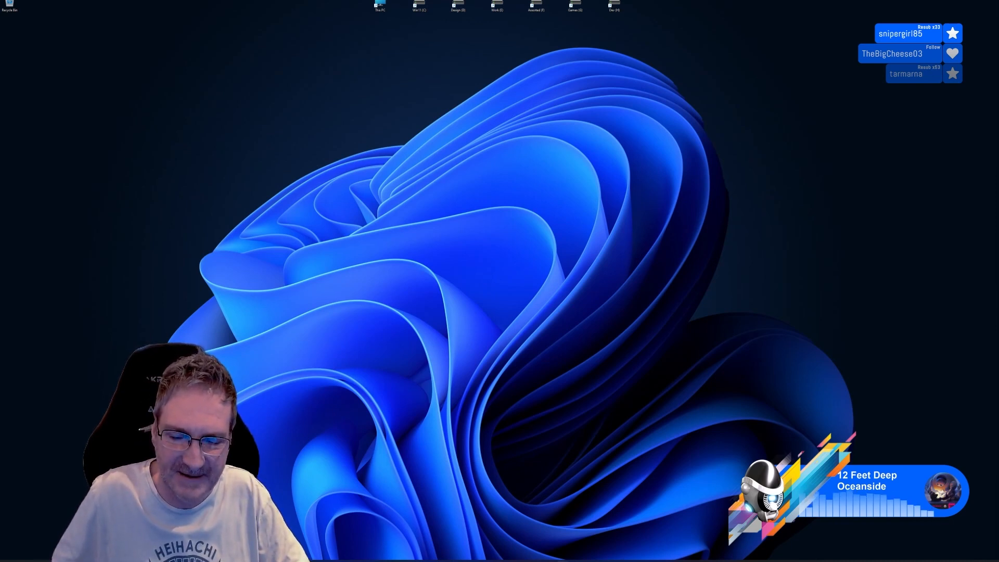
Step: Switch to 3ds Max and isolate the curved beam on top of the columns beside the golden double doors
left_click(476, 561)
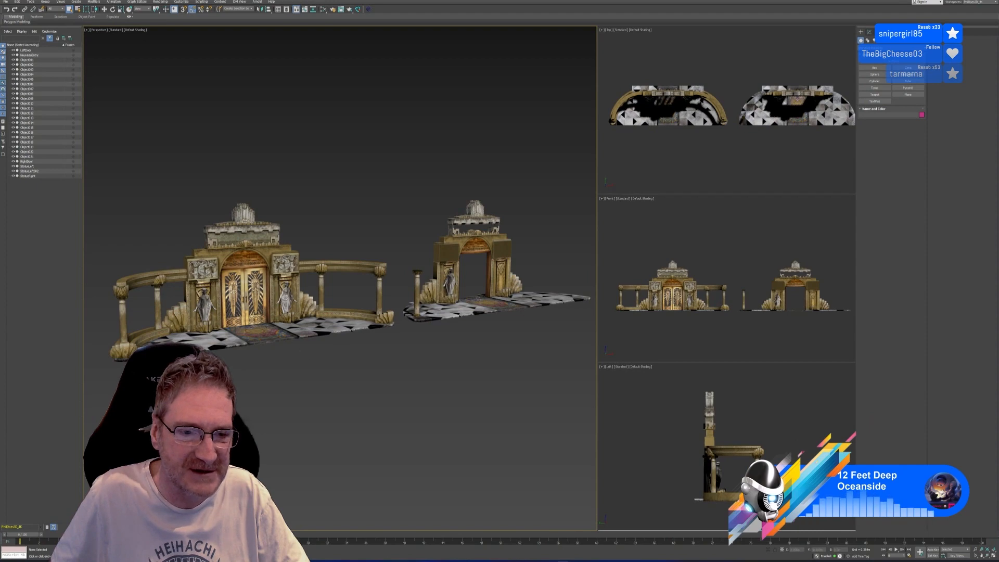
middle_click_drag(264, 385, 330, 375)
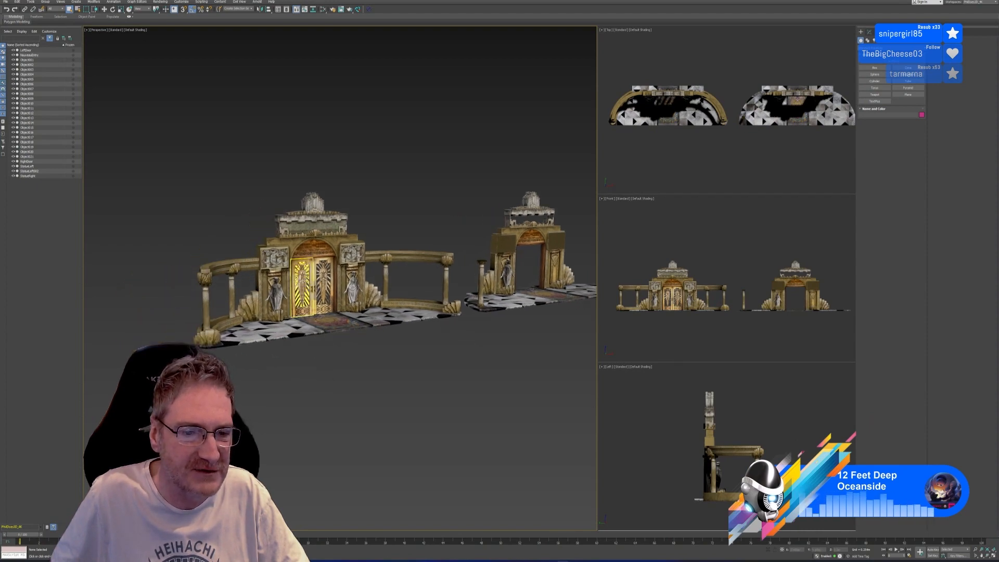
scroll(301, 301, "up", 6)
scroll(421, 419, "down", 6)
middle_click_drag(520, 421, 478, 395)
mouse_move(407, 394)
middle_mouse_down()
mouse_move(357, 390)
mouse_move(422, 382)
middle_mouse_up()
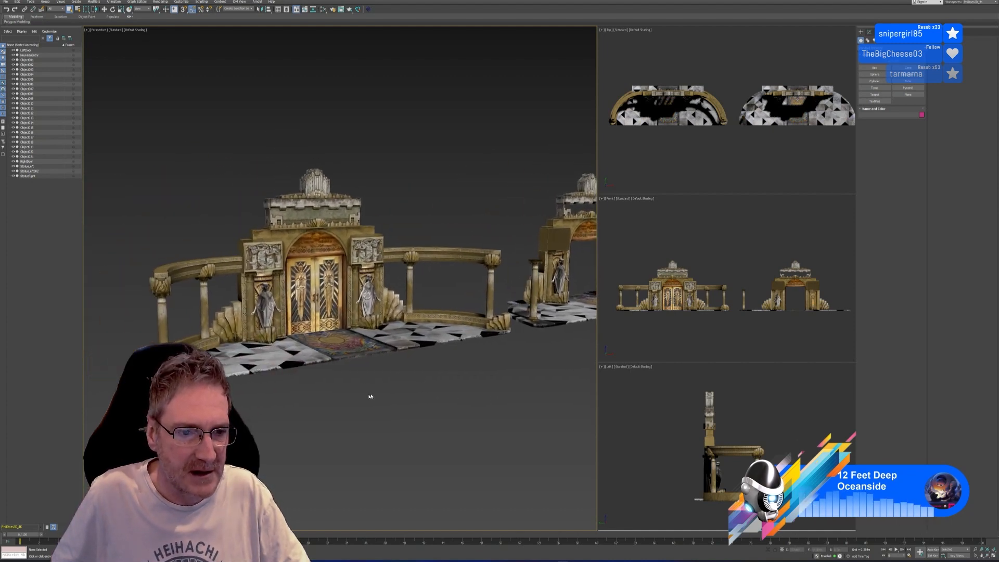
left_click(227, 262)
left_click(227, 262)
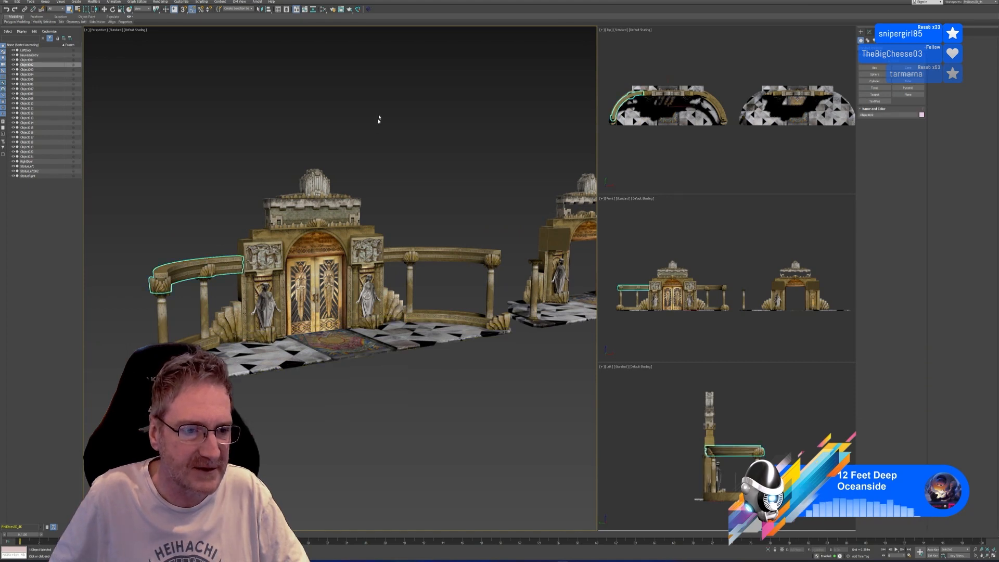
left_click(769, 550)
middle_click_drag(335, 353, 315, 327)
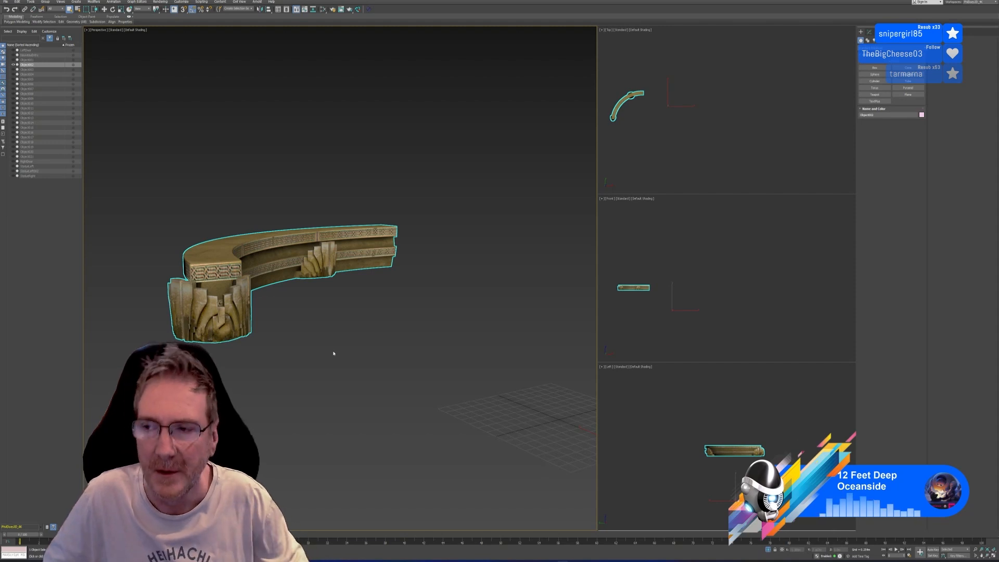
Step: Add an Unwrap UVW modifier to the beam and move its existing UVs to map channel 2
left_click(868, 32)
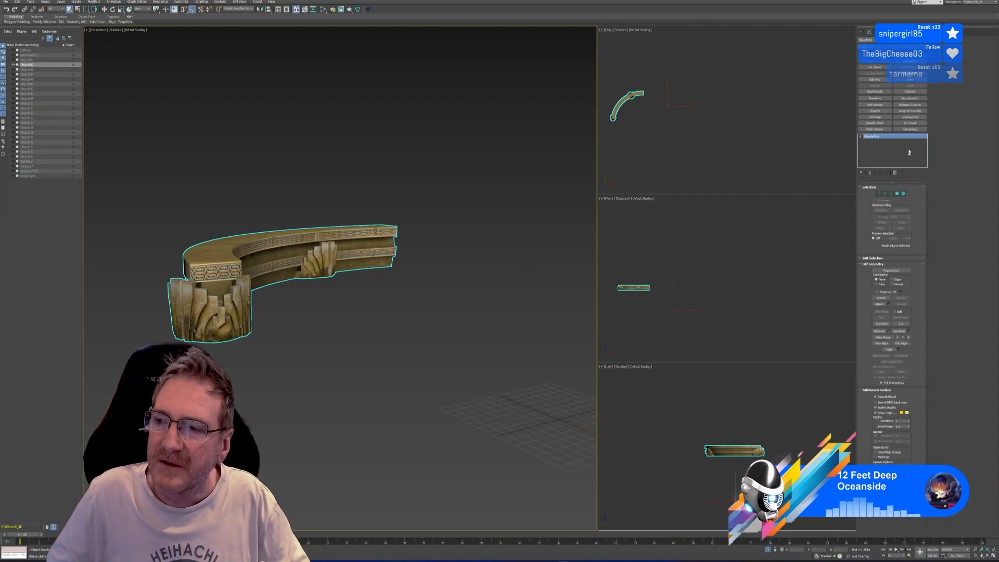
left_click(910, 117)
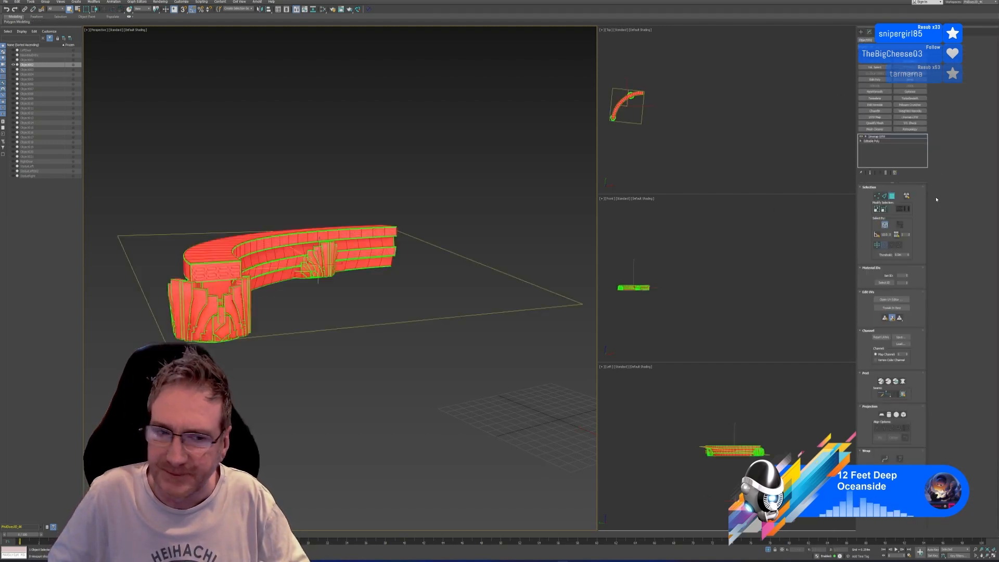
left_click(907, 353)
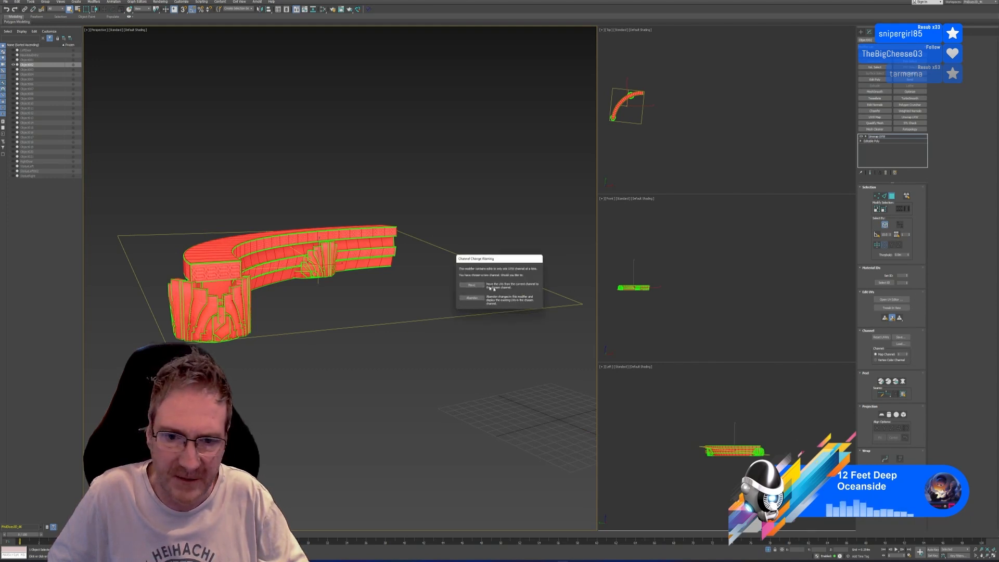
left_click(472, 285)
Step: Select all the beam's UV faces in the UV editor, lay them out inside the unit UV tile, and close the editor
left_click(890, 299)
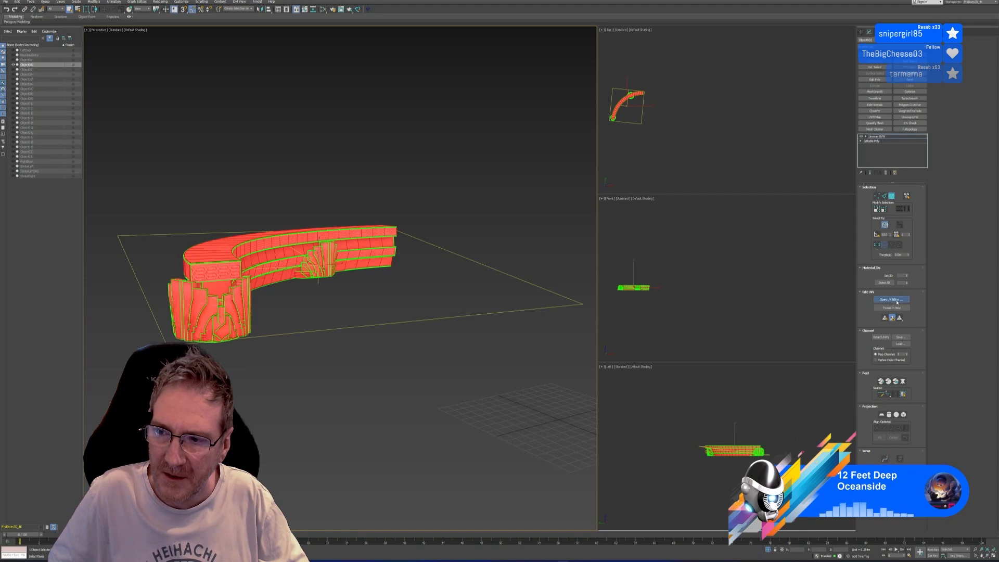
scroll(555, 249, "down", 6)
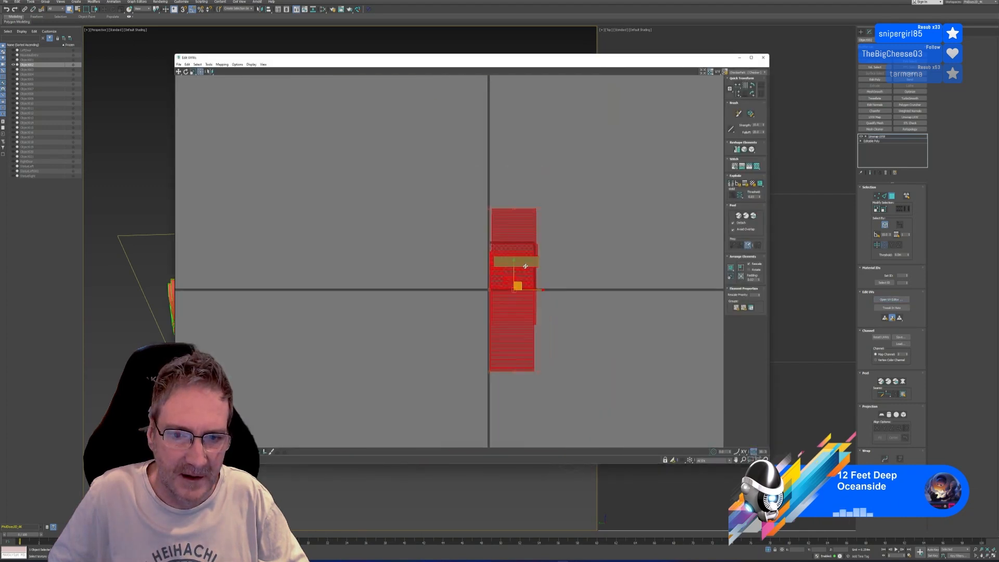
middle_click_drag(634, 276, 582, 237)
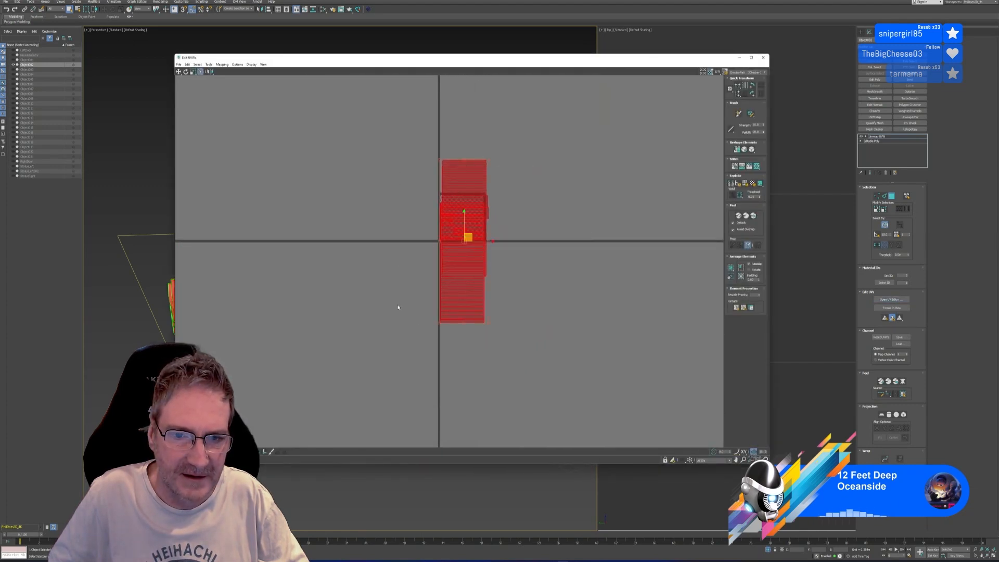
scroll(465, 218, "up", 3)
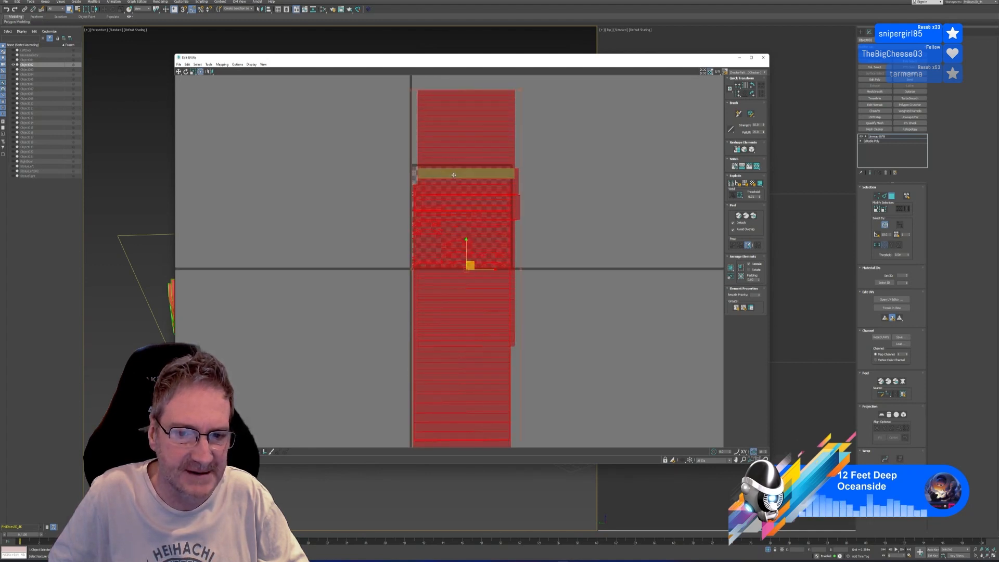
scroll(483, 333, "down", 2)
scroll(483, 333, "down", 2)
middle_click_drag(560, 239, 520, 201)
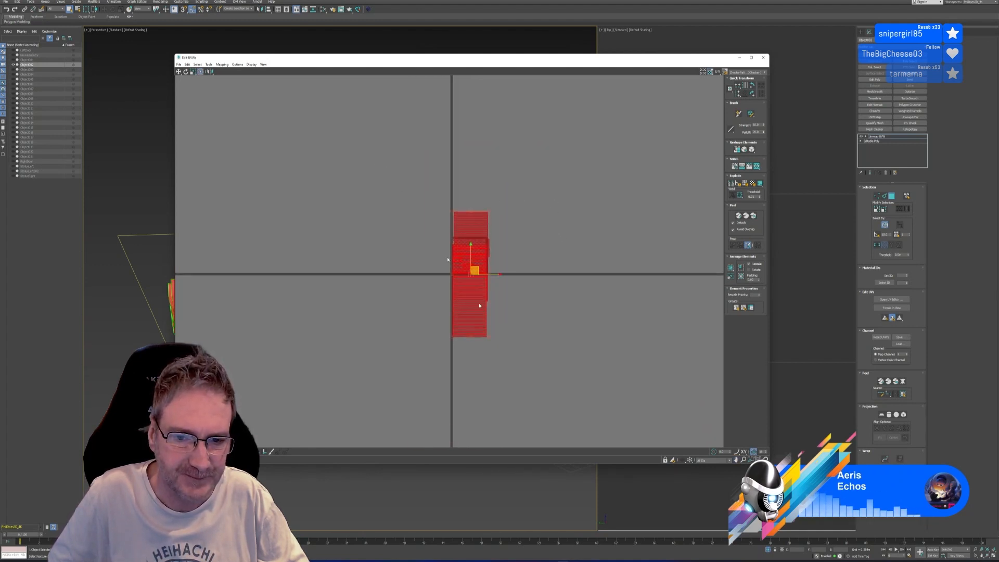
left_click_drag(377, 166, 559, 419)
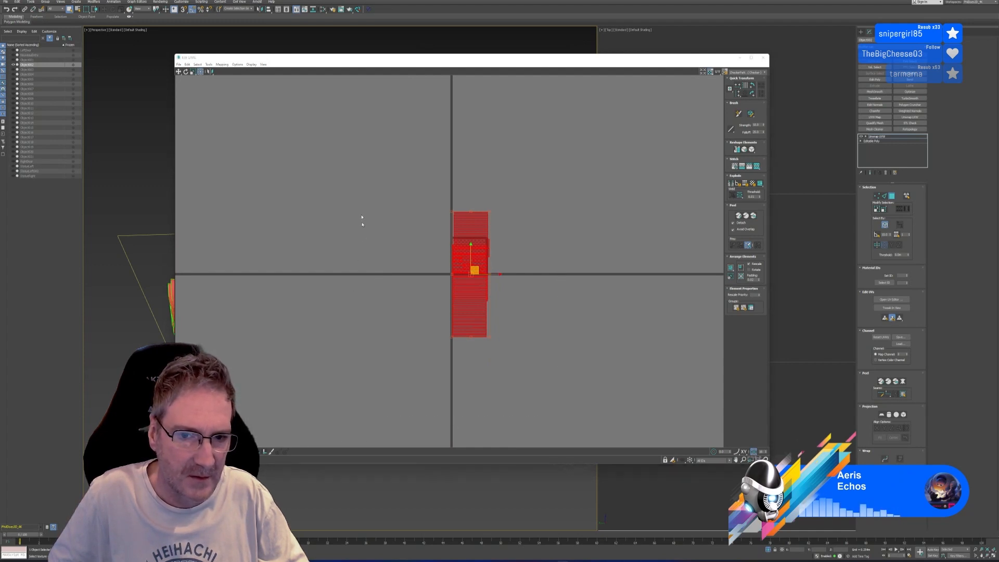
left_click_drag(373, 168, 546, 414)
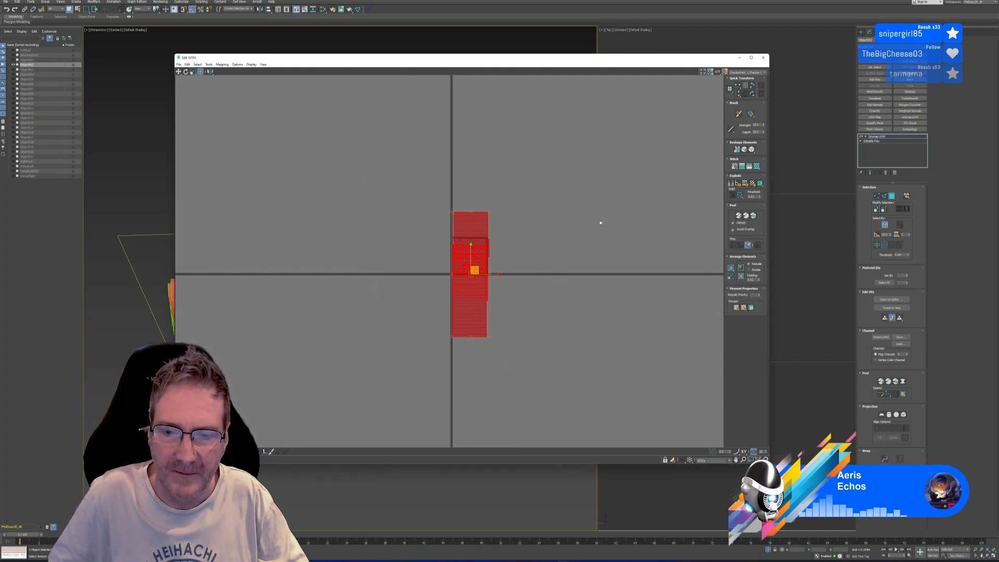
scroll(488, 269, "up", 3)
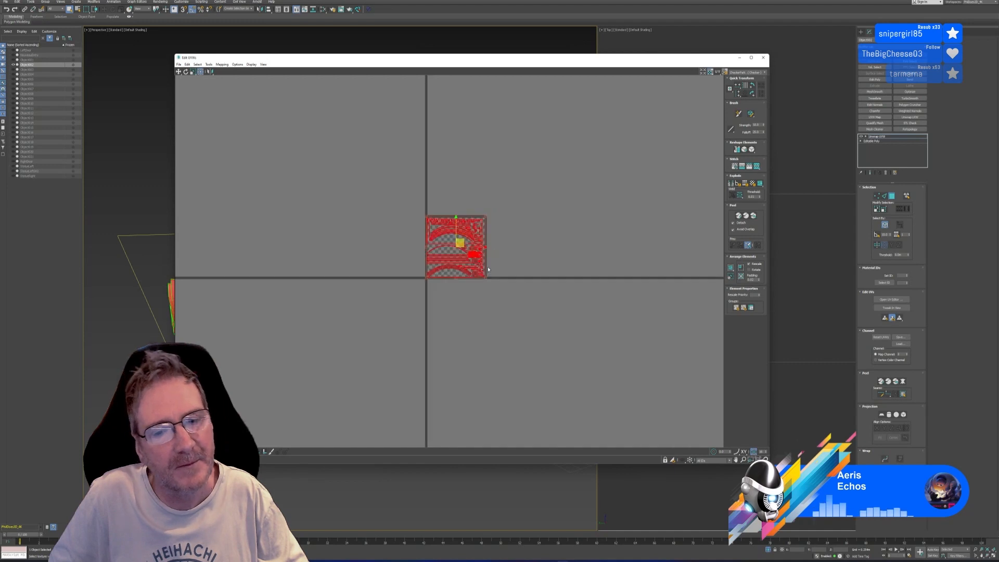
scroll(488, 269, "up", 3)
left_click(677, 159)
left_click(763, 58)
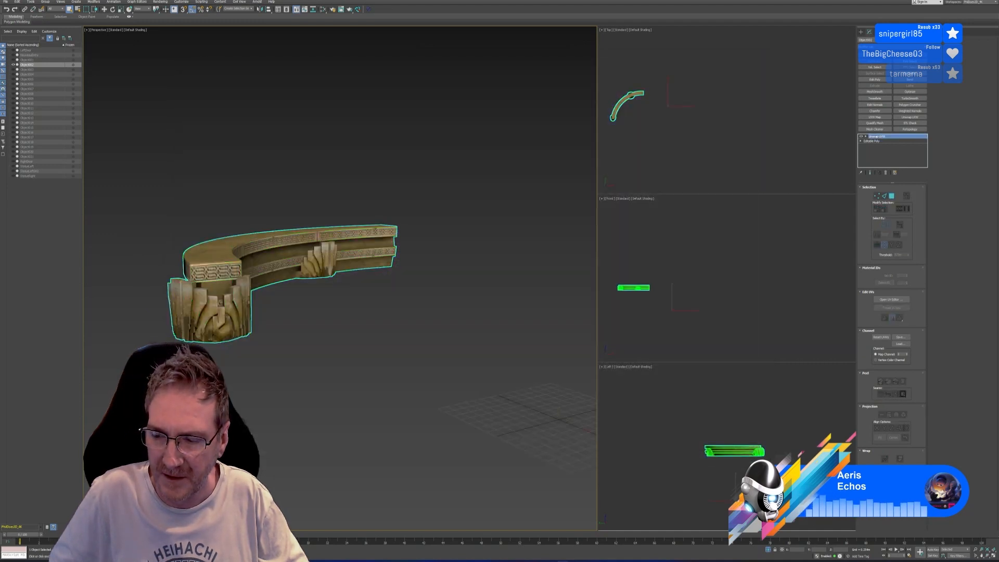
Step: Open Bake to Texture and remove the existing Diffuse map from the baking queue
left_click(167, 3)
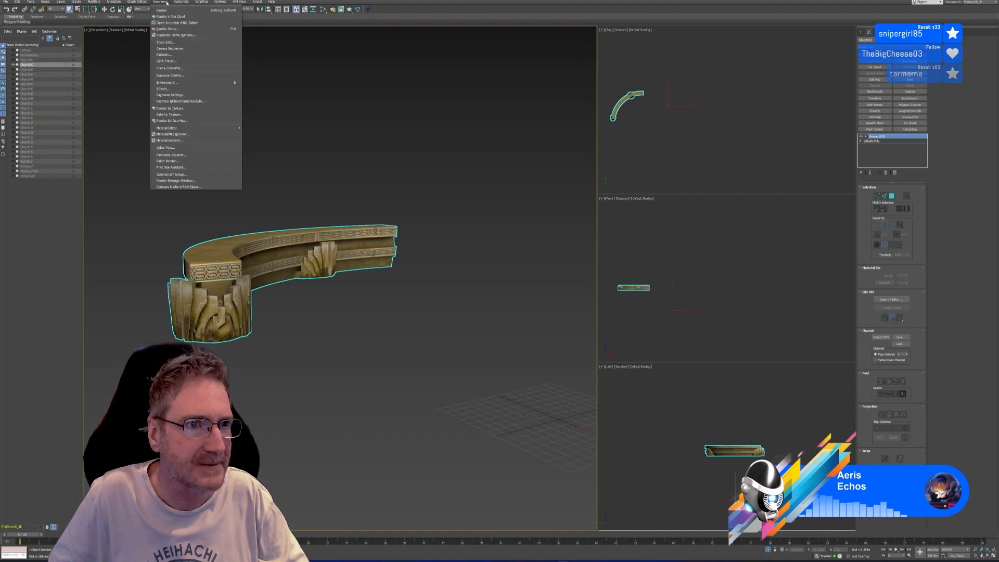
left_click(180, 115)
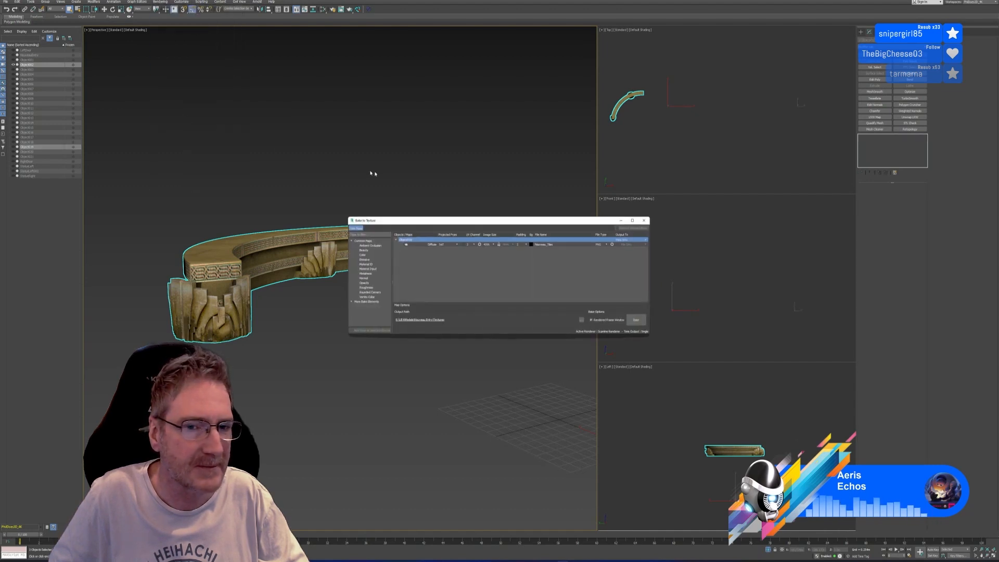
left_click_drag(446, 221, 402, 169)
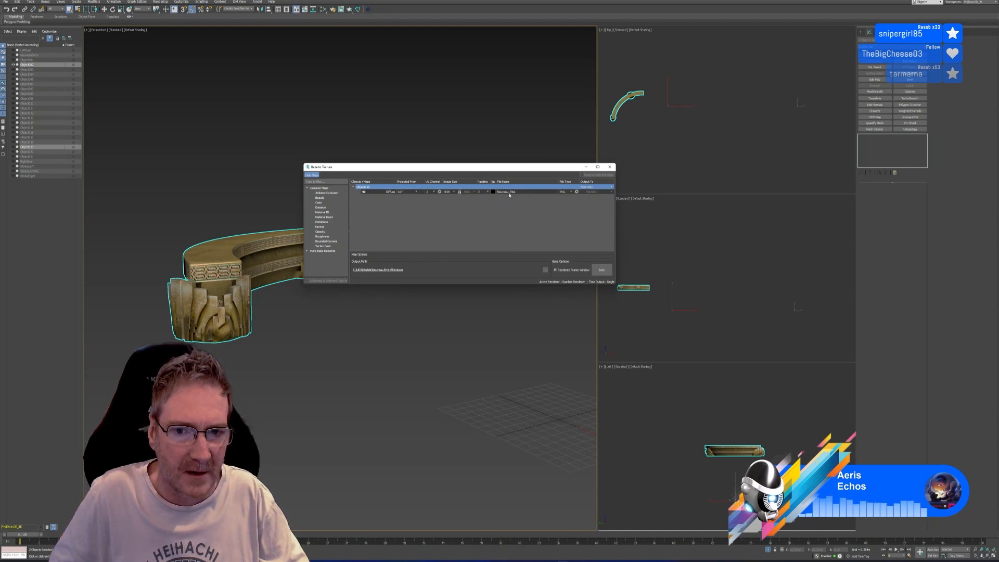
left_click(539, 193)
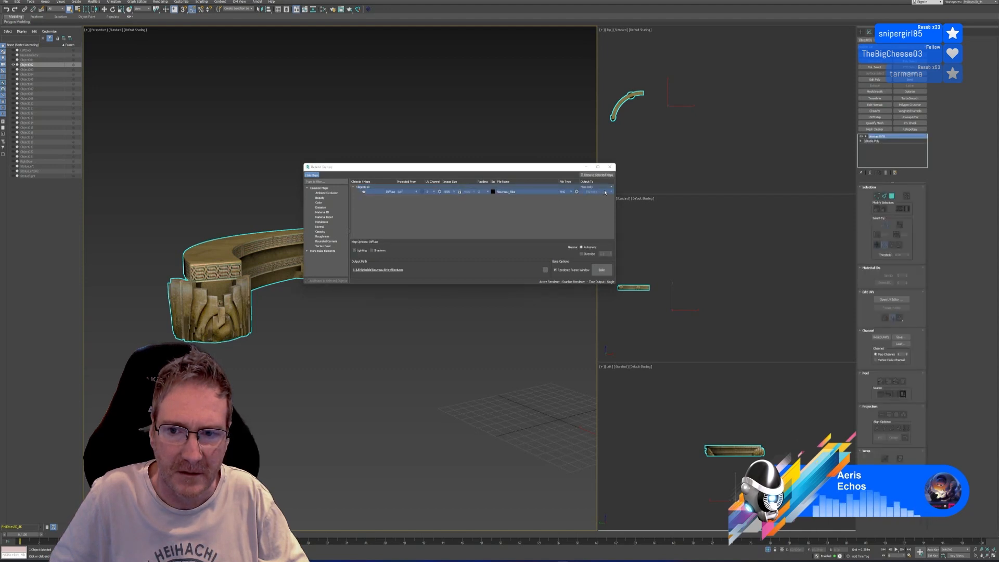
left_click(595, 176)
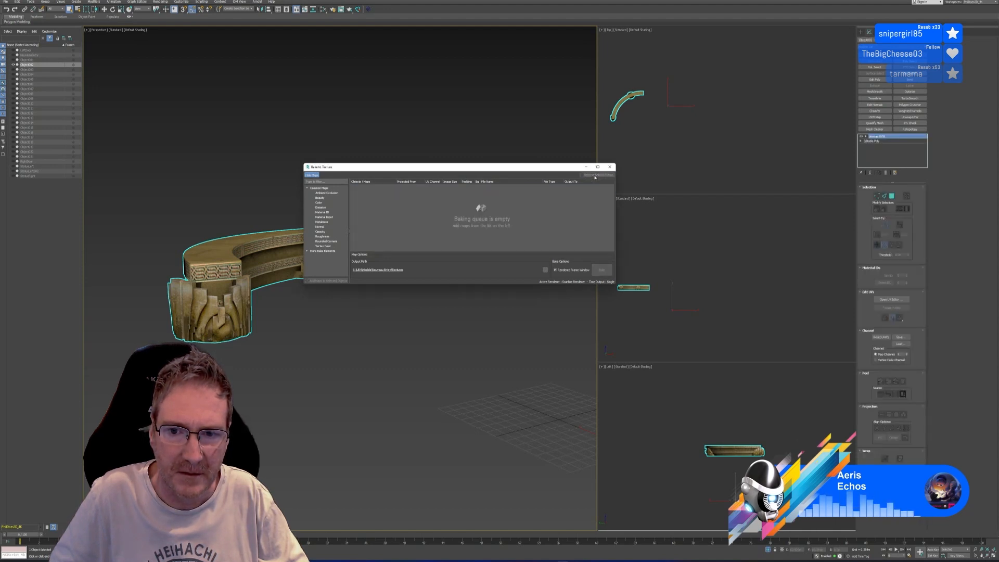
Step: Add the Scanline Renderer Diffuse map for the beam to the baking queue and set its image size to 4096
left_click(307, 250)
left_click(312, 256)
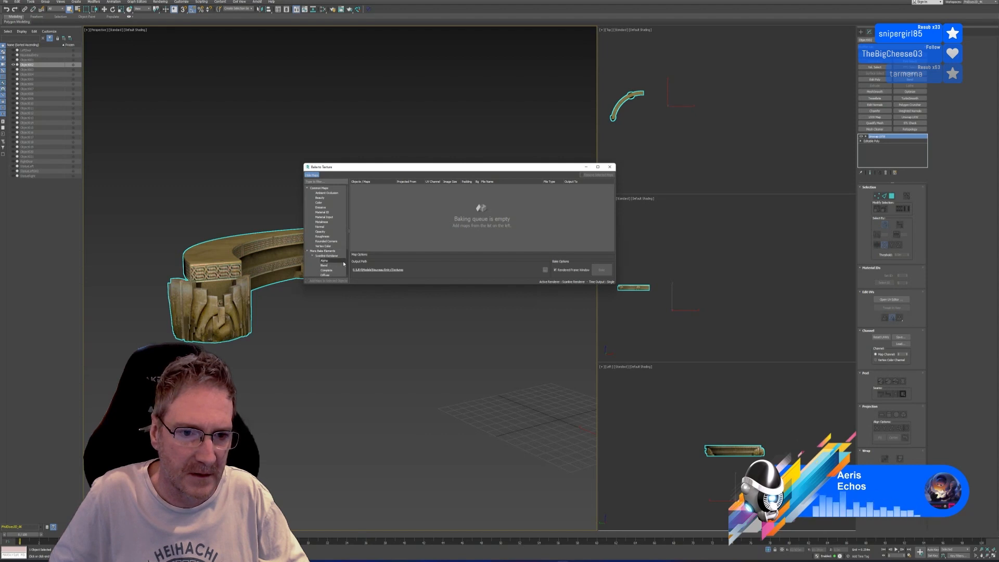
scroll(337, 266, "down", 1)
left_click(325, 260)
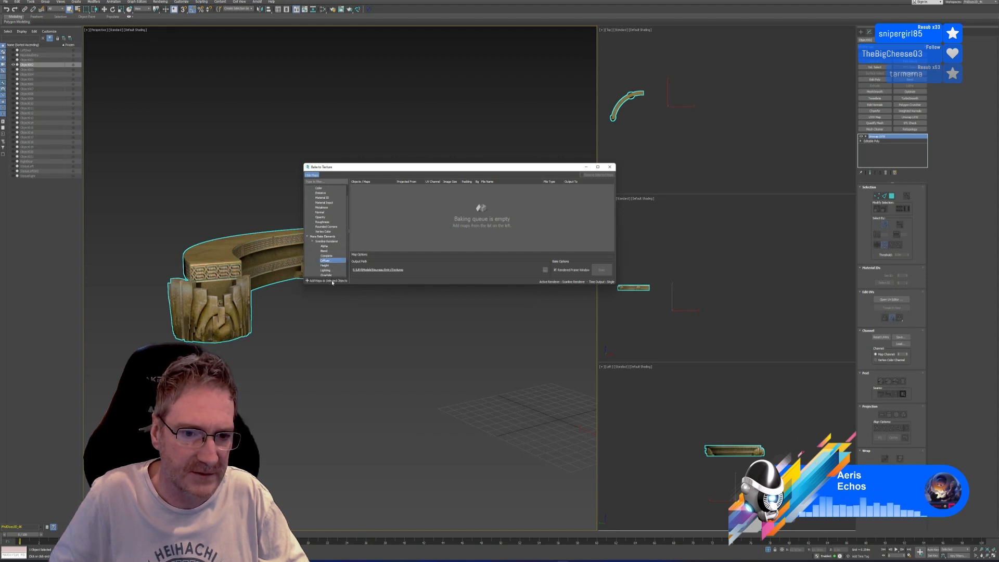
left_click(327, 280)
left_click(454, 191)
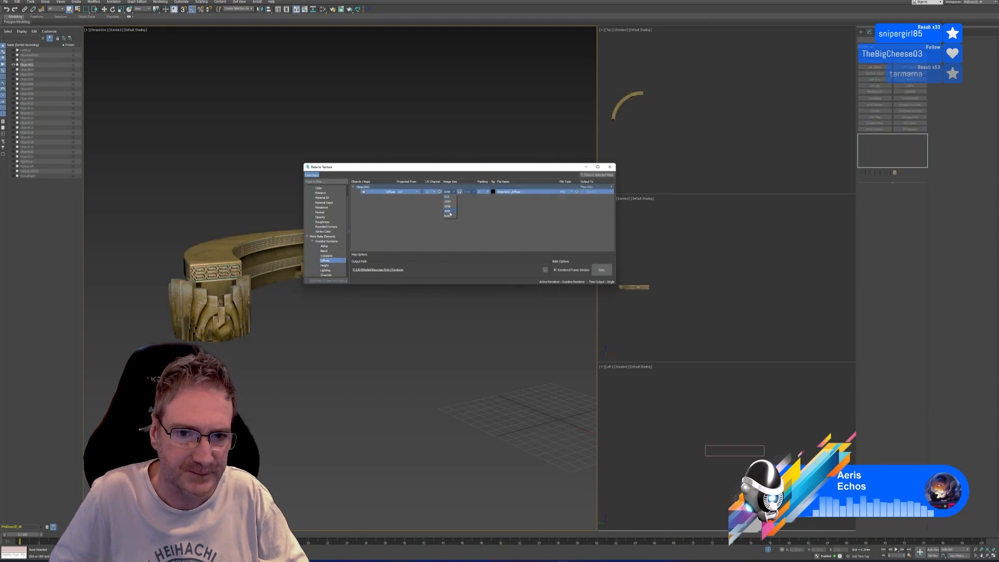
left_click(450, 213)
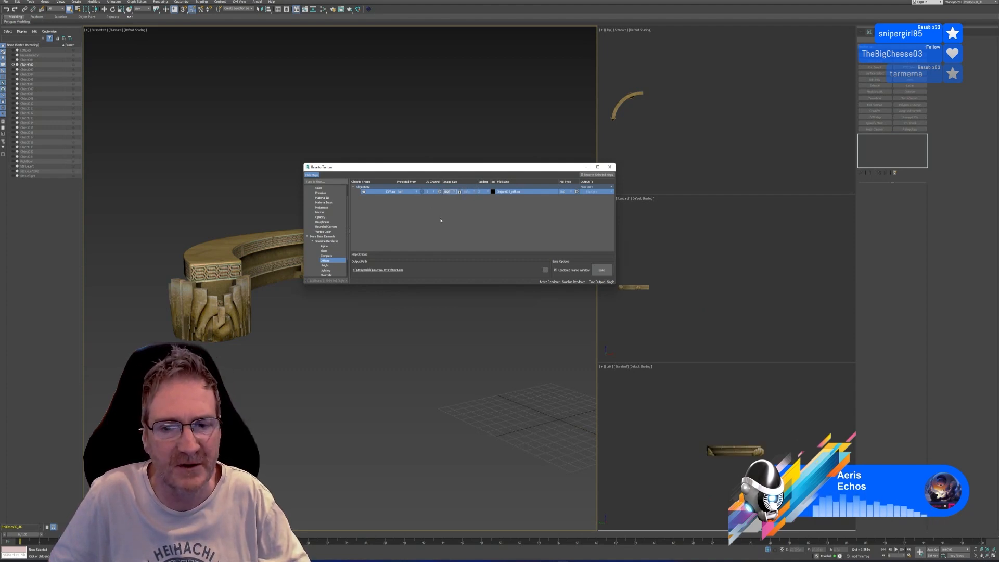
Step: Name the Diffuse output file Nouveau_Top and choose the Nouveau Entry Textures folder as the output path
double_click(526, 192)
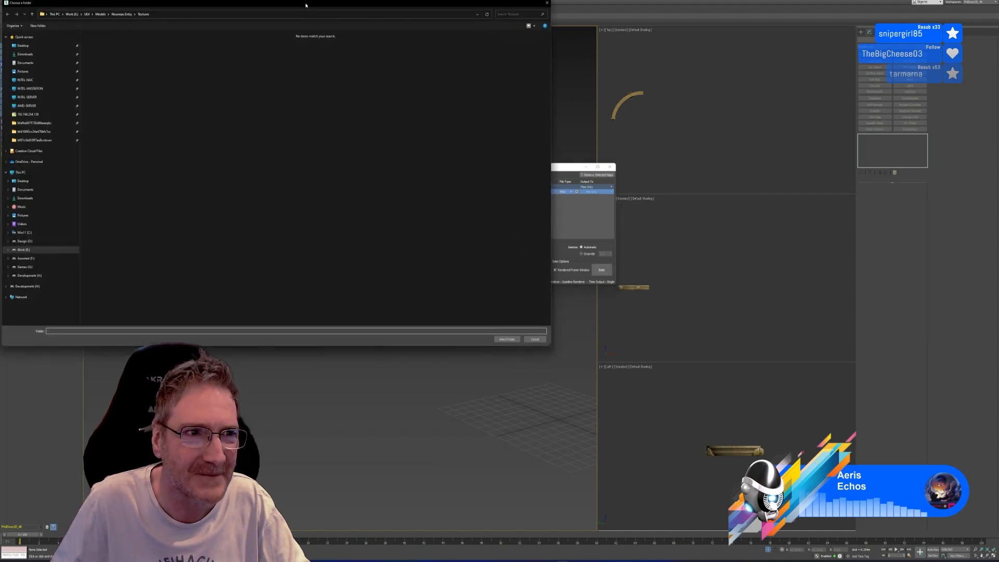
left_click_drag(305, 5, 476, 49)
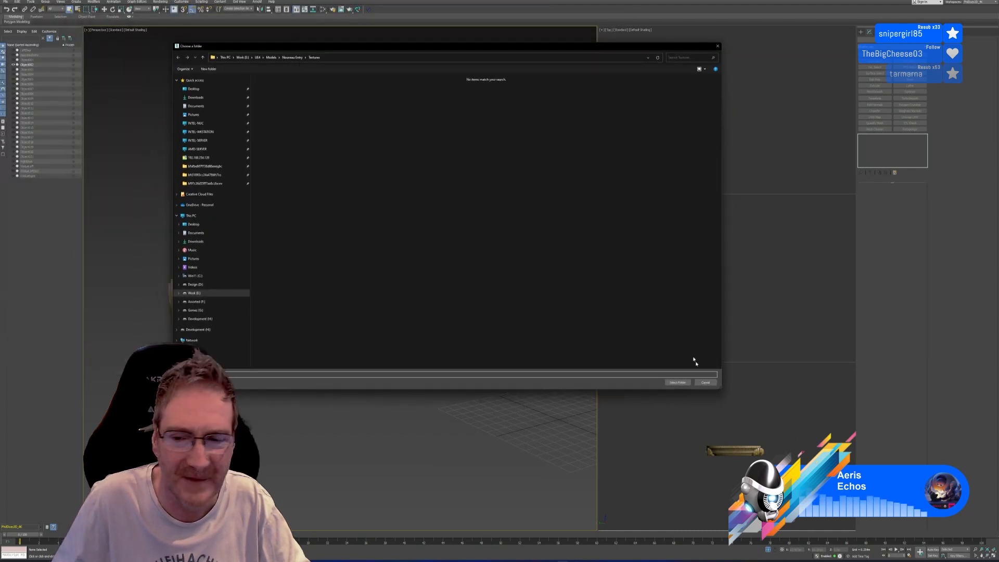
left_click(677, 382)
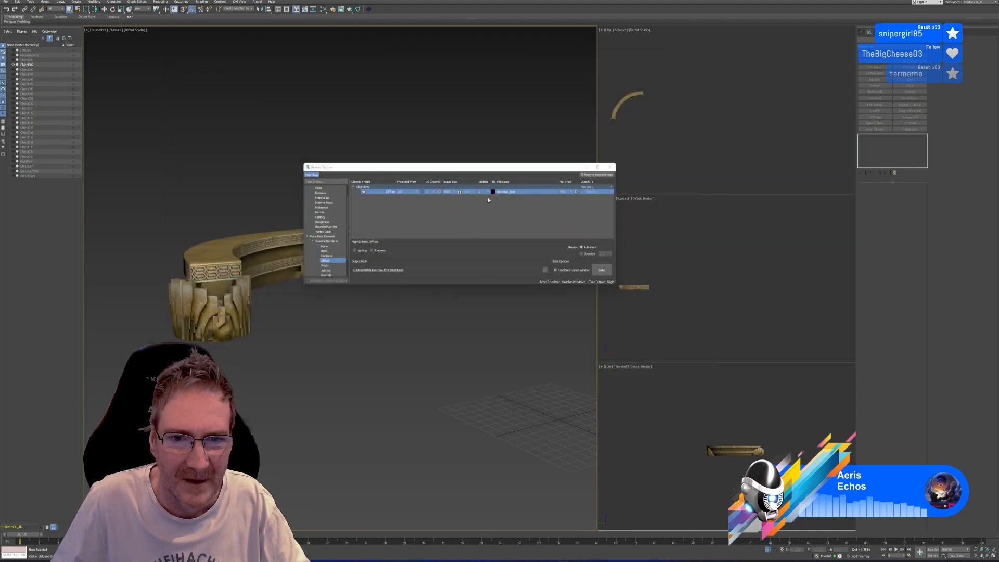
Step: Start the bake, cancel instead of overwriting the existing file, and rename the output file Nouveau_Top_Border
left_click(602, 270)
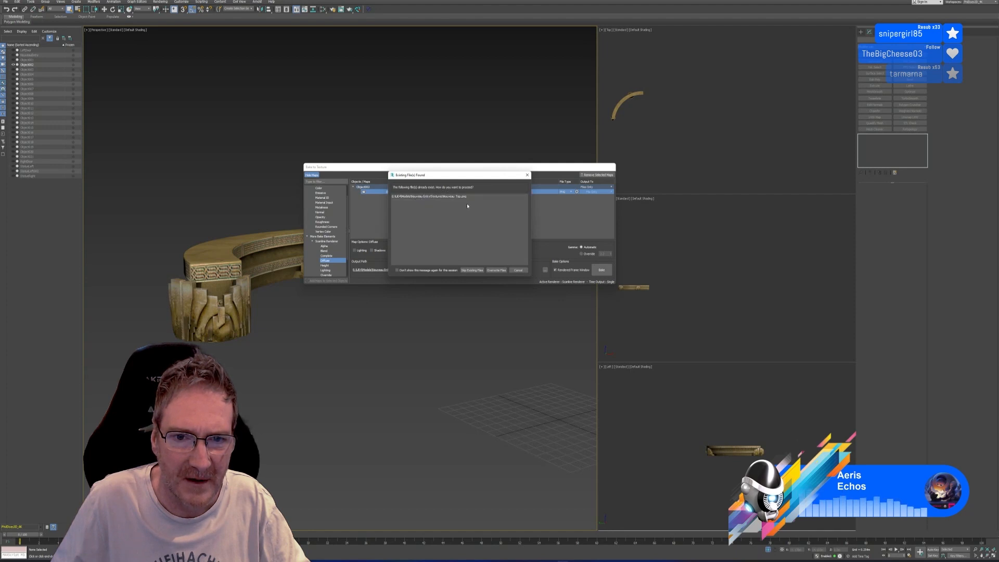
left_click(518, 271)
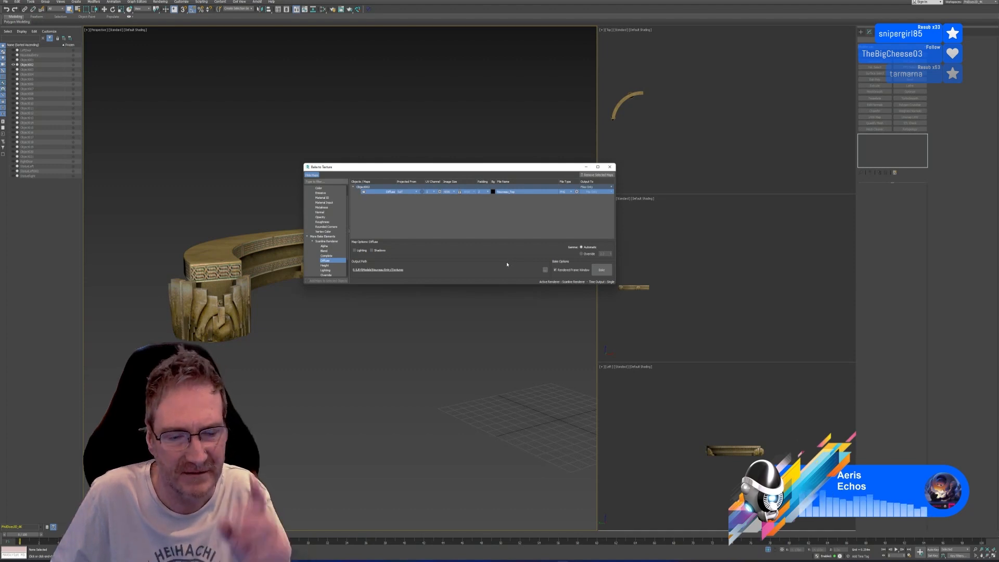
double_click(513, 193)
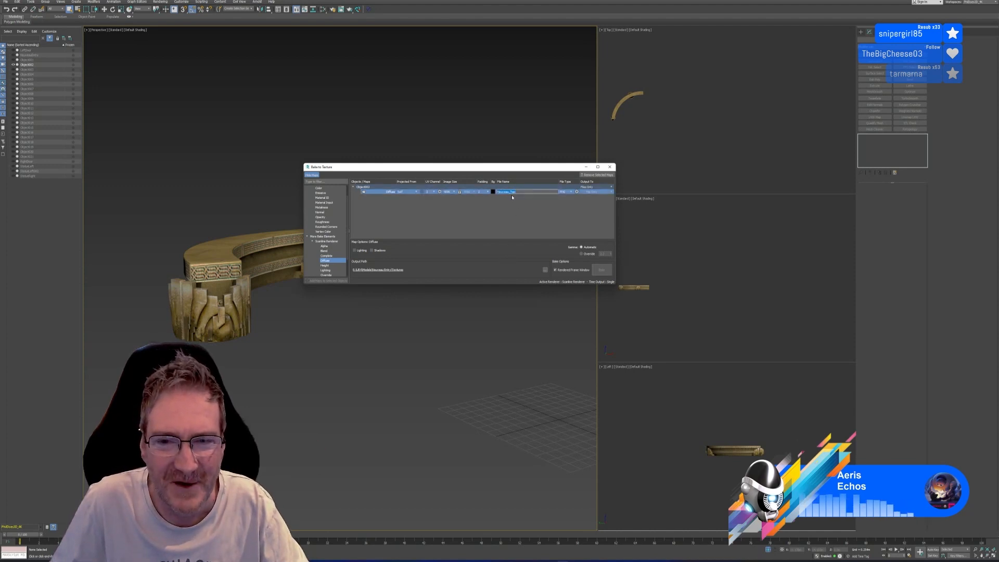
left_click(515, 193)
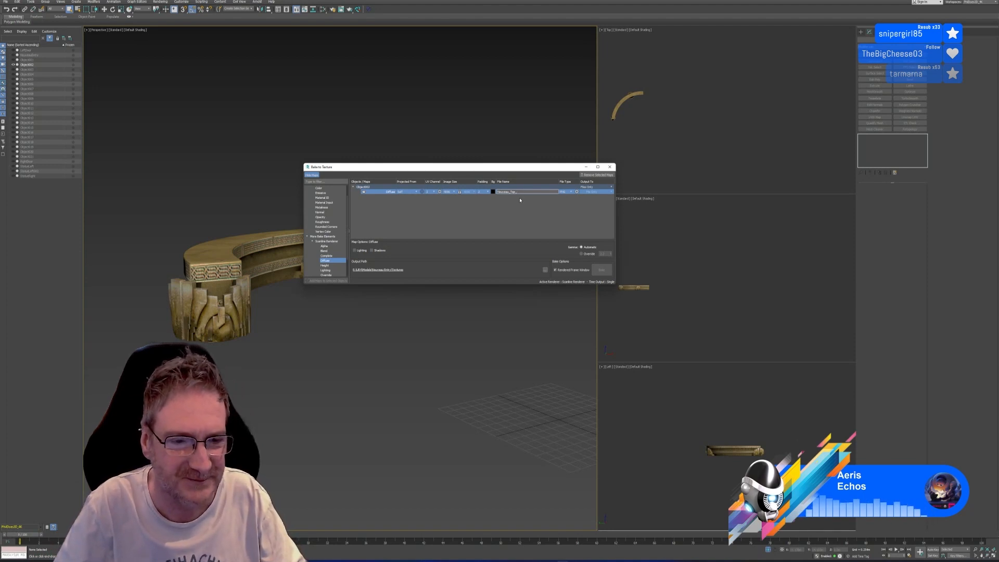
type("Bot")
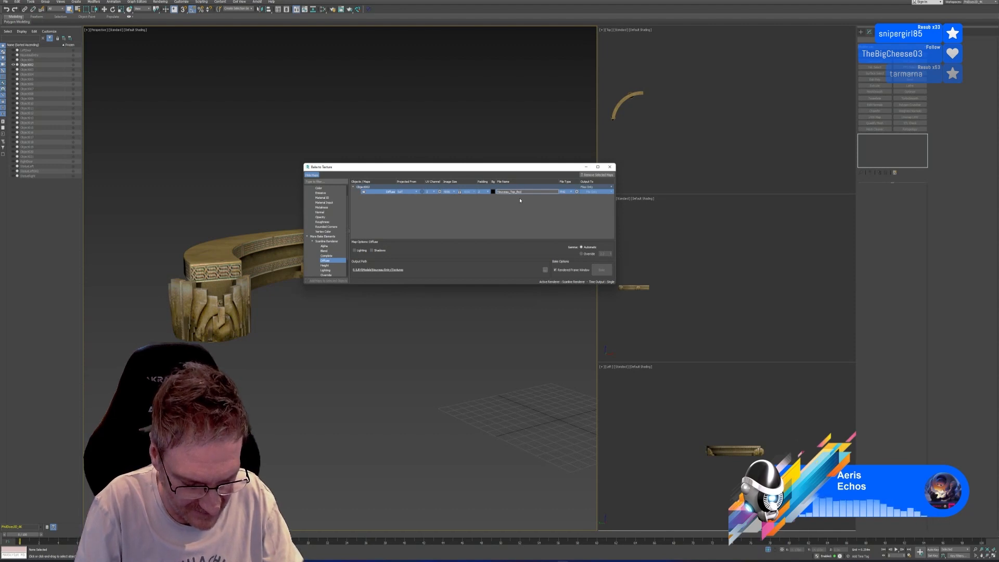
key("BackSpace")
type("rder")
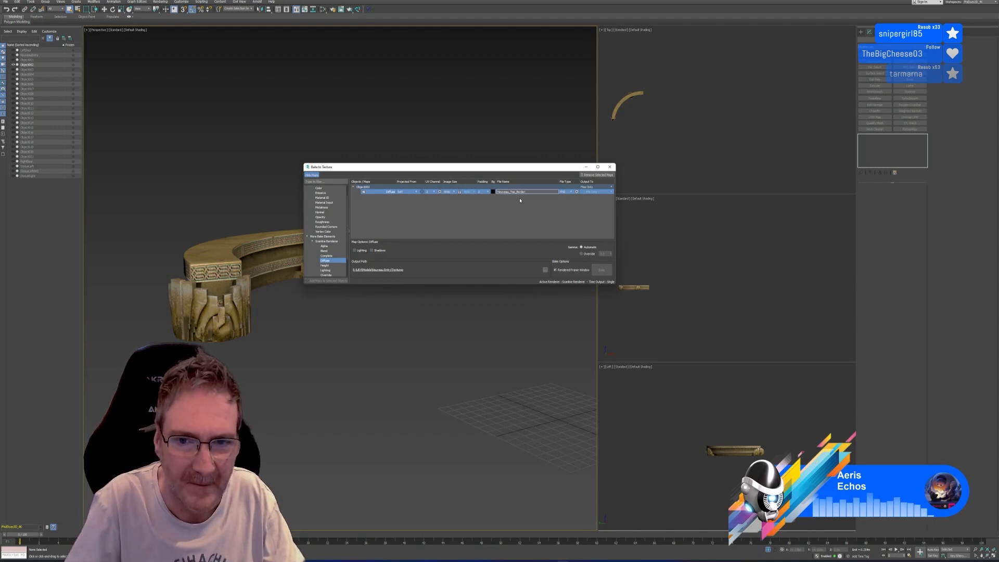
Step: Bake the beam's diffuse texture as Nouveau_Top_Border, close the baking windows and bring the hidden scene objects back into view
left_click(537, 219)
left_click(602, 271)
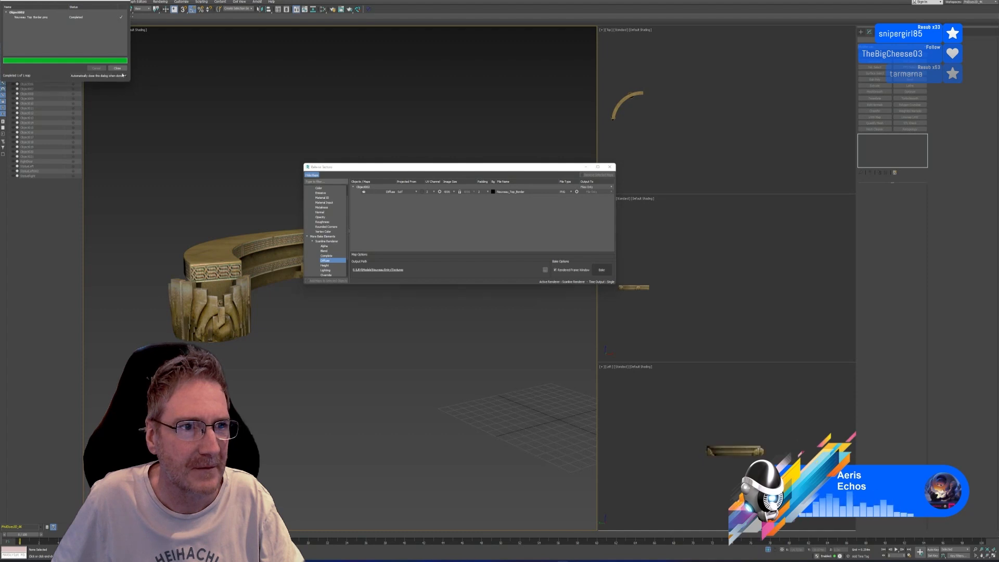
left_click(117, 68)
left_click(610, 167)
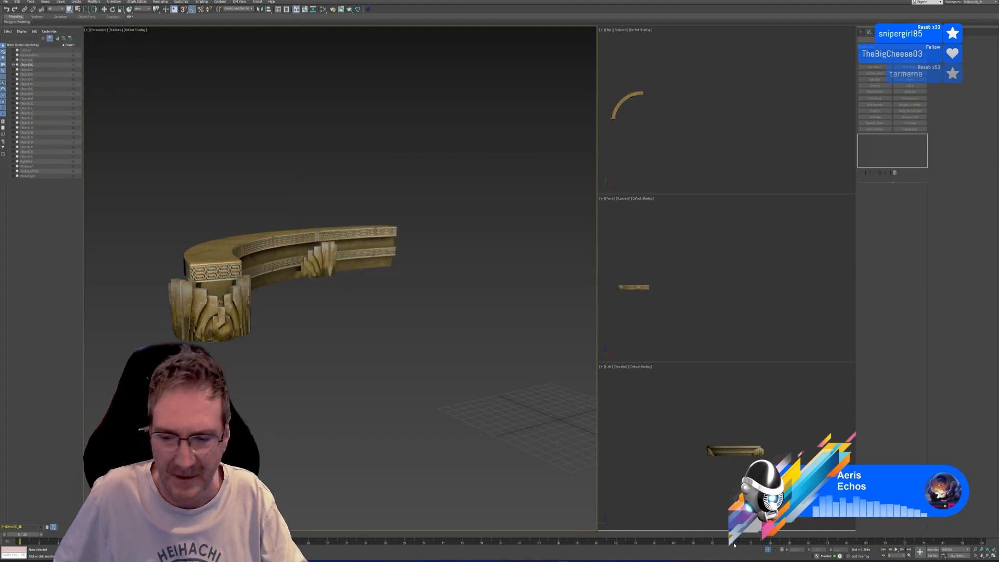
left_click(768, 550)
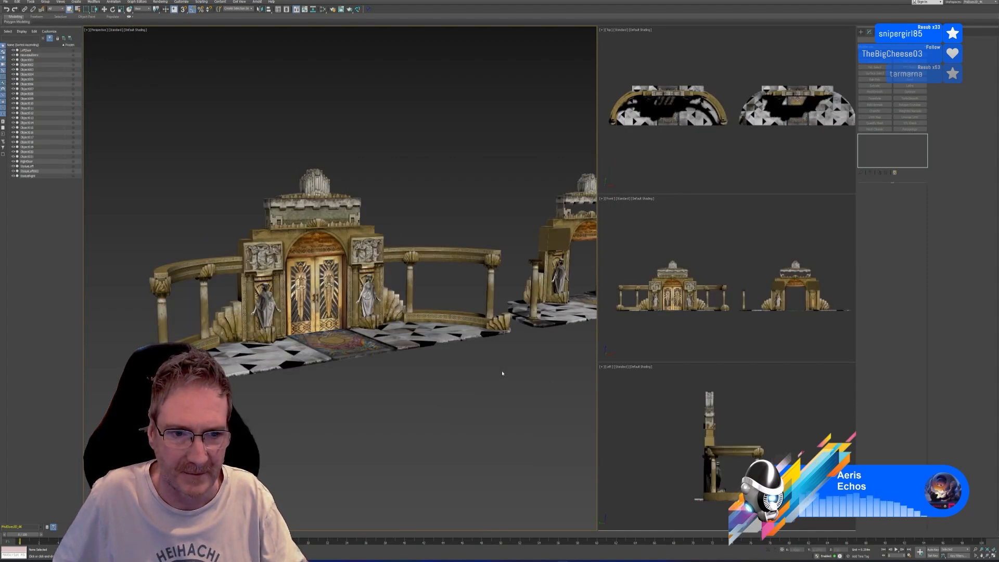
Step: Select the curved top beam of the textured entrance for moving and center its pivot on the object
left_click(197, 267)
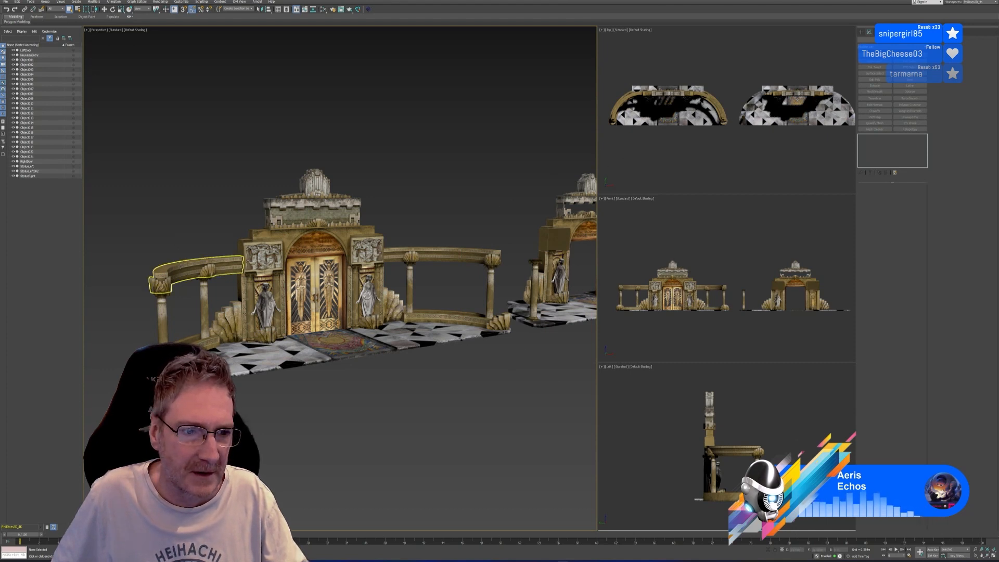
left_click(104, 9)
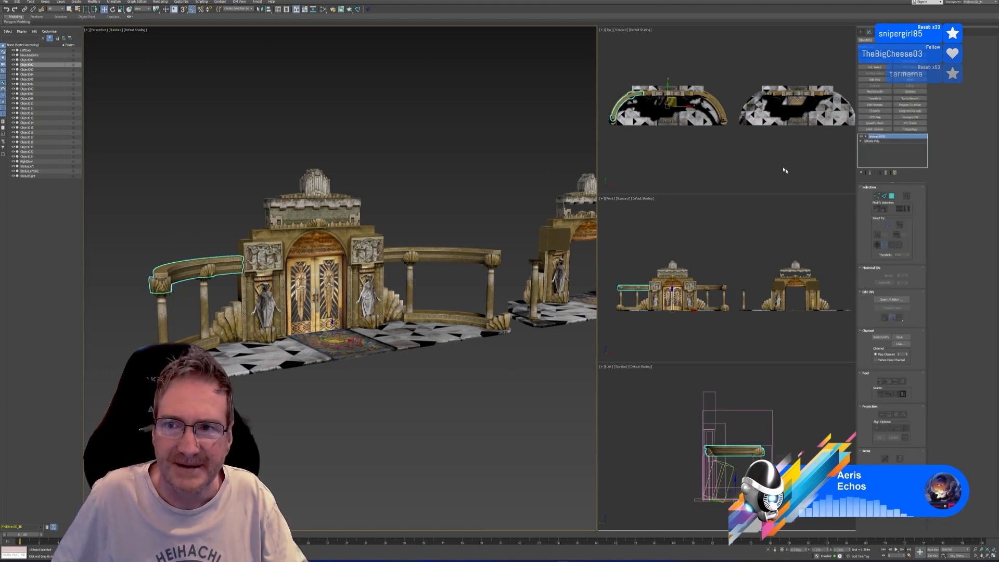
middle_click_drag(730, 168, 722, 164)
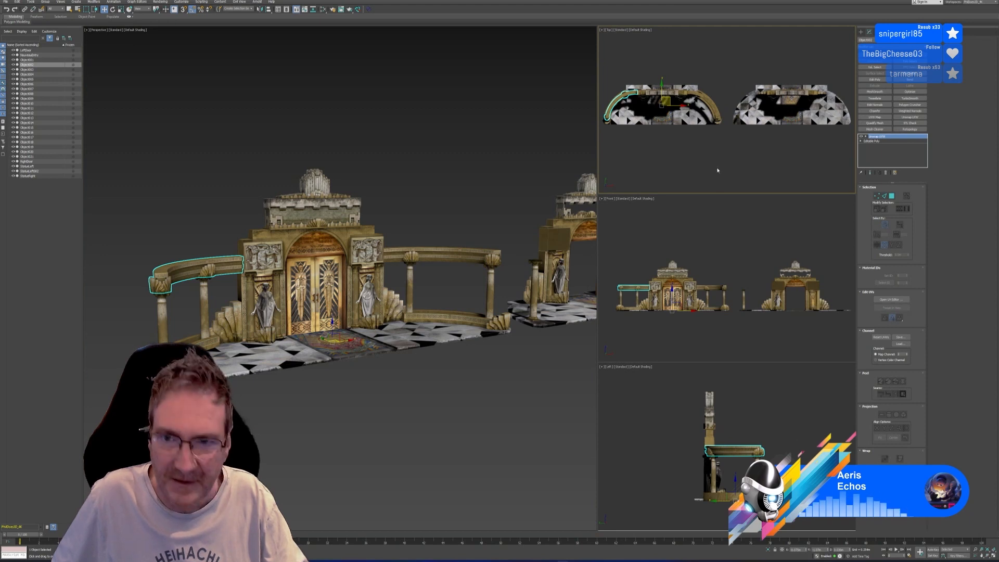
left_click(877, 32)
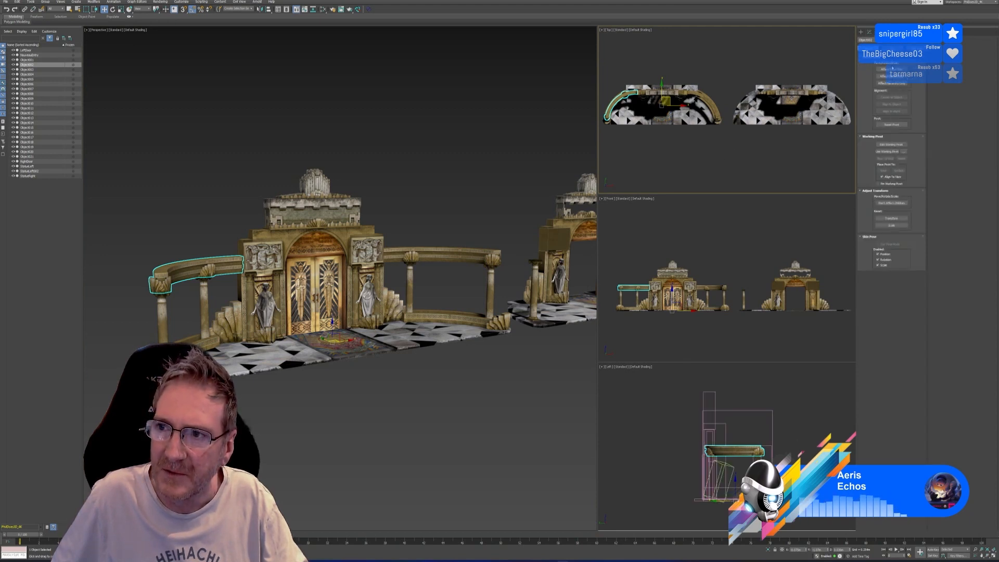
left_click(892, 69)
left_click(891, 98)
left_click(892, 69)
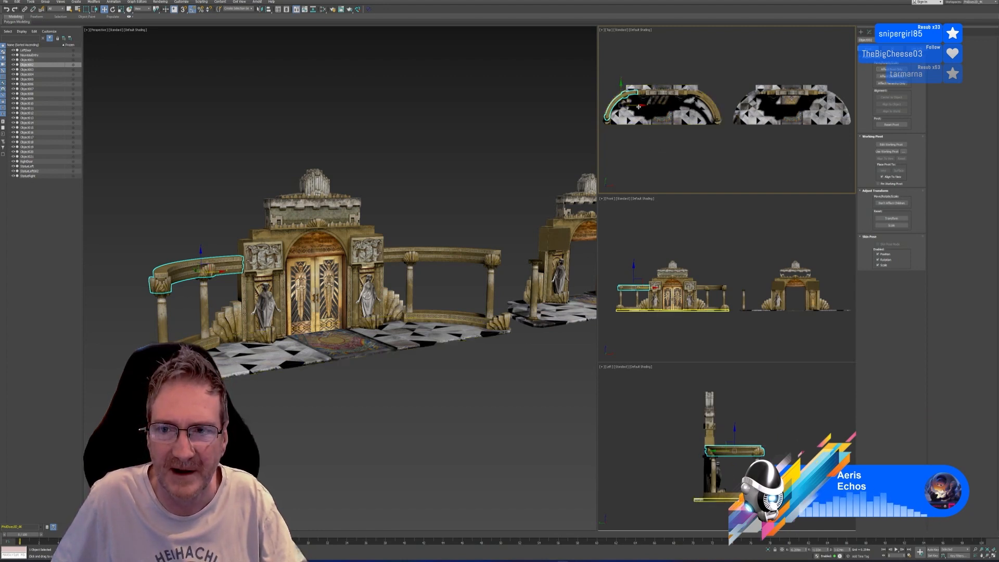
Step: Clone the beam as a copy onto the second entrance and shift it along X to fit between the column and wall
left_click_drag(637, 105, 764, 109)
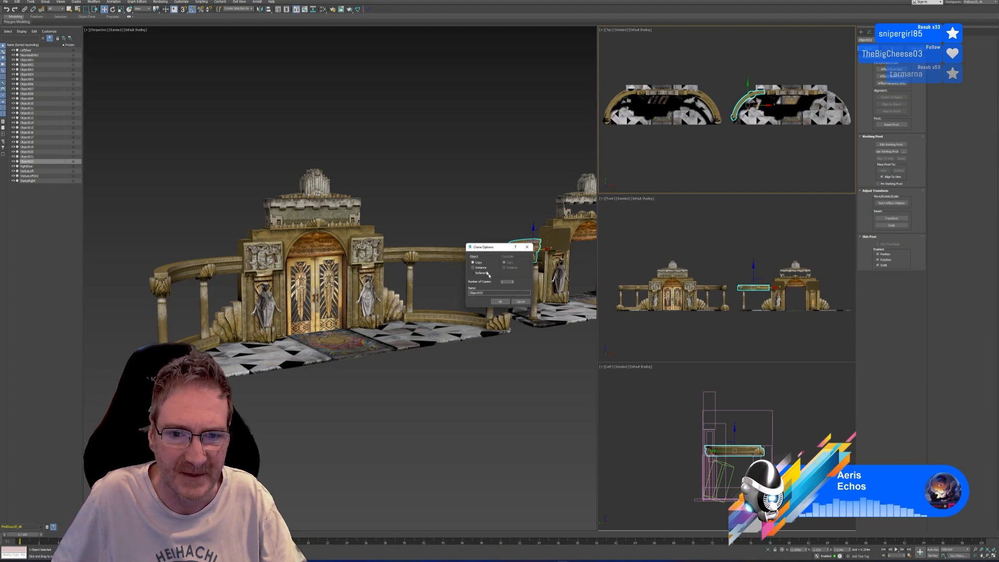
left_click(499, 302)
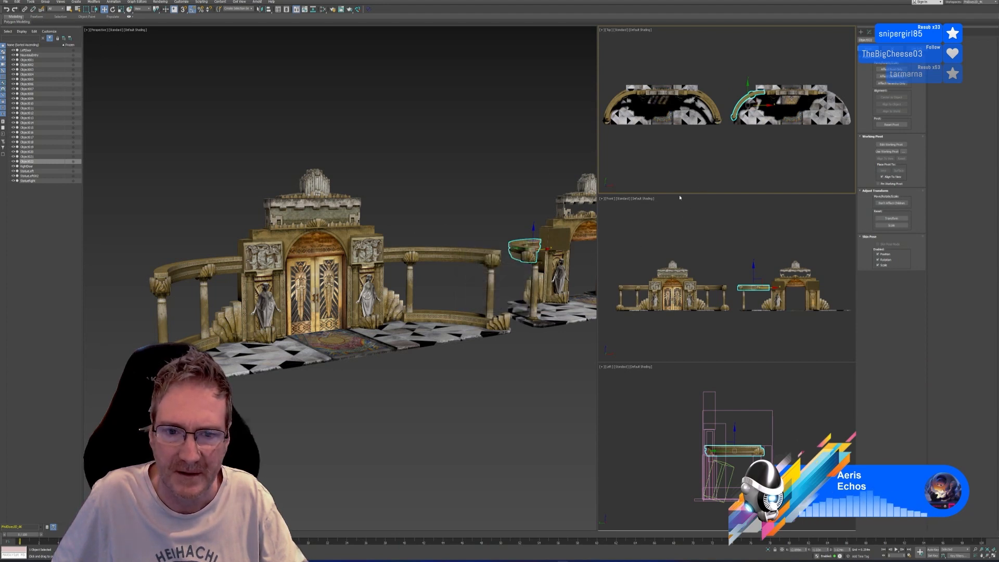
middle_click_drag(484, 182, 343, 195)
scroll(377, 264, "up", 3)
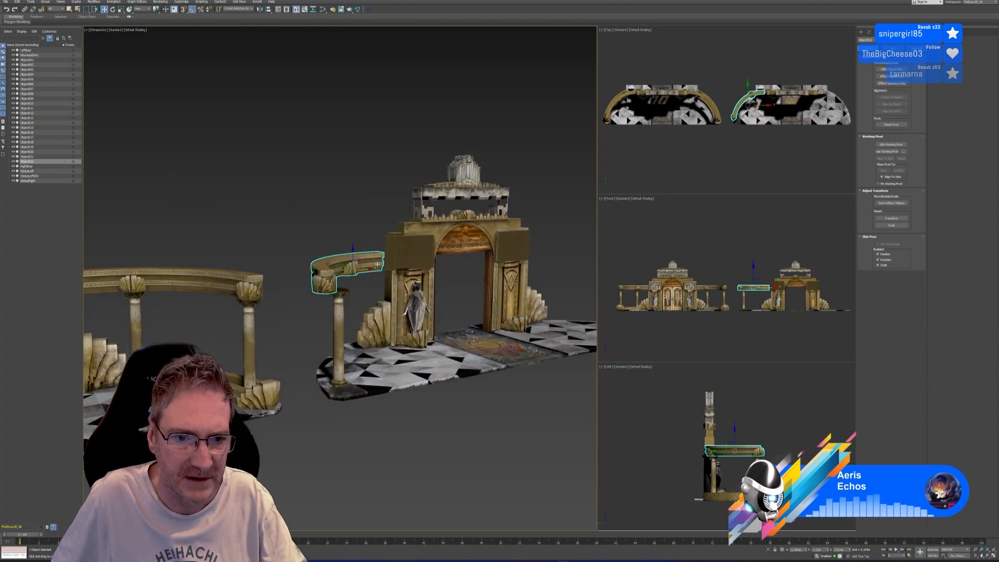
scroll(377, 264, "up", 2)
left_click_drag(363, 271, 377, 270)
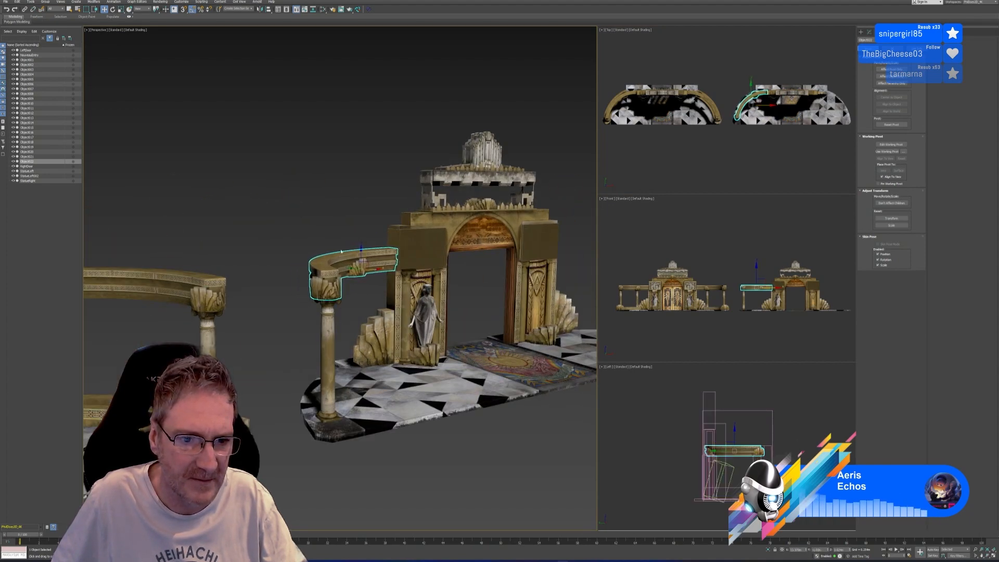
middle_click_drag(469, 458, 328, 249, "alt")
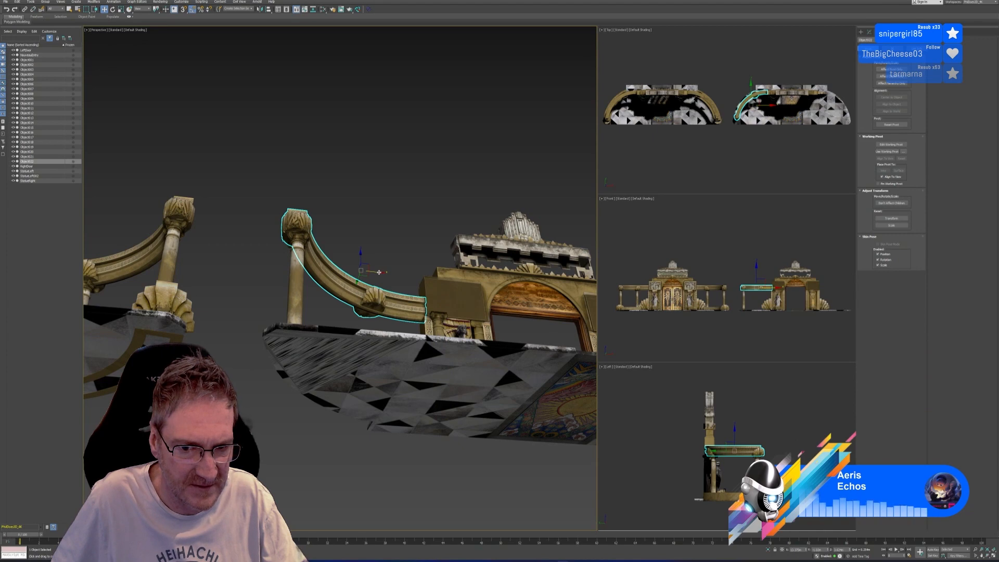
left_click_drag(380, 272, 380, 273)
middle_click_drag(380, 272, 354, 415, "alt")
scroll(375, 281, "up", 5)
middle_click_drag(370, 276, 335, 266, "alt")
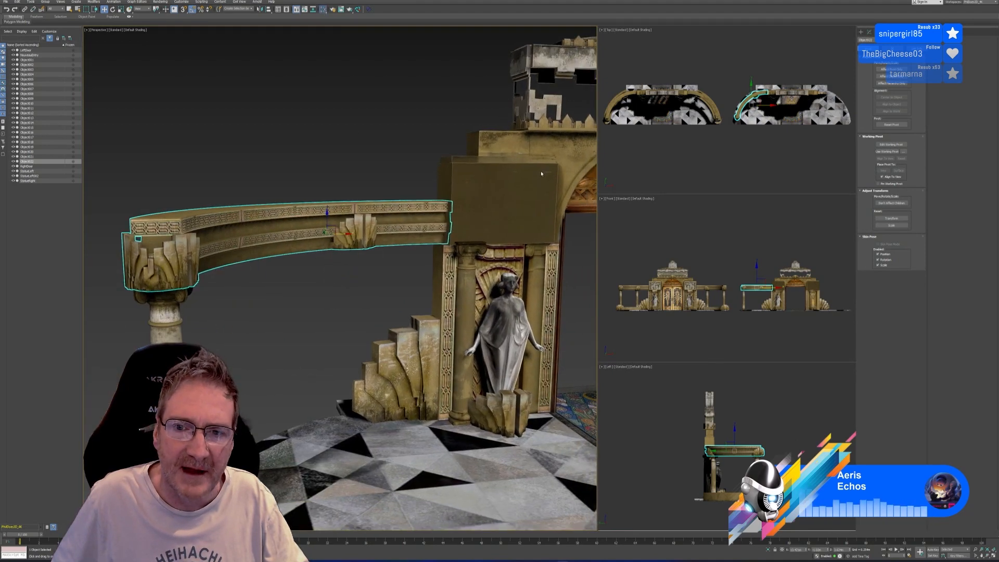
Step: Create a Standard (Legacy) material and a Bitmap map that loads the baked Nouveau_Top_Border image from the Textures folder
key("m")
middle_click_drag(693, 204, 673, 418)
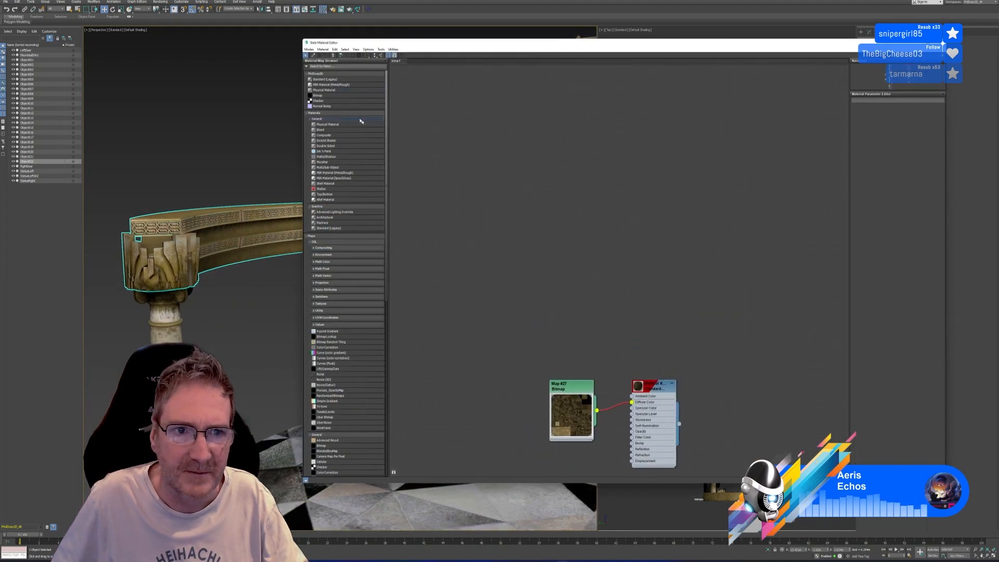
double_click(325, 79)
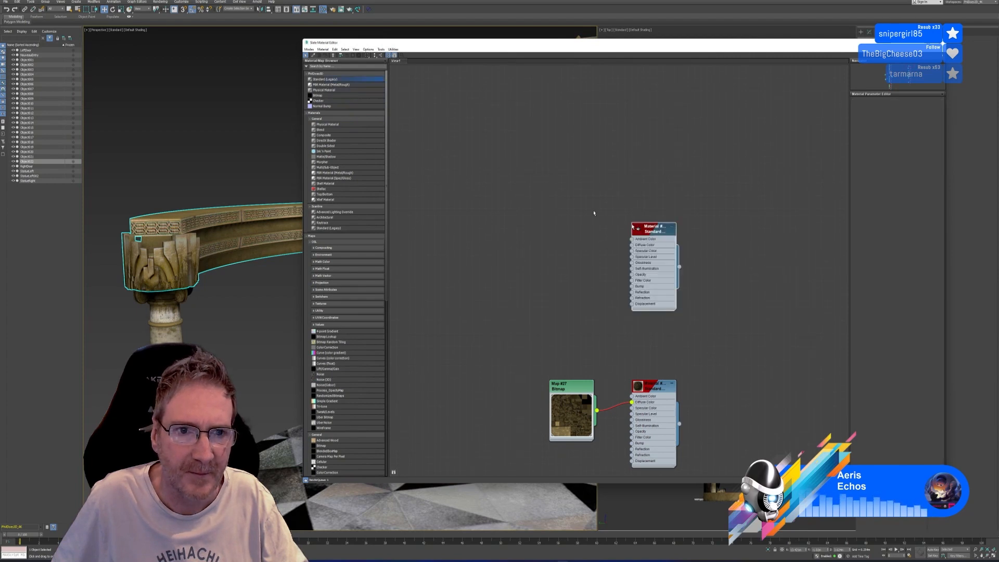
left_click_drag(325, 98, 569, 222)
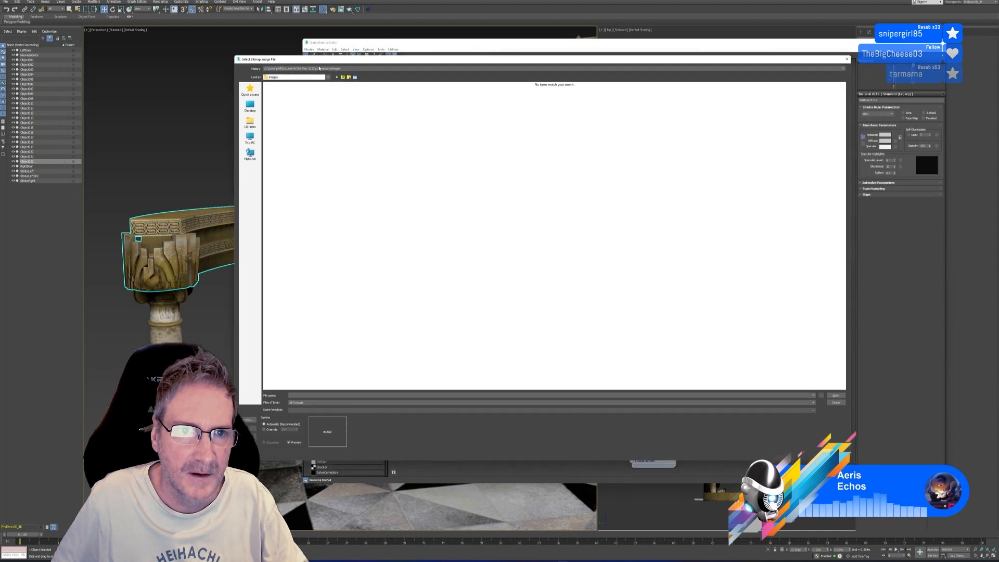
left_click(320, 69)
left_click(322, 77)
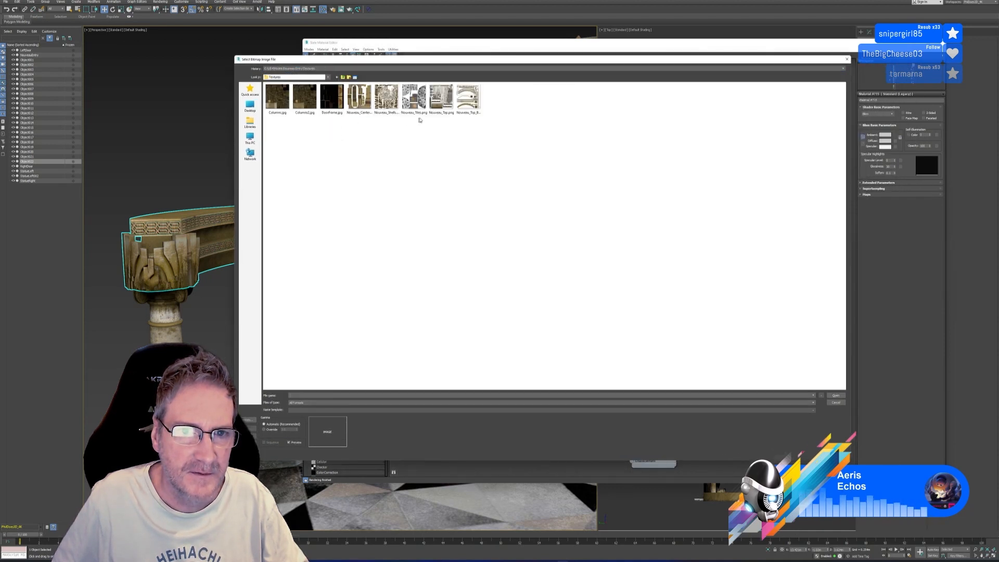
left_click(466, 111)
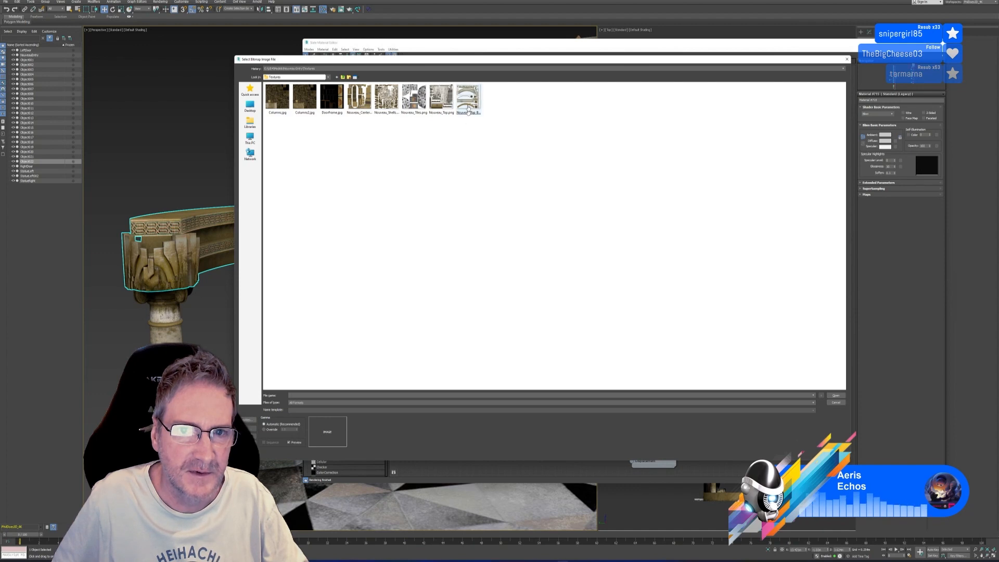
key("Return")
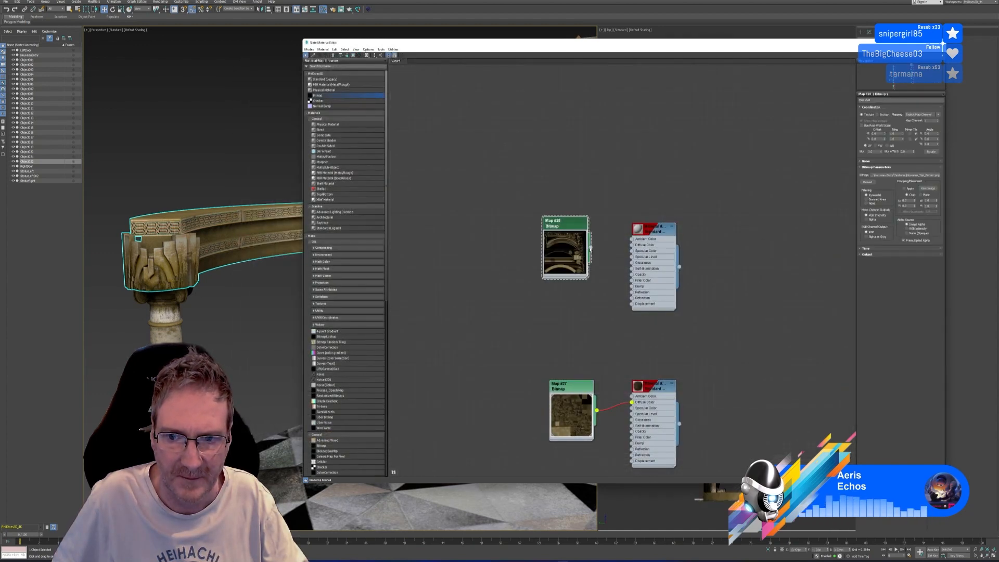
Step: Connect the bitmap to the new material's Diffuse Color, assign the material to the copied beam and close the material editor
left_click(654, 230)
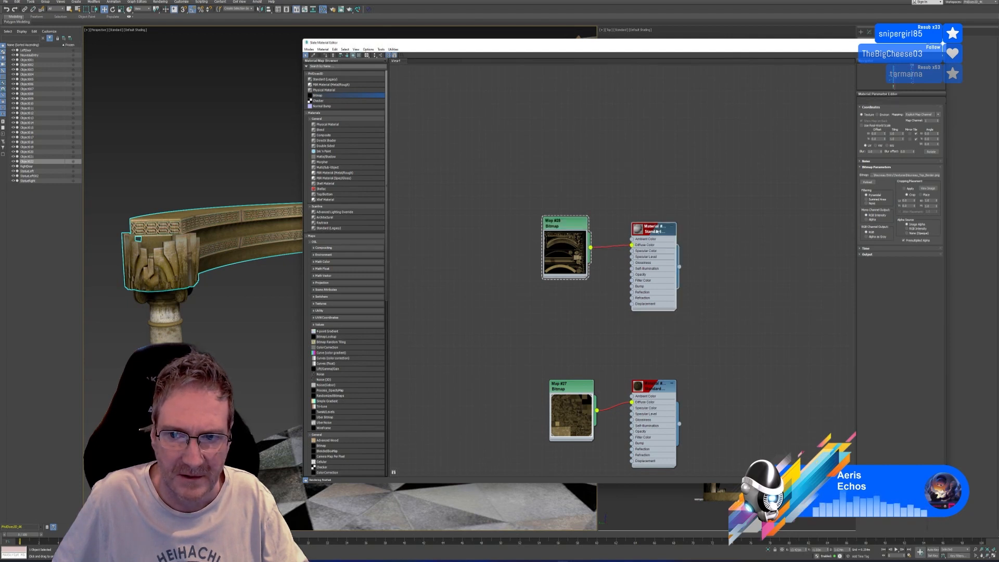
right_click(656, 230)
left_click(677, 238)
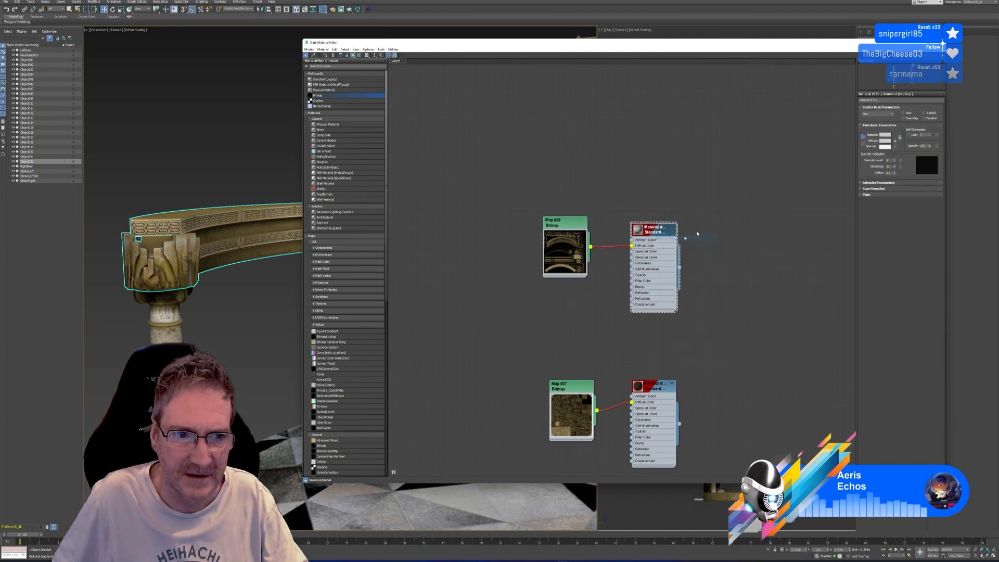
left_click(940, 43)
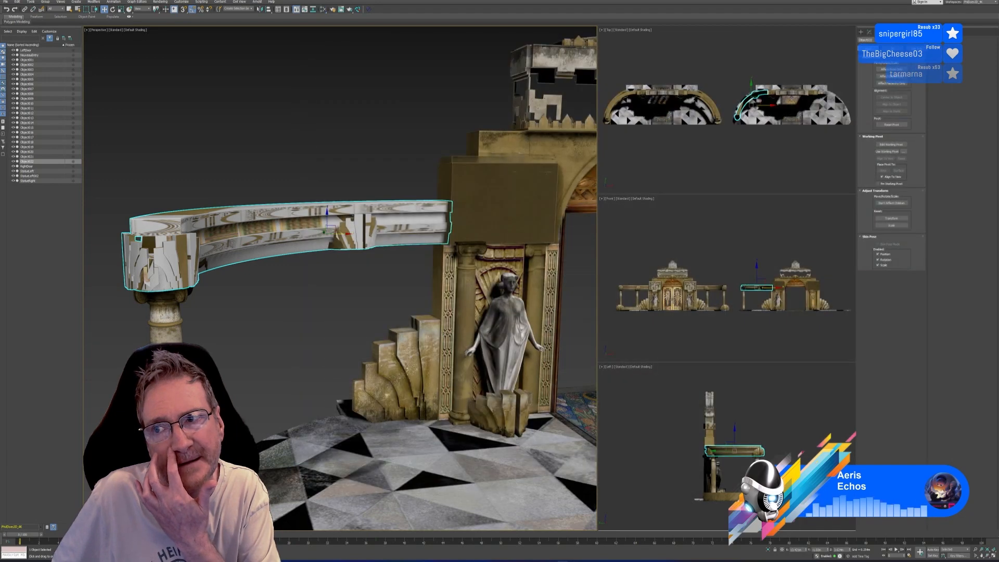
Step: Copy the beam's map channel 2 and paste it over map channel 1 with the Channel Info utility
left_click(869, 32)
left_click(891, 145)
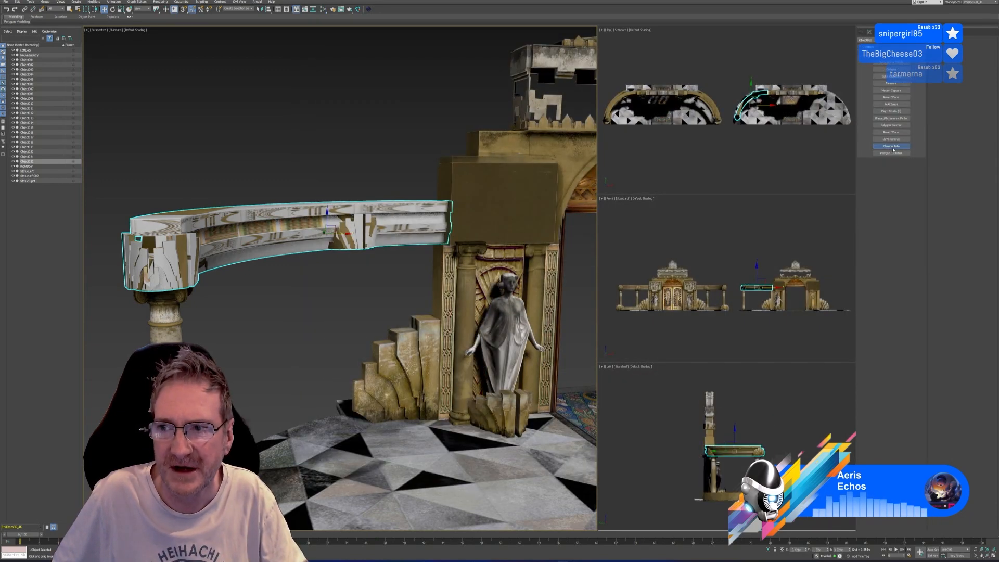
left_click(891, 170)
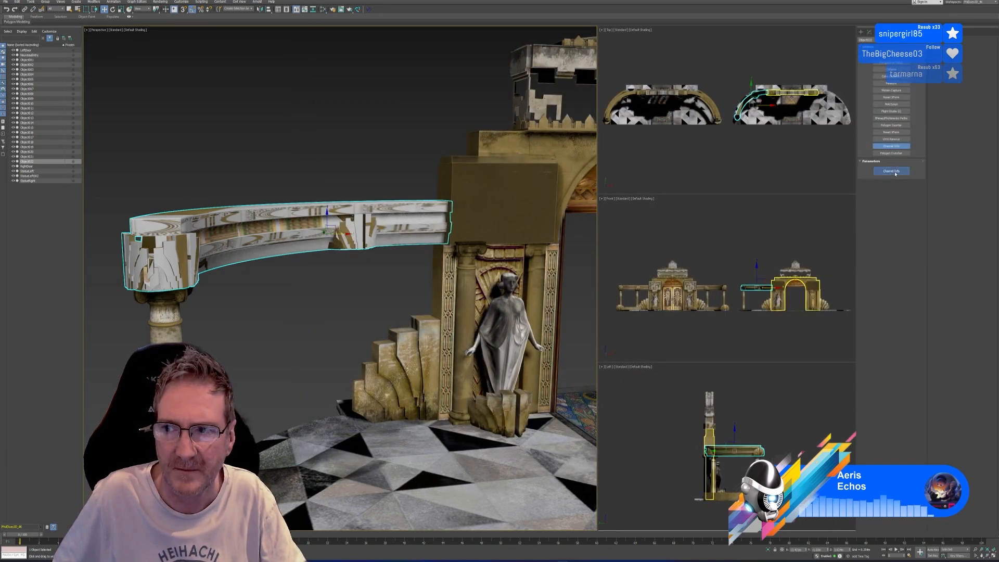
left_click(42, 57)
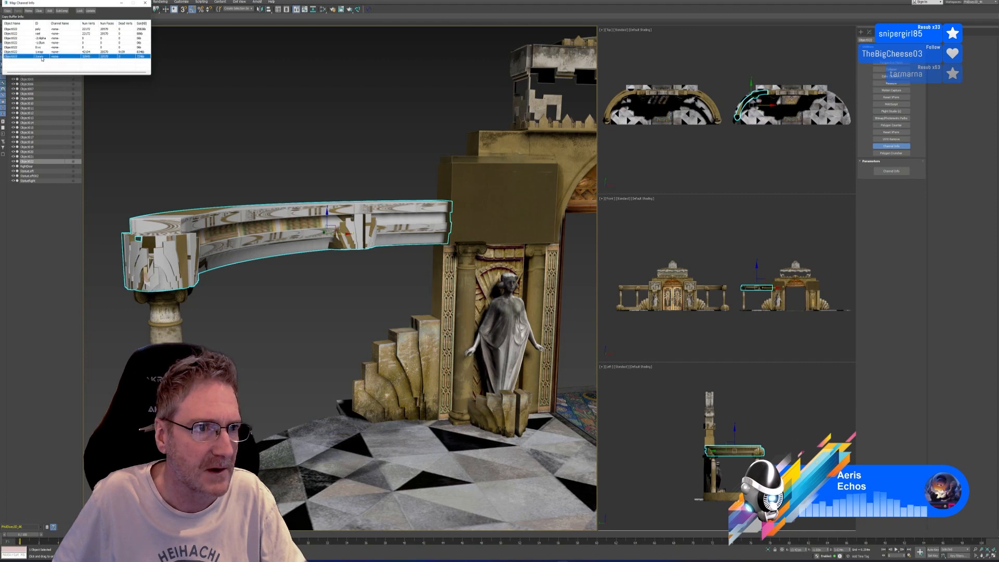
right_click(41, 58)
left_click(53, 60)
right_click(42, 52)
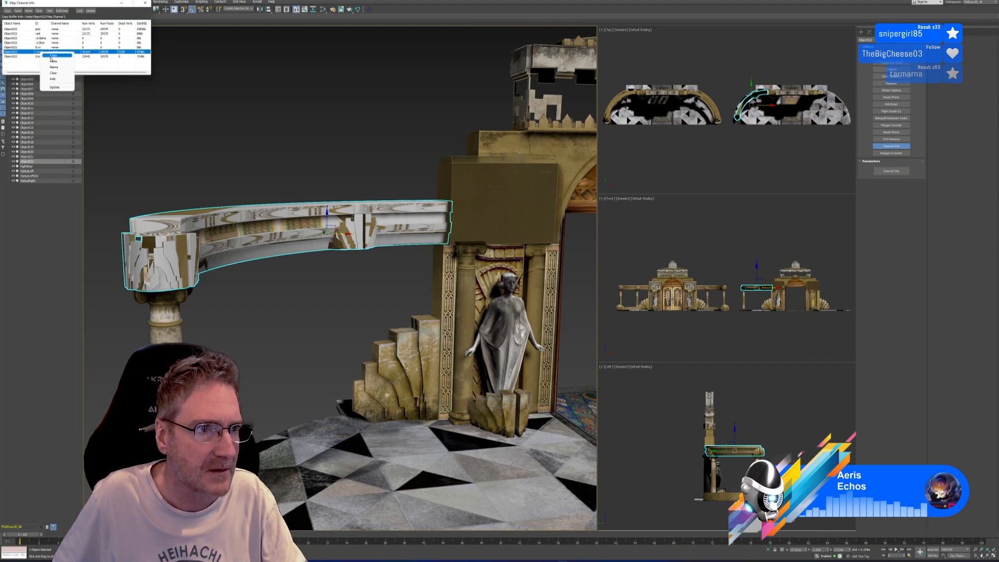
left_click(52, 61)
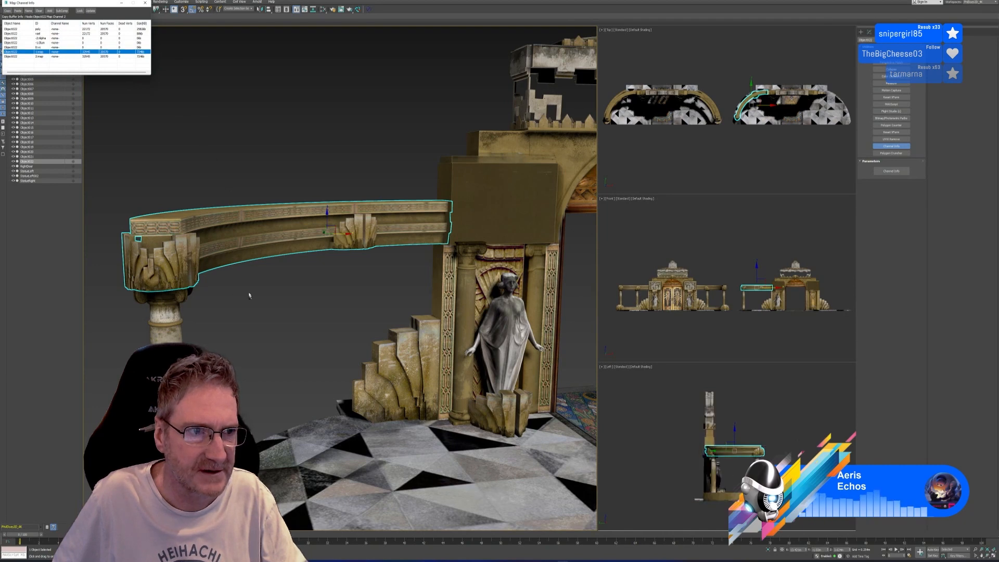
left_click(145, 3)
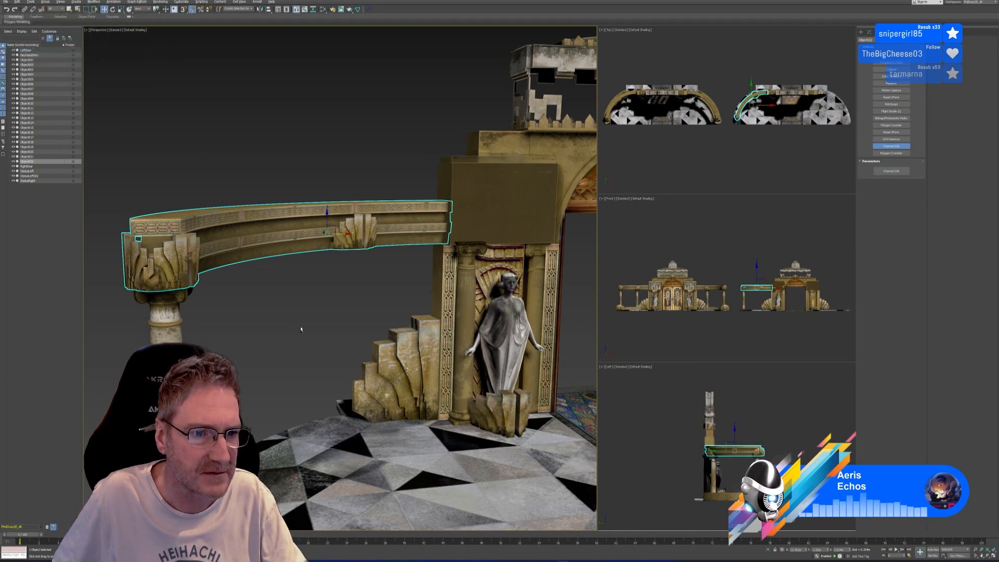
Step: Examine the copied beam's baked texture up close and compare its carved borders with the original beam
middle_click_drag(304, 328, 276, 323, "alt")
middle_click_drag(275, 316, 172, 248, "alt")
scroll(173, 247, "up", 3)
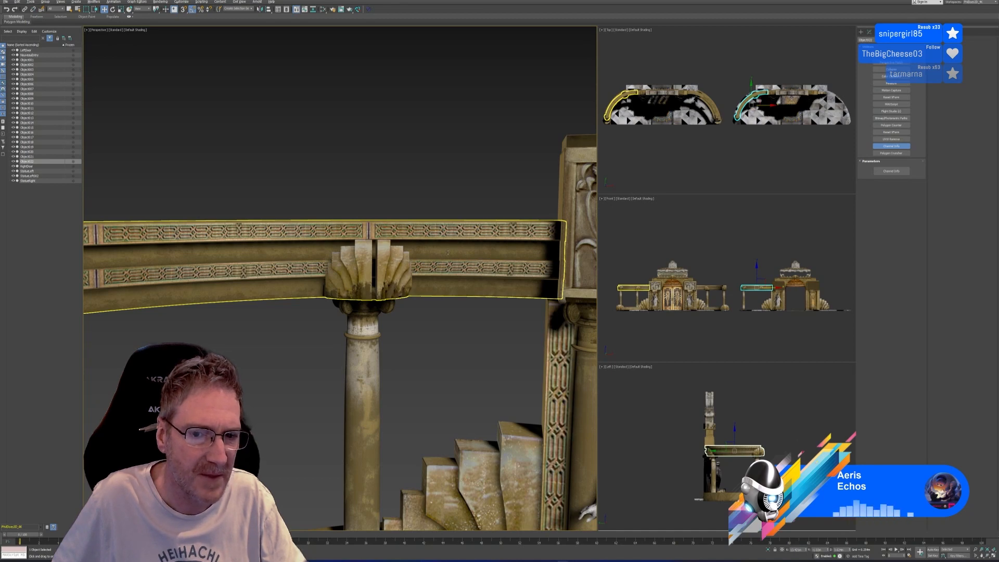
scroll(447, 252, "down", 5)
middle_click_drag(447, 252, 286, 268, "alt")
scroll(348, 278, "up", 3)
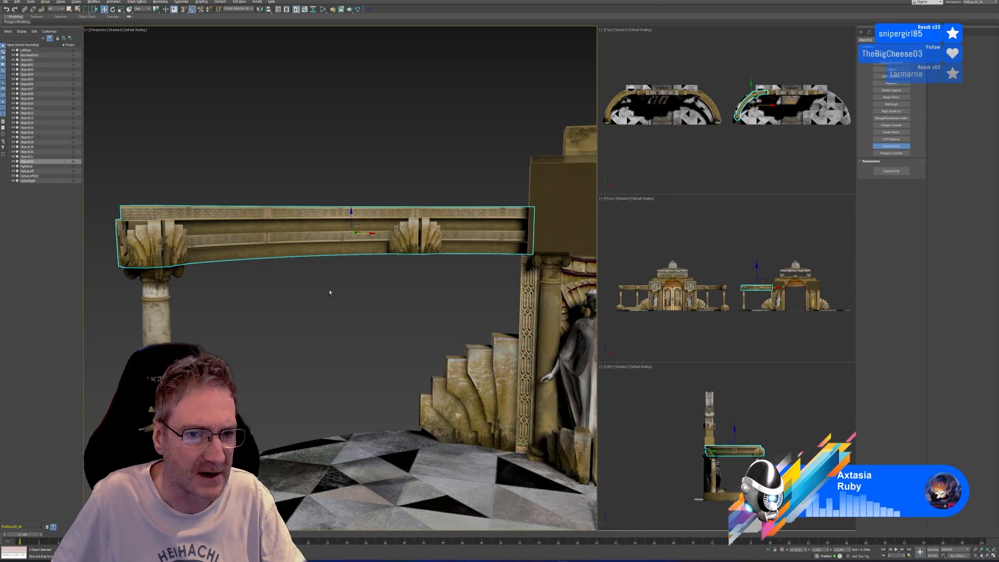
scroll(329, 293, "up", 5)
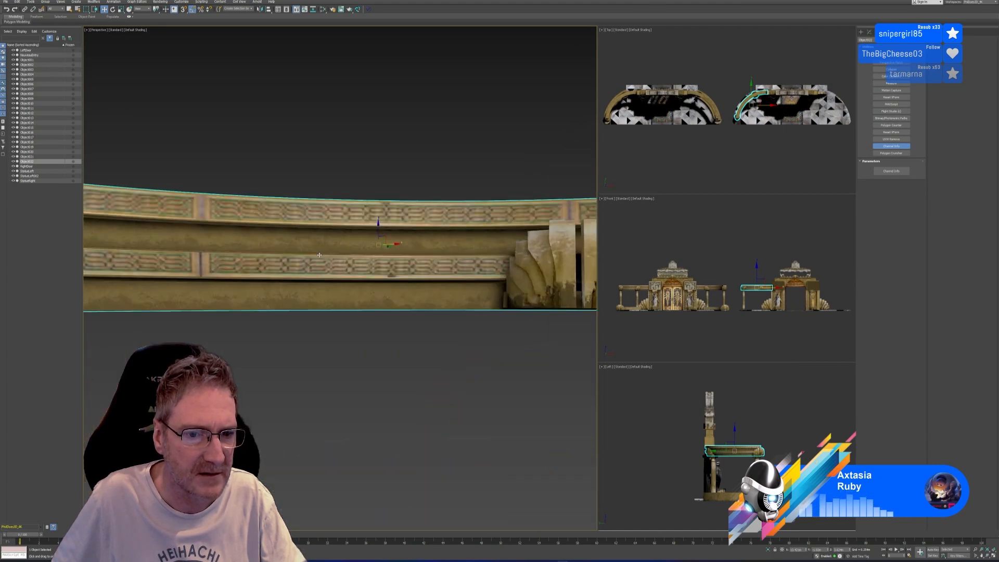
middle_click_drag(319, 255, 247, 210, "alt")
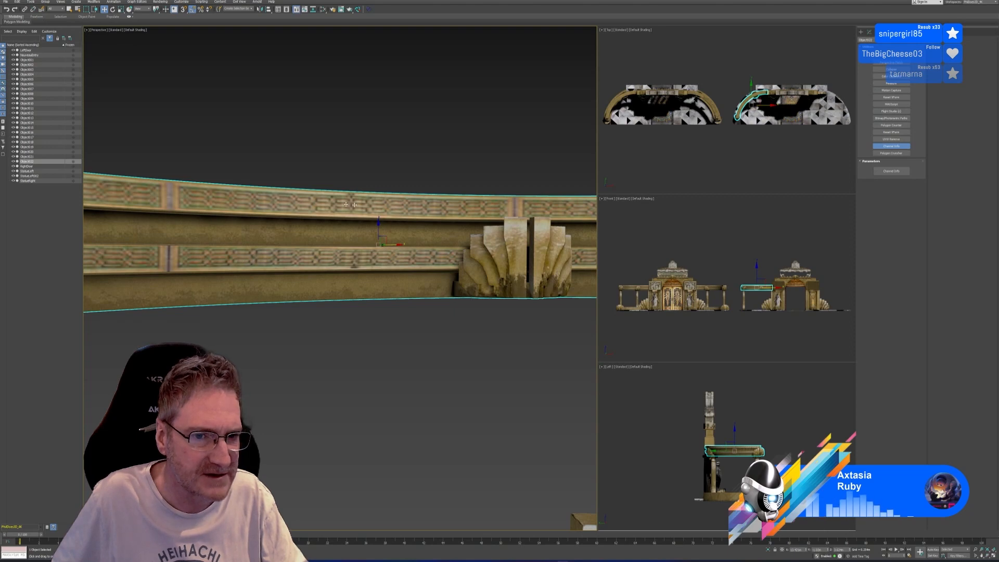
scroll(296, 198, "down", 8)
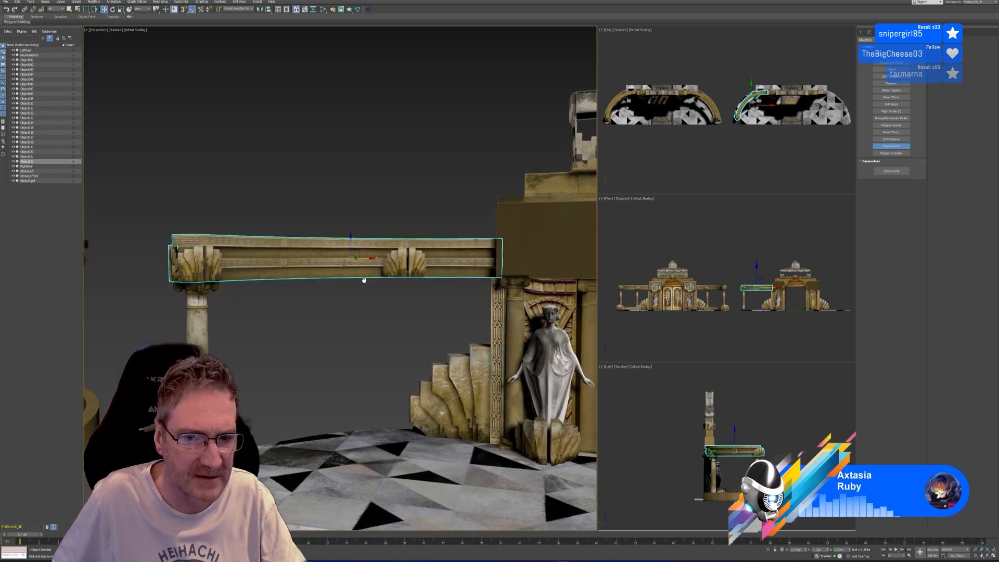
scroll(468, 260, "up", 4)
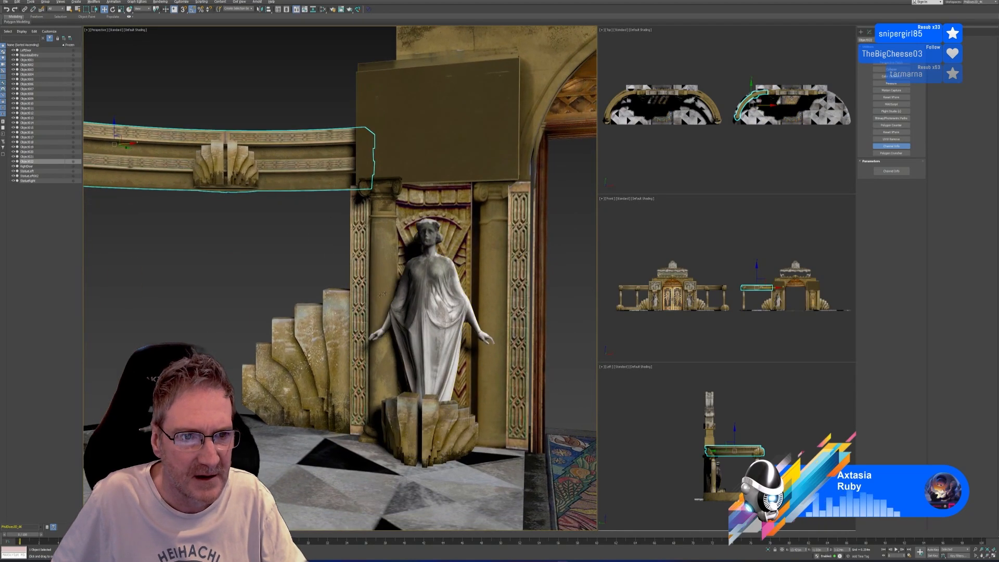
Step: Inspect the baked beam's carved borders and shell ornament from below and along its curve
scroll(353, 288, "up", 1)
middle_click_drag(322, 278, 381, 254)
scroll(364, 255, "down", 2)
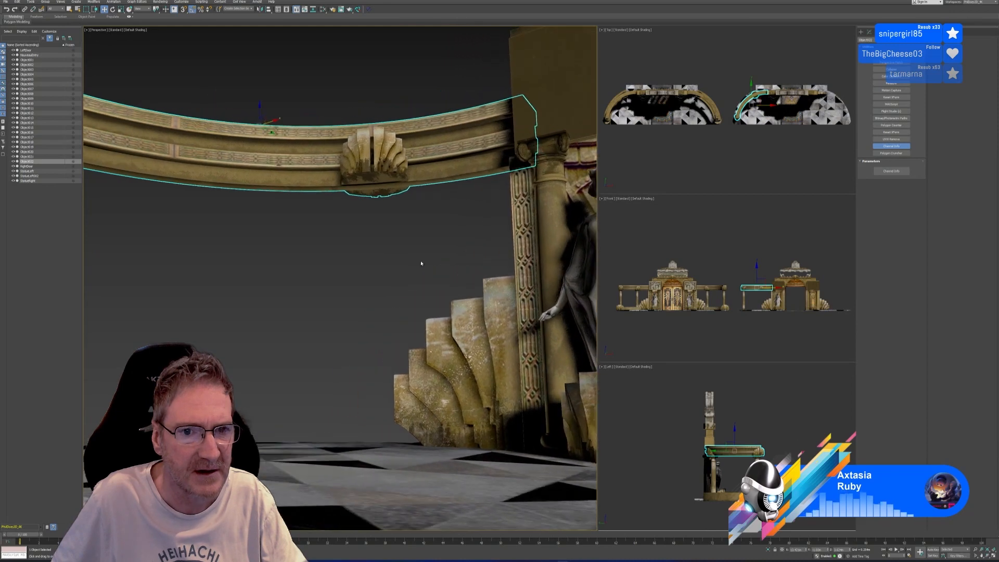
scroll(304, 274, "down", 2)
scroll(266, 145, "up", 6)
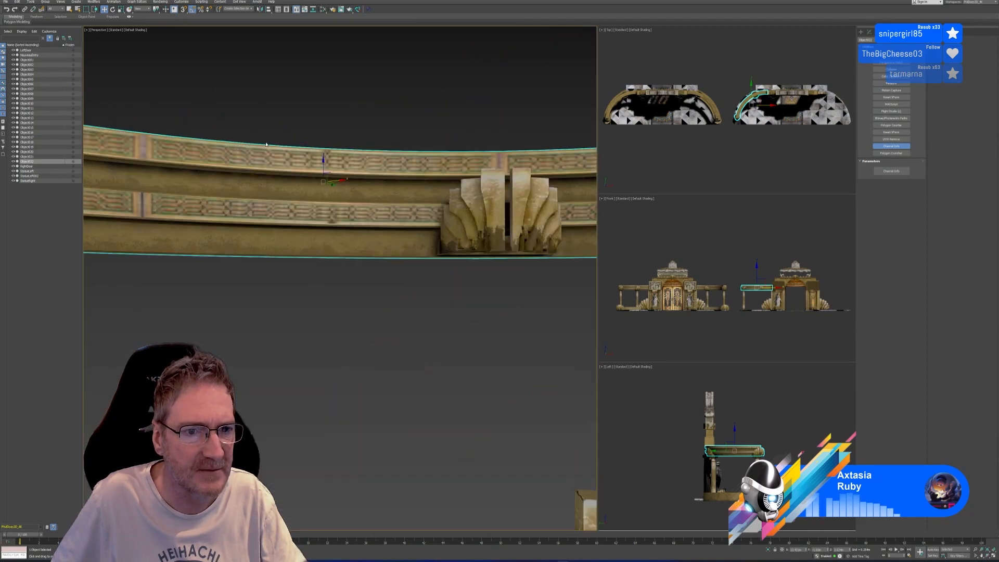
Step: Switch from 3ds Max to Photoshop by launching it
left_click(969, 2)
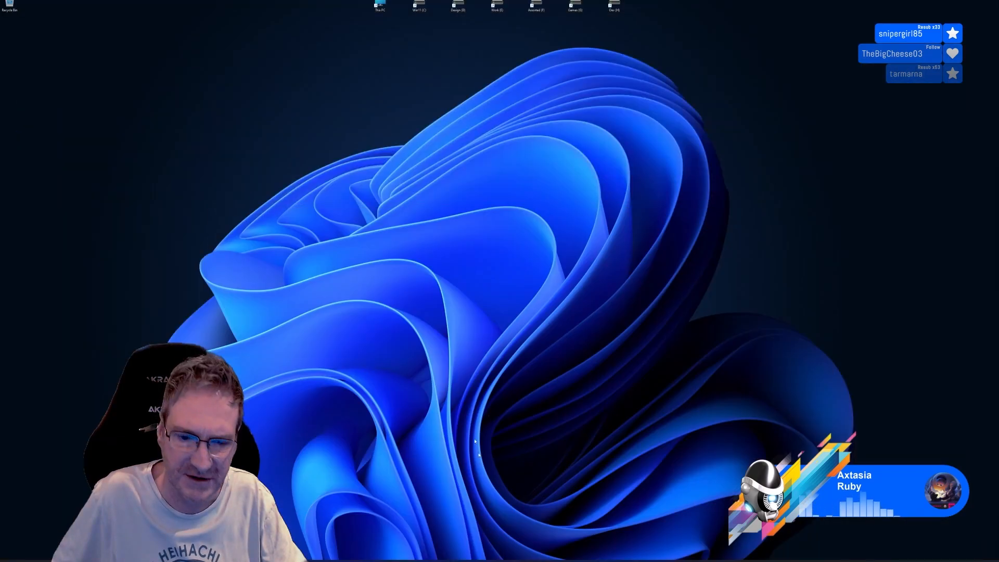
key("super")
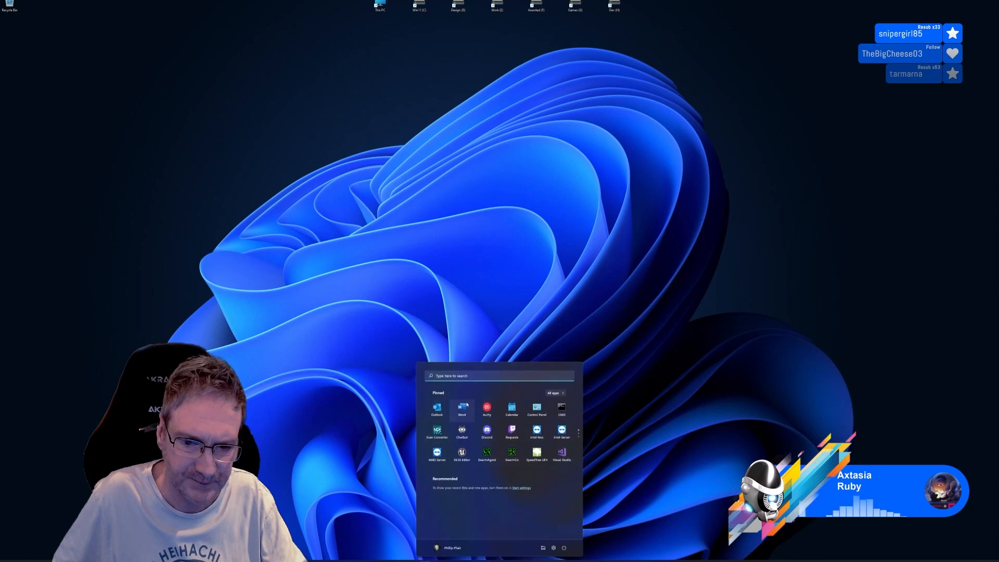
scroll(462, 432, "down", 1)
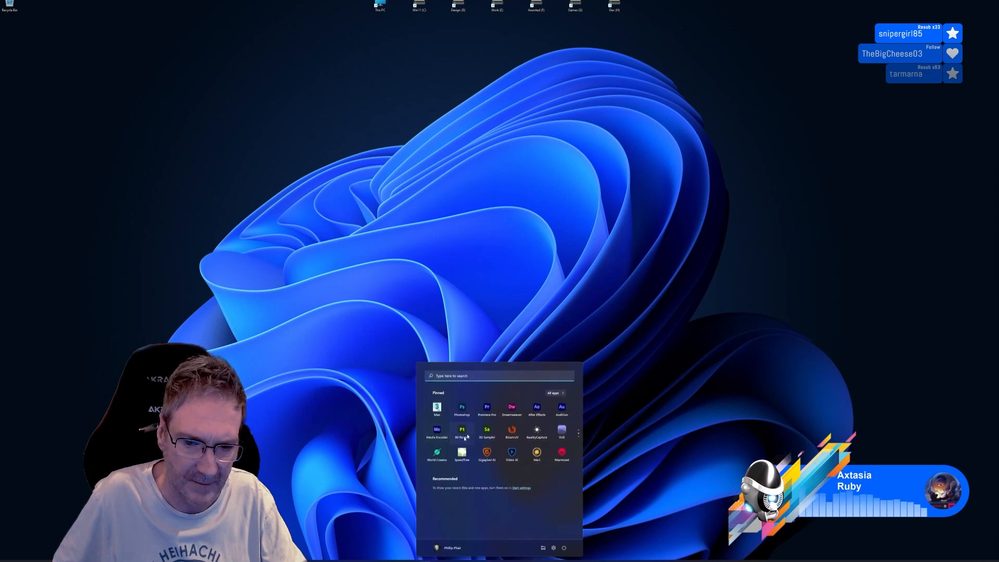
left_click(462, 408)
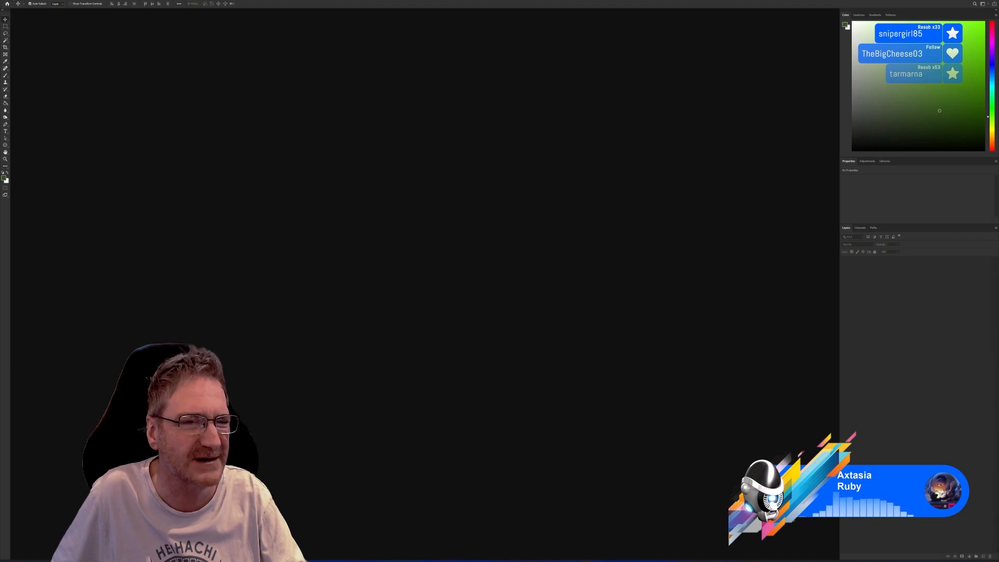
Step: Open Nouveau_Top_Border.png from the Nouveau Entry model's Textures folder on the Work drive and fit the whole texture in view
left_click(13, 1)
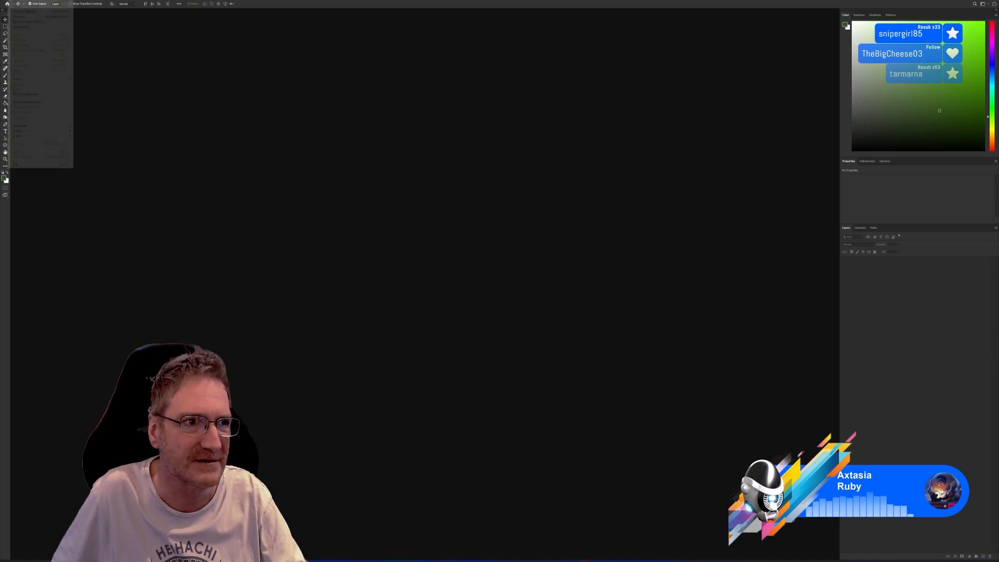
left_click(17, 6)
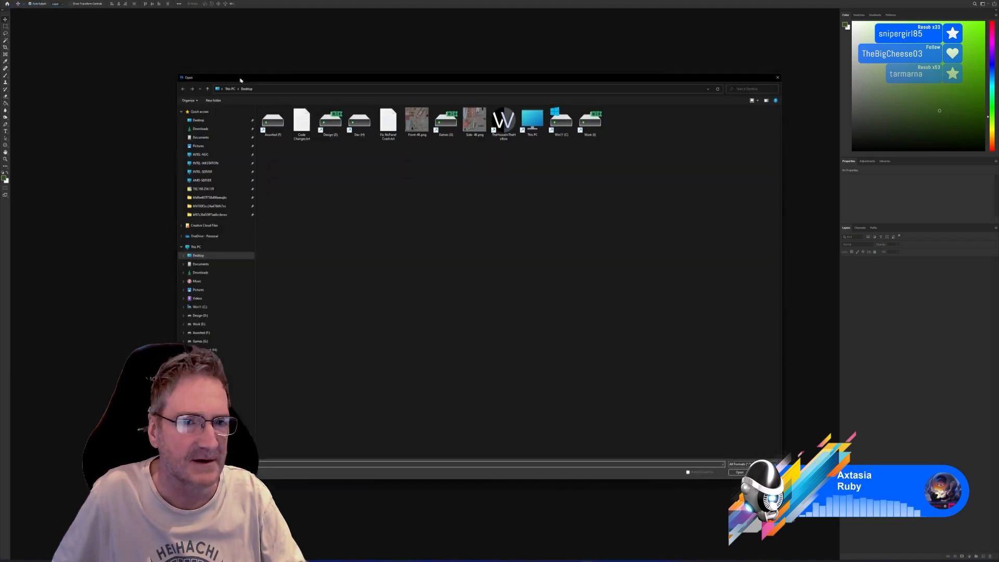
left_click(205, 324)
double_click(527, 134)
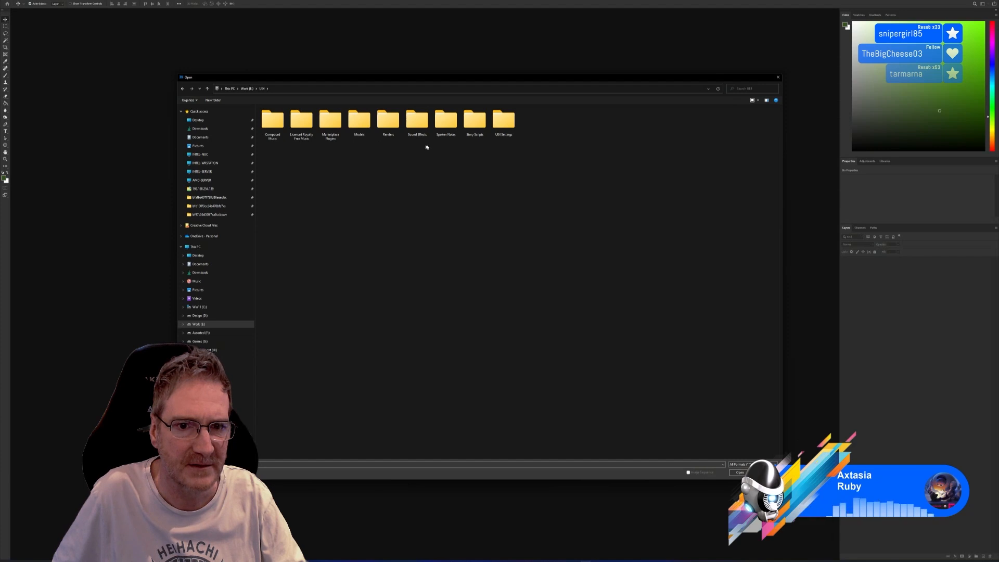
double_click(359, 120)
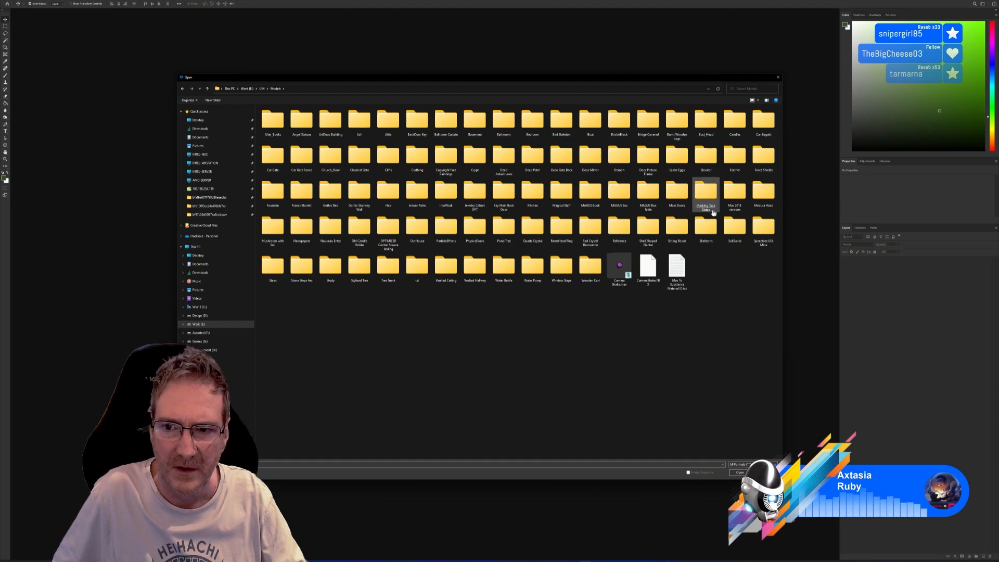
double_click(339, 229)
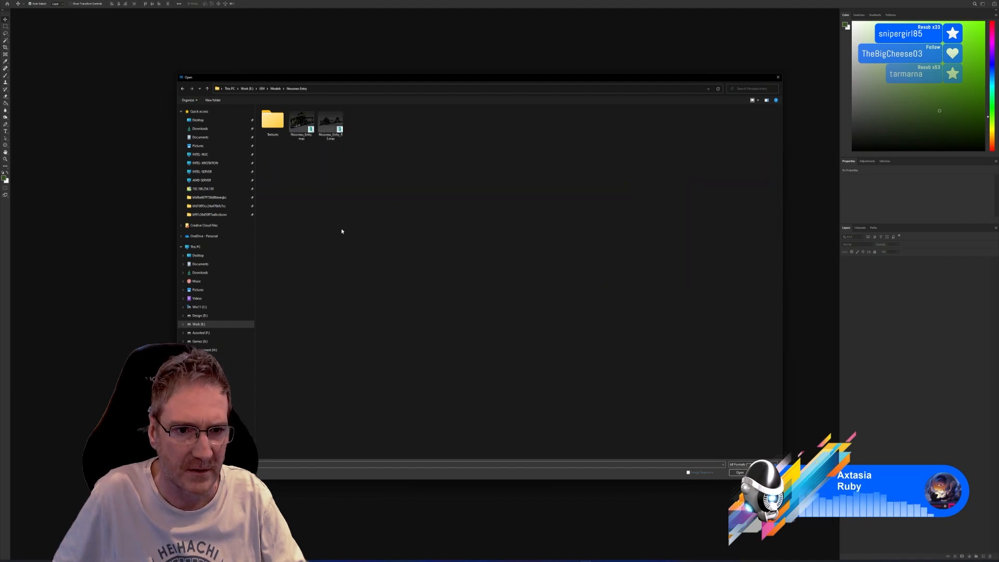
double_click(272, 136)
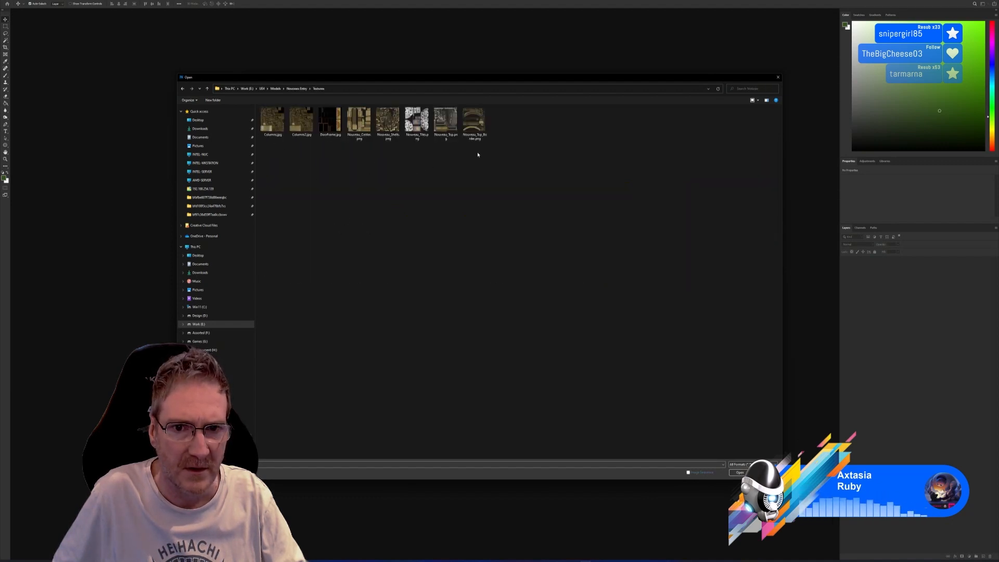
double_click(474, 124)
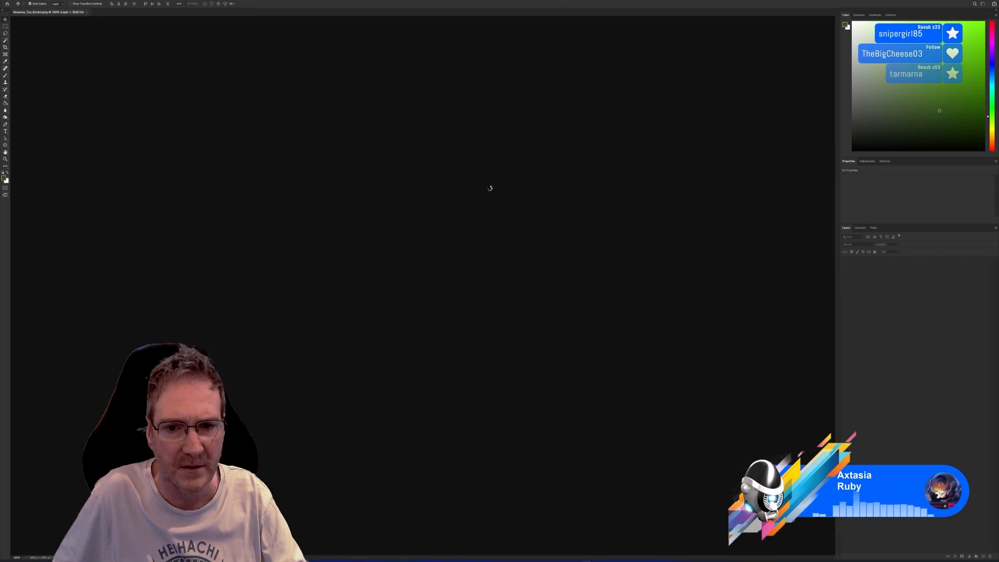
scroll(426, 176, "up", 2, "alt")
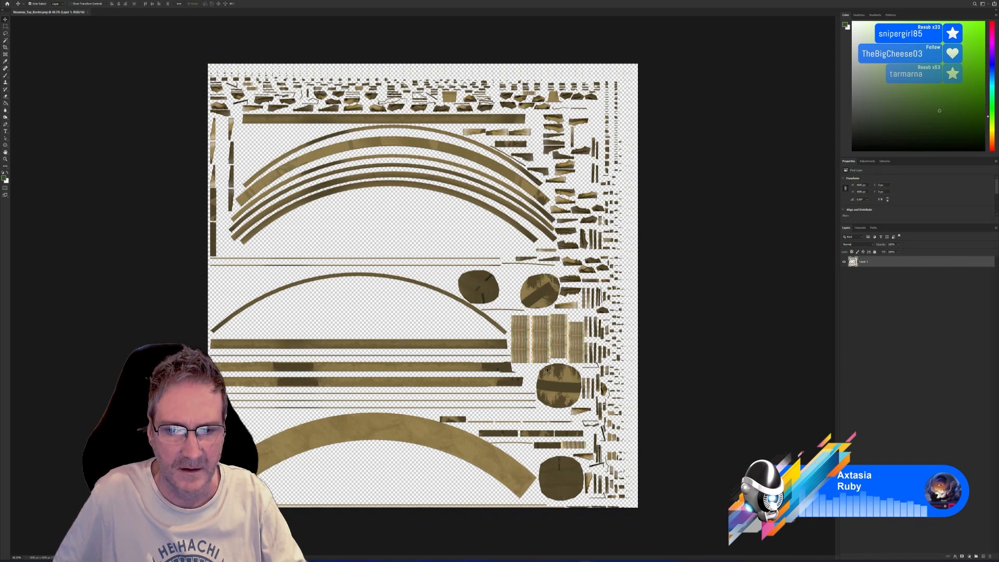
Step: Start the Smart Sharpen filter on the texture and bring the carved border strips into its preview
left_click(55, 3)
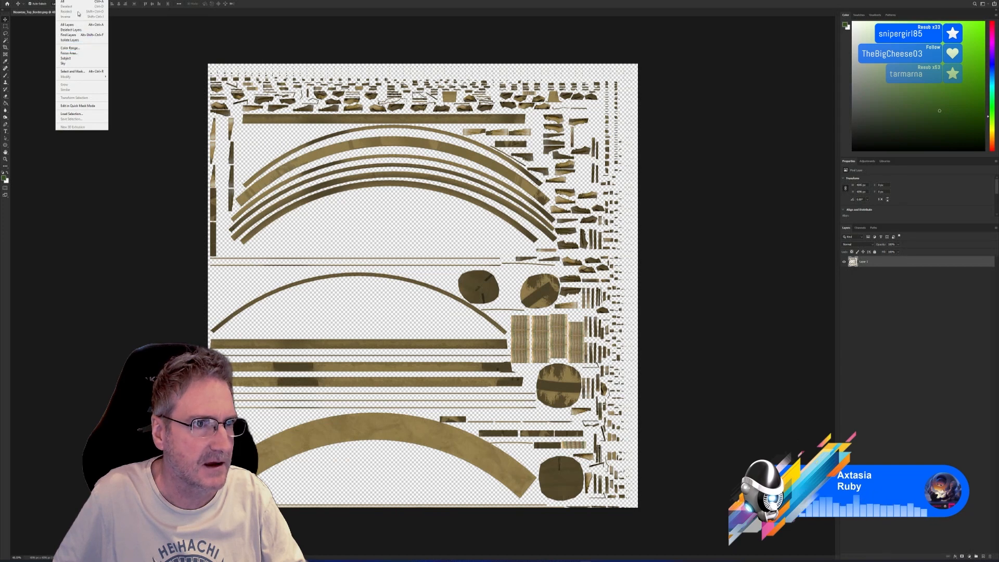
mouse_move(71, 0)
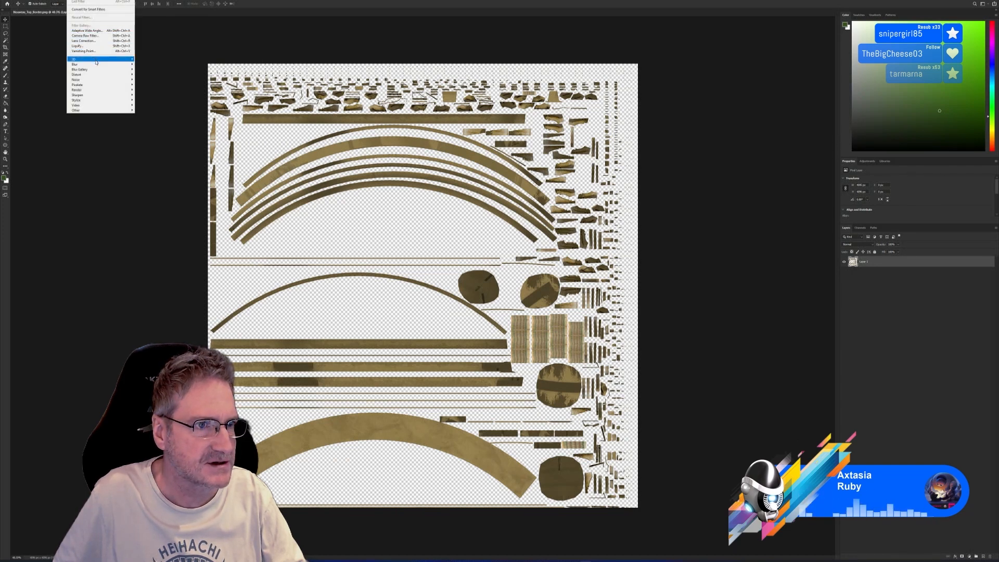
mouse_move(105, 97)
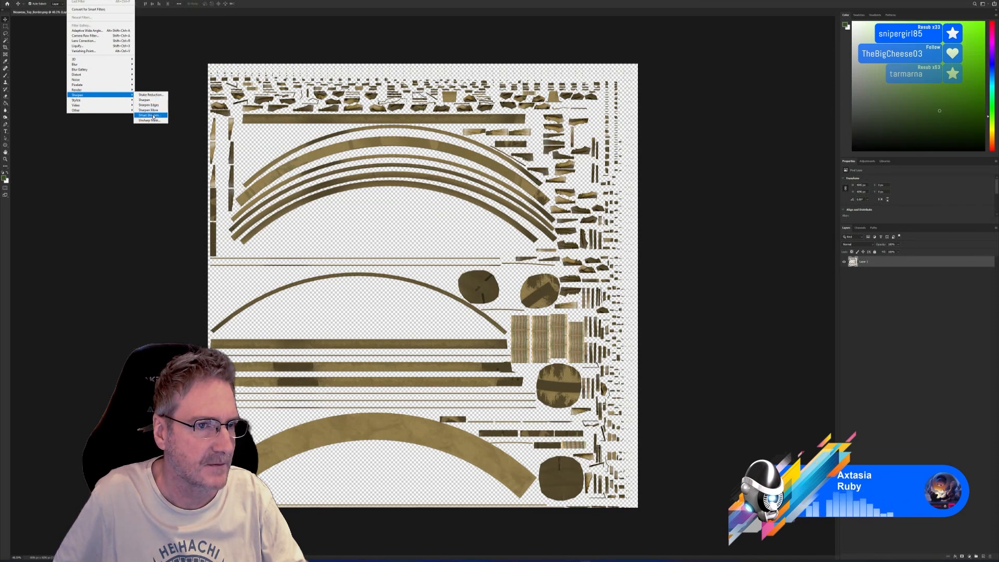
left_click(151, 115)
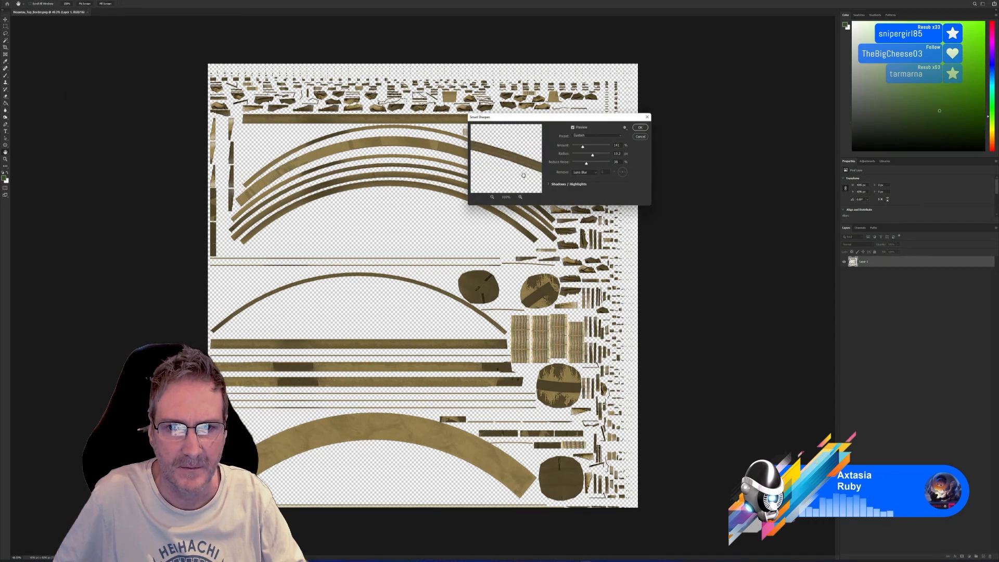
left_click_drag(523, 175, 489, 188)
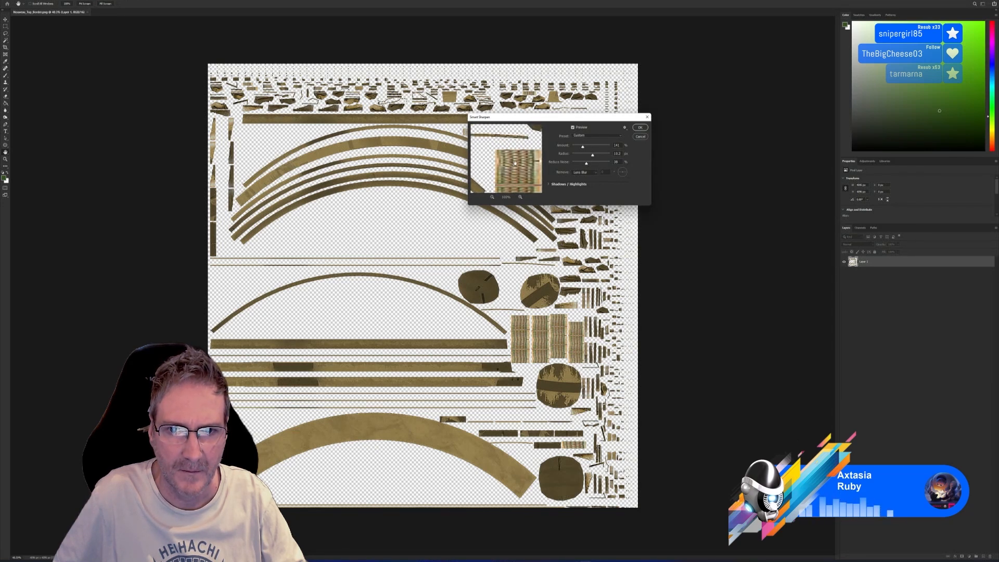
Step: Lower the Smart Sharpen Amount and Radius and raise Reduce Noise for the carved border strips
left_click_drag(583, 147, 575, 147)
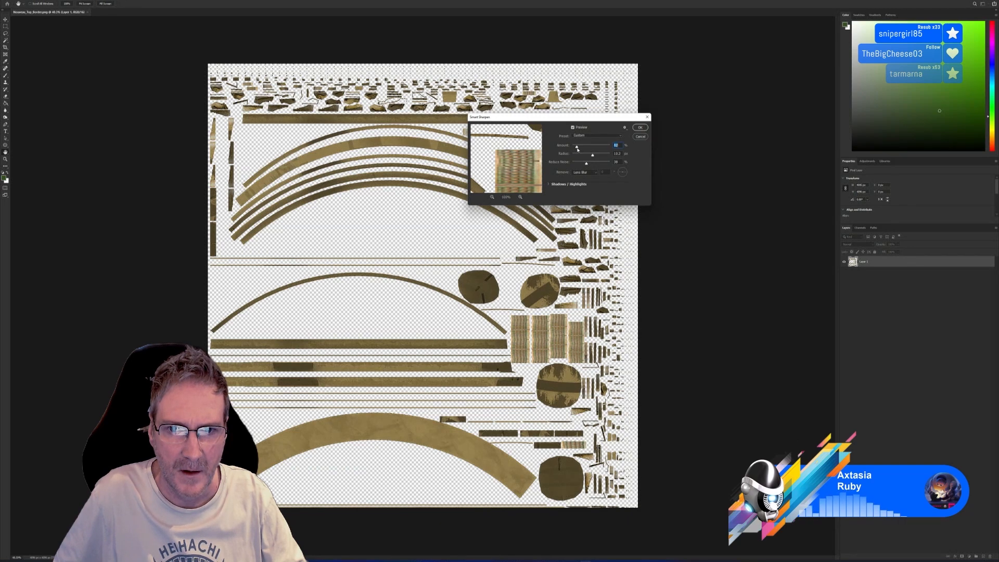
left_click_drag(576, 149, 579, 149)
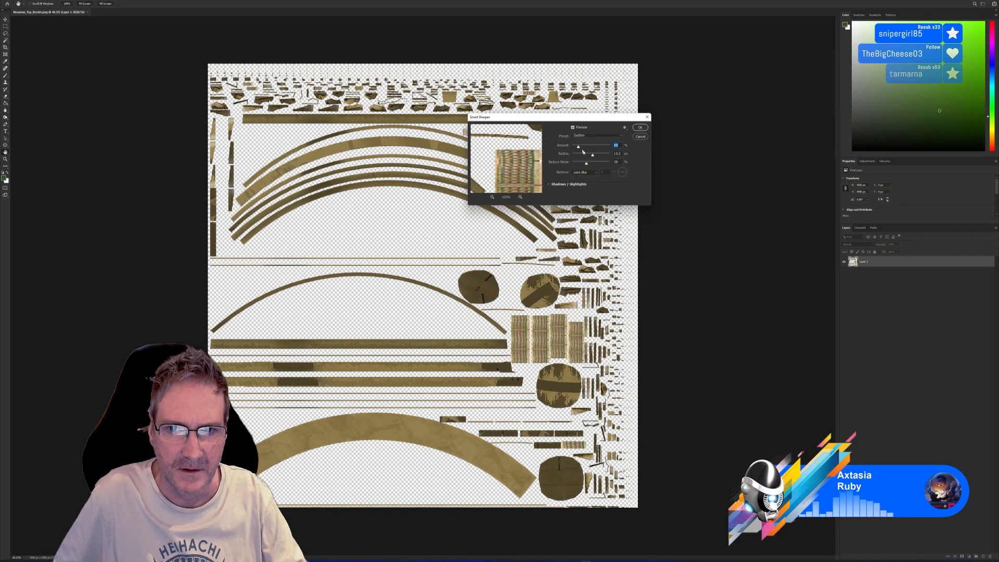
left_click(578, 156)
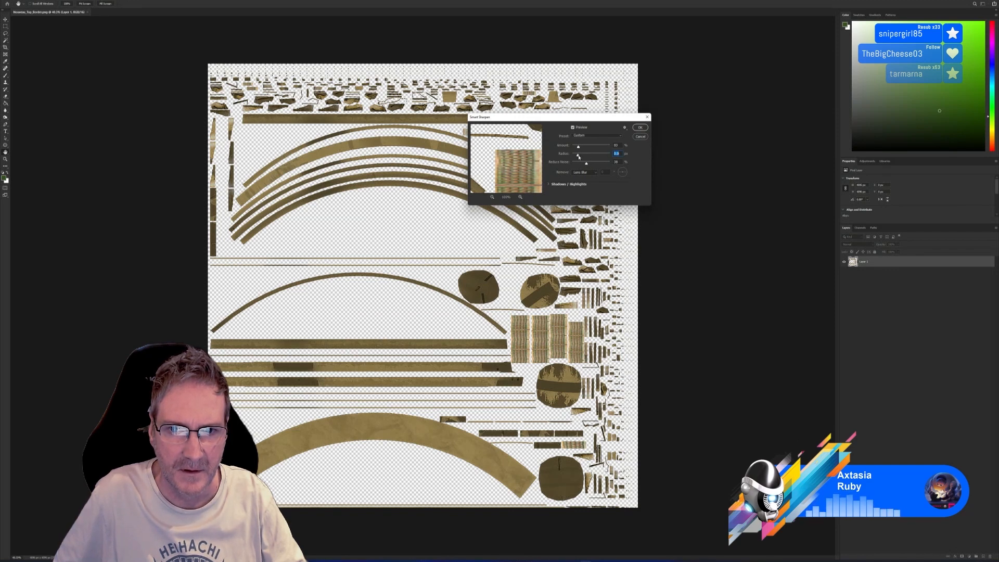
mouse_move(588, 157)
left_mouse_down()
mouse_move(597, 157)
mouse_move(584, 156)
left_mouse_up()
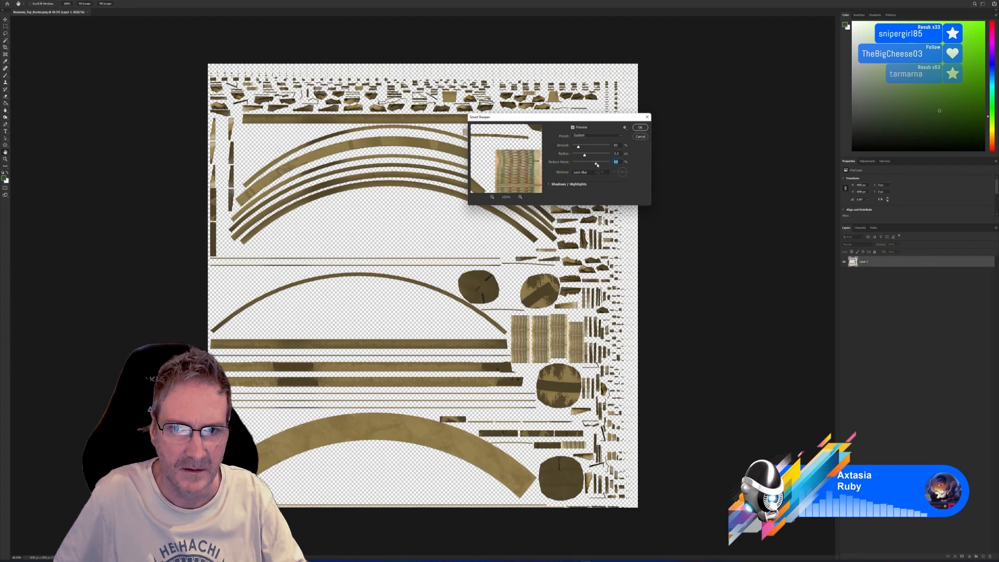
Step: Keep Lens Blur as the blur type to remove, expand the Shadows / Highlights settings and apply the sharpening
left_click(592, 173)
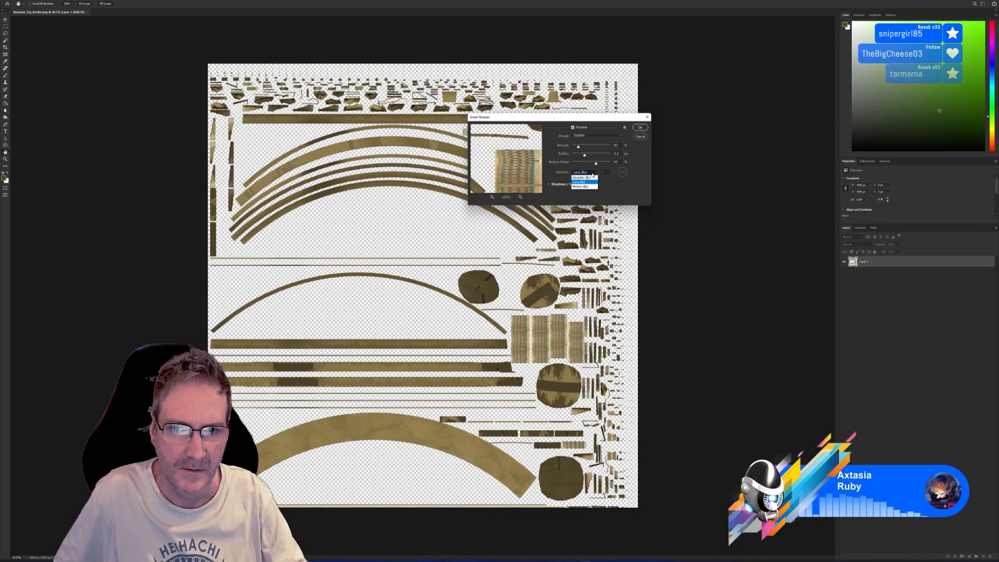
left_click(592, 174)
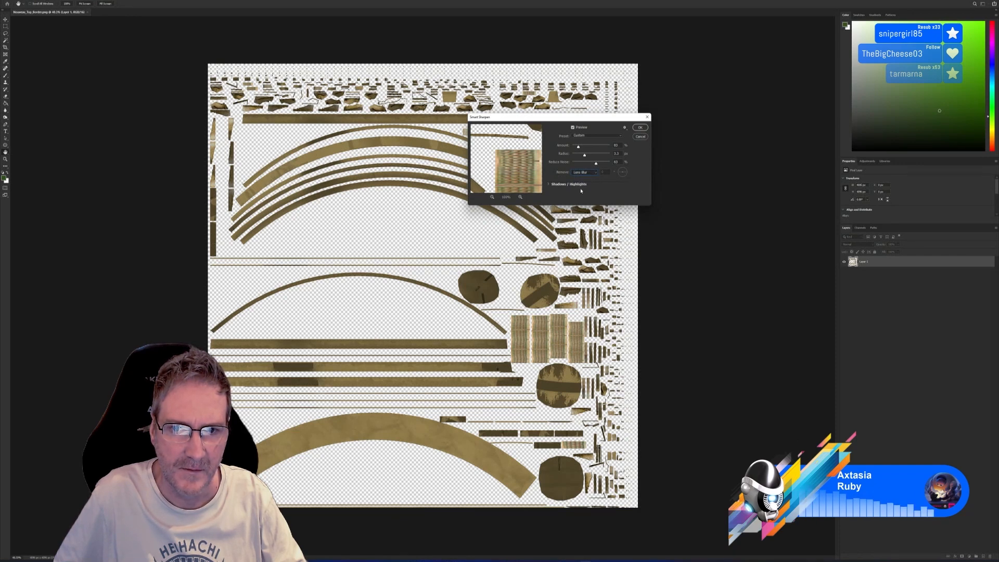
left_click(549, 185)
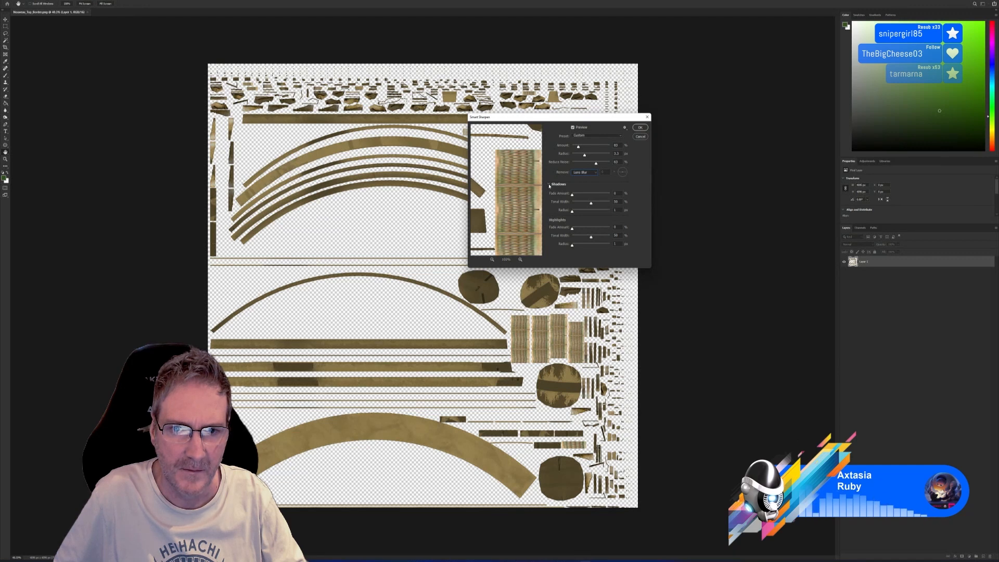
left_click(640, 128)
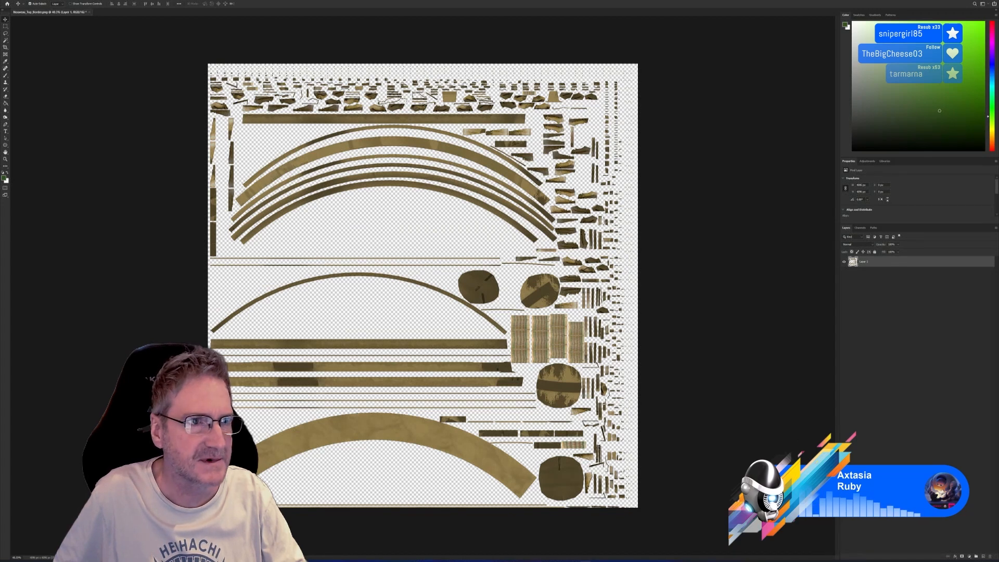
Step: Save the sharpened texture as Nouveau_Top_Border_02.png in the Textures folder with the large file size (fastest saving) option
left_click(12, 0)
left_click(25, 60)
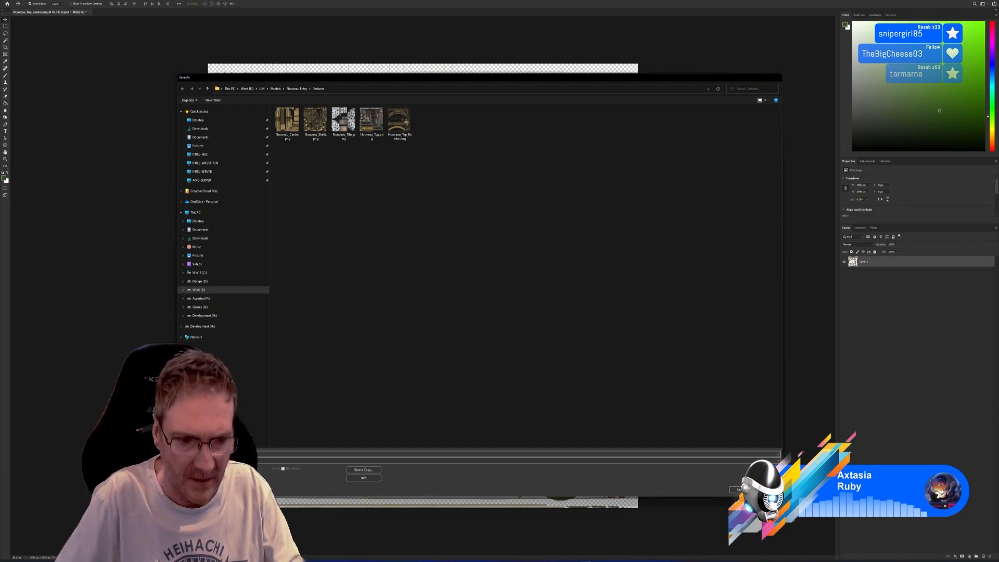
key("Return")
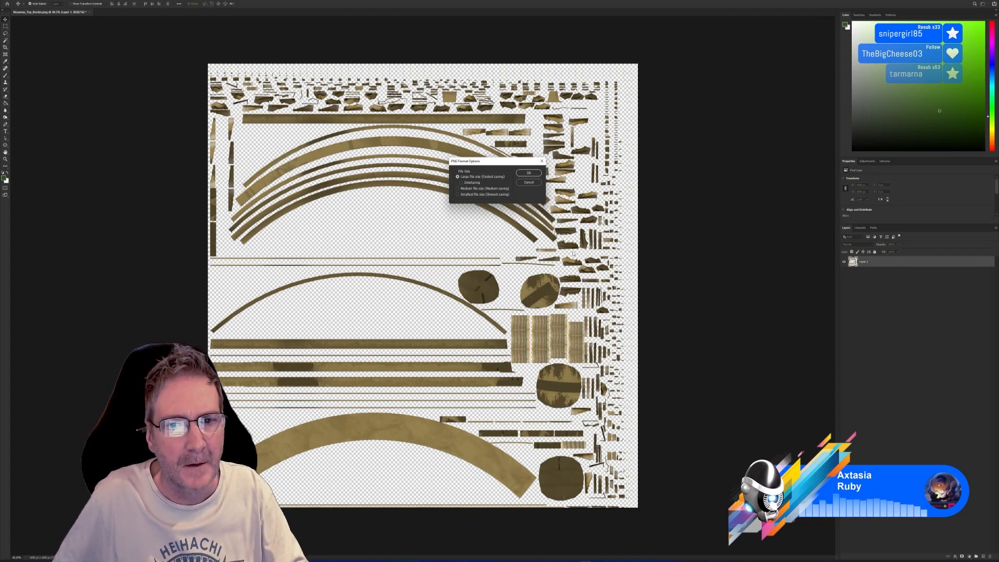
left_click(528, 173)
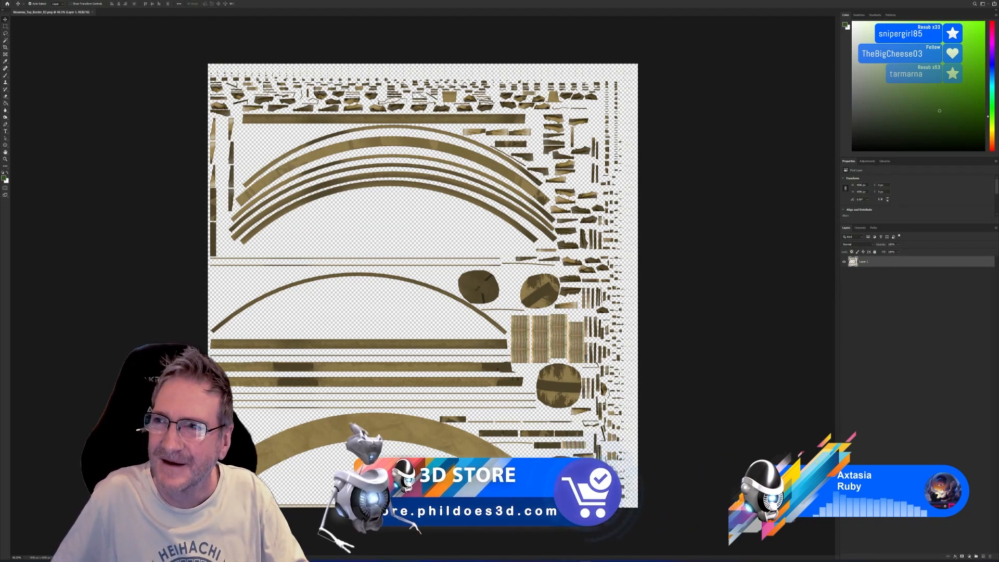
Step: Switch to 3ds Max and load Nouveau_Top_Border_02.png into the bitmap feeding the beam material's diffuse colour
left_click(966, 1)
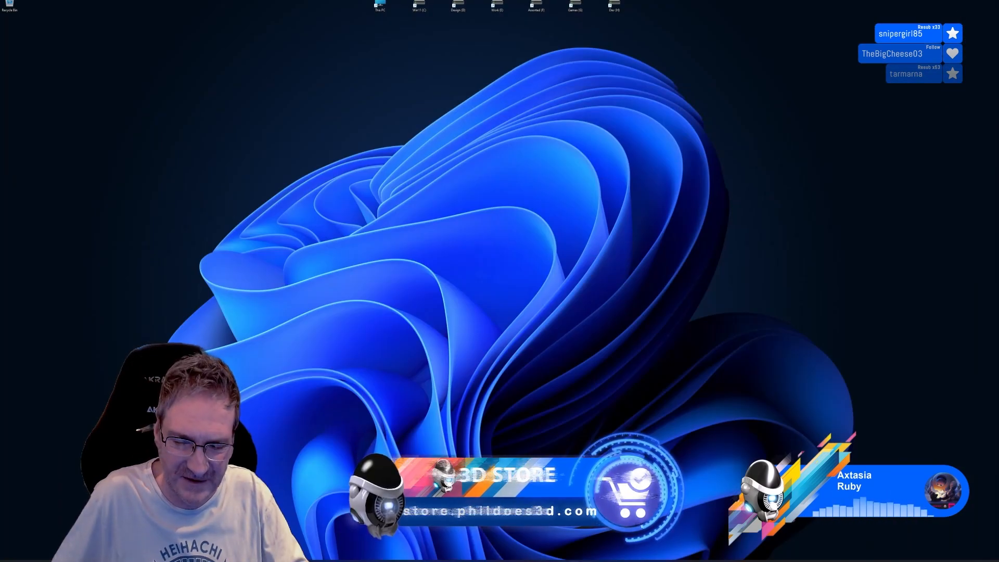
left_click(572, 553)
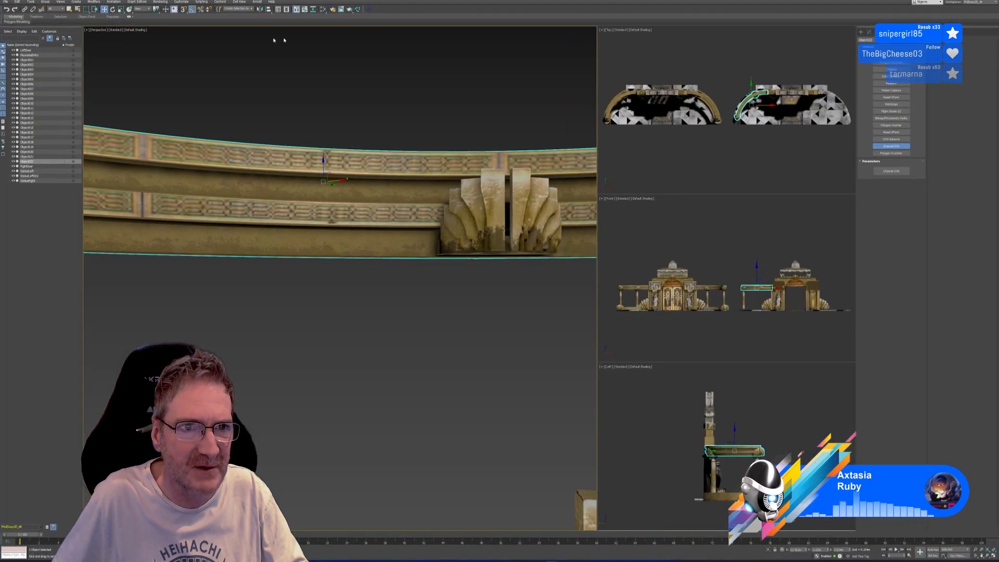
left_click(329, 10)
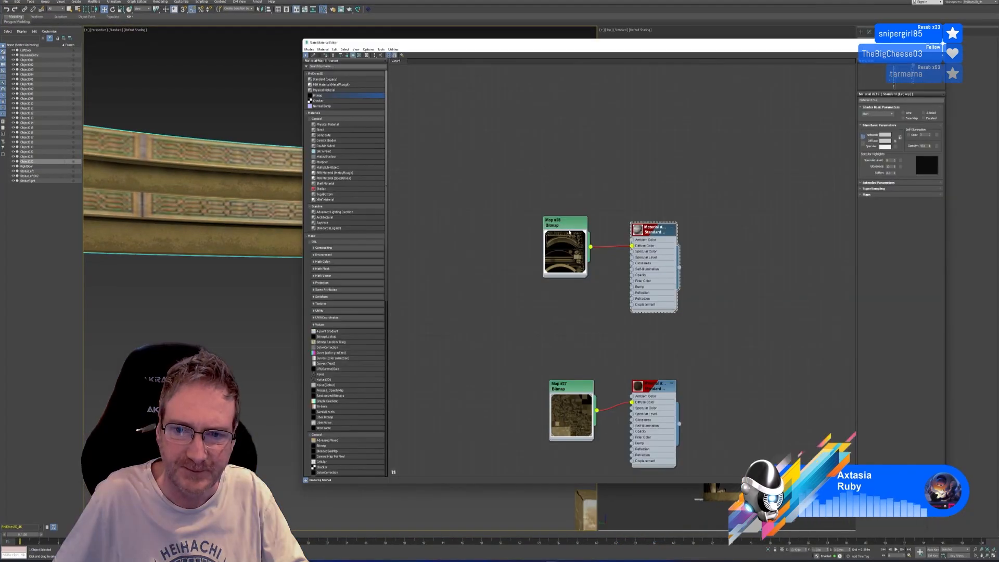
double_click(569, 233)
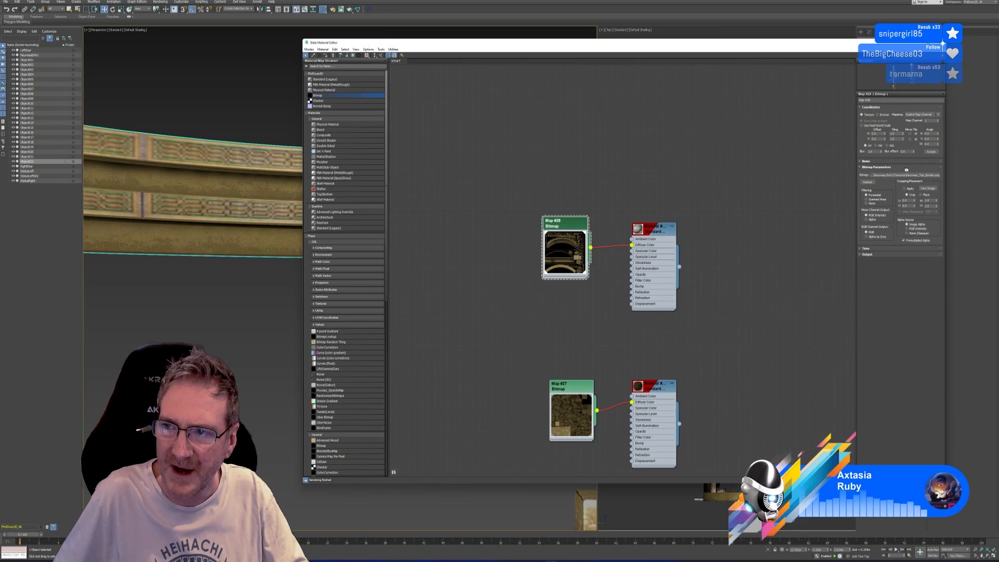
left_click(906, 175)
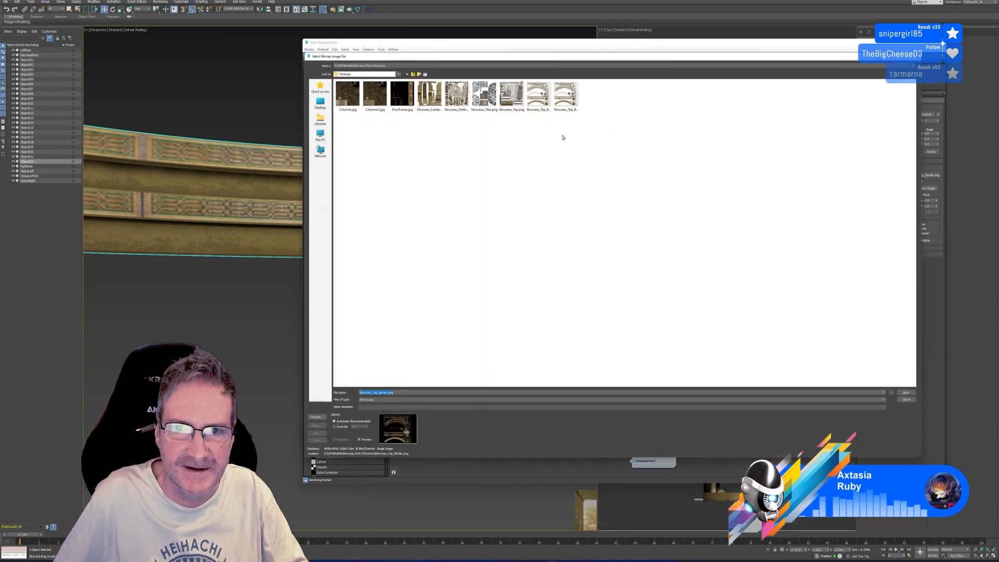
left_click(572, 107)
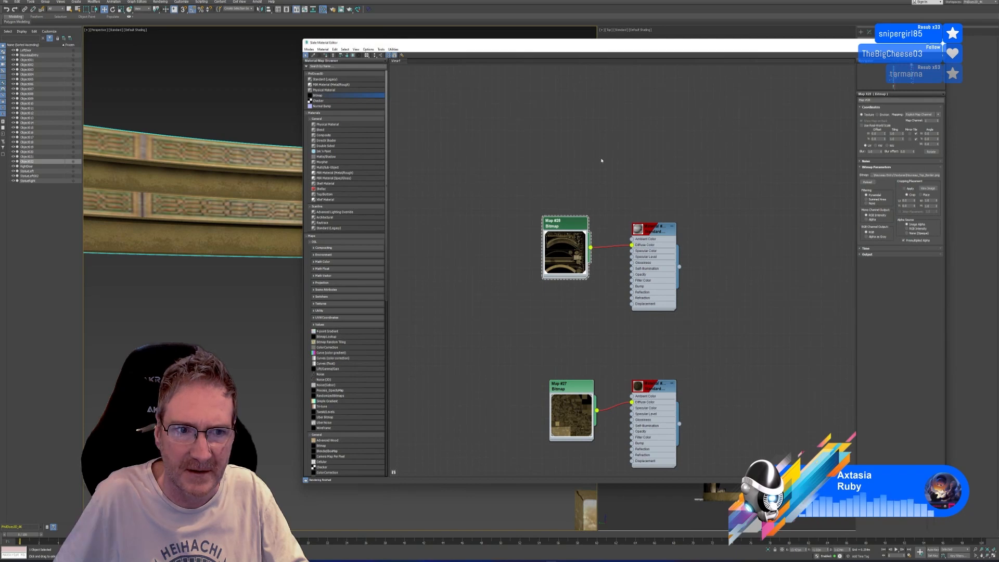
left_click(941, 43)
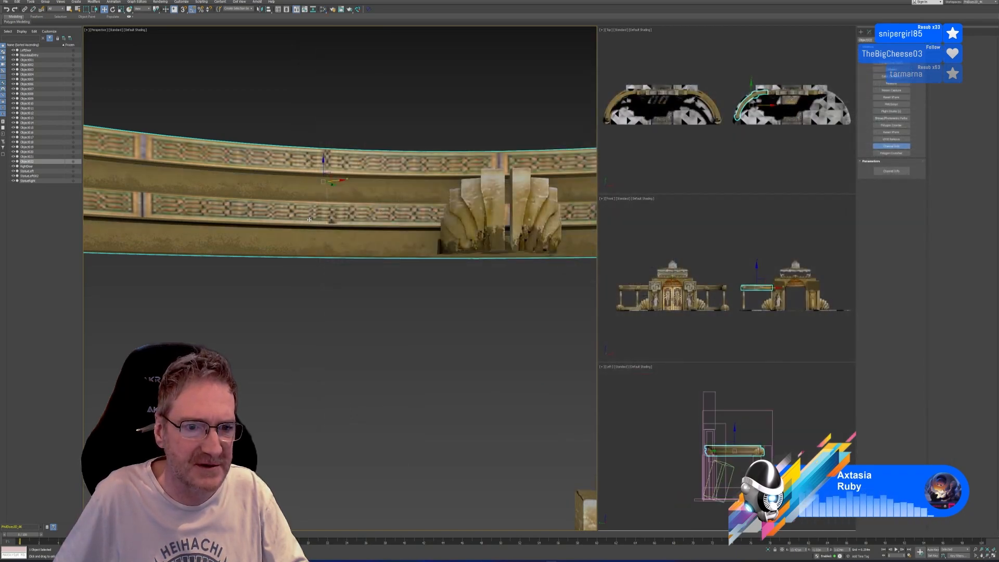
Step: Examine the sharpened texture on the copied curved beam from several distances and angles, including alongside the complete gate
scroll(309, 219, "down", 2)
scroll(328, 251, "down", 4)
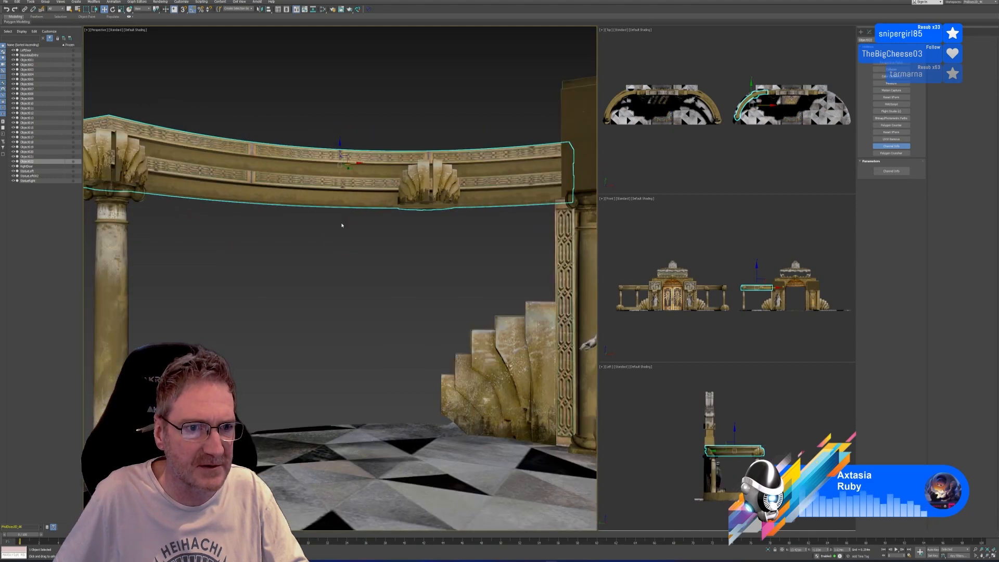
middle_click_drag(344, 291, 295, 270, "alt")
scroll(340, 298, "down", 3)
scroll(295, 270, "down", 3)
mouse_move(271, 341)
middle_mouse_down()
mouse_move(474, 352)
mouse_move(283, 342)
mouse_move(350, 347)
mouse_move(335, 355)
mouse_move(355, 363)
middle_mouse_up()
scroll(460, 242, "up", 4)
middle_click_drag(460, 242, 455, 294, "alt")
scroll(455, 294, "down", 6)
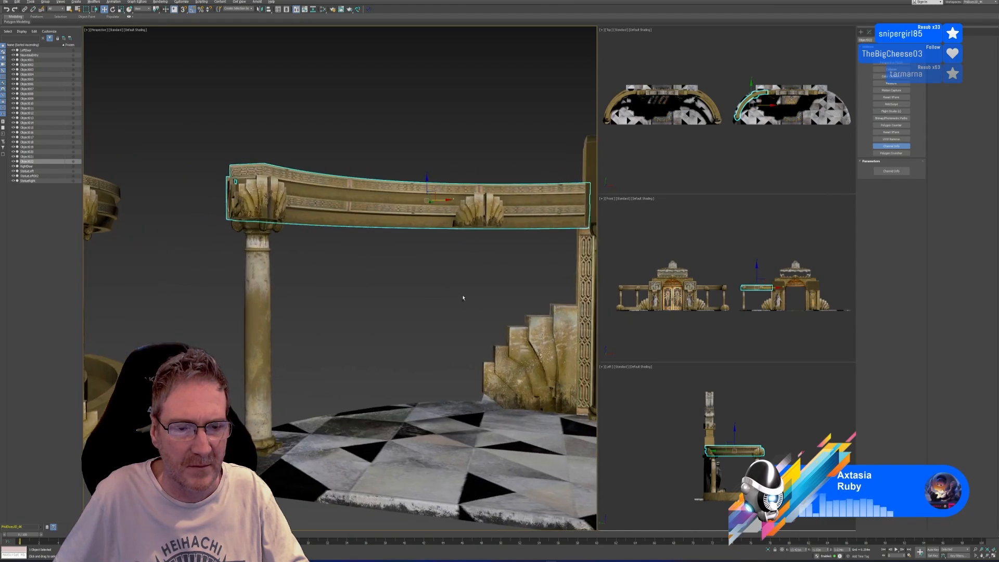
middle_click_drag(292, 182, 435, 185)
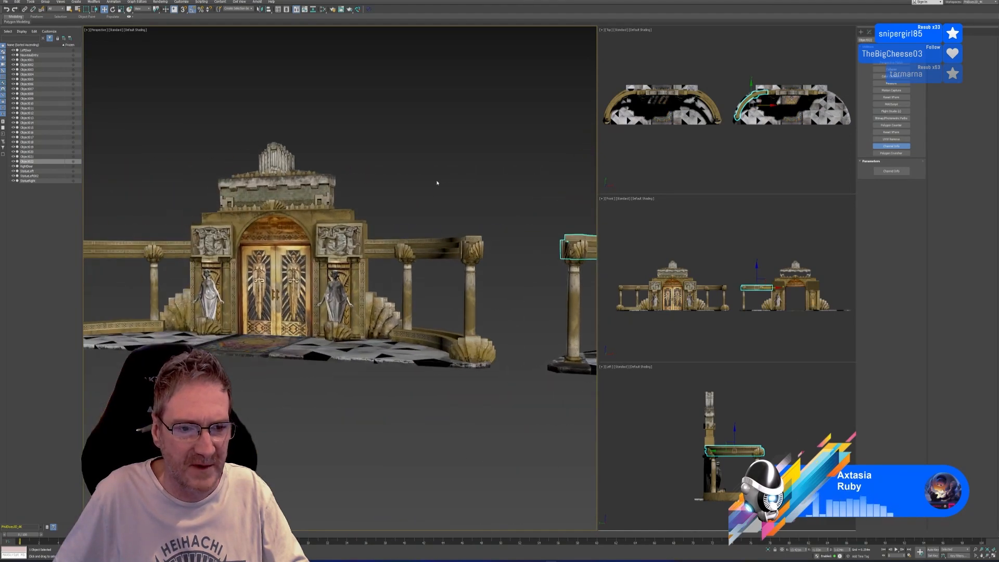
middle_click_drag(145, 136, 326, 183)
Step: Select the left curved top beam on the original gate and compare its texture with that of the rebaked copy
left_click(292, 225)
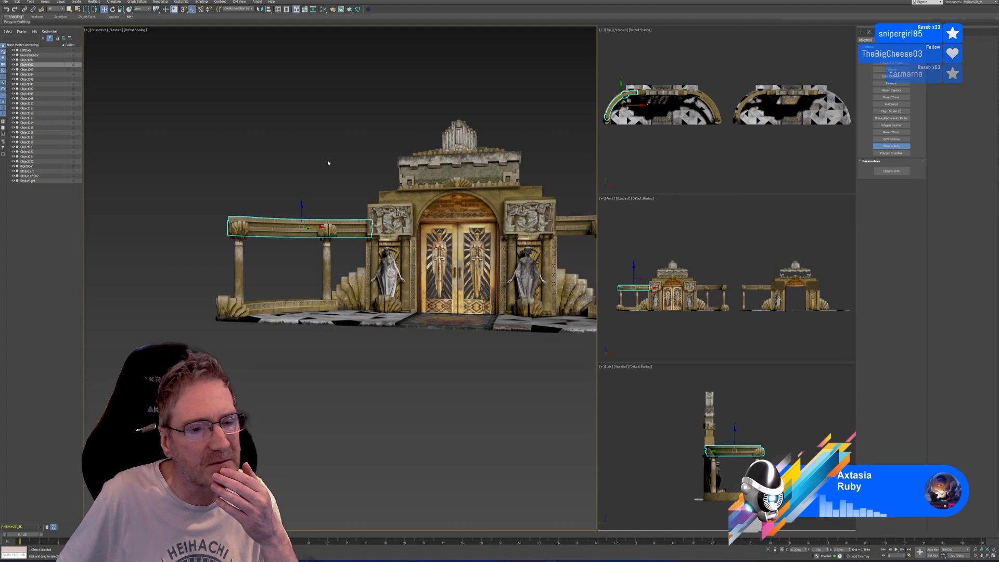
middle_click_drag(327, 165, 312, 147, "alt")
scroll(375, 255, "up", 6)
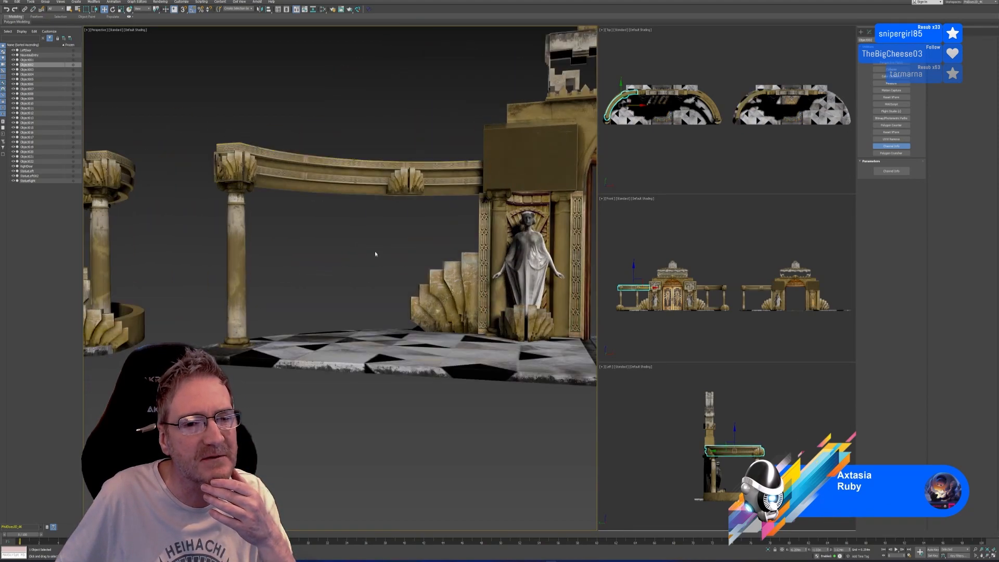
middle_click_drag(382, 258, 341, 247, "alt")
scroll(318, 270, "up", 4)
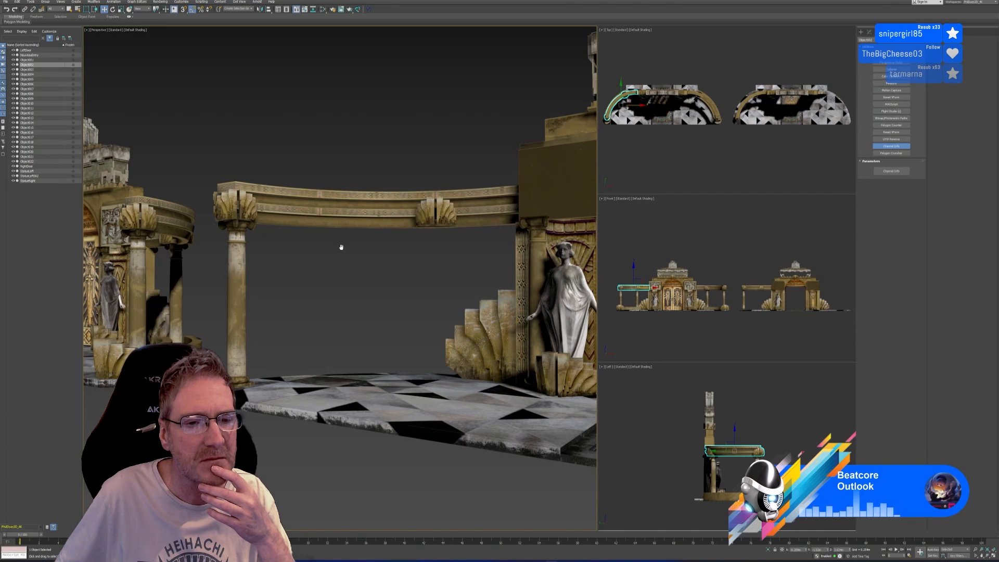
middle_click_drag(341, 247, 410, 250, "alt")
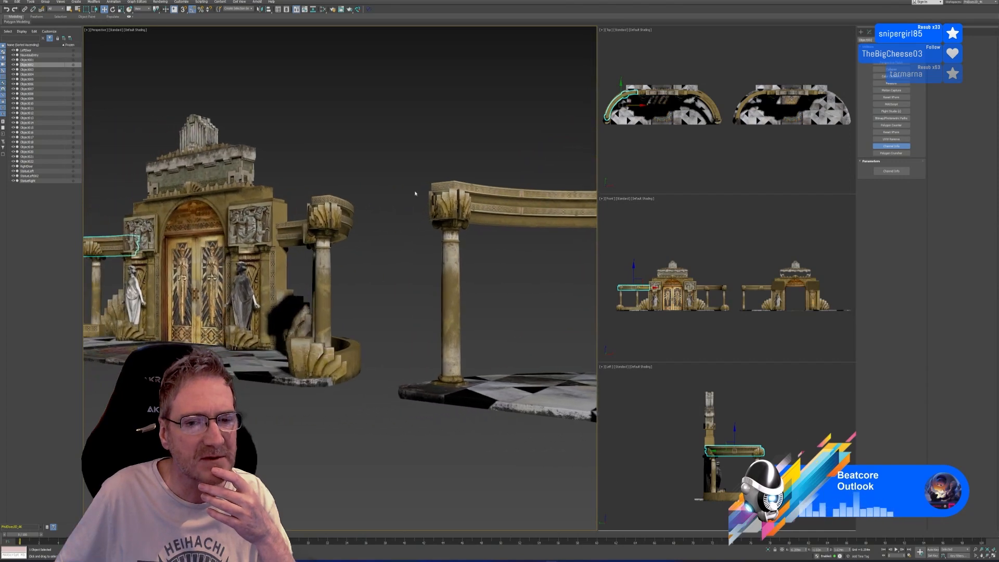
middle_click_drag(415, 196, 352, 199, "alt")
left_click(351, 199)
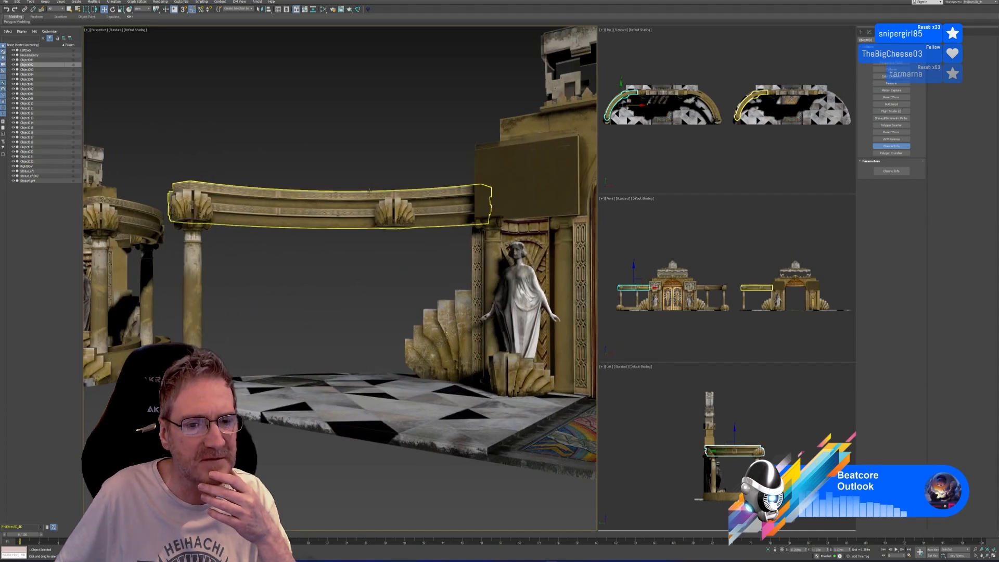
middle_click_drag(267, 152, 347, 156, "alt")
scroll(314, 156, "up", 5)
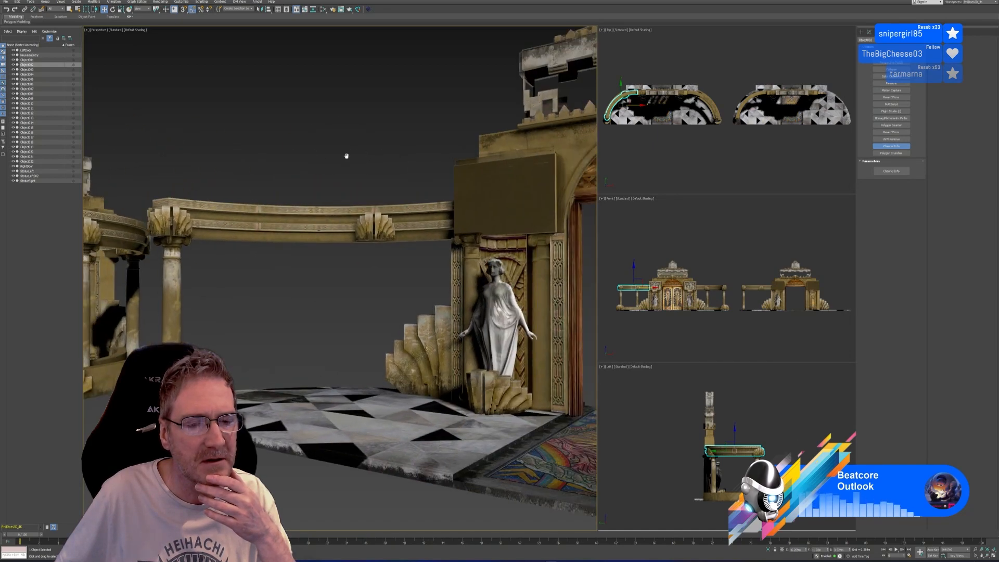
middle_click_drag(347, 157, 422, 156)
middle_click_drag(312, 151, 471, 143, "alt")
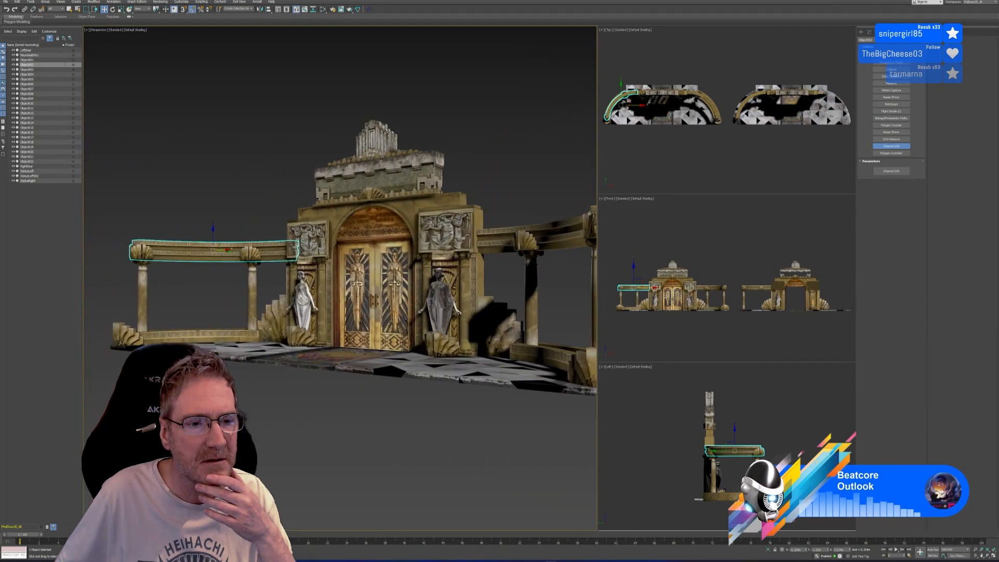
middle_click_drag(249, 151, 290, 185, "alt")
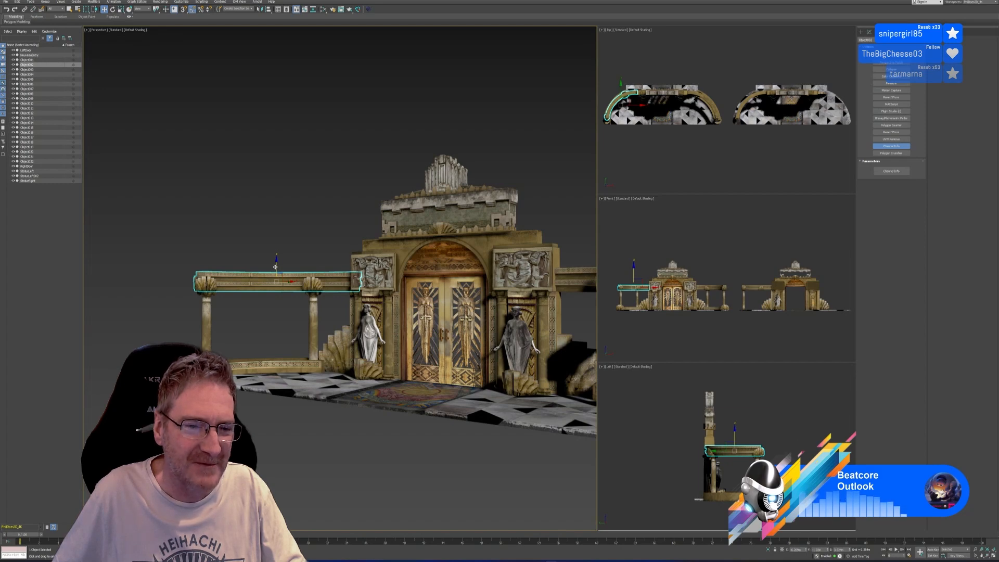
Step: Clone the original gate's left curved top beam straight up, placing the copy clear above the structure
left_click_drag(275, 267, 276, 132, "shift")
key("Return")
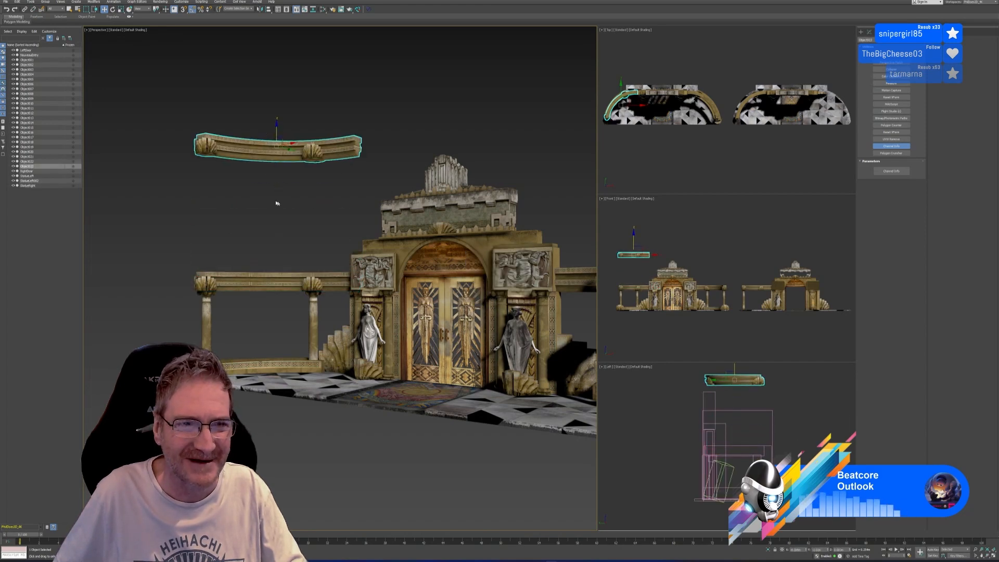
middle_click_drag(277, 203, 283, 268, "alt")
scroll(298, 217, "up", 4)
middle_click_drag(299, 219, 296, 176, "alt")
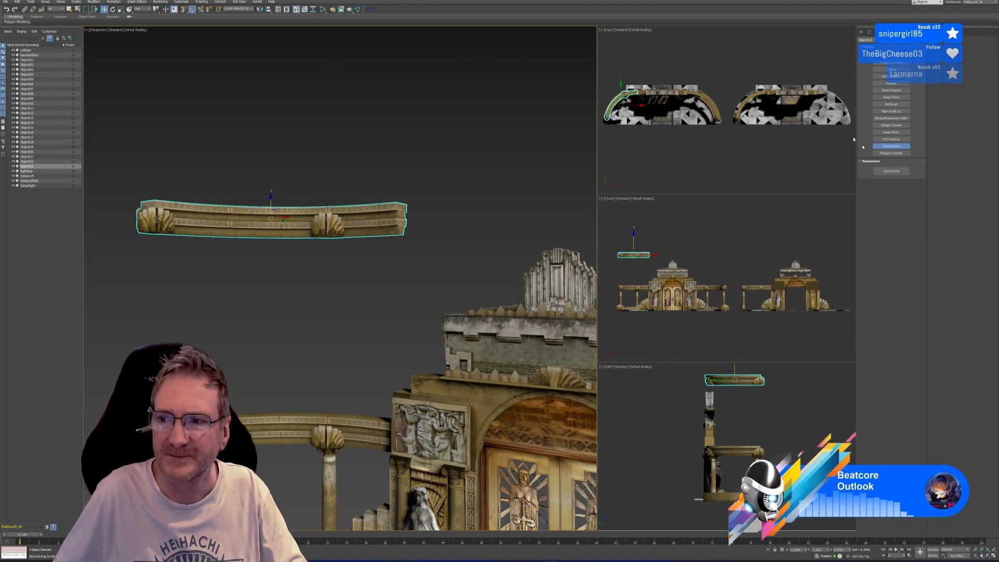
Step: Send the raised beam with its Unwrap UVW modifier to RizomUV through the RizomUV Bridge and adjust the 3D view's shading
left_click(869, 32)
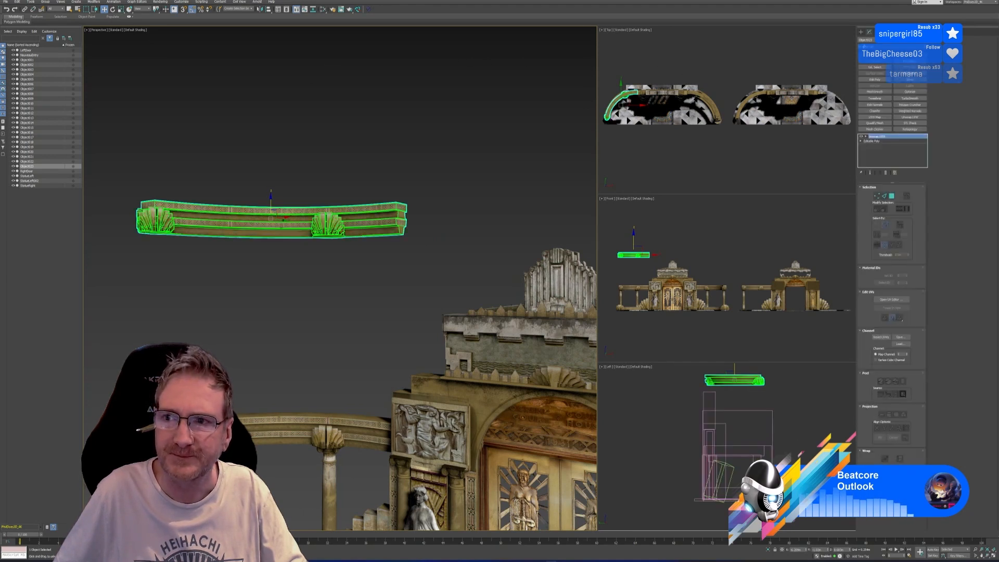
left_click(357, 9)
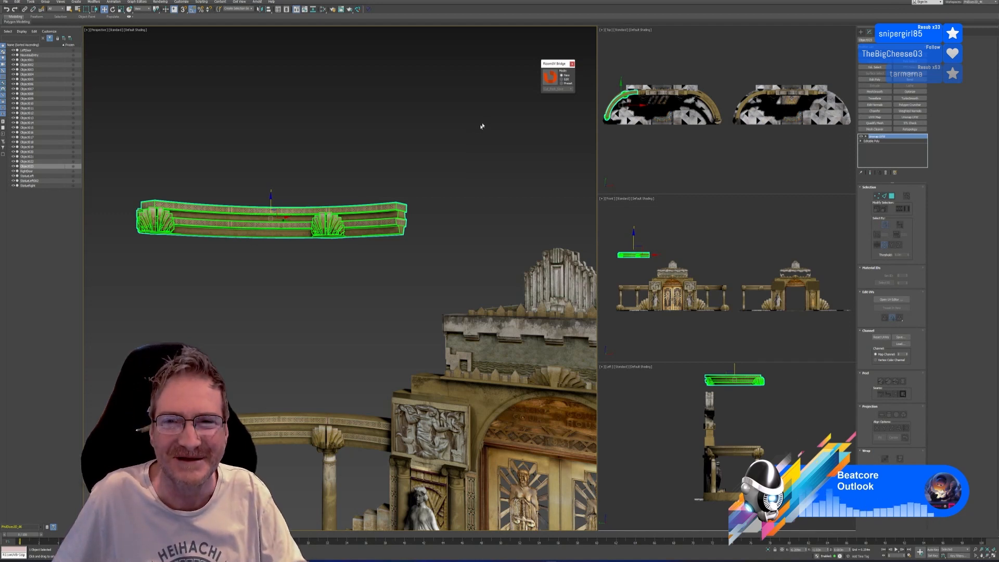
left_click(550, 77)
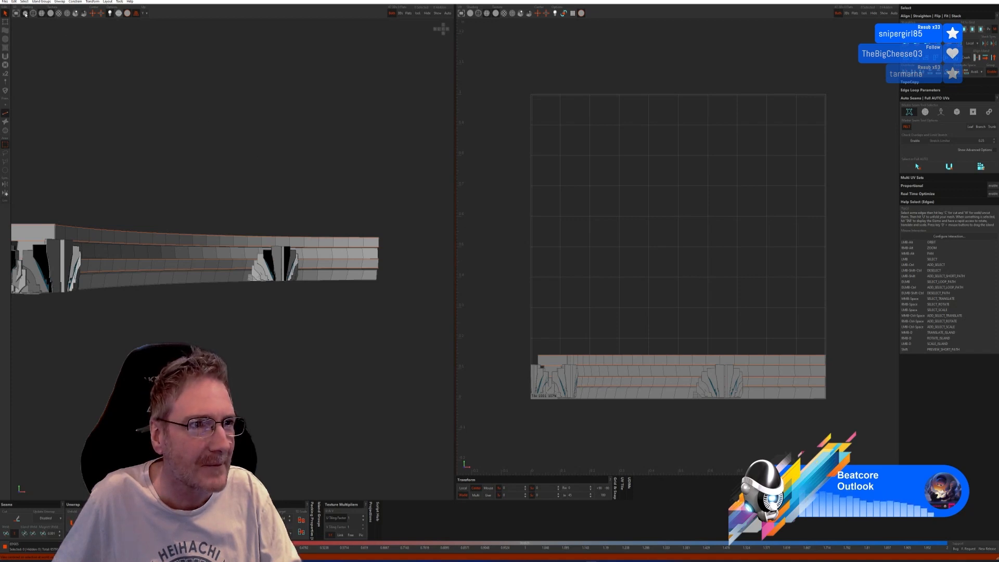
left_click(25, 13)
scroll(201, 158, "down", 2)
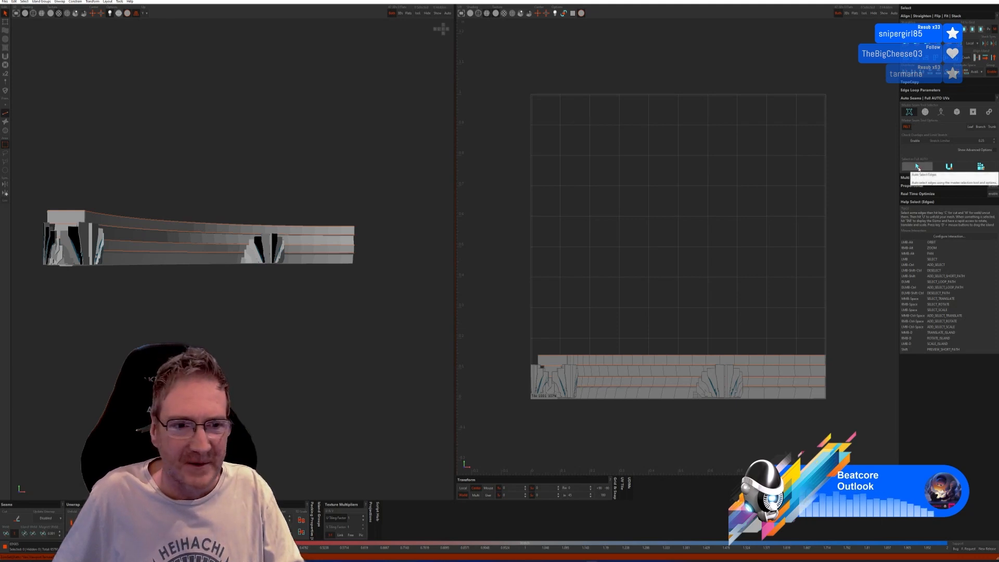
Step: Try Sharp Edges auto seams on the beam with cutting and flattening, undo the unwrap and clear the edge selection
left_click(919, 168)
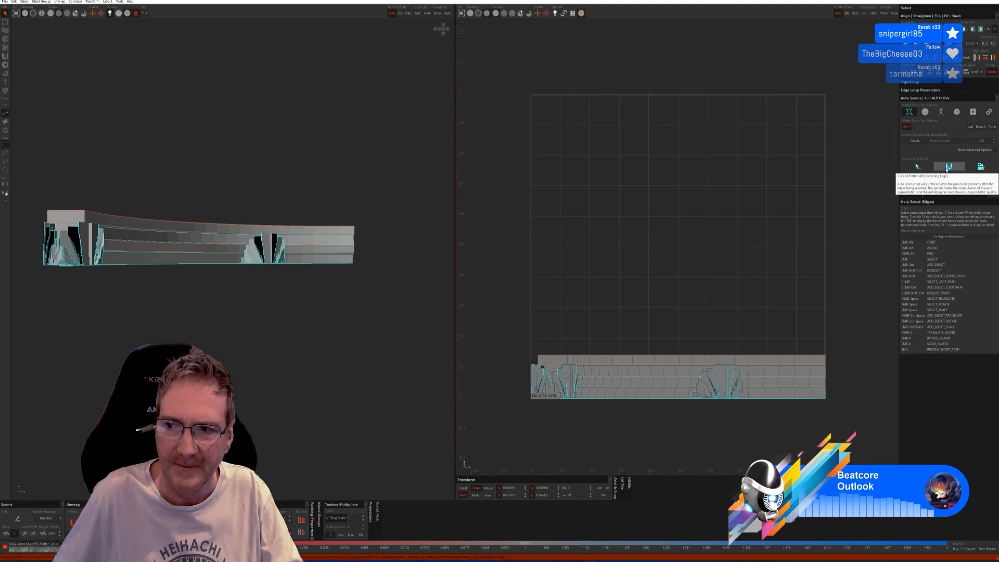
left_click(948, 167)
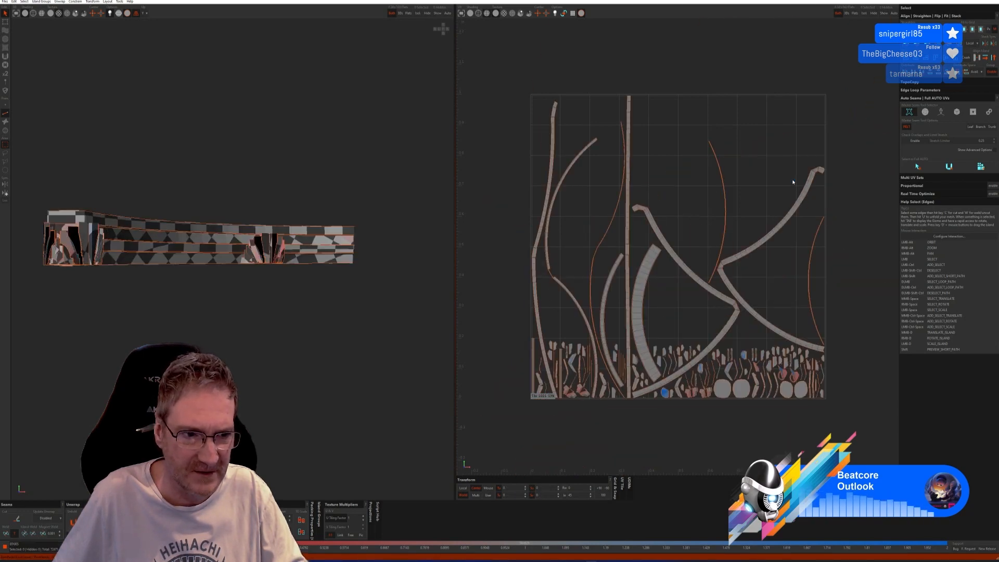
key("ctrl+z")
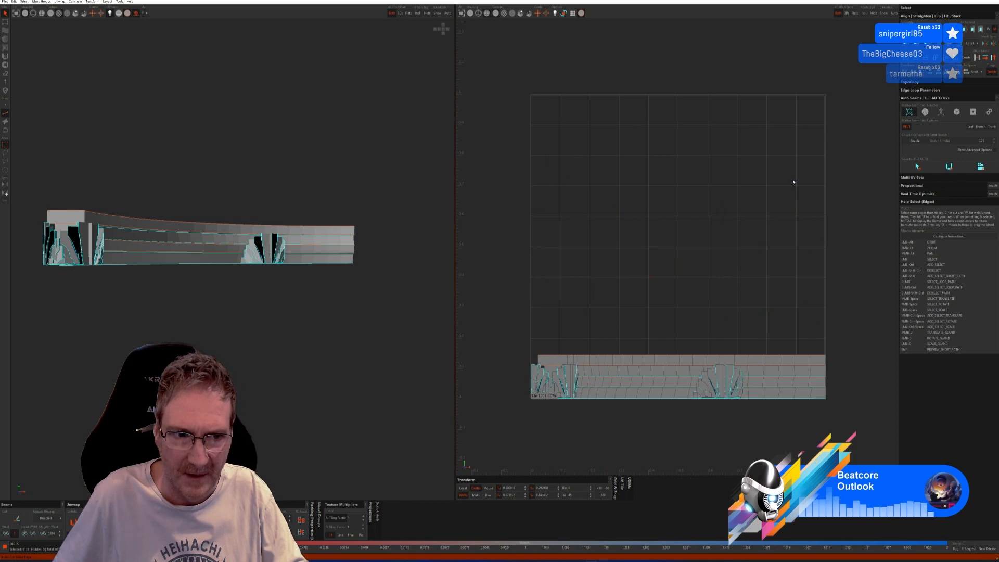
left_click(797, 182)
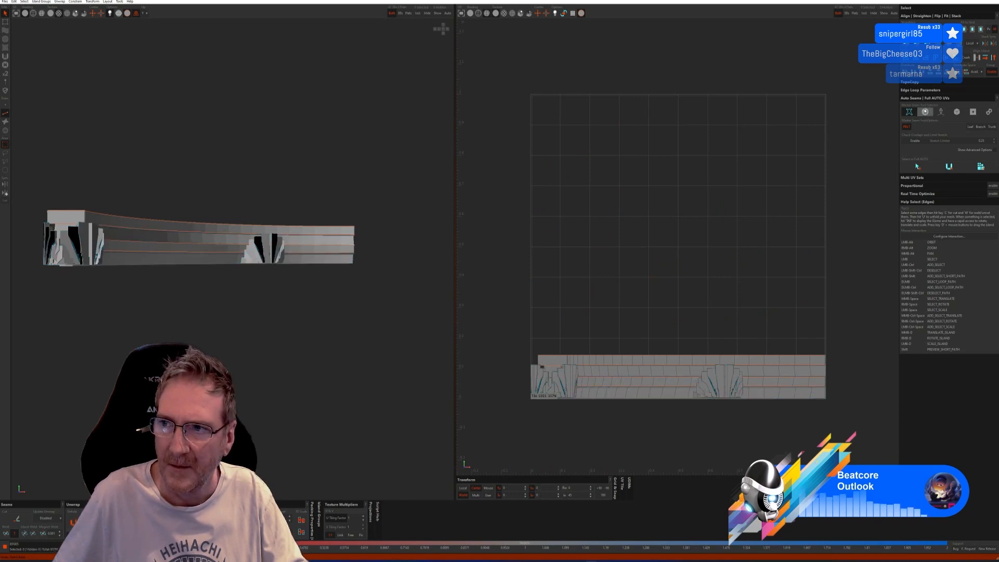
Step: Try Mosaic auto seams on the beam with unfolding and packing of the islands, and undo the result
left_click(925, 112)
left_click(917, 175)
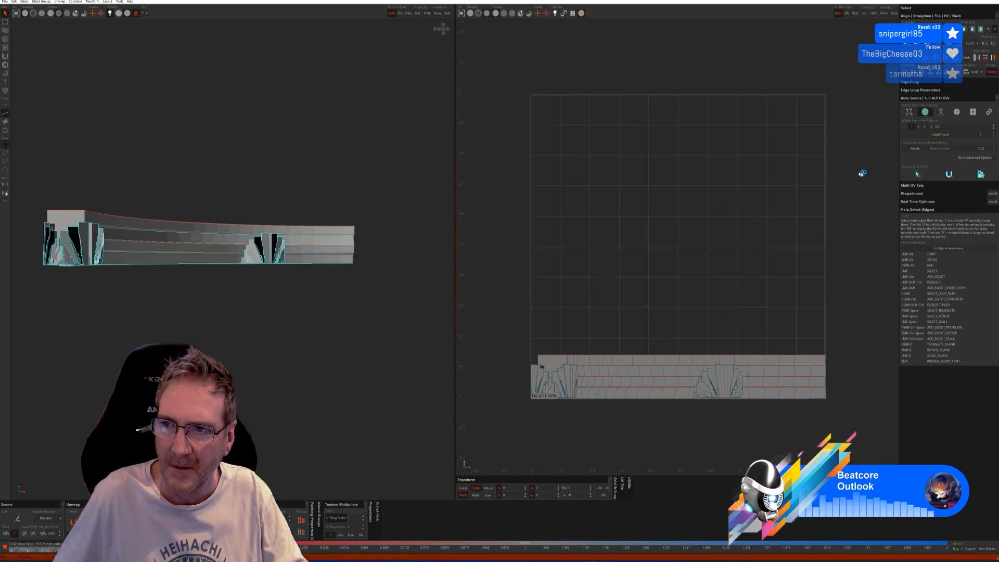
left_click(980, 176)
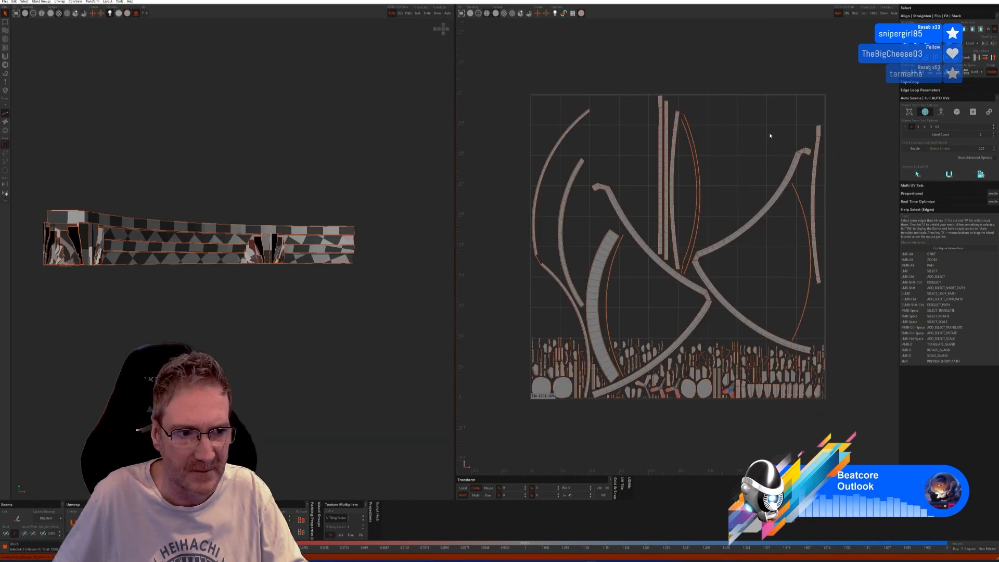
key("ctrl+z")
key("ctrl+z")
key("ctrl+z")
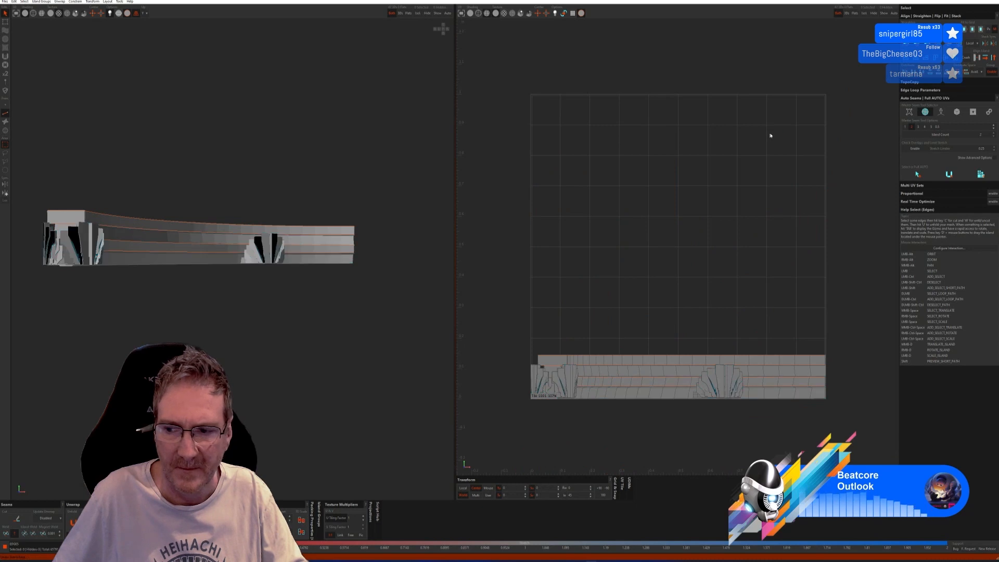
Step: Try Pelt auto seams with unfolding on the beam and undo the resulting layout
left_click(941, 112)
left_click(920, 166)
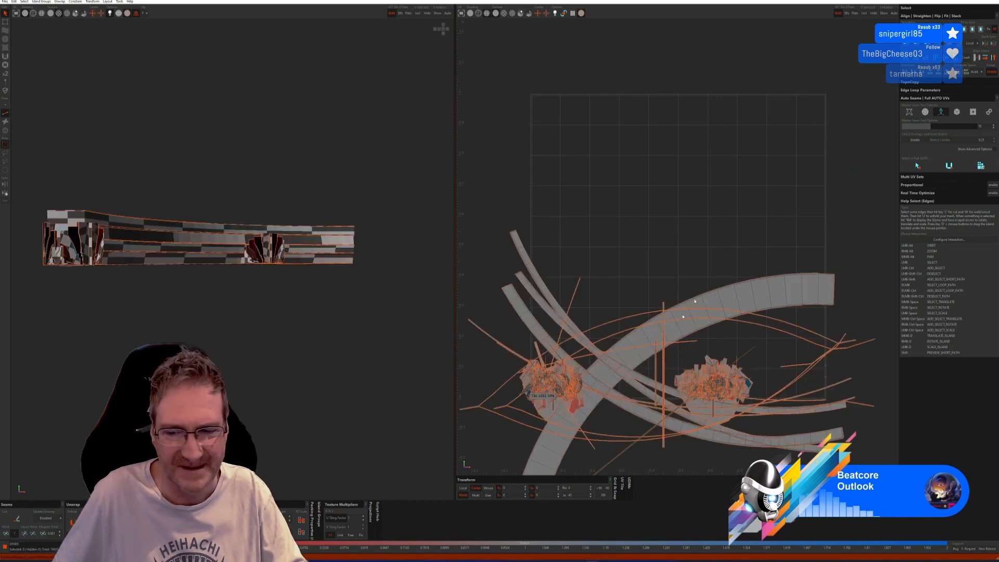
key("ctrl+z")
key("ctrl+z")
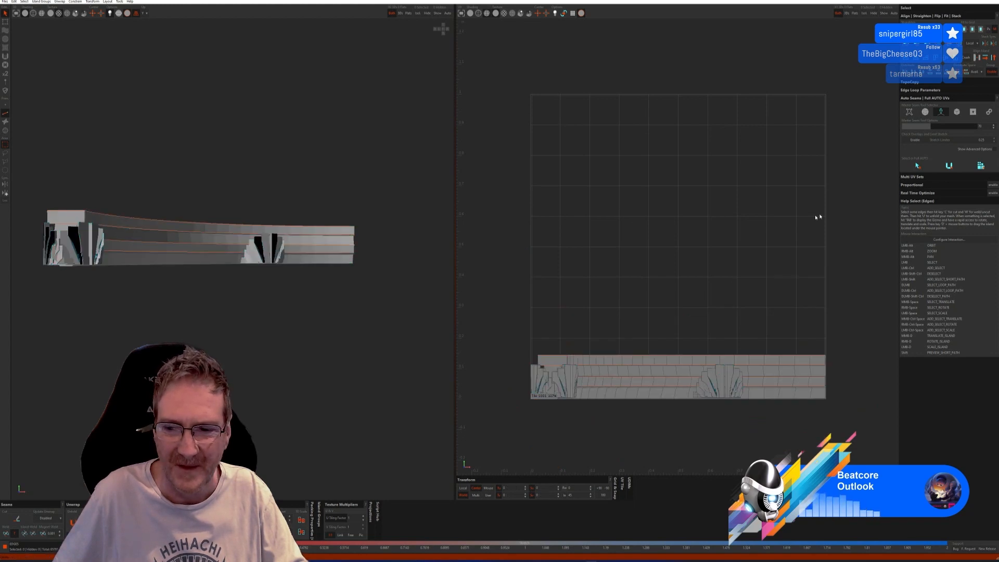
Step: Select the beam's seams with the Box auto-seams method and cut and flatten them with the Automatic flattening method
left_click(957, 112)
left_click(916, 179)
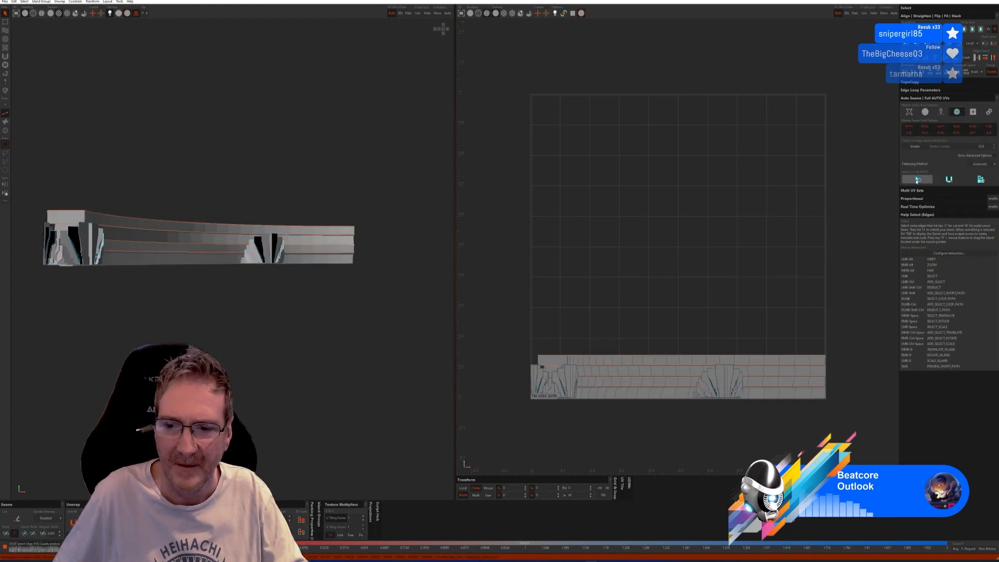
left_click(949, 180)
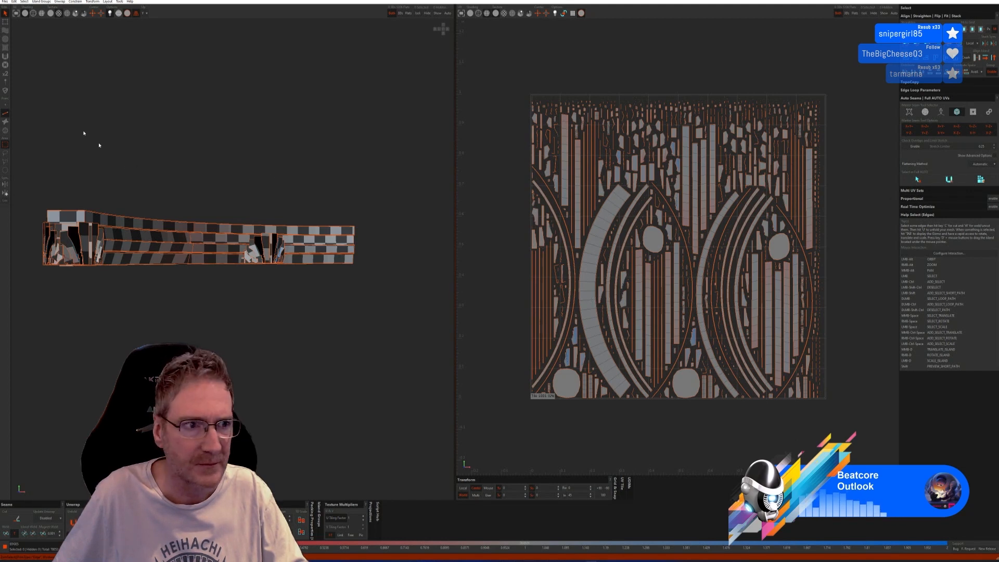
Step: Switch to island selection and straighten the widest curved island and the medium-width curved strip into vertical strips
left_click(5, 130)
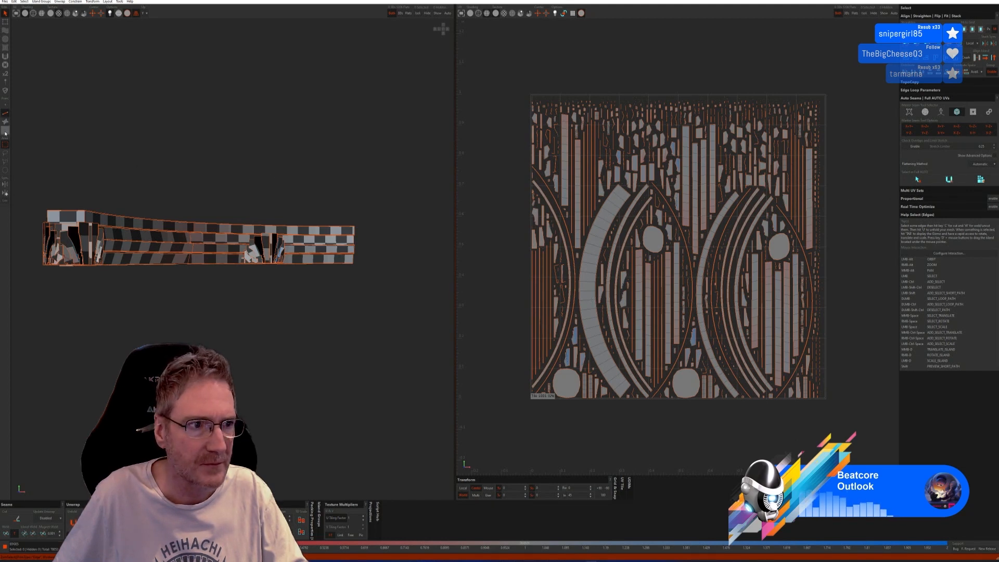
left_click(602, 214)
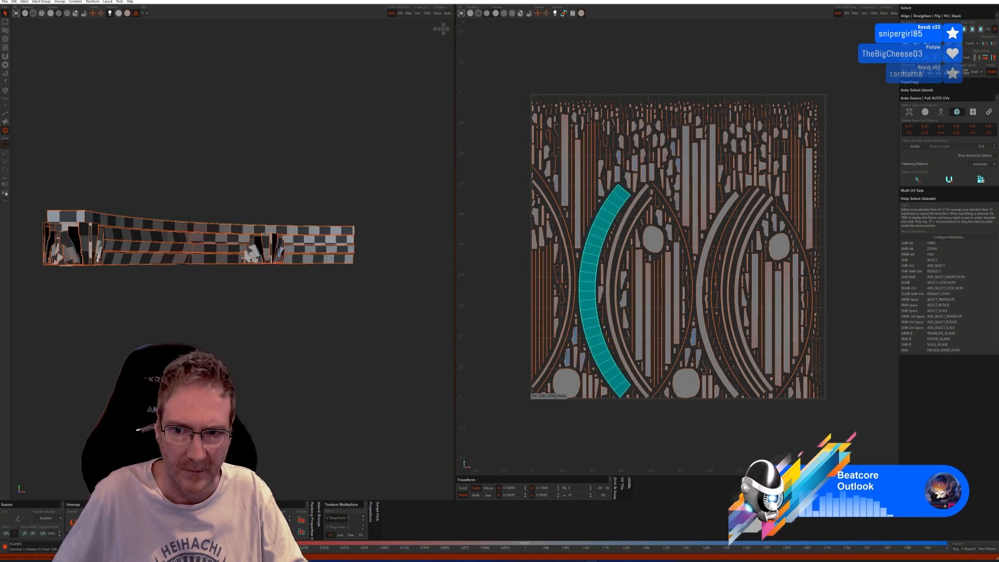
key("o")
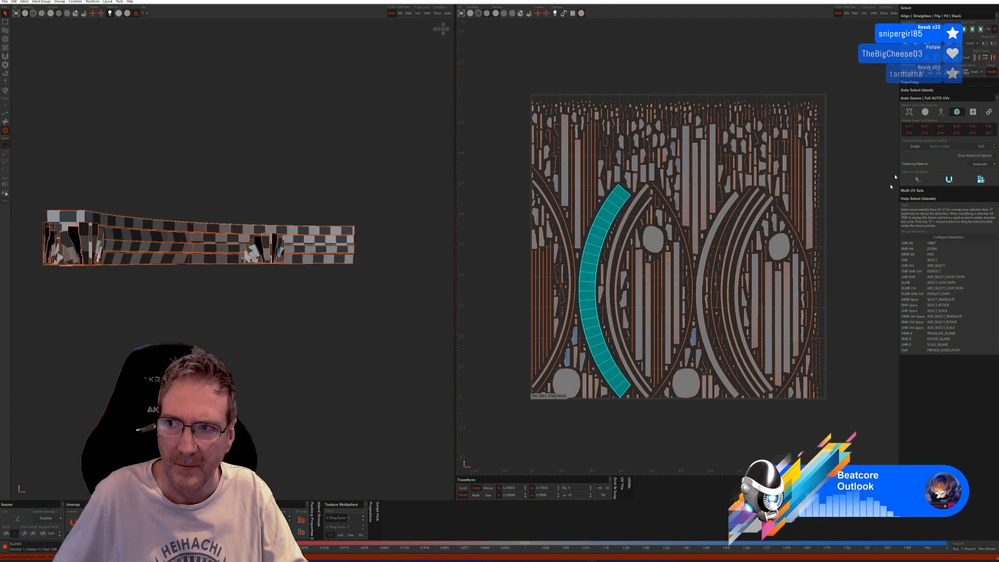
left_click(922, 29)
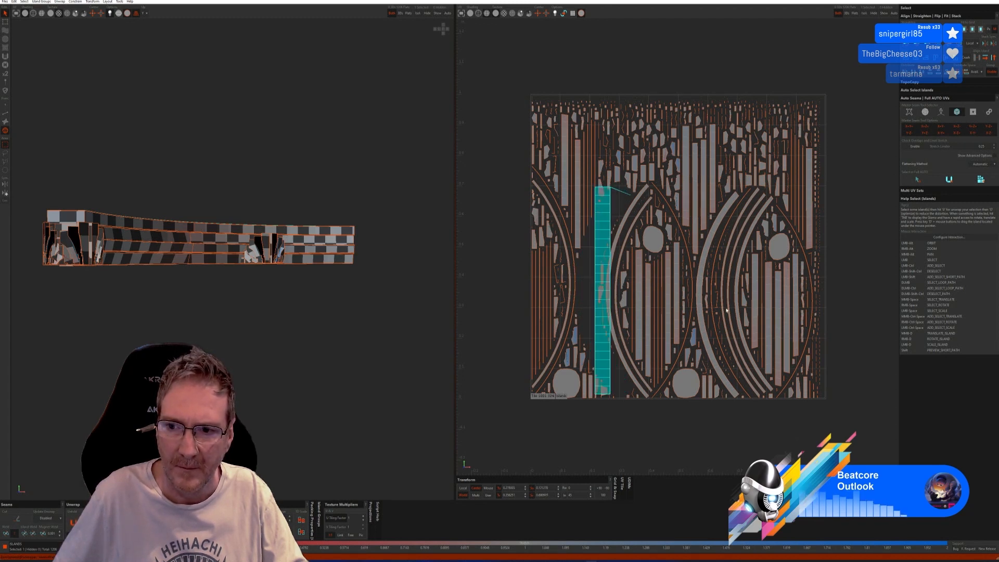
scroll(699, 308, "up", 2)
left_click(700, 308)
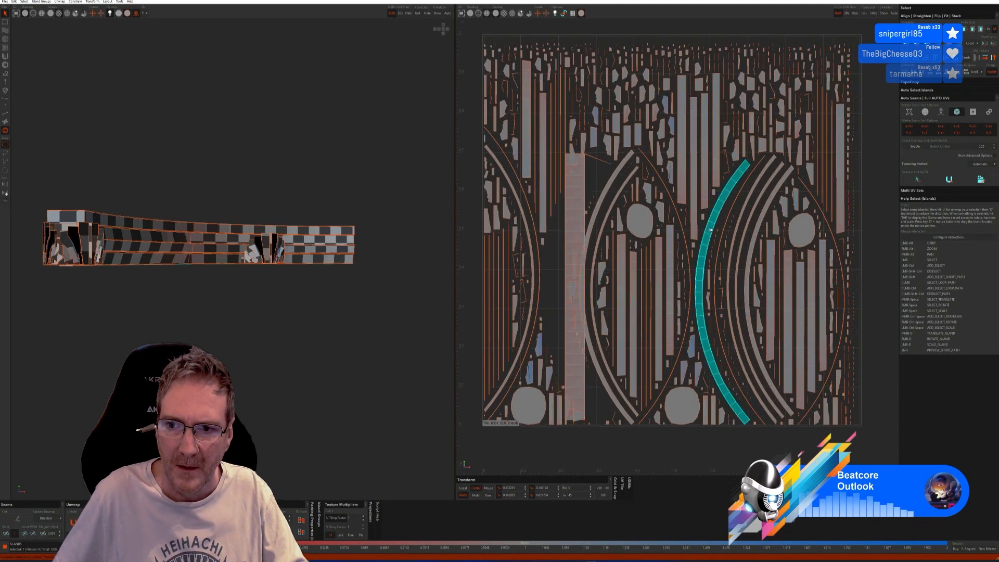
left_click(922, 30)
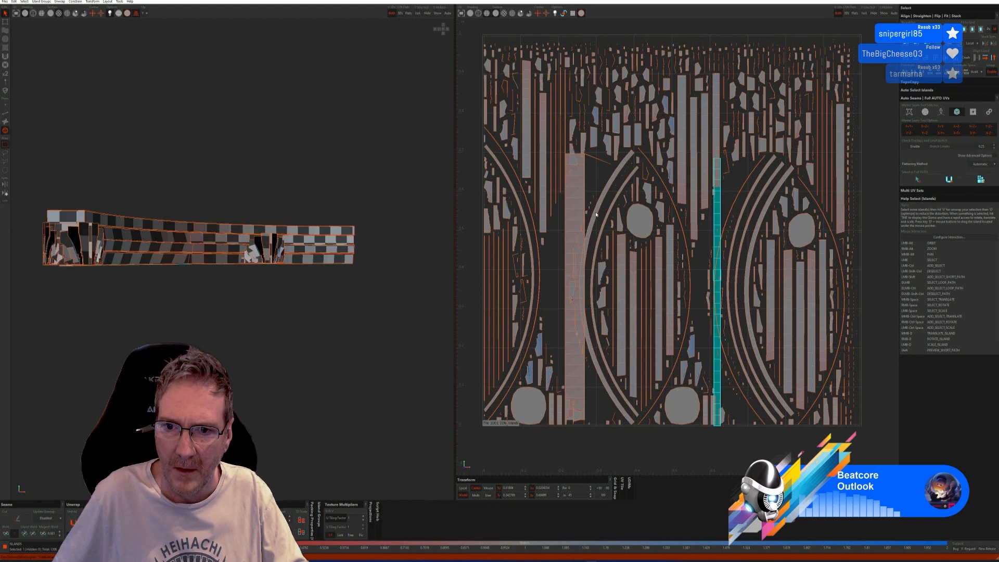
Step: Straighten the two narrow curved islands beside the widest straightened strip into vertical strips
left_click(581, 285)
left_click(922, 29)
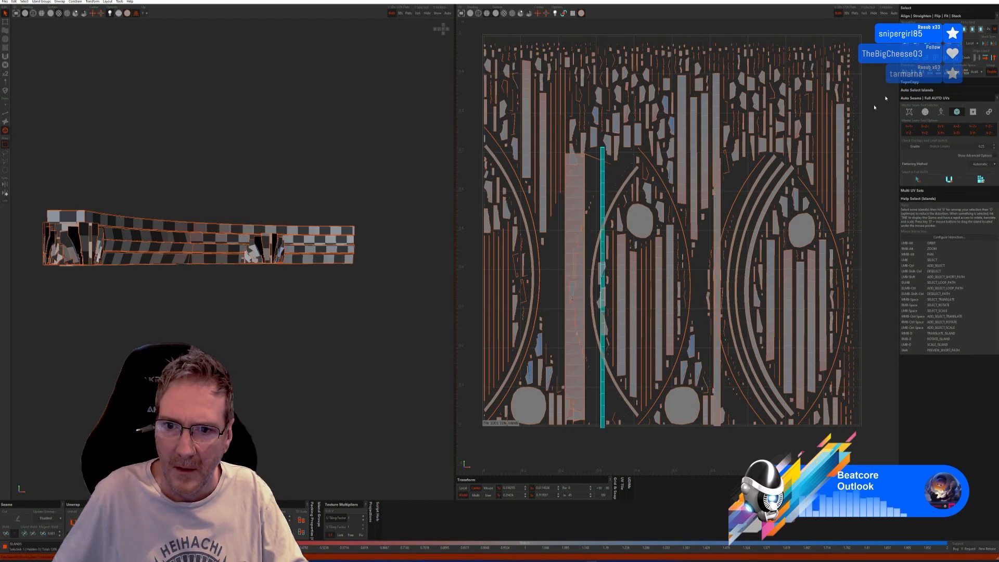
left_click(622, 190)
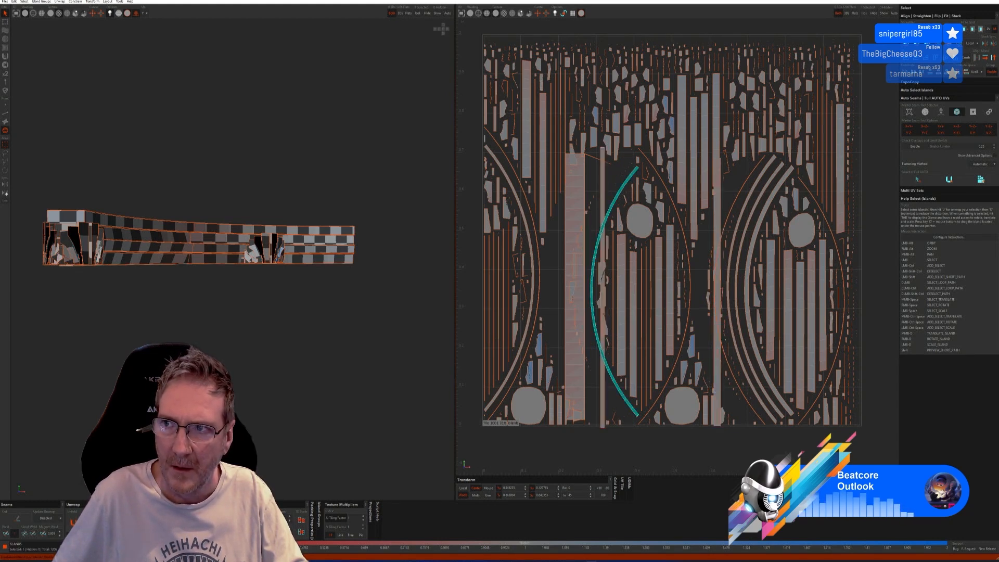
left_click(922, 30)
Step: Straighten the three adjacent curved strip islands in the right-hand arc group of the UV layout into vertical strips
left_click(750, 200)
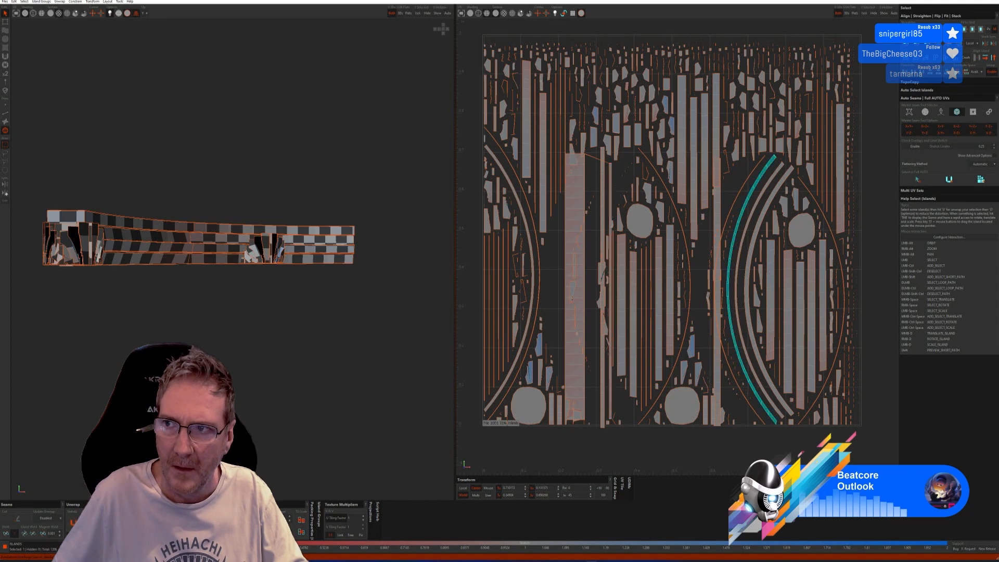
left_click(922, 29)
left_click(770, 192)
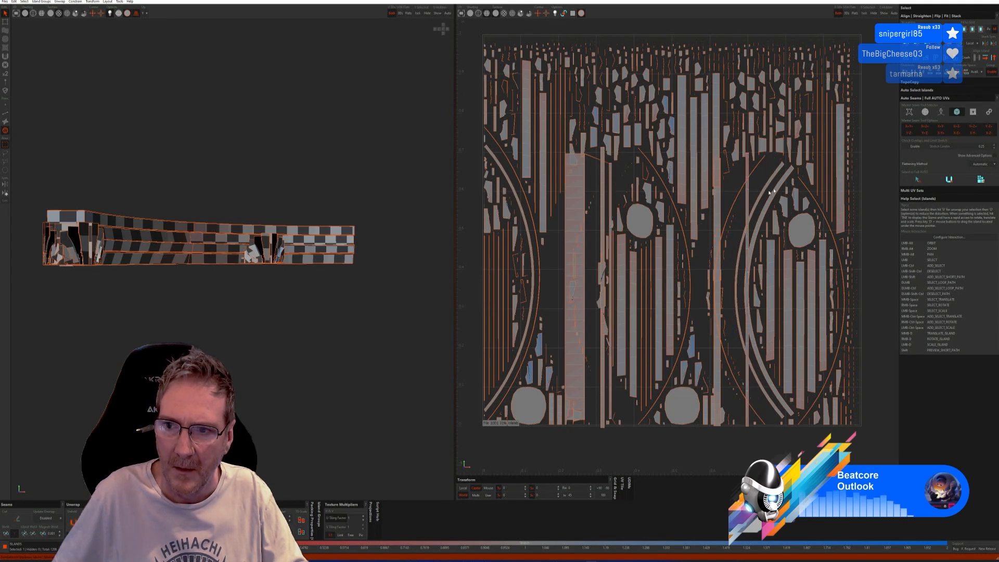
left_click(775, 174)
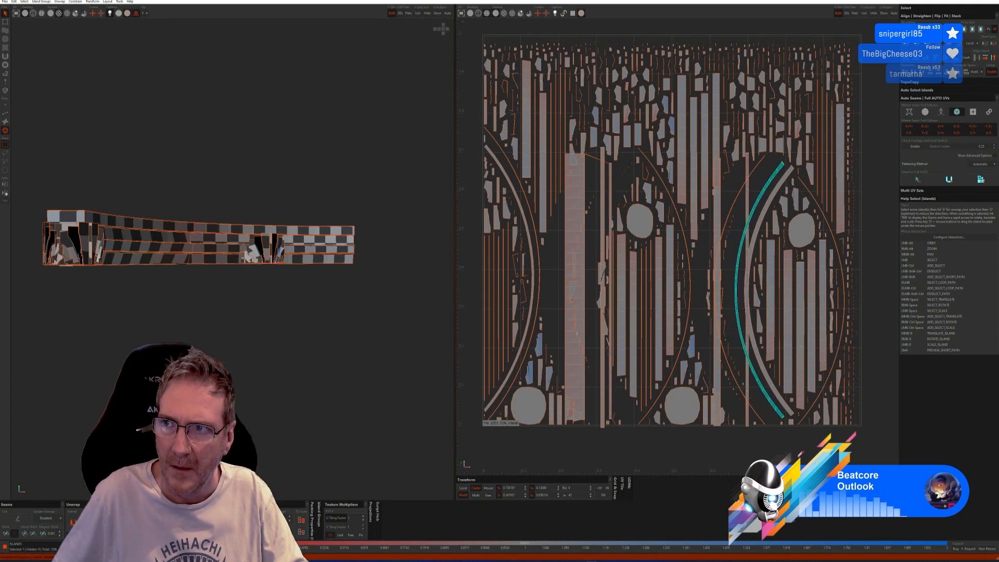
left_click(922, 29)
left_click(779, 190)
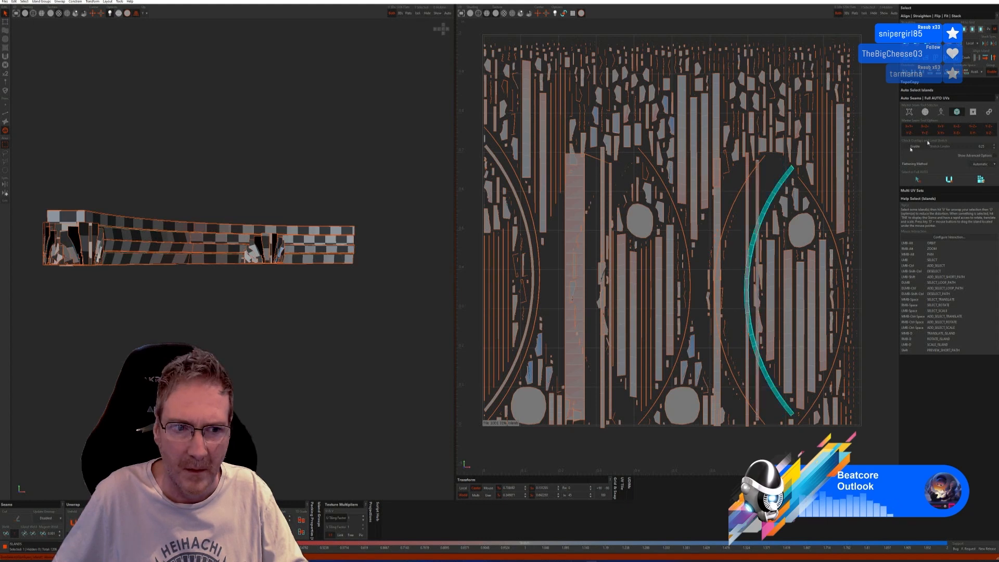
left_click(923, 29)
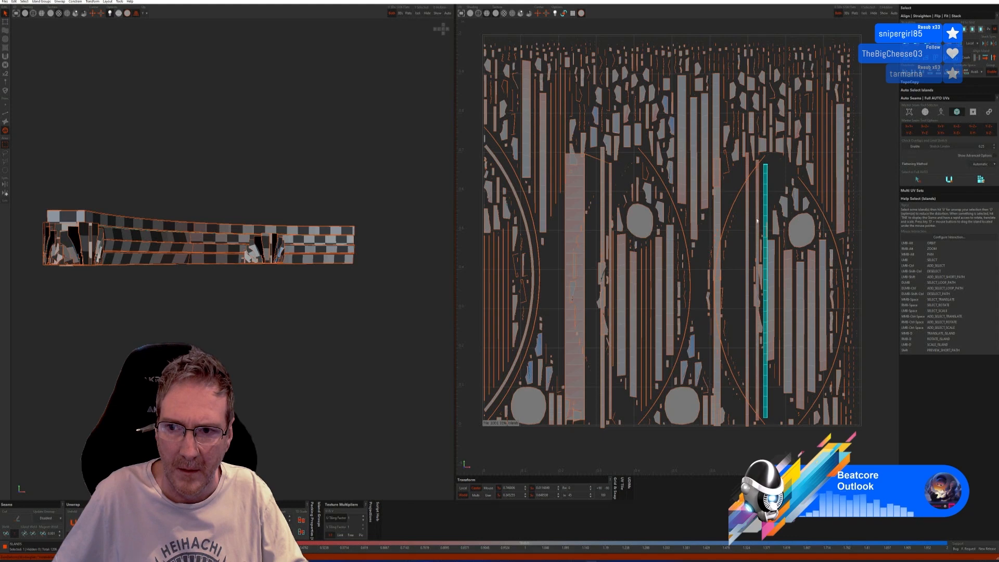
Step: Straighten the curved strip and the thin curved sliver along the left edge of the UV tile
left_click(526, 219)
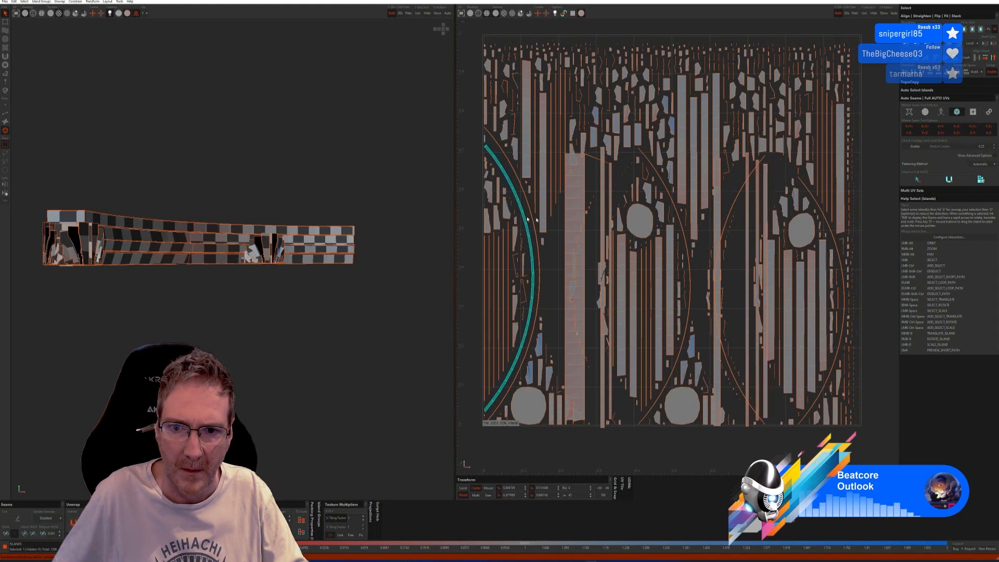
left_click(914, 29)
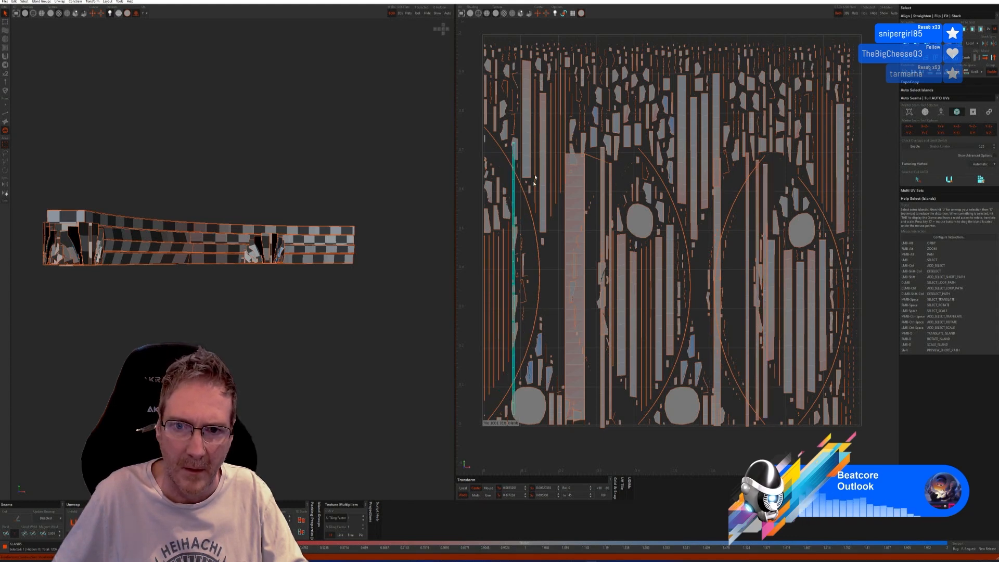
left_click(539, 217)
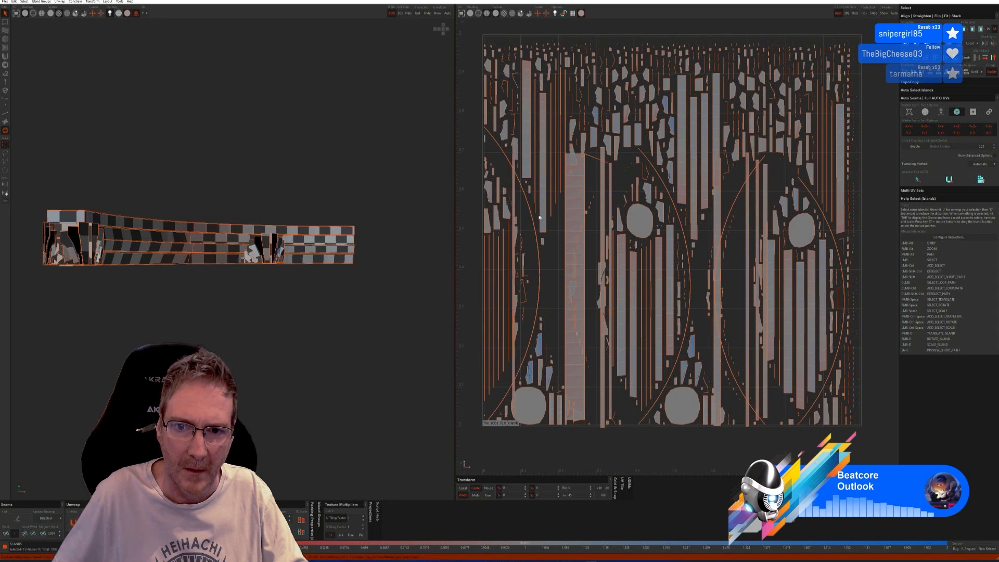
left_click(527, 213)
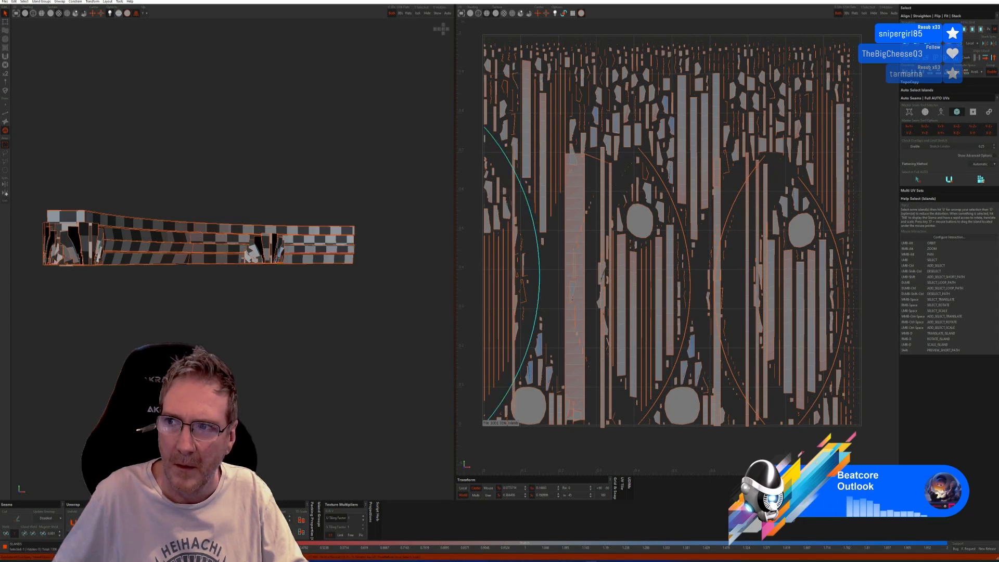
left_click(913, 30)
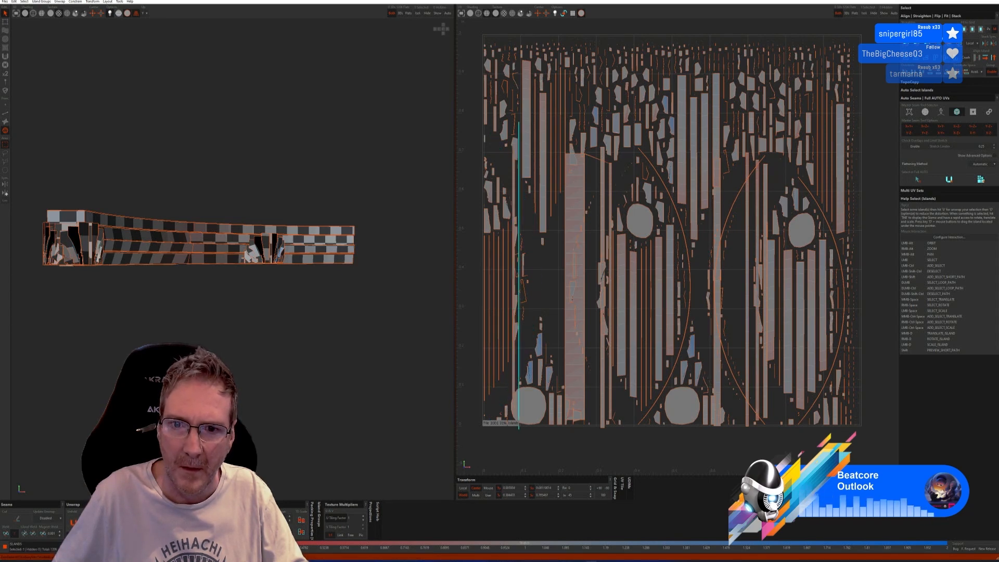
Step: Straighten the three remaining thin curved islands in the middle and right of the UV tile, and clear the selection
left_click(659, 180)
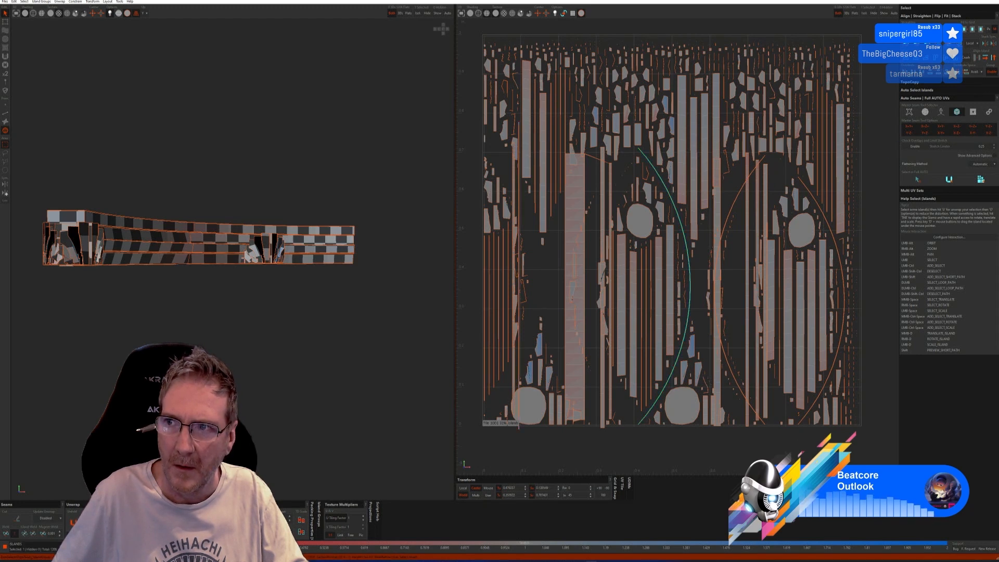
left_click(913, 30)
left_click(737, 195)
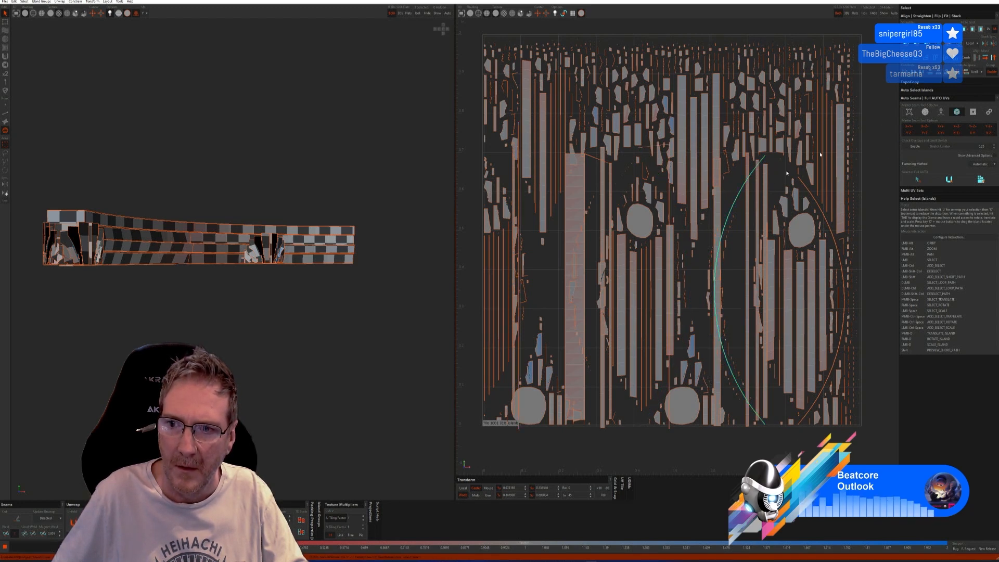
left_click(914, 30)
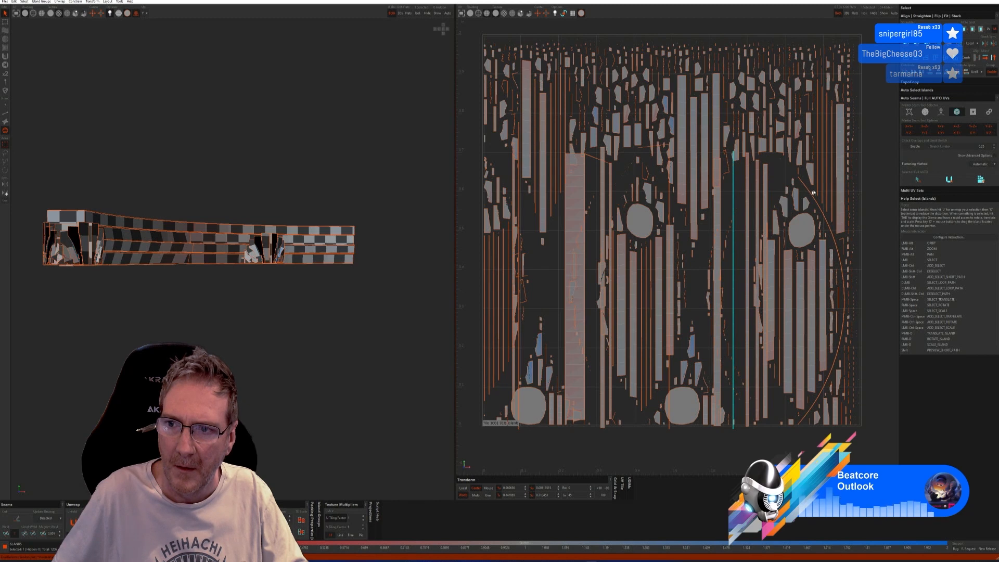
left_click(873, 157)
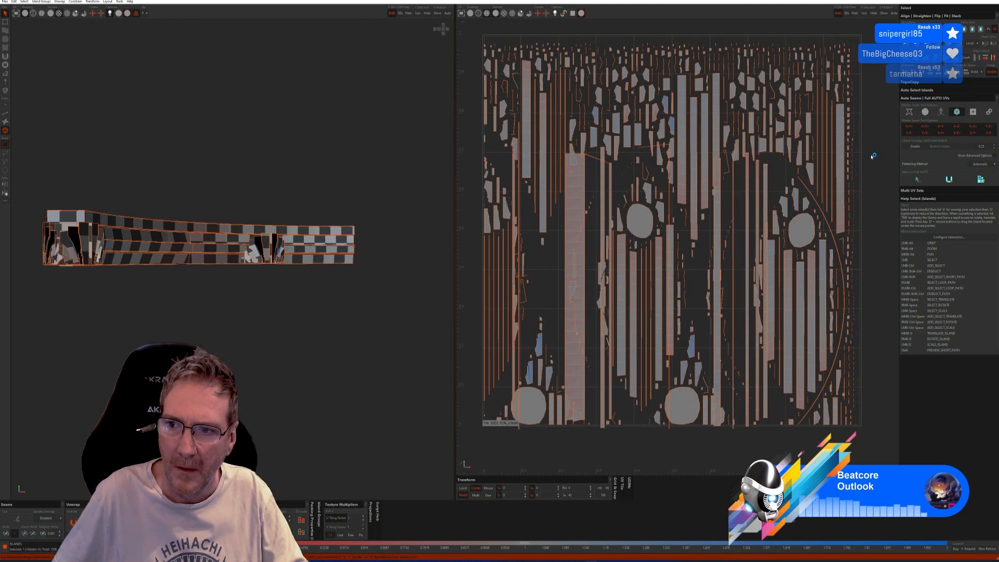
left_click(807, 194)
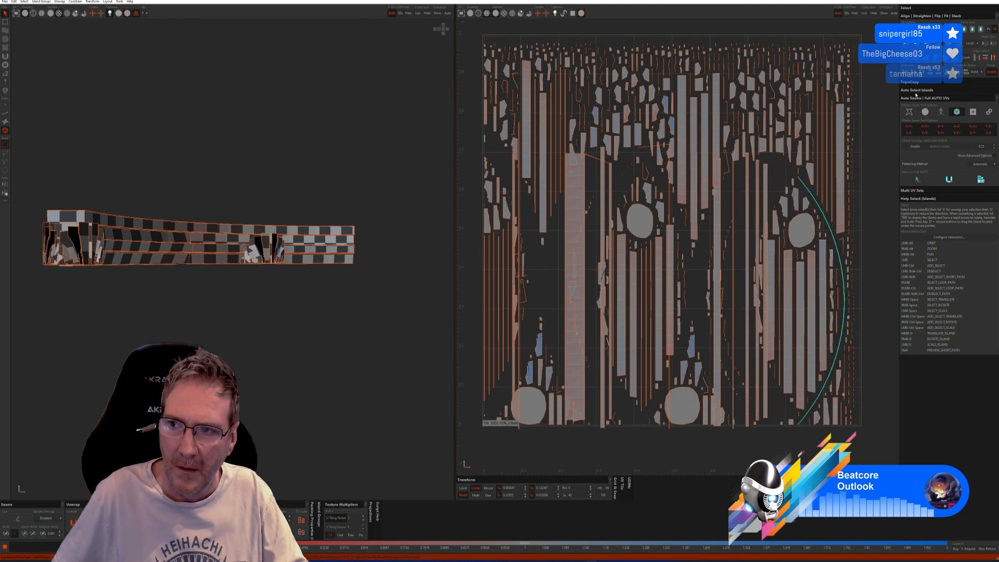
left_click(913, 30)
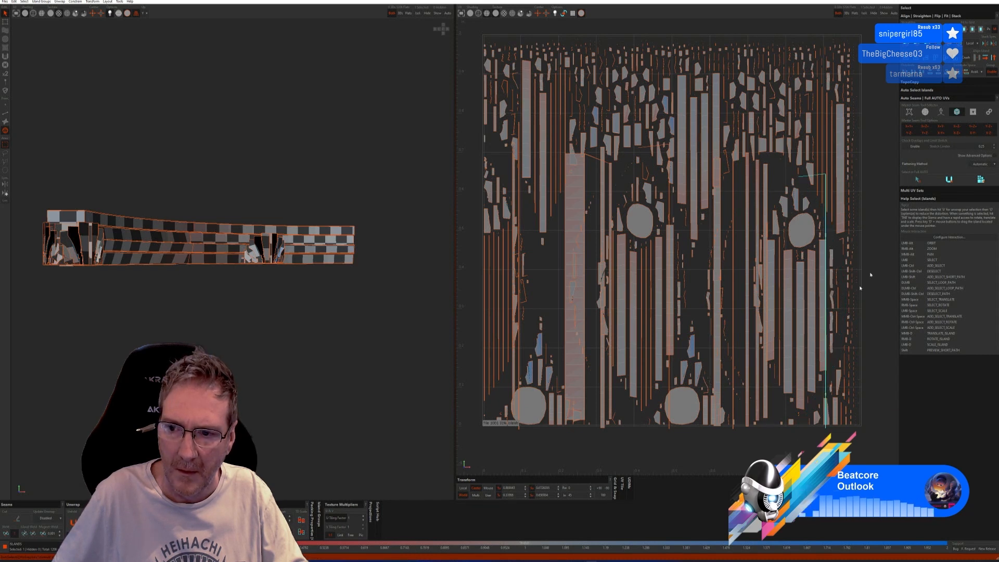
left_click(417, 291)
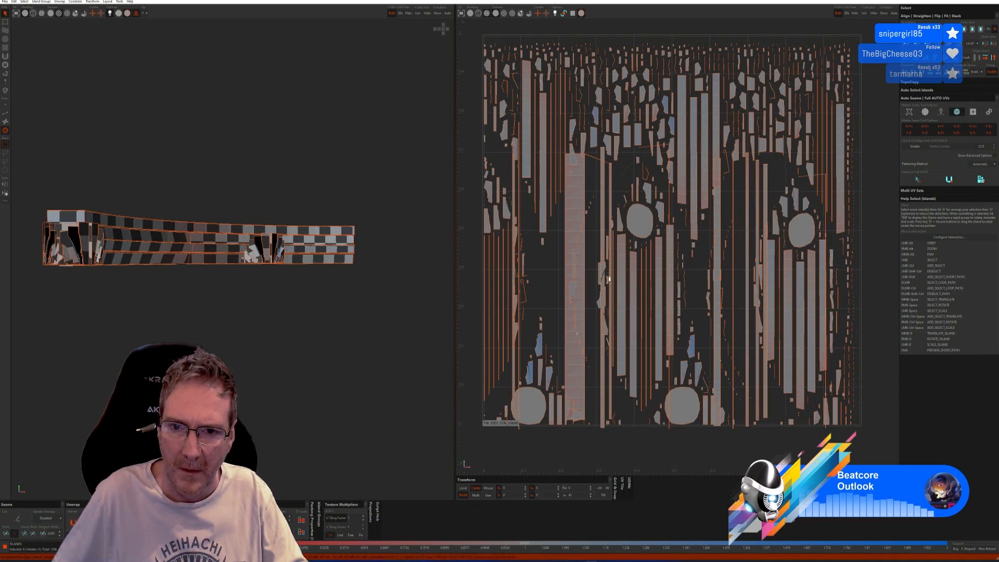
Step: Restore the straightened islands and pack them into the UV tile
left_click(981, 180)
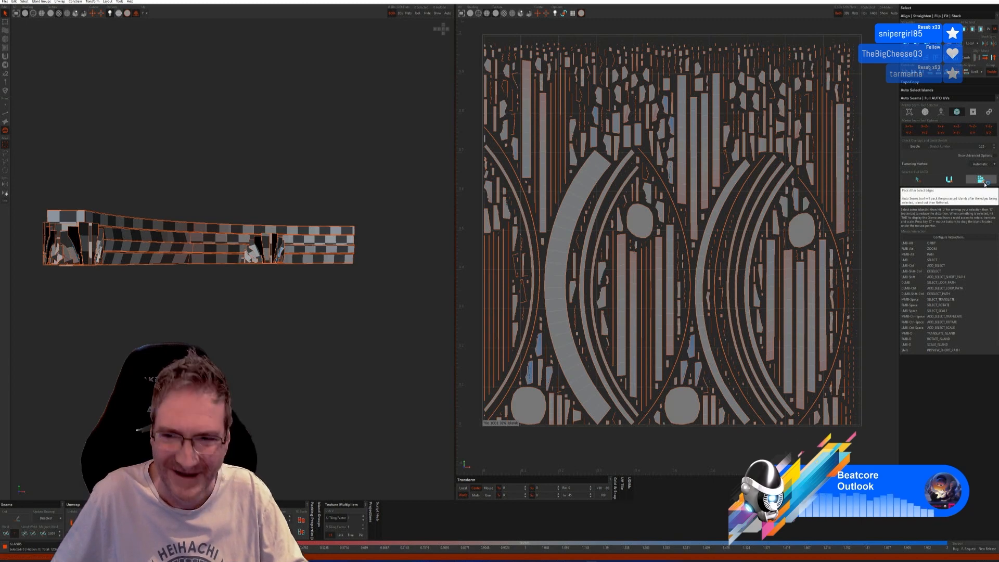
key("ctrl+z")
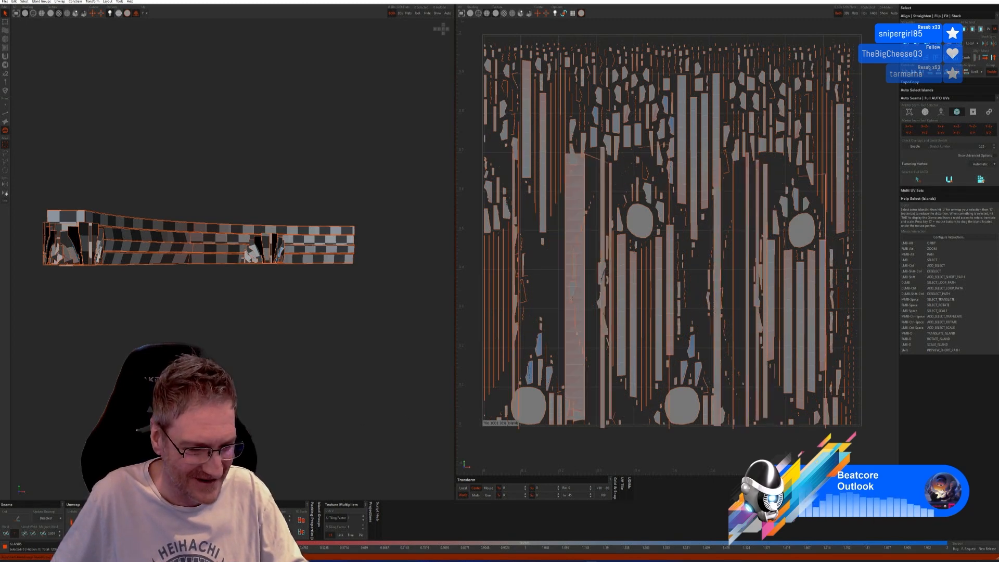
key("p")
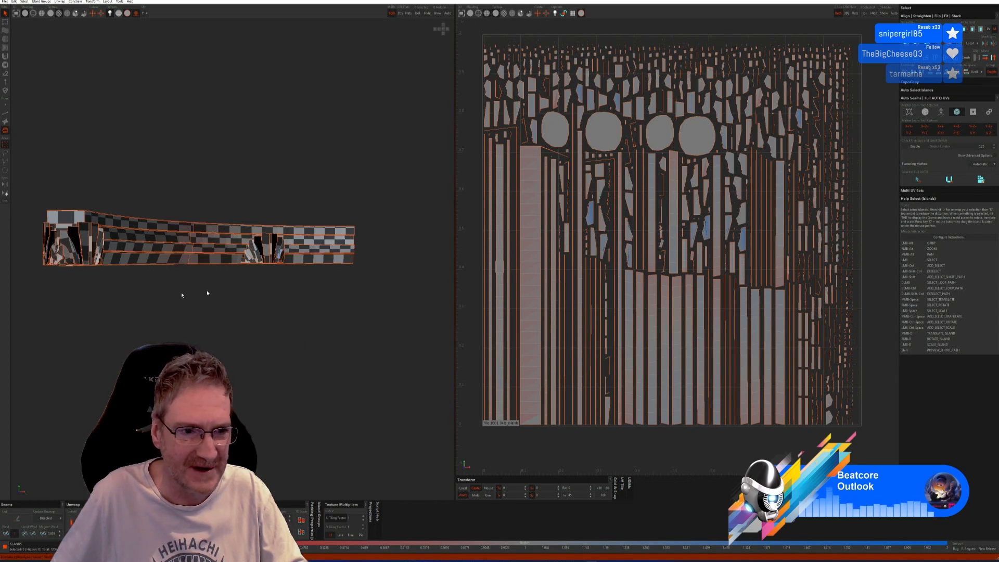
Step: Examine the checker pattern along the beam and at its broken ends, comparing the packed straightened layout with the earlier curved one
middle_click_drag(143, 277, 162, 301, "alt")
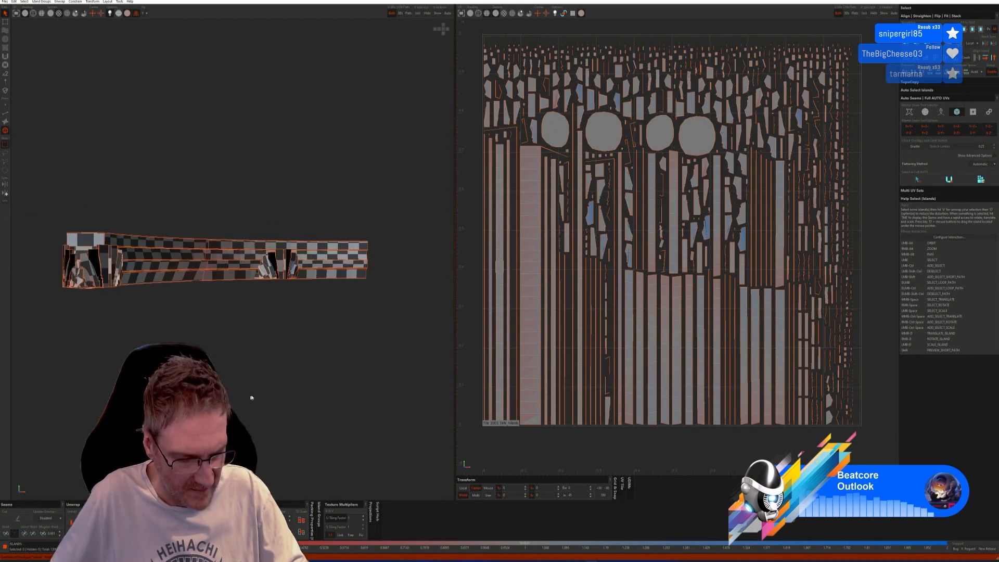
mouse_move(252, 397)
left_mouse_down("alt")
mouse_move(240, 368)
mouse_move(249, 350)
mouse_move(373, 397)
mouse_move(372, 408)
mouse_move(363, 417)
mouse_move(262, 397)
mouse_move(235, 379)
mouse_move(245, 380)
mouse_move(250, 412)
left_mouse_up("alt")
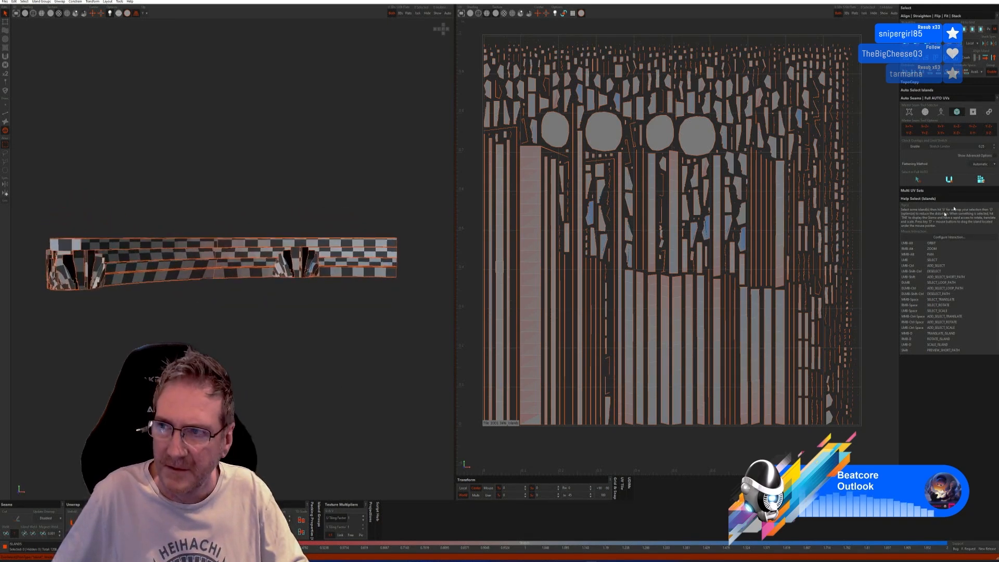
left_click(981, 180)
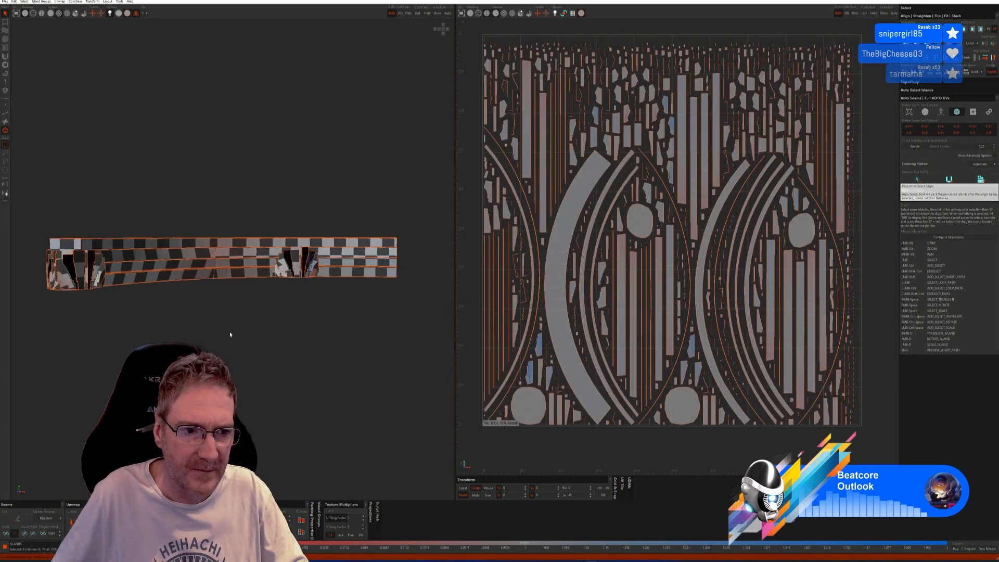
mouse_move(229, 332)
middle_mouse_down("alt")
mouse_move(274, 339)
mouse_move(227, 339)
middle_mouse_up("alt")
mouse_move(227, 339)
left_mouse_down("alt")
mouse_move(297, 335)
mouse_move(279, 356)
mouse_move(231, 352)
left_mouse_up("alt")
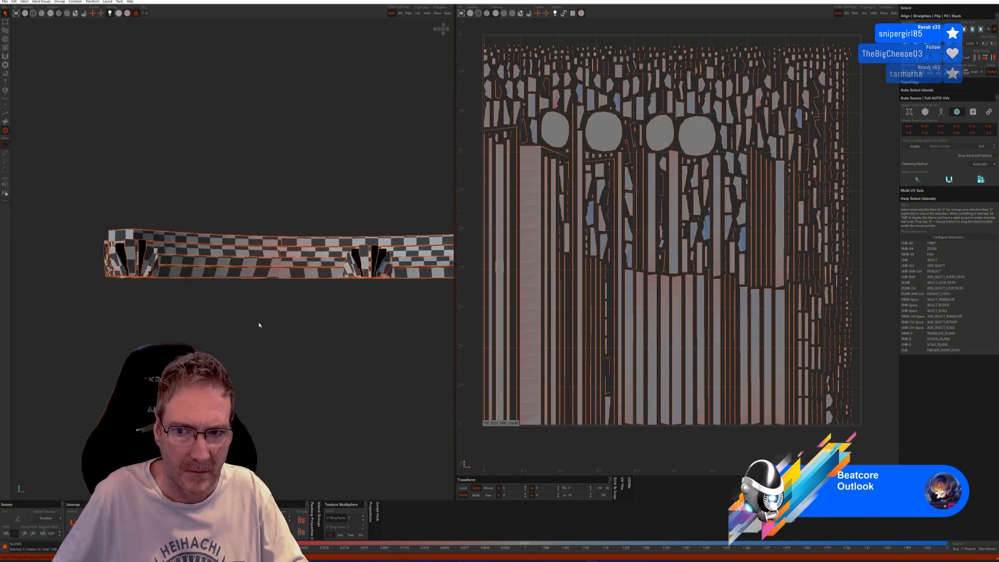
scroll(531, 341, "down", 3)
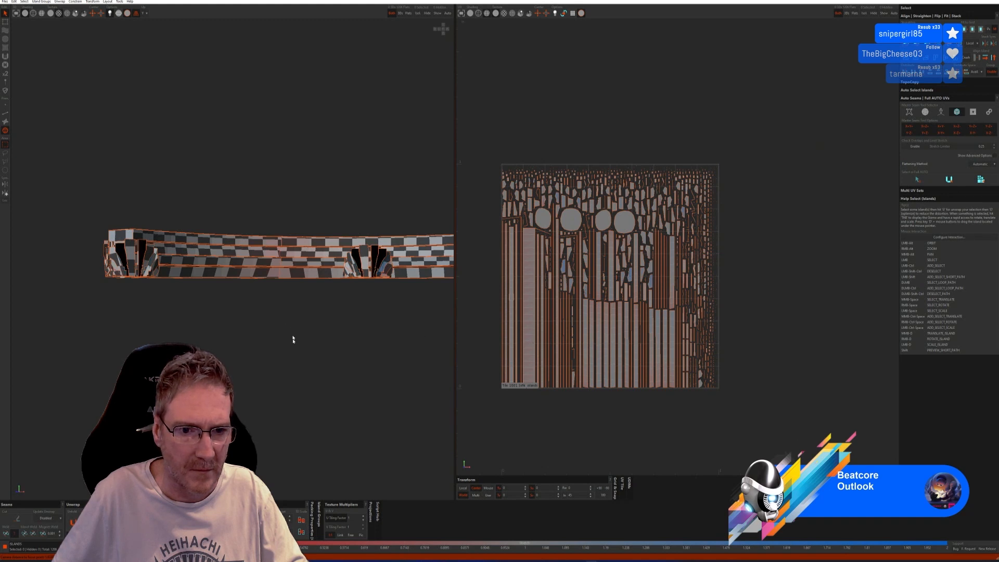
left_click_drag(292, 338, 314, 342, "alt")
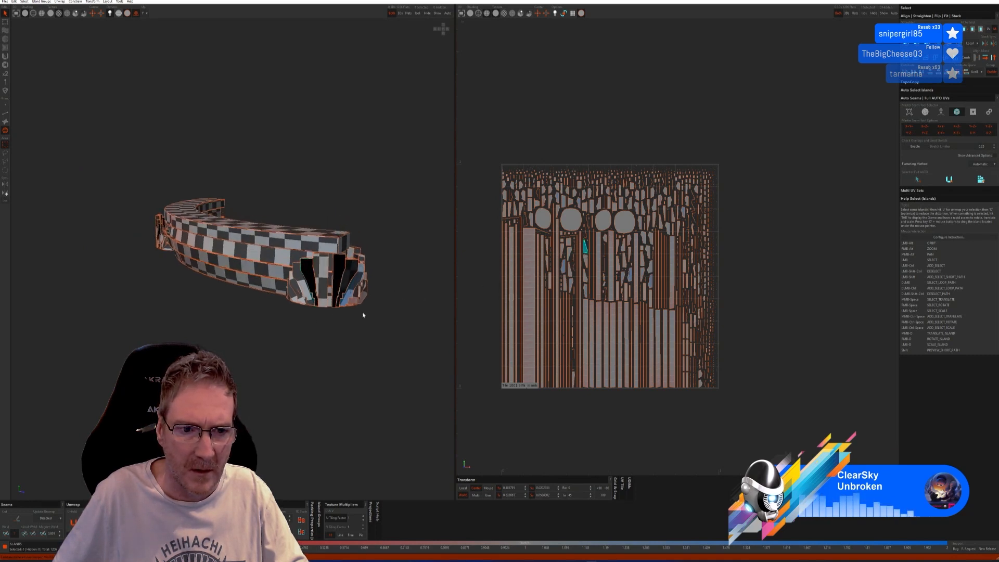
left_click_drag(346, 358, 268, 340, "alt")
scroll(196, 259, "up", 3)
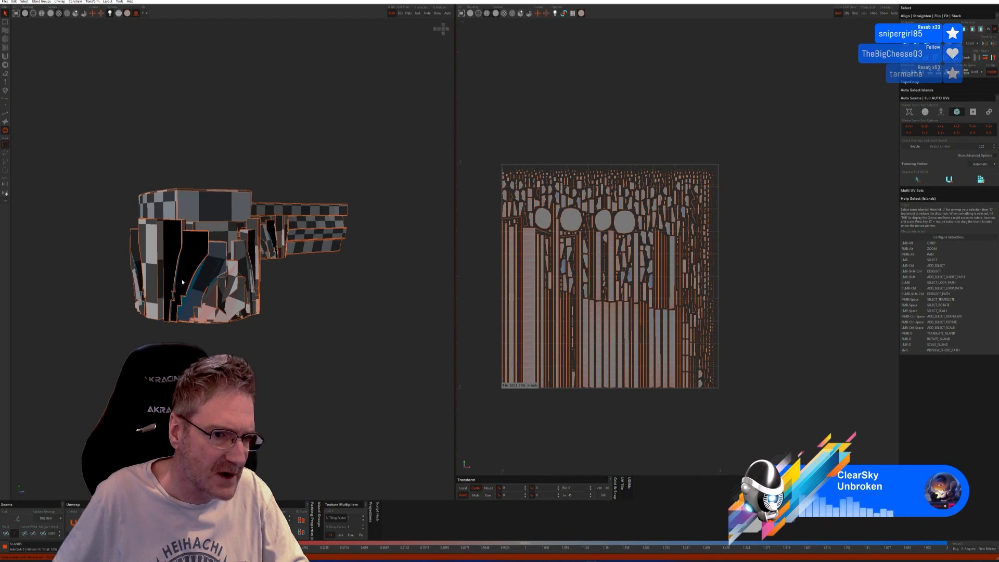
Step: Save the beam's packed UV layout, switch back to 3ds Max and bring the updated beam into view
right_click_drag(182, 281, 192, 238, "alt")
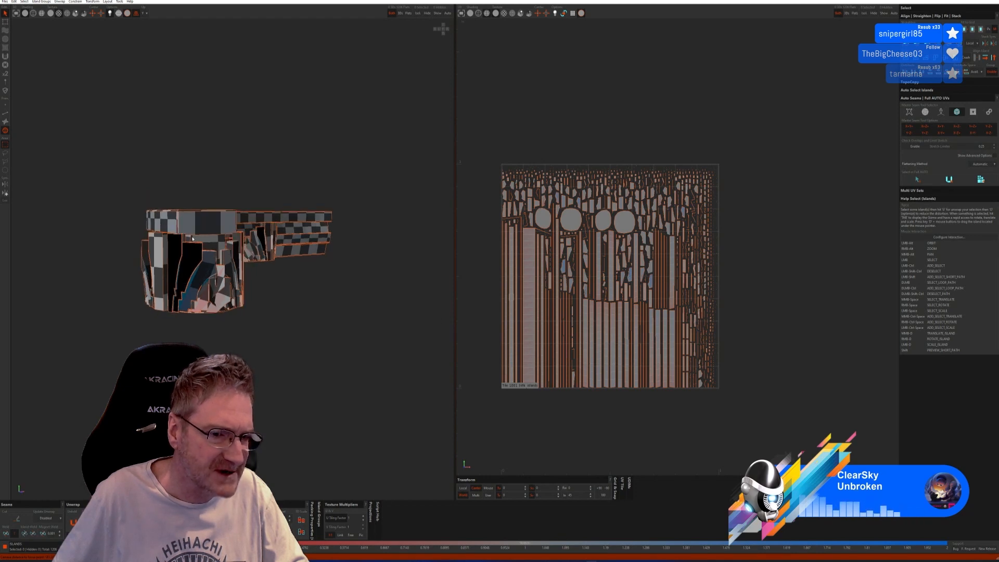
left_click(5, 1)
left_click(31, 35)
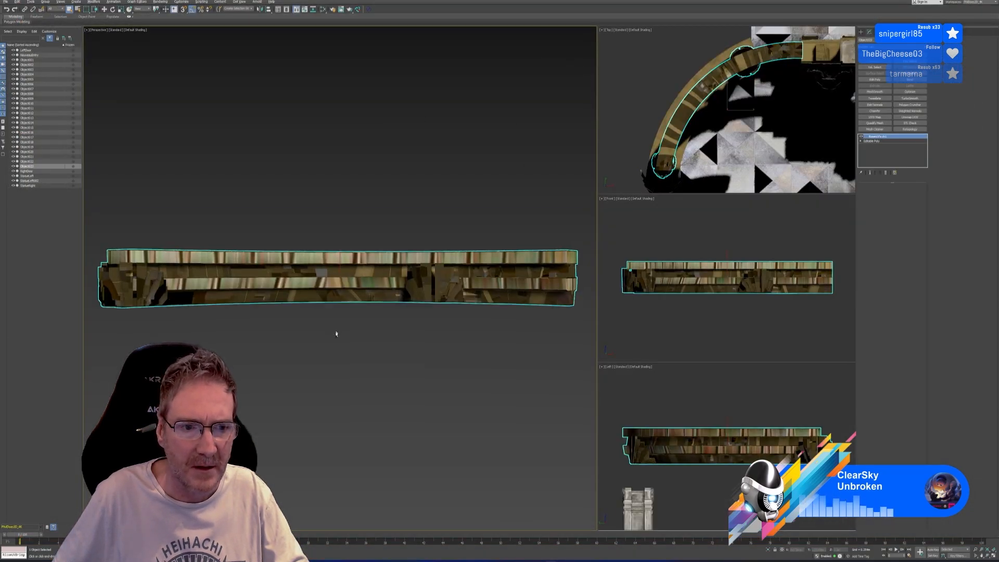
middle_click_drag(334, 334, 354, 342, "alt")
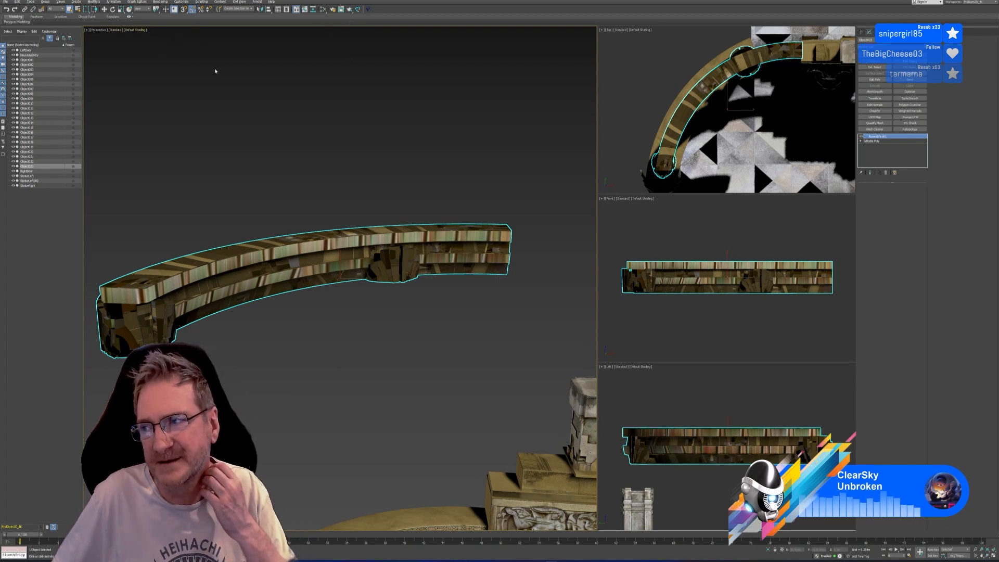
Step: Override the perspective viewport's materials with the UV Checker to inspect the beam, and return the viewport to its textured display
left_click(117, 33)
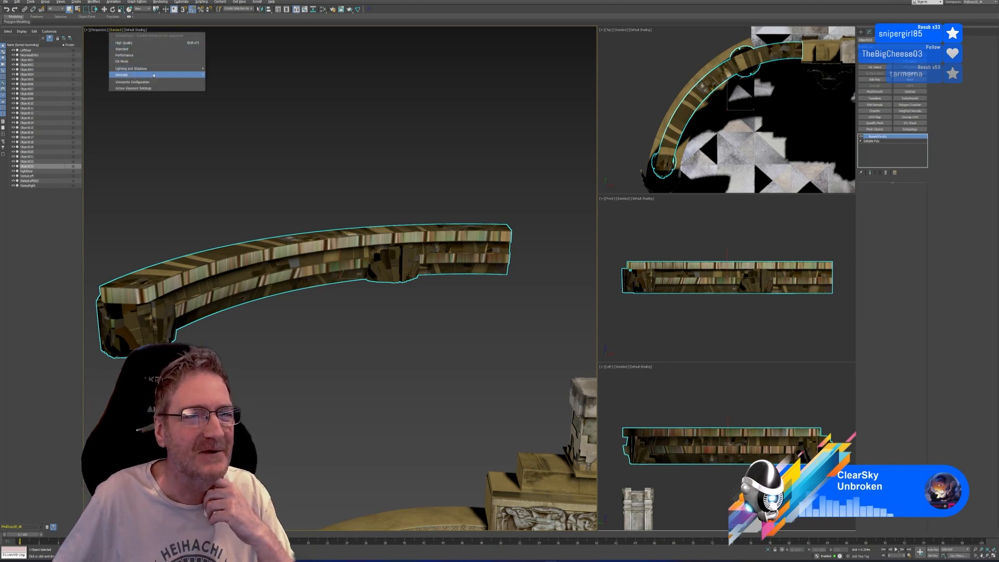
mouse_move(187, 75)
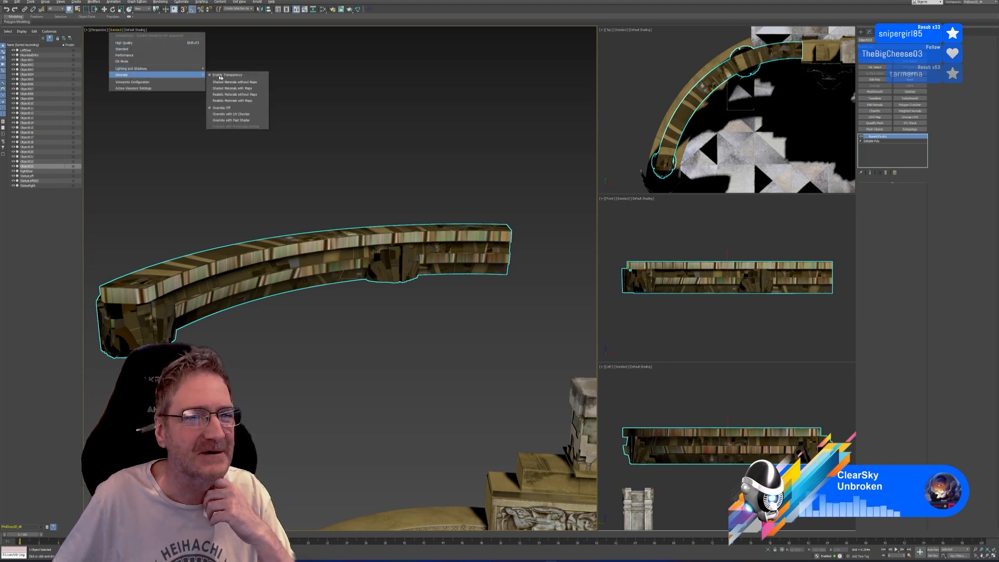
left_click(251, 114)
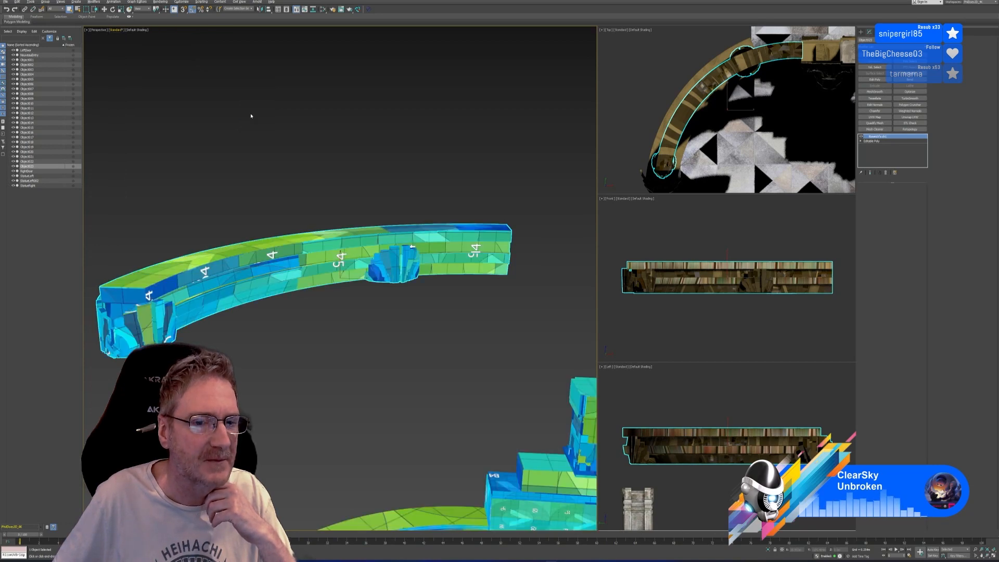
mouse_move(302, 312)
middle_mouse_down("alt")
mouse_move(377, 307)
mouse_move(304, 306)
middle_mouse_up("alt")
left_click(117, 30)
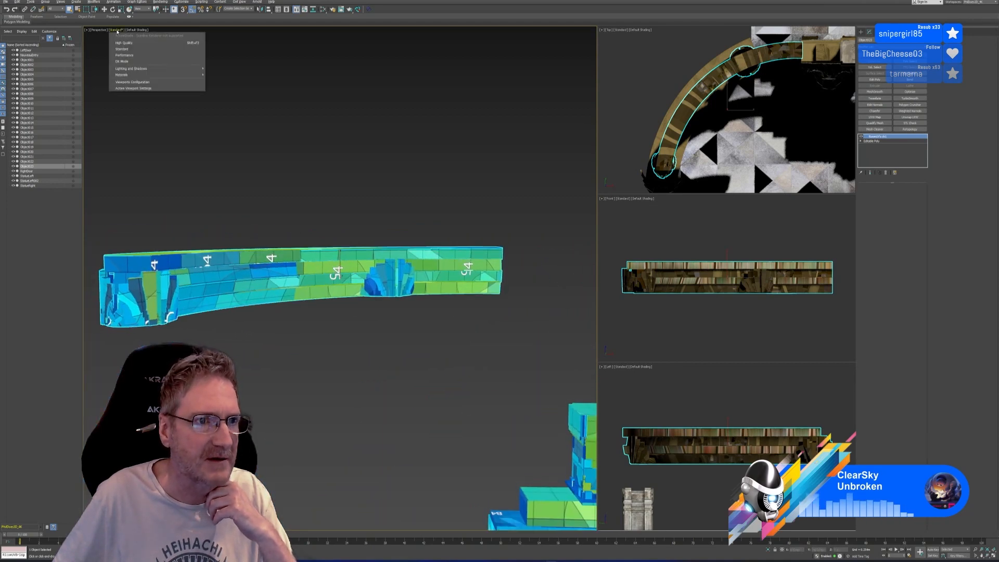
mouse_move(142, 75)
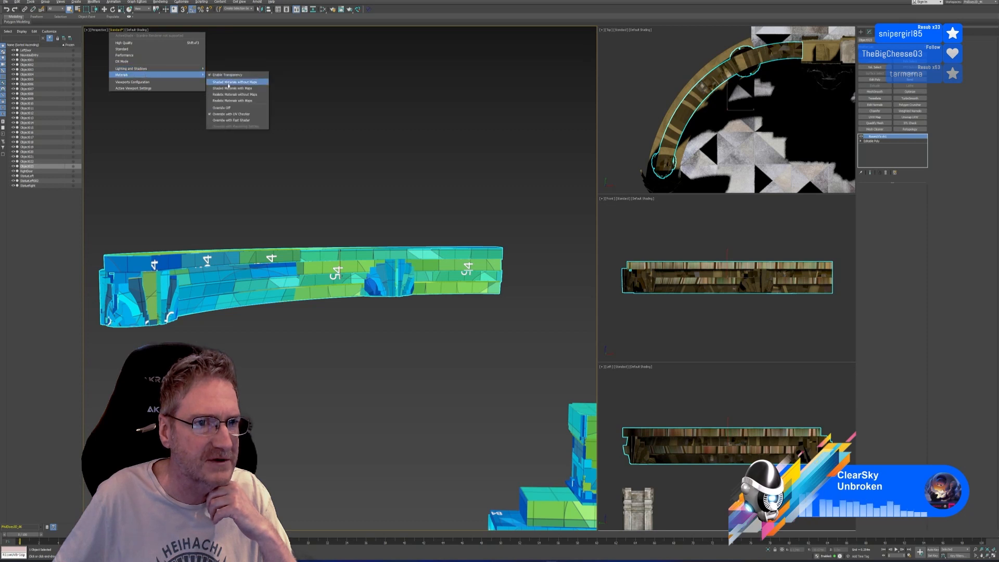
left_click(224, 114)
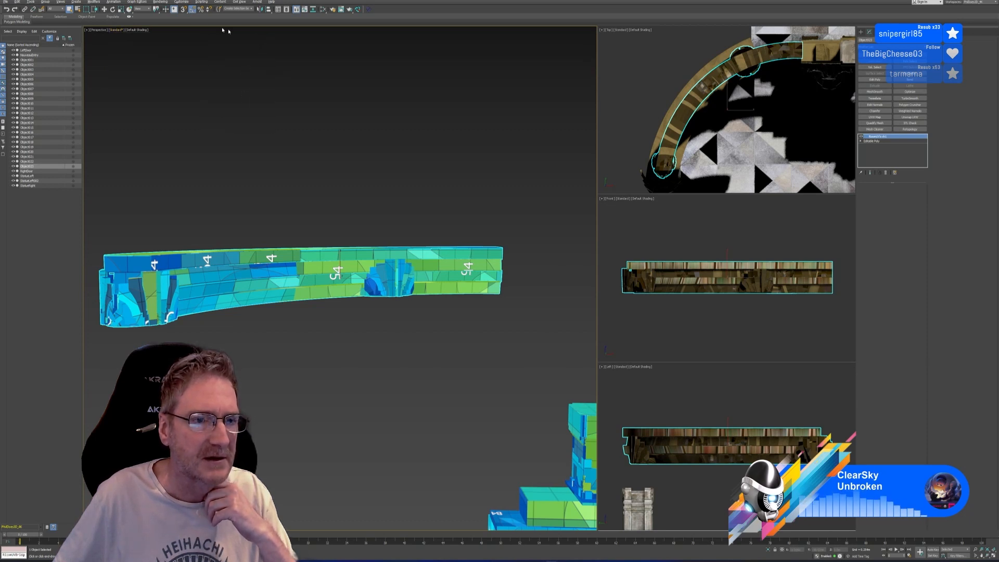
left_click(125, 30)
mouse_move(167, 76)
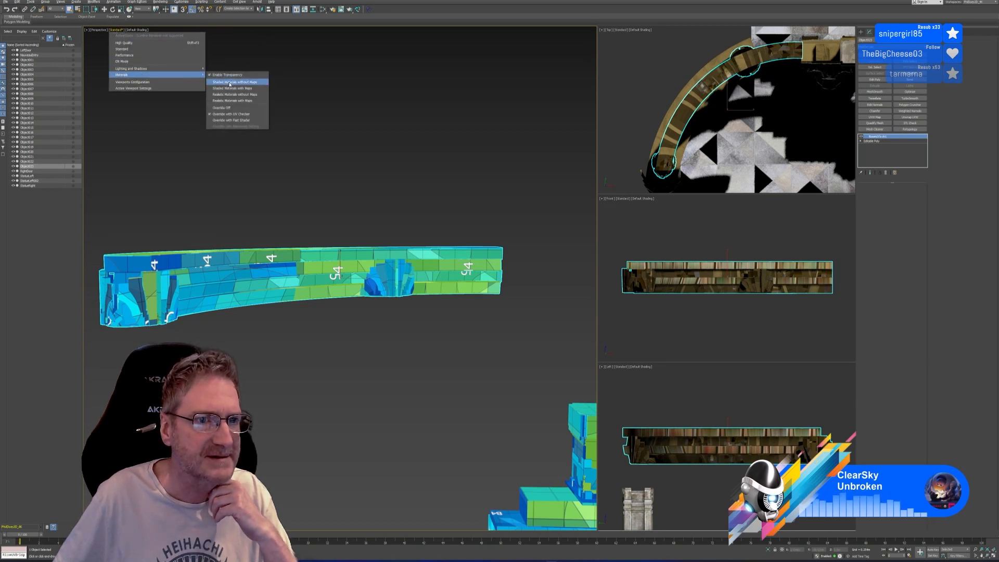
left_click(232, 100)
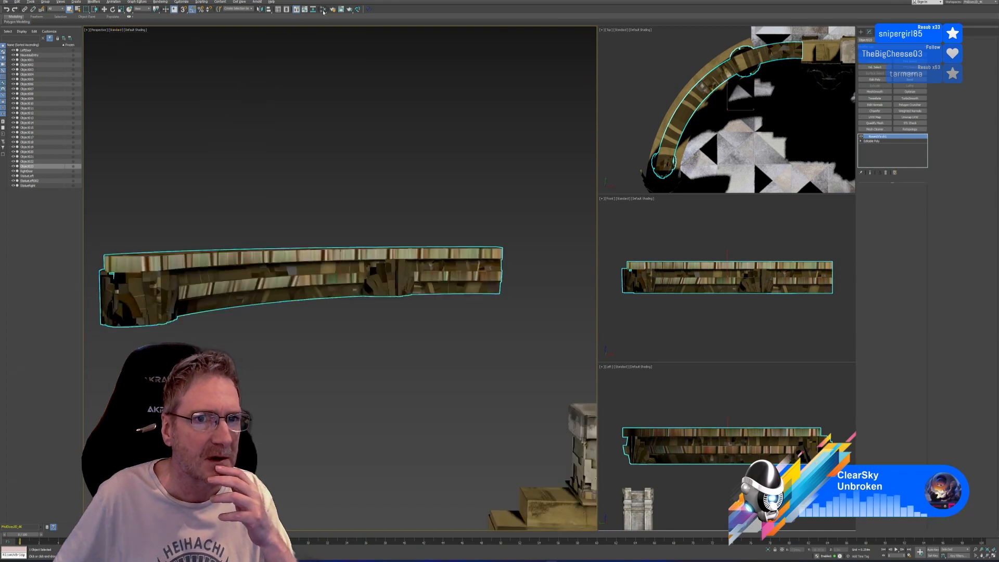
Step: Create a Standard (Legacy) material in the Slate Material Editor with a Checker map feeding its Diffuse Color
left_click(323, 11)
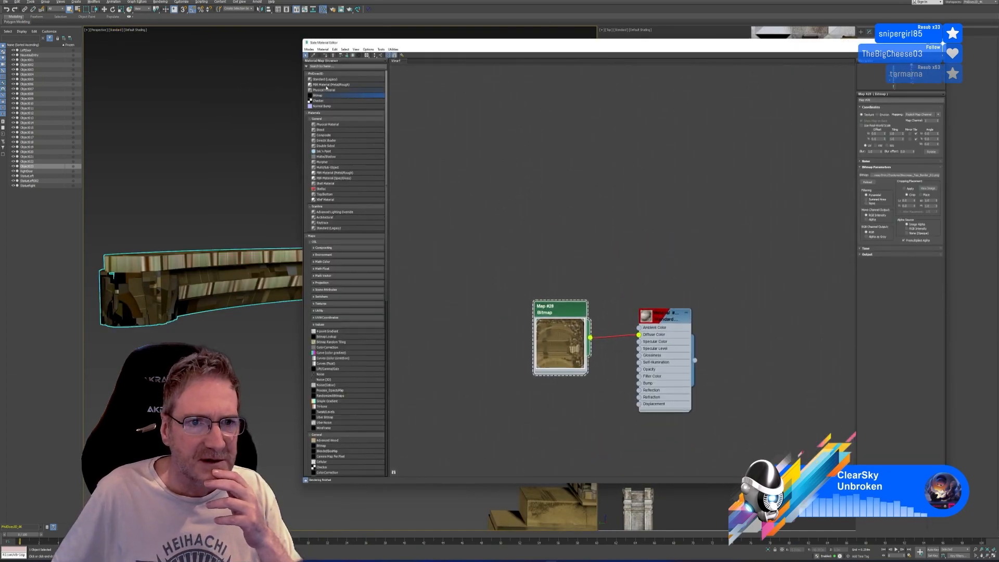
left_click_drag(598, 122, 598, 120)
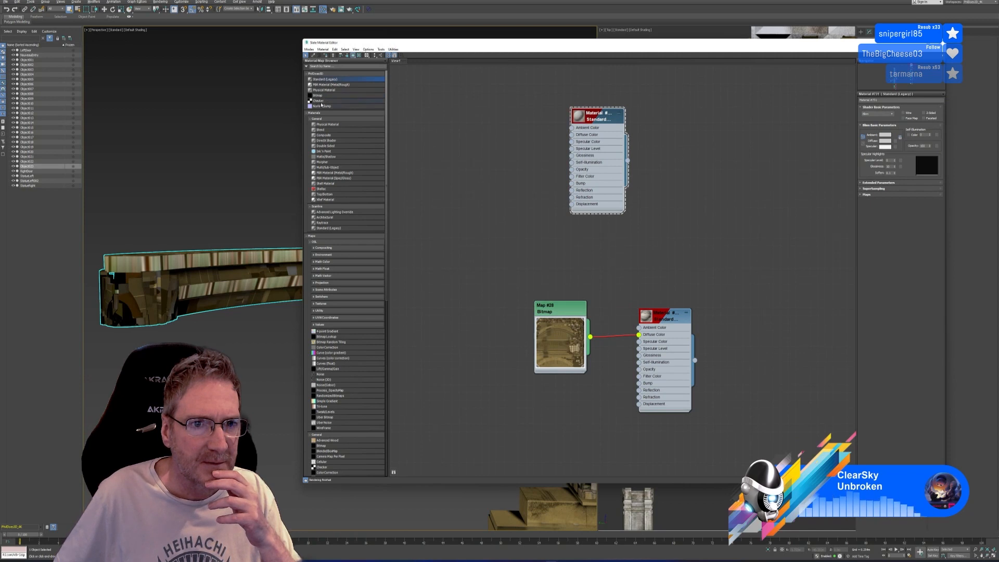
left_click_drag(318, 100, 473, 120)
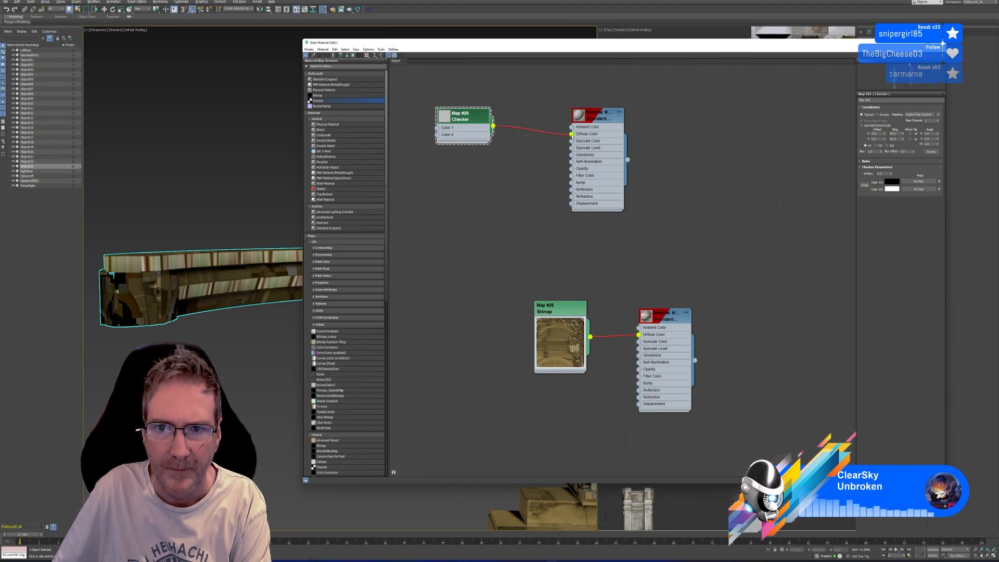
Step: Assign the checker material to the selected curved beam, close the material editor and inspect the pattern along both sides of the beam
left_click(585, 119)
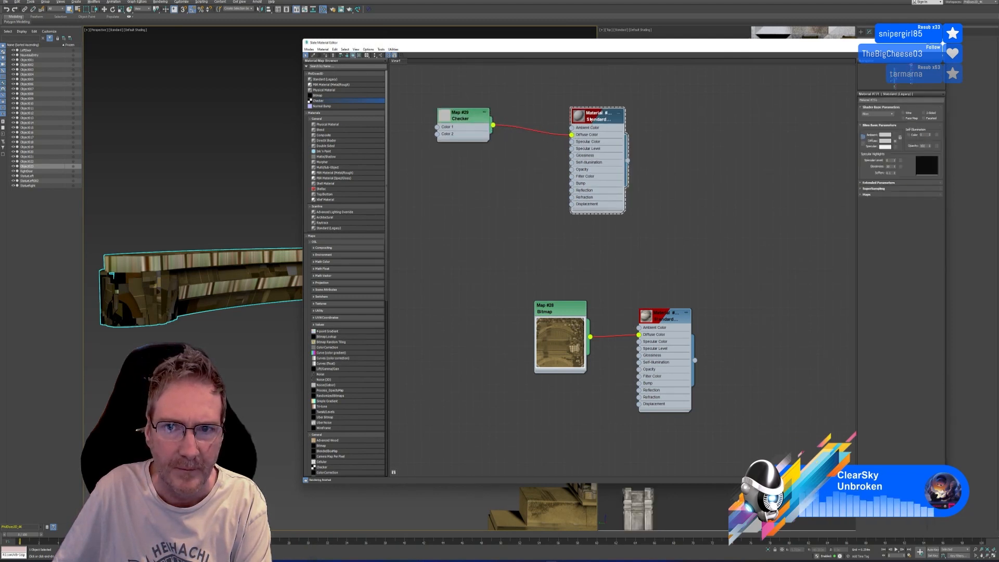
right_click(589, 116)
left_click(599, 127)
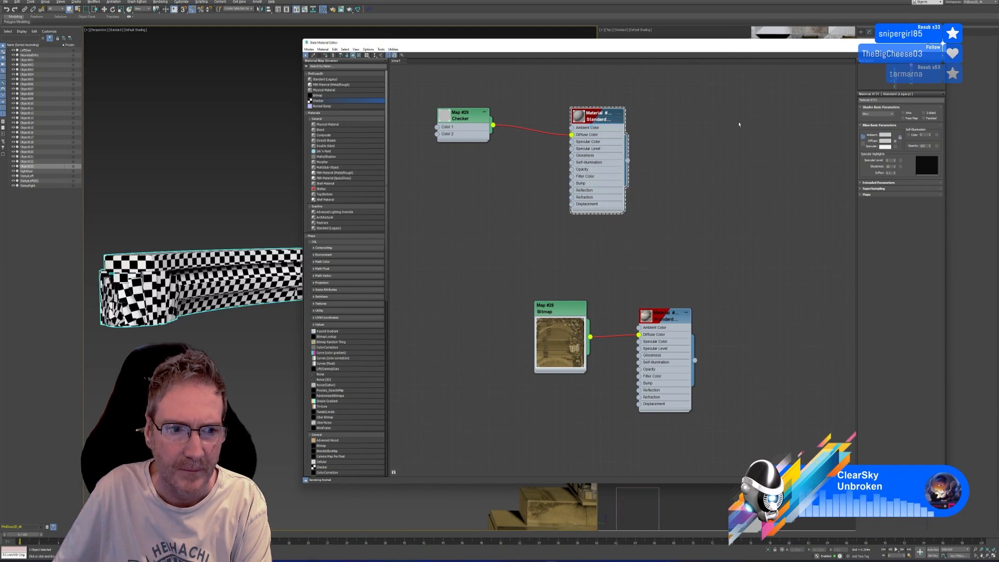
left_click(941, 43)
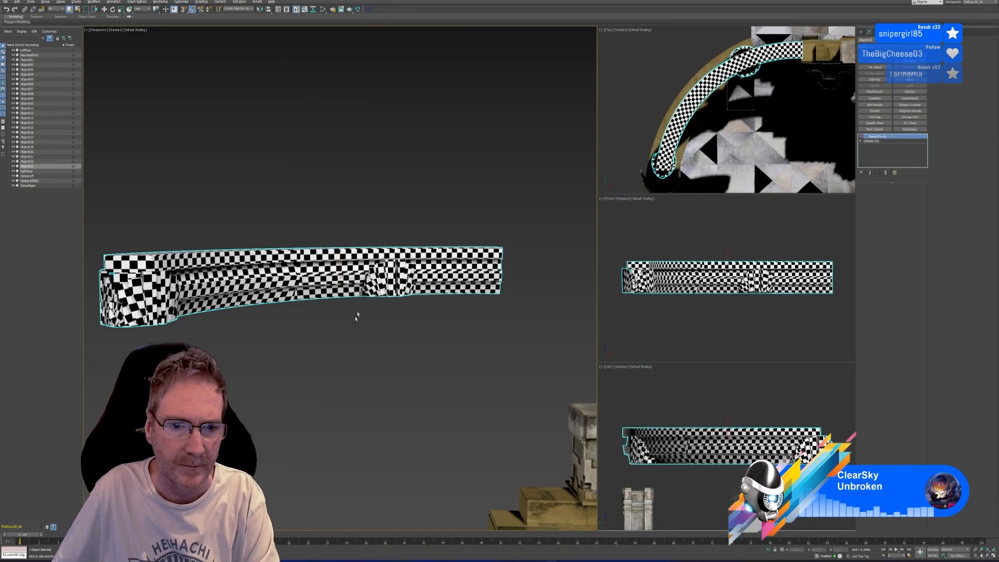
middle_click_drag(357, 316, 470, 306, "alt")
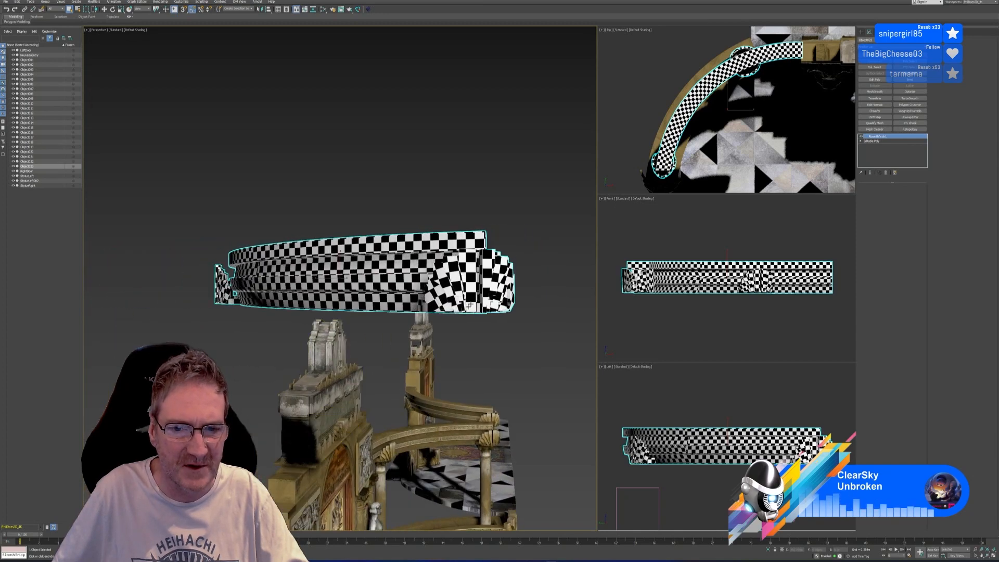
middle_click_drag(507, 339, 460, 342, "alt")
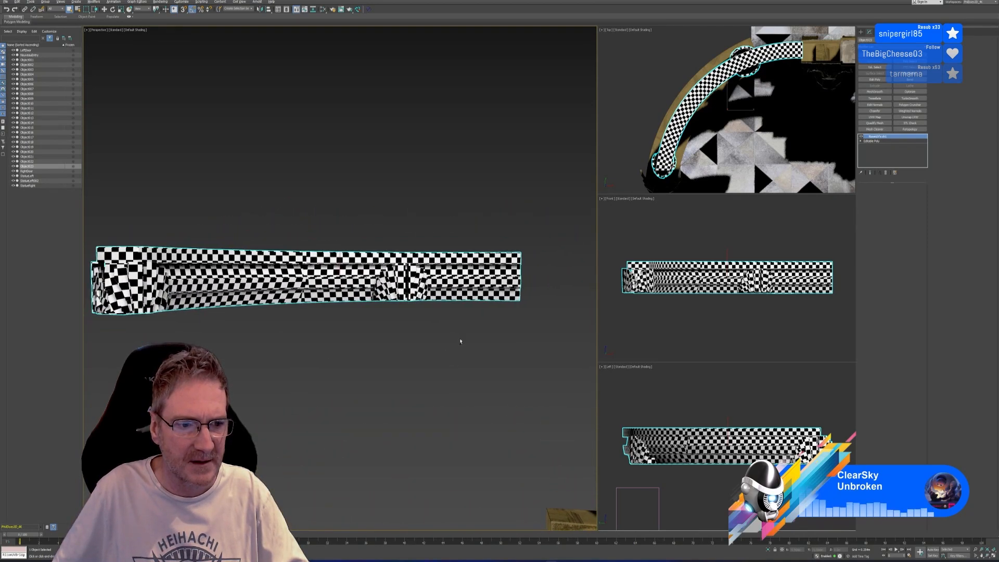
Step: Disconnect the Checker map from the beam material's Diffuse Color and close the material editor
scroll(336, 222, "down", 5)
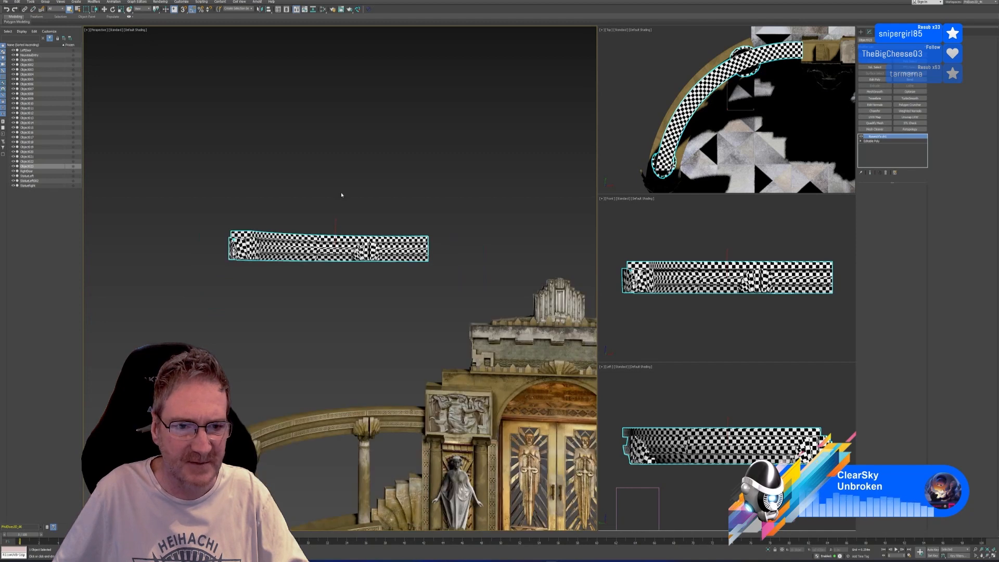
left_click(322, 10)
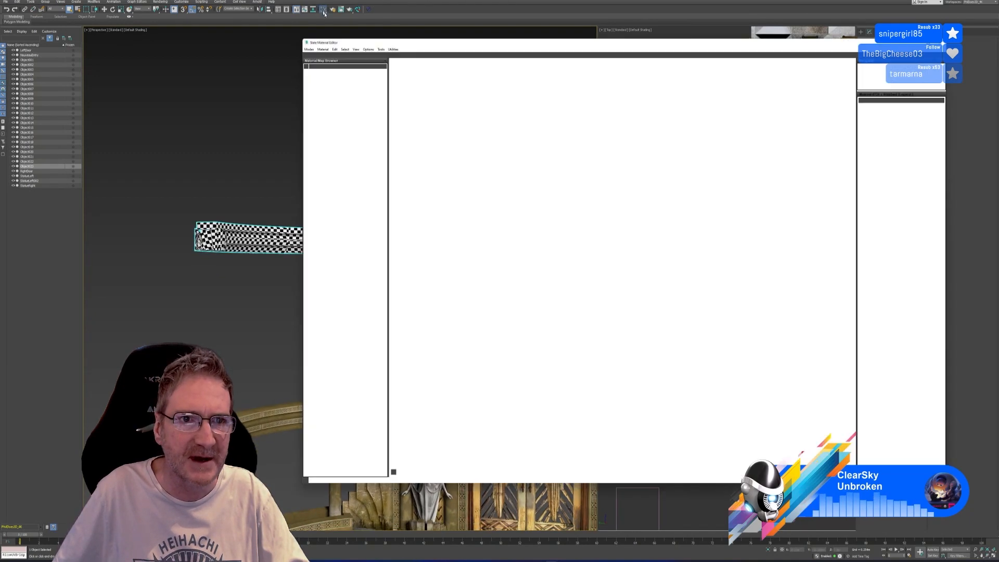
left_click_drag(572, 135, 559, 139)
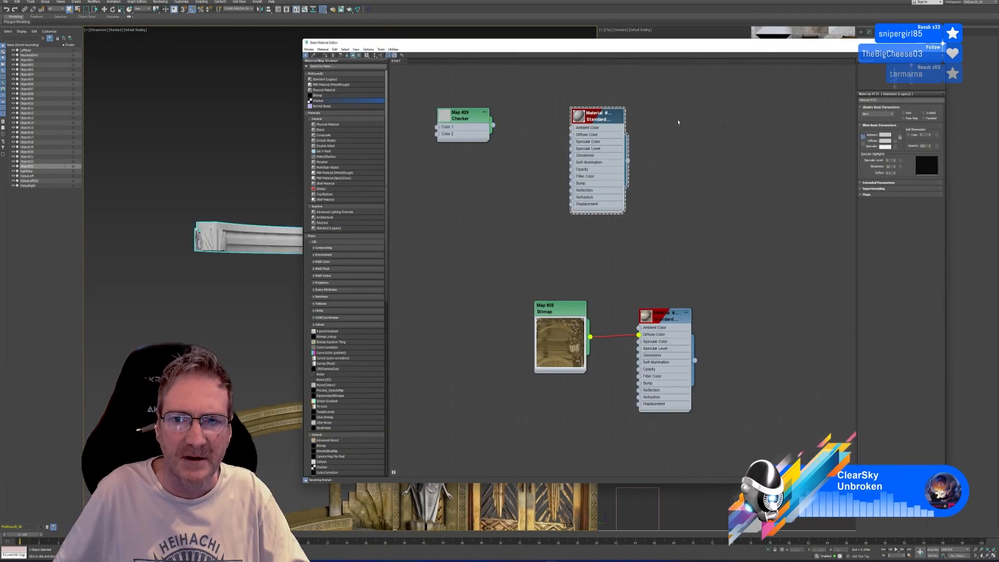
left_click(940, 44)
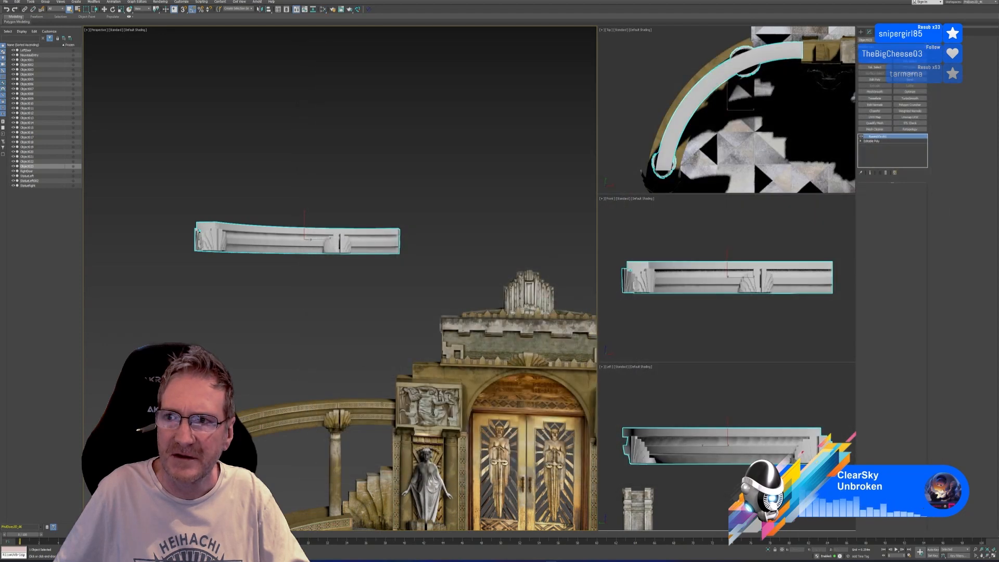
Step: Open the Channel Info utility for the untextured curved beam and copy its 1:map channel
left_click(903, 32)
left_click(891, 170)
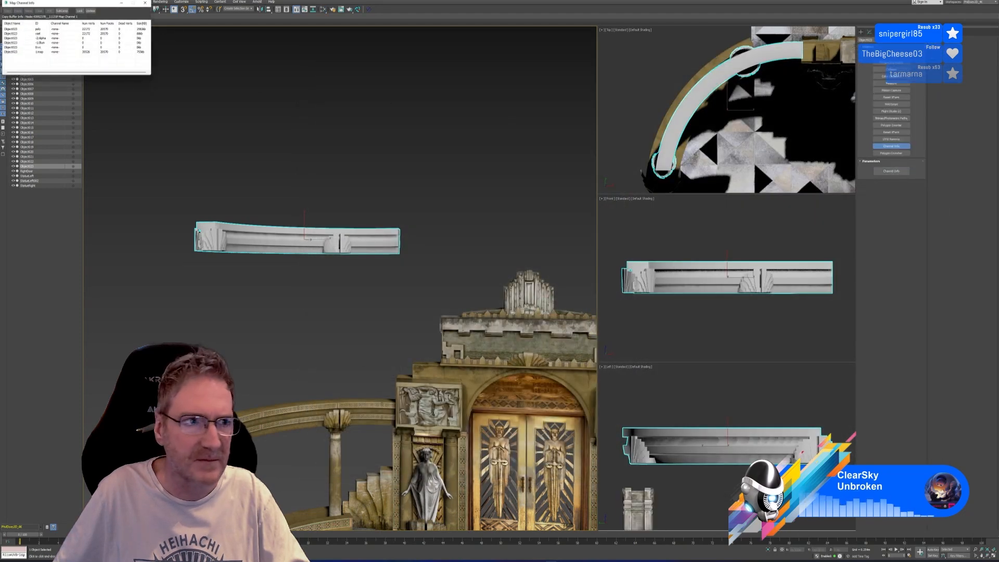
right_click(45, 54)
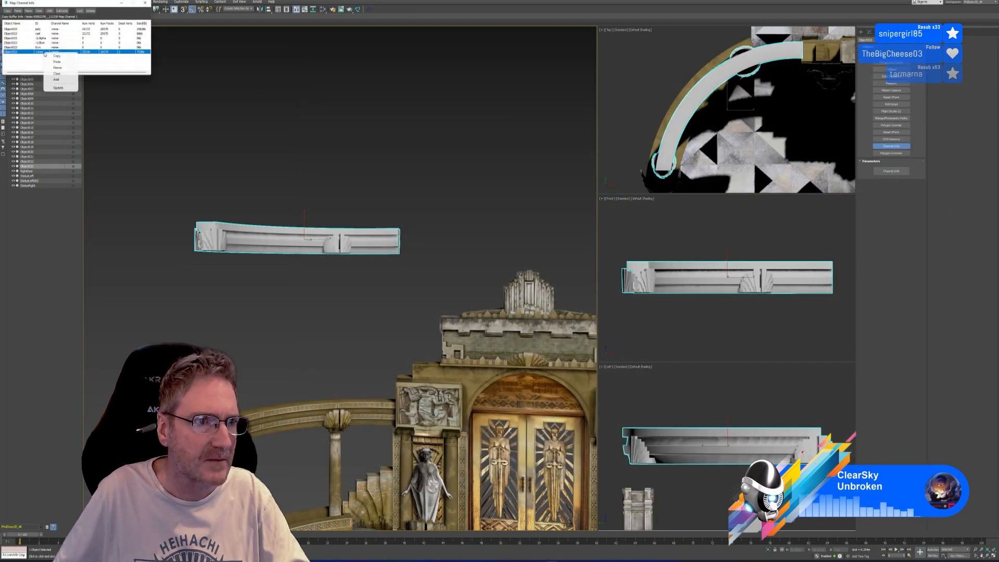
left_click(57, 57)
Step: Clone the original textured curved beam upward so the copy sits between the original and the untextured beam
middle_click_drag(413, 245, 392, 186)
scroll(345, 180, "down", 3)
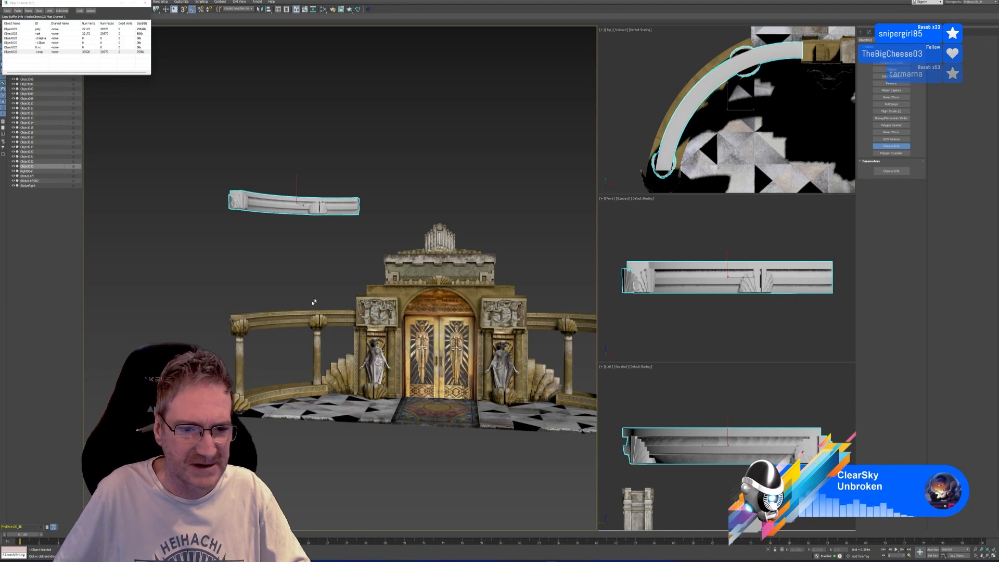
left_click(300, 312)
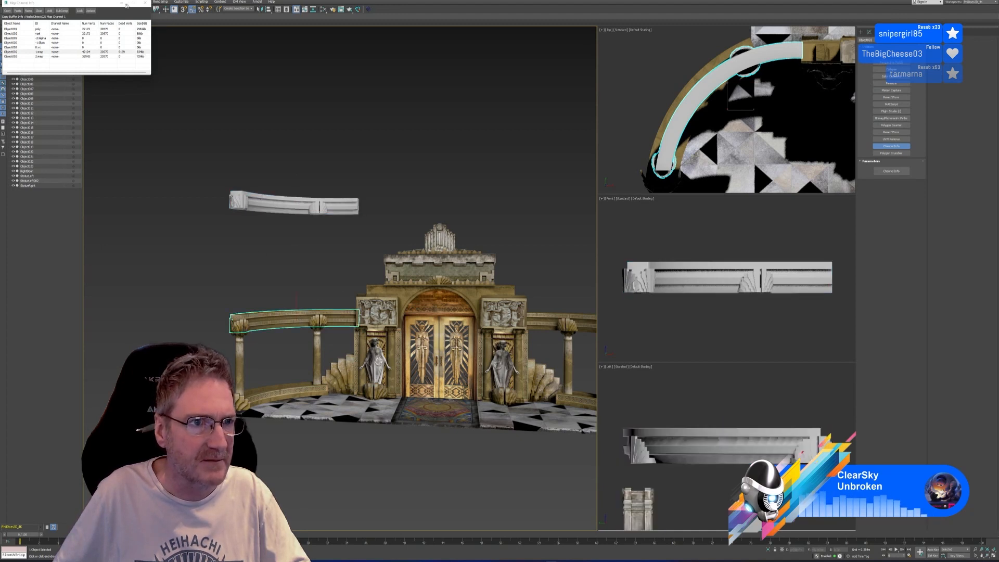
left_click_drag(127, 3, 135, 40)
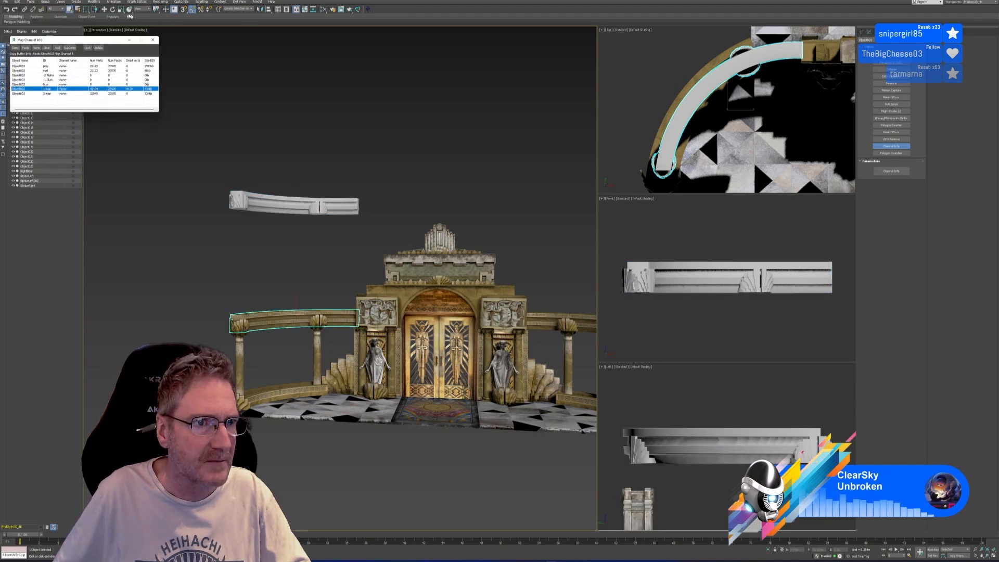
left_click(104, 10)
middle_click_drag(294, 312, 298, 315)
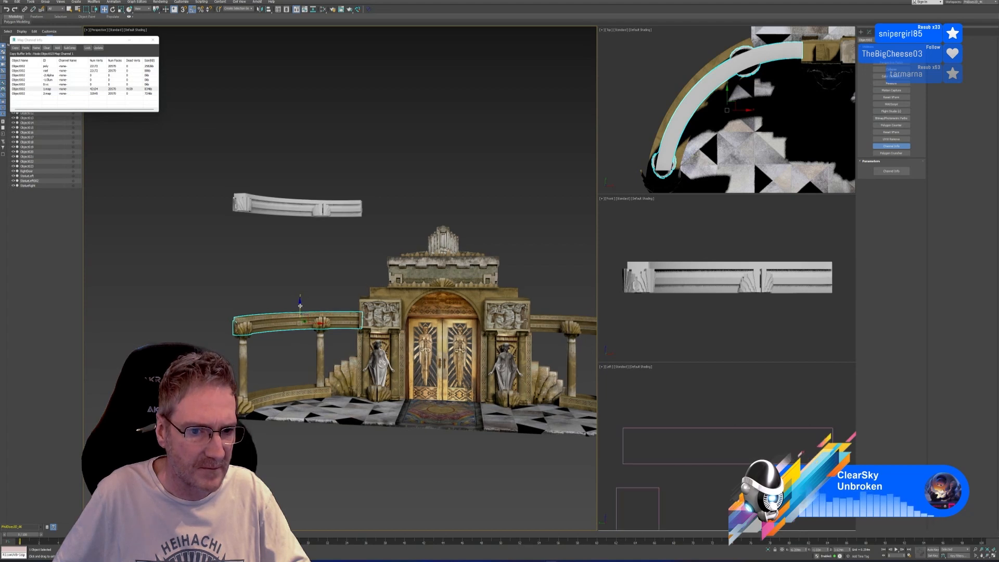
left_click_drag(298, 301, 297, 242, "shift")
left_click(499, 300)
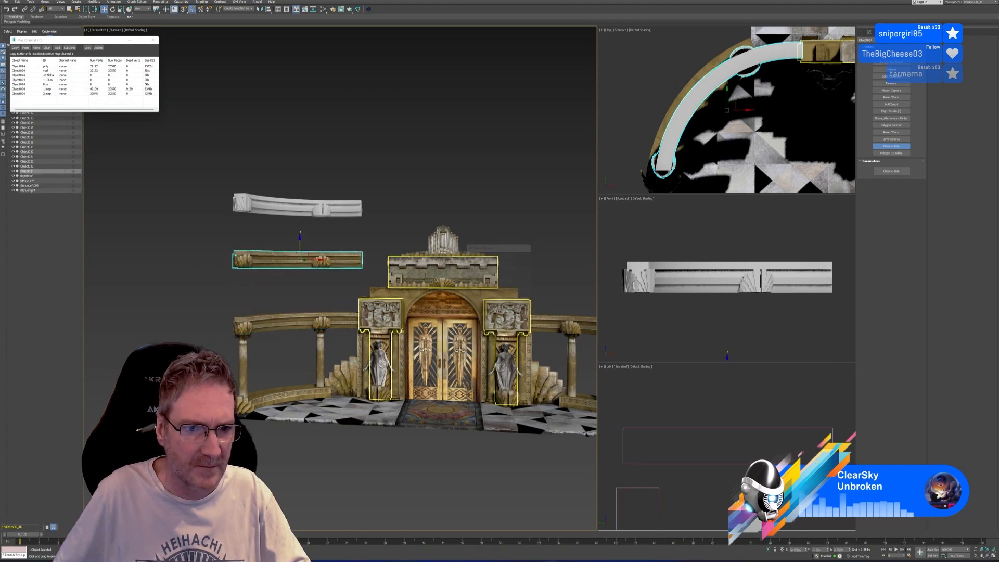
Step: Copy the untextured beam's 1:map channel and paste it into the 2:map channel of the textured clone
left_click(261, 204)
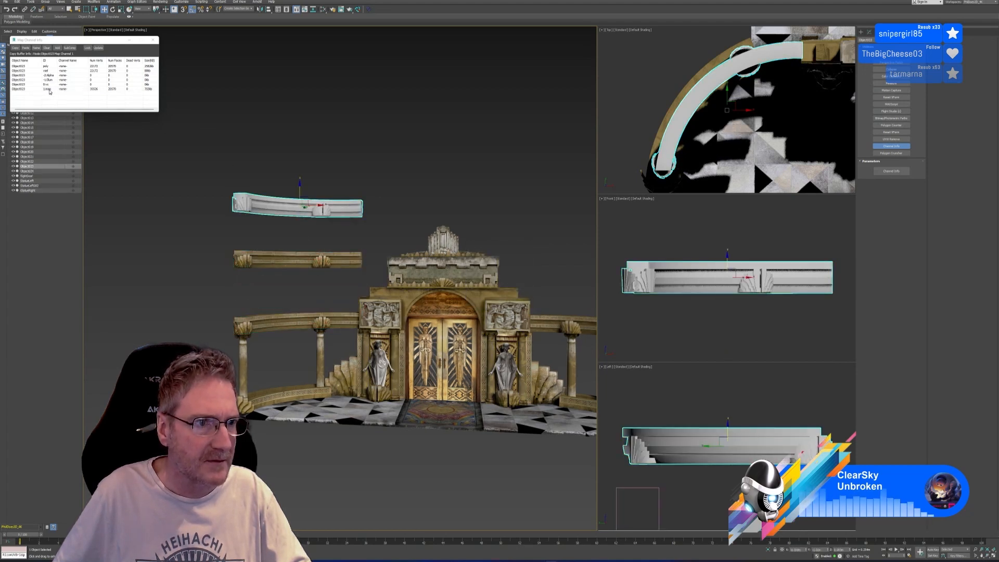
left_click(49, 89)
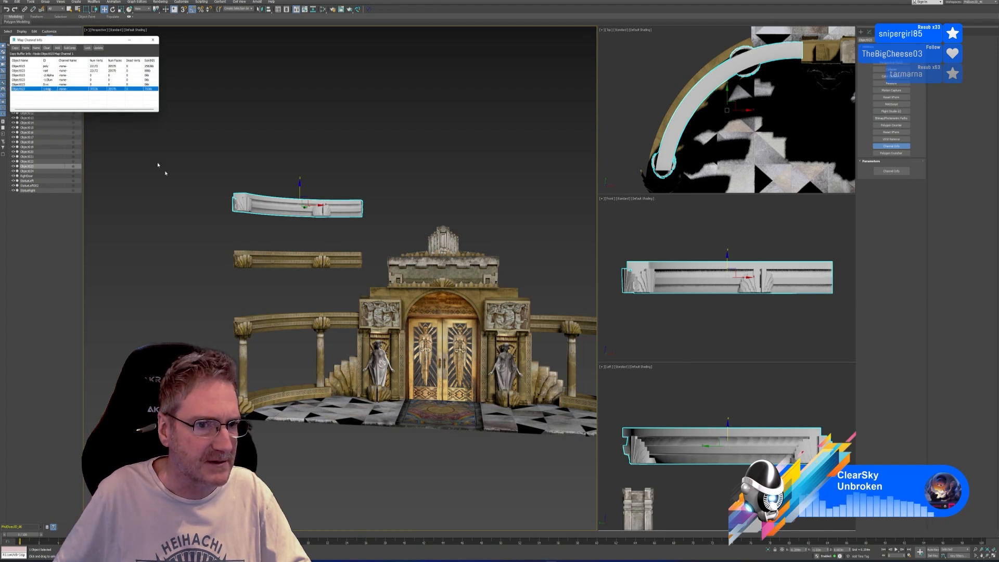
left_click(270, 259)
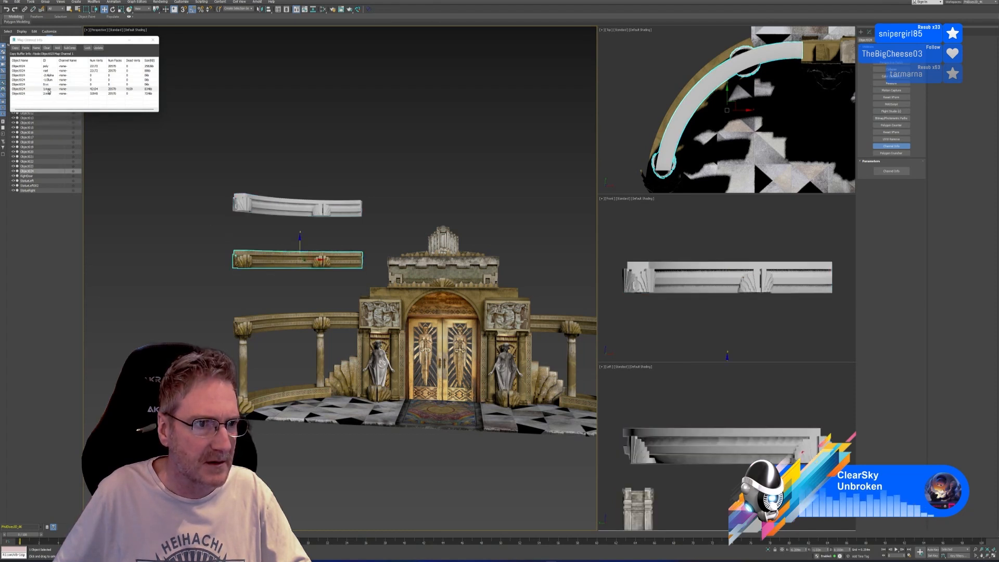
right_click(50, 96)
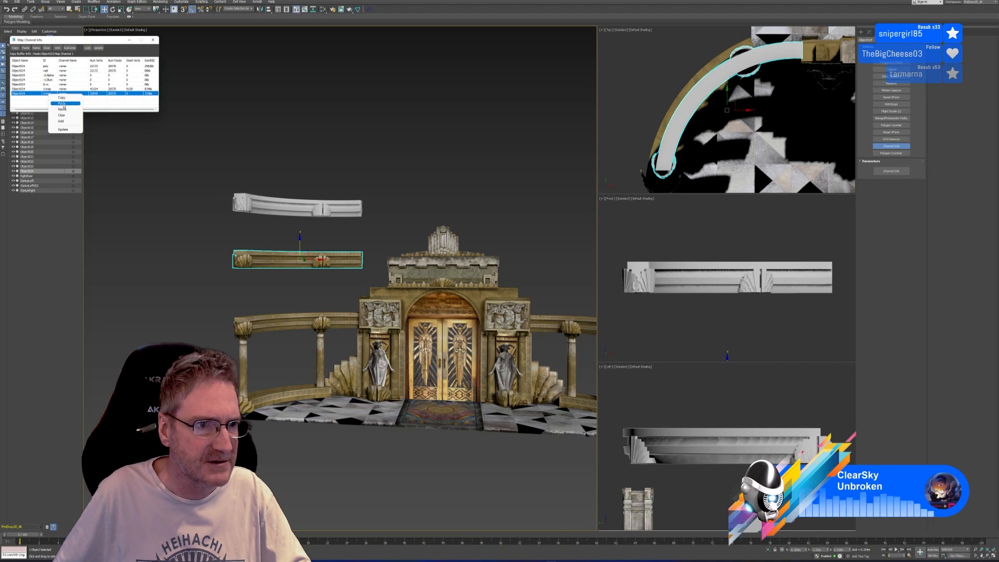
left_click(63, 104)
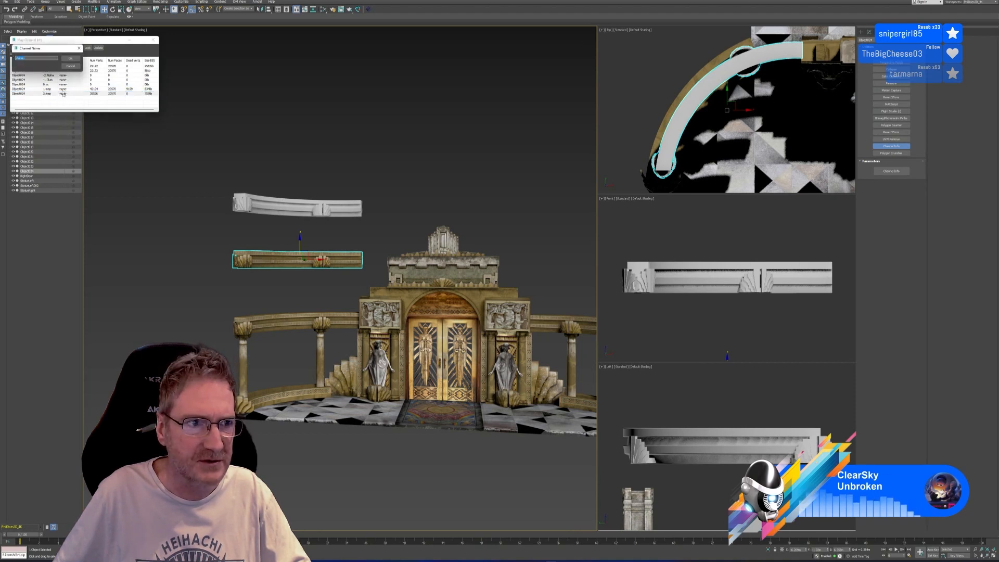
Step: Confirm the pasted channel's name and collapse the textured clone's entire modifier stack
left_click(71, 59)
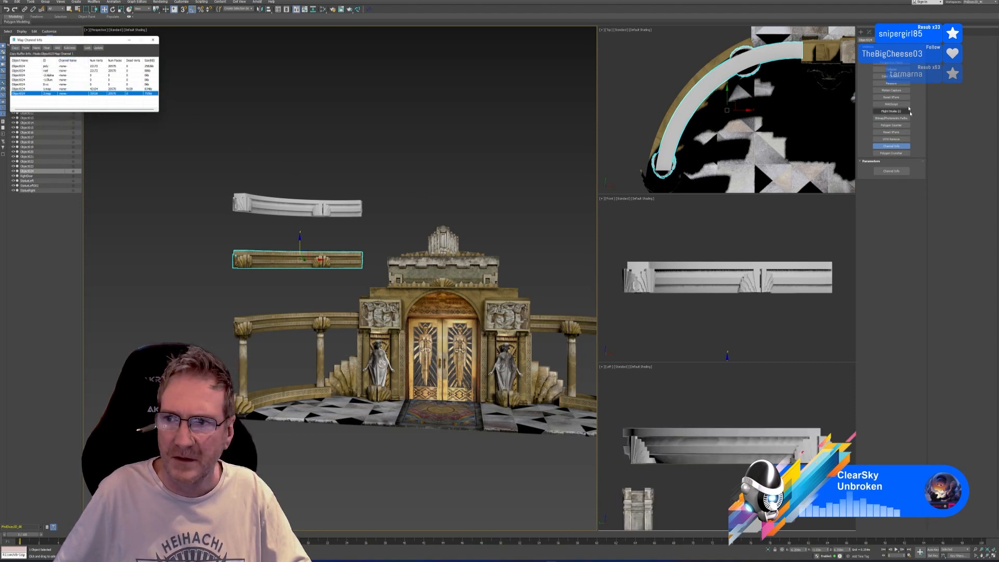
left_click(869, 32)
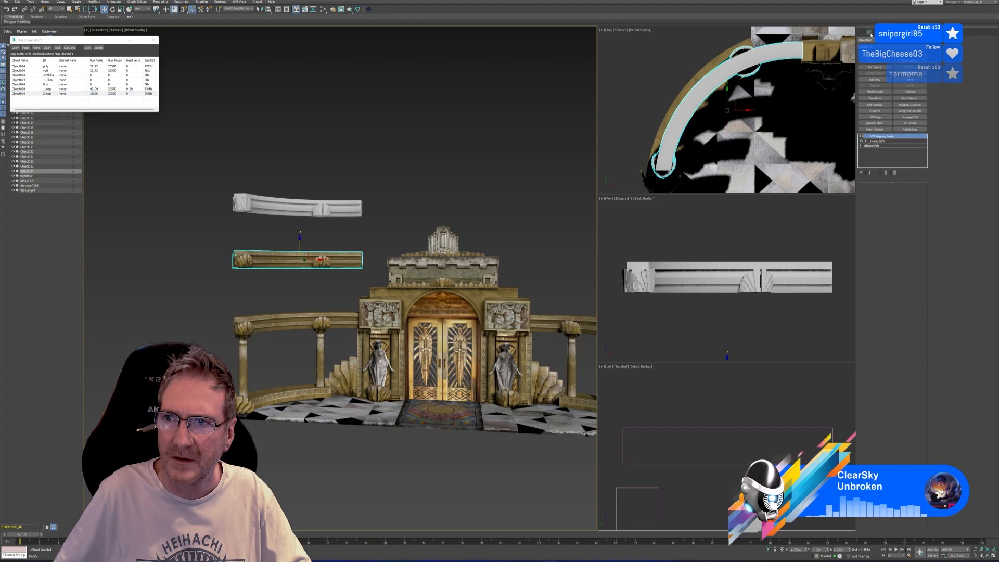
right_click(886, 140)
left_click(907, 194)
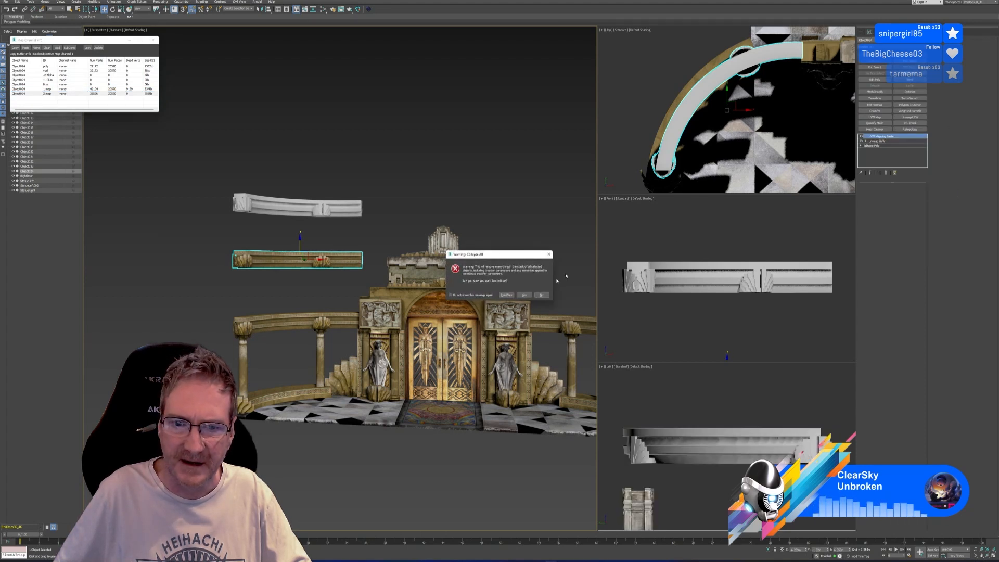
left_click(524, 295)
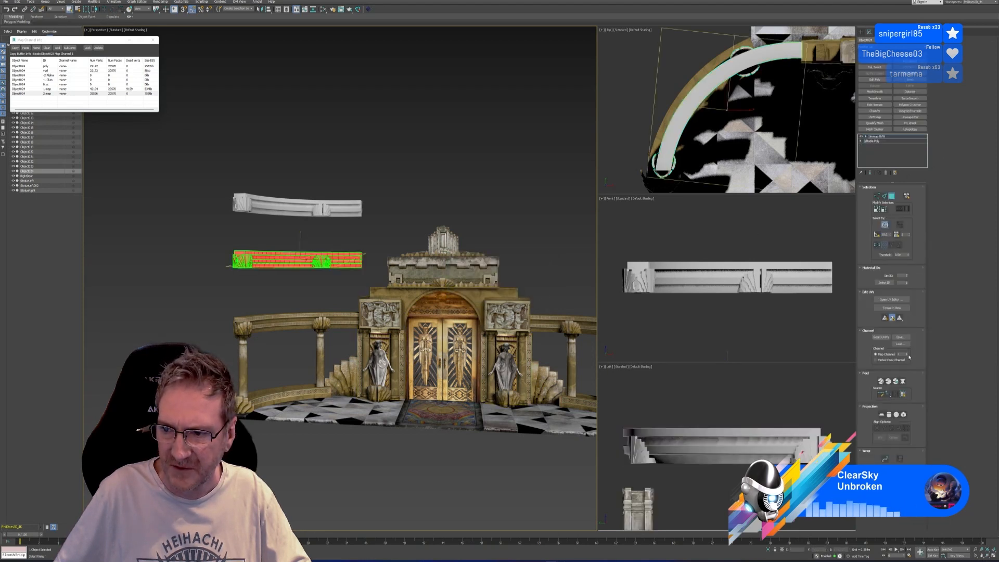
Step: Set the clone's Unwrap UVW to map channel 2, abandoning current edits, check its UV layout, and close the channel info window
left_click(908, 353)
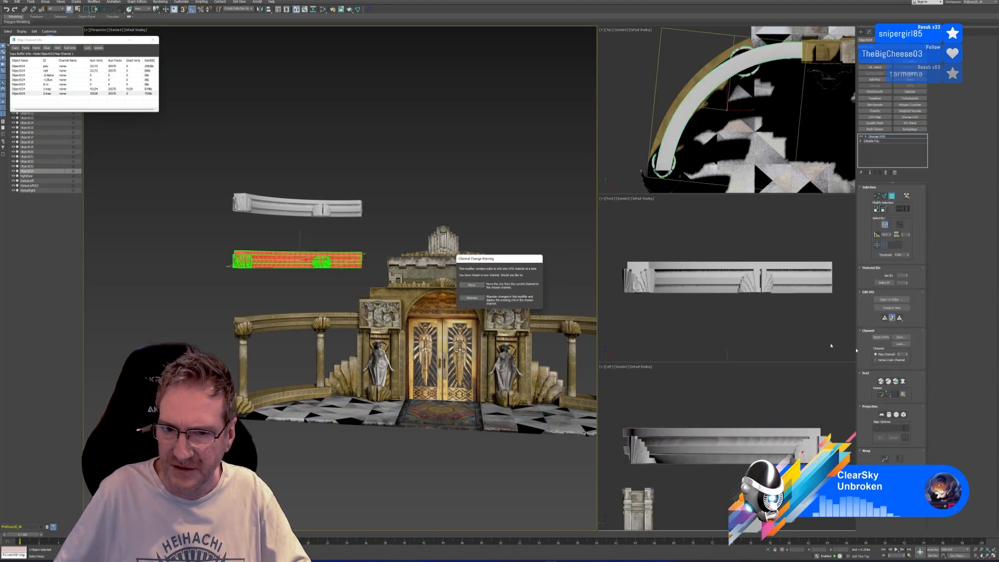
left_click(474, 298)
left_click(891, 299)
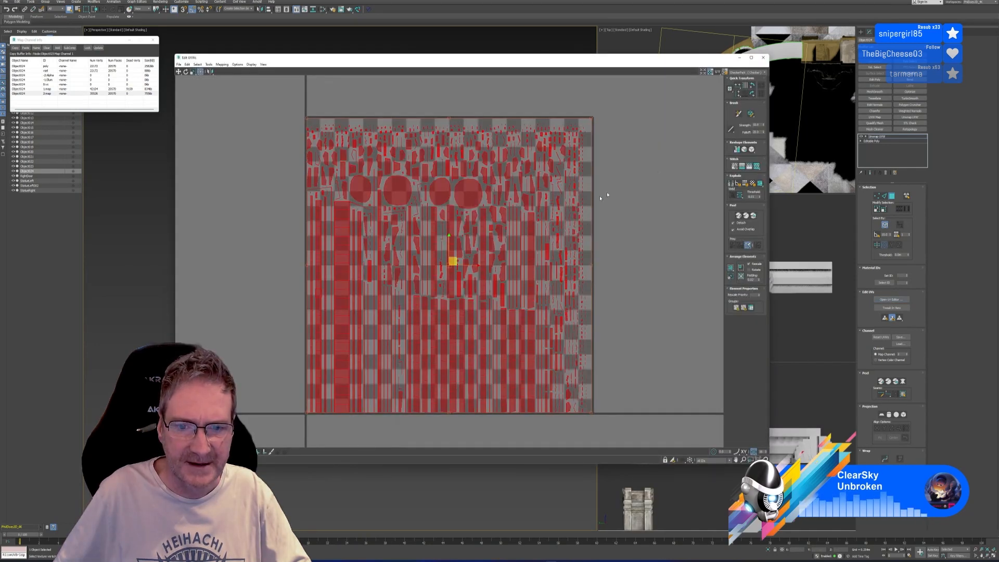
left_click(764, 58)
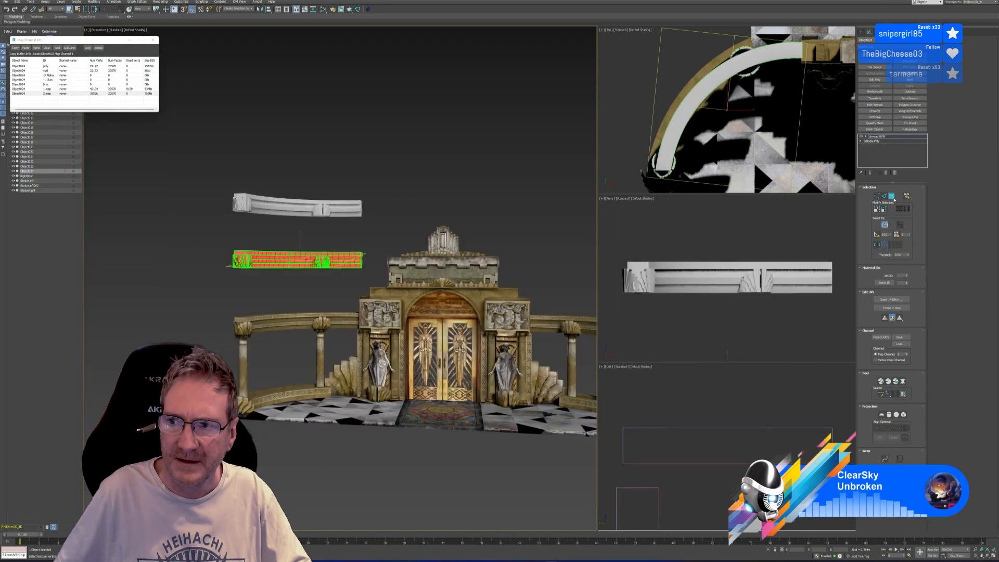
middle_click_drag(269, 124, 274, 128)
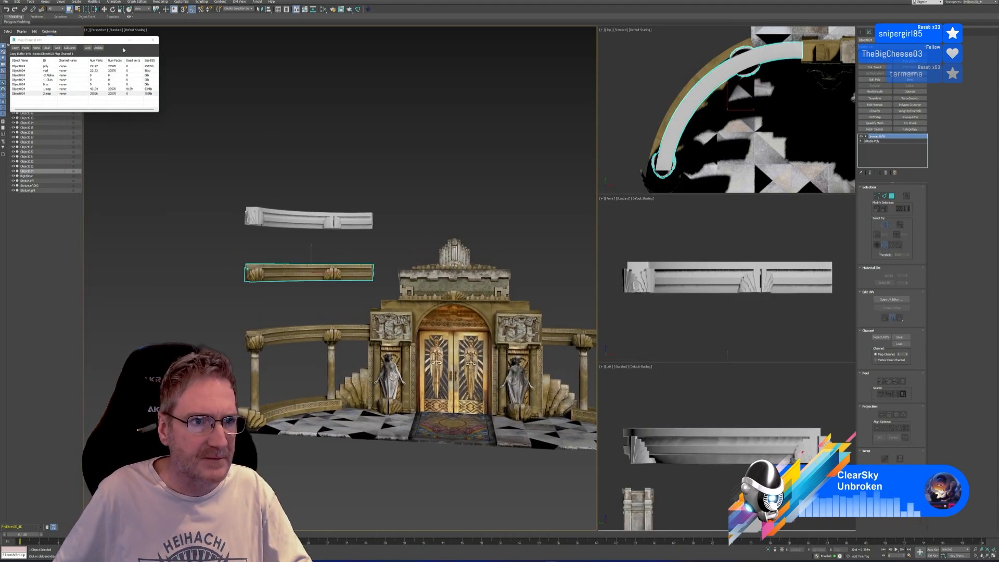
left_click(153, 40)
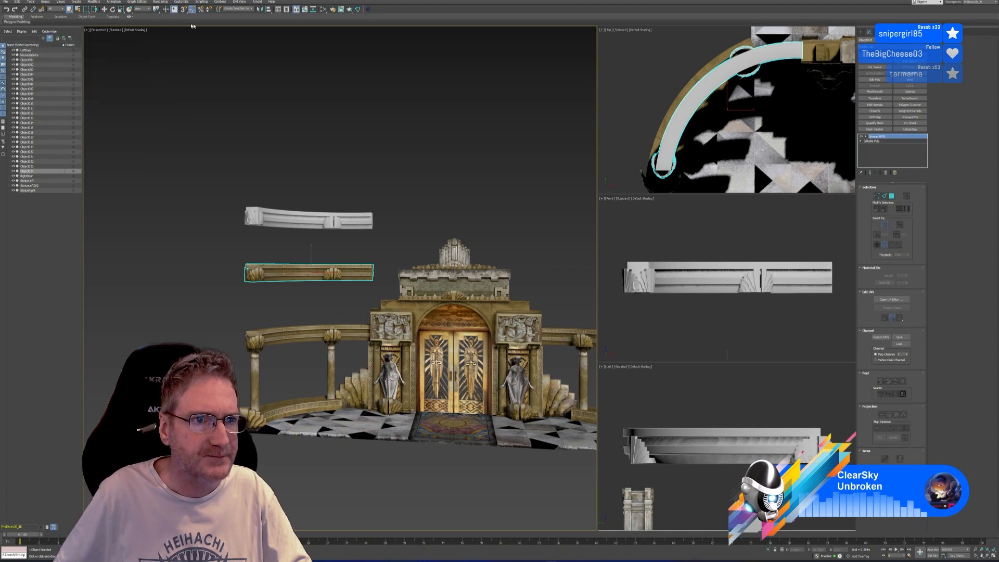
Step: Open Bake to Texture and append _D to the queued diffuse map's output file name
left_click(161, 2)
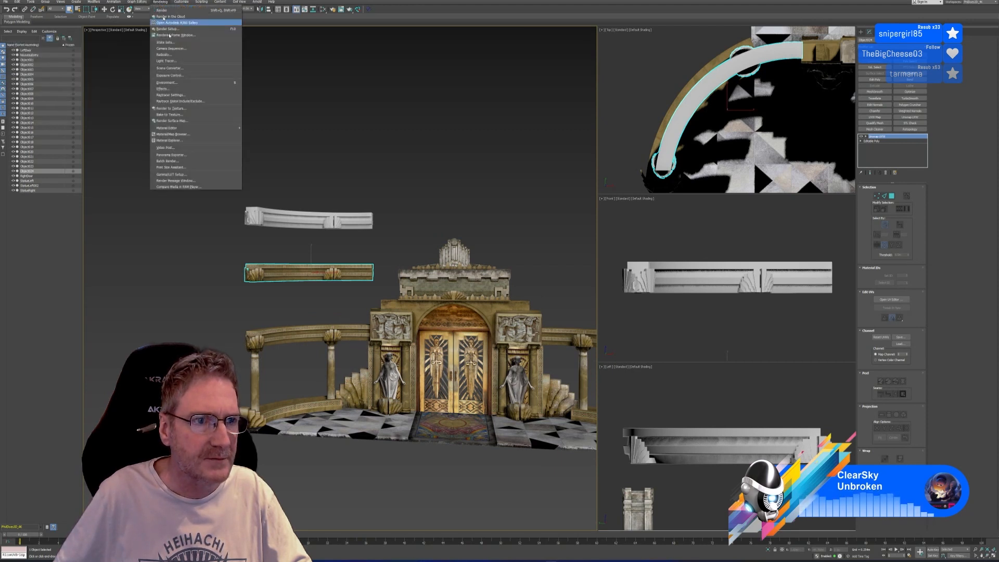
left_click(191, 115)
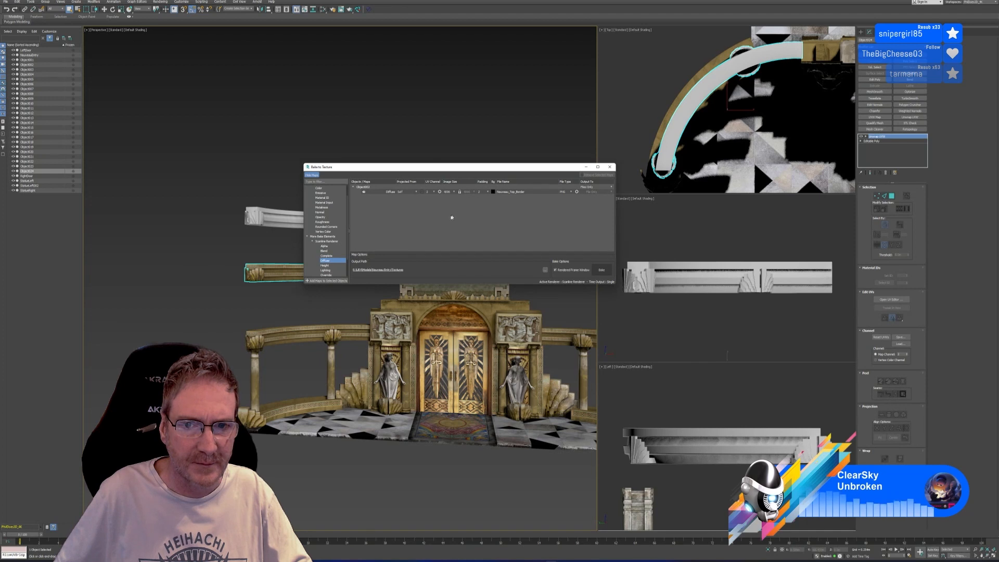
double_click(526, 193)
key("End")
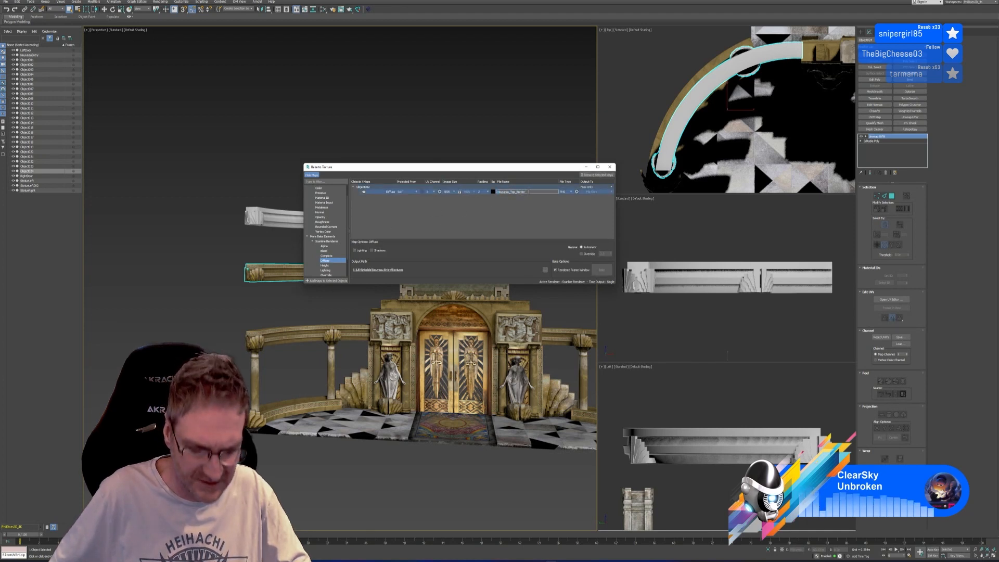
type("_D")
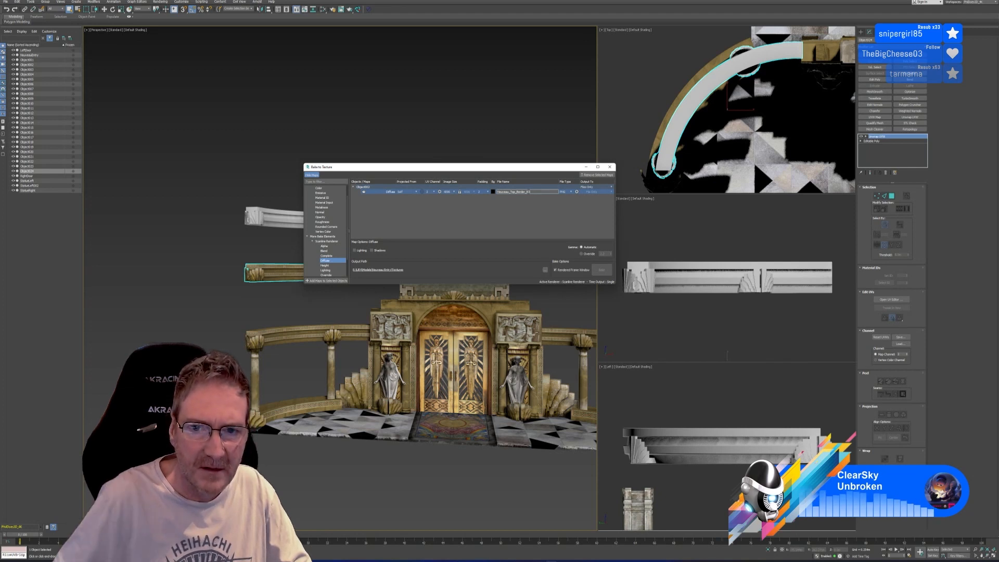
left_click(467, 224)
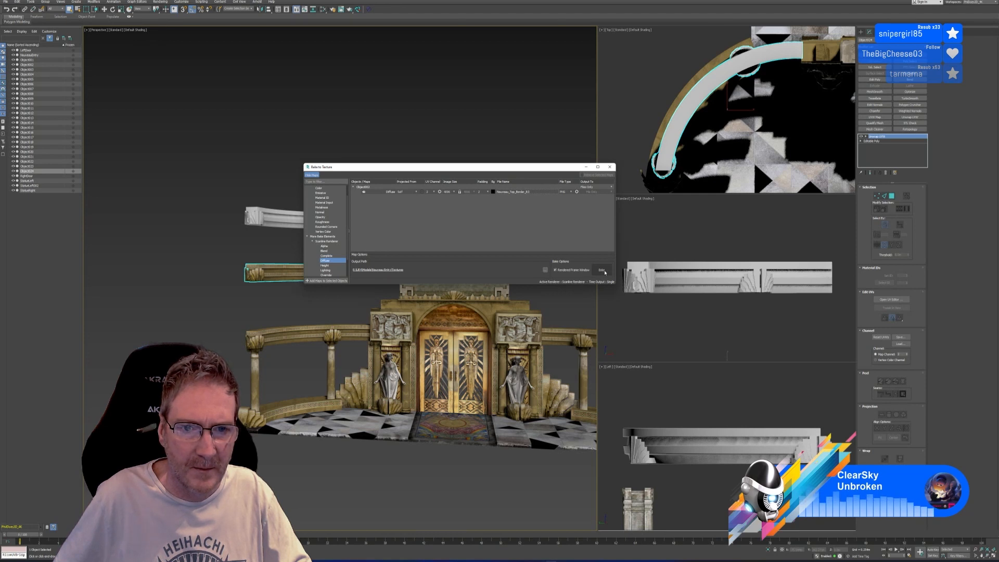
Step: Try to bake the queued diffuse map with the untextured beam selected, cancelling the prompt to save the scene
left_click(276, 214)
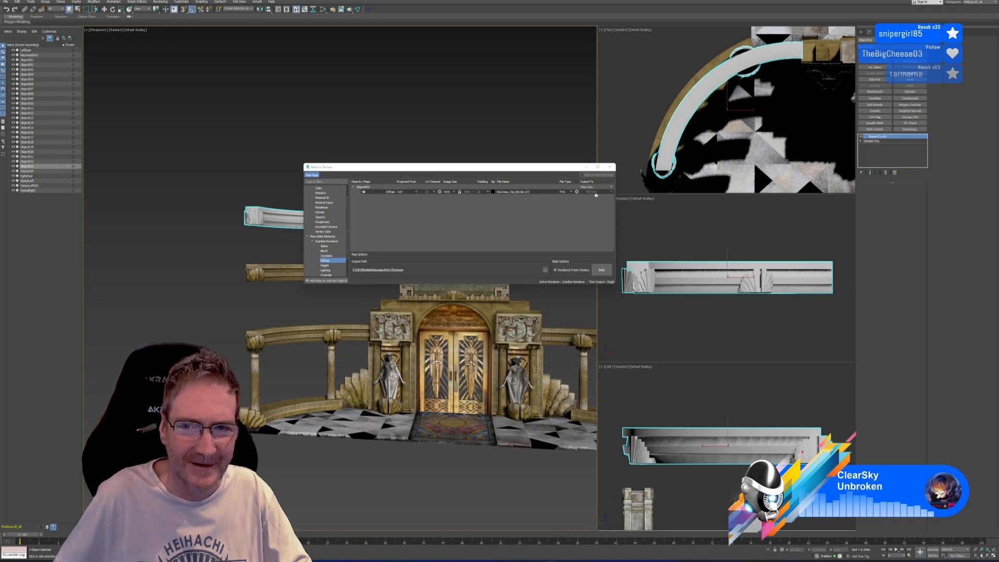
double_click(545, 192)
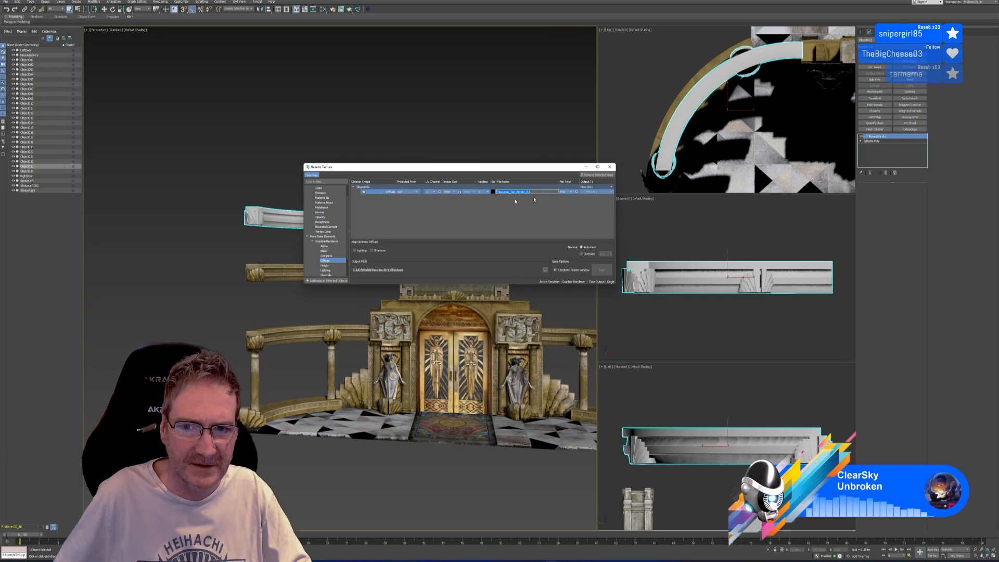
left_click(553, 231)
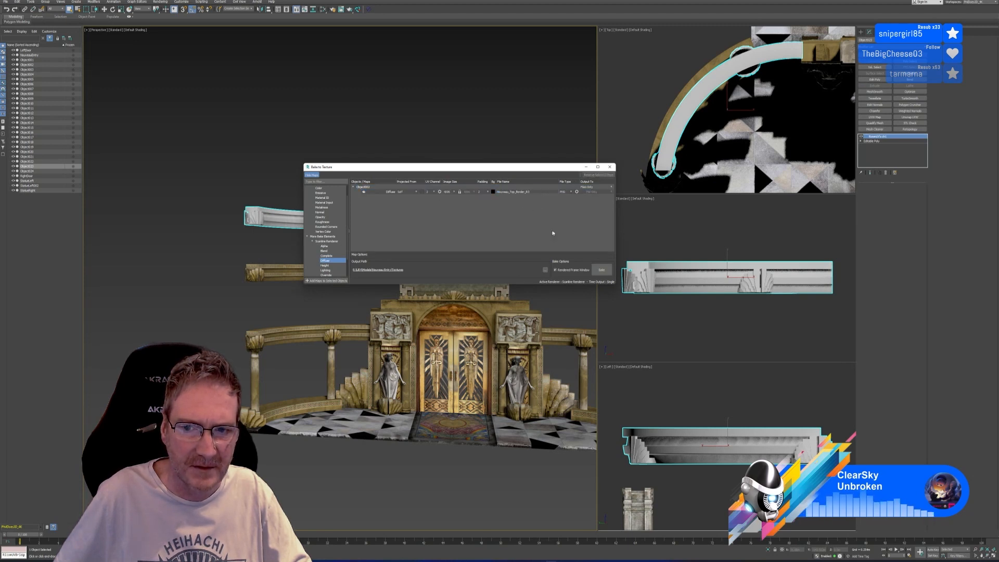
left_click(600, 271)
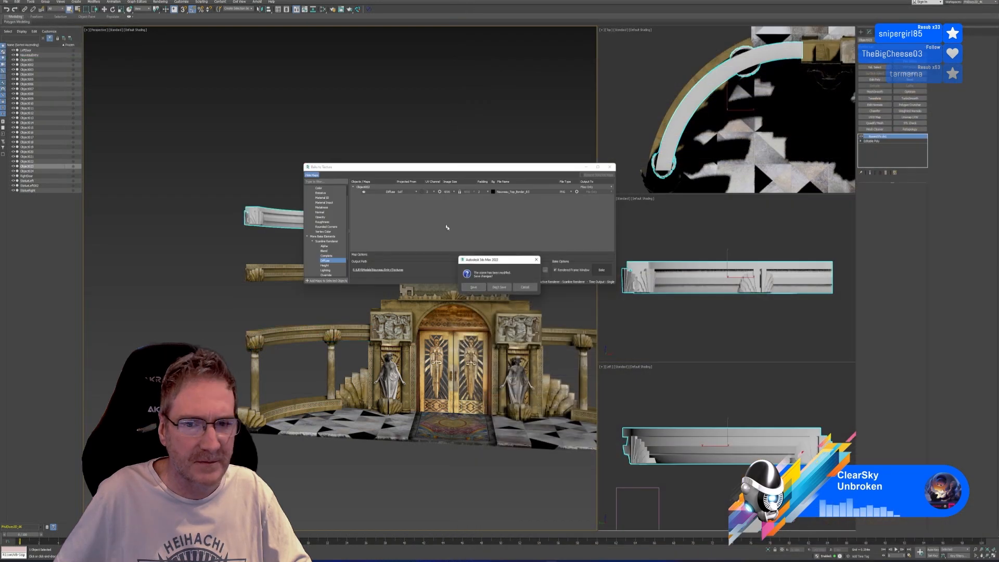
left_click(526, 288)
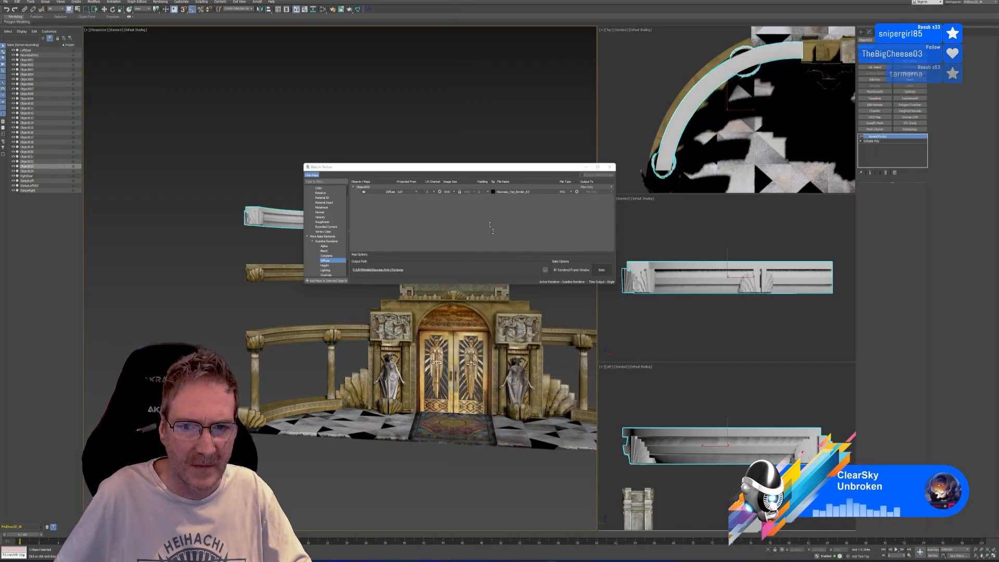
Step: Replace the queued map with a diffuse map for the untextured beam, check its UV channel choices, and close the baking window
left_click(391, 192)
left_click(597, 176)
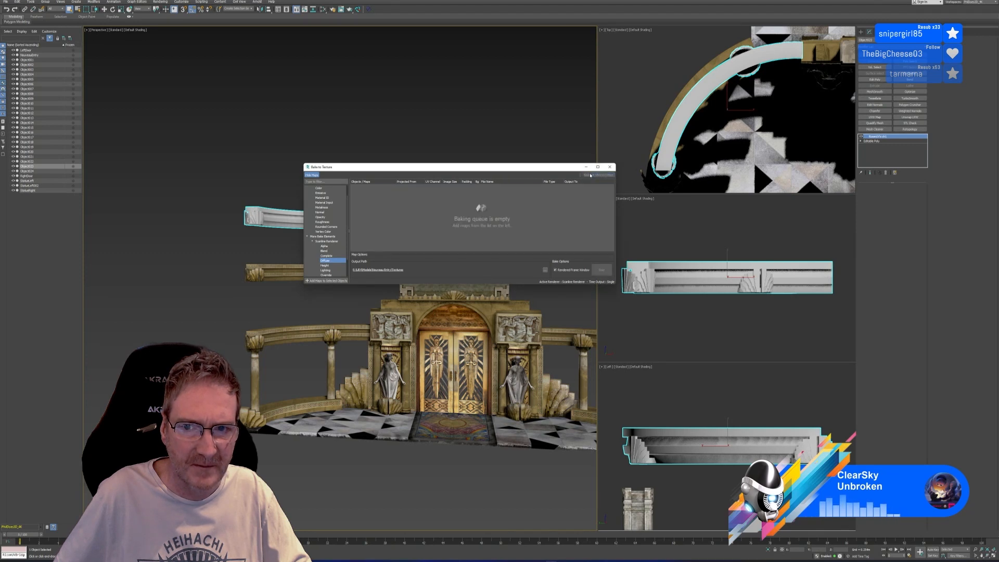
left_click(327, 280)
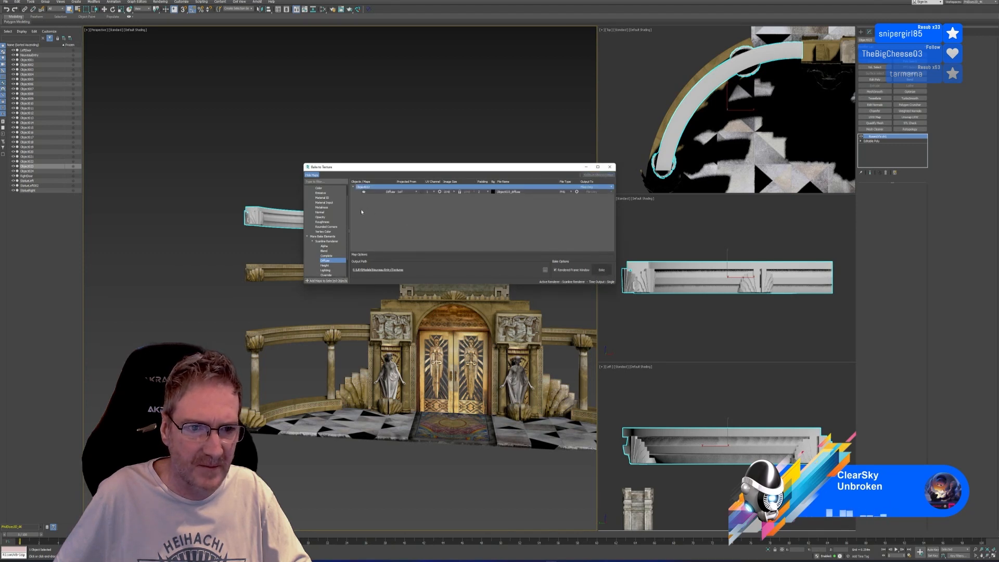
left_click(430, 197)
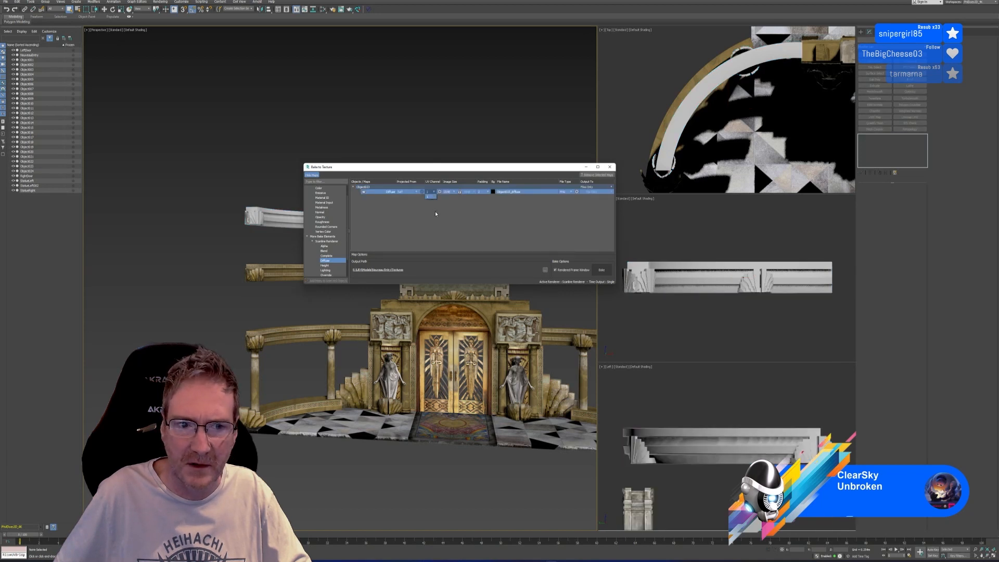
left_click(443, 217)
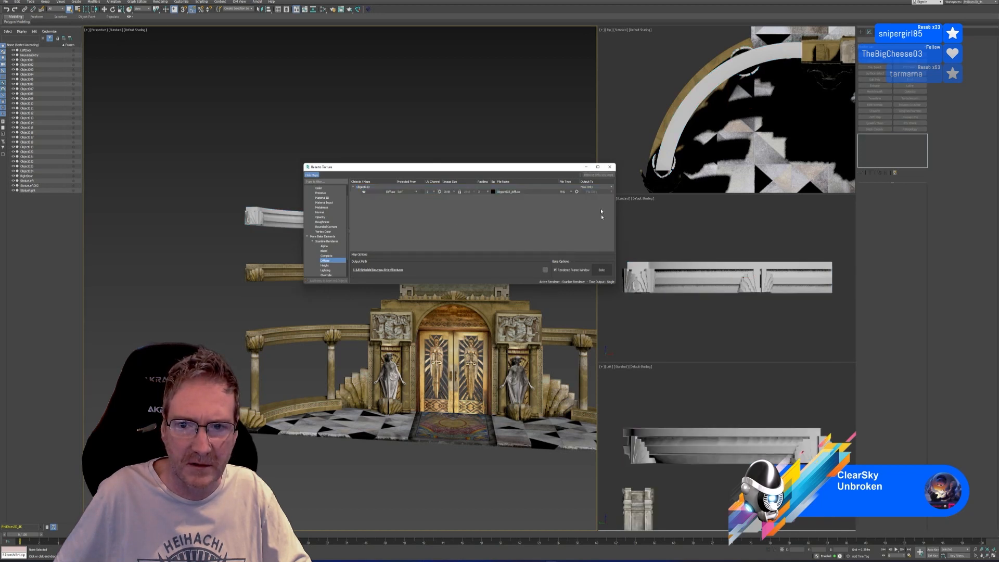
left_click(609, 167)
Step: Select the textured clone and replace the Bake to Texture queue's old entry with a diffuse map for the clone
left_click(309, 273)
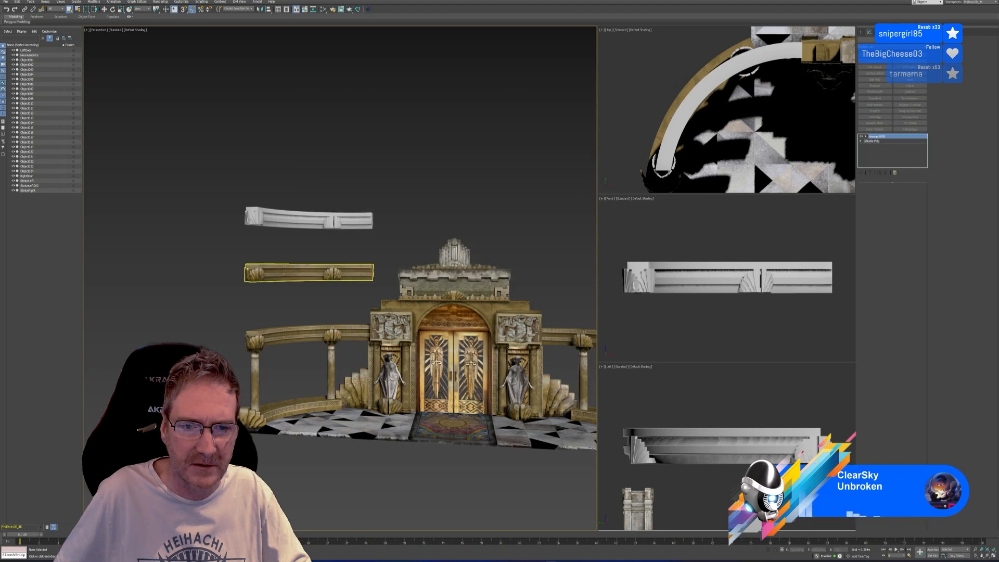
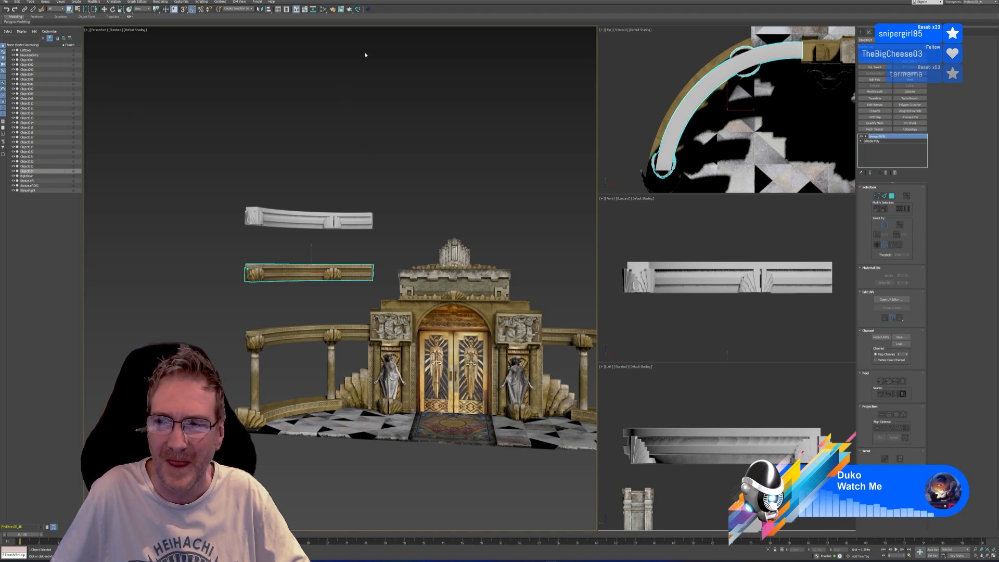
left_click(159, 2)
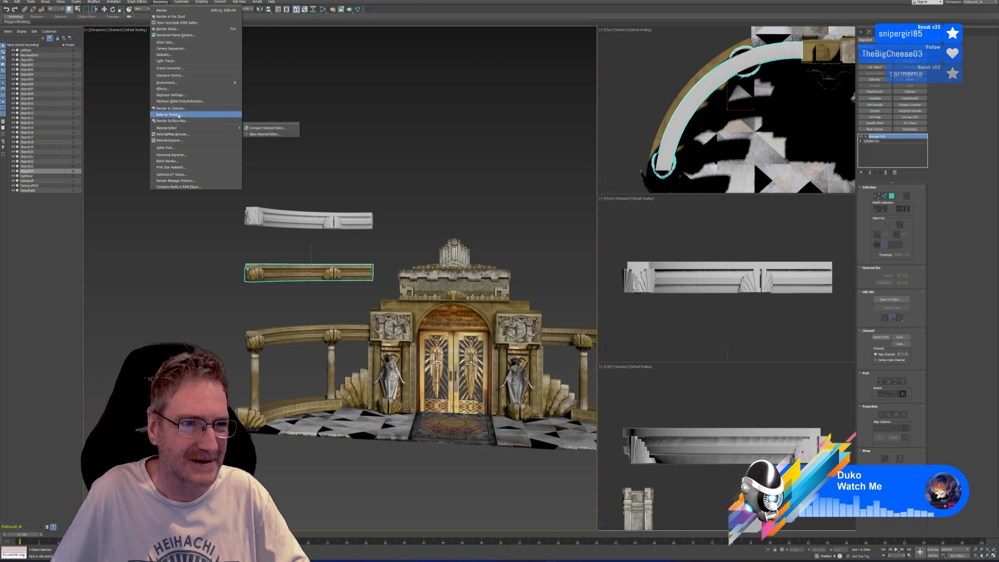
left_click(170, 114)
left_click(407, 191)
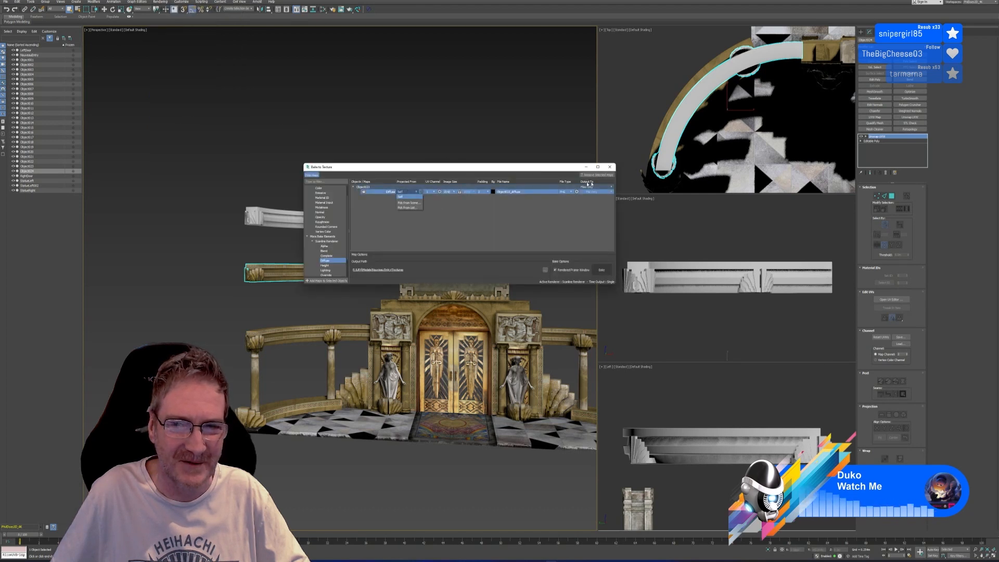
left_click(602, 176)
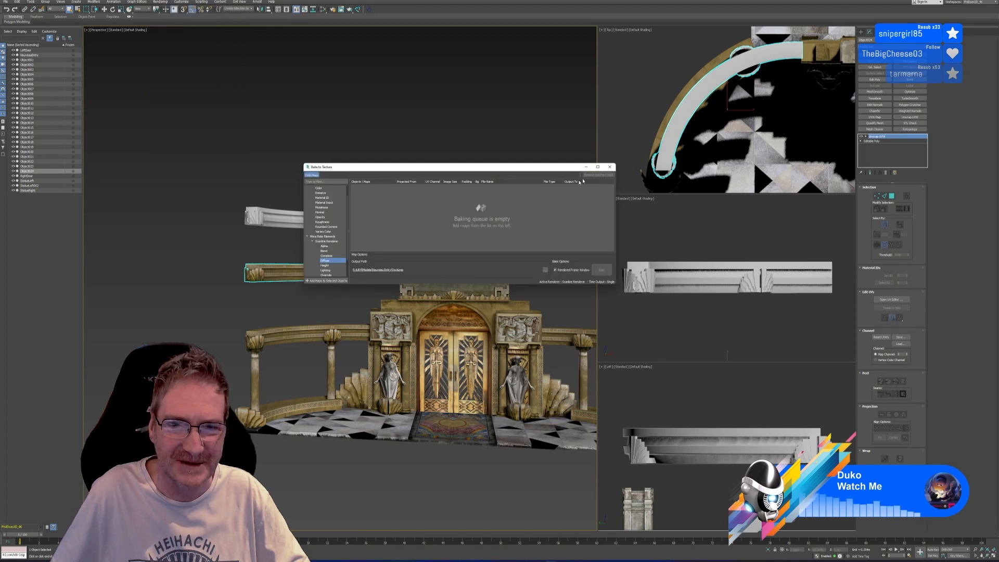
left_click(329, 281)
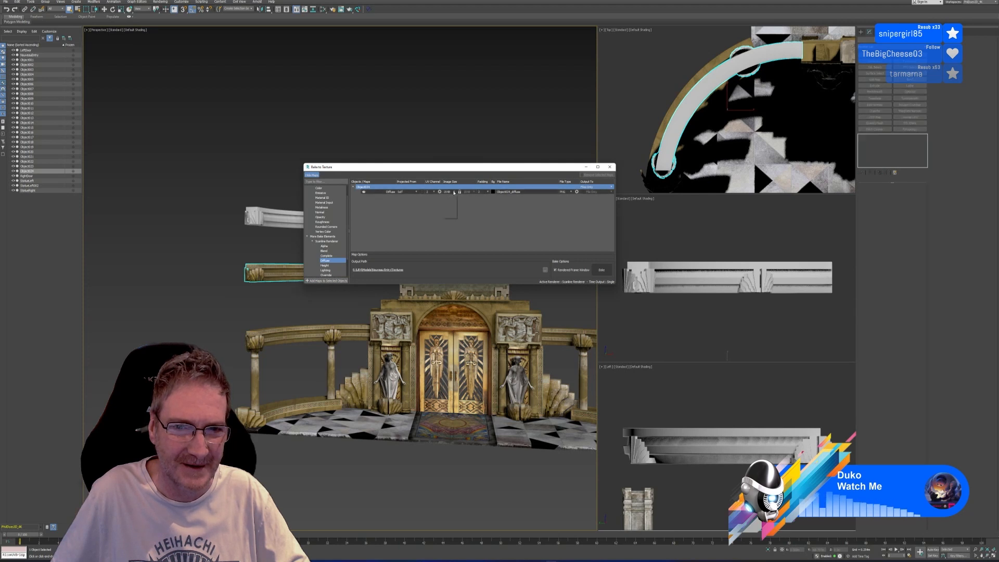
Step: Set the queued diffuse map's image size and name its output file Nouveau_Top_Border_D
left_click(451, 192)
left_click(448, 212)
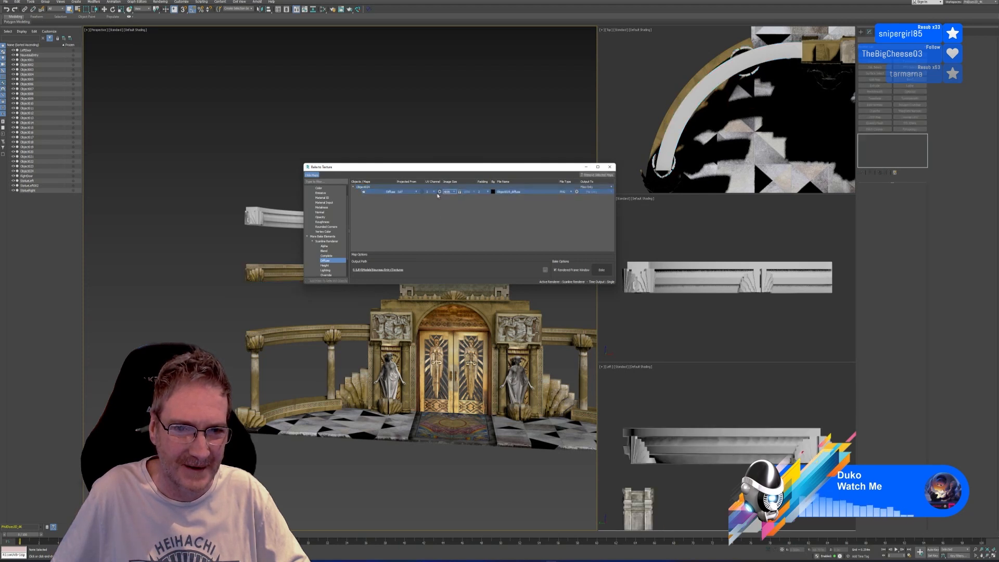
double_click(511, 192)
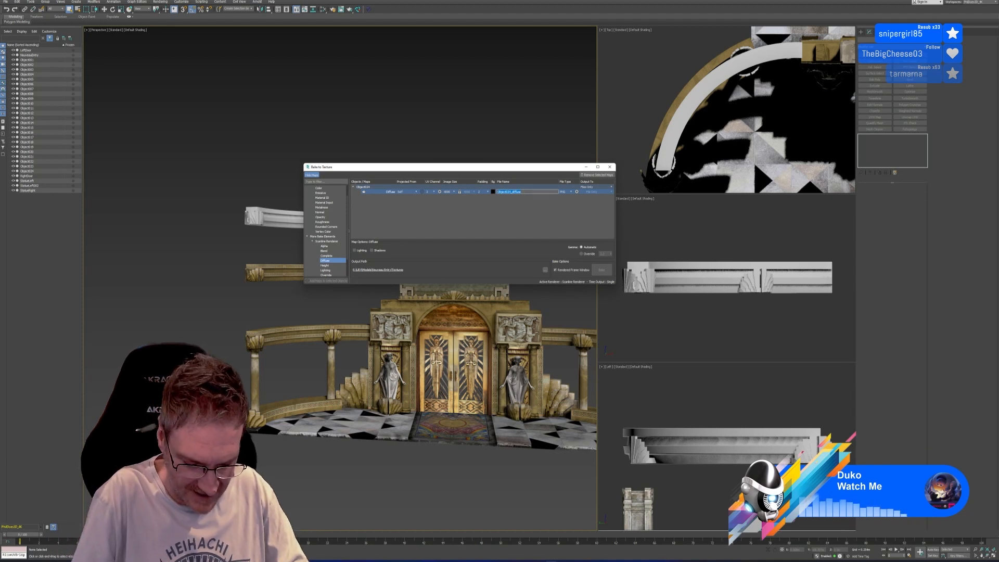
type("Nouvea")
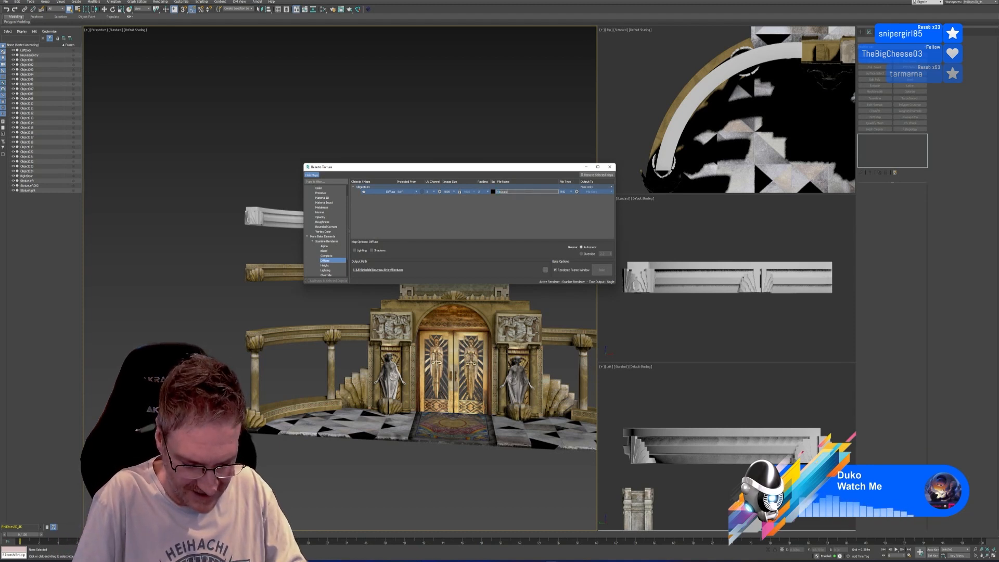
type("u")
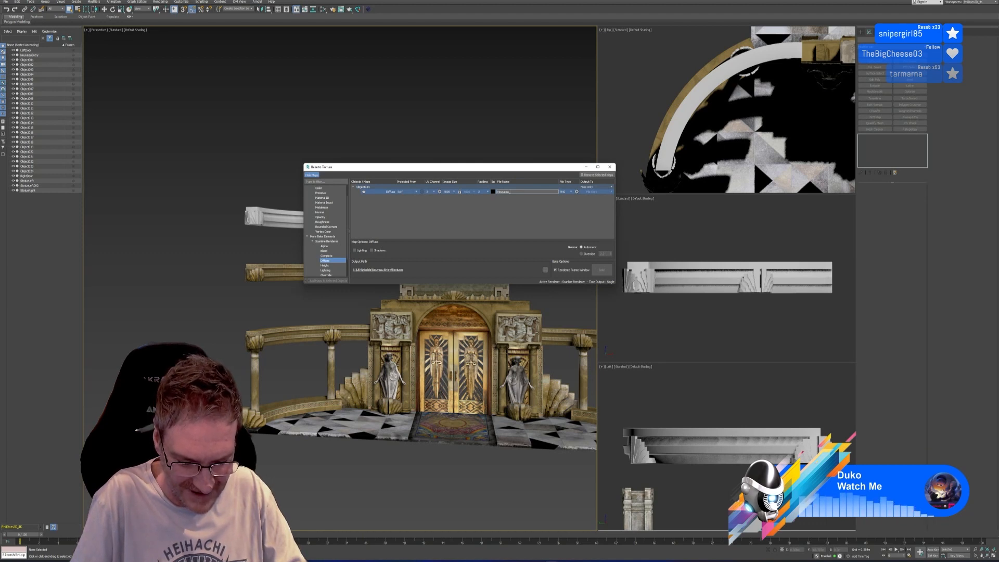
type("_Top")
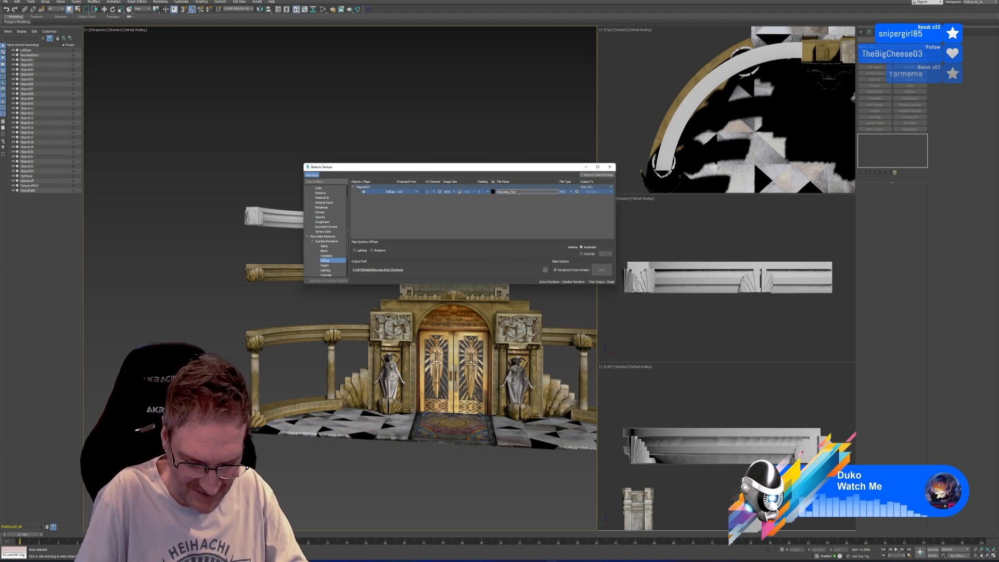
type("_Bo")
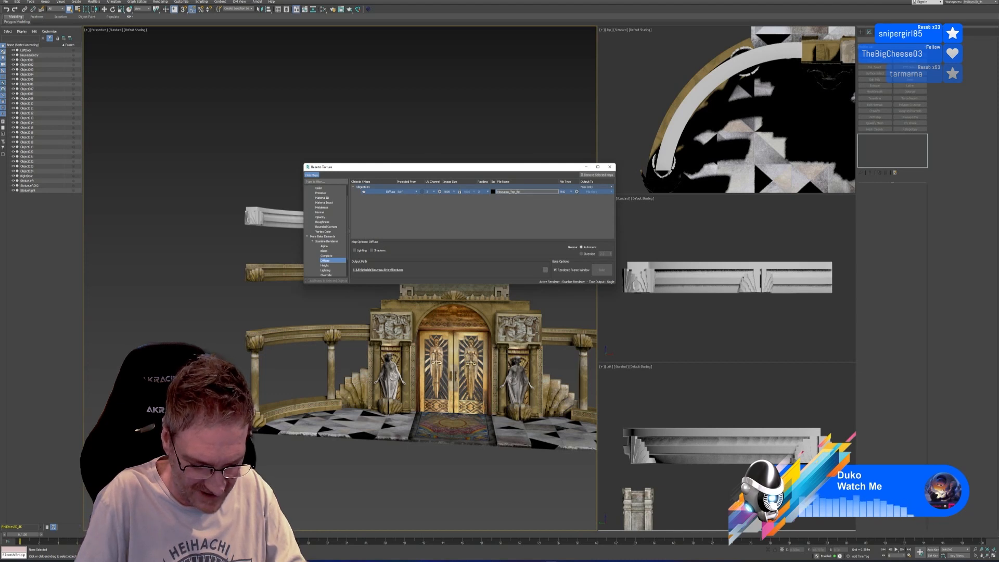
type("rder_d")
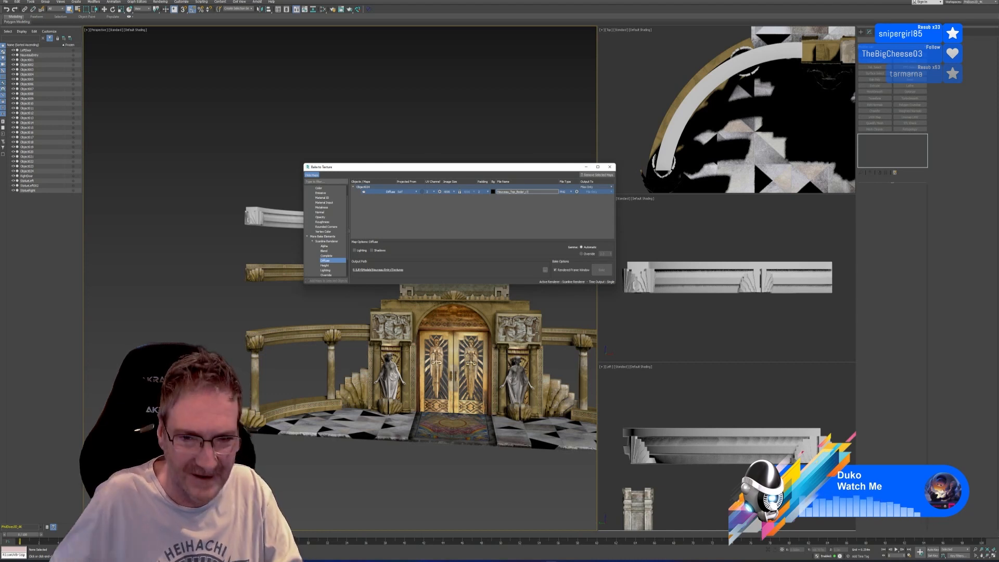
left_click(538, 223)
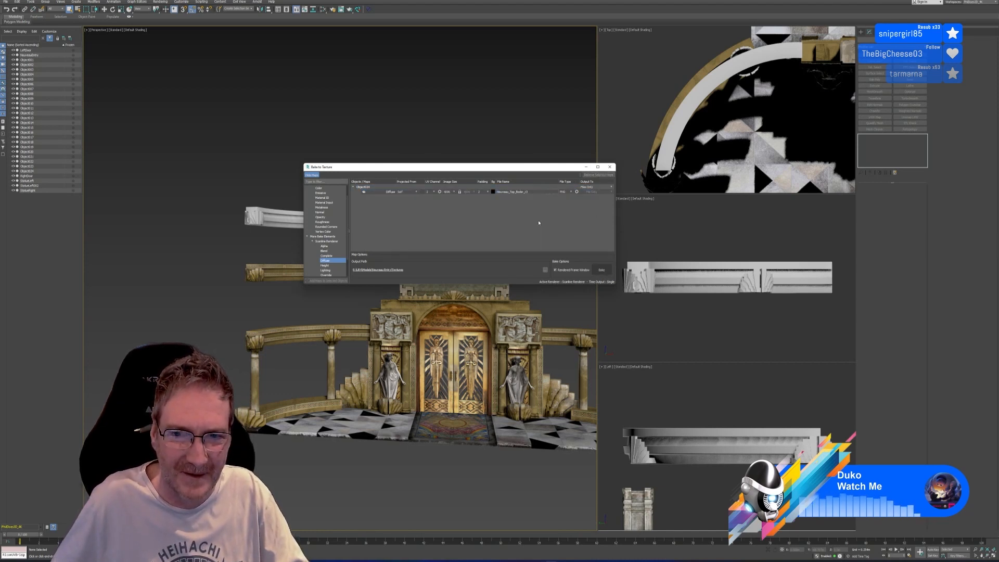
double_click(526, 191)
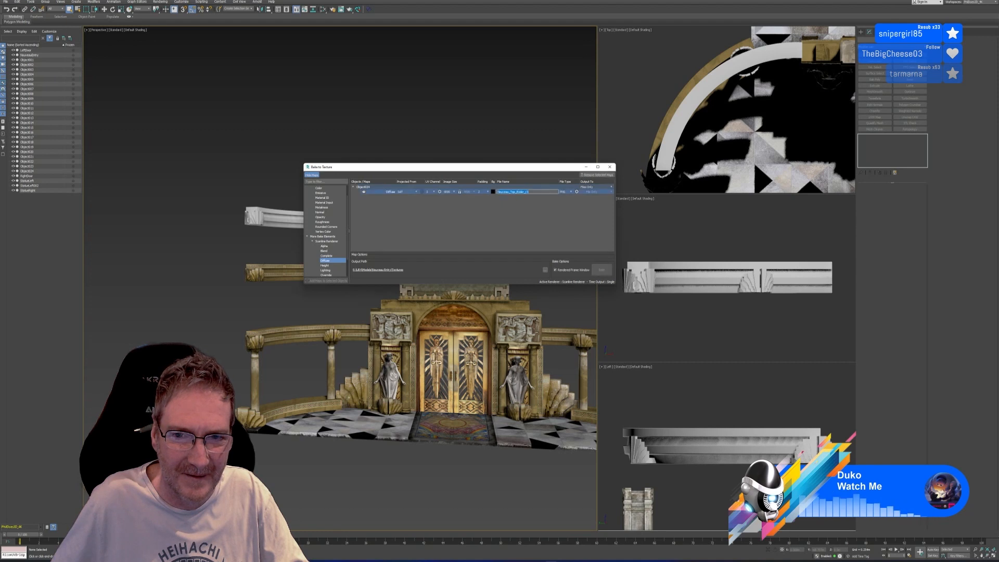
left_click(535, 211)
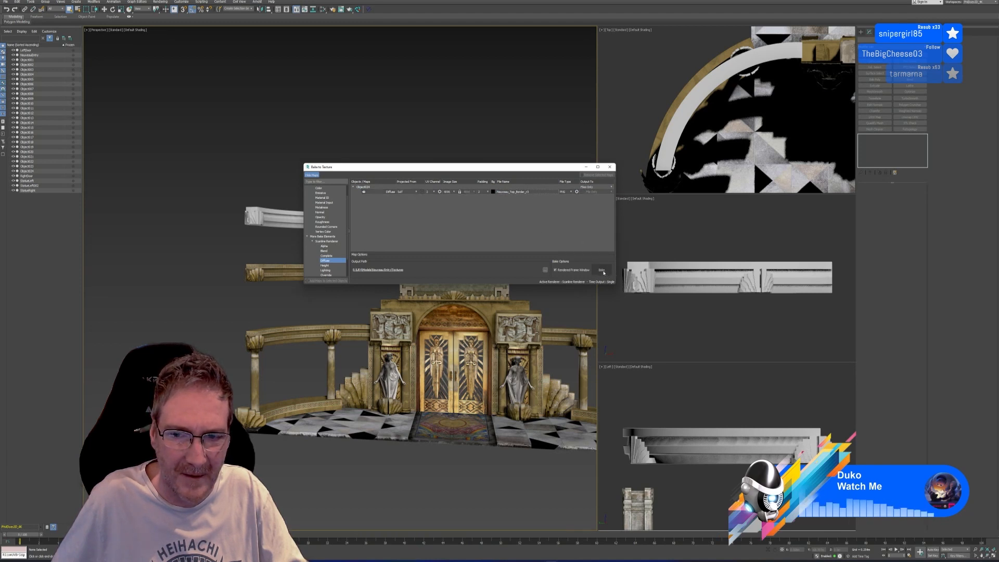
Step: Bake the queued diffuse map, overwriting the existing texture file, and close the Bake to Texture window
left_click(602, 271)
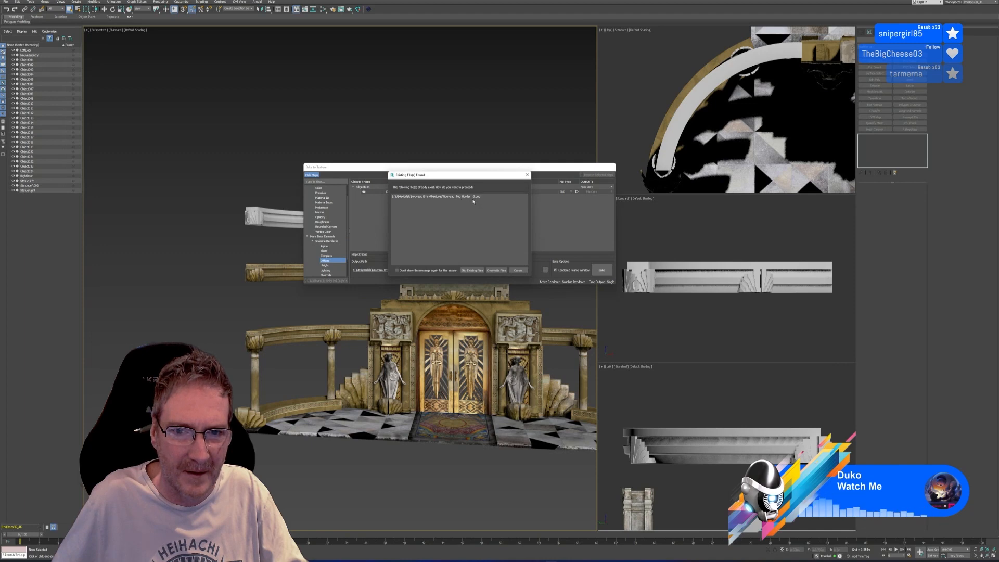
left_click(497, 270)
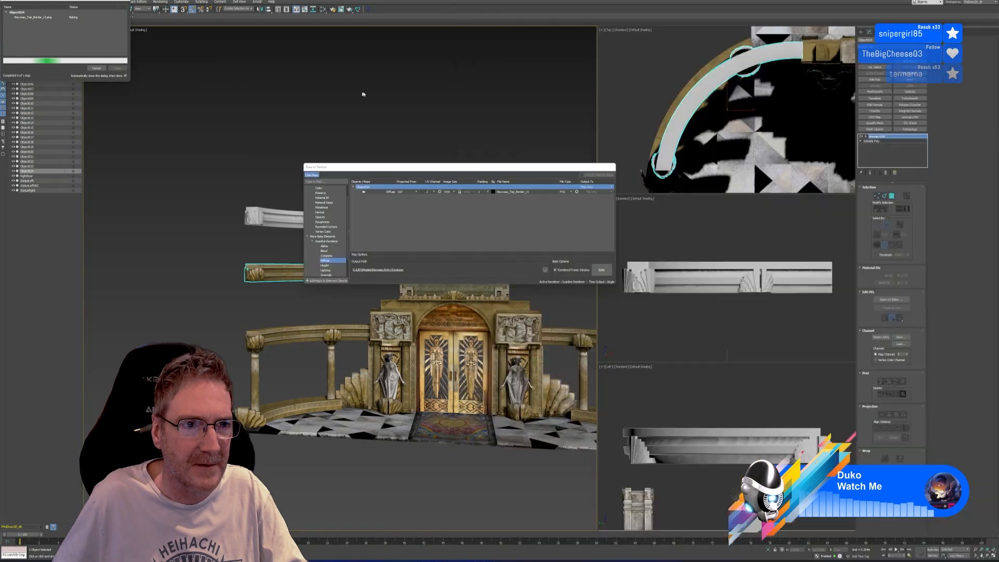
left_click(613, 167)
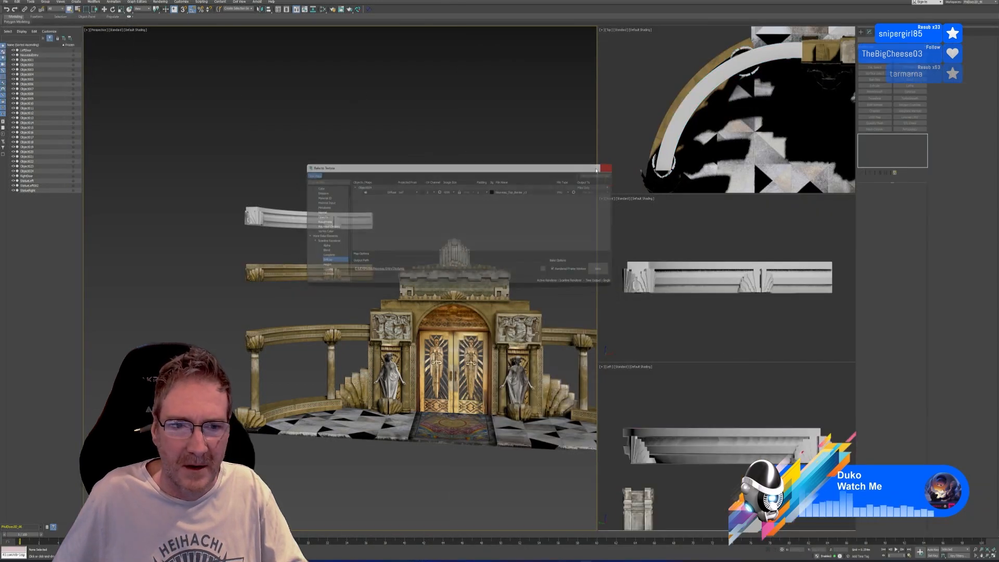
Step: Select the textured clone and load the baked border texture into the Map #28 Bitmap node of the Slate Material Editor
middle_click_drag(313, 255, 306, 248)
left_click(312, 265)
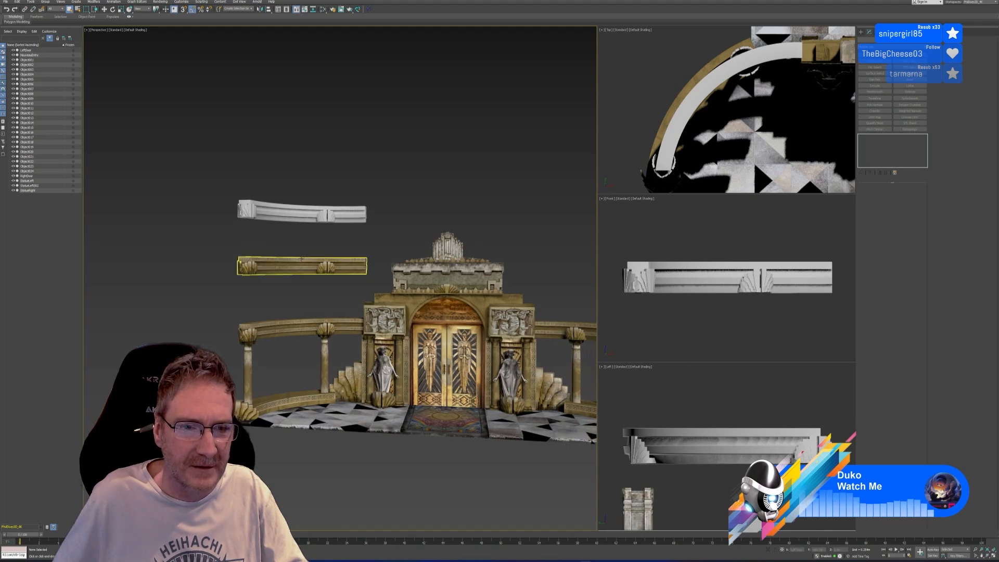
left_click(323, 8)
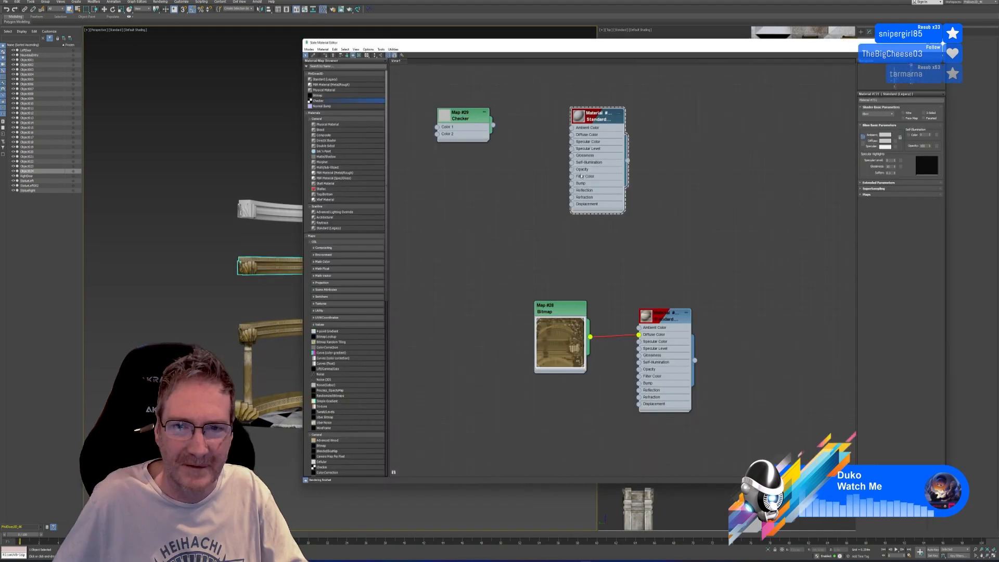
middle_click_drag(539, 176, 530, 123)
double_click(552, 284)
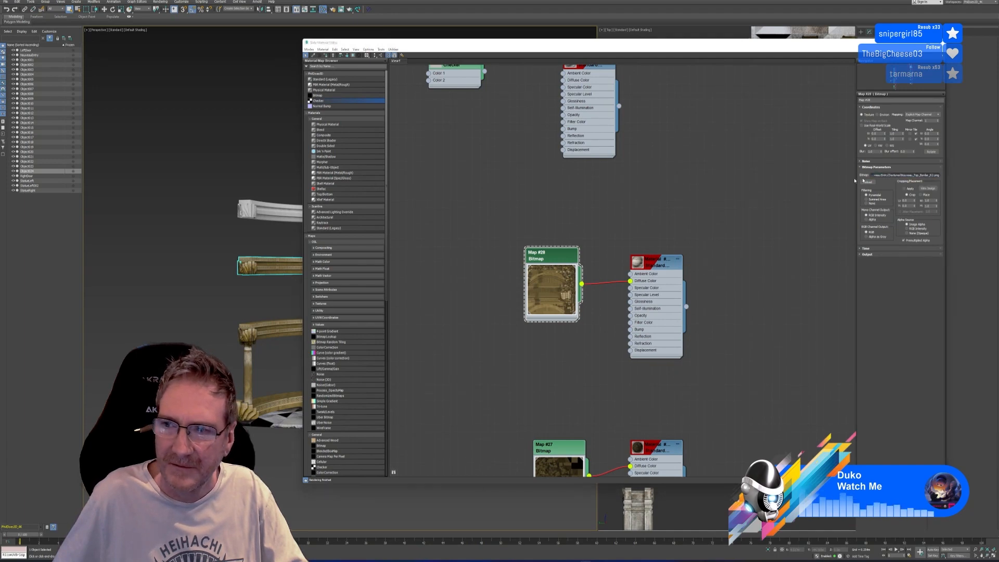
left_click(905, 175)
double_click(594, 103)
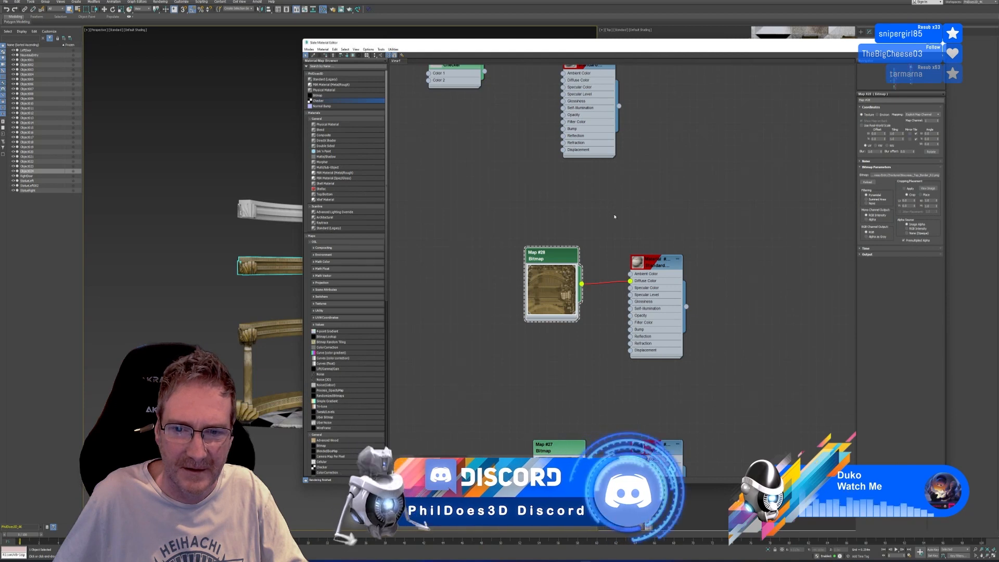
Step: Assign the material that uses the baked bitmap to the selected clone and close the Slate Material Editor
middle_click_drag(223, 182, 194, 164)
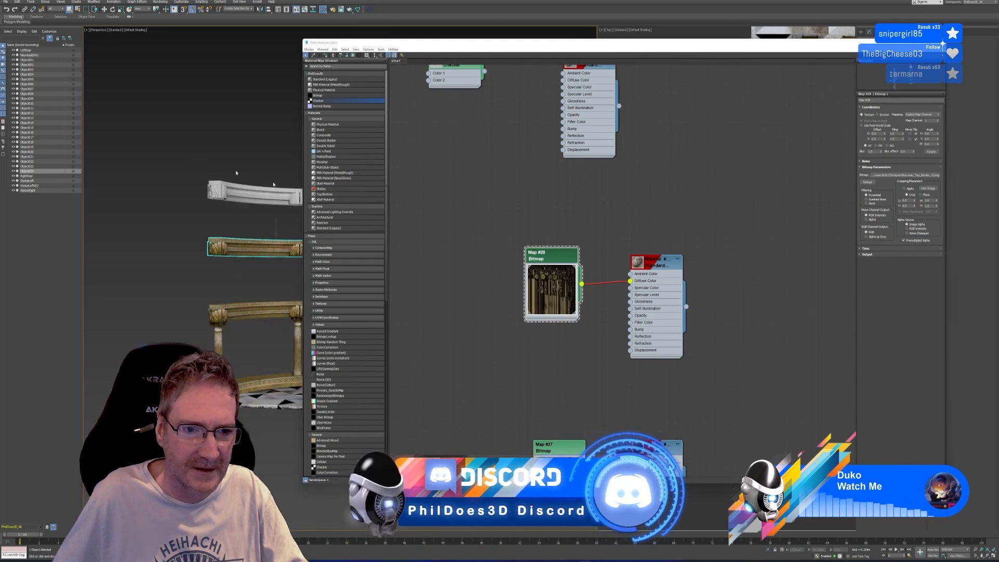
left_click(659, 266)
right_click(658, 266)
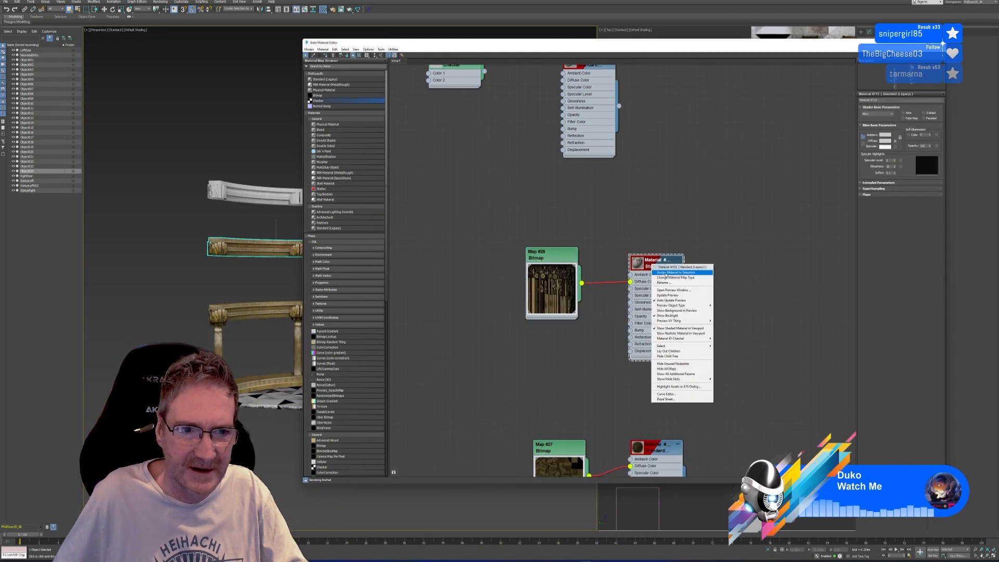
left_click(672, 274)
left_click(941, 42)
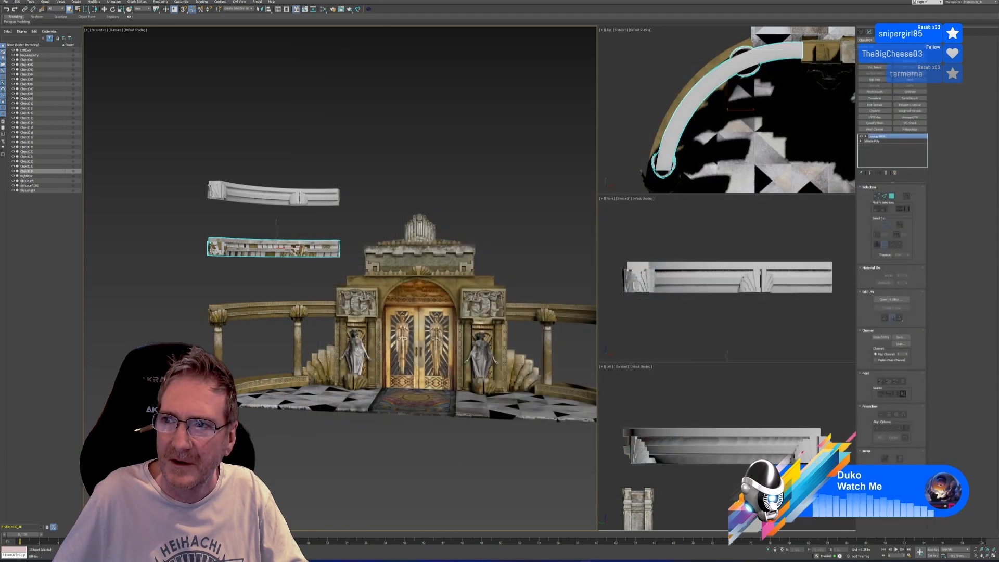
Step: Copy the clone's map channel 2 UVs and paste them onto map channel 1 with Channel Info, closing its window when done
left_click(892, 146)
left_click(900, 170)
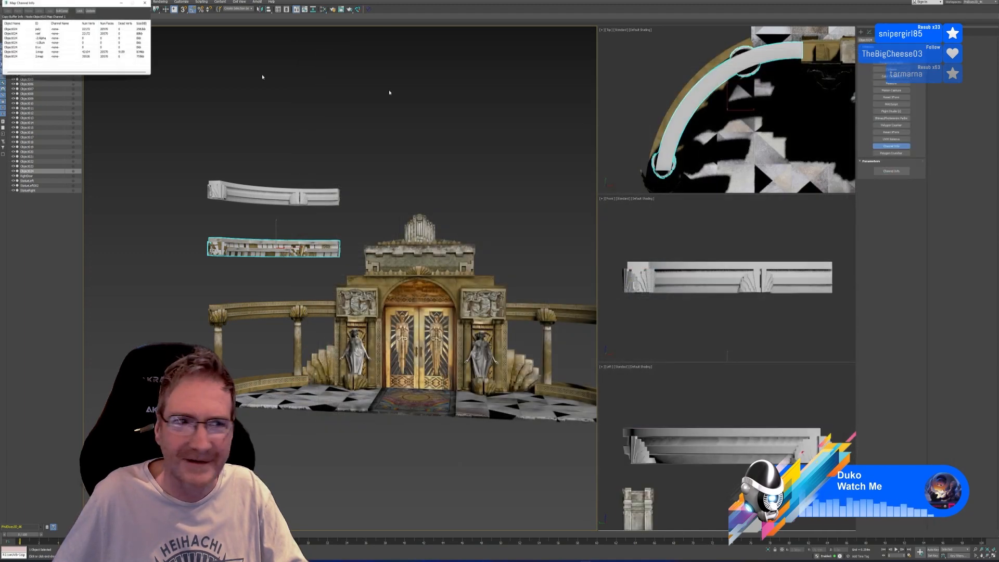
left_click(44, 58)
right_click(44, 58)
left_click(53, 60)
left_click(44, 52)
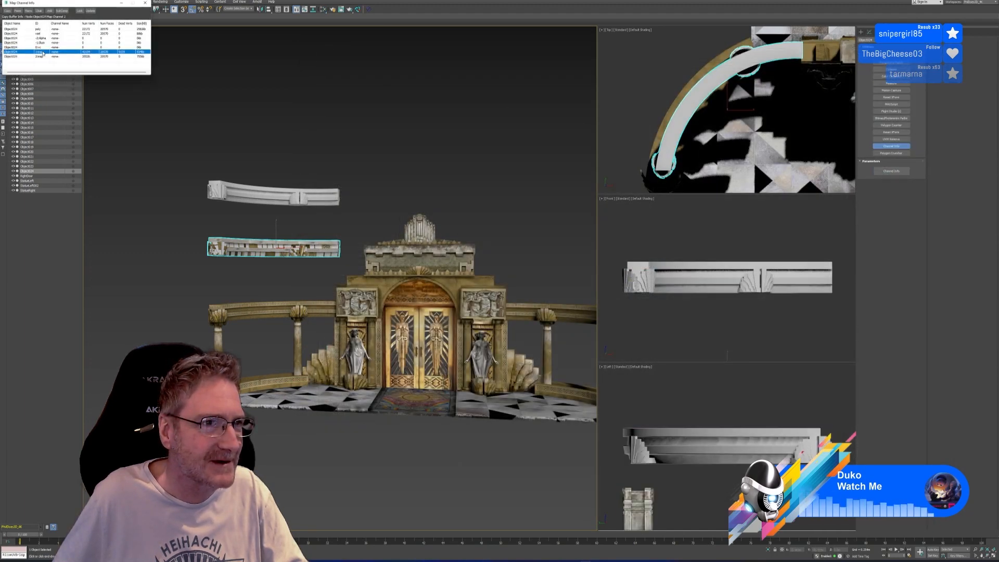
right_click(44, 52)
left_click(54, 61)
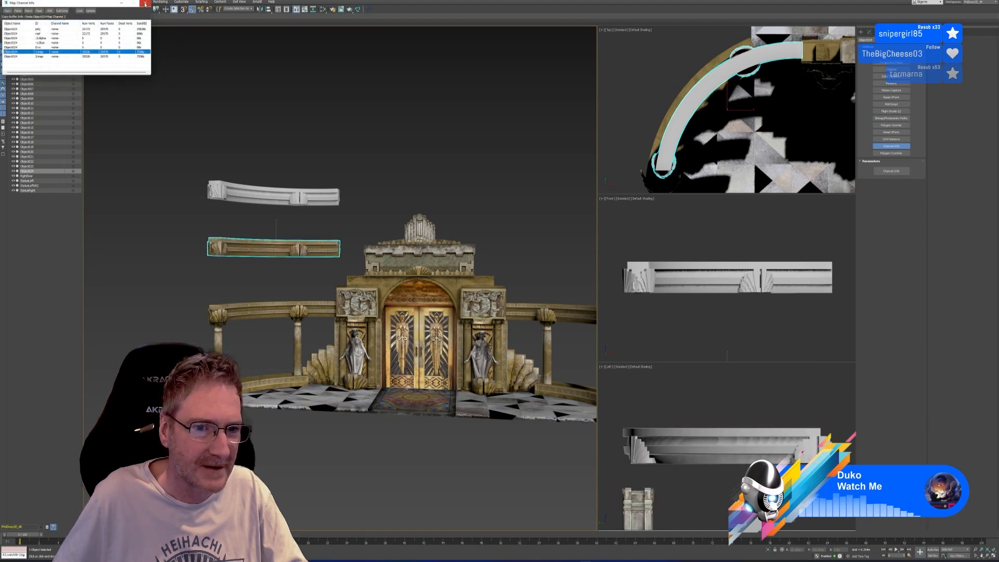
left_click(145, 2)
Step: Examine the baked texture on the clone up close, including the fan ornaments, and compare it with the untextured beam
scroll(270, 260, "up", 5)
scroll(273, 265, "up", 2)
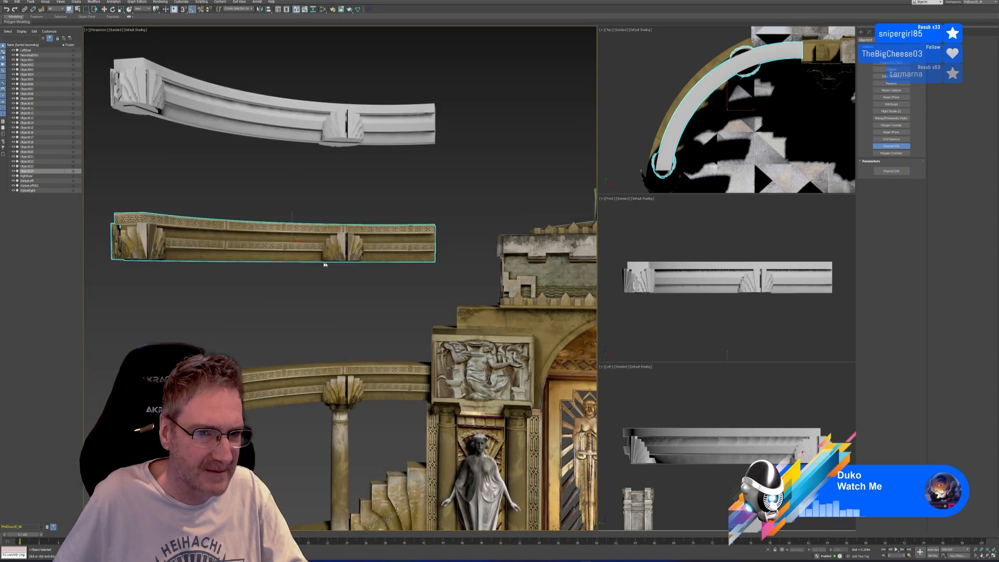
scroll(348, 252, "up", 4)
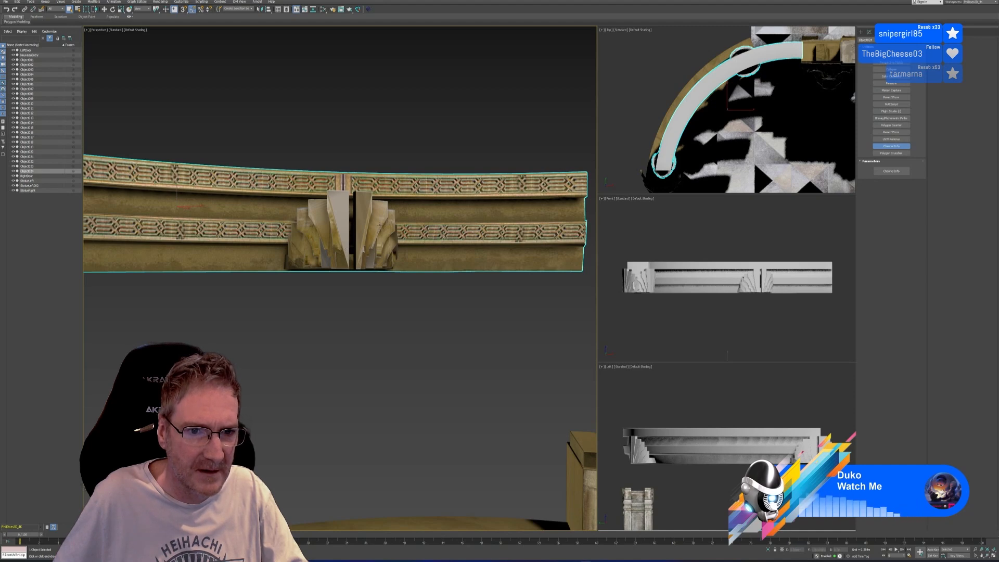
scroll(334, 232, "up", 3)
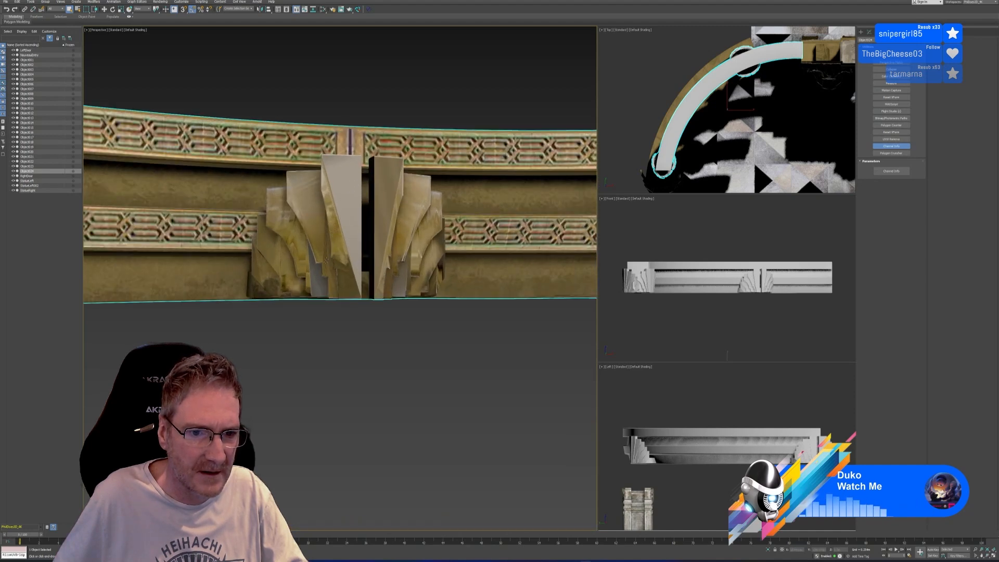
middle_click_drag(357, 251, 379, 246)
scroll(379, 246, "down", 6)
middle_click_drag(313, 271, 376, 279)
middle_click_drag(369, 286, 367, 288)
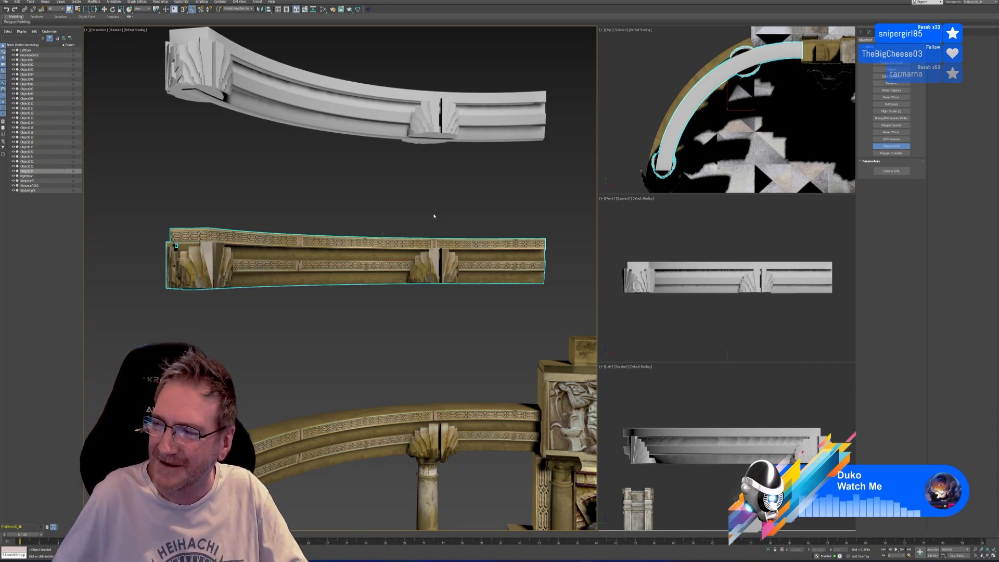
middle_click_drag(425, 220, 416, 202)
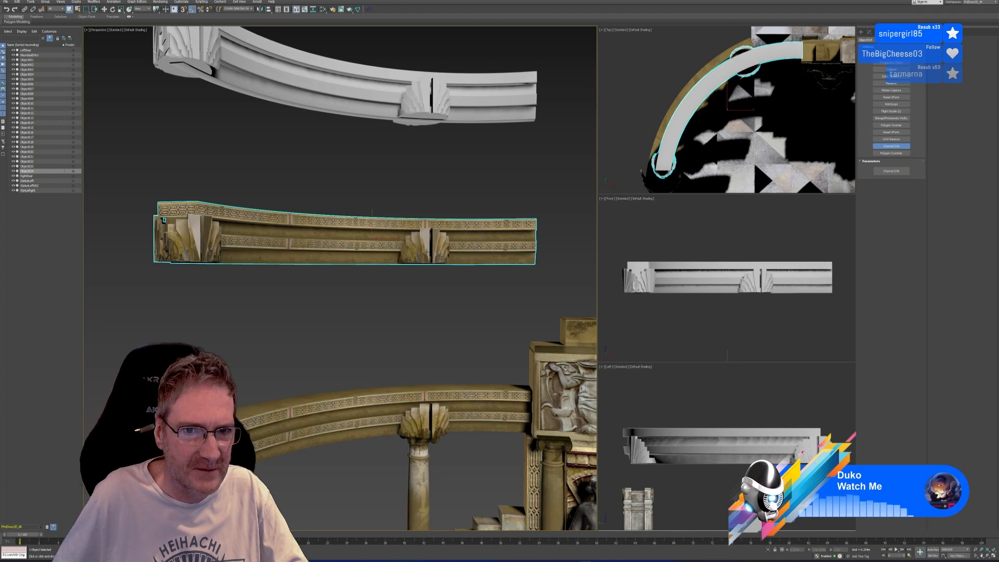
middle_click_drag(378, 195, 381, 222)
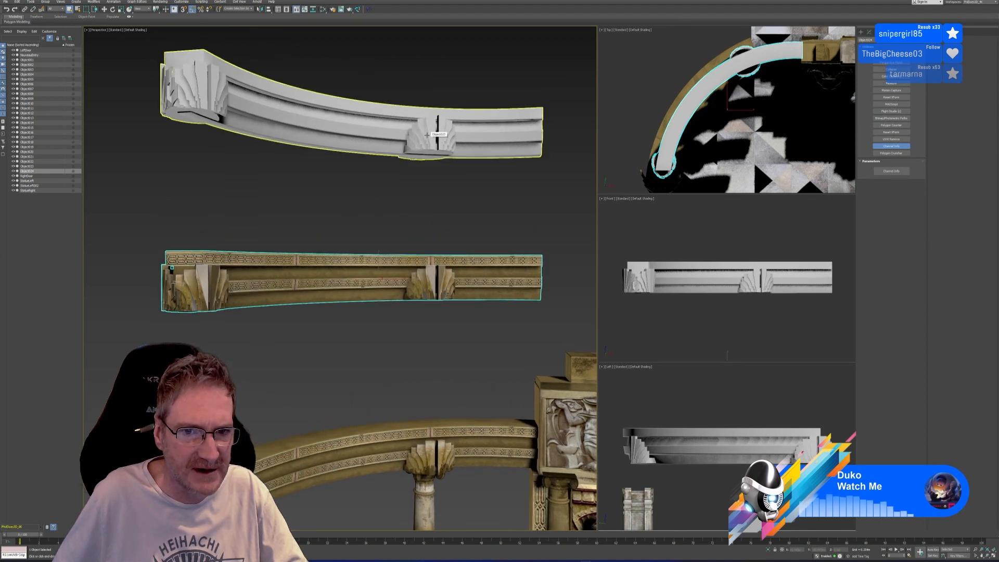
scroll(391, 257, "up", 10)
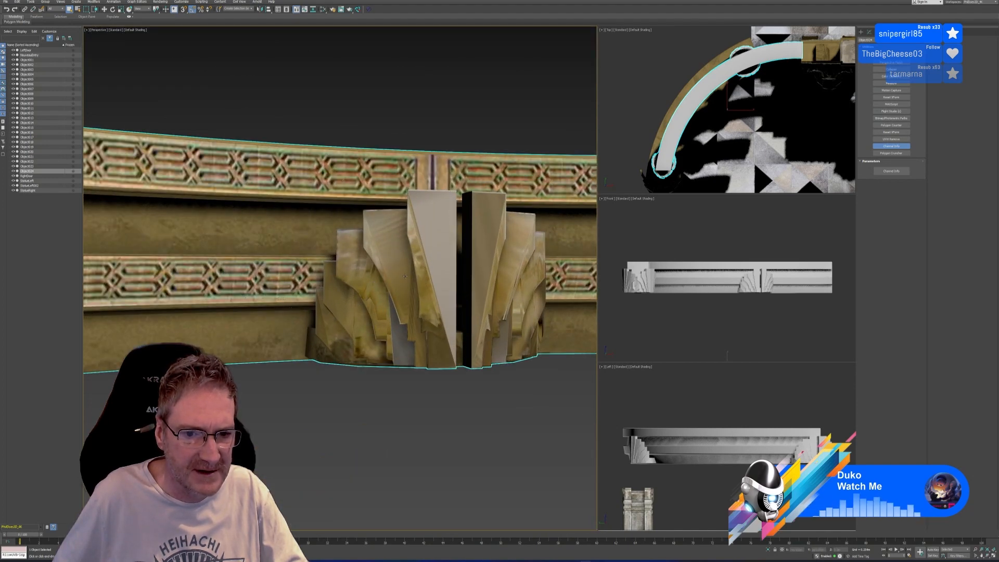
scroll(405, 276, "down", 8)
middle_click_drag(364, 241, 399, 249)
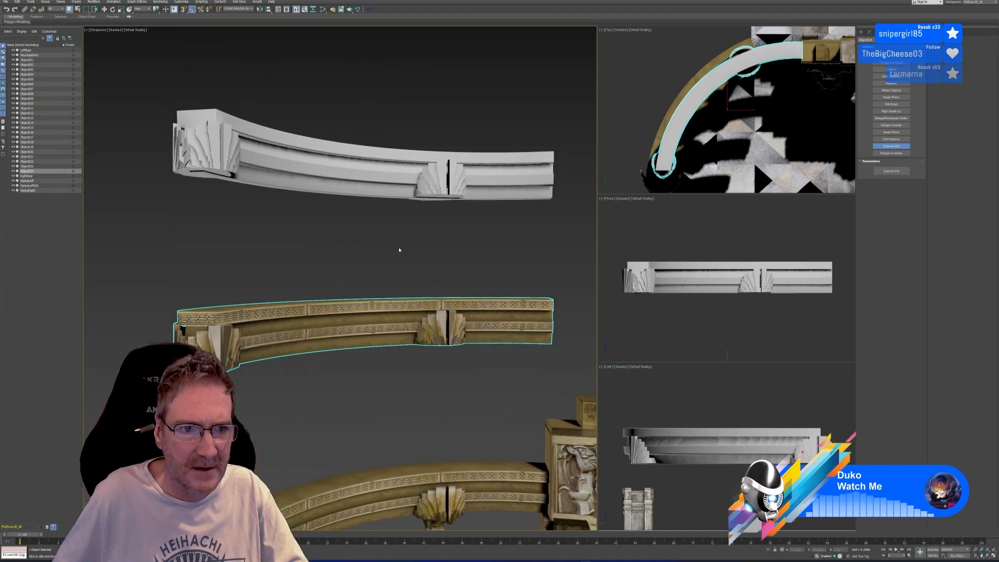
Step: Select the untextured beam, send it to RizomUV through the bridge, and display it with the checker texture
left_click(458, 172)
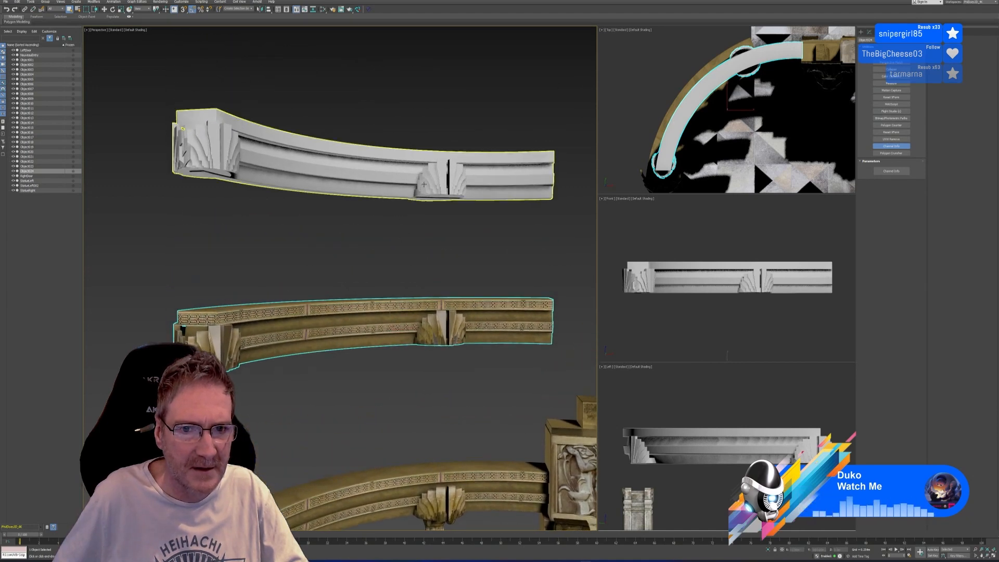
left_click(357, 9)
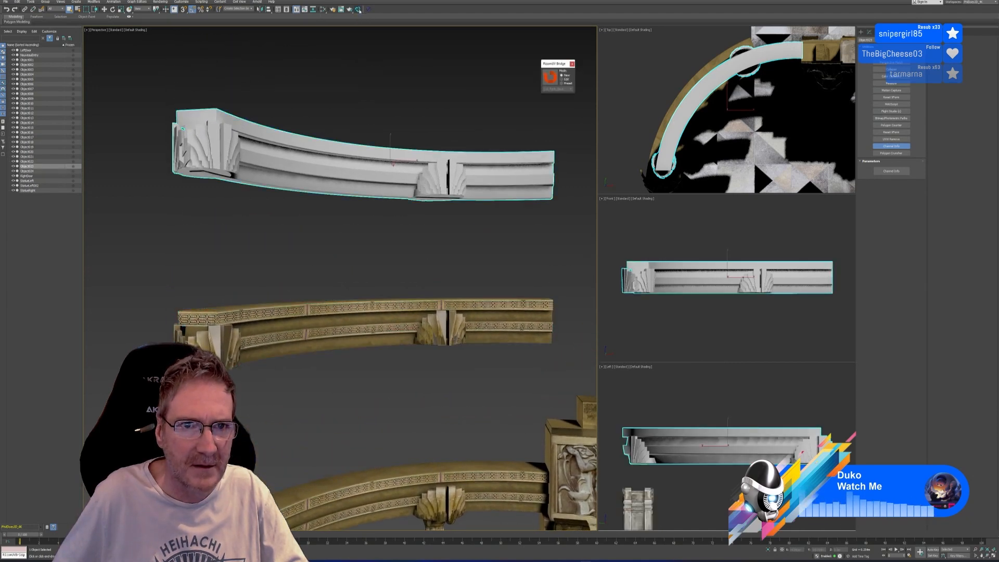
left_click(569, 89)
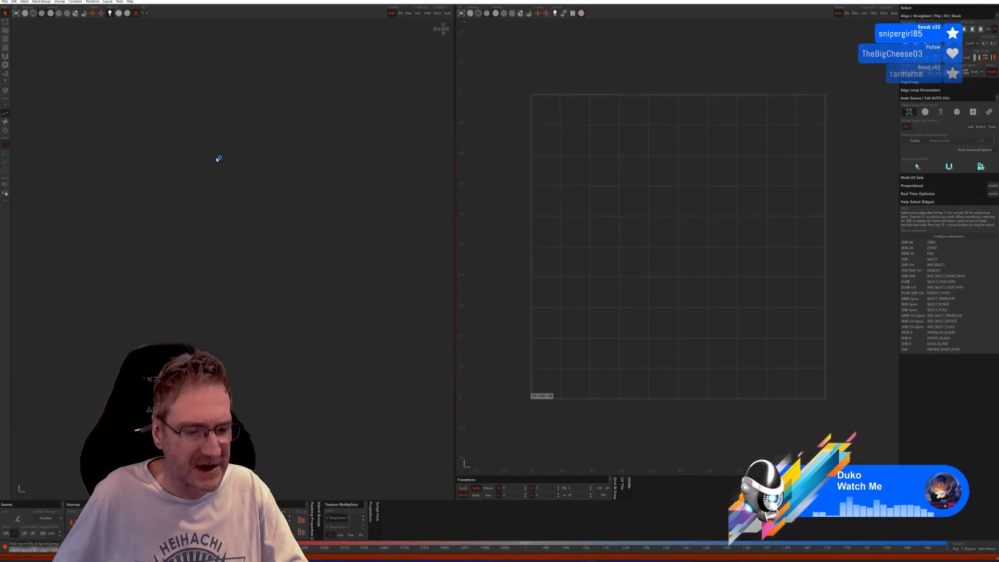
left_click(60, 14)
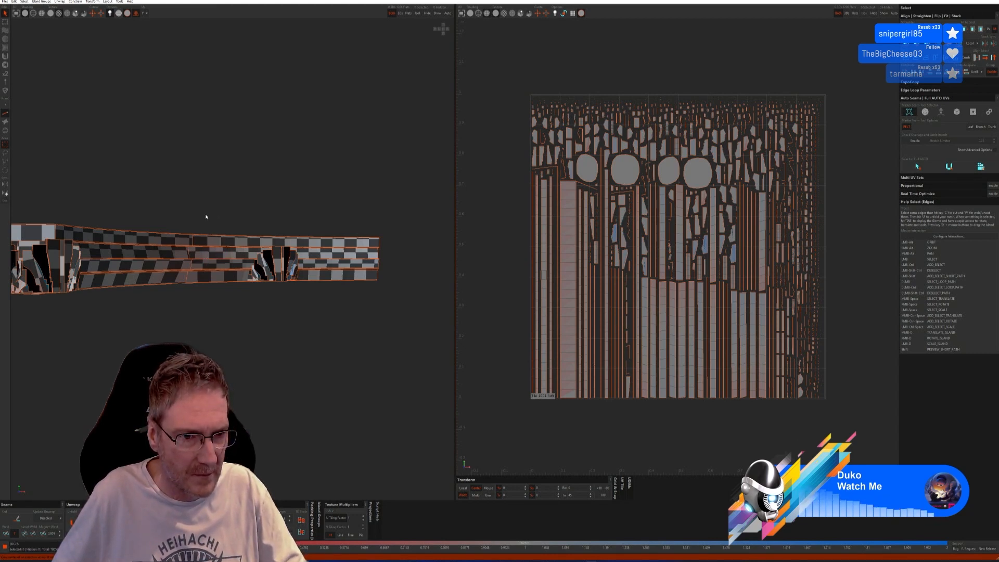
Step: Select the UV islands of the fan ornament at the beam's end in island mode and isolate them
middle_click_drag(205, 216, 243, 216, "alt")
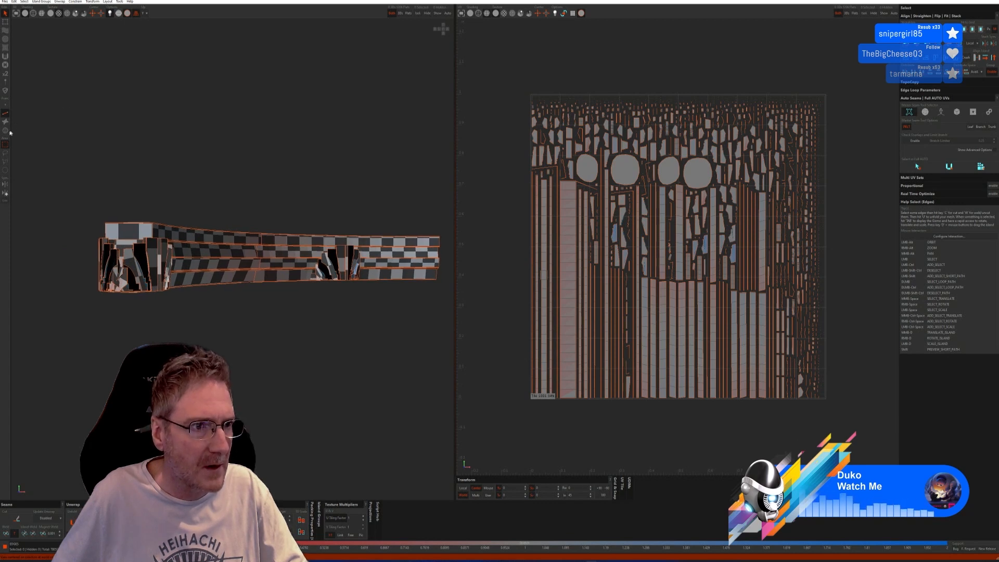
key("F4")
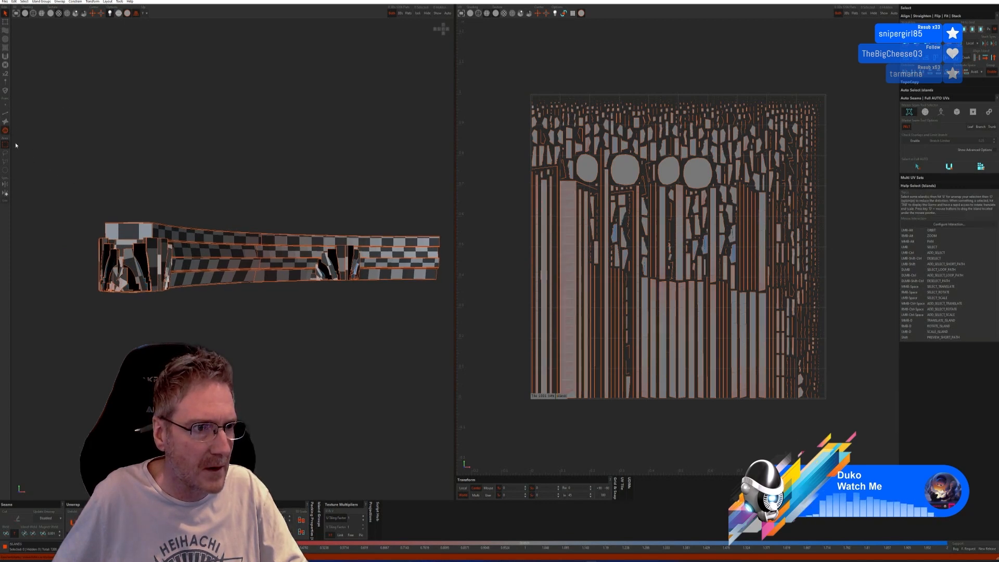
left_click(142, 261)
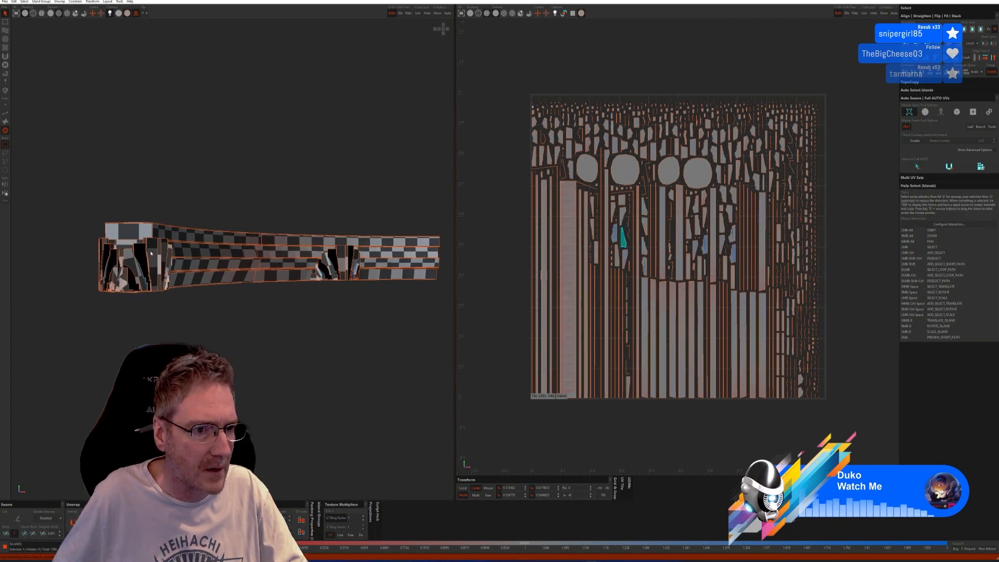
left_click(151, 253)
left_click(146, 258, "ctrl")
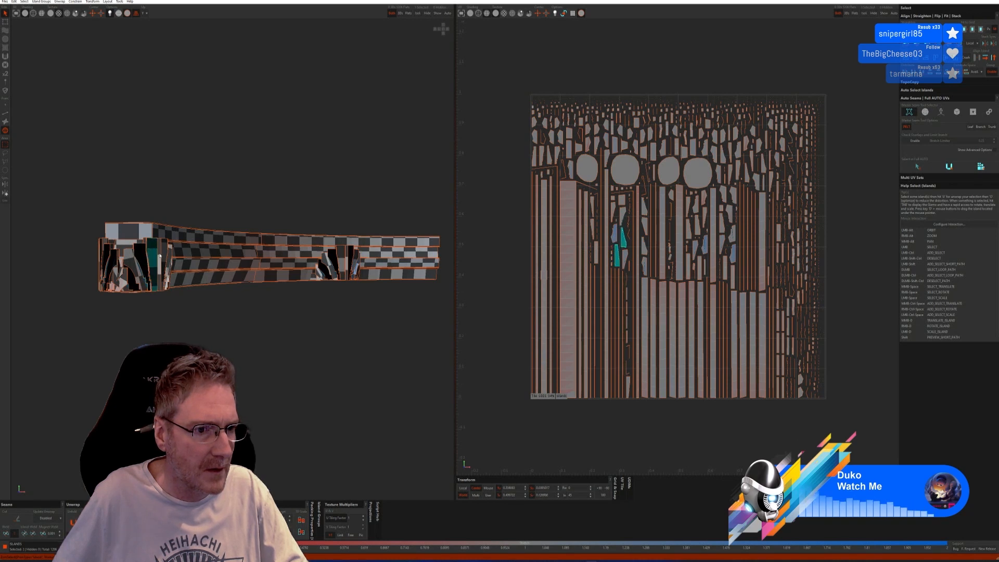
left_click(135, 262, "ctrl")
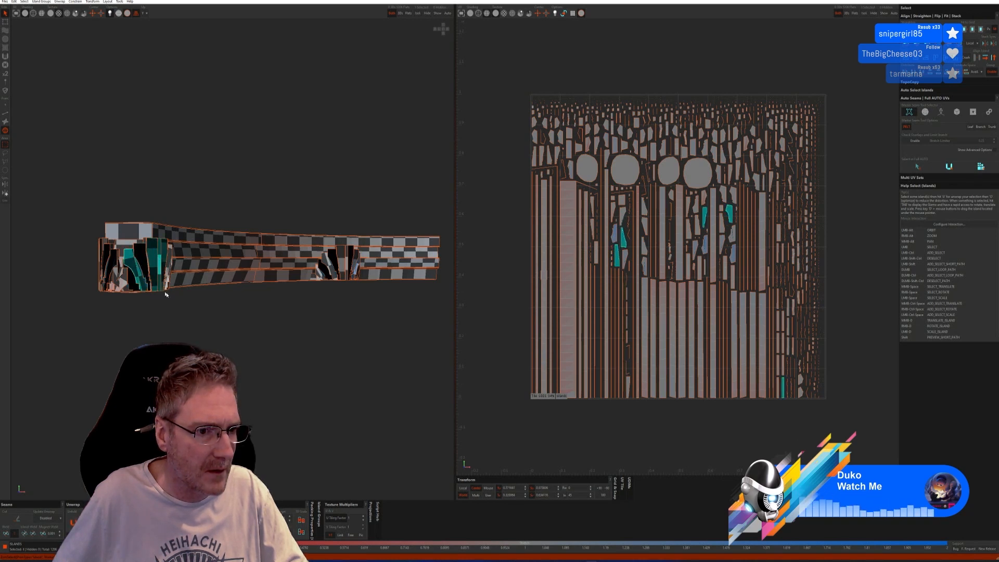
left_click_drag(177, 299, 163, 297, "alt")
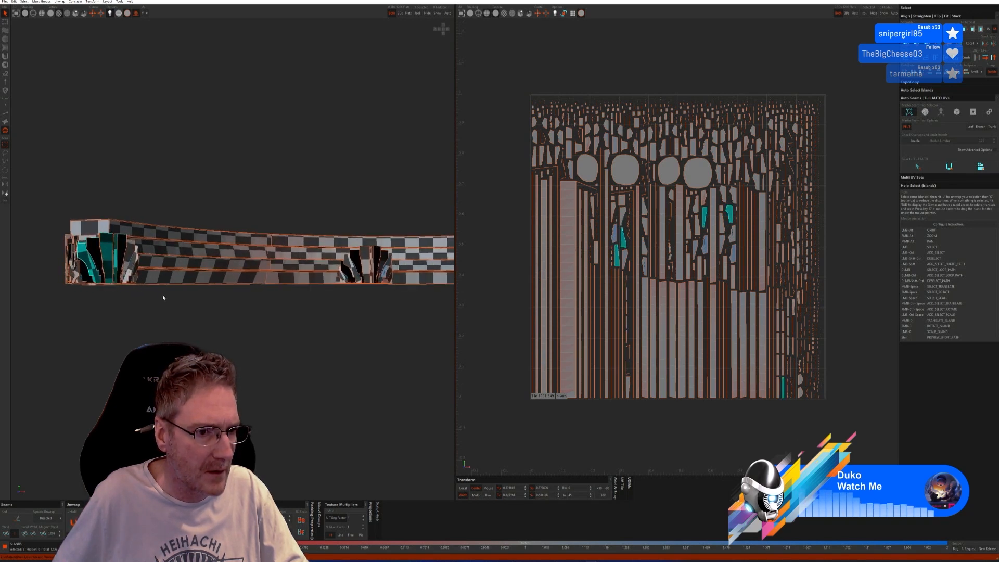
left_click(131, 265, "ctrl")
scroll(125, 287, "up", 3)
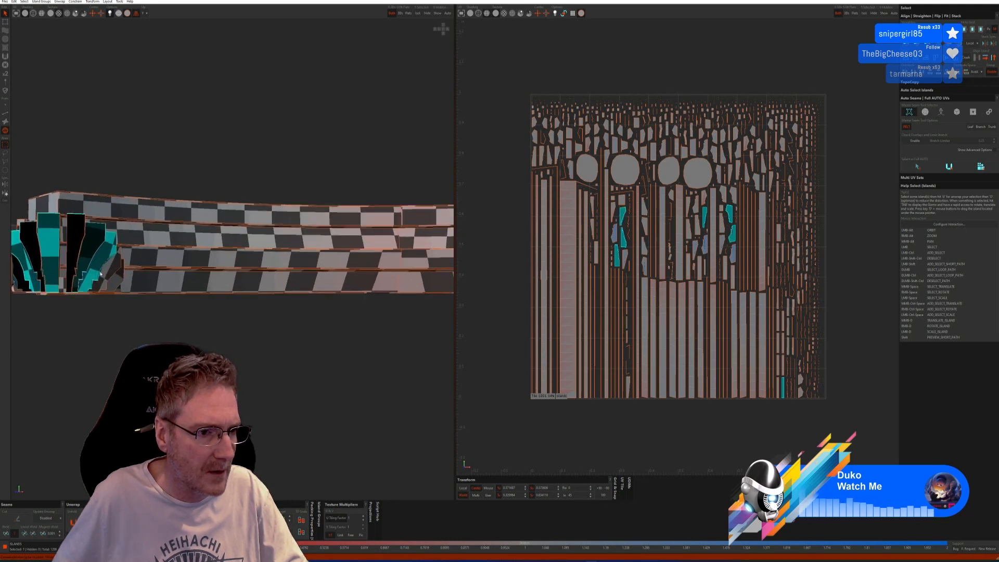
left_click(119, 284, "ctrl")
left_click(118, 284, "ctrl")
scroll(120, 289, "down", 3)
mouse_move(122, 298)
left_mouse_down("alt")
mouse_move(140, 313)
mouse_move(135, 294)
left_mouse_up("alt")
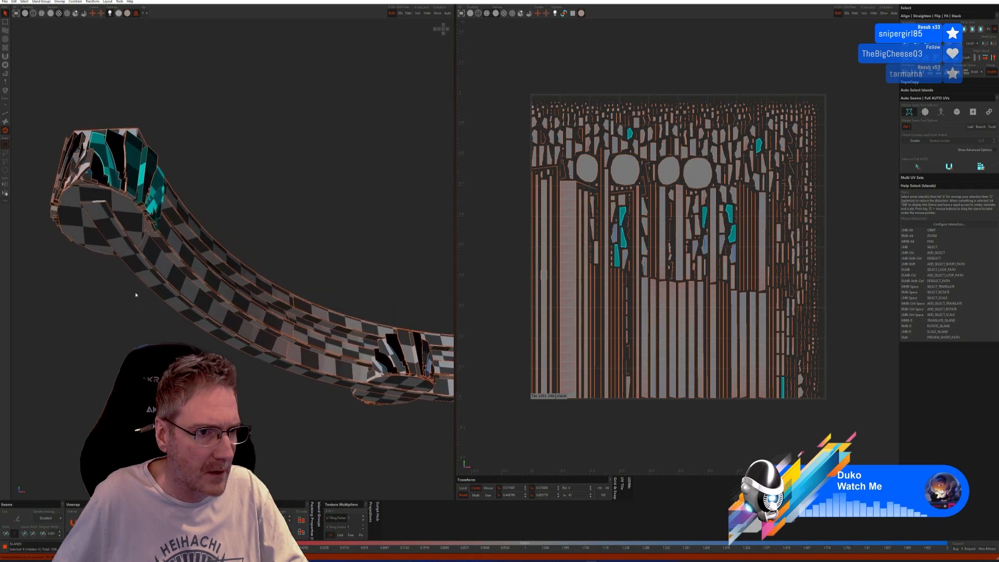
left_click_drag(118, 215, 93, 272, "alt")
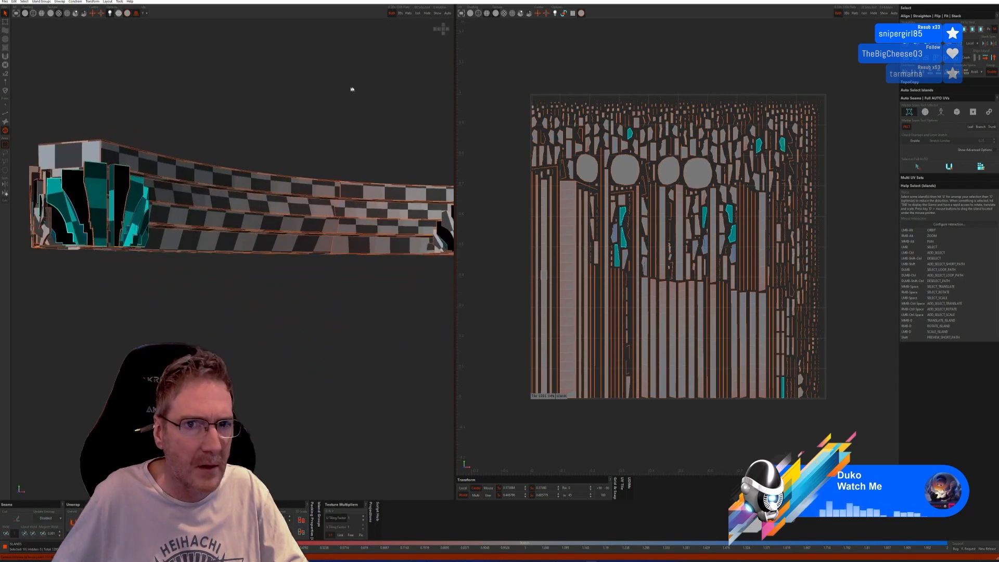
left_click(418, 13)
left_click_drag(271, 179, 208, 230, "alt")
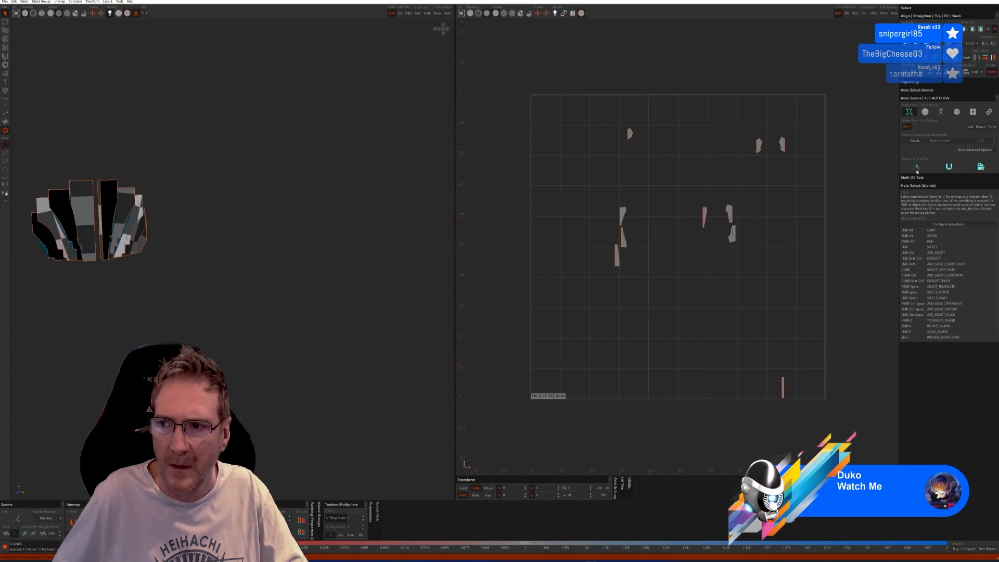
Step: Apply automatic seams to the isolated fan islands and unfold them
left_click(918, 167)
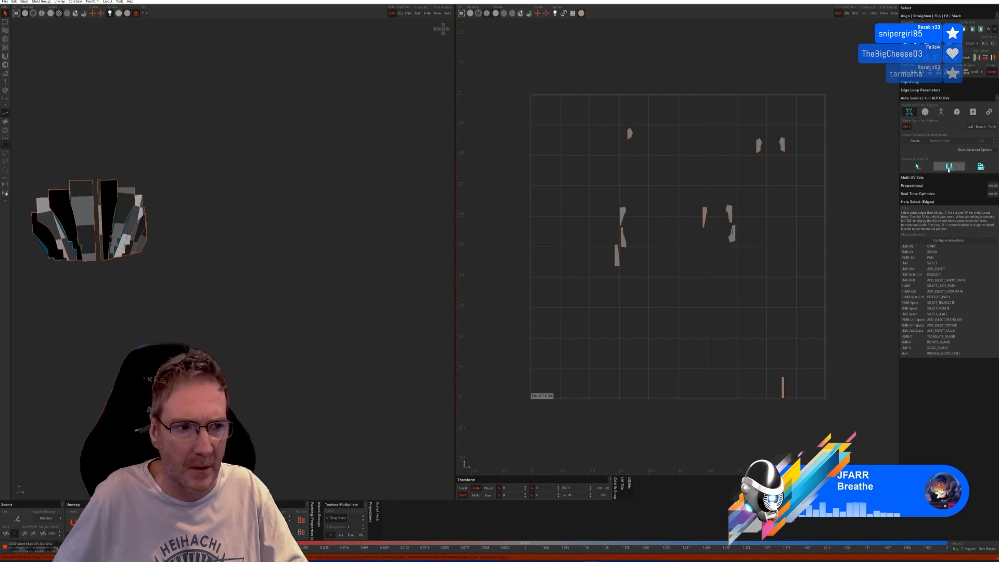
left_click(949, 167)
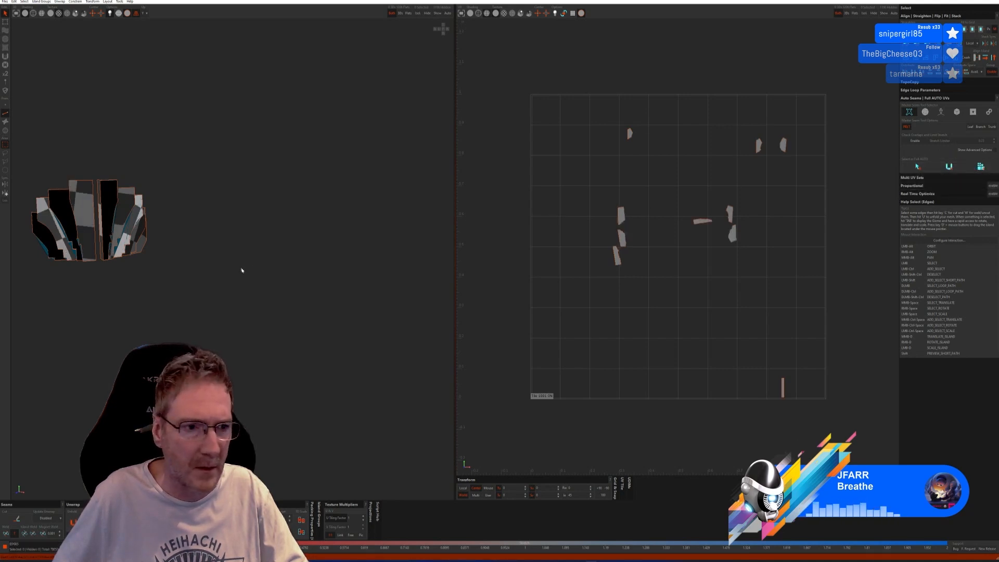
left_click_drag(241, 269, 225, 284, "alt")
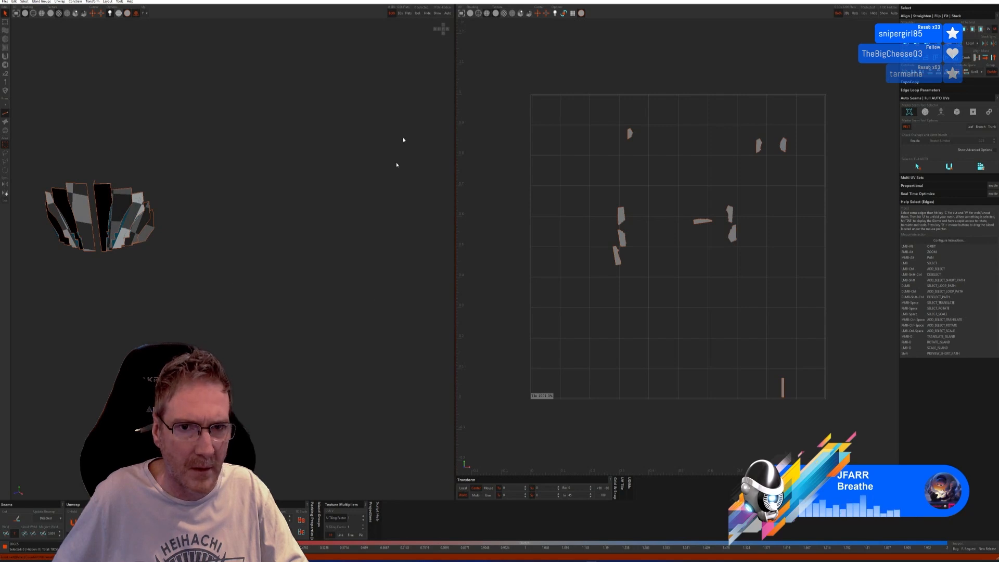
Step: Show all islands again and examine the checker pattern on the end fan and the beam's mouldings
left_click(437, 13)
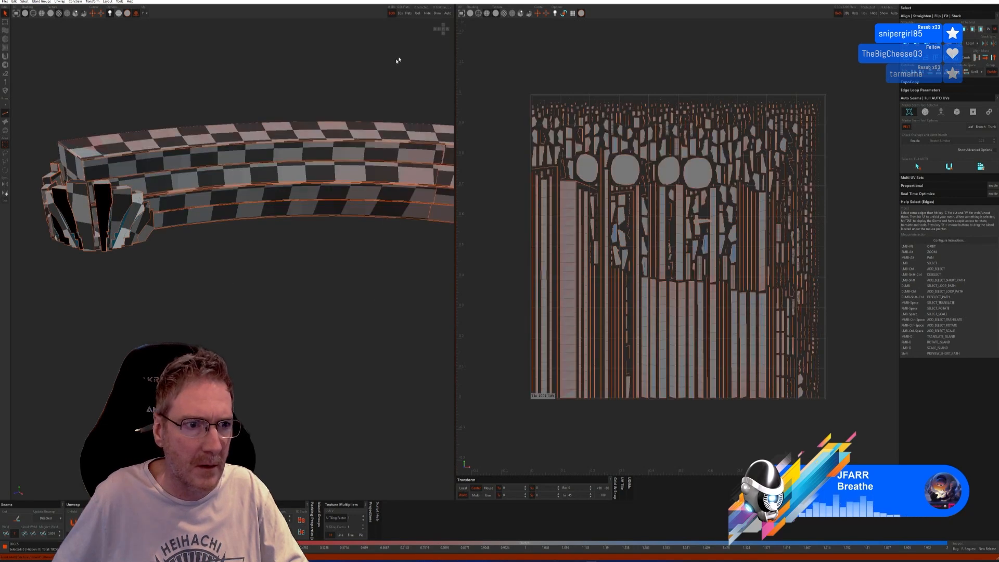
mouse_move(154, 278)
left_mouse_down("alt")
mouse_move(151, 263)
mouse_move(179, 270)
mouse_move(163, 272)
left_mouse_up("alt")
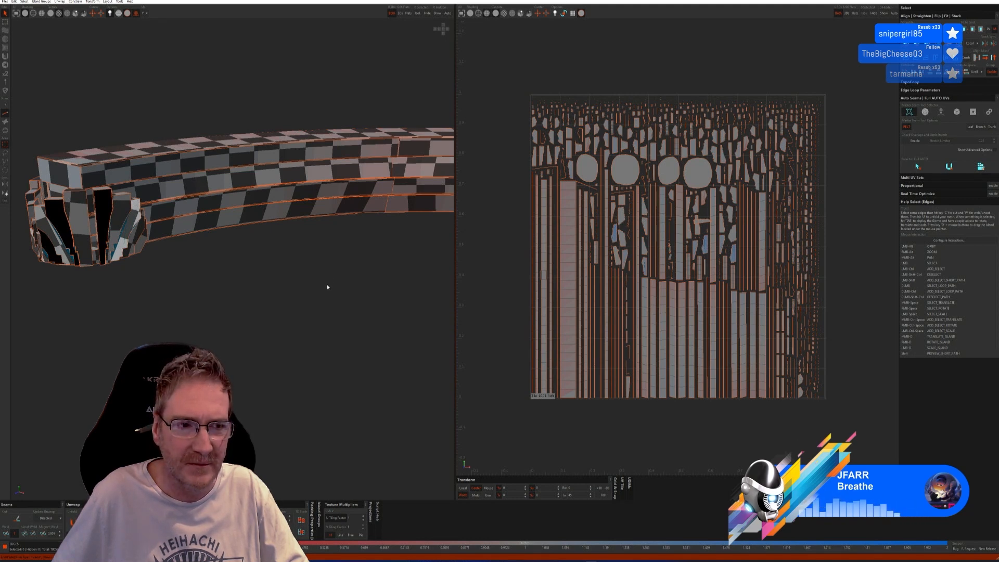
scroll(327, 286, "down", 2)
left_click_drag(328, 291, 330, 283, "alt")
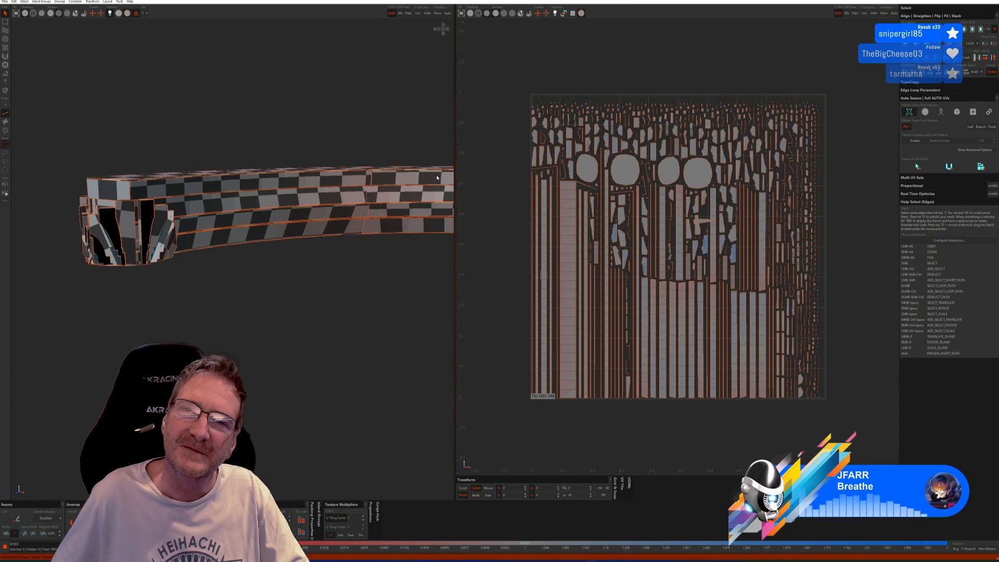
left_click_drag(180, 281, 185, 295, "alt")
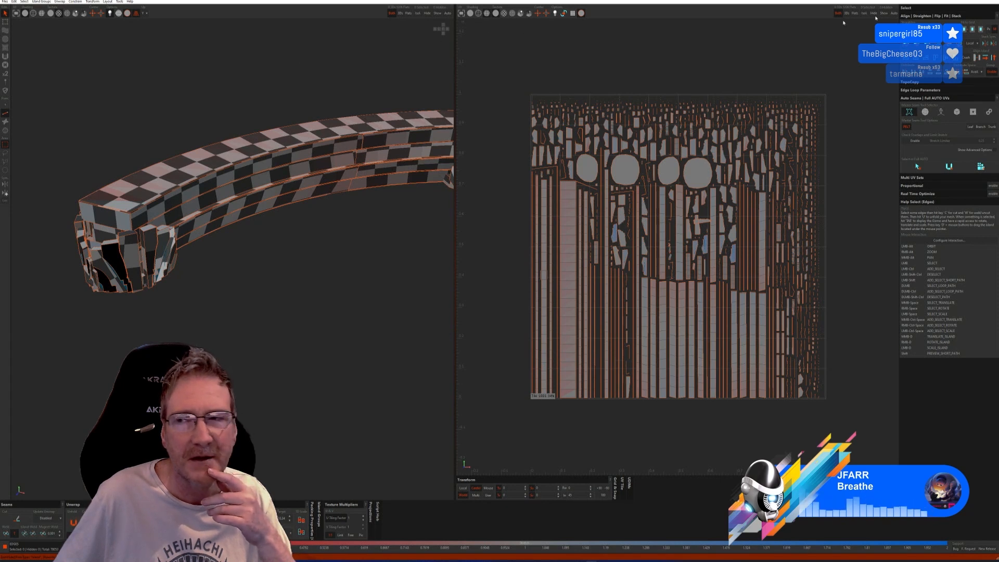
Step: Quit RizomUV without saving, return to 3ds Max and dismiss the bridge warning
key("alt+F4")
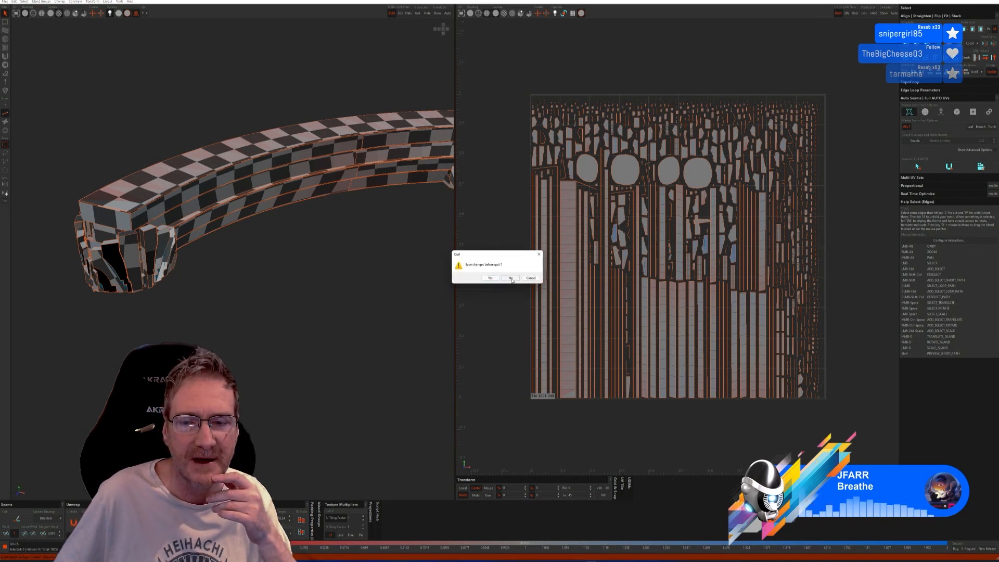
left_click(511, 277)
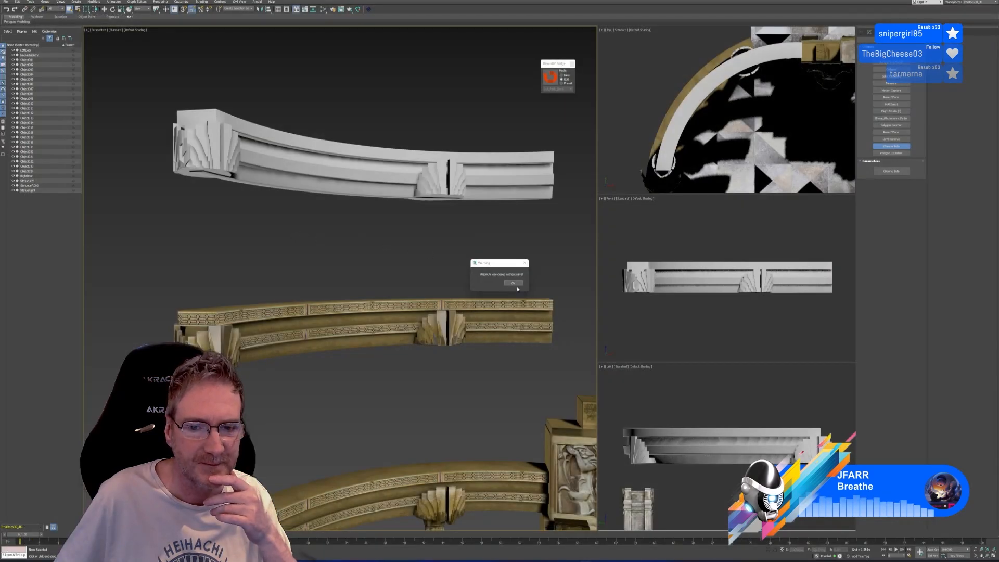
left_click(513, 283)
Step: Delete the textured beam clone below the untextured beam
mouse_move(379, 272)
middle_mouse_down()
mouse_move(357, 252)
mouse_move(373, 290)
middle_mouse_up()
scroll(358, 271, "down", 2)
left_click(372, 289)
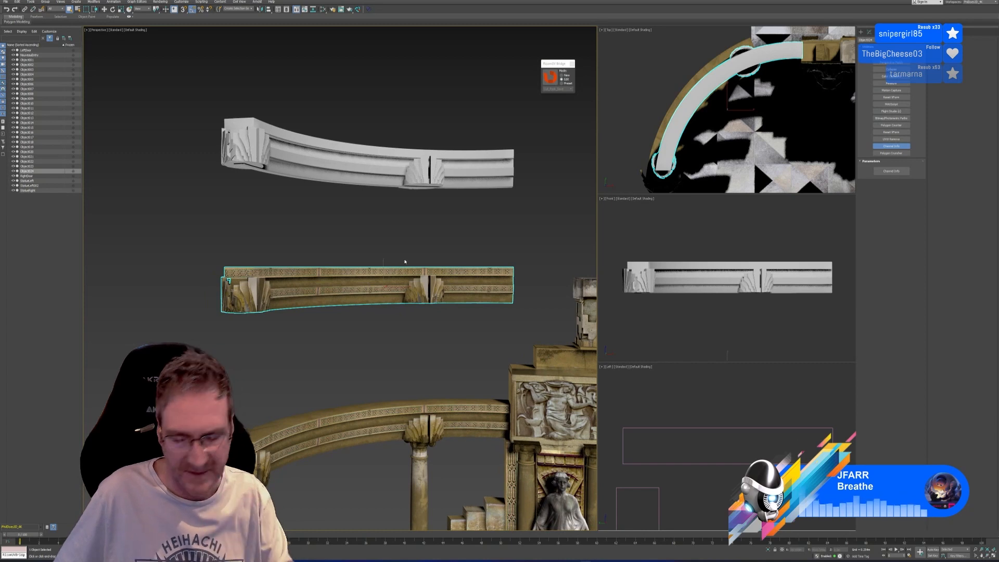
key("Delete")
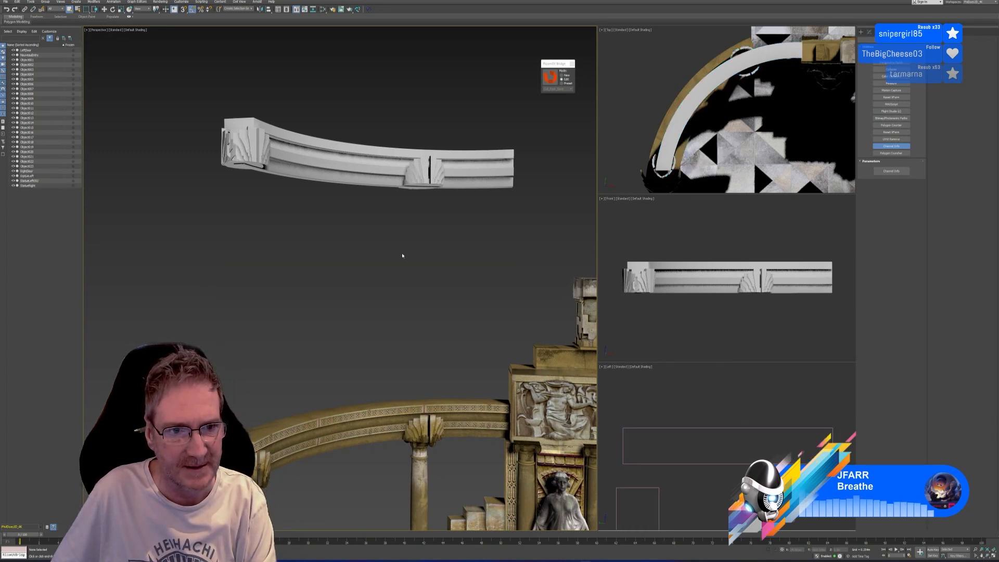
Step: Select the remaining untextured beam and close the RizomUV bridge window
middle_click_drag(345, 235, 334, 271)
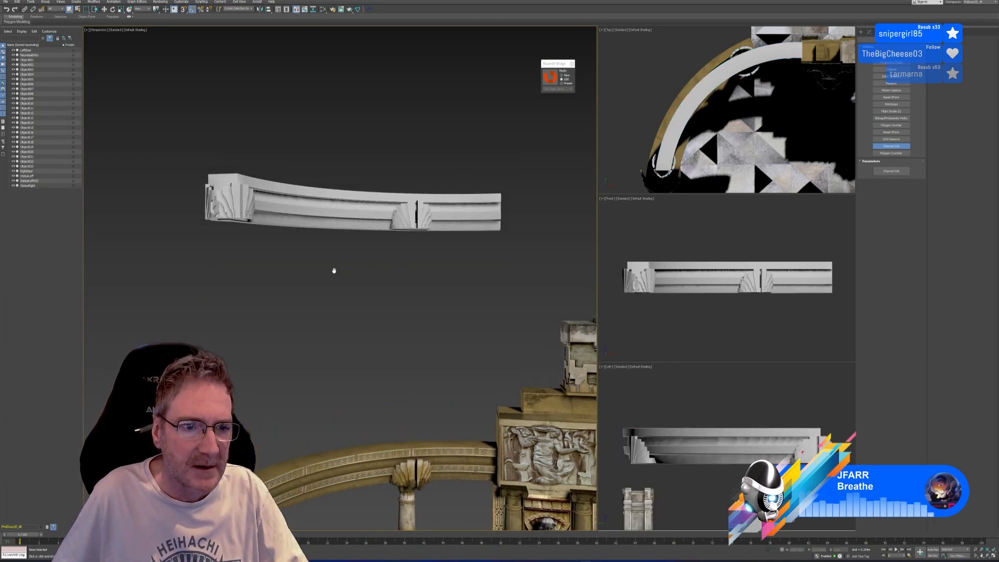
left_click(365, 230)
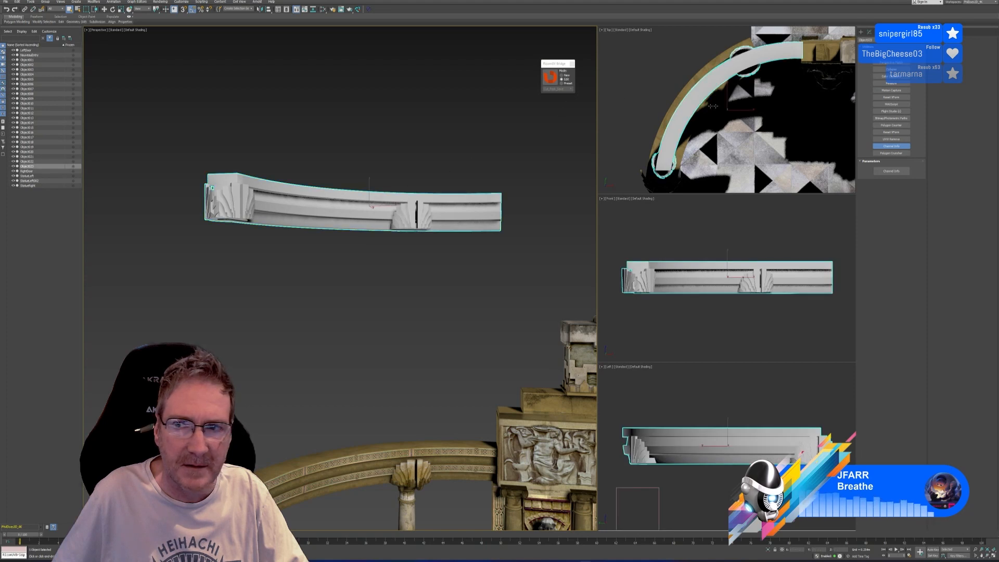
left_click(572, 64)
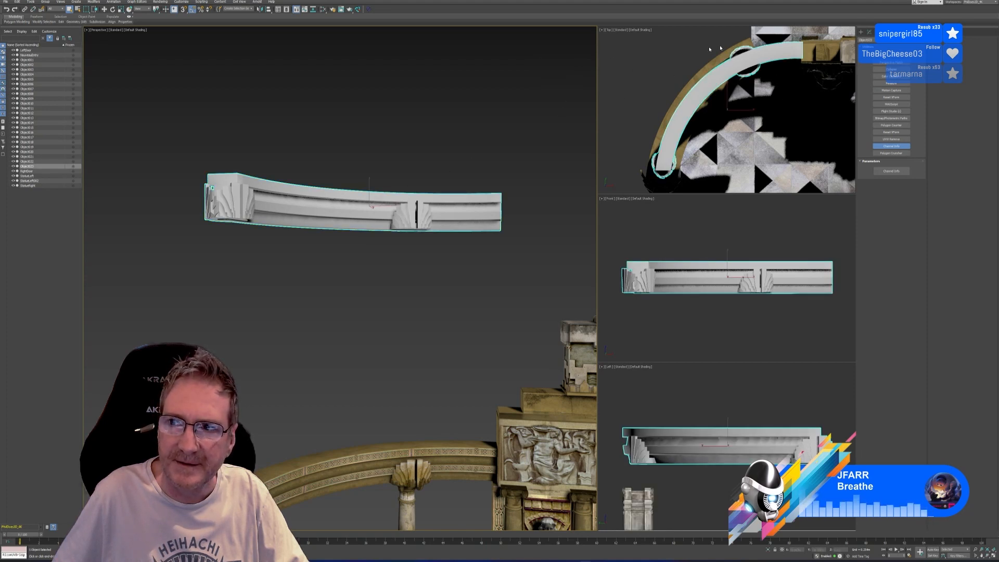
Step: Detach the beam's fan-ornament elements as a separate object, leaving the moulding elements in the original
left_click(860, 32)
left_click(869, 32)
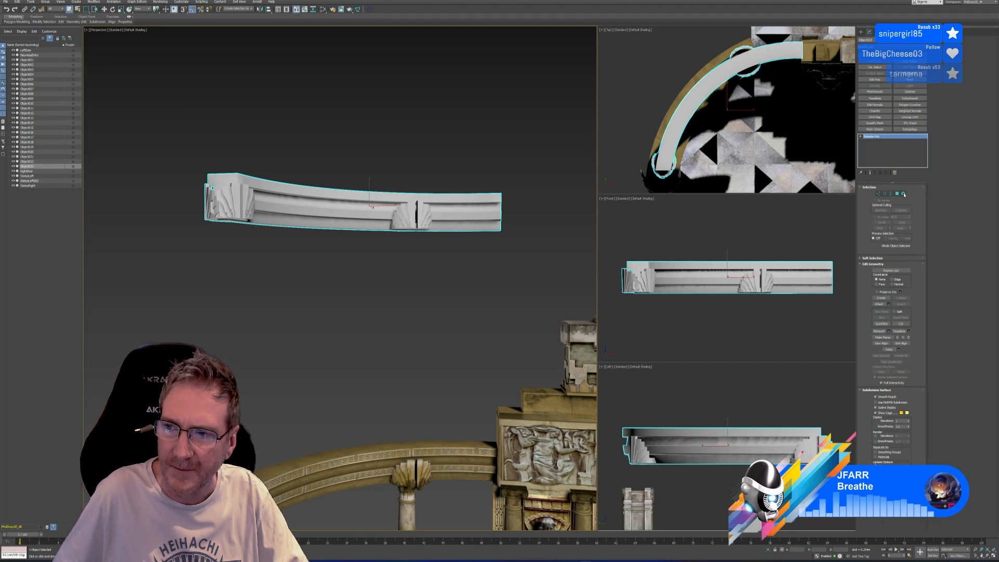
left_click(904, 194)
scroll(237, 201, "up", 4)
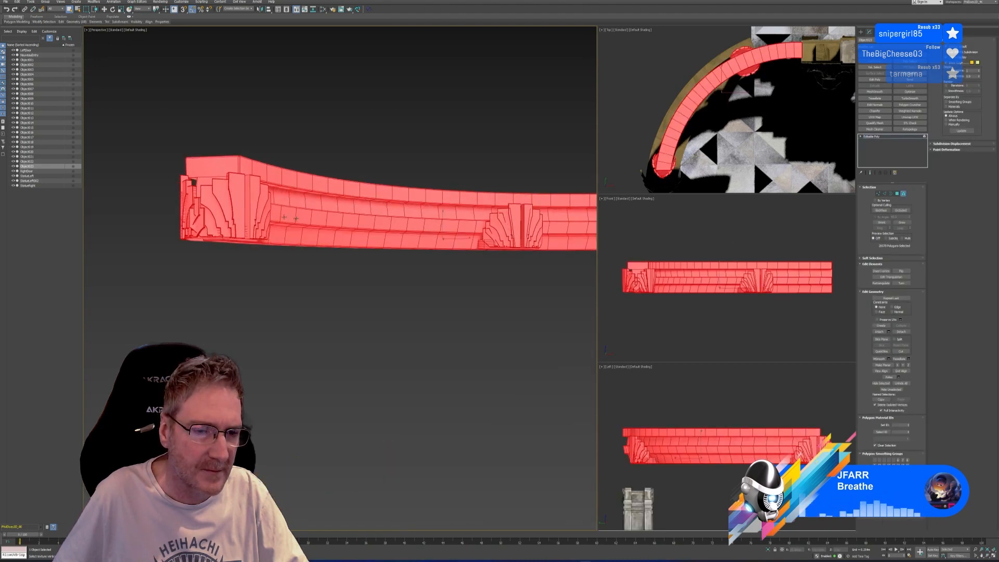
left_click(331, 237, "alt")
left_click(332, 219, "alt")
left_click(332, 201, "alt")
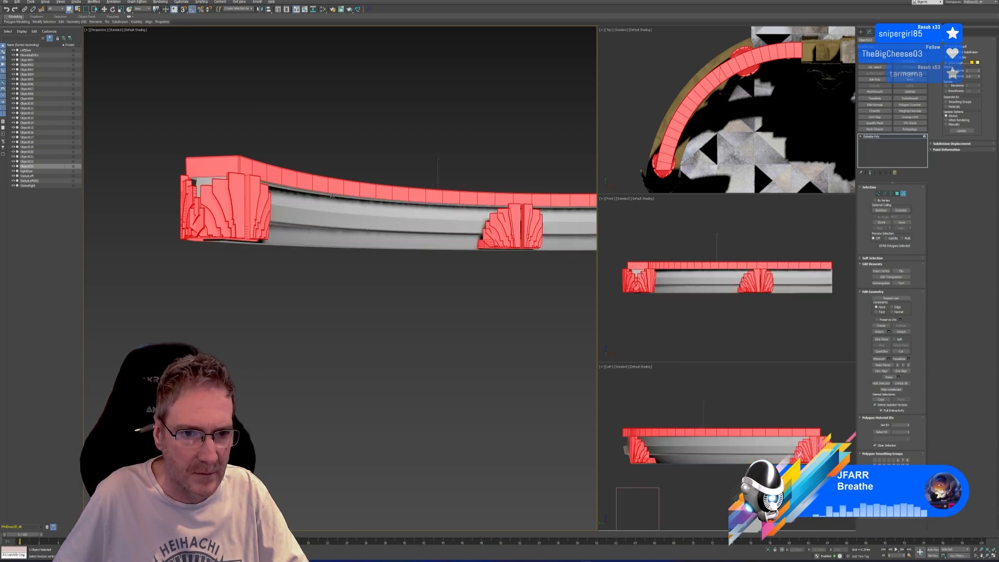
left_click(332, 189, "alt")
scroll(325, 263, "down", 2)
middle_click_drag(357, 324, 389, 314, "alt")
left_click(326, 207, "alt")
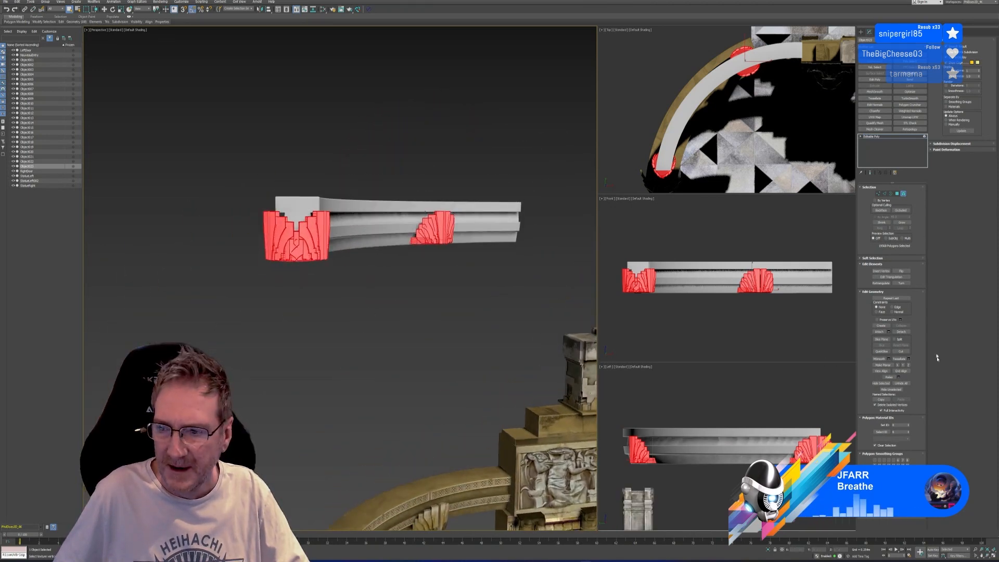
left_click(905, 332)
key("Return")
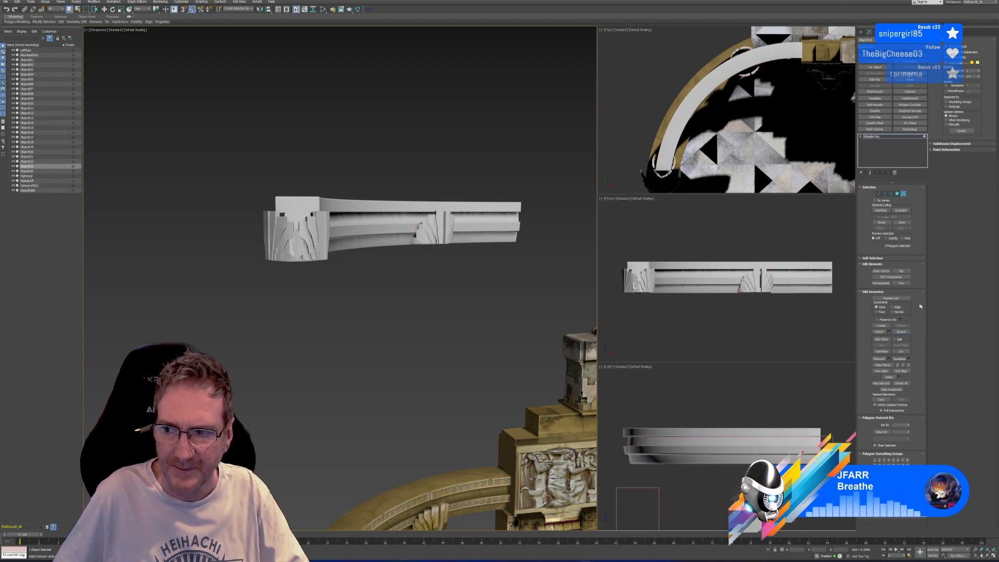
left_click(904, 193)
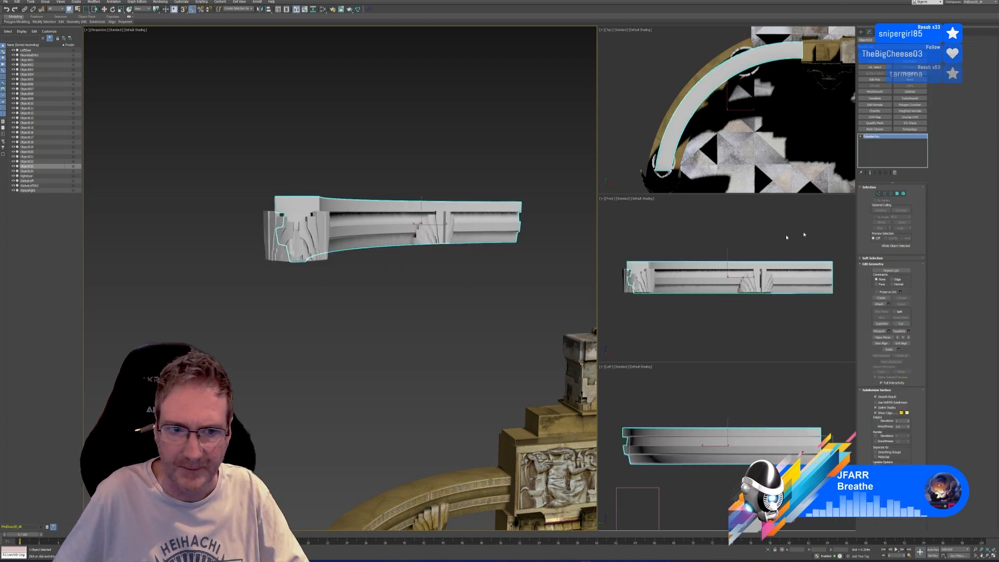
Step: Select the detached fan ornaments and try to strip their mapping coordinates with UVW Remove
left_click(323, 248)
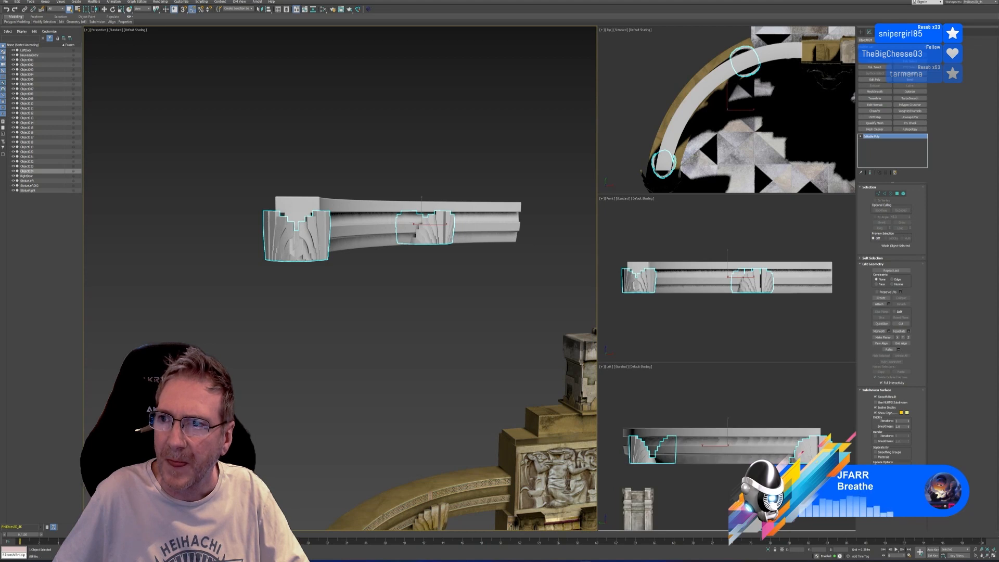
left_click(902, 32)
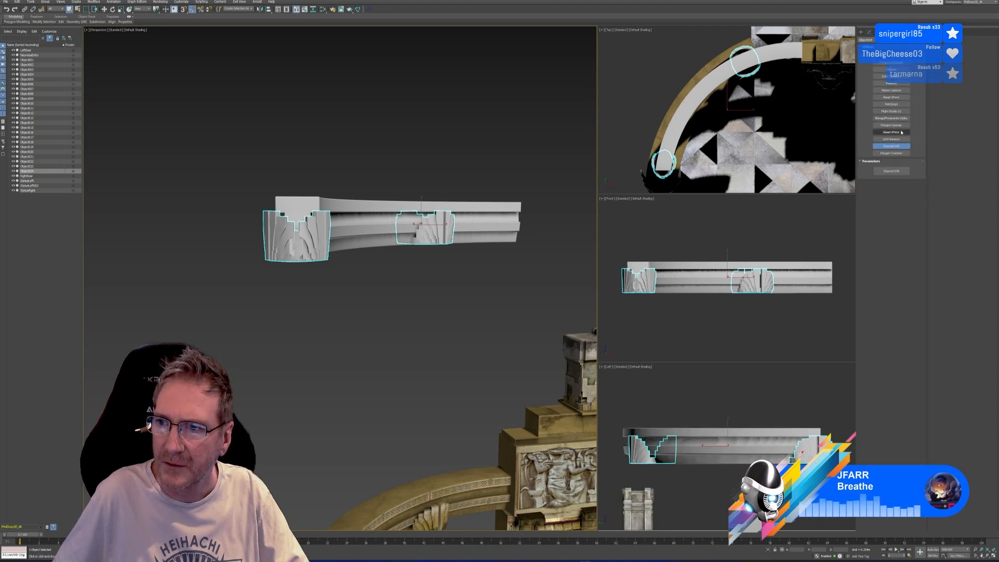
left_click(896, 140)
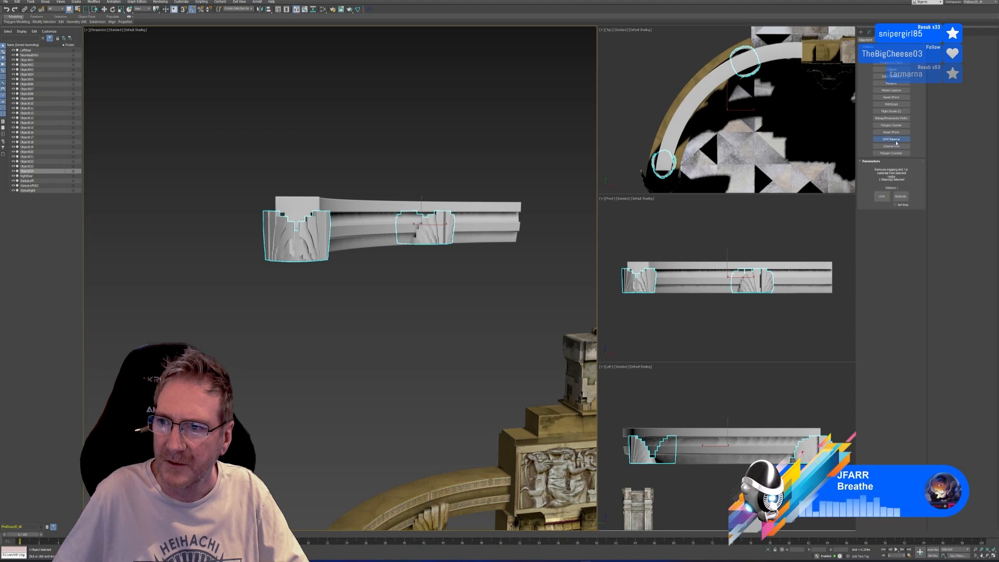
left_click(882, 198)
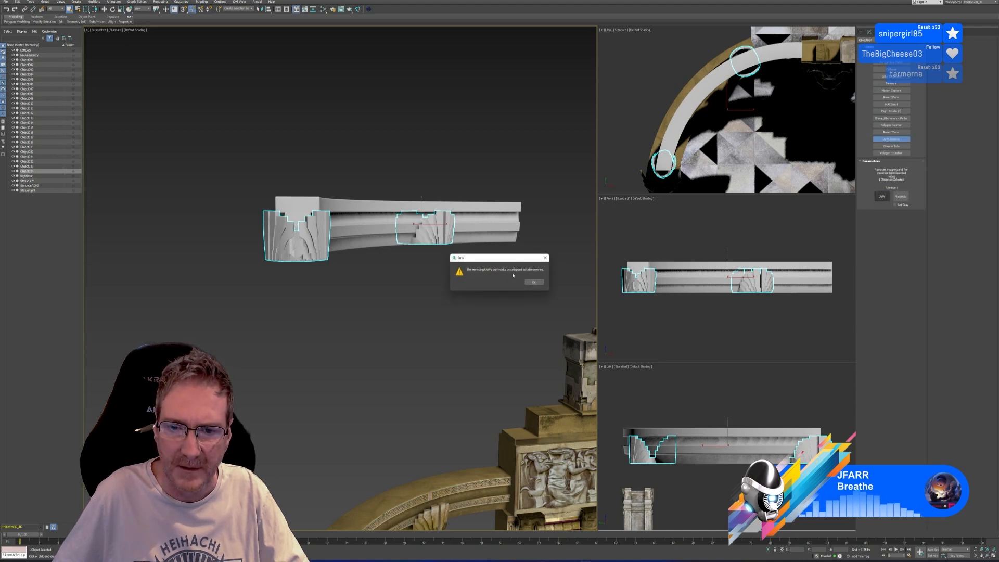
left_click(534, 282)
left_click(869, 32)
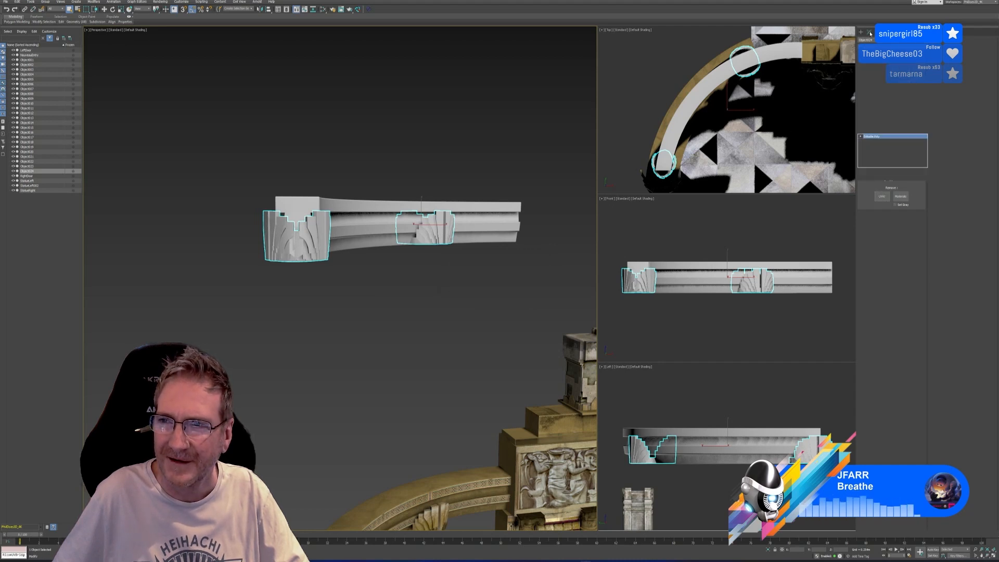
Step: Convert the detached fan ornaments to Editable Mesh and strip their mapping coordinates with UVW Remove
right_click(878, 137)
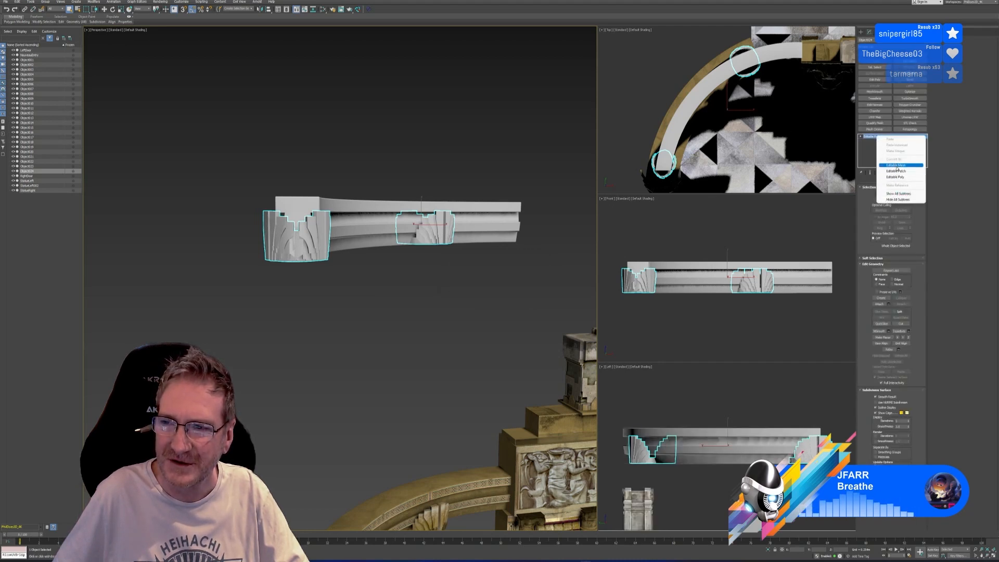
left_click(895, 165)
left_click(903, 32)
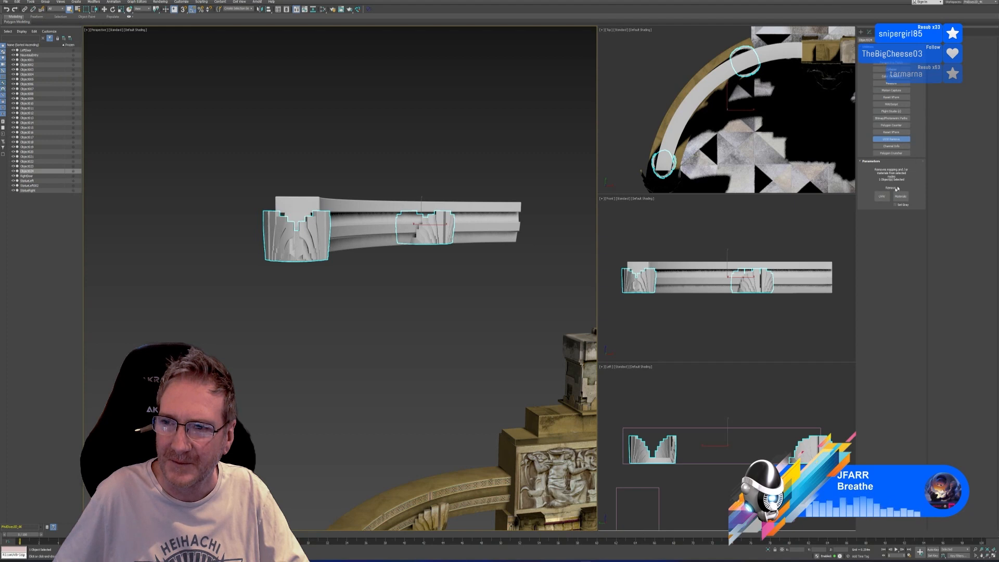
left_click(882, 197)
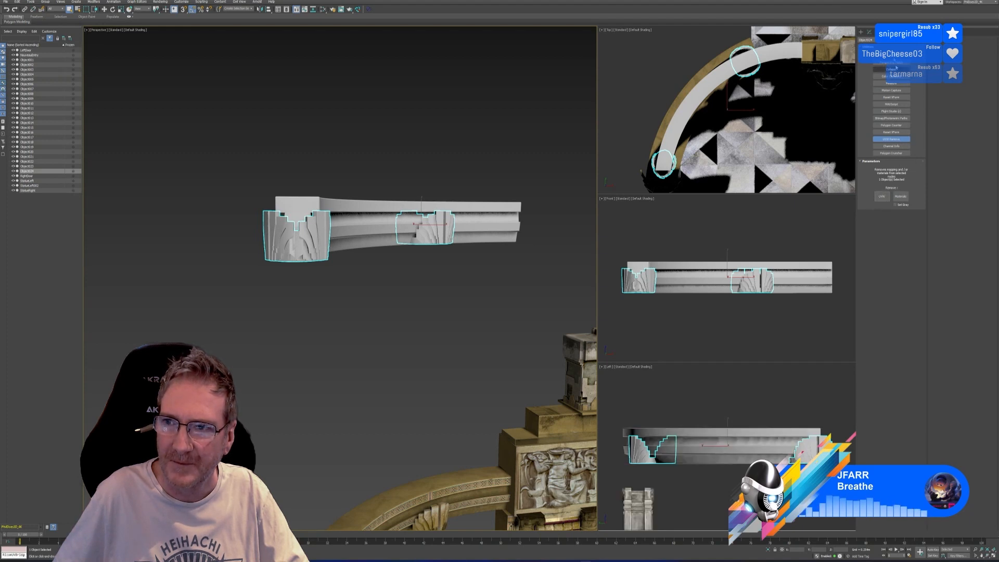
left_click(869, 32)
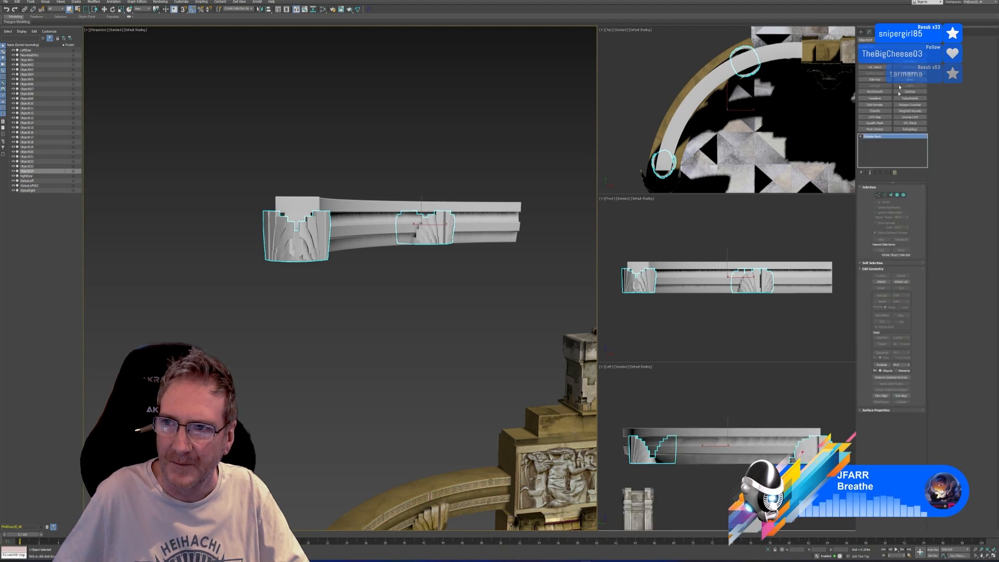
left_click(904, 196)
left_click(902, 32)
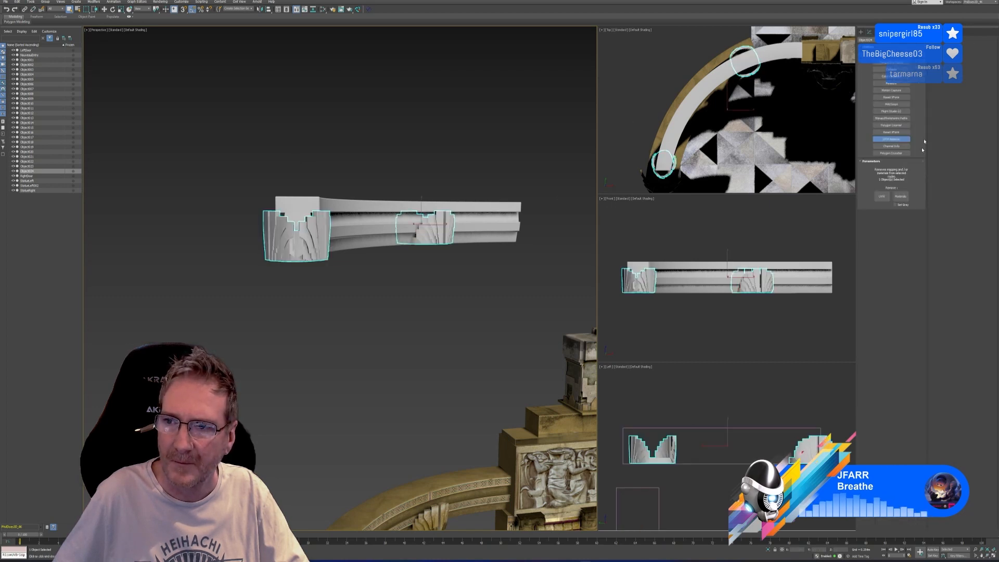
left_click(881, 196)
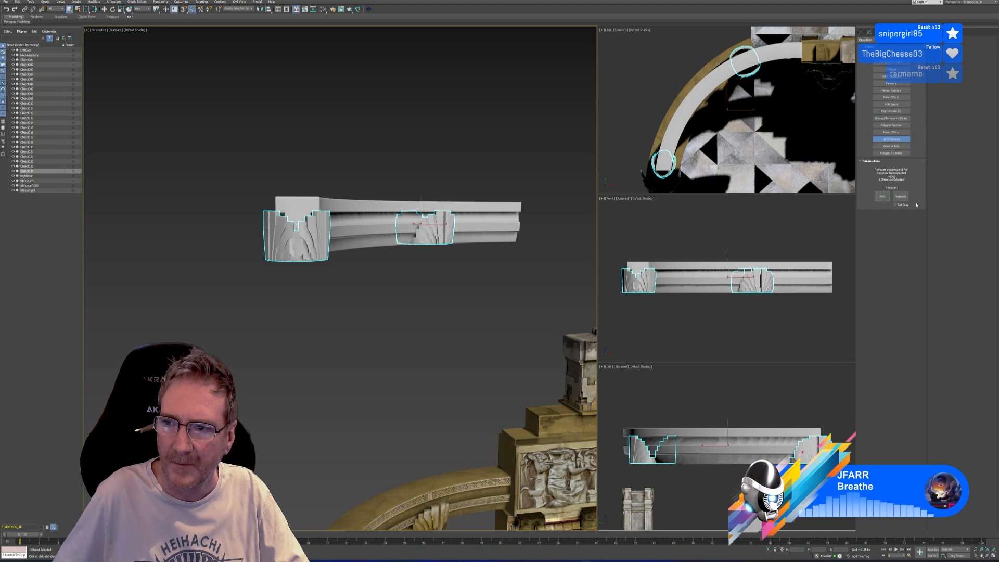
Step: Convert the fan ornaments back to Editable Poly and send them through the bridge to RizomUV for unwrapping
left_click(869, 32)
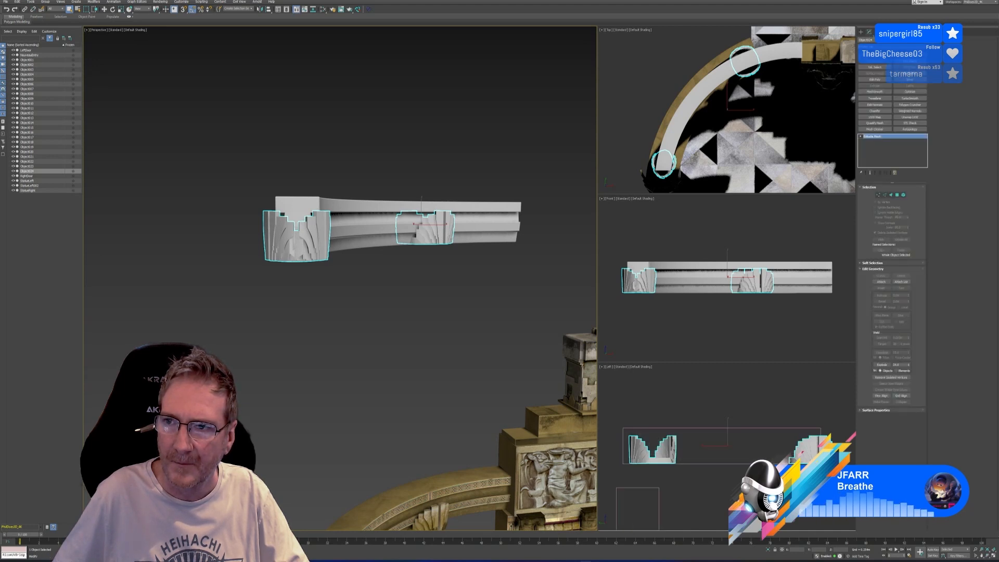
right_click(882, 137)
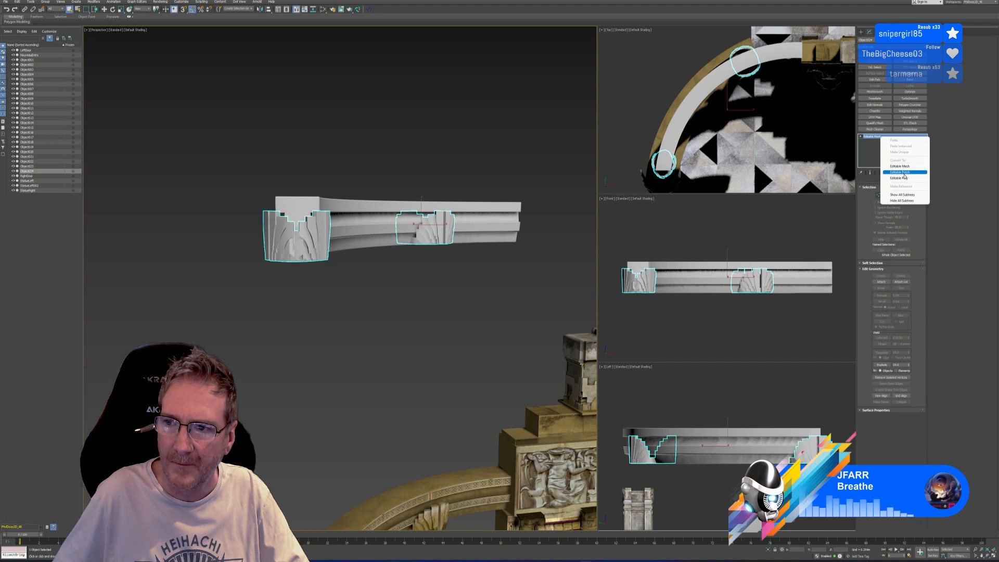
left_click(902, 178)
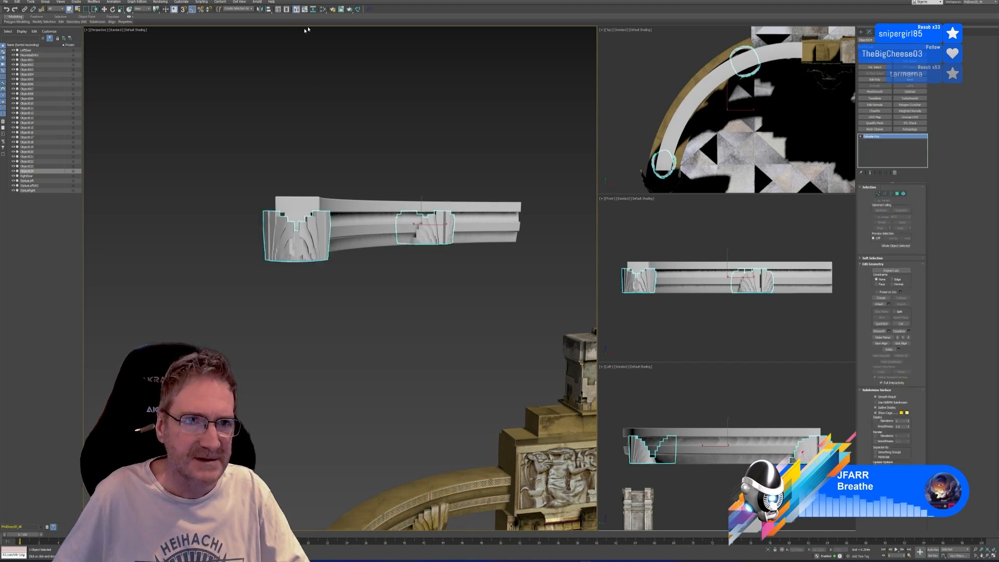
left_click(350, 10)
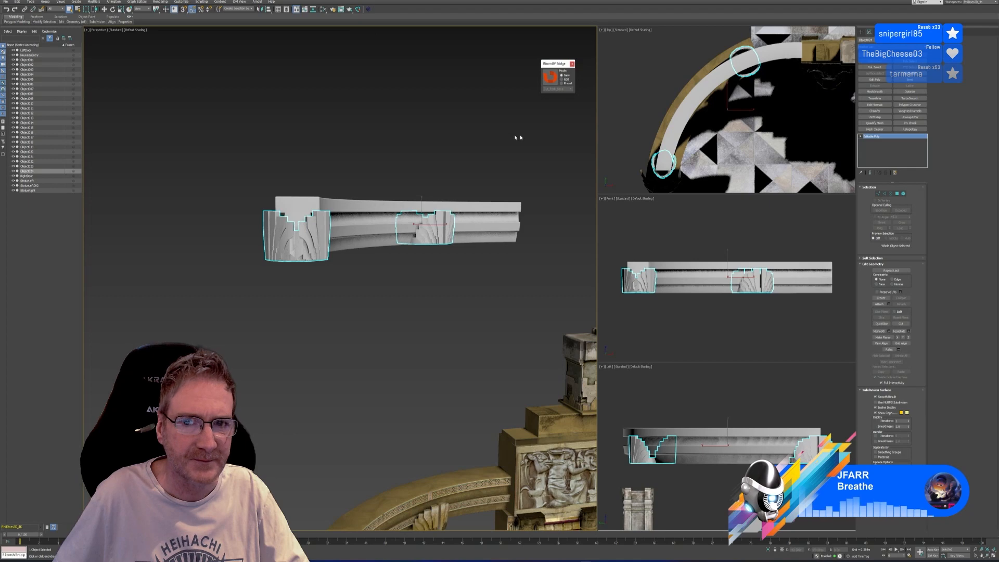
left_click(550, 78)
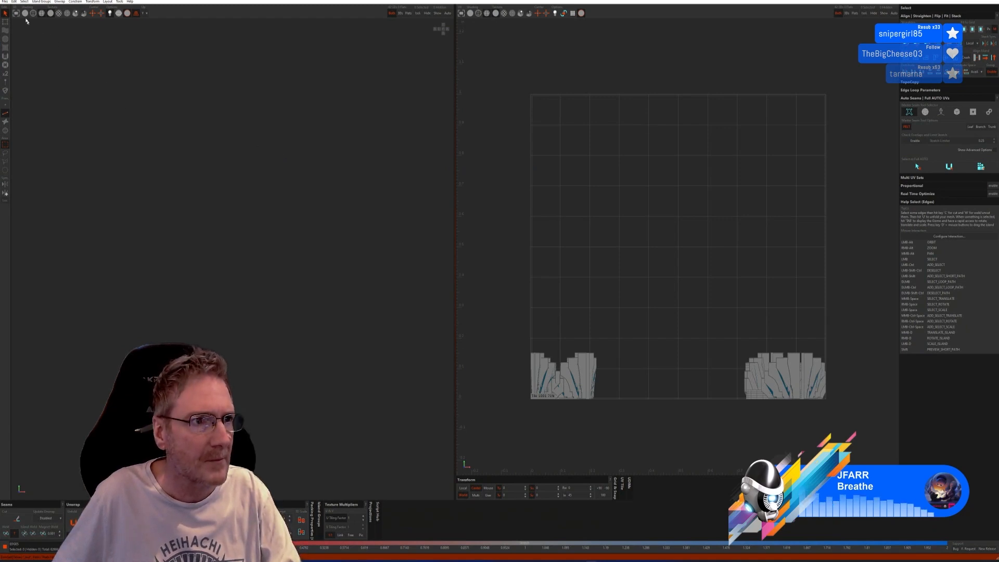
left_click(58, 14)
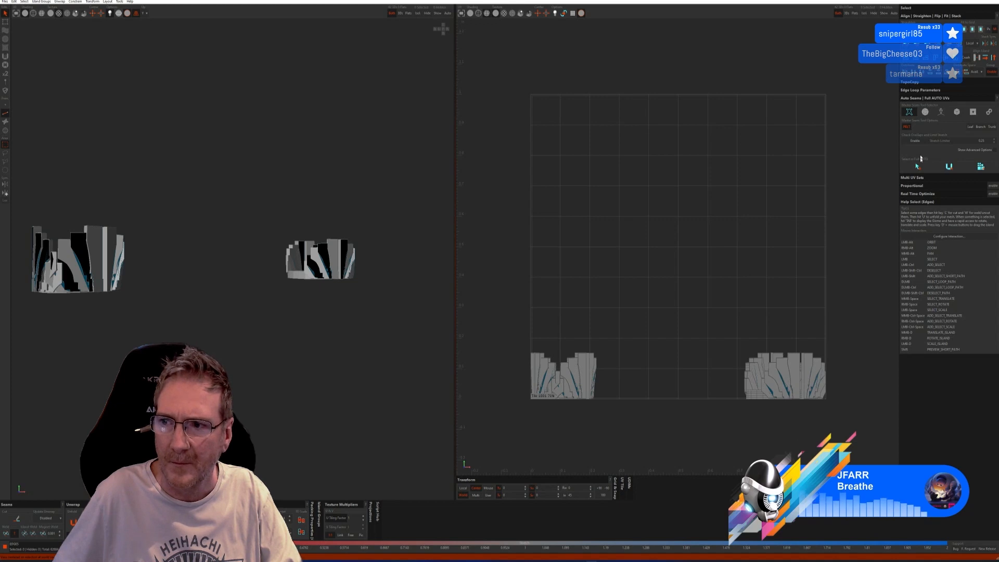
Step: Try to cut, unfold and pack the fan ornaments with the first auto-seam method, and undo it
left_click(917, 168)
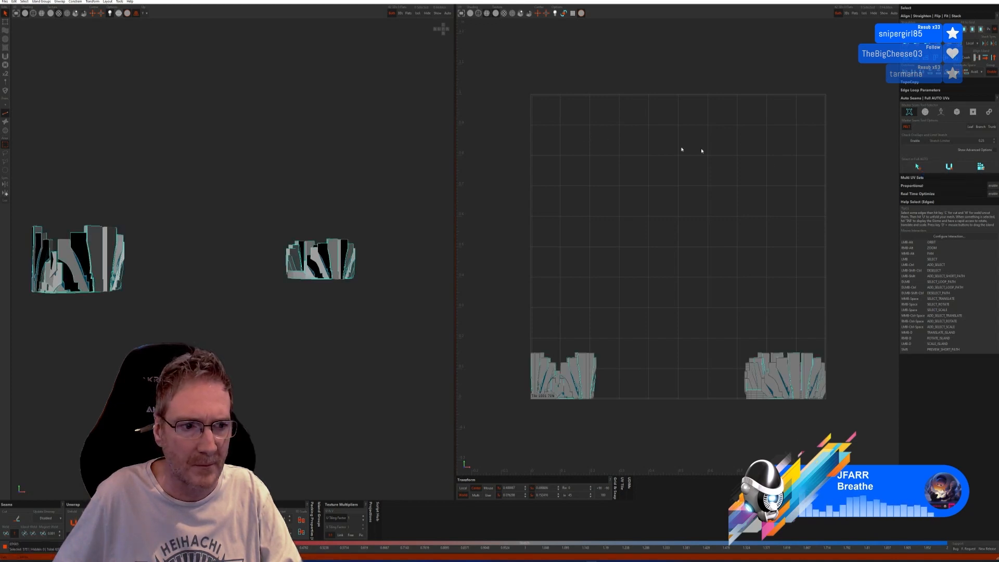
left_click(949, 166)
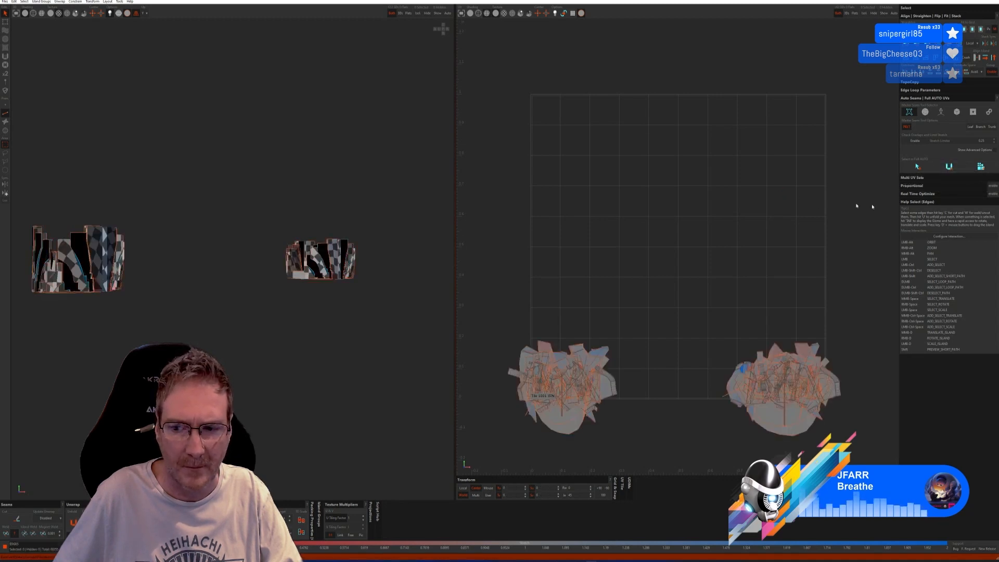
left_click(972, 172)
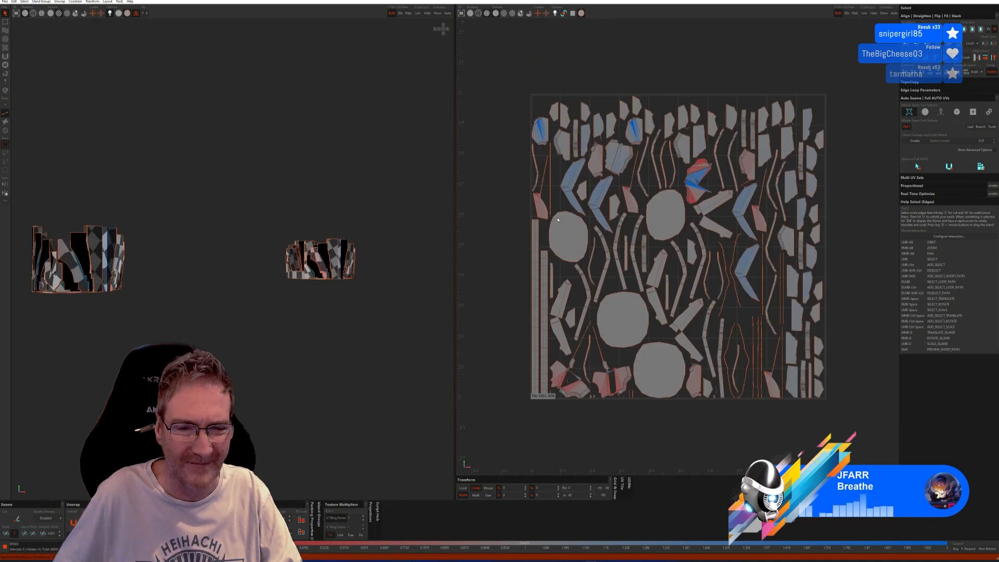
key("ctrl+z")
key("ctrl+z")
key("ctrl+z")
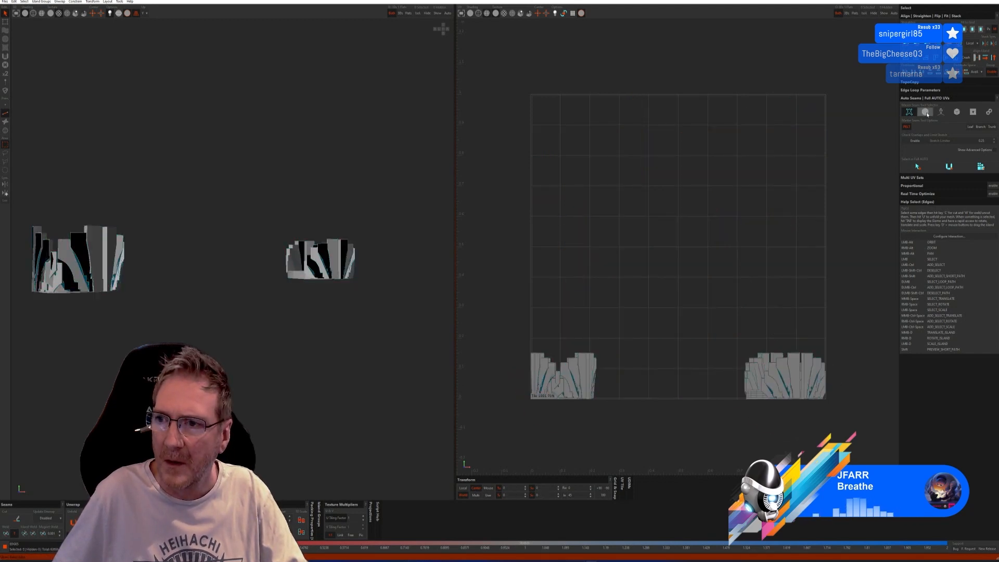
Step: Try to unwrap and pack the fan ornaments with the third auto-seam method, and undo it
left_click(942, 113)
left_click(918, 165)
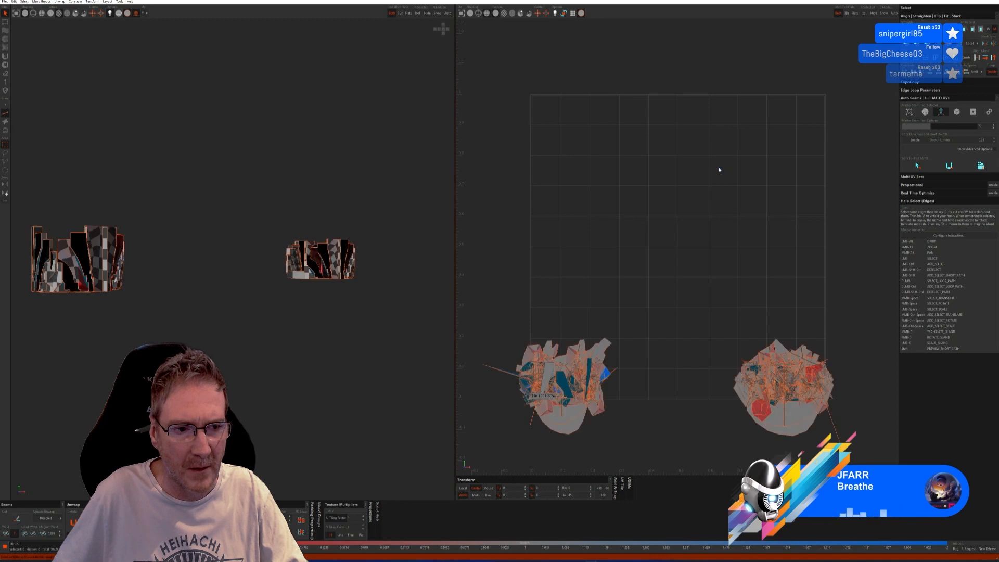
left_click(980, 165)
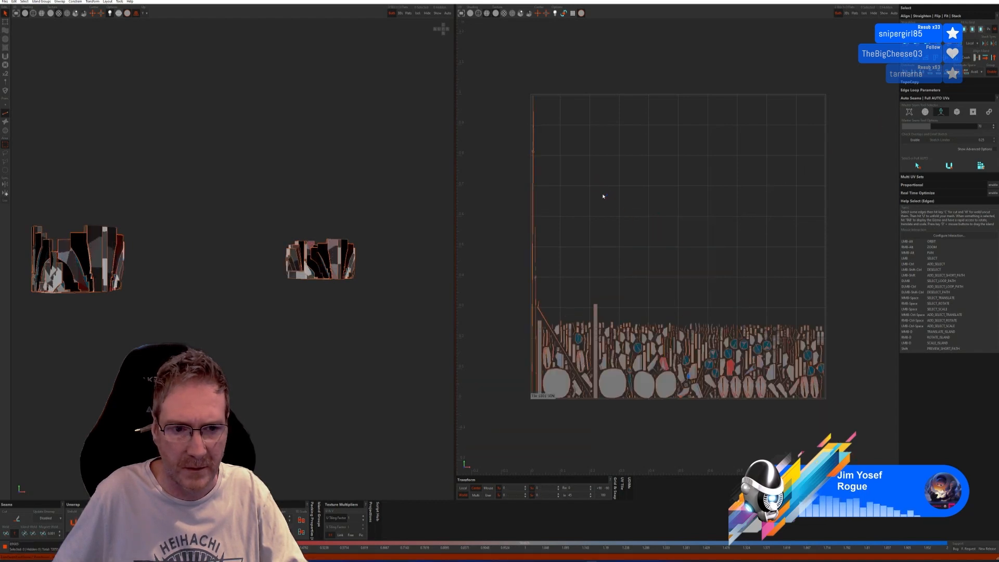
key("ctrl+z")
key("ctrl+z")
key("ctrl+z")
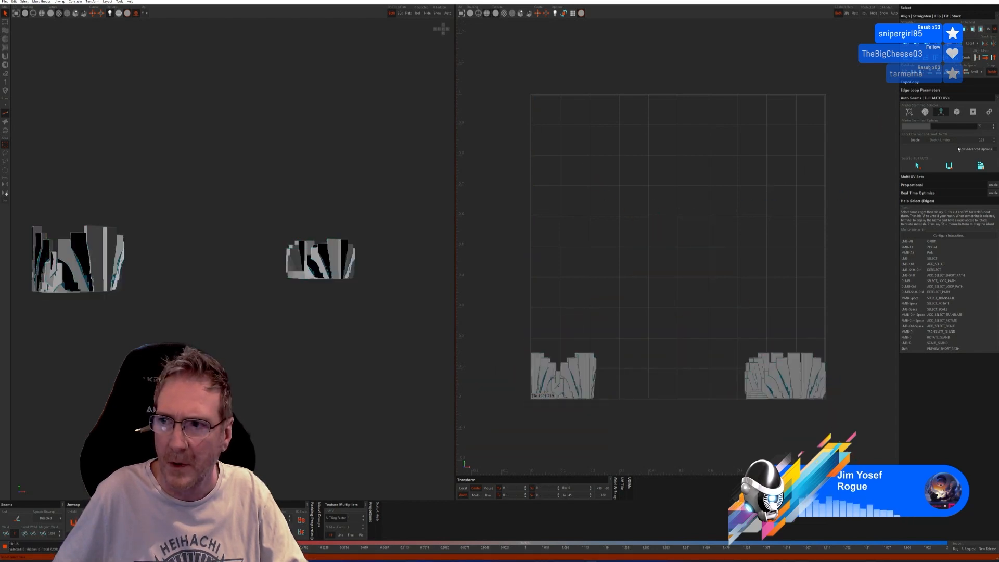
Step: Automatically unwrap and pack the fan ornaments with the fourth auto-seam method, and save the UVs back to 3ds Max
left_click(957, 112)
left_click(929, 181)
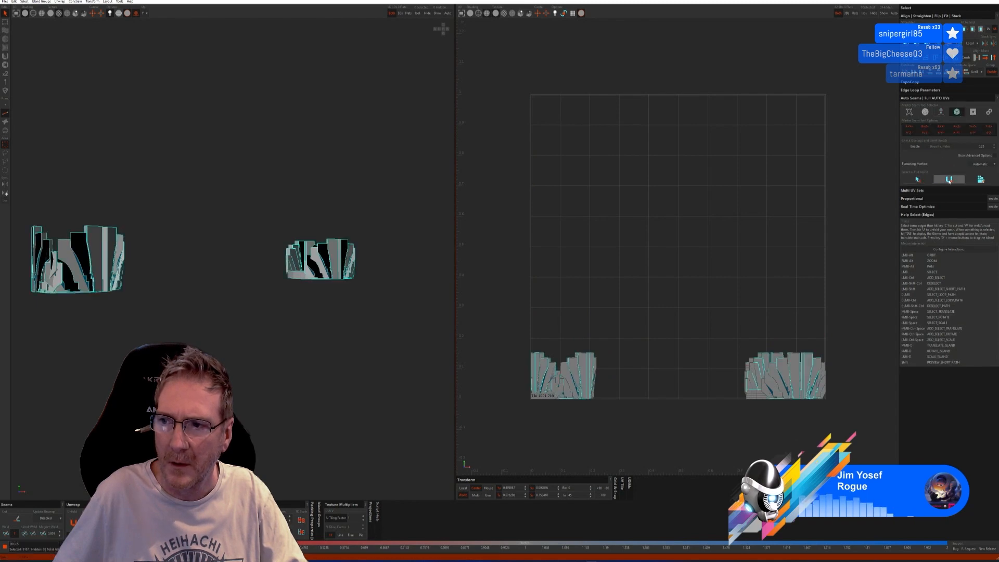
left_click(980, 180)
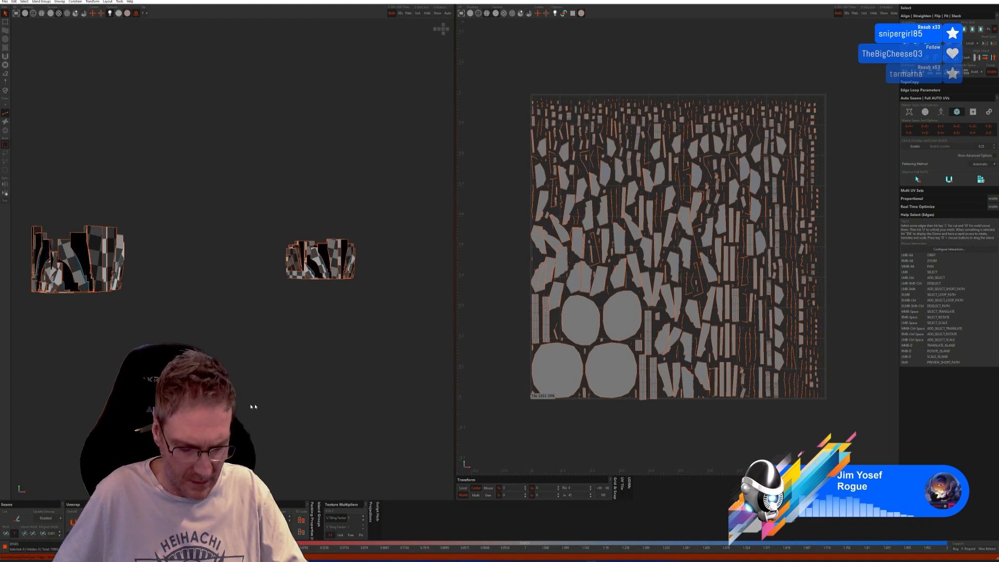
mouse_move(287, 390)
left_mouse_down("alt")
mouse_move(244, 390)
mouse_move(257, 373)
mouse_move(308, 372)
mouse_move(251, 393)
mouse_move(269, 347)
mouse_move(324, 377)
mouse_move(319, 401)
mouse_move(305, 397)
left_mouse_up("alt")
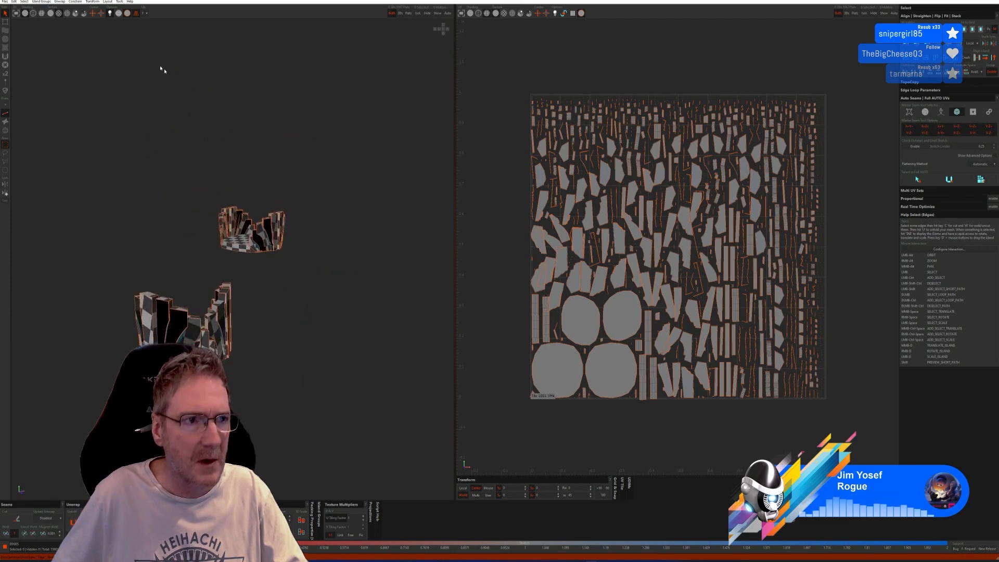
left_click(5, 2)
left_click(13, 33)
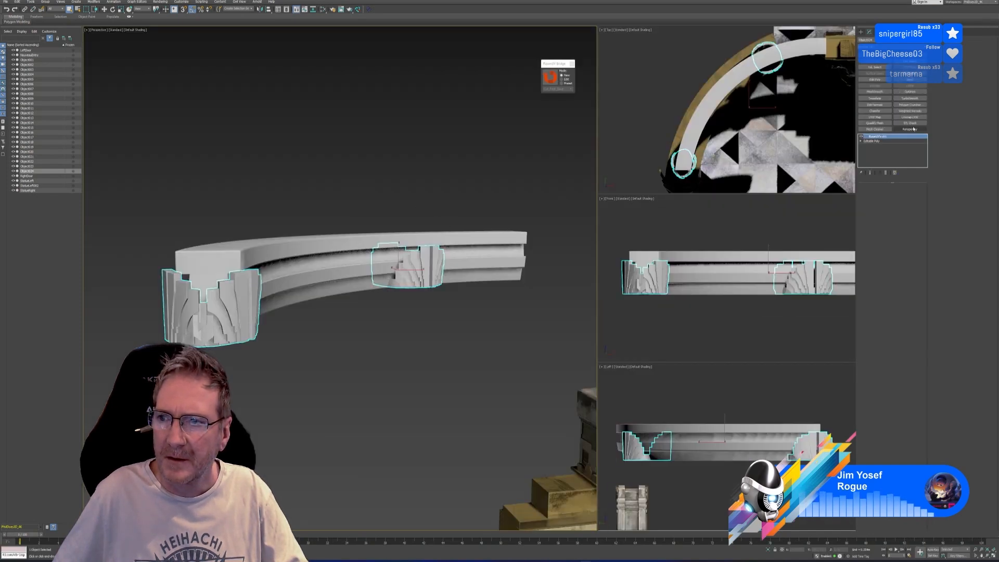
Step: Add an Unwrap UVW modifier to the fan ornaments and examine their packed layout in the UV editor
left_click(909, 117)
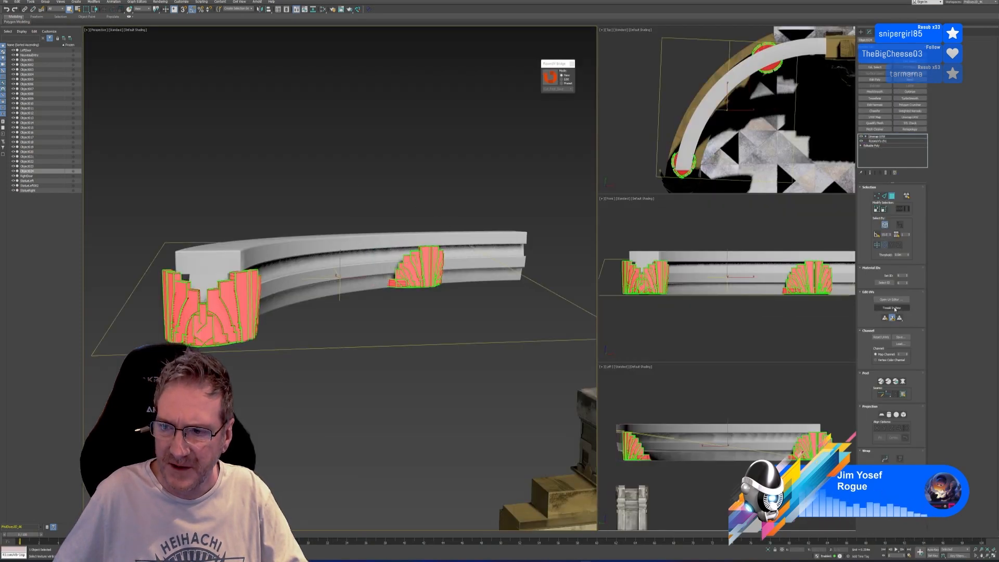
left_click(891, 299)
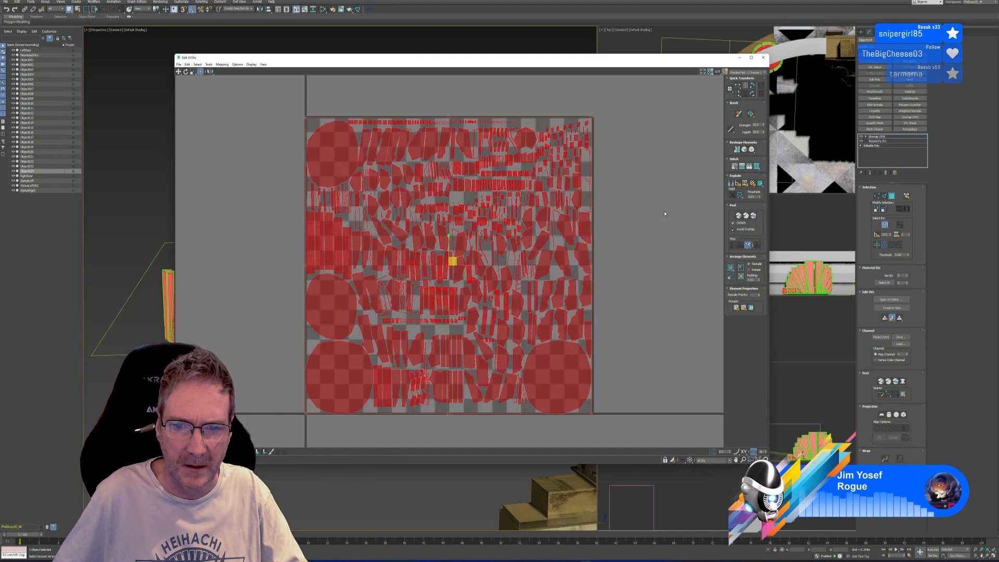
left_click(764, 59)
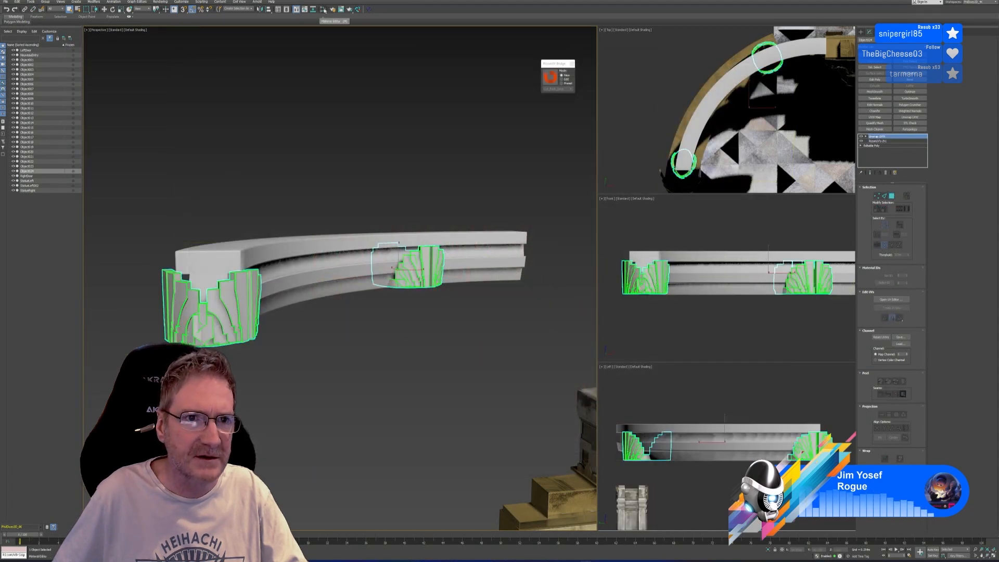
Step: Preview the Checker map on the beam to inspect its UVs, and disconnect it from the material's diffuse colour
key("m")
middle_click_drag(533, 167, 539, 239)
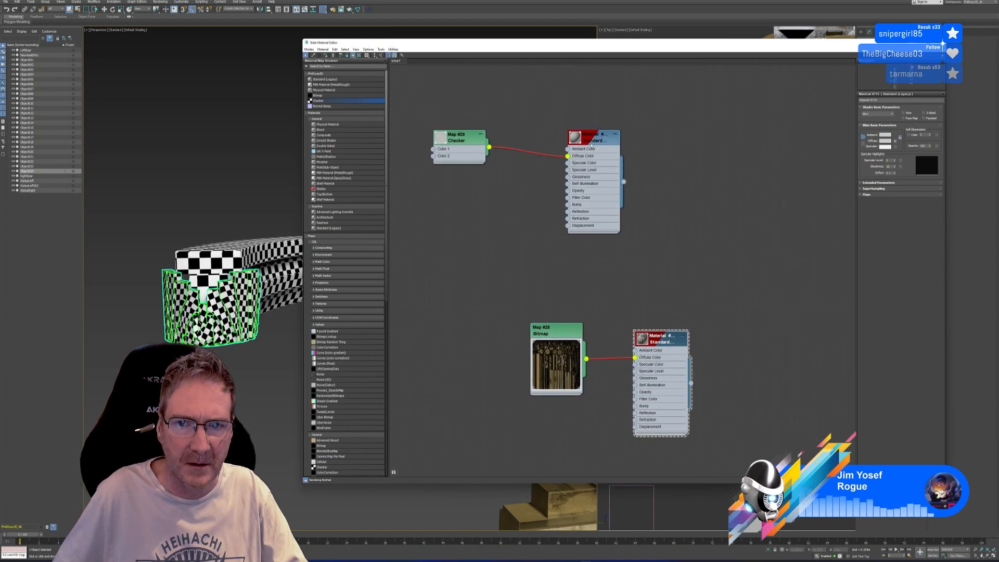
left_click(593, 141)
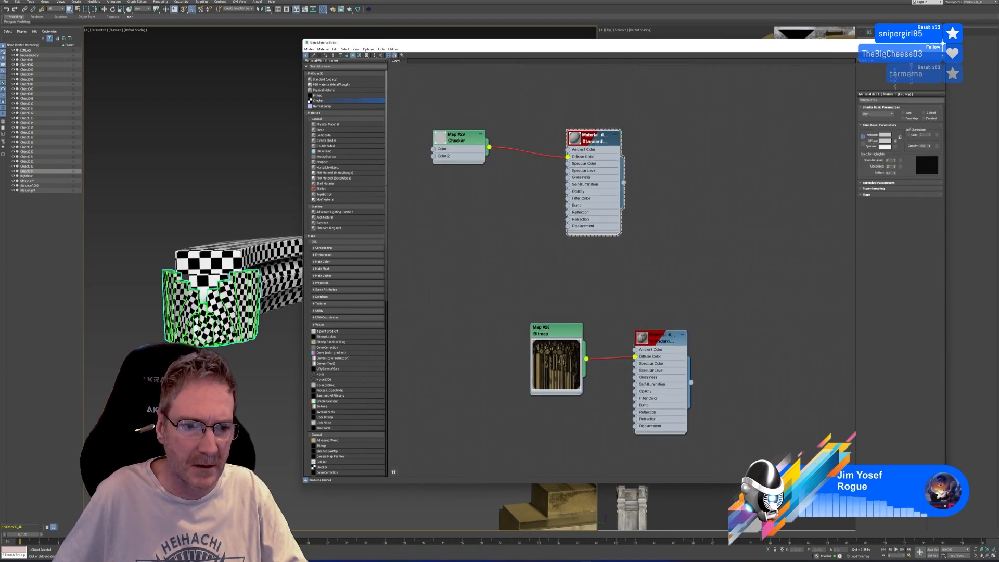
middle_click_drag(208, 291, 161, 224, "alt")
left_click_drag(162, 224, 192, 213, "alt")
middle_click_drag(193, 213, 172, 239, "alt")
left_click_drag(567, 162, 544, 161)
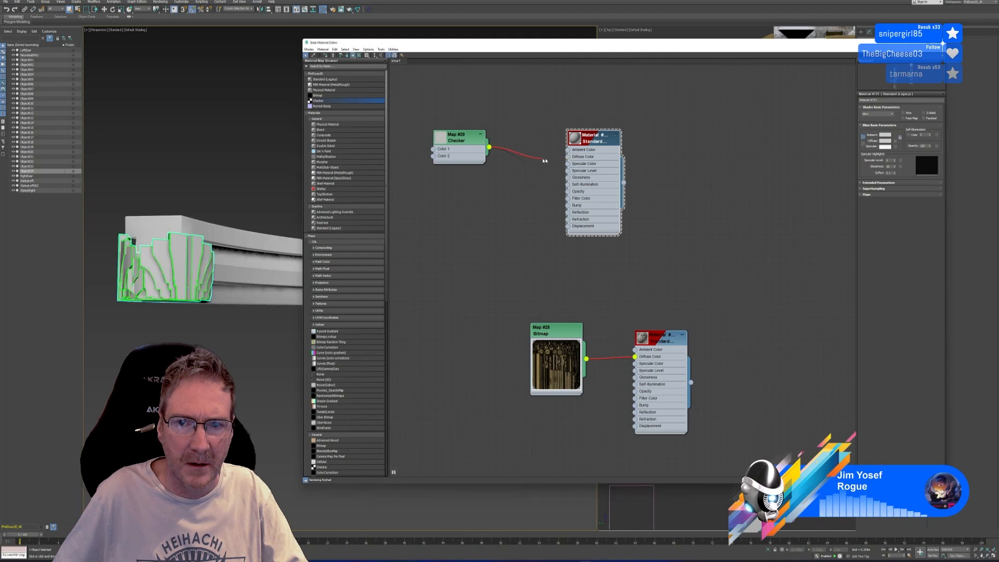
left_click(941, 43)
Step: Attach the fan ornaments to the moulding object and add an Unwrap UVW modifier to the combined beam
left_click(306, 211)
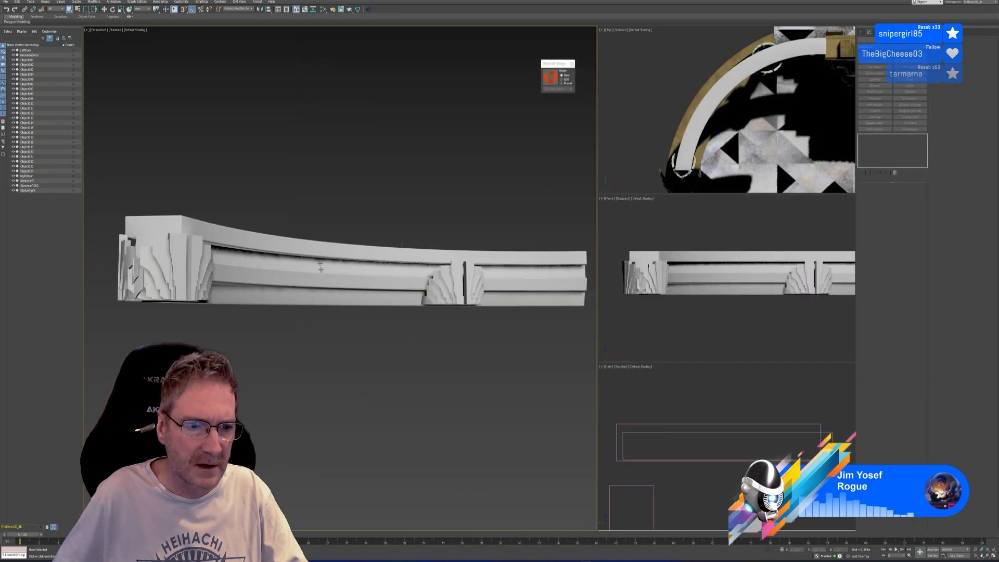
middle_click_drag(323, 283, 345, 318)
left_click(348, 316)
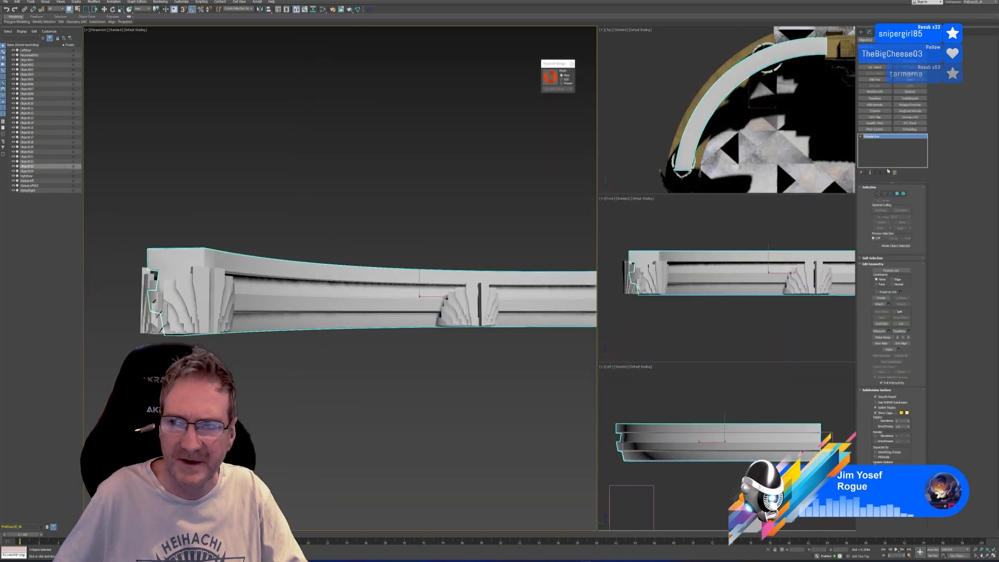
left_click(879, 305)
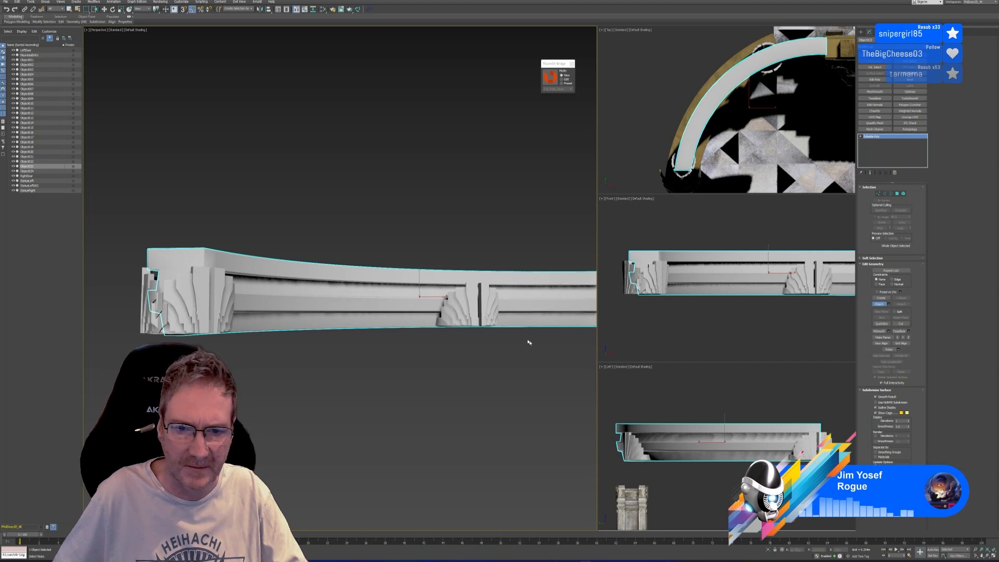
left_click(479, 318)
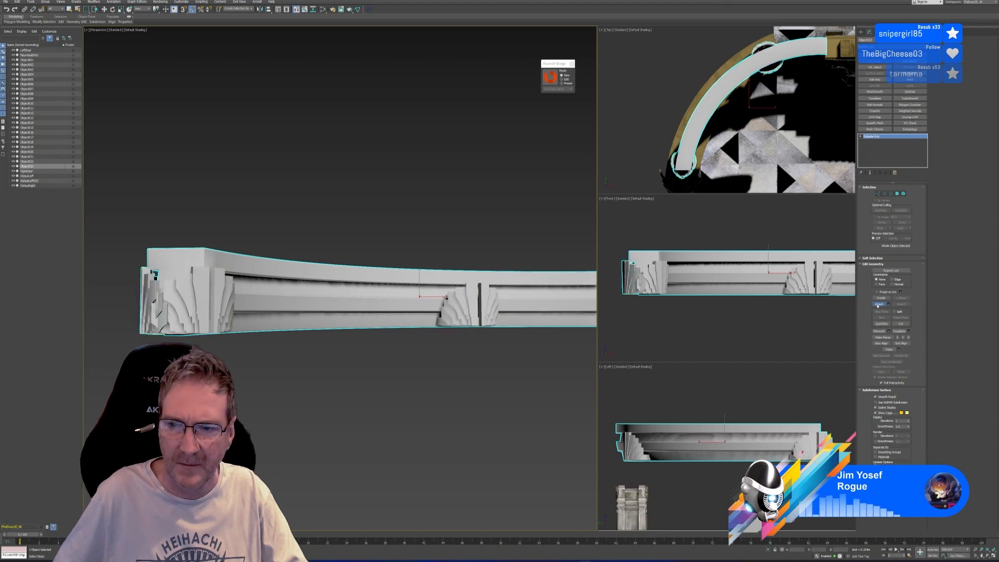
key("w")
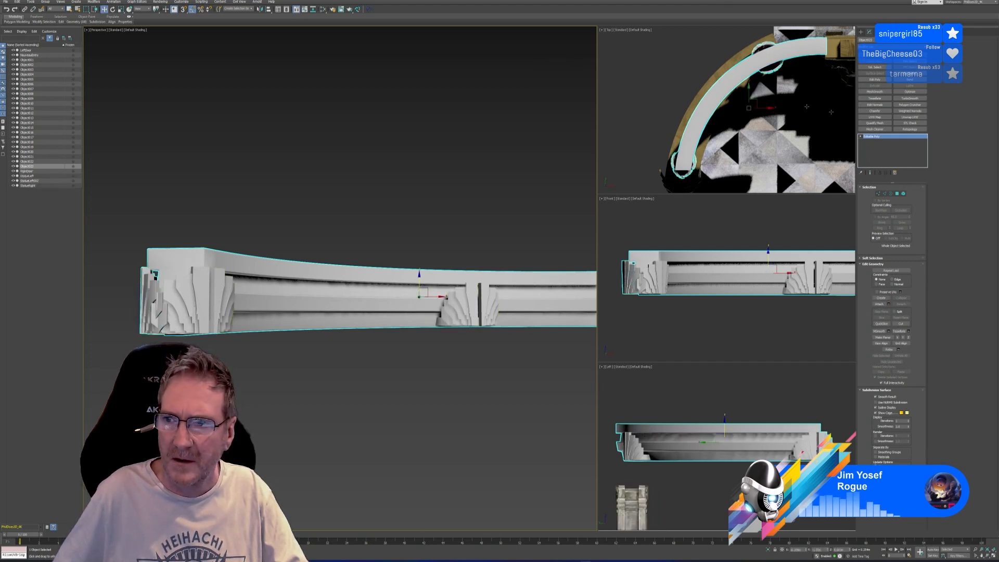
left_click(910, 117)
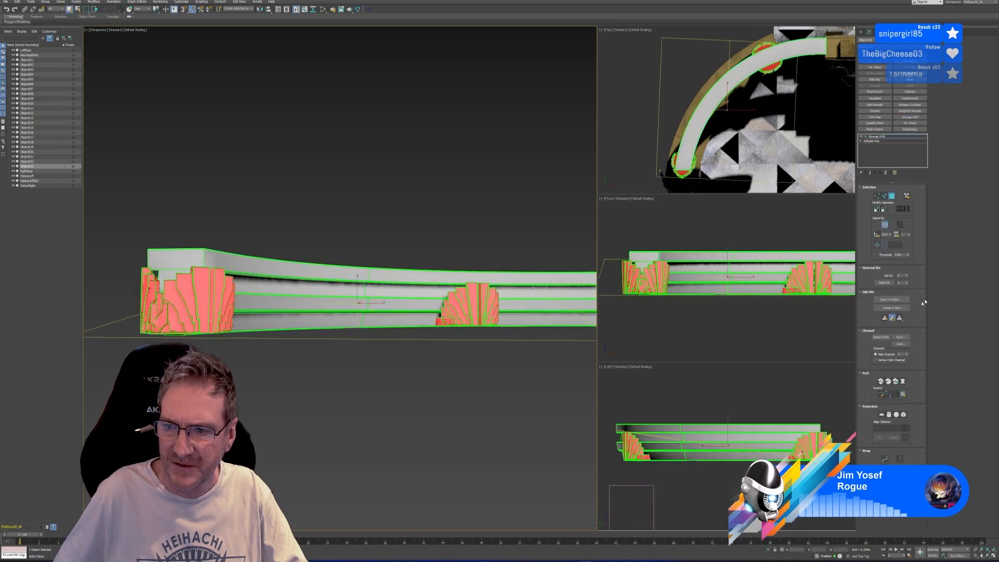
Step: Try packing all of the combined beam's UV islands in the UV editor, and discard the Unwrap UVW modifier
left_click(900, 301)
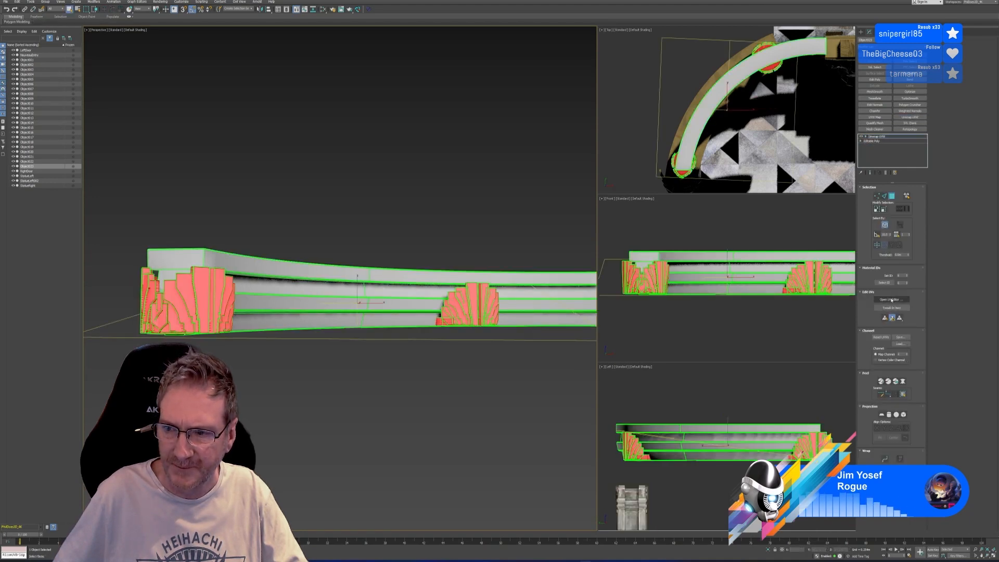
scroll(483, 296, "down", 3)
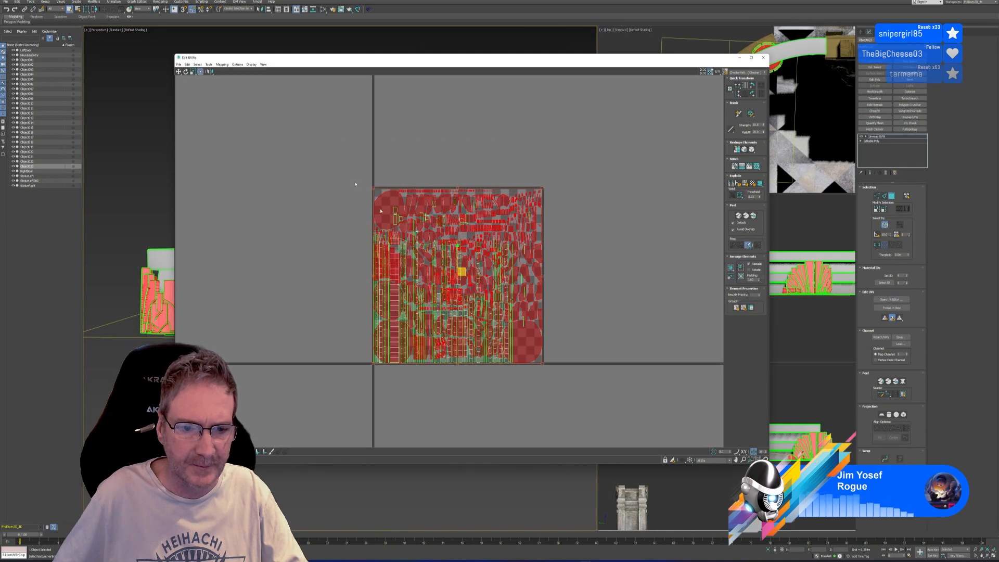
left_click_drag(312, 145, 586, 412)
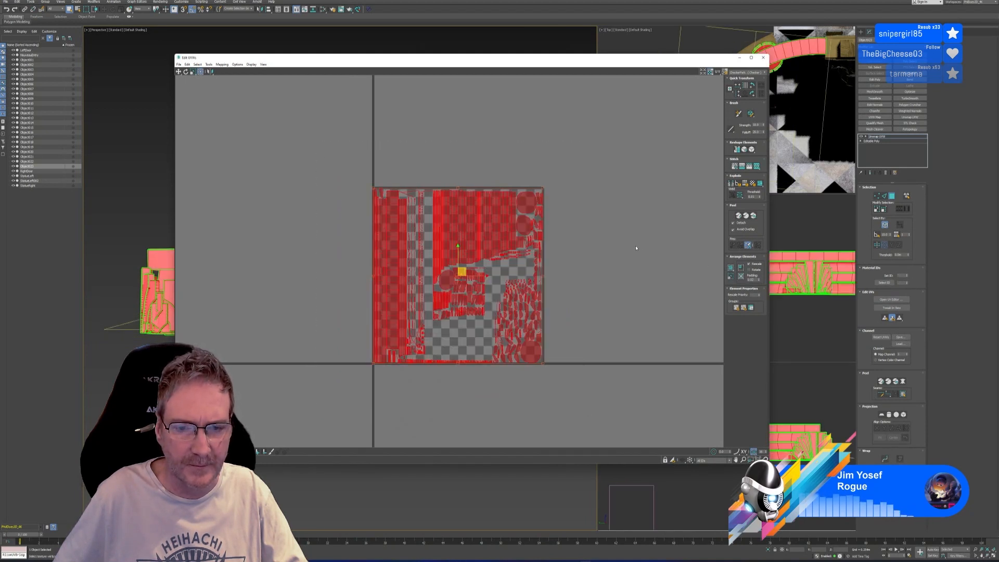
left_click(458, 343)
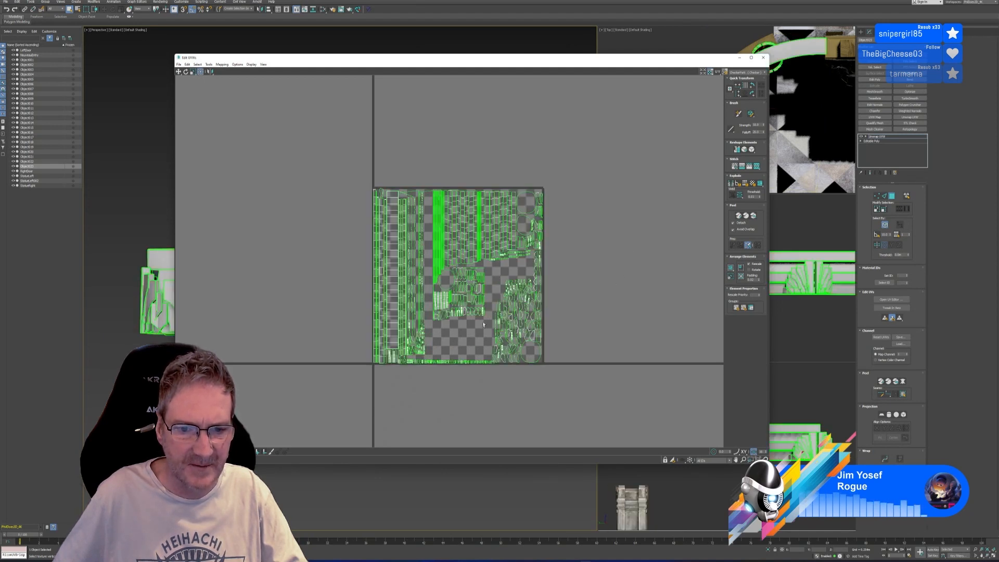
left_click(763, 57)
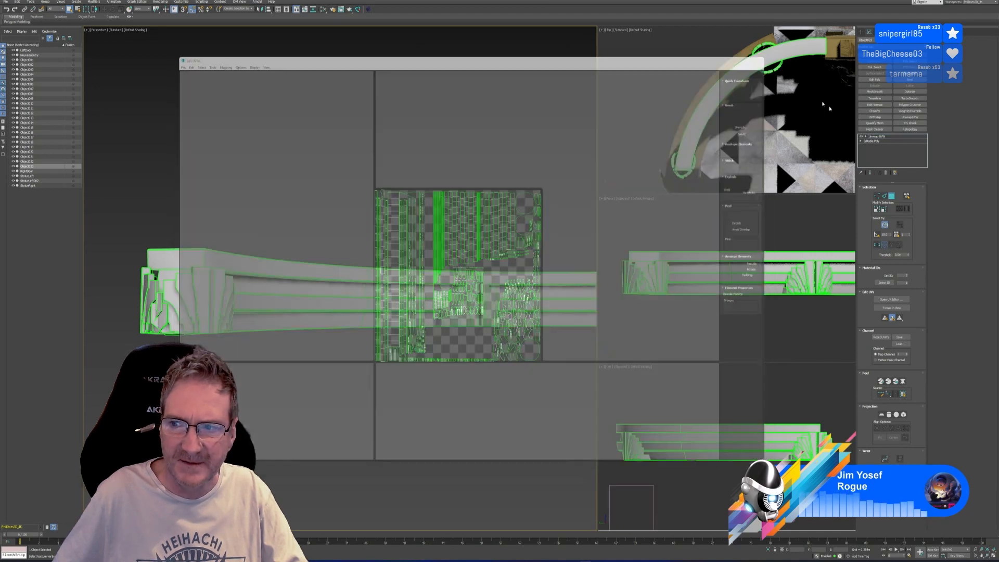
left_click(894, 198)
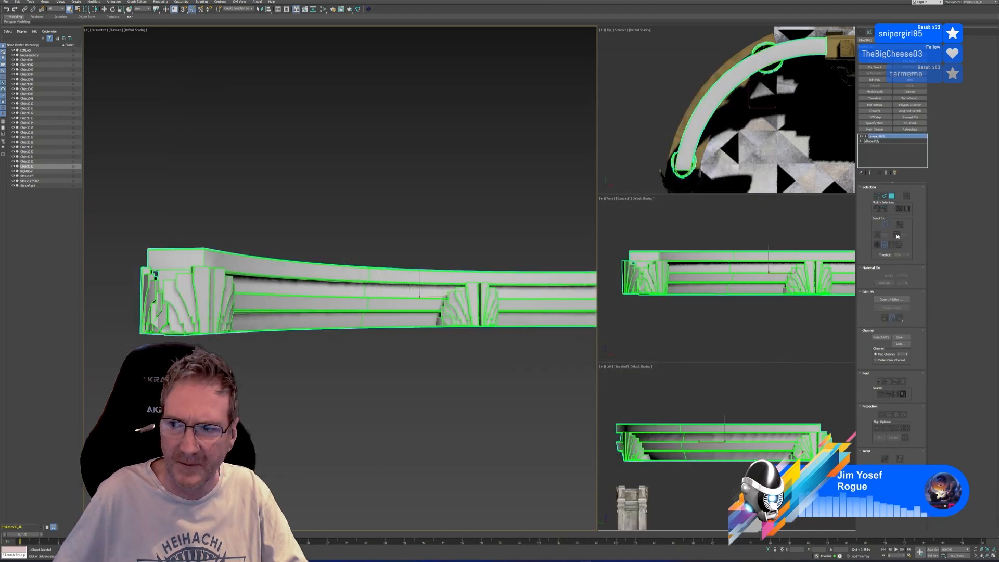
left_click(886, 173)
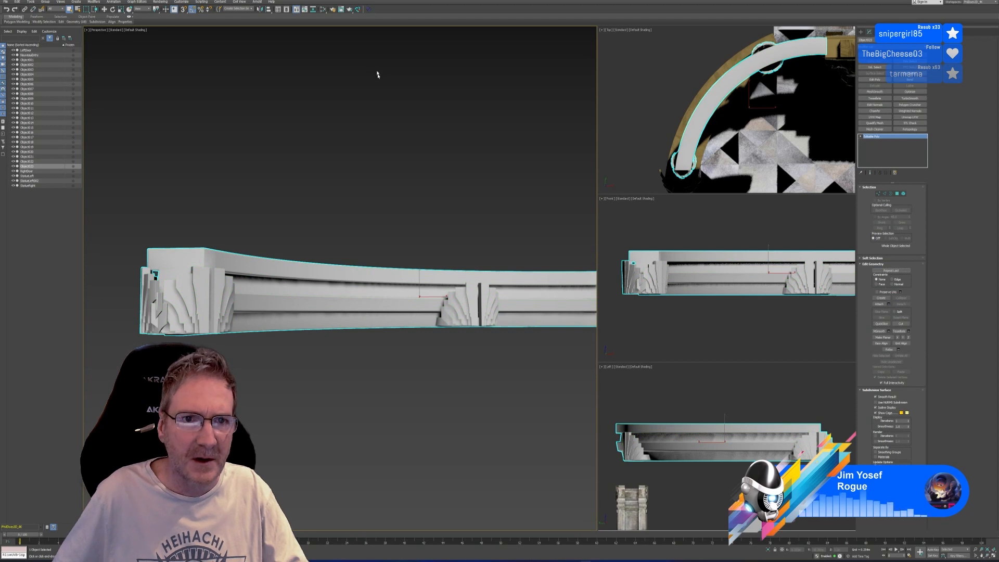
Step: Send the combined beam to RizomUV in Edit mode and frame it in the 3D view with its checker texture
left_click(351, 9)
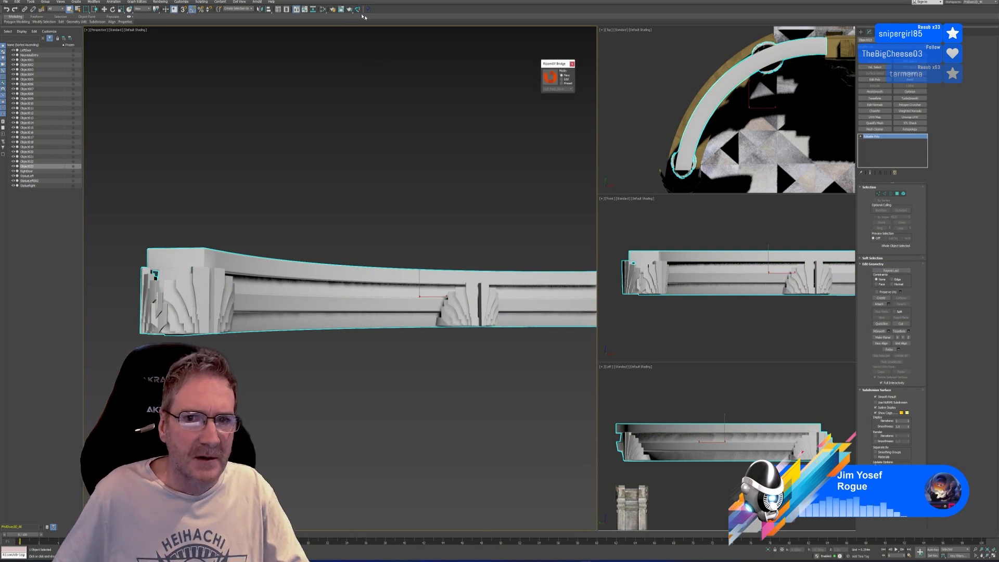
left_click(562, 79)
left_click(550, 77)
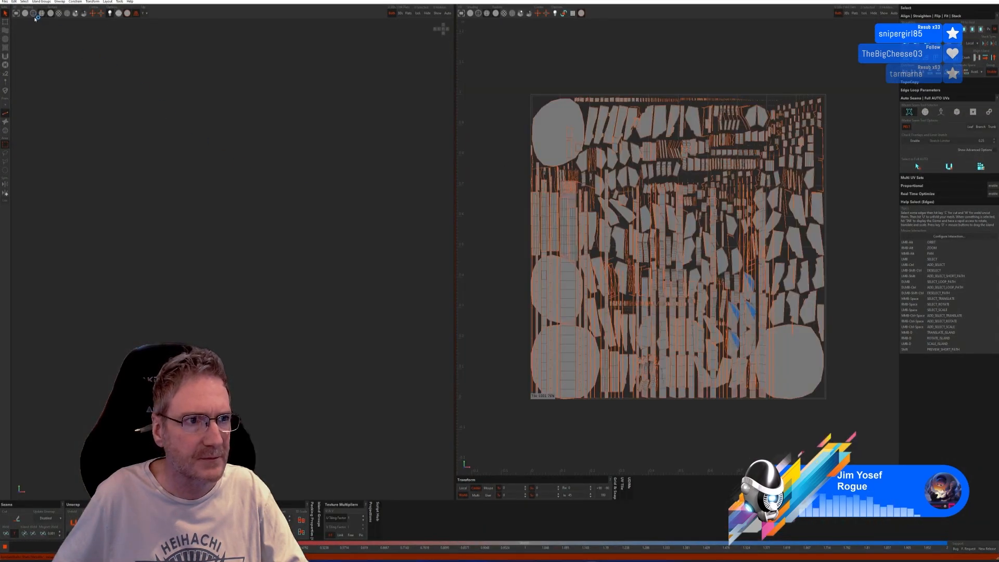
left_click(58, 16)
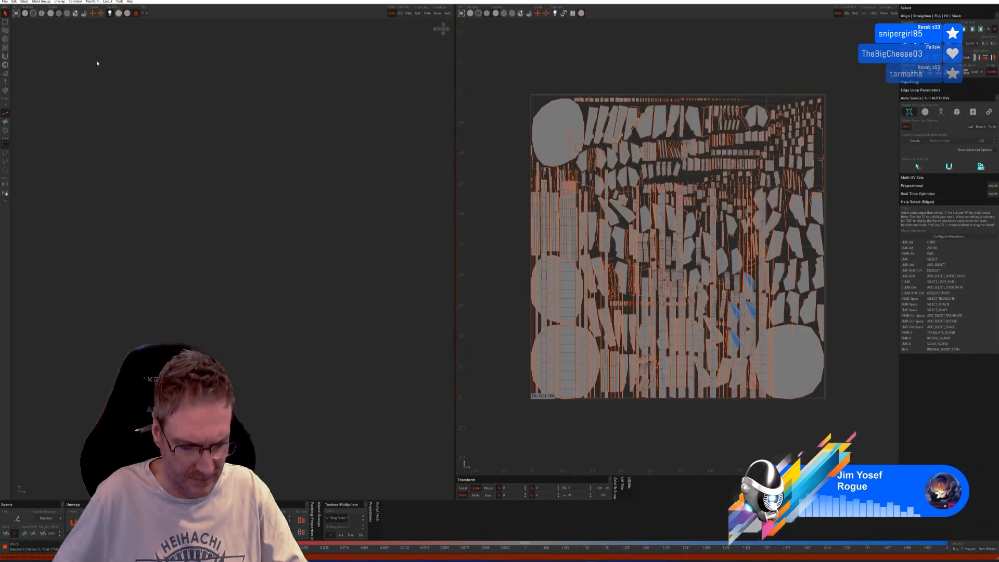
key("f")
scroll(186, 213, "down", 2)
scroll(186, 213, "down", 2)
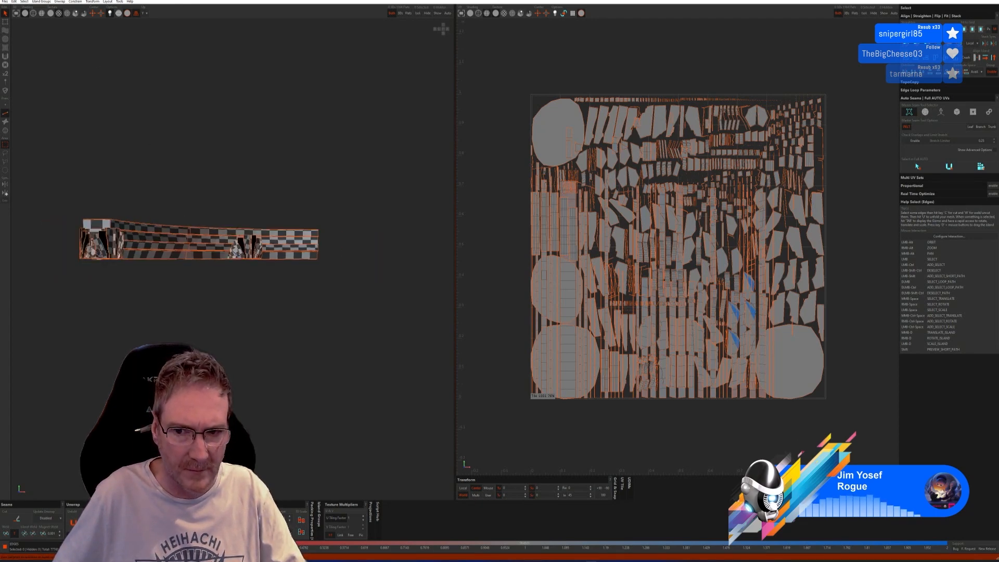
Step: Pack all of the beam's UV islands and save the UVs back to 3ds Max
key("p")
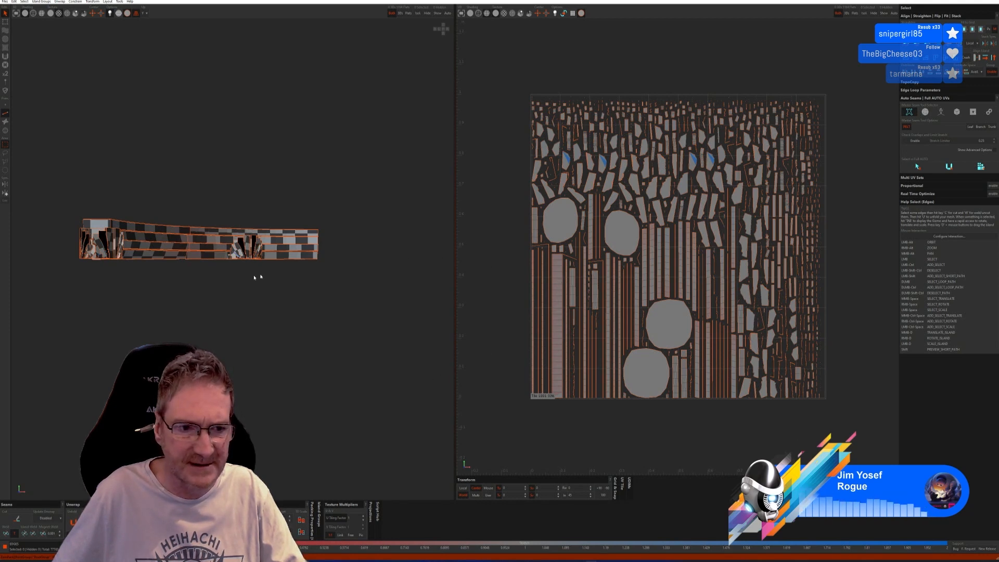
left_click(5, 2)
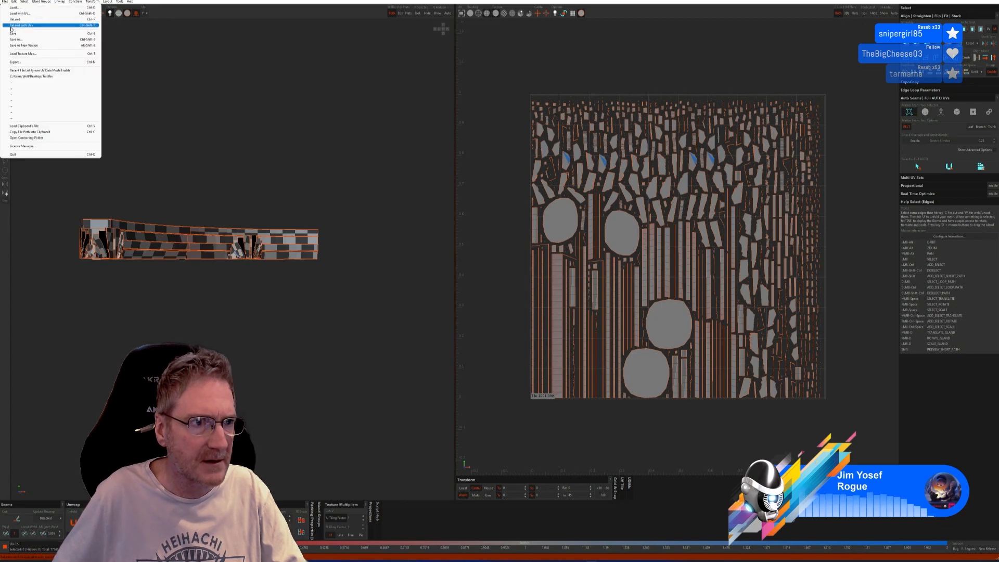
left_click(42, 34)
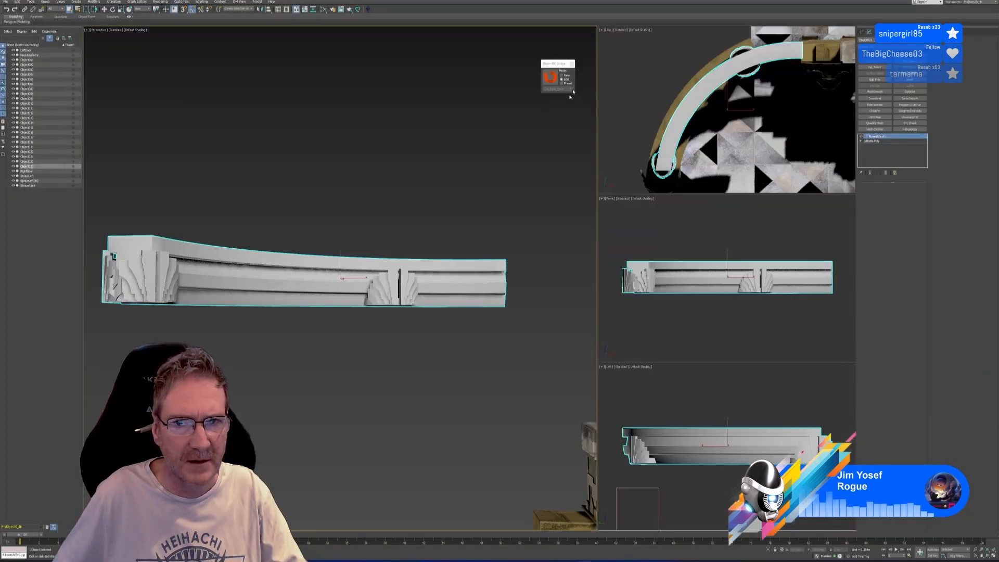
left_click(572, 63)
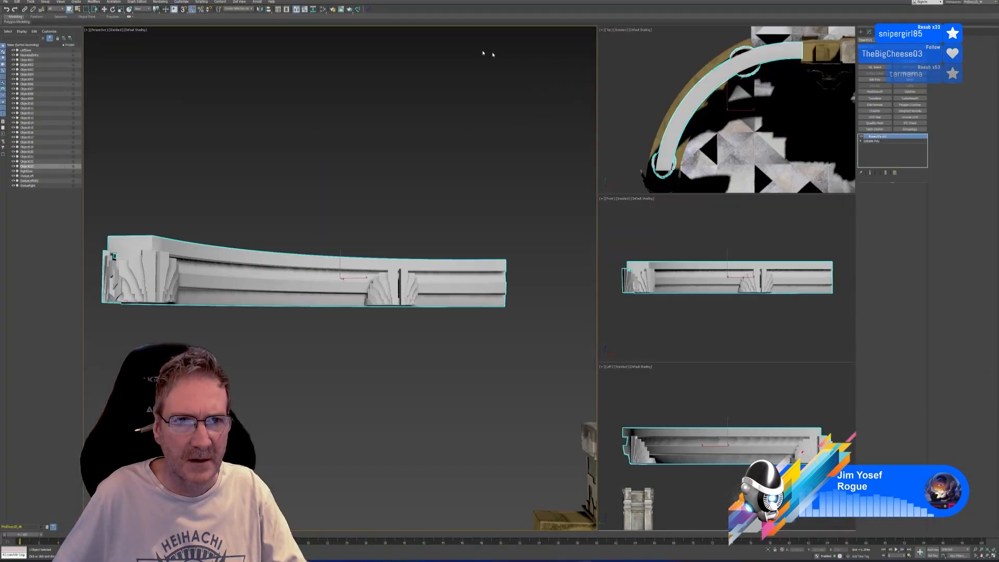
Step: Inspect the checker scale on the beam's mouldings and fan ornaments, and disconnect the Checker map from the diffuse colour
left_click(340, 10)
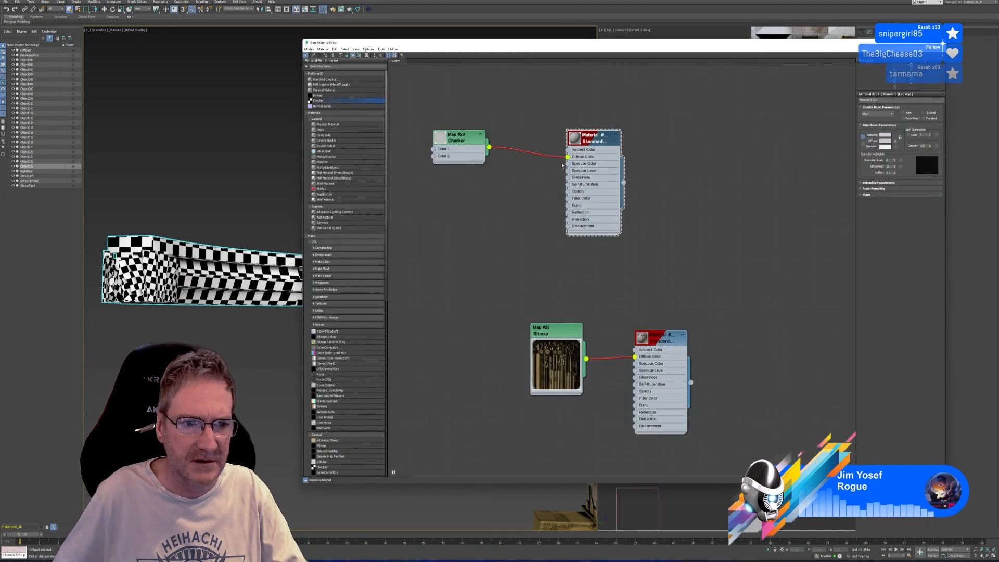
scroll(231, 322, "down", 2)
scroll(228, 359, "down", 4)
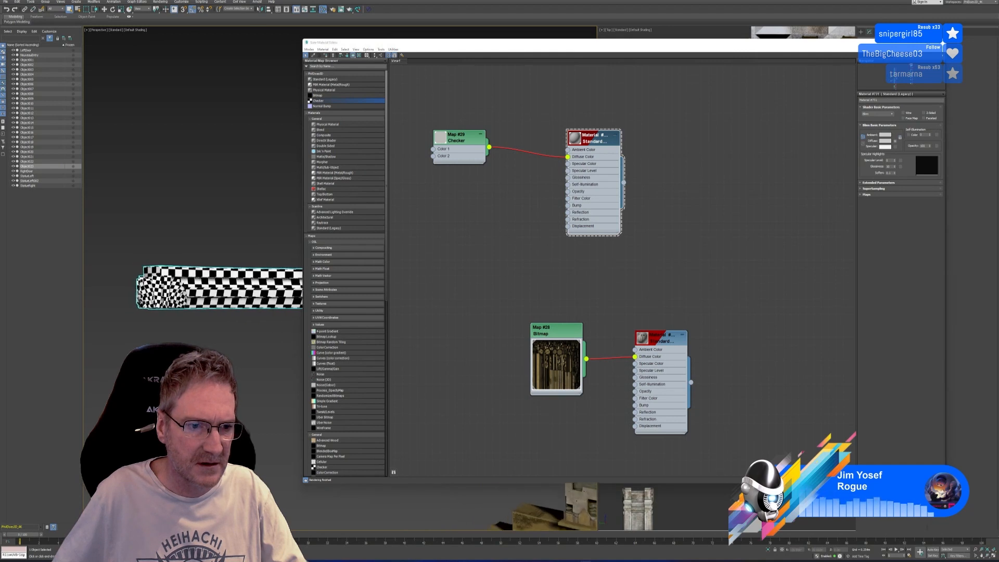
scroll(234, 357, "up", 4)
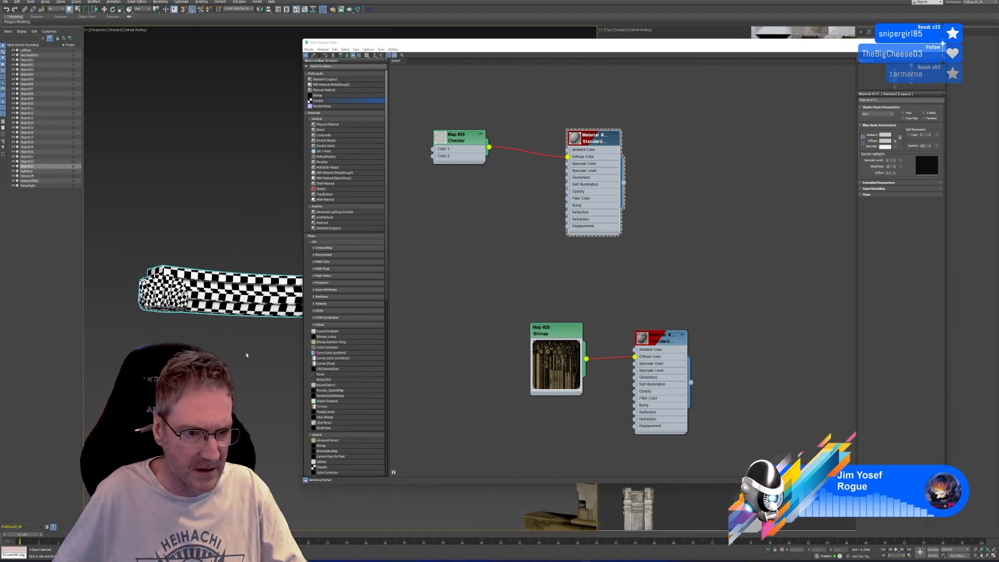
middle_click_drag(260, 350, 126, 344, "alt")
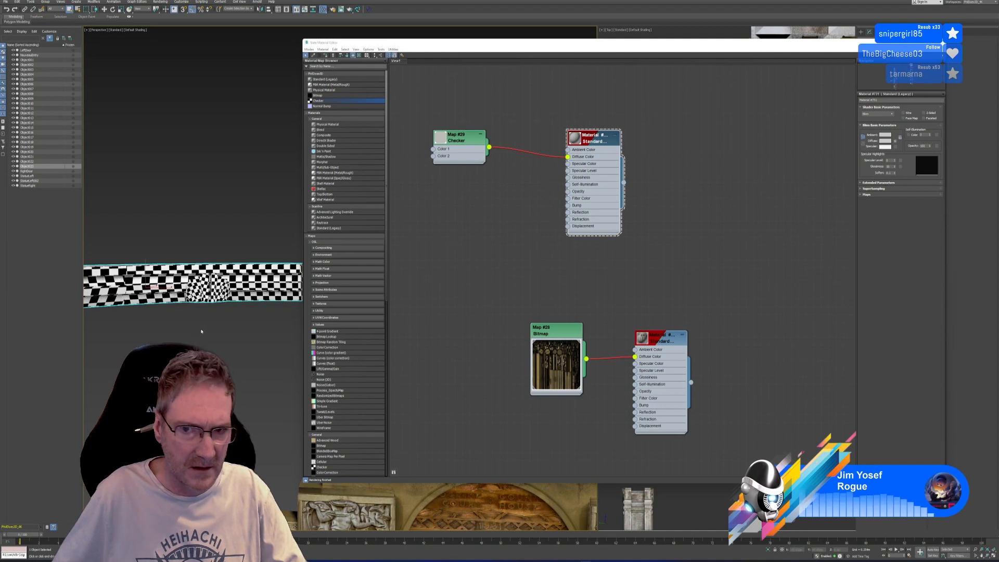
scroll(201, 315, "up", 4)
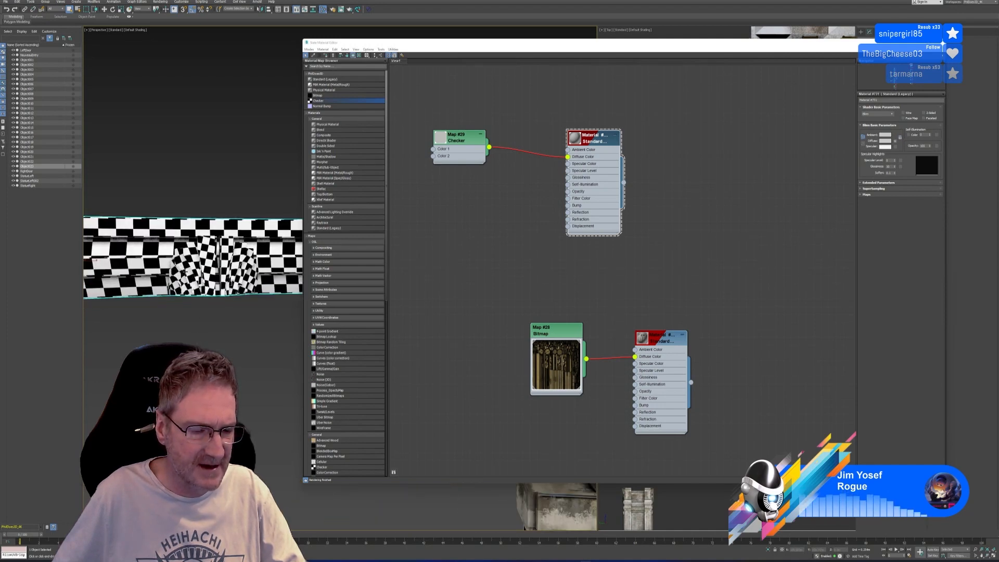
scroll(201, 315, "down", 3)
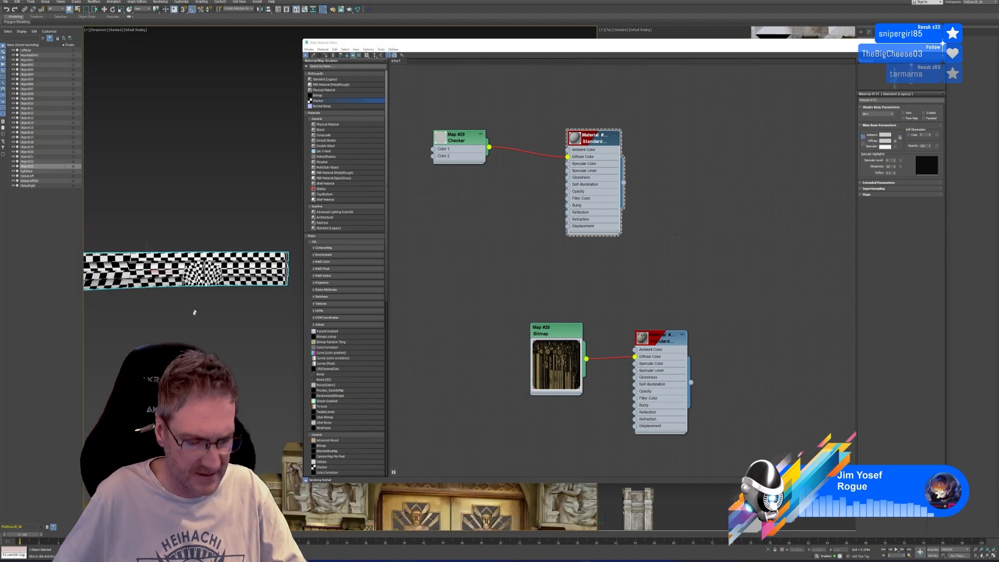
middle_click_drag(179, 316, 280, 313, "alt")
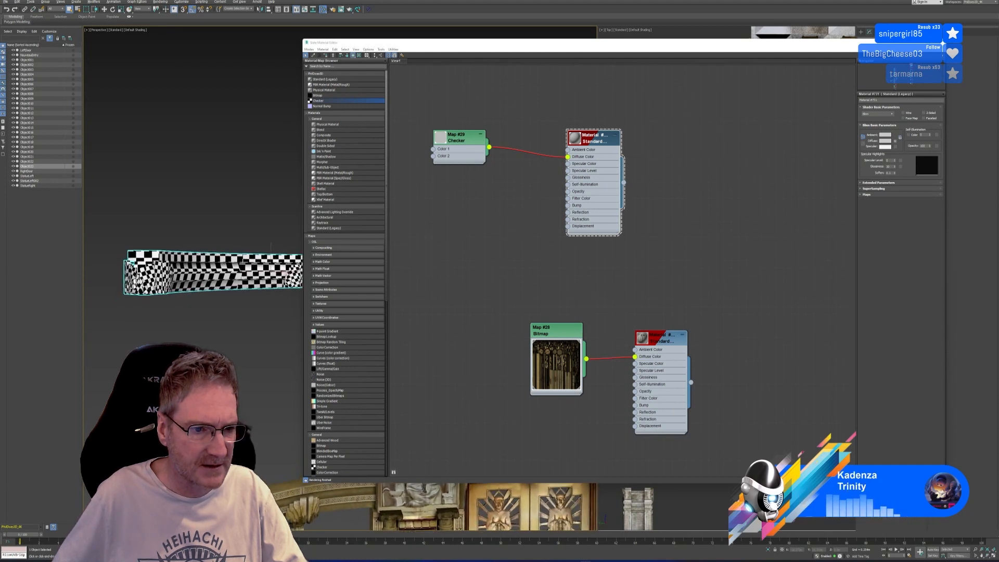
left_click(550, 155)
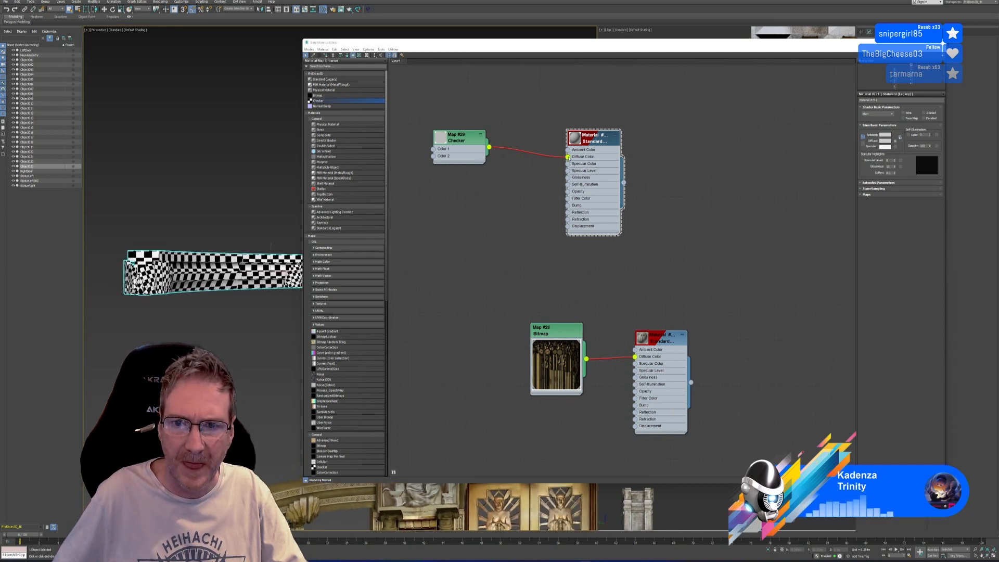
key("Delete")
left_click(940, 44)
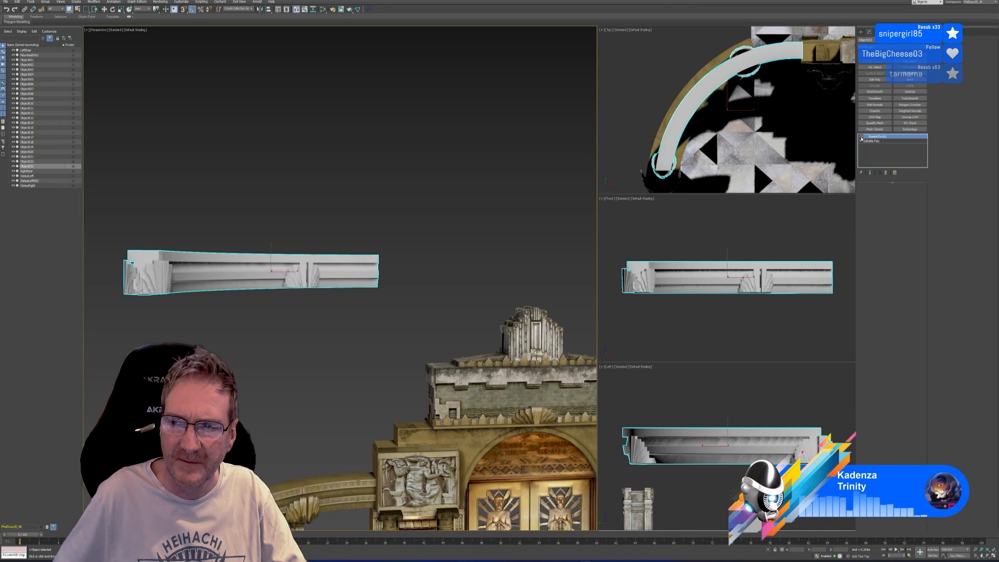
Step: Add an Unwrap UVW modifier above the beam's RizomUV result and open its layout in the UV editor
left_click(862, 138)
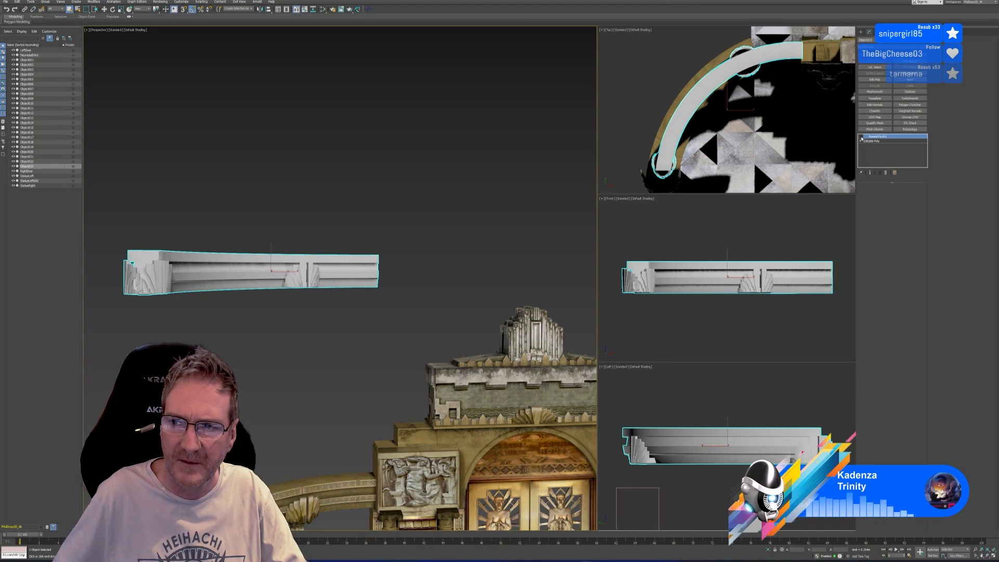
left_click(910, 117)
left_click(889, 299)
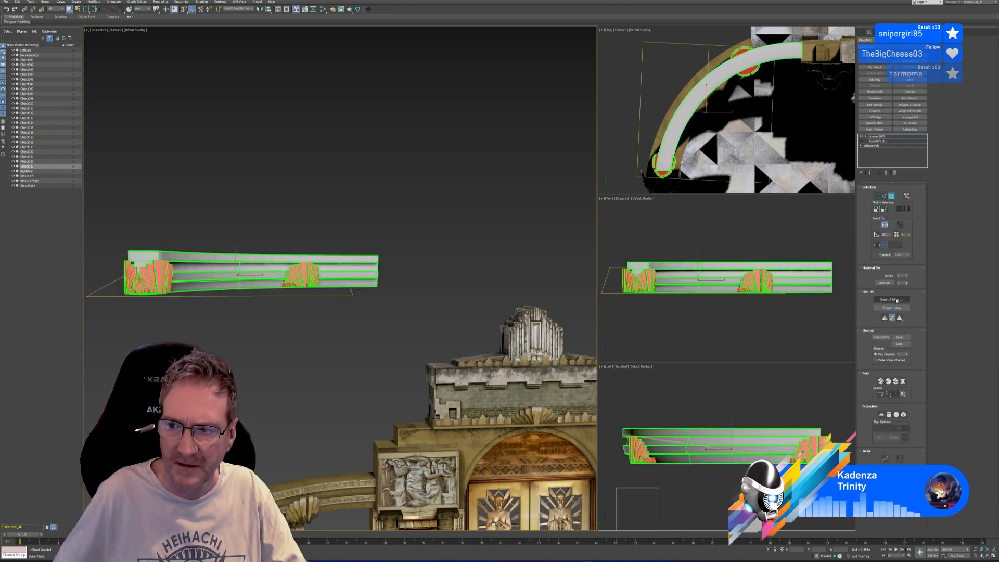
scroll(594, 242, "down", 2)
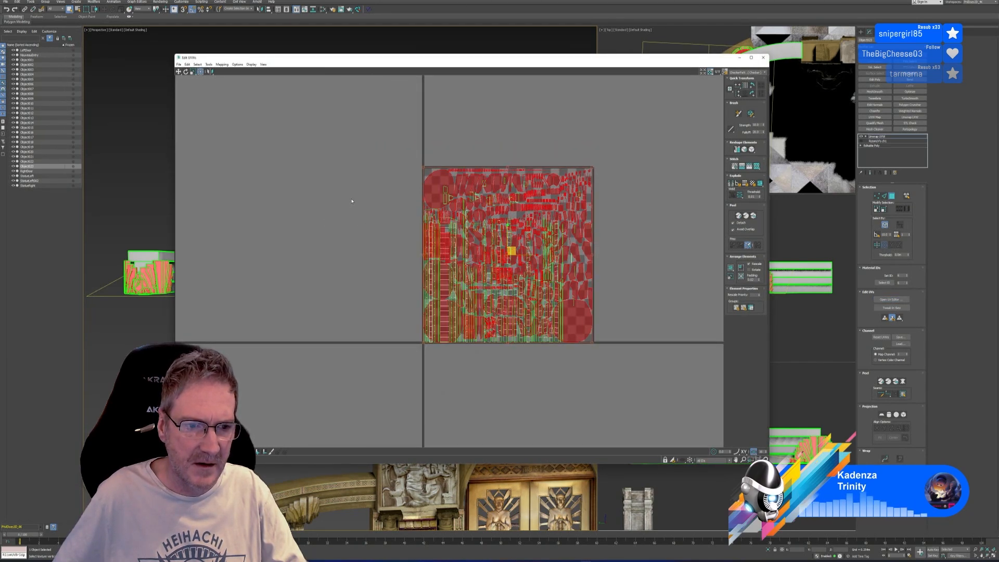
Step: Toggle the Rotate packing option, move the selected fan islands outside the UV square and scale them down
left_click(750, 270)
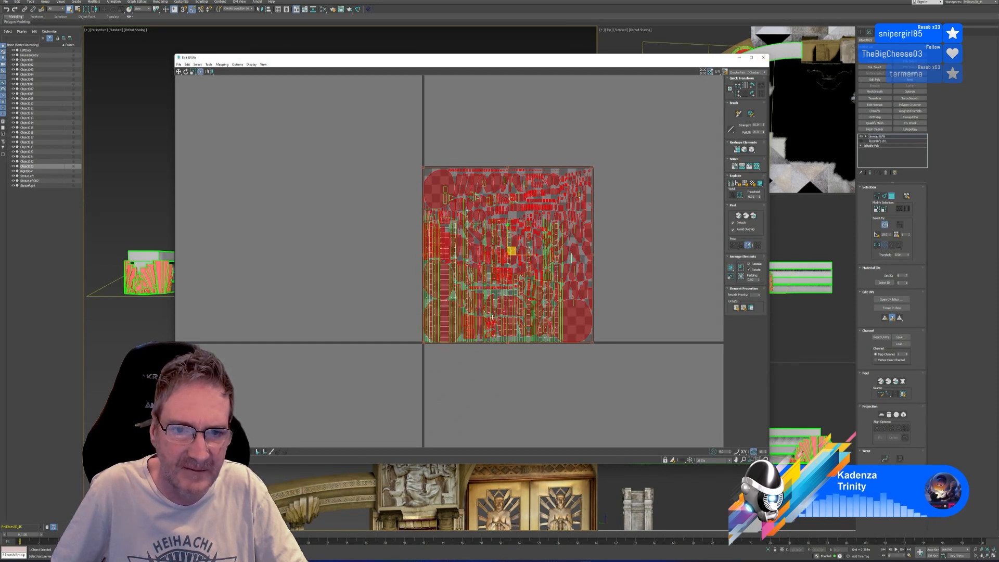
left_click_drag(441, 181, 268, 338)
left_click(193, 72)
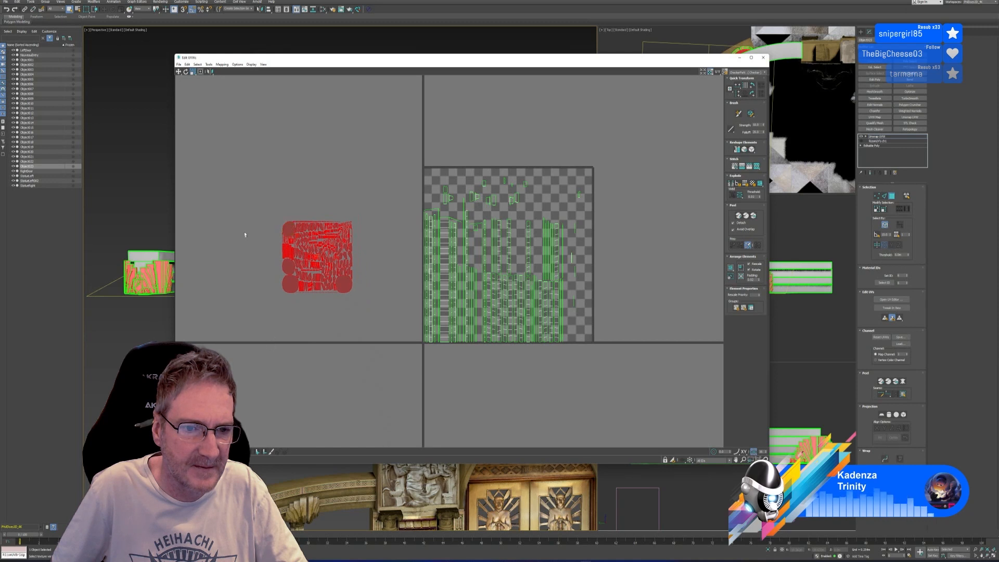
Step: Try packing the mouldings' islands together with the reduced fan islands, and discard the Unwrap UVW modifier
left_click_drag(249, 125, 633, 397)
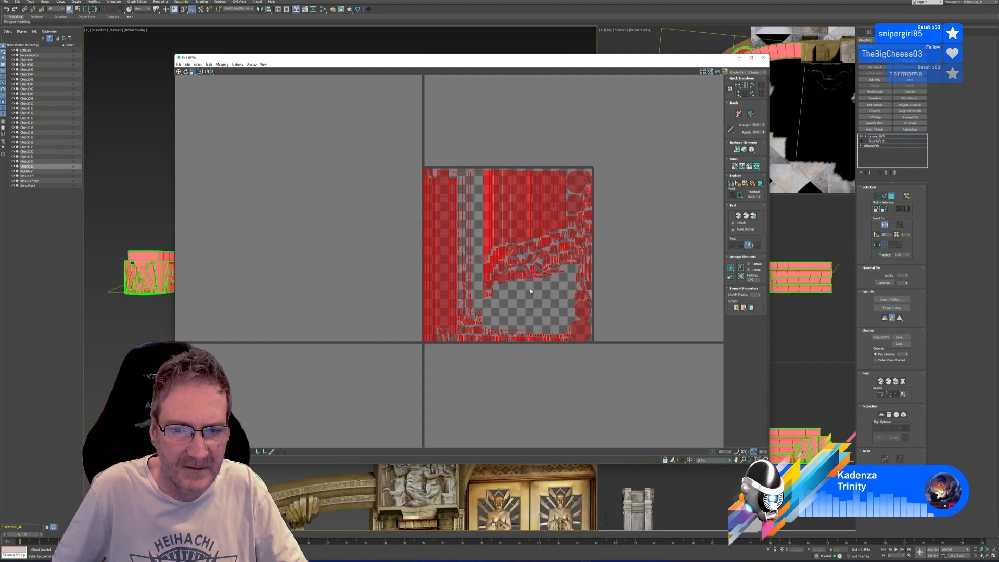
scroll(547, 311, "up", 2)
left_click(529, 289)
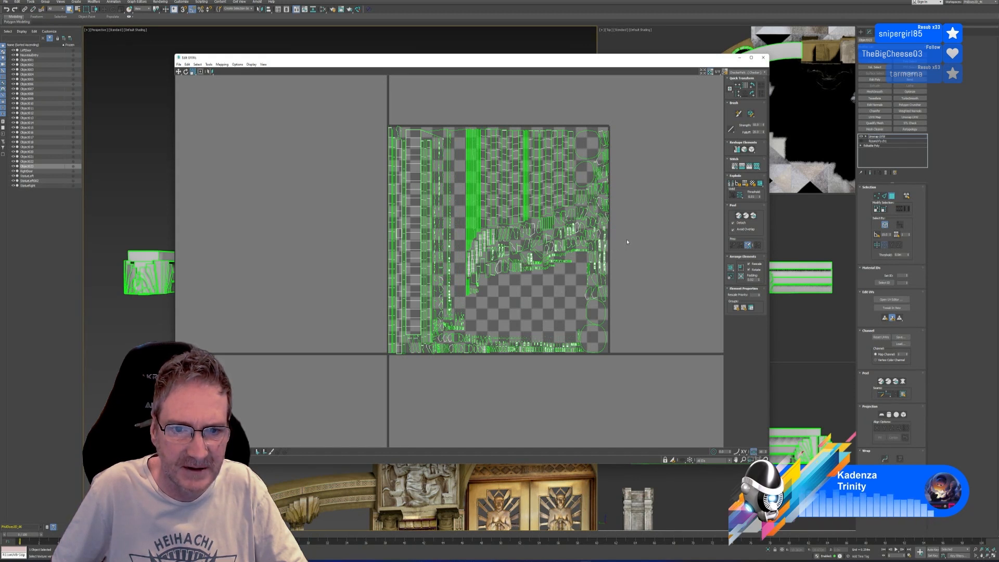
left_click(762, 57)
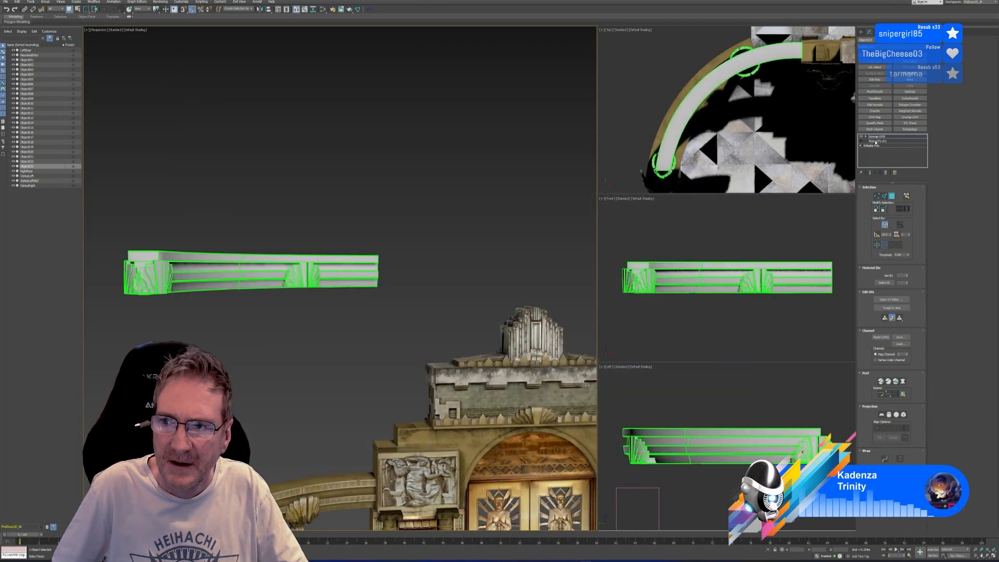
left_click(886, 174)
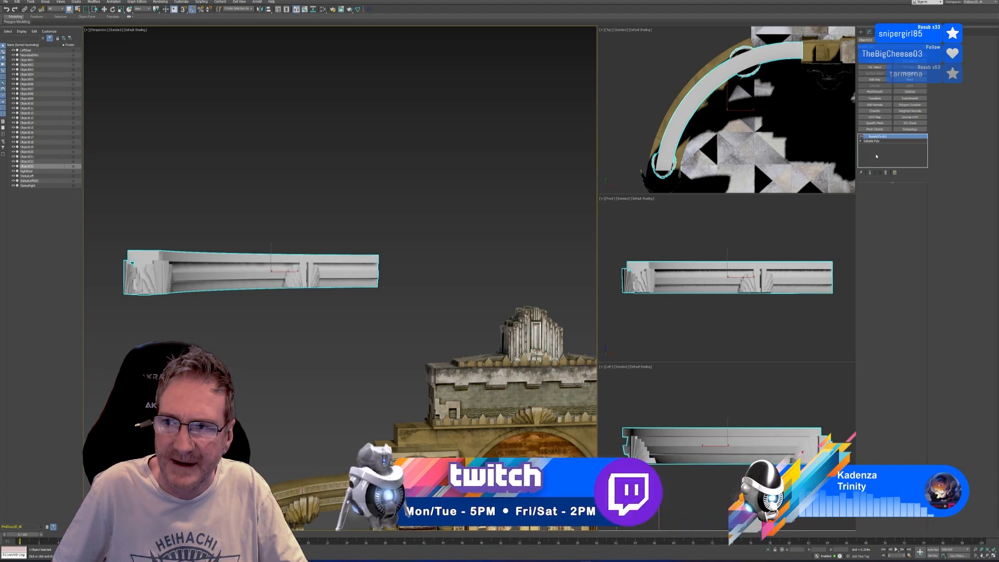
left_click(332, 9)
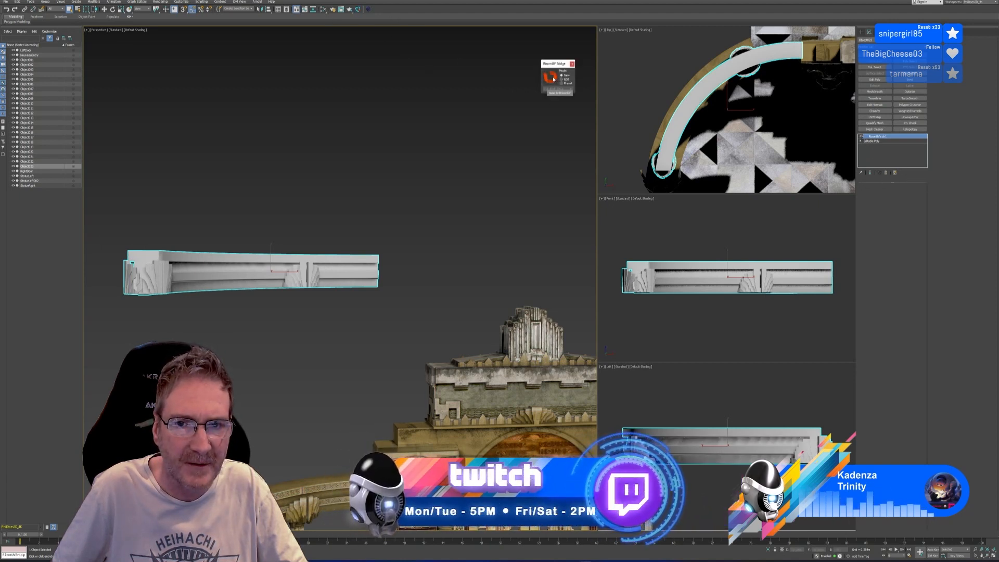
left_click(550, 93)
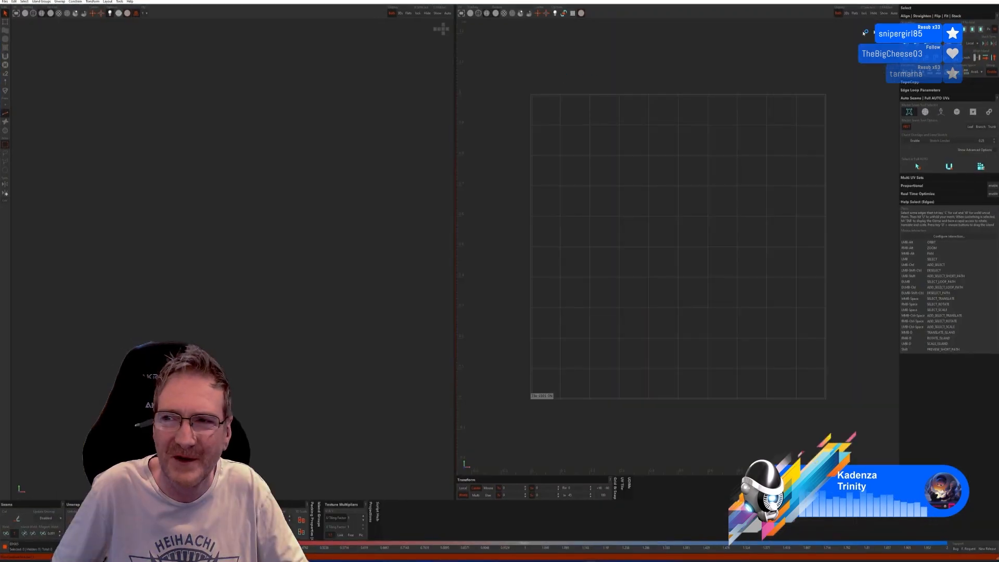
left_click(985, 2)
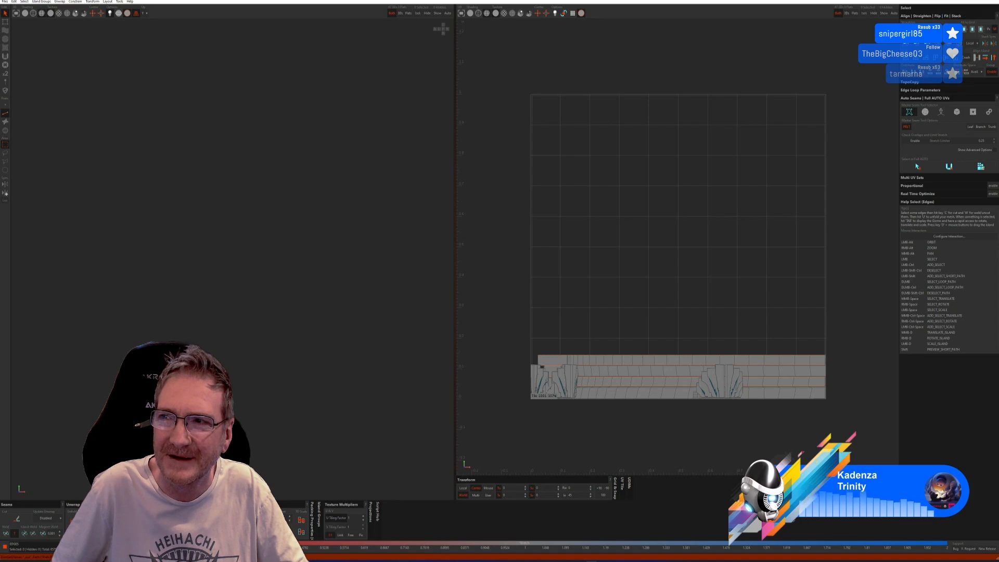
left_click(511, 277)
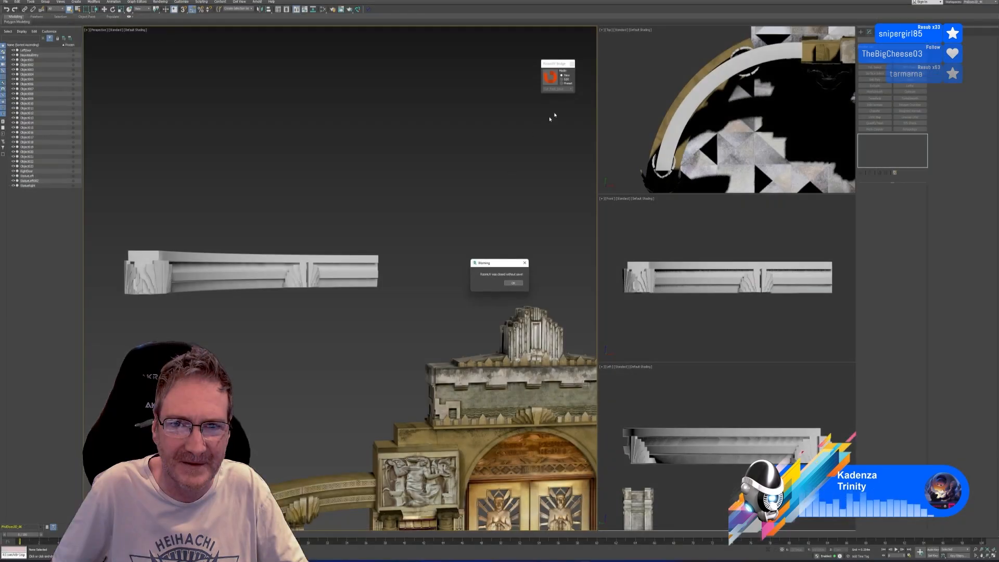
left_click(511, 283)
Step: Switch the RizomUV bridge to Edit mode and send the untextured curved beam to RizomUV
left_click(561, 79)
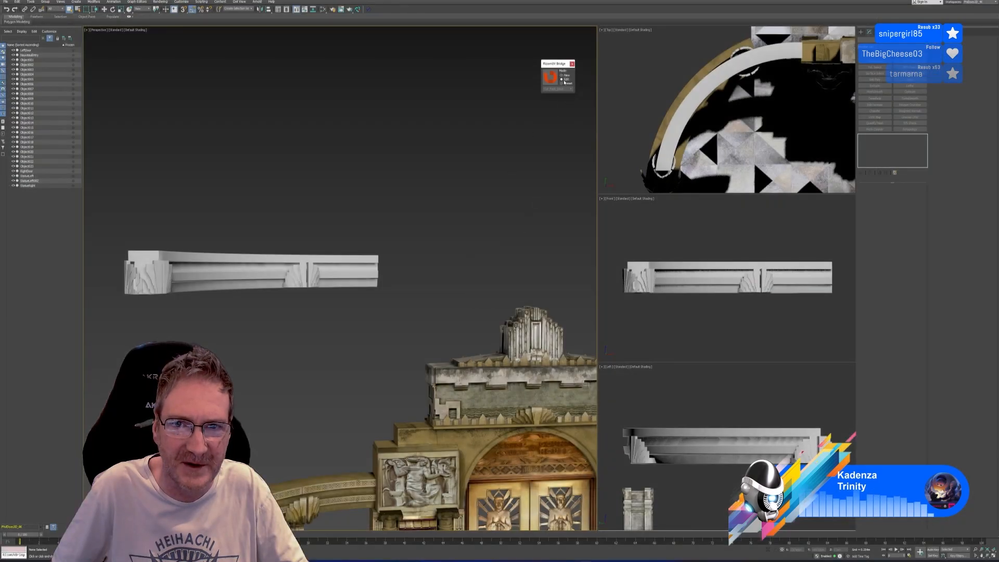
left_click(550, 77)
left_click(515, 284)
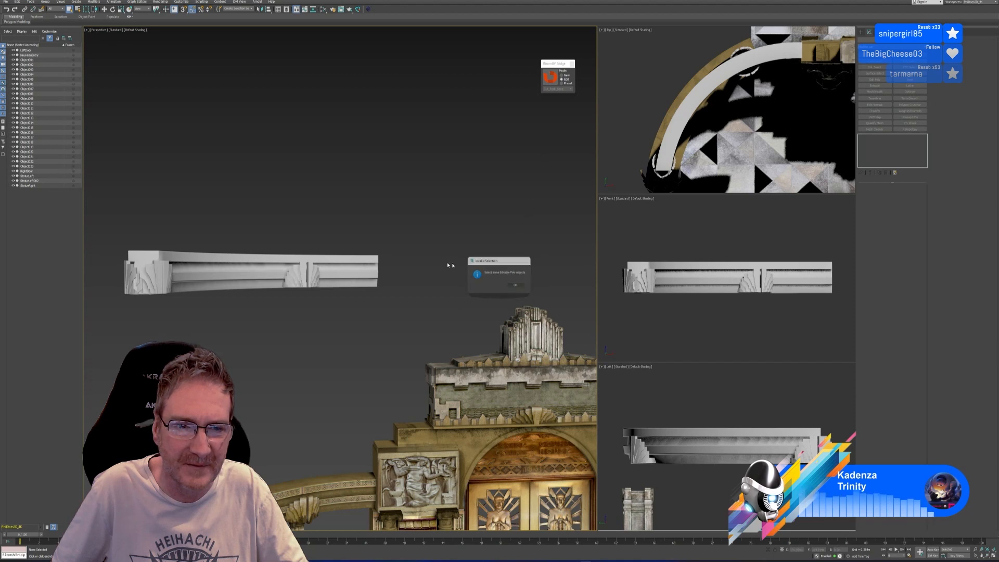
left_click(363, 257)
left_click(362, 257)
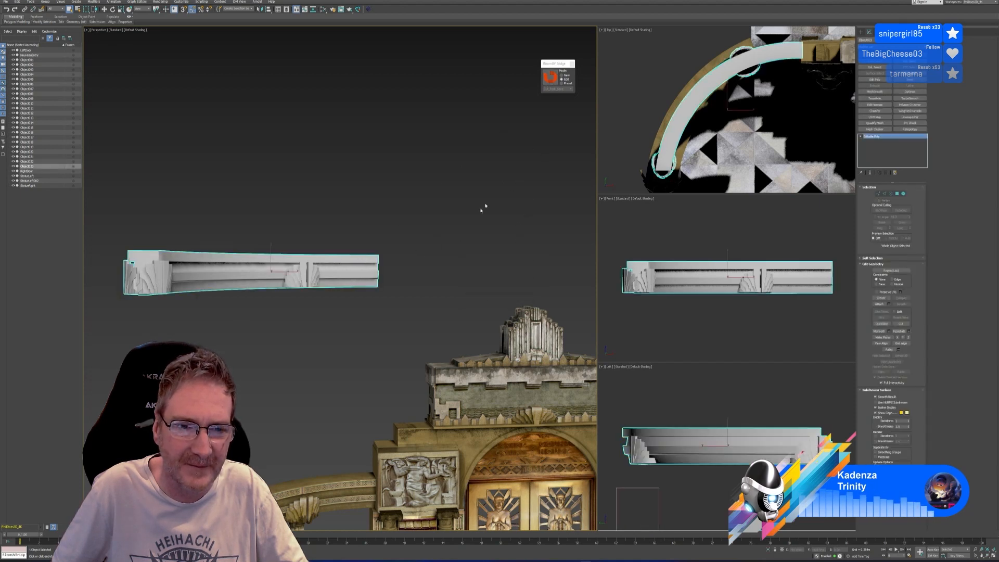
left_click(550, 77)
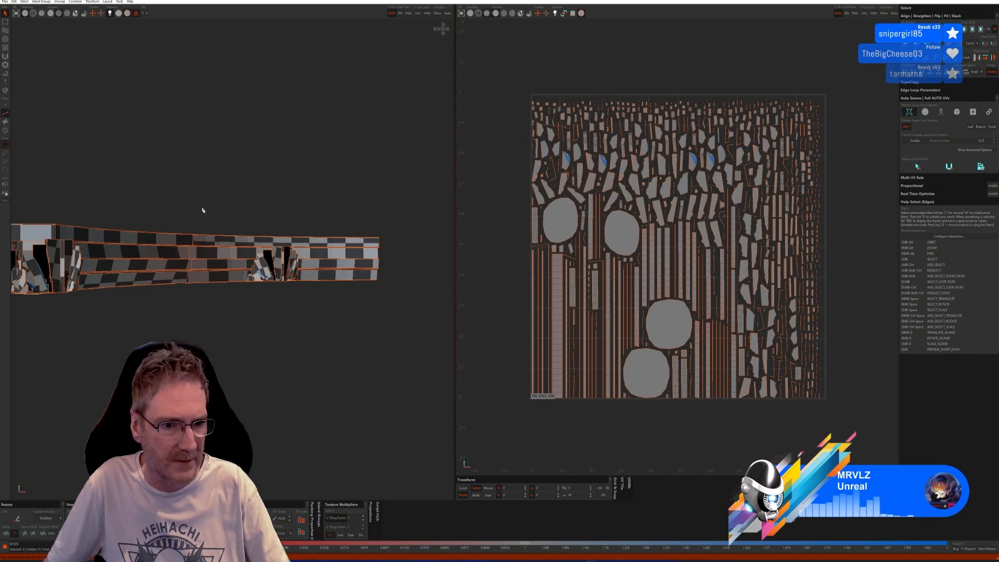
Step: Select all of the beam's UV islands and repack them together to fill the UV square
scroll(203, 210, "down", 2)
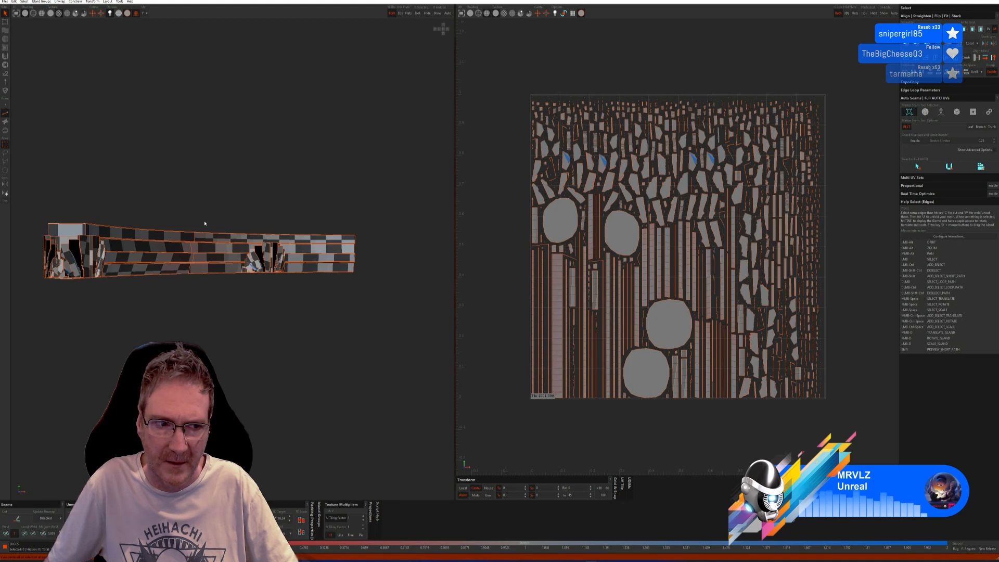
left_click_drag(175, 293, 223, 280, "alt")
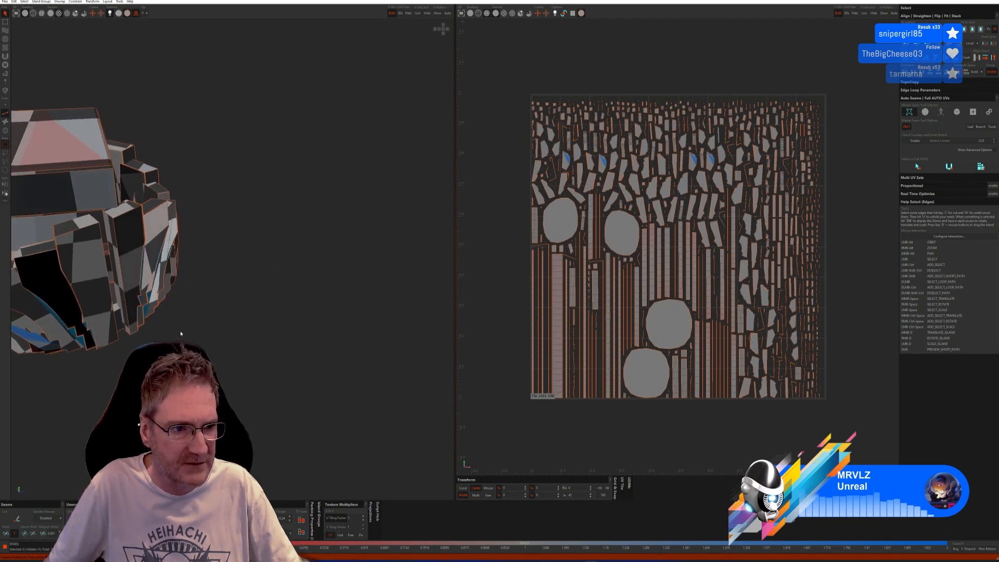
left_click_drag(180, 334, 296, 319, "alt")
left_click_drag(507, 67, 839, 429)
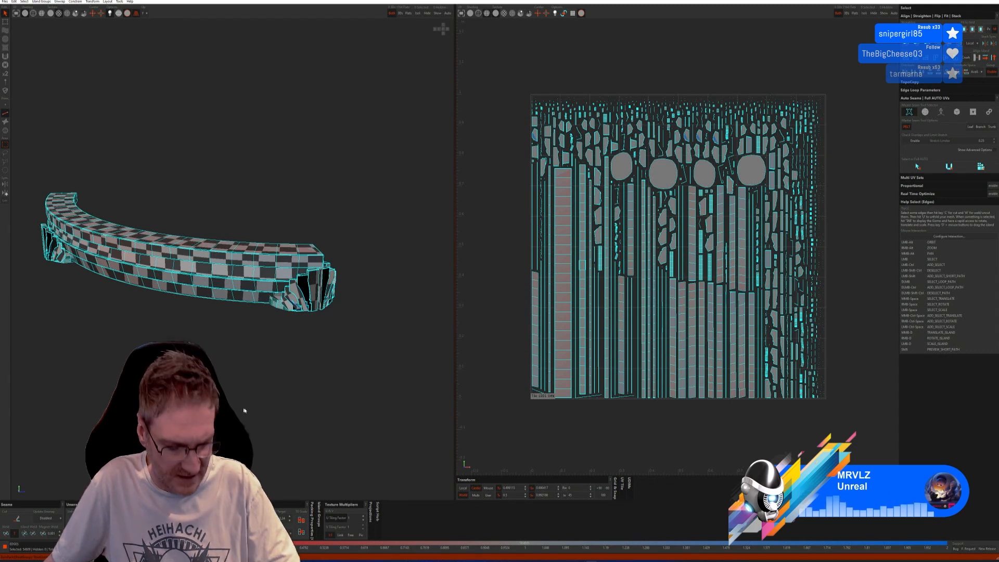
Step: Check the checker scale around the beam's fan ornaments, save the repacked UVs back to 3ds Max and close the RizomUV bridge
left_click_drag(250, 408, 343, 356, "alt")
scroll(312, 289, "up", 8)
scroll(343, 356, "down", 8)
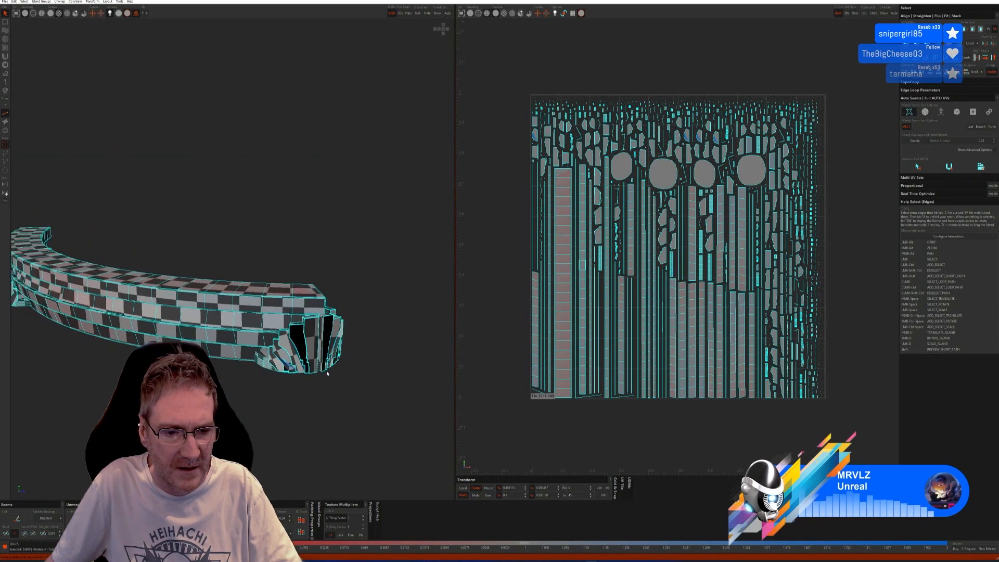
left_click_drag(343, 317, 320, 295, "alt")
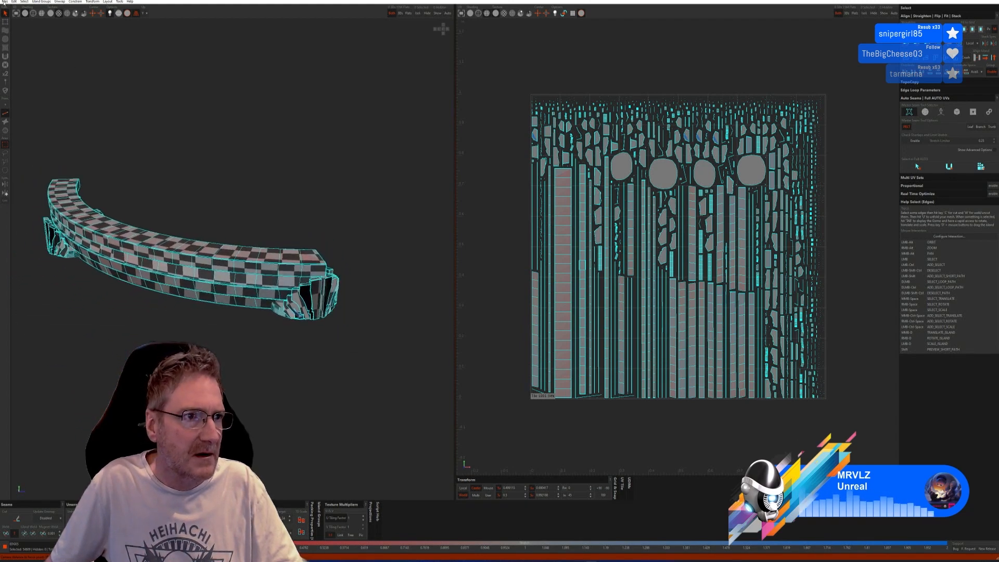
left_click(5, 1)
left_click(19, 36)
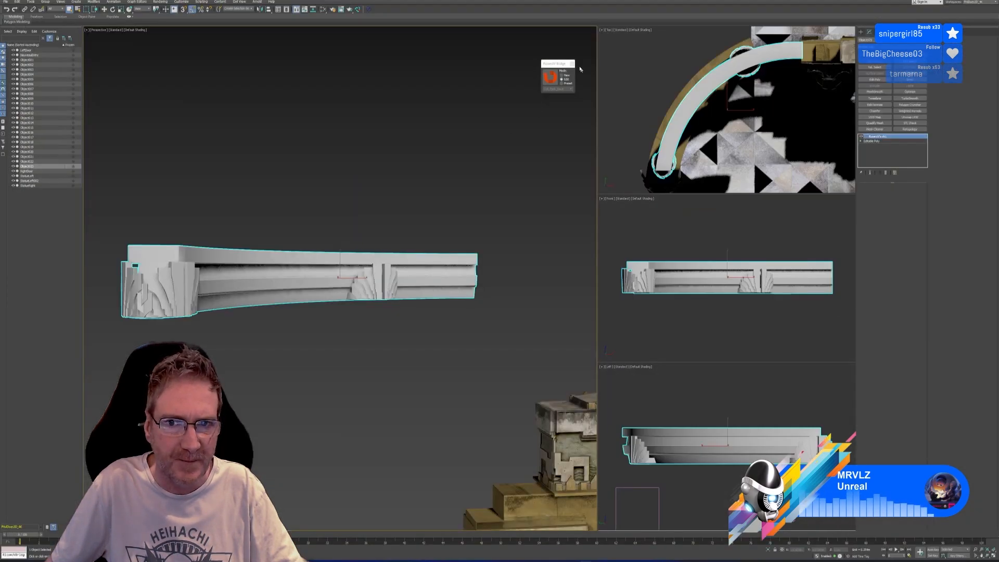
left_click(571, 64)
Step: Clone the textured curved beam straight up from the colonnade, placing the copy just beneath the untextured beam
scroll(398, 397, "down", 5)
middle_click_drag(396, 397, 382, 295)
left_click(348, 393)
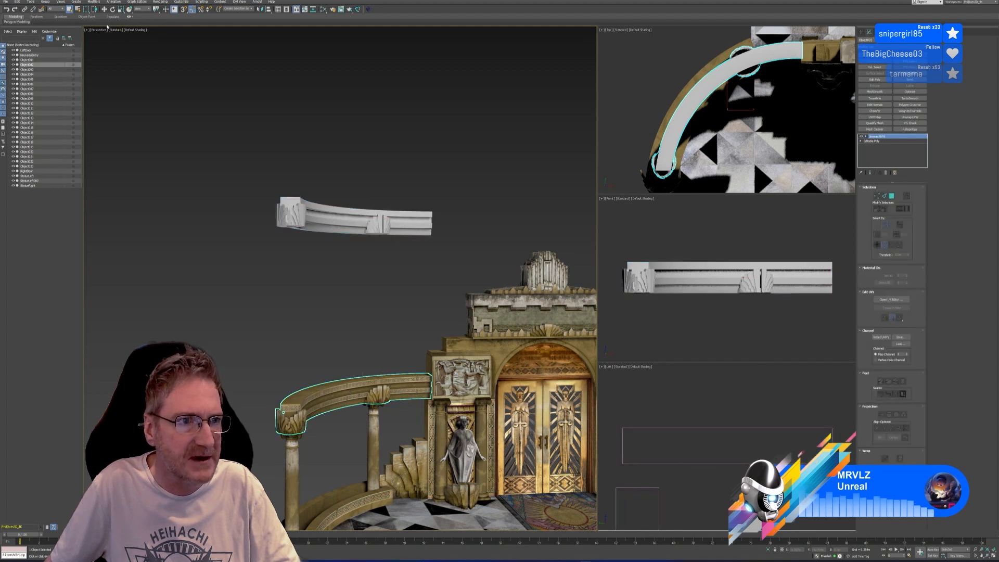
left_click_drag(362, 382, 362, 266, "shift")
left_click(500, 302)
scroll(352, 215, "up", 2)
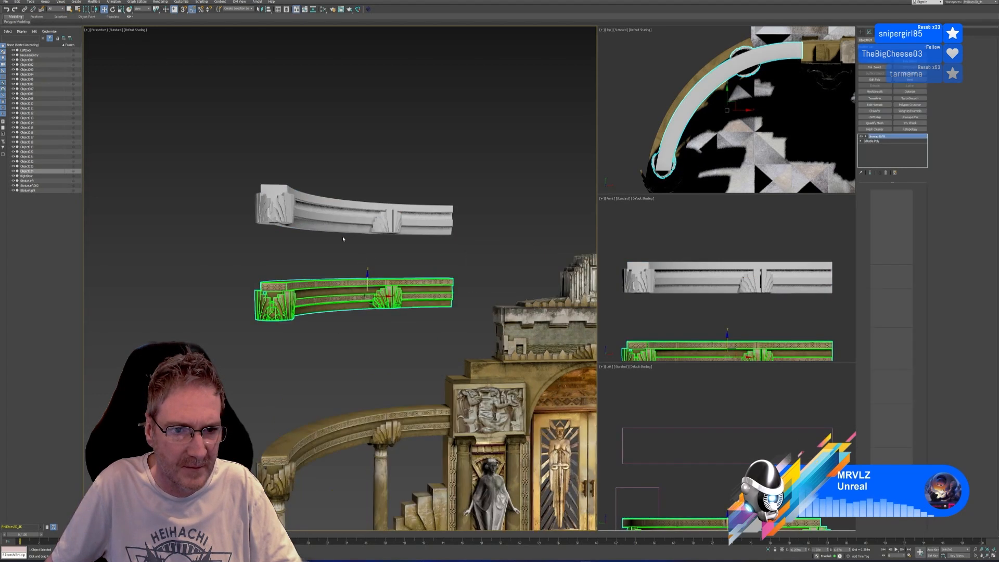
Step: Copy the Unwrap UVW modifier from the upper grey curved beam and paste it onto the textured beam below
left_click(911, 117)
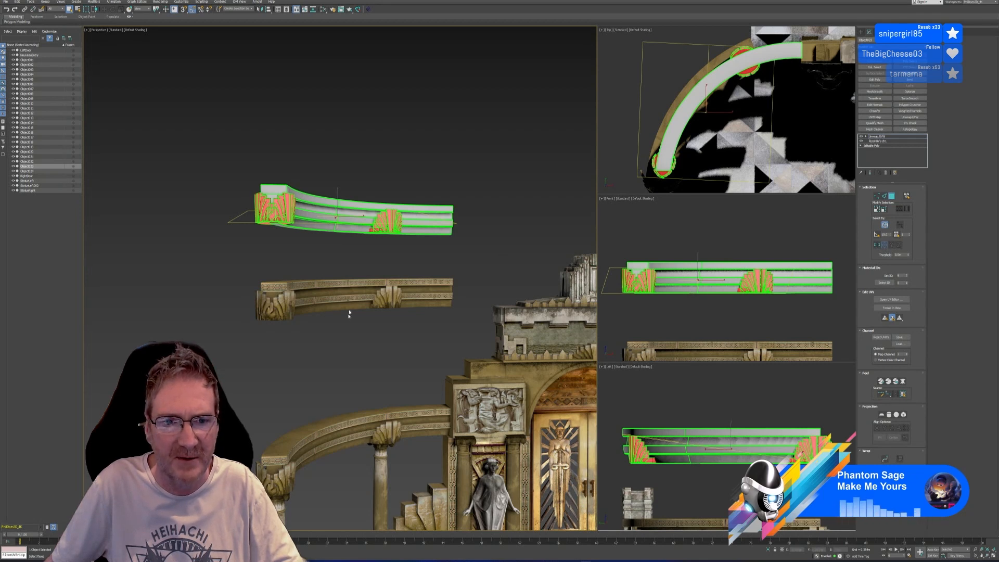
left_click(879, 136)
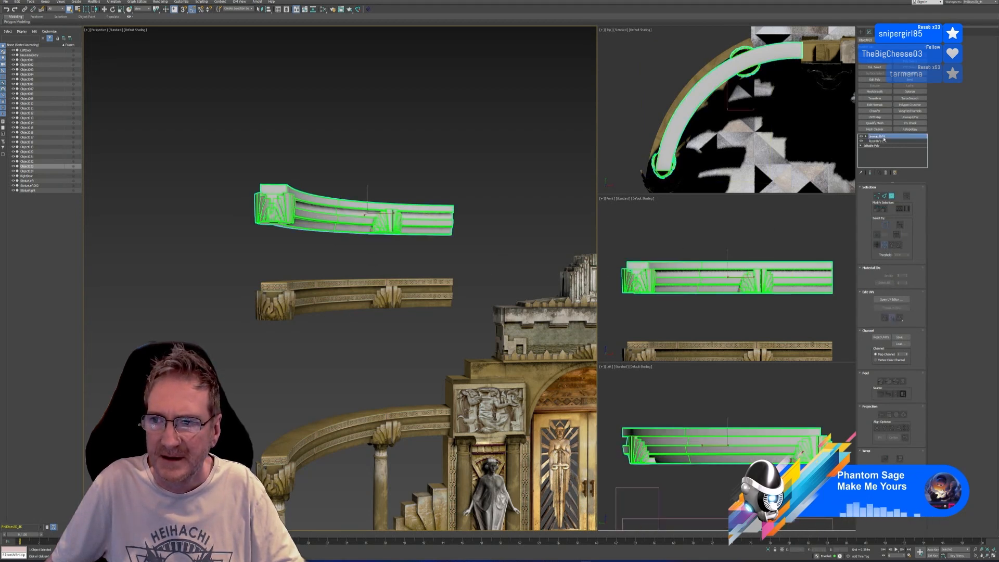
right_click(885, 136)
left_click(899, 161)
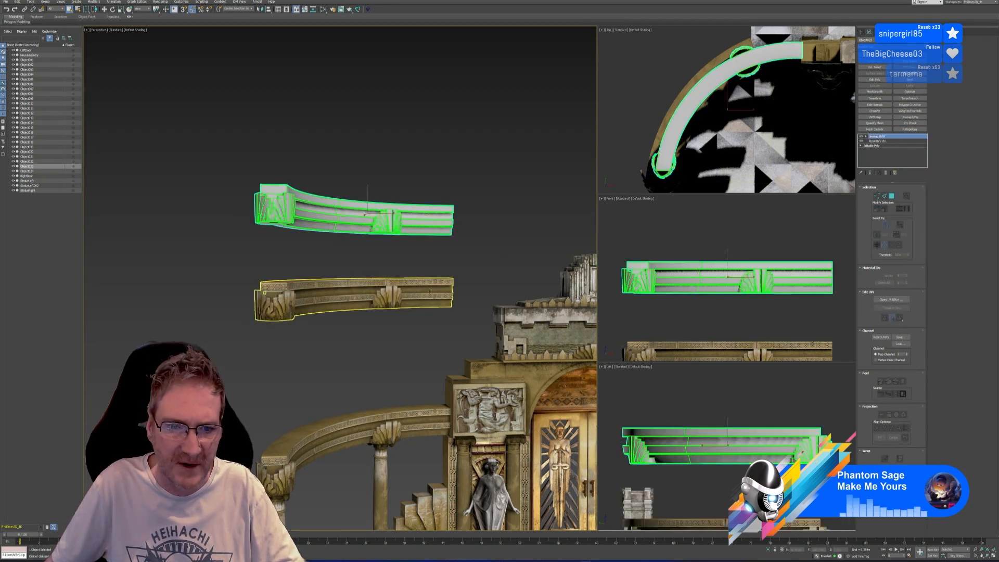
left_click(416, 298)
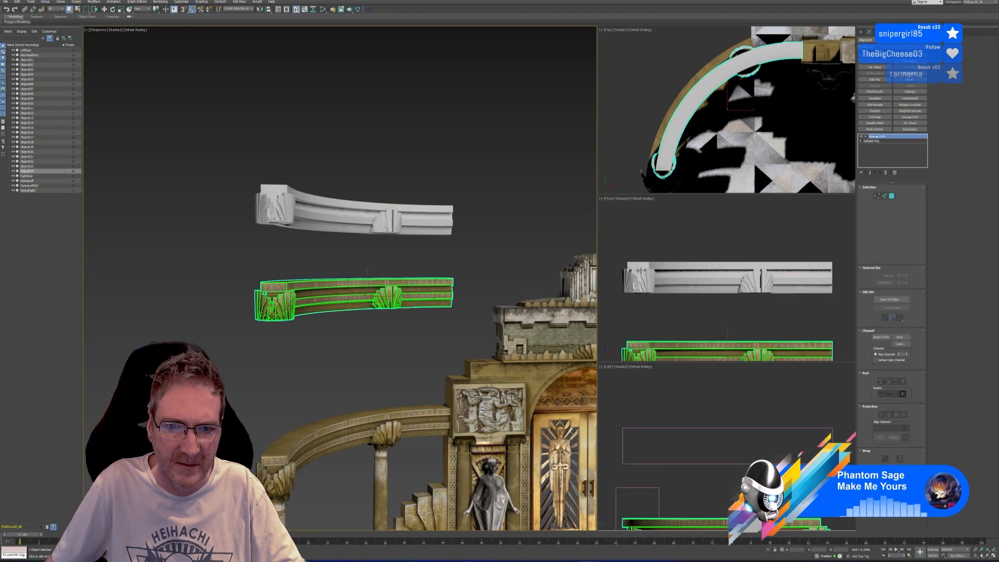
right_click(885, 136)
left_click(898, 165)
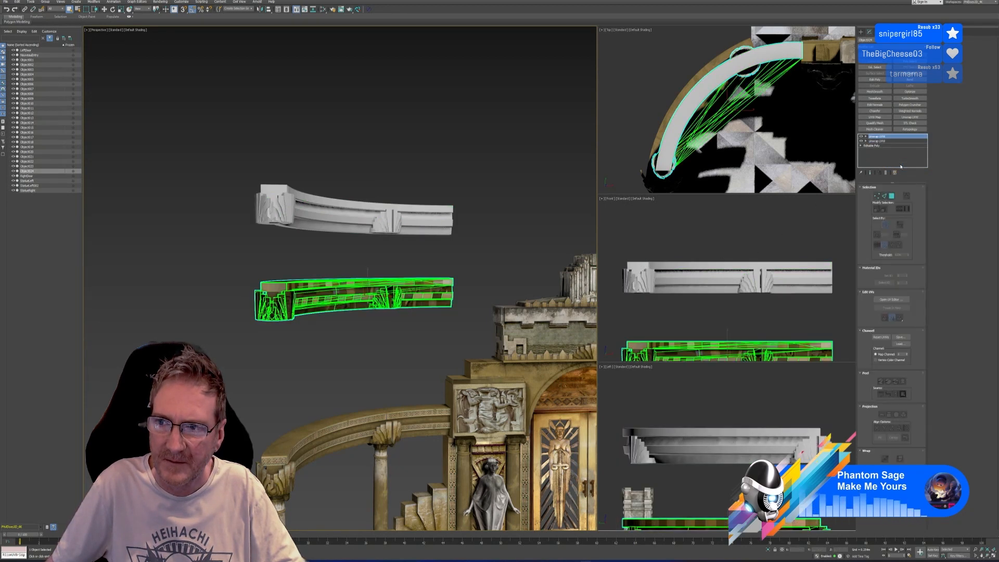
scroll(363, 299, "up", 8)
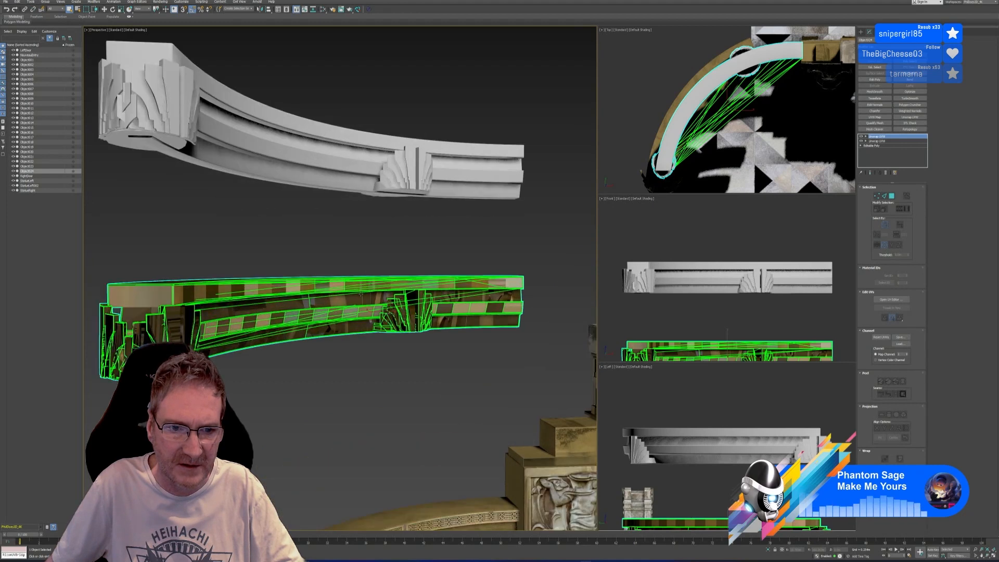
scroll(307, 327, "down", 6)
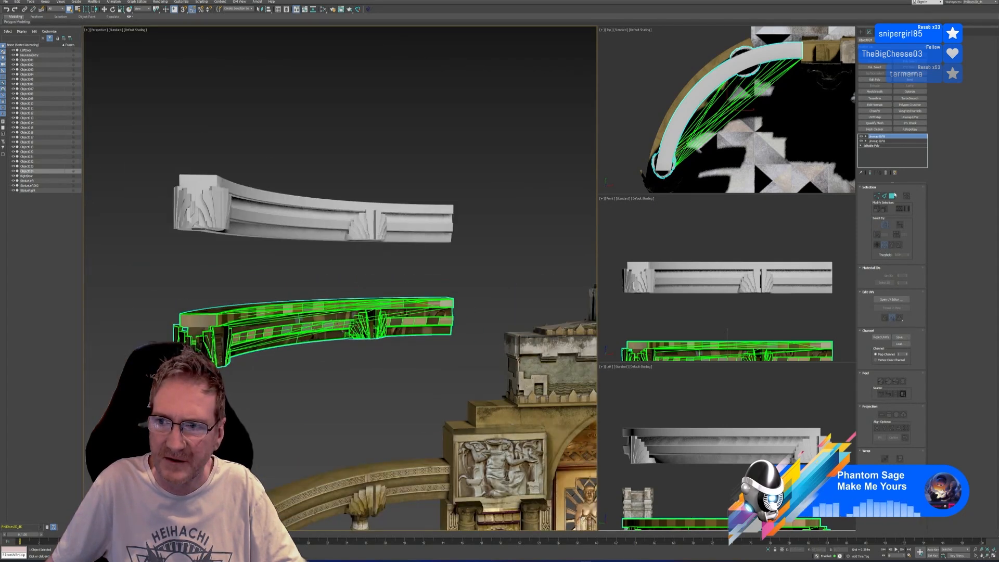
Step: Remove both Unwrap UVW modifiers from the textured beam and try to paste the copied modifier directly onto its Editable Poly
left_click(886, 173)
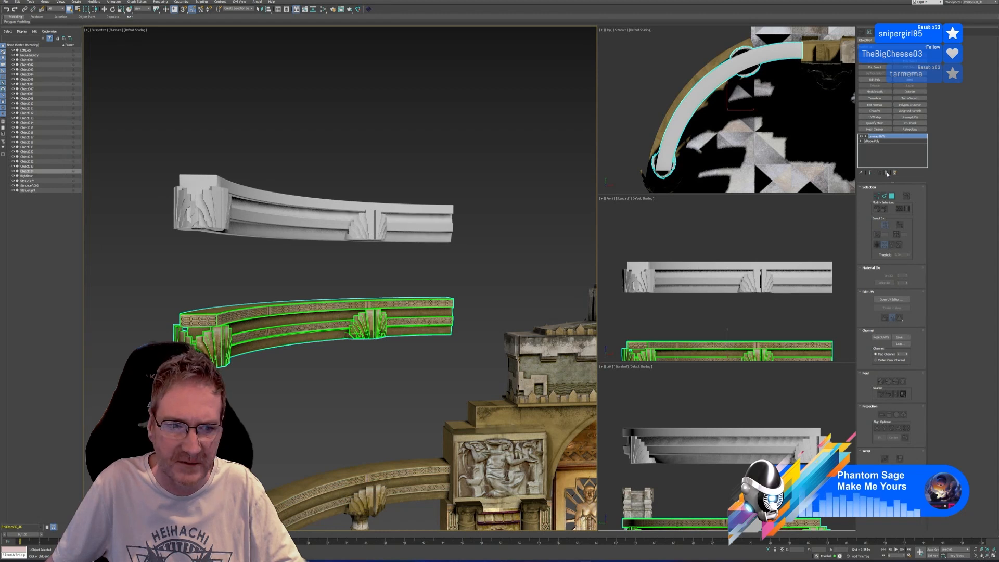
left_click(887, 174)
right_click(881, 138)
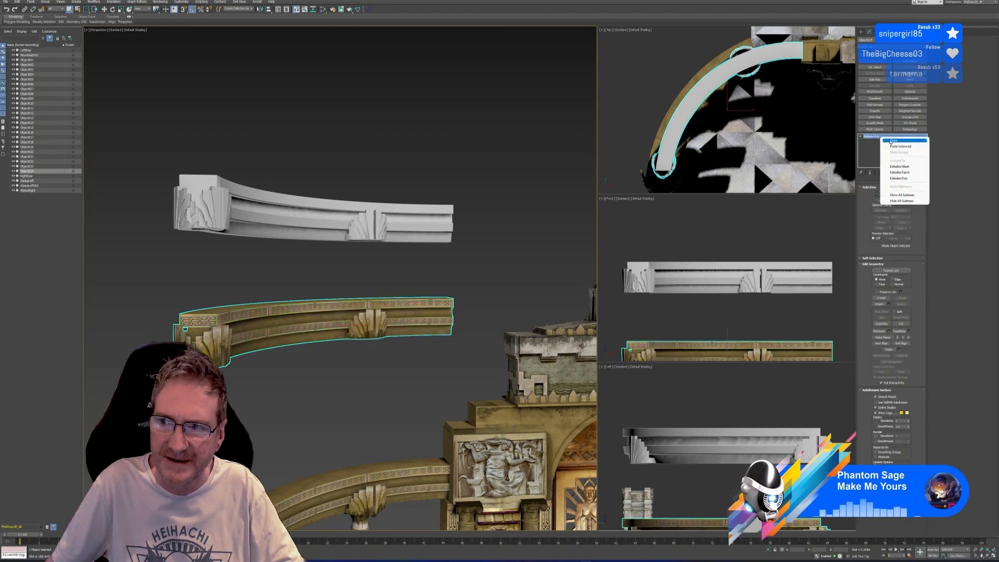
left_click(889, 141)
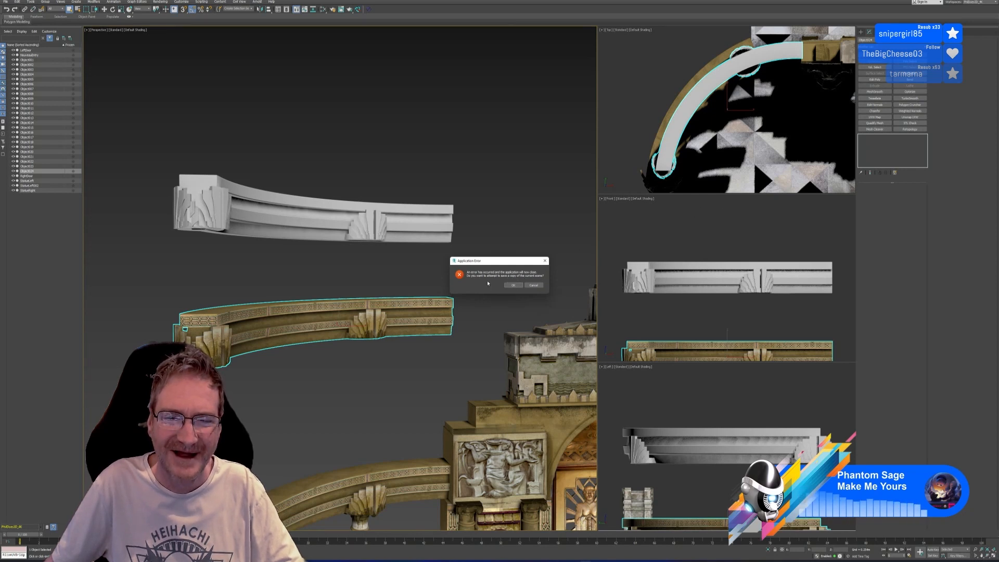
Step: Dismiss the application error without saving a scene copy, cancel the error report and relaunch 3ds Max
left_click(533, 286)
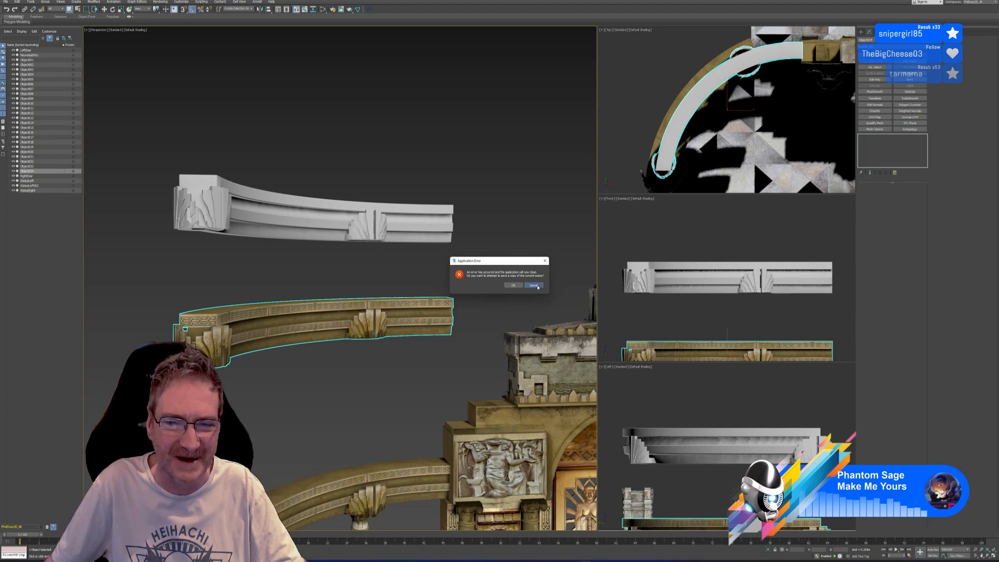
left_click(552, 201)
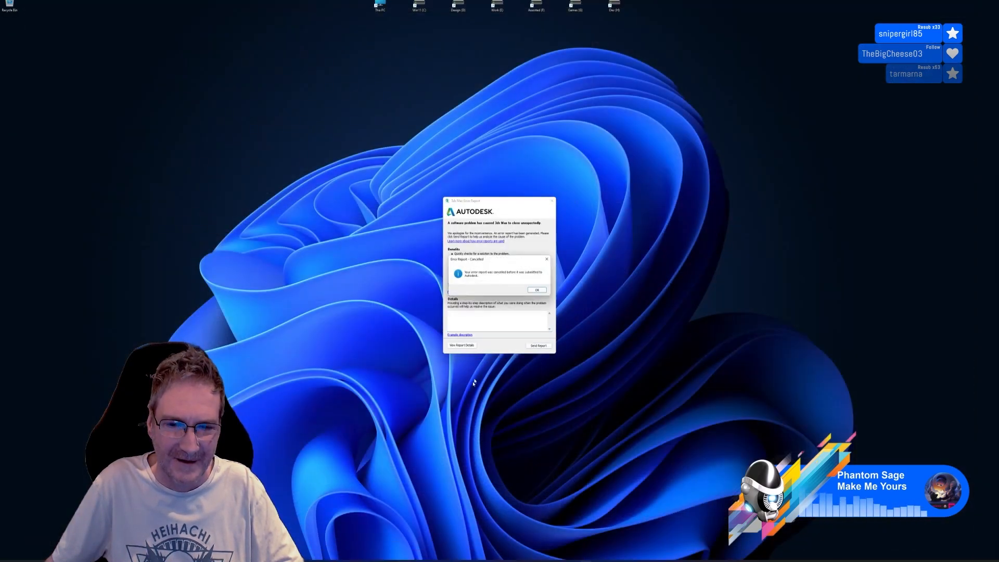
left_click(420, 560)
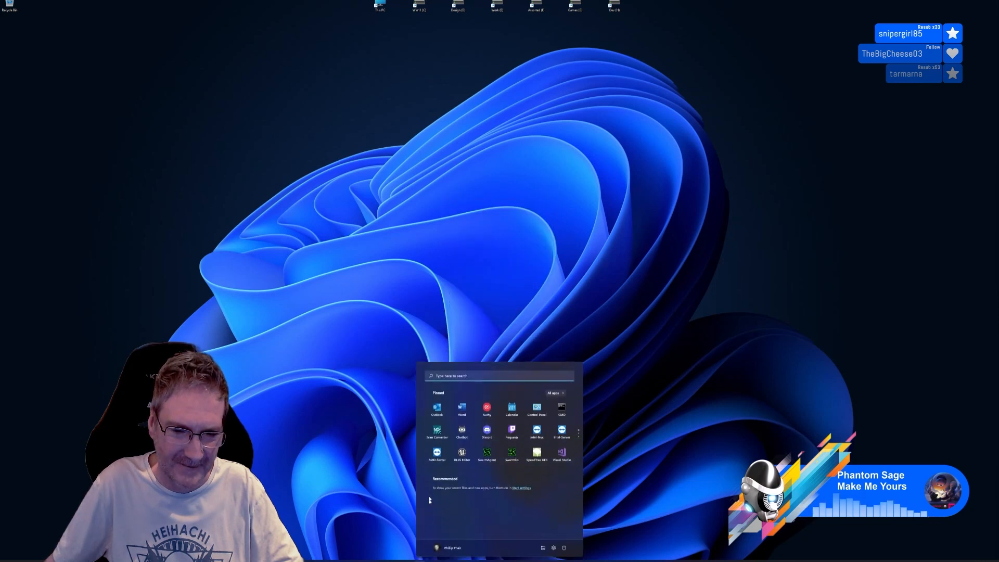
left_click(437, 410)
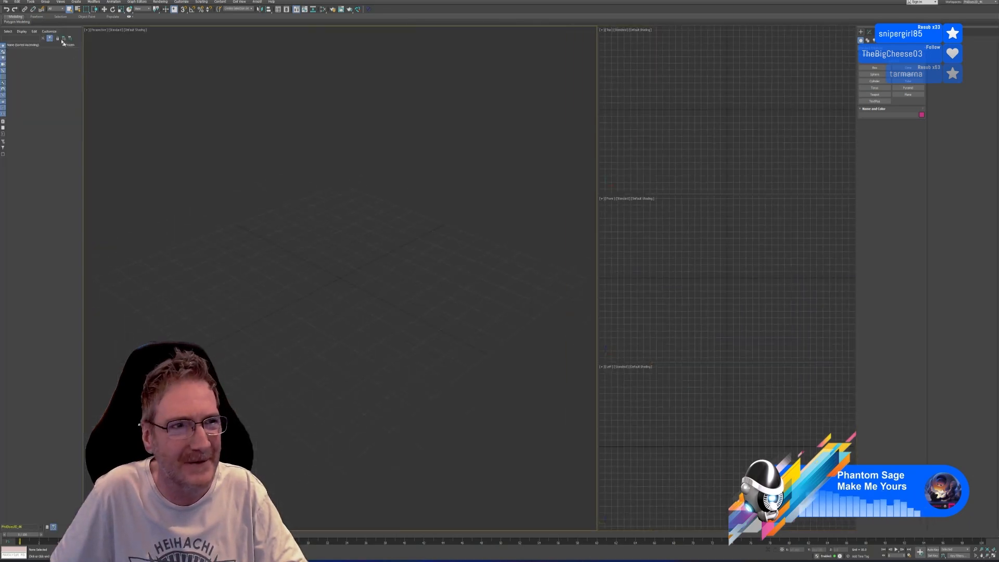
Step: Reopen the most recent scene, Nouveau_Entry_03.max
left_click(5, 2)
mouse_move(47, 29)
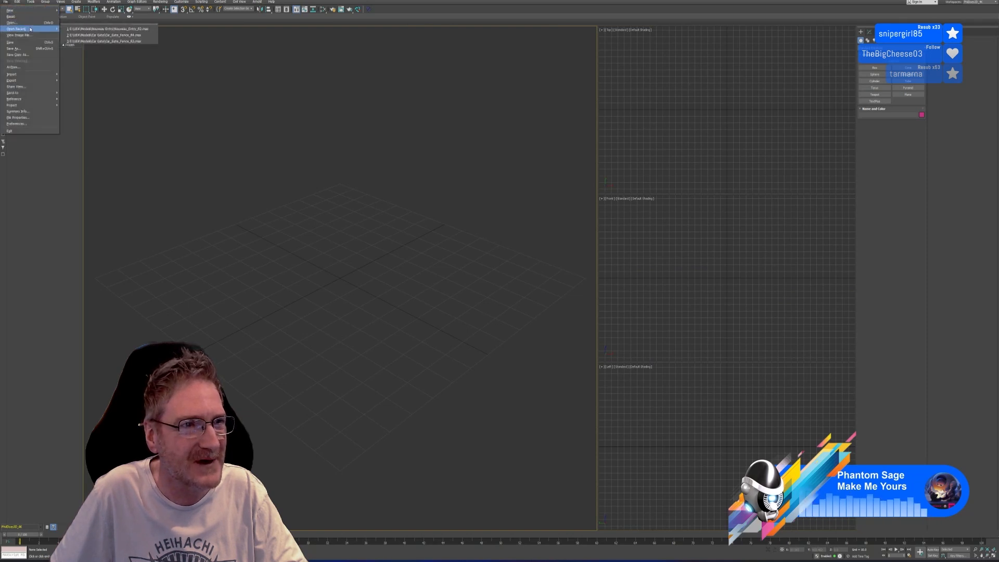
left_click(95, 29)
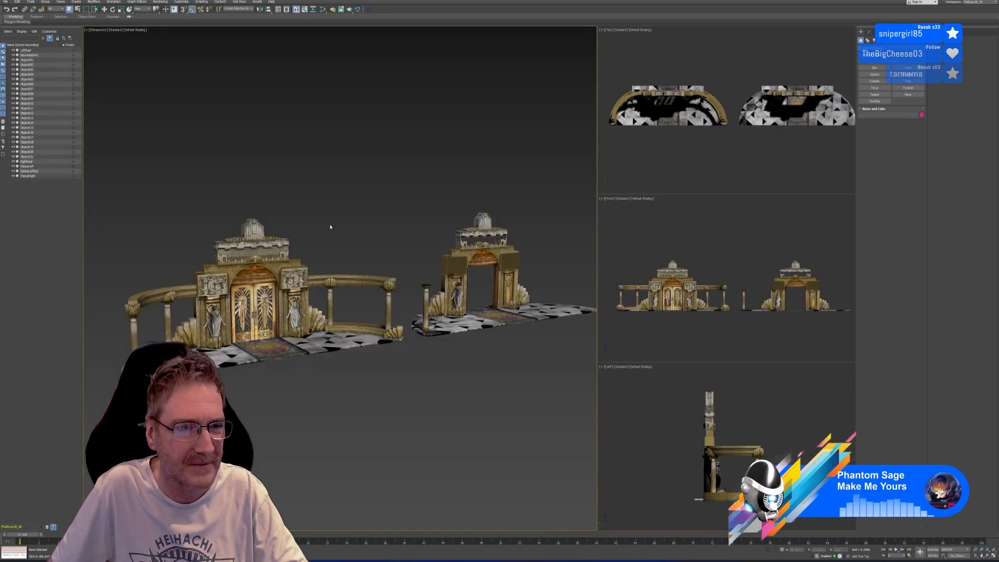
Step: Center the pivot of the gate's left curved beam on the object, affecting the pivot only
middle_click_drag(368, 222, 349, 226, "alt")
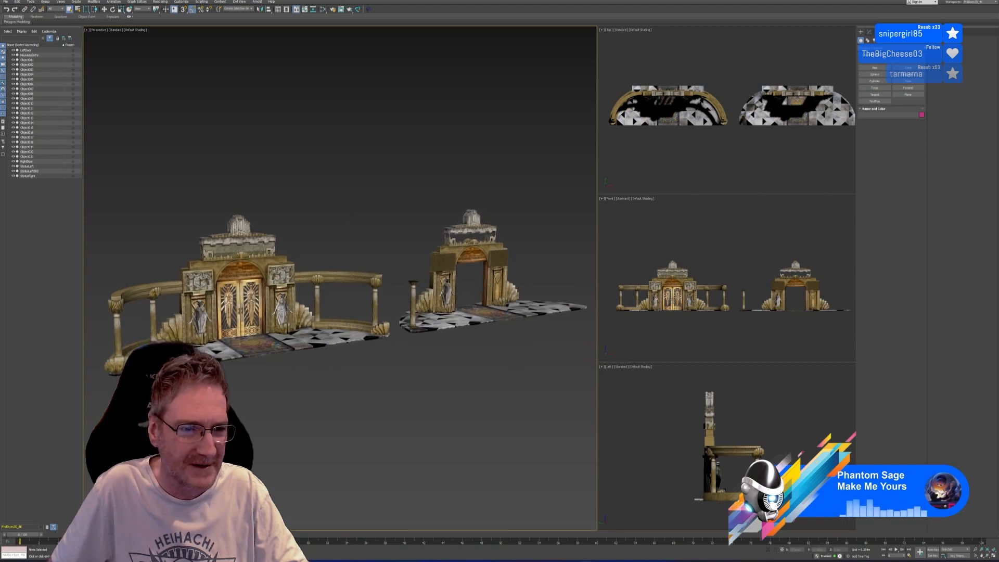
left_click(166, 285)
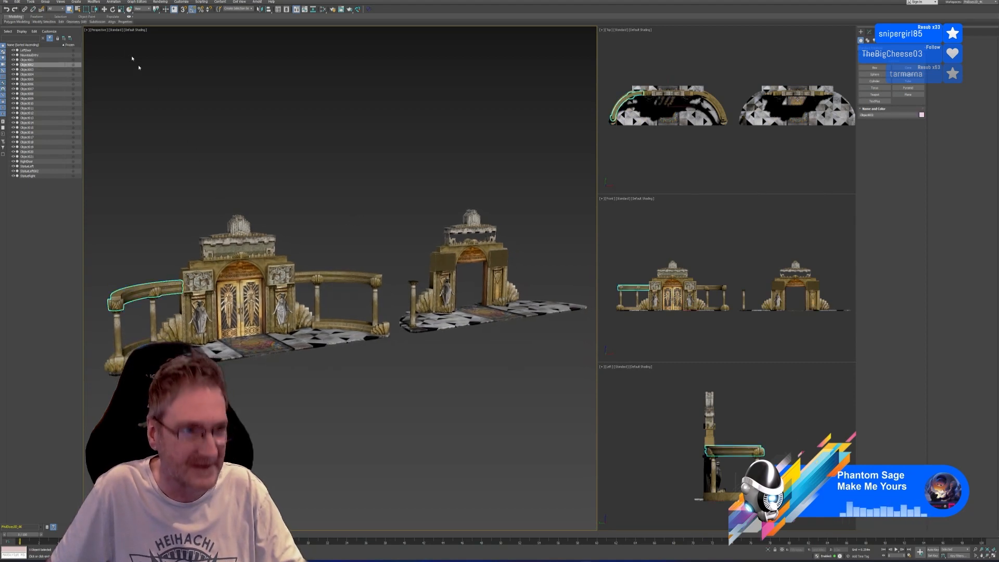
key("w")
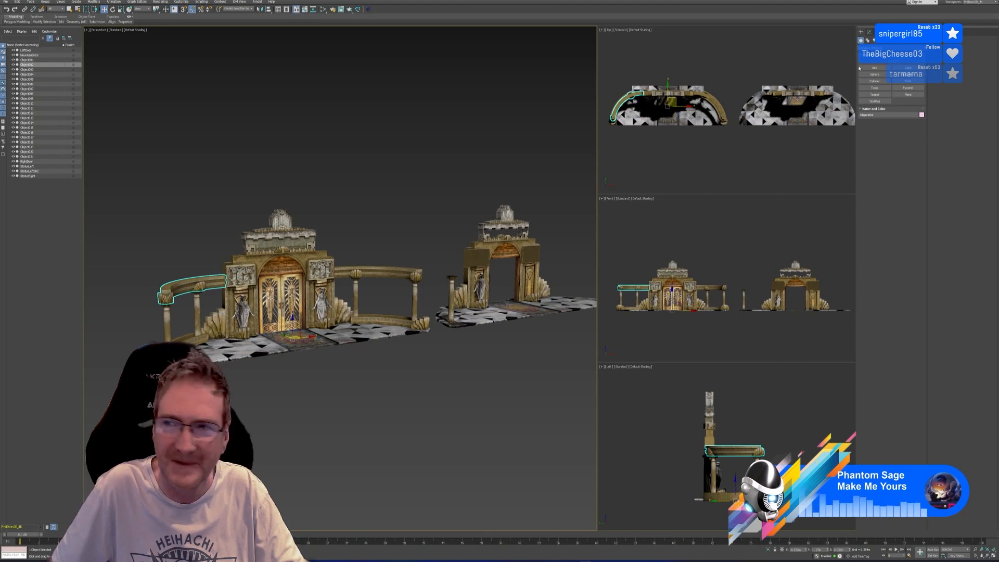
left_click(877, 32)
left_click(891, 69)
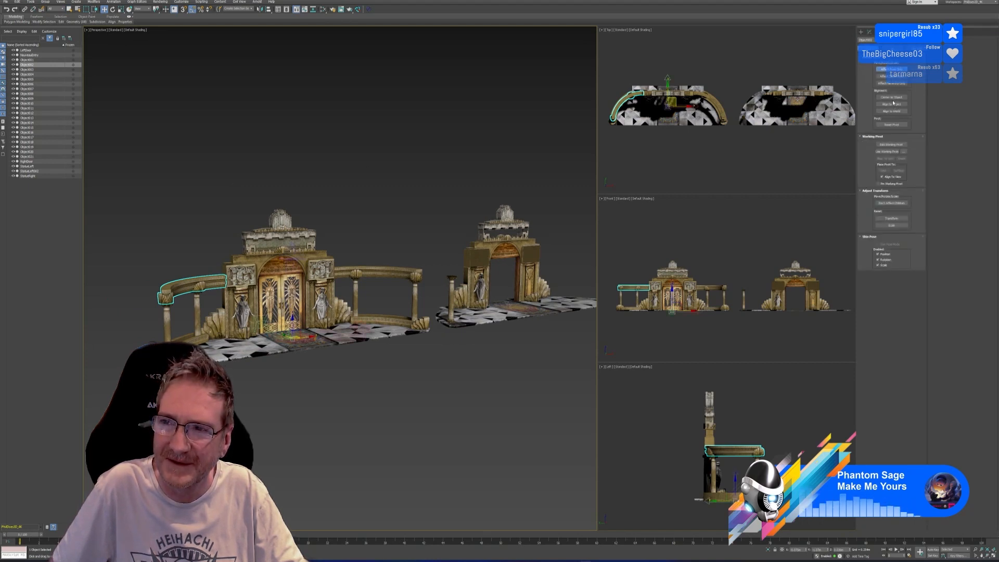
left_click(891, 98)
left_click(893, 83)
middle_click_drag(278, 200, 284, 202)
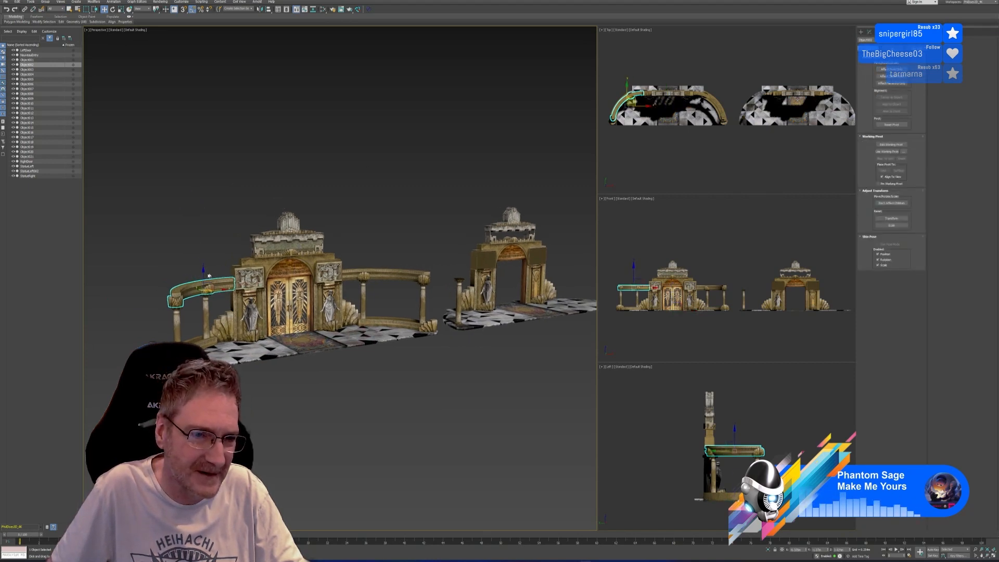
Step: Clone the curved beam as one independent copy placed high above the gate
left_click_drag(208, 275, 202, 97, "shift")
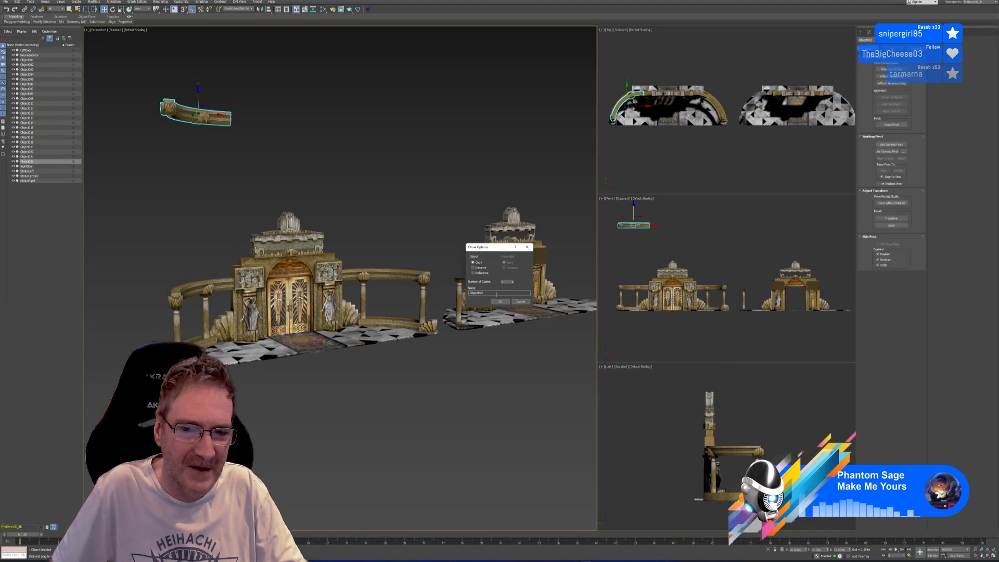
left_click(499, 301)
mouse_move(254, 148)
middle_mouse_down("alt")
mouse_move(301, 266)
mouse_move(278, 276)
mouse_move(283, 263)
middle_mouse_up("alt")
scroll(252, 247, "up", 4)
scroll(251, 248, "up", 3)
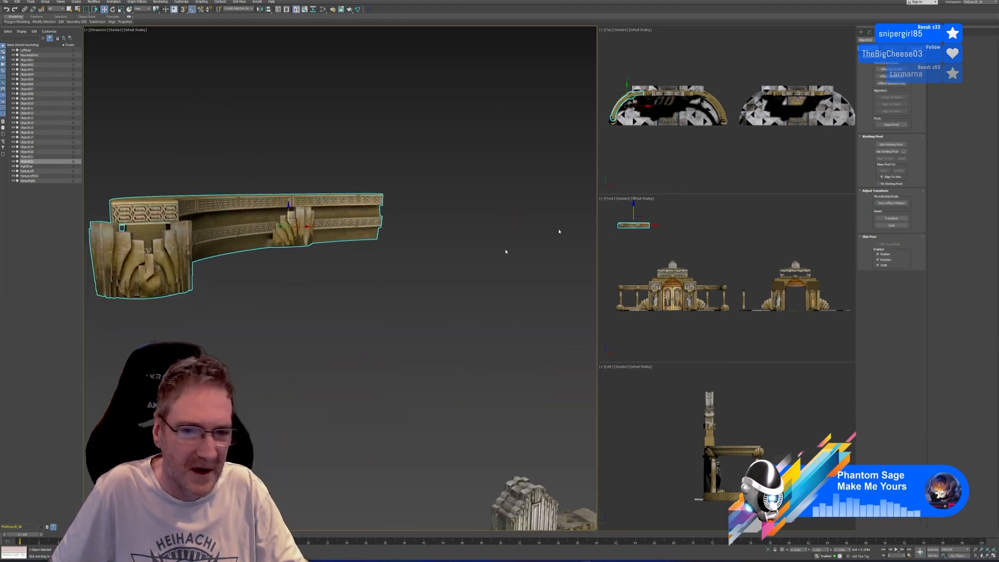
Step: Detach the shell ornament elements from the beam copy as a separate object, leaving out the curved beam's own elements
left_click(869, 32)
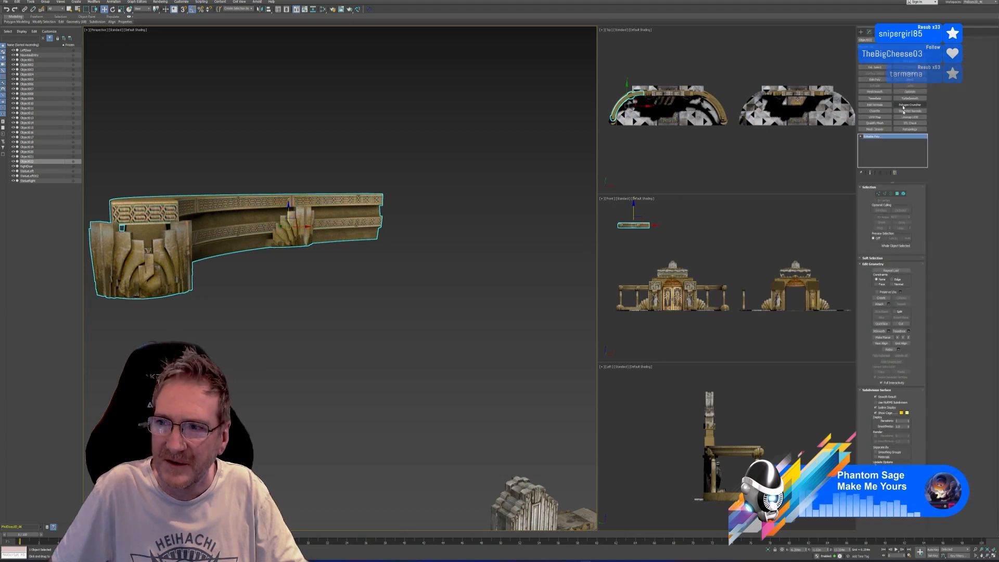
left_click(903, 194)
key("ctrl+a")
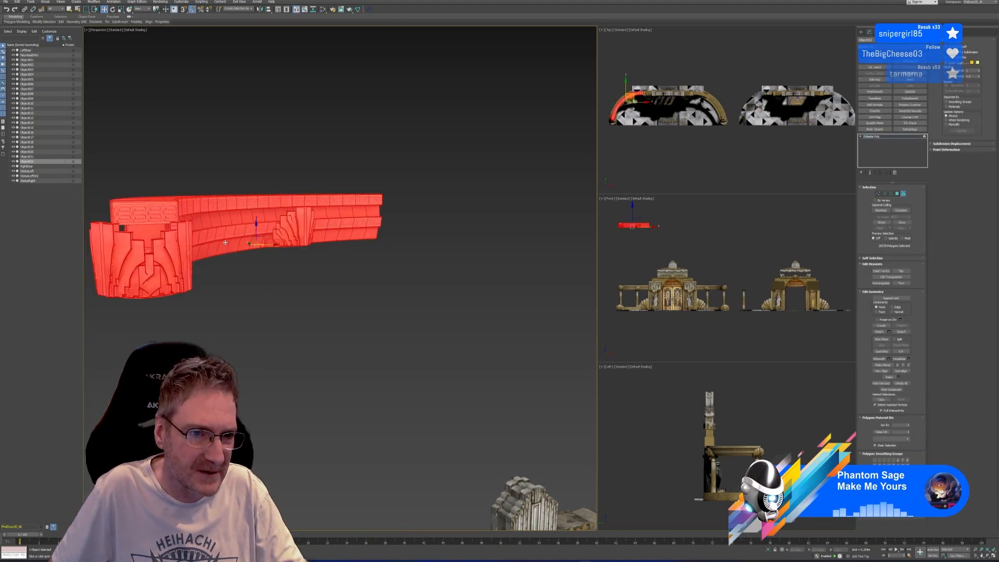
left_click(227, 243, "alt")
left_click(224, 234, "alt")
left_click(220, 222, "alt")
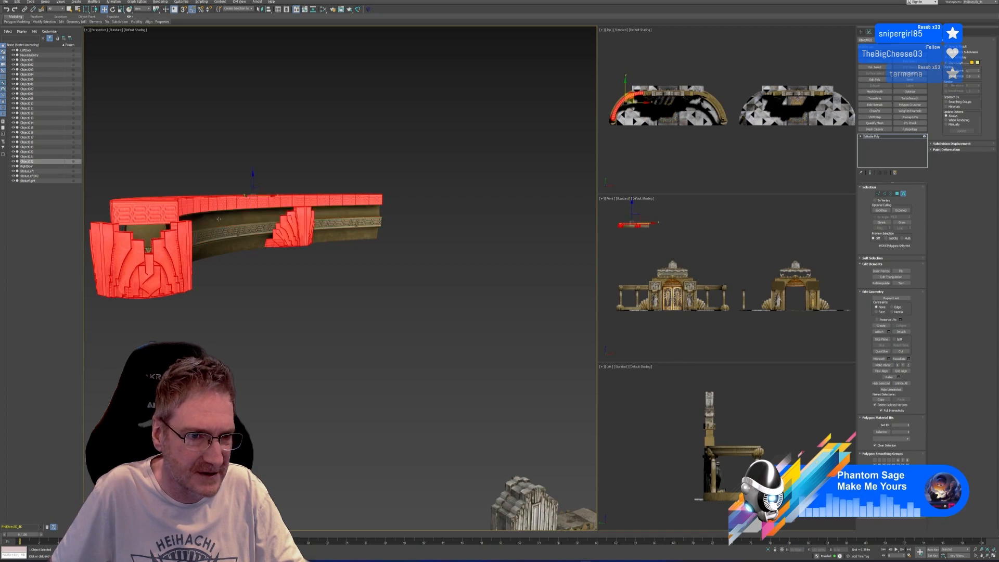
left_click(219, 205, "alt")
left_click(167, 200, "alt")
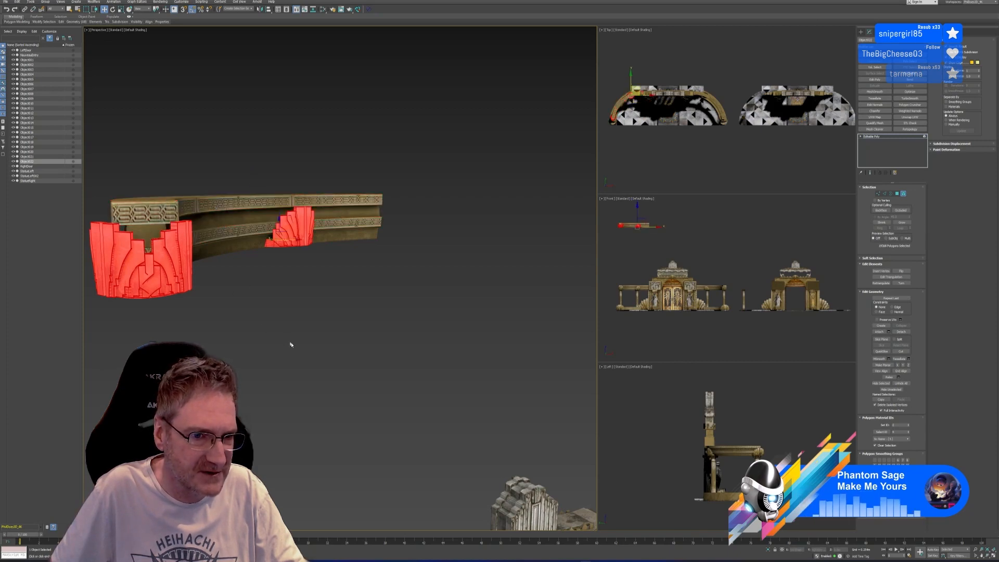
mouse_move(291, 345)
middle_mouse_down("alt")
mouse_move(342, 350)
mouse_move(330, 350)
mouse_move(332, 307)
mouse_move(292, 350)
middle_mouse_up("alt")
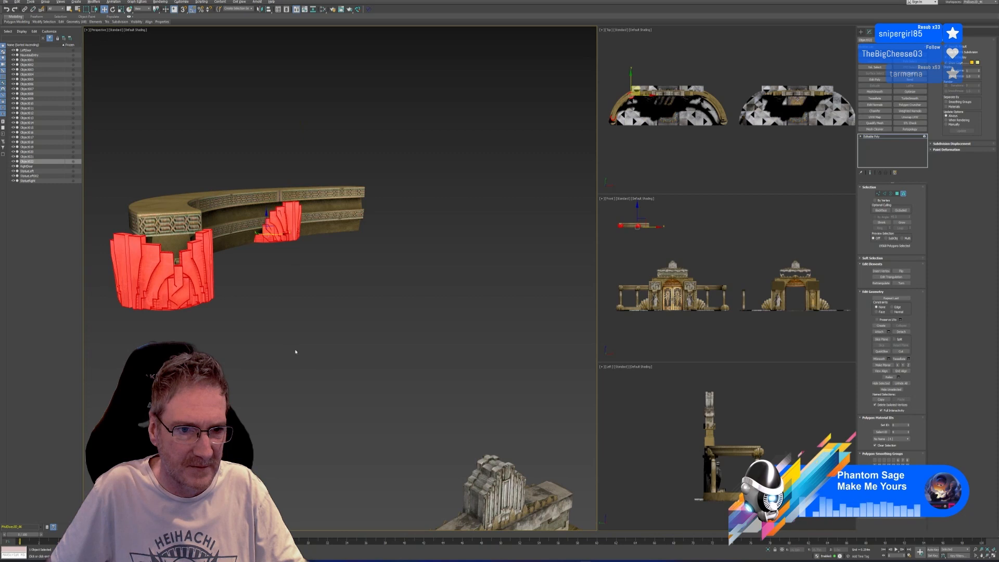
left_click(901, 332)
left_click(518, 282)
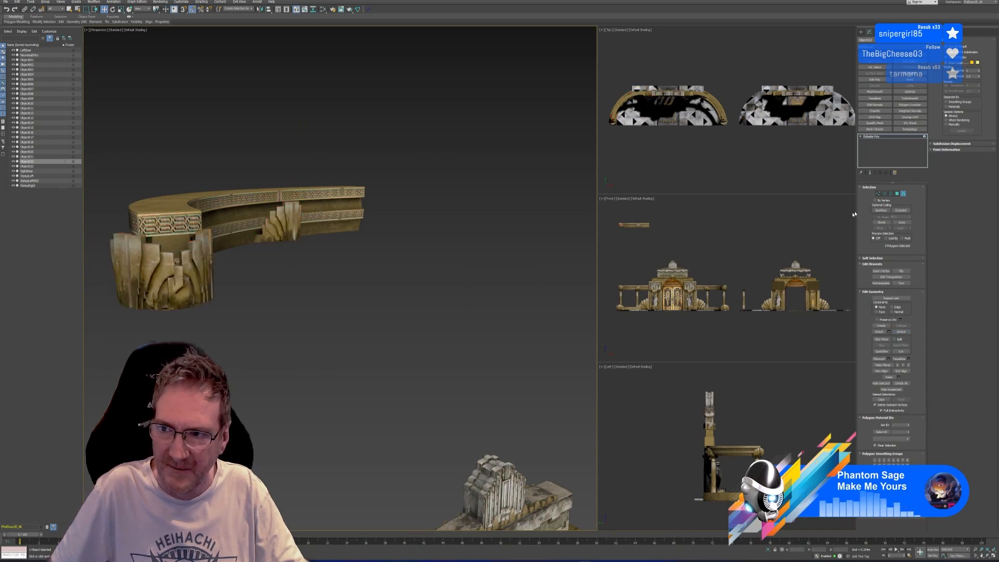
left_click(902, 195)
Step: Send the detached shell ornaments to RizomUV through the RizomUV Bridge
left_click(396, 258)
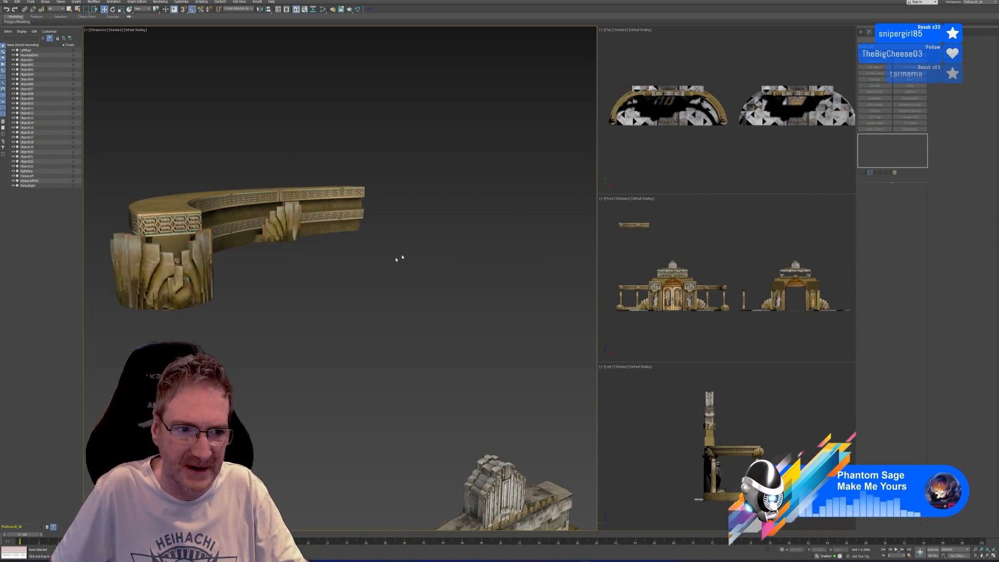
left_click(268, 221)
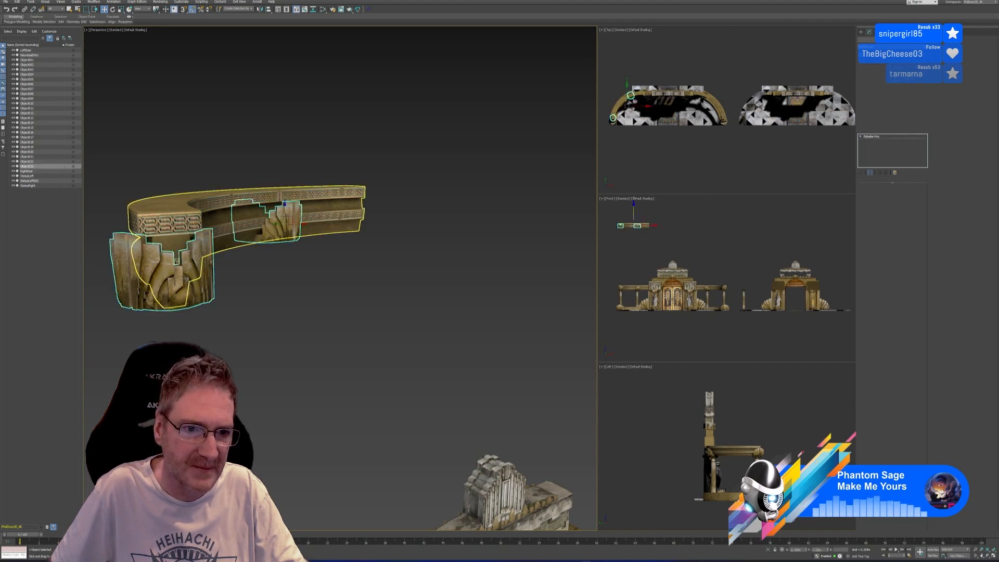
left_click(356, 10)
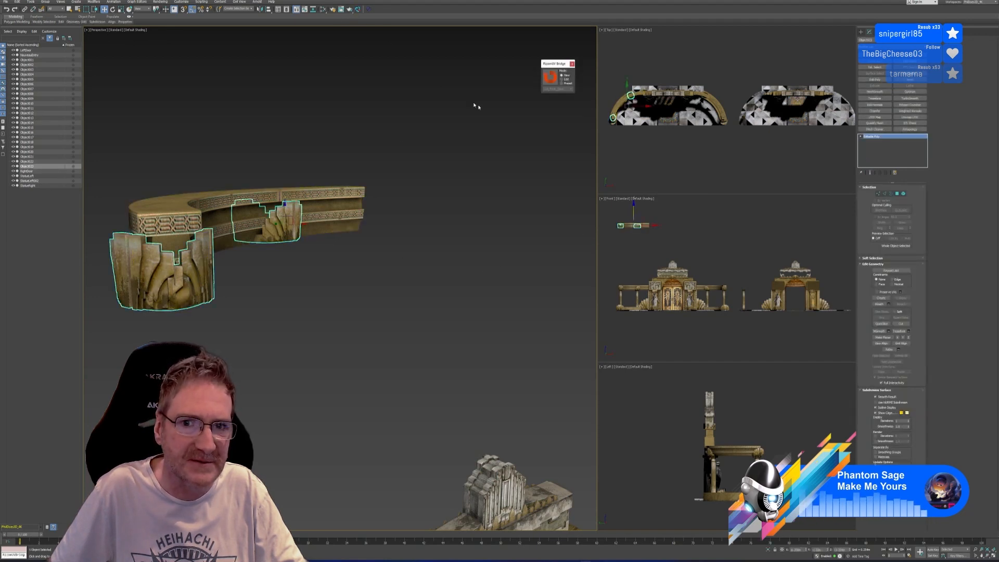
left_click(567, 156)
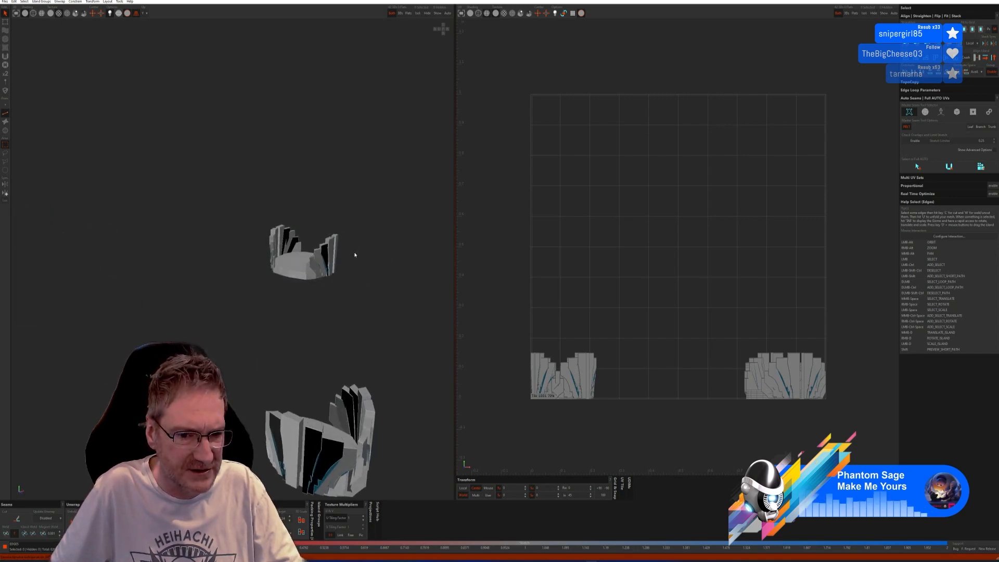
Step: Inspect the shell ornaments' geometry and UV layout in RizomUV and close the program
left_click_drag(350, 248, 330, 229, "alt")
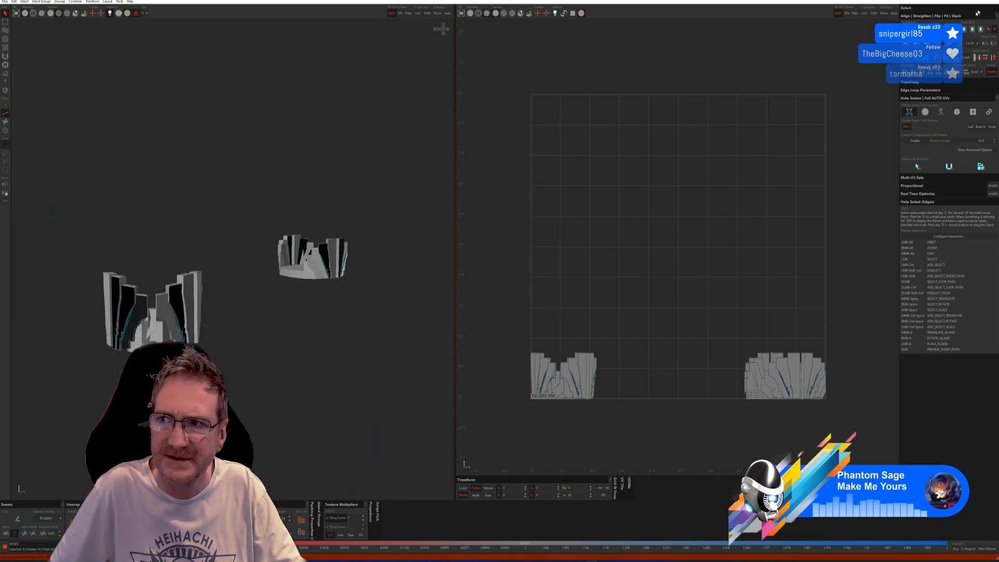
left_click(513, 281)
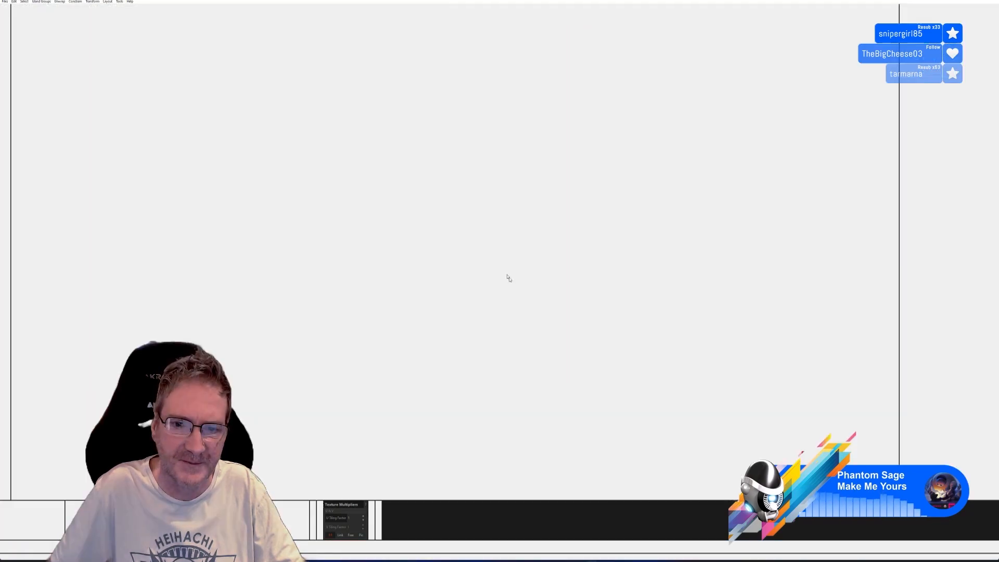
Step: Apply an Edit Normals modifier to the detached shell ornaments, then unify and break all of their normals
left_click(513, 283)
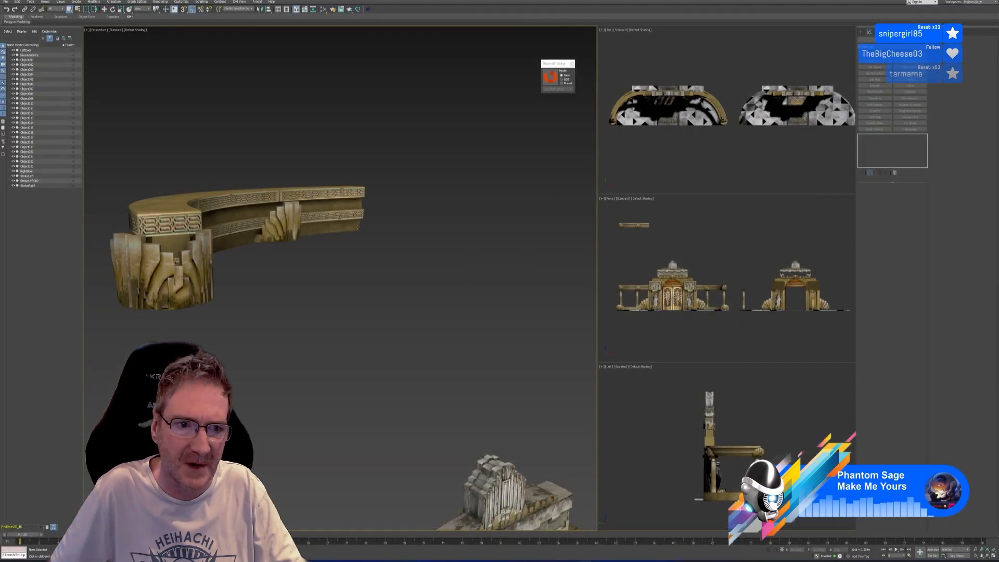
middle_click_drag(357, 226, 348, 237, "alt")
left_click(321, 208)
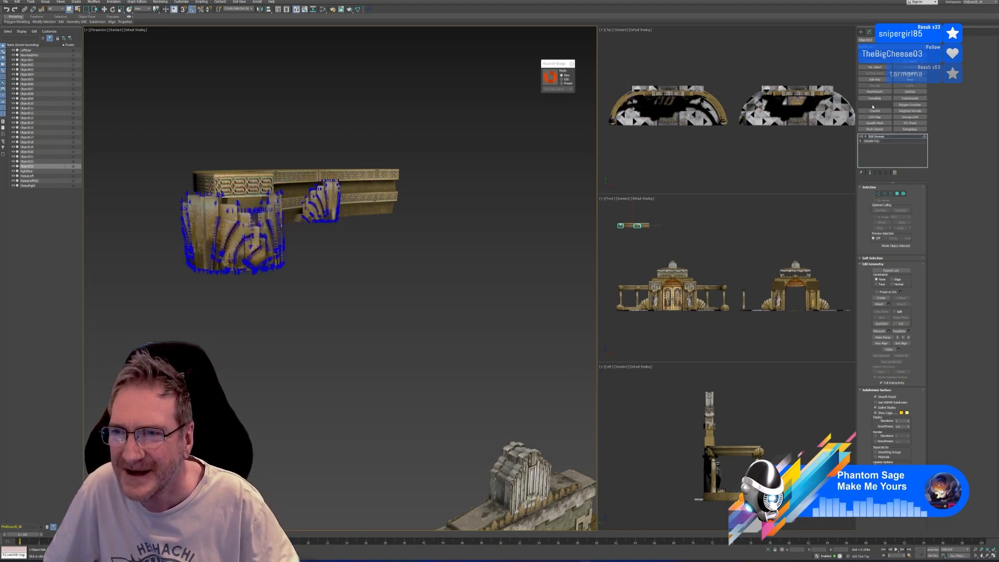
left_click(874, 105)
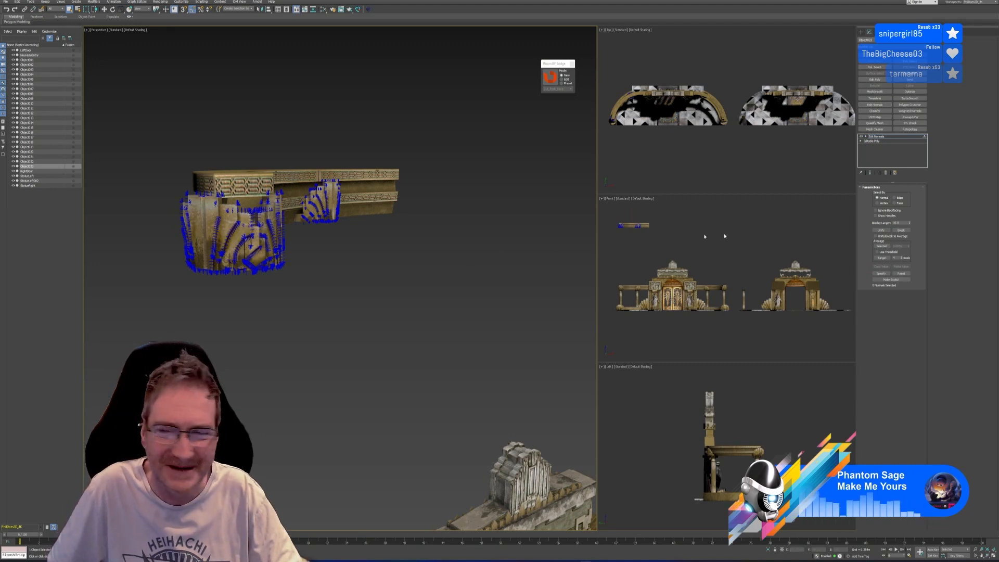
left_click_drag(140, 119, 567, 357)
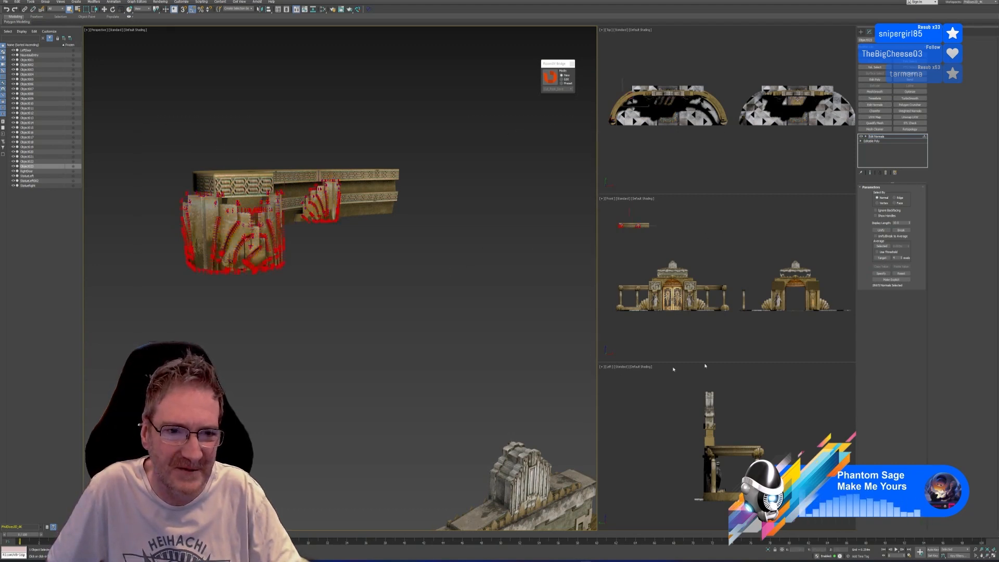
left_click(882, 231)
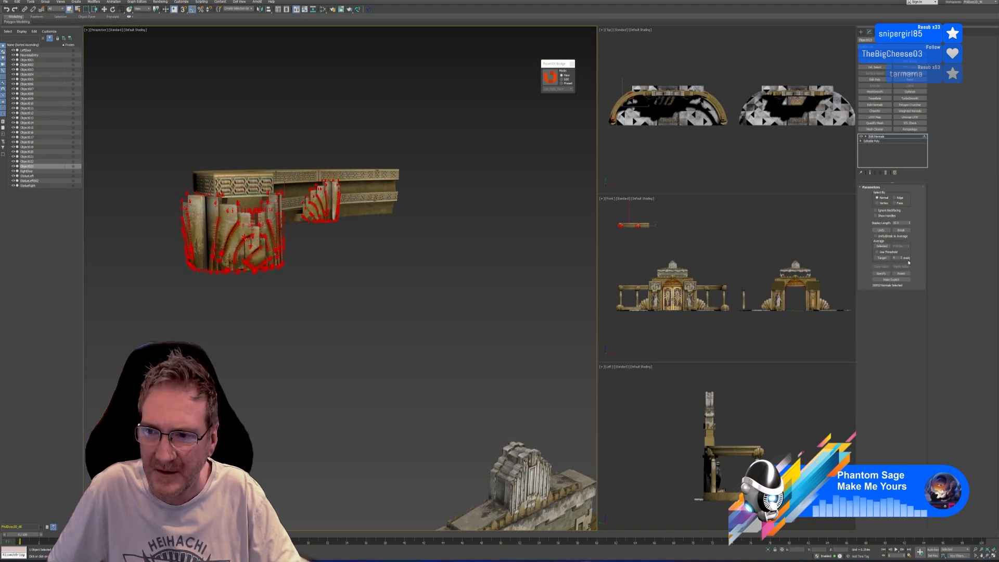
left_click(901, 230)
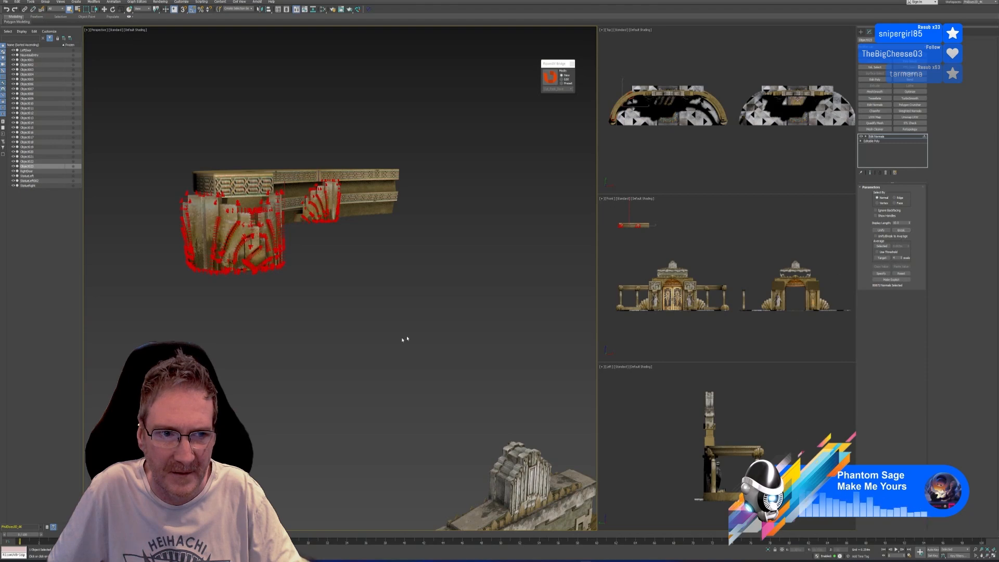
Step: Collapse the shell ornaments' entire modifier stack into the Editable Poly
mouse_move(399, 353)
middle_mouse_down("alt")
mouse_move(433, 348)
mouse_move(410, 355)
middle_mouse_up("alt")
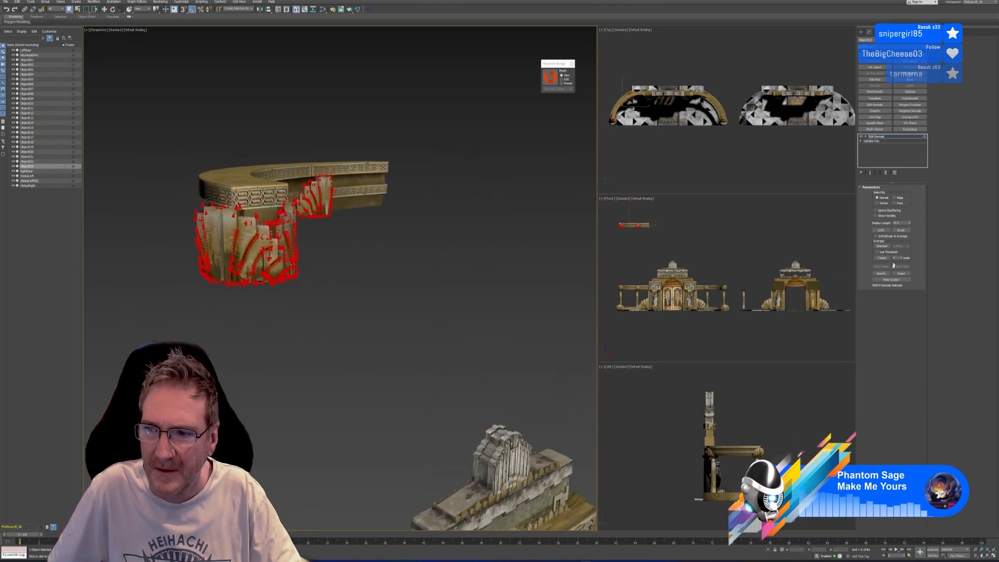
right_click(881, 139)
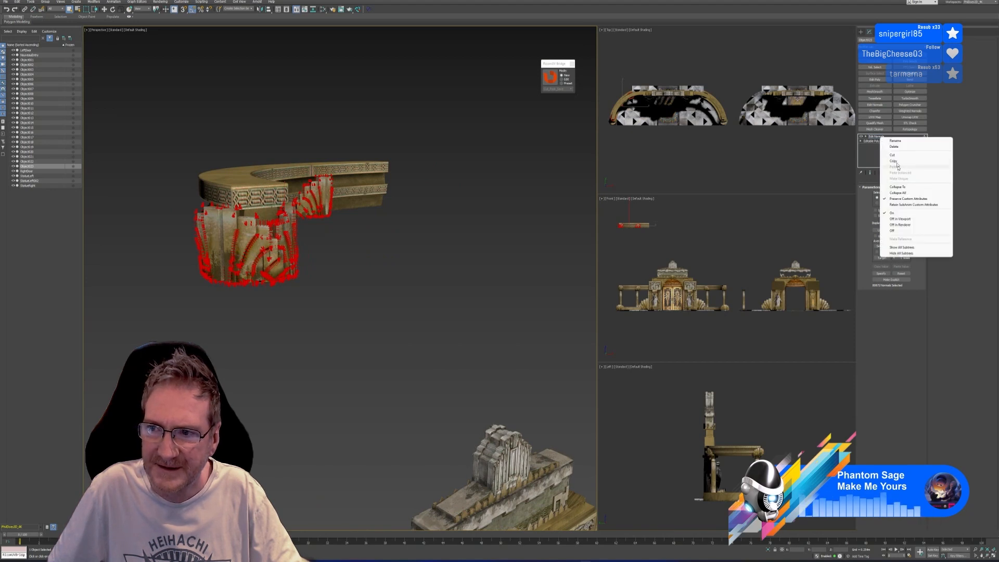
left_click(908, 193)
left_click(525, 295)
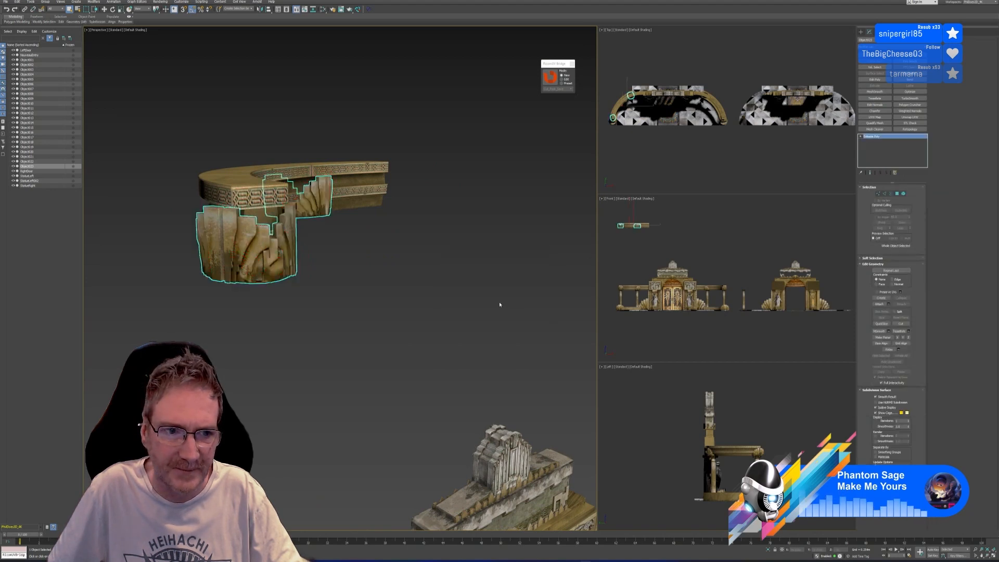
Step: Examine the shell ornaments at element level from the front and the outer end of the beam
middle_click_drag(466, 298, 444, 307, "alt")
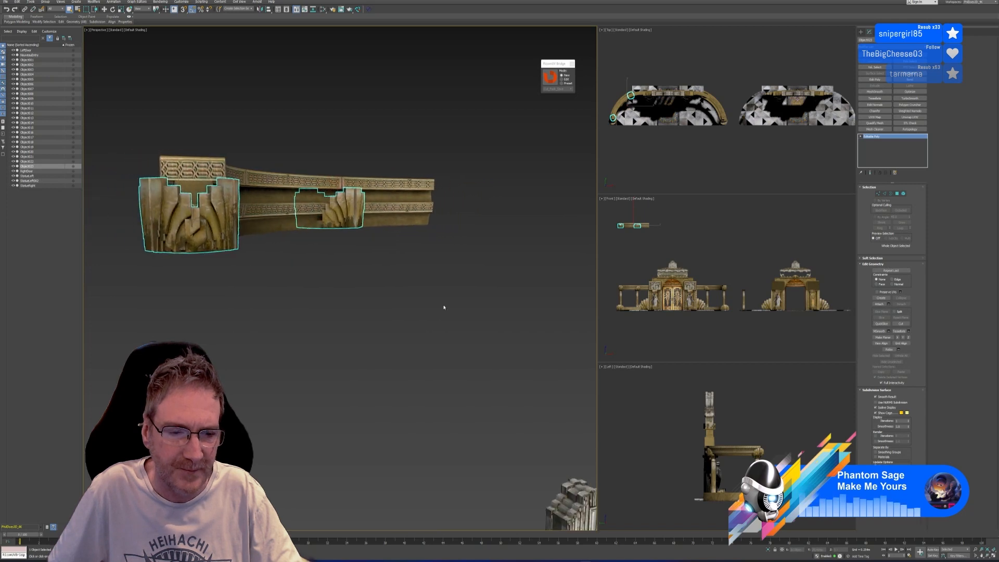
left_click(903, 194)
middle_click_drag(215, 302, 250, 319, "alt")
scroll(423, 289, "up", 5)
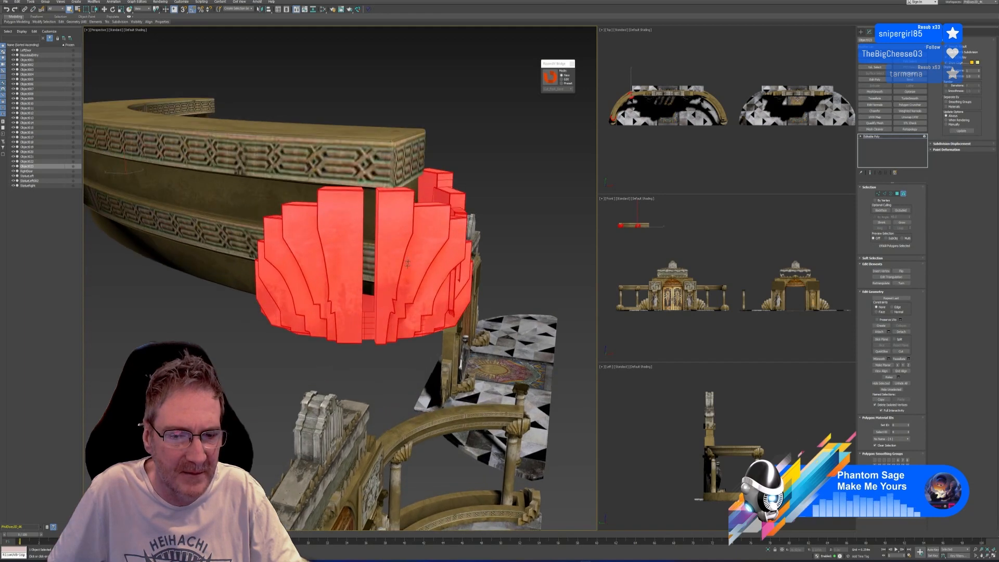
middle_click_drag(404, 354, 570, 262, "alt")
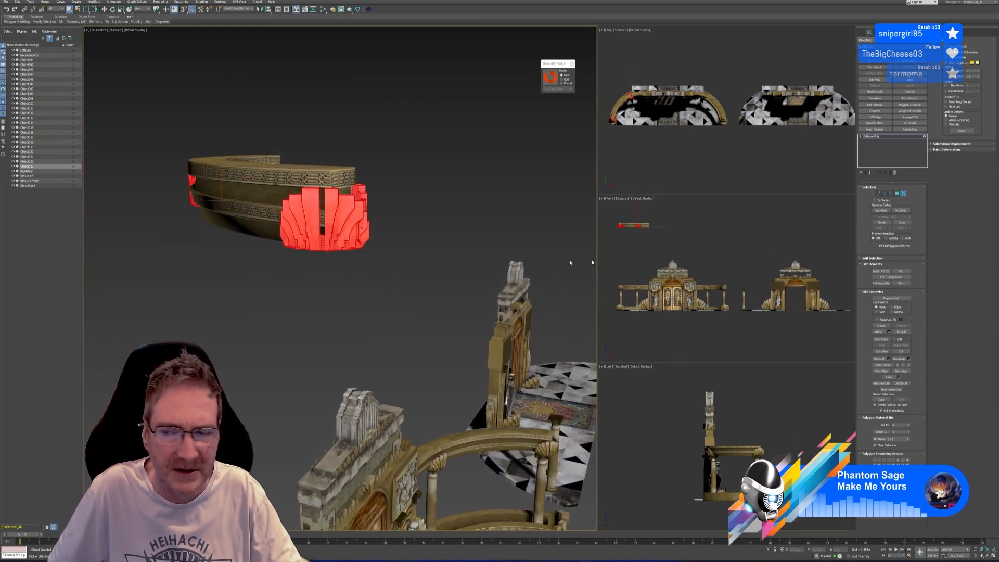
left_click(903, 194)
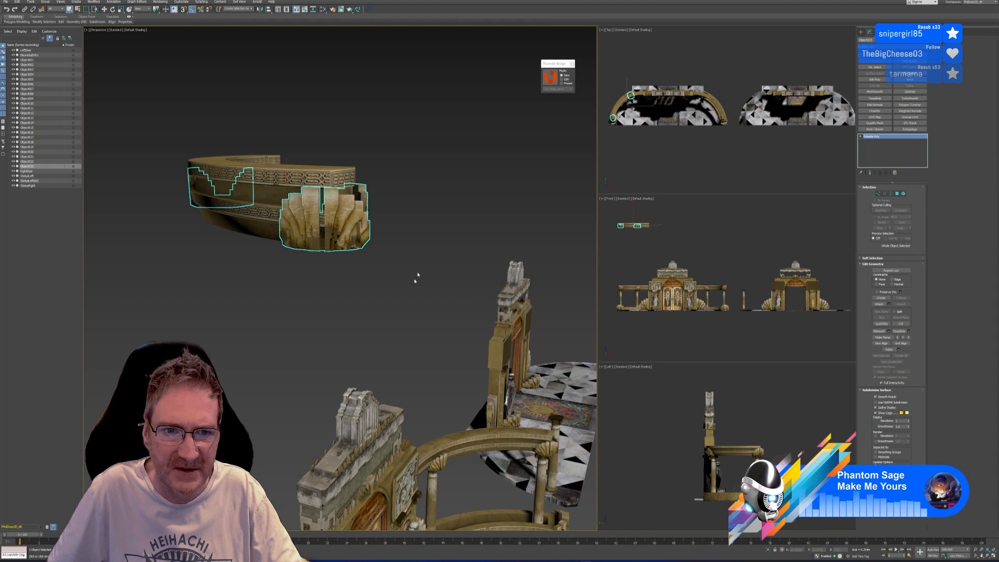
middle_click_drag(415, 281, 399, 291, "alt")
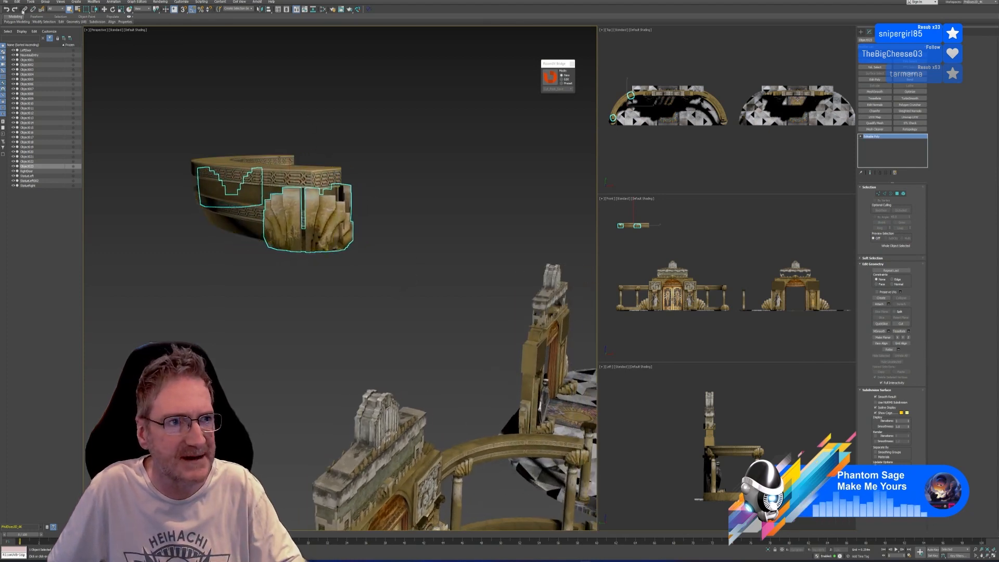
Step: Export only the selected shell ornaments to the desktop as test.fbx with the offered FBX settings, and dismiss the RizomUV Bridge
left_click(6, 3)
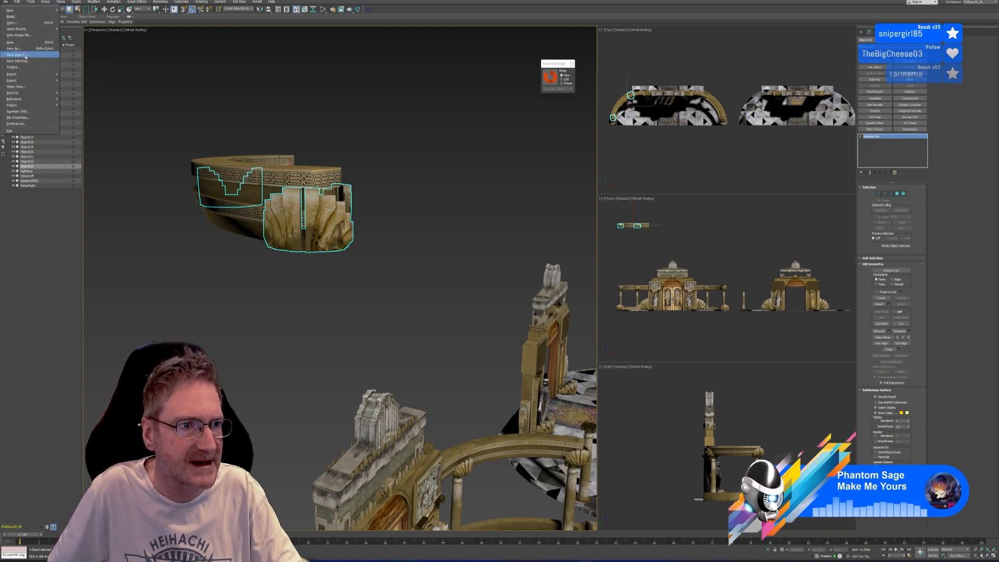
mouse_move(47, 80)
left_click(76, 87)
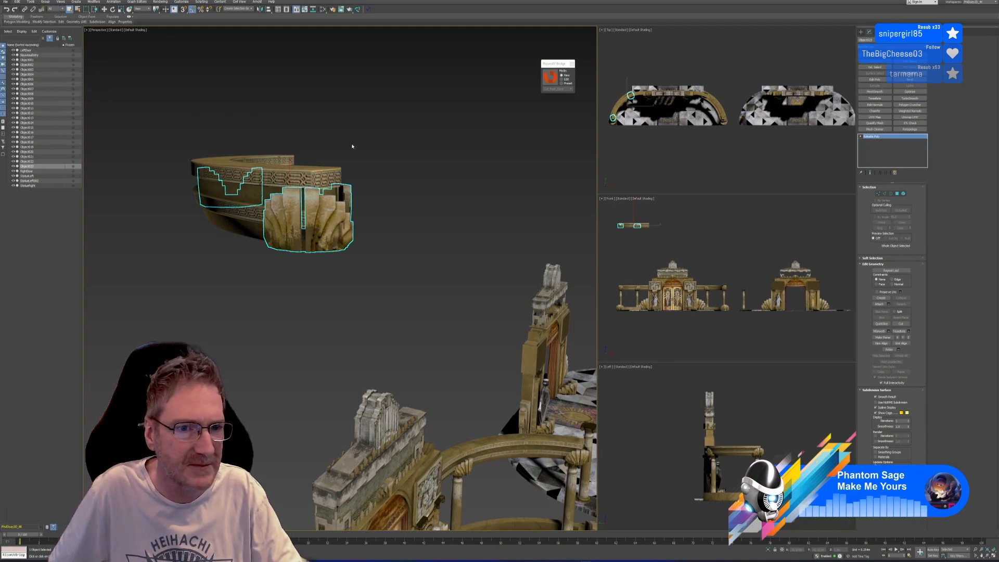
left_click_drag(210, 5, 406, 81)
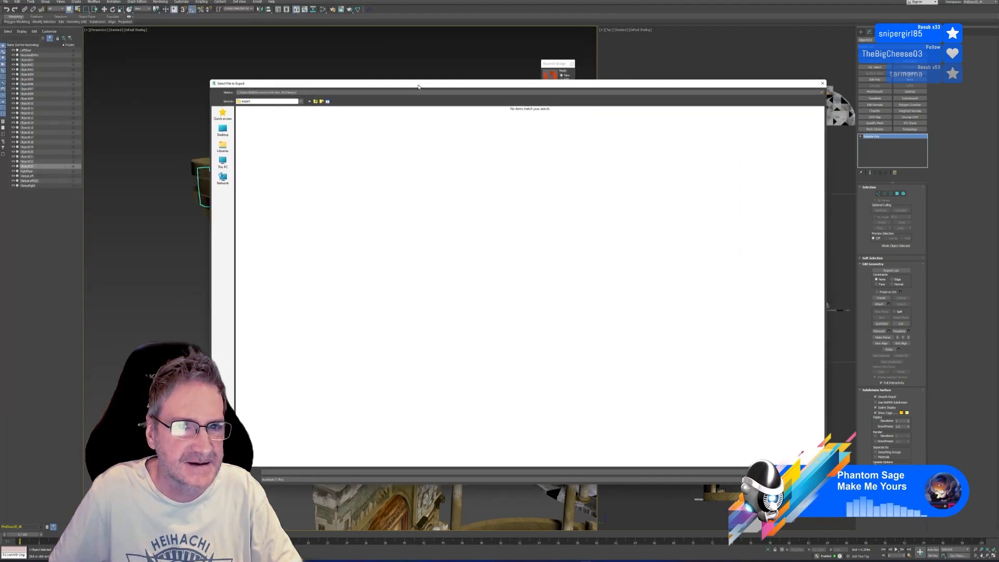
left_click(212, 126)
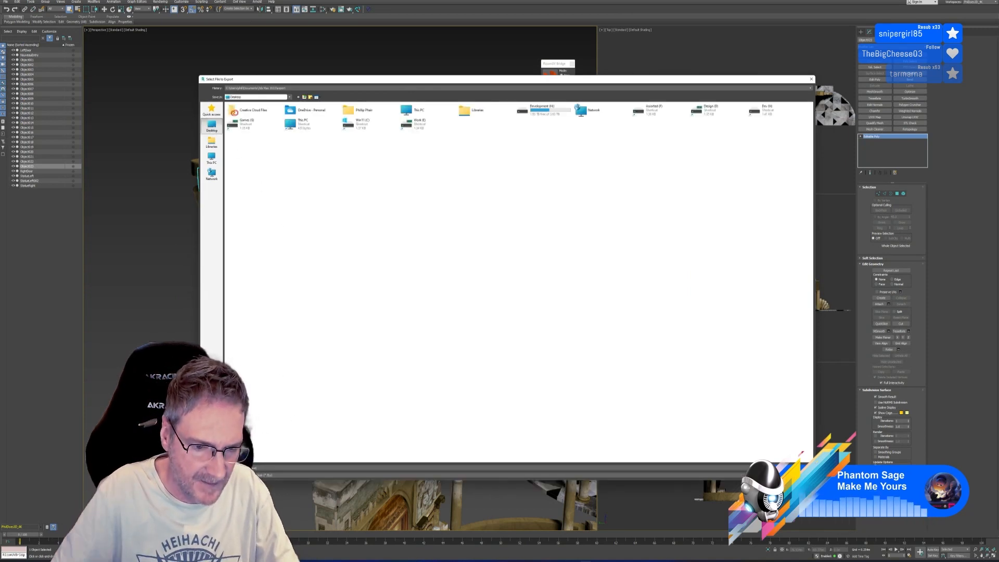
key("Return")
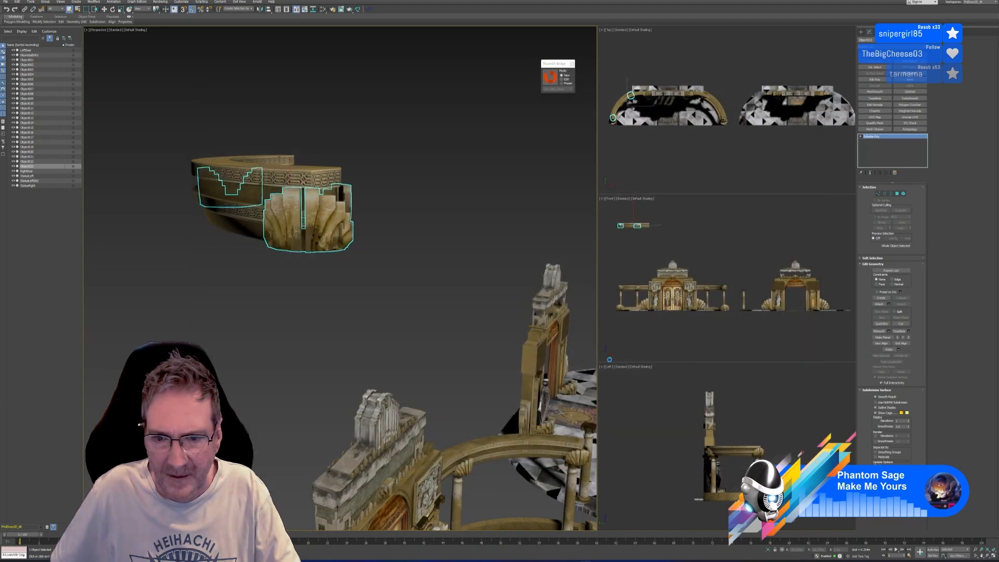
left_click(606, 349)
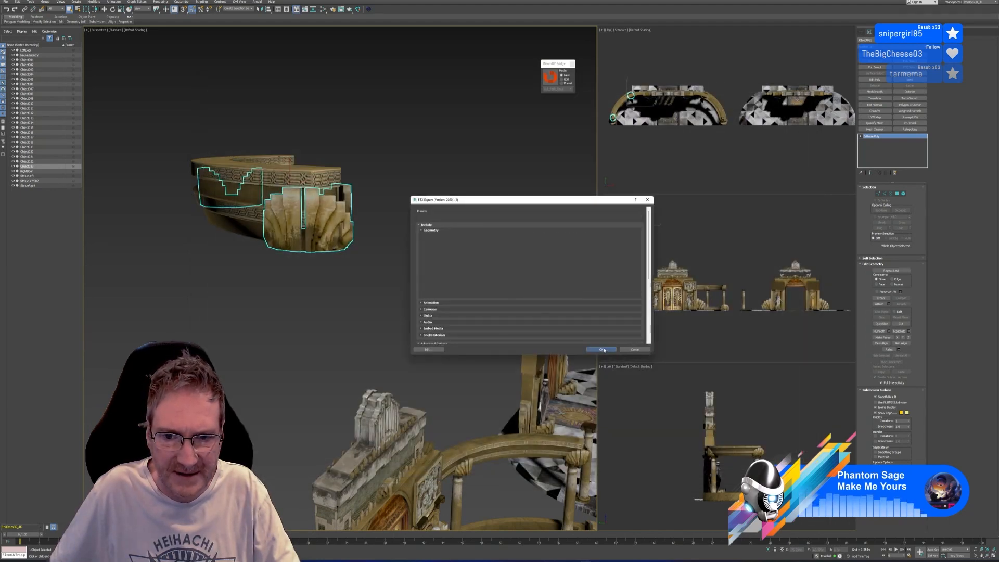
left_click(571, 64)
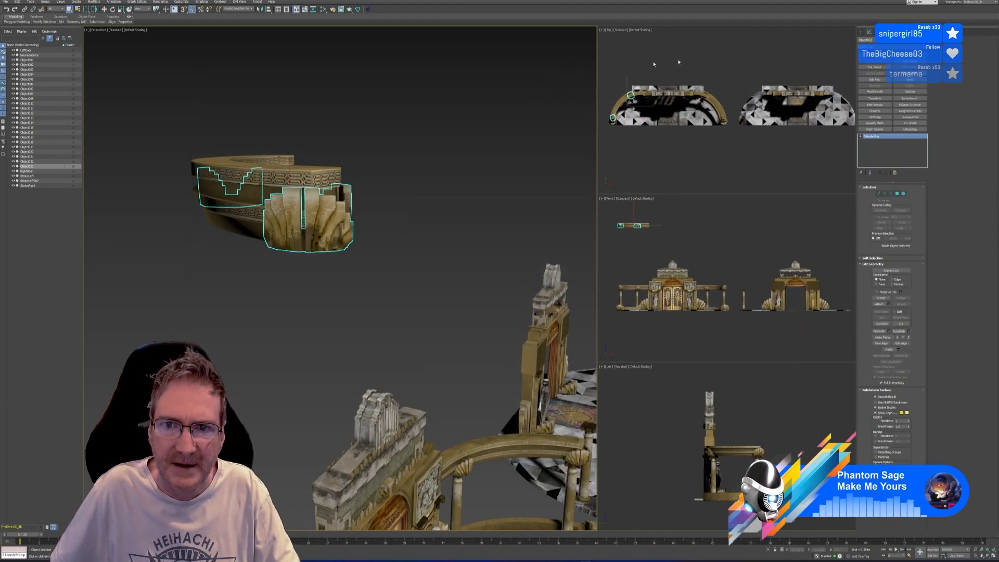
Step: Switch to the Windows desktop and launch RizomUV as a standalone program
key("super+d")
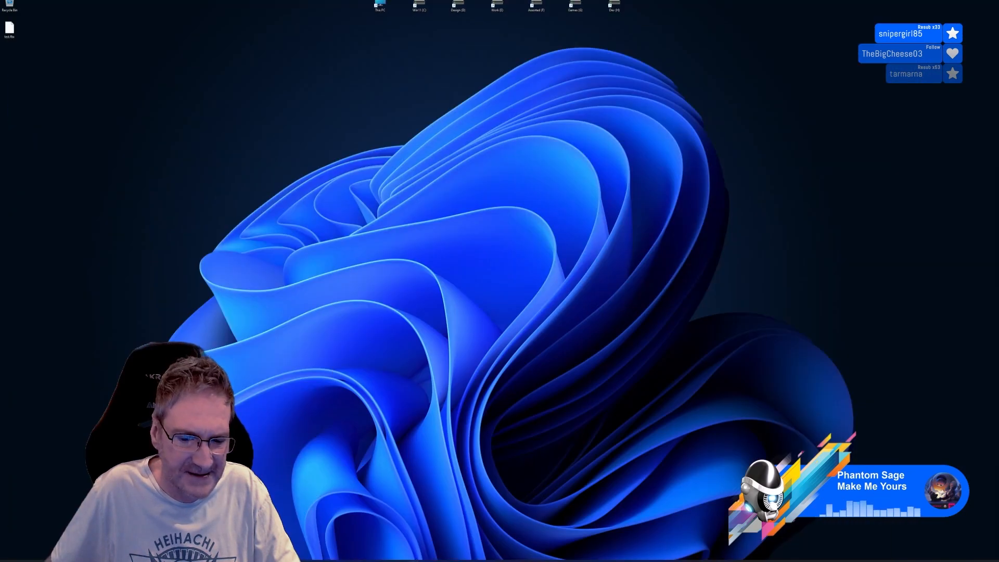
key("super")
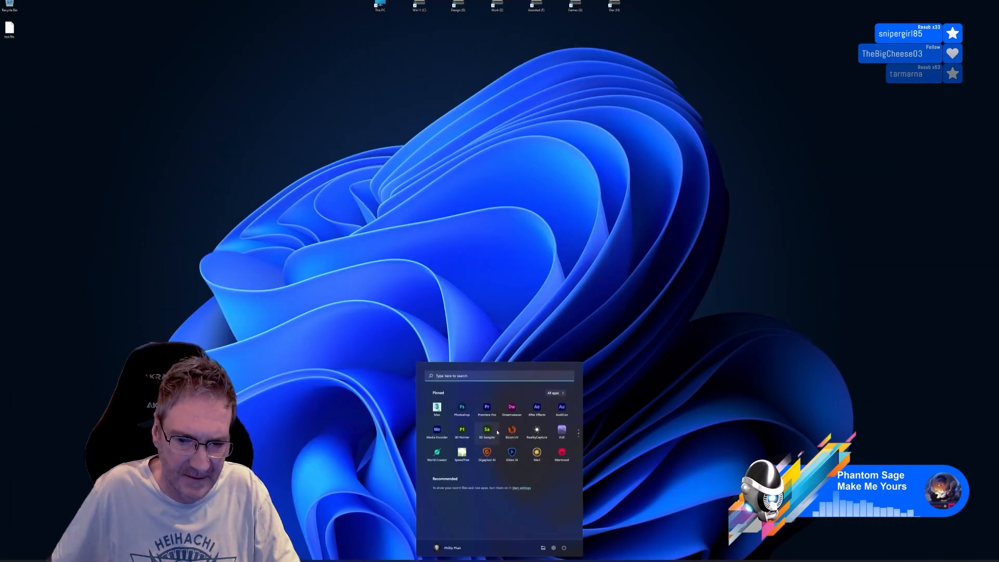
left_click(516, 431)
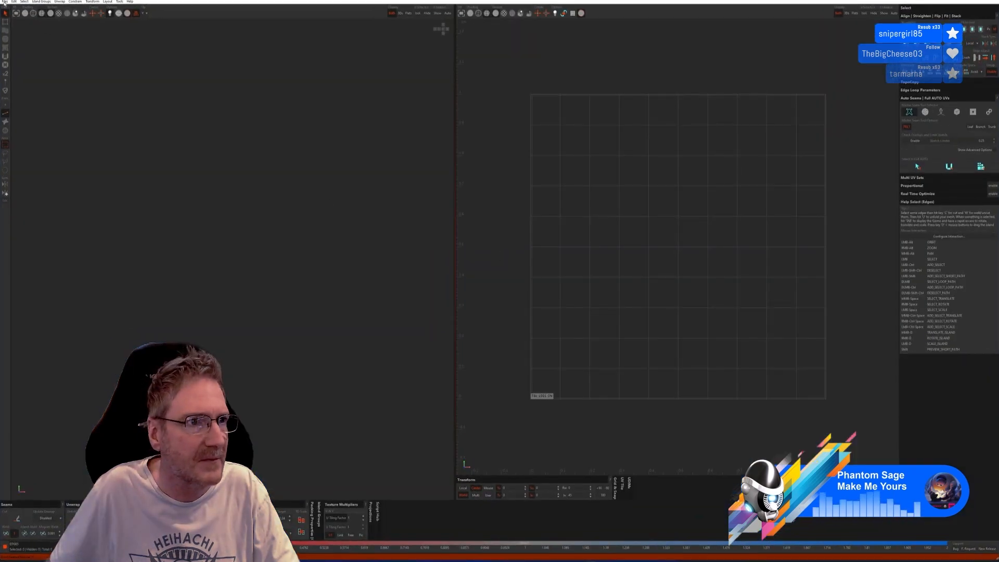
Step: Load test.fbx from the desktop and change the shading of the 3D view
left_click(4, 3)
left_click(11, 8)
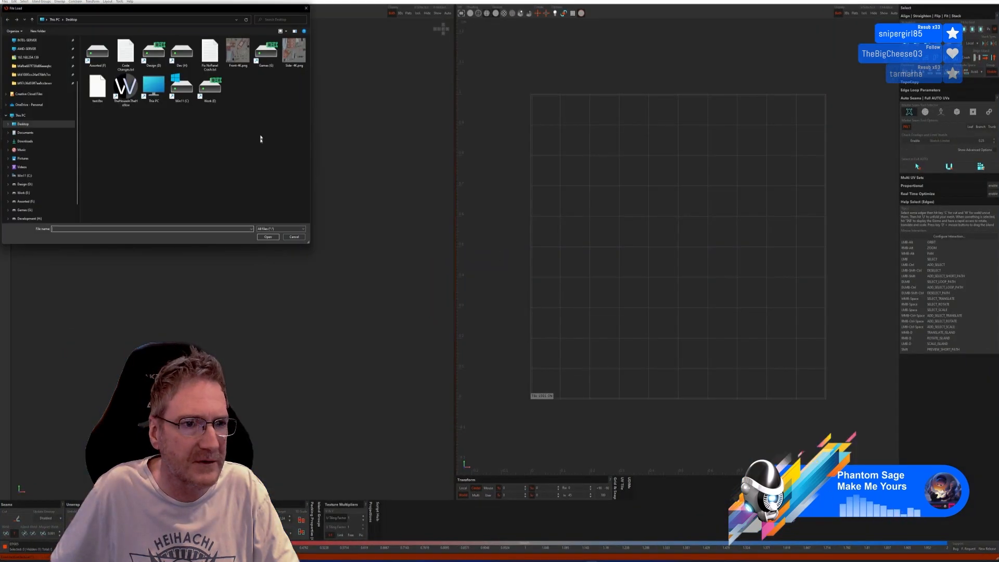
left_click_drag(190, 17, 373, 72)
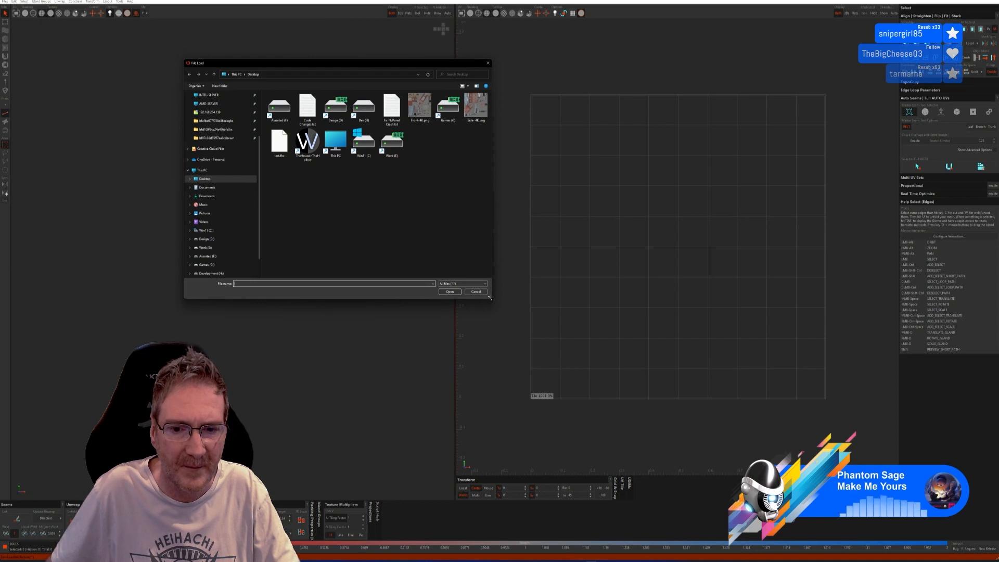
left_click_drag(489, 298, 736, 392)
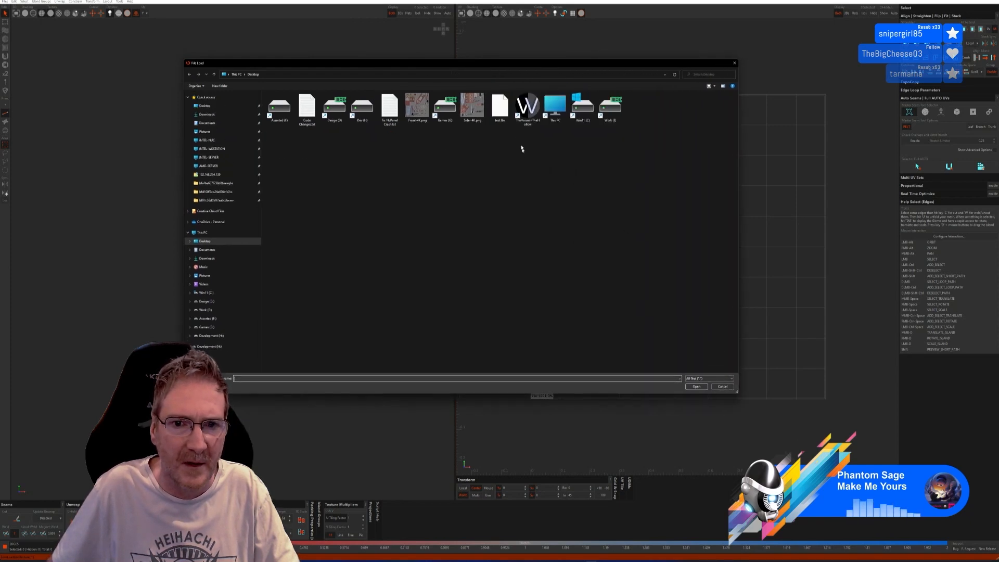
double_click(500, 107)
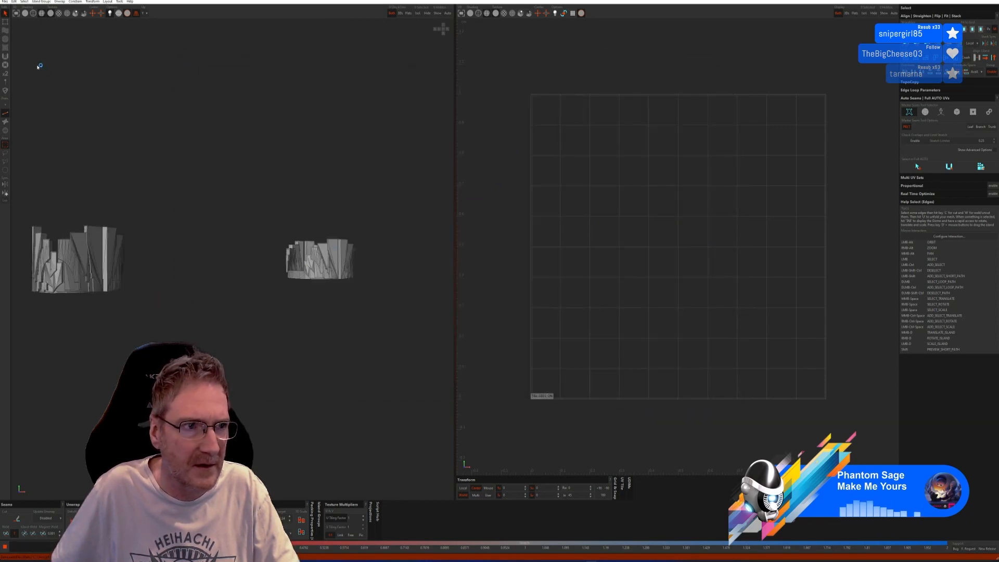
left_click(26, 14)
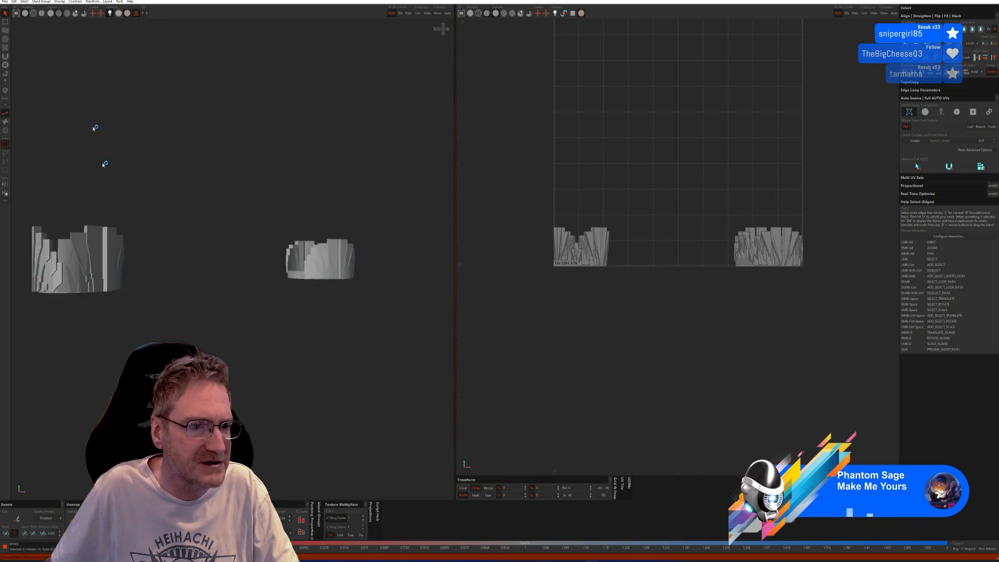
Step: Try an automatic unwrap and pack of the shell ornaments with the Leaf/Branch/Trunk seam method, and undo it
left_click_drag(163, 314, 198, 314, "alt")
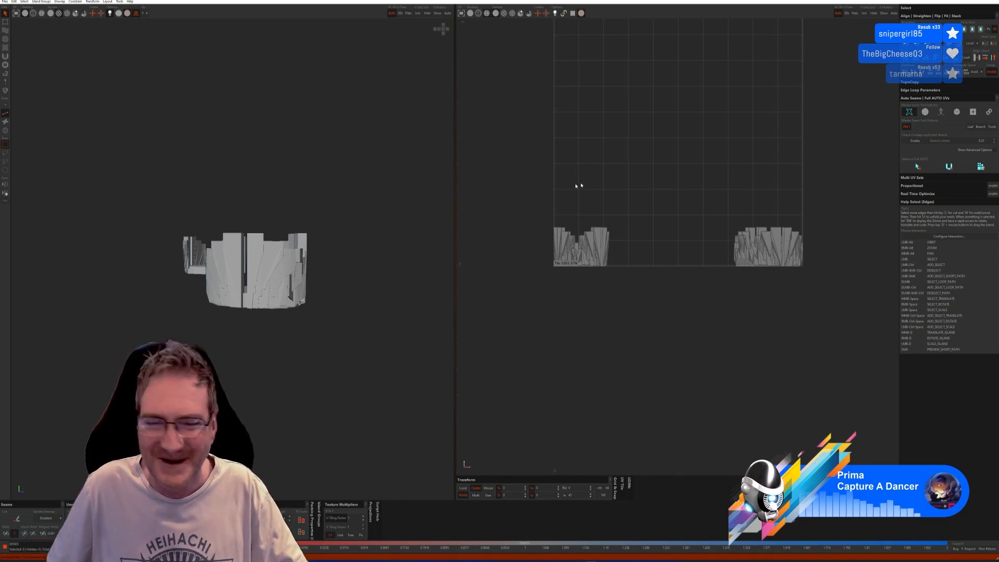
left_click_drag(334, 281, 324, 302, "alt")
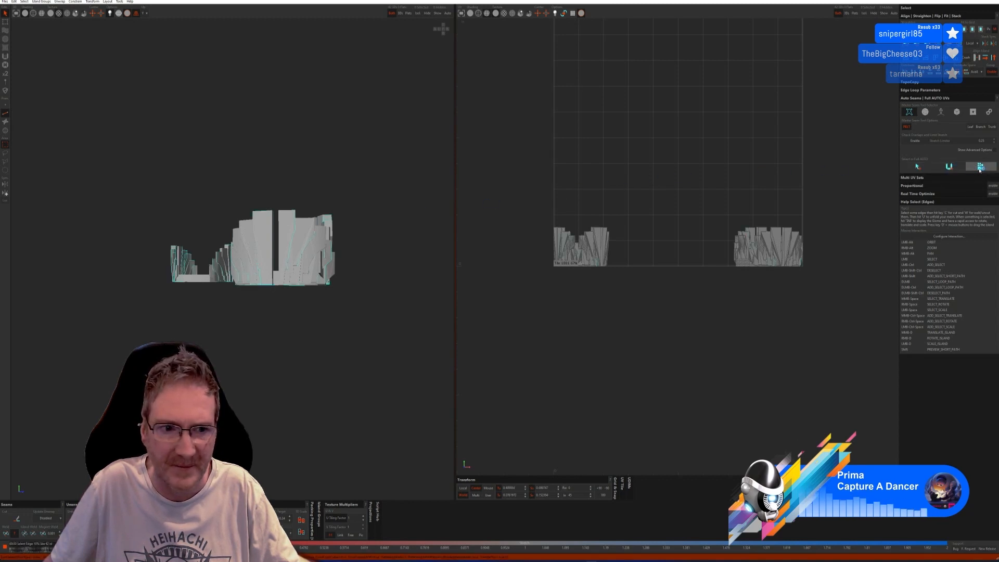
left_click(979, 166)
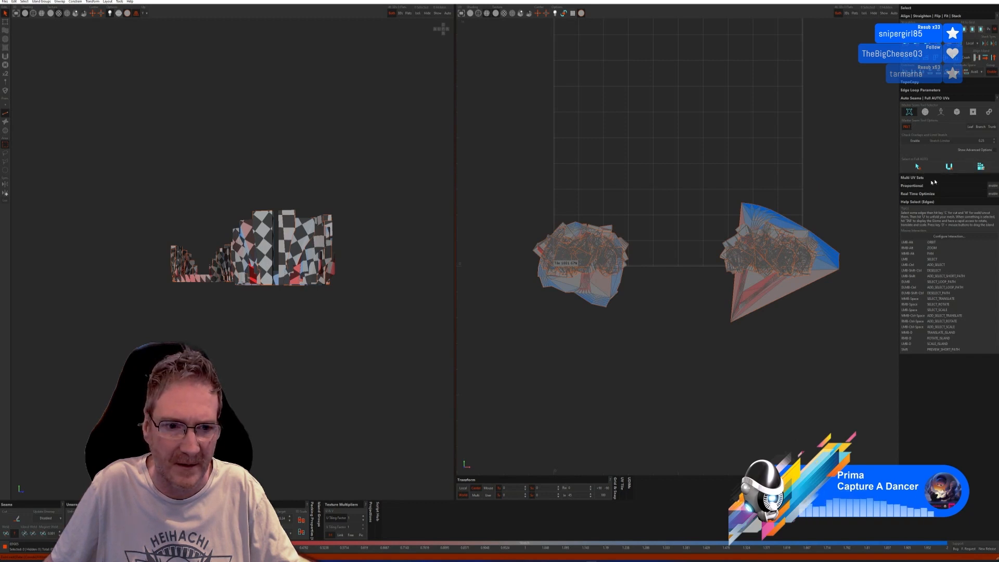
key("ctrl+z")
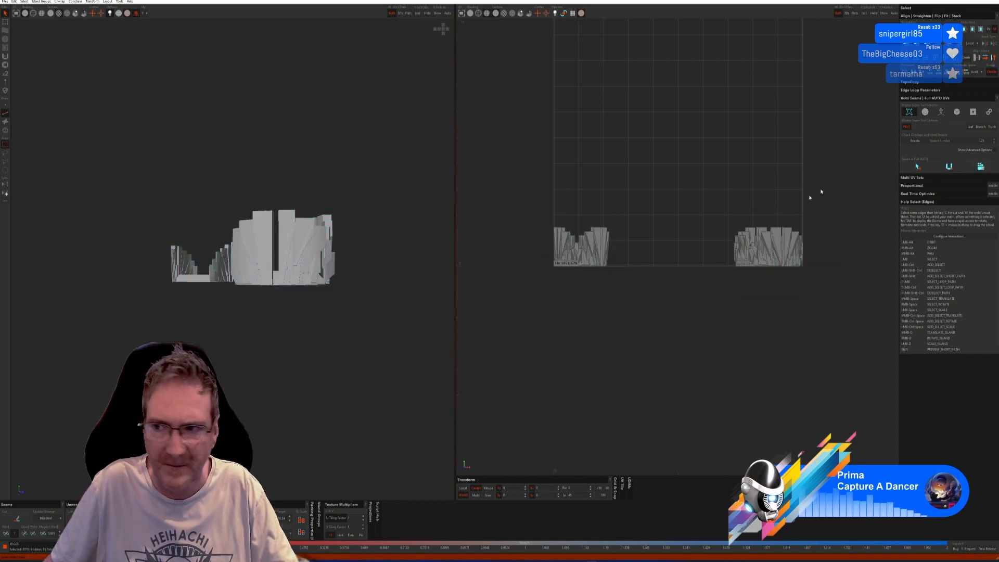
Step: Automatically cut and unfold the shell ornaments with the Mosaic seam method
left_click(926, 113)
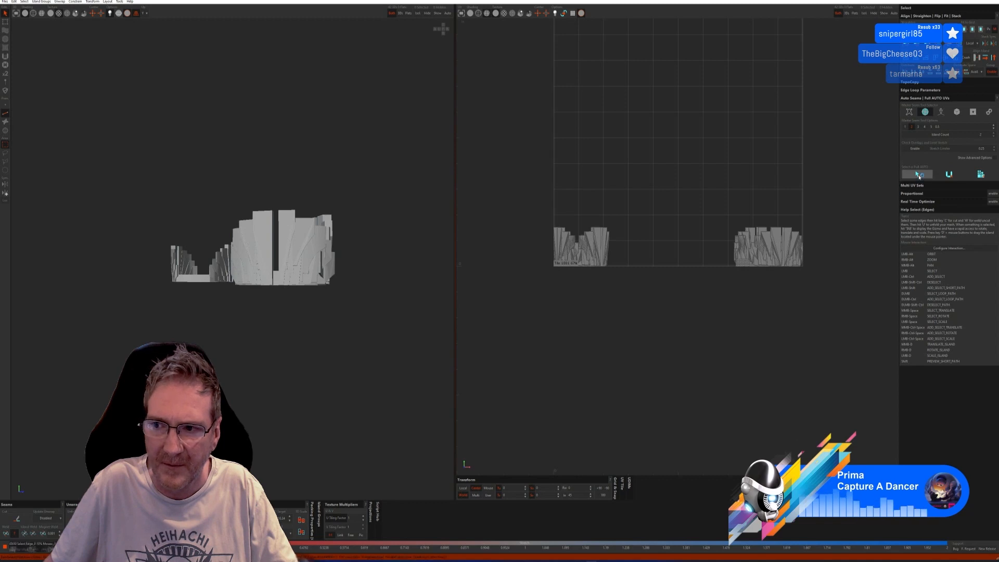
left_click(949, 174)
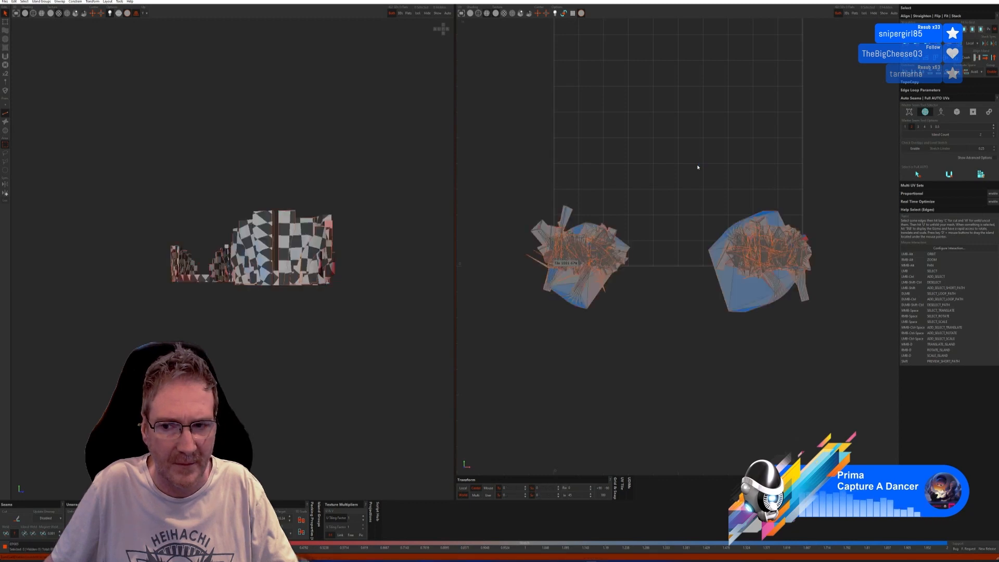
Step: Undo the Mosaic unwrap of the shell ornaments, try the hierarchical seam method with automatic unfolding, and undo that too
key("ctrl+z")
key("ctrl+z")
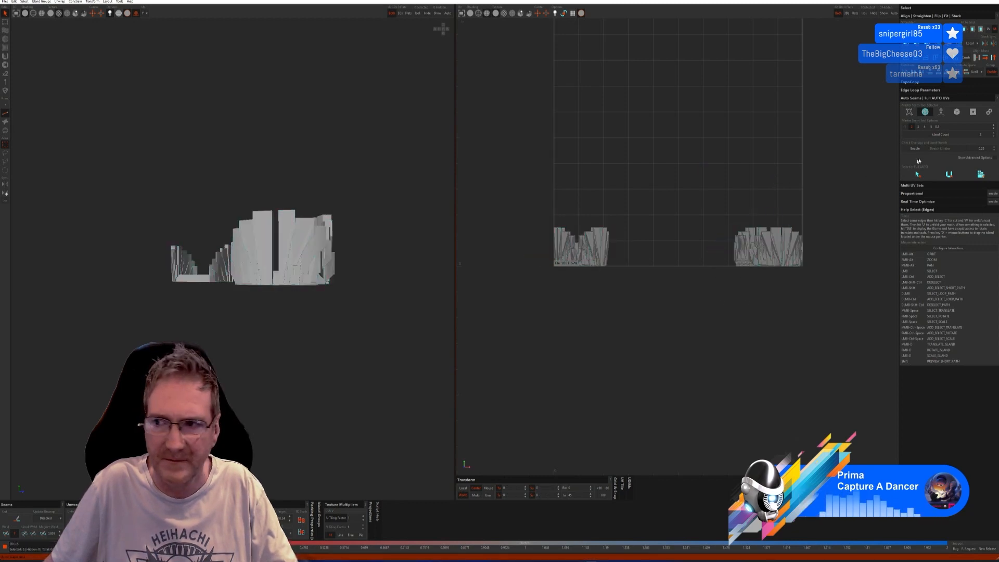
left_click(941, 113)
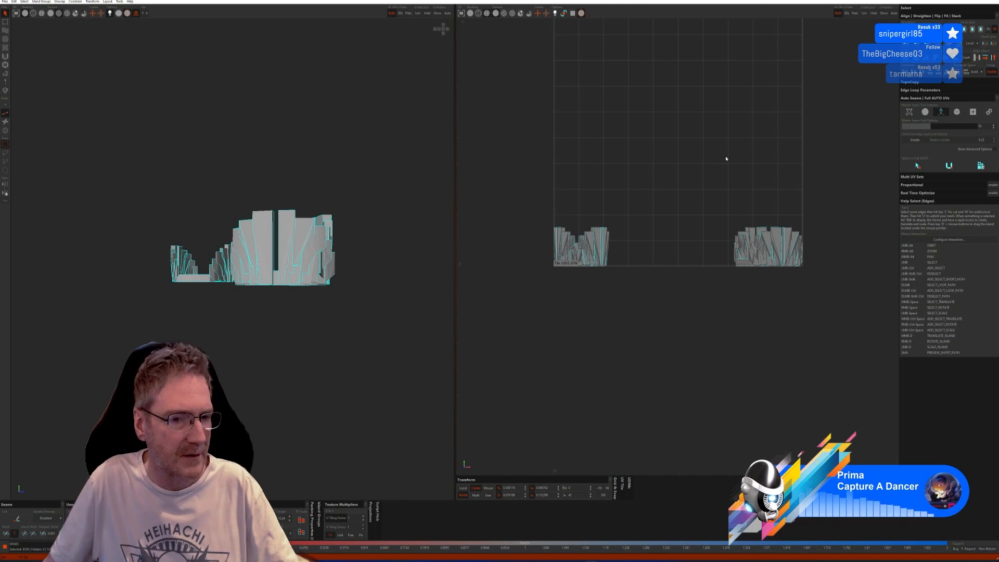
left_click(949, 166)
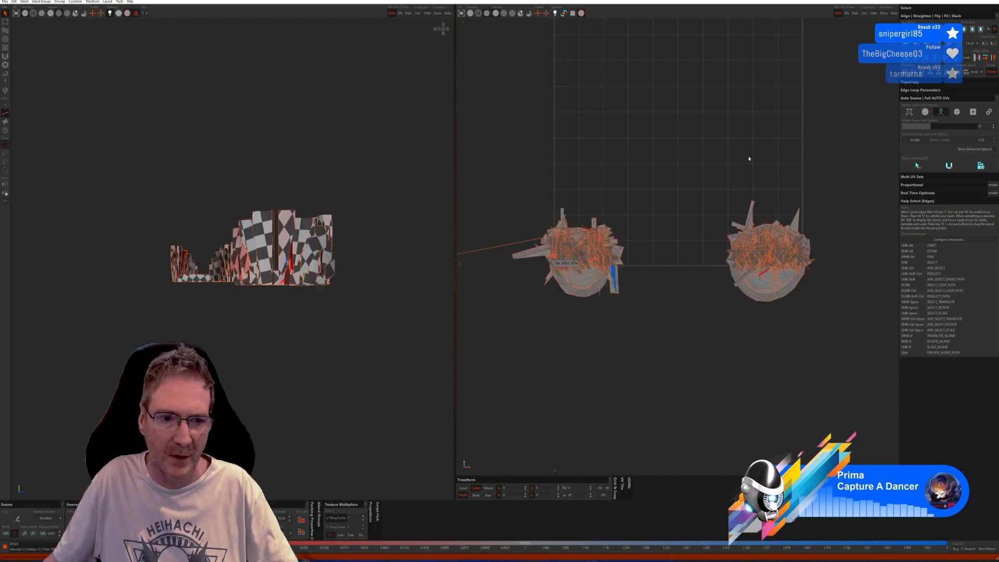
key("ctrl+z")
key("ctrl+z")
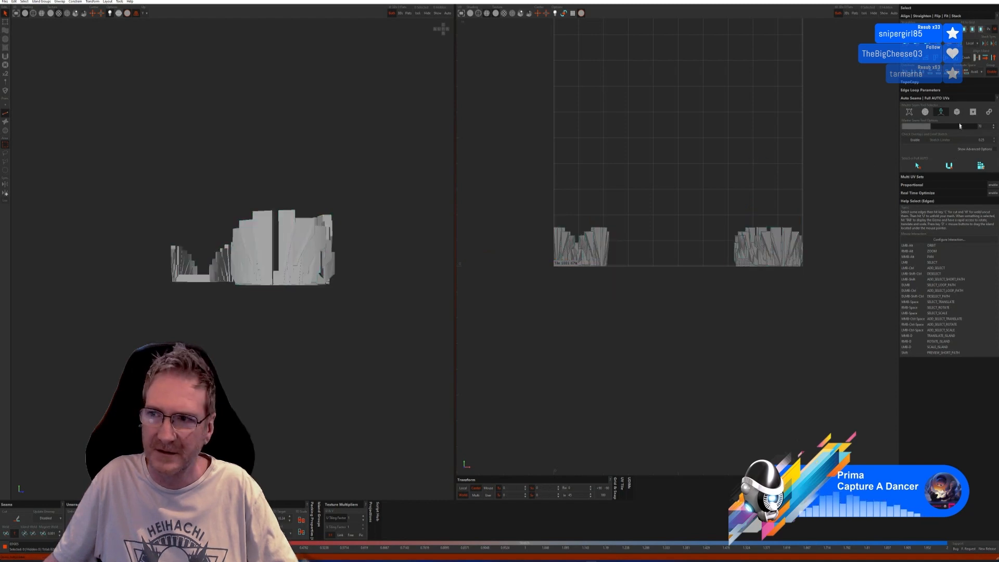
Step: Automatically cut, unfold and pack the shell ornaments with the Box seam method
left_click(956, 111)
left_click(918, 179)
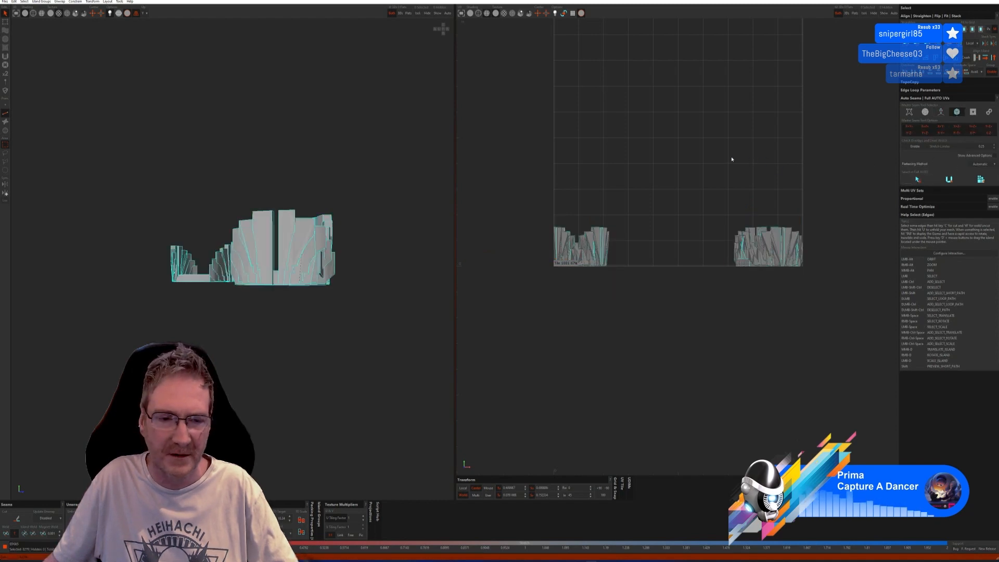
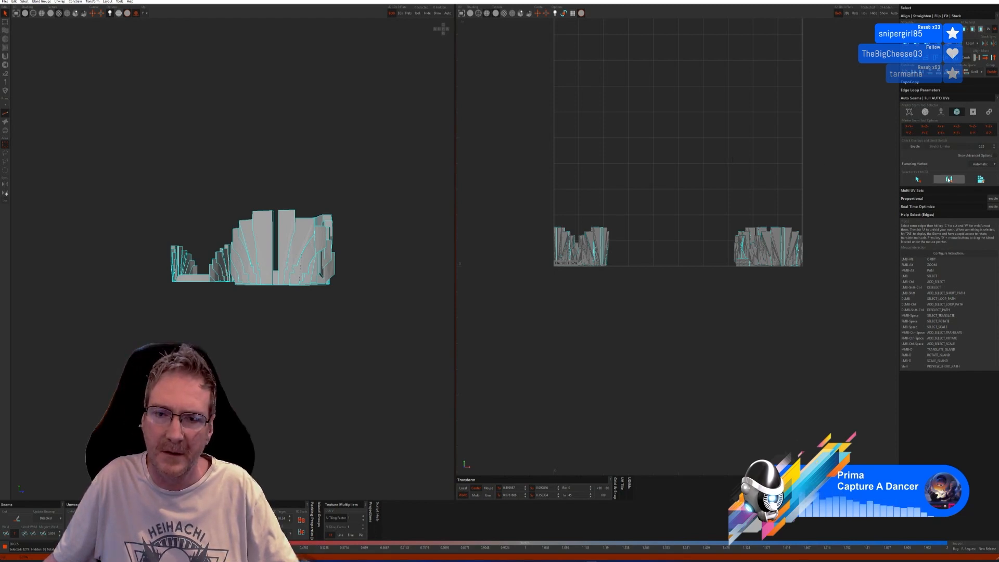
left_click(948, 179)
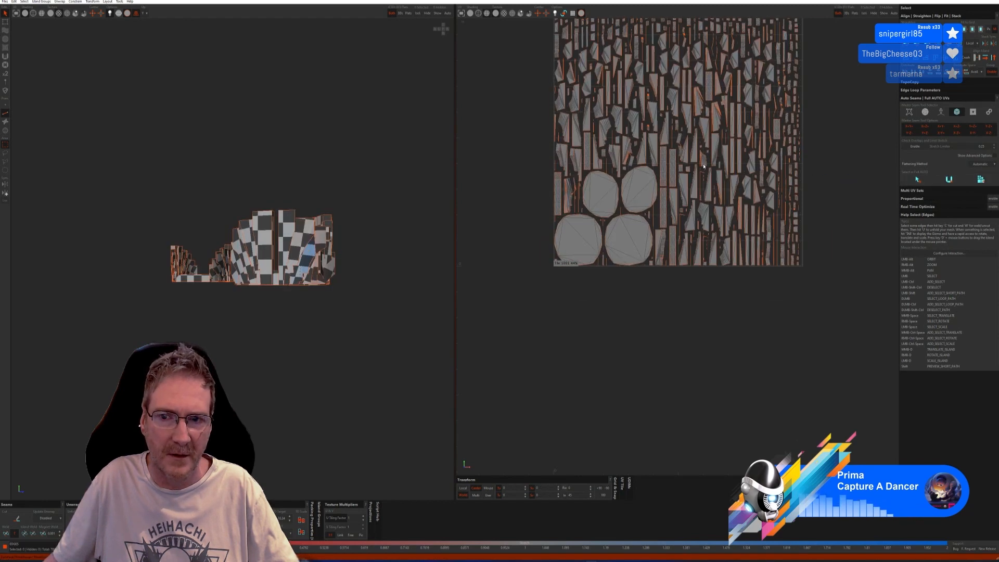
left_click_drag(380, 296, 333, 291, "alt")
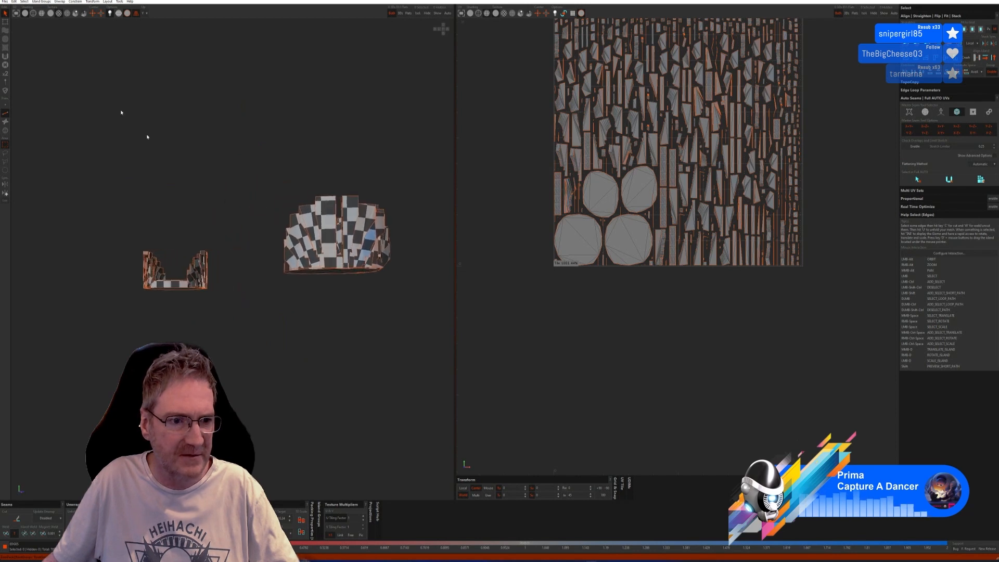
Step: Save the unwrapped shell ornaments as test_out.fbx on the desktop, replacing the existing file, and close RizomUV to return to 3ds Max
left_click(5, 2)
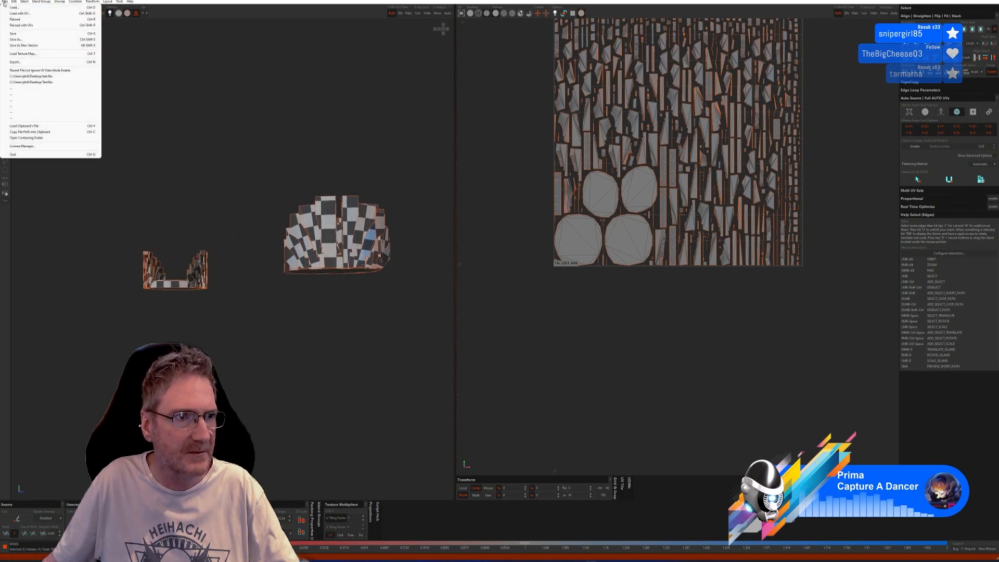
left_click(19, 34)
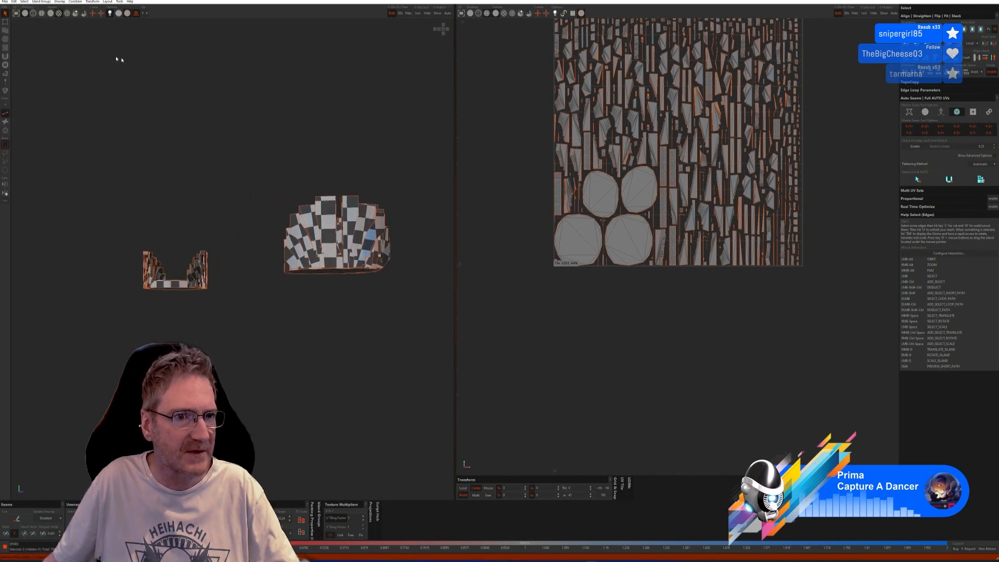
left_click(4, 1)
left_click(21, 40)
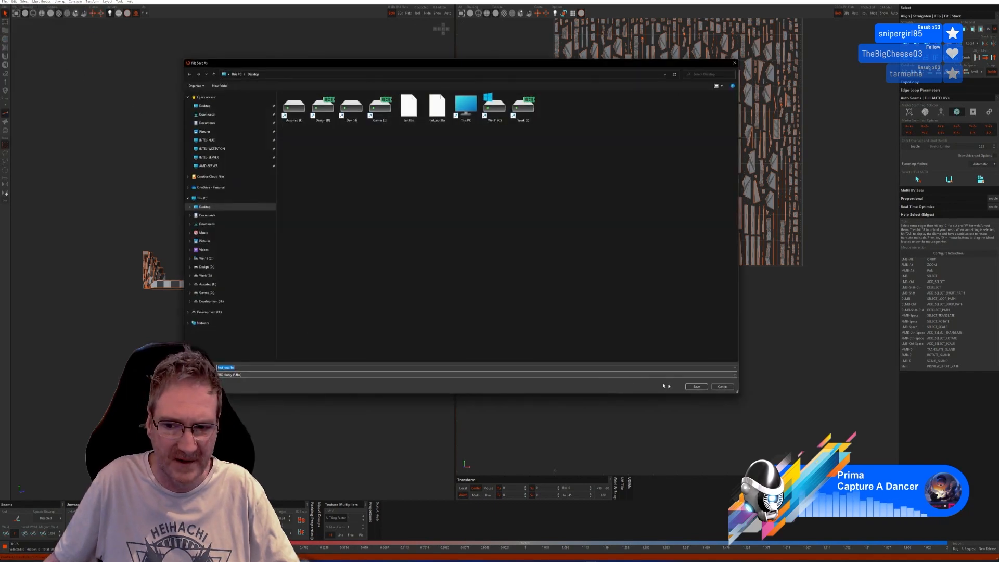
left_click(696, 387)
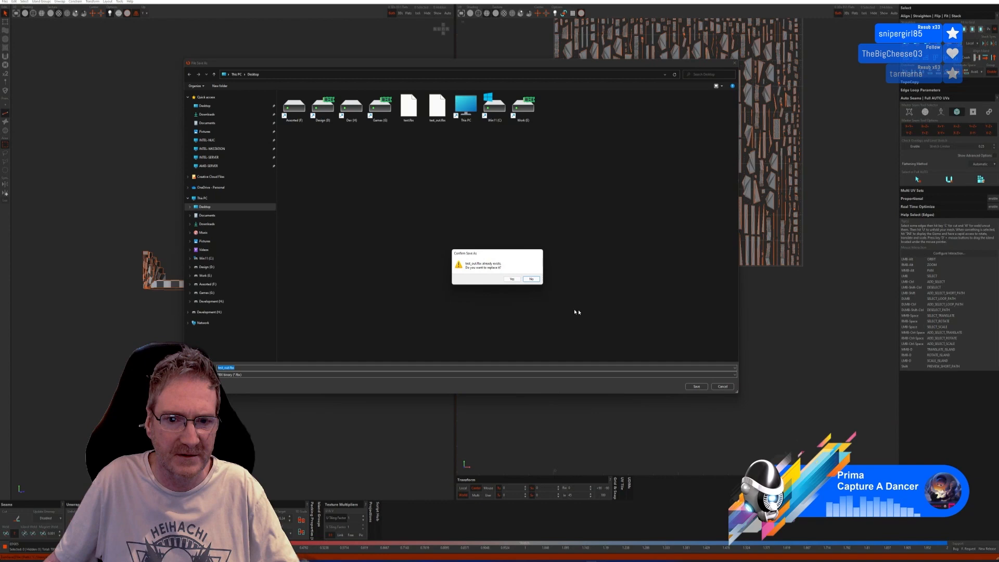
left_click(515, 281)
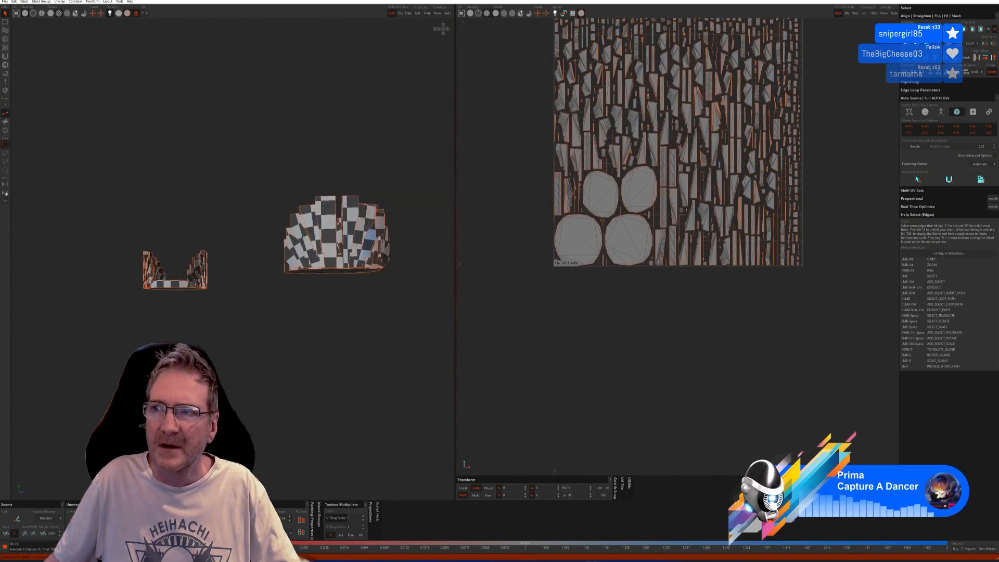
key("alt+F4")
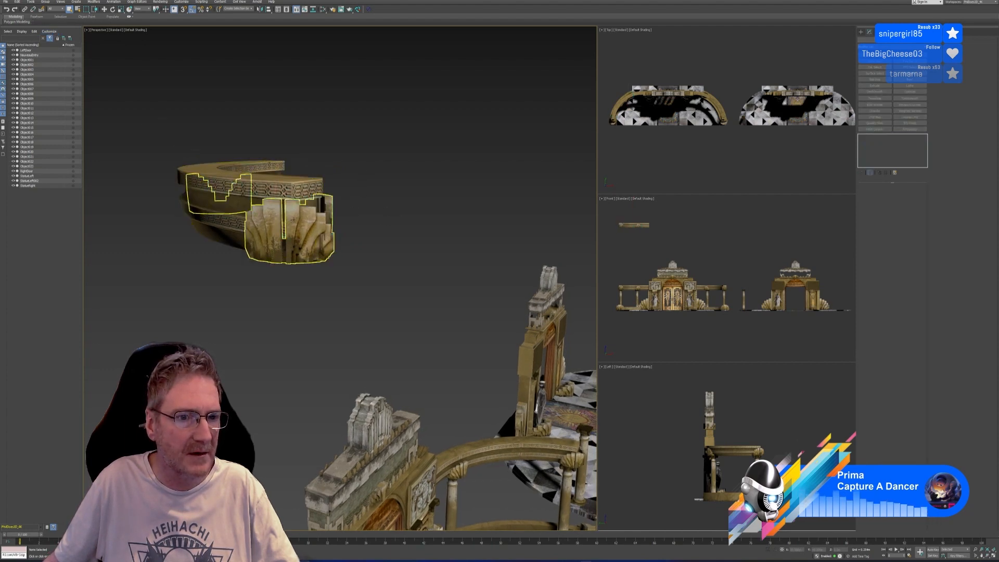
Step: Try to import test_out.fbx from the desktop into the gate scene with the default FBX options
left_click(5, 2)
mouse_move(35, 82)
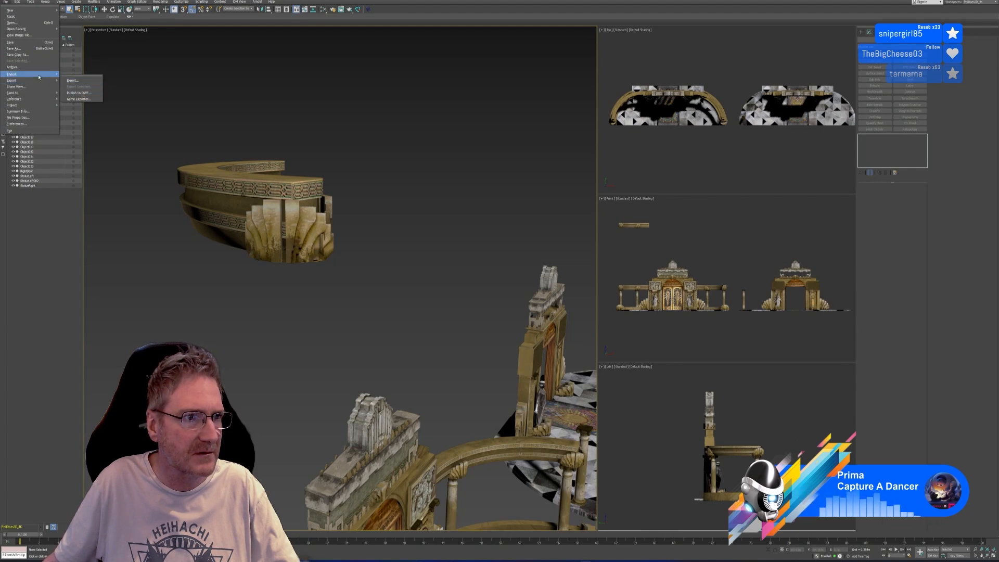
left_click(73, 76)
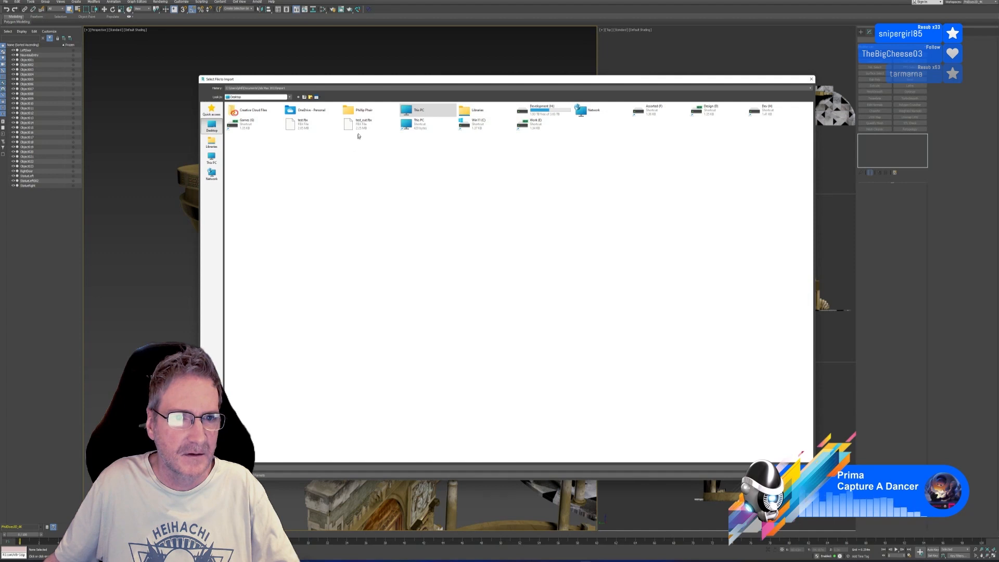
double_click(358, 128)
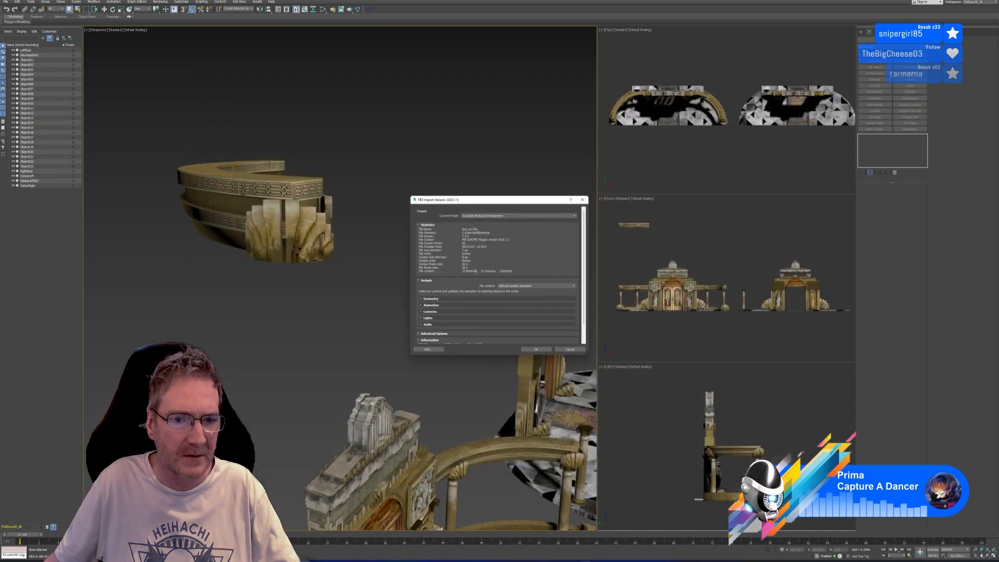
left_click(535, 349)
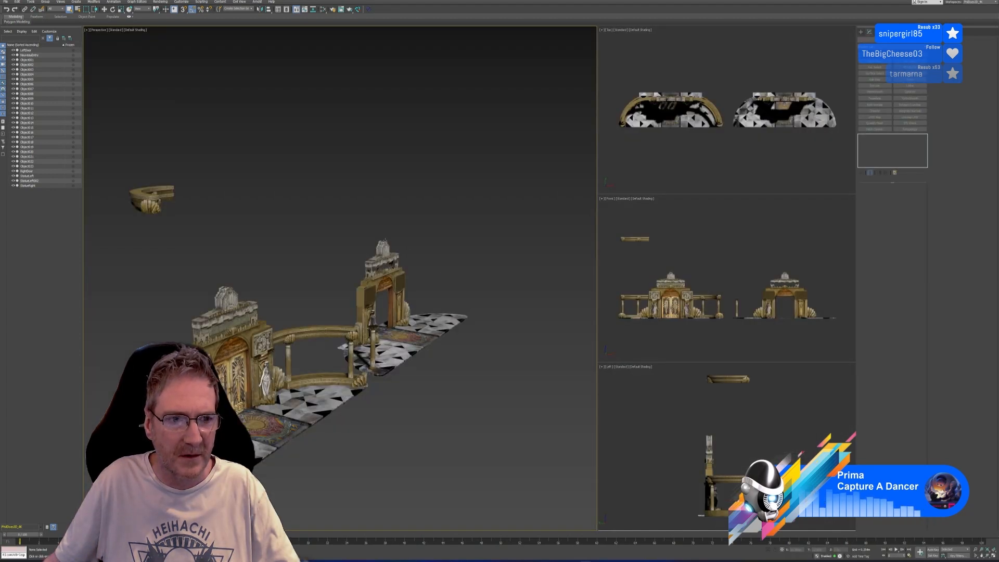
Step: Select the original shell ornaments on the curved beam, rename the object with a suffix, and deselect it
middle_click_drag(245, 207, 283, 172)
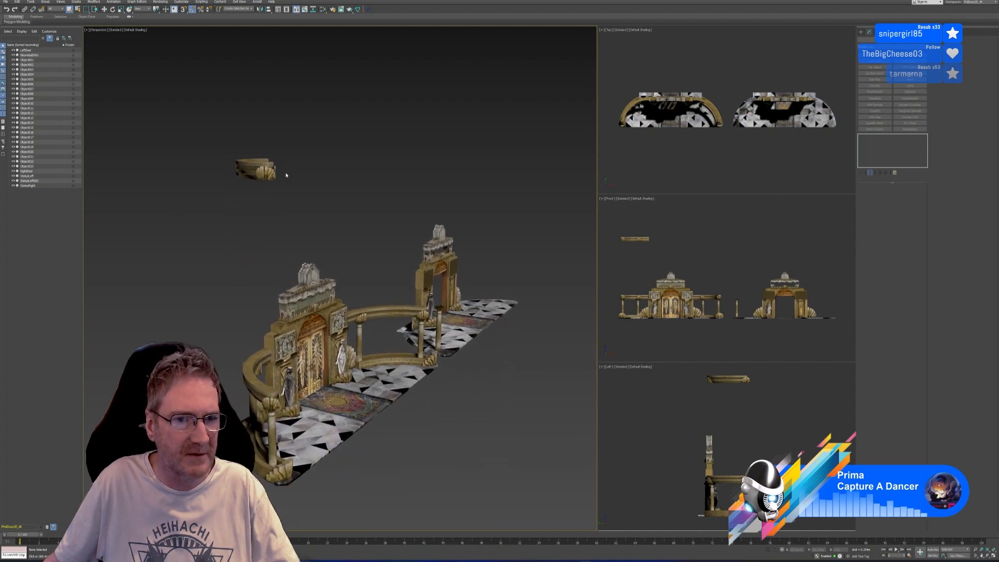
left_click(274, 175)
key("z")
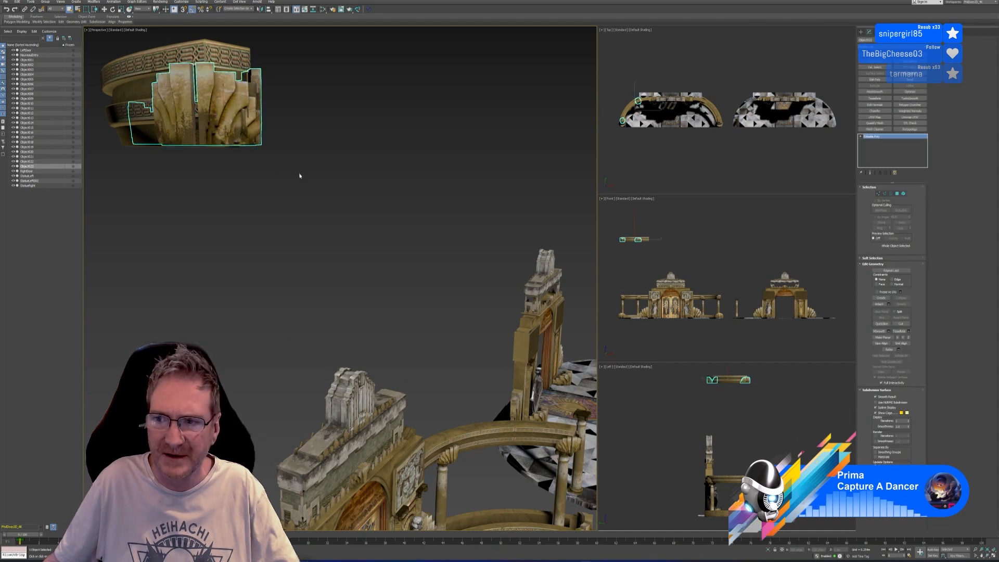
scroll(299, 176, "down", 2)
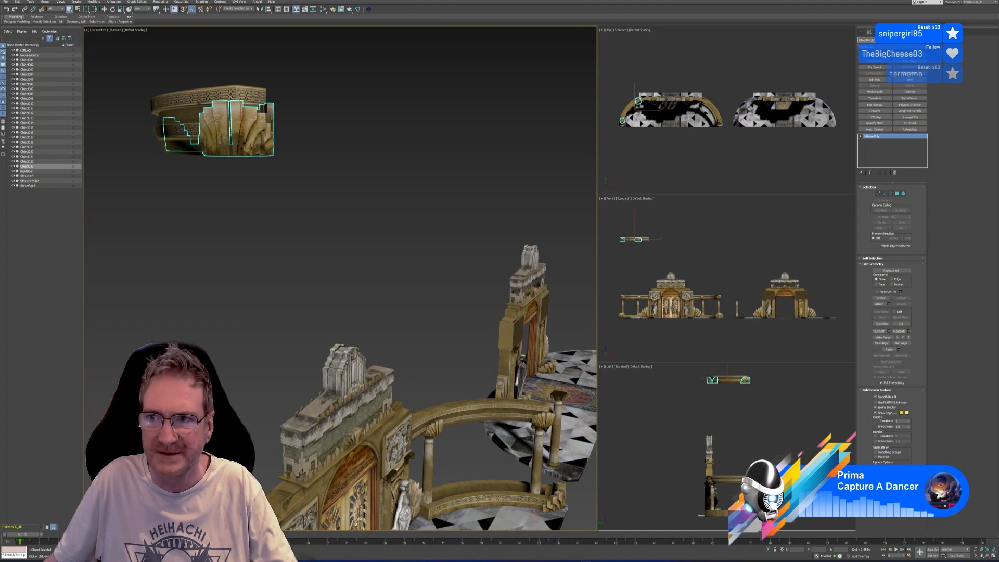
left_click(353, 167)
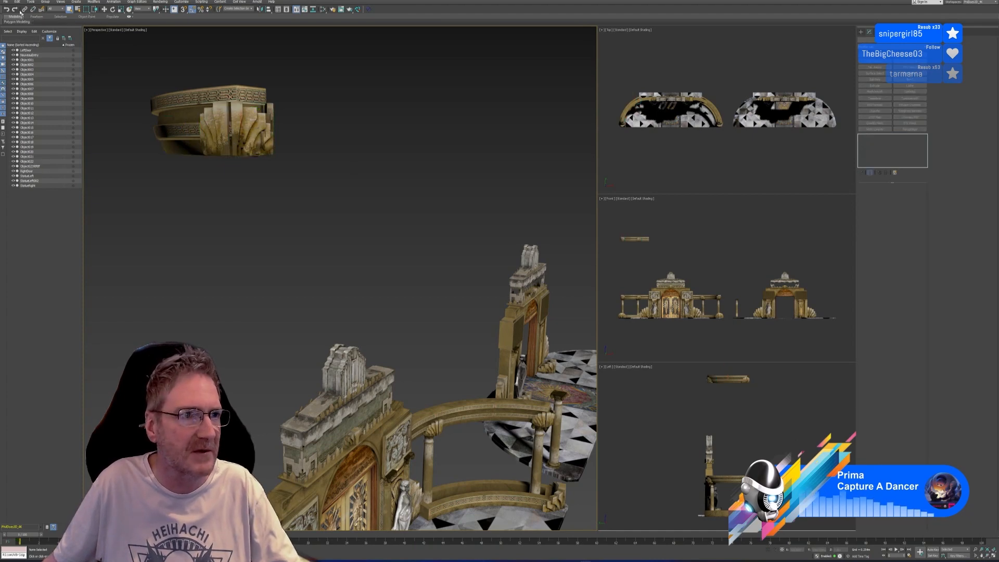
Step: Import test_out.fbx from the desktop again as a separate object using the default FBX options
left_click(5, 2)
mouse_move(21, 74)
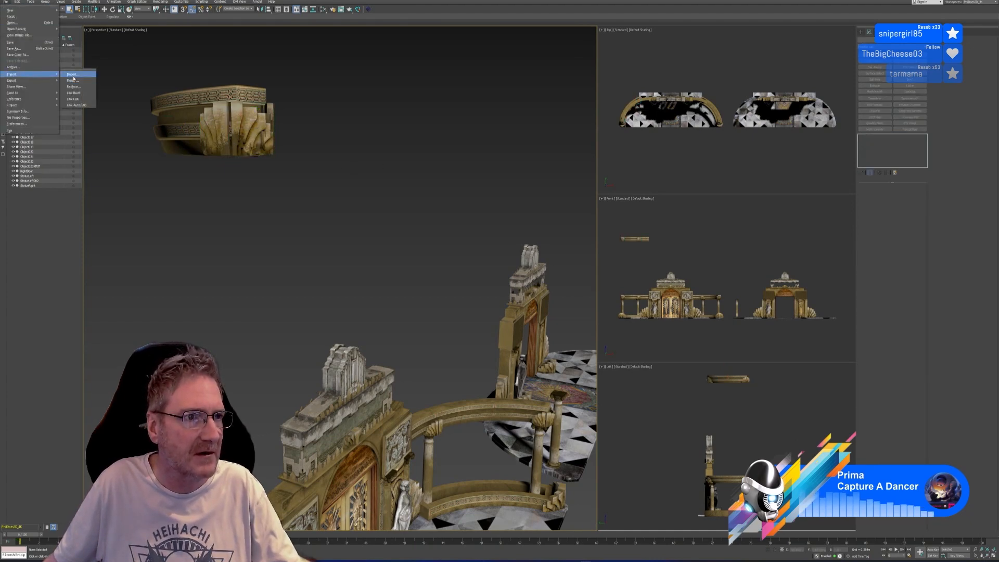
left_click(73, 76)
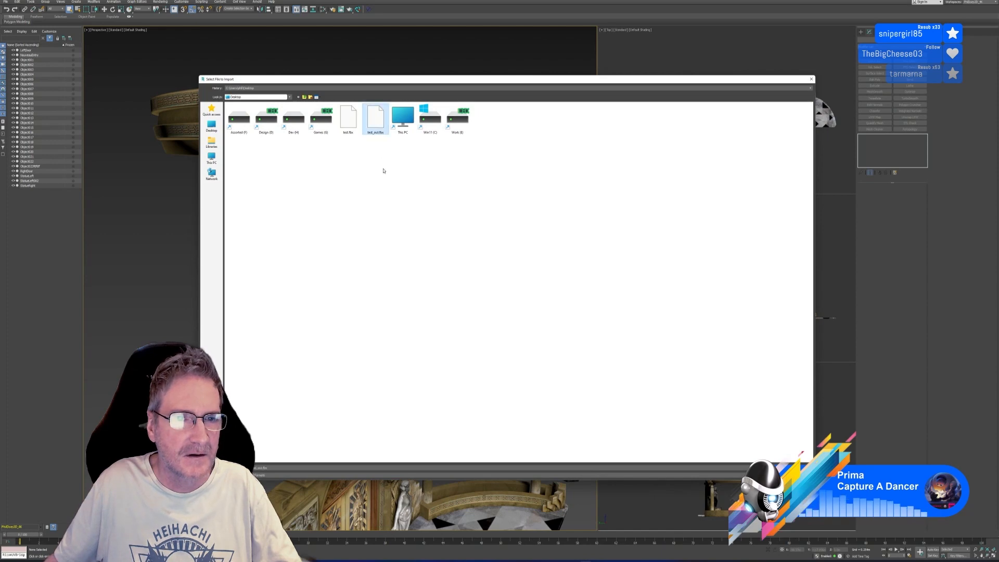
key("Return")
left_click(536, 349)
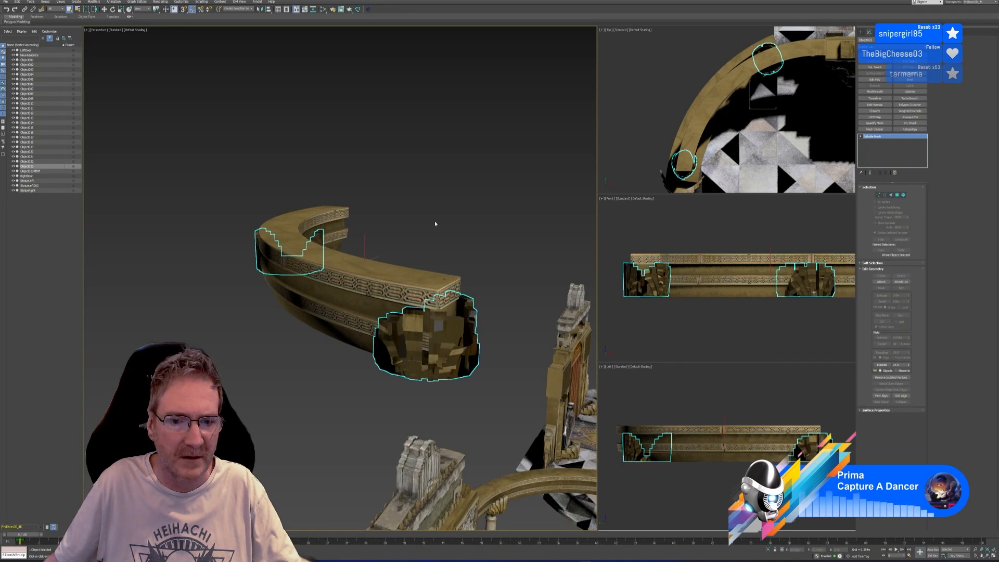
Step: Move the imported shell ornaments horizontally away from the curved beam so they stand apart from the originals
middle_click_drag(435, 224, 383, 189, "alt")
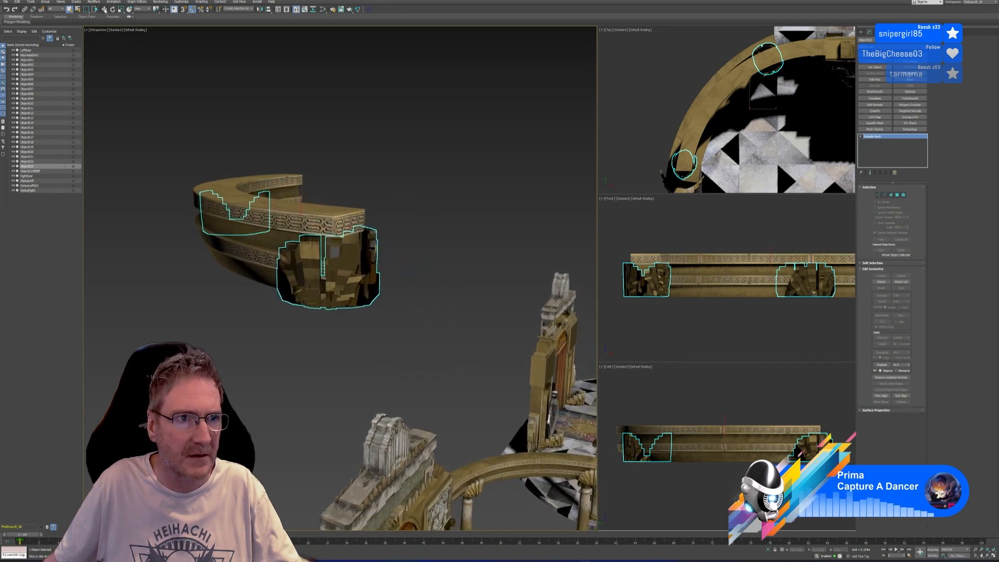
left_click(105, 10)
left_click_drag(297, 201, 443, 160)
middle_click_drag(444, 283, 392, 281, "alt")
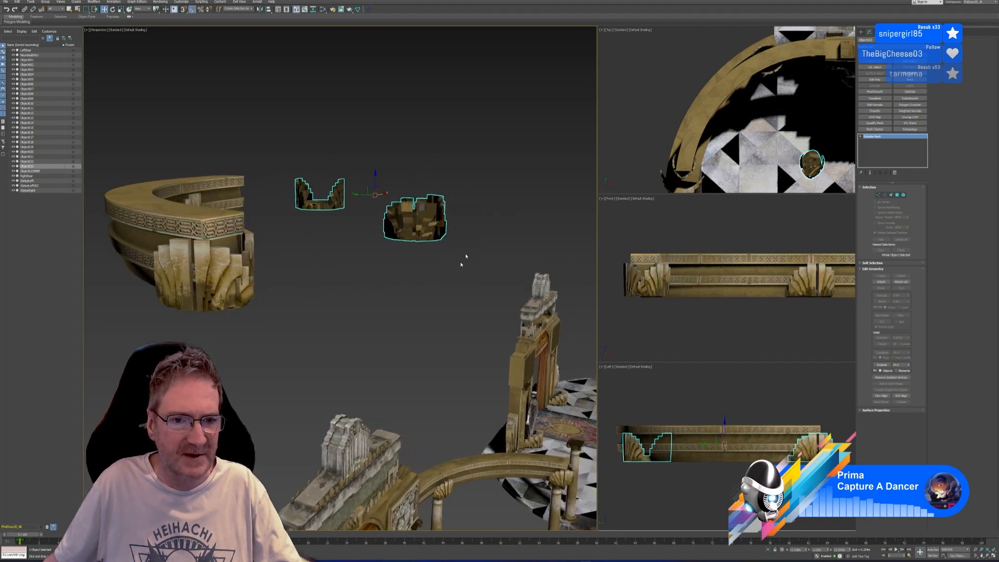
middle_click_drag(349, 269, 374, 276, "alt")
Step: Send the curved beam to RizomUV through the RizomUV Bridge
left_click(303, 235)
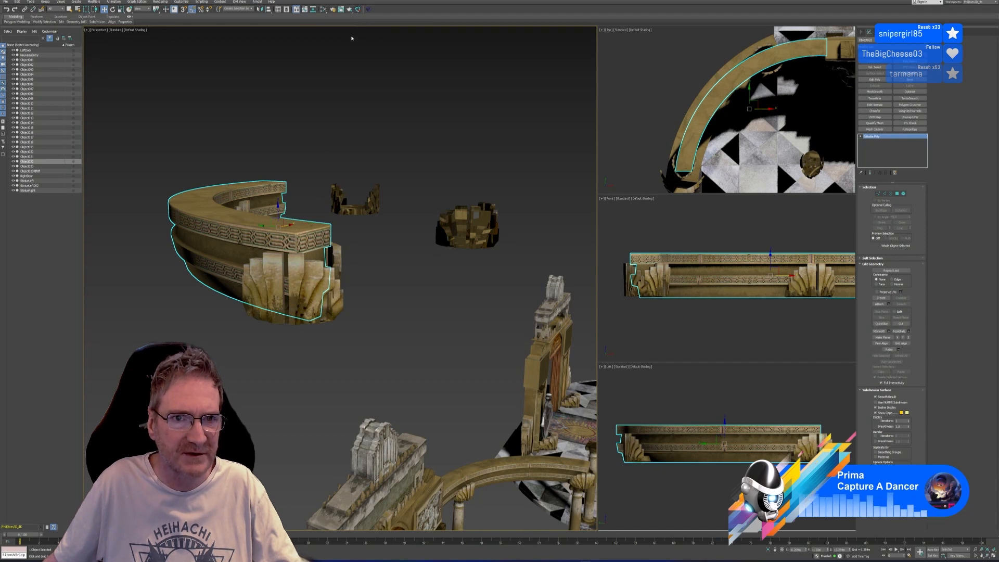
left_click(358, 11)
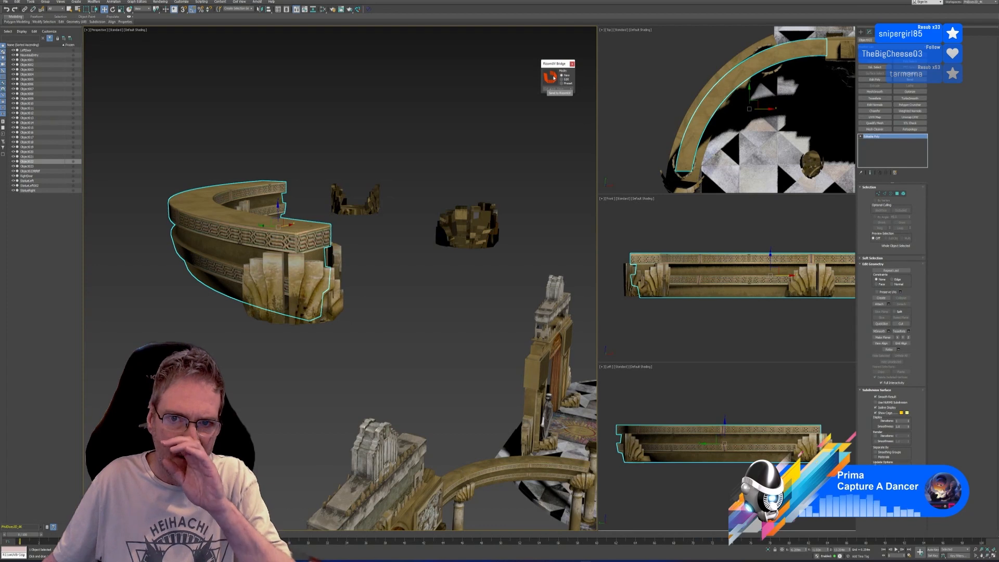
left_click(545, 91)
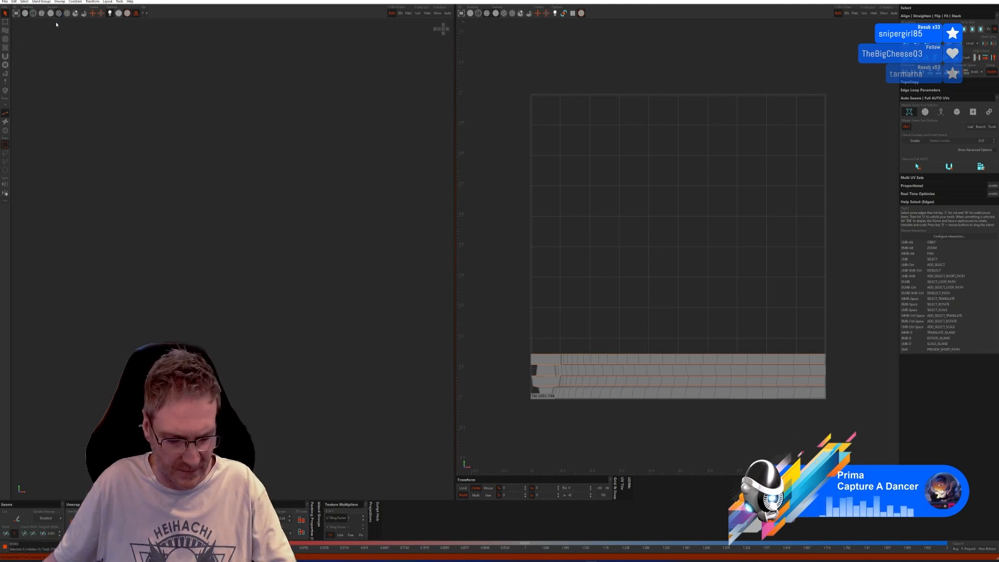
Step: Automatically cut, unfold and pack the curved beam with the Box seam method
scroll(217, 216, "down", 3)
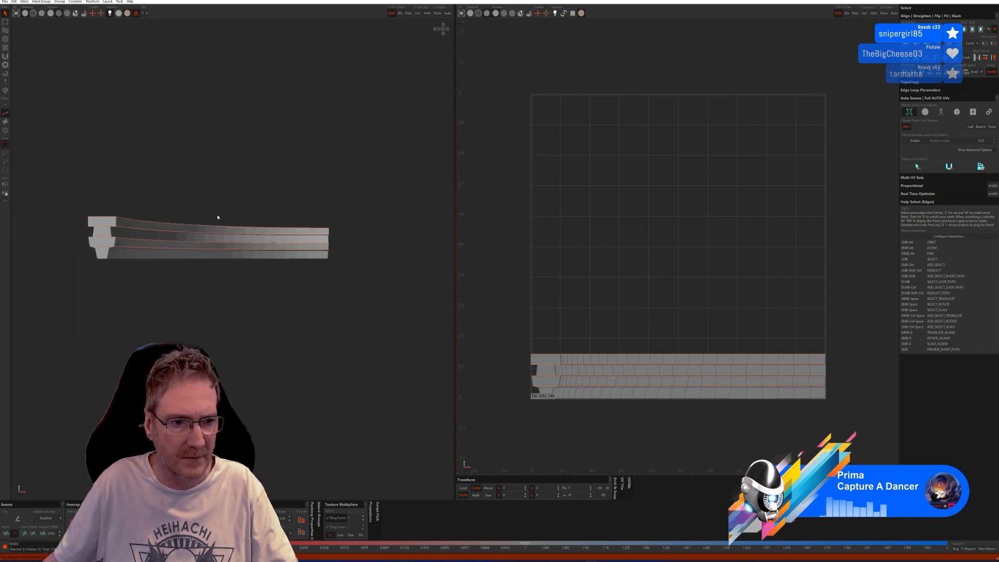
left_click(957, 112)
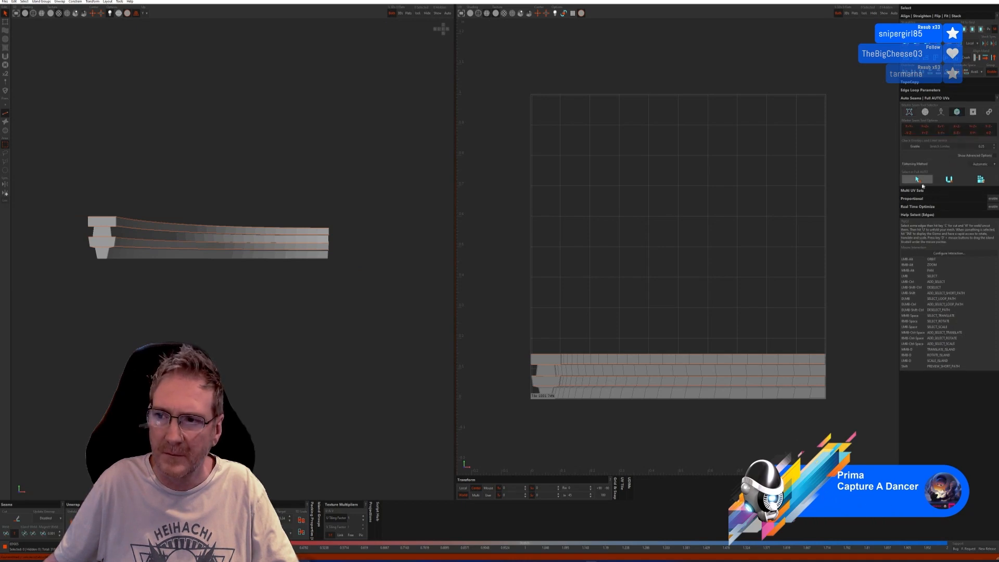
left_click(981, 180)
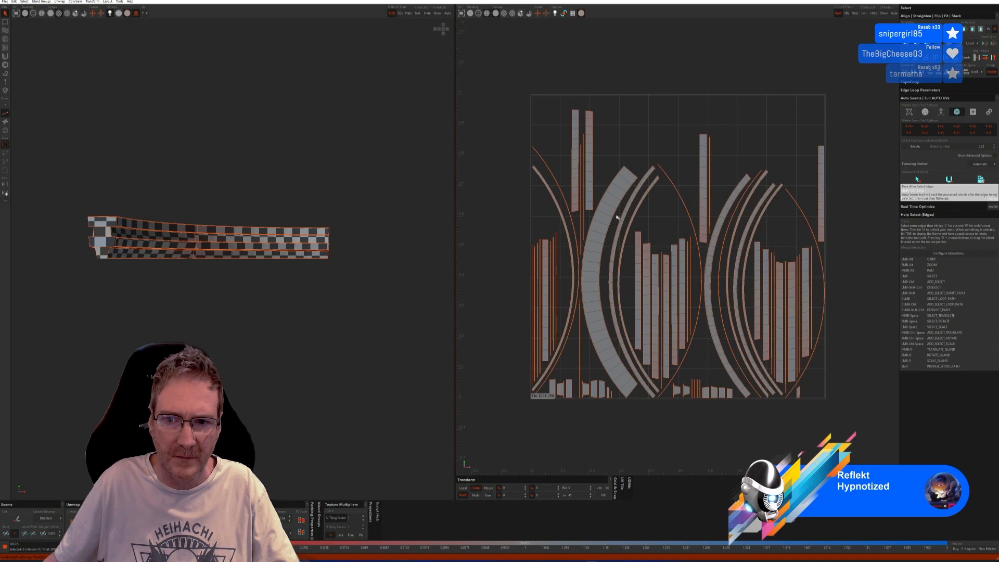
Step: Switch to island selection and straighten the widest curved UV island into a rectangular strip
left_click(5, 131)
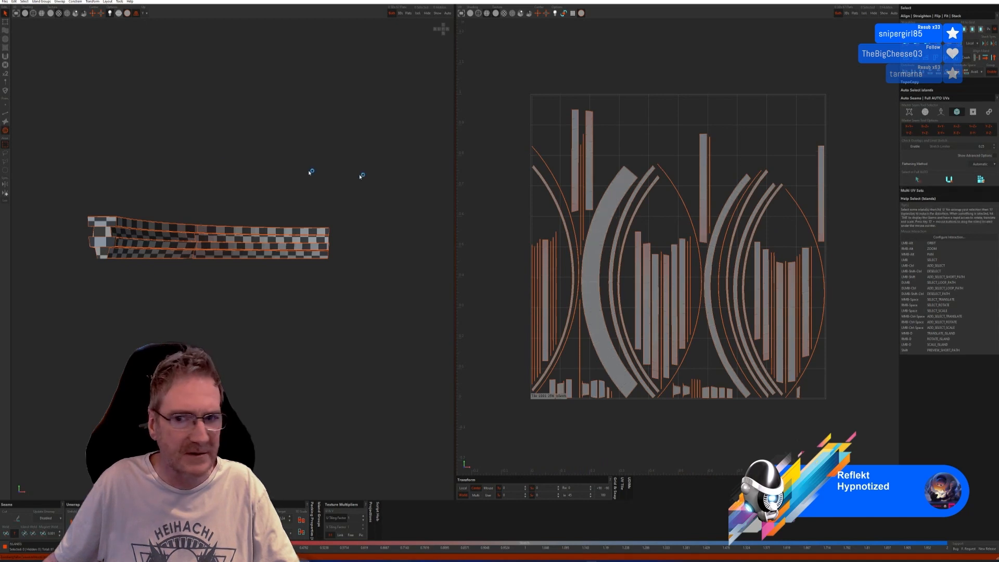
left_click(616, 215)
key("r")
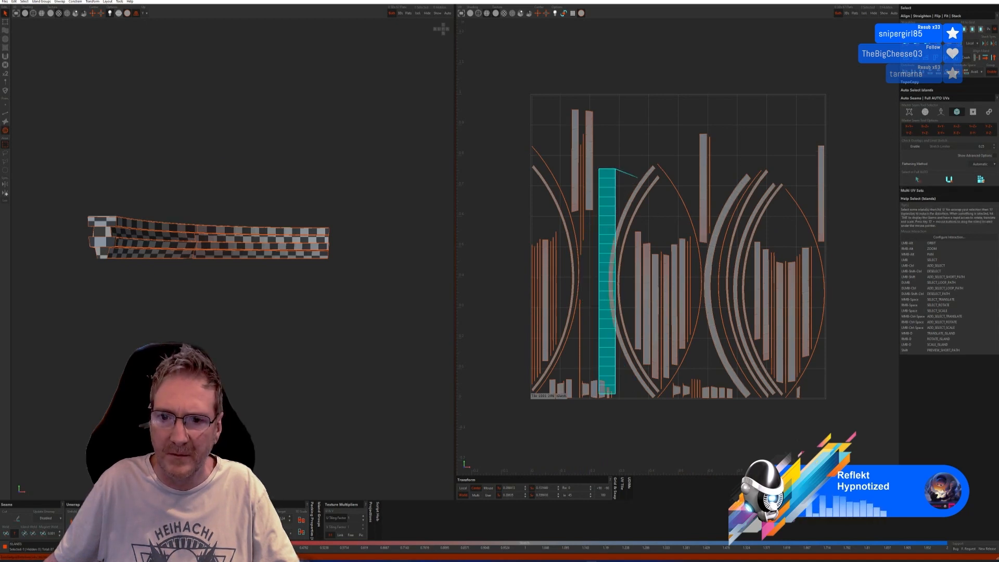
Step: Straighten the widest remaining arc and the three curved UV islands beside it in the layout's right half into vertical strips
left_click(711, 257)
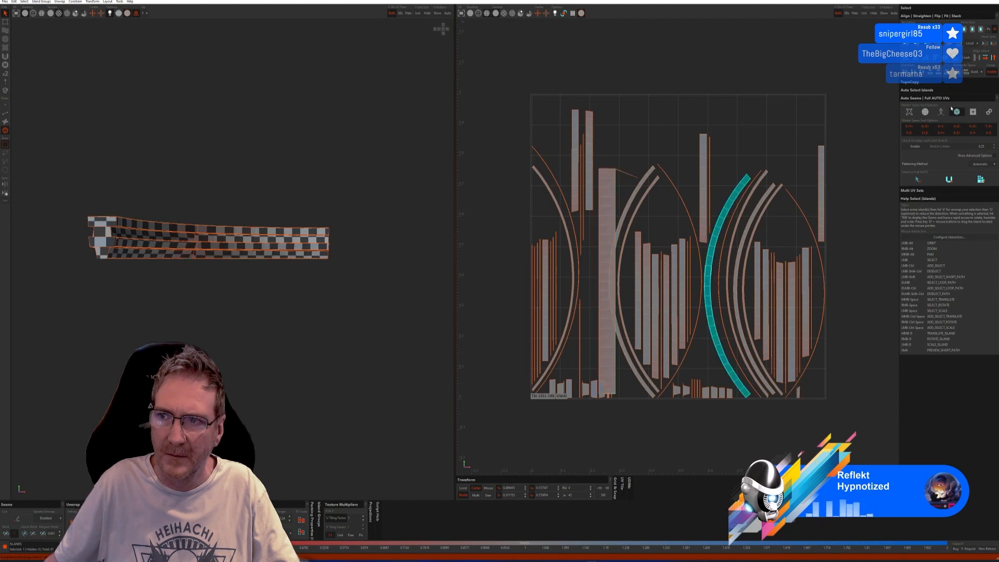
key("r")
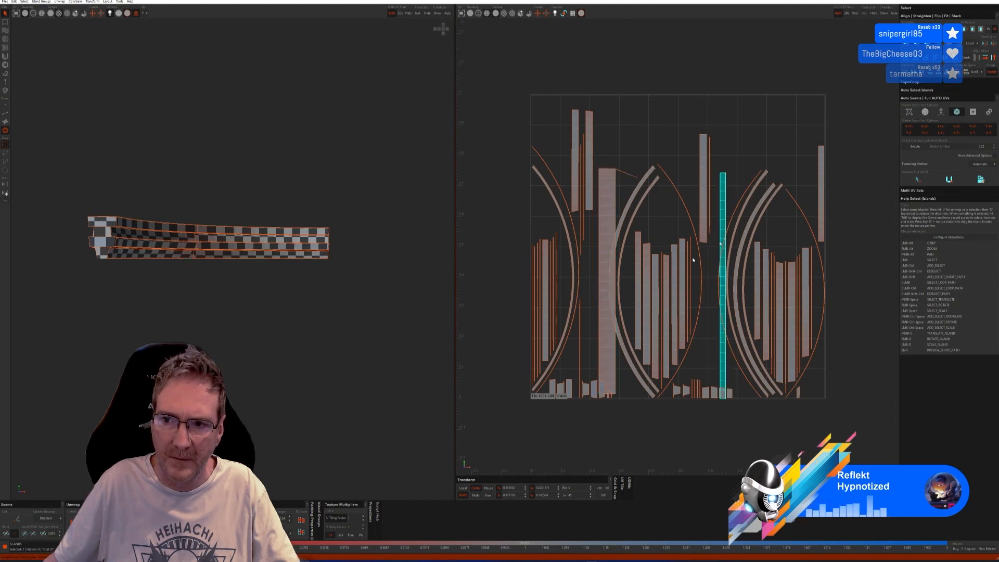
left_click(760, 218)
key("r")
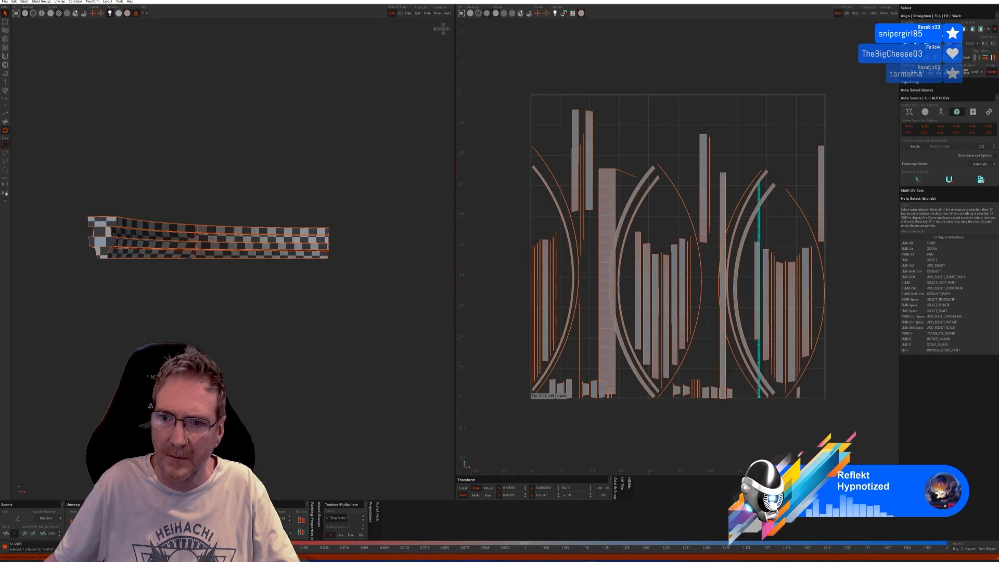
left_click(749, 224)
key("r")
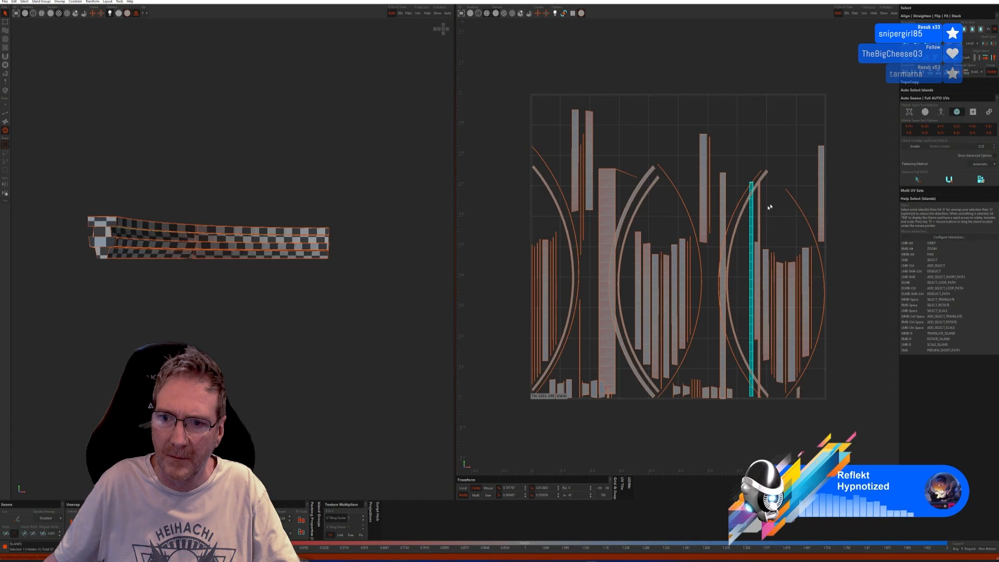
left_click(739, 223)
key("r")
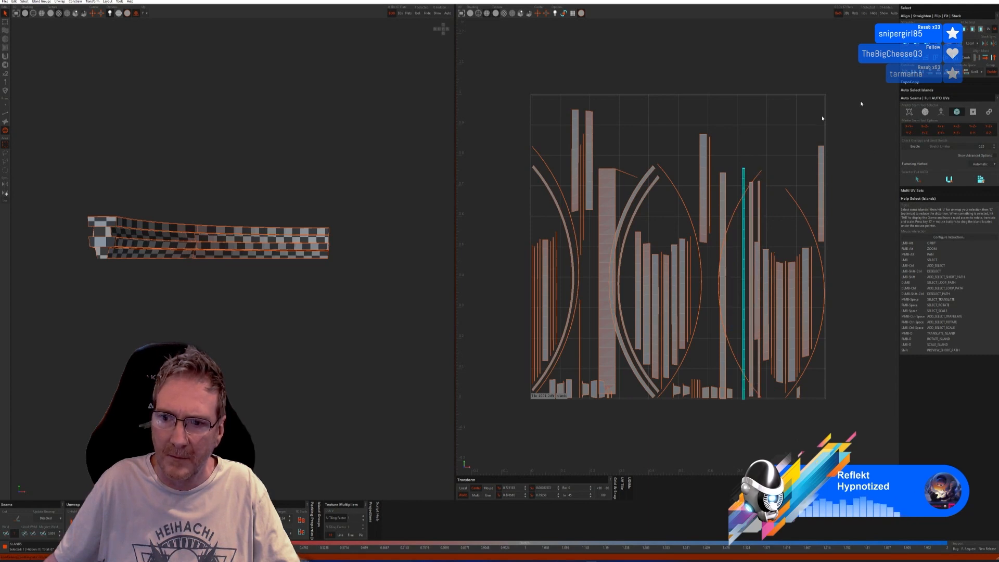
Step: Straighten the two curved UV islands at the layout's left edge and the three hairline arcs further right into vertical strips
left_click(564, 226)
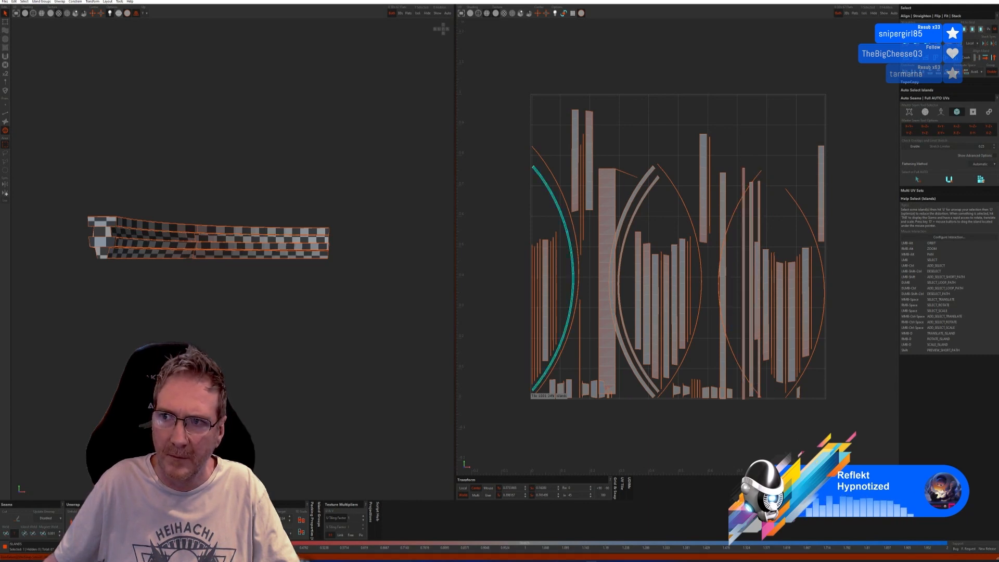
key("r")
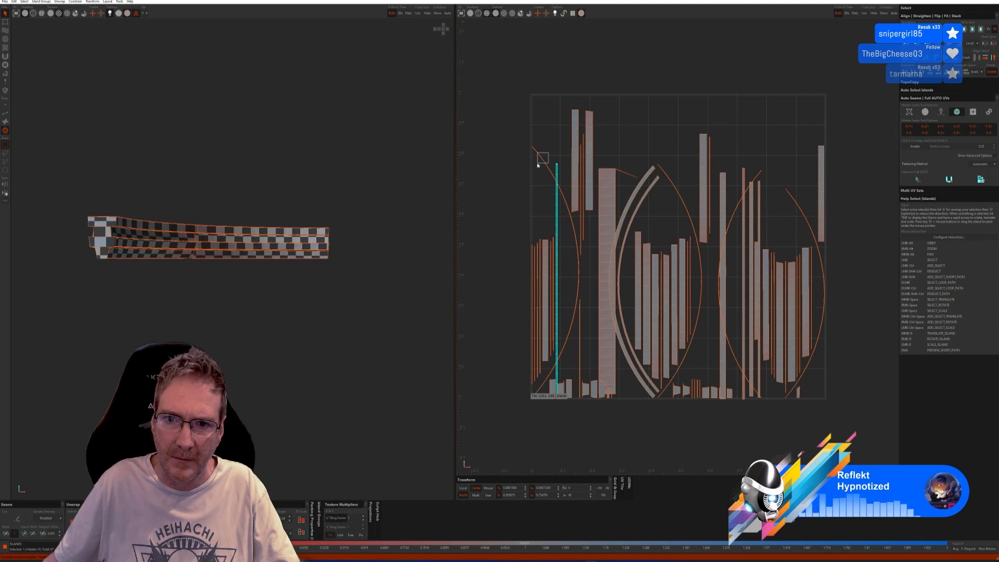
key("ctrl+z")
key("r")
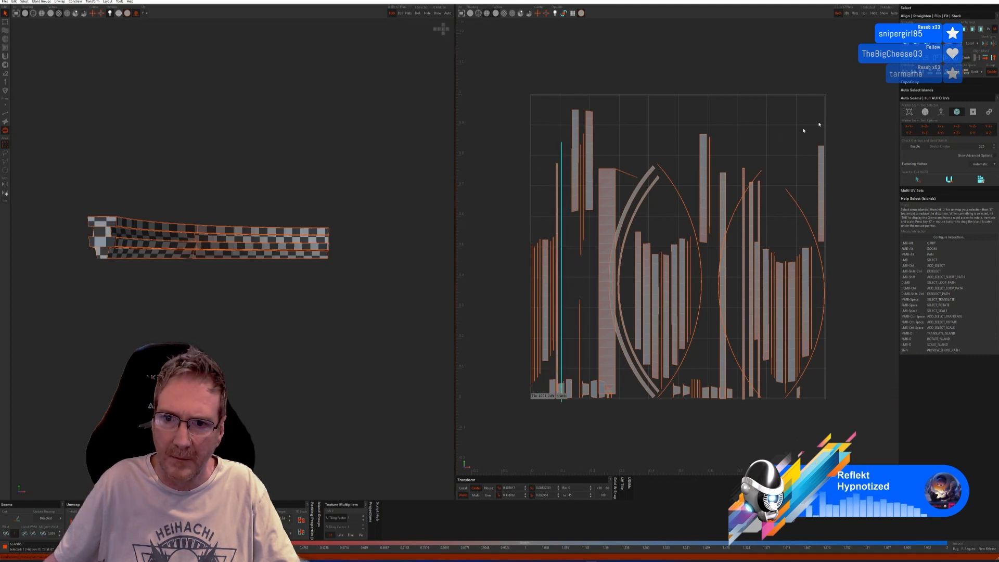
left_click(690, 200)
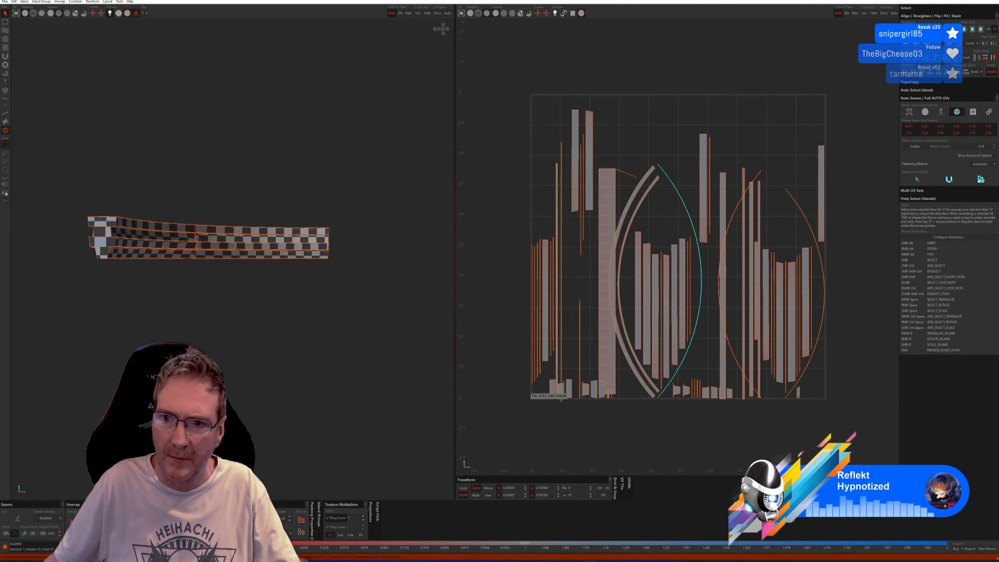
key("r")
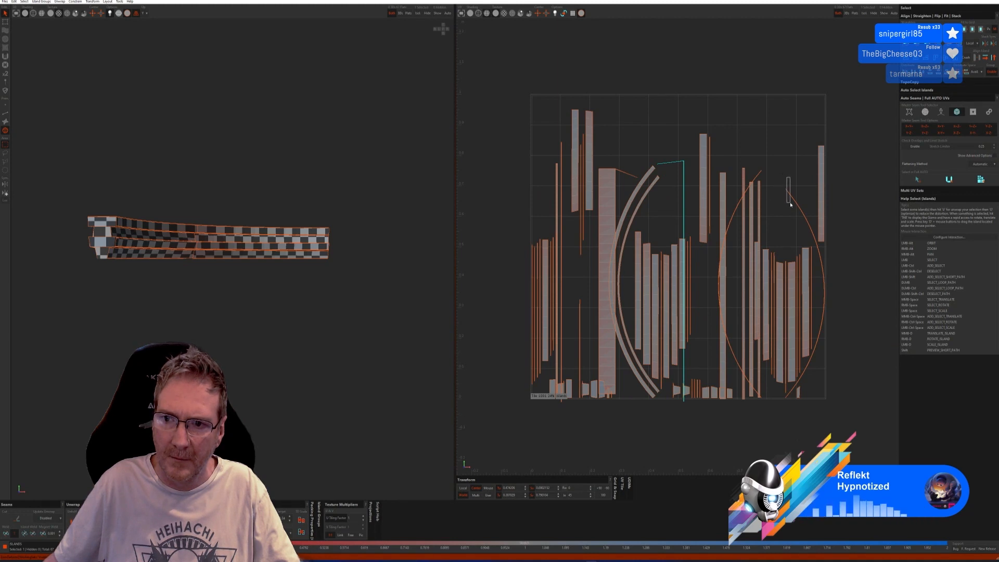
left_click_drag(791, 205, 791, 205)
left_click(782, 185)
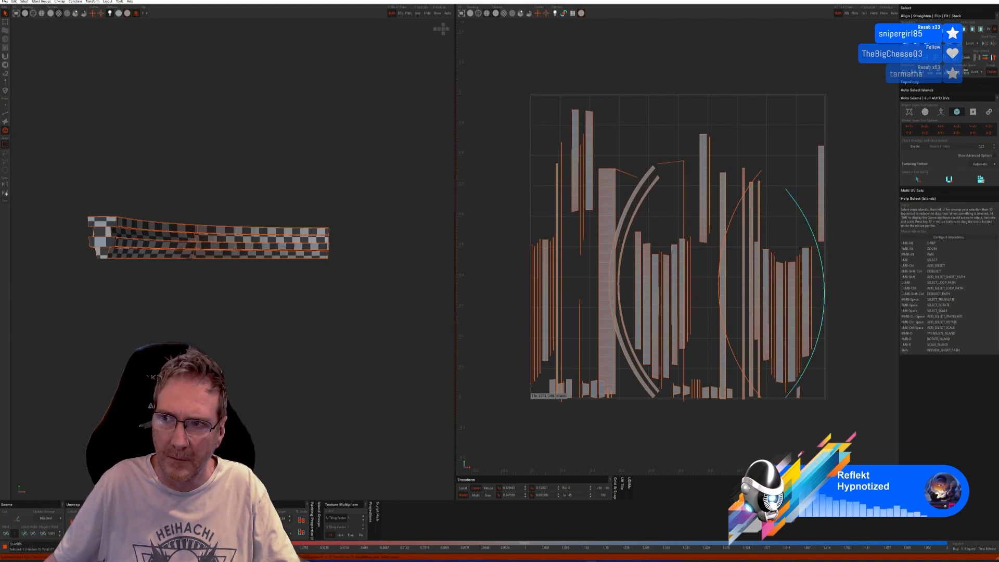
key("r")
left_click(760, 176)
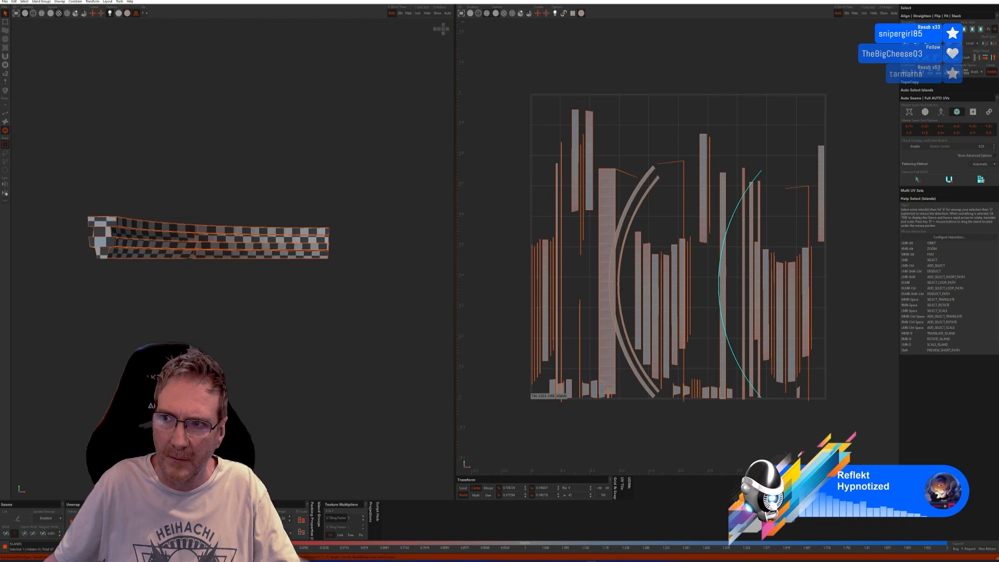
key("r")
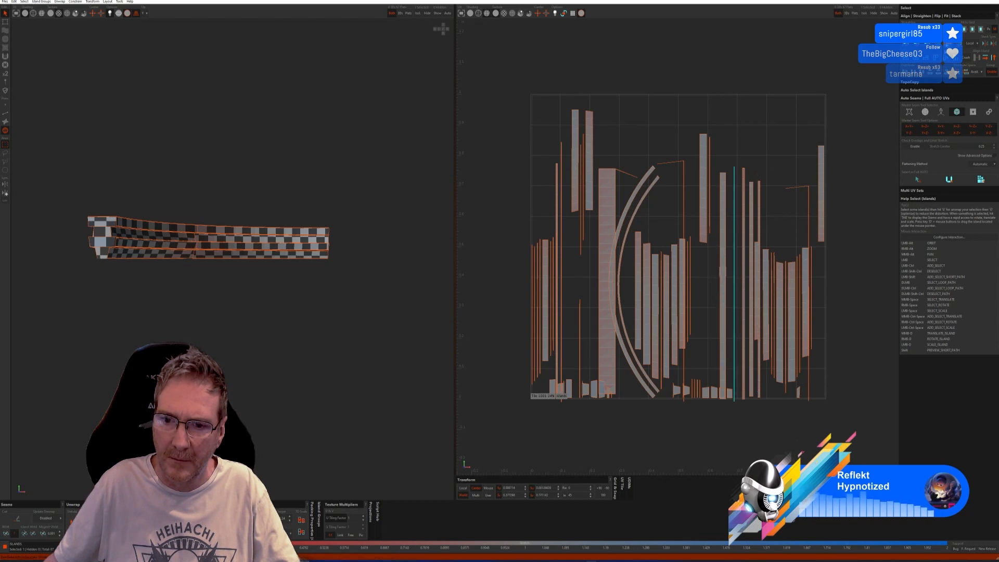
Step: Select all UV islands and repack them within the UV tile
left_click(977, 182)
key("ctrl+z")
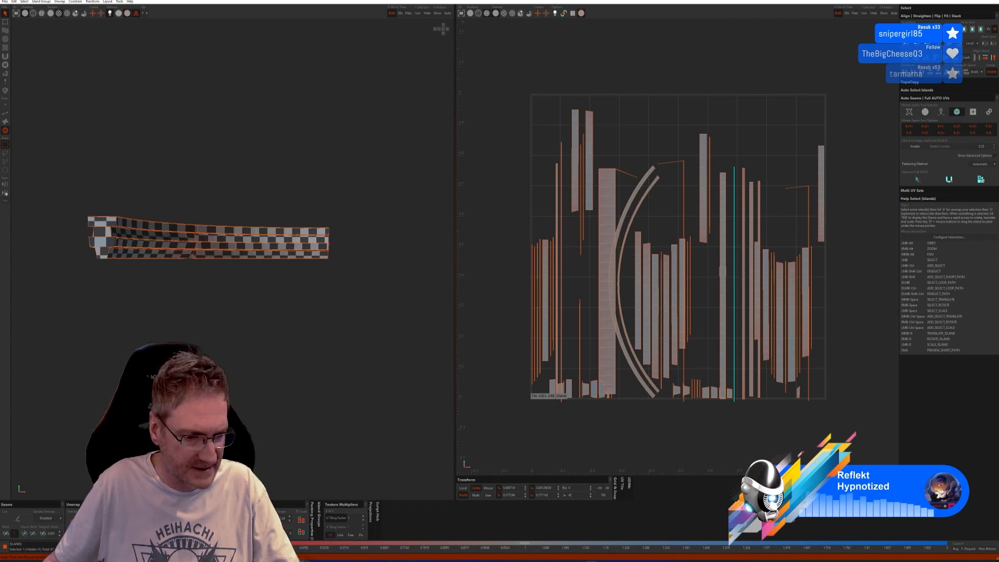
left_click(227, 523)
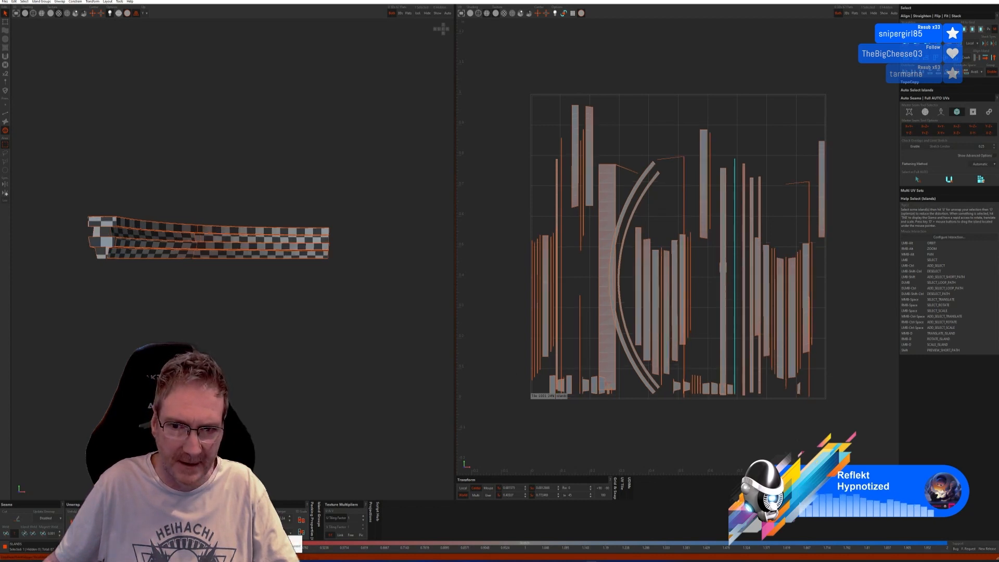
left_click_drag(524, 80, 856, 442)
left_click(226, 523)
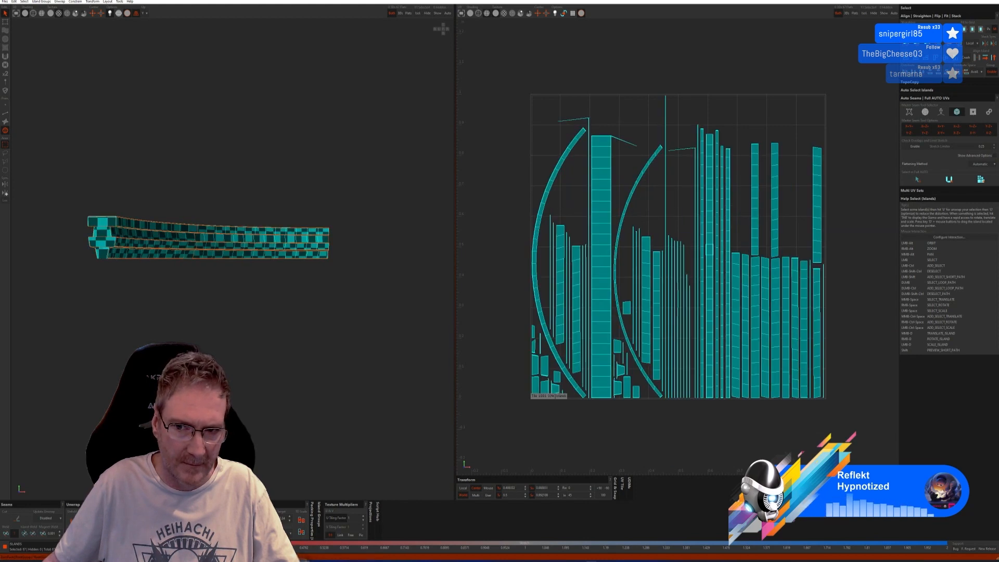
left_click(227, 523)
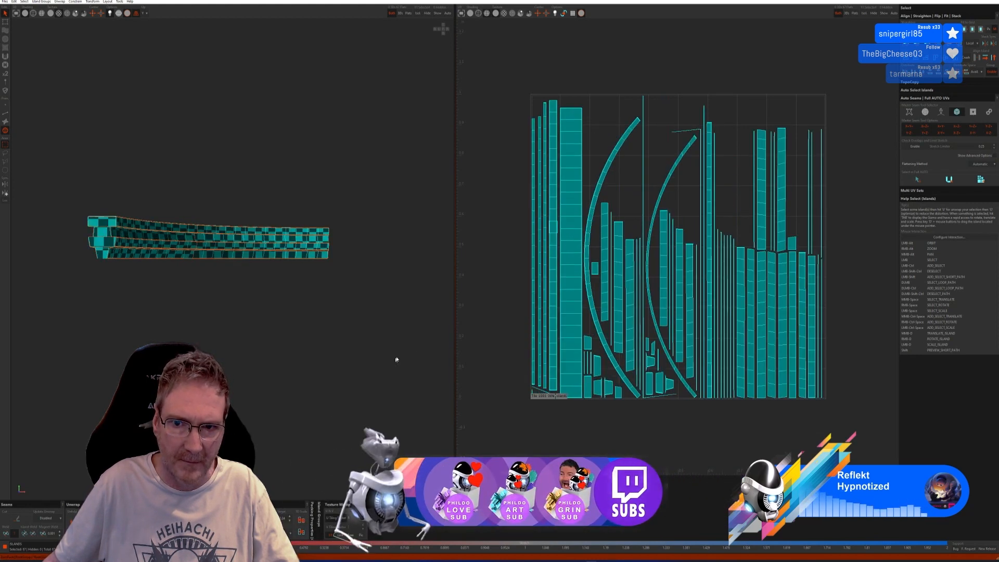
Step: Straighten the two remaining curved UV islands near the middle of the layout into vertical strips
left_click(466, 314)
left_click(609, 161)
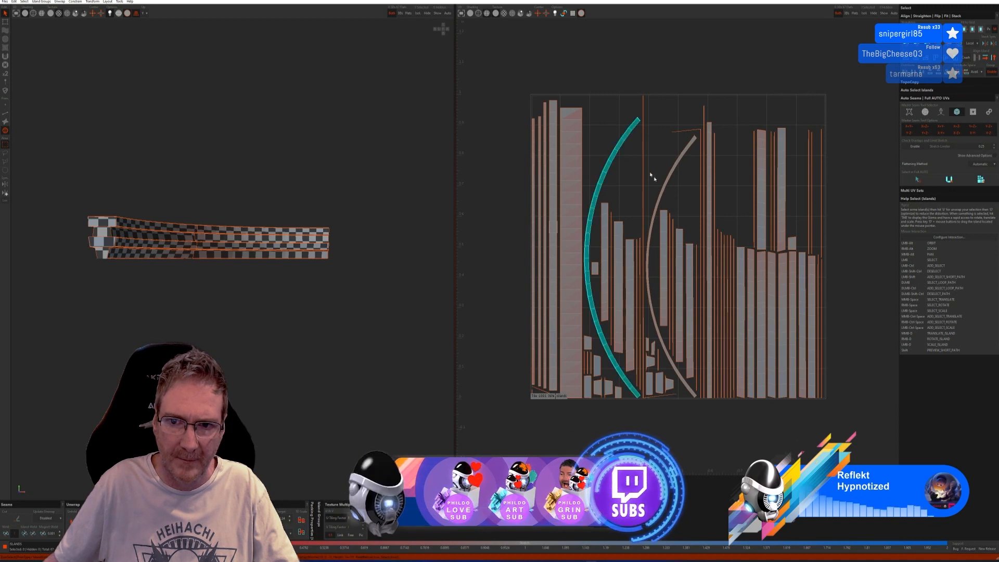
left_click(908, 29)
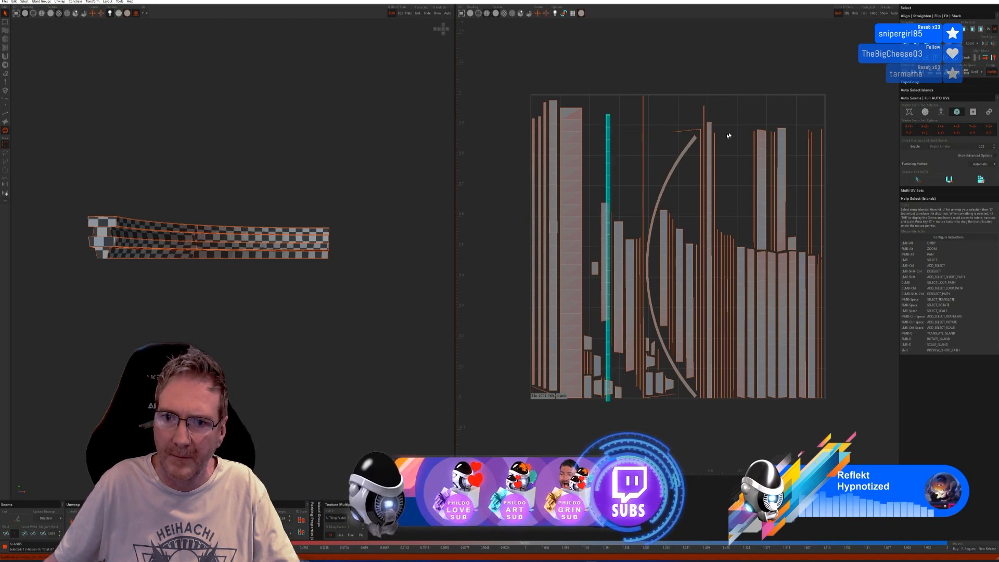
left_click(671, 161)
left_click(907, 30)
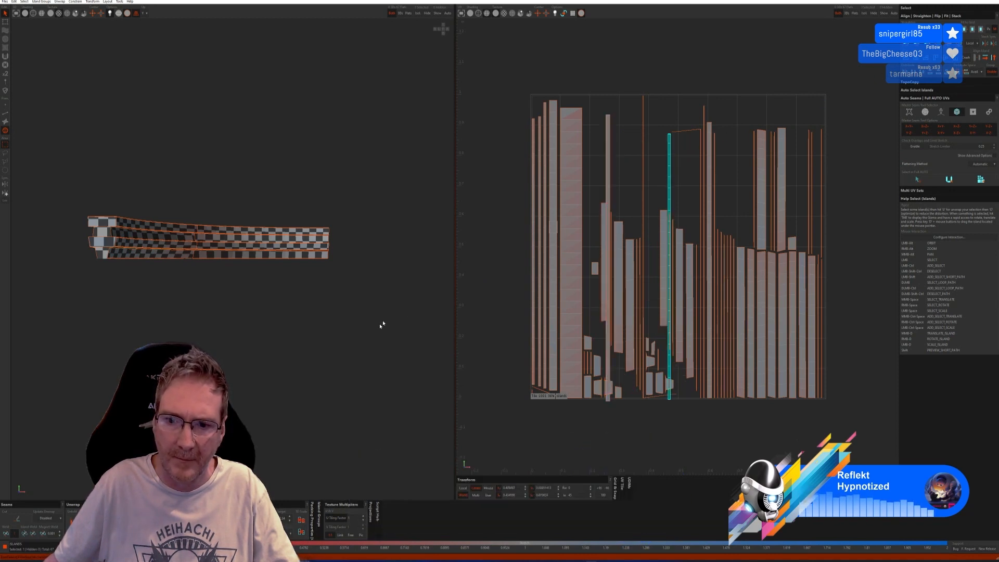
Step: Repack the UV layout and save the unwrapped curved beam back to 3ds Max
key("p")
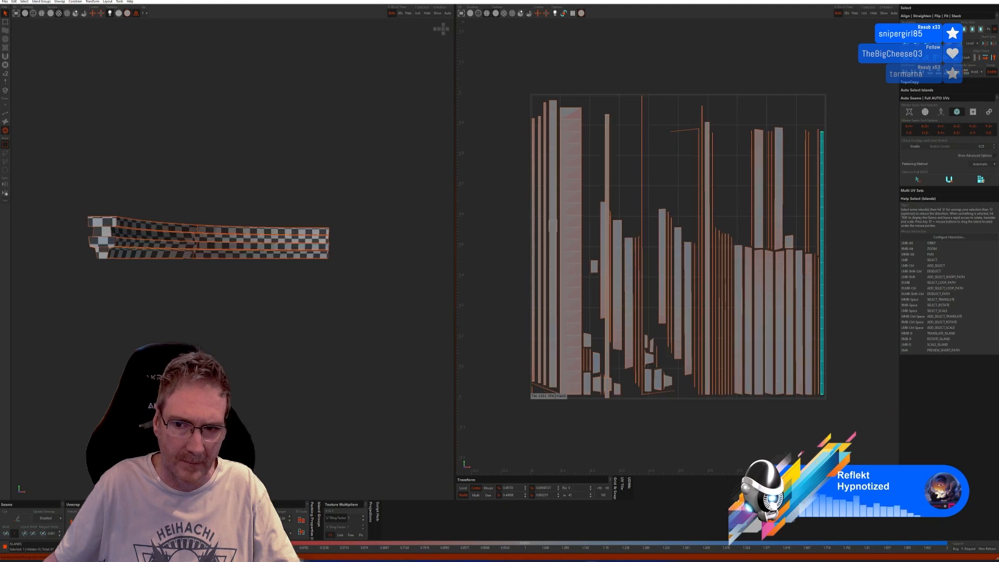
left_click(6, 4)
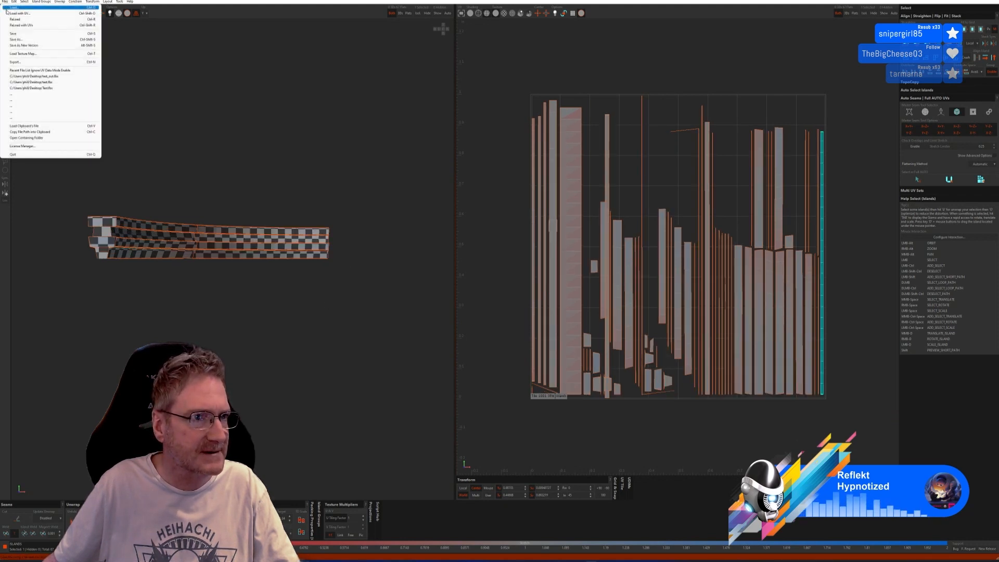
left_click(16, 34)
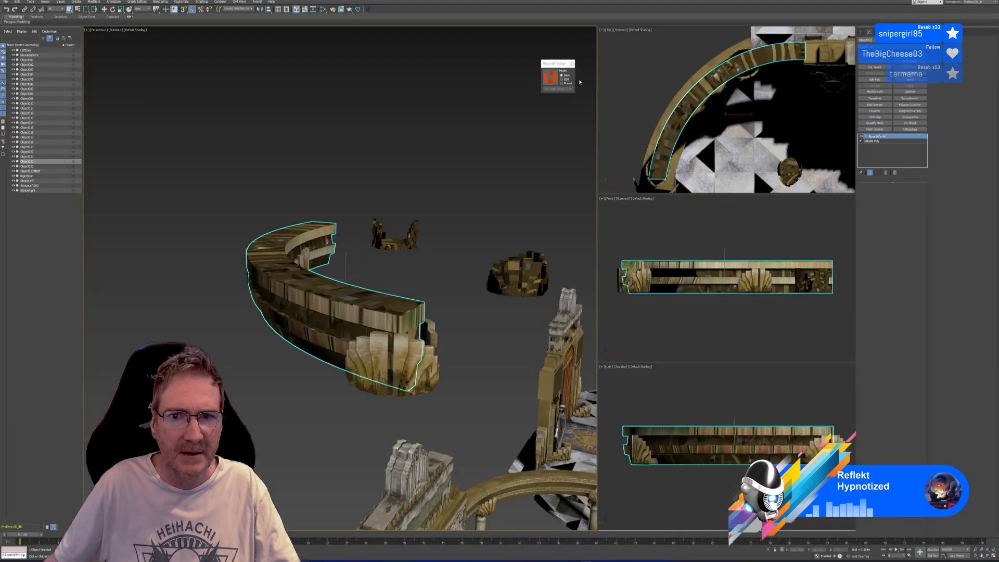
Step: Copy the gate's original curved beam with its shell ornaments straight up, between the gate and the newly unwrapped pieces
middle_click_drag(413, 281, 392, 303, "alt")
scroll(413, 379, "down", 1)
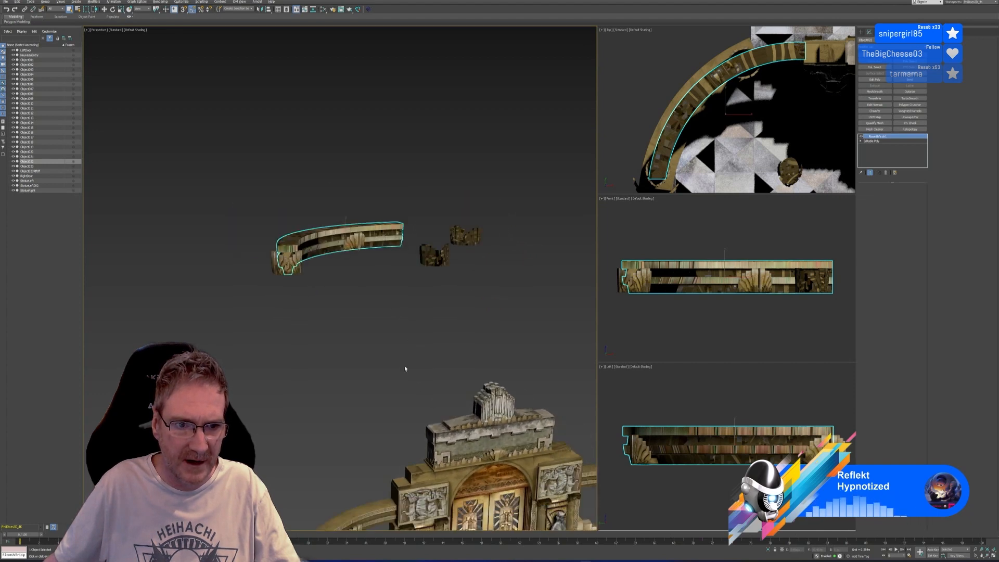
middle_click_drag(405, 369, 397, 352, "alt")
left_click(376, 402)
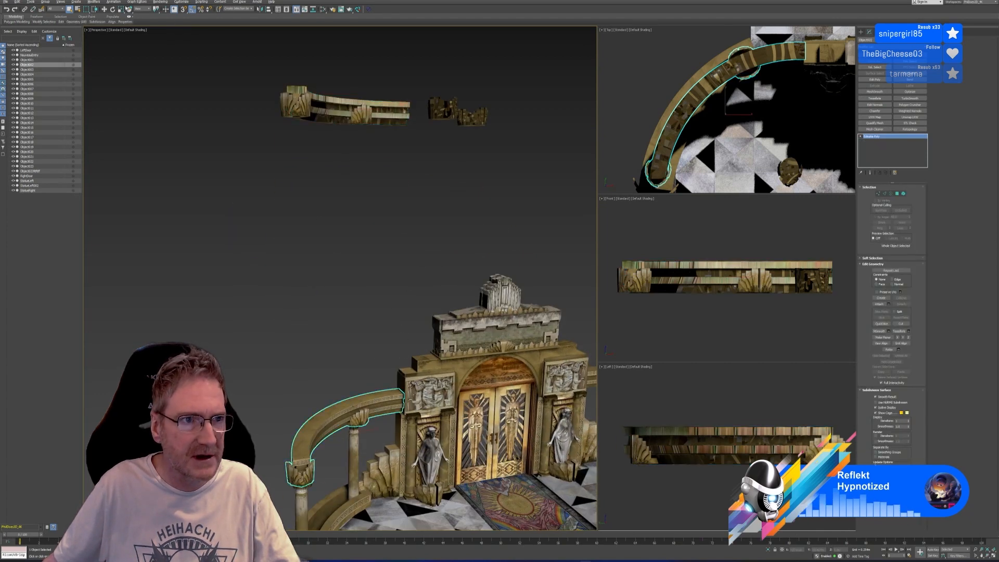
key("w")
left_click_drag(354, 414, 353, 214, "shift")
left_click(506, 303)
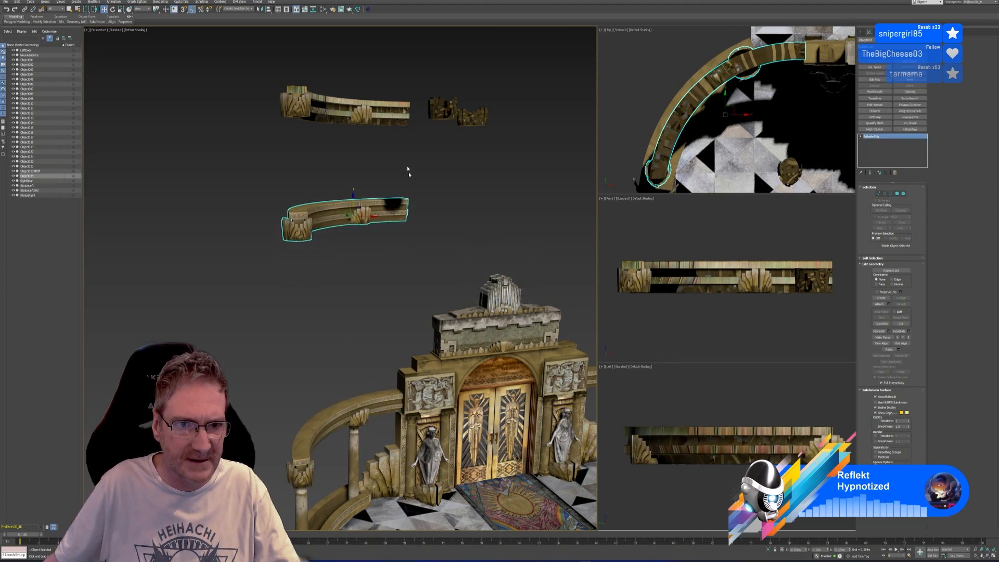
Step: Move the re-imported shell ornaments horizontally back into their places on the newly unwrapped curved beam
middle_click_drag(409, 170, 433, 261)
left_click(494, 265)
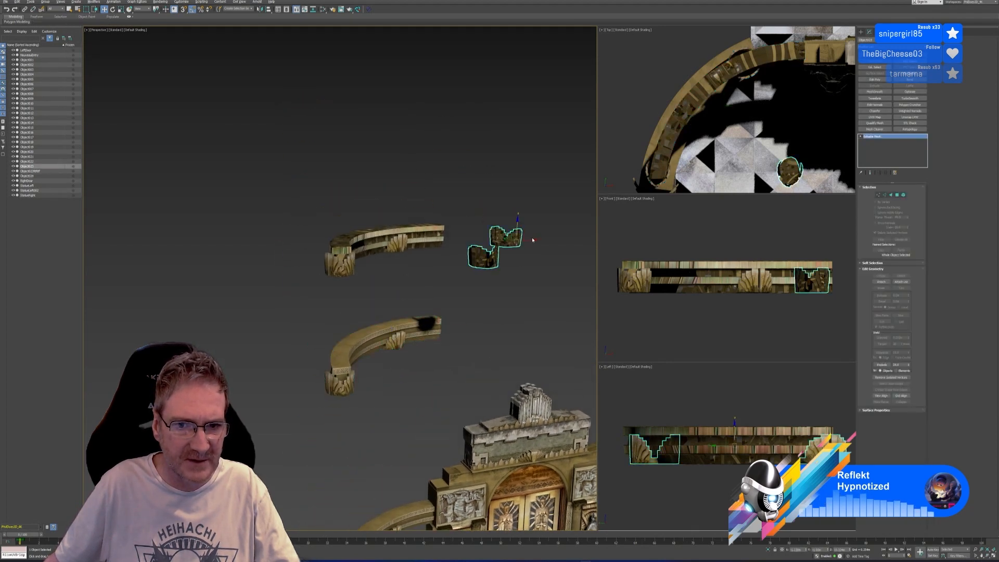
left_click_drag(533, 240, 407, 259)
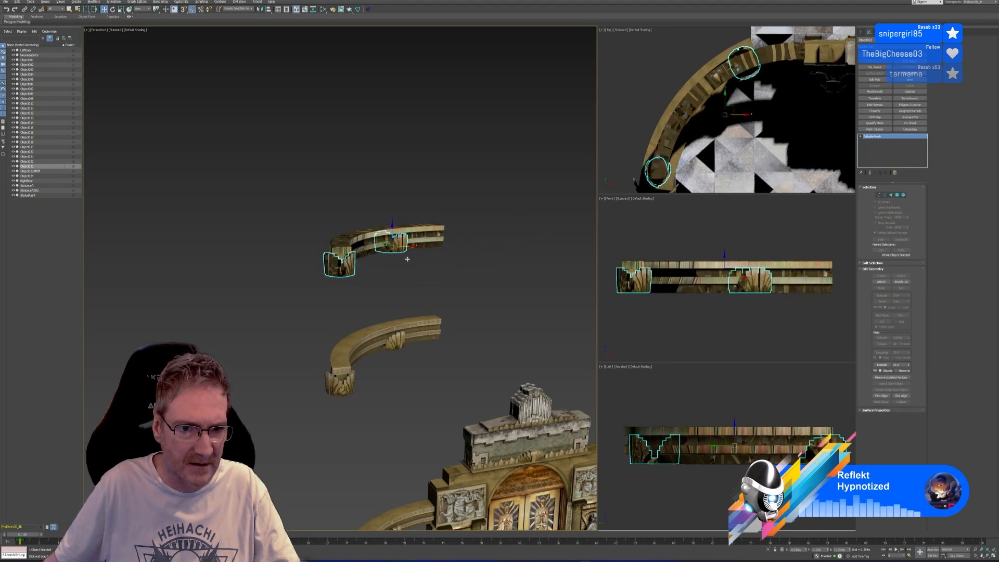
Step: Delete the old shell ornaments that overlap the re-imported ones on the newly unwrapped curved beam
scroll(372, 266, "up", 3)
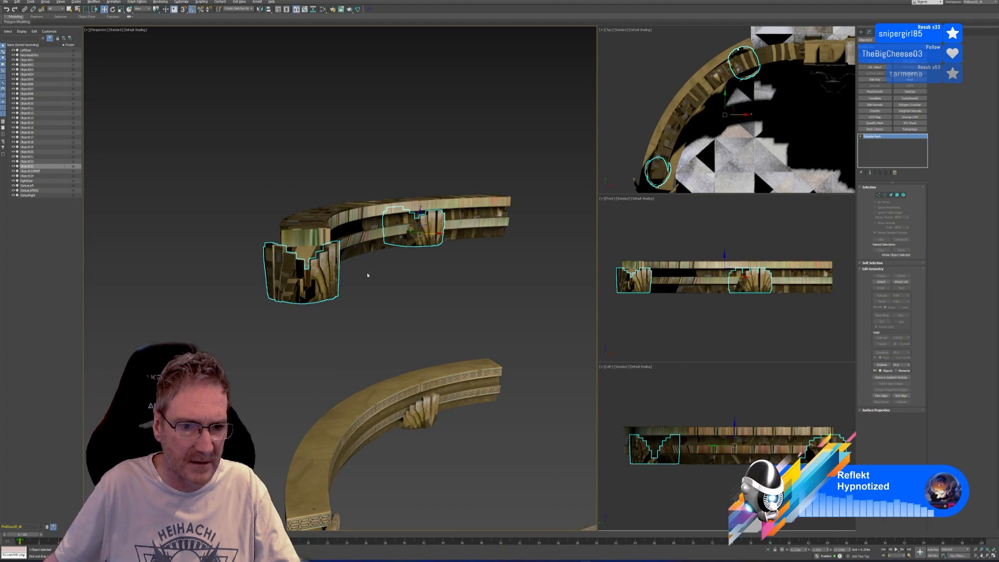
left_click_drag(432, 234, 431, 234)
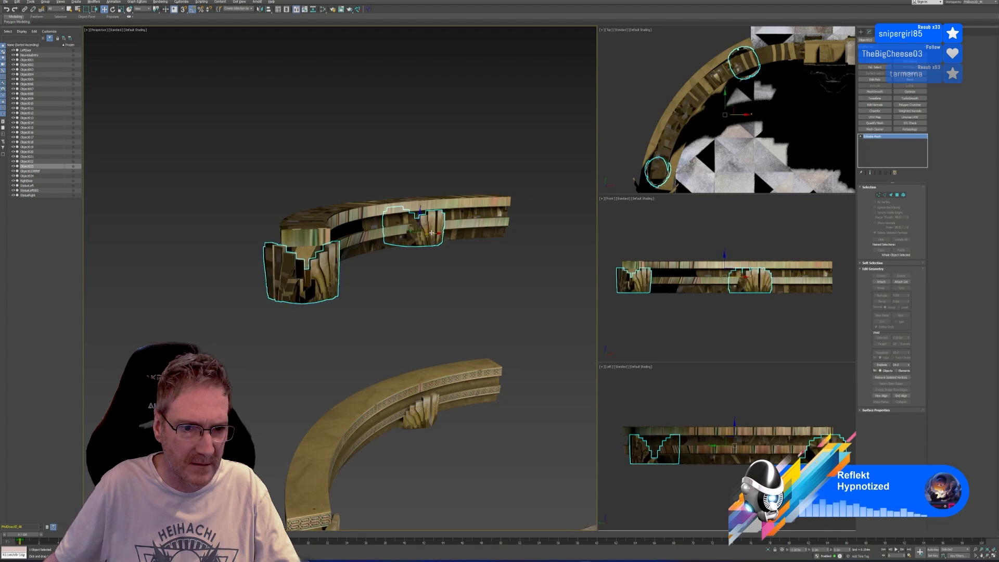
left_click(367, 285)
left_click(330, 267)
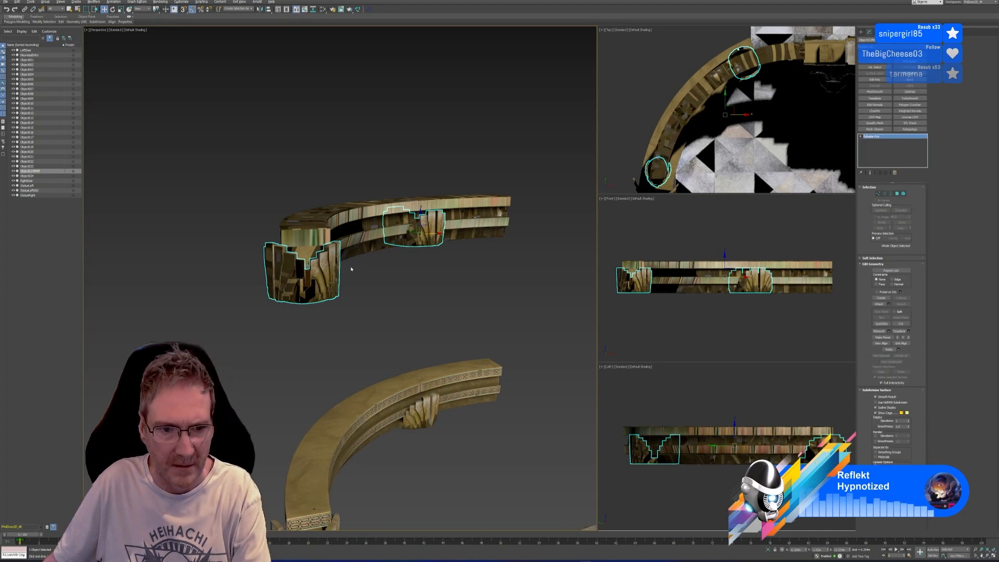
left_click(366, 265)
Step: Collapse the newly unwrapped curved beam's modifier stack and attach the shell ornaments to the beam
left_click(366, 257)
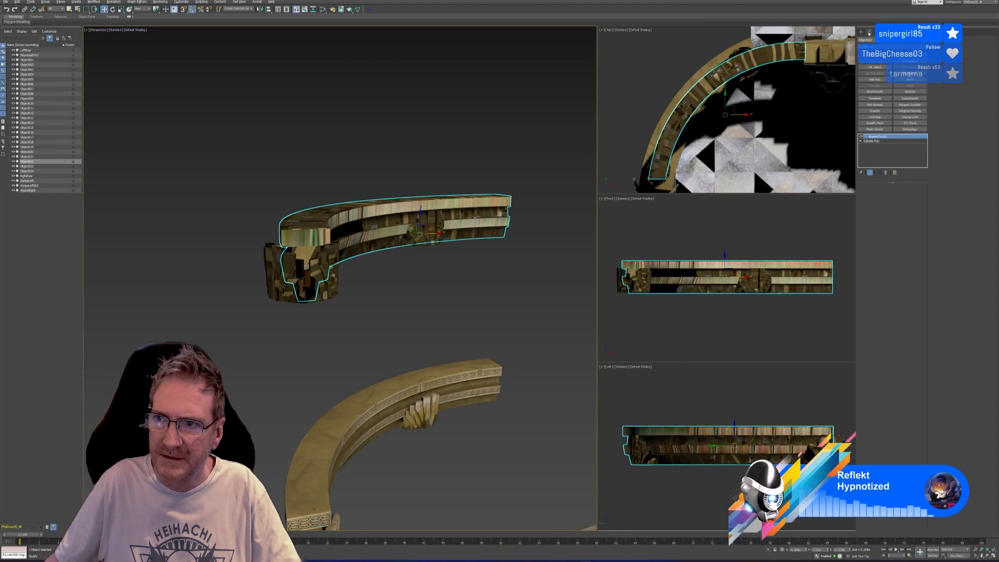
right_click(884, 137)
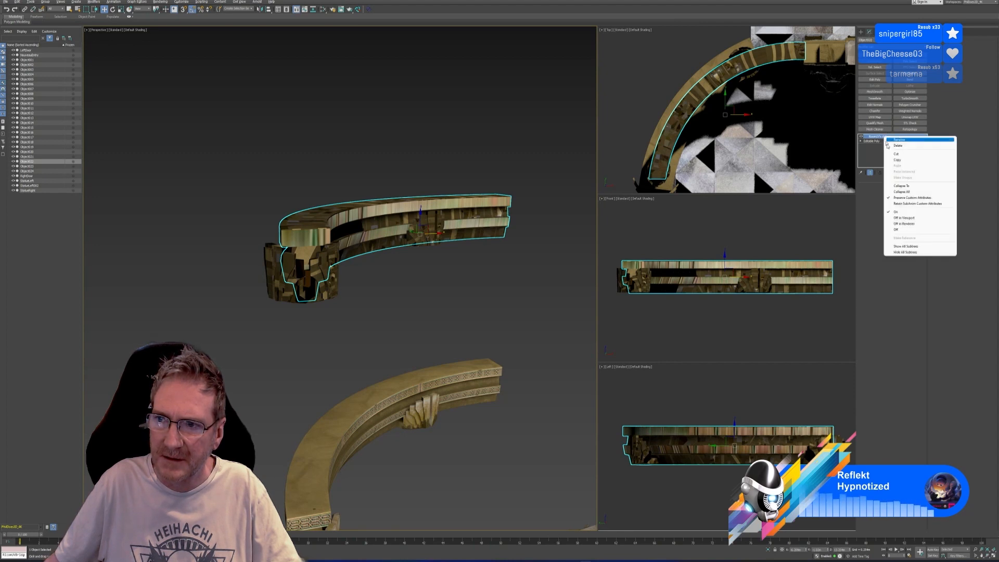
left_click(908, 193)
left_click(524, 295)
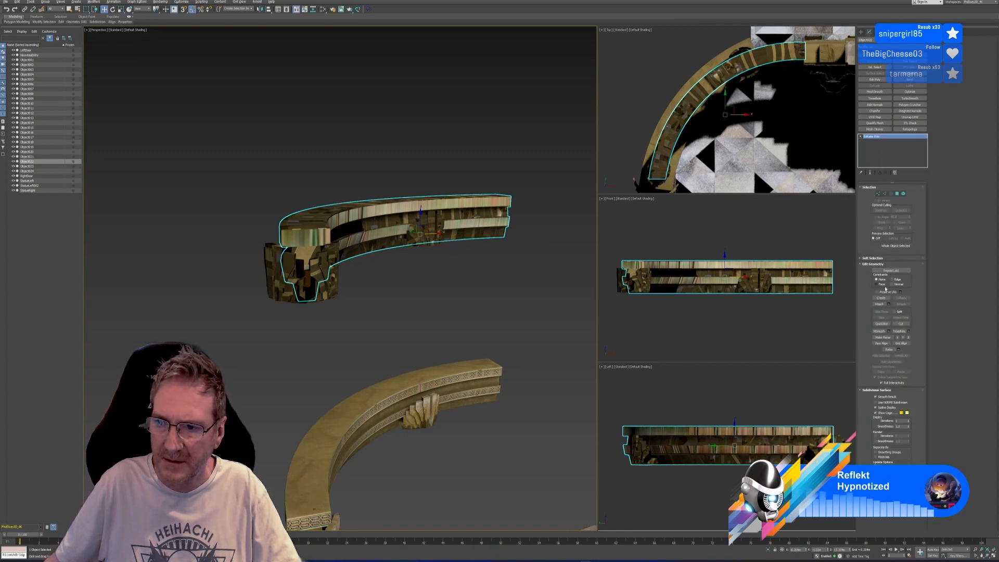
left_click(878, 304)
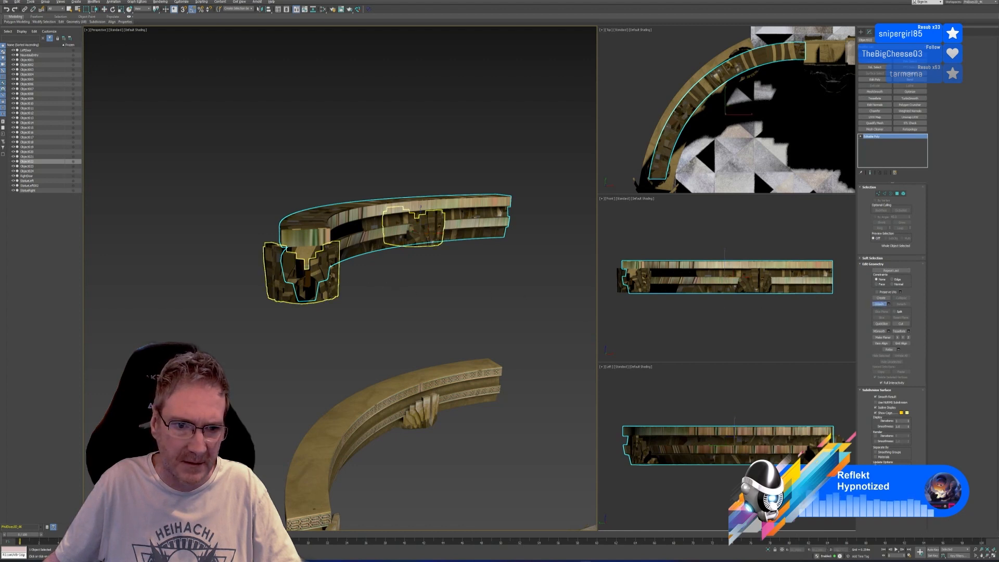
left_click(414, 234)
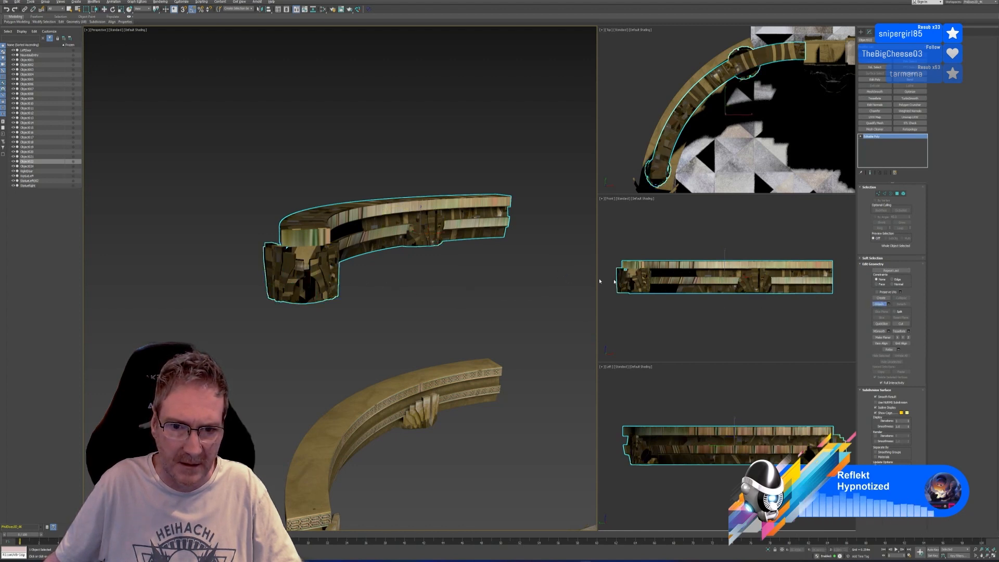
left_click(526, 272)
middle_click_drag(531, 237, 525, 229)
Step: Inspect the combined beam's UV layout with a temporary Unwrap UVW modifier, including all its UV faces
left_click(919, 119)
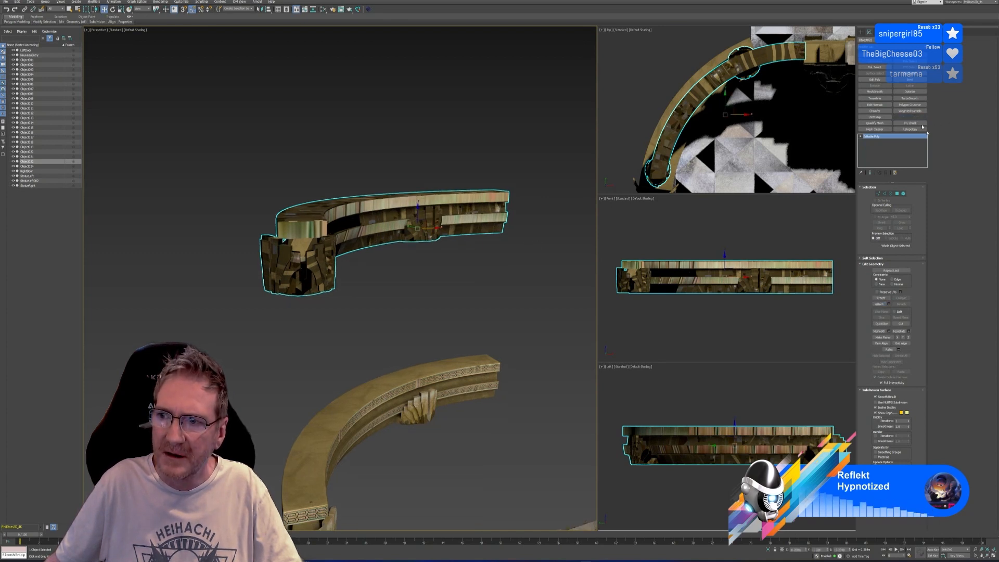
left_click(891, 299)
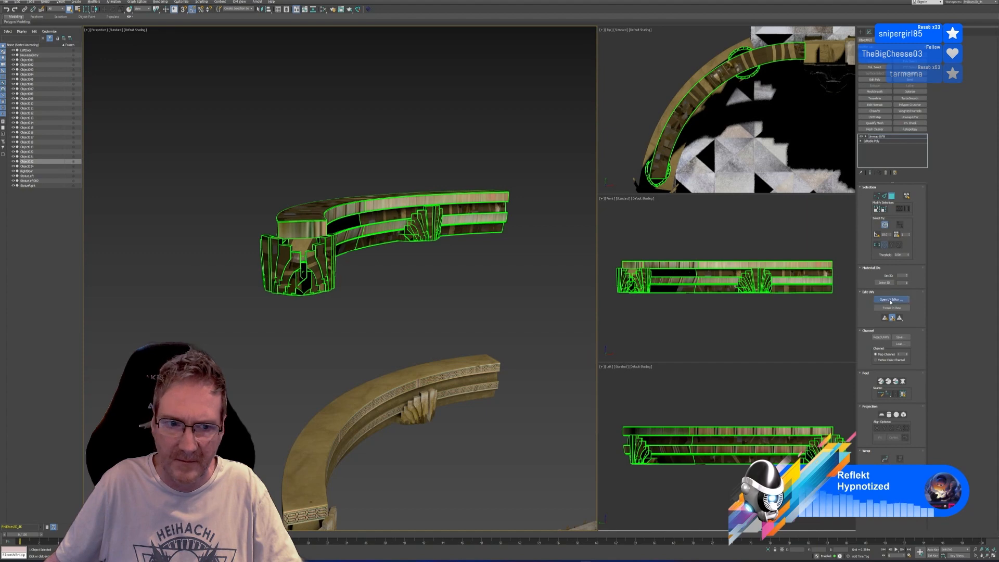
scroll(513, 204, "down", 4)
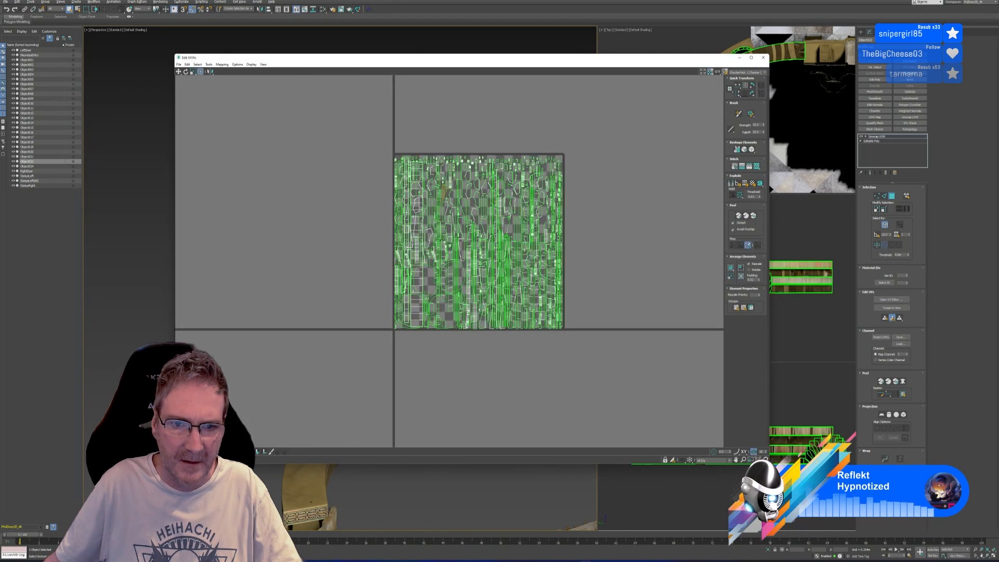
left_click_drag(373, 136, 596, 325)
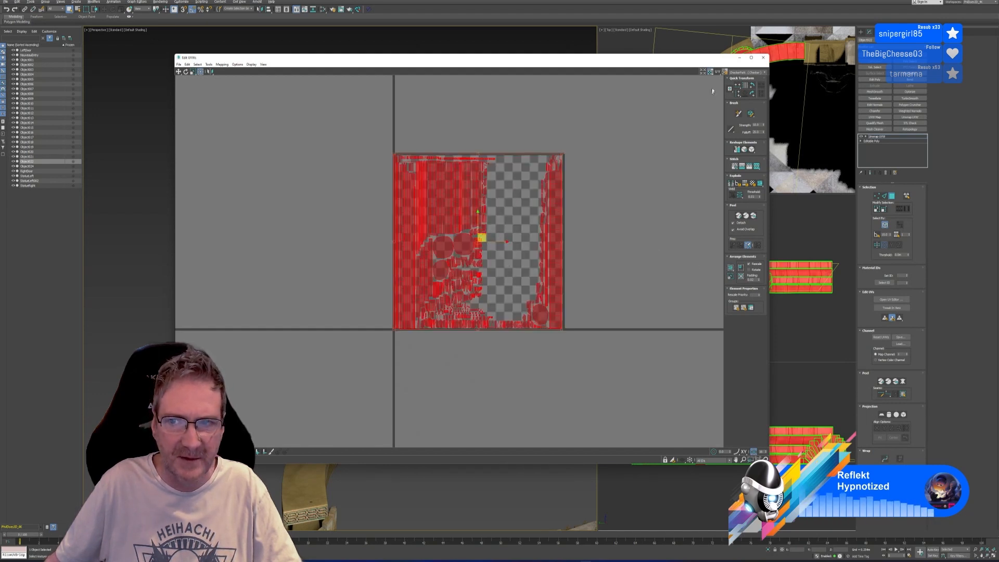
left_click(762, 57)
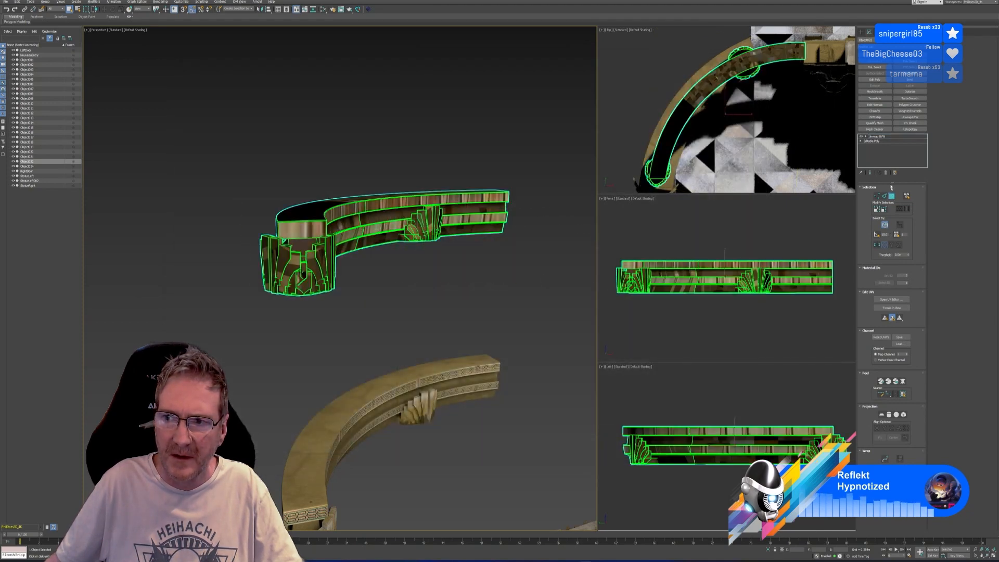
left_click(891, 196)
left_click(886, 172)
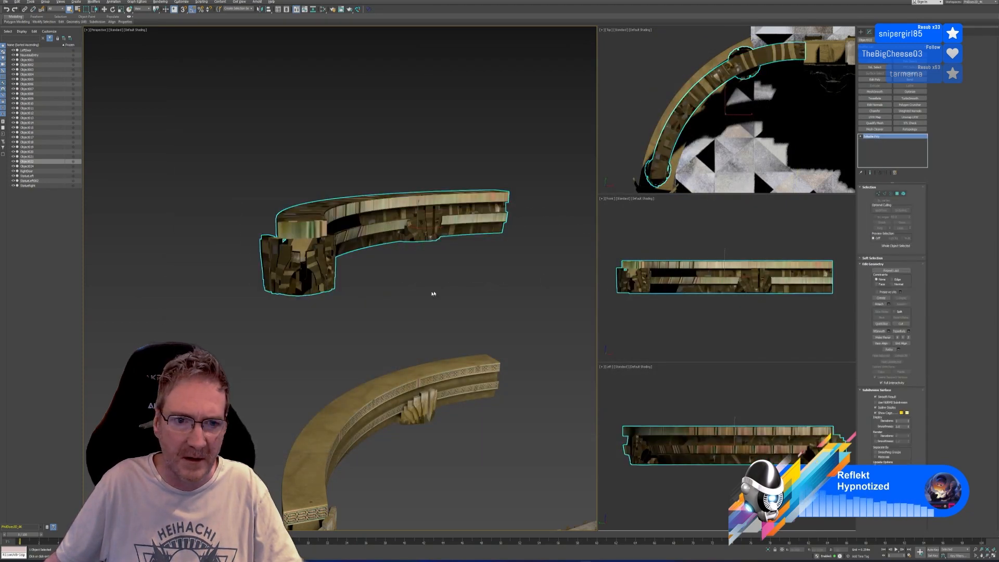
Step: Send the combined curved beam to RizomUV through the bridge in Edit mode, keeping its existing UVs
middle_click_drag(433, 294, 397, 296)
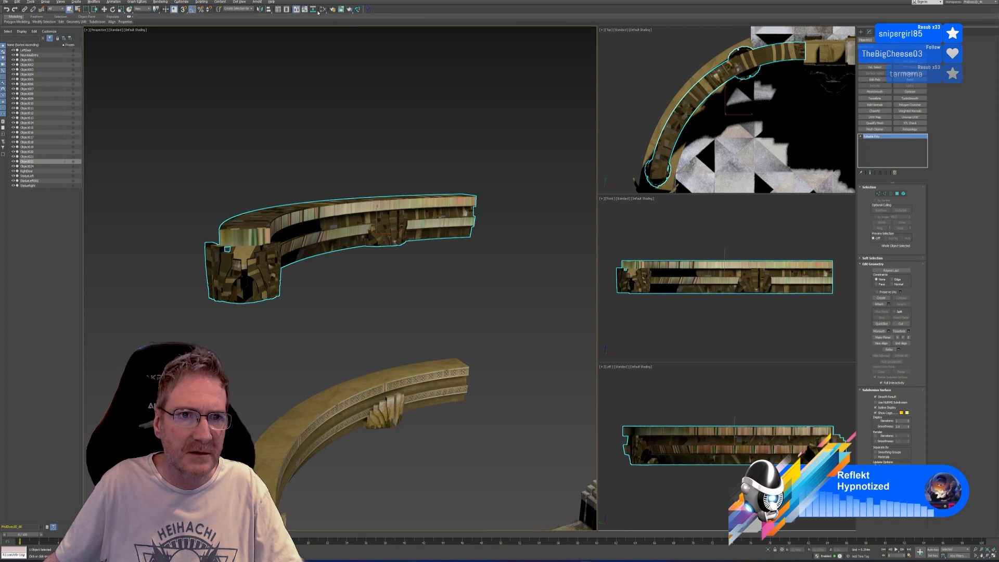
left_click(358, 11)
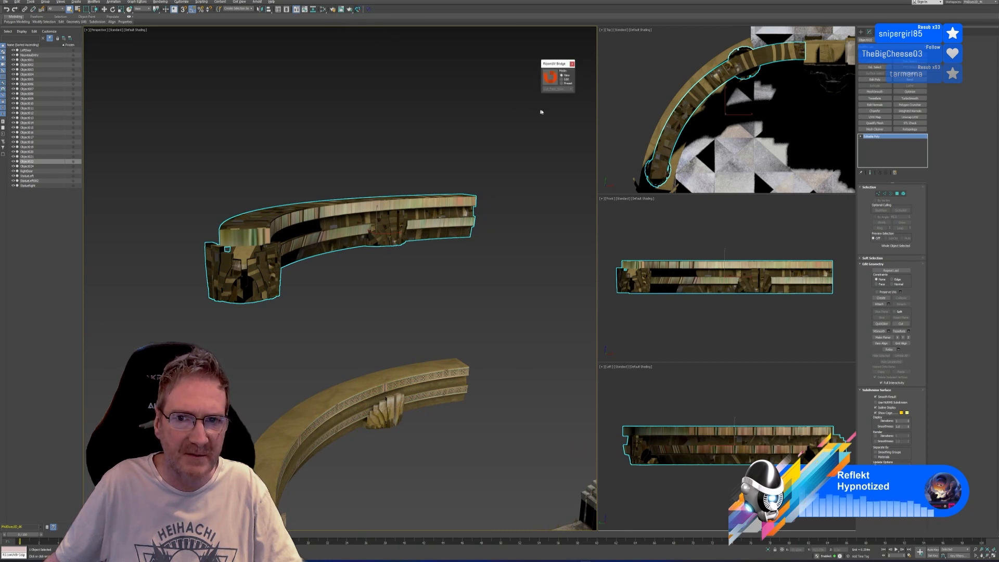
left_click(564, 80)
left_click(550, 77)
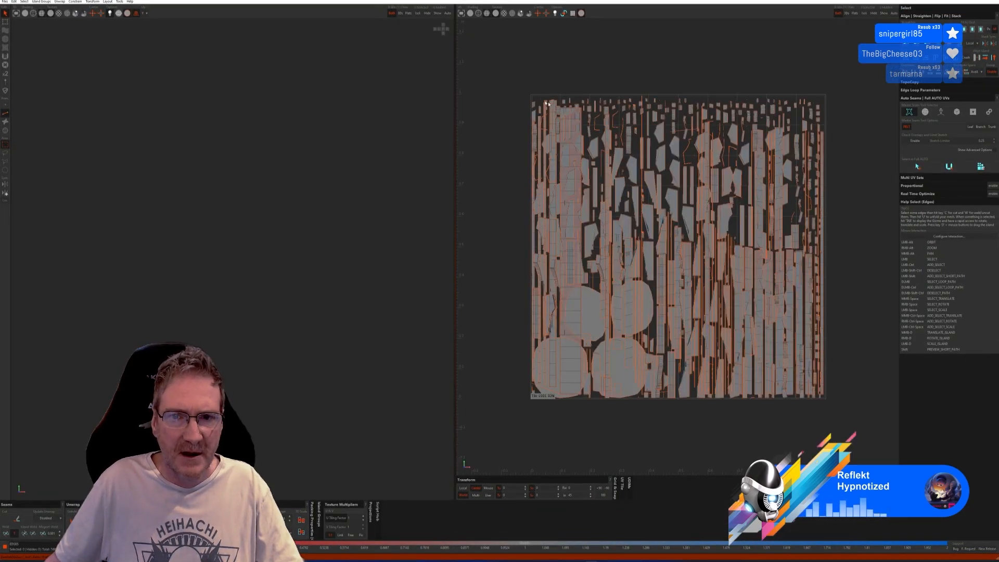
Step: Repack all UV islands of the combined beam and ornaments, and save the layout back to 3ds Max
left_click_drag(513, 79, 867, 457)
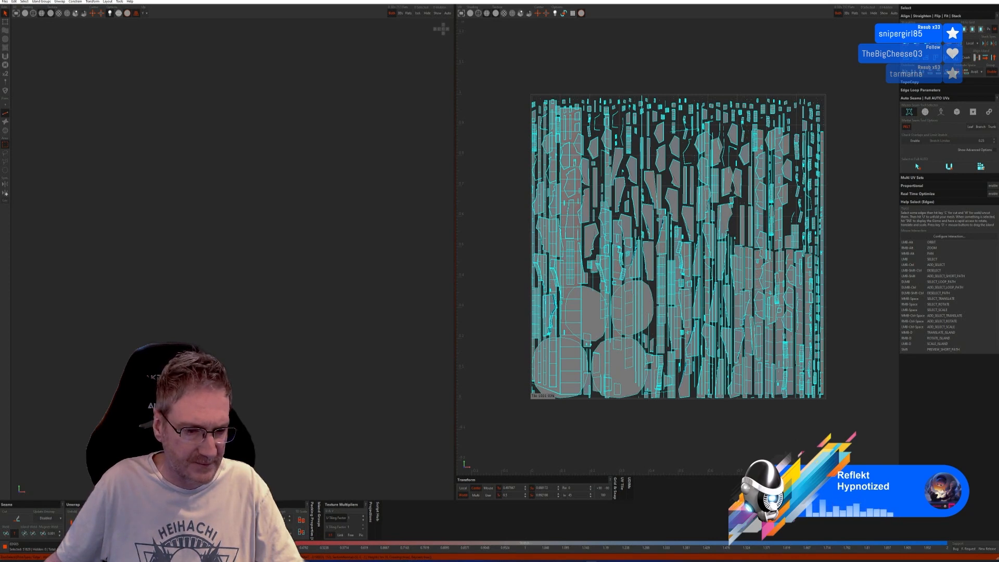
key("p")
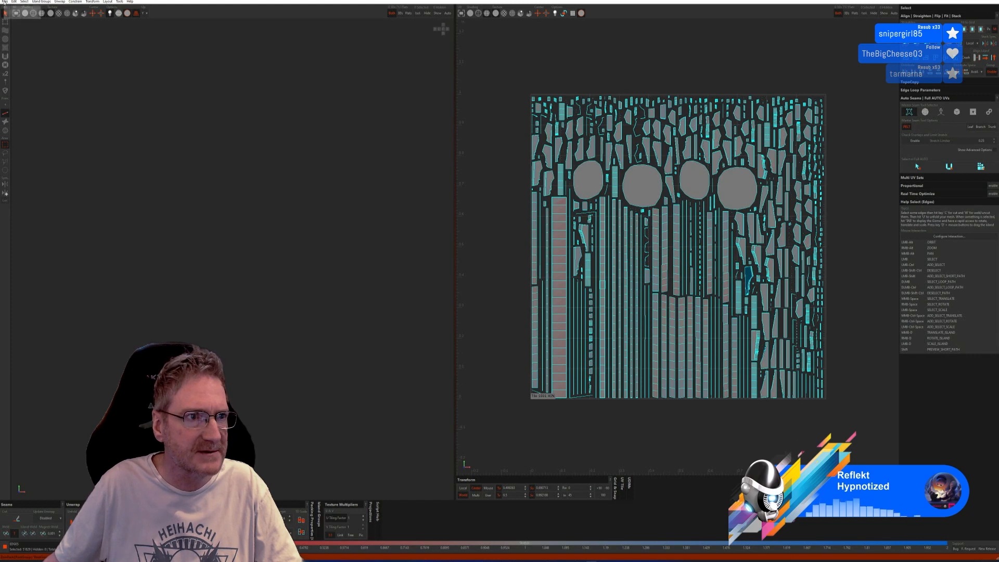
left_click(4, 1)
left_click(21, 34)
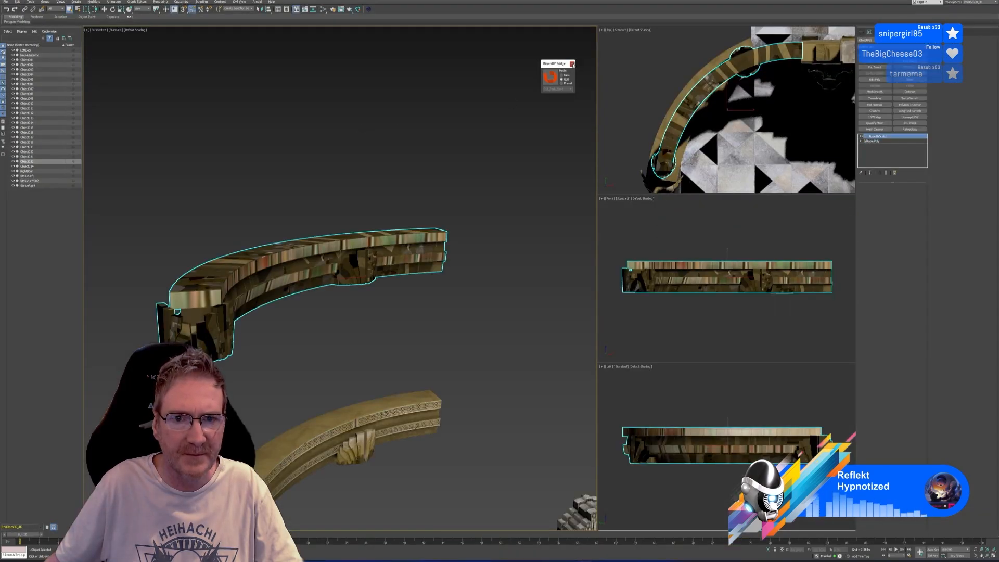
Step: Copy map channel 1 of the newly unwrapped beam using the Channel Info utility
left_click(572, 63)
middle_click_drag(345, 190, 342, 127)
scroll(394, 259, "down", 2)
middle_click_drag(415, 258, 410, 242)
left_click(903, 32)
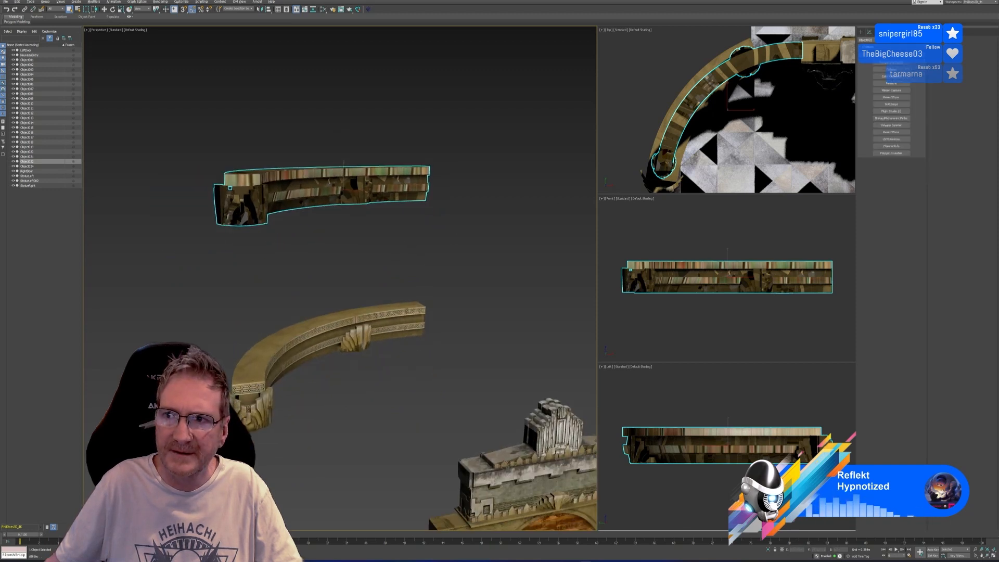
left_click(894, 146)
left_click(891, 171)
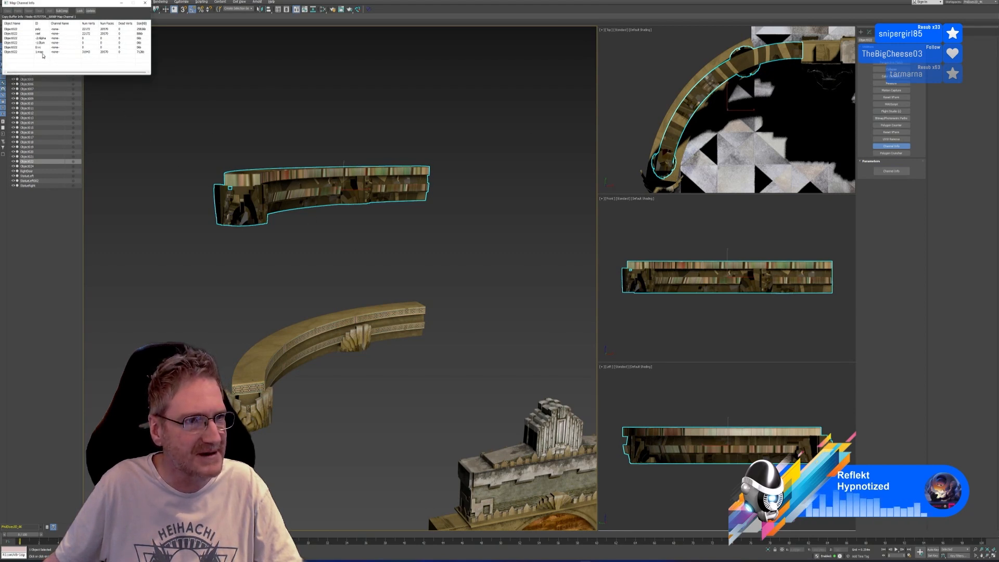
left_click(41, 53)
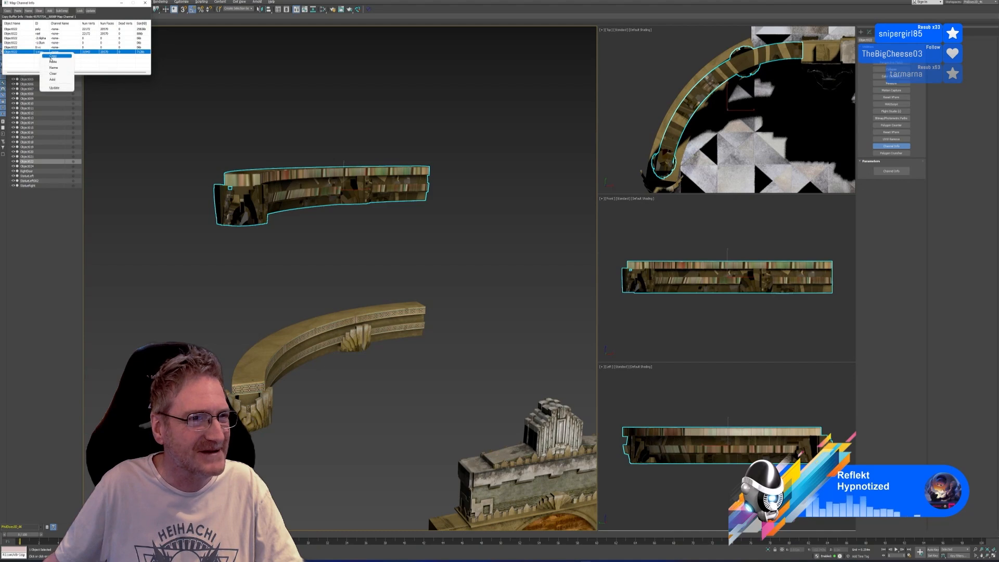
middle_click_drag(295, 247, 416, 216, "alt")
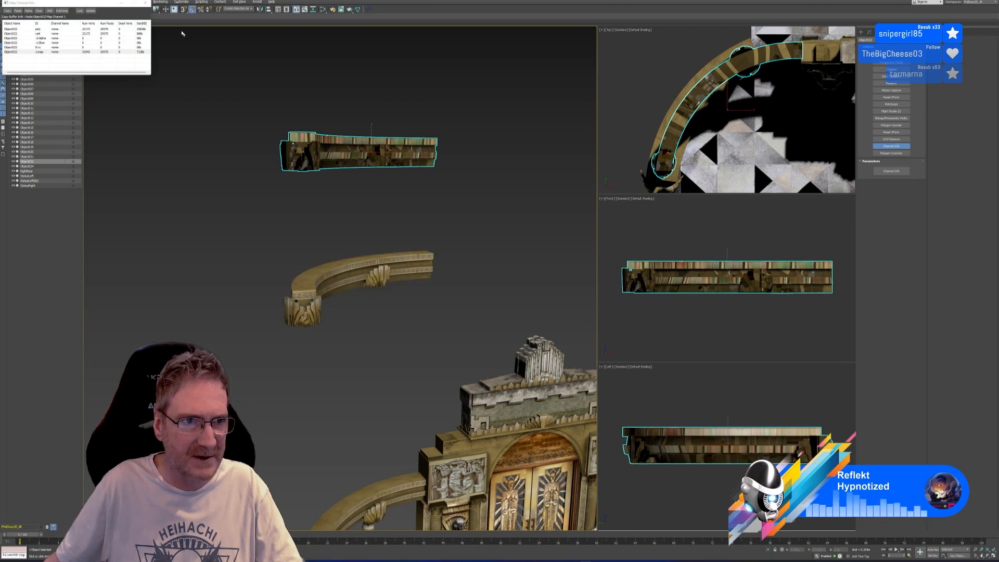
left_click(145, 3)
Step: Add an Unwrap UVW modifier to the original textured beam copy and switch it to map channel 2, abandoning the current channel's UVs
left_click(374, 268)
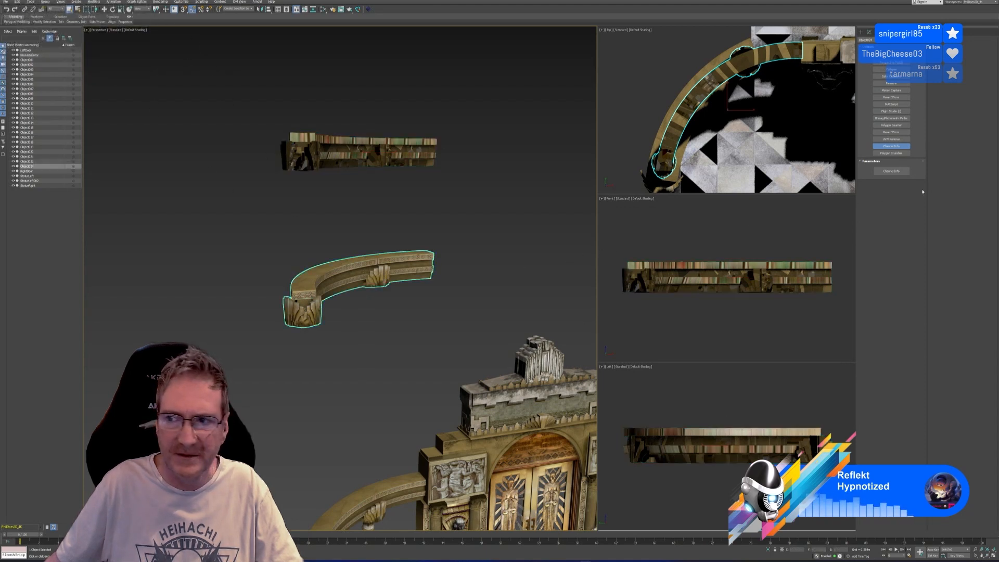
left_click(869, 32)
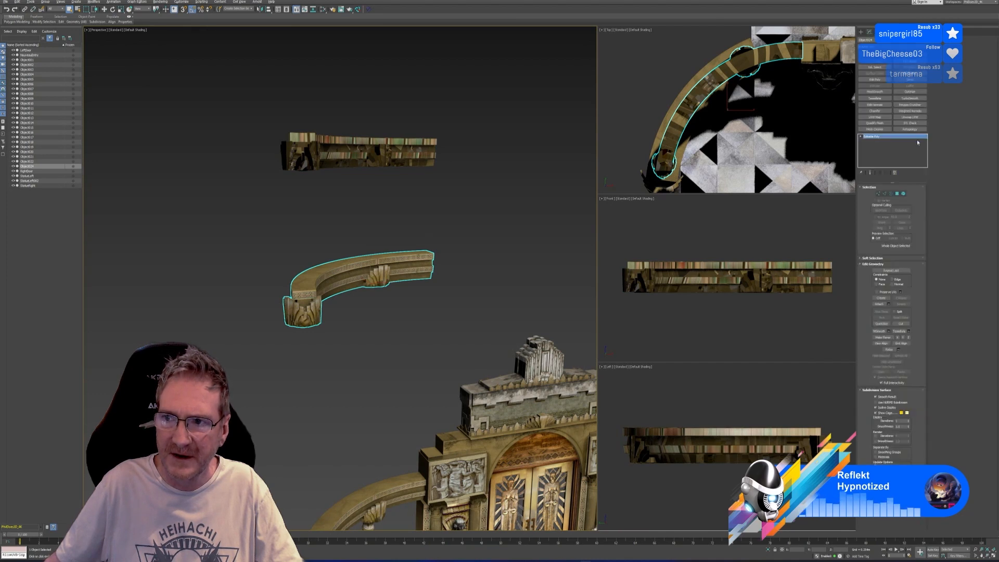
left_click(909, 117)
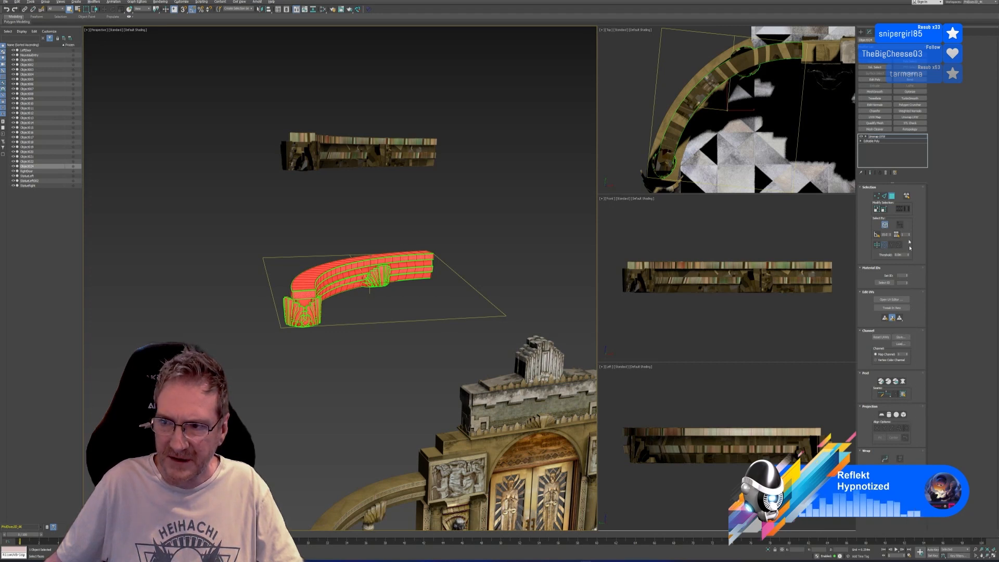
left_click(892, 197)
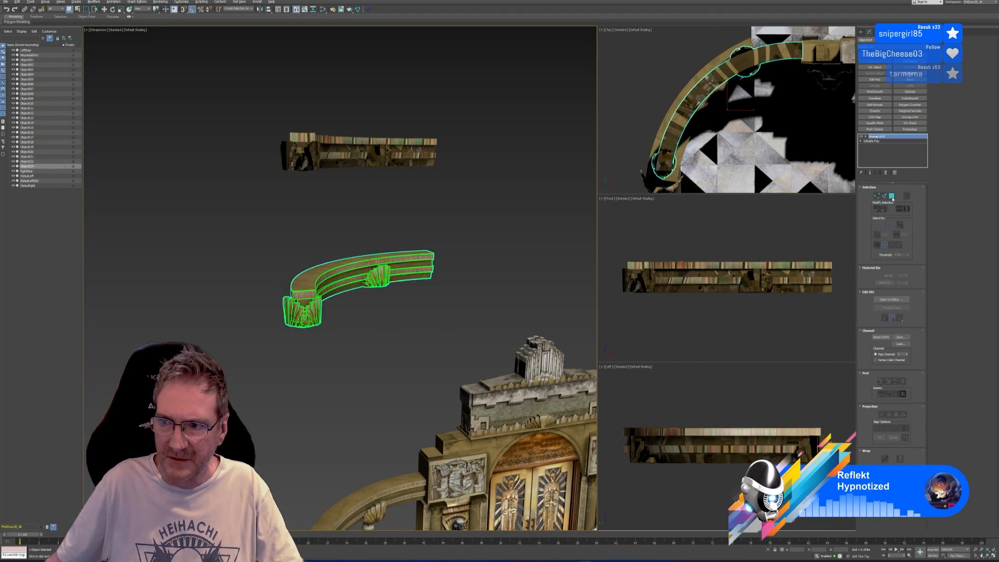
left_click(907, 354)
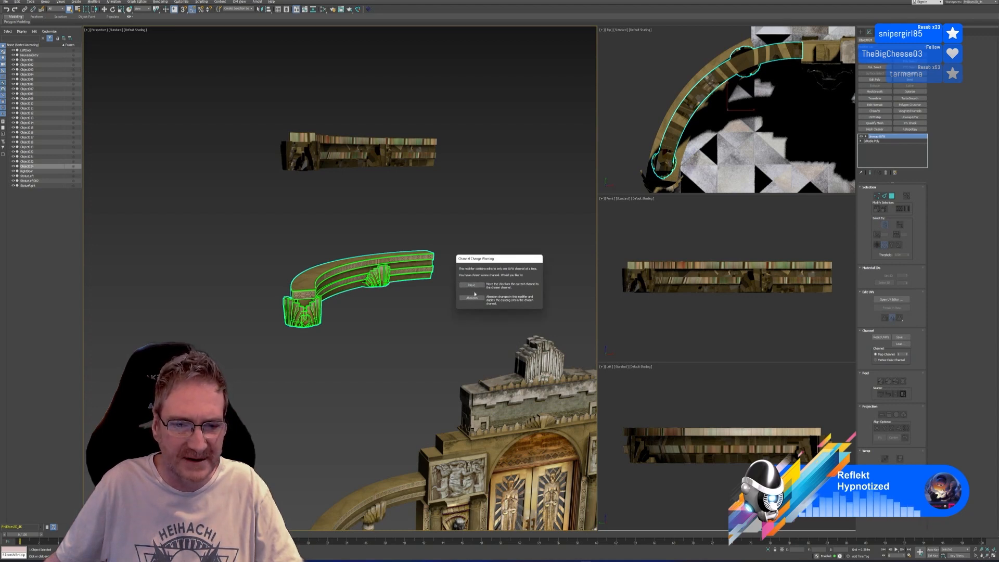
left_click(472, 298)
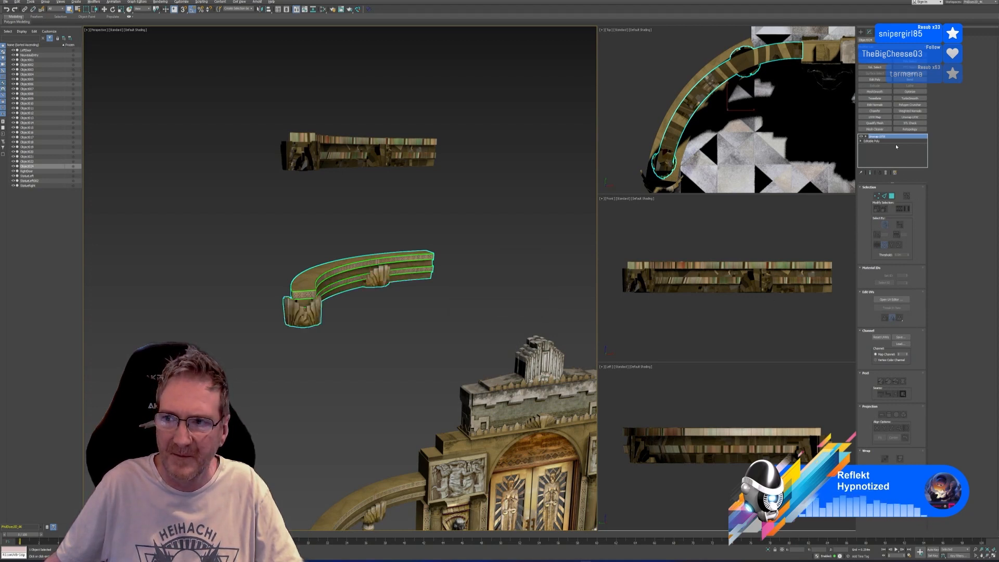
middle_click_drag(403, 209, 395, 206)
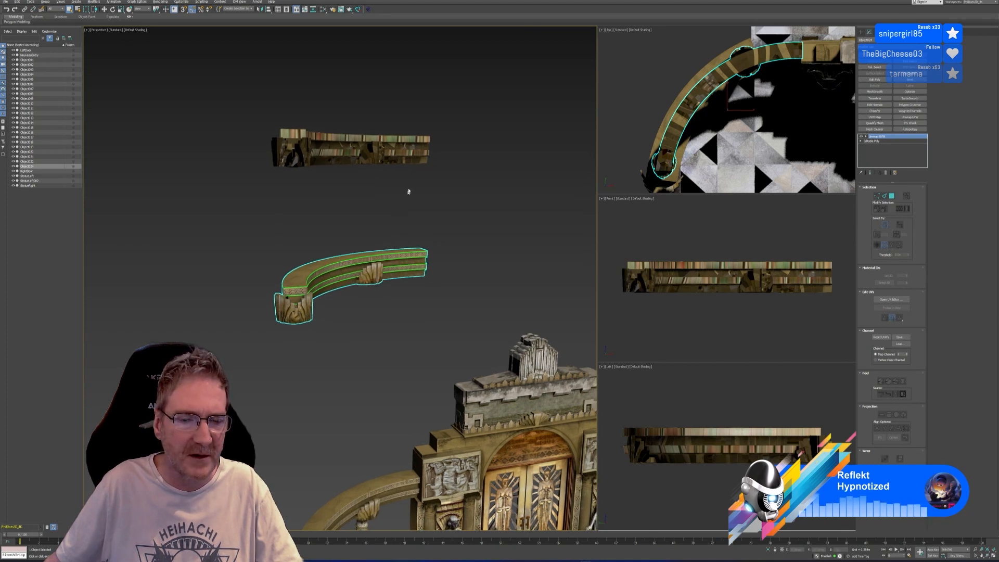
Step: Paste the copied UV channel into map channel 2 of the textured beam copy through Channel Info, accepting the default channel name
left_click(902, 32)
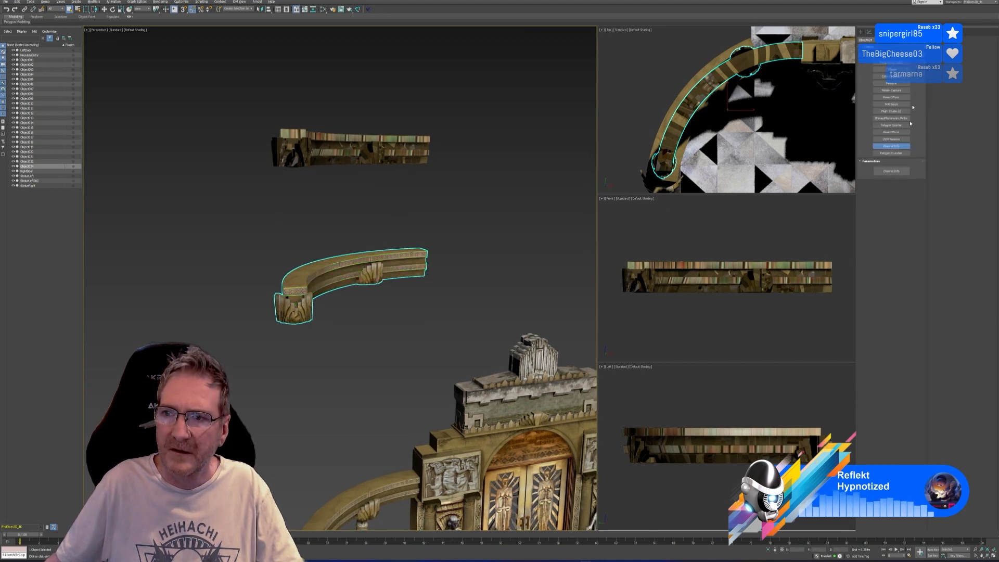
left_click(896, 171)
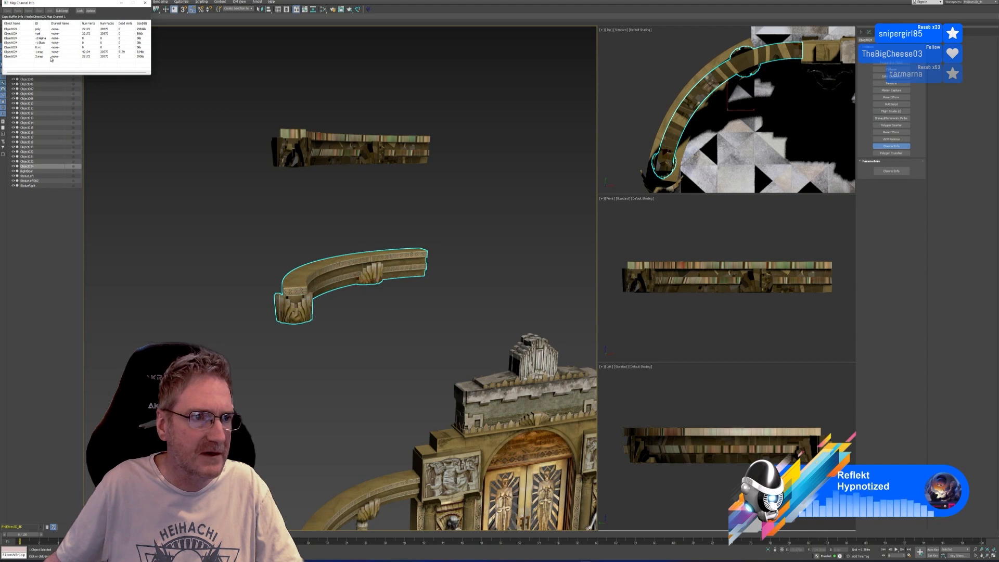
left_click(51, 59)
right_click(51, 59)
left_click(54, 69)
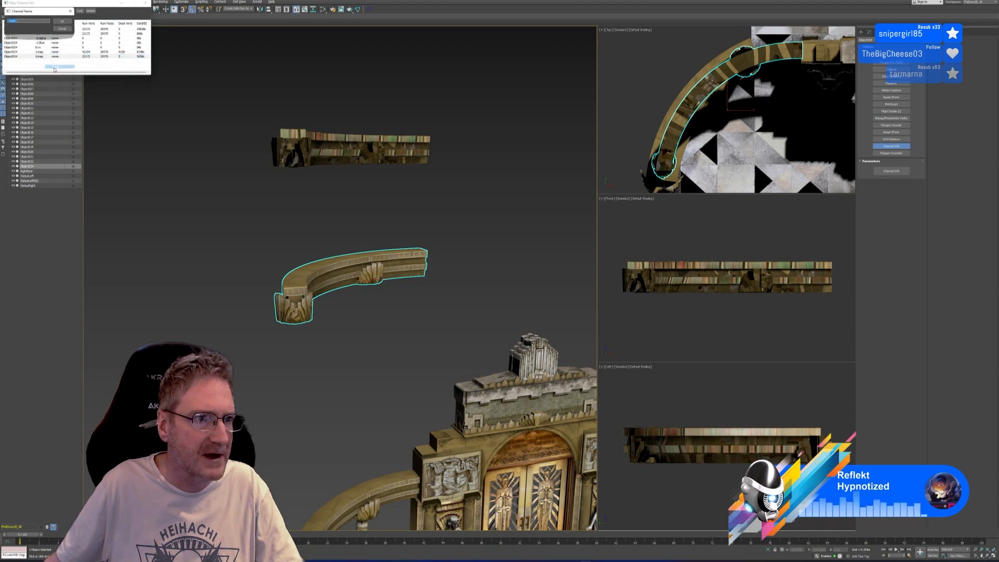
left_click(62, 21)
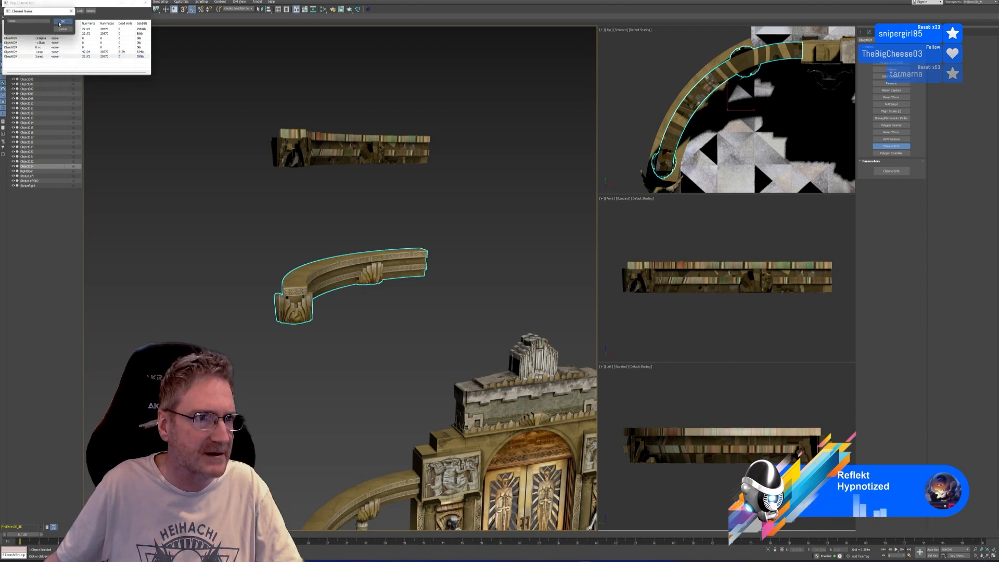
left_click(145, 3)
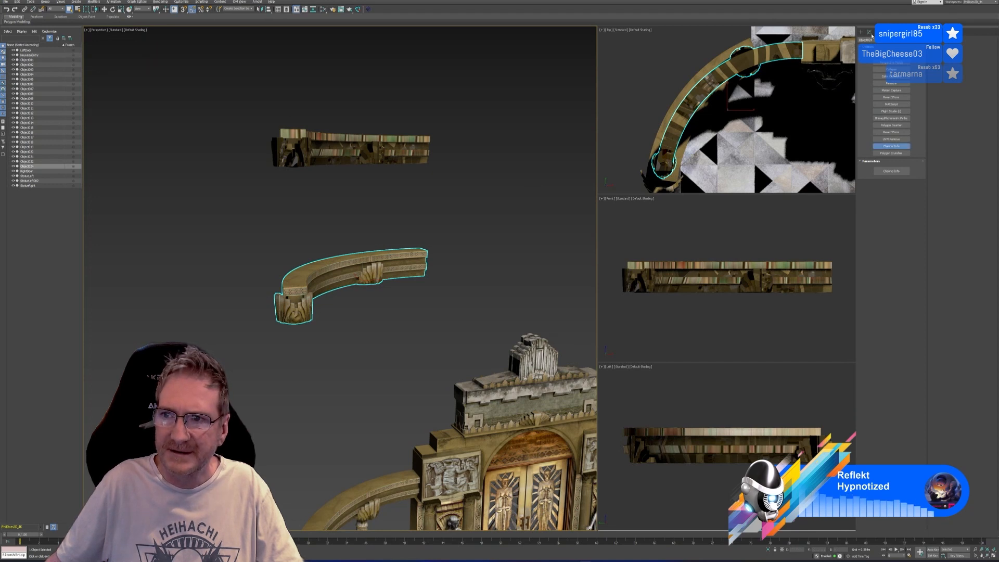
Step: Inspect map channel 2 of the textured beam copy in the UV editor through a temporary Unwrap UVW modifier, abandoning the current UVs, and remove the modifier
left_click(869, 33)
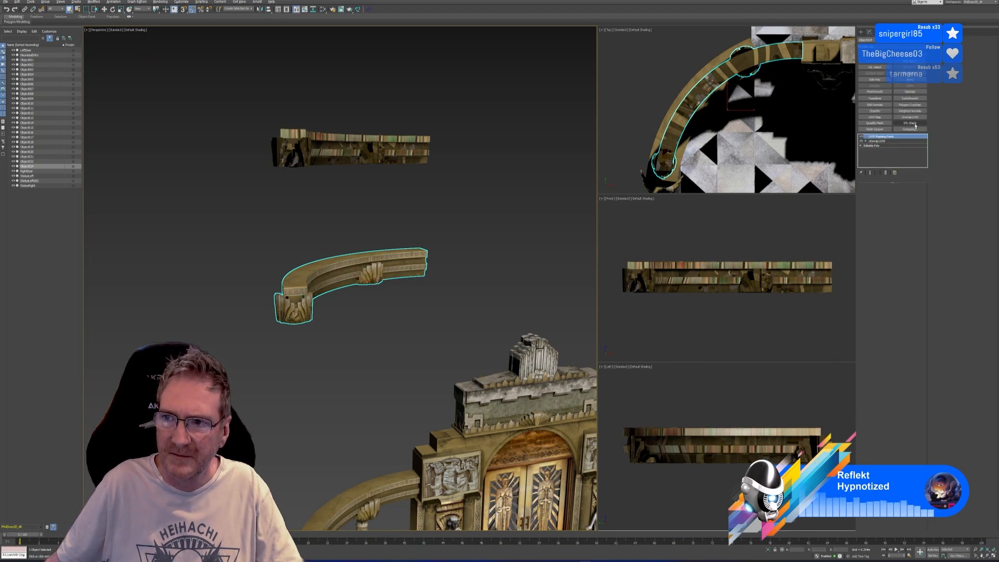
left_click(910, 118)
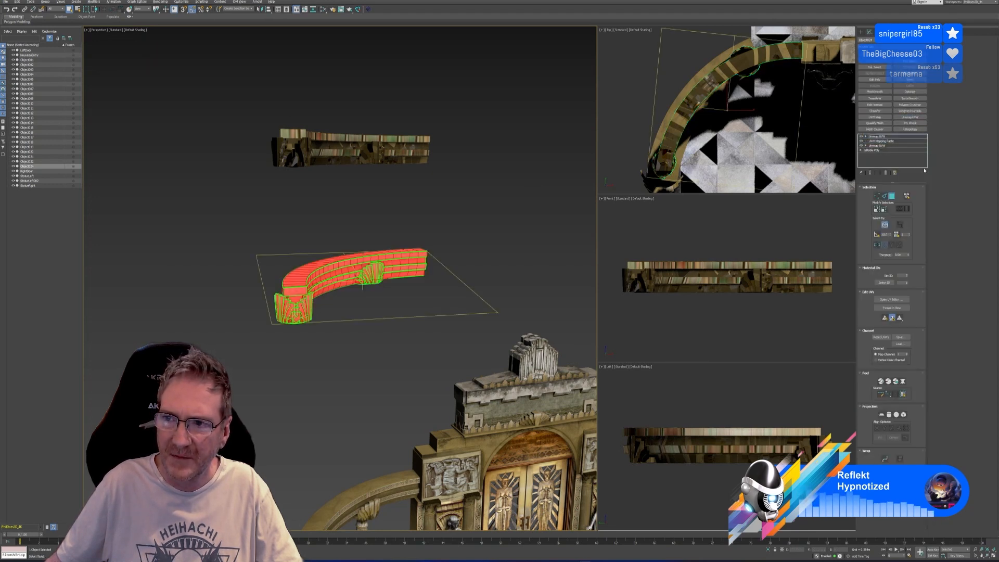
left_click(907, 354)
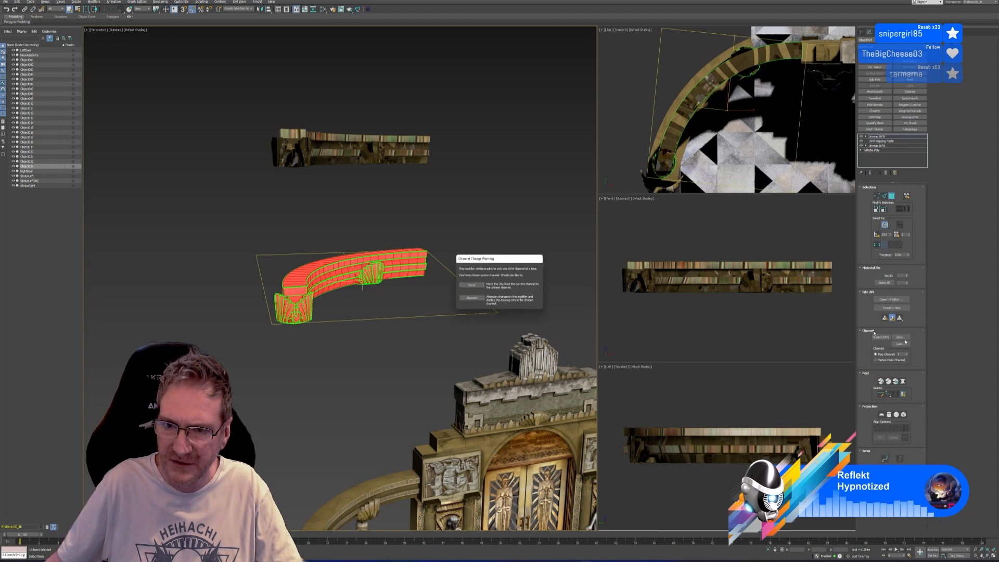
left_click(473, 298)
left_click(891, 299)
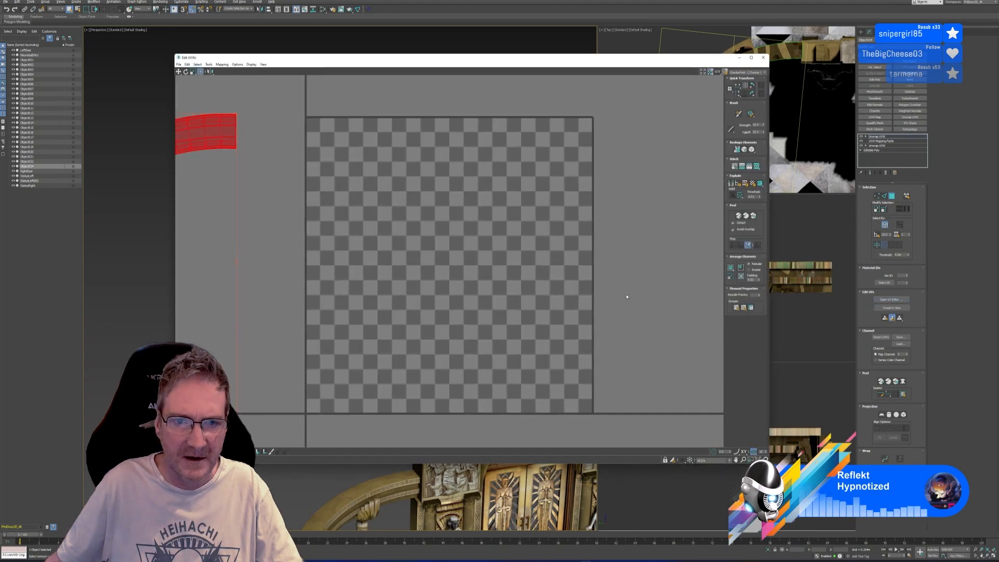
left_click(762, 57)
left_click(888, 138)
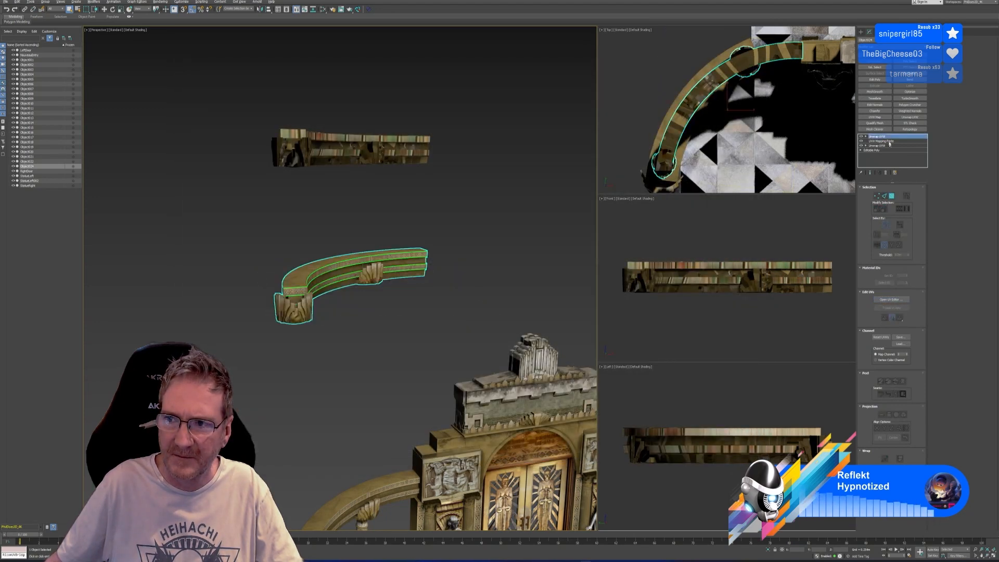
left_click(886, 173)
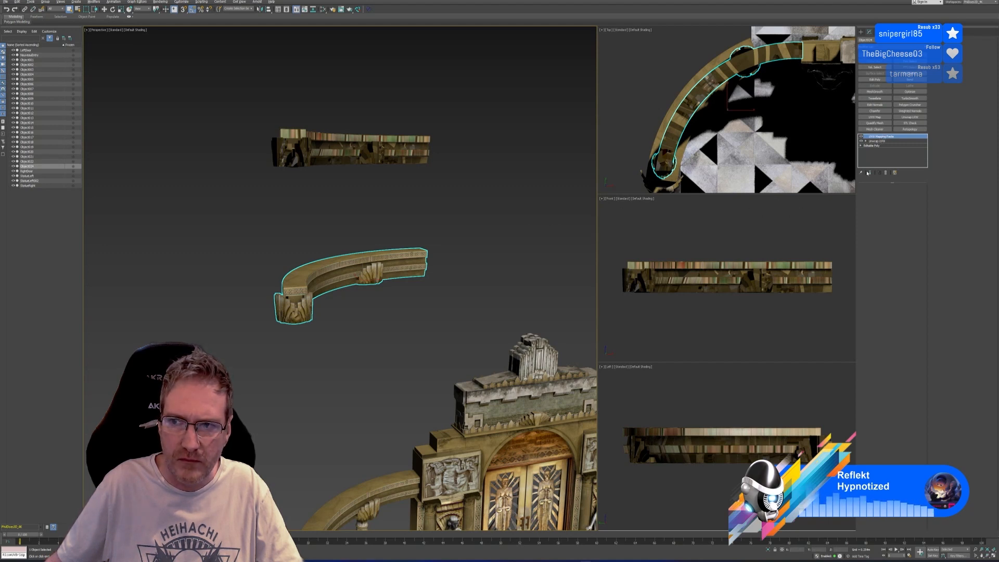
Step: Try moving the textured beam copy's current UVs to map channel 2 with a new Unwrap UVW modifier, check the UV editor, and delete the modifier
left_click(909, 117)
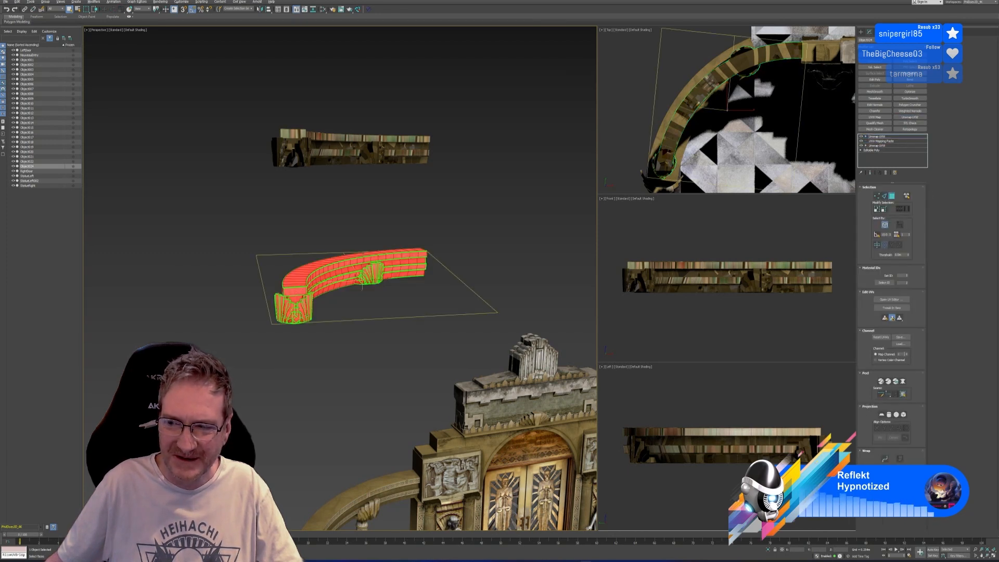
left_click(907, 354)
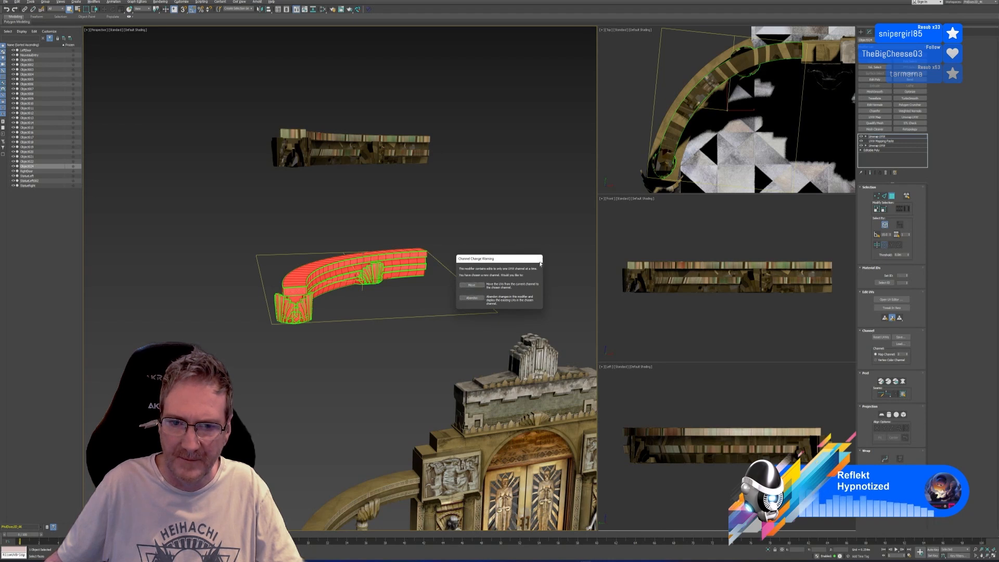
left_click(471, 285)
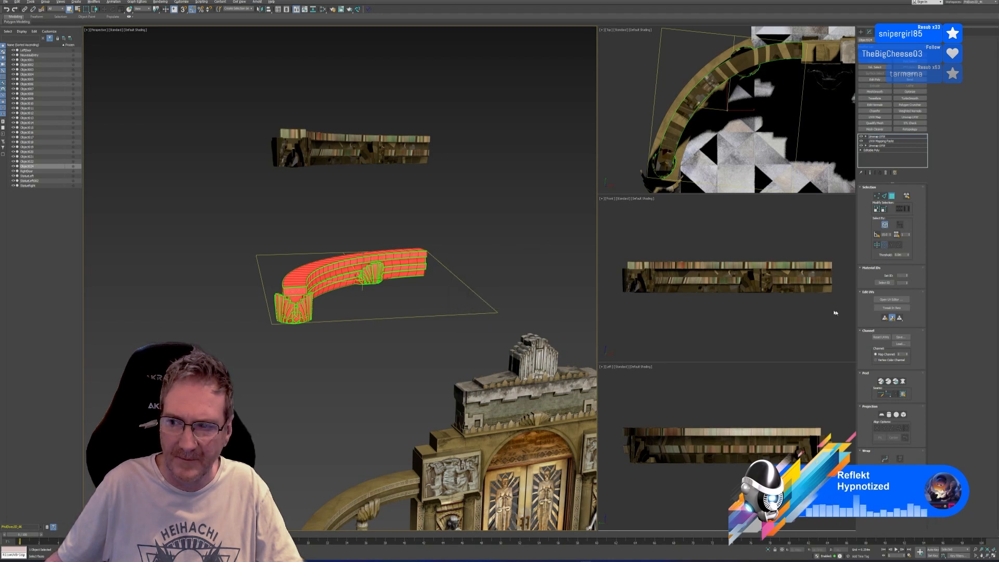
left_click(882, 300)
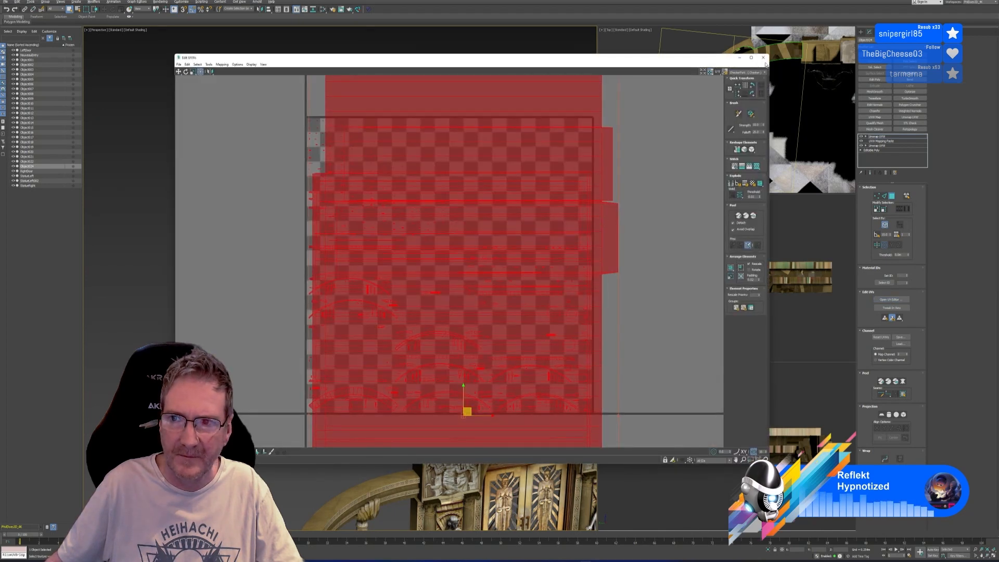
left_click(763, 58)
left_click(887, 173)
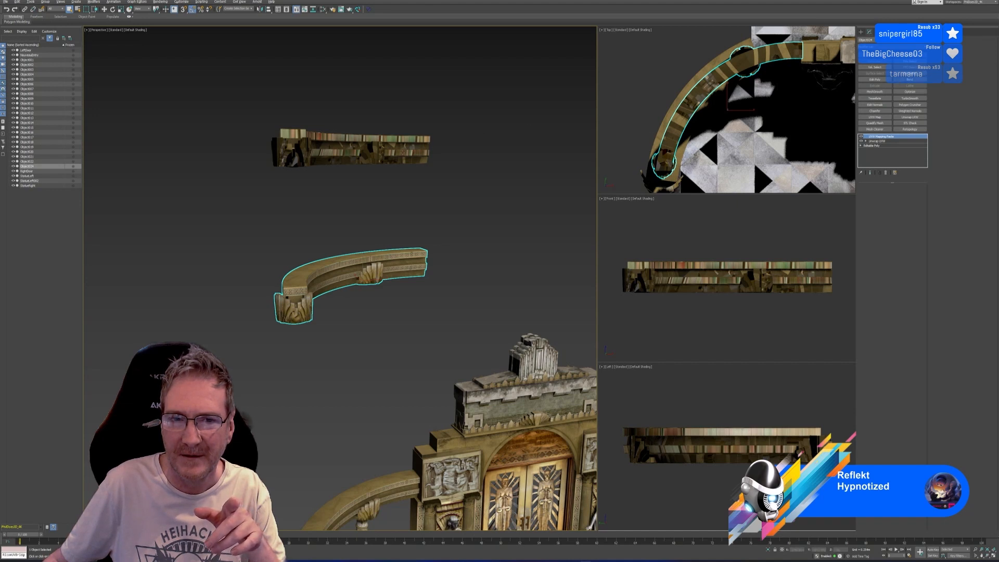
Step: Collapse the entire modifier stack of the newly unwrapped upper beam
left_click(412, 152)
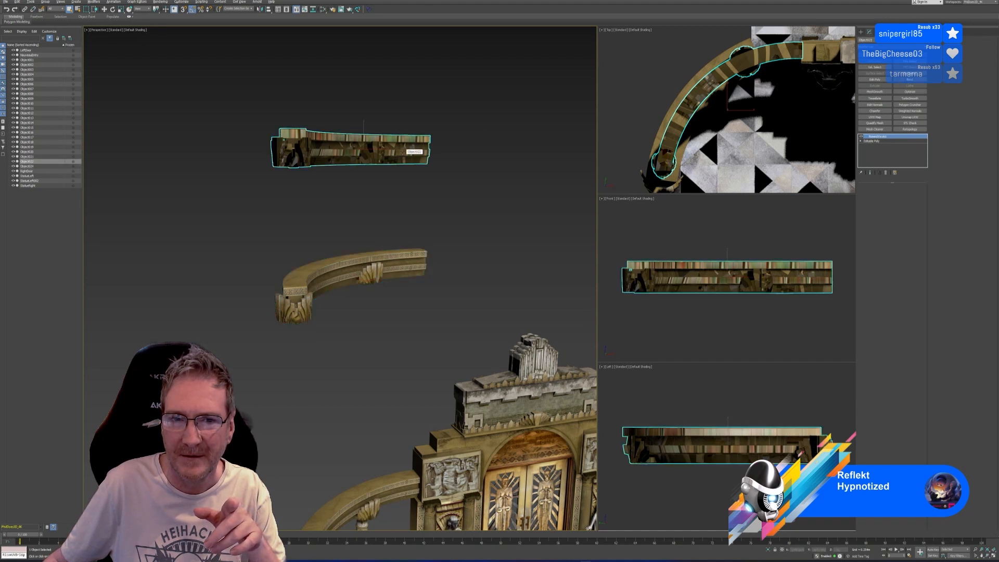
right_click(874, 137)
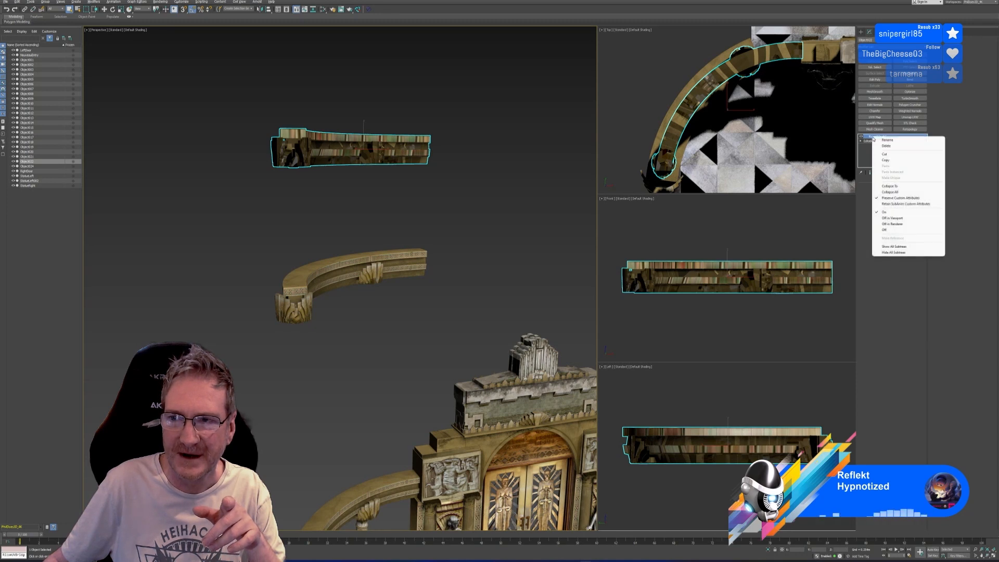
left_click(890, 192)
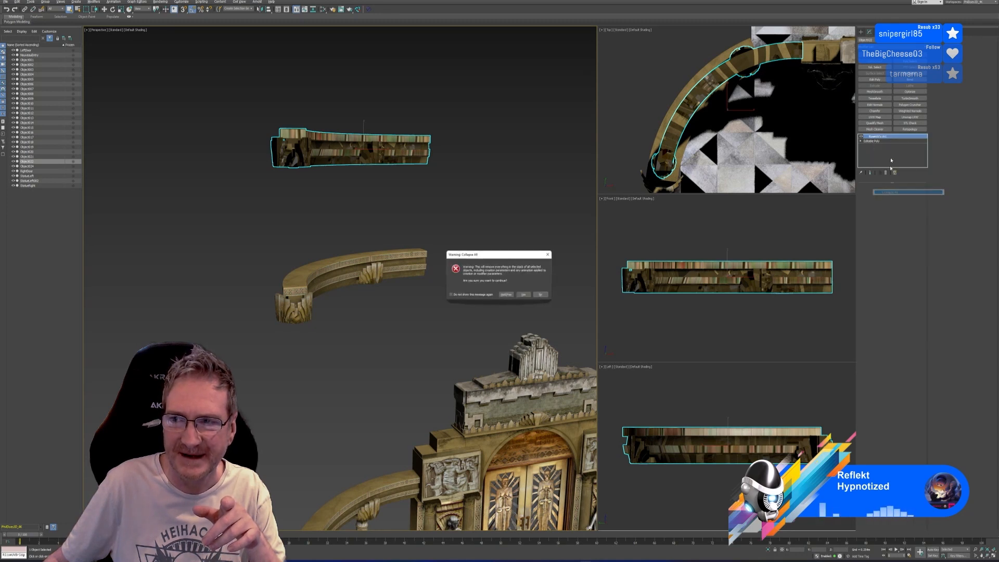
left_click(523, 295)
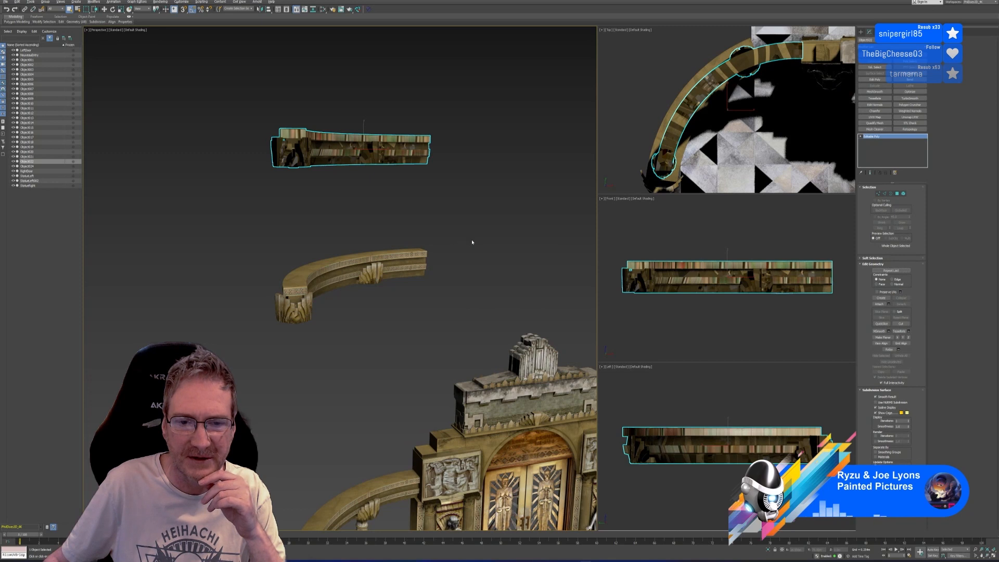
Step: Remove the pasted UV mapping and Unwrap UVW modifiers from the textured beam copy, leaving only its Editable Poly
left_click(424, 260)
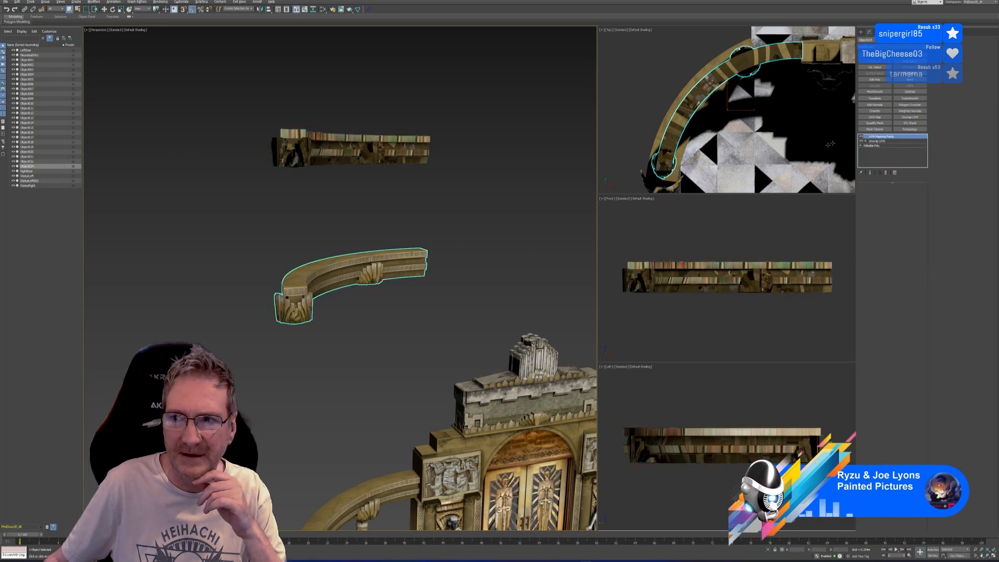
left_click(886, 173)
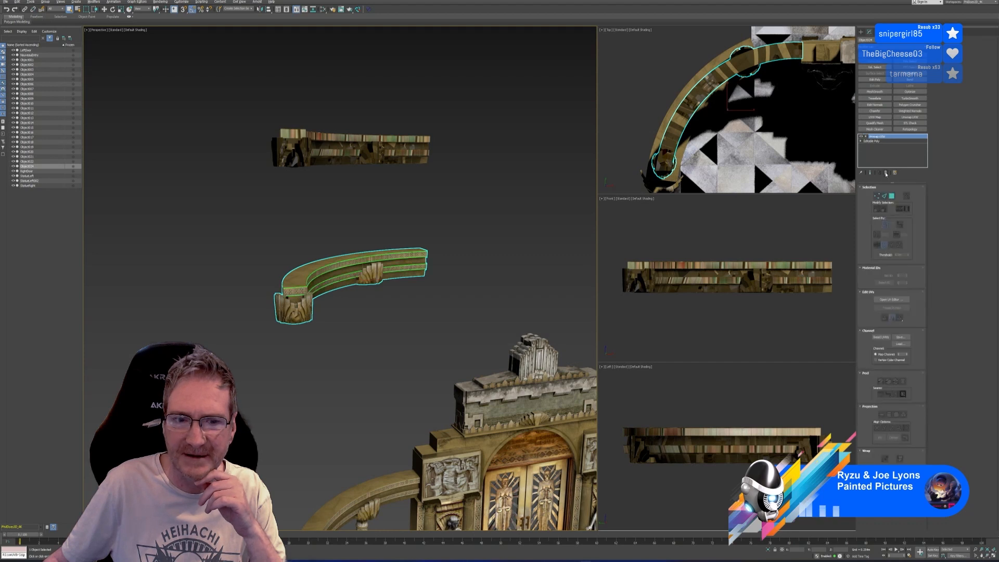
left_click(886, 173)
middle_click_drag(475, 183, 472, 184)
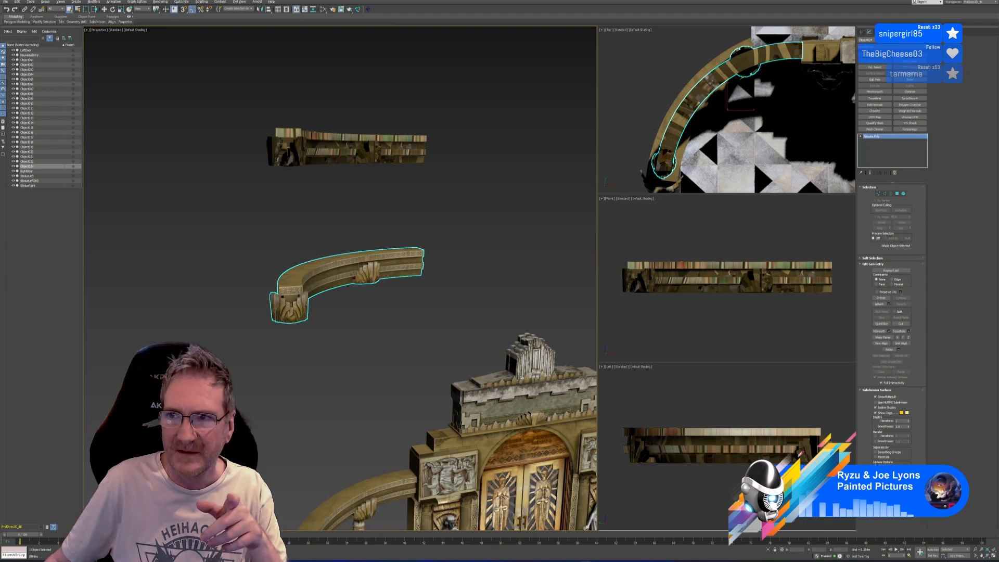
Step: Examine the map channels of the textured beam copy and the newly unwrapped beam in Channel Info
left_click(896, 32)
left_click(890, 173)
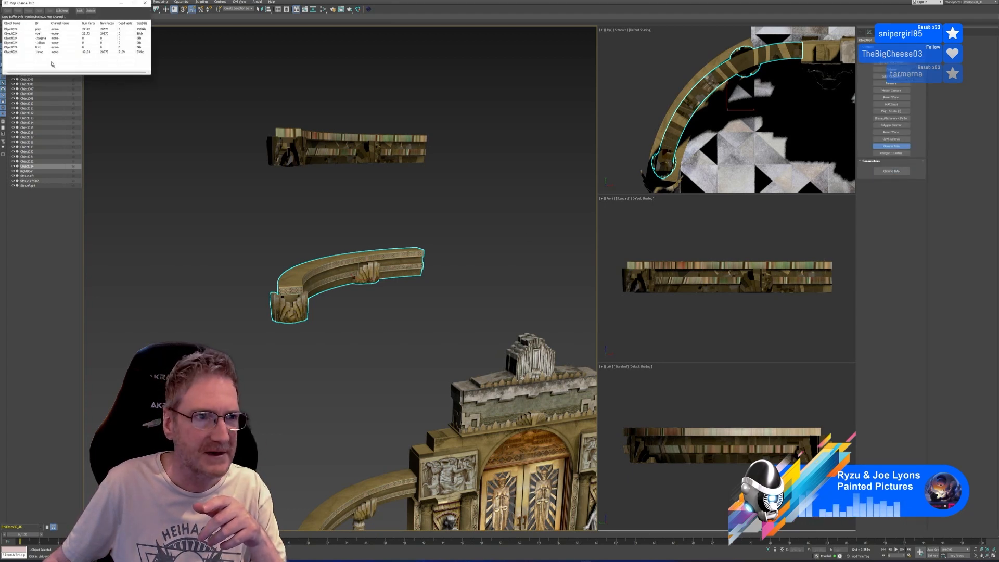
left_click(145, 6)
left_click(348, 148)
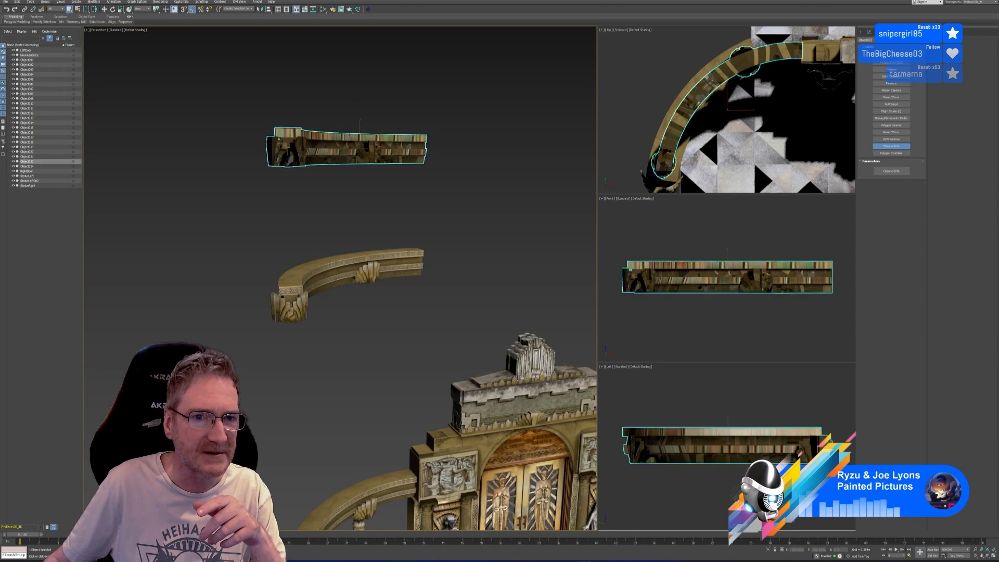
left_click(892, 171)
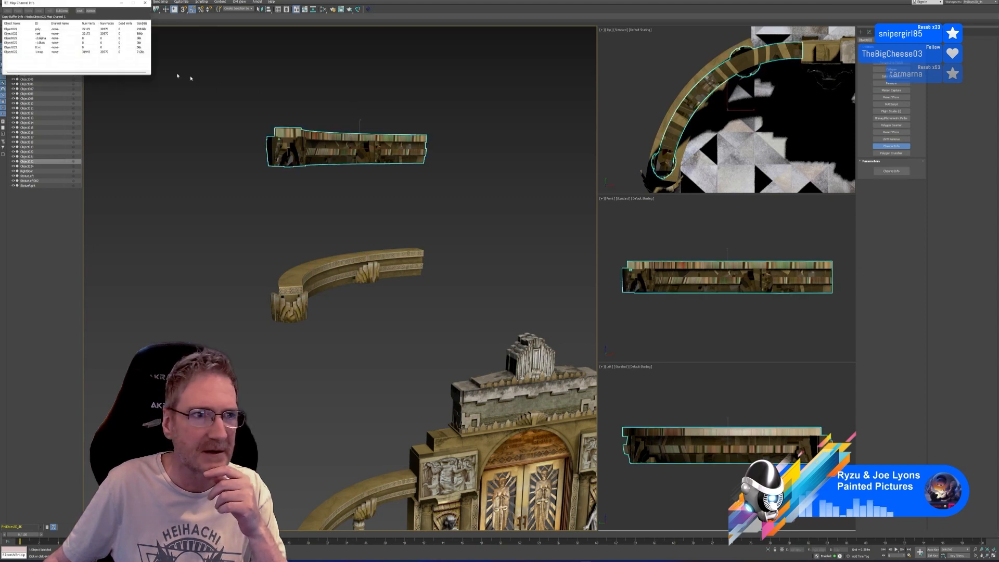
left_click(142, 5)
Step: Add an Unwrap UVW modifier to the textured beam copy, switch it to map channel 2, and leave polygon selection mode
left_click(340, 263)
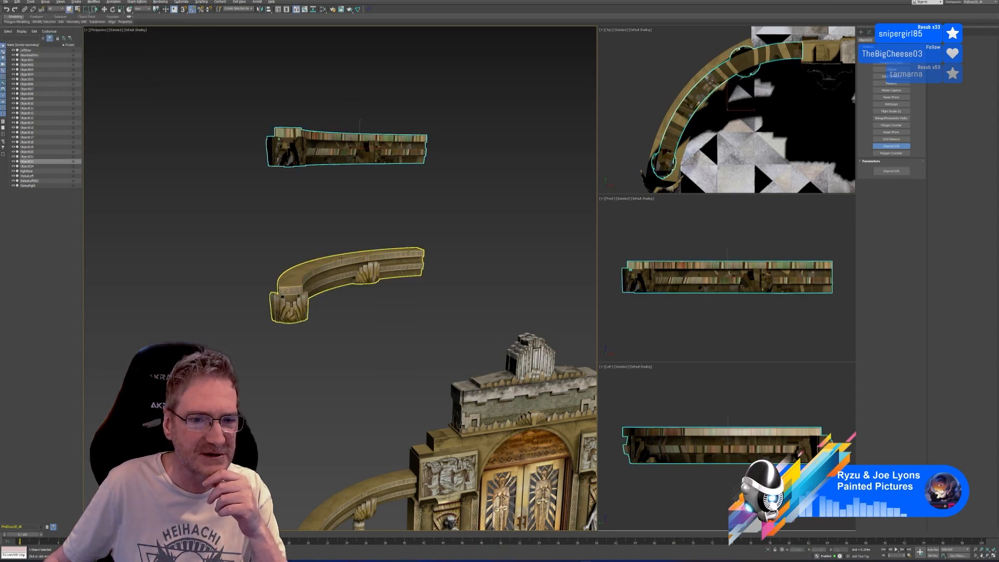
left_click(869, 32)
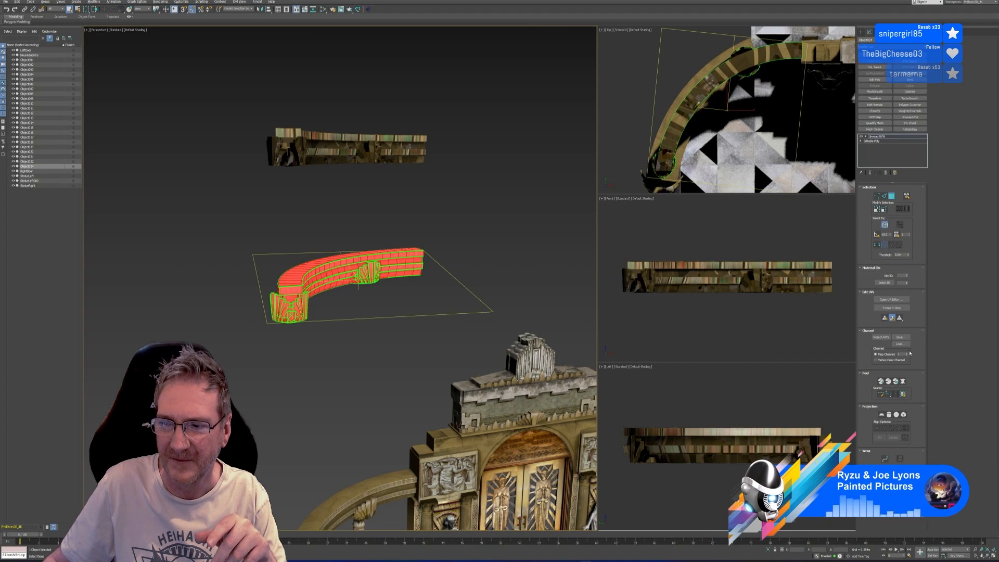
left_click(908, 354)
left_click(515, 290)
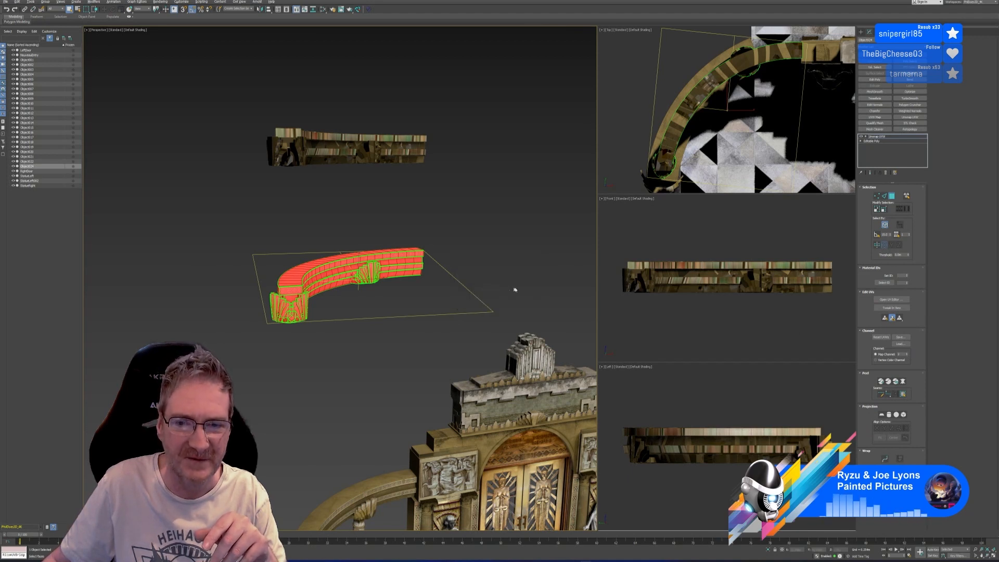
left_click(892, 197)
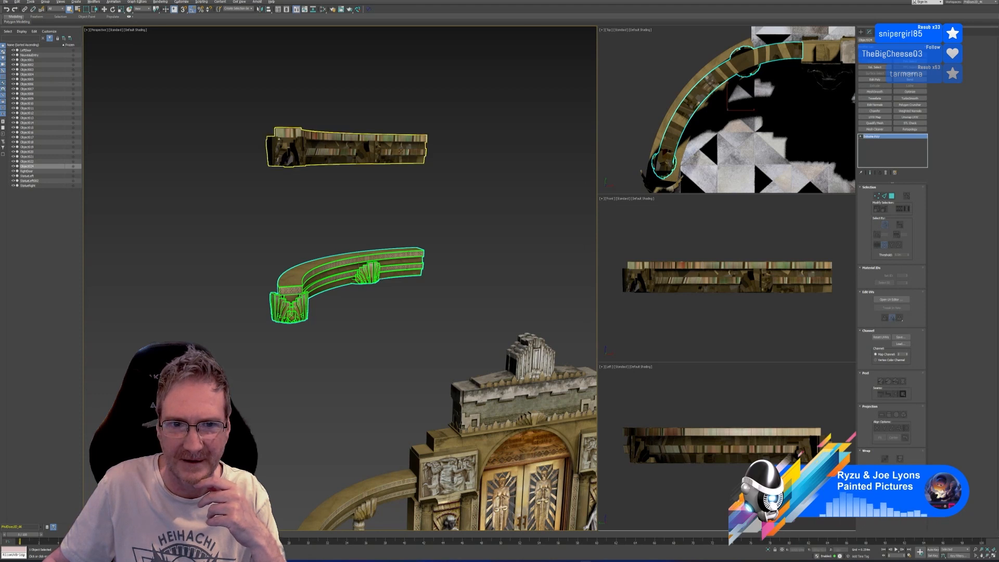
Step: Check map channel 1 of the newly unwrapped beam in Channel Info
left_click(346, 148)
left_click(907, 32)
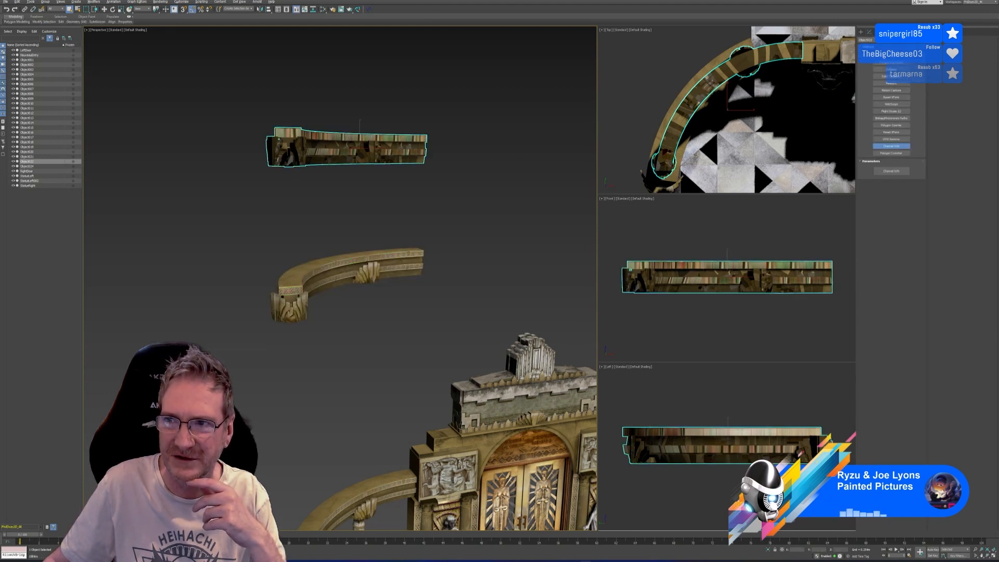
left_click(891, 172)
left_click(41, 52)
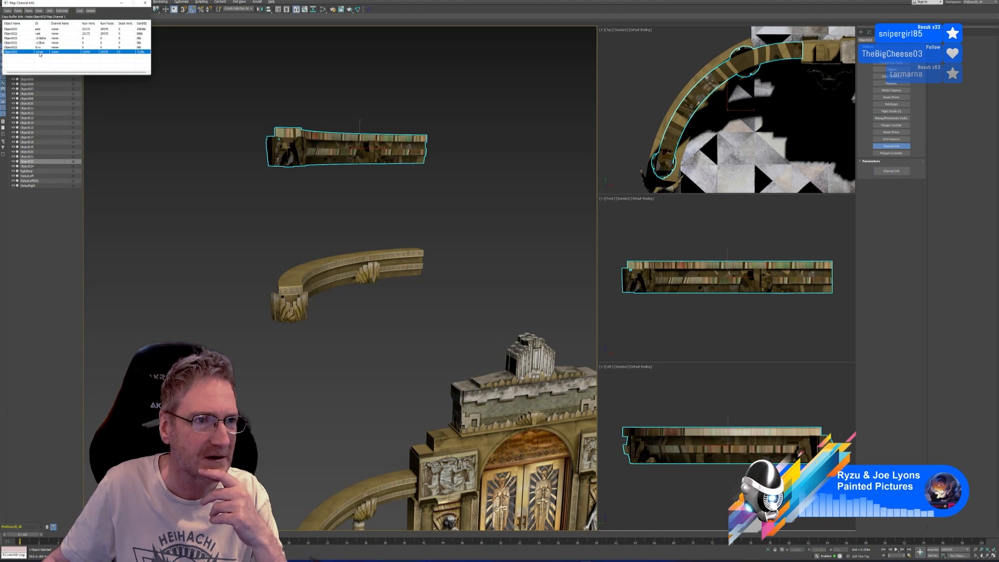
left_click(145, 3)
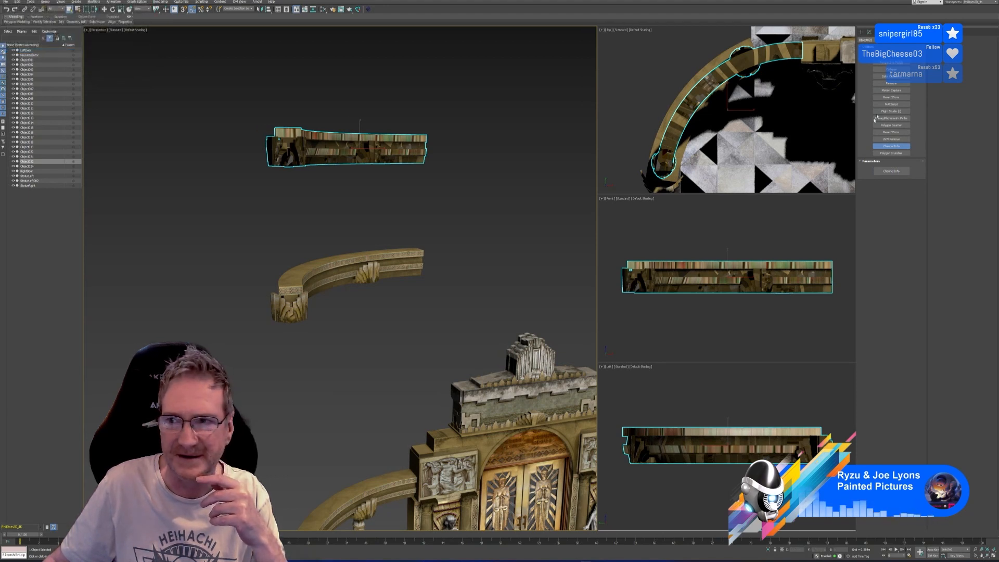
Step: Add an Unwrap UVW modifier on map channel 2 to the newly unwrapped beam, and select its map channel 2 in Channel Info
left_click(870, 32)
left_click(914, 118)
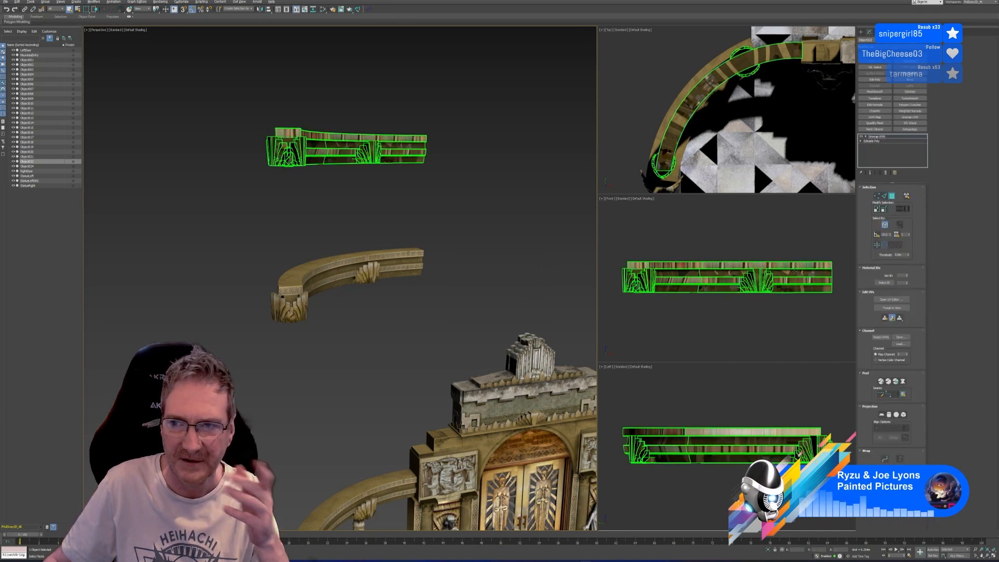
left_click(892, 197)
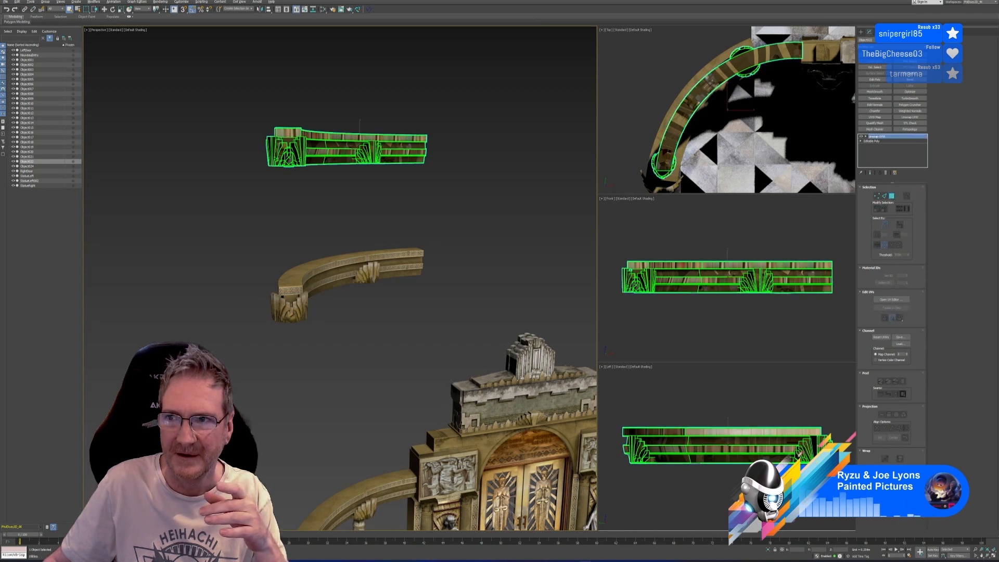
left_click(900, 32)
left_click(891, 171)
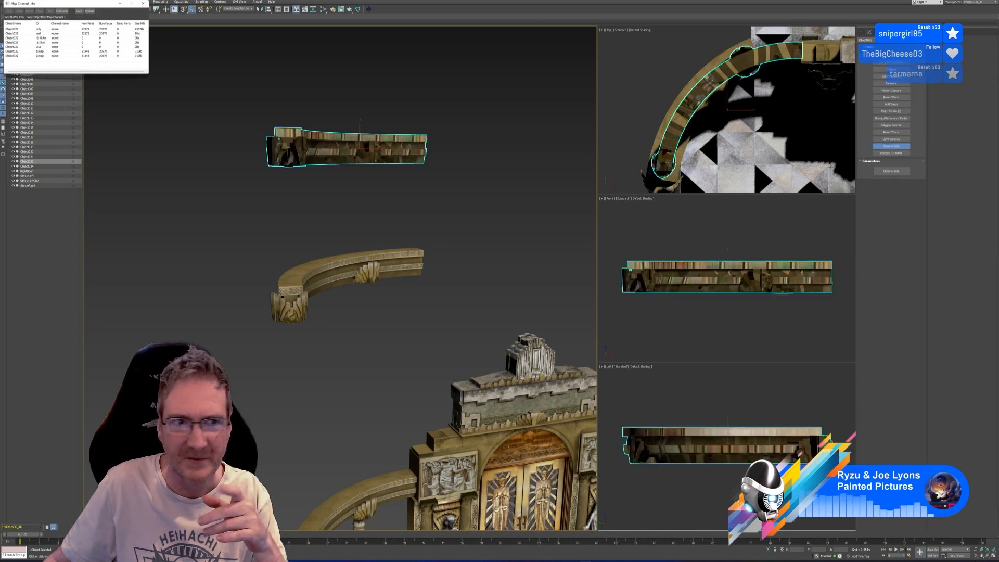
left_click(52, 56)
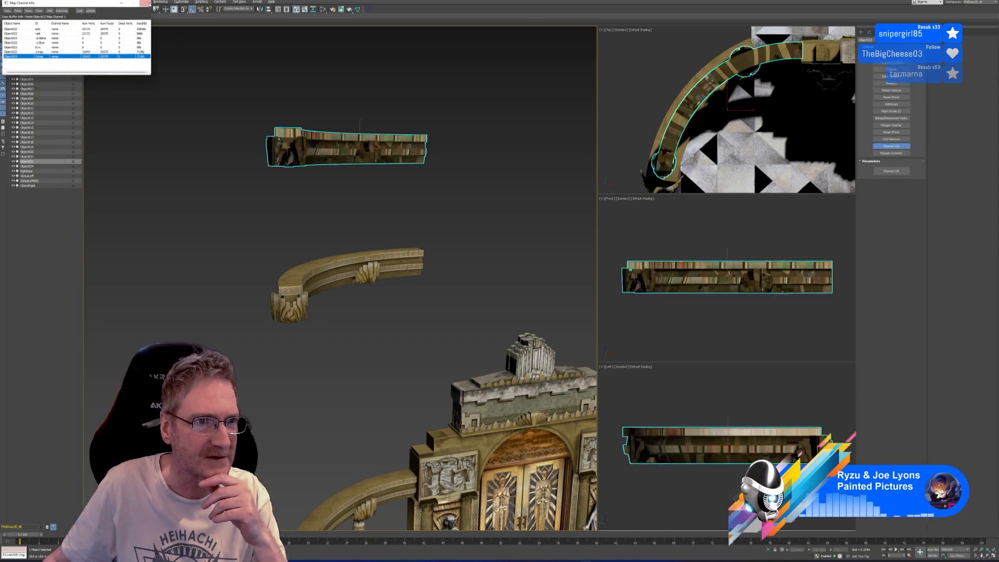
Step: Paste the copied UV channel into map channel 2 of the textured beam copy through Channel Info
left_click(314, 267)
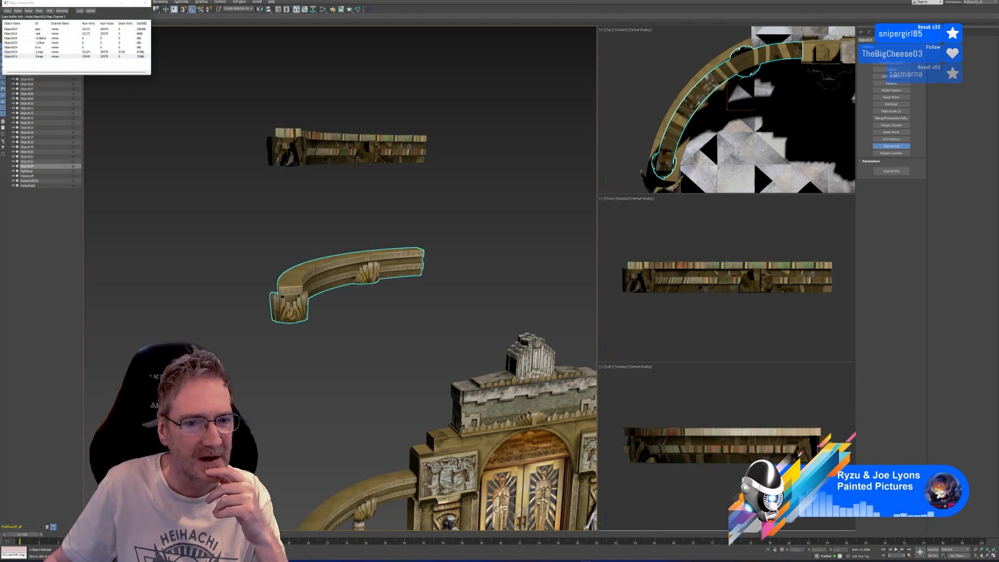
left_click(41, 56)
right_click(41, 57)
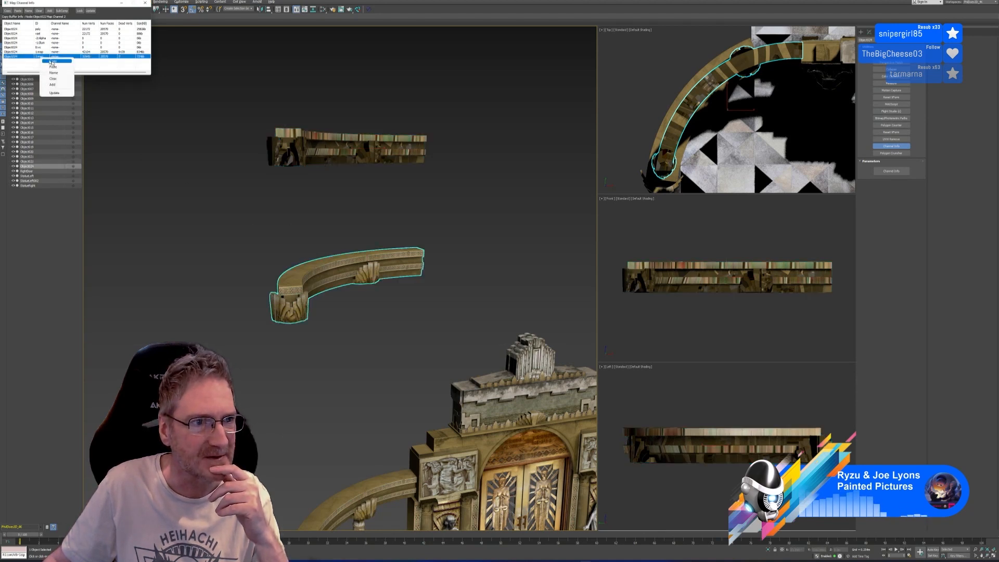
left_click(54, 67)
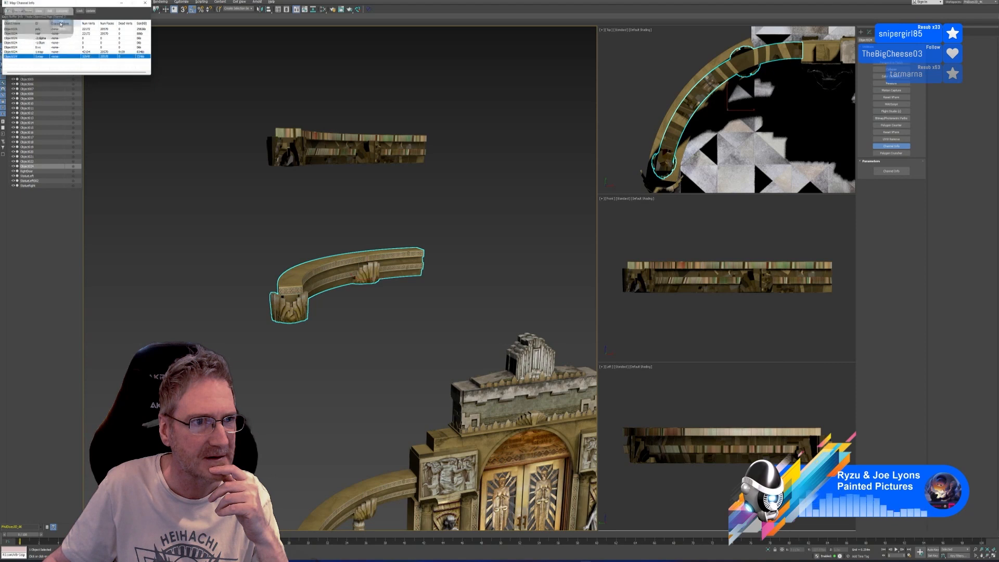
Step: Add another Unwrap UVW modifier to the textured beam copy, switch it to map channel 2 with Abandon, and inspect the UVs
left_click(145, 3)
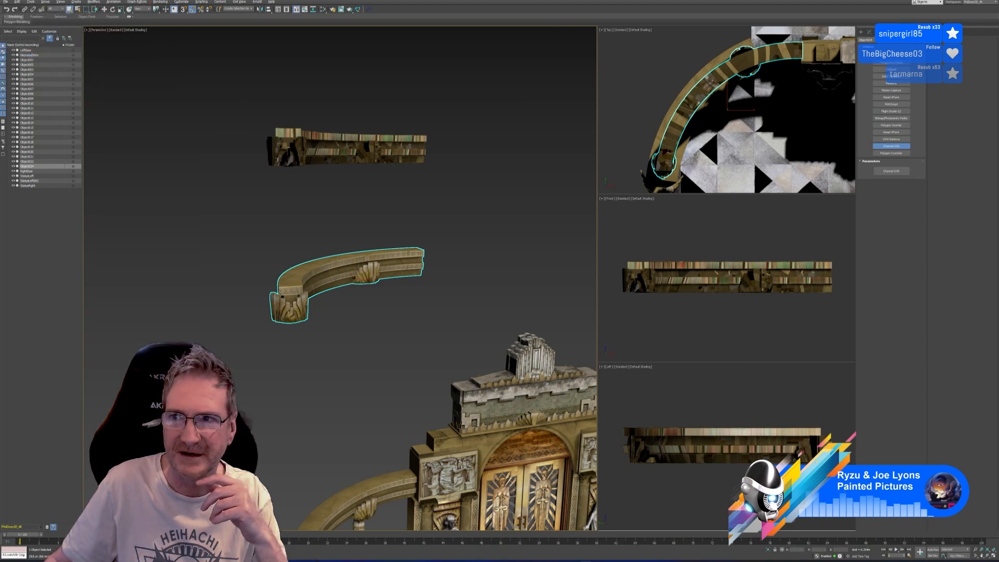
left_click(869, 33)
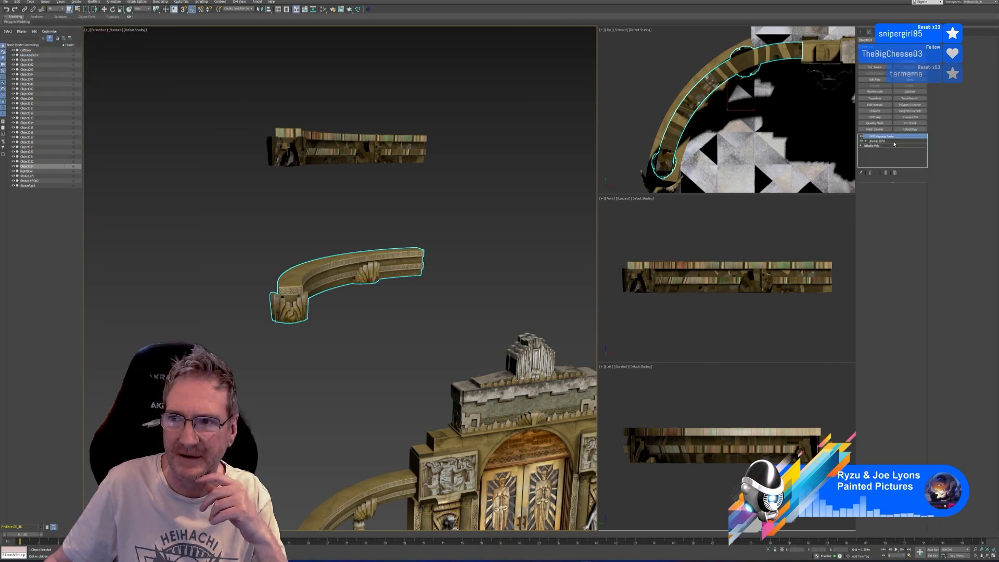
left_click(909, 117)
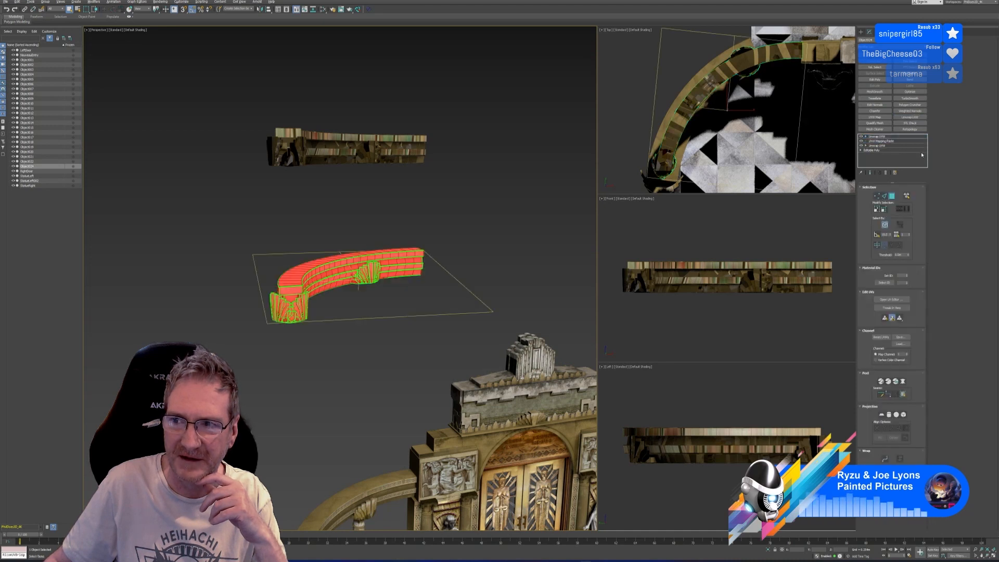
left_click(906, 353)
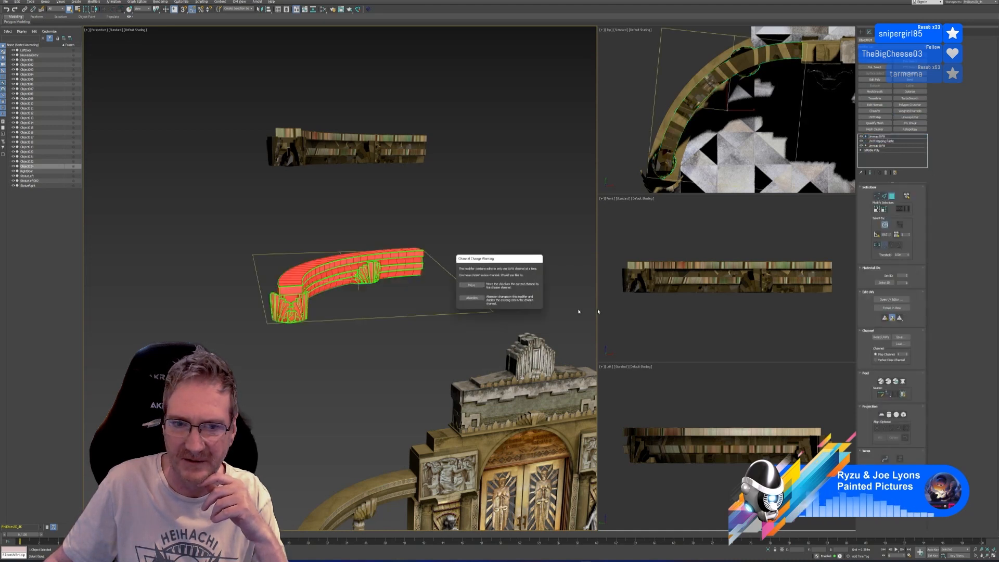
left_click(471, 298)
left_click(890, 300)
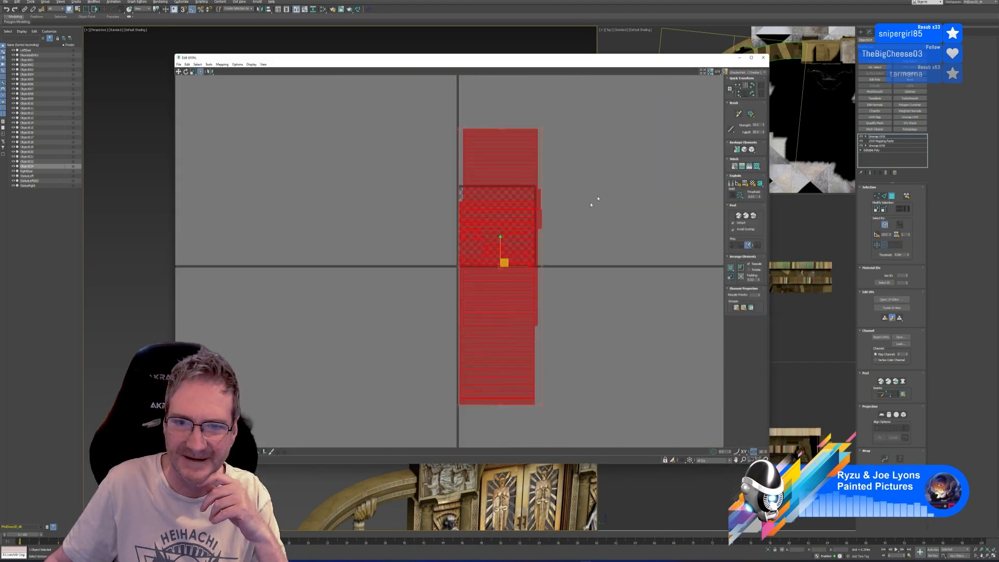
left_click(763, 59)
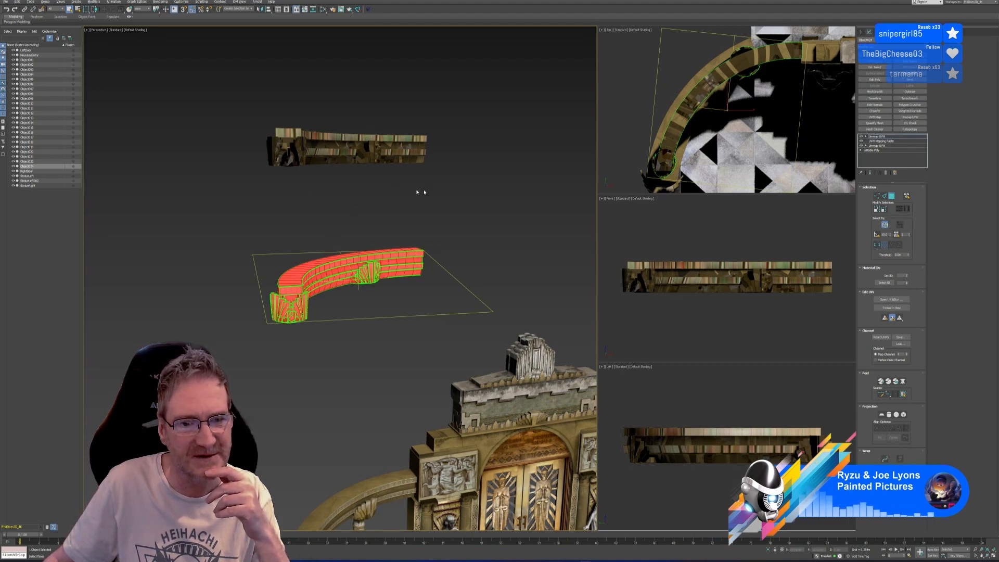
Step: Remove both Unwrap UVW modifiers and the pasted UVW mapping modifier from the textured beam copy, leaving only the Editable Poly
left_click(886, 173)
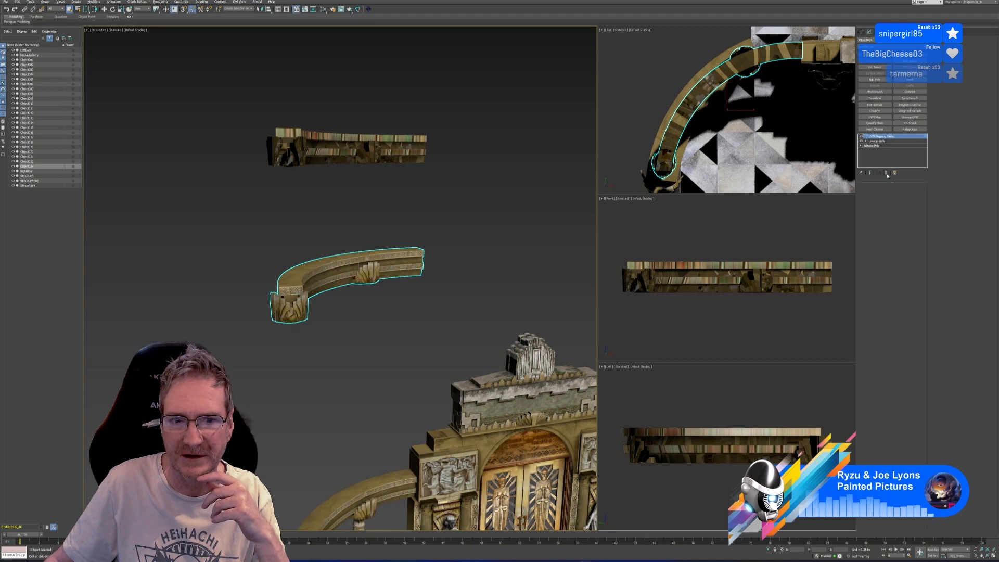
left_click(887, 172)
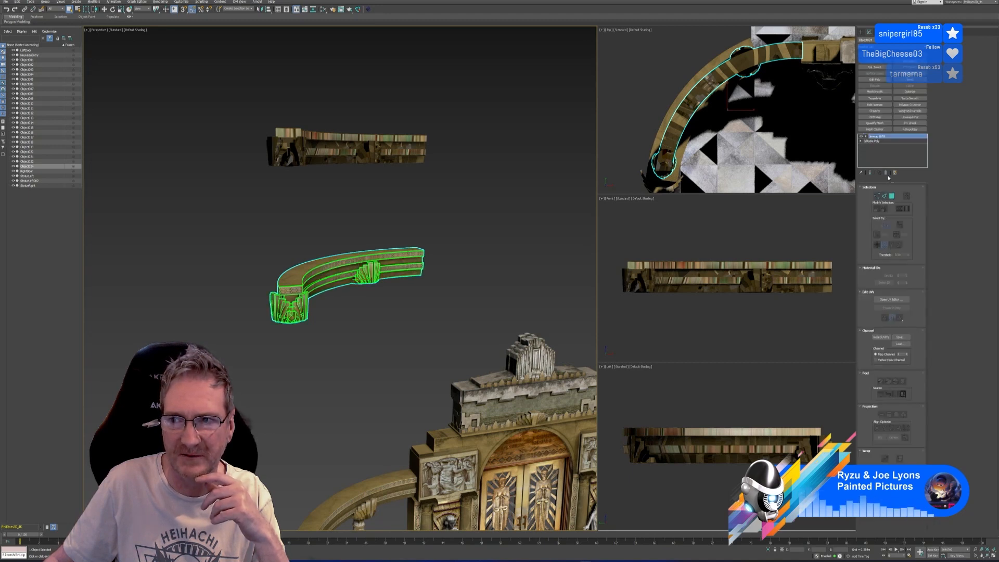
left_click(886, 173)
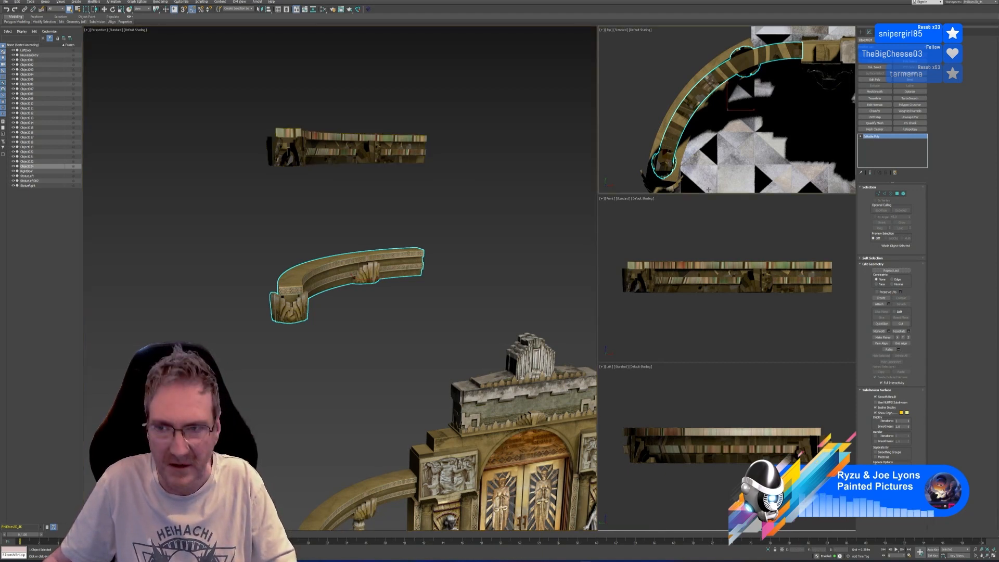
Step: Add a fresh Unwrap UVW modifier to the textured beam copy and inspect its UV layout in the UV editor
left_click(910, 117)
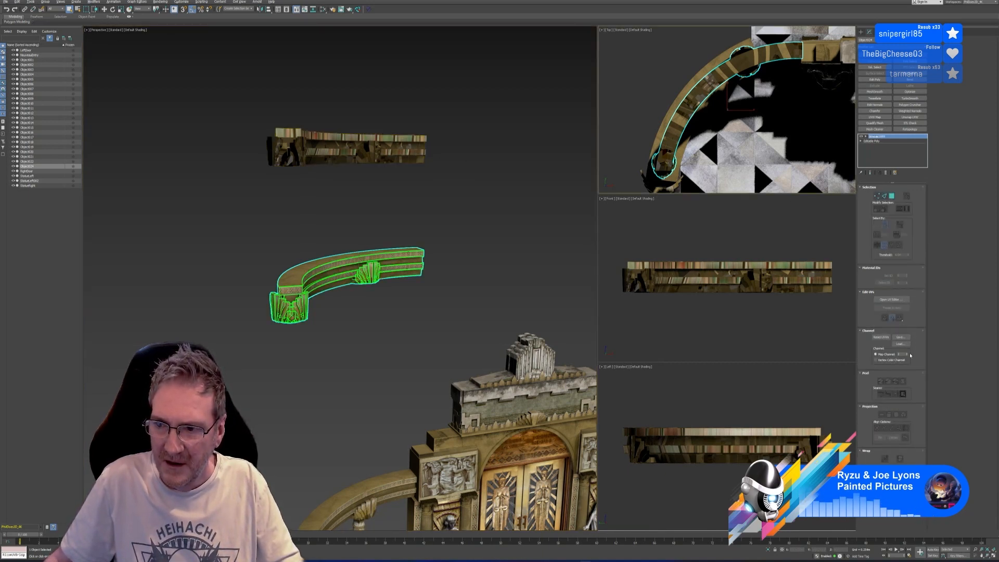
left_click(891, 299)
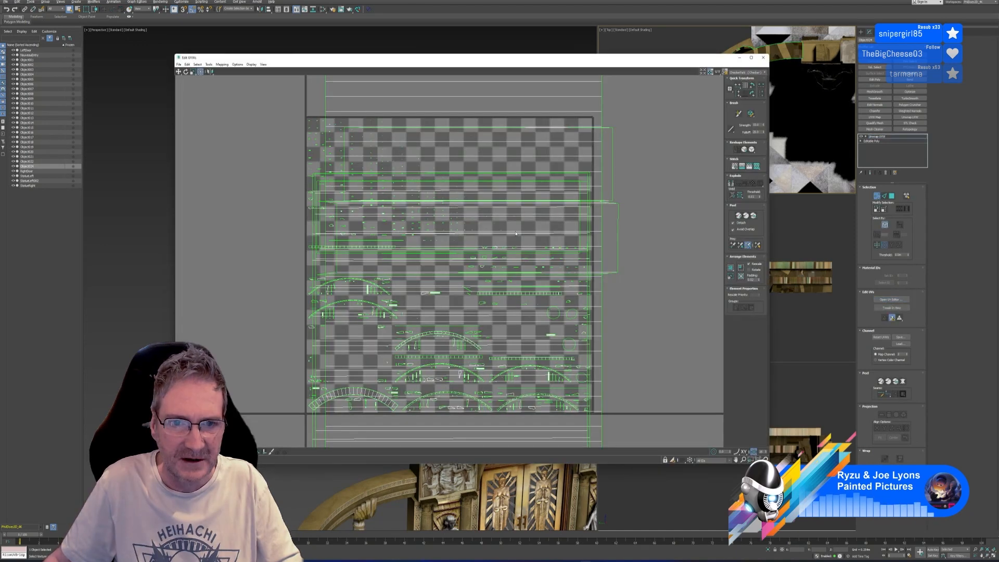
left_click(763, 58)
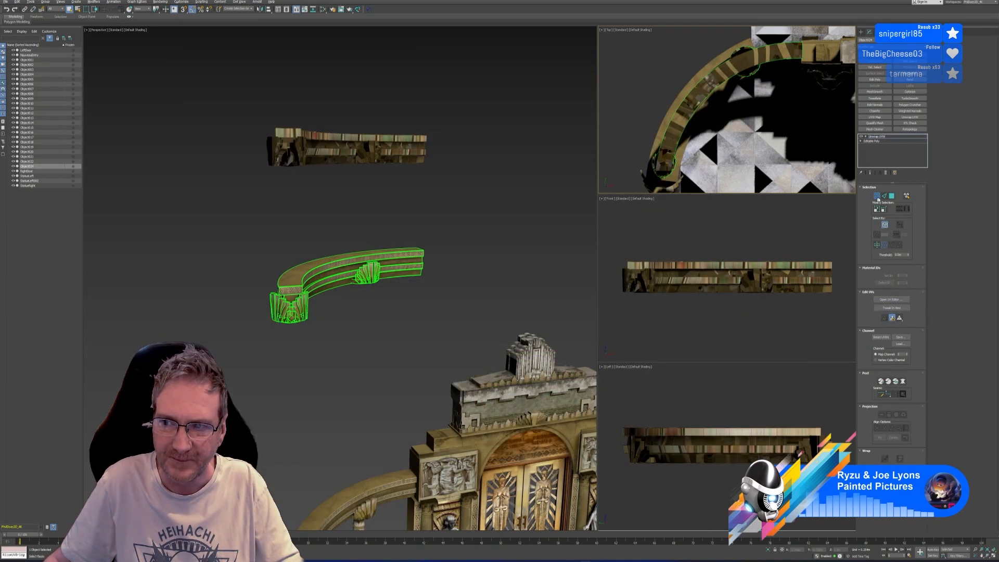
Step: Inspect the packed UV layout of the newly unwrapped upper beam and copy its Unwrap UVW modifier
left_click(432, 182)
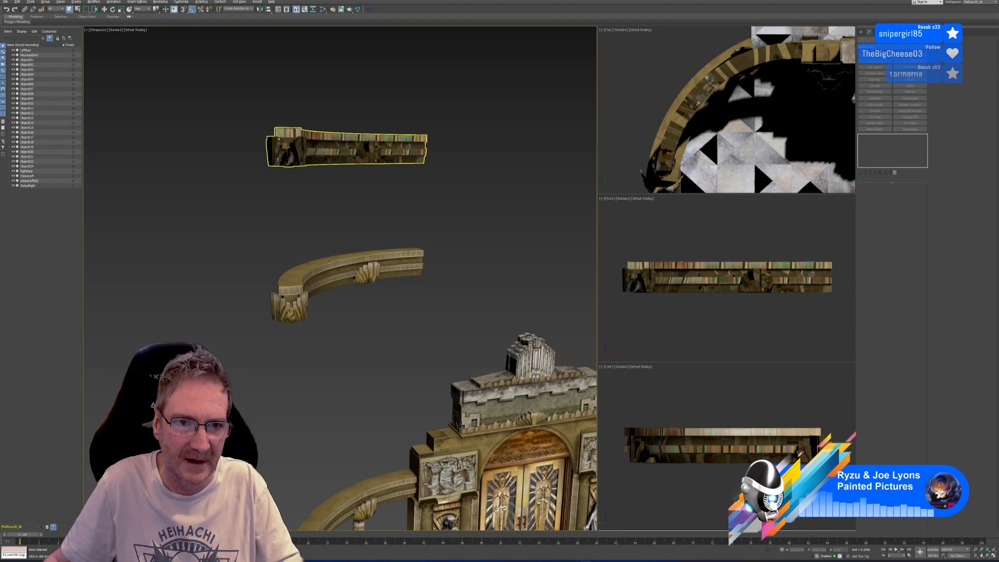
left_click(411, 158)
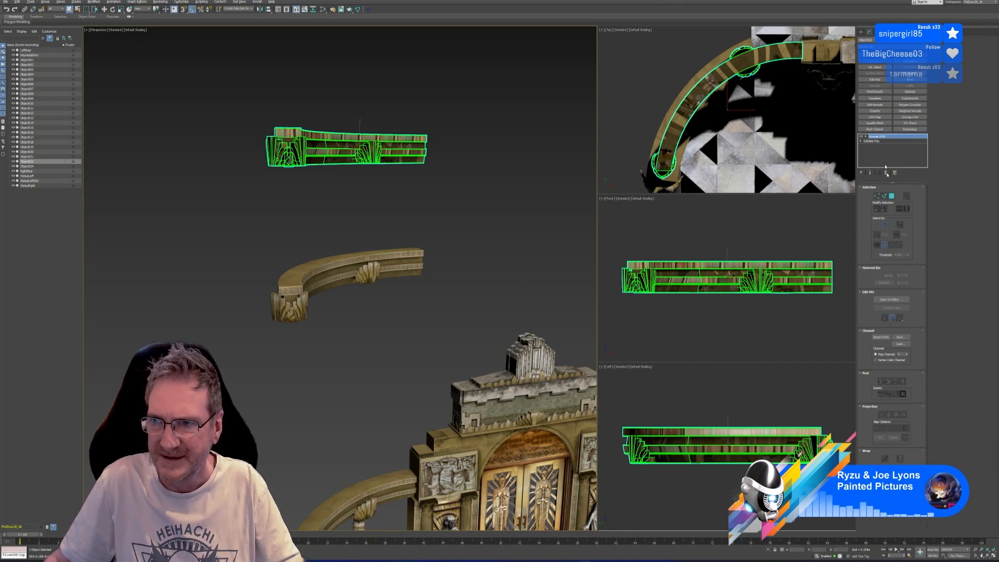
left_click(898, 300)
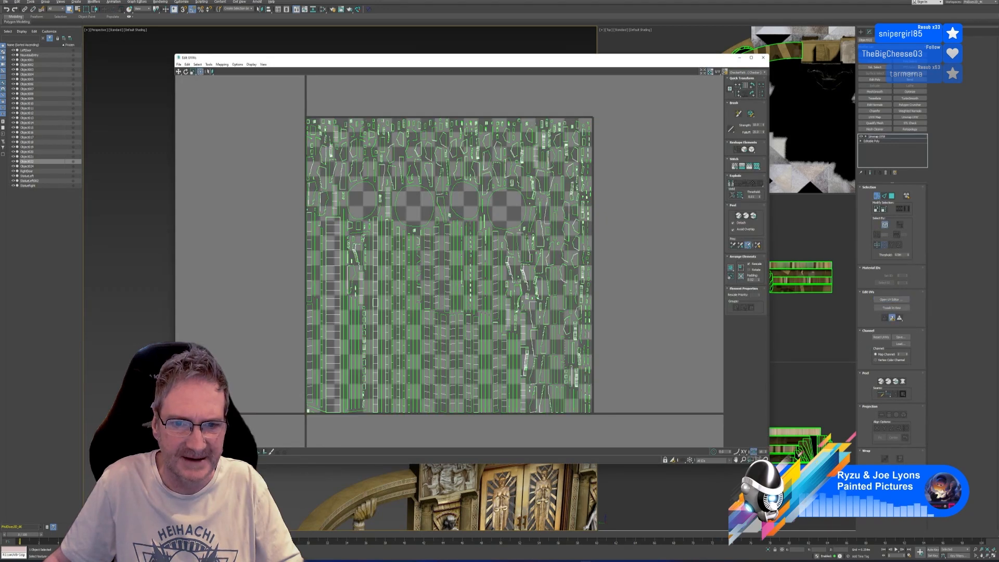
left_click(762, 57)
left_click(886, 137)
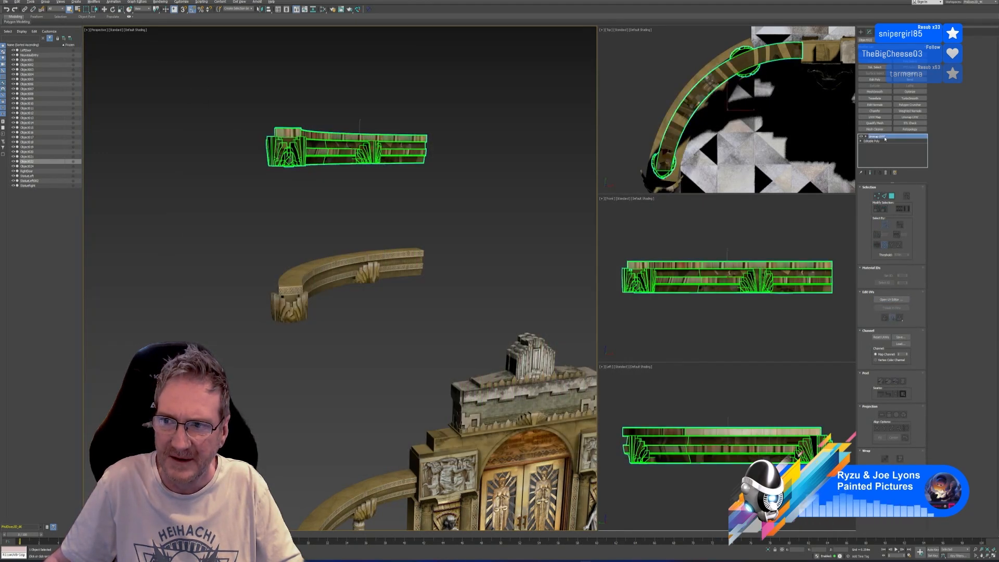
right_click(886, 138)
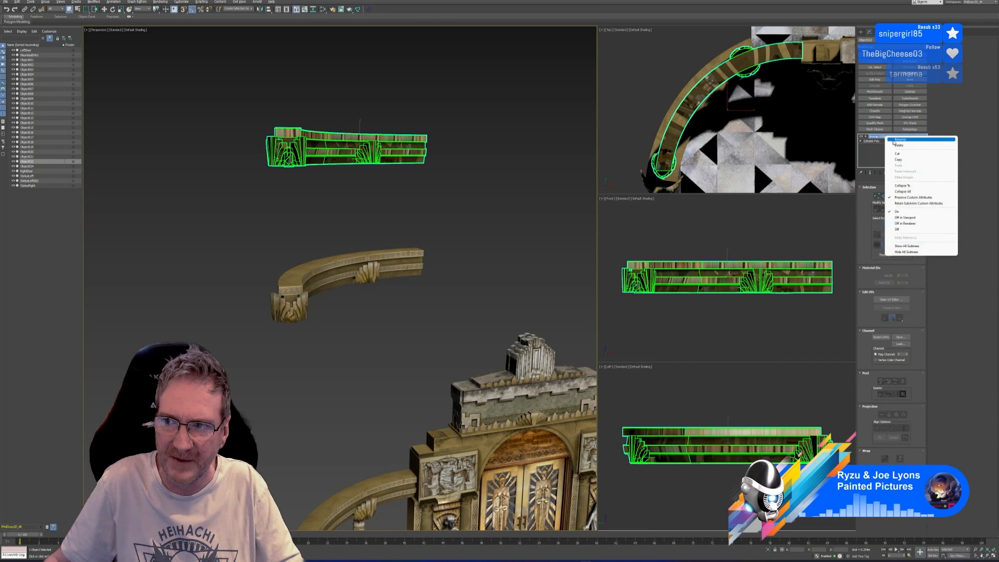
left_click(896, 158)
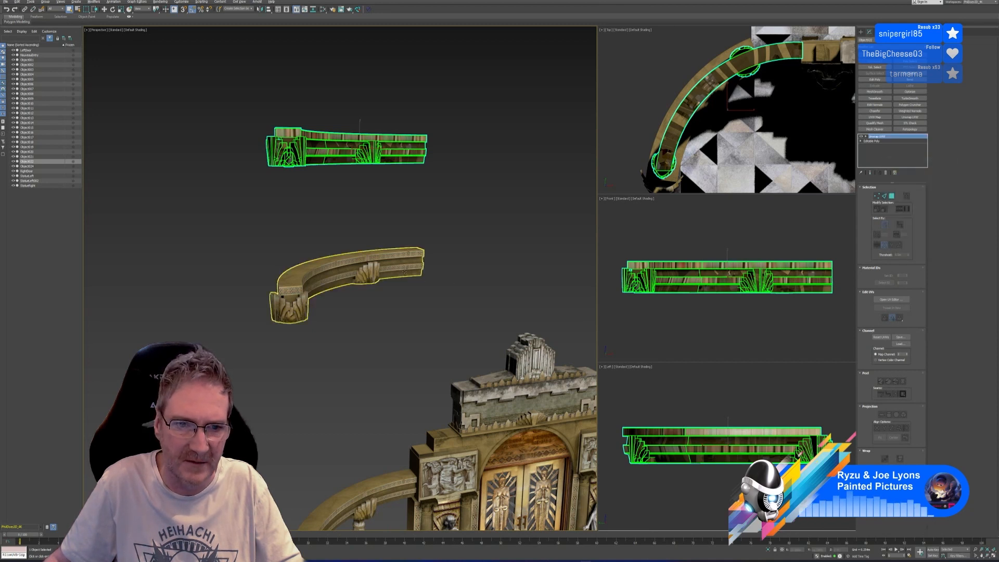
Step: Paste the copied Unwrap UVW modifier onto the textured beam copy and inspect the resulting UVs on the model and in the UV editor
left_click(405, 271)
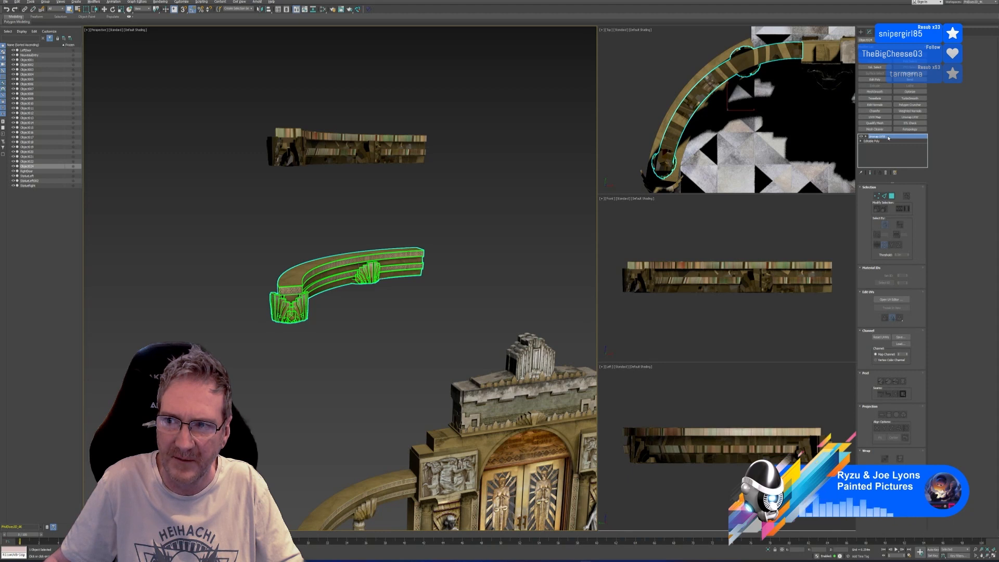
right_click(888, 138)
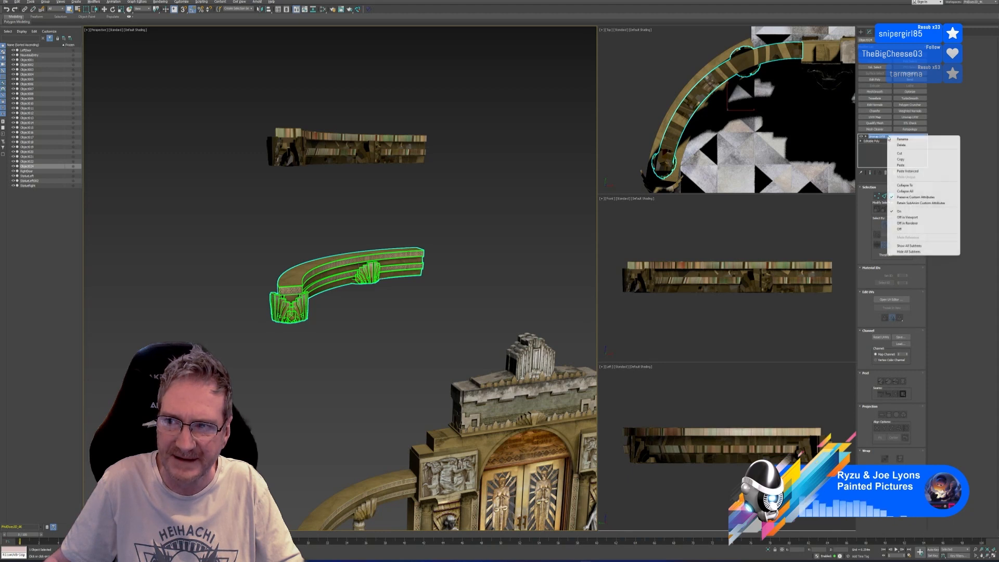
left_click(904, 167)
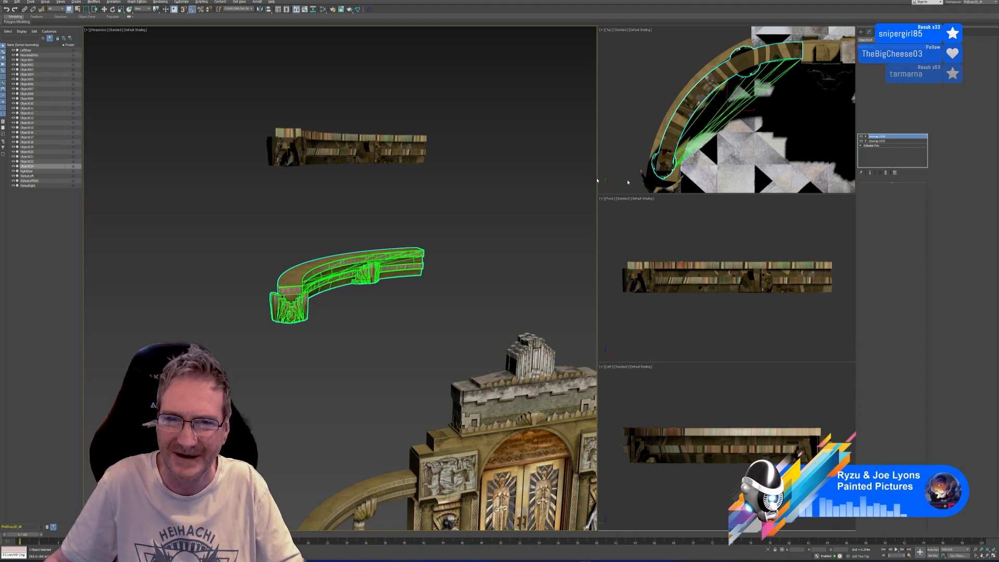
key("z")
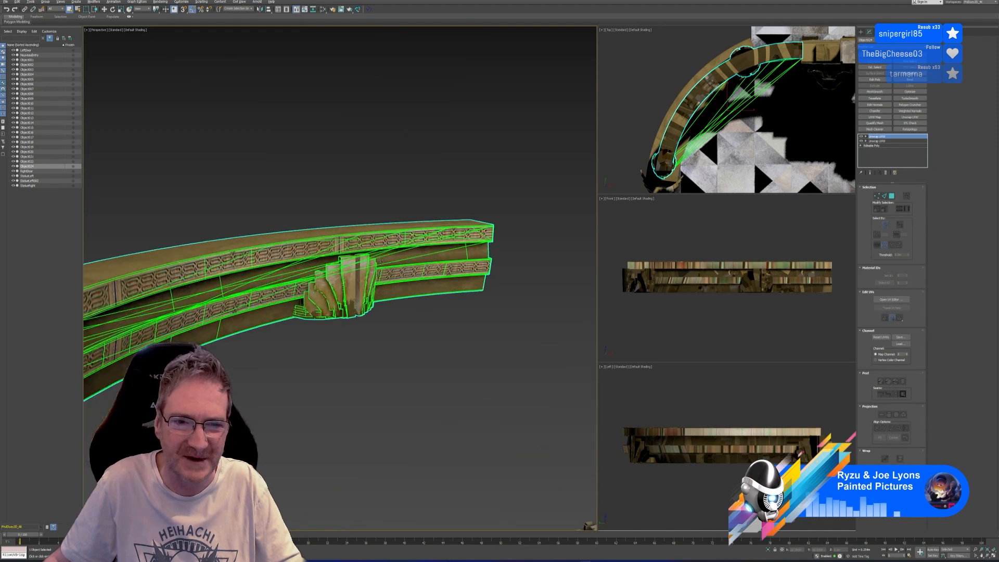
middle_click_drag(246, 260, 364, 251)
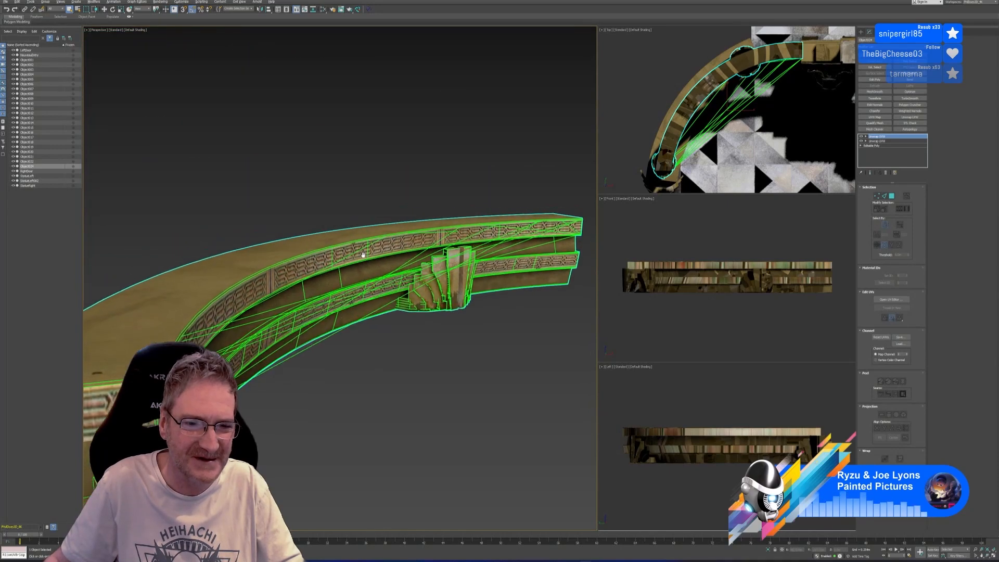
scroll(364, 252, "down", 2)
left_click(894, 299)
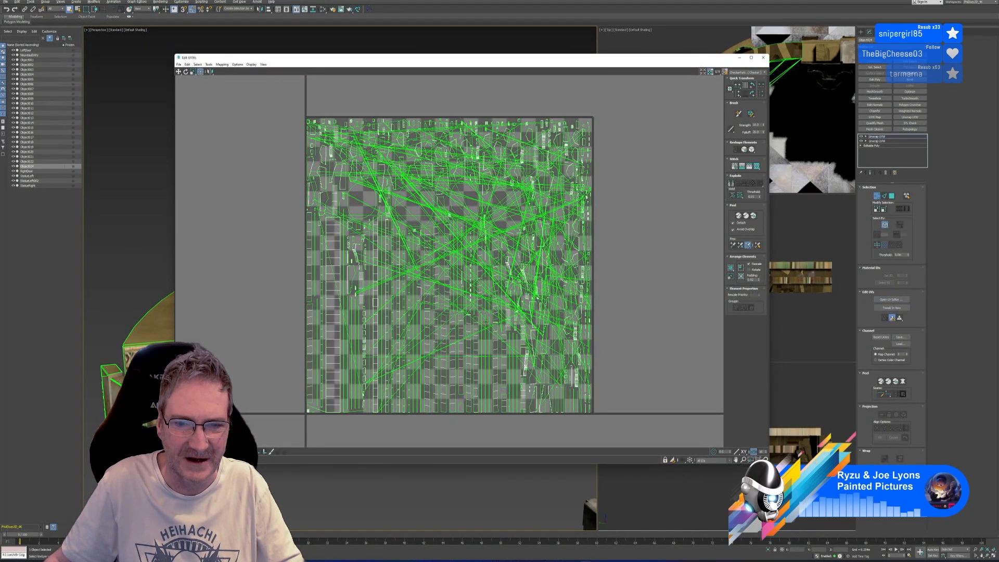
left_click(763, 58)
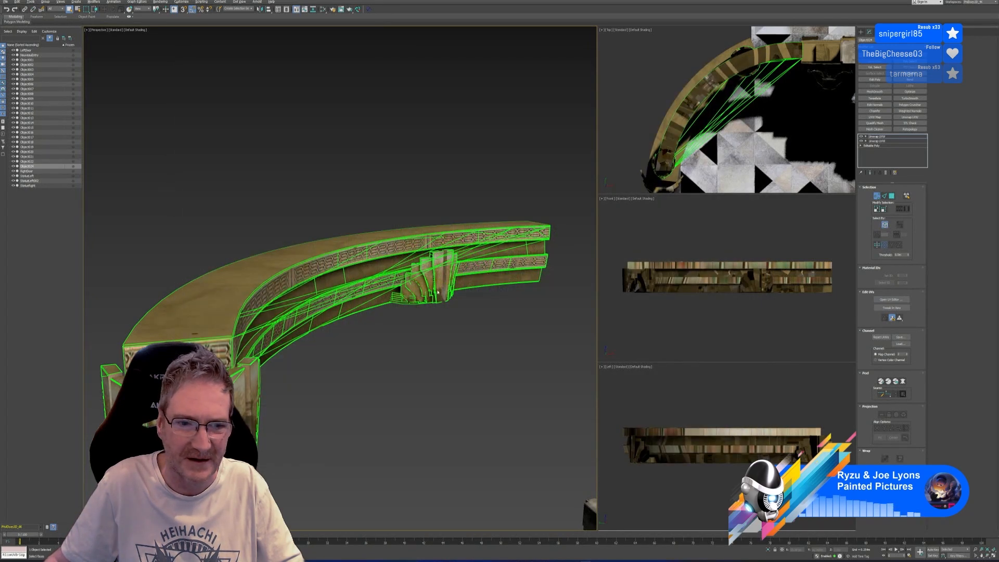
Step: Leave the Unwrap UVW vertex selection mode and delete both beam copies floating above the gate
scroll(416, 349, "down", 3)
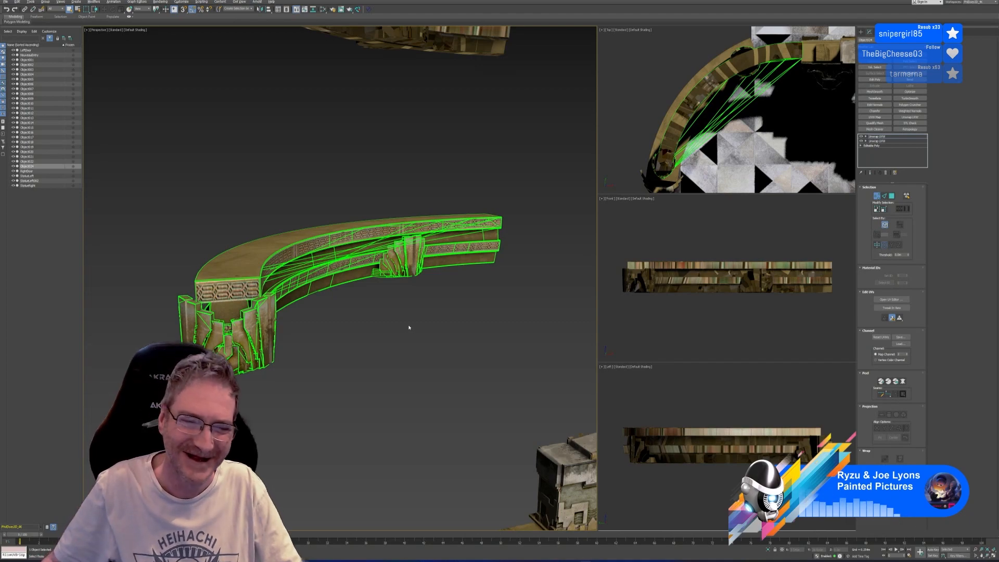
middle_click_drag(389, 344, 375, 309, "alt")
middle_click_drag(336, 250, 376, 327, "alt")
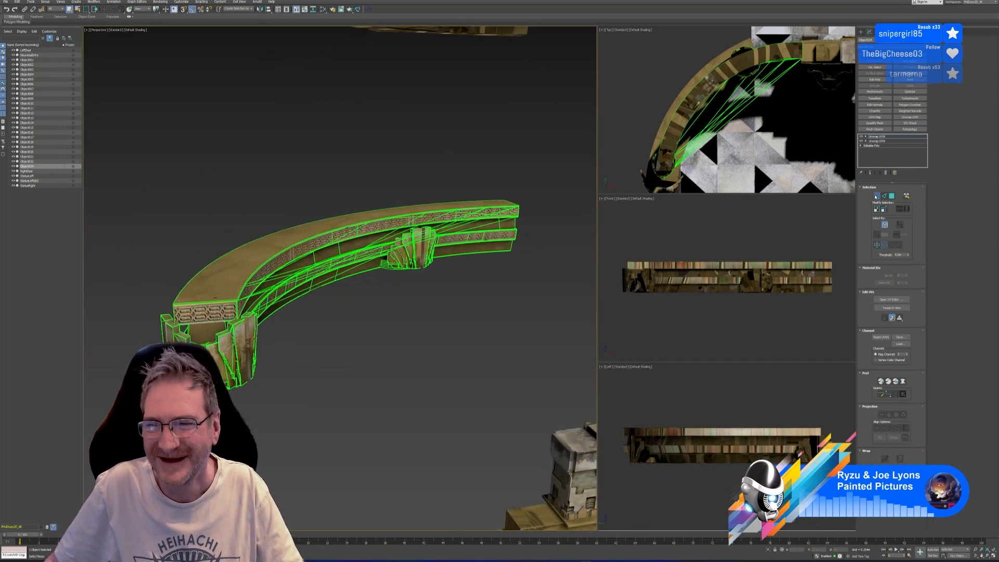
left_click(877, 196)
scroll(367, 287, "down", 4)
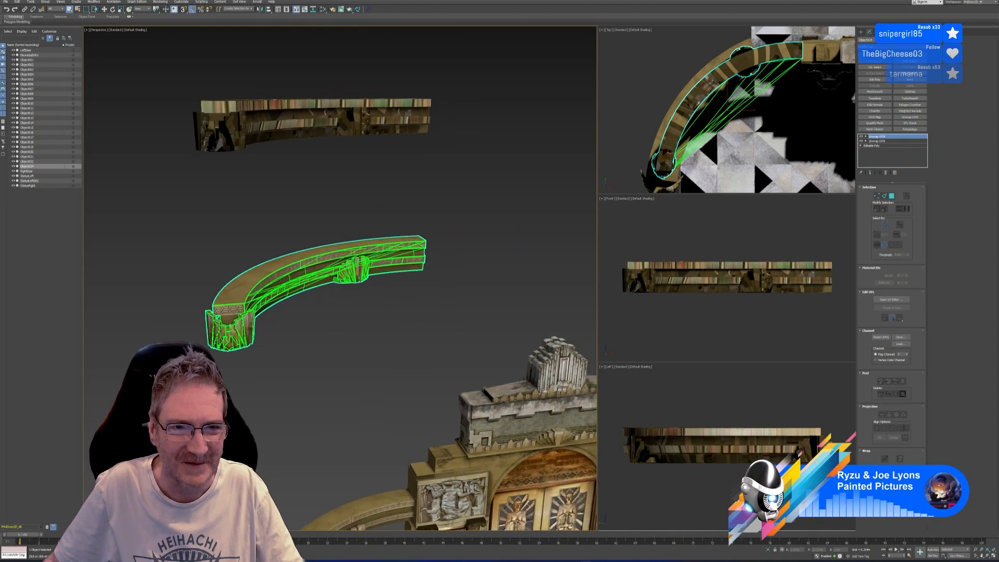
left_click_drag(463, 90, 327, 352)
key("Delete")
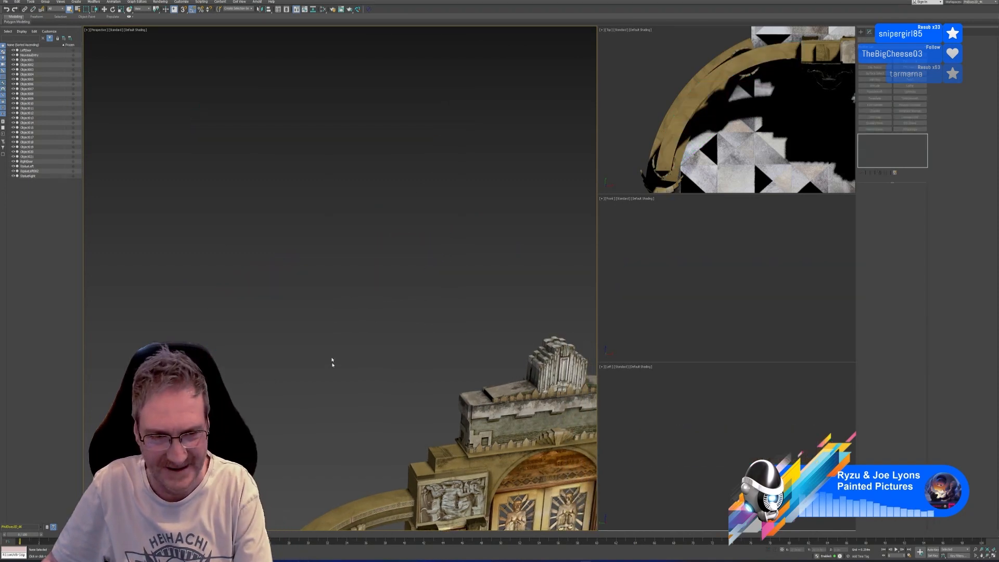
Step: Clone the gate's original curved beam straight up so the new copy floats clear above the gate
scroll(338, 343, "up", 3)
left_click(352, 406)
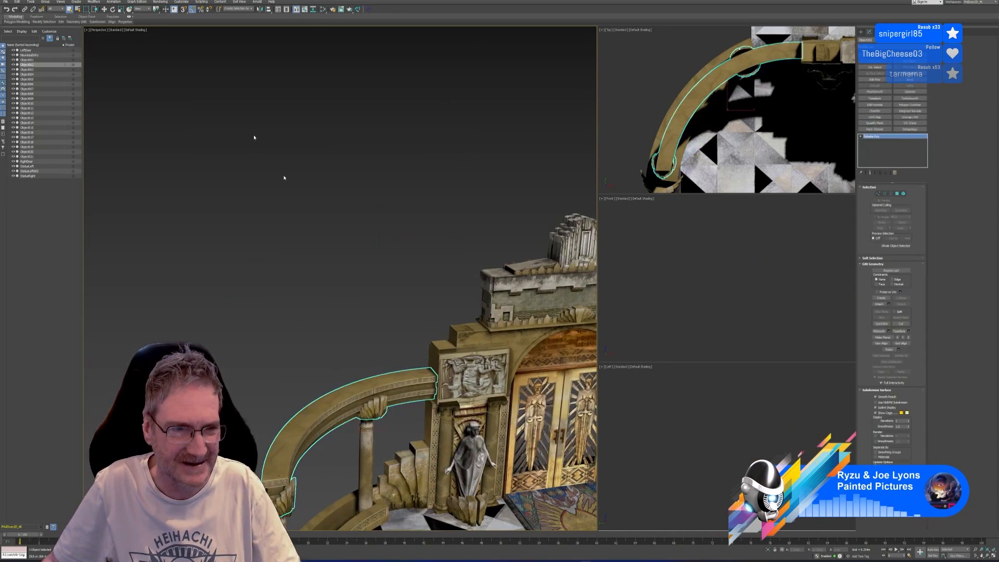
left_click(104, 10)
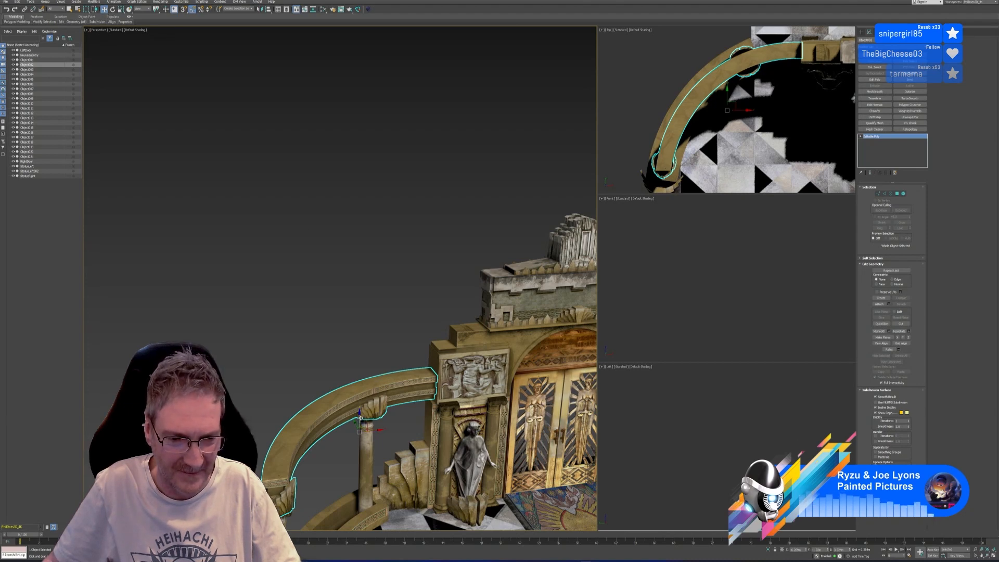
left_click_drag(360, 395, 359, 172, "shift")
key("Return")
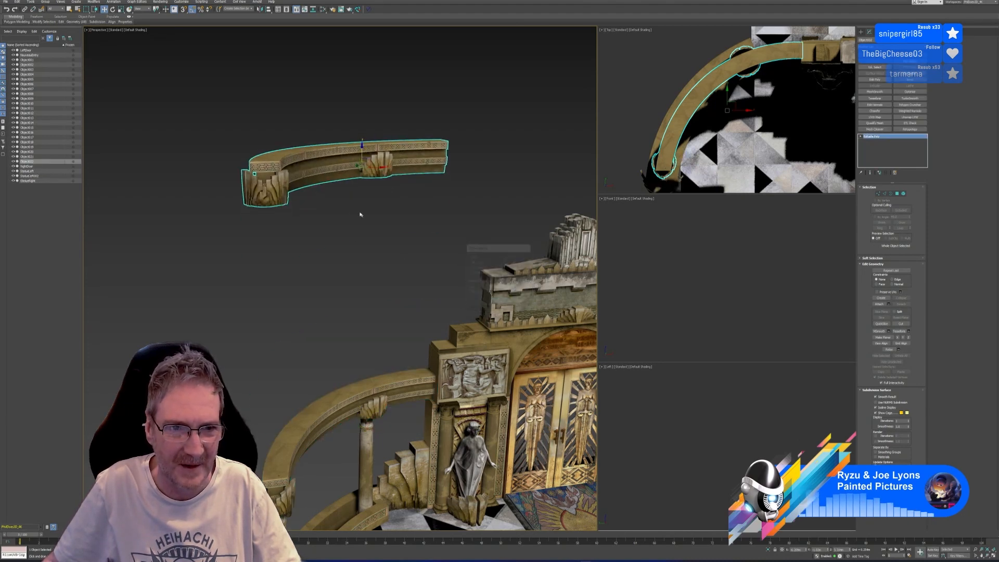
Step: Export the selected floating beam copy as test.fbx on the desktop, replacing the existing file and accepting the FBX export settings
mouse_move(359, 216)
middle_mouse_down()
mouse_move(334, 277)
mouse_move(284, 166)
middle_mouse_up()
scroll(335, 277, "up", 2)
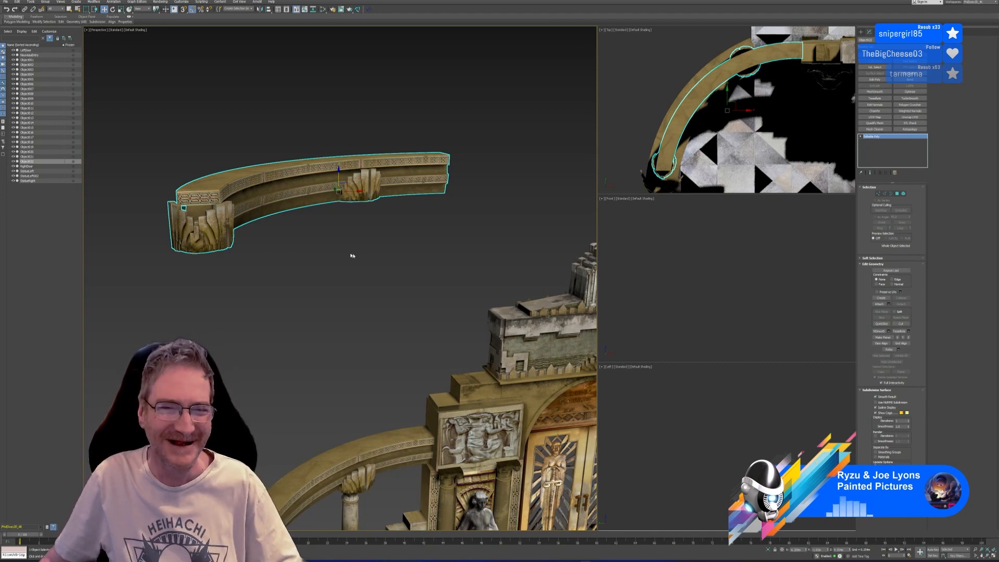
middle_click_drag(343, 255, 350, 258)
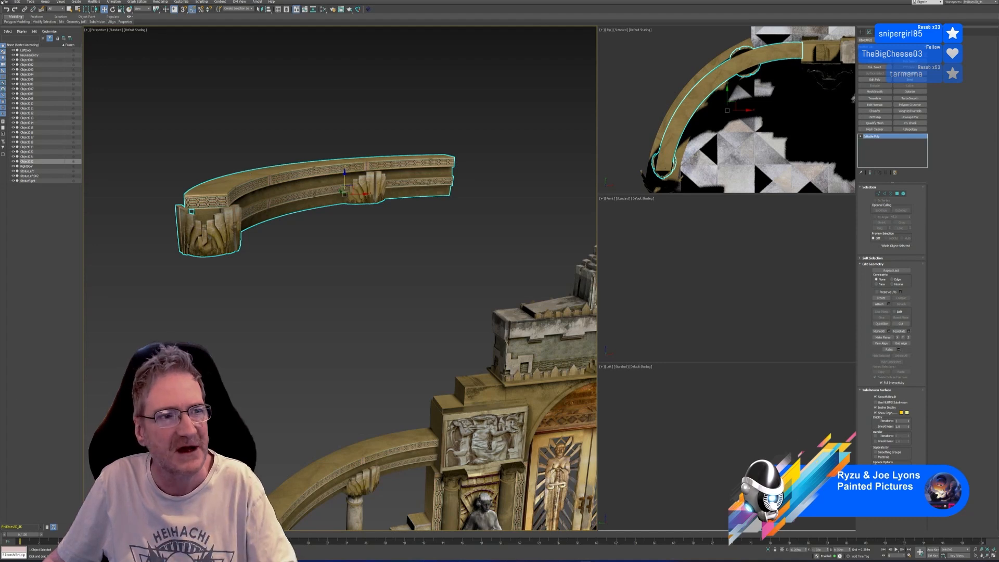
left_click(4, 2)
mouse_move(47, 80)
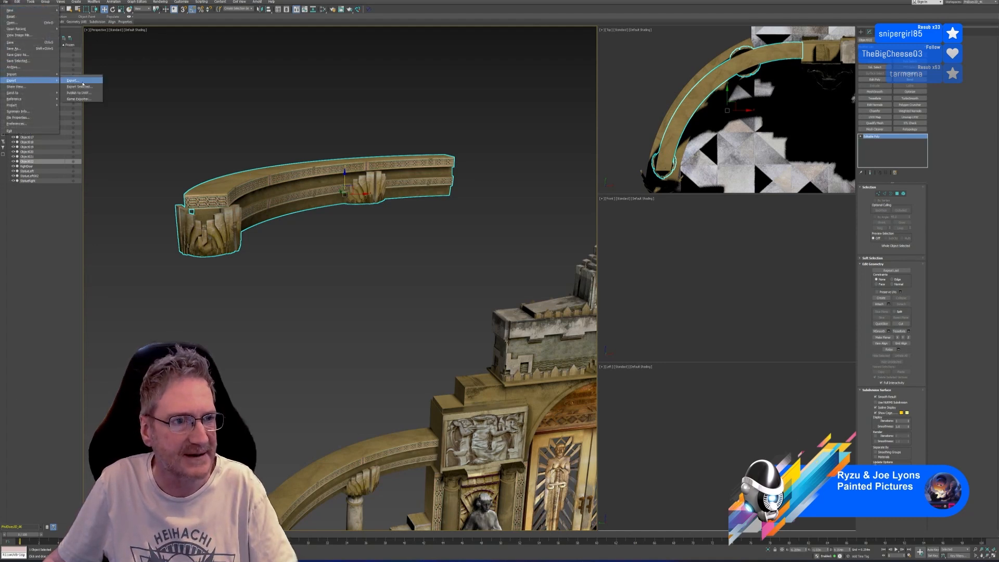
left_click(83, 83)
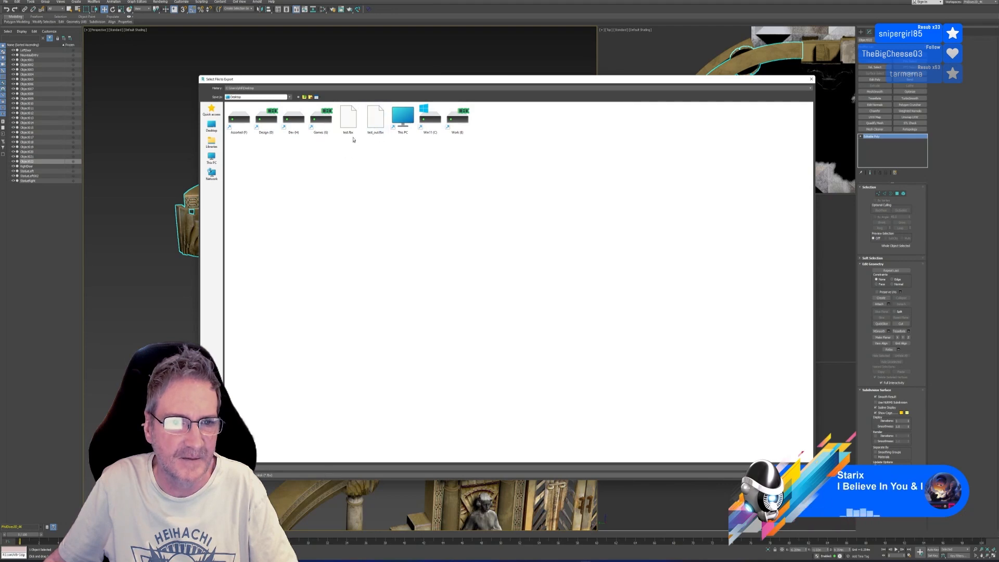
key("Return")
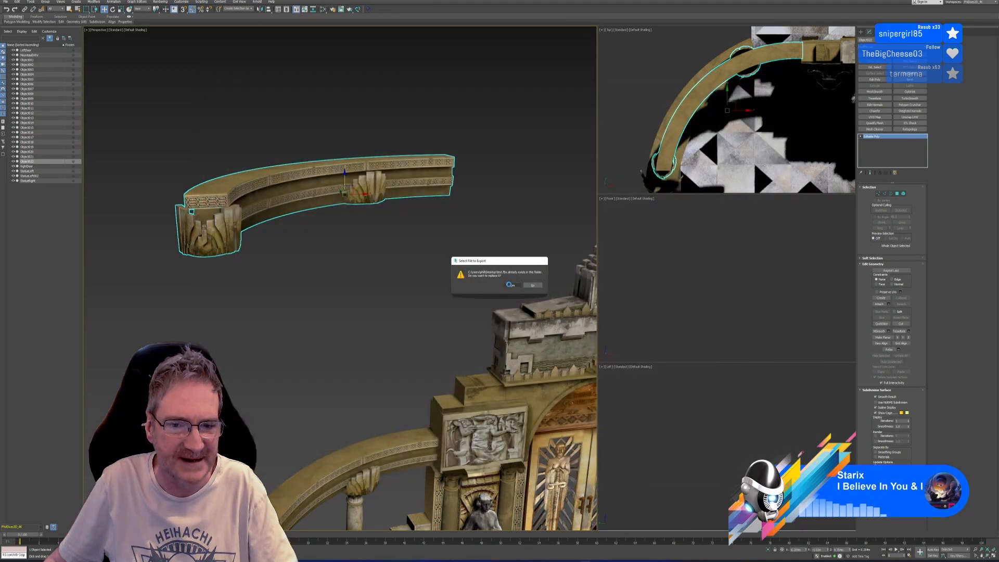
left_click(509, 285)
left_click(597, 347)
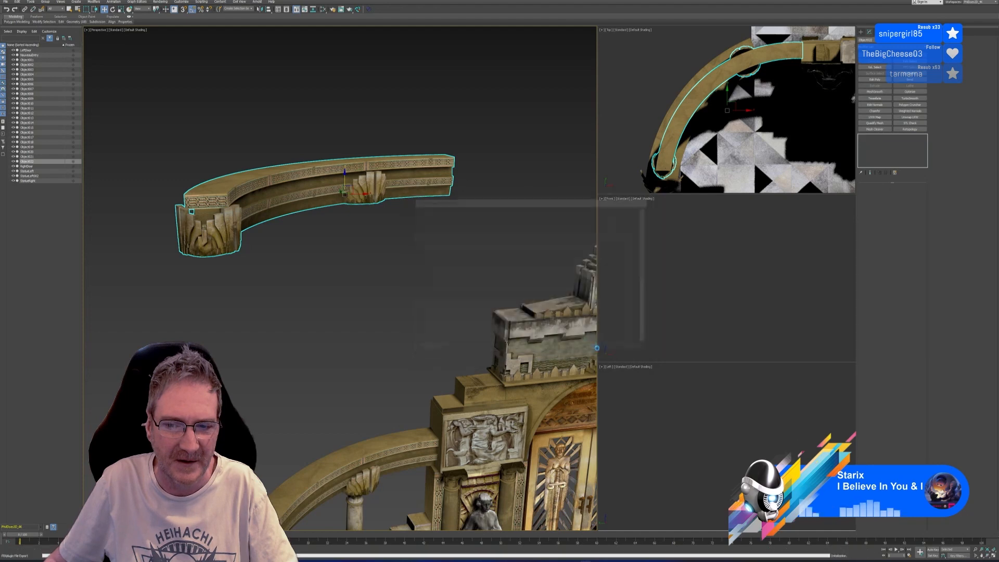
Step: Switch to RizomUV and load the exported test.fbx from the desktop
left_click(965, 1)
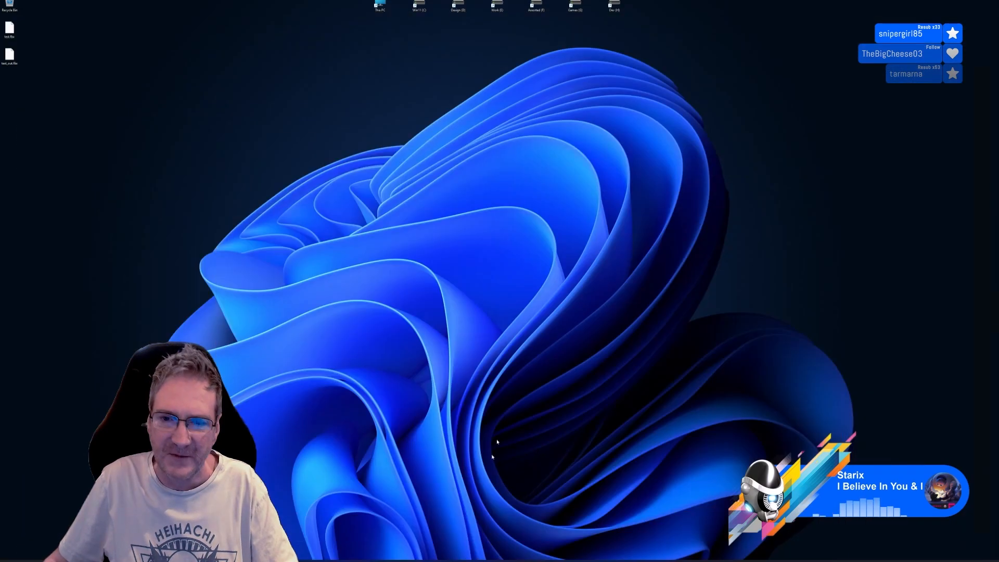
key("super")
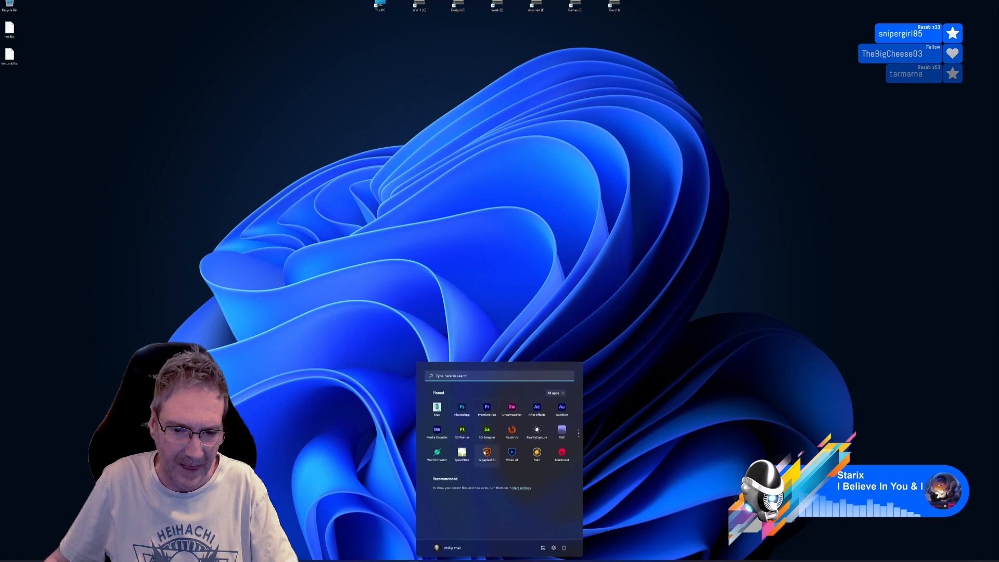
scroll(515, 435, "up", 2)
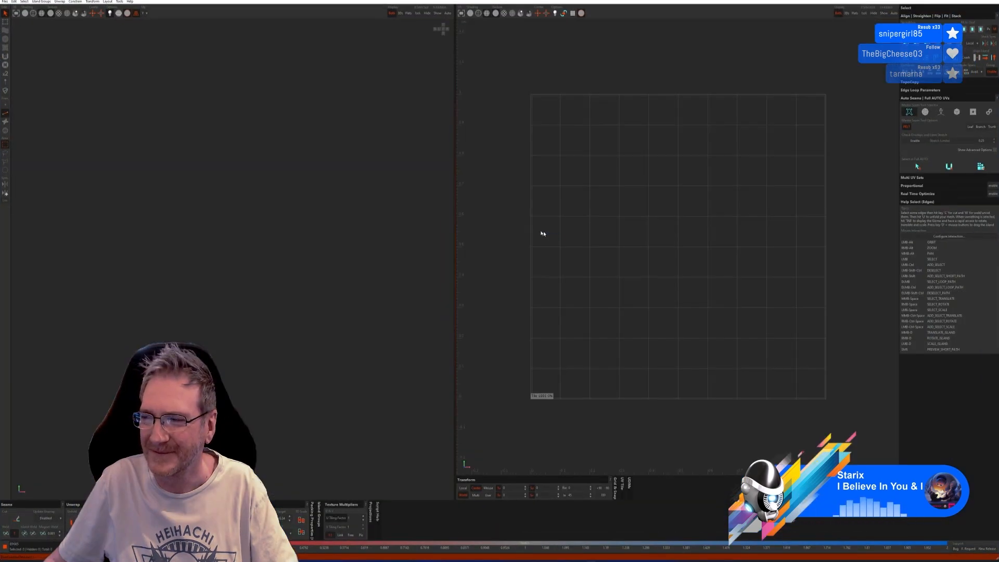
left_click(9, 2)
left_click(13, 10)
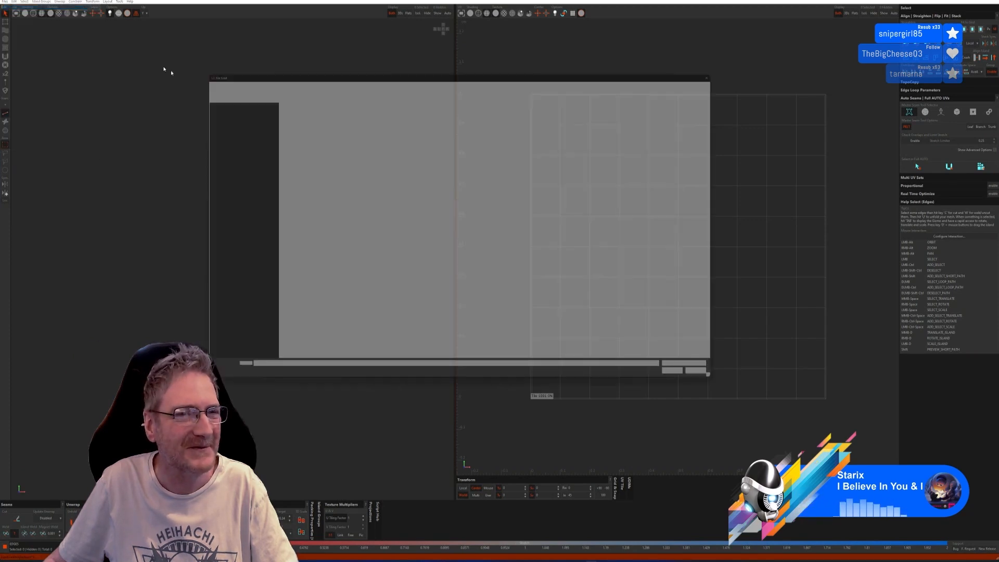
double_click(500, 107)
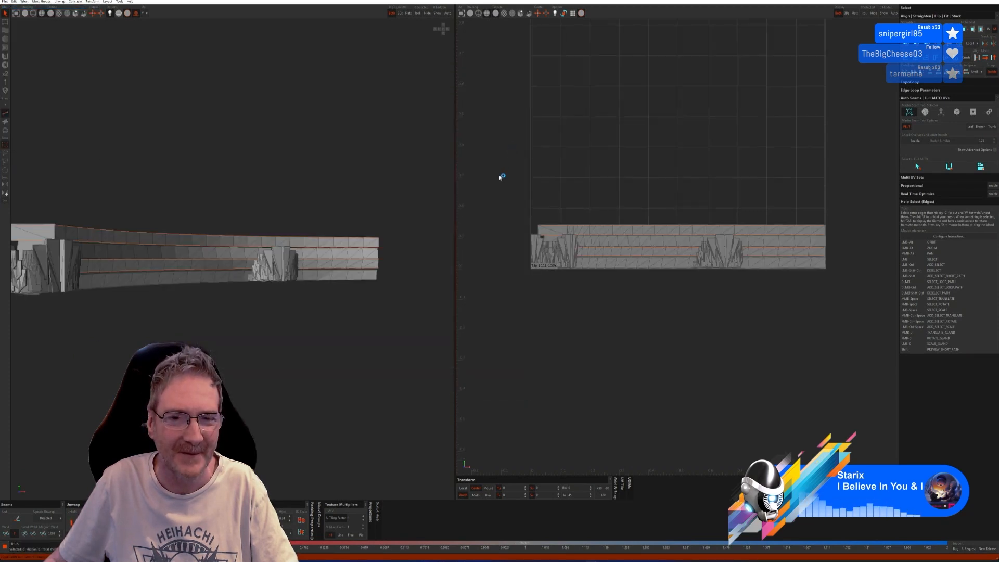
Step: Generate automatic seams on the beam with unfolding and packing enabled, and check the resulting islands and checker pattern
left_click(40, 14)
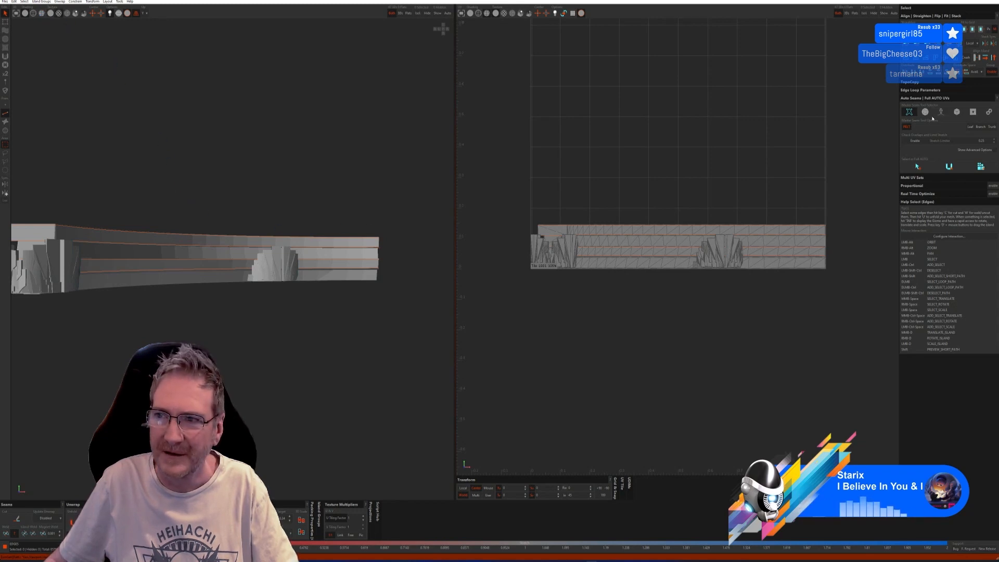
left_click(958, 113)
left_click(949, 180)
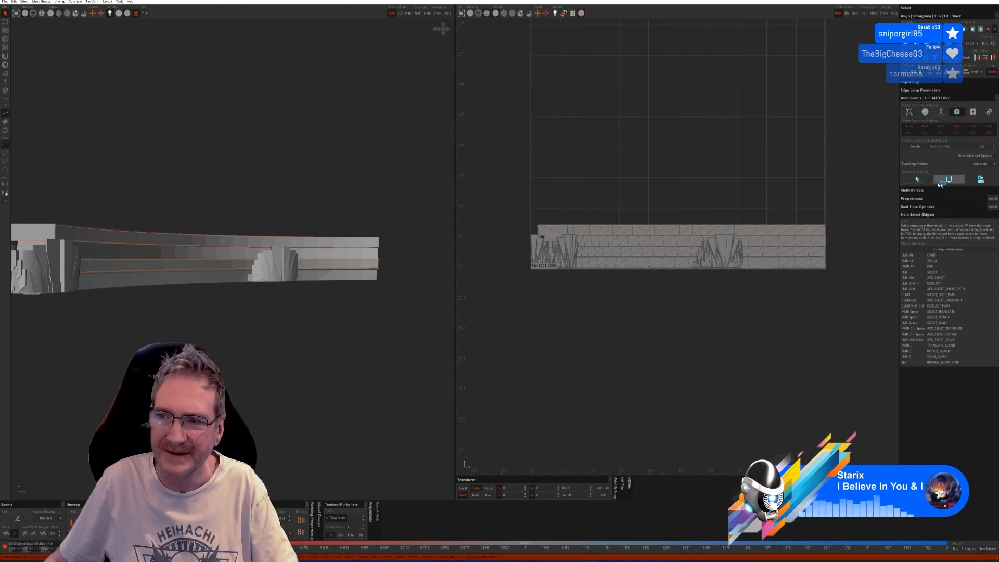
left_click(980, 180)
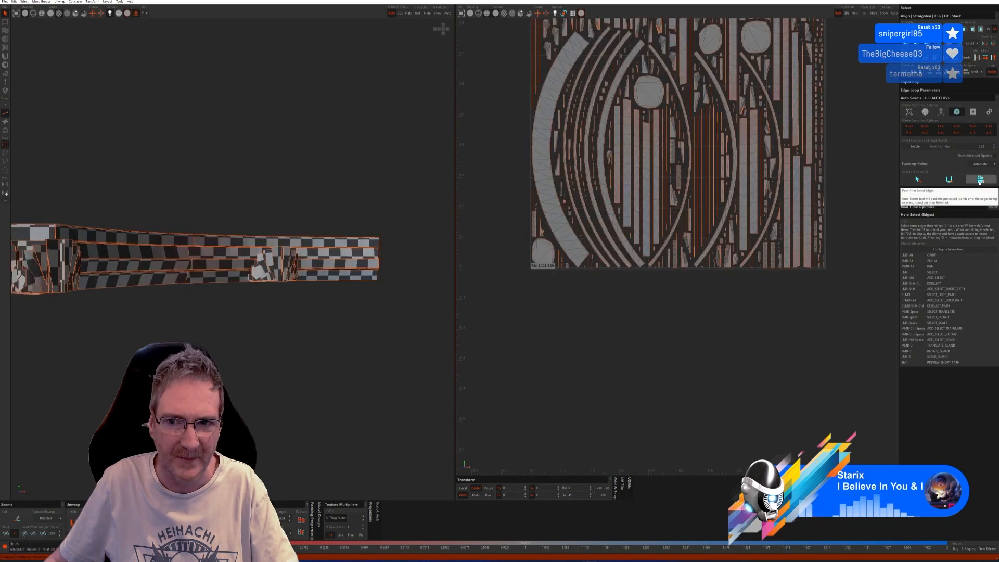
middle_click_drag(691, 33, 685, 152, "alt")
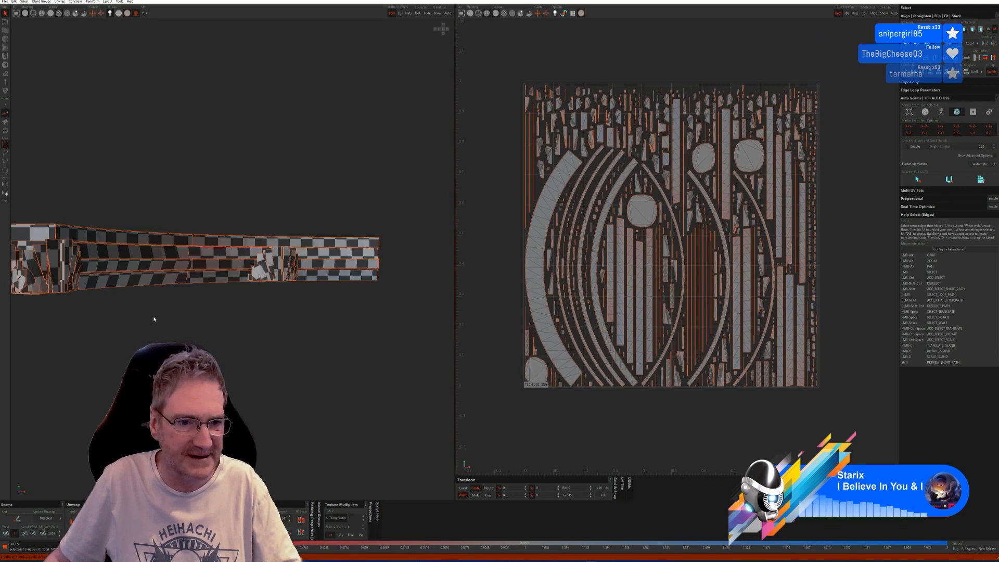
left_click_drag(154, 319, 144, 212, "alt")
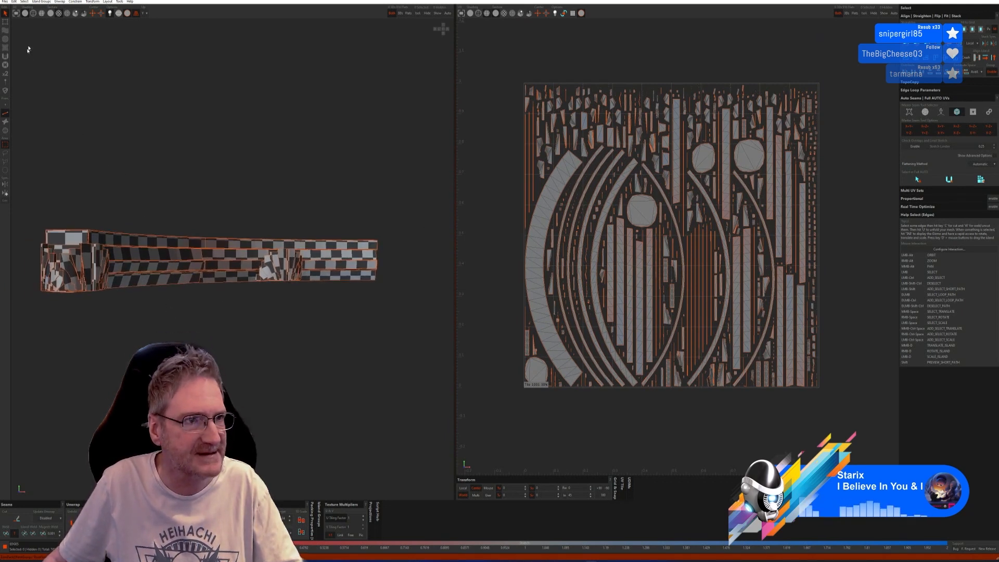
Step: Save the unwrapped beam as test_out.fbx on the desktop, replacing the existing file, and return to 3ds Max
left_click(5, 2)
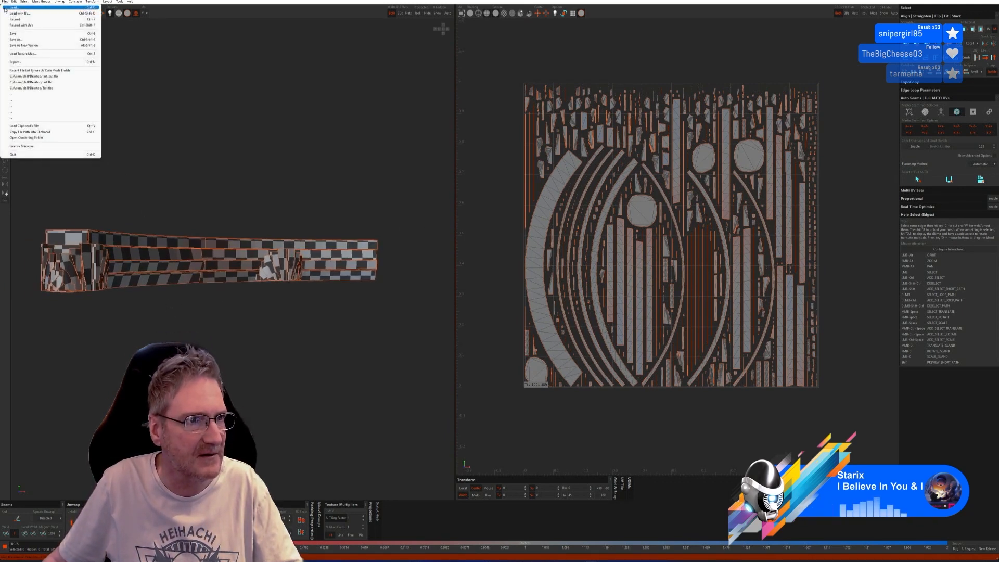
left_click(16, 35)
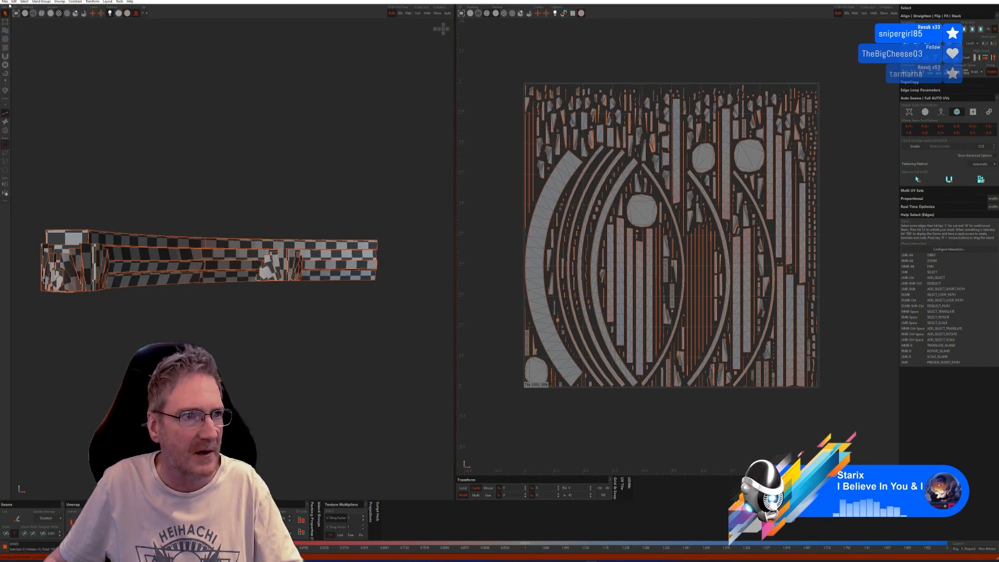
left_click(7, 2)
left_click(20, 43)
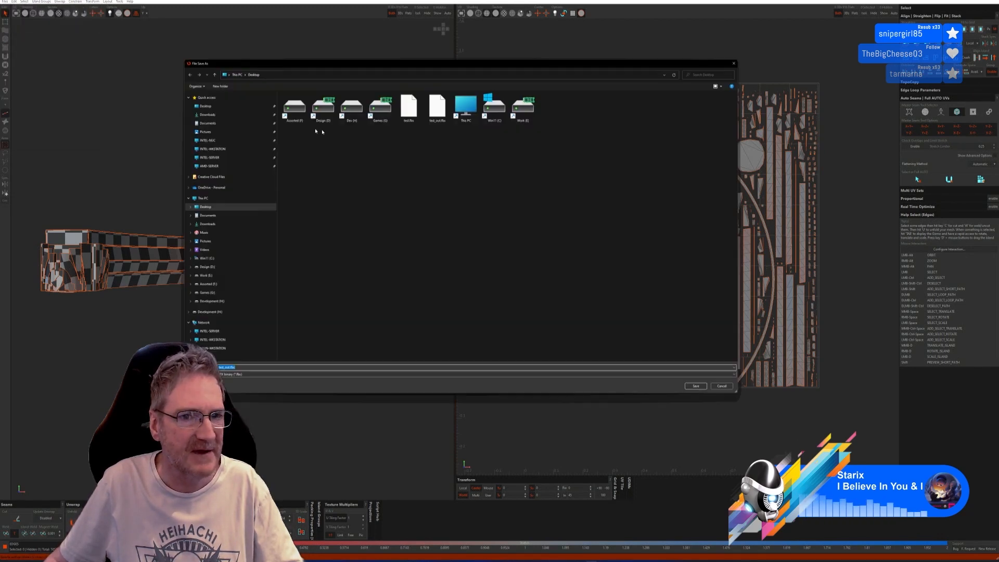
double_click(437, 124)
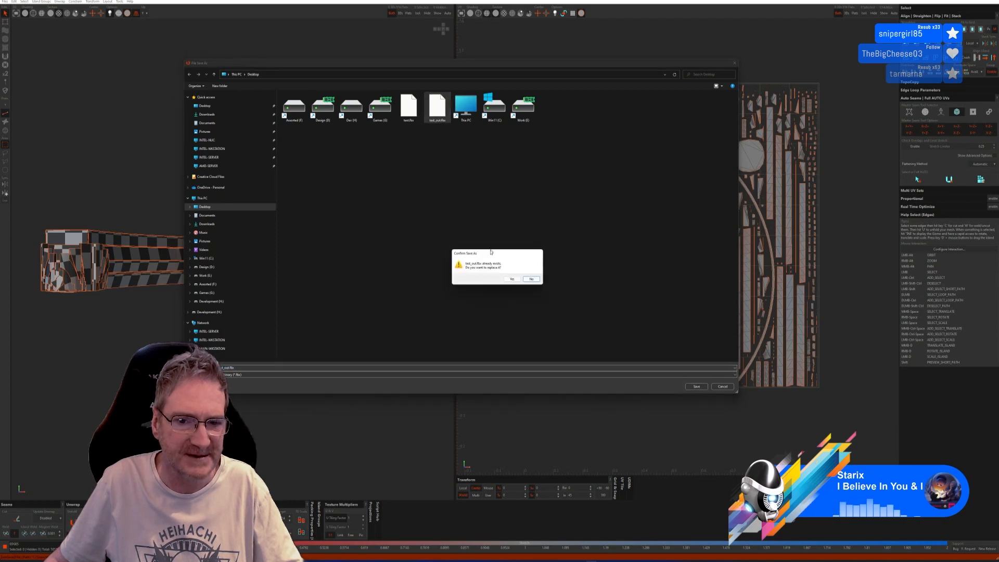
left_click(511, 276)
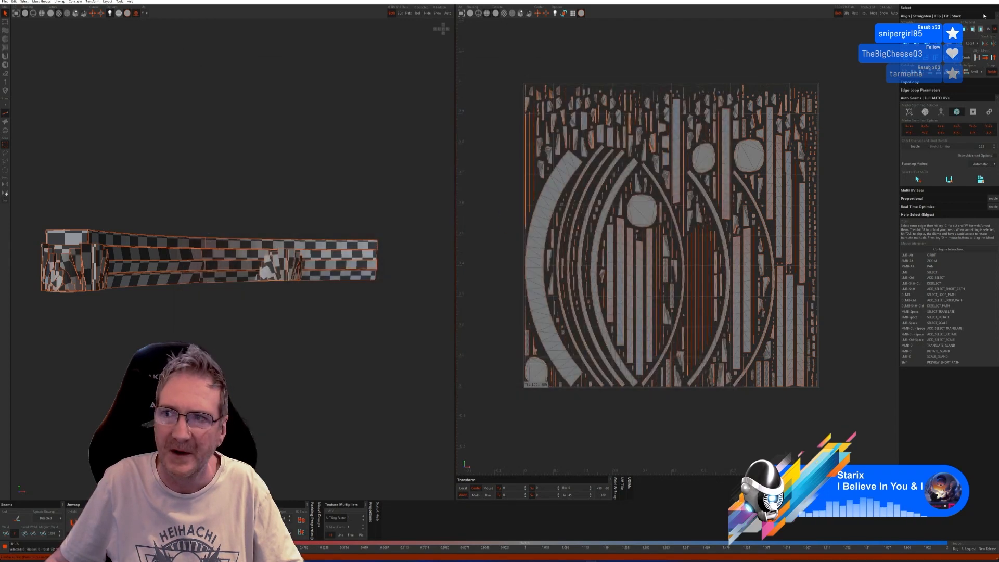
left_click(995, 1)
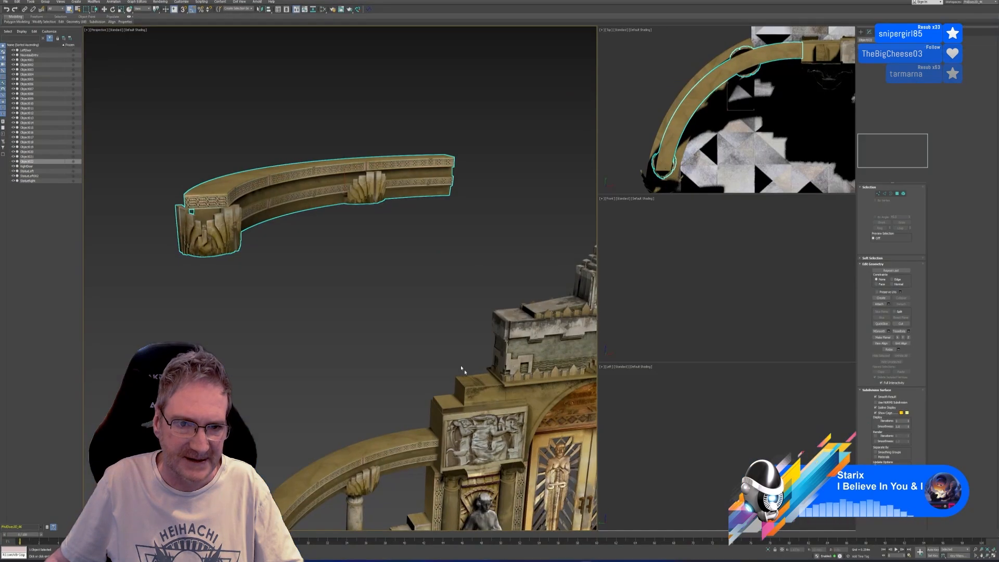
Step: Append _Orig to the name of the textured beam copy floating above the gate
middle_click_drag(383, 323, 338, 263, "alt")
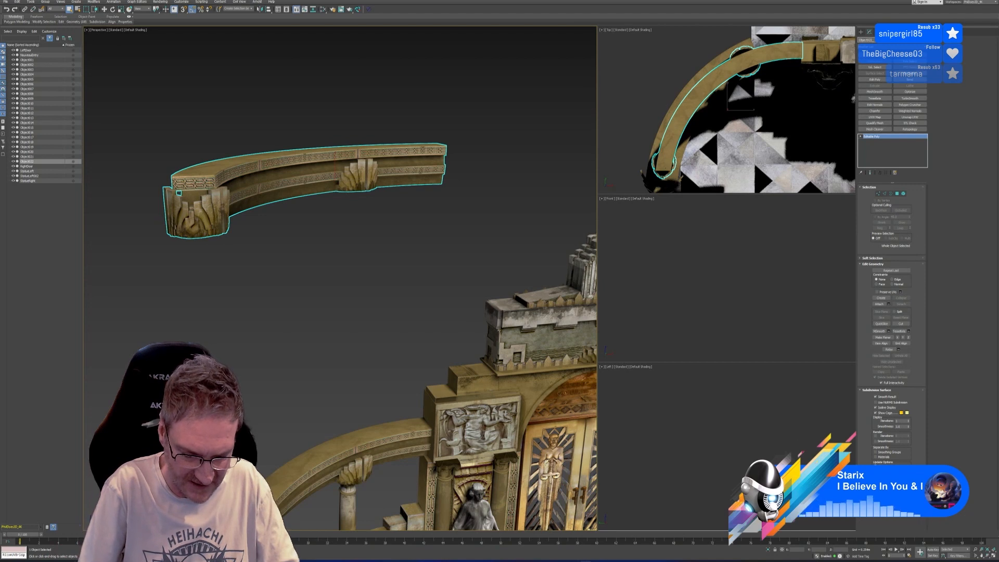
type("ring")
key("Return")
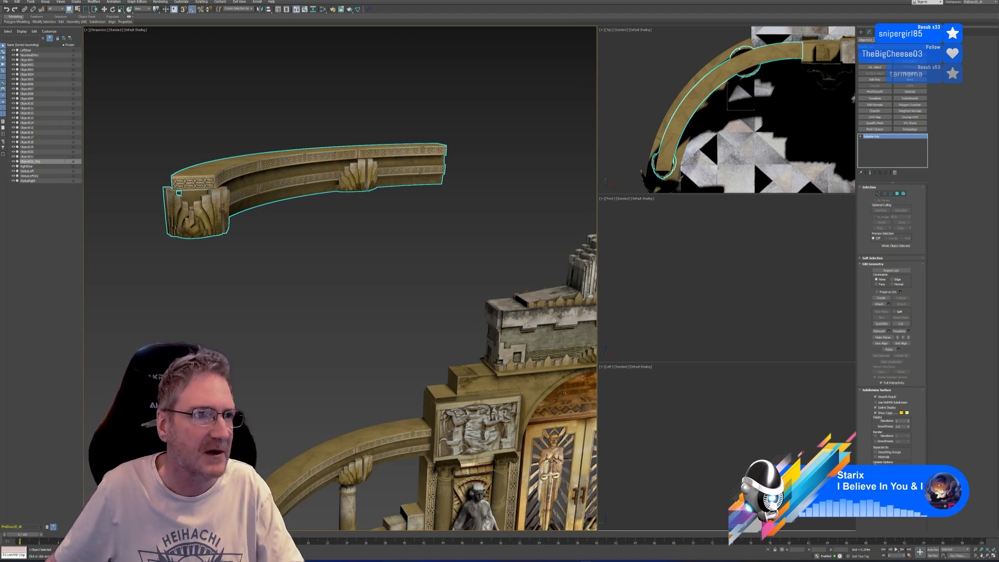
Step: Import test_out.fbx from the desktop into the gate scene with the current FBX import settings
left_click(5, 2)
mouse_move(26, 66)
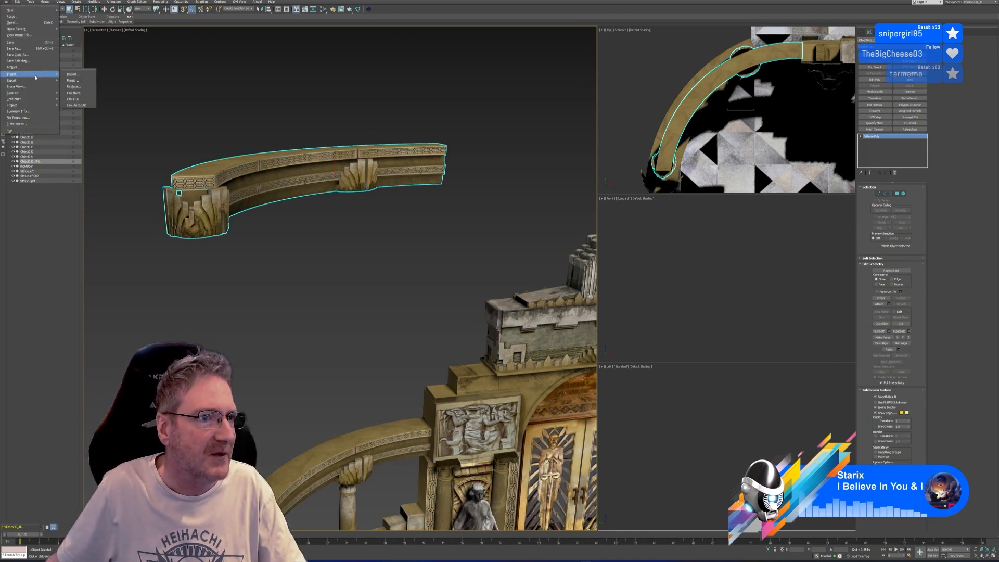
left_click(78, 74)
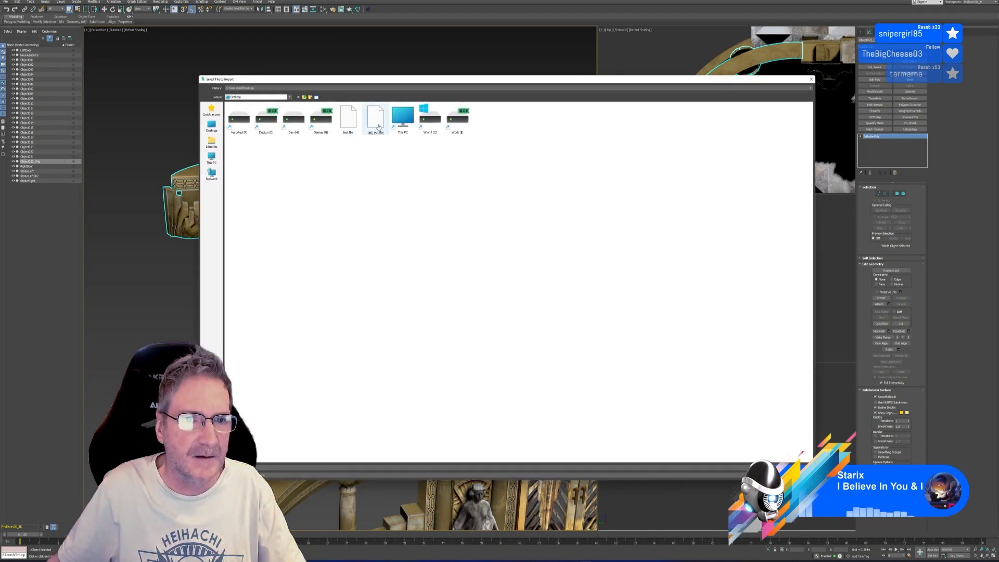
double_click(373, 125)
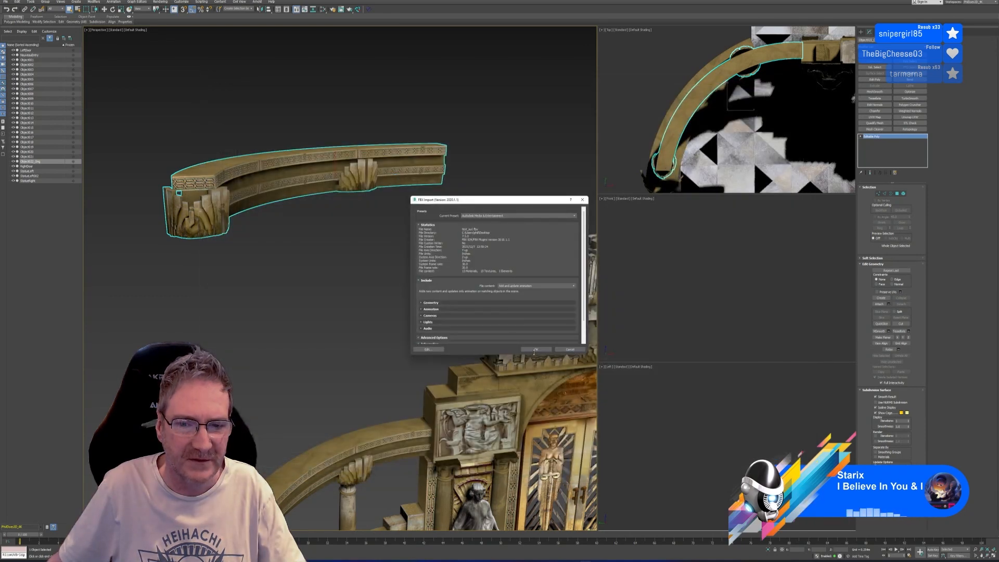
left_click(535, 349)
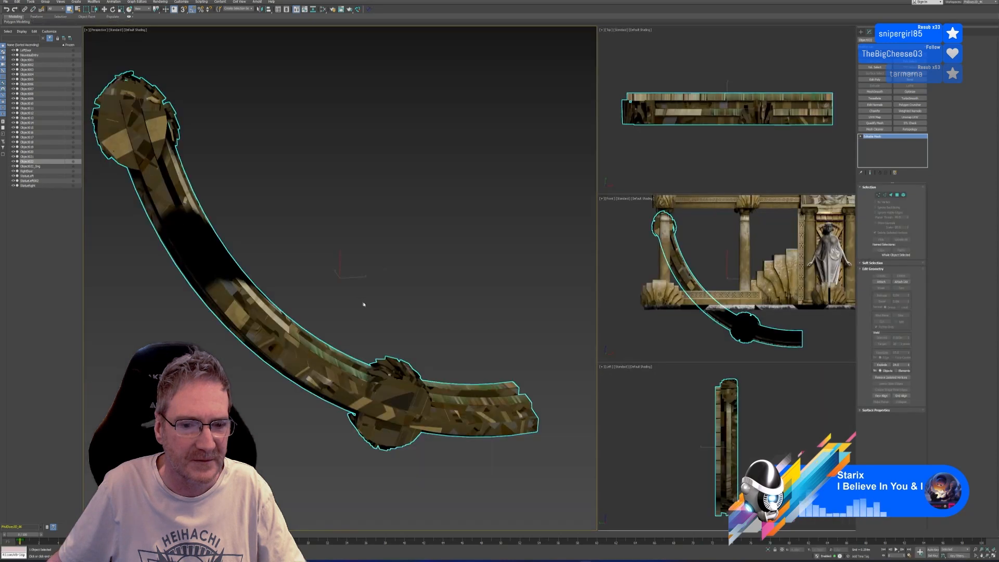
Step: Open Map Channel Info for the imported beam and select its map channel 1 entry
scroll(373, 322, "down", 10)
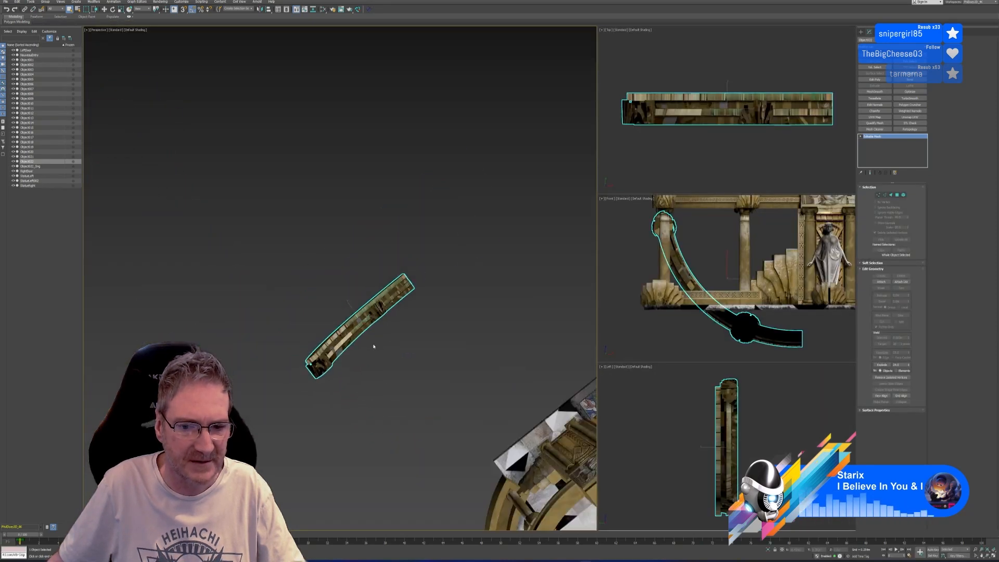
middle_click_drag(387, 361, 388, 339, "alt")
middle_click_drag(401, 298, 373, 239)
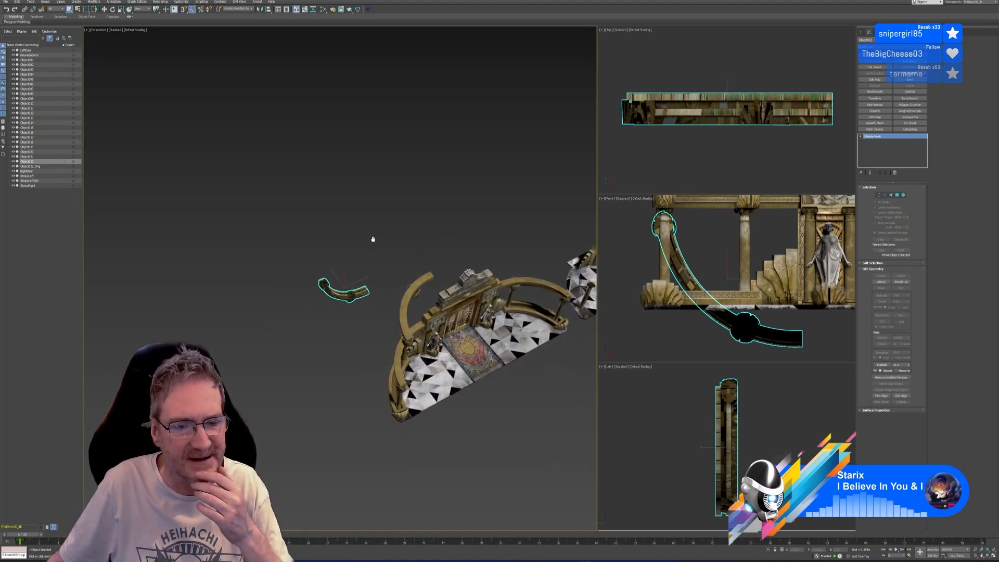
scroll(372, 239, "up", 2)
middle_click_drag(399, 323, 388, 309, "alt")
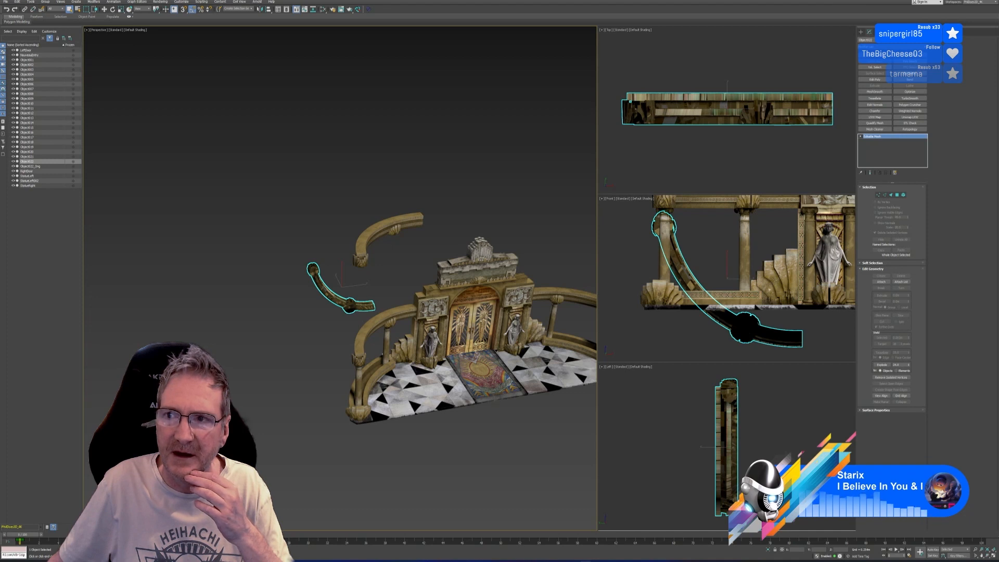
left_click(903, 32)
left_click(891, 170)
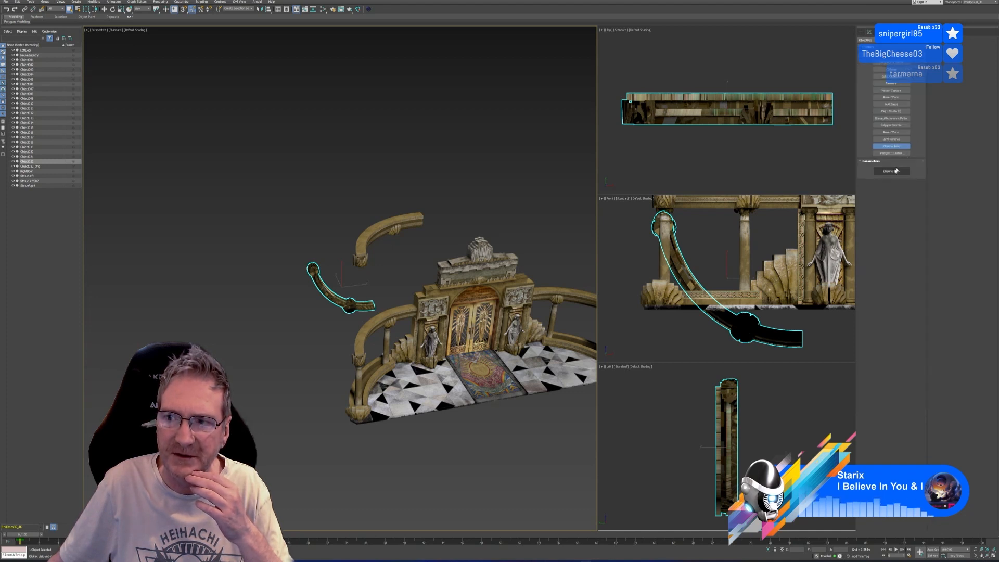
left_click(39, 53)
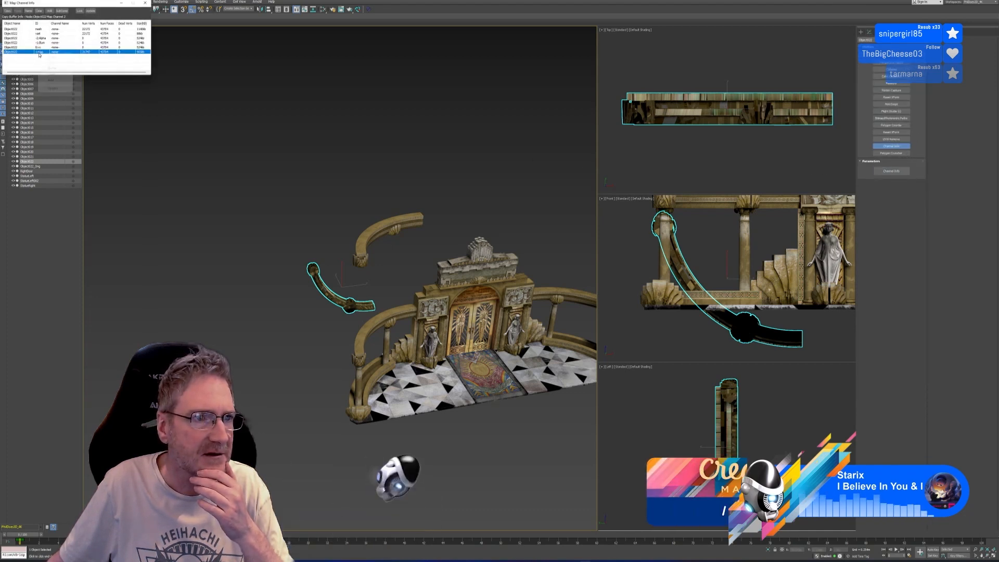
Step: Try to paste the copied map channel onto the _Orig beam's map channel 1, and close Map Channel Info
left_click(364, 231)
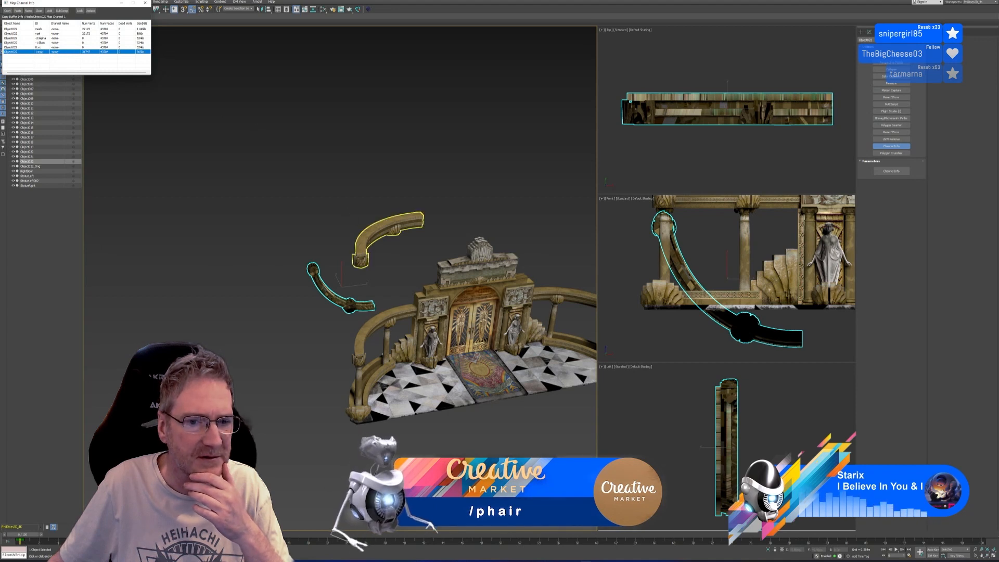
right_click(41, 53)
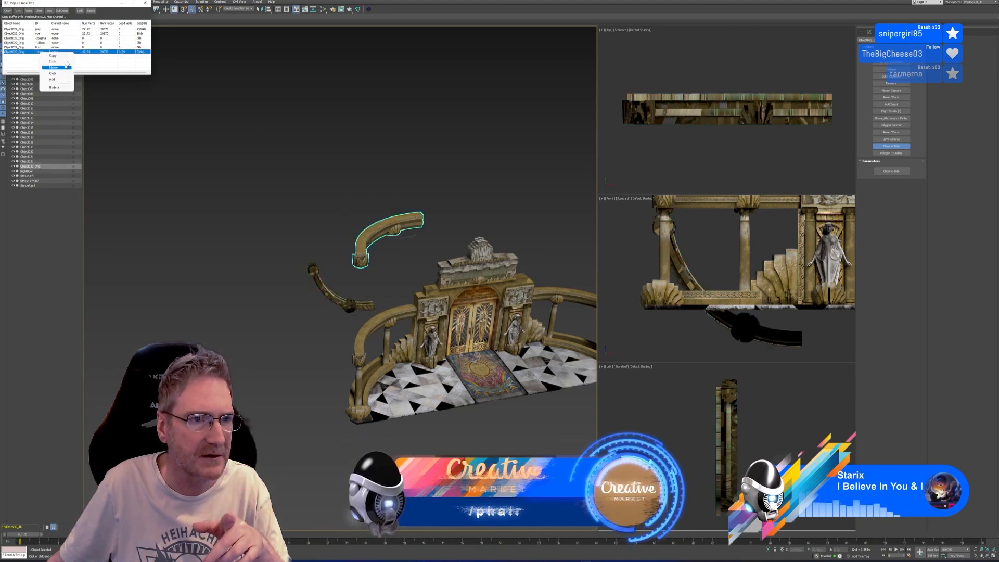
left_click(145, 4)
left_click(145, 4)
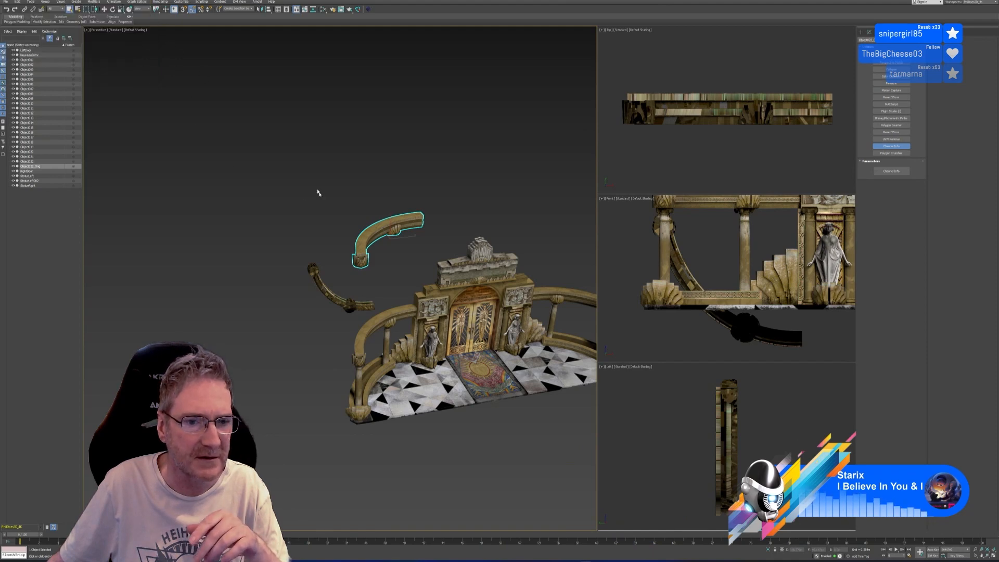
Step: Add an Unwrap UVW modifier to the _Orig beam and move its UVs to map channel 2
scroll(315, 185, "up", 5)
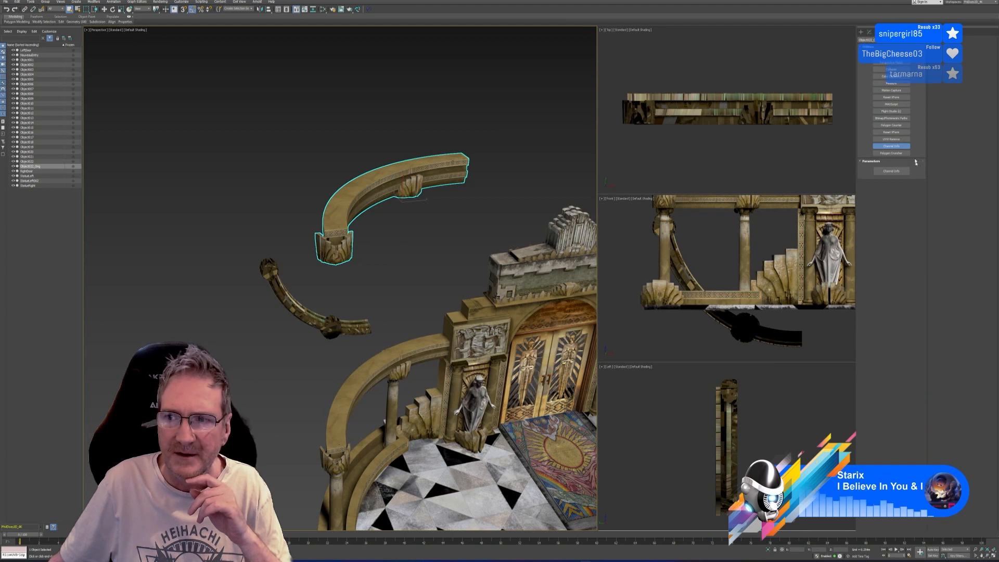
left_click(869, 32)
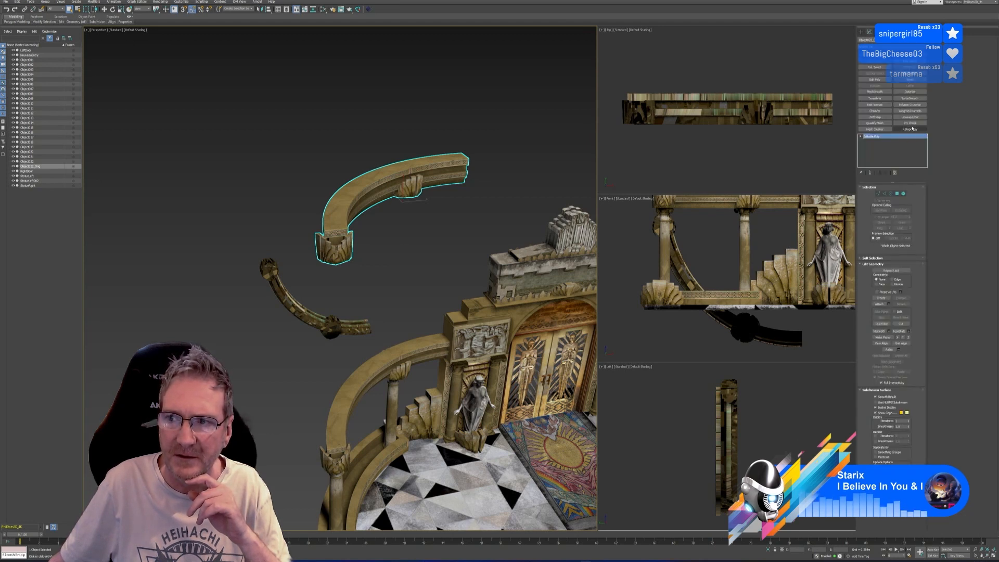
left_click(910, 117)
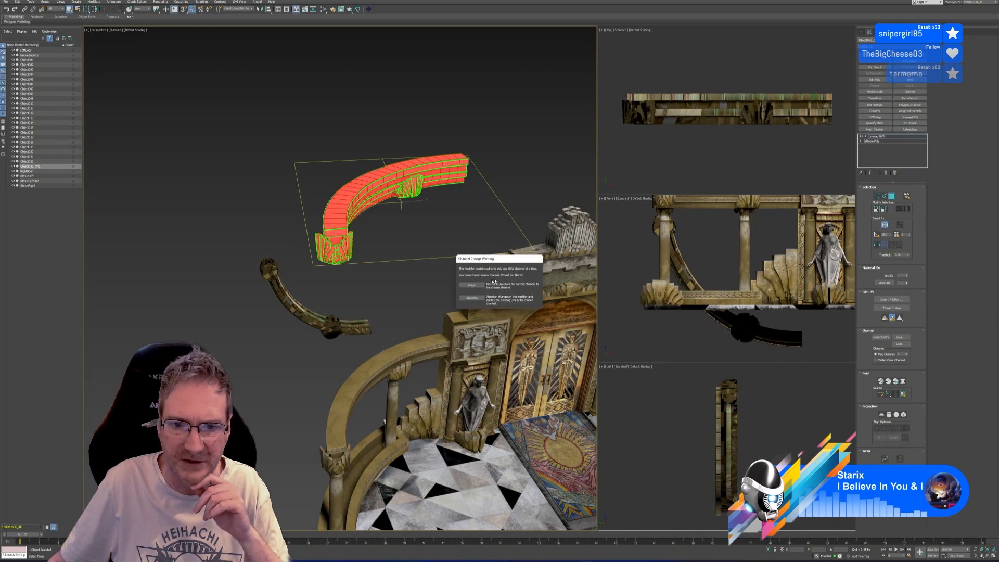
left_click(892, 196)
middle_click_drag(437, 247, 420, 226)
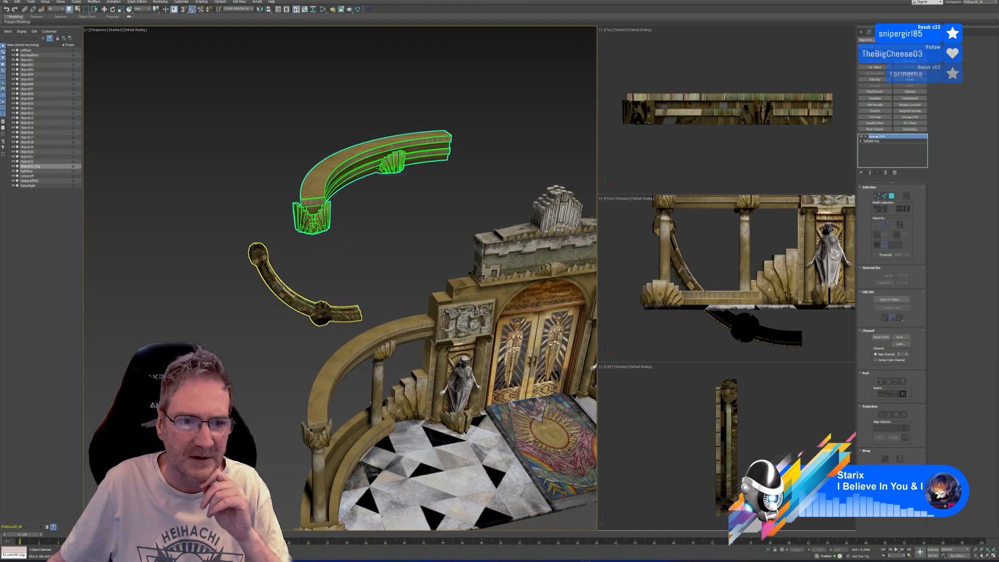
Step: Add an Unwrap UVW modifier to the imported beam and move its UVs to map channel 2
left_click(333, 312)
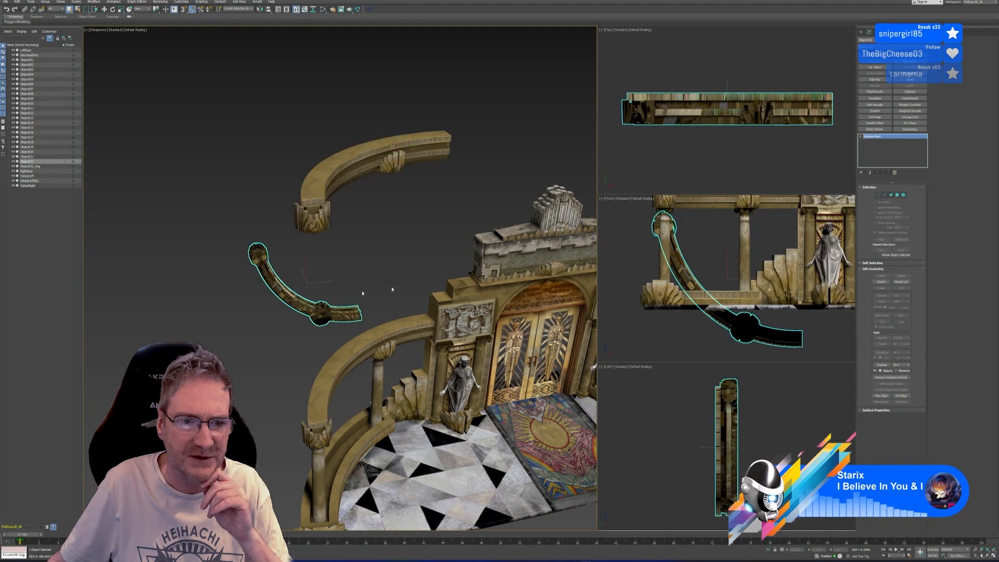
left_click(911, 118)
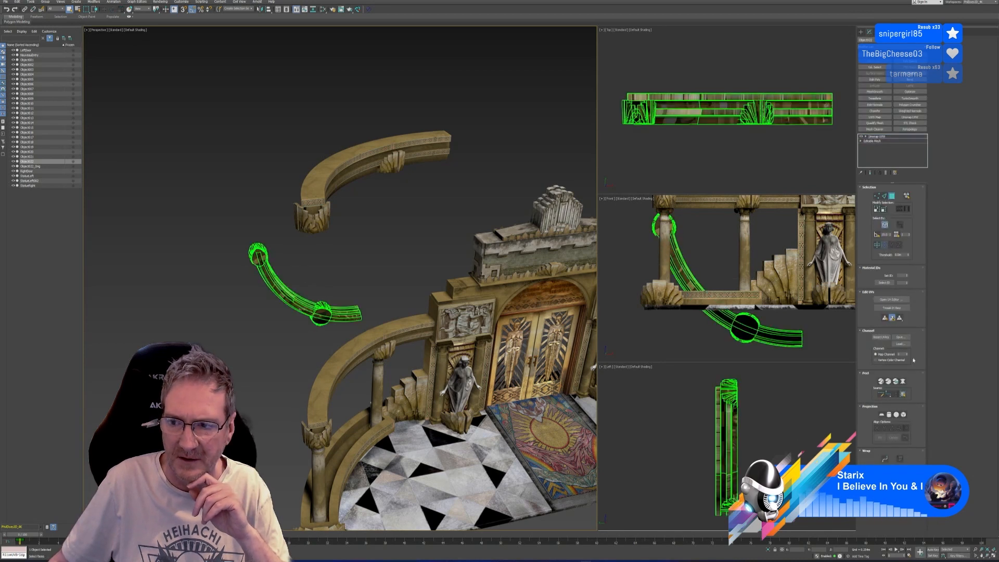
left_click(908, 354)
left_click(474, 286)
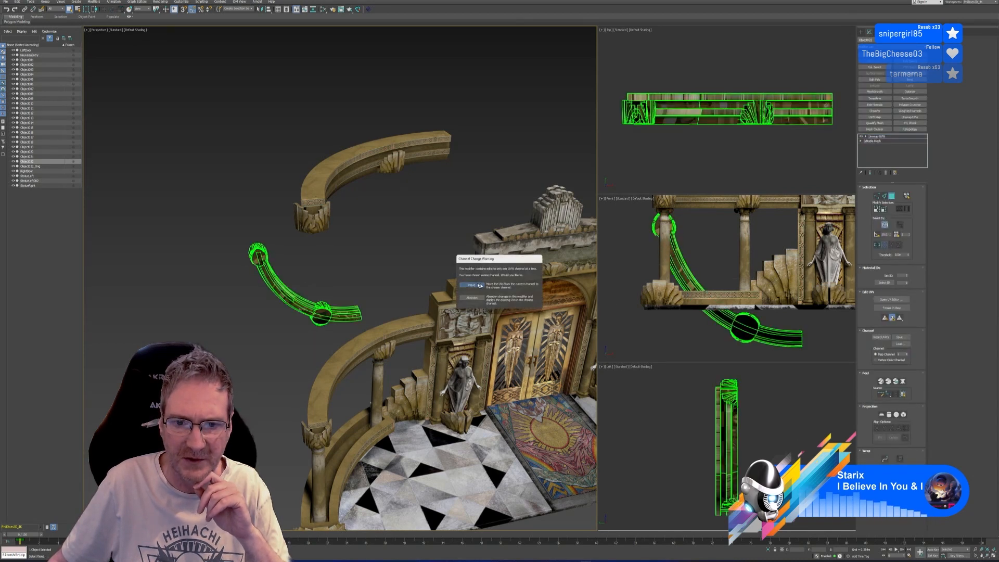
left_click(893, 196)
middle_click_drag(390, 296, 392, 284, "alt")
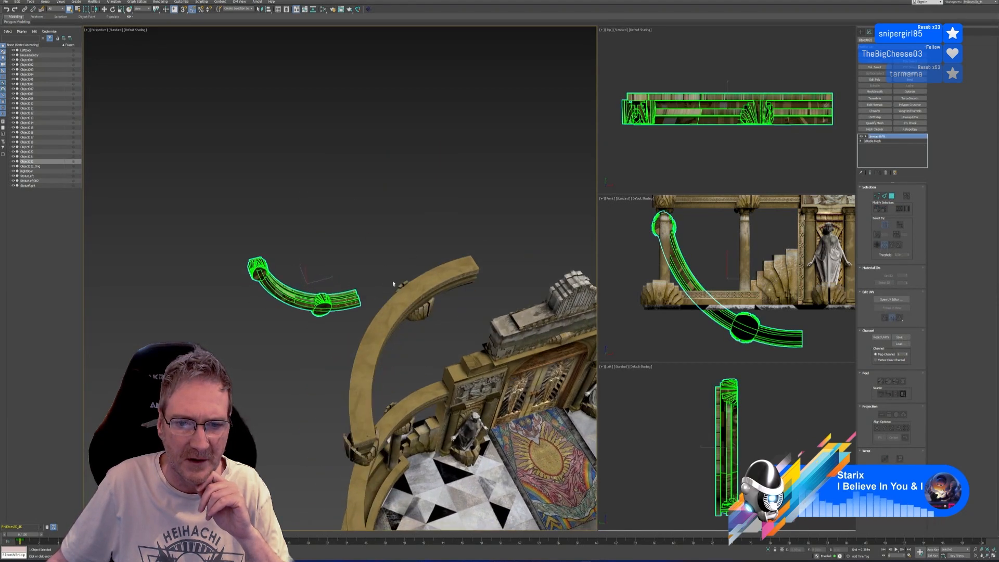
Step: Copy the imported beam's Unwrap UVW modifier and paste it onto the _Orig beam's modifier stack
right_click(883, 136)
left_click(891, 160)
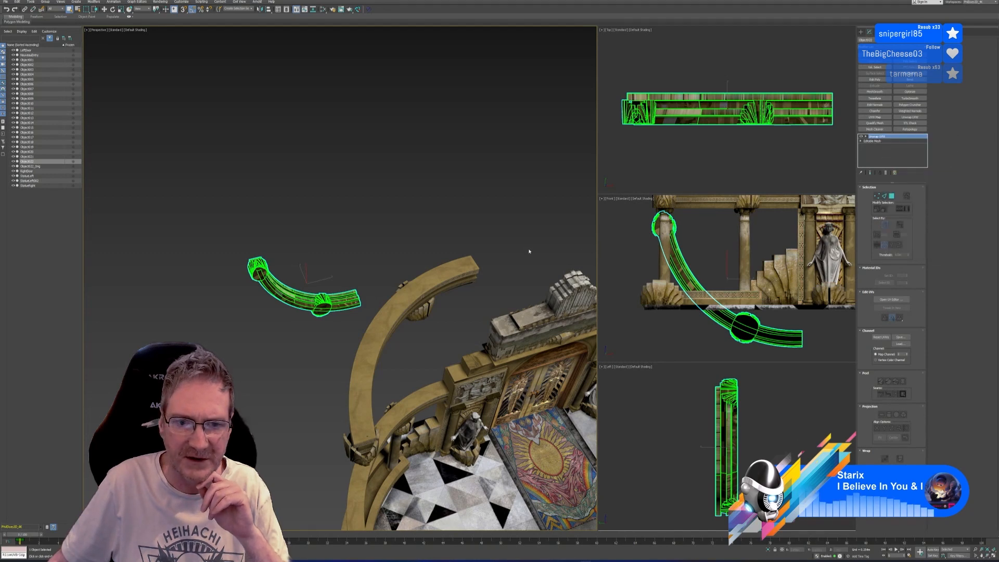
middle_click_drag(395, 234, 411, 240, "alt")
left_click(356, 164)
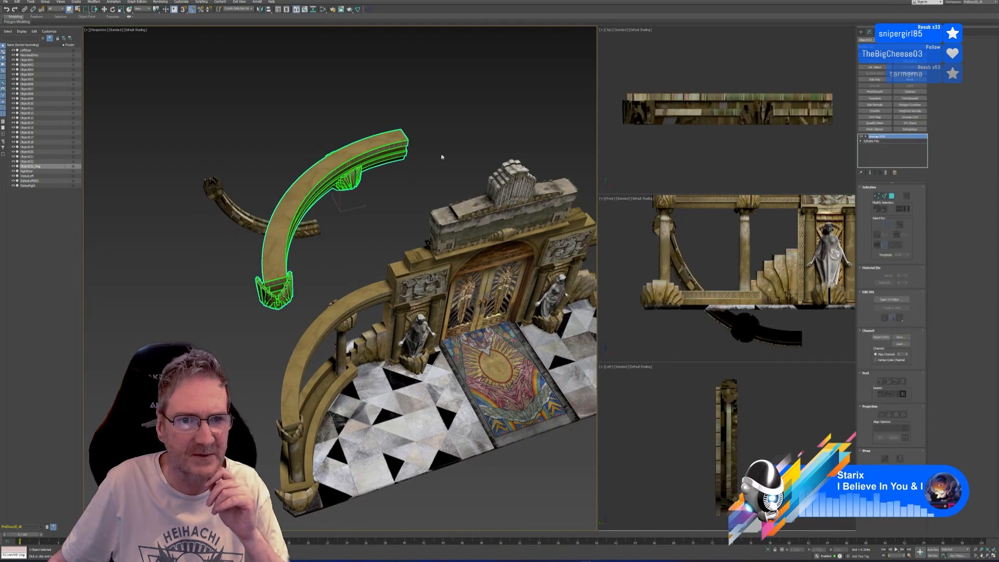
middle_click_drag(378, 248, 379, 230, "alt")
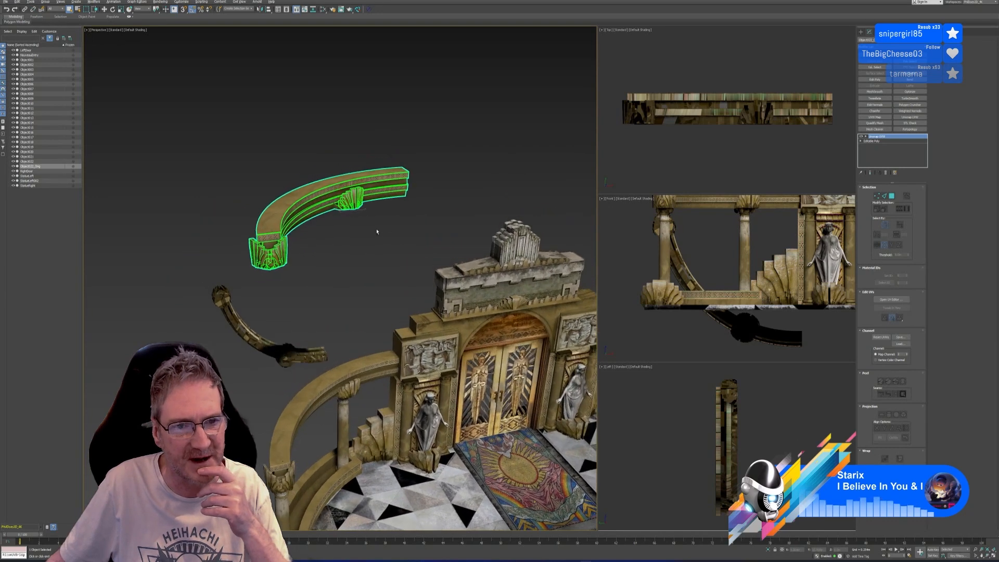
right_click(890, 138)
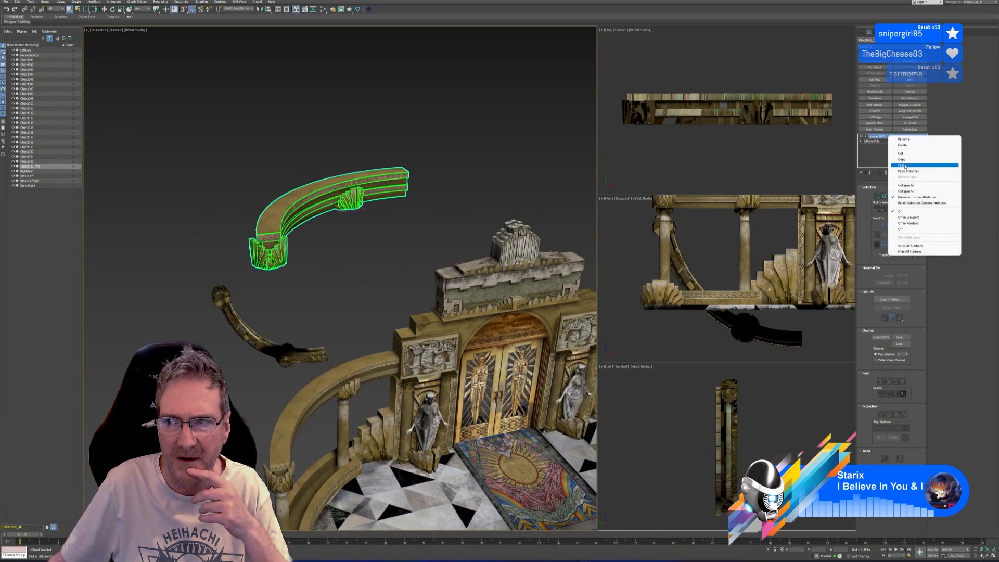
left_click(905, 166)
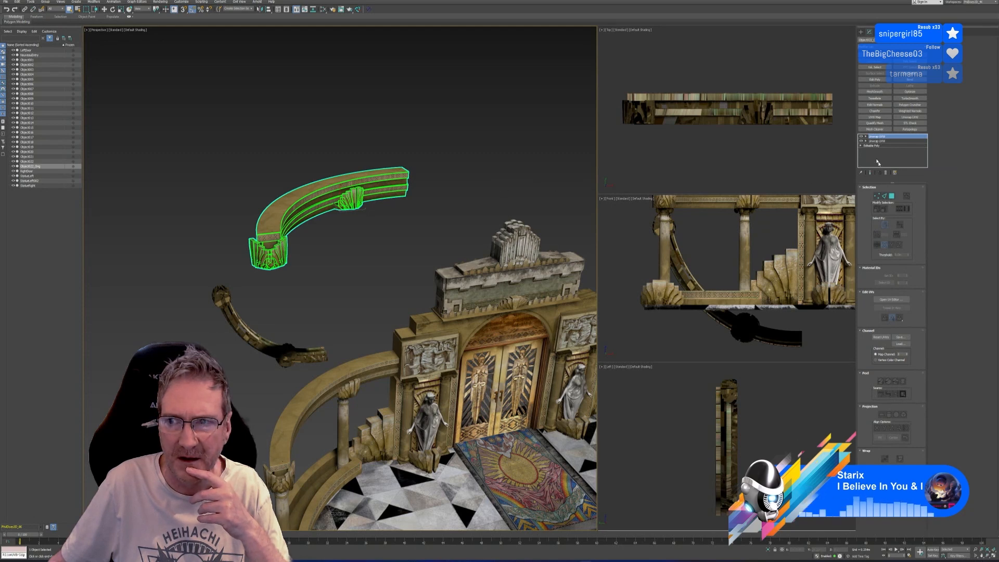
Step: Inspect the pasted unwrap in the UV editor, and remove the pasted Unwrap UVW modifier from the _Orig beam
left_click(891, 300)
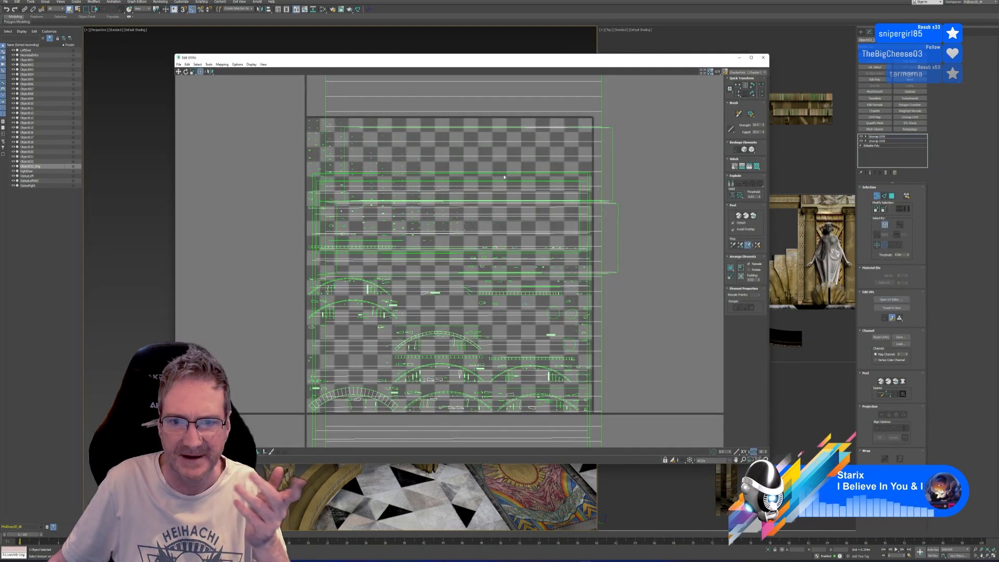
left_click(763, 57)
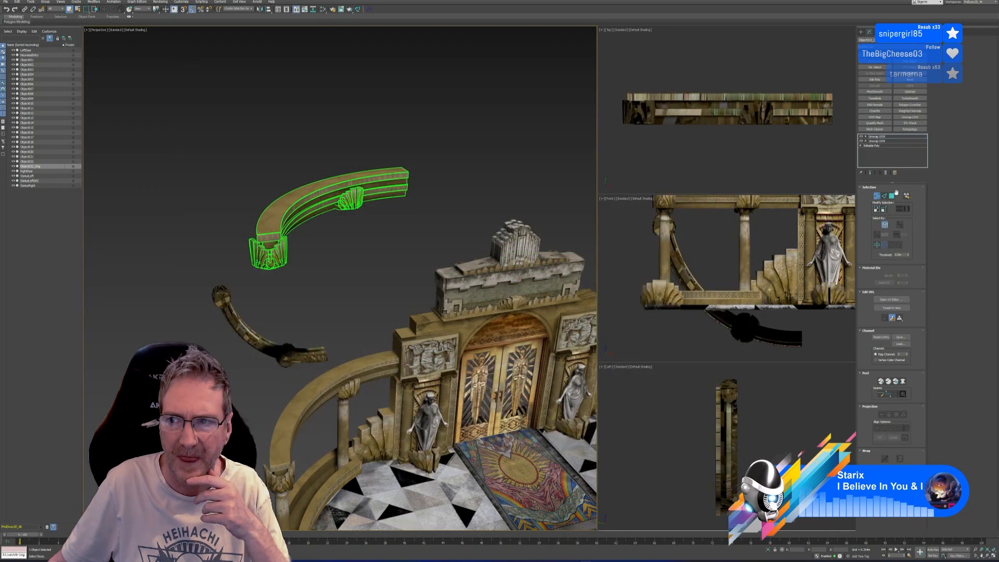
left_click(885, 172)
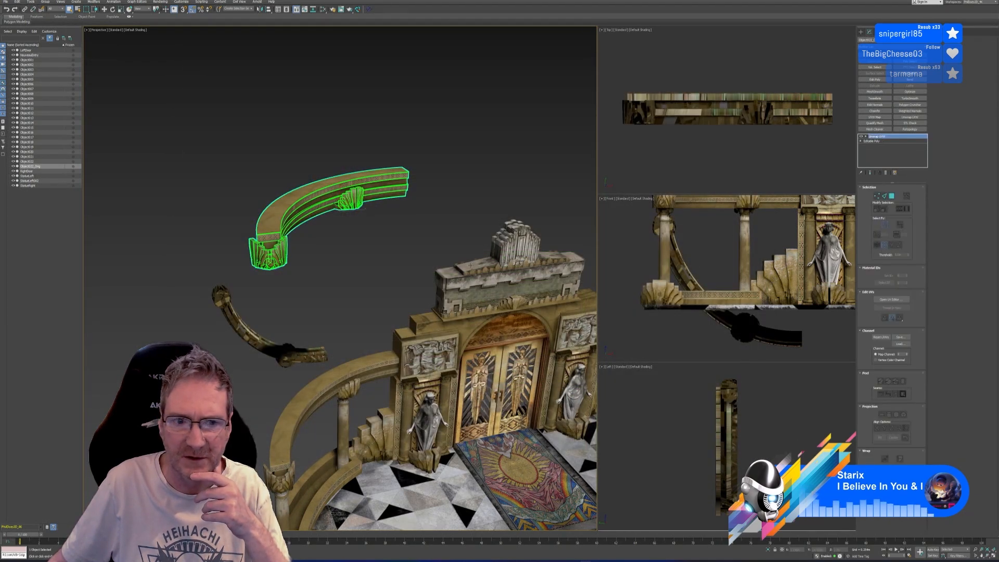
Step: Open Map Channel Info for the imported beam and copy its map channel 2
middle_click_drag(393, 251, 393, 225)
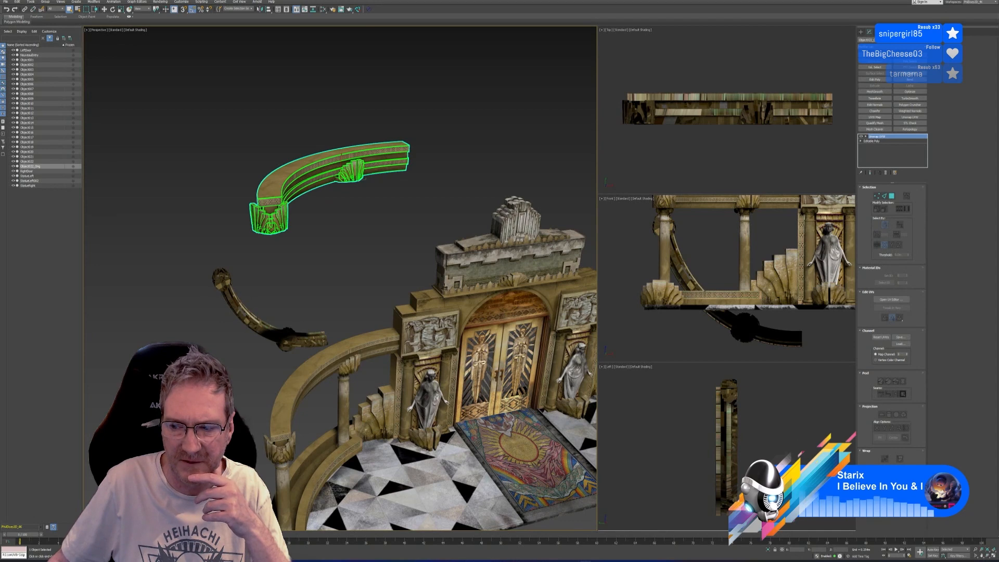
left_click(323, 240)
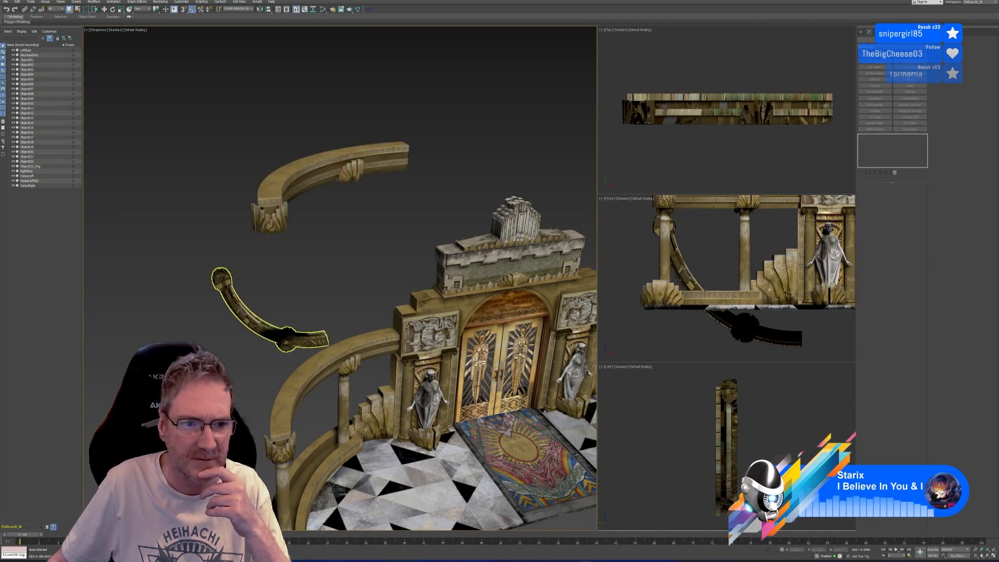
left_click(242, 307)
left_click(873, 141)
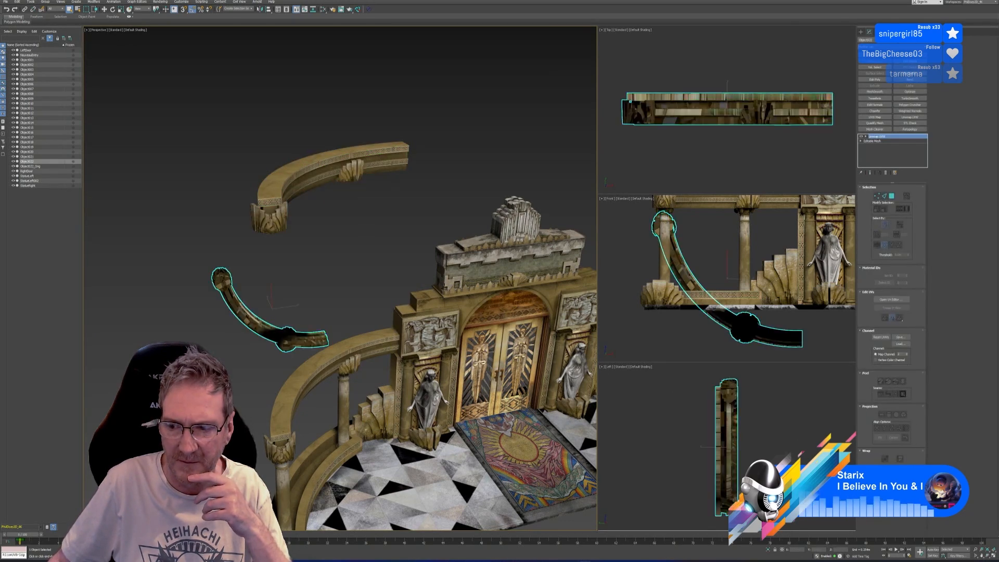
left_click(903, 33)
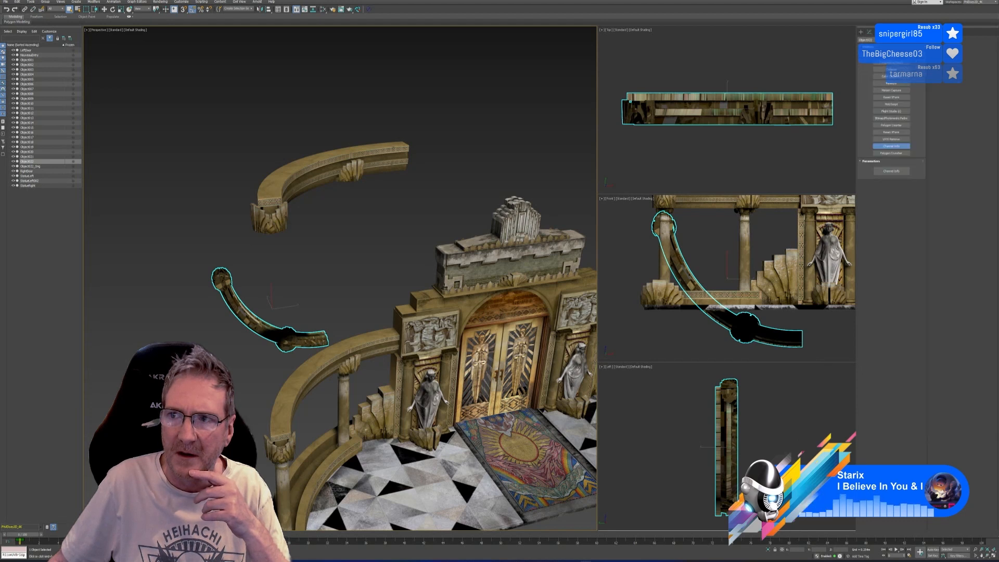
left_click(892, 171)
left_click(40, 57)
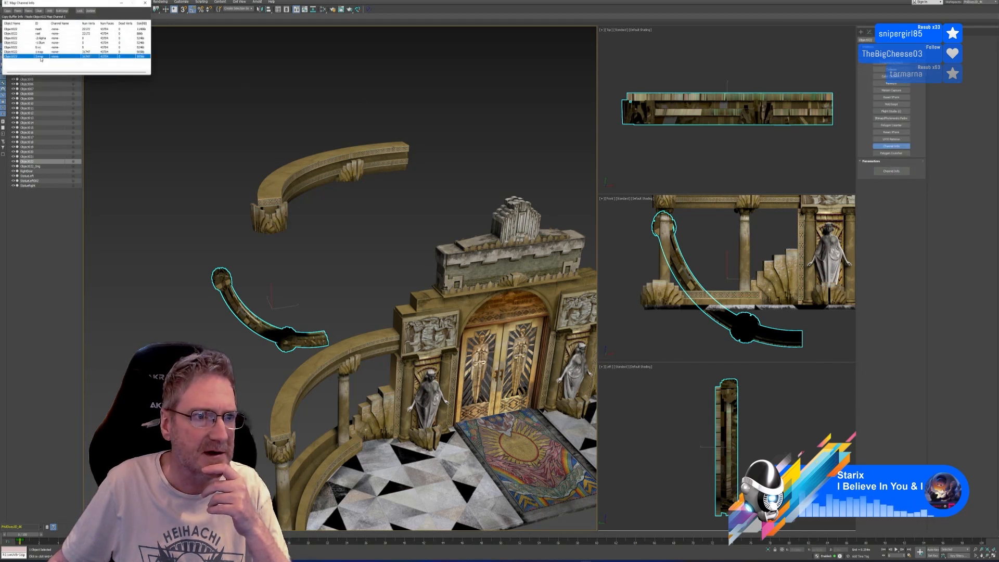
right_click(40, 58)
left_click(48, 61)
Step: Try to paste the copied channel onto the _Orig beam's map channel 2, and clear the selection
left_click(311, 168)
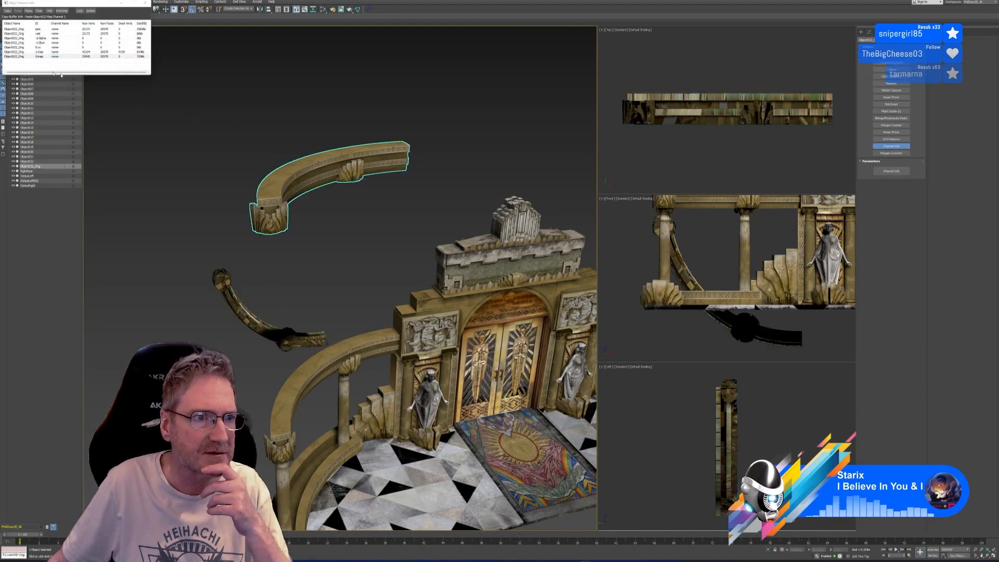
left_click(42, 56)
right_click(42, 57)
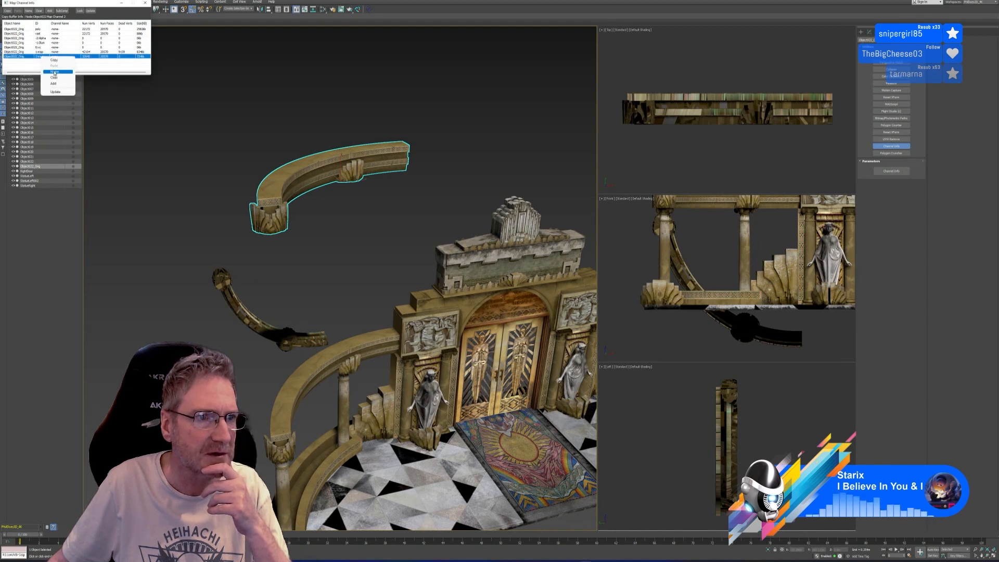
left_click(231, 141)
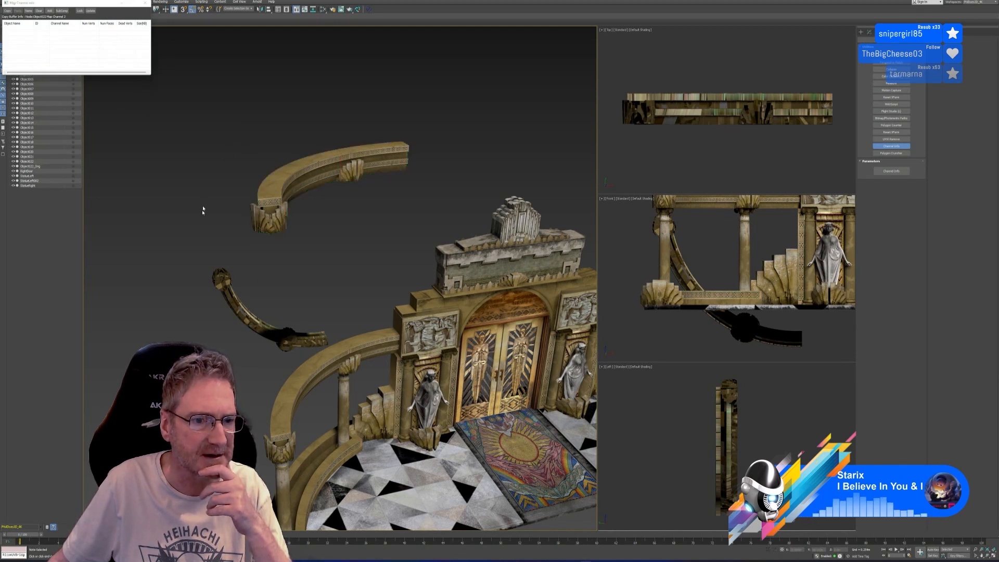
Step: Compare the vertex and face counts of the imported and _Orig beams in Map Channel Info
left_click(217, 274)
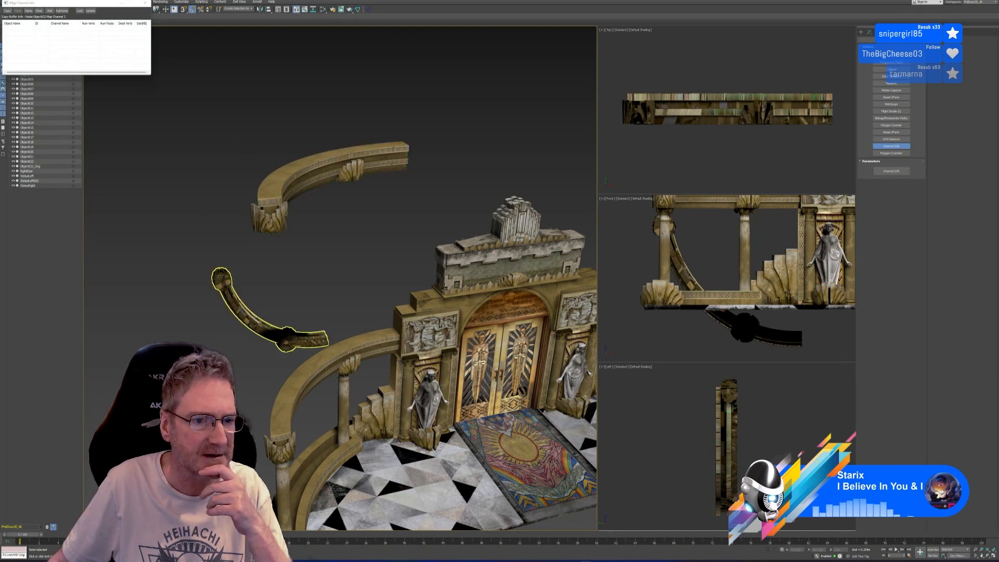
left_click(270, 186)
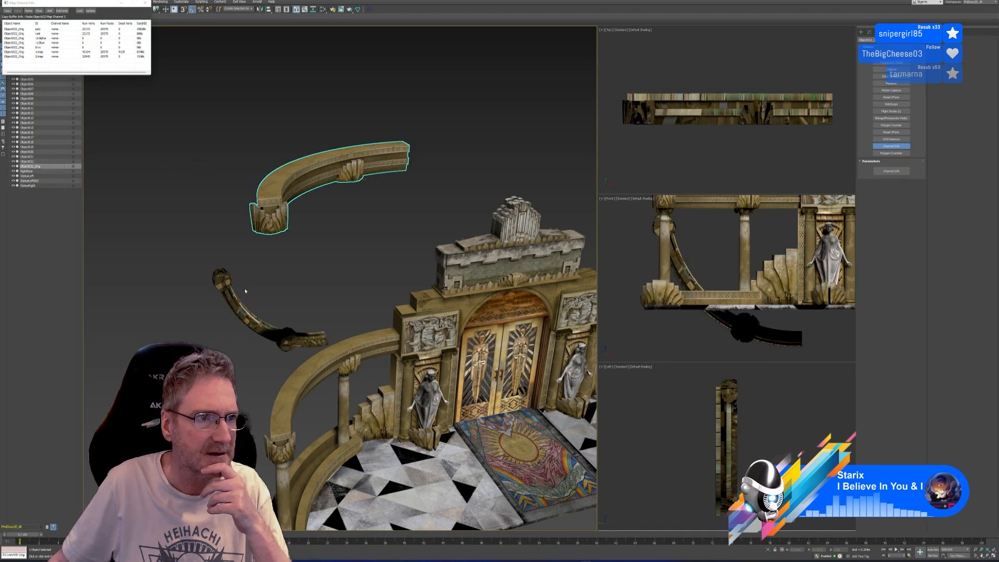
left_click(234, 298)
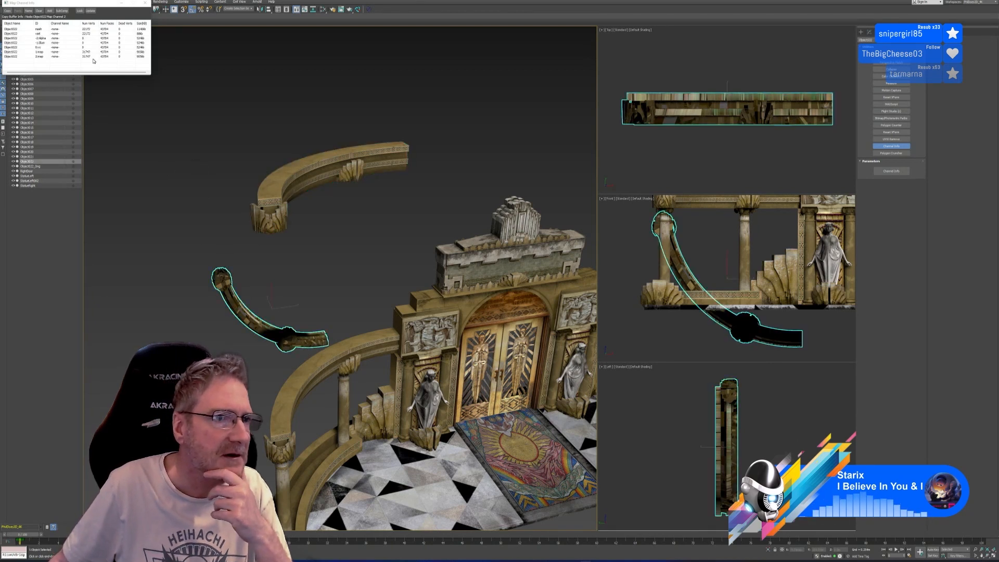
left_click(272, 182)
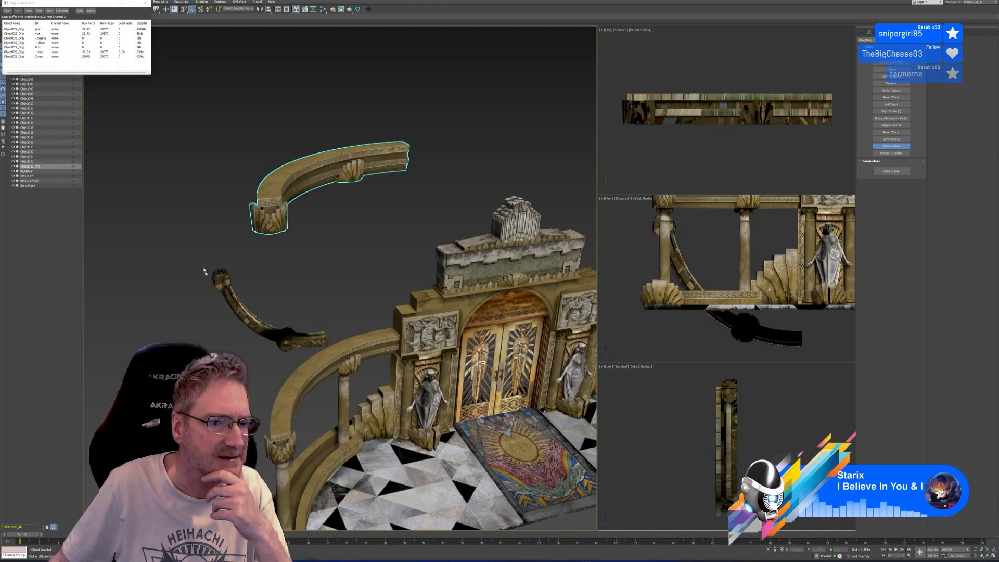
left_click(222, 276)
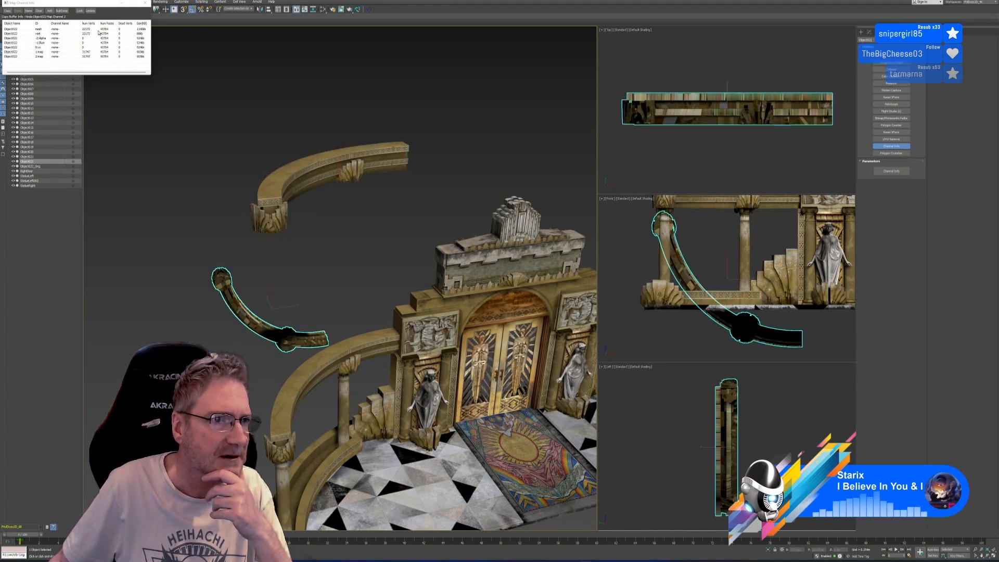
left_click(256, 179)
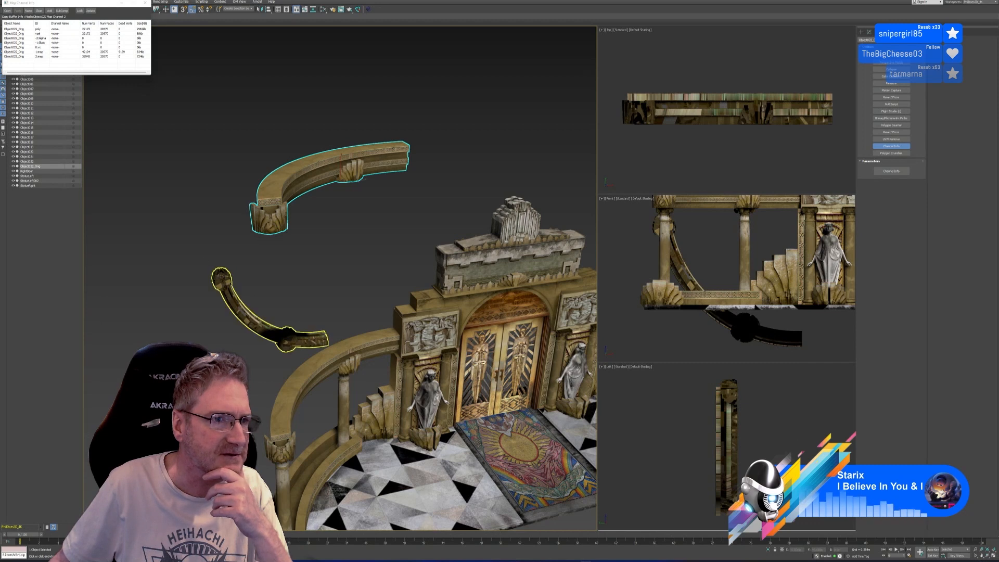
left_click(221, 276)
left_click(298, 166)
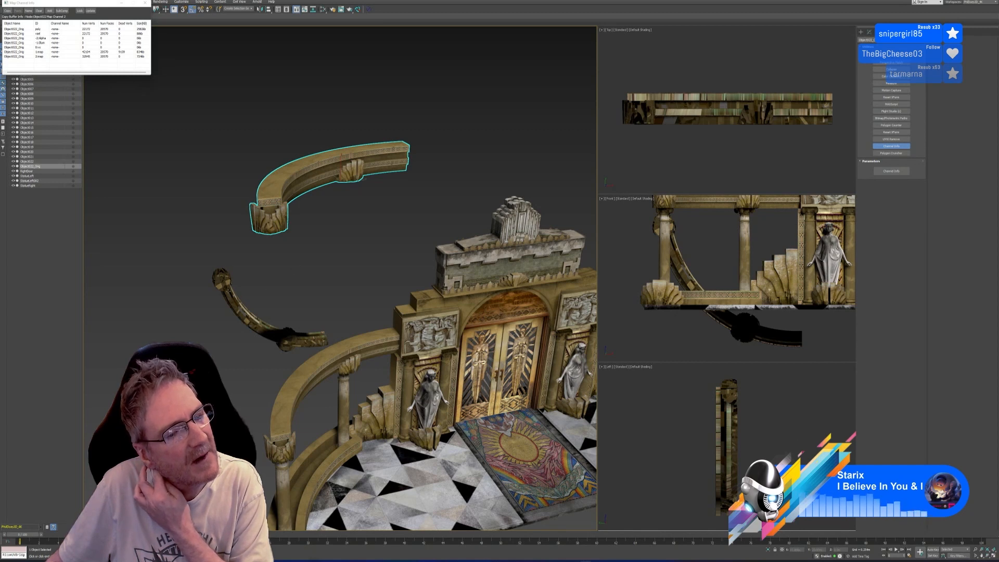
left_click(229, 284)
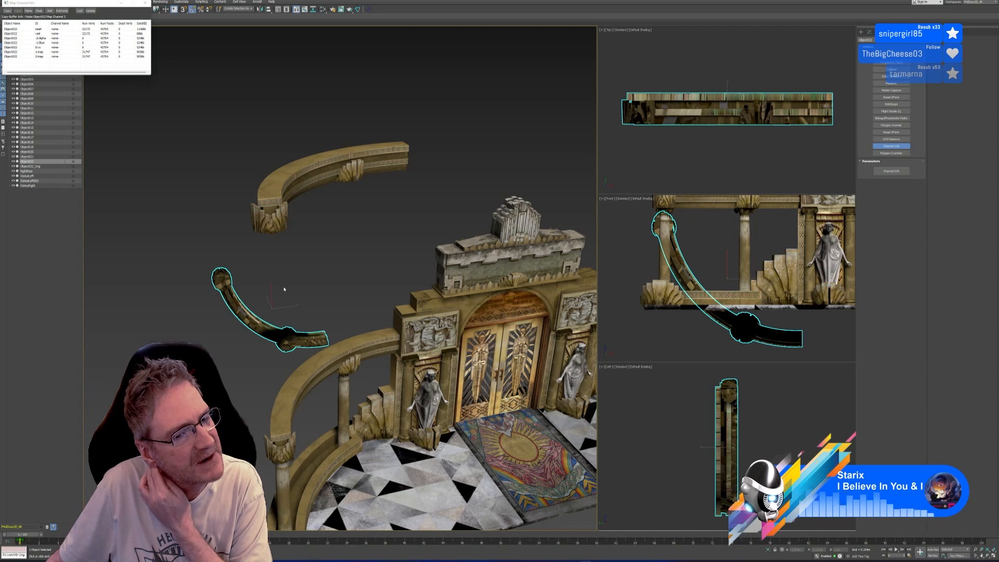
Step: Recheck the channel data of the _Orig and imported beams in Map Channel Info, and close it
left_click(333, 163)
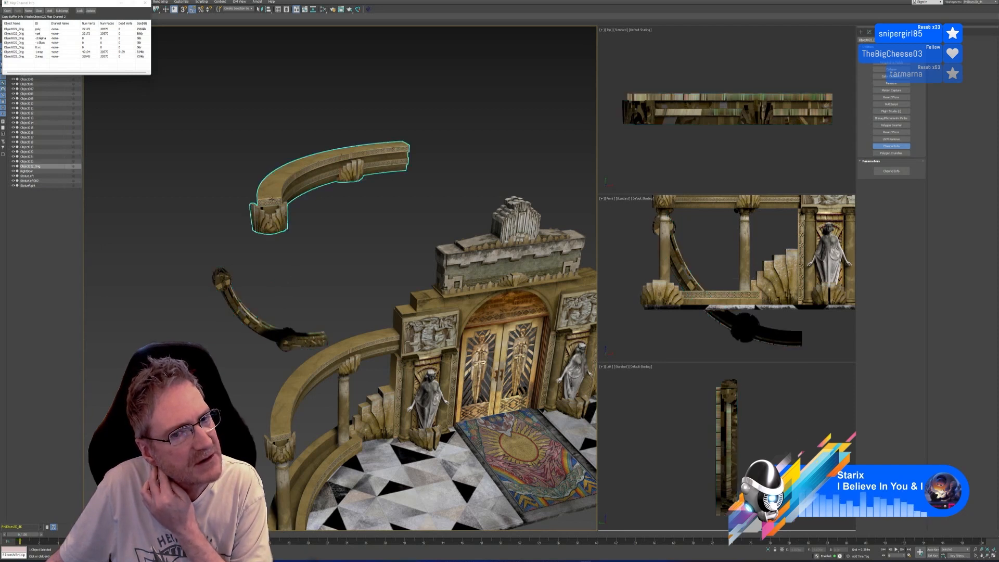
left_click(278, 328)
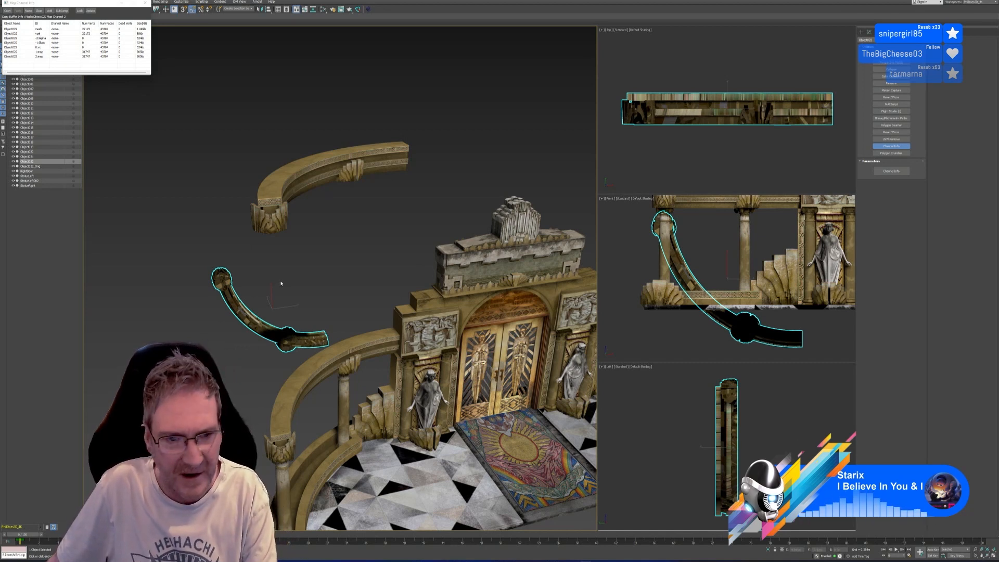
left_click(145, 3)
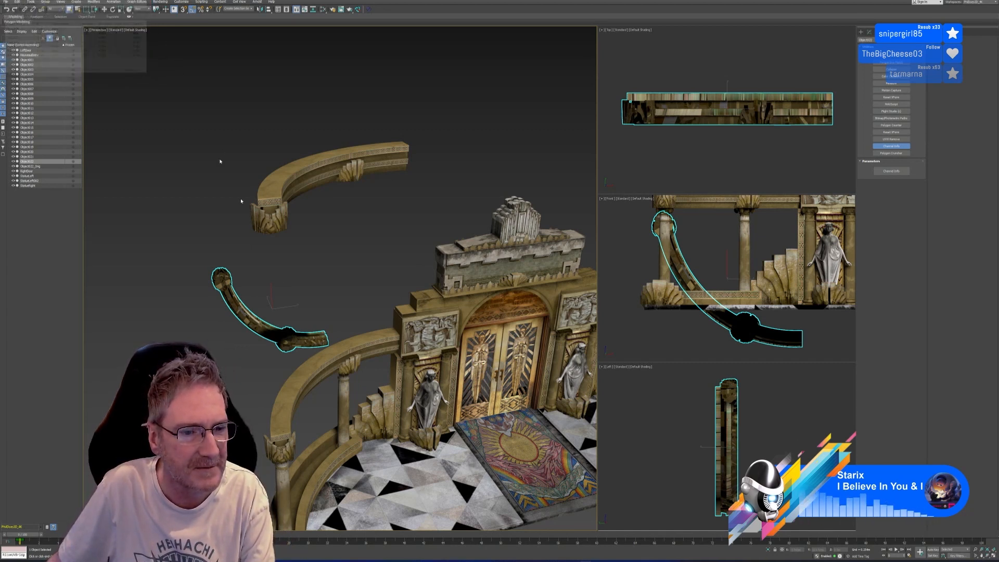
Step: Delete the imported beam and send the _Orig beam to RizomUV through the RizomUV Bridge
middle_click_drag(293, 302, 281, 285)
key("Delete")
left_click(270, 182)
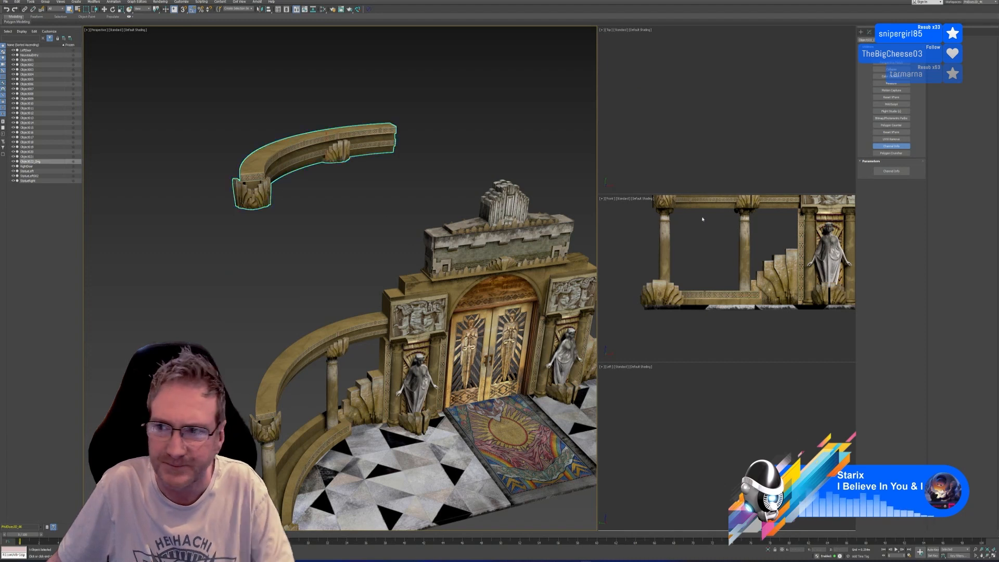
left_click(873, 34)
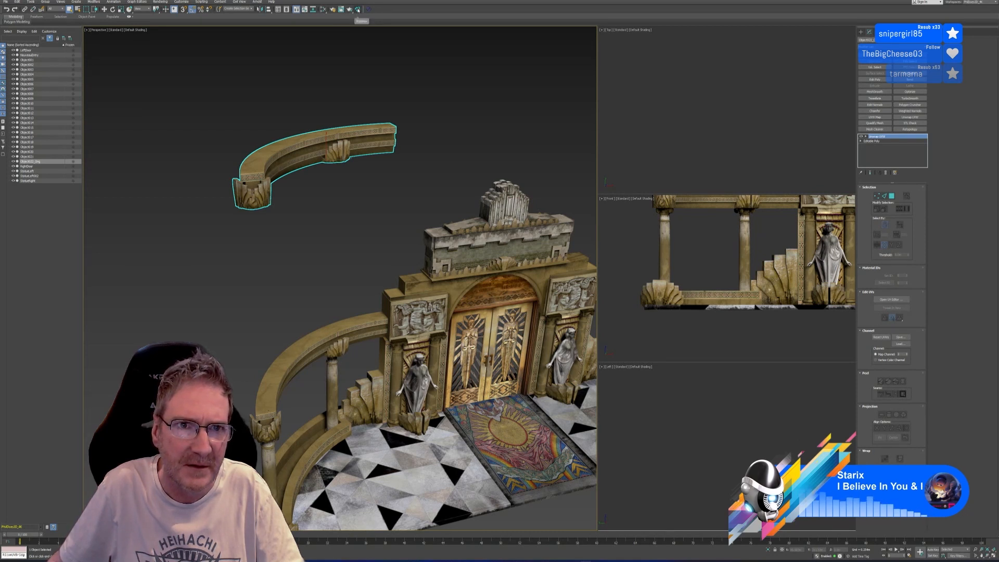
left_click(358, 9)
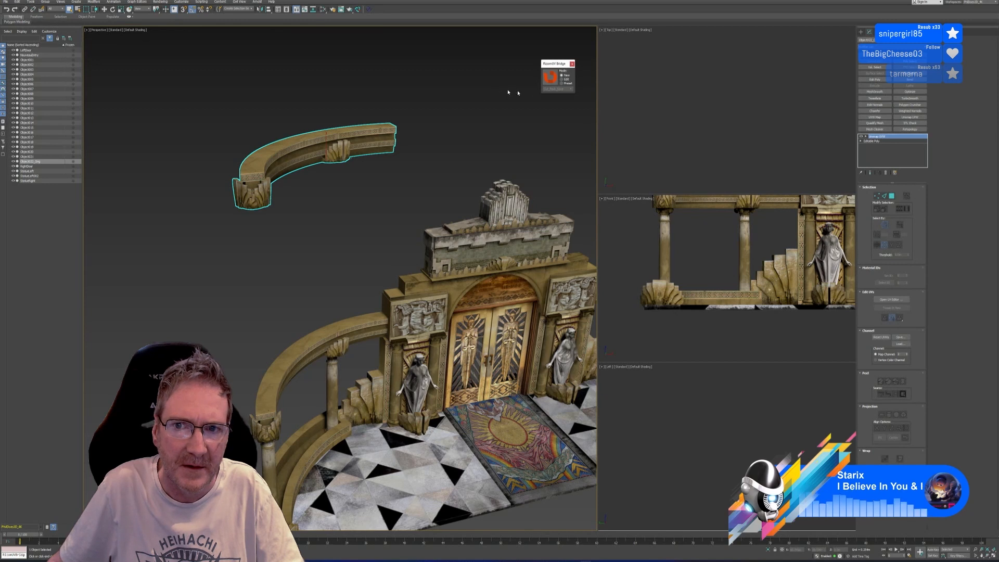
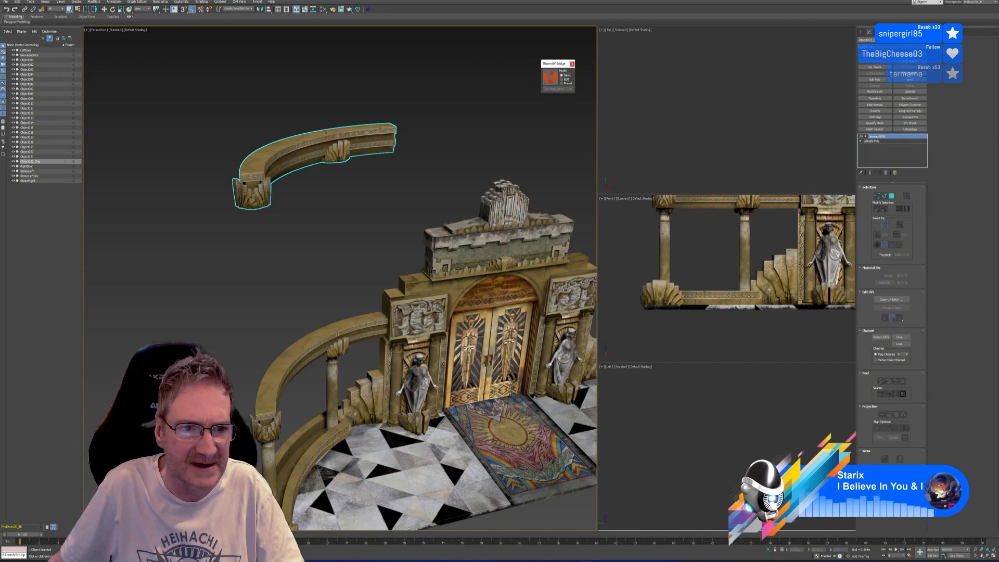
left_click(549, 78)
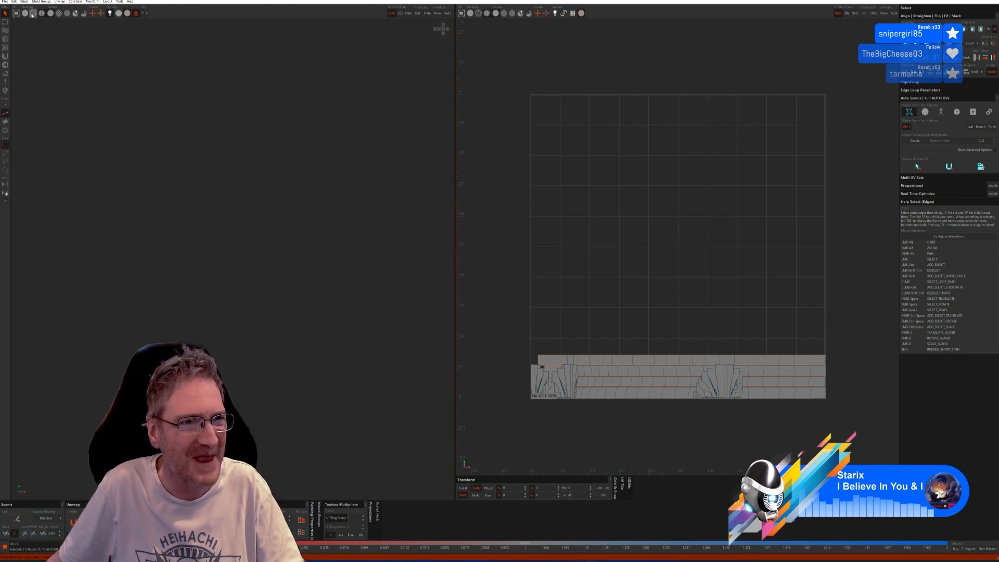
Step: Frame the beam in RizomUV, and automatically cut, unfold and pack its UVs with the box auto-seam method
key("f")
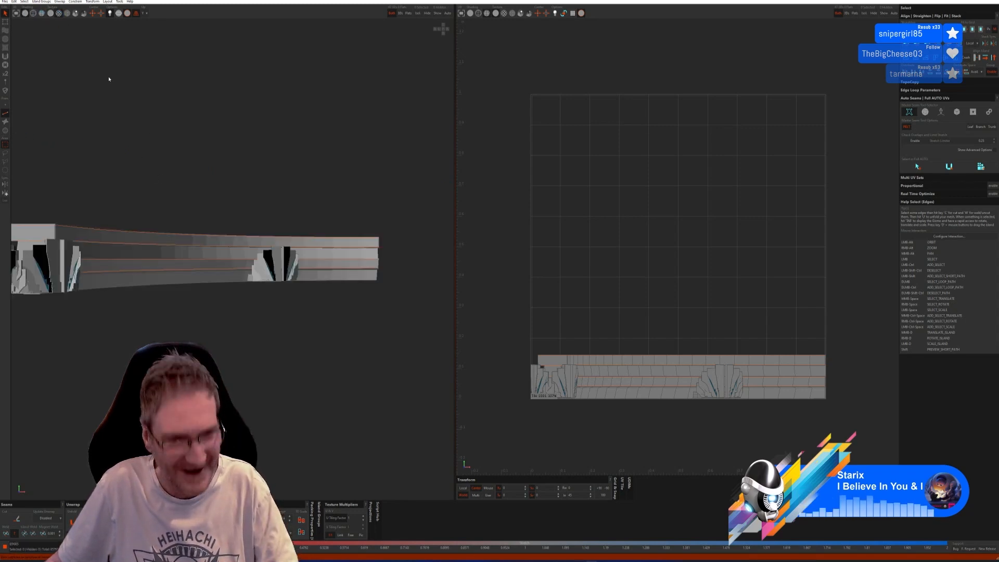
left_click(957, 113)
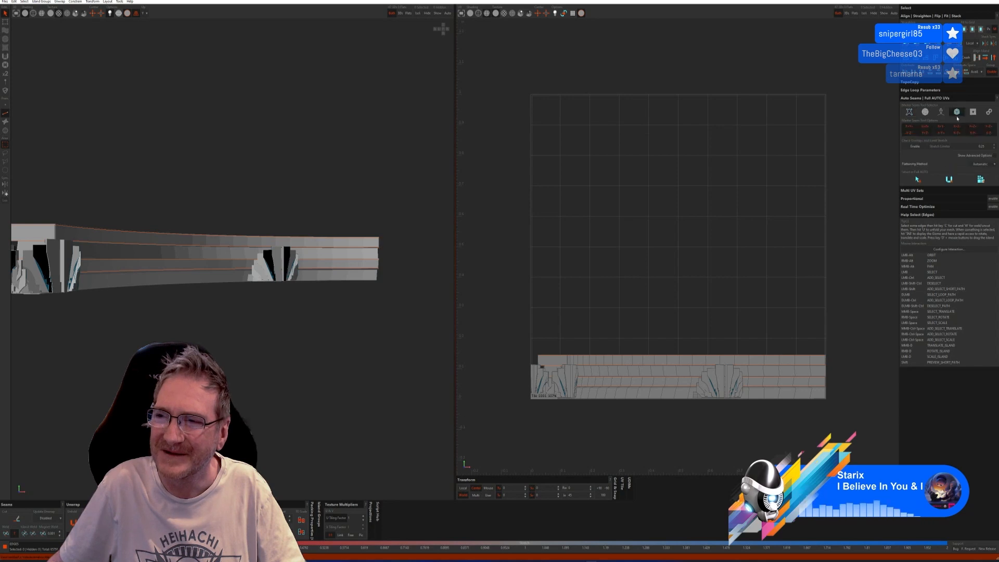
left_click(950, 179)
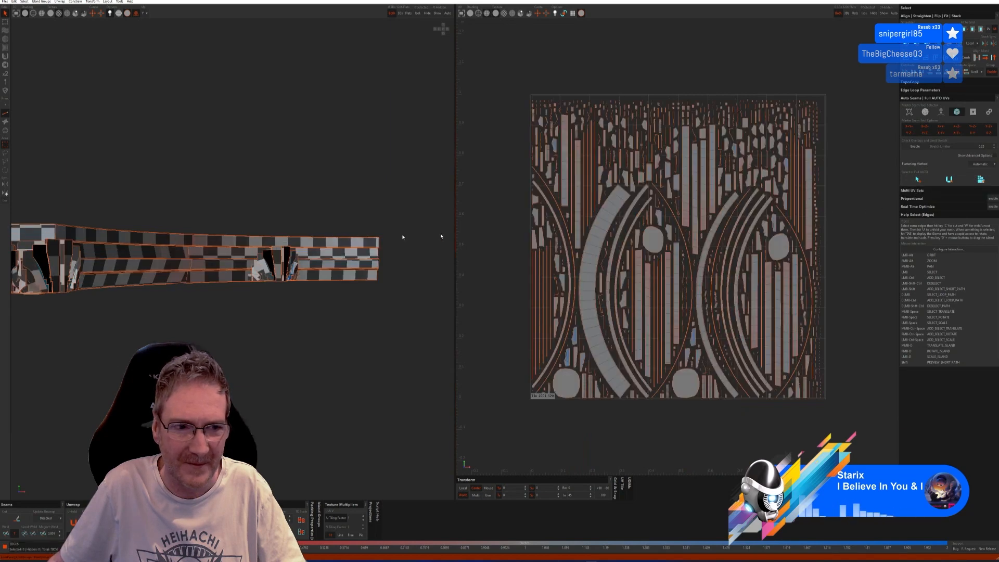
Step: Save the new unwrap back to 3ds Max, close the RizomUV Bridge and bring the returned beam into view
left_click(5, 2)
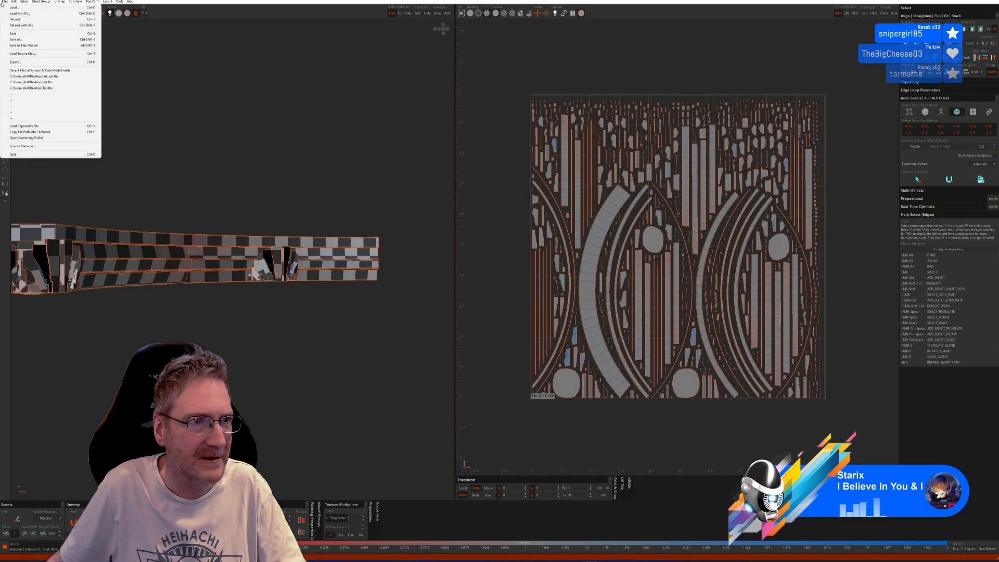
left_click(17, 35)
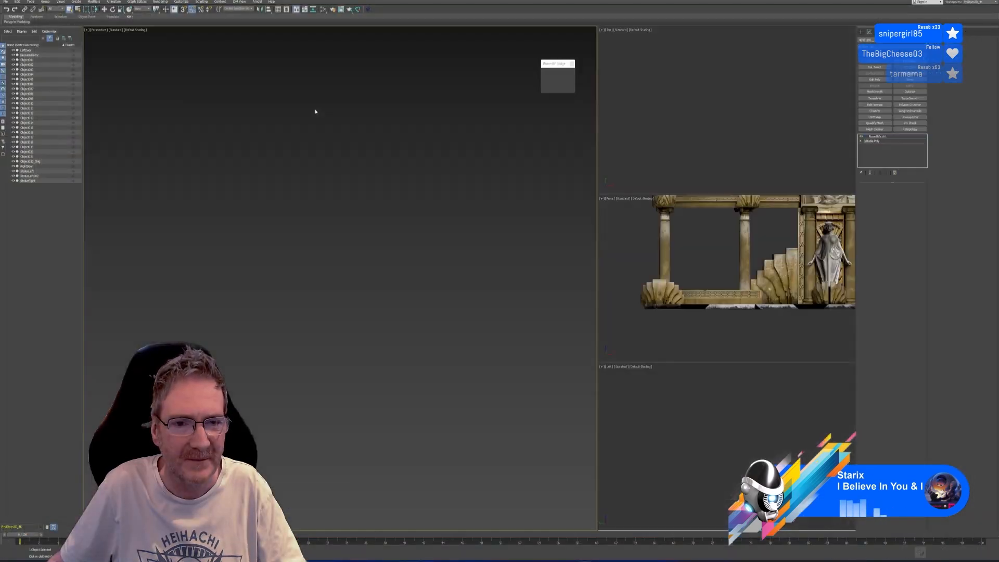
left_click(571, 64)
scroll(328, 230, "down", 6)
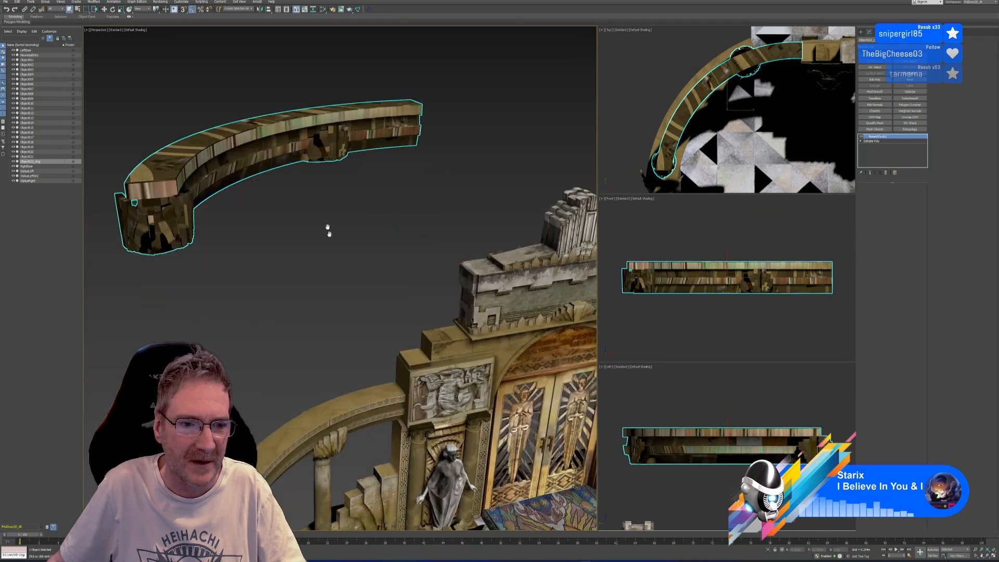
middle_click_drag(333, 201, 327, 162)
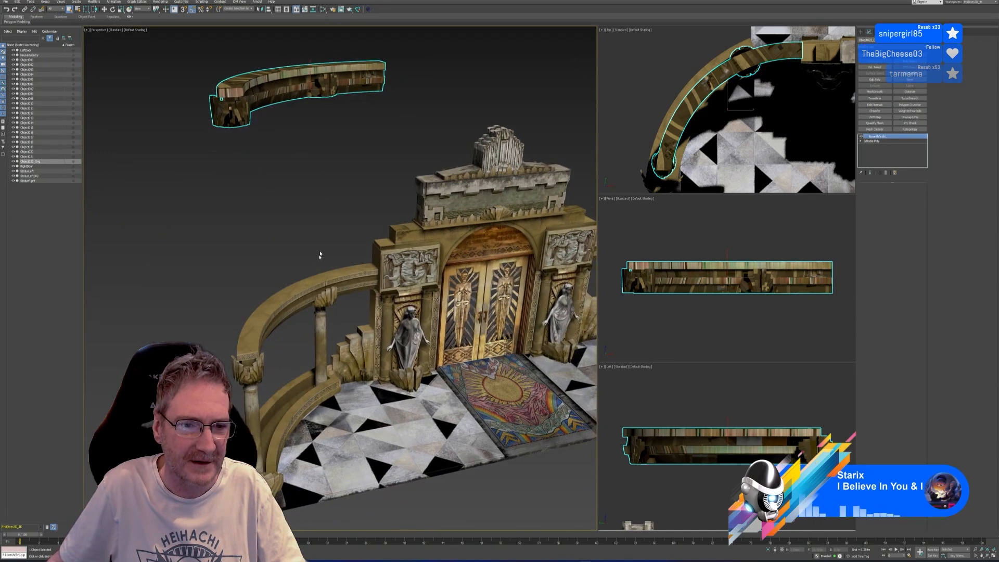
Step: Make a copy of the gate's textured curved upper beam and place it beside the gate
left_click(309, 284)
left_click(104, 9)
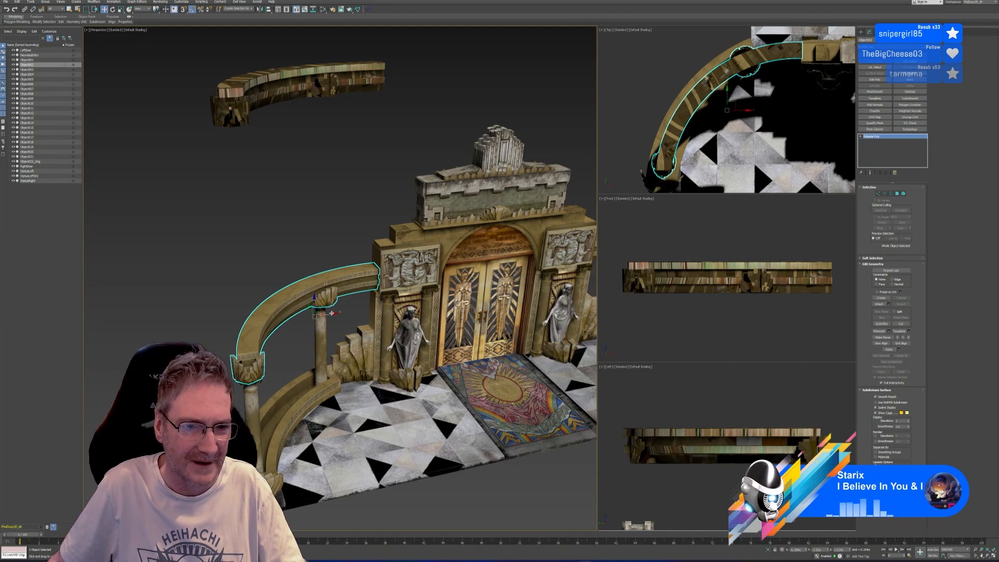
left_click_drag(327, 314, 160, 338, "shift")
left_click(500, 301)
mouse_move(223, 187)
middle_mouse_down()
mouse_move(301, 163)
mouse_move(294, 185)
middle_mouse_up()
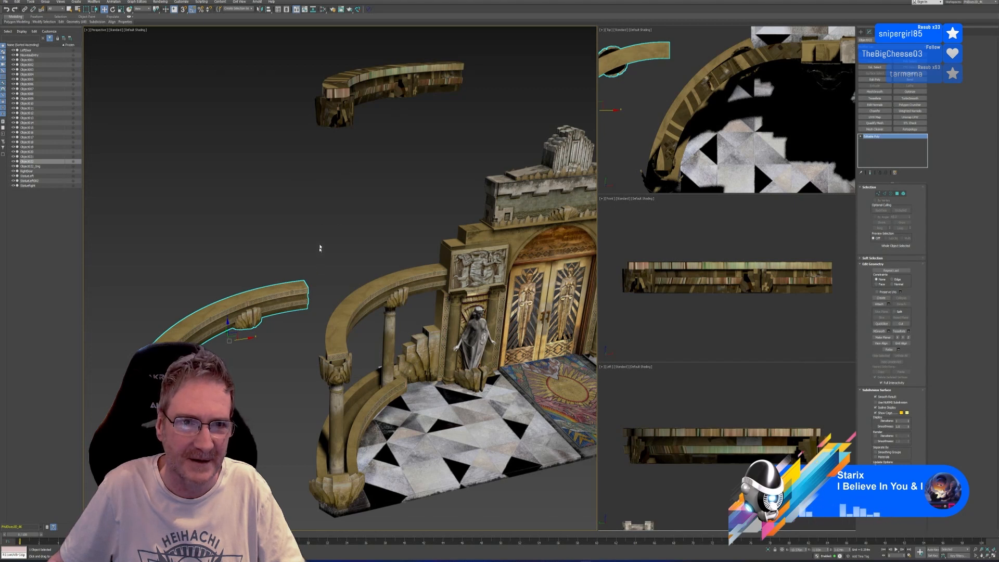
Step: Add Unwrap UVW to the returned _Orig beam, move its UVs to map channel 2 and check them in the UV editor
left_click(338, 114)
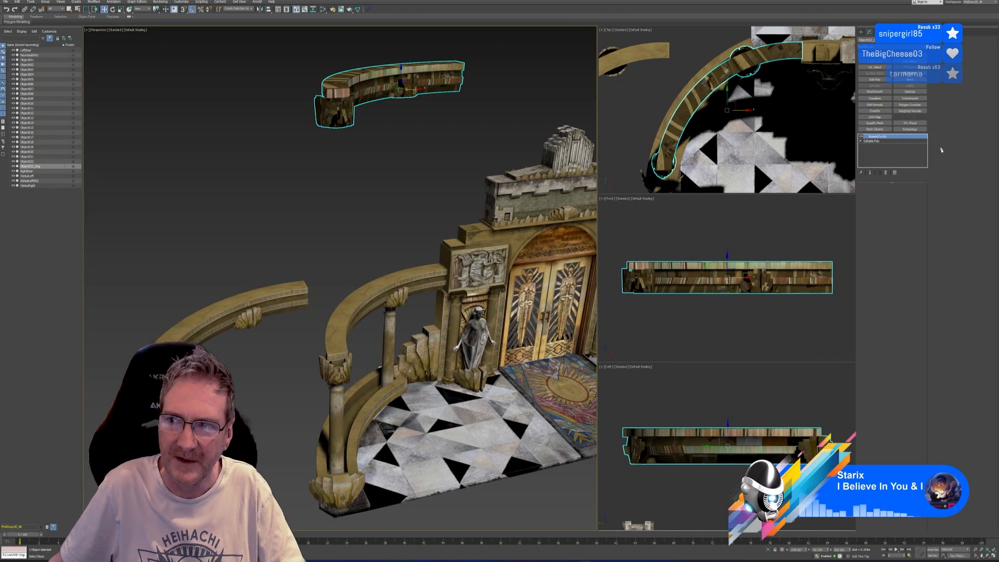
left_click(916, 118)
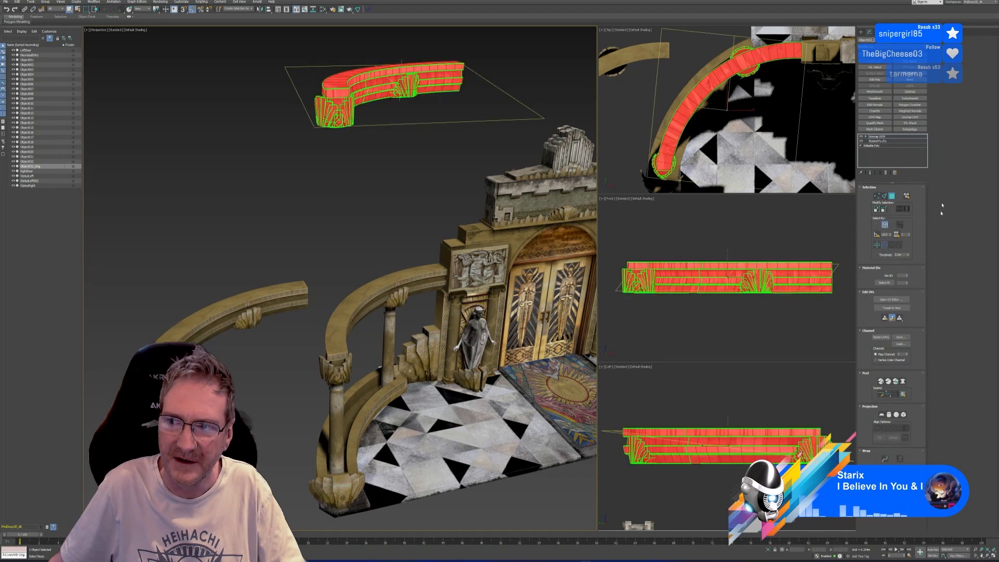
left_click(908, 354)
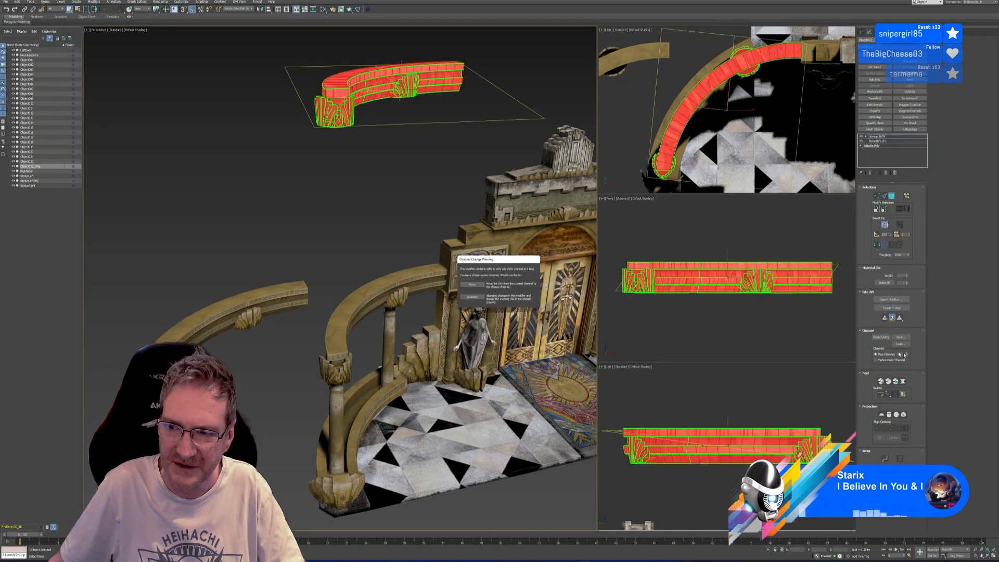
left_click(486, 287)
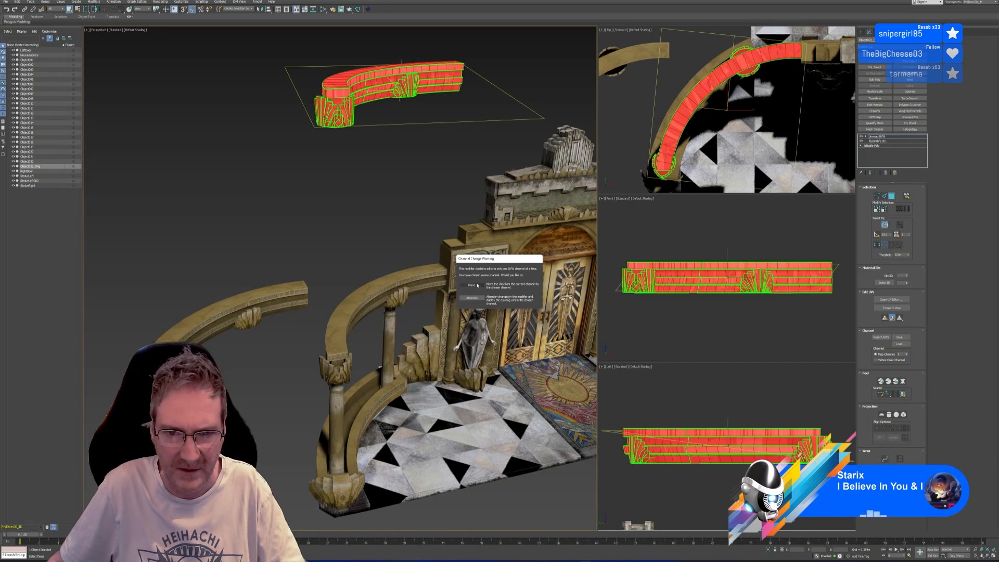
left_click(893, 300)
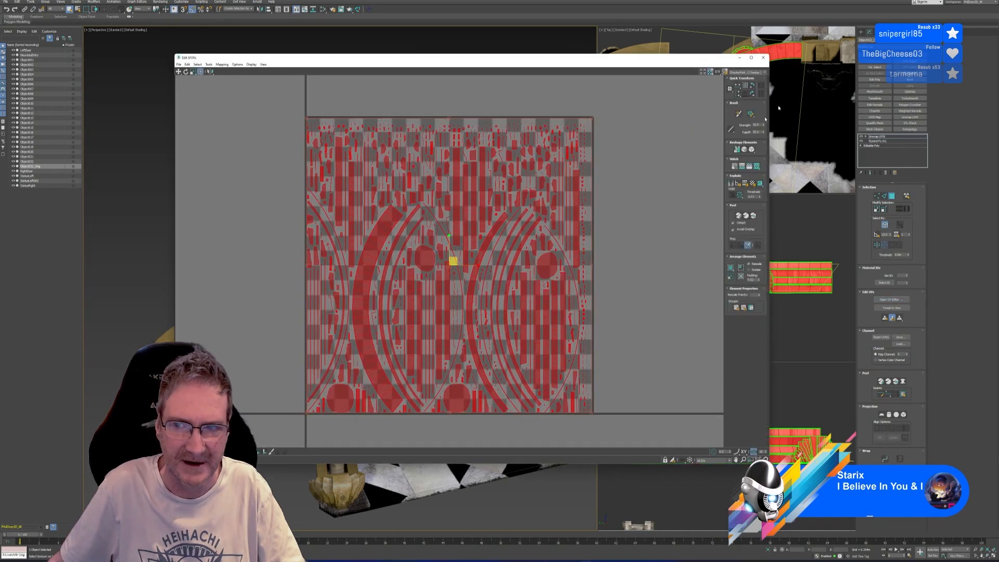
left_click(763, 57)
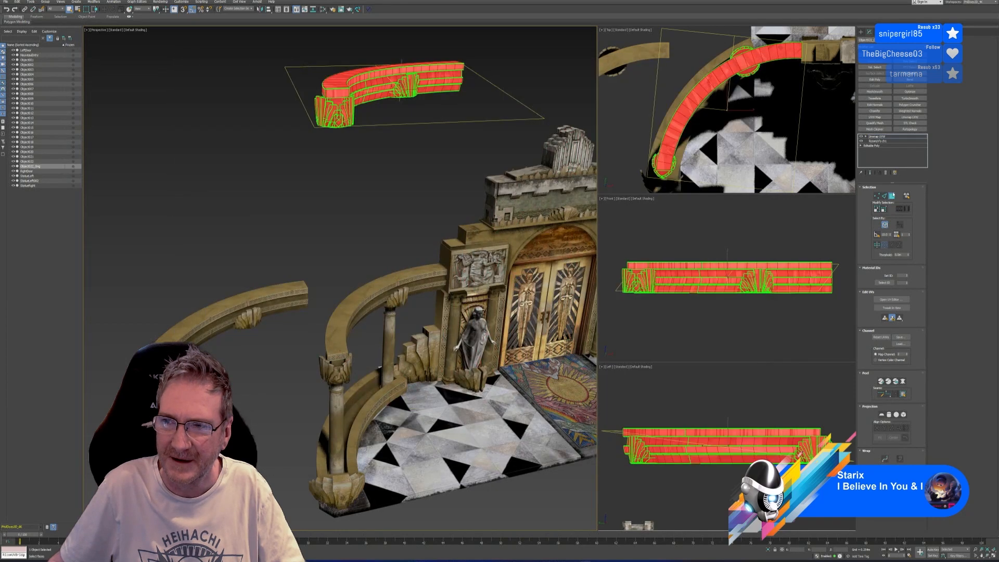
Step: Copy the Unwrap UVW modifier from the _Orig beam and paste it onto the textured beam copy beside the gate
left_click(892, 195)
right_click(879, 136)
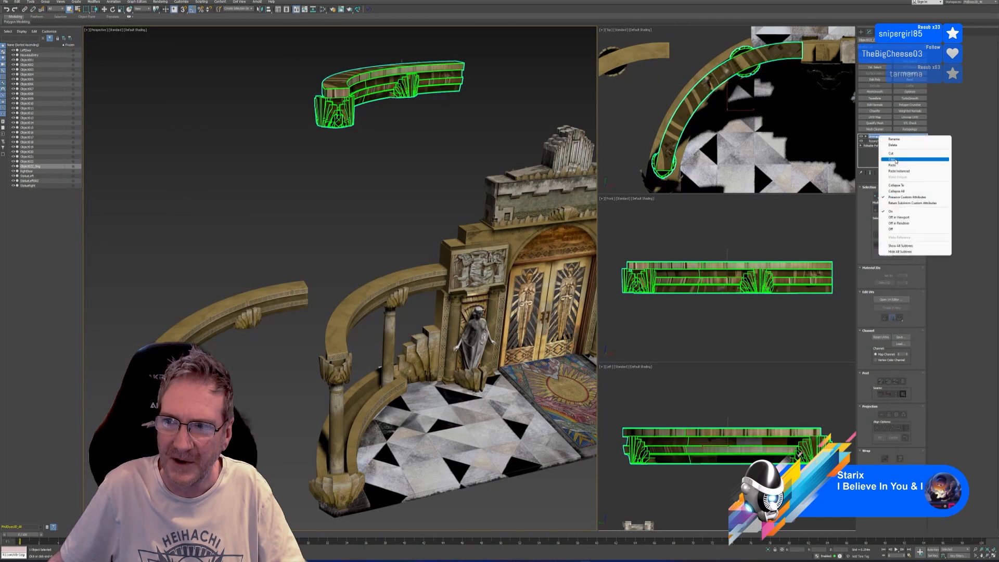
left_click(896, 161)
left_click(283, 301)
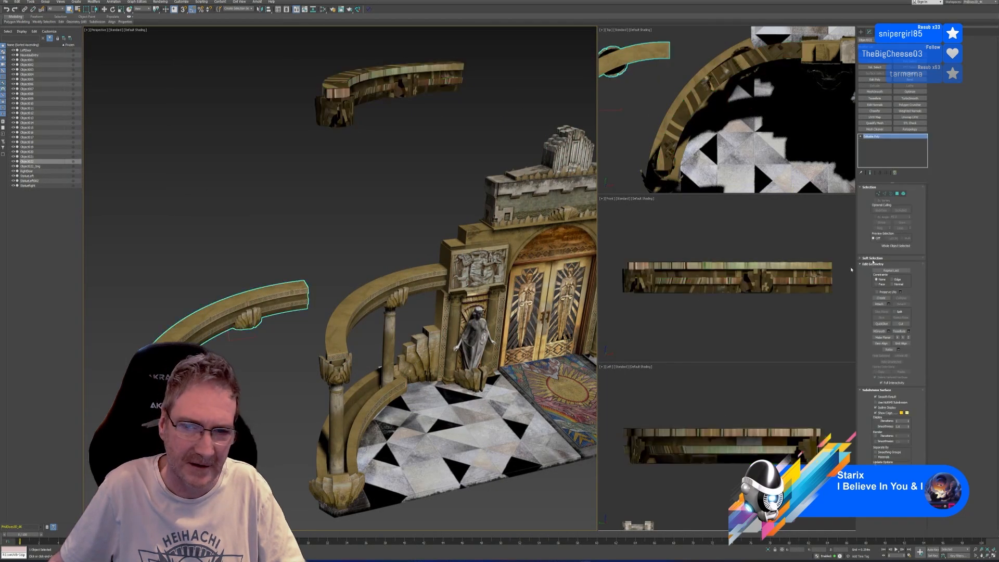
right_click(882, 138)
left_click(895, 167)
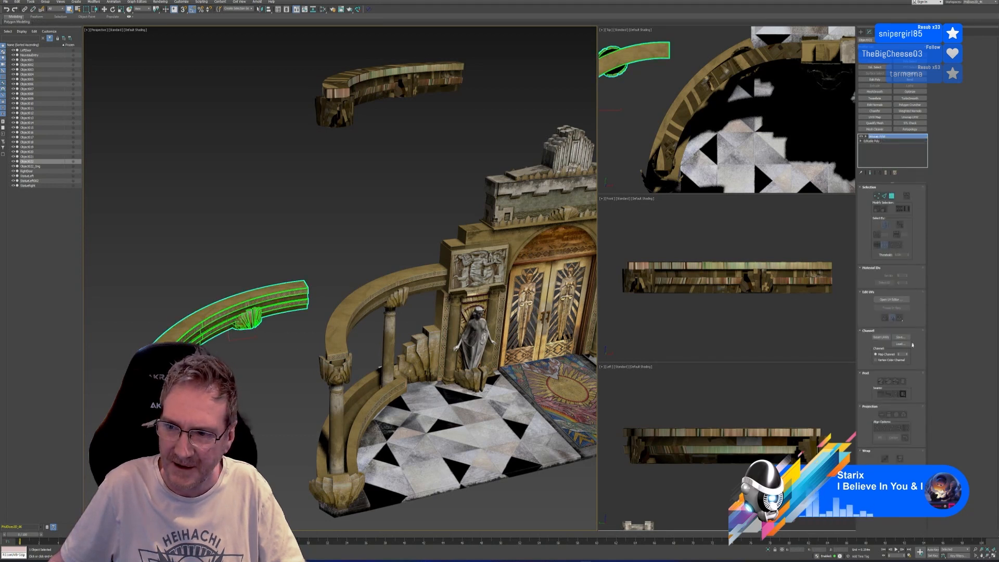
Step: Inspect the pasted unwrap of the textured beam copy in the UV editor, and leave sub-object mode
left_click(890, 301)
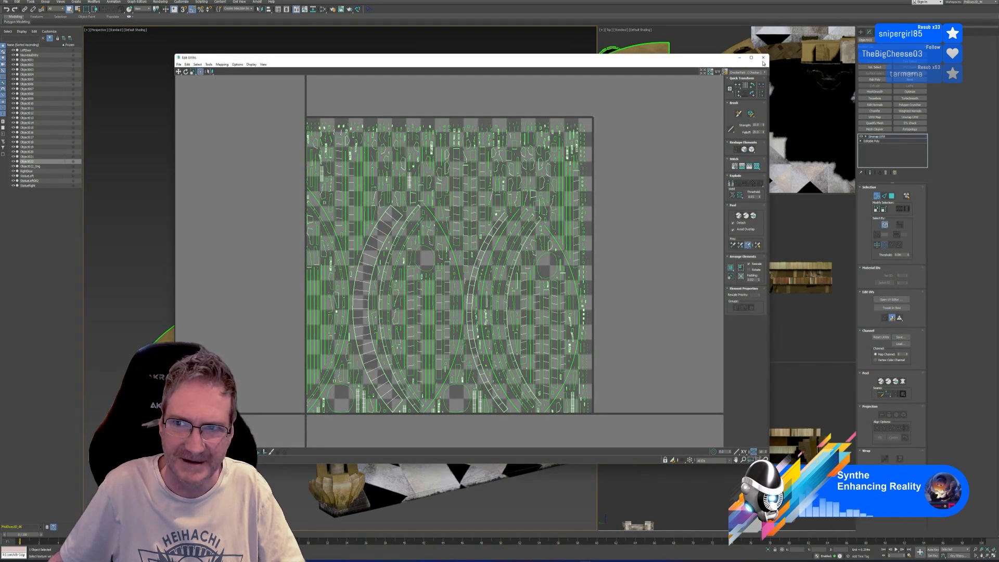
left_click(763, 58)
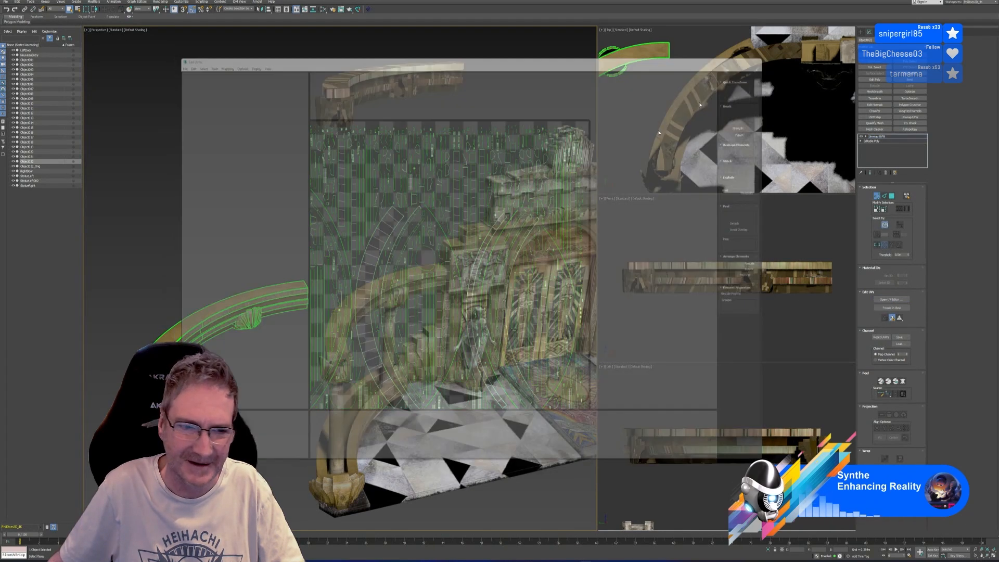
scroll(270, 258, "up", 4)
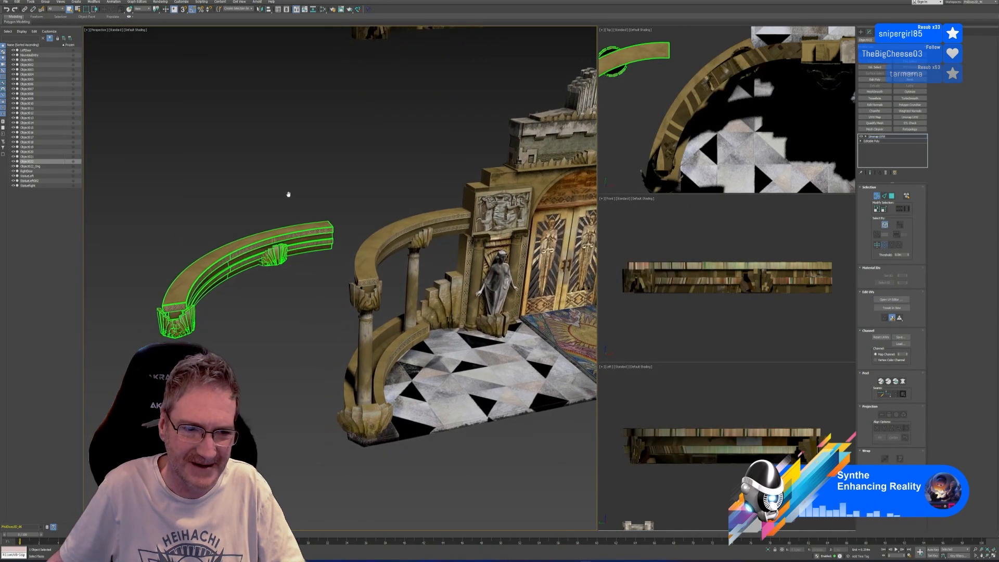
left_click(877, 196)
left_click(878, 482)
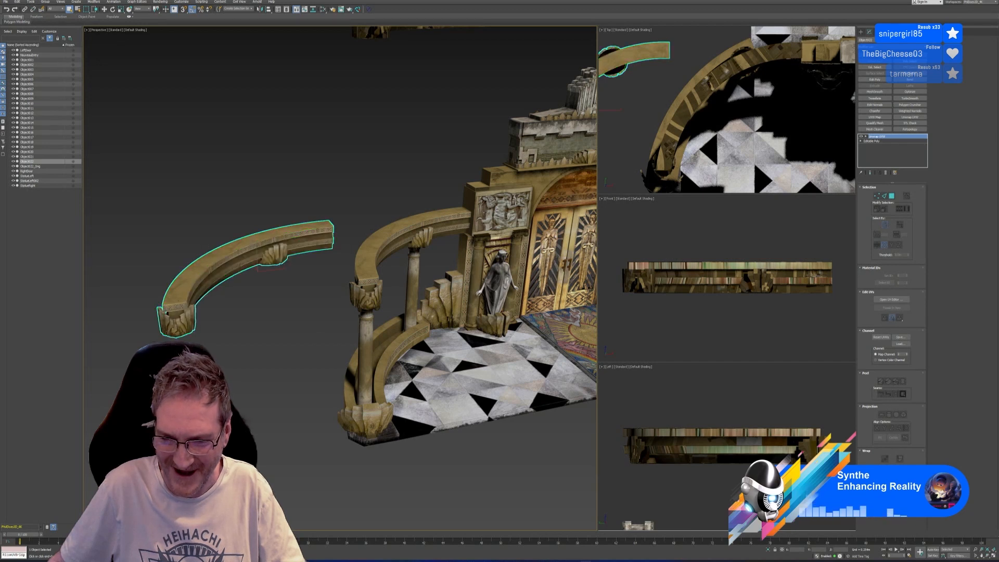
middle_click_drag(199, 189, 196, 193, "alt")
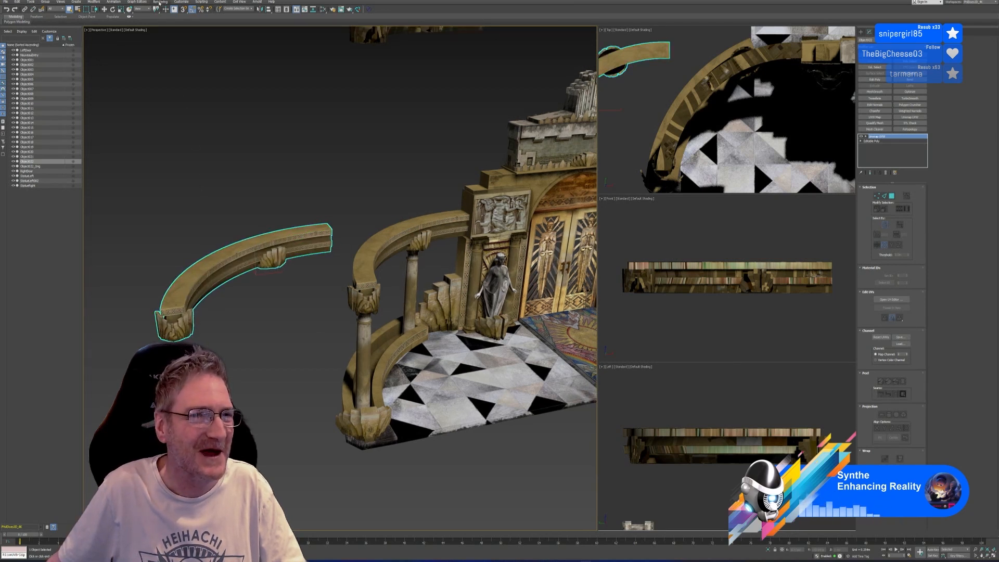
Step: Open Bake to Texture, remove the queued tiles map and add a Diffuse map for the textured beam copy
left_click(160, 3)
left_click(182, 111)
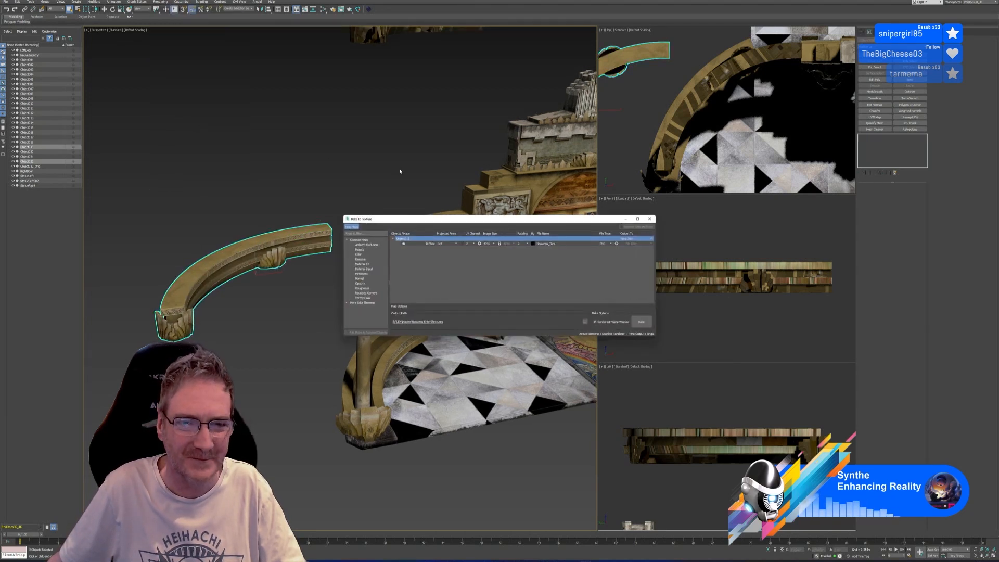
left_click(568, 244)
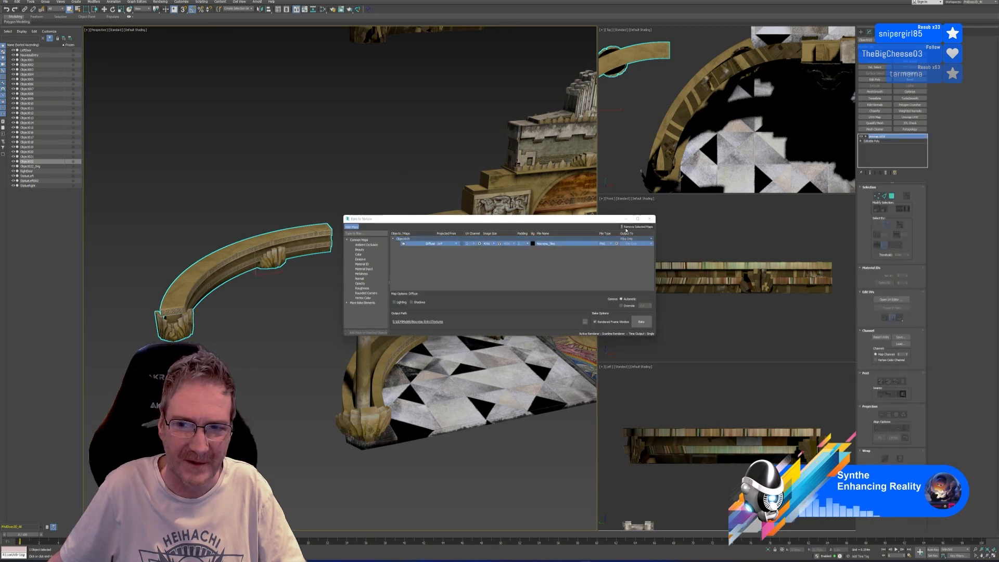
left_click(626, 229)
left_click(348, 303)
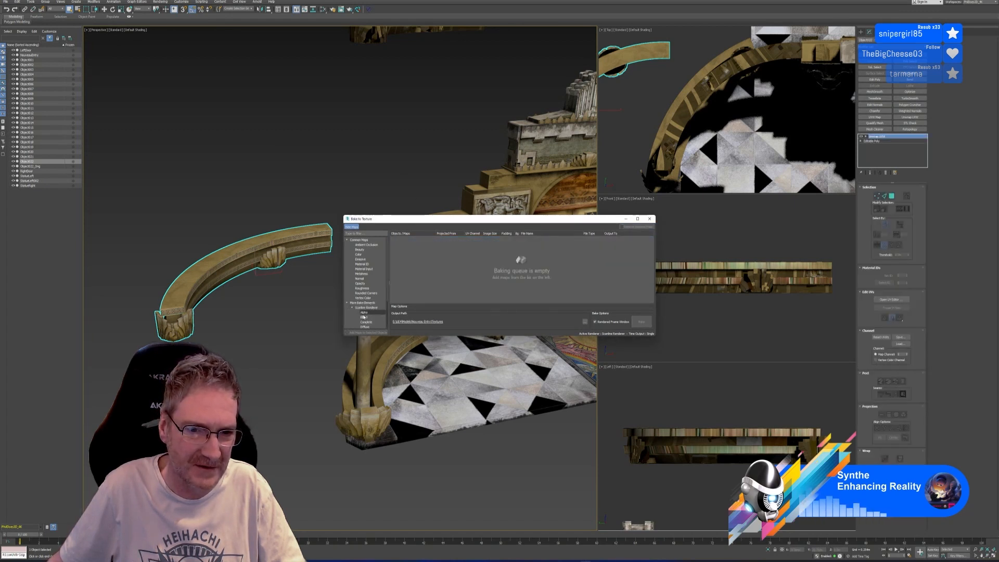
left_click(366, 333)
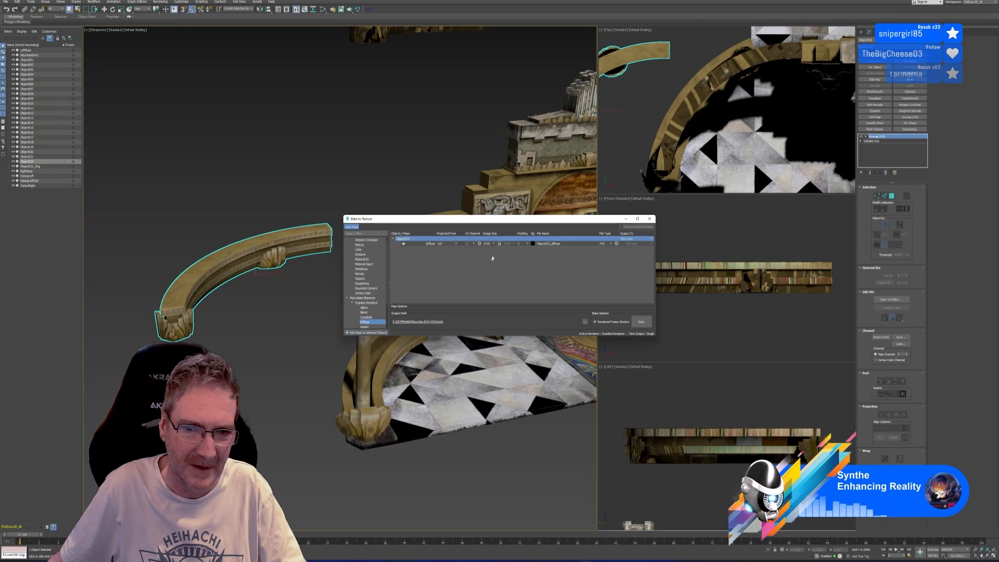
Step: Set the Diffuse bake's image size to 4096 and name its output file Nouveau_Top_Border_R4
left_click(492, 243)
left_click(487, 262)
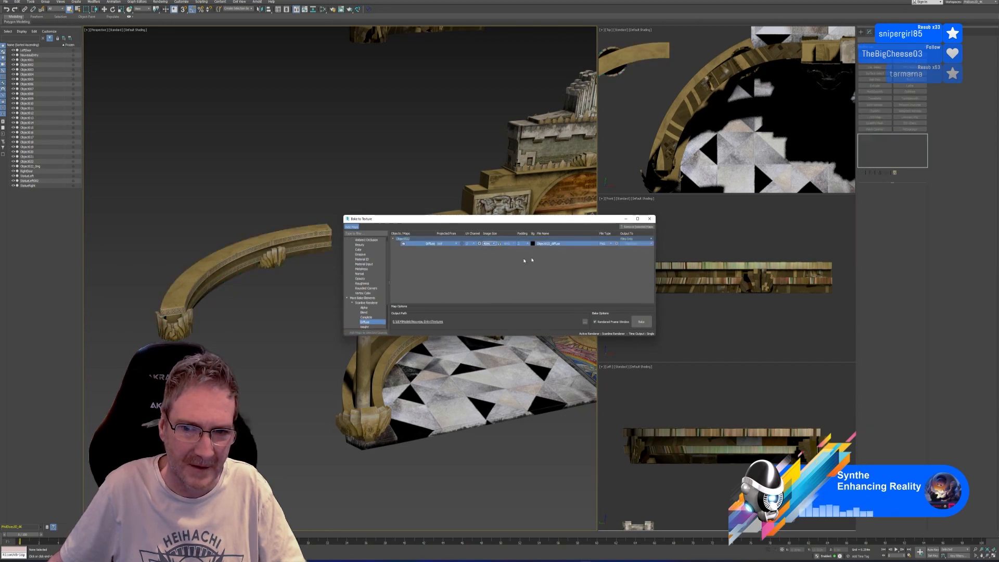
left_click(550, 244)
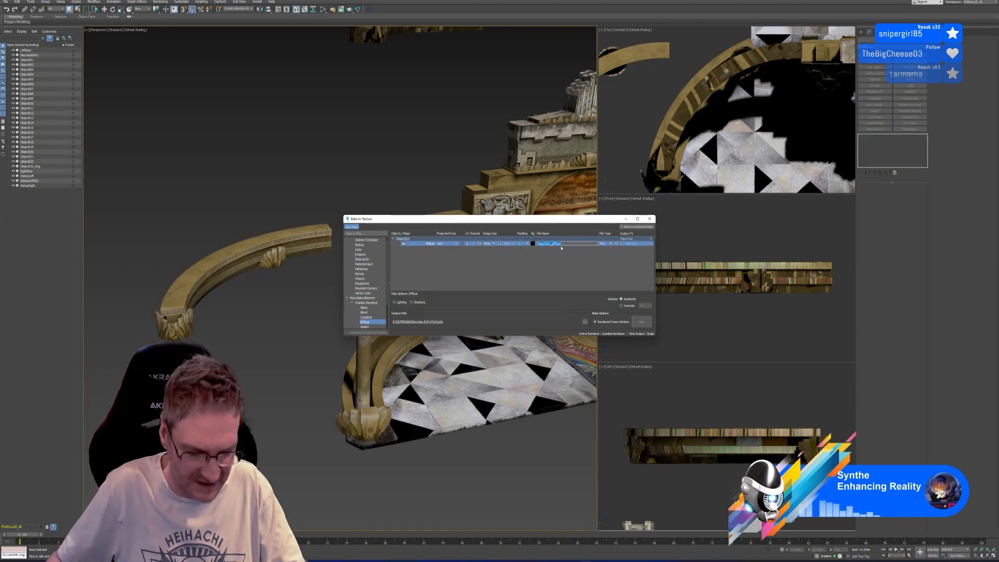
type("Nou")
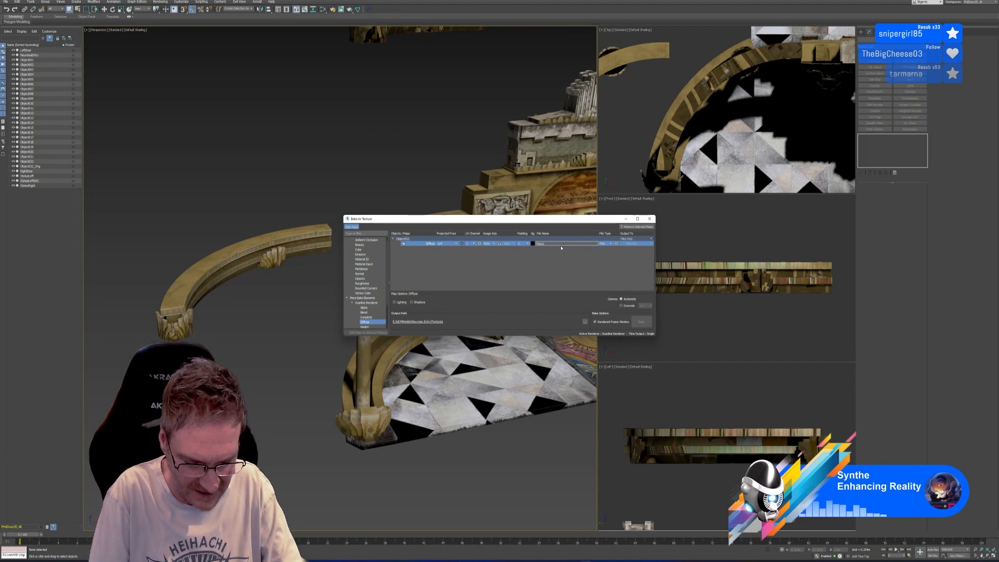
type("veau_")
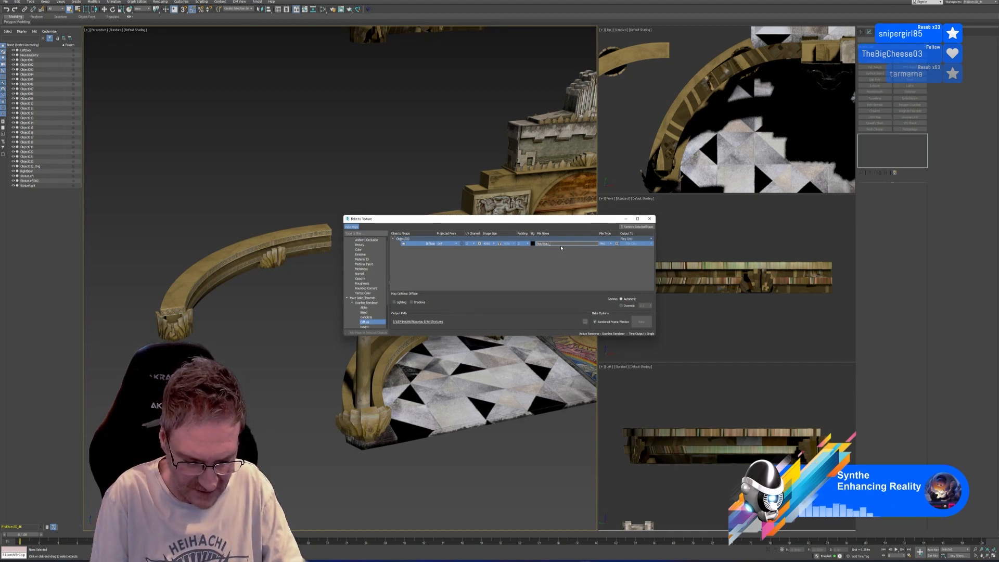
type("Top")
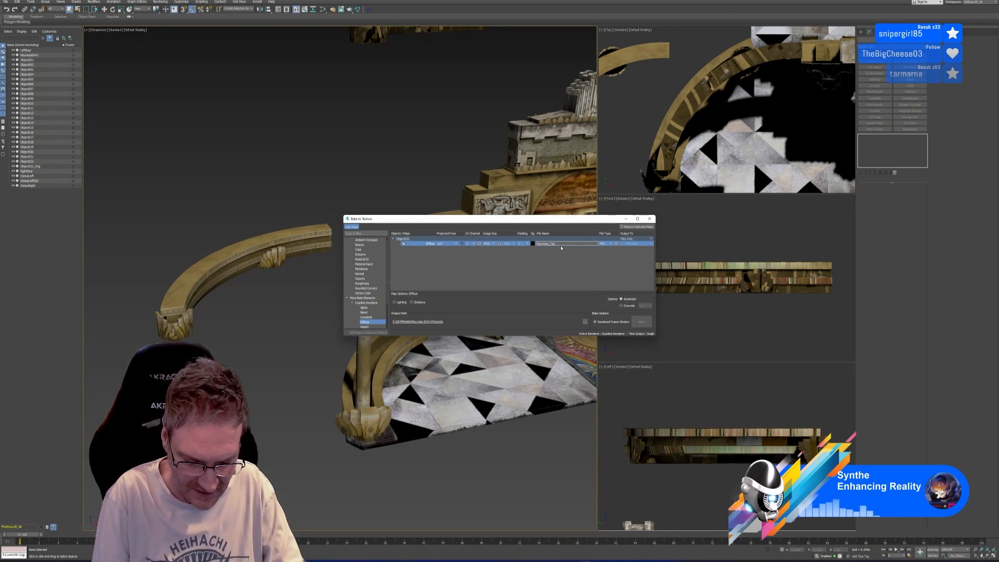
type("_Interior_")
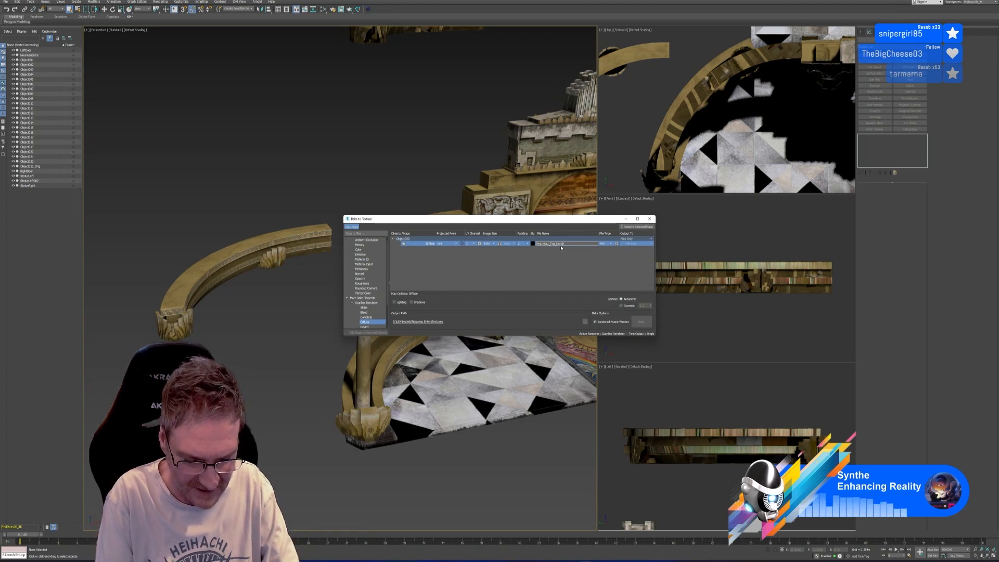
type("R")
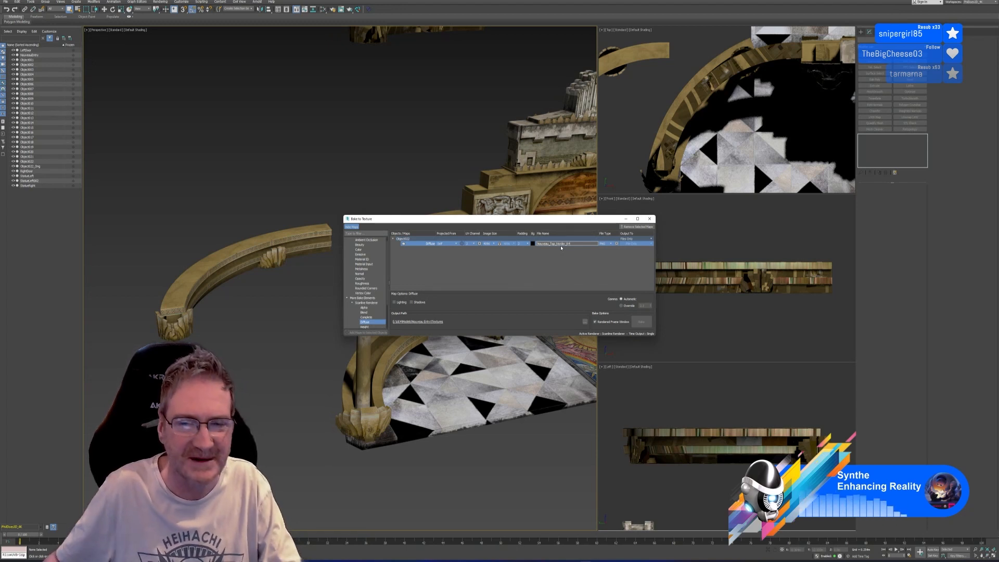
type("4")
left_click(566, 268)
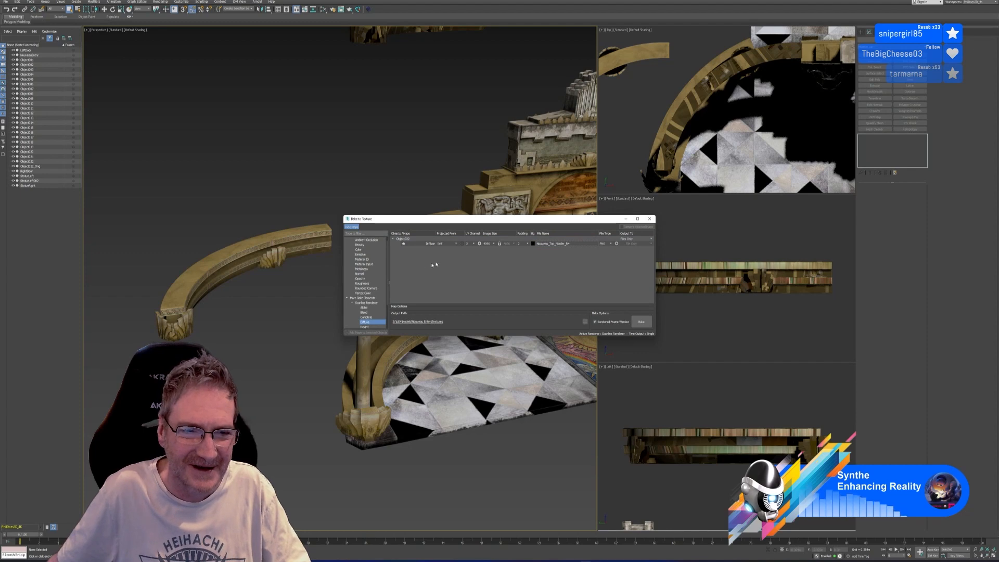
Step: Select the textured beam copy beside the gate, bake its Diffuse map, and close the bake windows
left_click(300, 244)
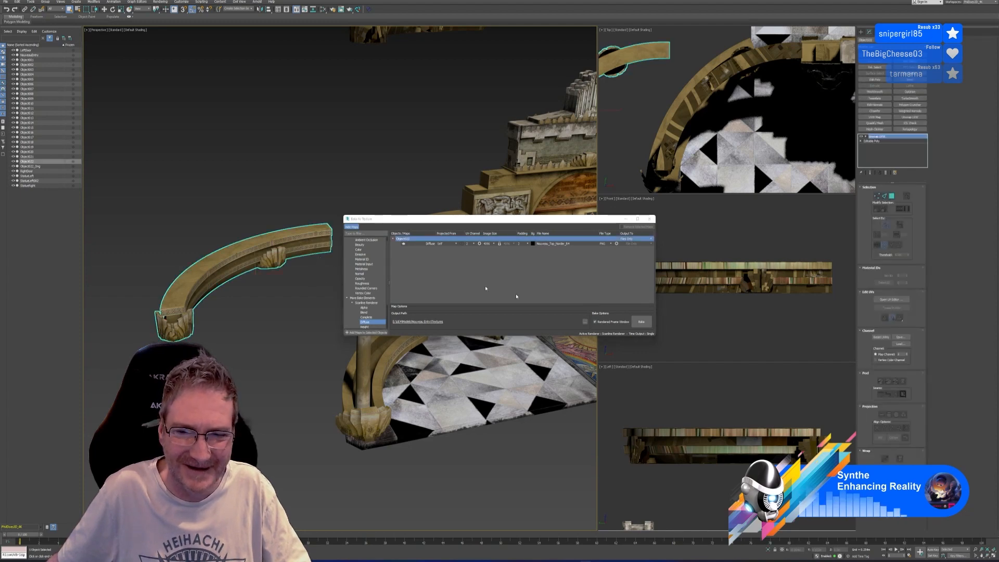
left_click(642, 323)
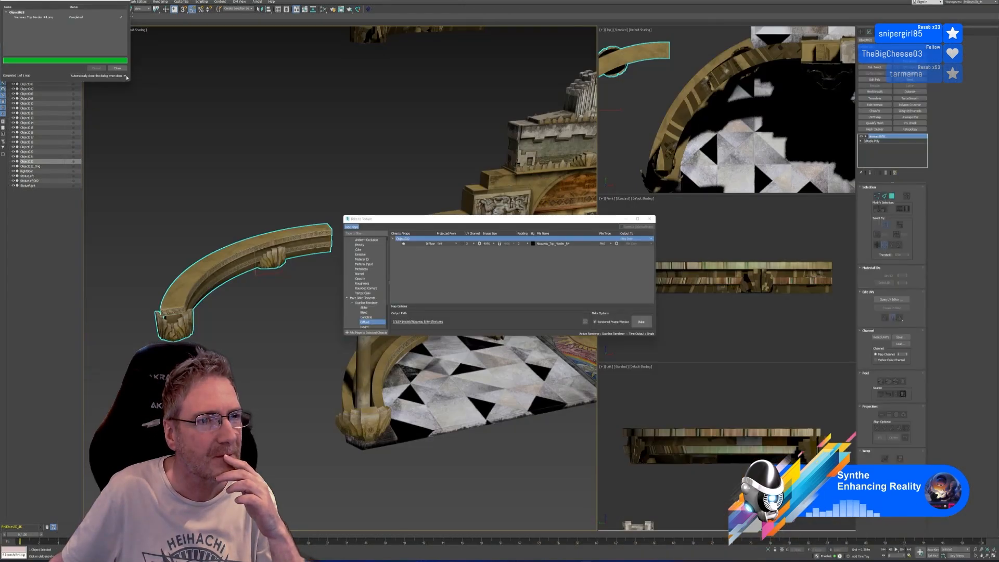
left_click(117, 68)
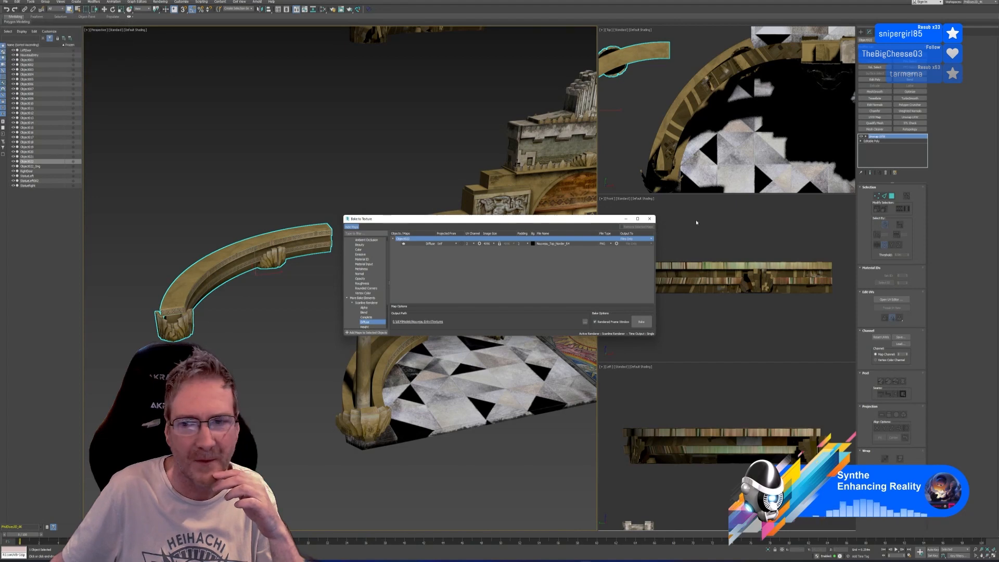
left_click(649, 219)
Step: Load Nouveau_Top_Border_R4.png into the Map #27 bitmap in the Slate Material Editor and assign its material to the selected beam copy
scroll(301, 172, "down", 3)
middle_click_drag(301, 172, 281, 178, "alt")
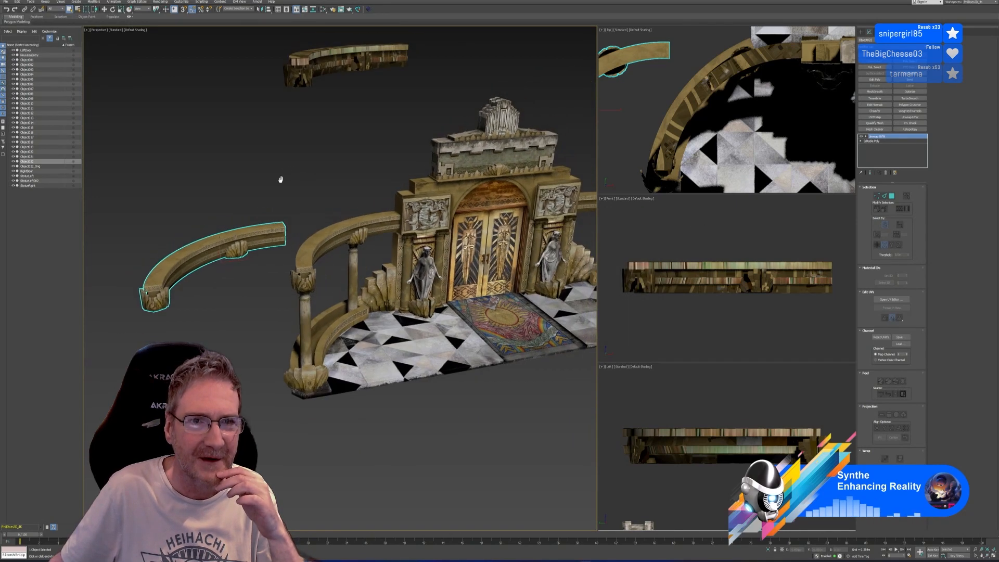
left_click(322, 9)
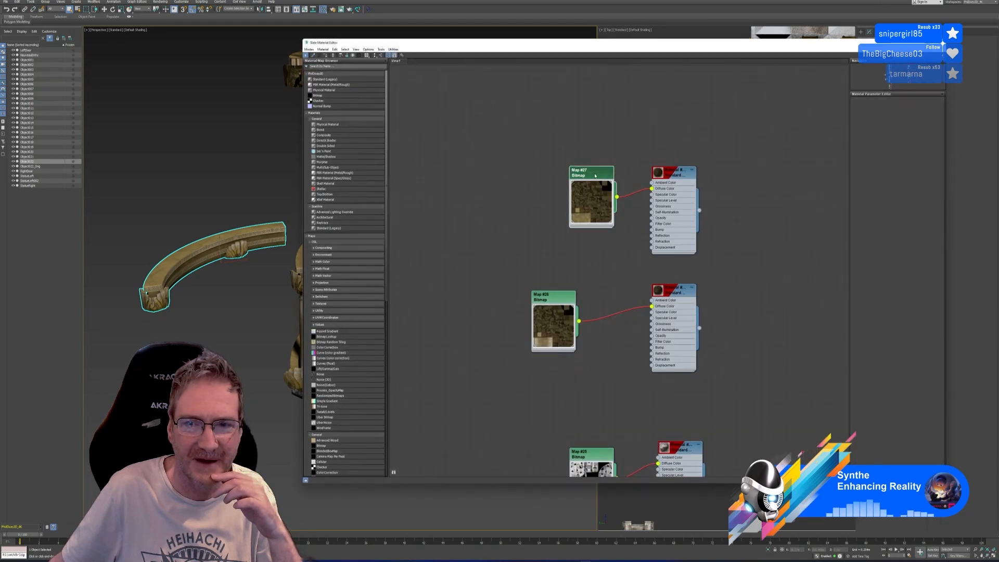
double_click(594, 176)
left_click(904, 176)
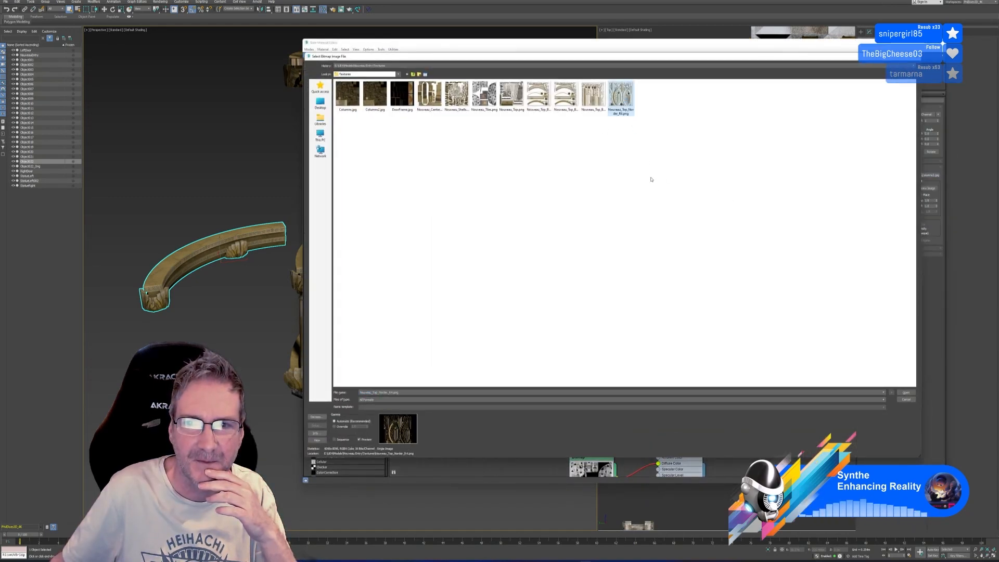
key("Escape")
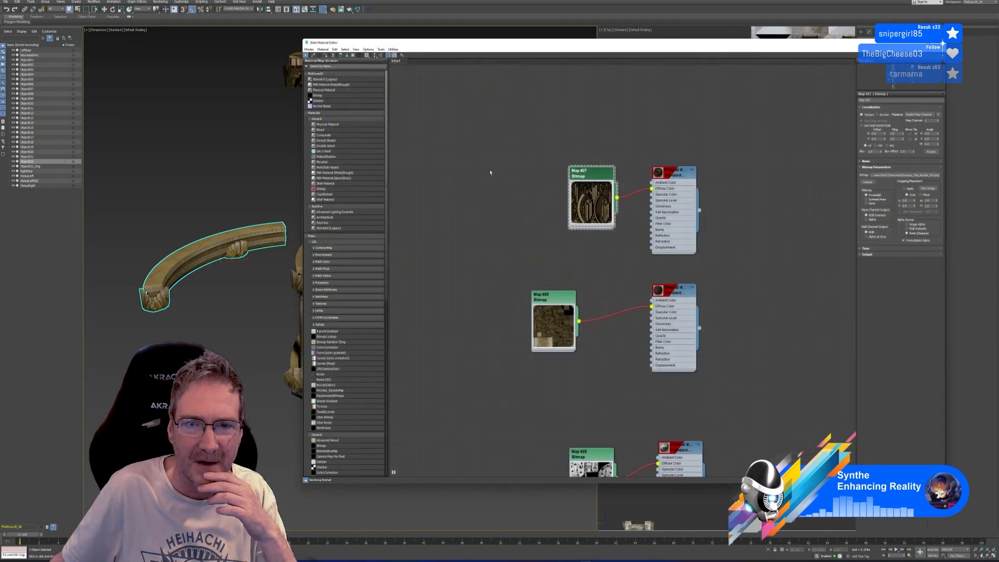
right_click(675, 171)
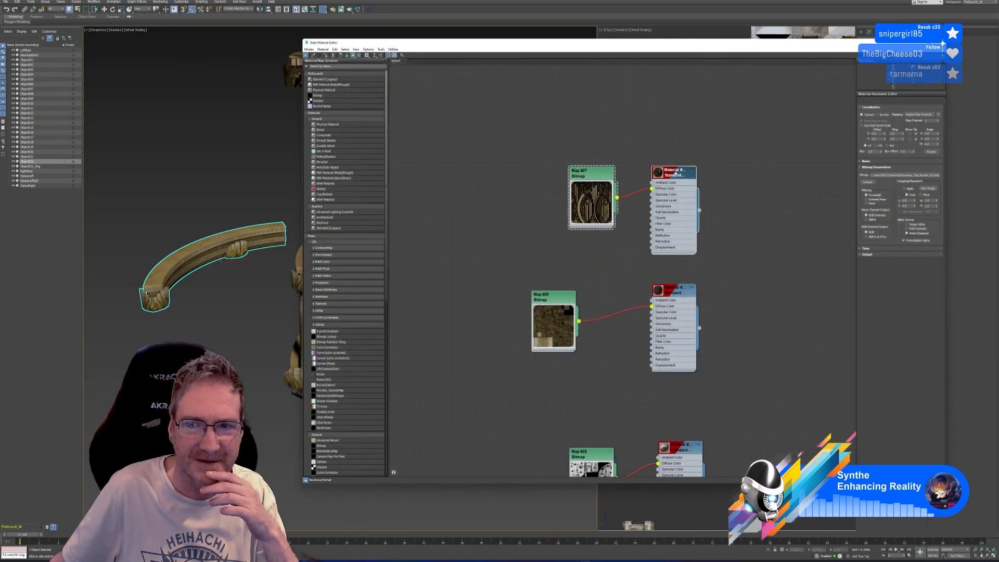
left_click(696, 185)
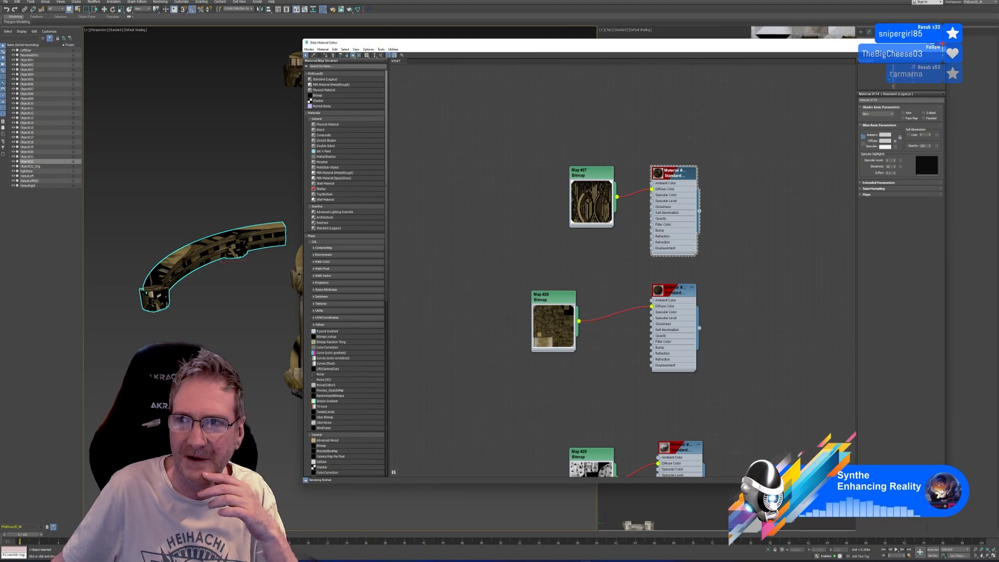
left_click(940, 44)
Step: Copy the beam copy's map channel 2 UVs onto map channel 1 in Map Channel Info
left_click(890, 171)
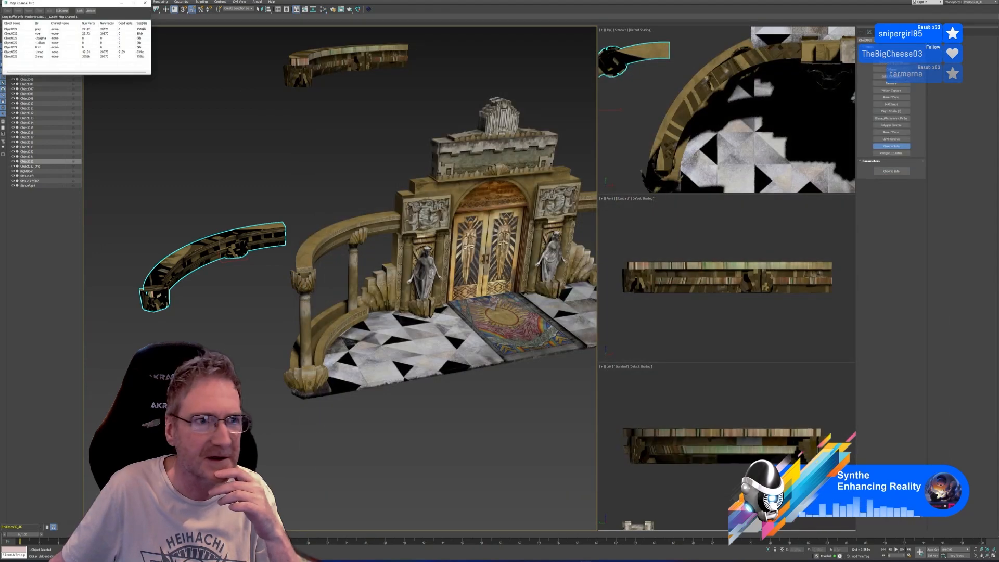
right_click(44, 57)
left_click(50, 61)
left_click(44, 53)
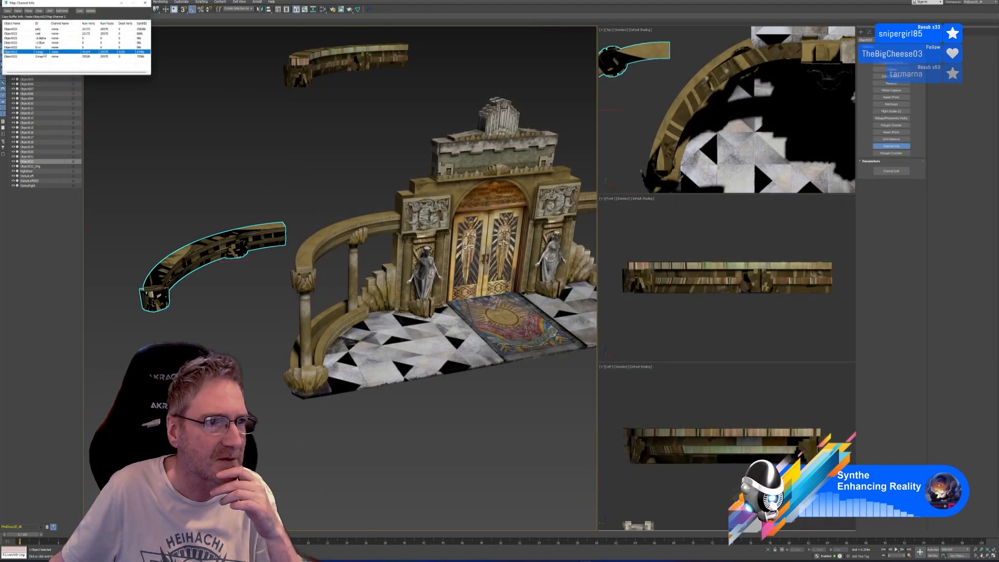
right_click(45, 52)
left_click(56, 62)
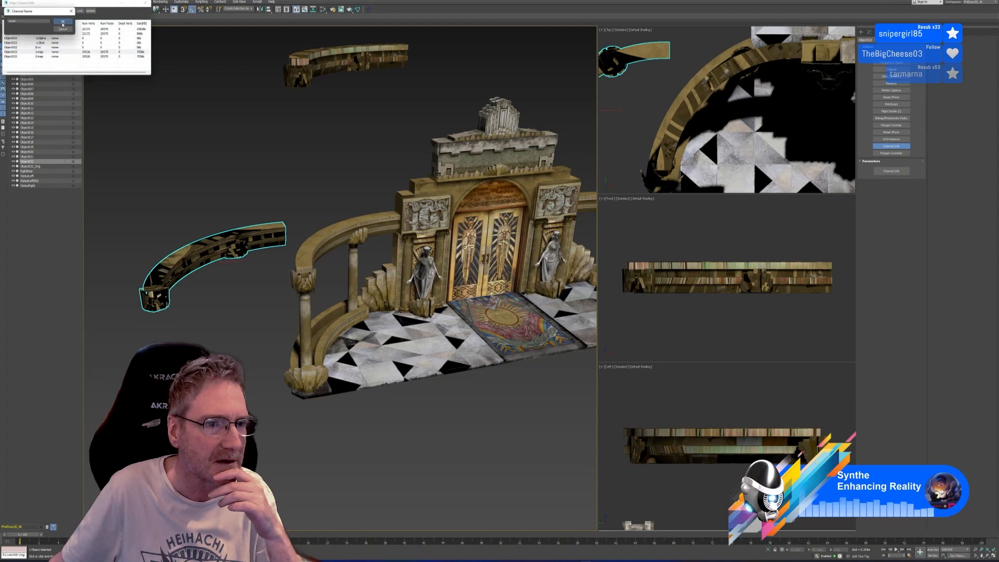
left_click(145, 3)
Step: Examine the baked texture along the curved beam copy, especially its carved trim and shell-shaped end capital, from several angles
scroll(218, 305, "up", 5)
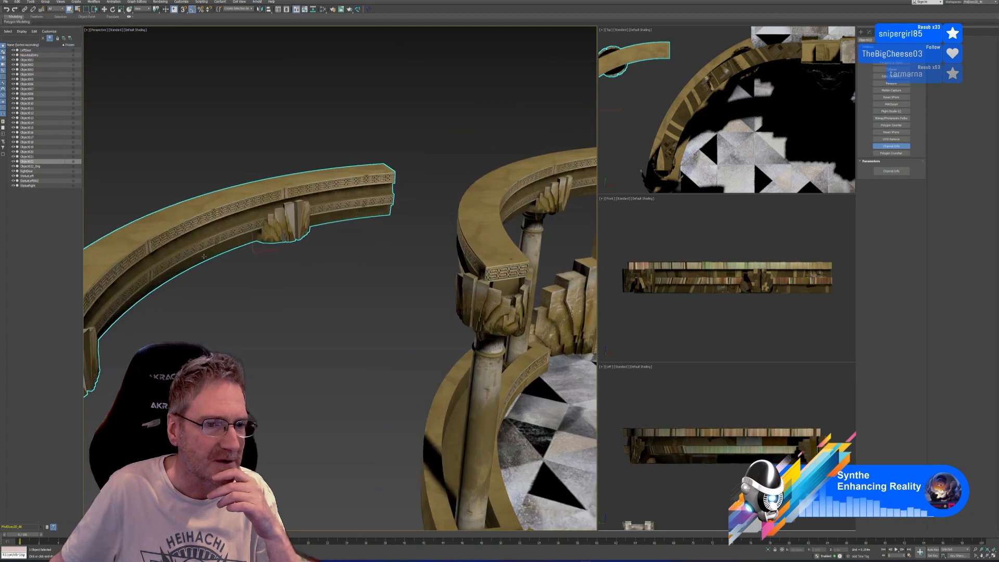
middle_click_drag(224, 312, 211, 299, "alt")
scroll(195, 226, "up", 5)
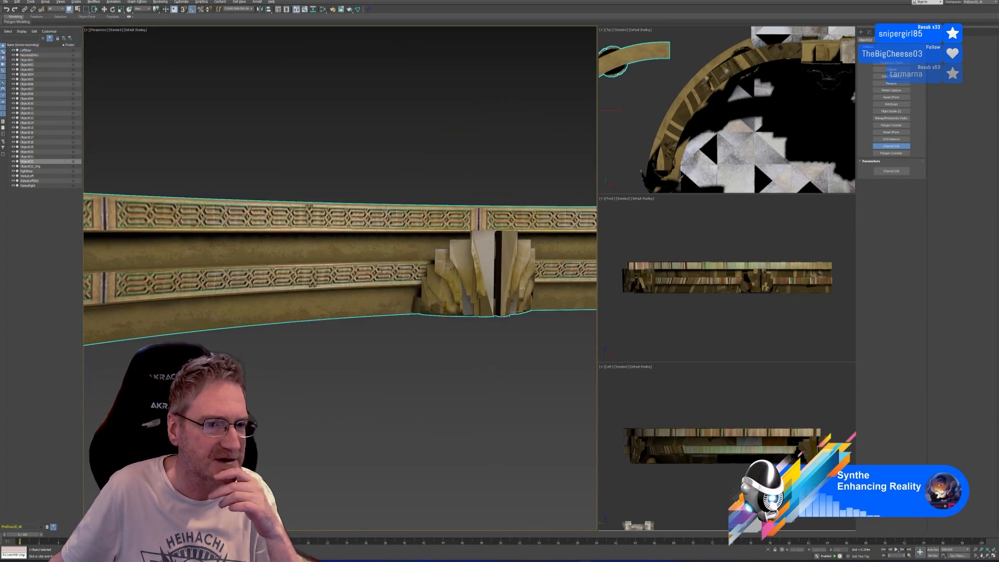
scroll(397, 231, "down", 2)
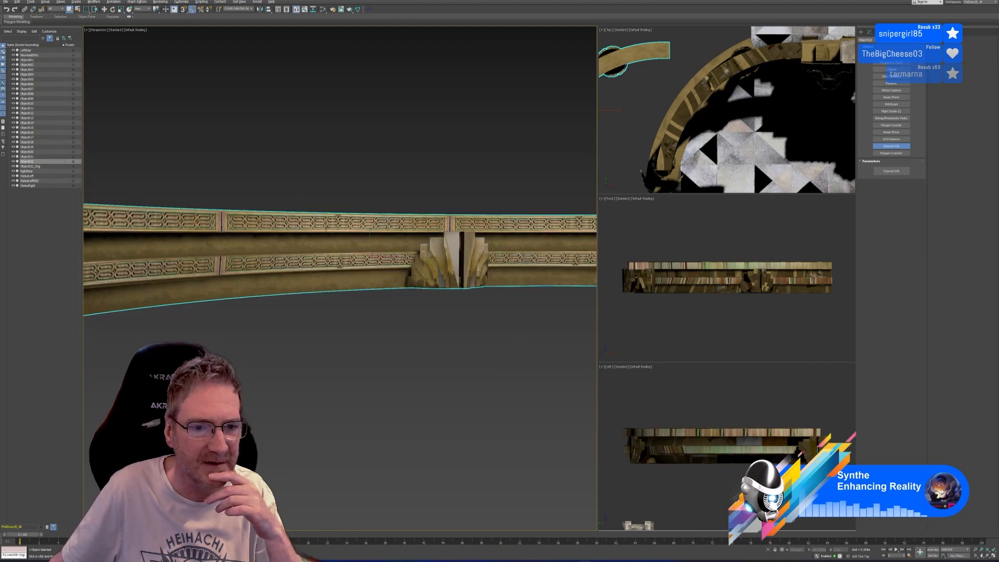
scroll(369, 235, "down", 4)
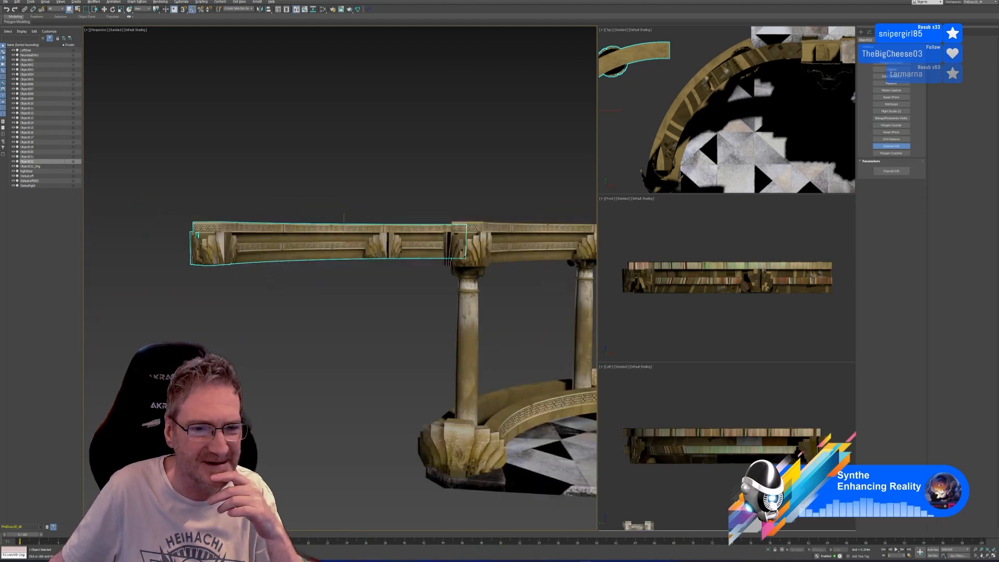
scroll(224, 241, "up", 6)
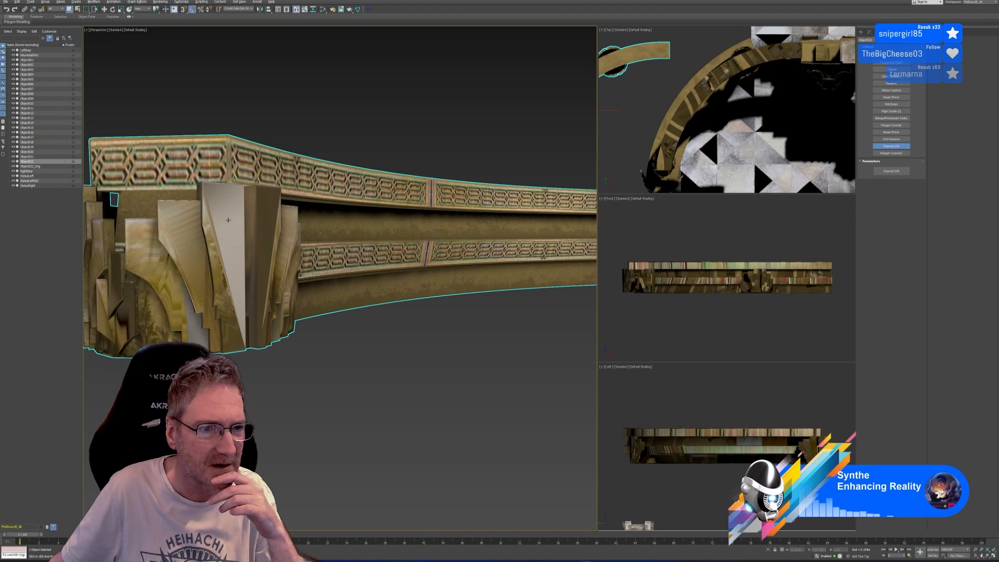
middle_click_drag(227, 220, 244, 199)
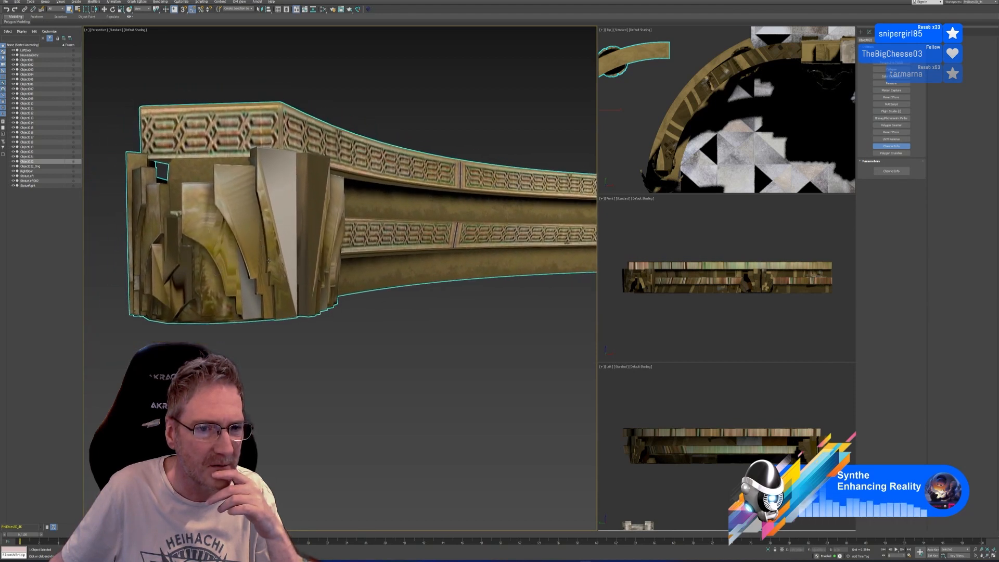
scroll(281, 324, "up", 2)
middle_click_drag(281, 323, 261, 336, "alt")
scroll(261, 337, "down", 5)
middle_click_drag(460, 359, 283, 281)
scroll(285, 283, "down", 2)
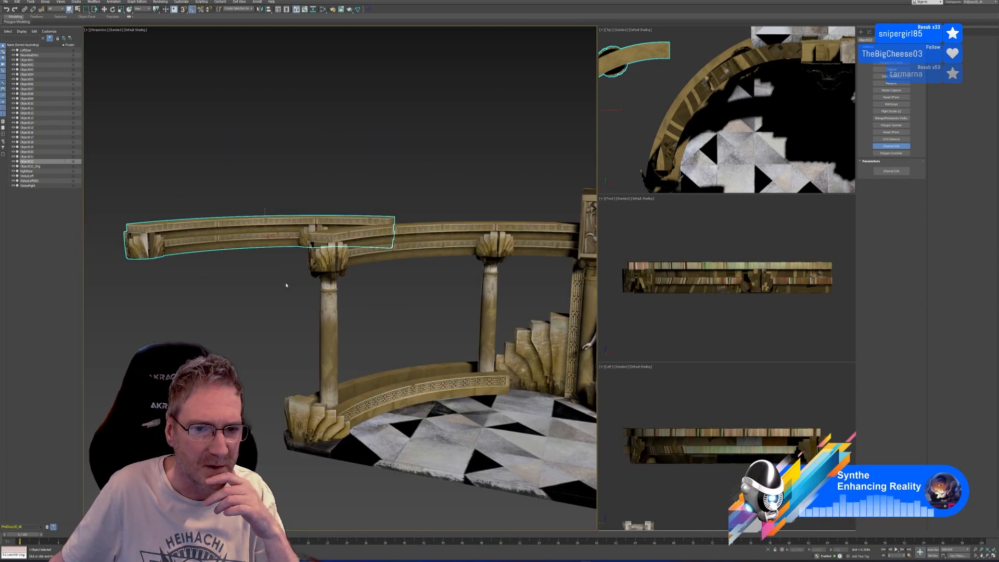
scroll(285, 285, "down", 3)
middle_click_drag(334, 261, 309, 246)
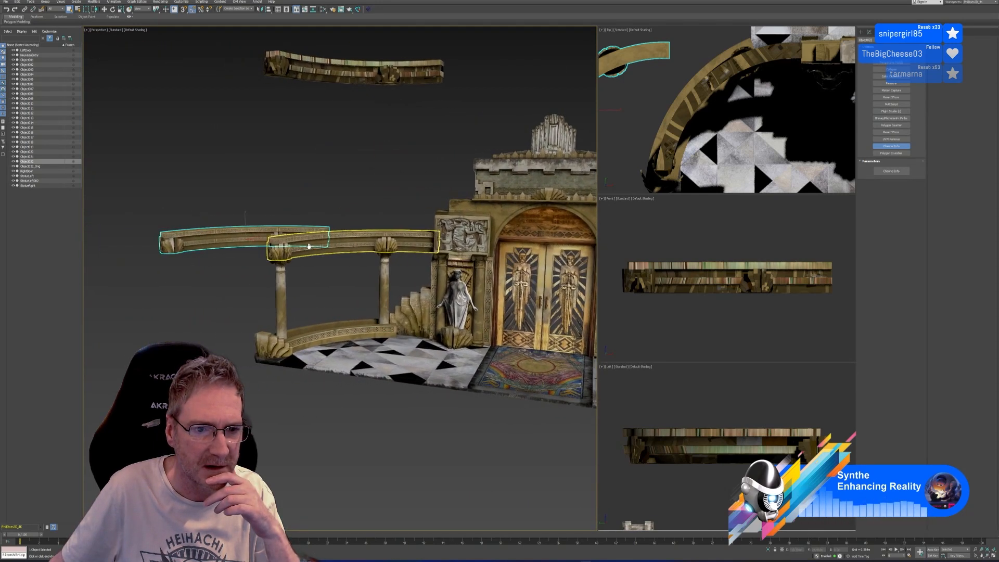
scroll(191, 242, "up", 6)
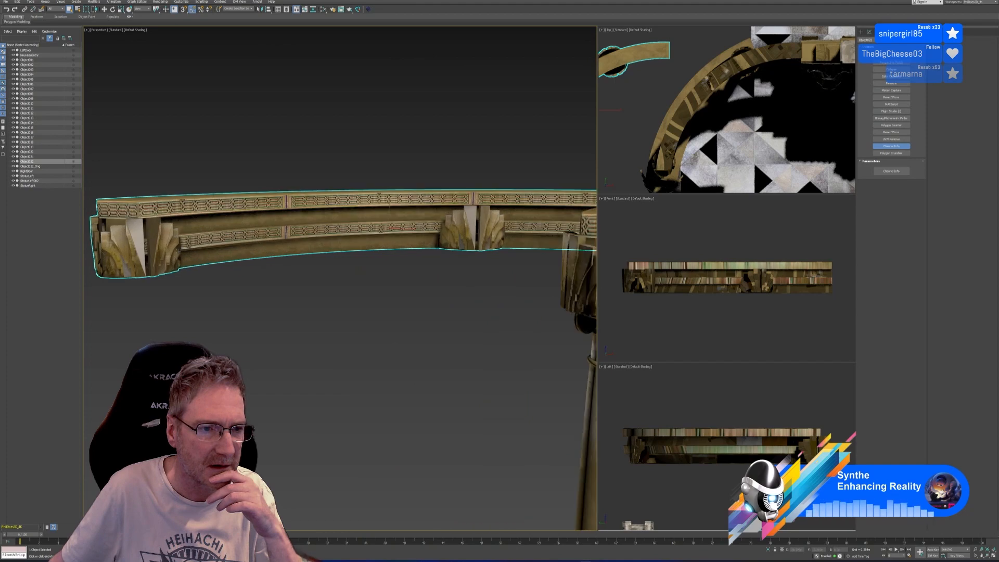
middle_click_drag(232, 279, 274, 276)
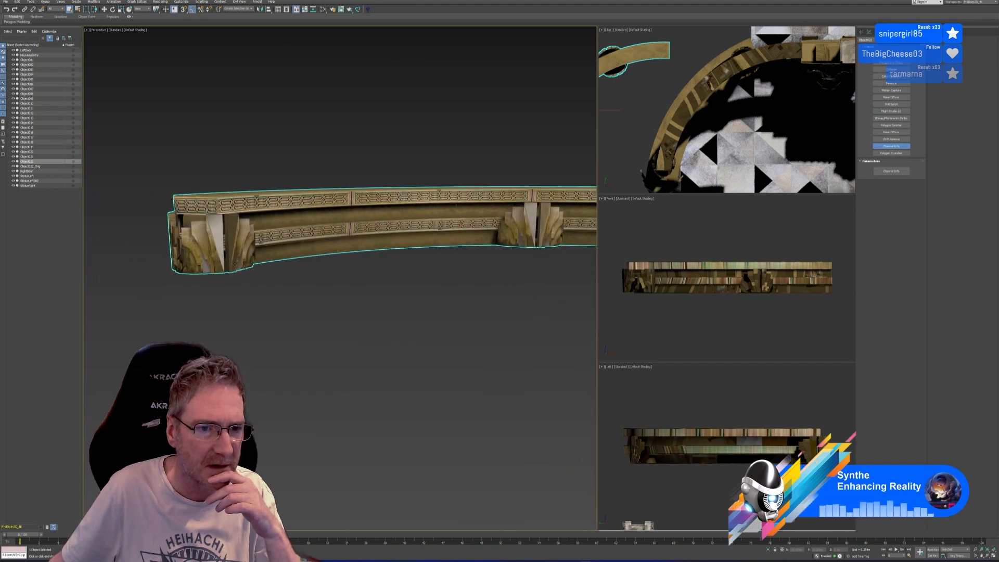
scroll(235, 264, "up", 4)
scroll(210, 253, "up", 2)
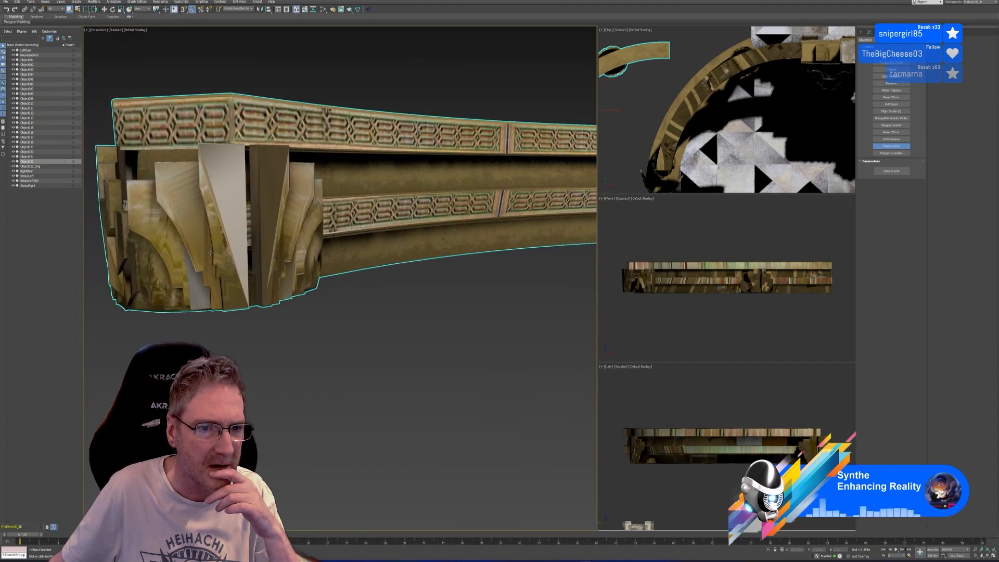
middle_click_drag(200, 313, 216, 309, "alt")
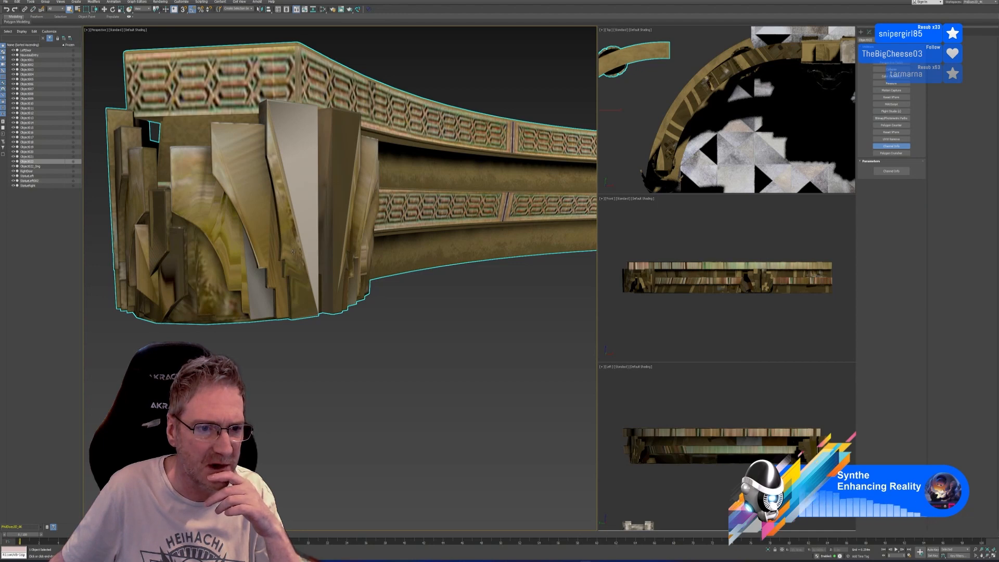
scroll(286, 268, "down", 4)
mouse_move(259, 336)
middle_mouse_down("alt")
mouse_move(277, 341)
mouse_move(247, 356)
mouse_move(252, 342)
middle_mouse_up("alt")
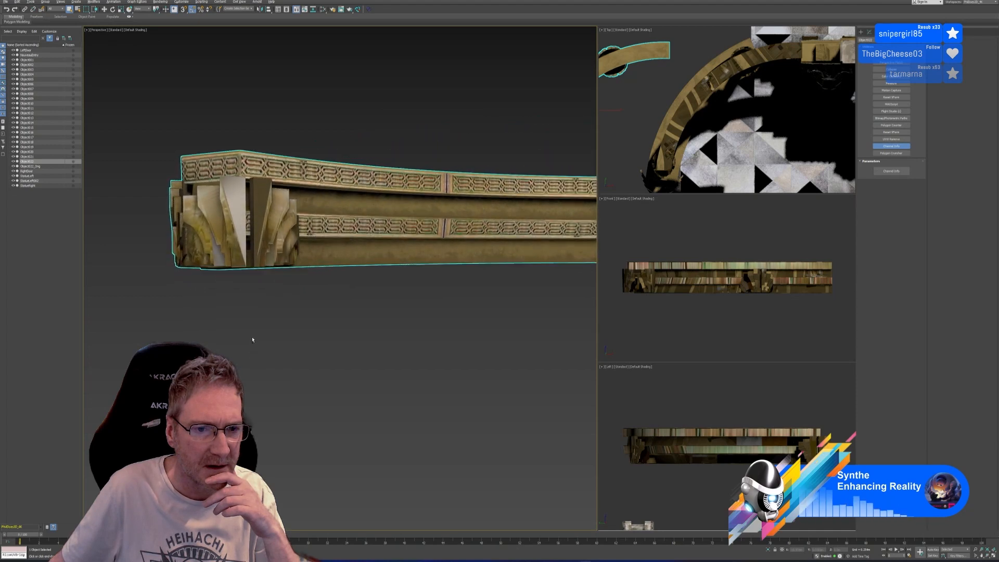
scroll(259, 337, "down", 4)
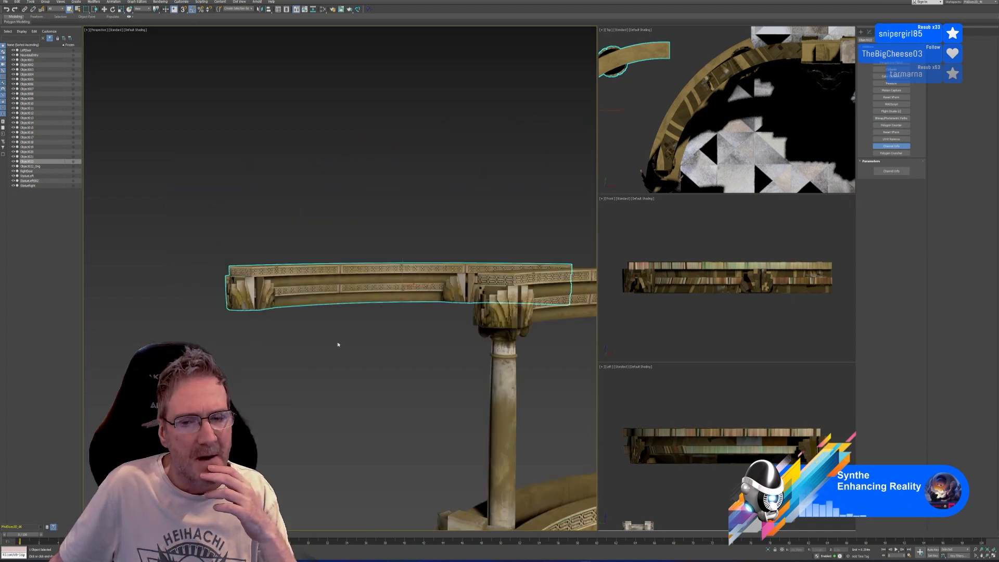
middle_click_drag(336, 345, 261, 345)
scroll(262, 307, "down", 5)
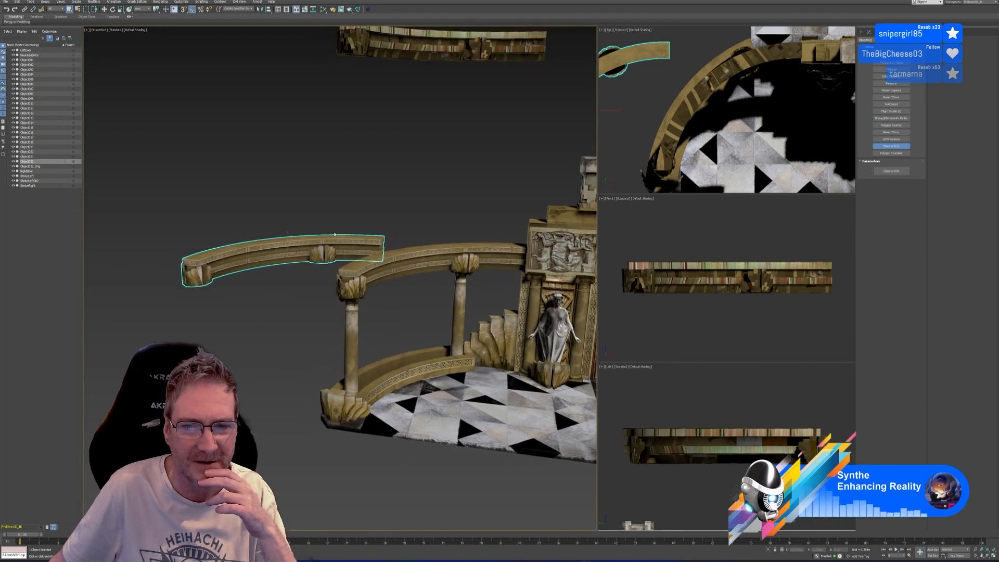
Step: Select the separate beam copy floating above the gate and add a Standard (Legacy) material and a Checker map in the Slate Material Editor
middle_click_drag(364, 201, 205, 171)
scroll(254, 197, "down", 5)
middle_click_drag(547, 229, 369, 243)
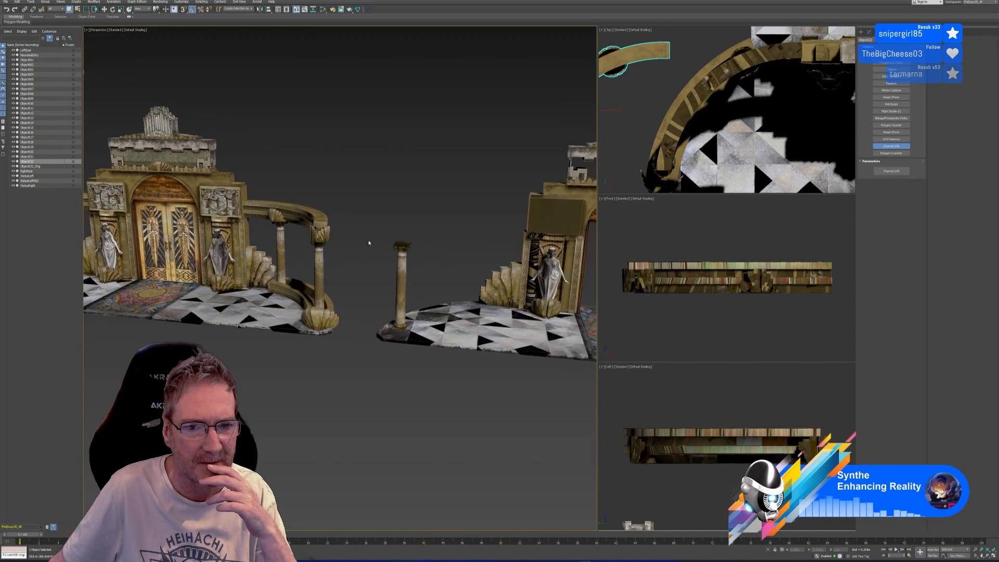
middle_click_drag(318, 173, 380, 218)
scroll(269, 241, "up", 3)
middle_click_drag(308, 192, 292, 217)
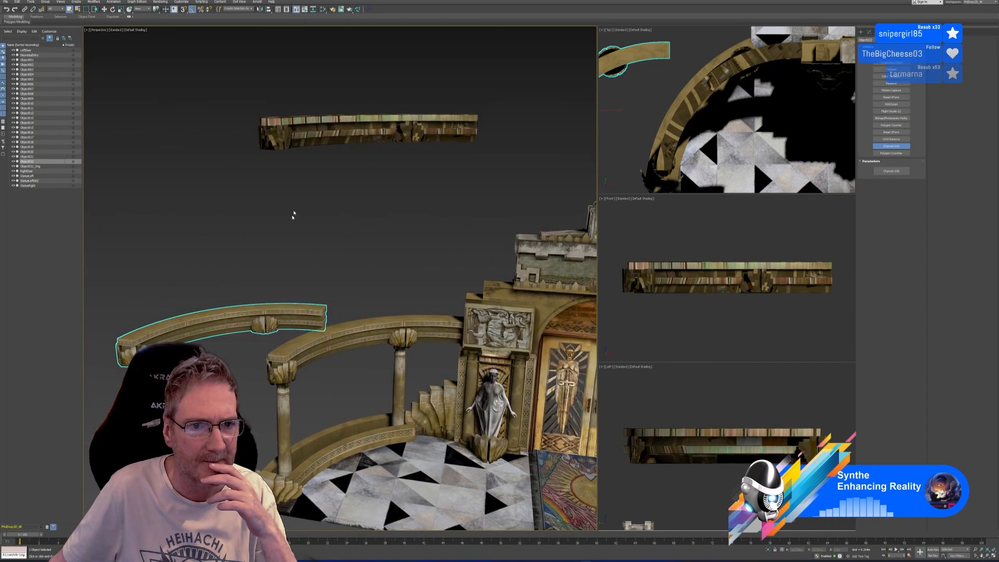
left_click(304, 133)
left_click(324, 9)
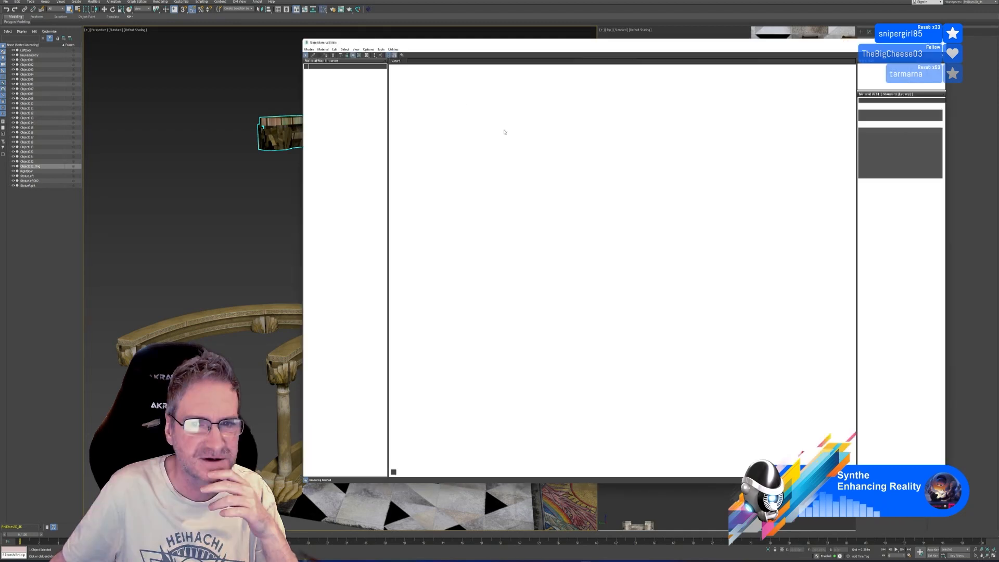
scroll(544, 272, "up", 3)
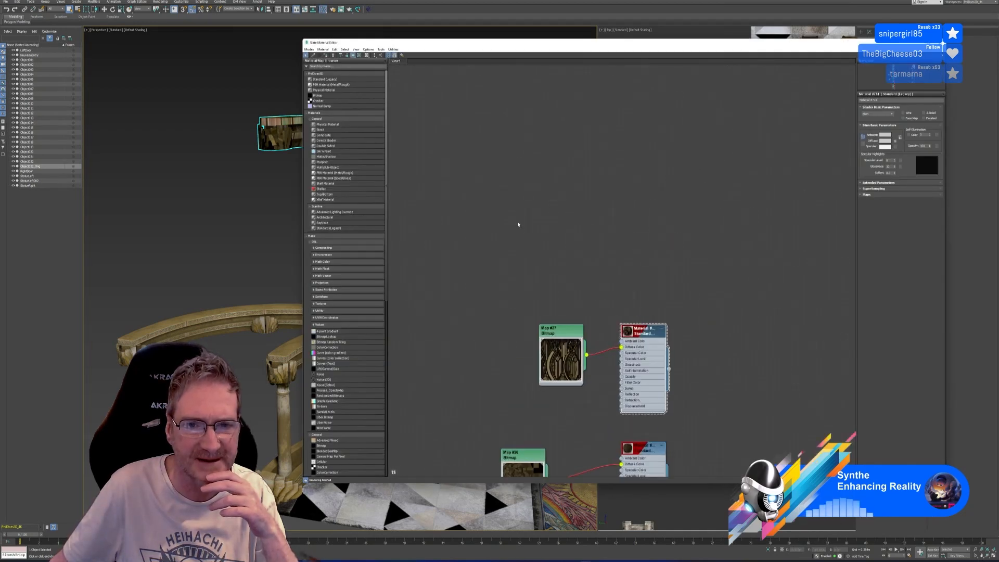
double_click(335, 79)
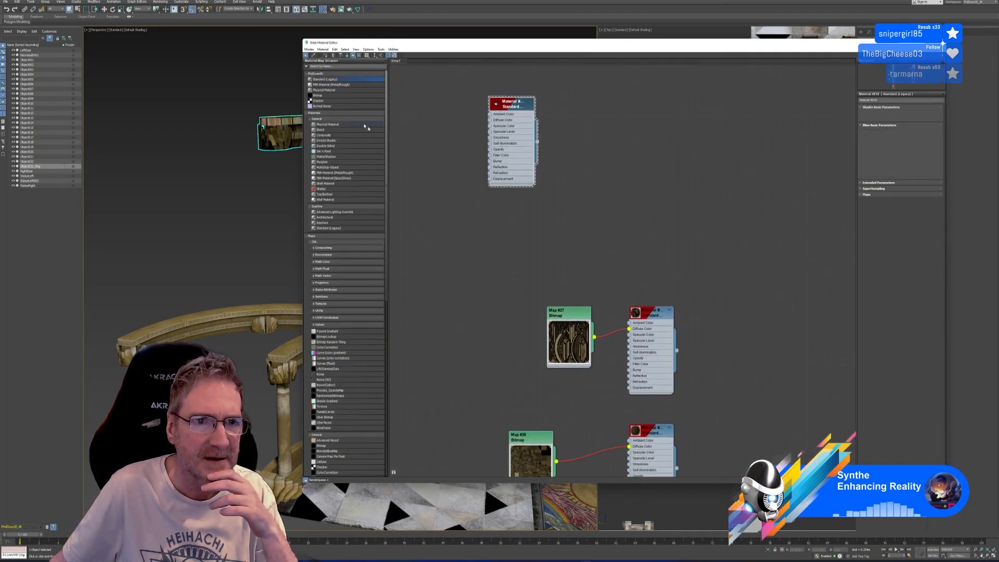
left_click_drag(445, 114, 443, 115)
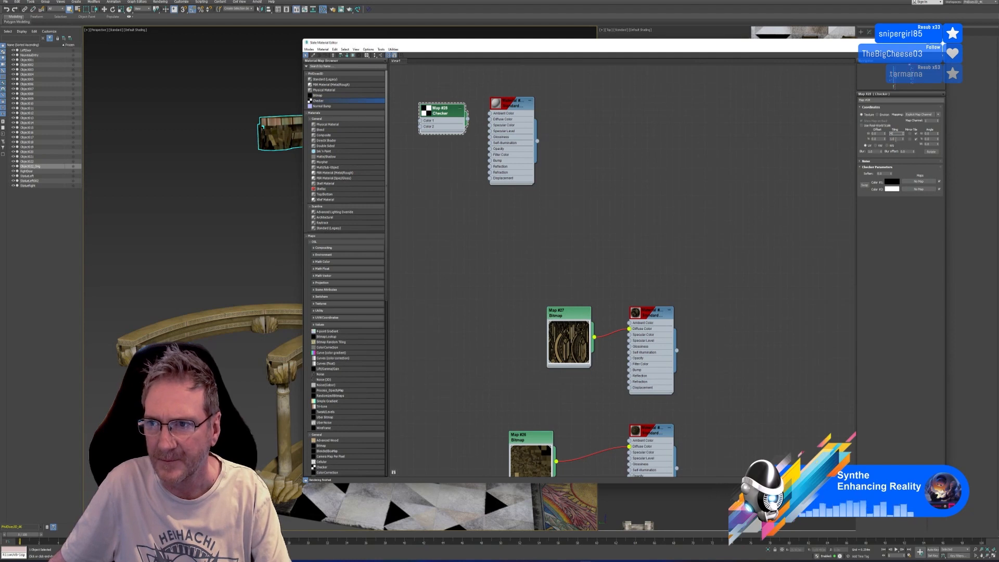
Step: Set the Checker map's U and V tiling to 40 and connect it to the new material's Diffuse Color
left_click_drag(896, 139, 880, 144)
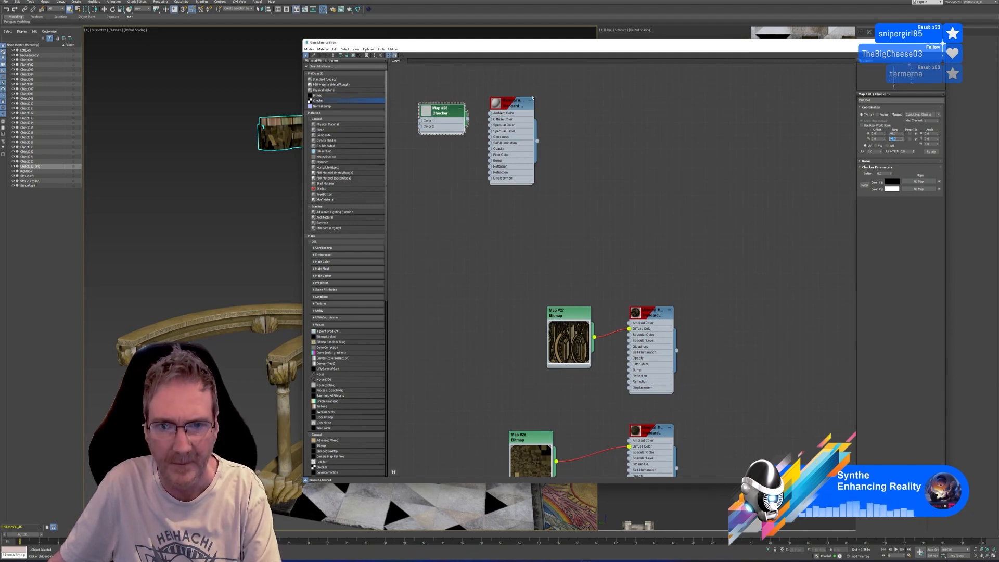
type("40")
key("Return")
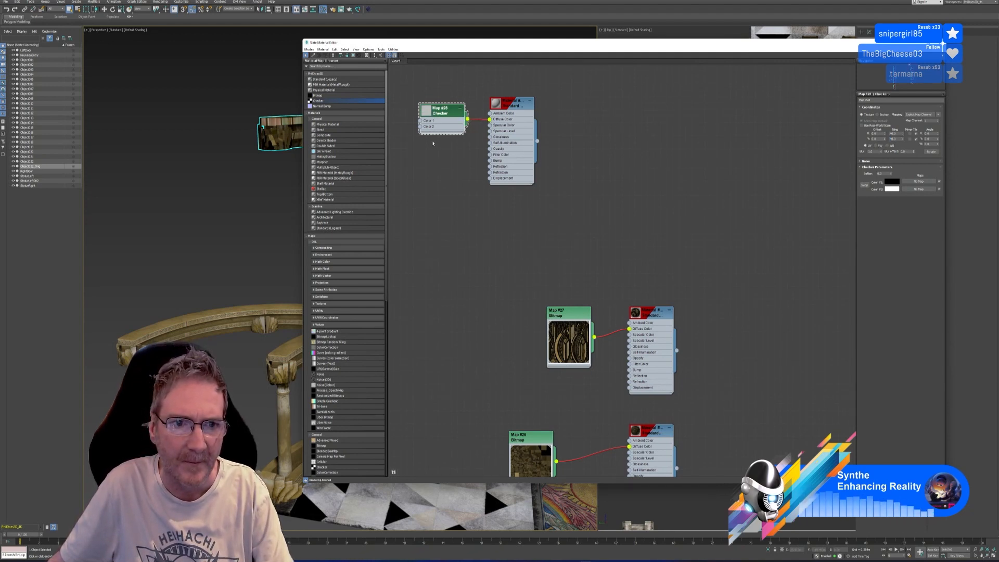
Step: Assign the checker material to the selected floating beam and inspect the checker pattern on it up close
right_click(510, 105)
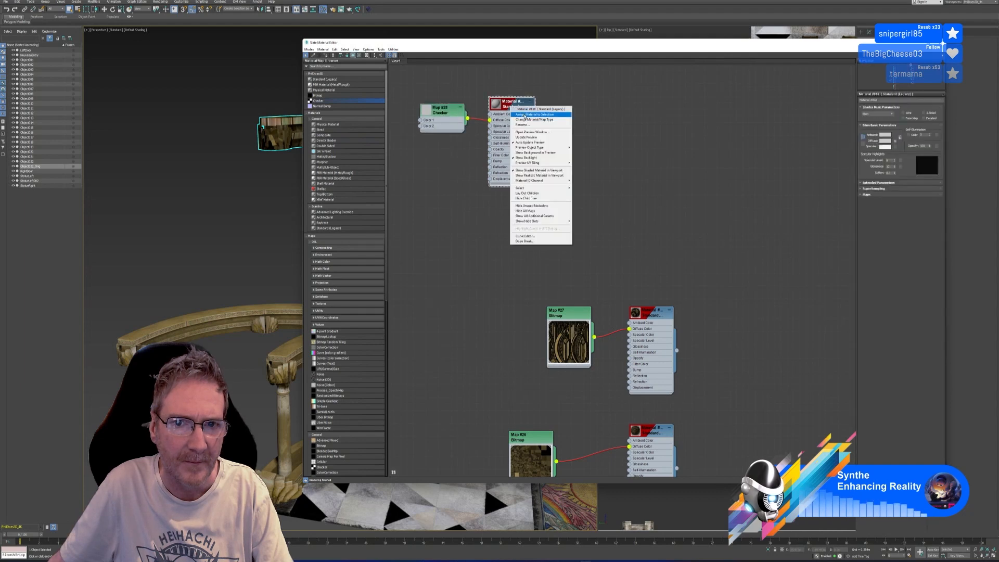
left_click(526, 114)
key("z")
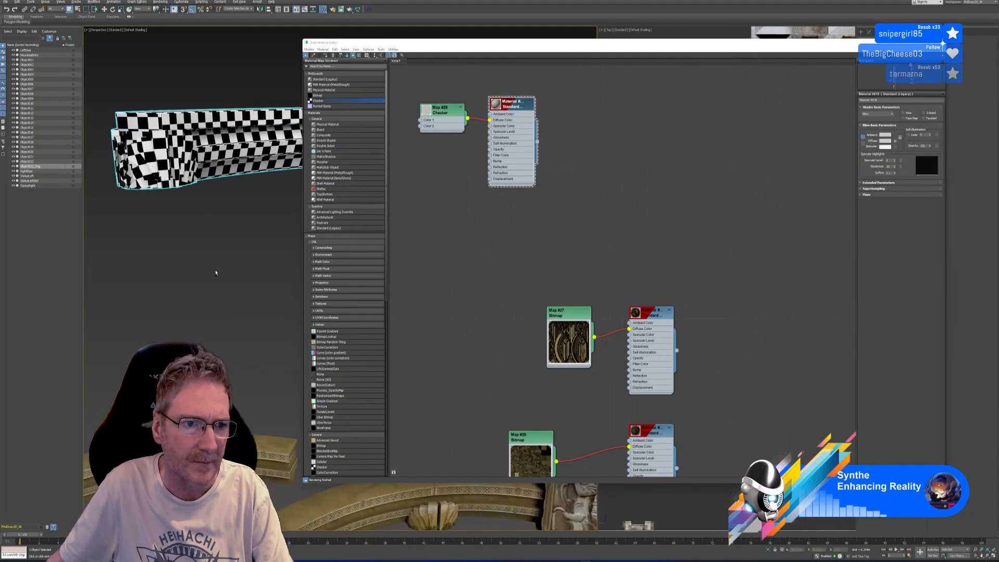
middle_click_drag(216, 273, 213, 170, "alt")
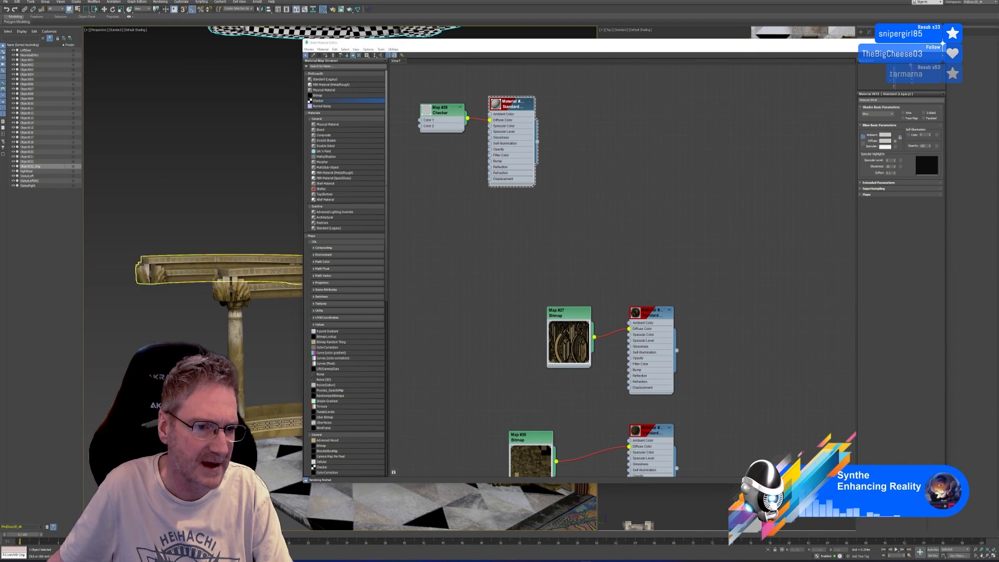
Step: Disconnect the Checker map from the material's Diffuse Color and close the Slate Material Editor
scroll(146, 275, "up", 6)
middle_click_drag(167, 288, 204, 344)
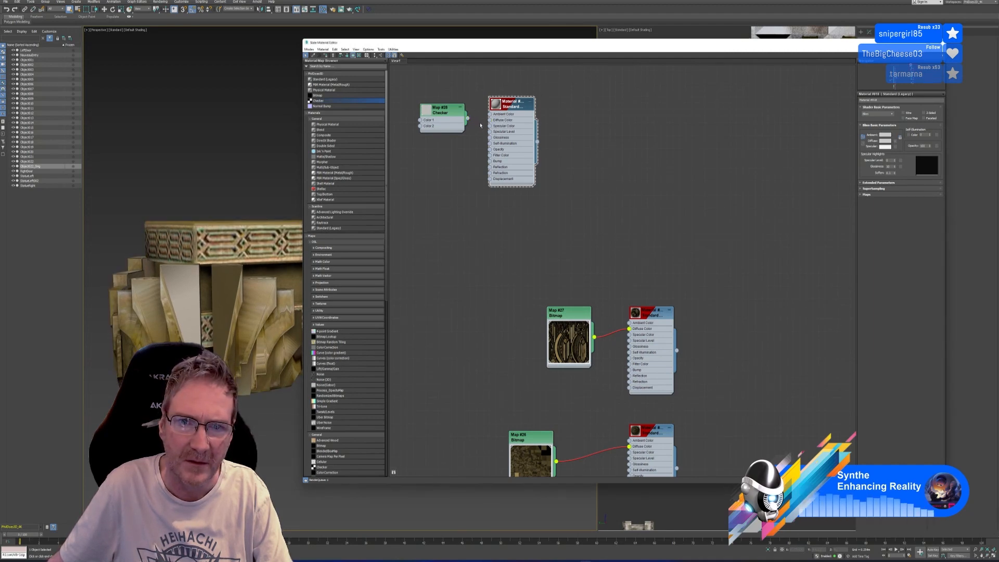
key("m")
scroll(283, 216, "down", 6)
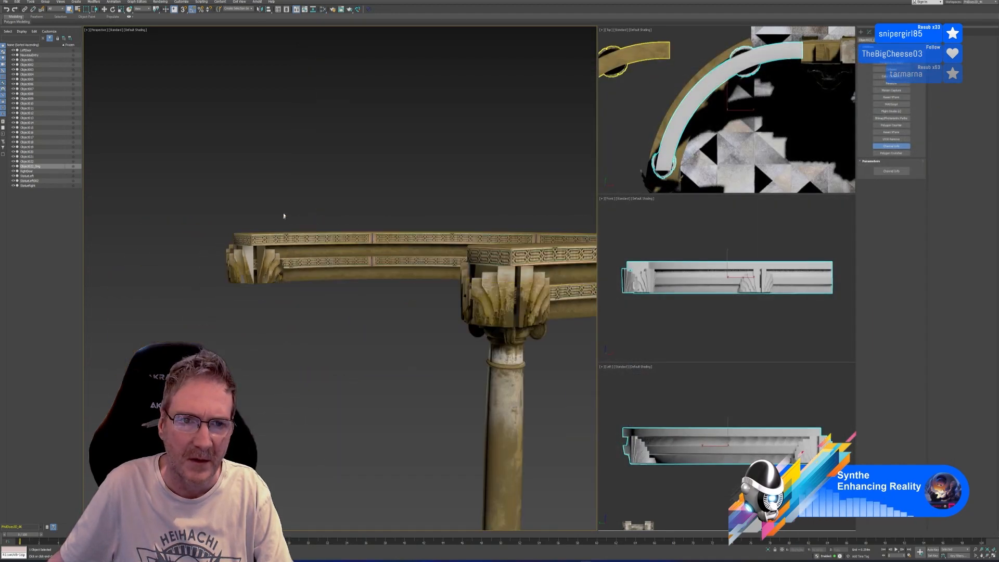
middle_click_drag(286, 216, 301, 241)
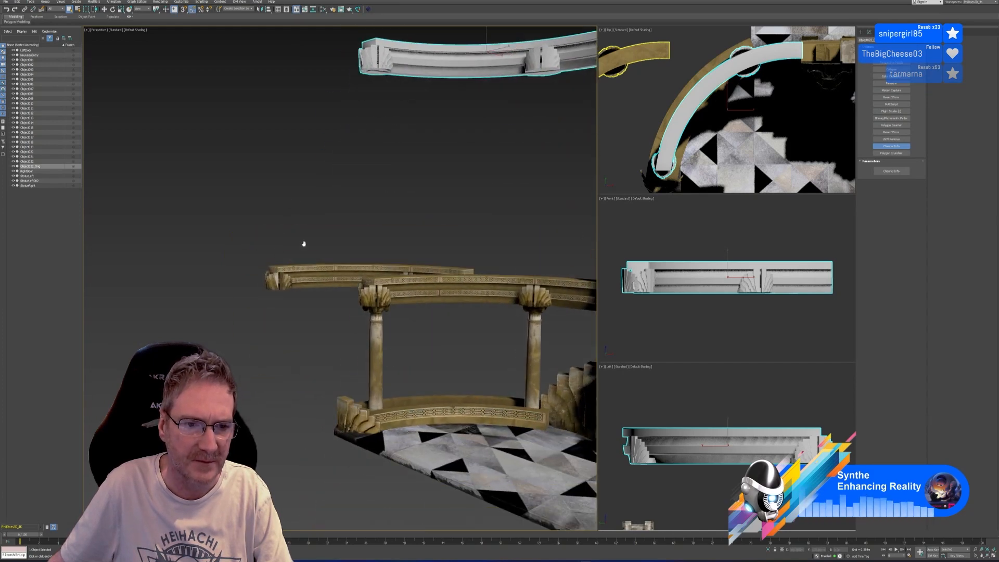
Step: Clone the textured curved beam resting on the columns as a copy, placed in the empty space beyond the free-floating textured beam
scroll(279, 290, "up", 7)
scroll(286, 278, "up", 5)
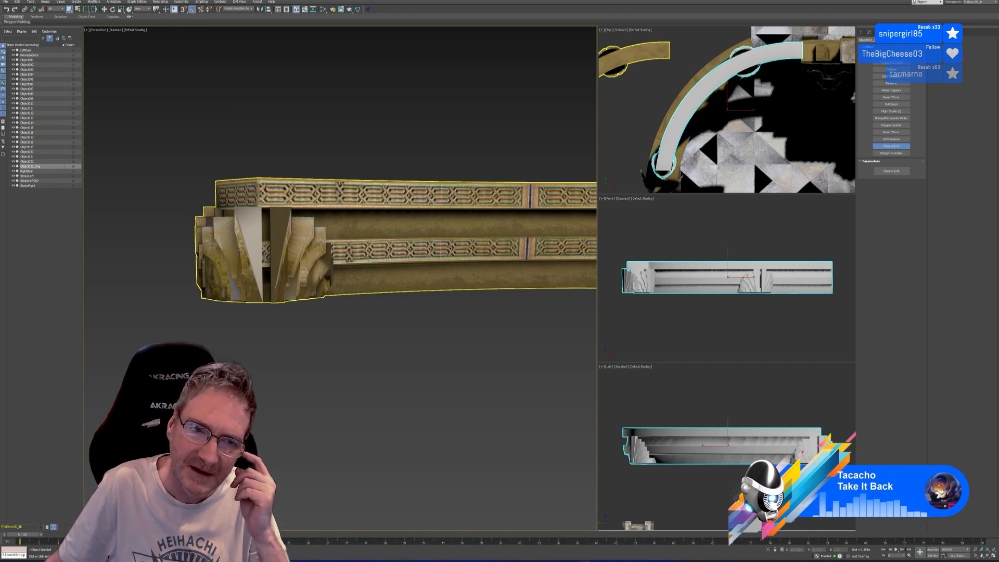
scroll(239, 253, "down", 8)
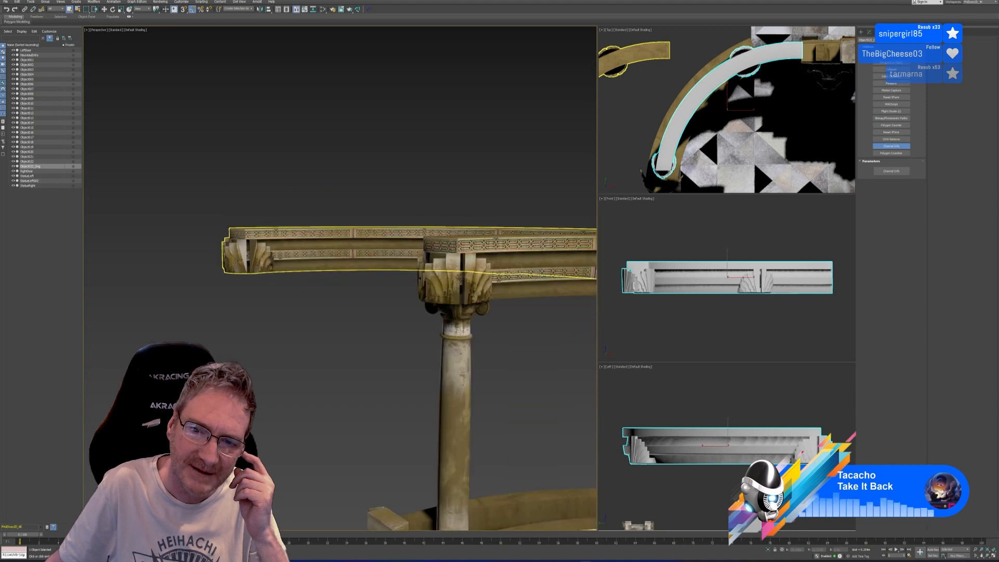
middle_click_drag(288, 304, 243, 348, "alt")
scroll(243, 348, "down", 3)
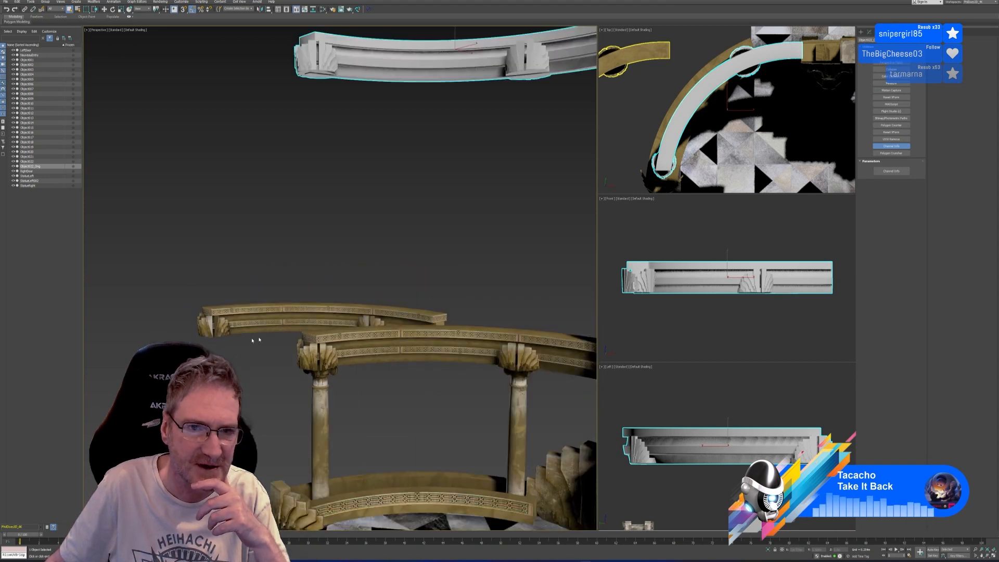
middle_click_drag(324, 244, 345, 251)
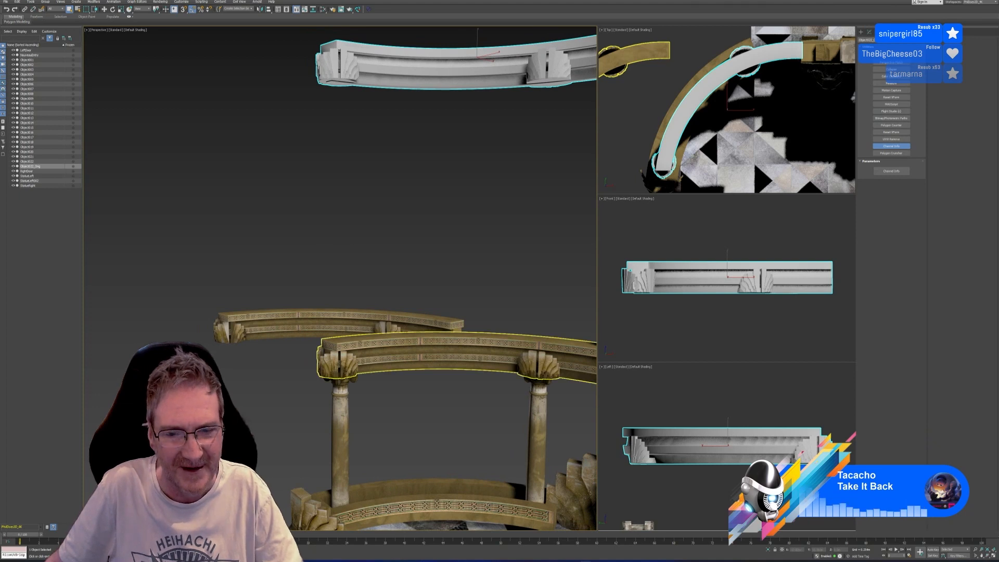
left_click(373, 350)
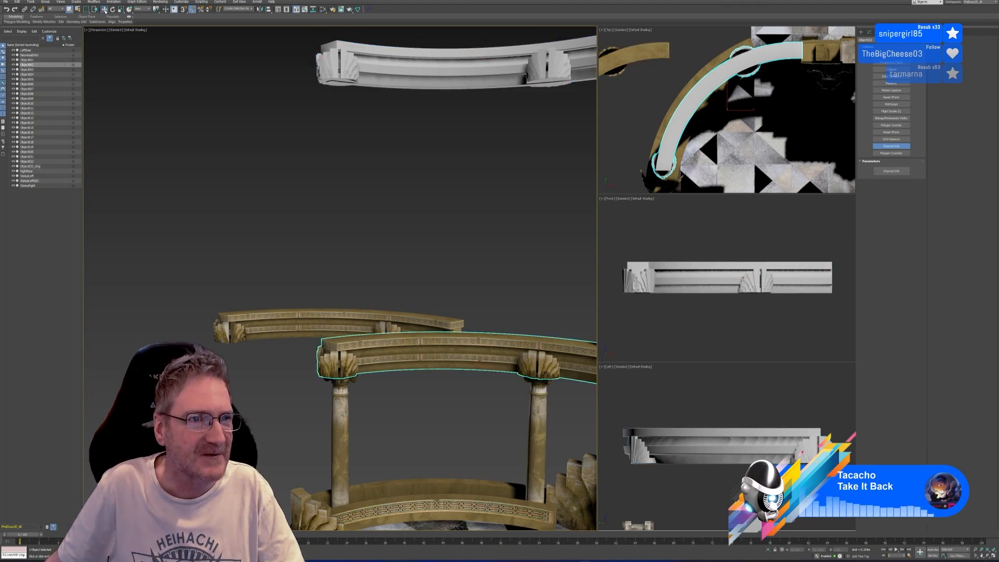
scroll(406, 260, "up", 1)
key("w")
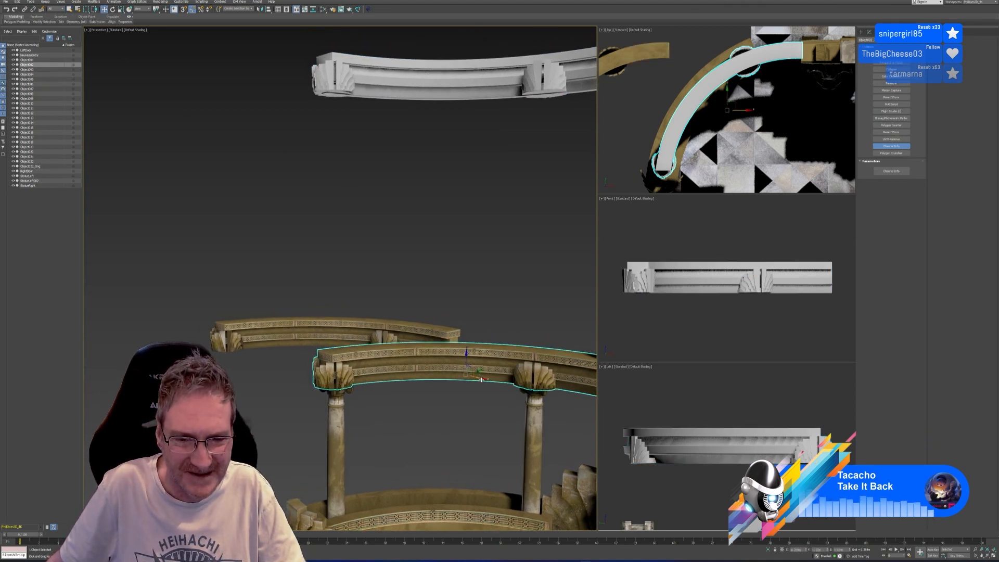
left_click_drag(481, 380, 208, 309, "shift")
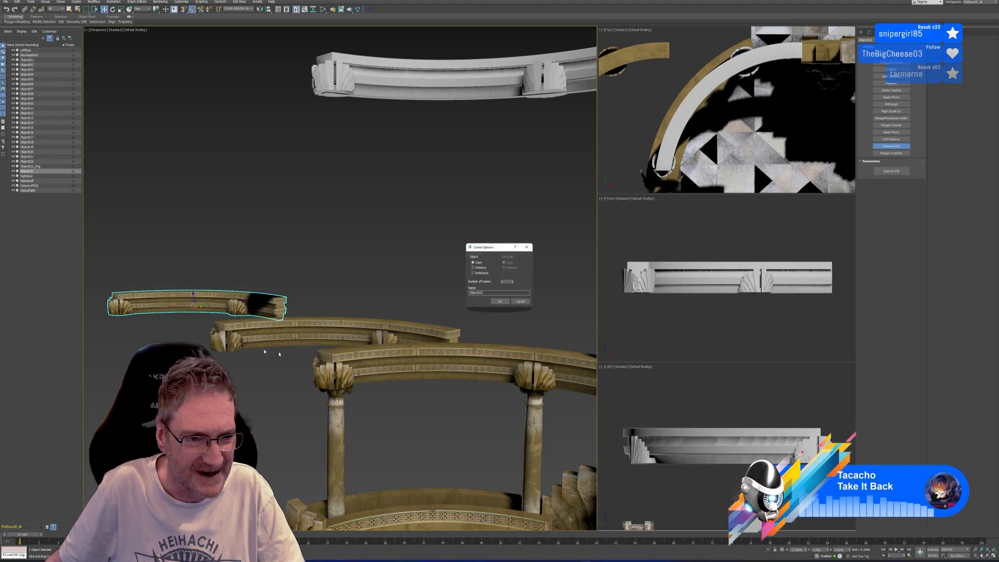
left_click(505, 300)
key("z")
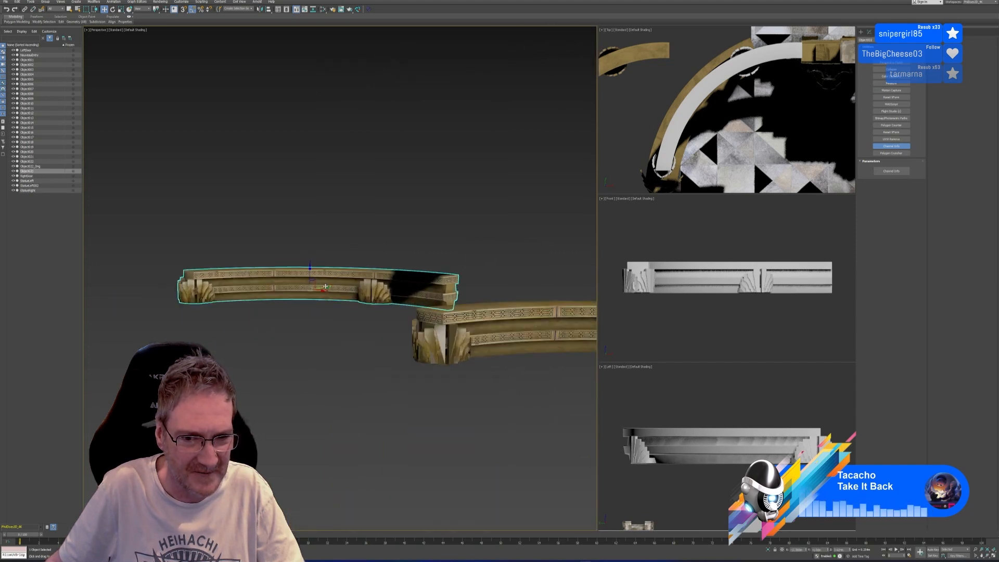
Step: Detach the beam elements of the new copy into a separate object, excluding the two shell ornaments
middle_click_drag(344, 229, 297, 257)
scroll(293, 212, "down", 3)
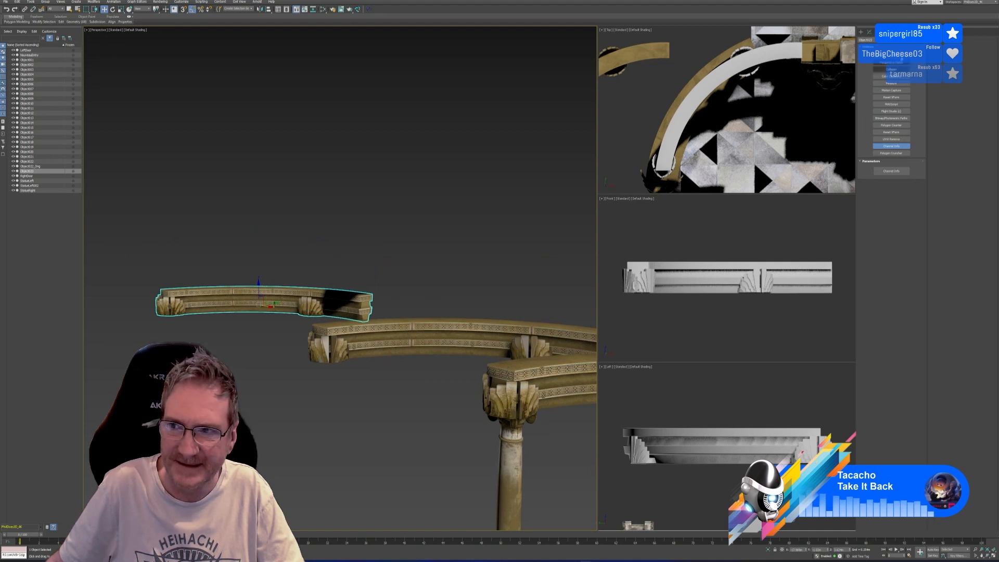
left_click(869, 33)
left_click(903, 194)
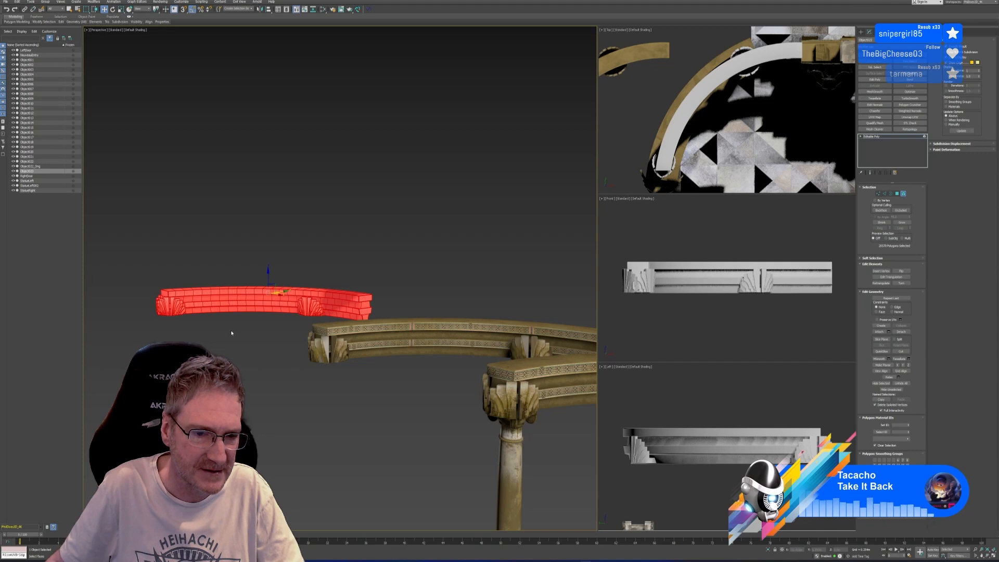
left_click_drag(232, 333, 249, 240)
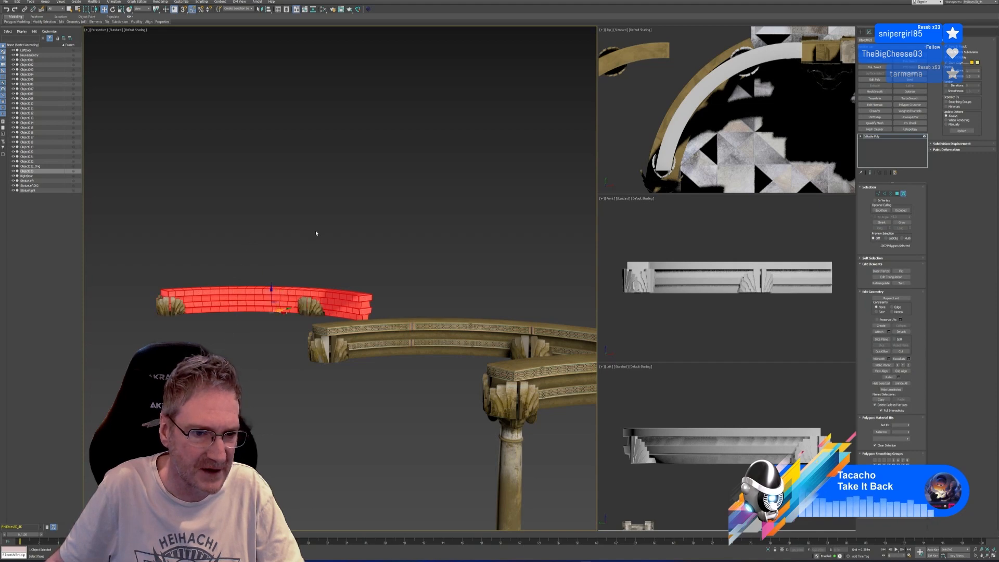
middle_click_drag(263, 410, 292, 408, "alt")
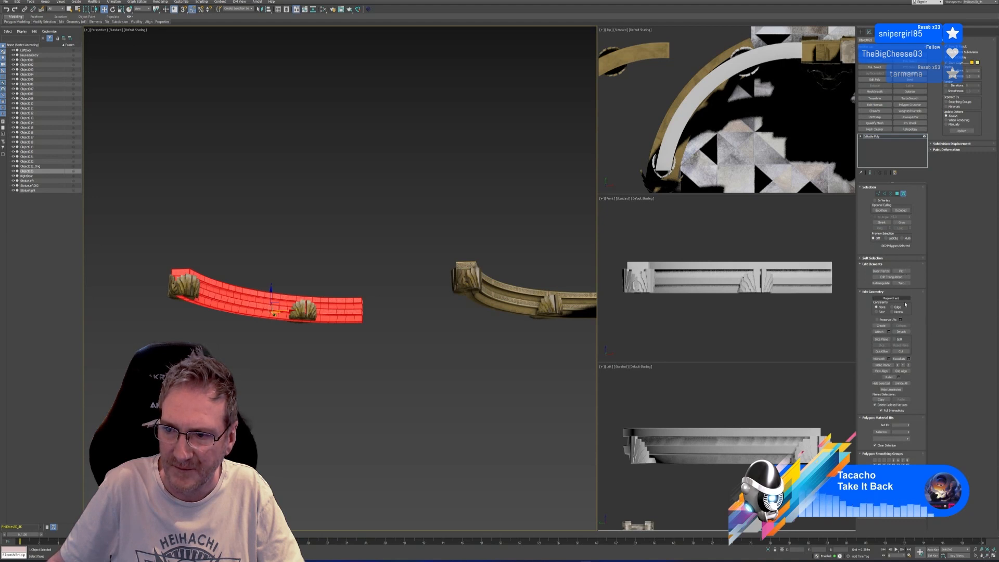
left_click(902, 332)
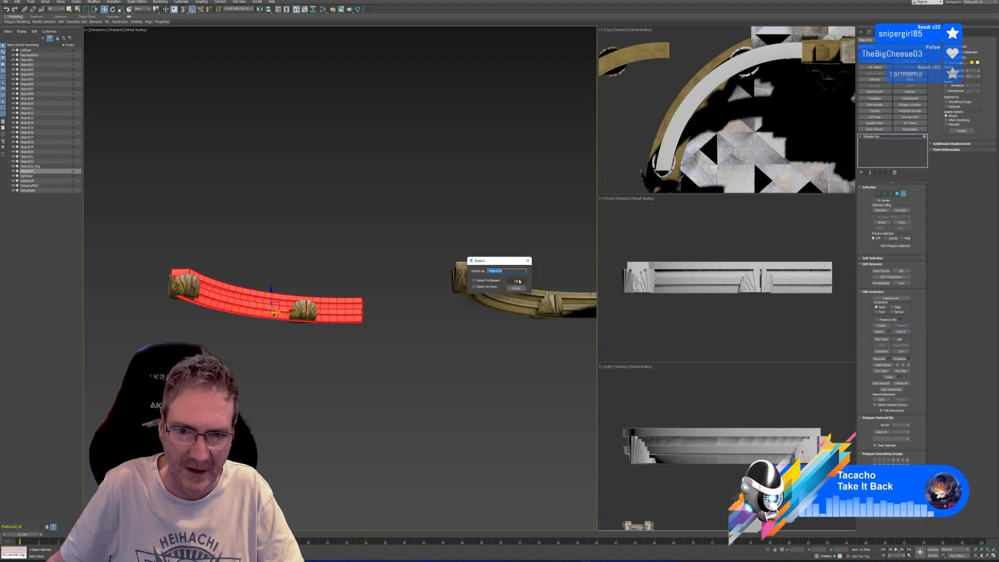
key("Return")
left_click(903, 193)
Step: Delete the detached beam object so only the copied shell ornaments are kept
left_click(276, 227)
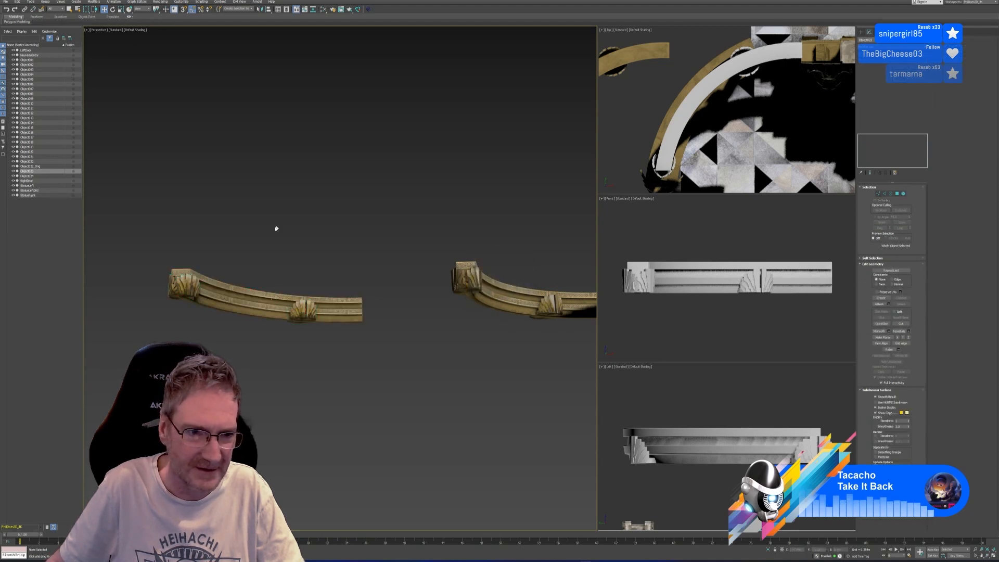
left_click_drag(241, 263, 235, 338)
key("Delete")
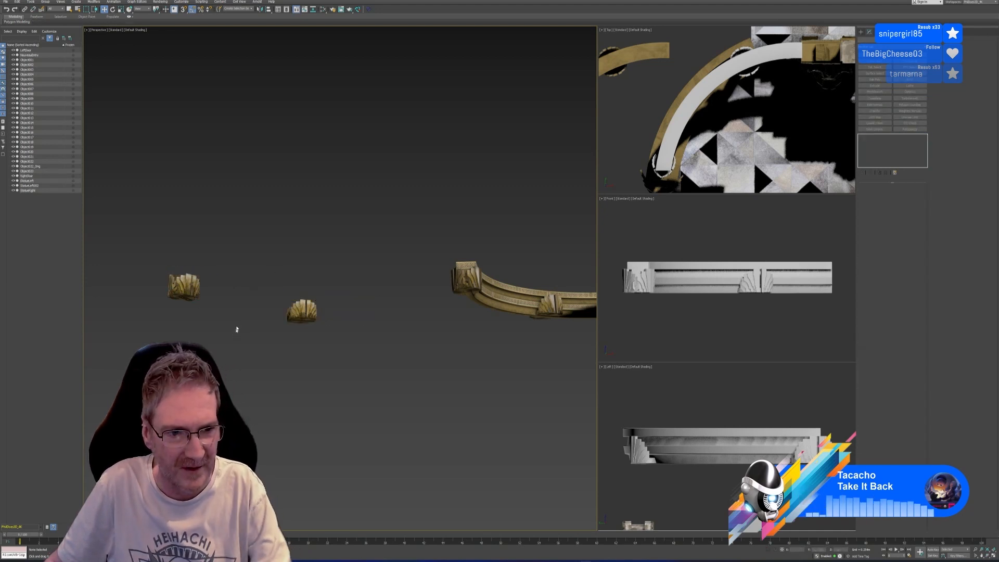
Step: Apply an Unwrap UVW modifier to the copied shell ornaments and move their UVs to a different map channel
left_click(306, 313)
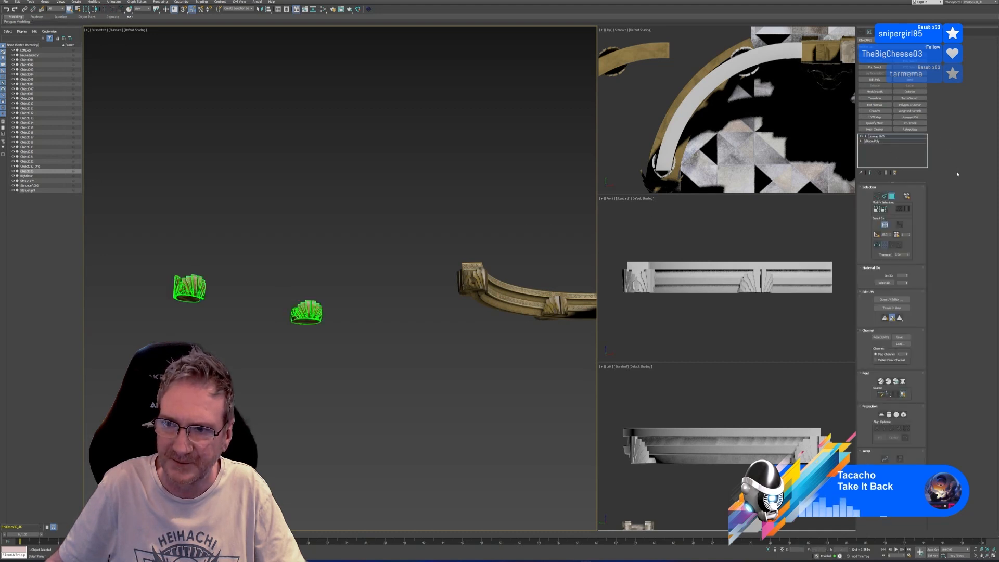
left_click(907, 355)
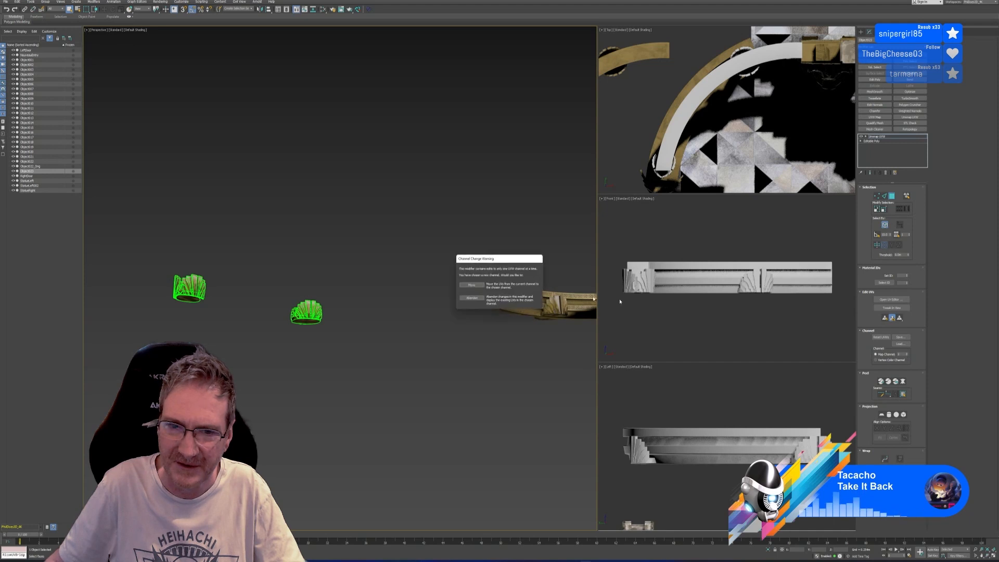
left_click(473, 286)
Step: Examine the UV layout of the shell ornaments in the UV editor with all UVs selected
left_click(891, 299)
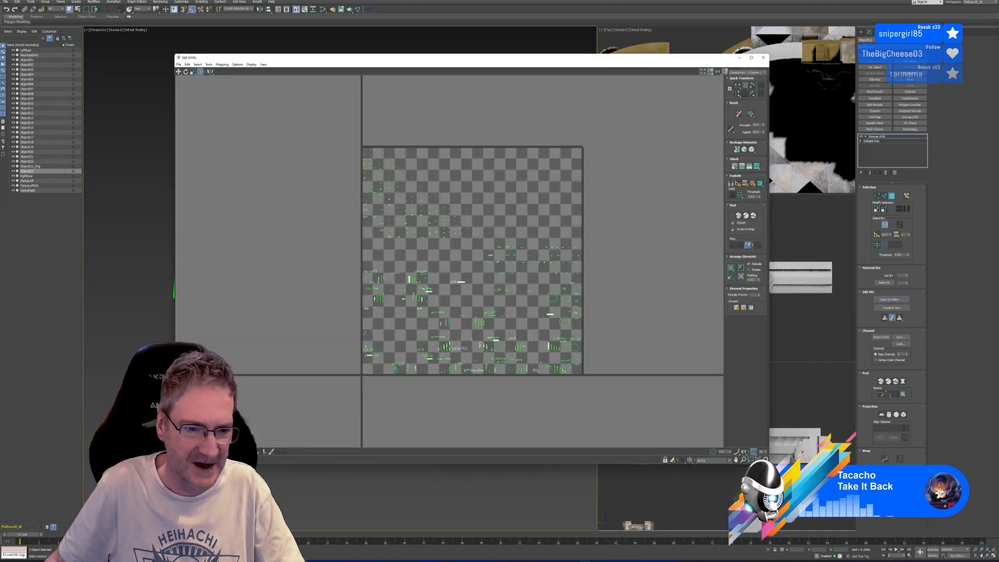
left_click_drag(333, 165, 701, 359)
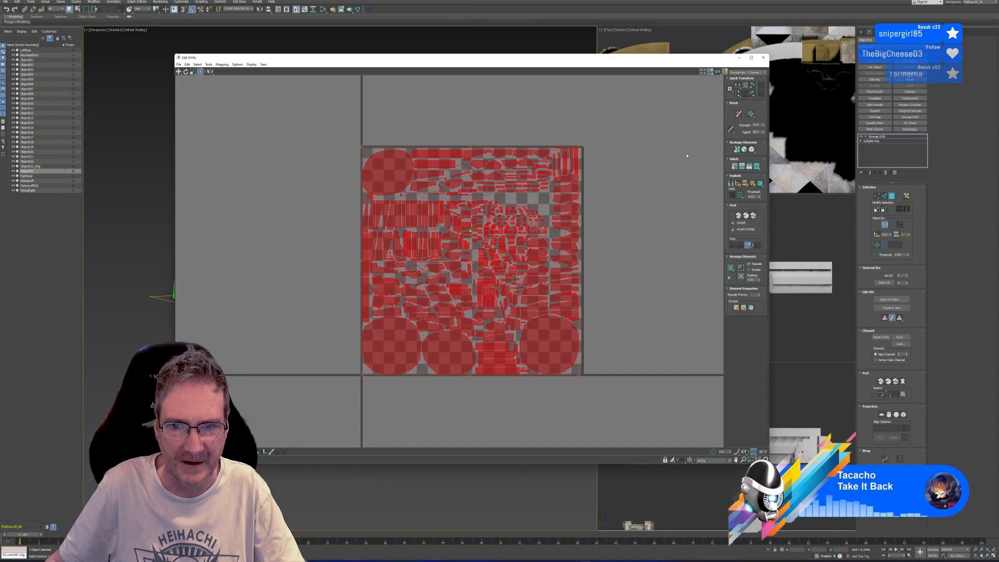
left_click(669, 247)
left_click(763, 59)
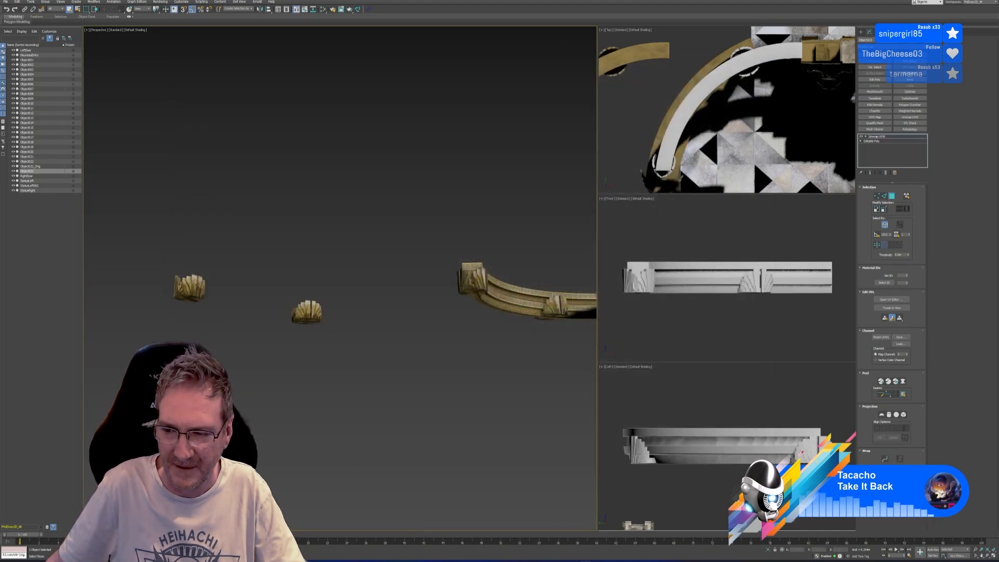
Step: Collapse the whole modifier stack of the free-floating textured beam into an Editable Poly
middle_click_drag(412, 326, 380, 346)
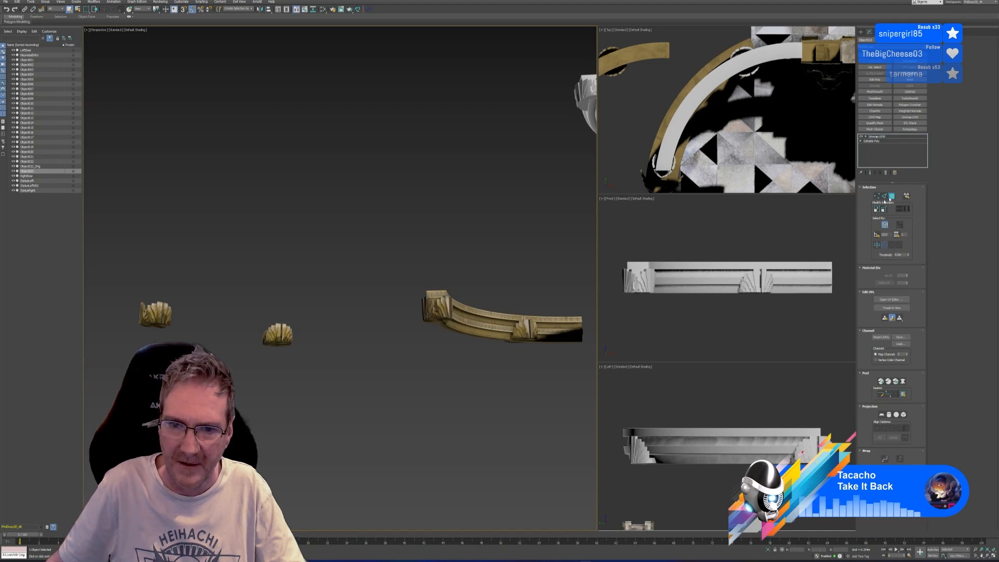
left_click(493, 321)
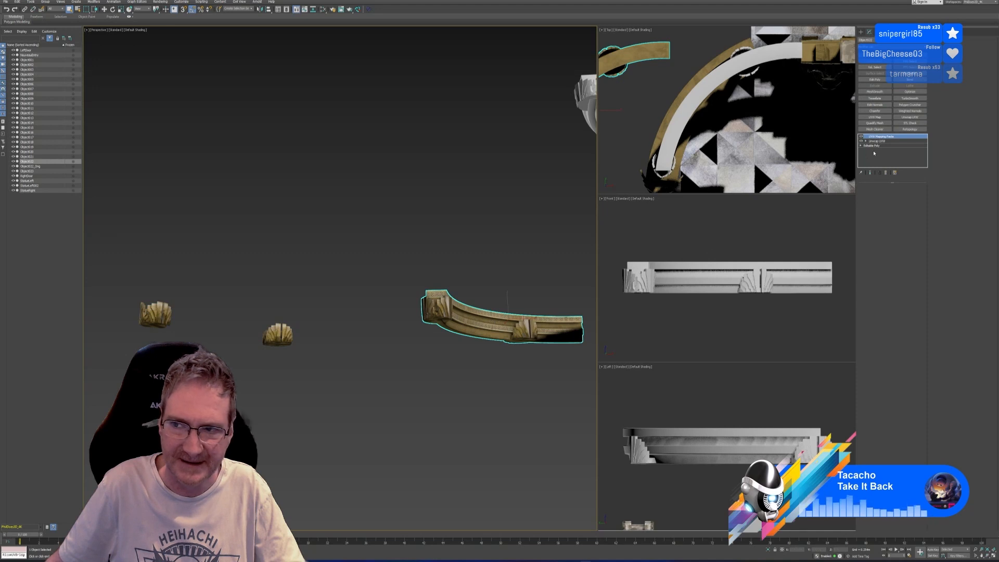
right_click(887, 143)
left_click(908, 189)
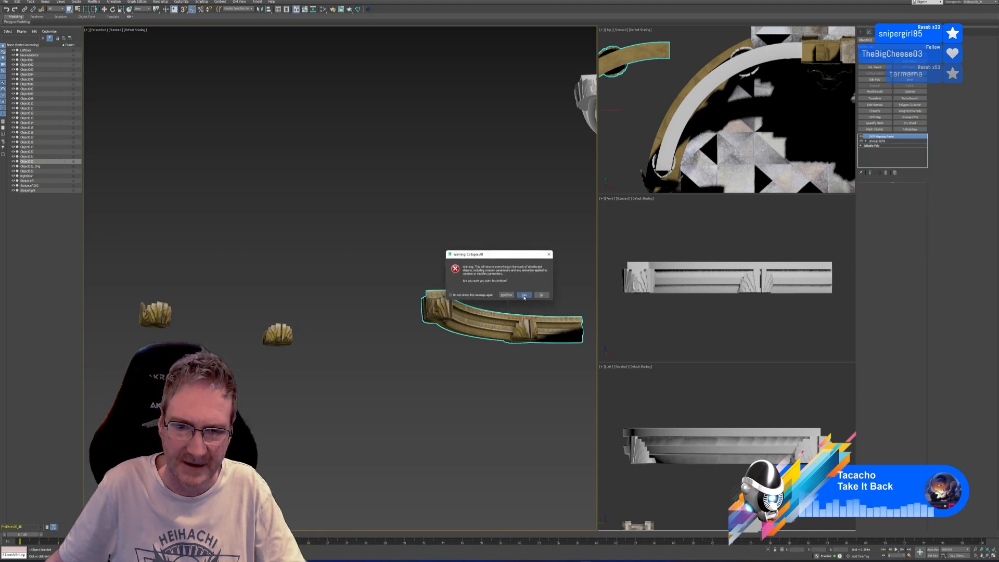
left_click(524, 295)
Step: Detach the two shell ornament elements from the free-floating textured beam as a separate object
middle_click_drag(518, 305, 476, 276)
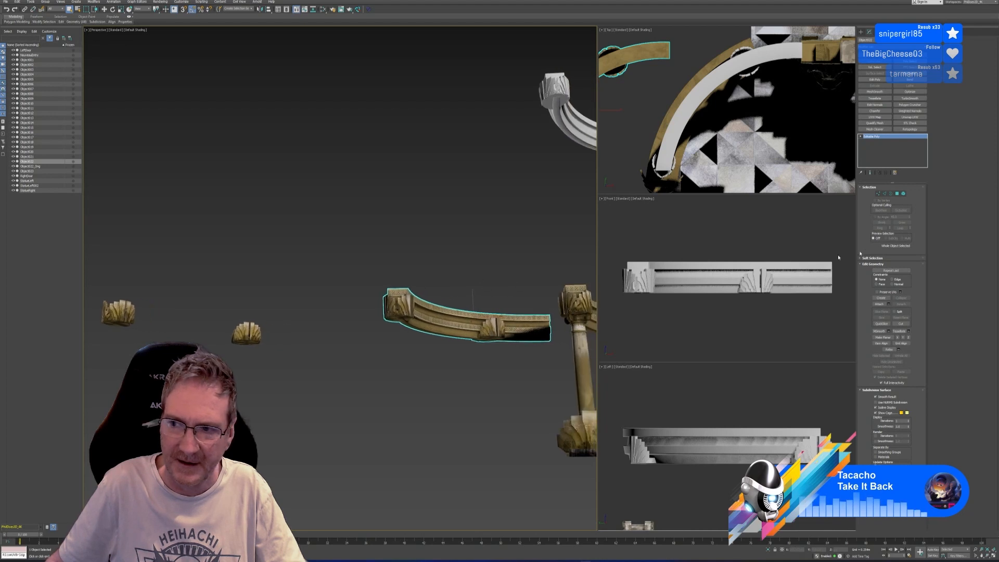
left_click(903, 194)
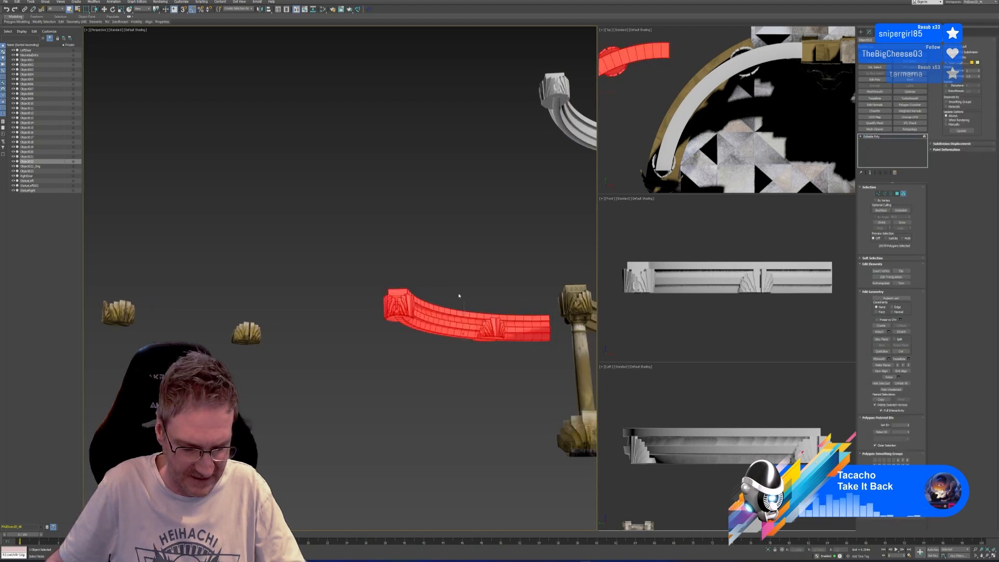
left_click_drag(461, 295, 440, 355, "alt")
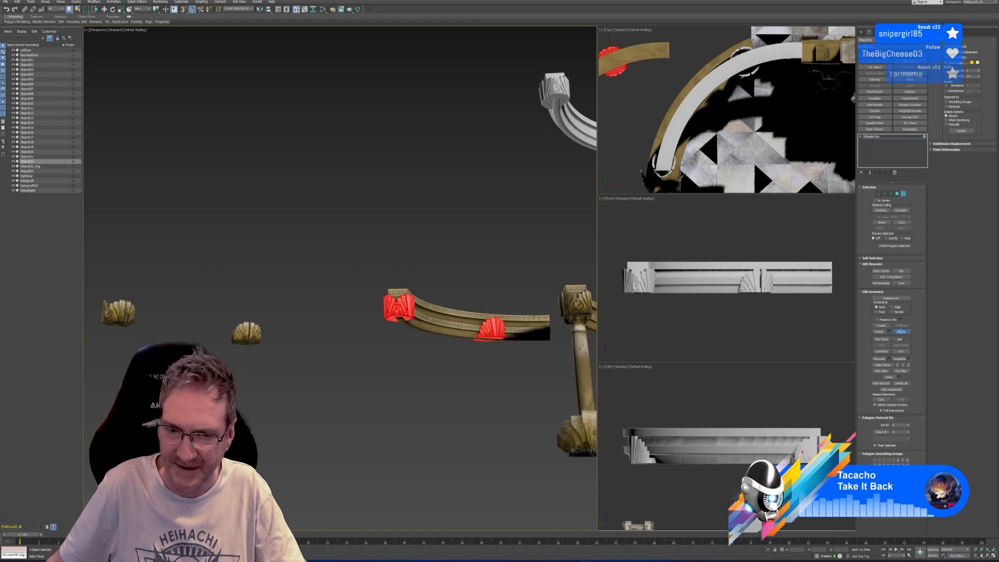
left_click(901, 331)
key("Return")
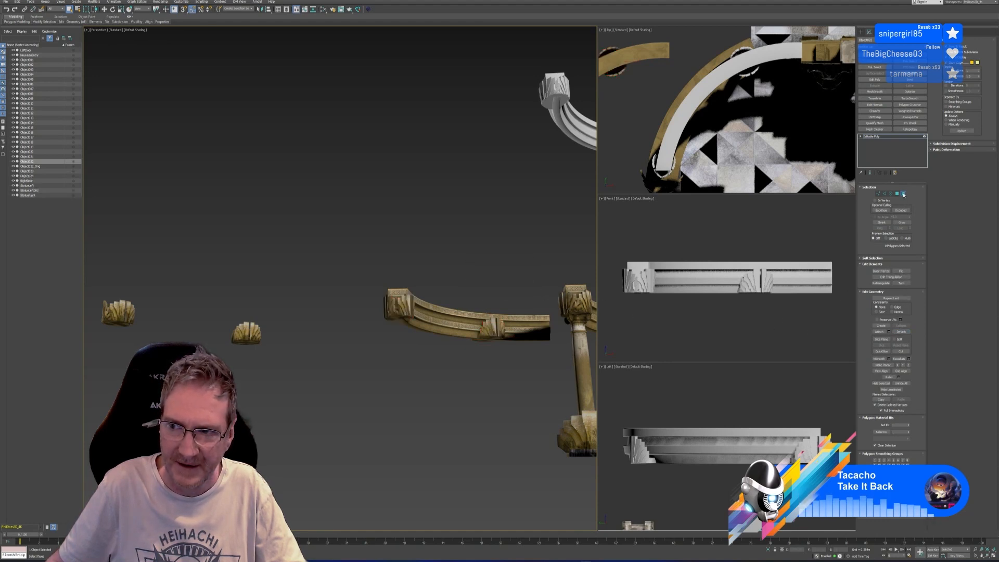
left_click(431, 259)
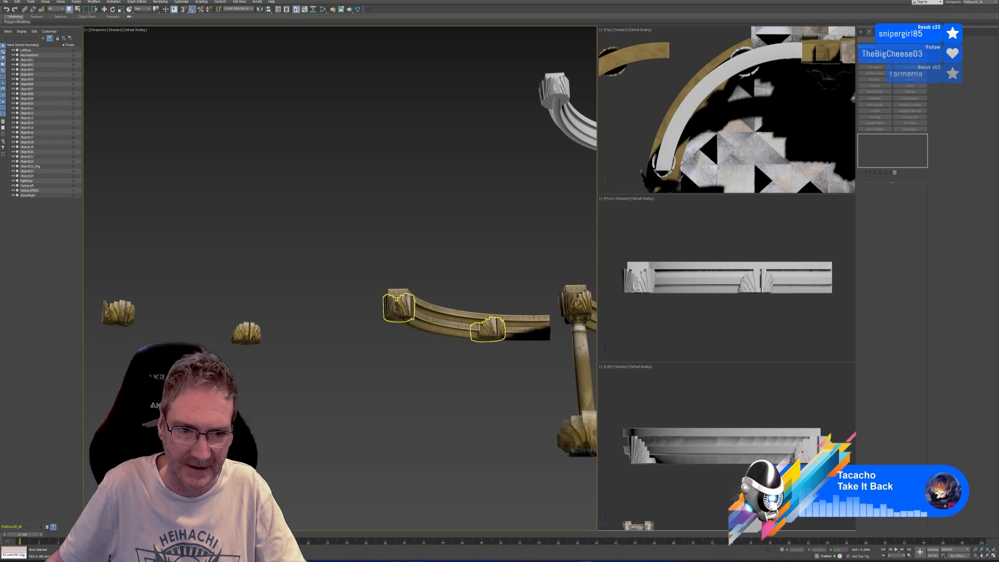
Step: Rename the shell ornaments just detached from the beam with the suffix "OLD"
left_click(399, 308)
left_click(242, 291)
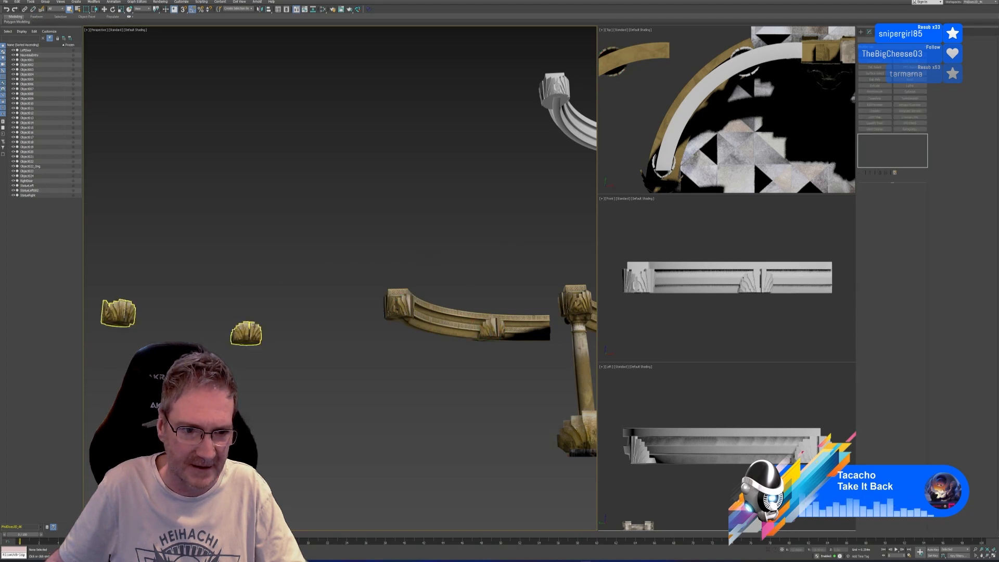
left_click(401, 308)
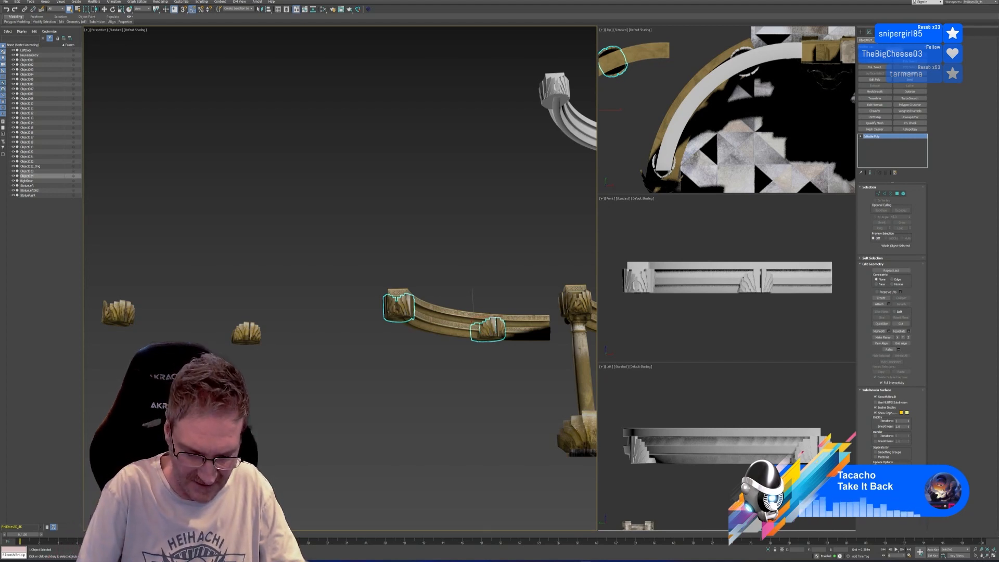
type("OLD")
key("Return")
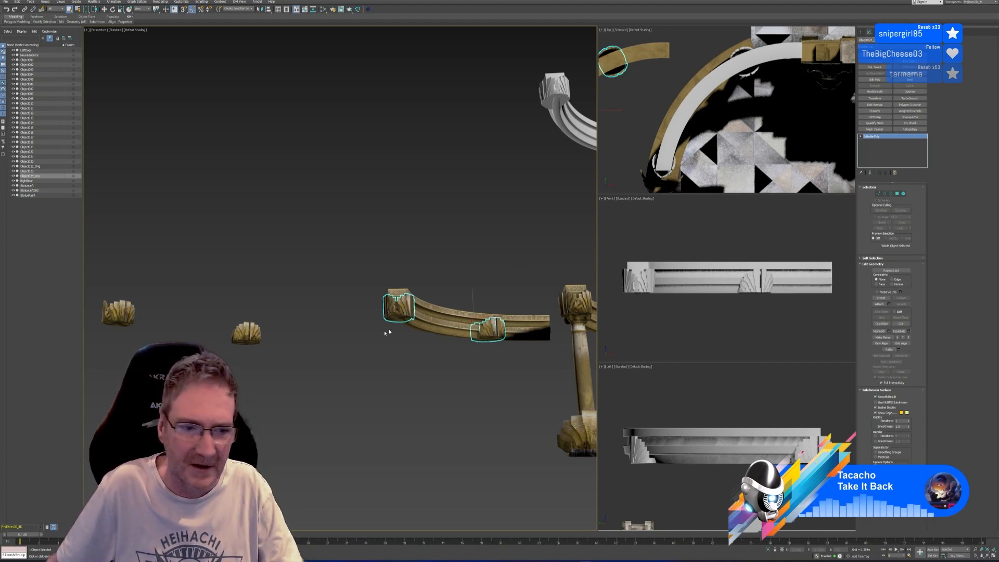
Step: Rename the copied shell ornaments carrying the Unwrap UVW modifier with the suffix "NEW"
left_click(238, 334)
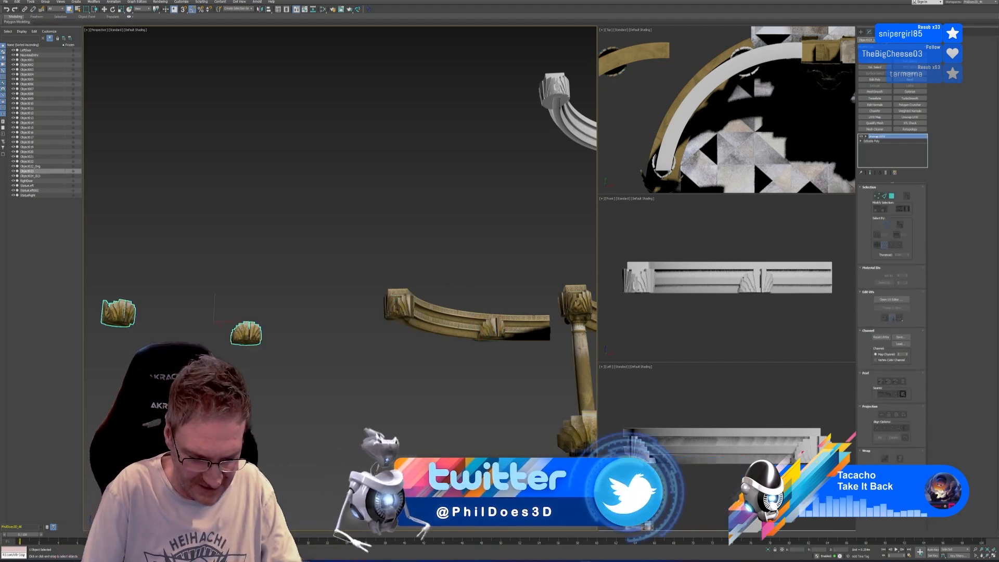
type("WE")
key("Return")
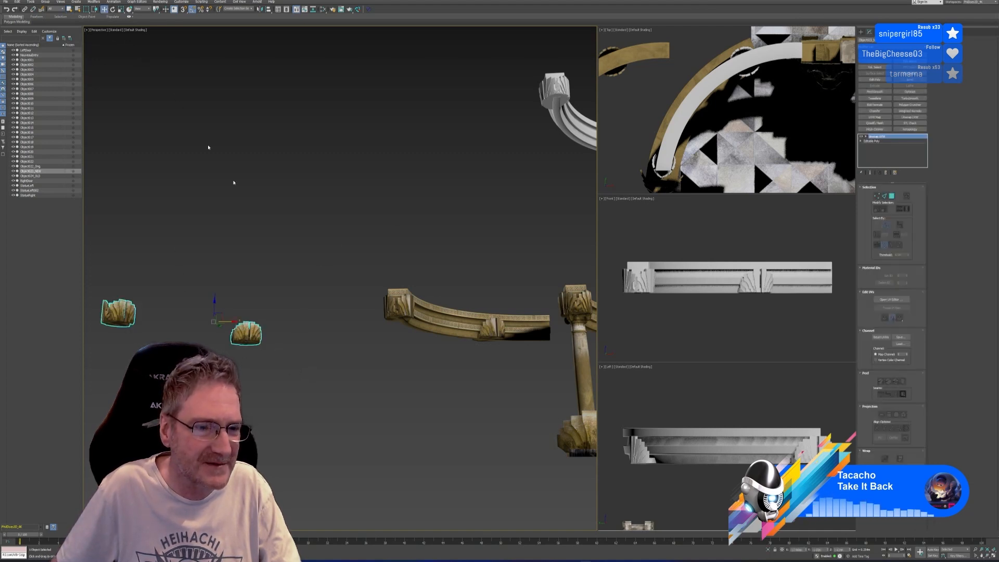
Step: Move the NEW shell ornaments along the X axis onto the beam at the old ornaments' location, and select the OLD ones
key("w")
left_click_drag(250, 341, 493, 343)
scroll(483, 341, "up", 5)
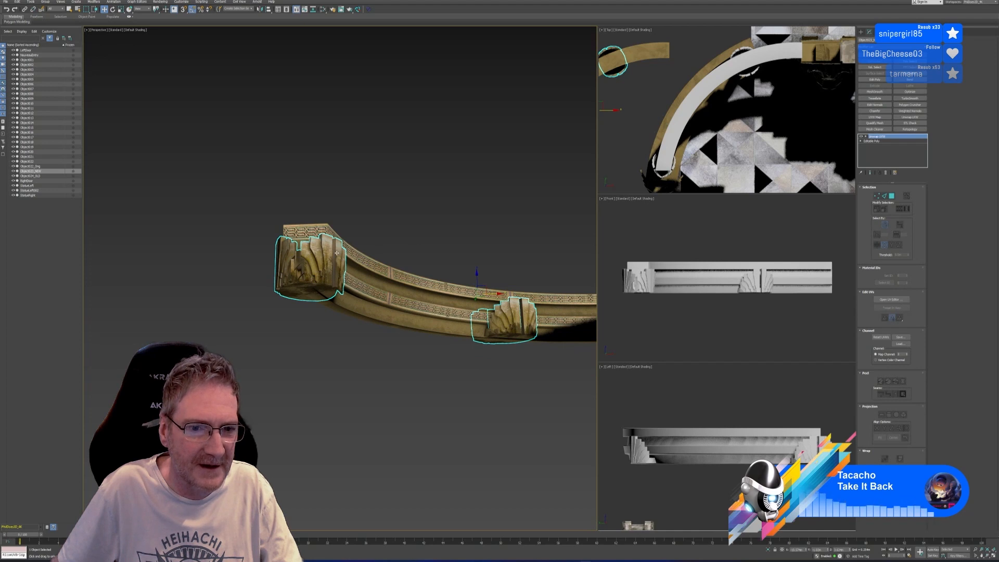
left_click(35, 176)
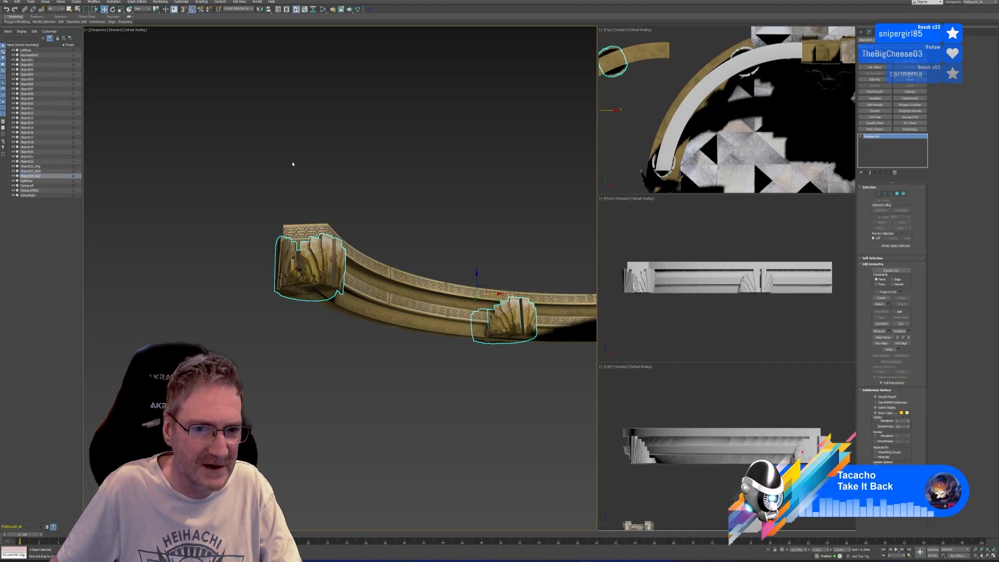
Step: Delete the OLD shell ornaments from the free-floating beam and check the NEW ornaments in their place
key("Delete")
mouse_move(292, 163)
middle_mouse_down("alt")
mouse_move(306, 179)
mouse_move(296, 180)
middle_mouse_up("alt")
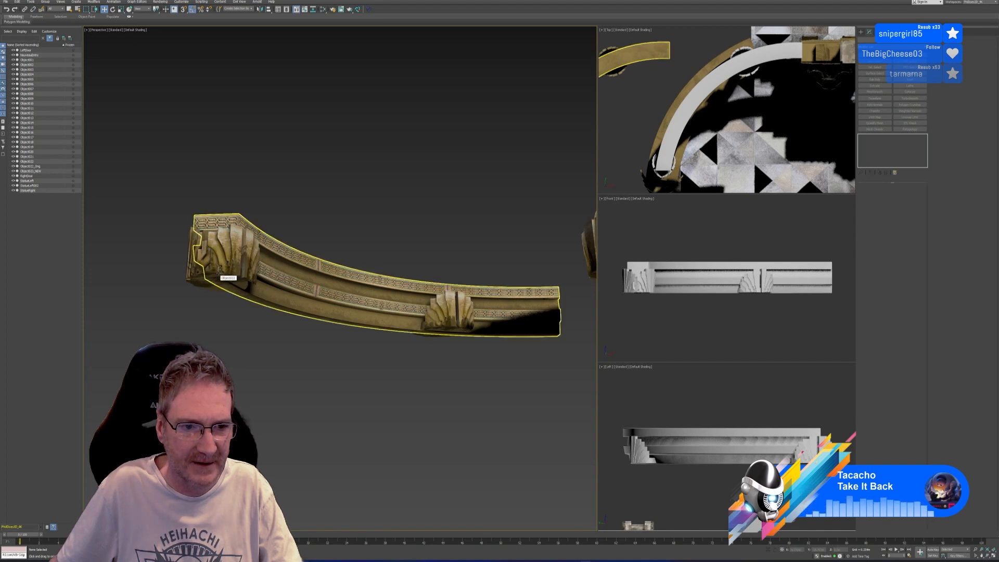
left_click(223, 275)
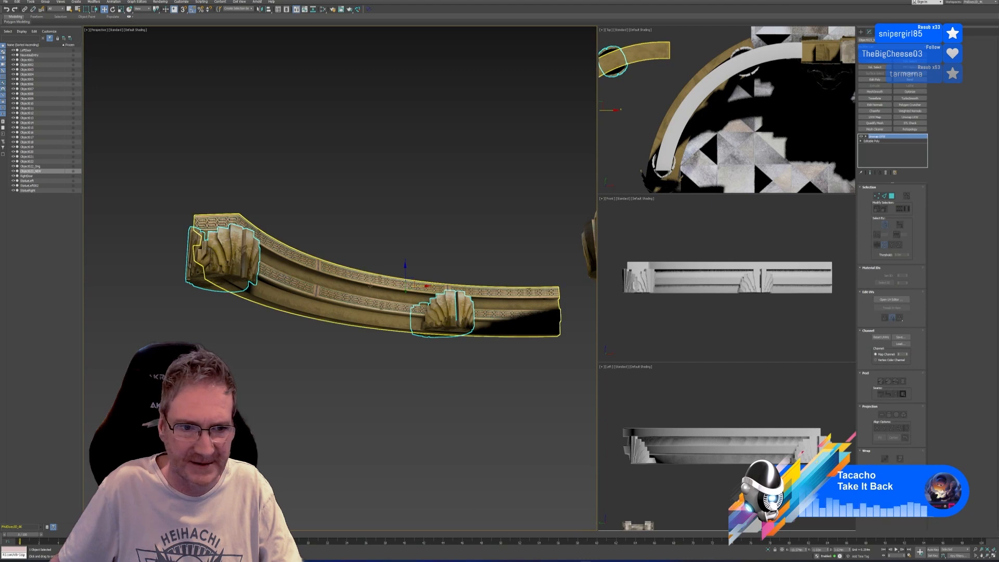
left_click(353, 229)
Step: Add an Unwrap UVW modifier to the free-floating curved beam and switch it to the next map channel
left_click(359, 285)
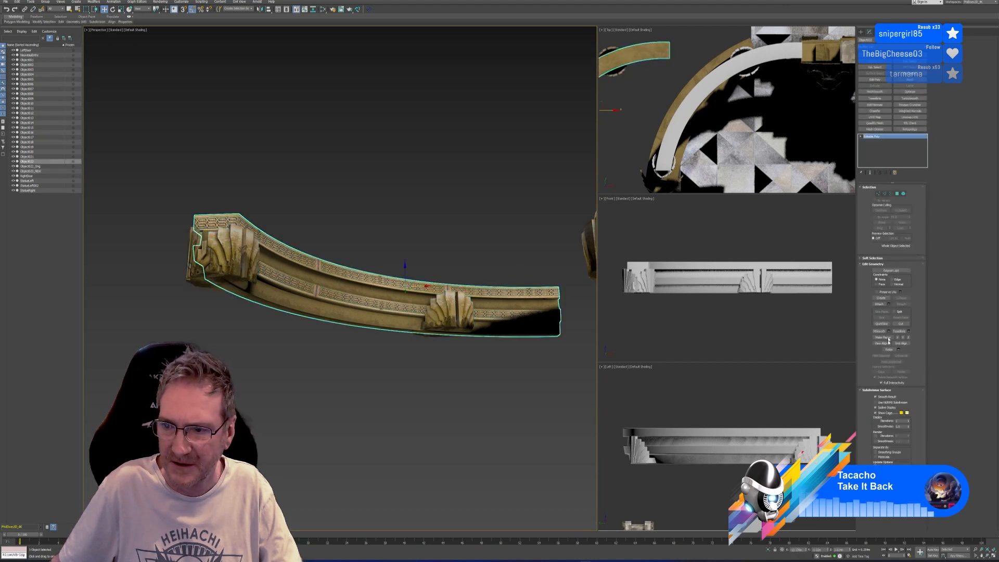
left_click(910, 117)
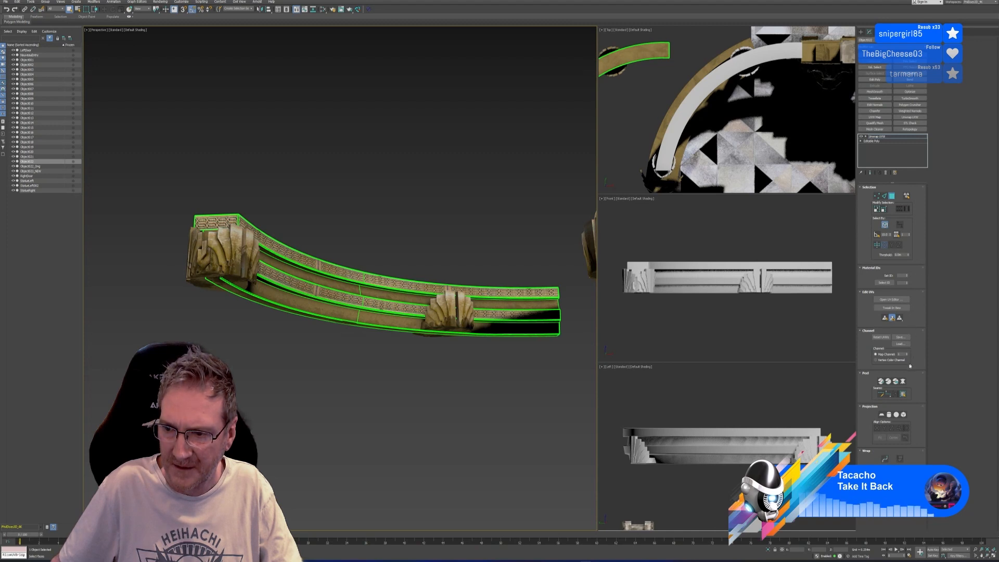
left_click(907, 353)
left_click(468, 287)
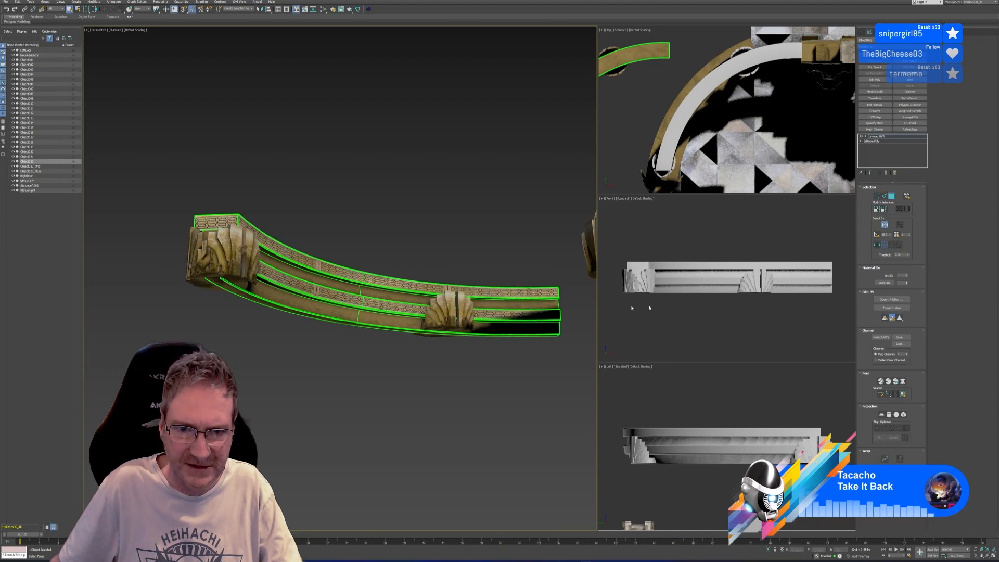
Step: View the curved beam's UV layout in the UV editor, close it and undo the last change
left_click(891, 299)
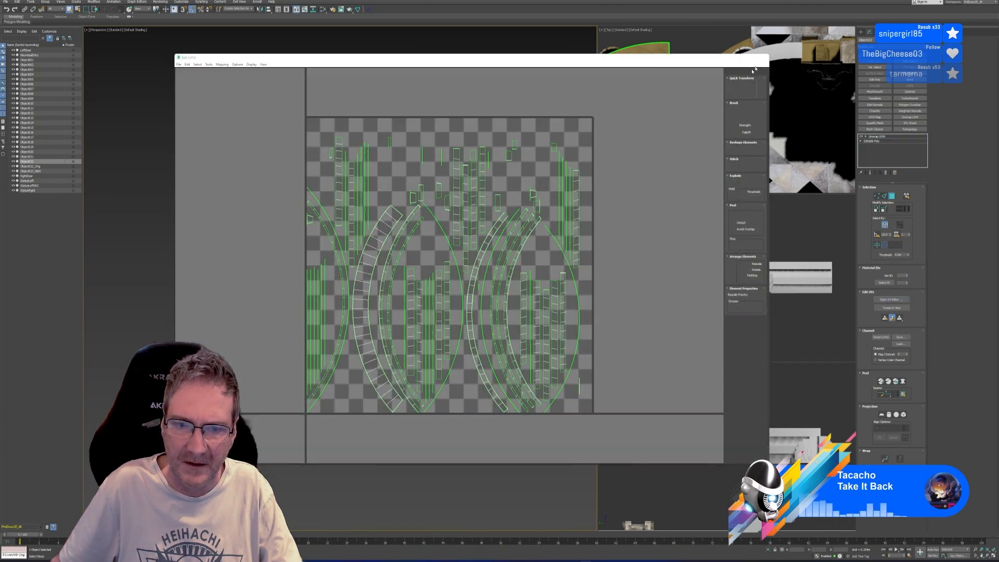
left_click(763, 57)
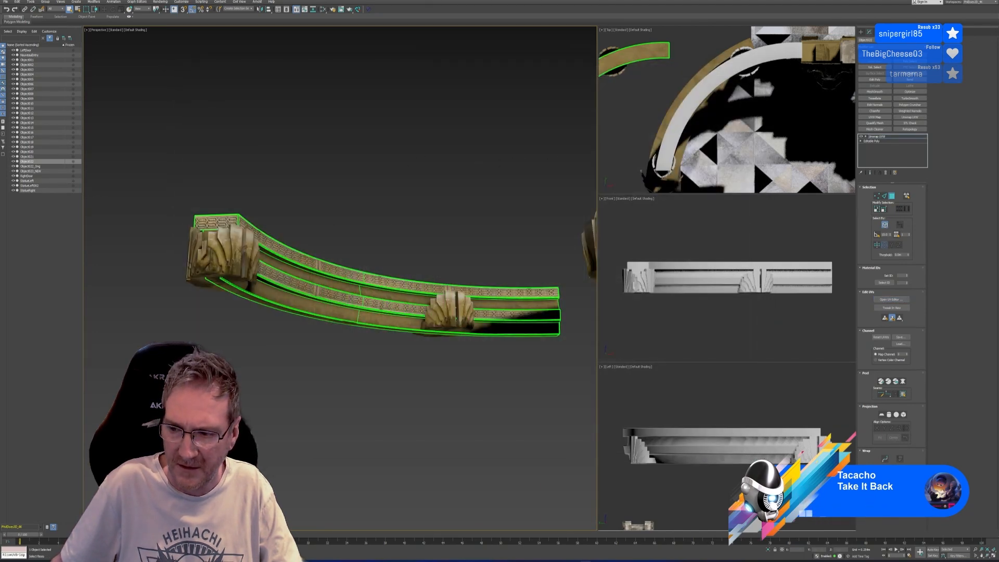
key("ctrl+z")
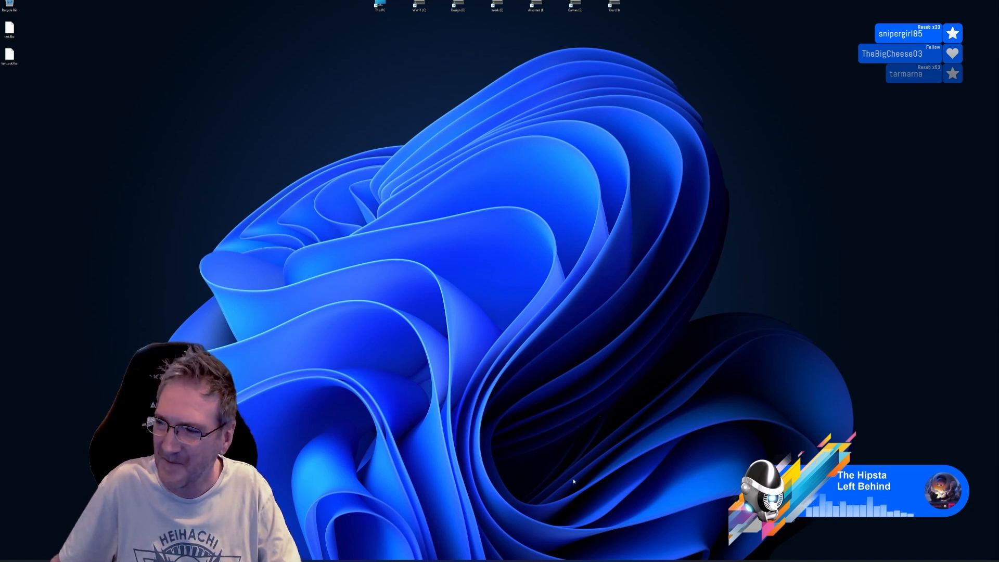
Step: Put Photoshop away, start 3ds Max again and open the most recent scene file
key("alt+Tab")
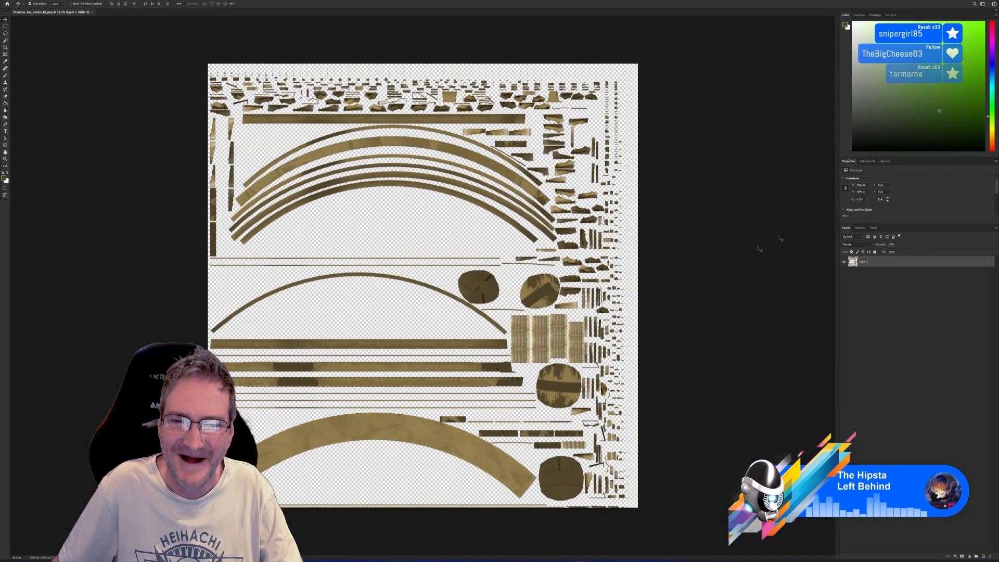
left_click(994, 1)
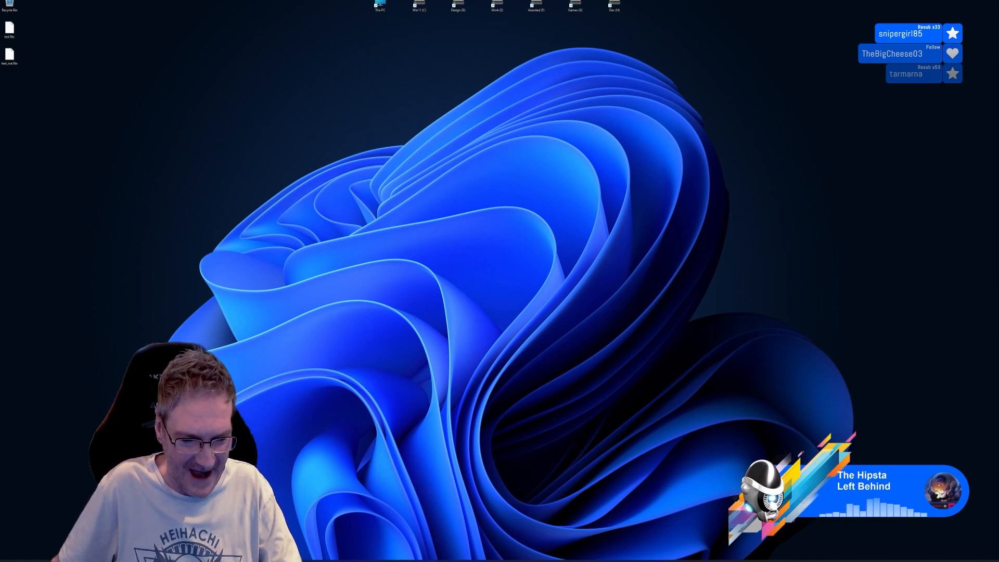
key("super")
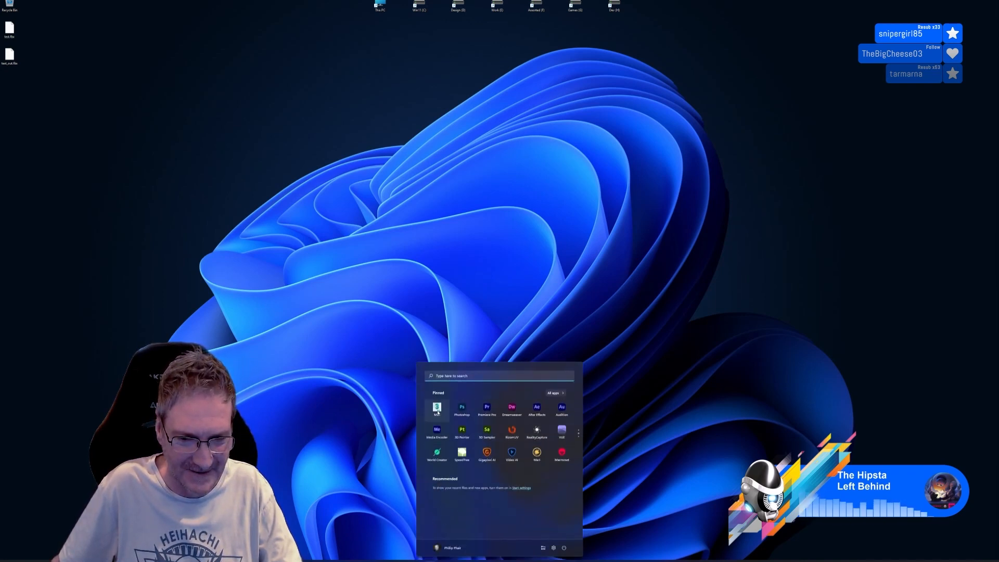
left_click(437, 408)
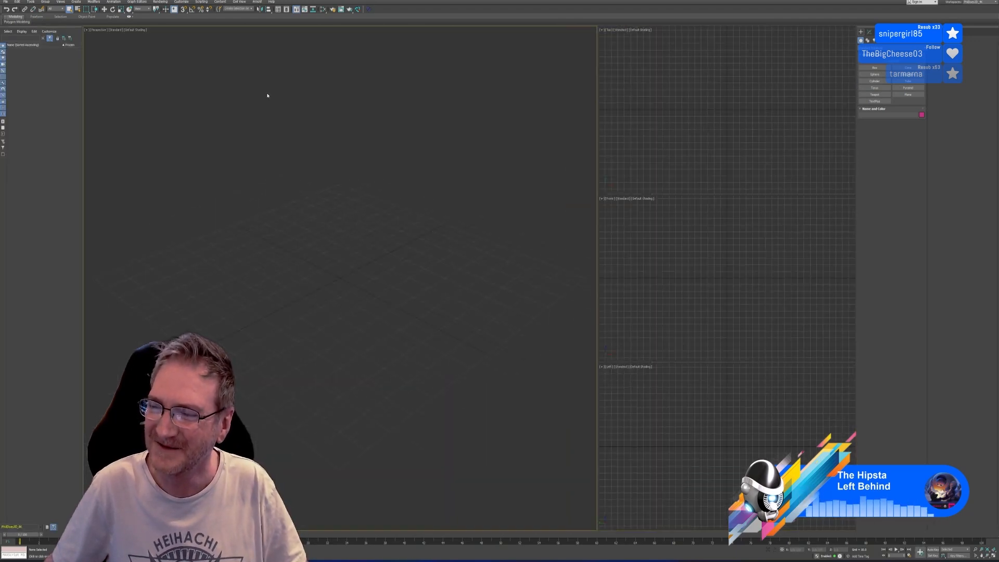
left_click(5, 2)
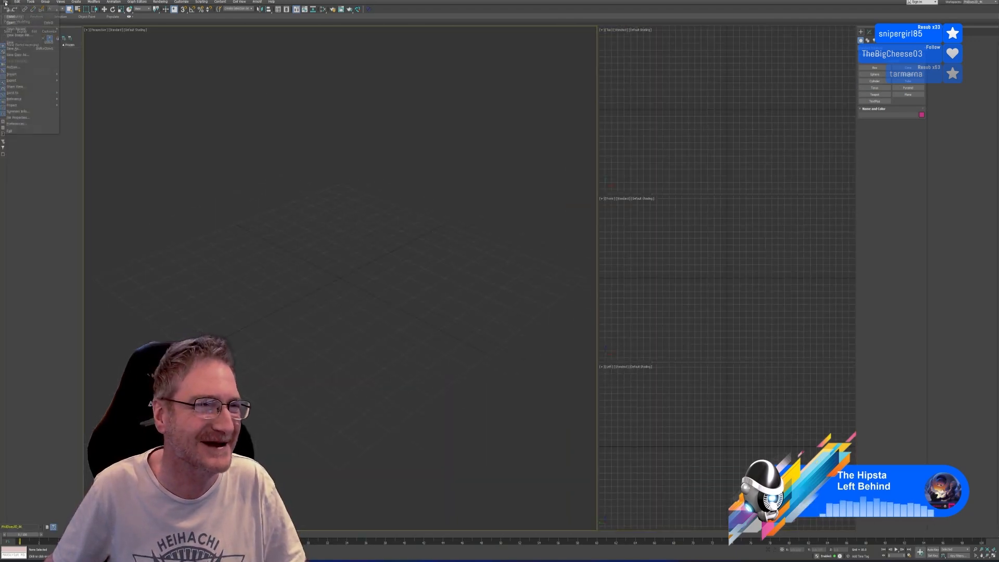
mouse_move(32, 29)
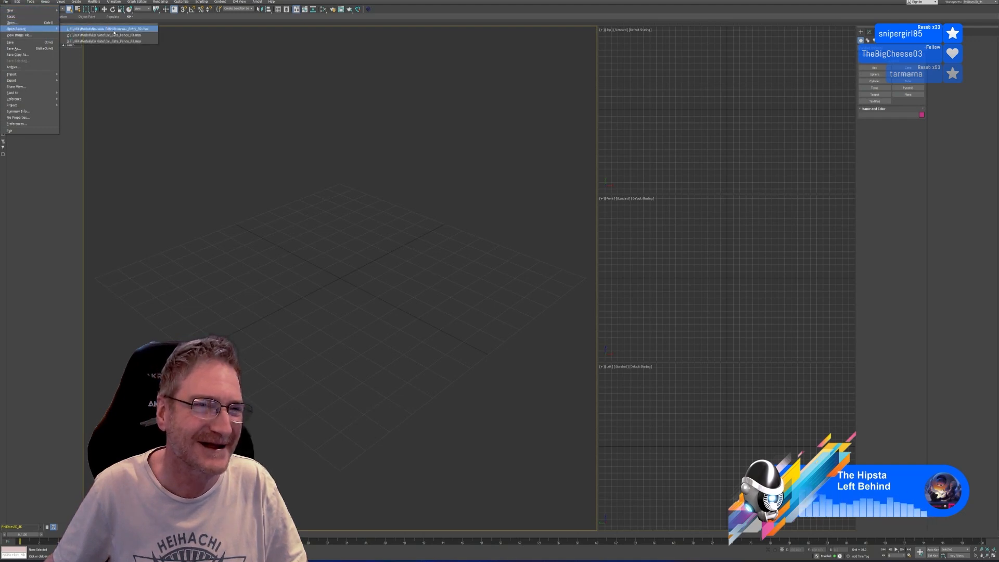
left_click(114, 29)
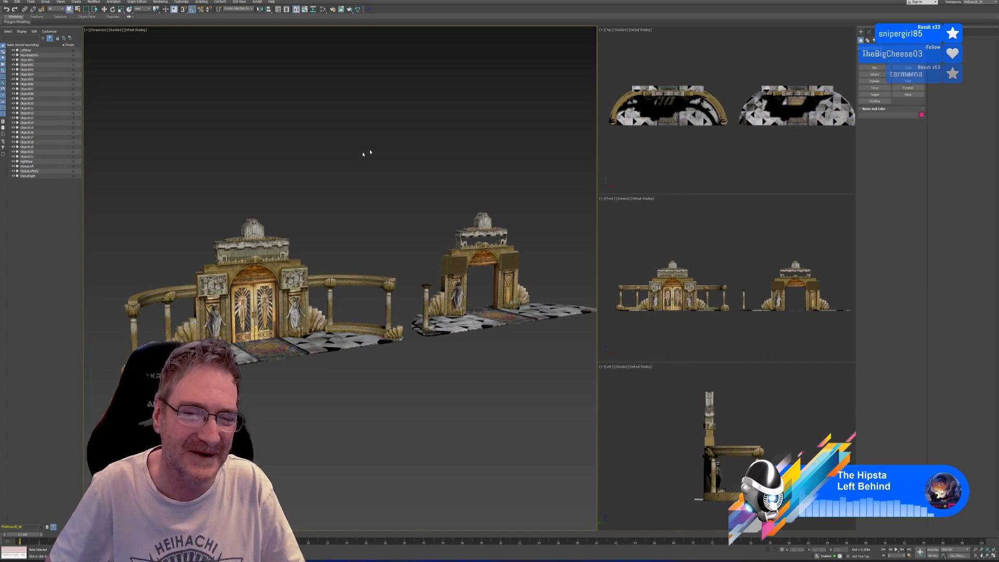
Step: Select the curved beam with shell ornaments beside the closed-door gate and centre its pivot on the object
middle_click_drag(326, 189, 380, 158)
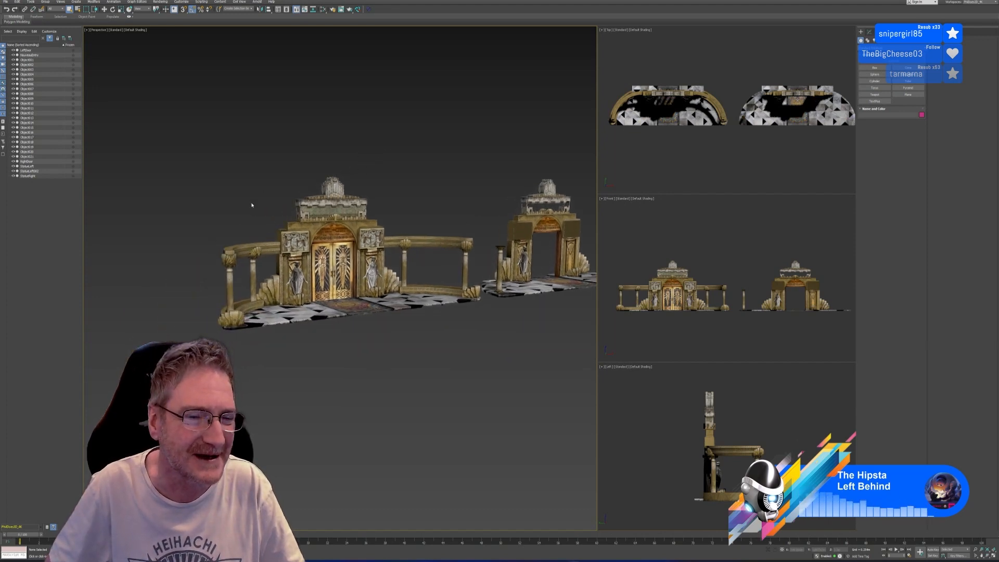
scroll(252, 205, "up", 6)
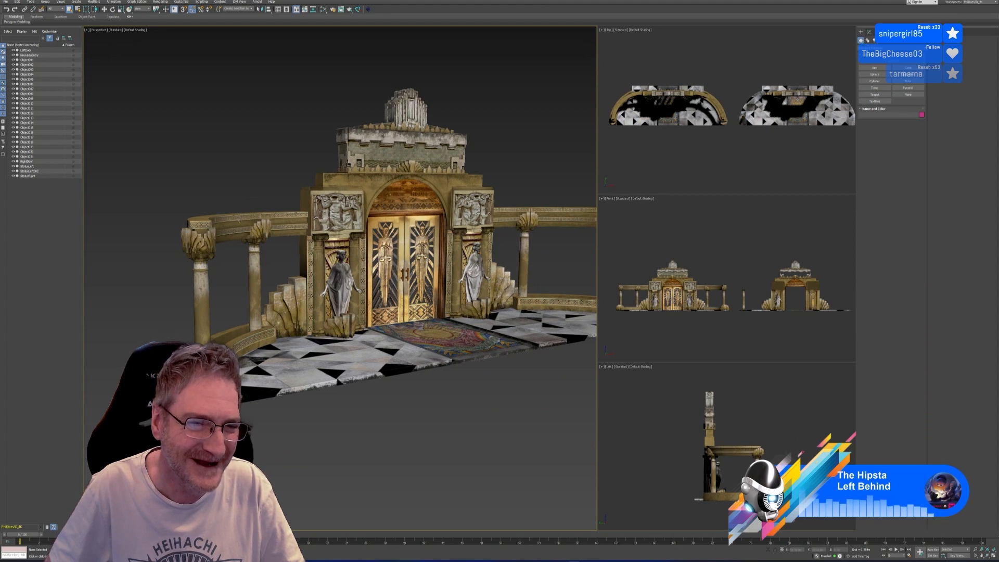
left_click(249, 220)
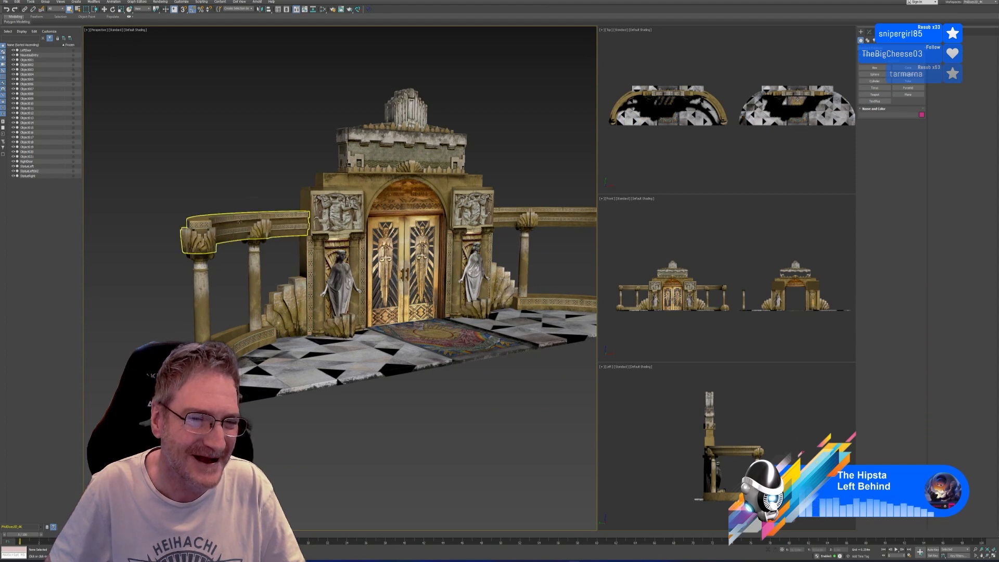
left_click(104, 10)
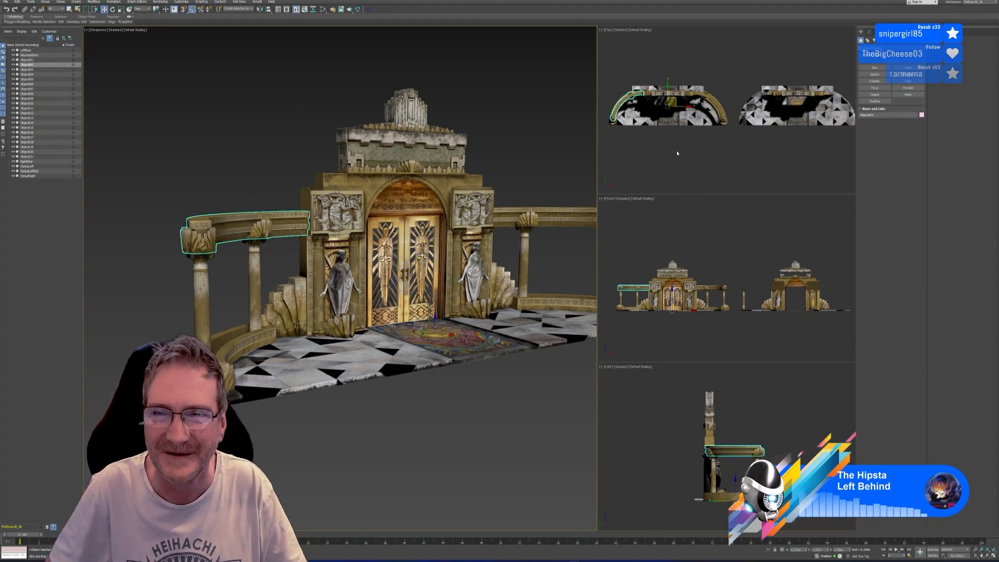
middle_click_drag(674, 150, 684, 151)
left_click(877, 33)
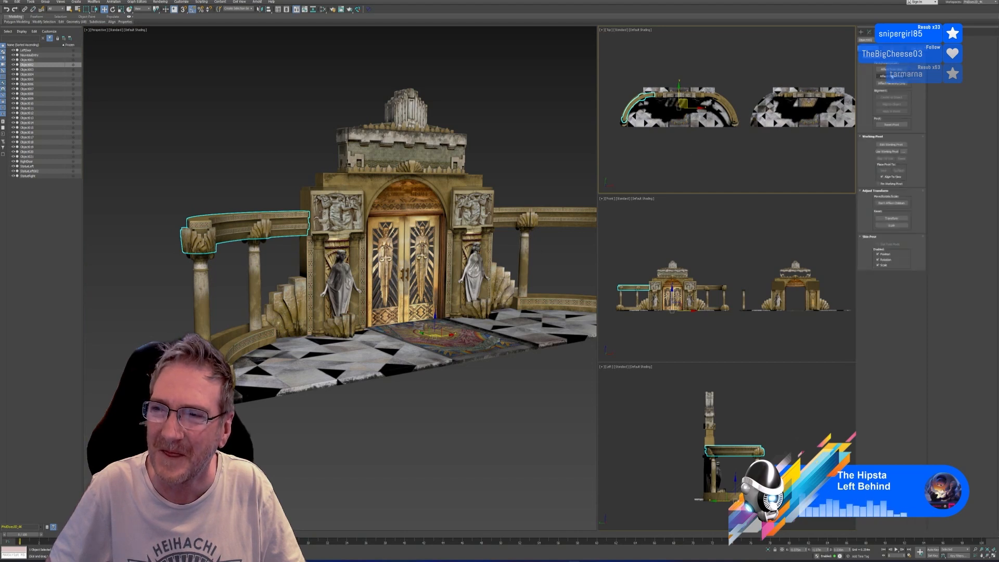
left_click(891, 69)
left_click(891, 97)
left_click(885, 70)
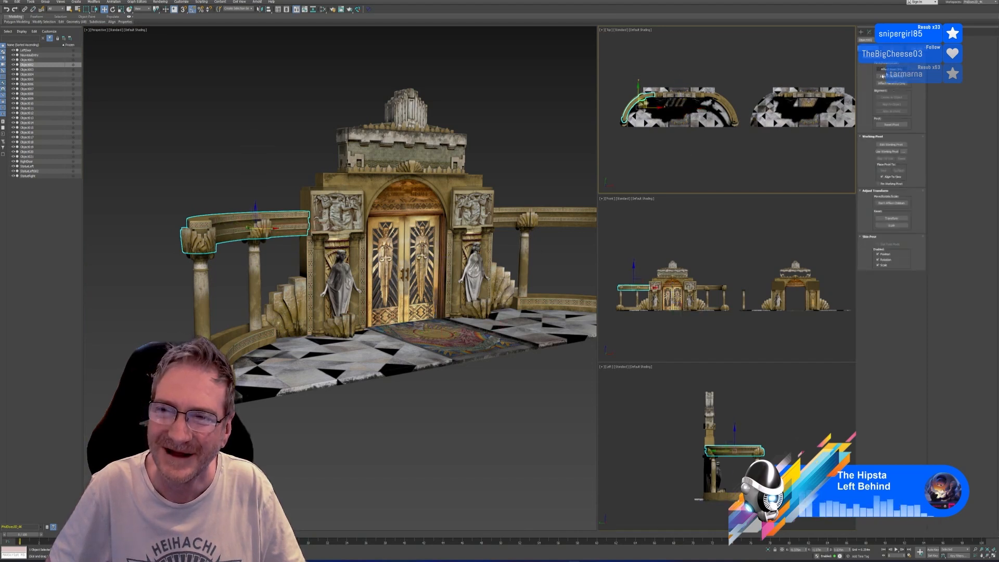
Step: Copy the curved beam along the X axis to the empty space beside the gate and isolate the copy
middle_click_drag(655, 105, 736, 105)
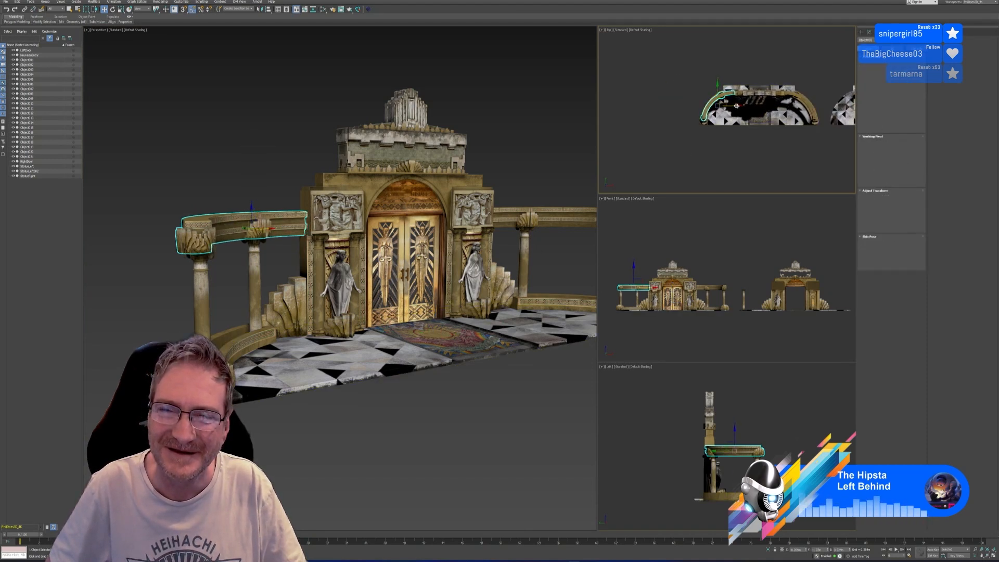
left_click_drag(737, 105, 660, 106, "shift")
left_click(500, 301)
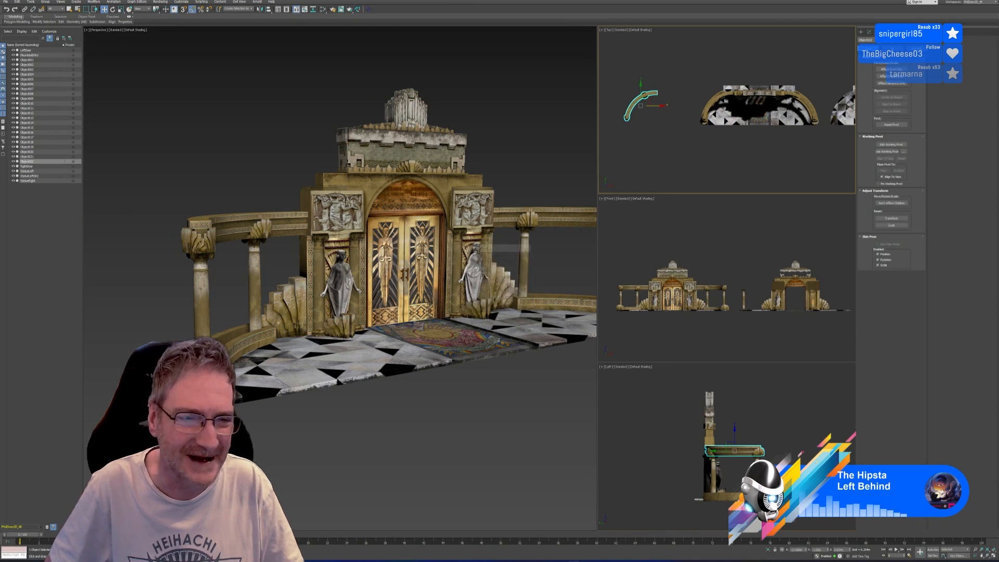
key("alt+q")
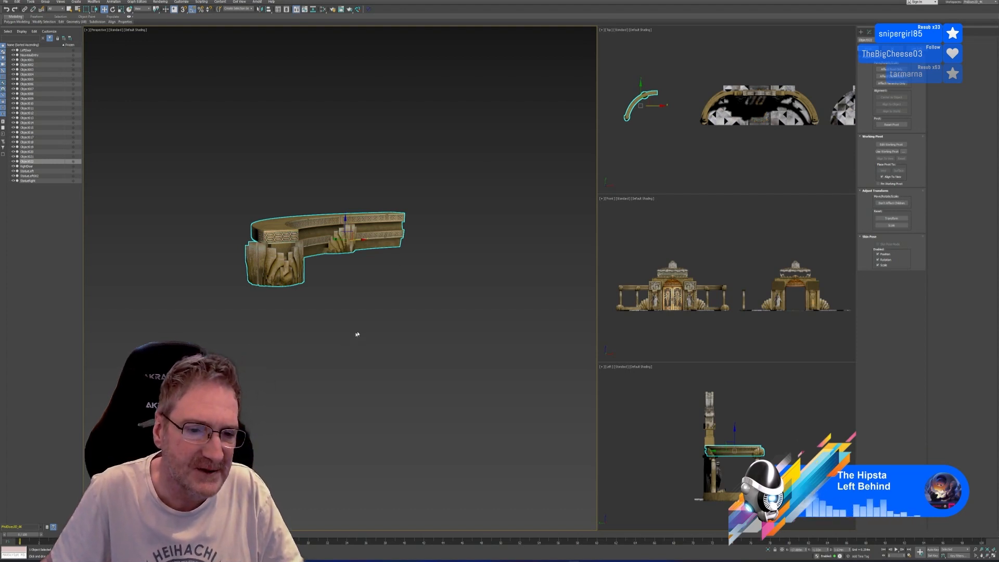
middle_click_drag(357, 334, 352, 331, "alt")
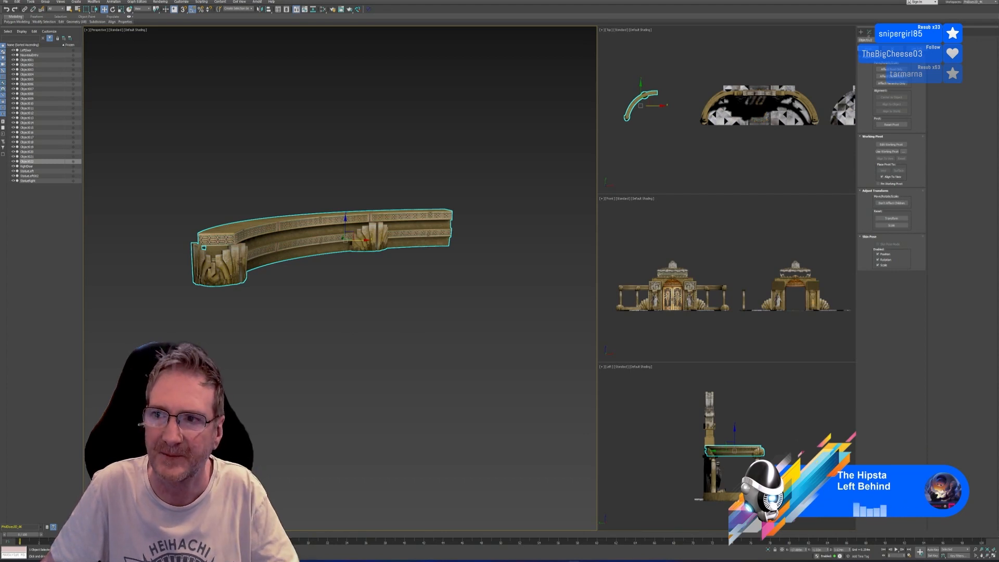
Step: Detach the two shell ornament elements from the copied beam as a separate object
left_click(869, 32)
left_click(904, 194)
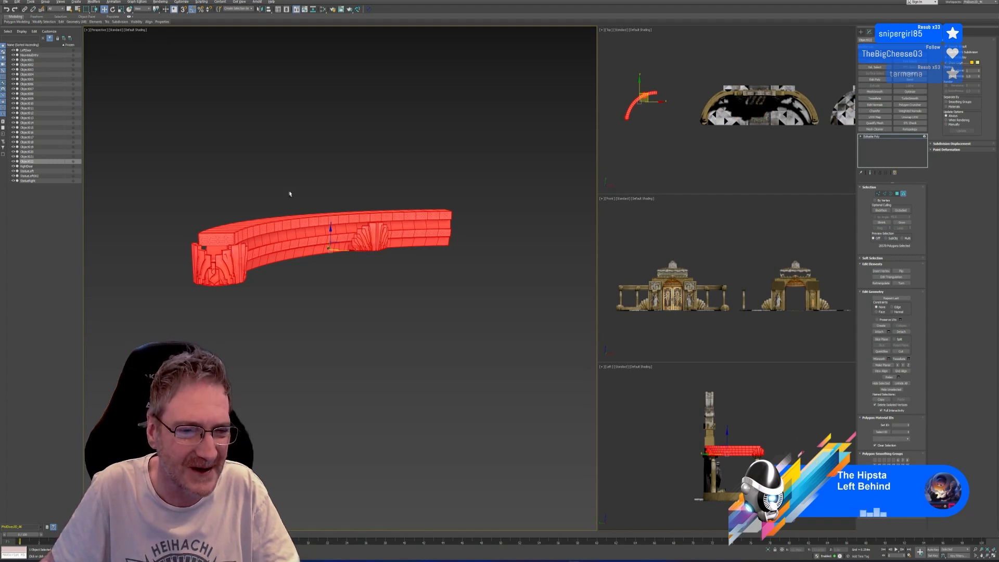
left_click(301, 215, "alt")
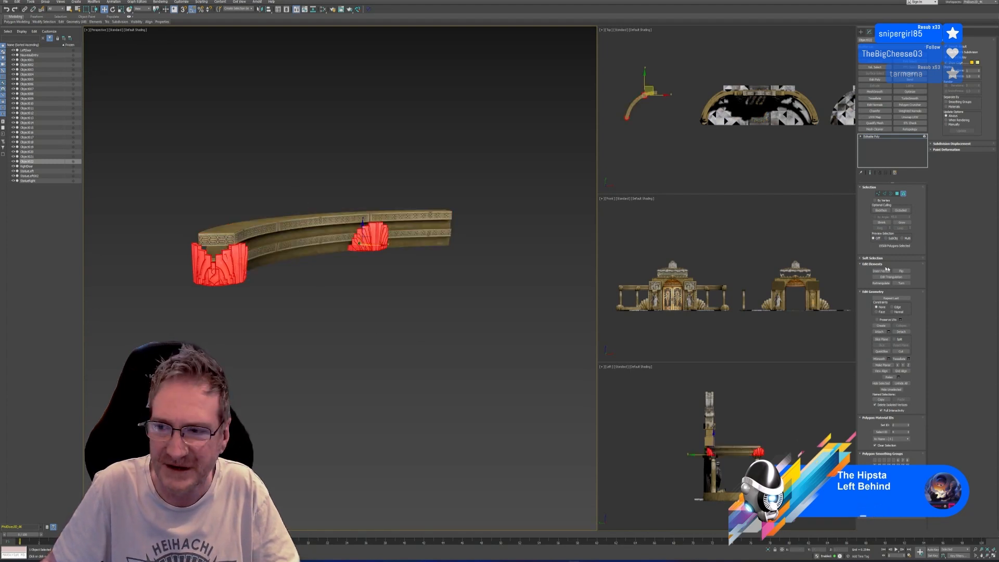
left_click(901, 331)
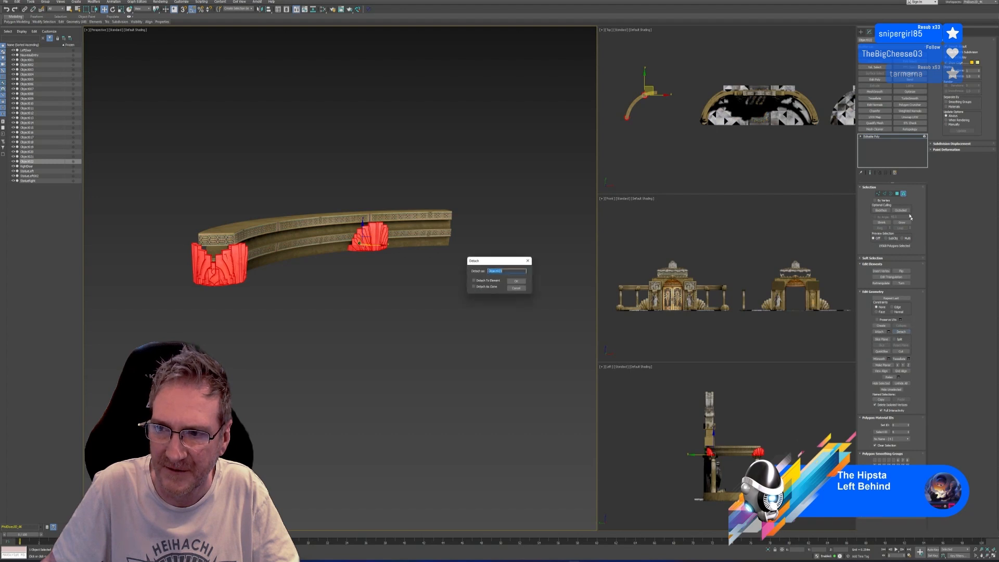
left_click(516, 281)
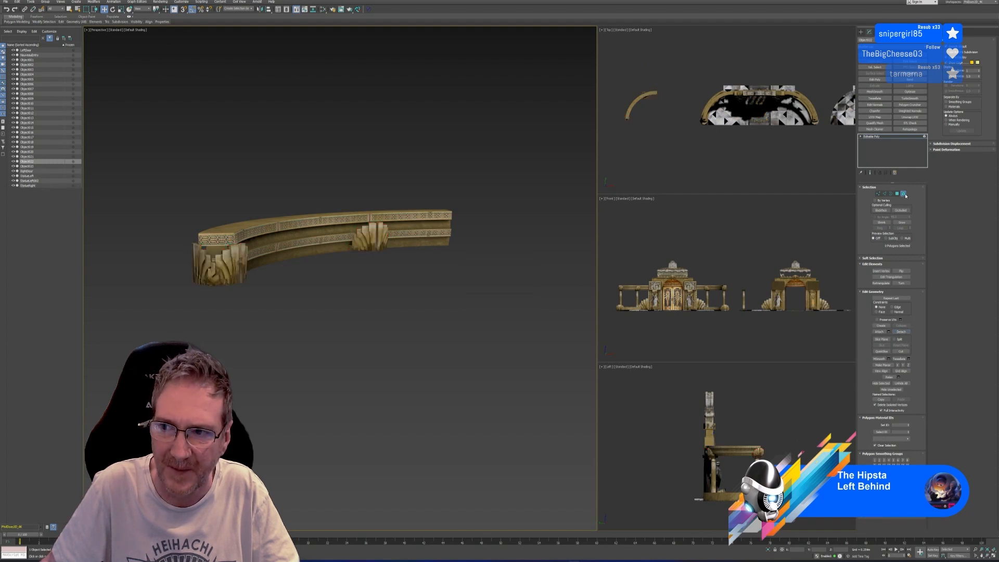
key("5")
Step: Add an Unwrap UVW modifier to the copied beam without its ornaments and switch it to the next map channel
left_click(431, 313)
left_click(318, 250)
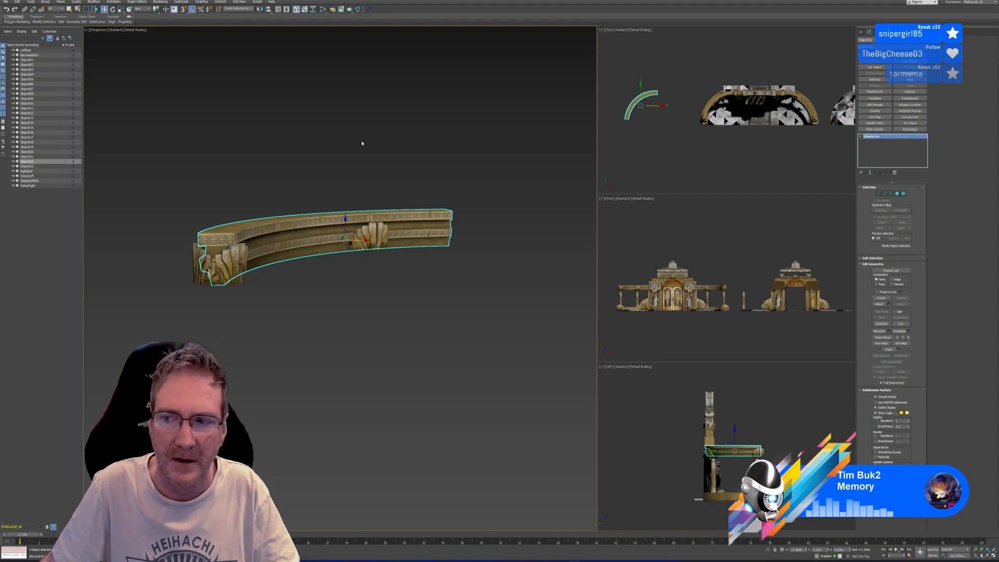
left_click(910, 117)
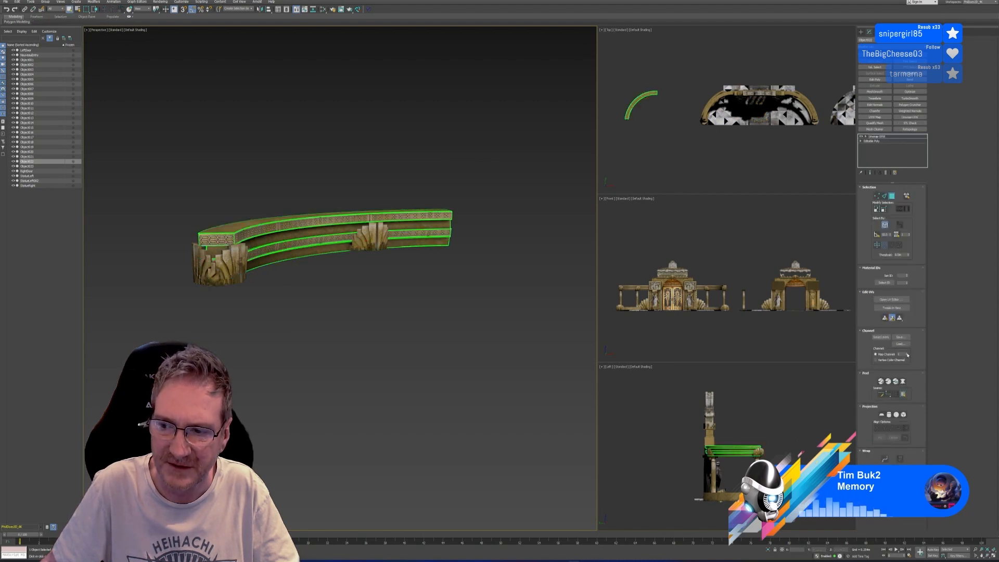
left_click(907, 353)
left_click(479, 287)
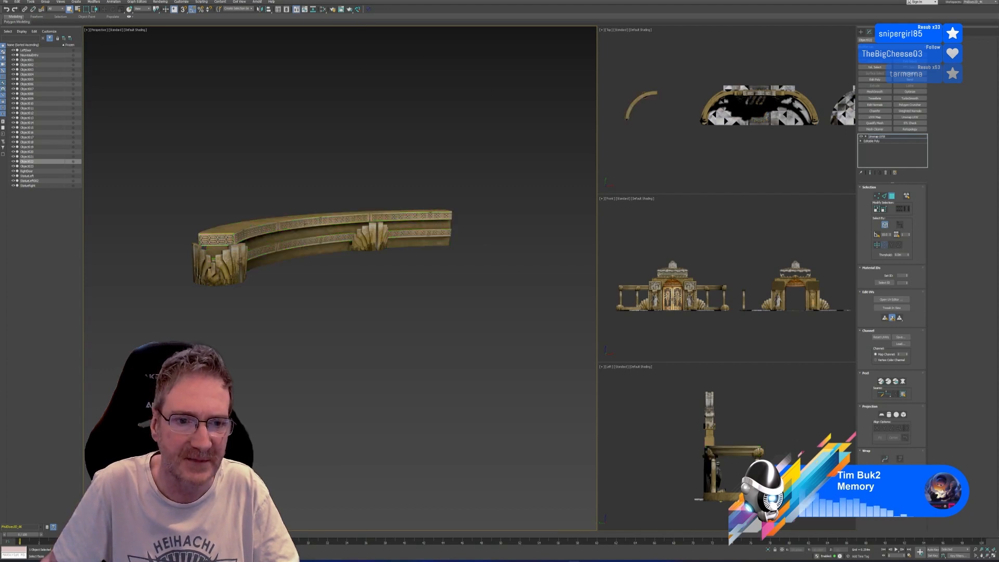
Step: Leave the modifier's polygon selection mode and send the beam to RizomUV through the RizomUV Bridge
left_click(892, 197)
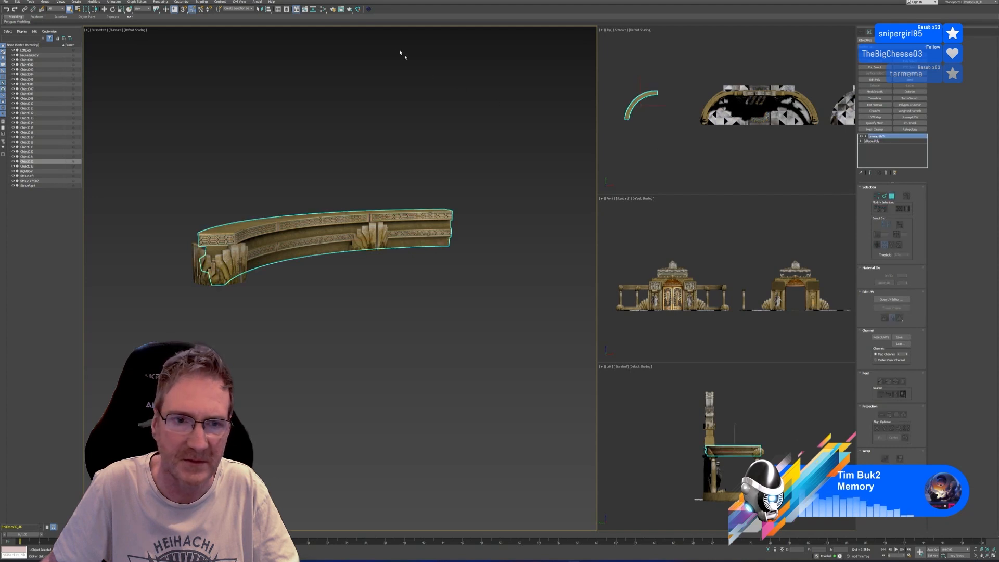
left_click(358, 10)
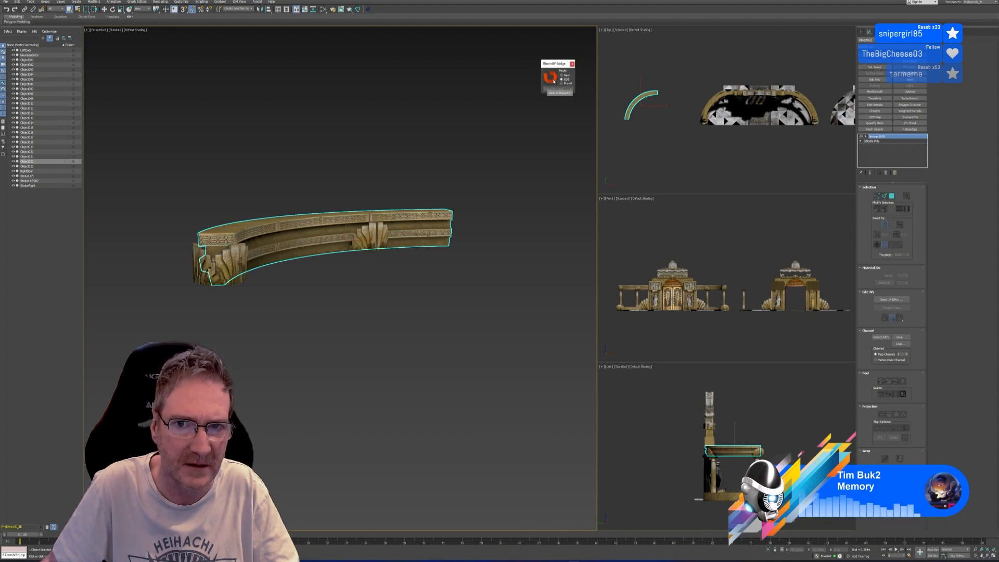
left_click(558, 89)
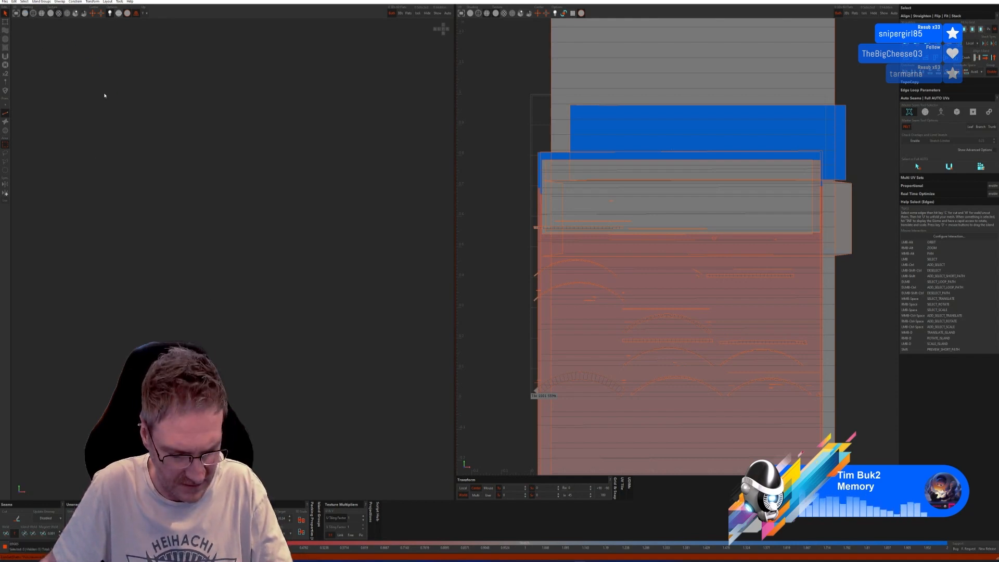
Step: Unwrap and pack the beam's UVs in RizomUV with Box auto seams, and save the result back through the bridge
key("f")
scroll(205, 272, "down", 3)
scroll(203, 271, "down", 1)
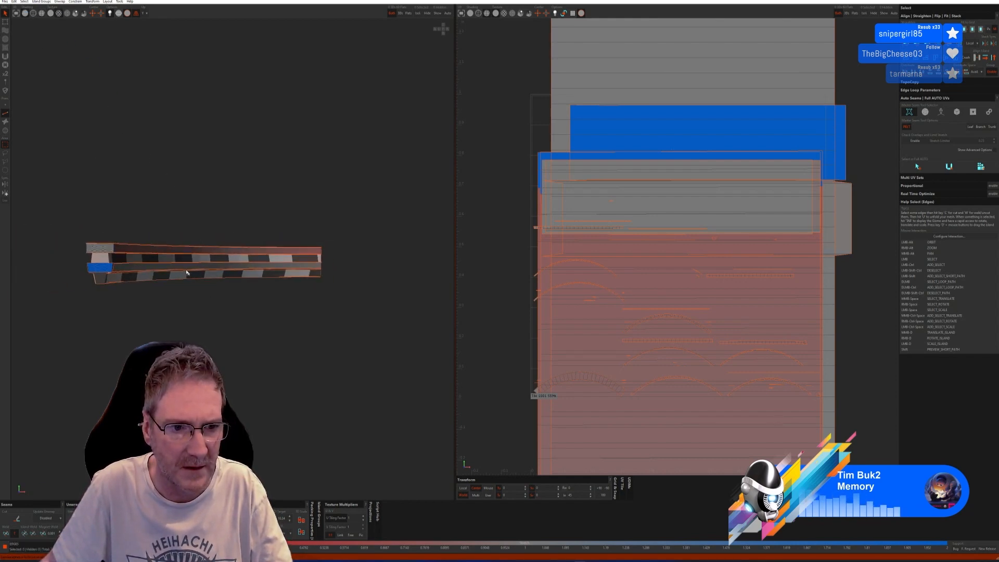
scroll(651, 213, "down", 5)
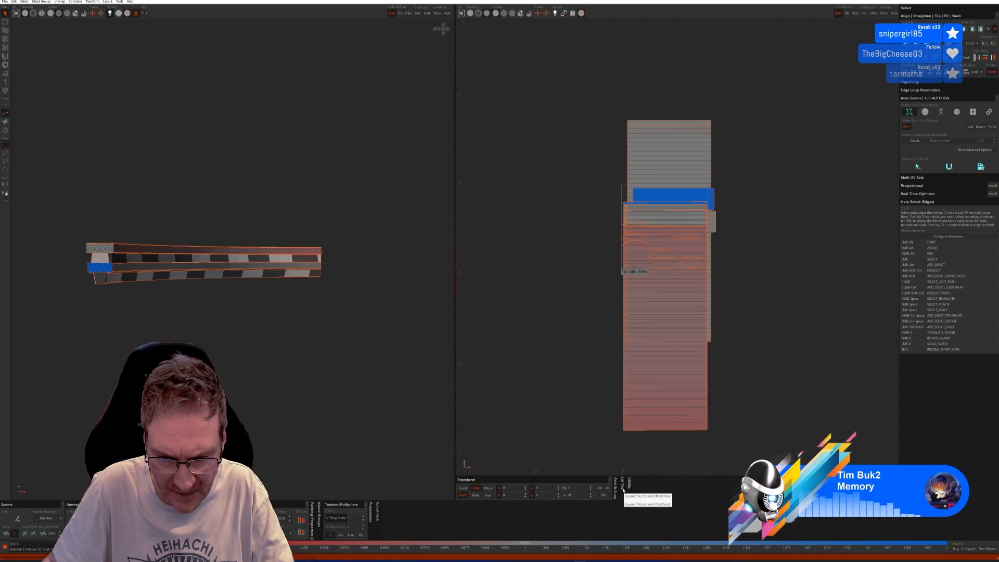
left_click(622, 489)
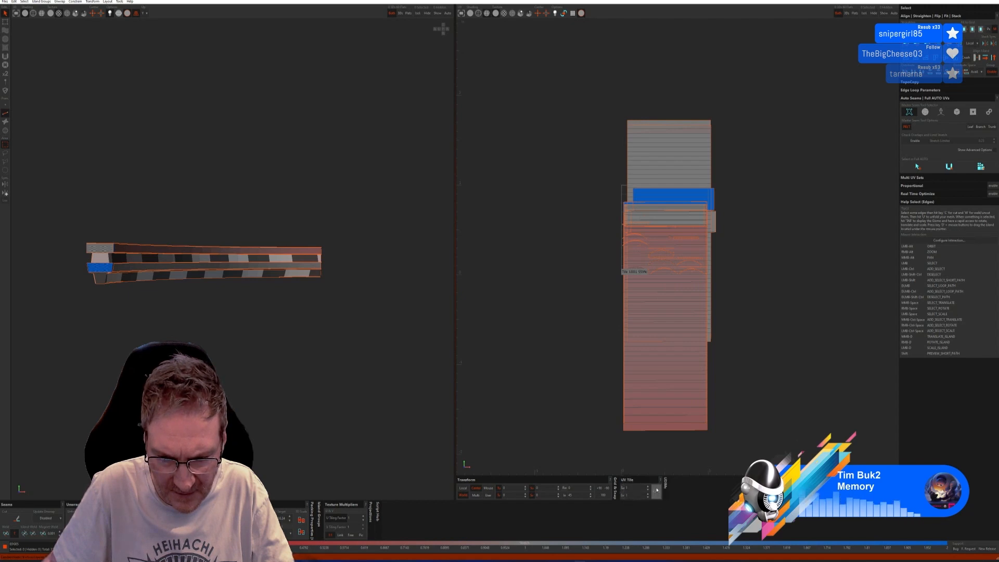
left_click(626, 484)
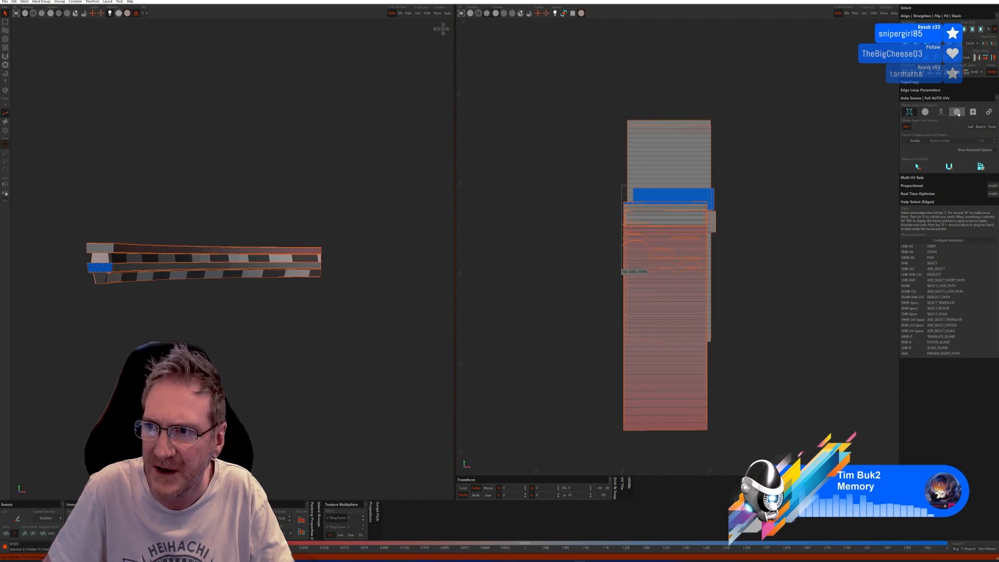
left_click(958, 113)
left_click(950, 181)
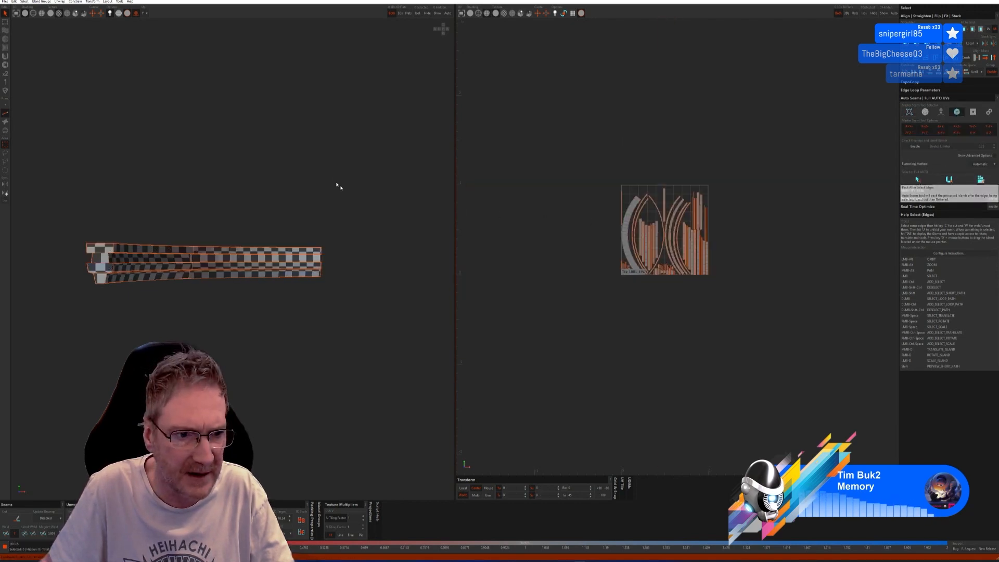
left_click(4, 2)
left_click(21, 36)
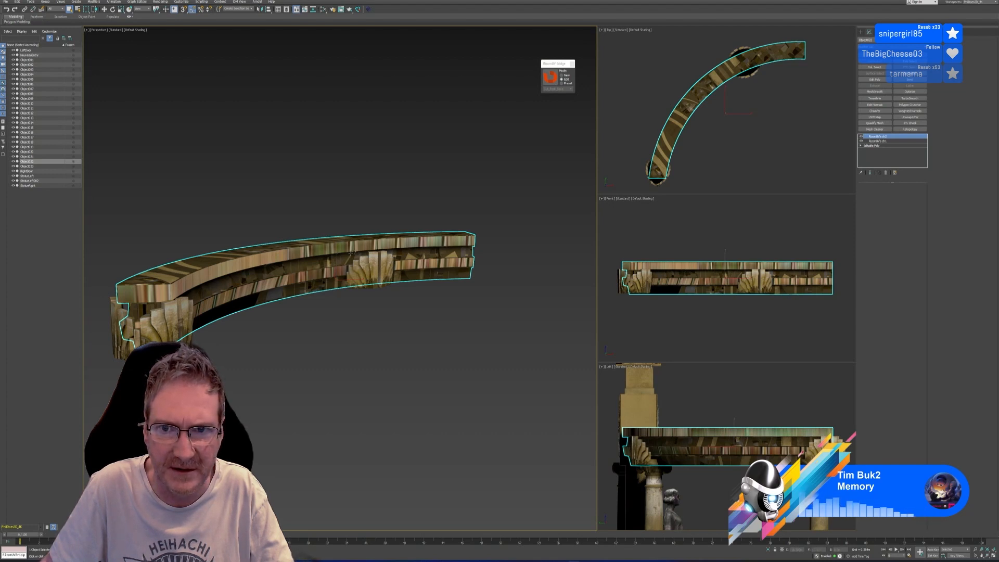
left_click(561, 84)
left_click(569, 89)
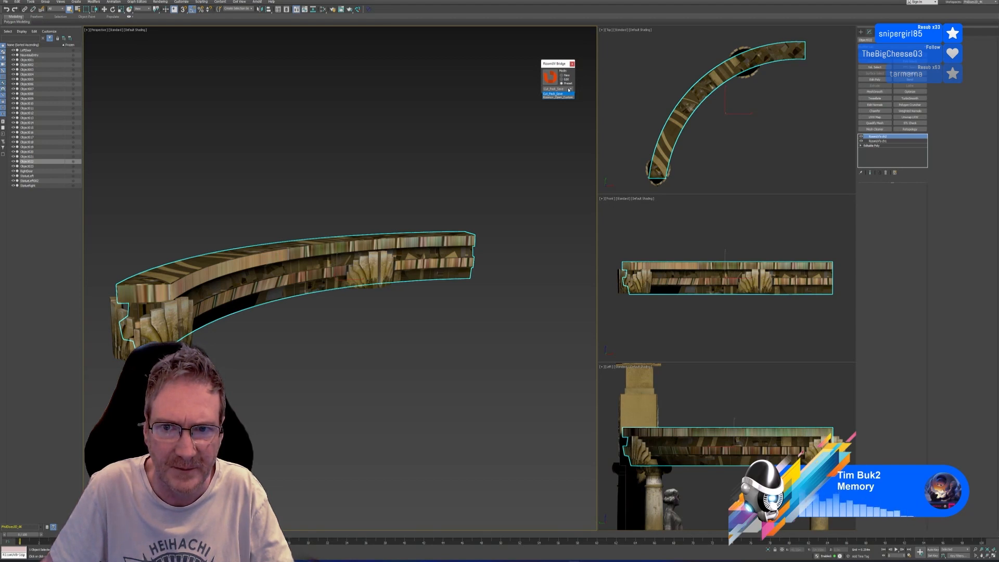
left_click(569, 89)
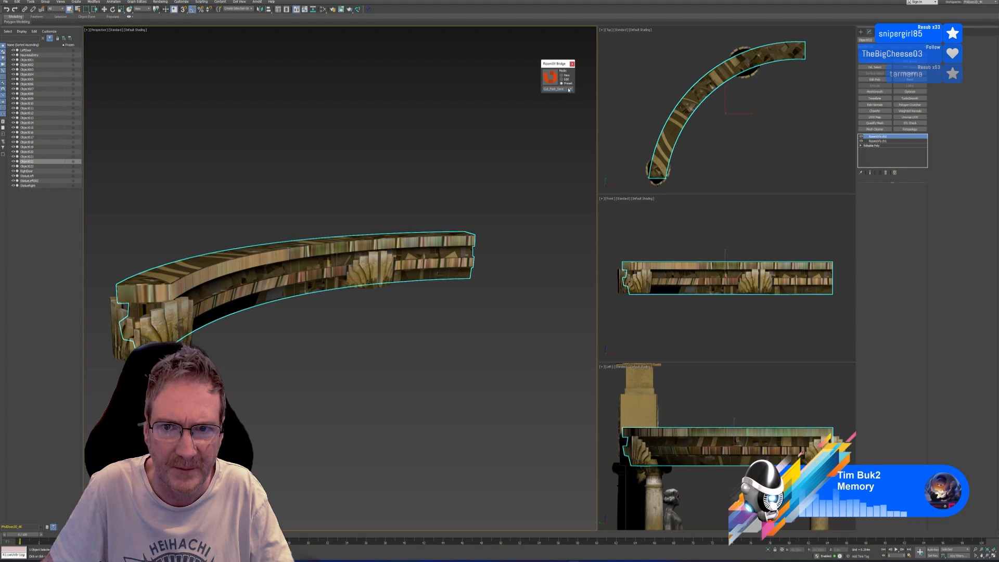
left_click(562, 79)
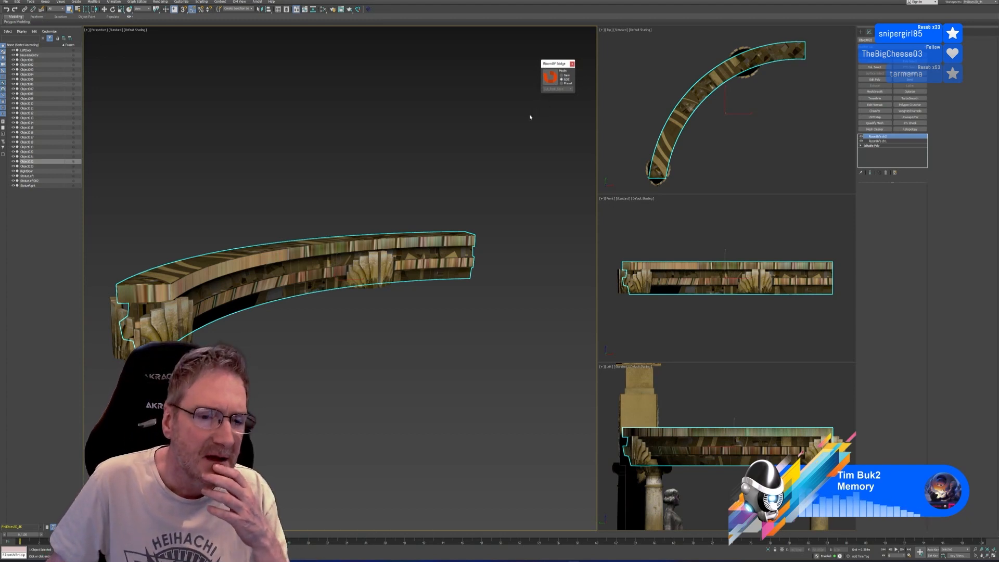
Step: Close the RizomUV Bridge and delete both modifiers from the beam's stack, leaving only the Editable Poly
left_click(572, 63)
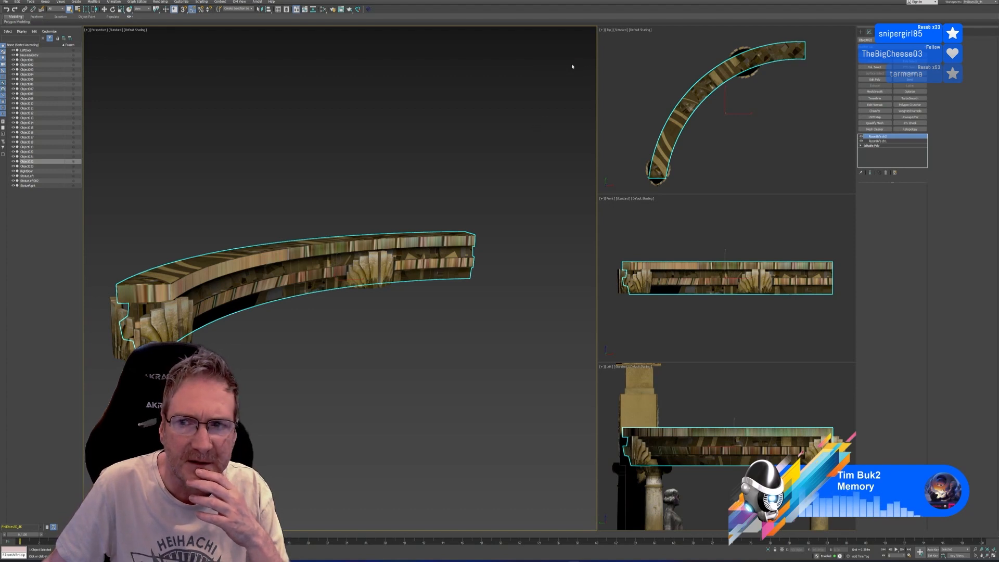
left_click(887, 172)
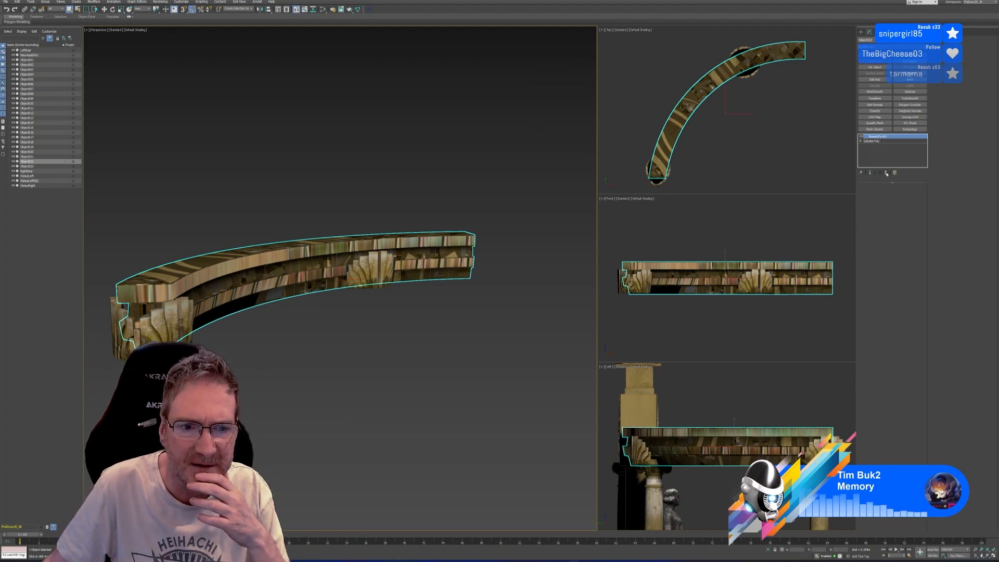
left_click(887, 173)
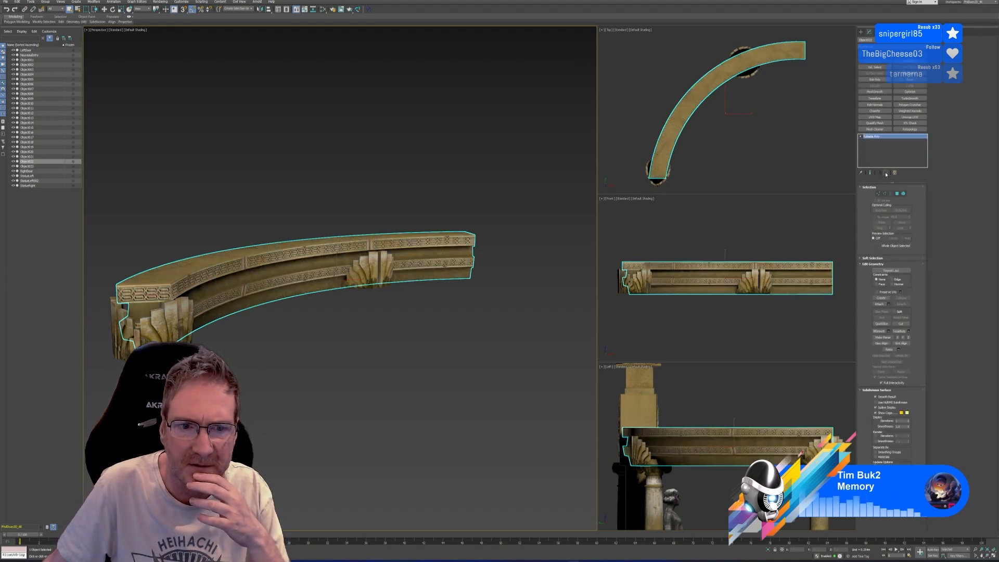
middle_click_drag(302, 326, 312, 327)
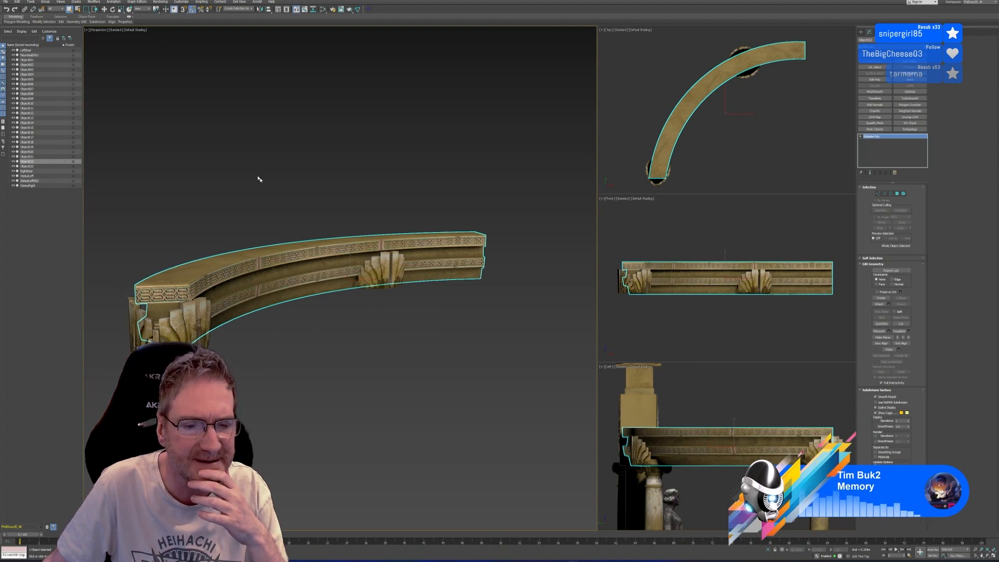
Step: Export the isolated beam as FBX to the Desktop, overwriting test.fbx with the current export settings
left_click(6, 3)
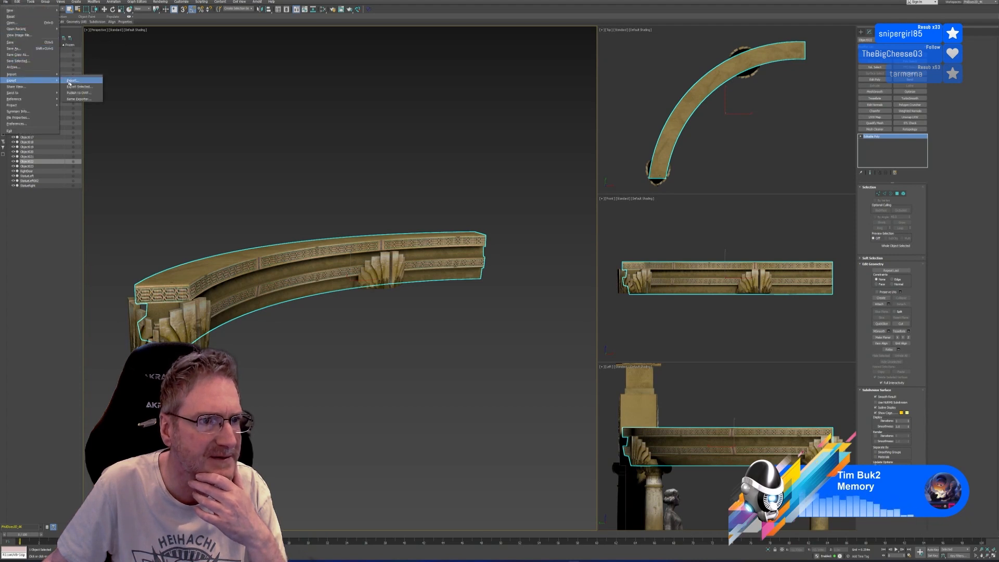
left_click(71, 80)
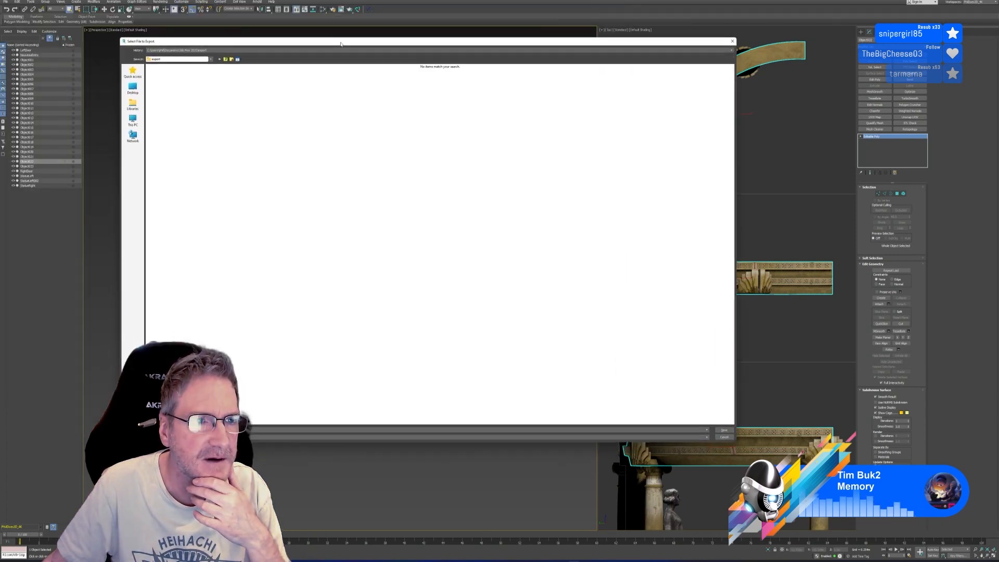
left_click(132, 88)
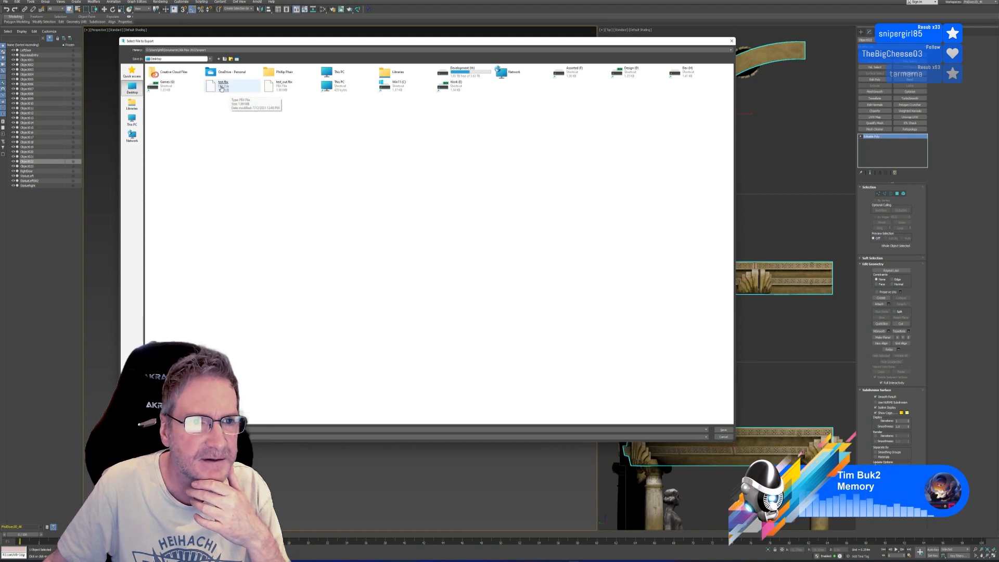
double_click(221, 86)
left_click(512, 286)
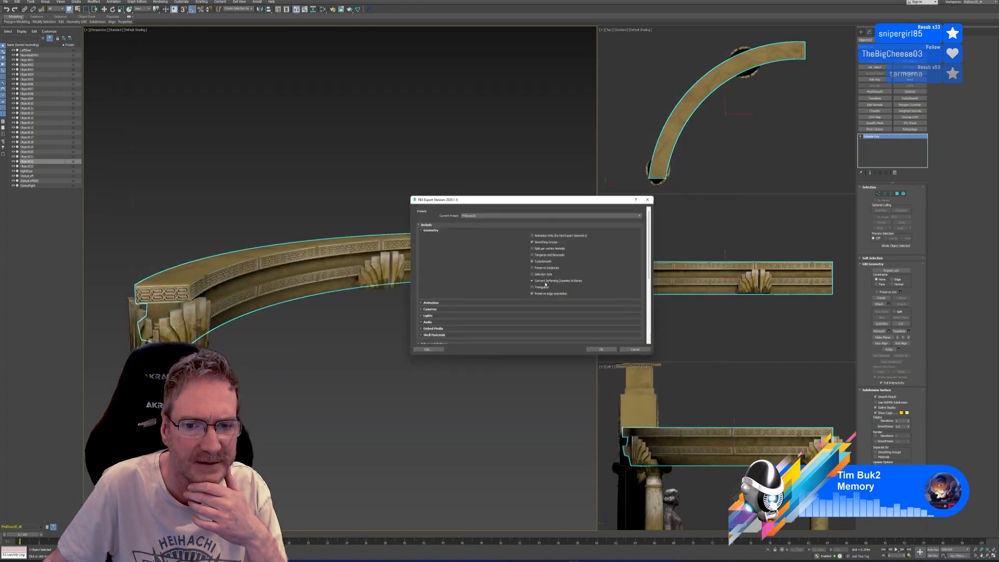
left_click(601, 350)
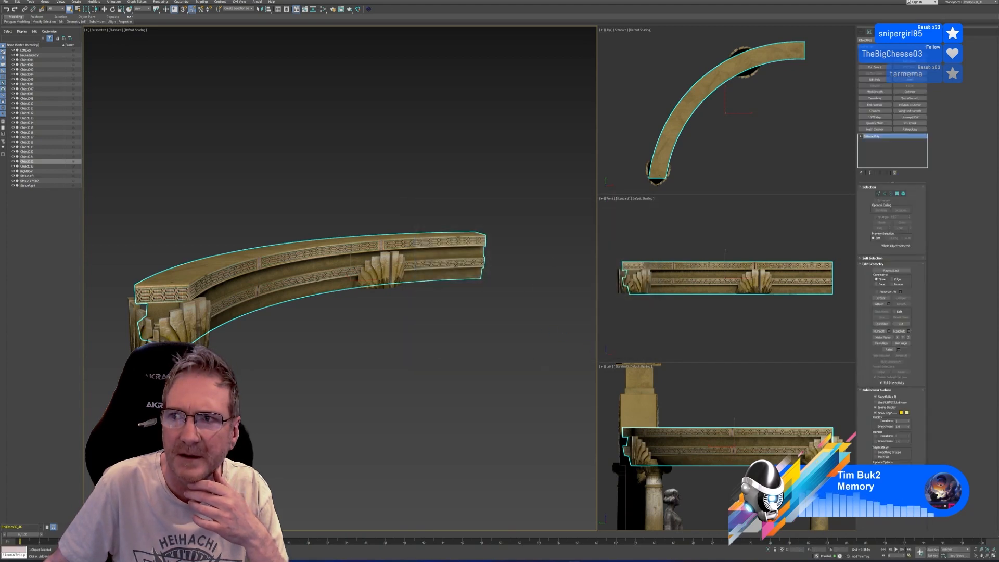
Step: Launch RizomUV as a standalone program and load test.fbx from the Desktop
key("super+d")
key("super")
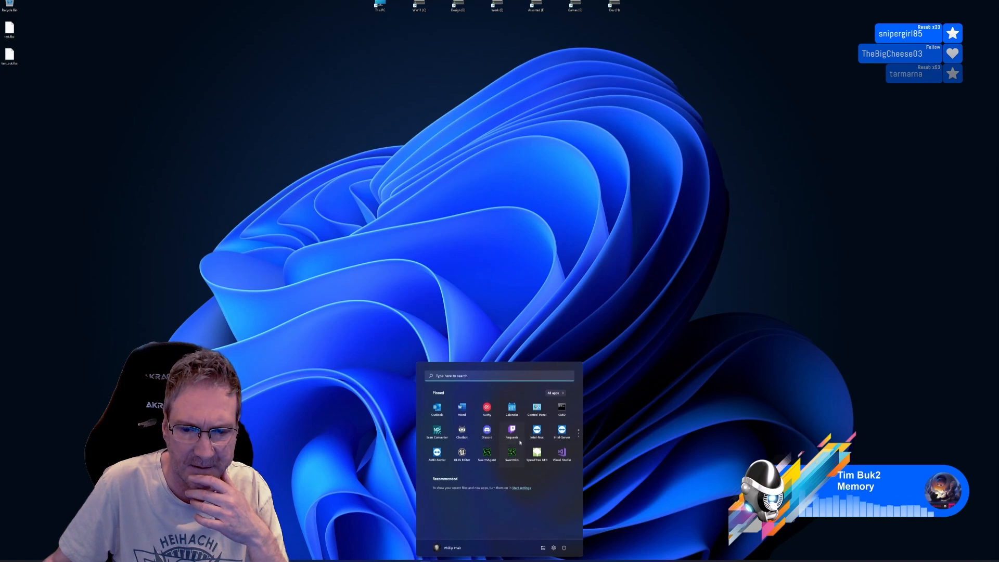
left_click(514, 431)
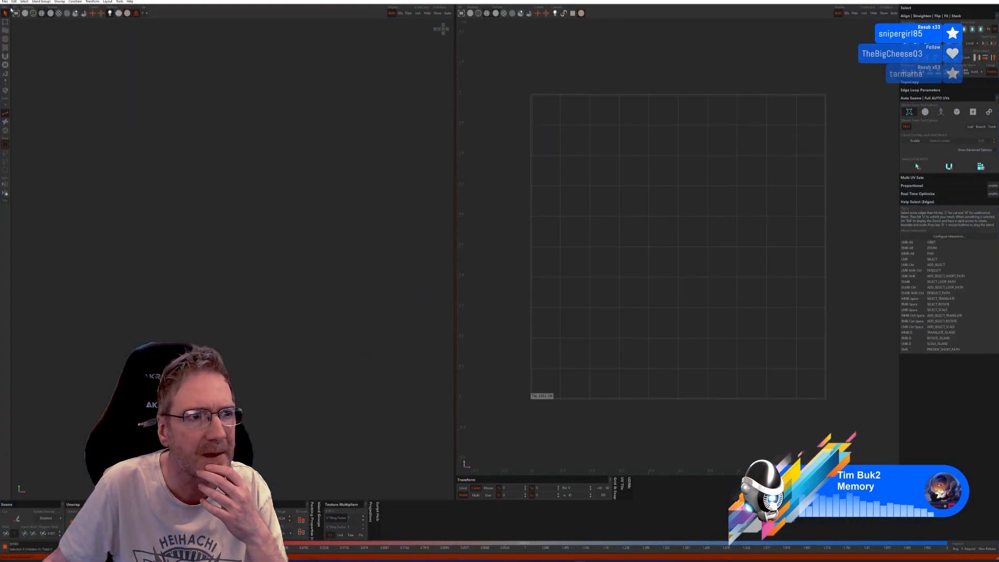
left_click(6, 1)
left_click(12, 10)
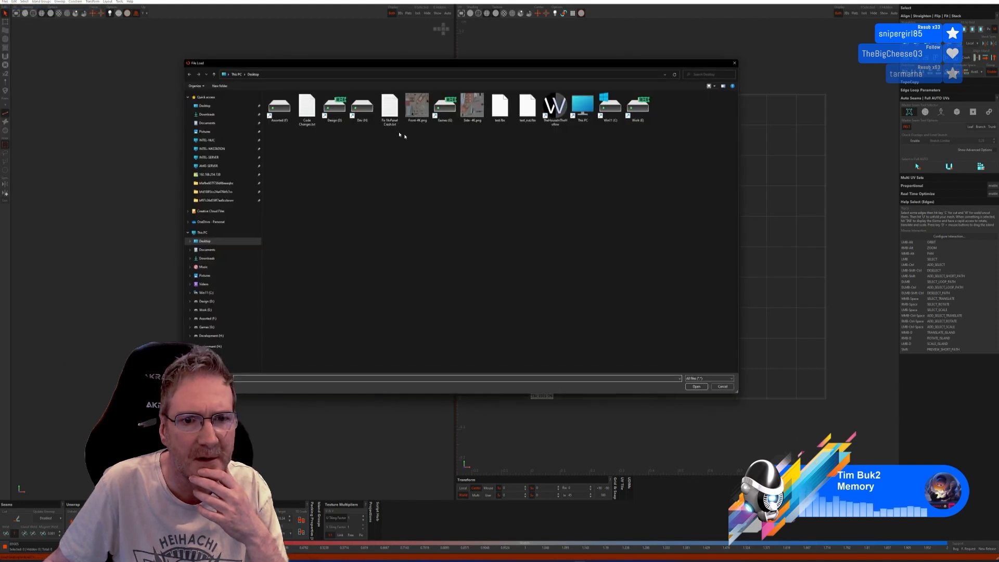
double_click(499, 108)
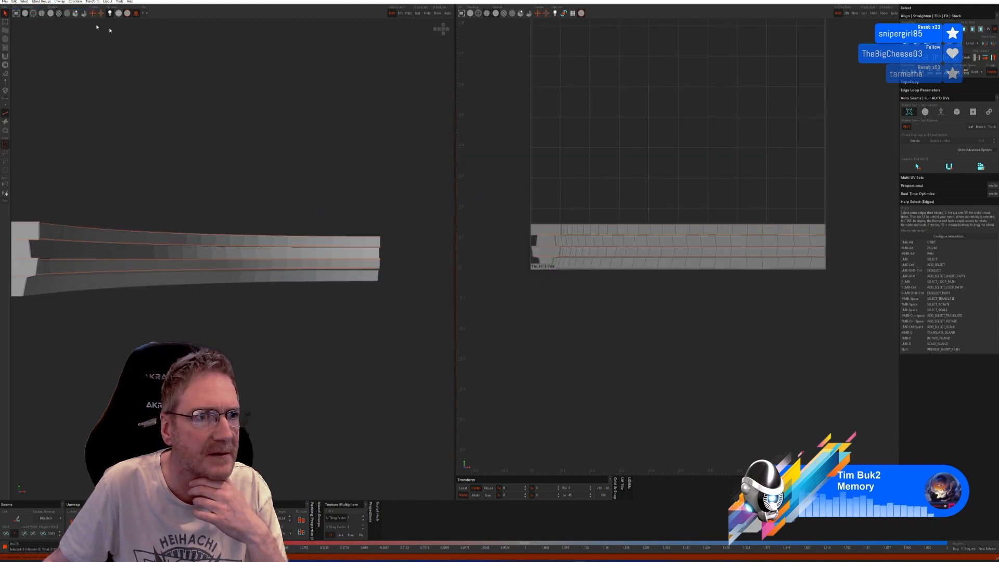
Step: Unwrap and pack the loaded beam with Box auto seams, save the file, and close RizomUV
left_click(956, 112)
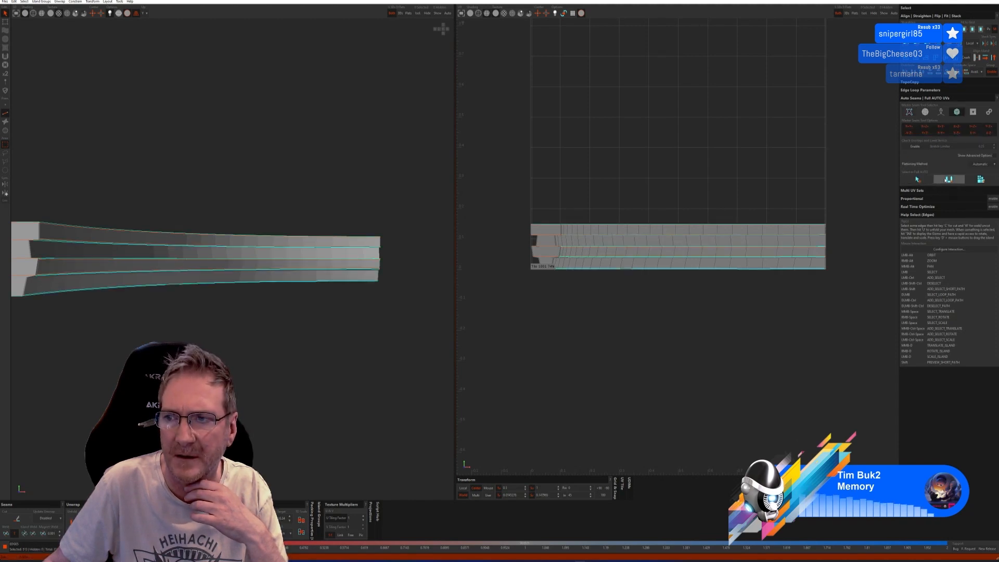
left_click(981, 180)
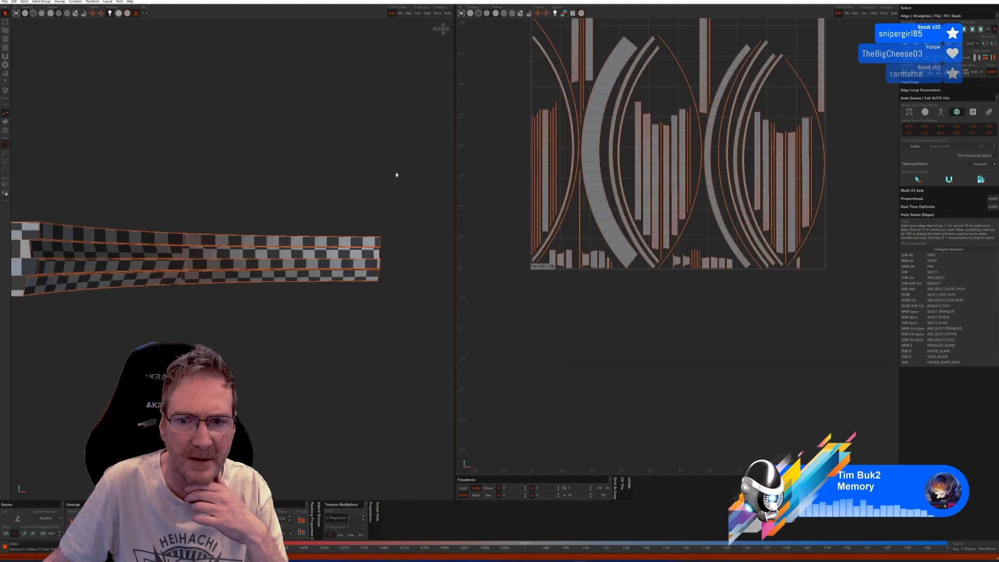
left_click(3, 3)
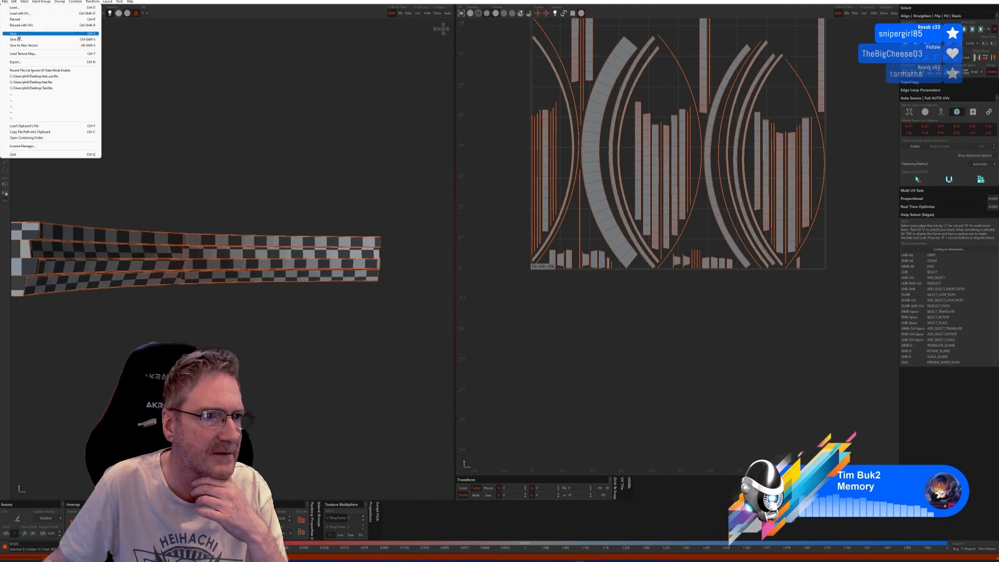
left_click(18, 35)
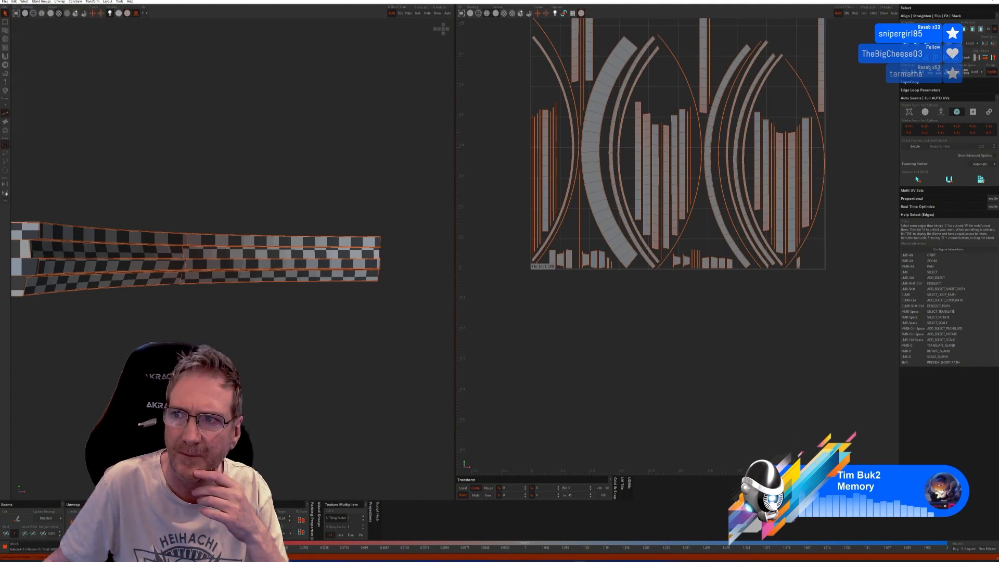
left_click(993, 1)
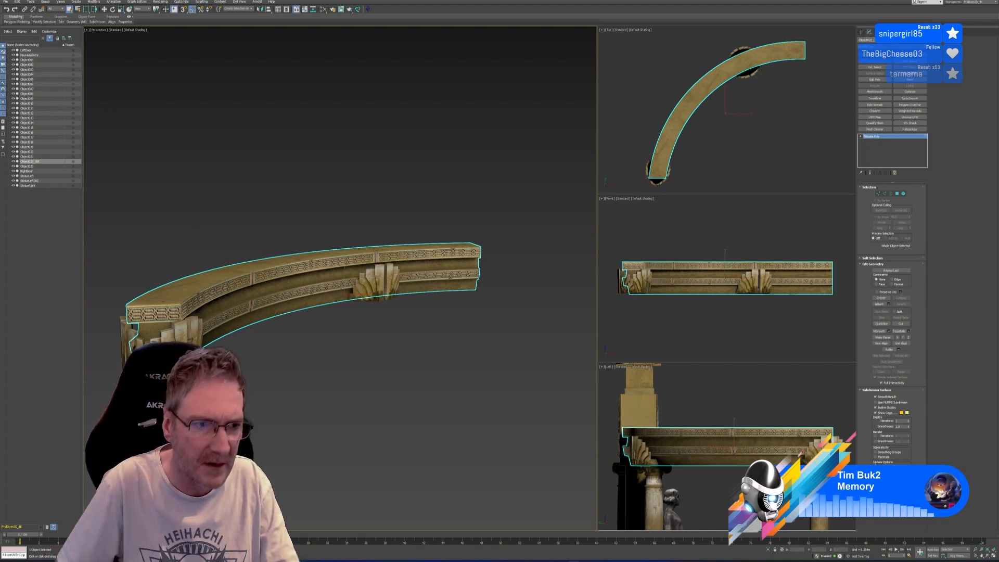
Step: Import test_out.fbx from the Desktop into the 3ds Max scene with the current import settings
left_click(9, 4)
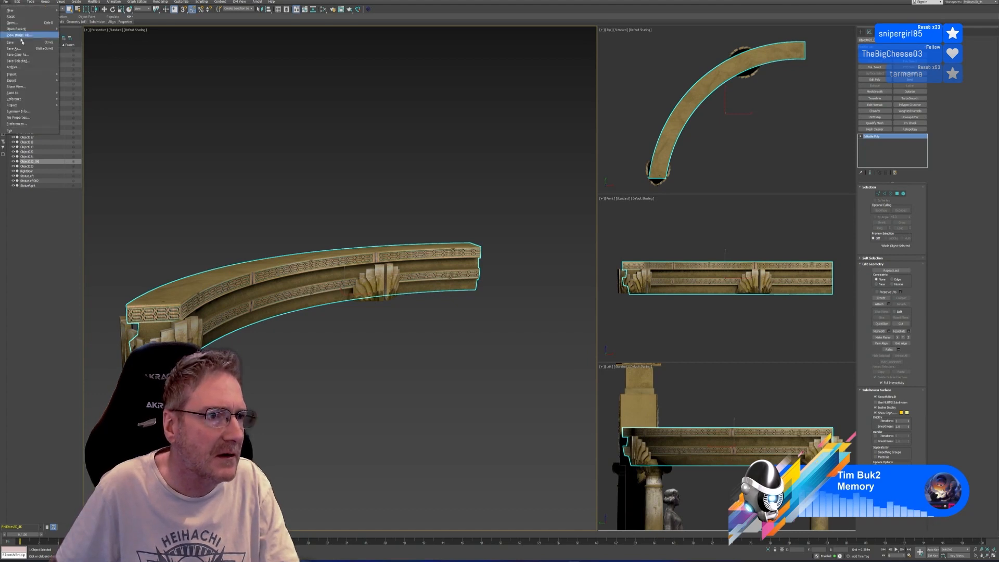
mouse_move(31, 75)
left_click(79, 72)
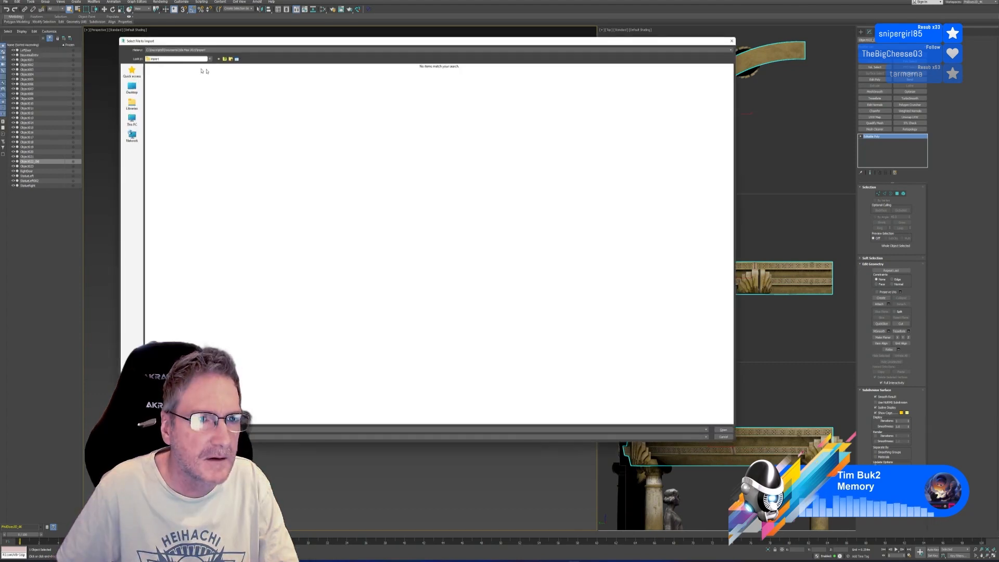
left_click(132, 88)
double_click(280, 88)
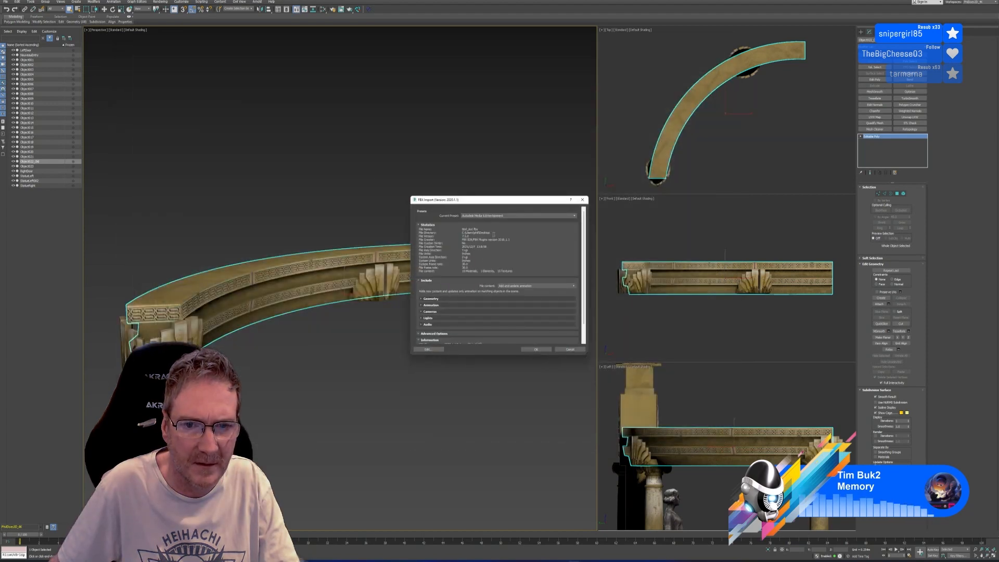
left_click(531, 350)
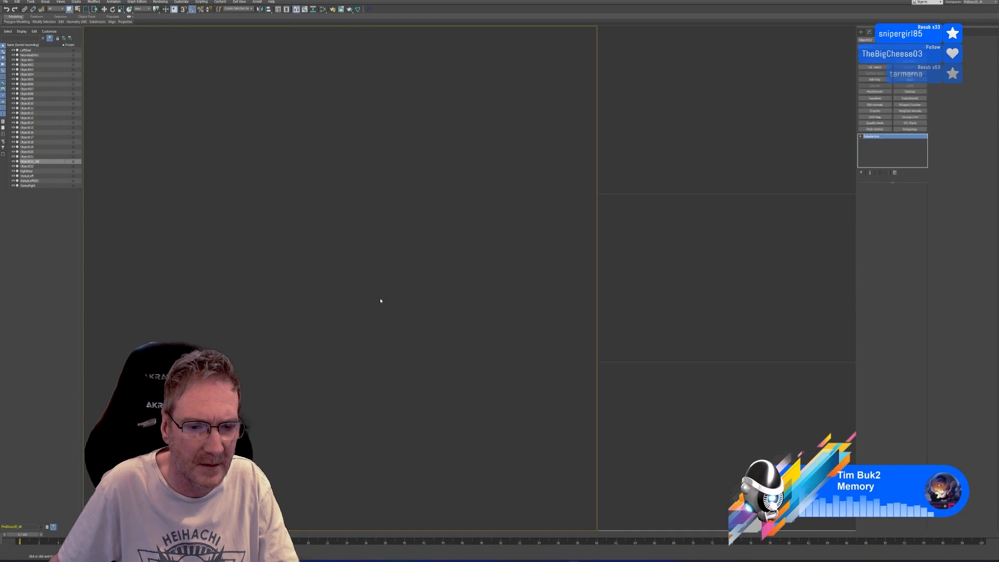
scroll(354, 299, "down", 5)
mouse_move(354, 299)
middle_mouse_down("alt")
mouse_move(373, 335)
mouse_move(397, 331)
mouse_move(416, 351)
mouse_move(423, 327)
mouse_move(374, 312)
mouse_move(354, 326)
mouse_move(380, 327)
mouse_move(365, 340)
middle_mouse_up("alt")
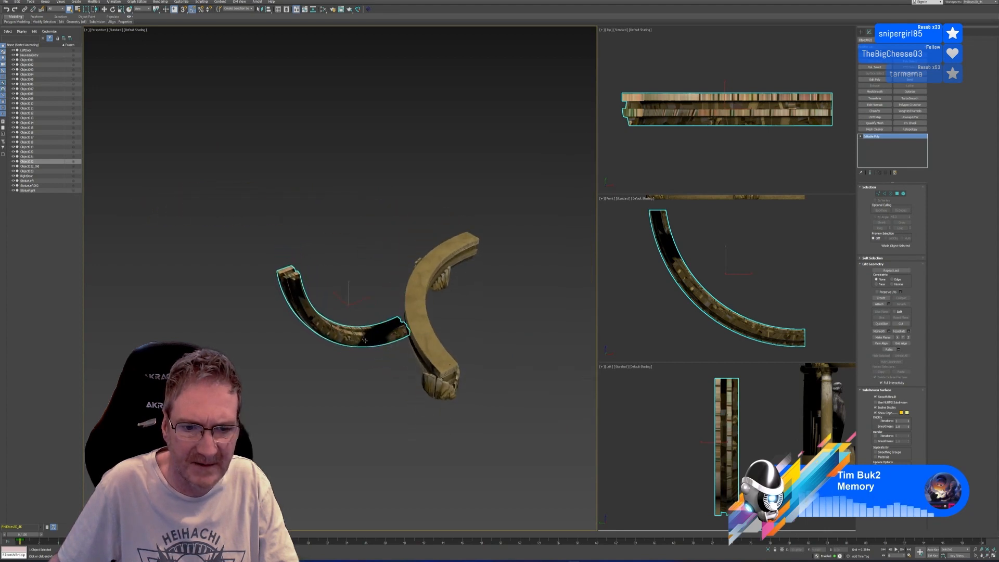
Step: Add an Unwrap UVW modifier to the imported beam and switch it to the next map channel
left_click(910, 117)
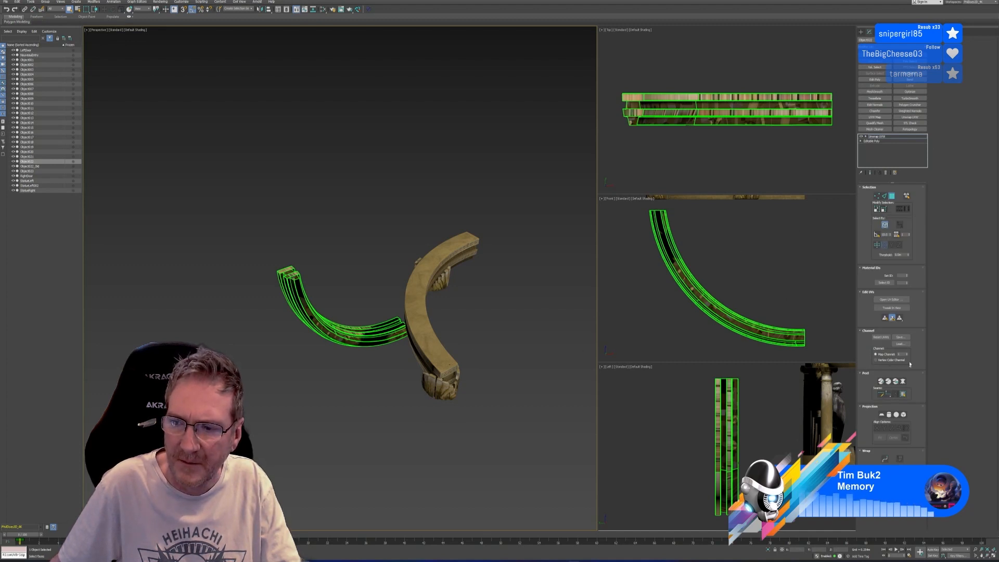
middle_click_drag(487, 359, 472, 355, "alt")
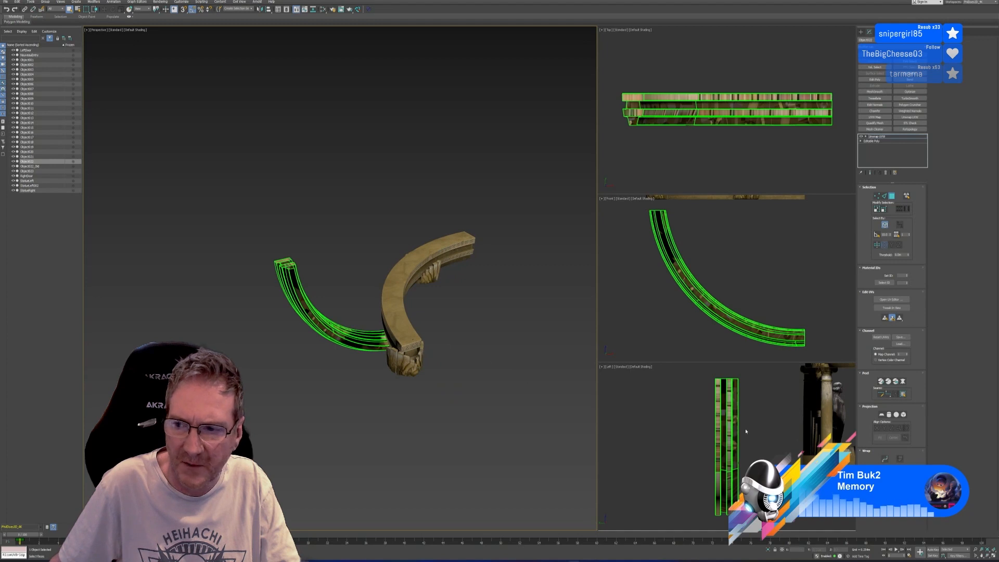
left_click(907, 353)
left_click(471, 285)
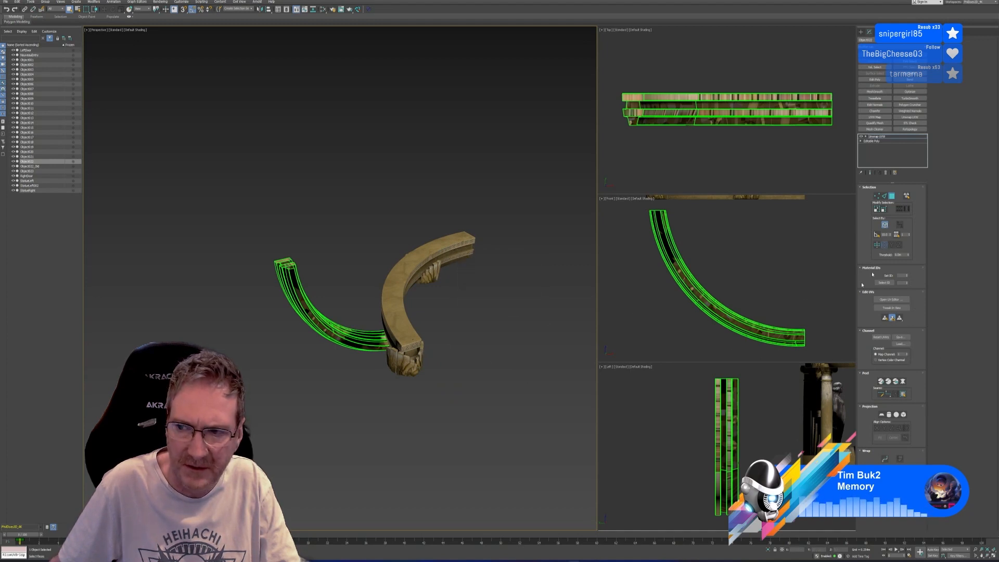
Step: Copy the Unwrap UVW modifier from the imported beam and paste it onto the original curved beam
right_click(883, 137)
left_click(900, 161)
left_click(464, 358)
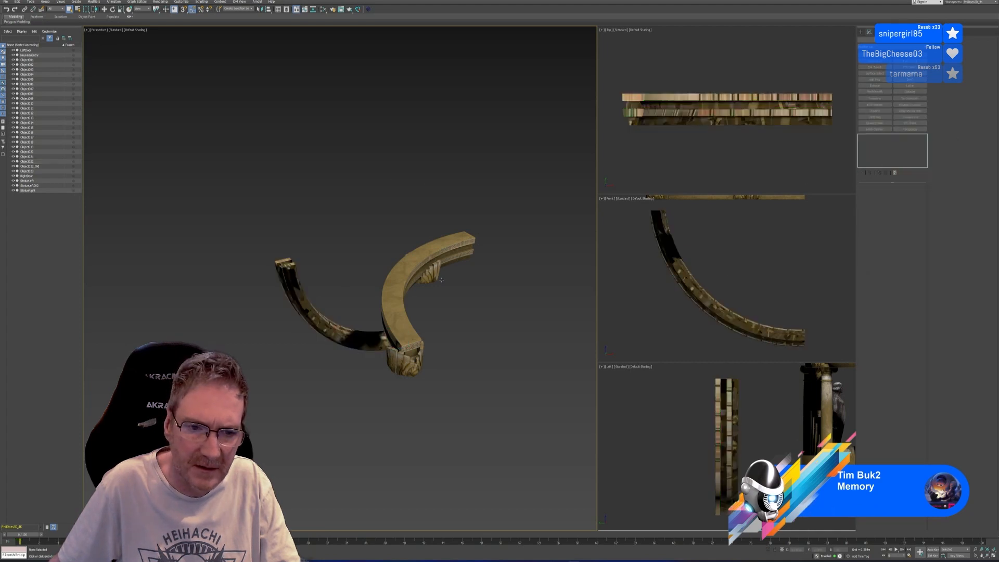
middle_click_drag(465, 358, 451, 353, "alt")
left_click(319, 245)
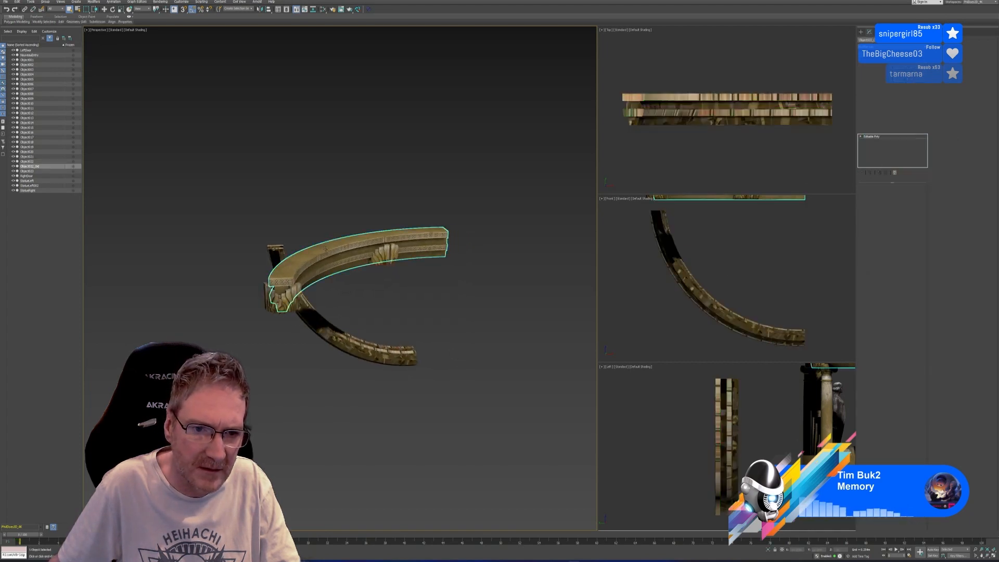
right_click(882, 138)
left_click(899, 161)
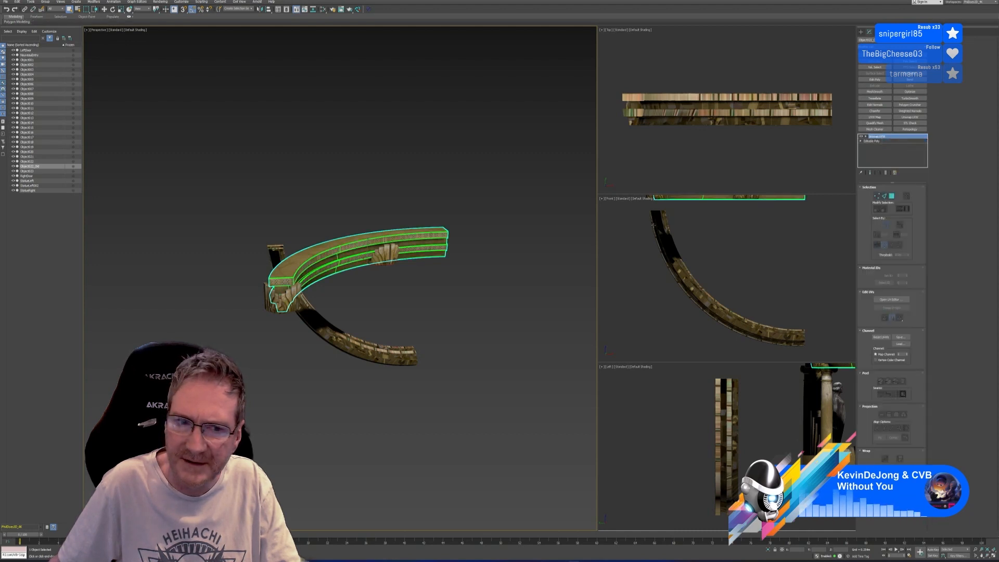
Step: Check the original beam's pasted UVs in the UV editor, and collapse its whole modifier stack
middle_click_drag(538, 324, 561, 310, "alt")
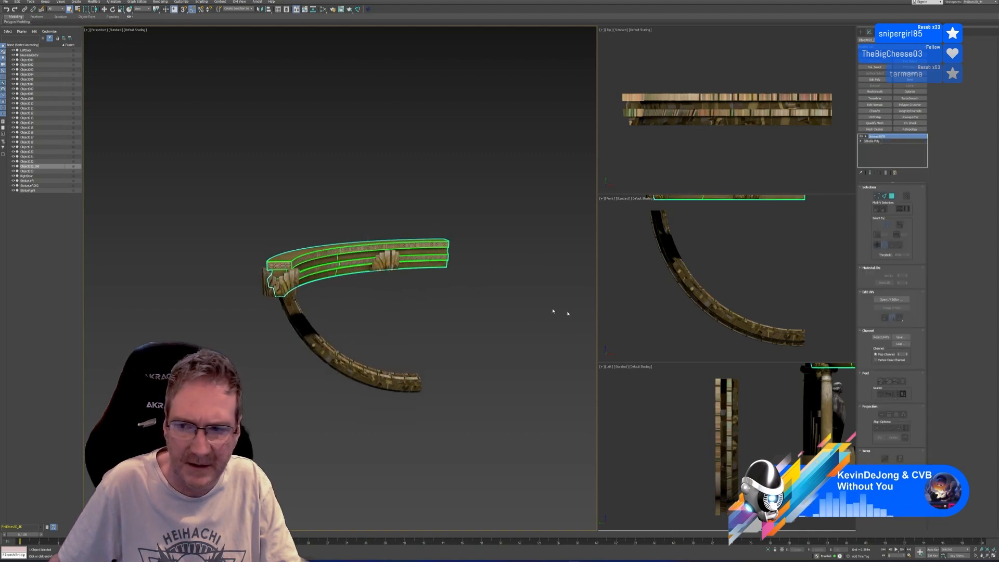
left_click(891, 300)
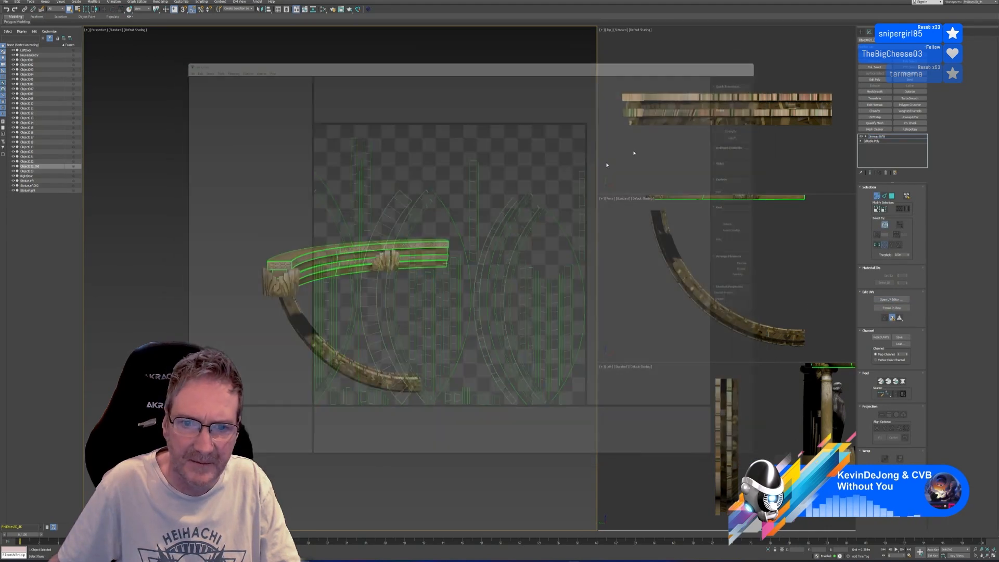
left_click(763, 57)
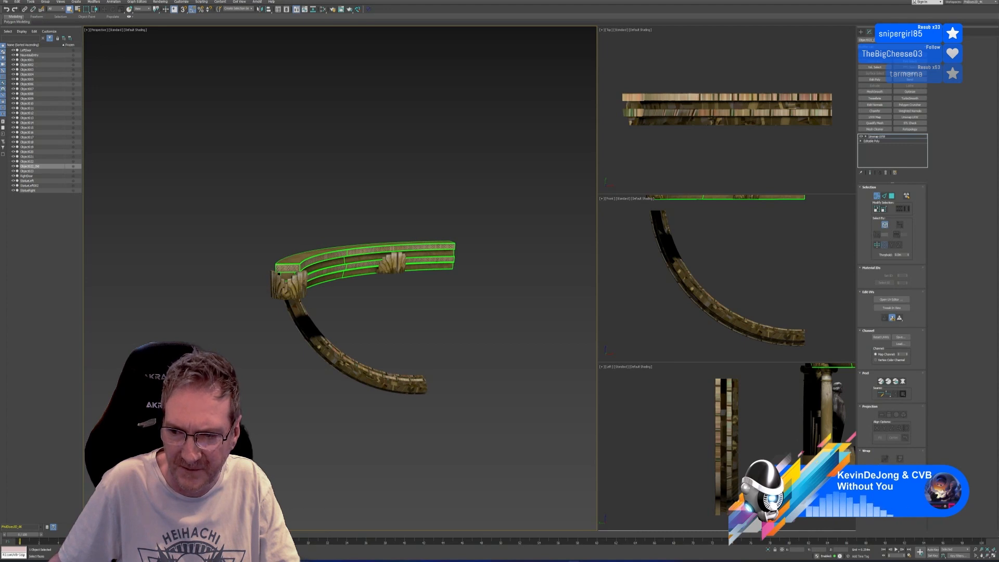
left_click(885, 173)
middle_click_drag(540, 328, 530, 336)
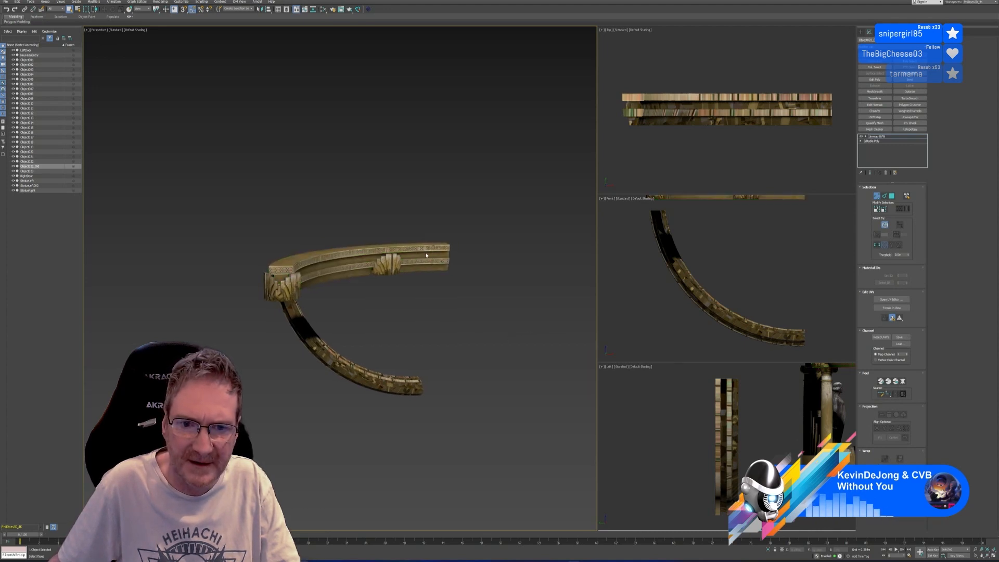
left_click(878, 196)
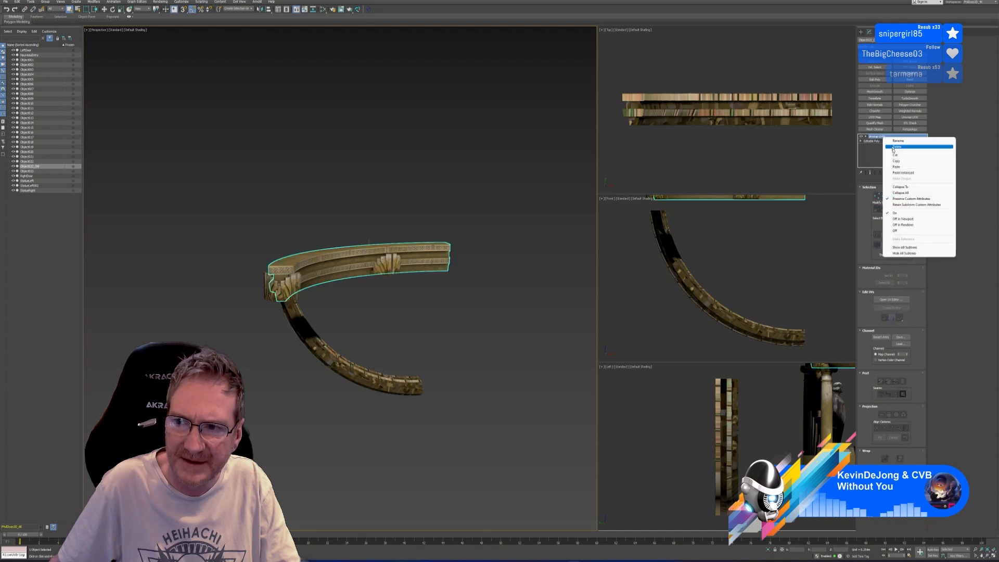
right_click(883, 136)
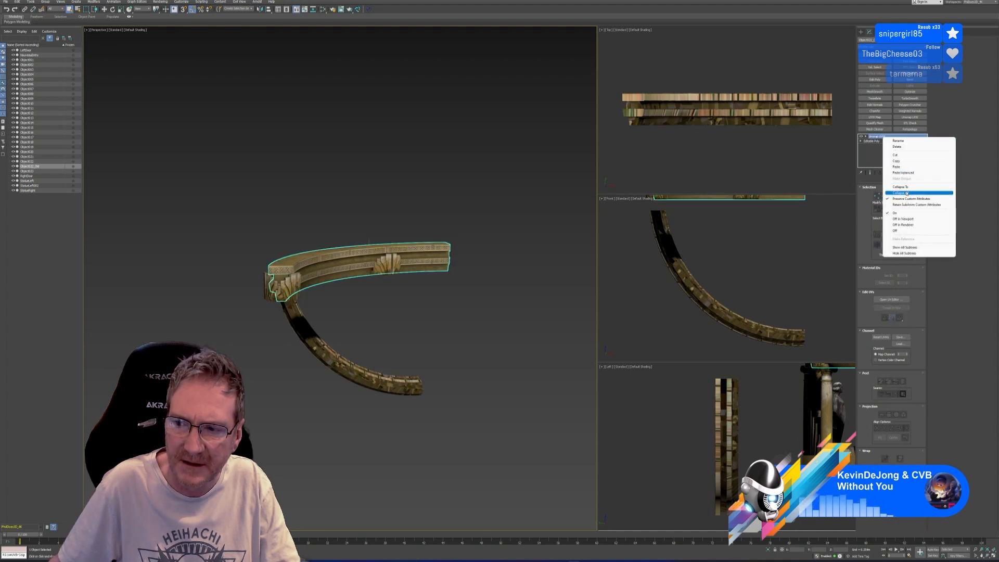
left_click(906, 193)
left_click(525, 295)
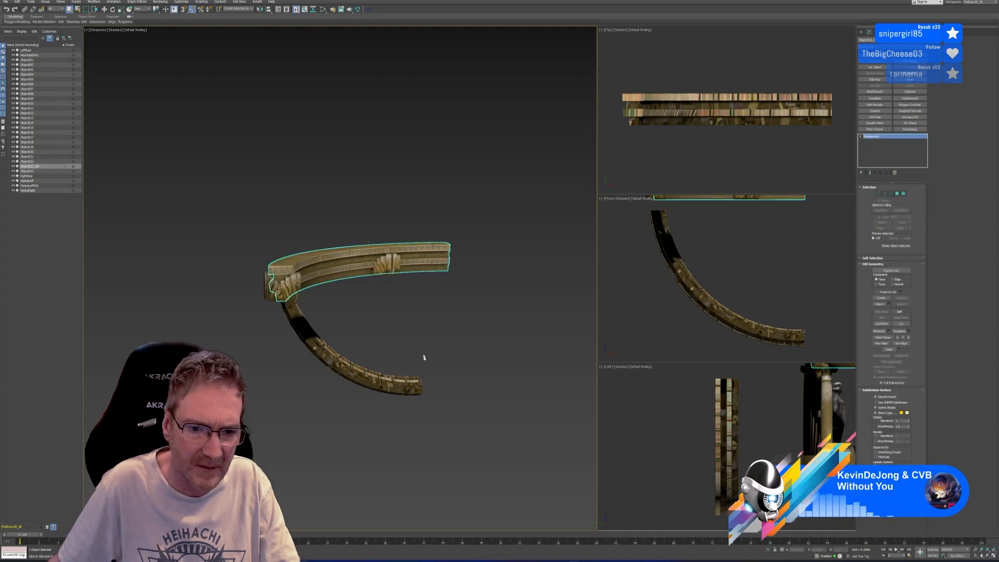
Step: Delete the imported beam copy from the scene
left_click(419, 384)
key("Delete")
middle_click_drag(422, 388, 341, 326, "alt")
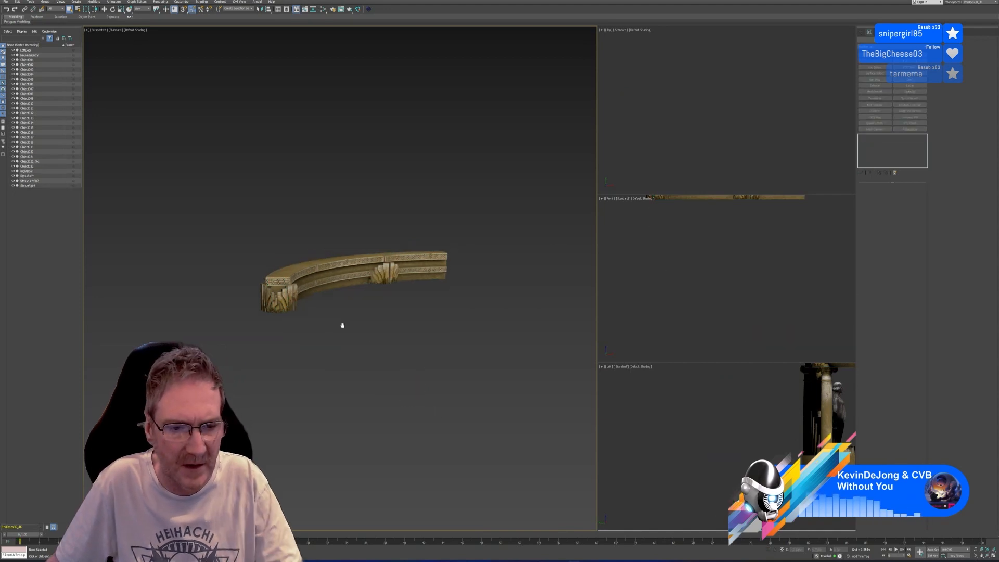
Step: Attach the carved leaf ornaments to the original curved beam
left_click(322, 275)
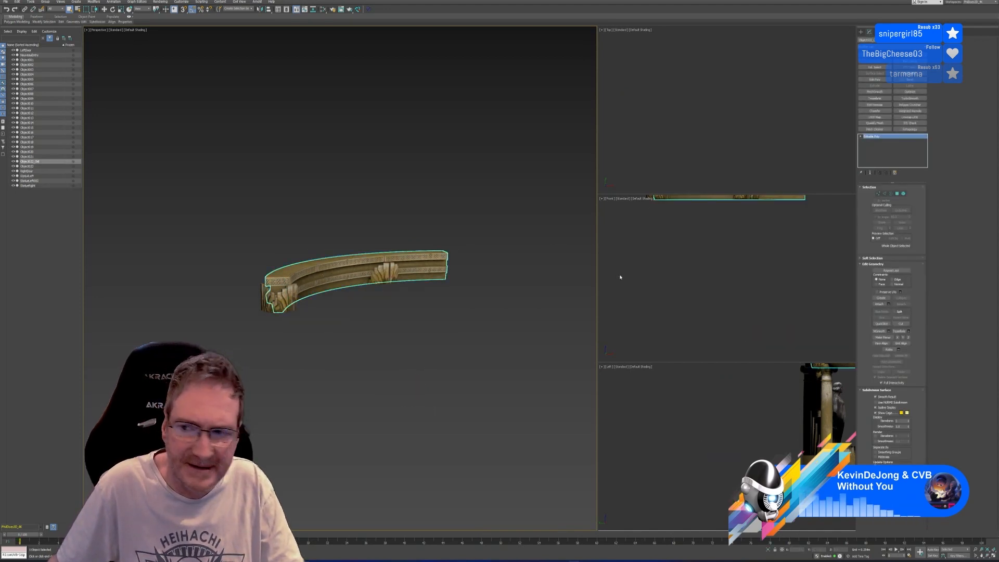
left_click(879, 305)
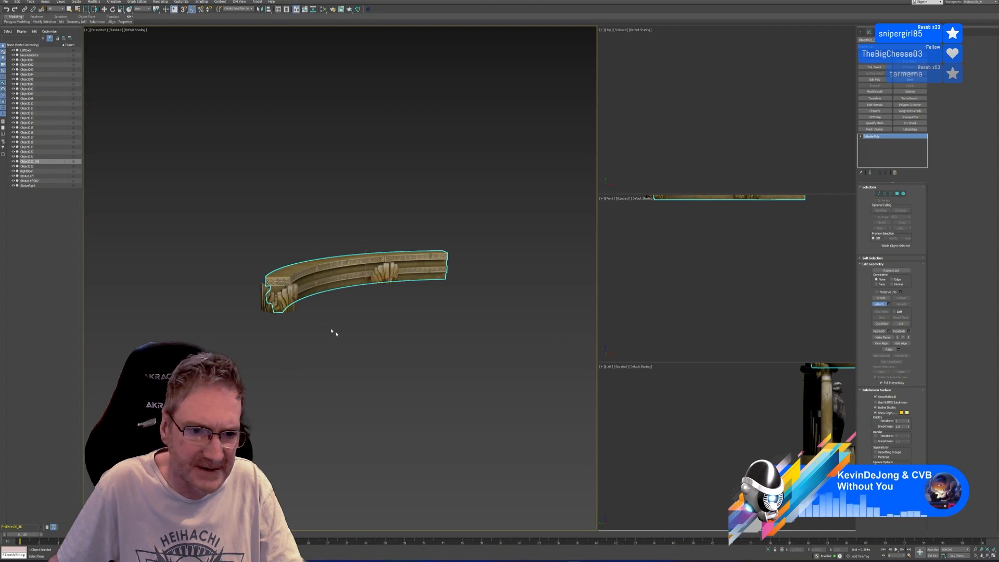
left_click(293, 297)
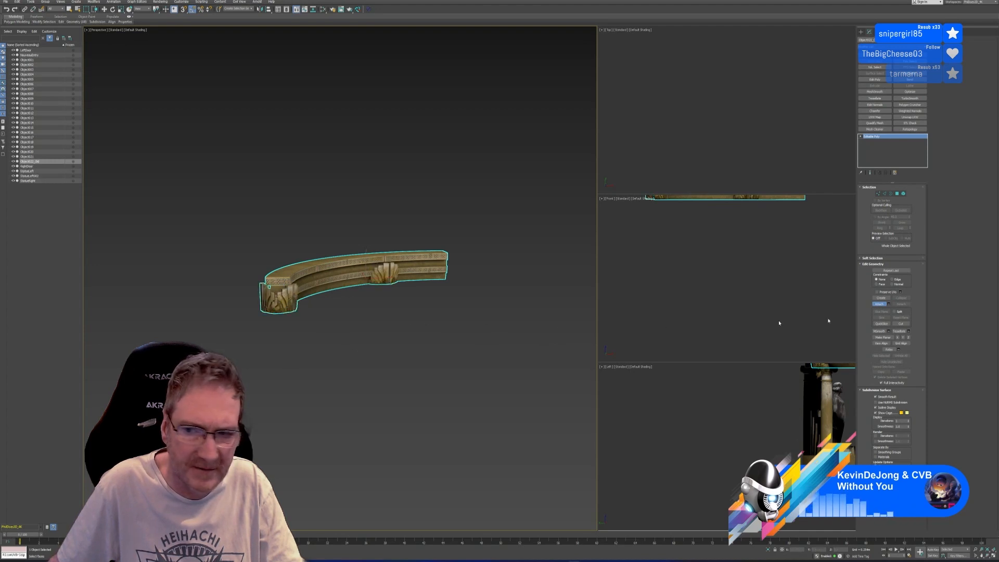
key("w")
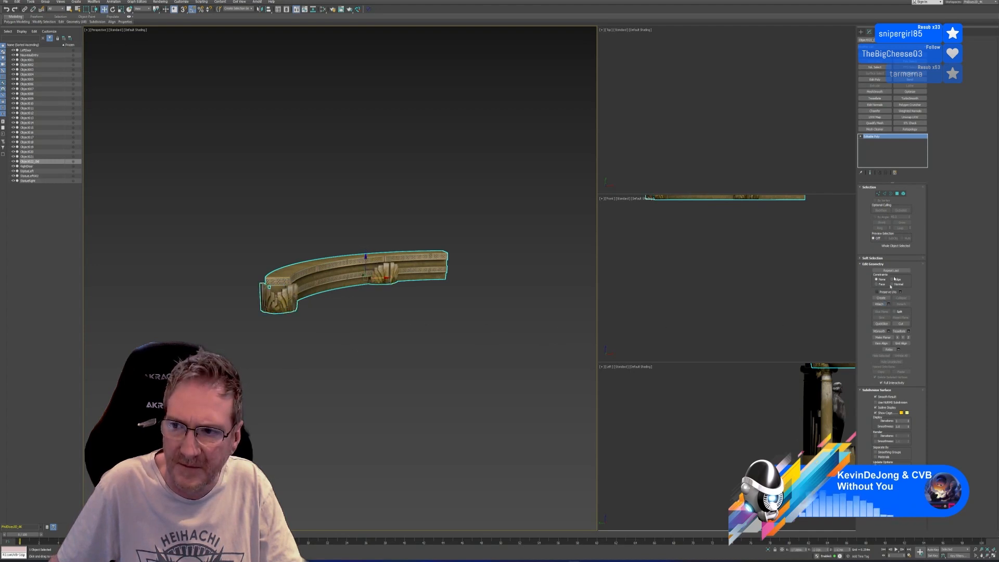
Step: Add an Unwrap UVW modifier to the combined beam and switch it to the next map channel
left_click(910, 116)
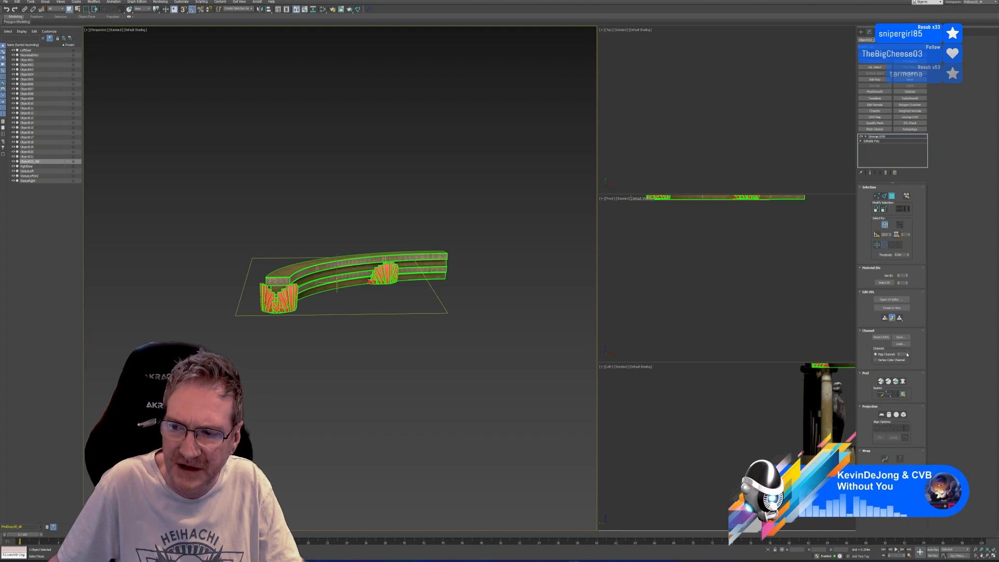
left_click(906, 355)
left_click(473, 286)
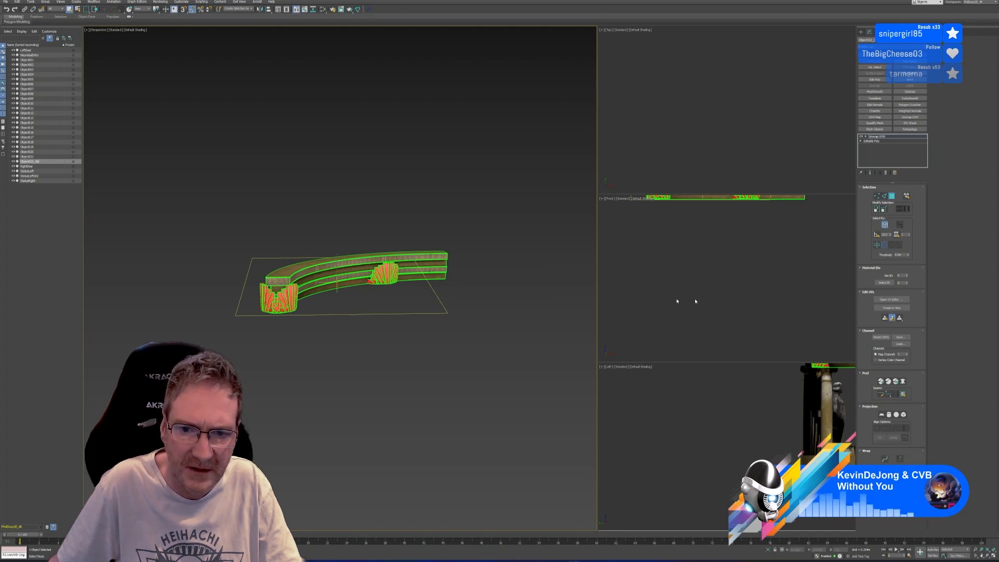
Step: Select all of the combined beam's UV shells and pack them into the 0-1 tile, and close the UV editor
left_click(890, 300)
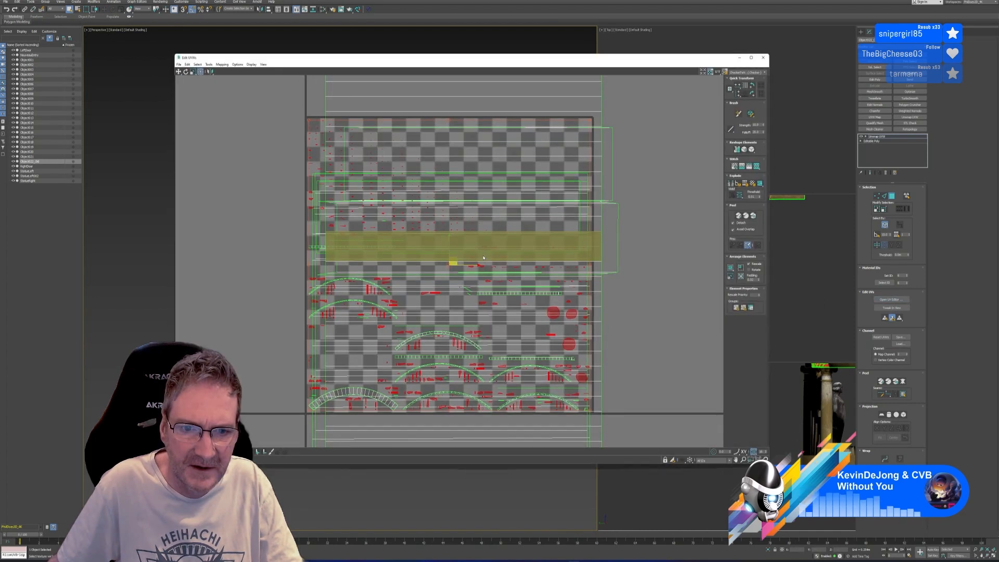
scroll(550, 274, "down", 5)
middle_click_drag(551, 274, 541, 246)
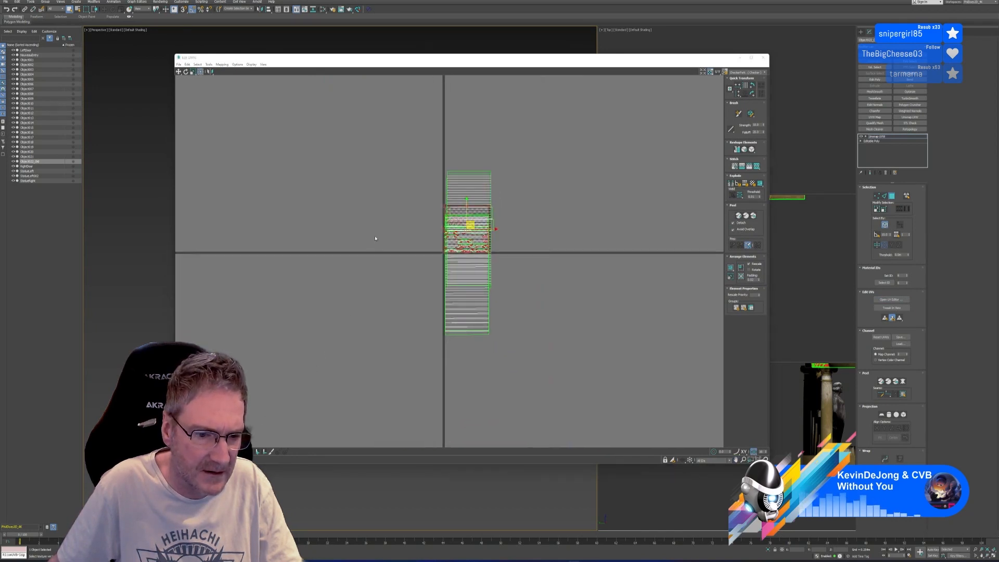
left_click_drag(397, 152, 527, 368)
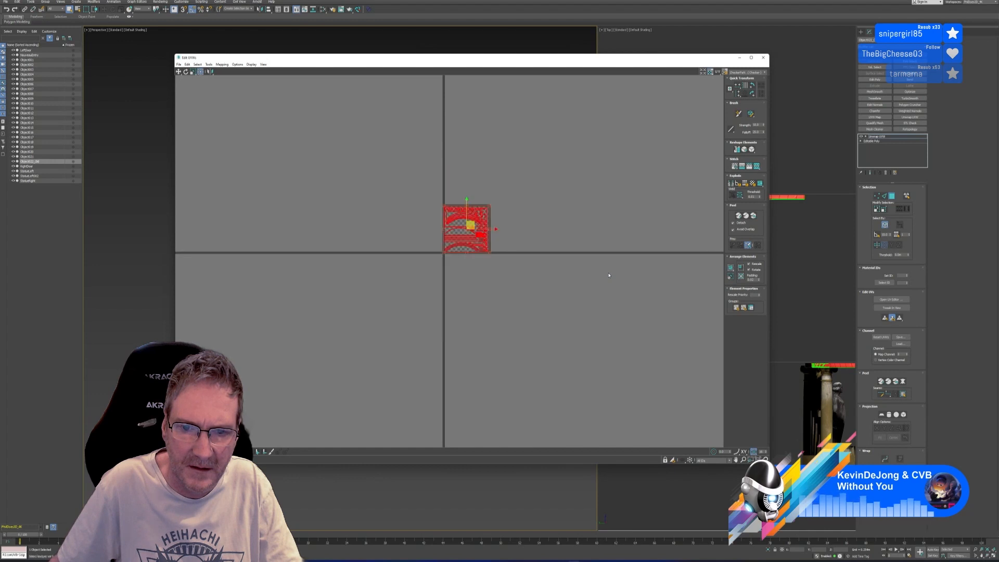
scroll(473, 222, "up", 5)
left_click(600, 234)
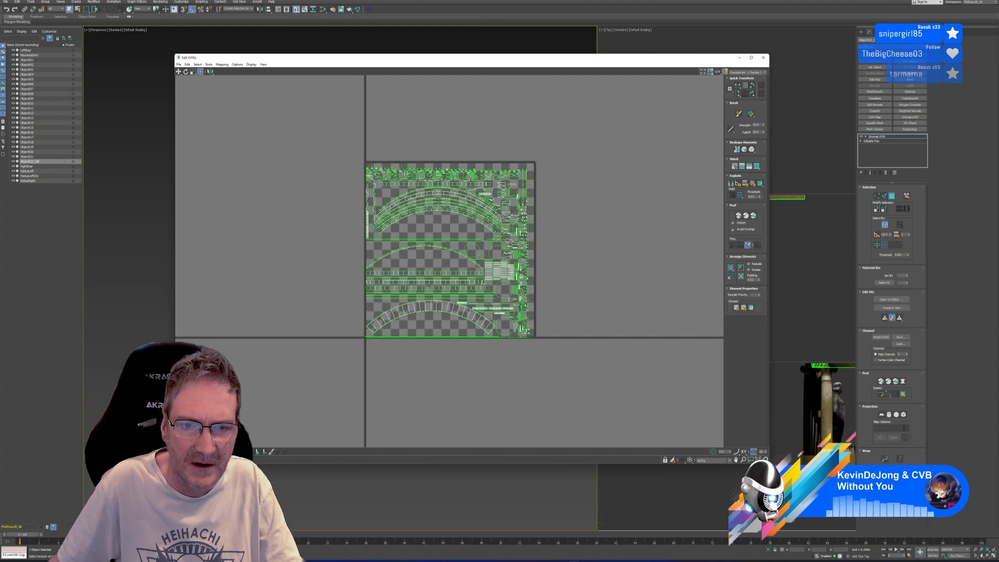
left_click(762, 57)
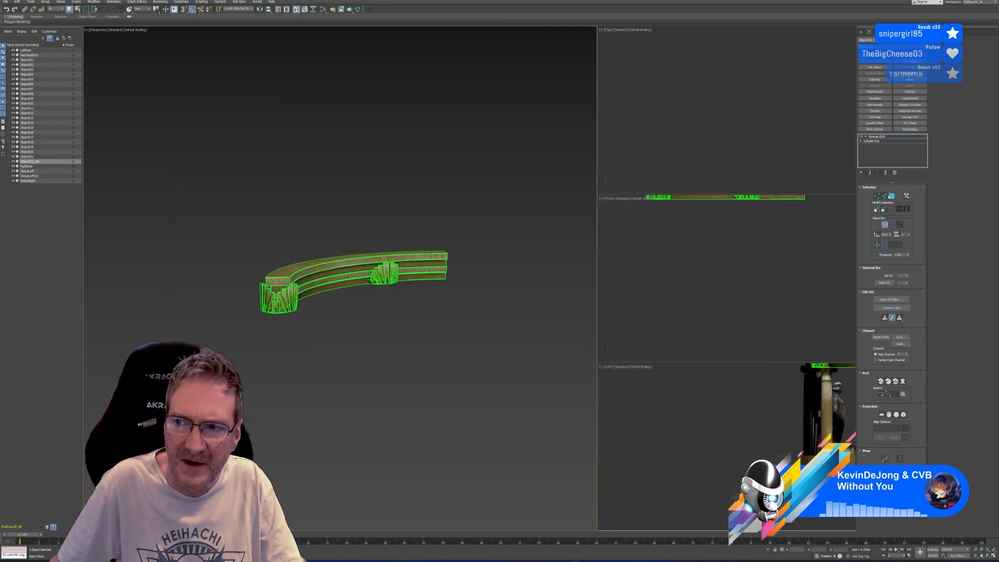
middle_click_drag(356, 209, 353, 201)
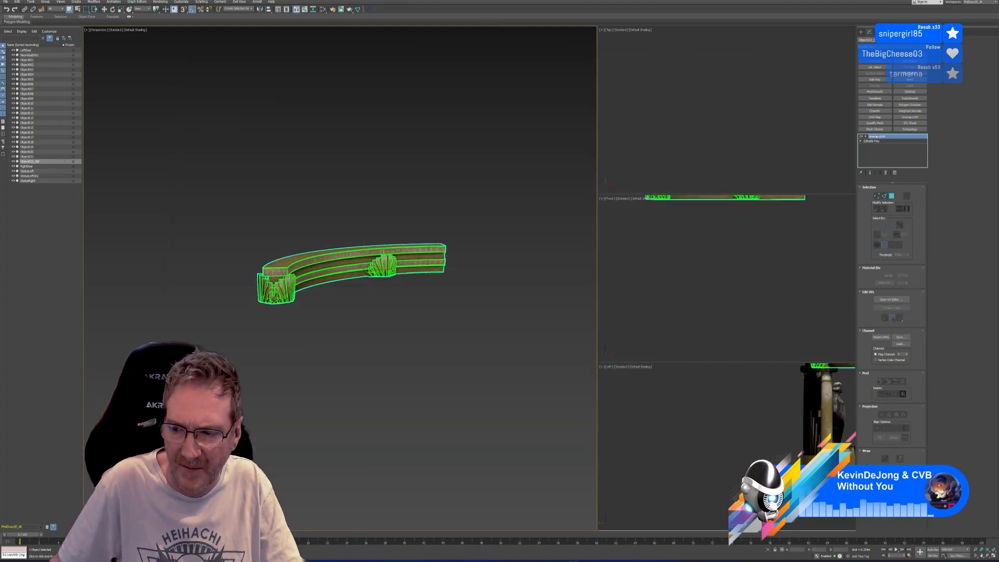
key("3")
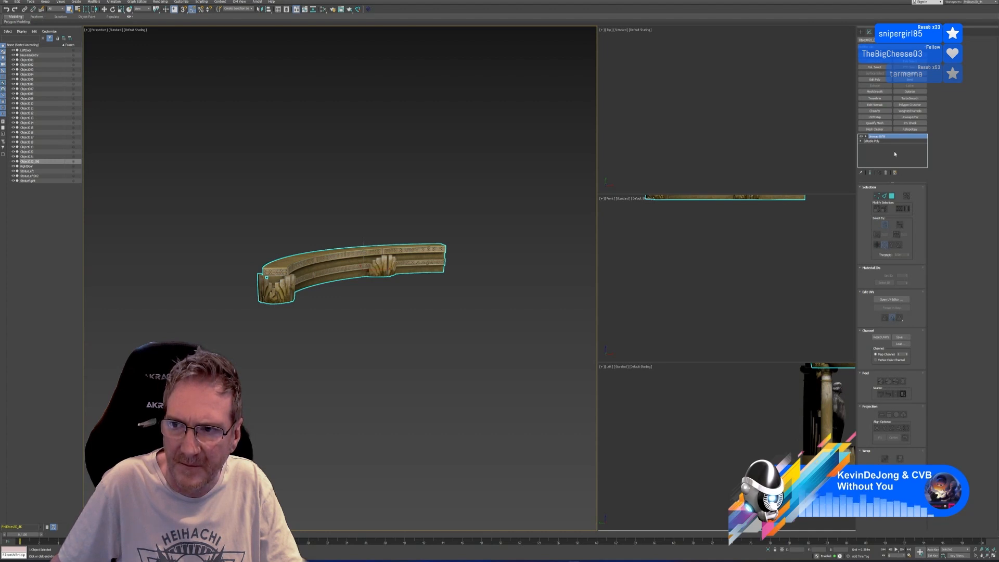
Step: Save the scene with Save As in the current project folder
left_click(4, 2)
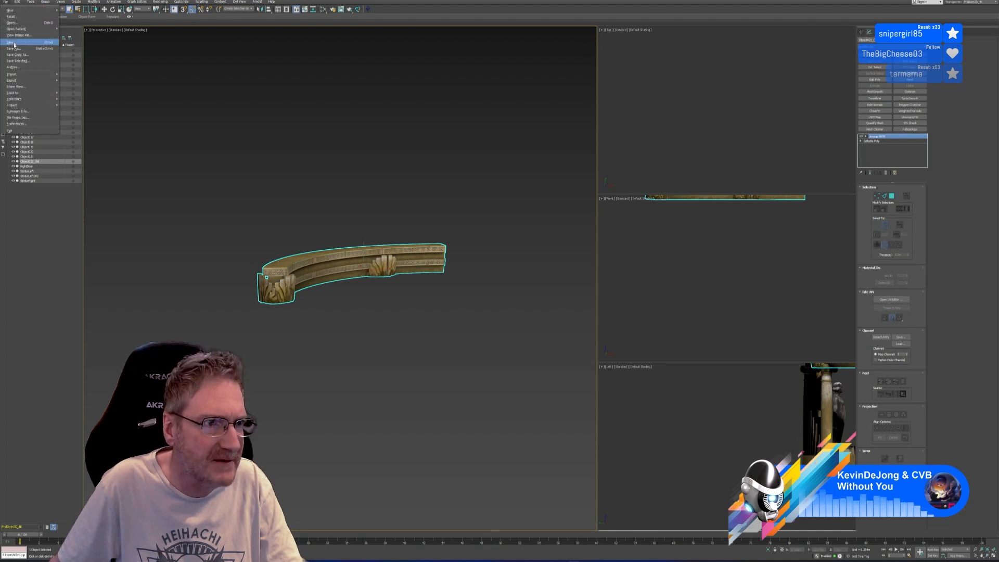
left_click(17, 49)
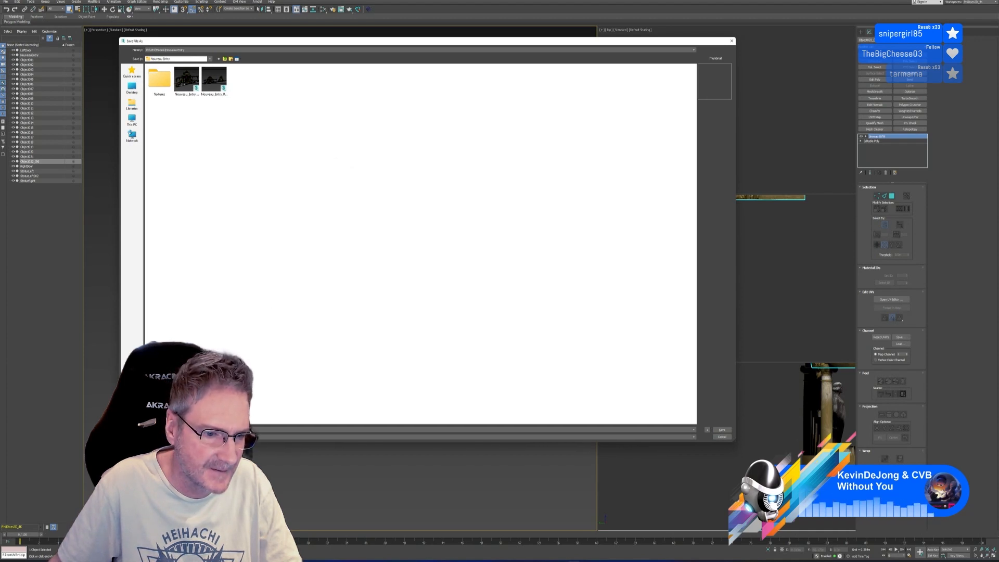
key("Return")
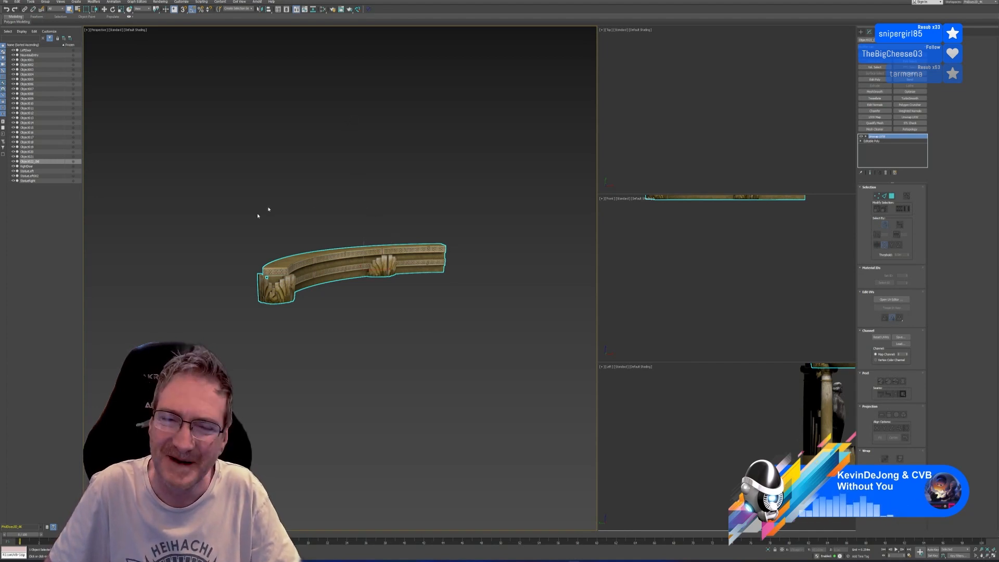
Step: Try to send the combined beam to RizomUV through the RizomUV Bridge in Edit mode
left_click(358, 10)
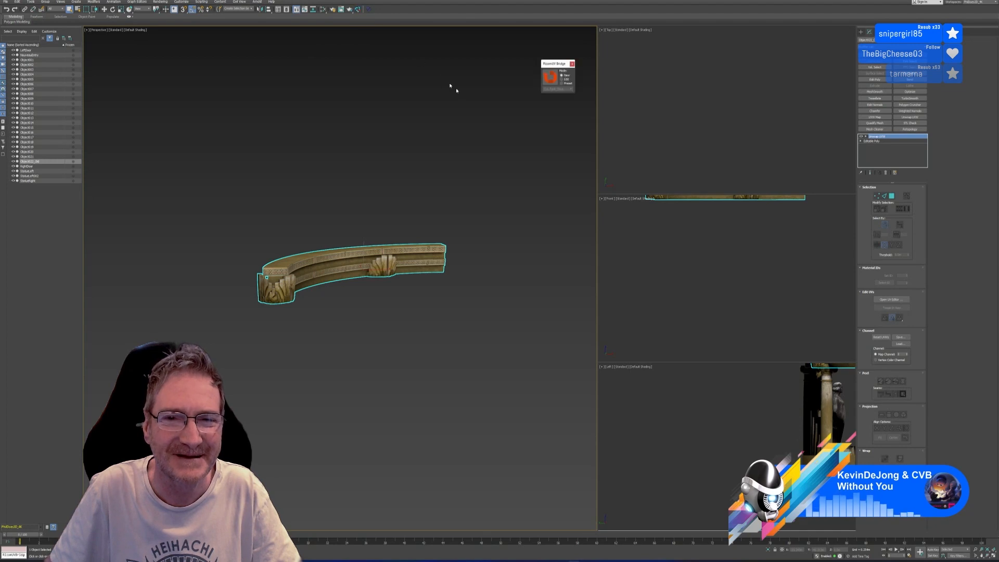
left_click(561, 79)
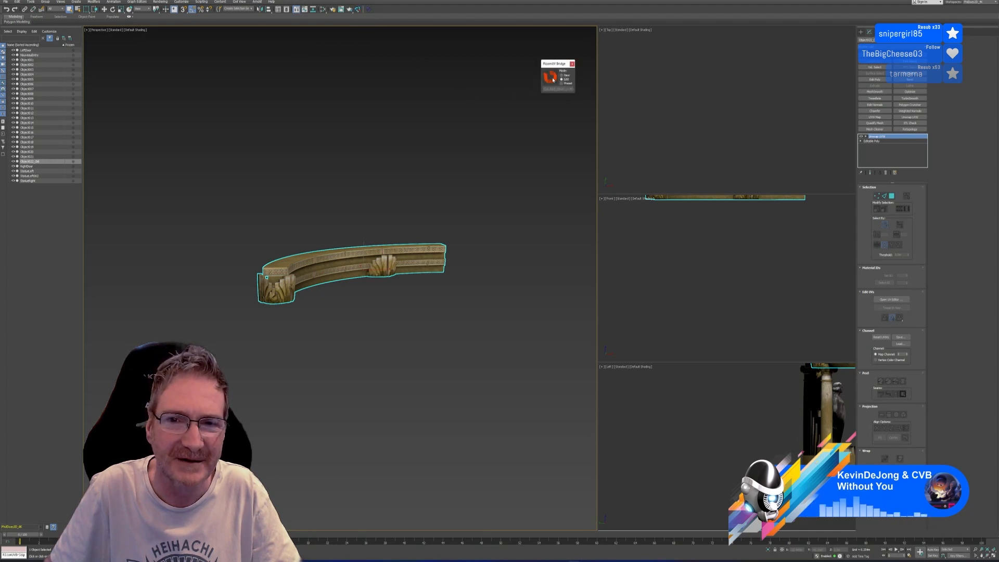
left_click(552, 78)
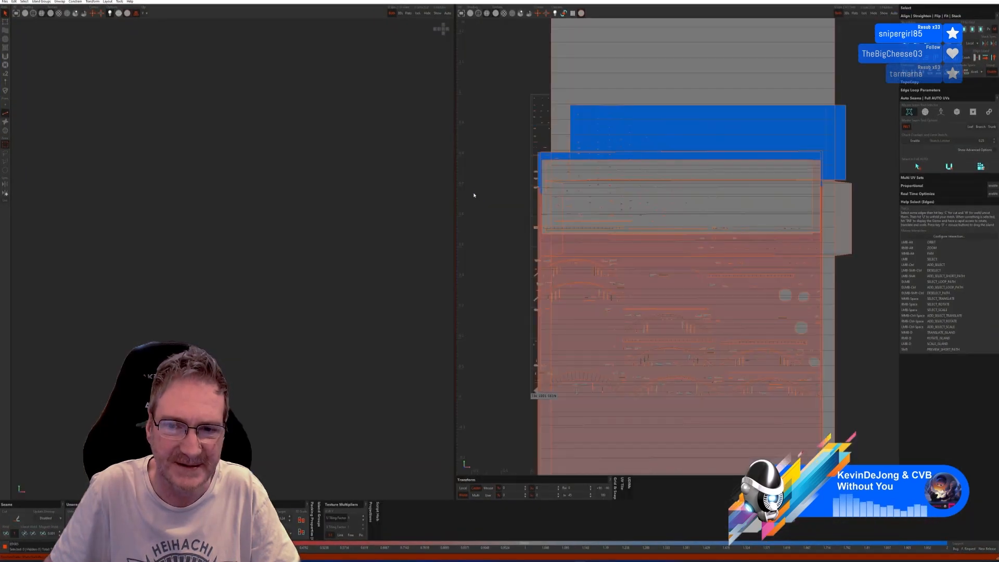
scroll(474, 202, "down", 5)
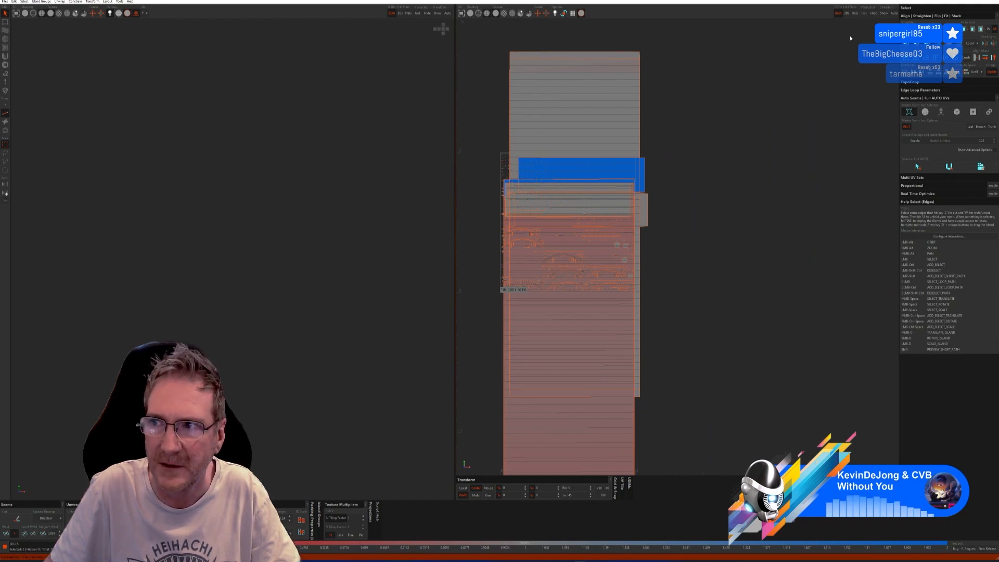
Step: Quit RizomUV without saving the changes and return to the 3ds Max scene
left_click(991, 1)
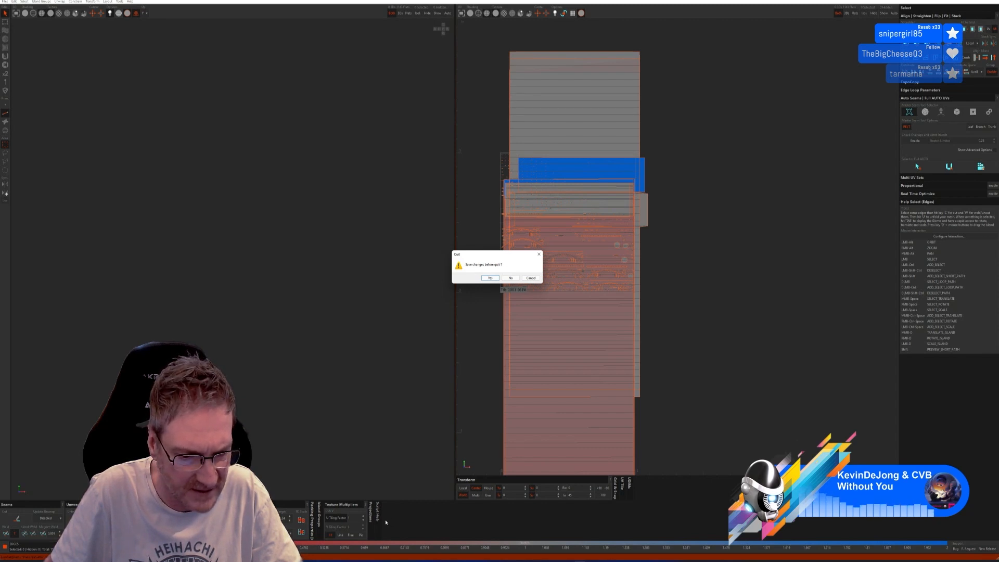
left_click(531, 278)
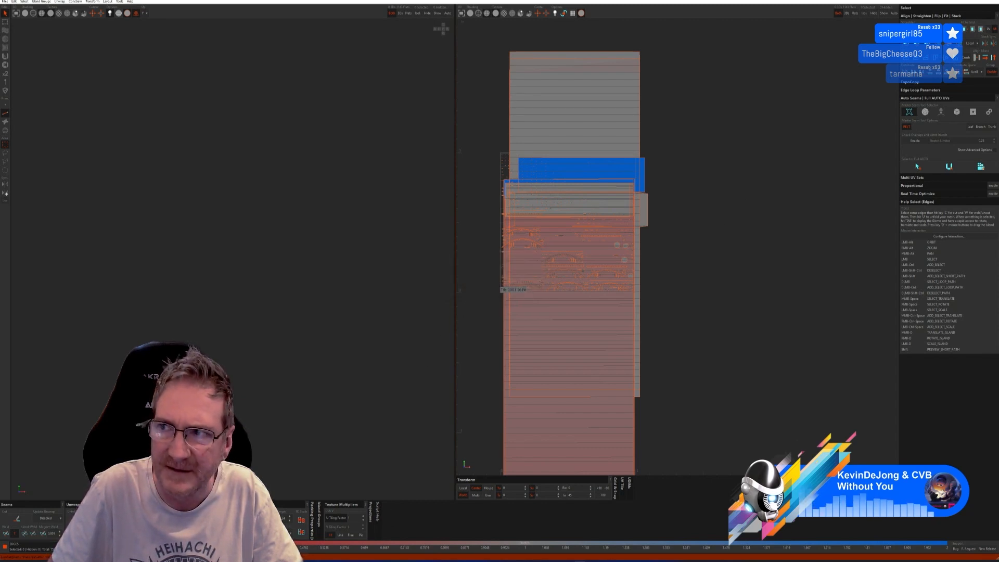
key("alt+F4")
left_click(512, 278)
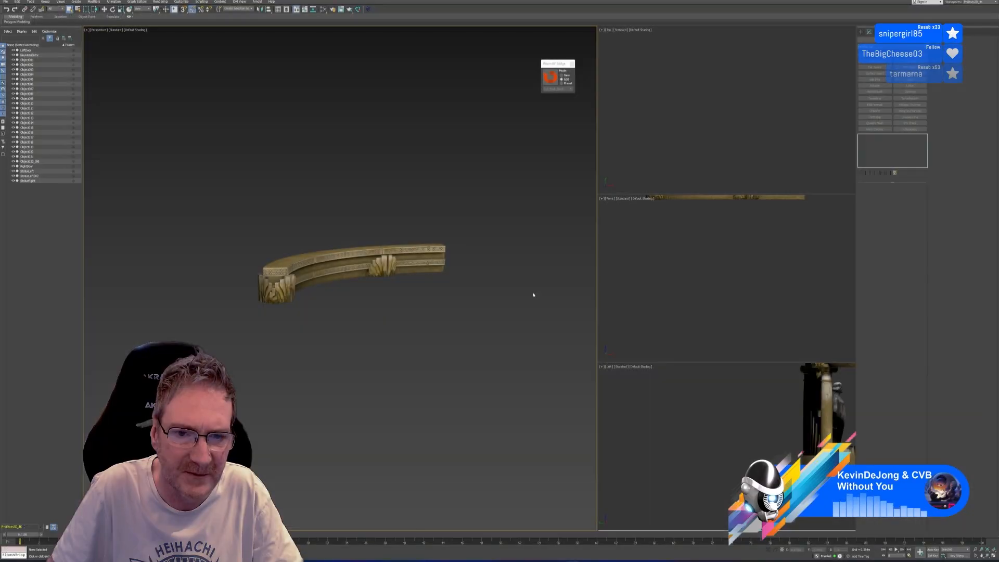
left_click(512, 283)
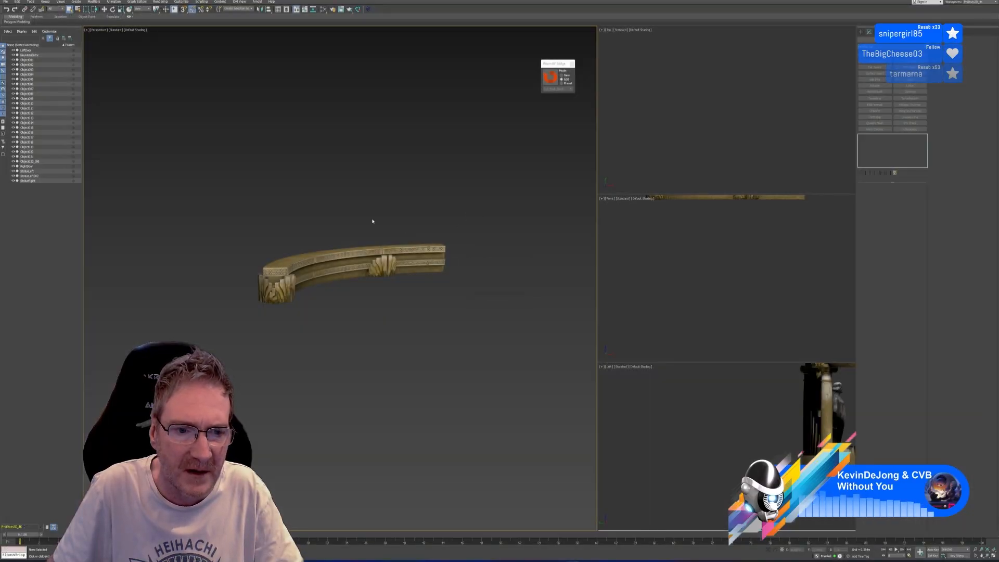
Step: Select the combined curved beam and look through the modifiers available for it, leaving it without a new modifier
middle_click_drag(371, 218, 376, 222)
left_click(364, 263)
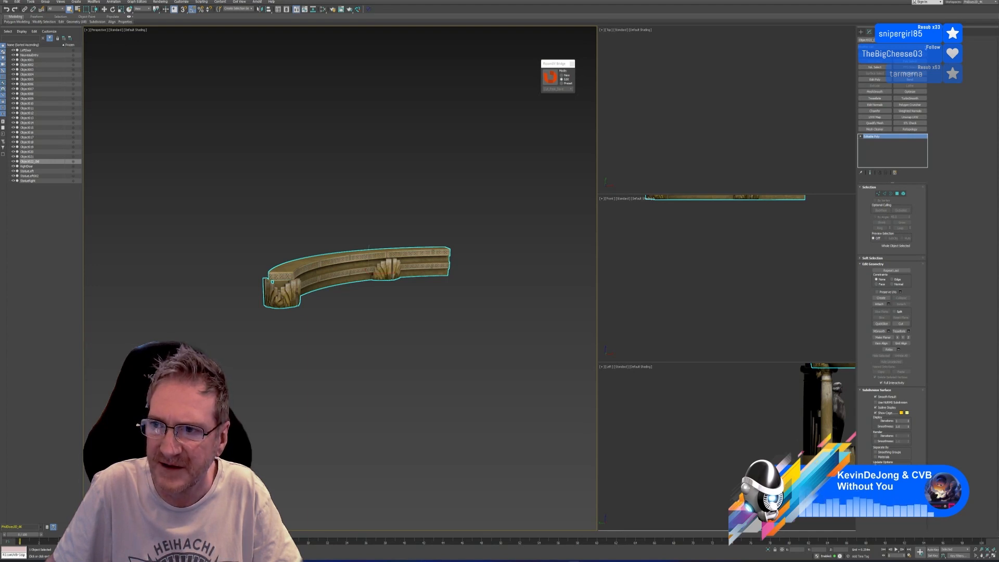
left_click(885, 45)
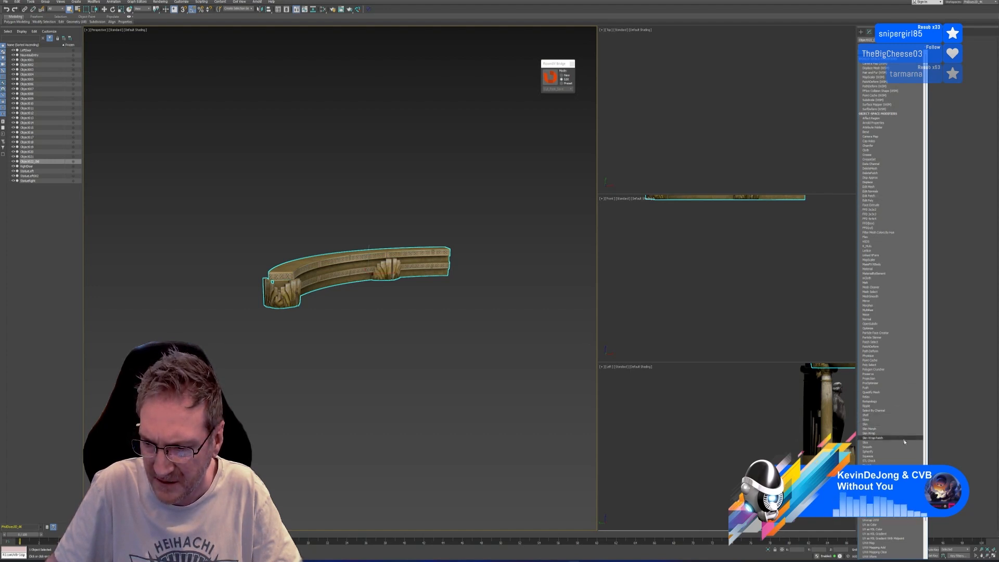
scroll(906, 445, "down", 2)
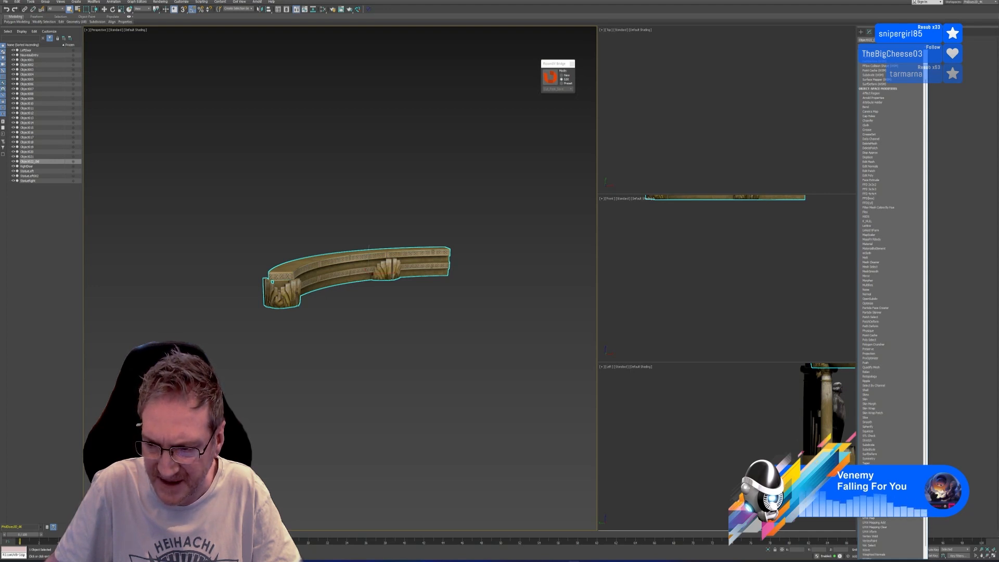
left_click(954, 454)
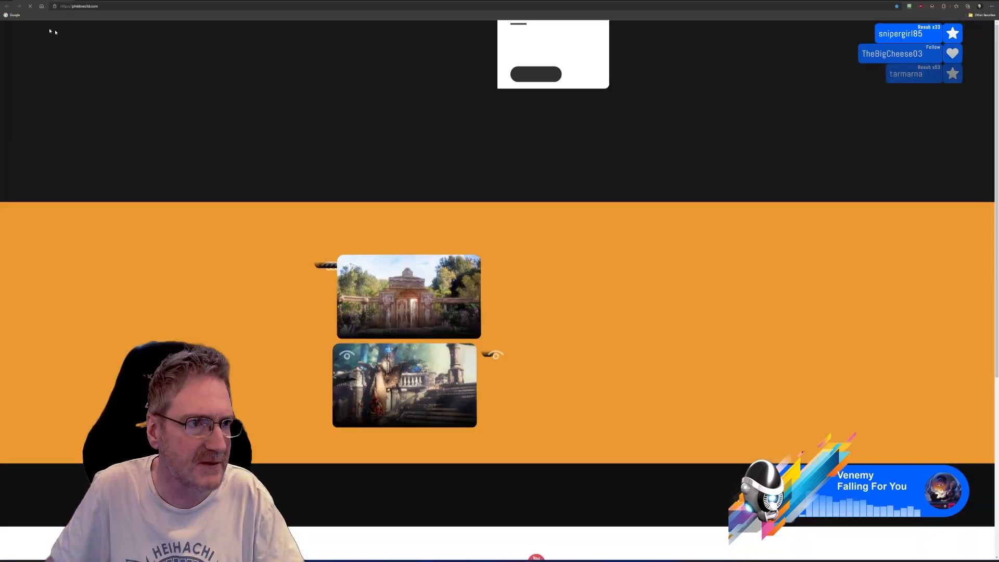
Step: Switch to the web browser and search Google for "flatiron", refining the query to "flatiron 3ds max"
left_click(15, 17)
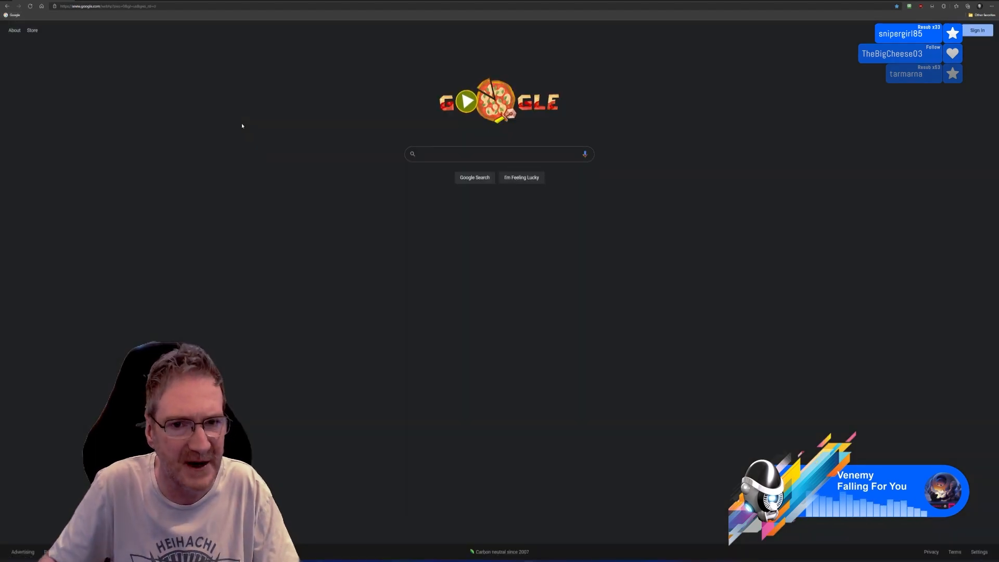
type("fl")
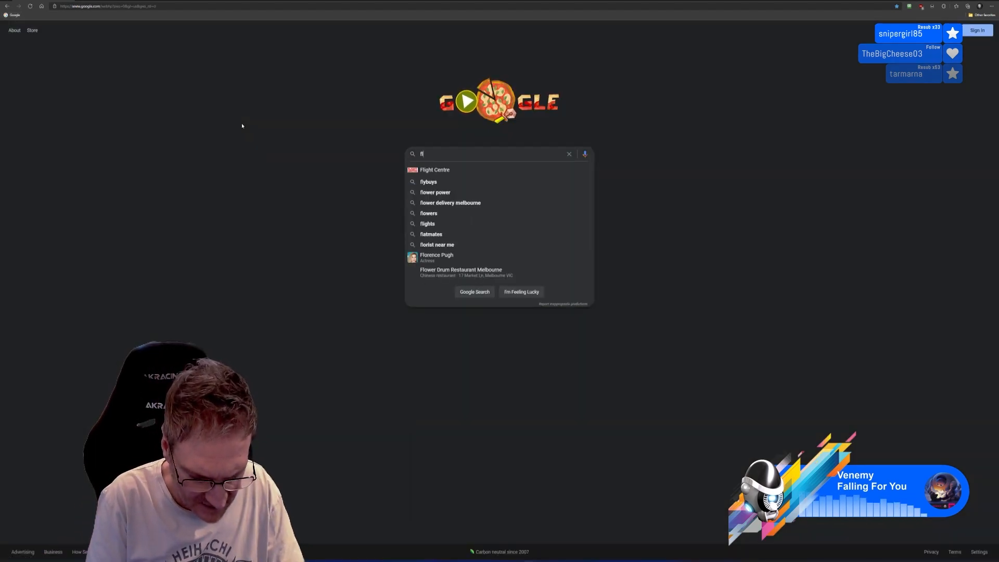
type("atiron")
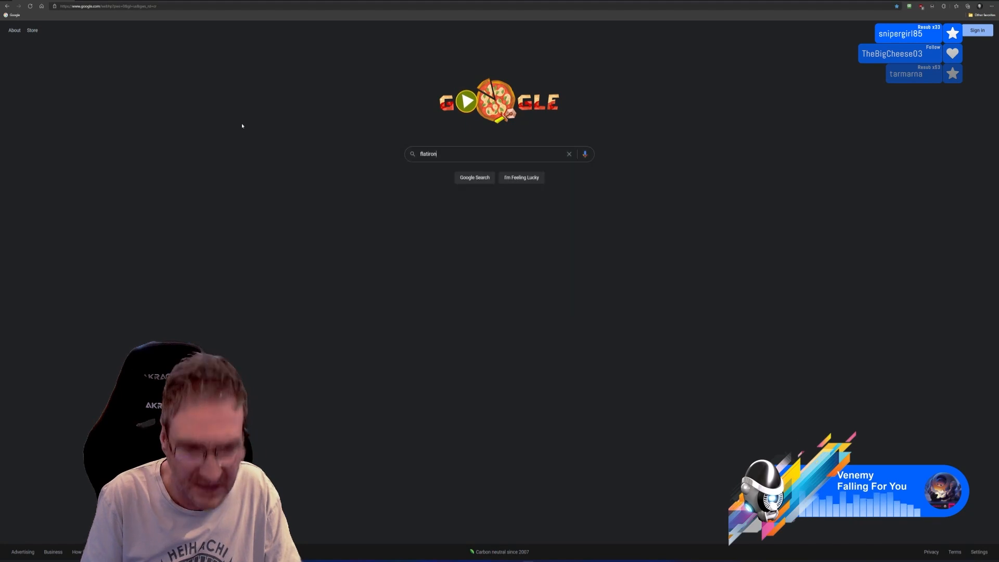
key("Return")
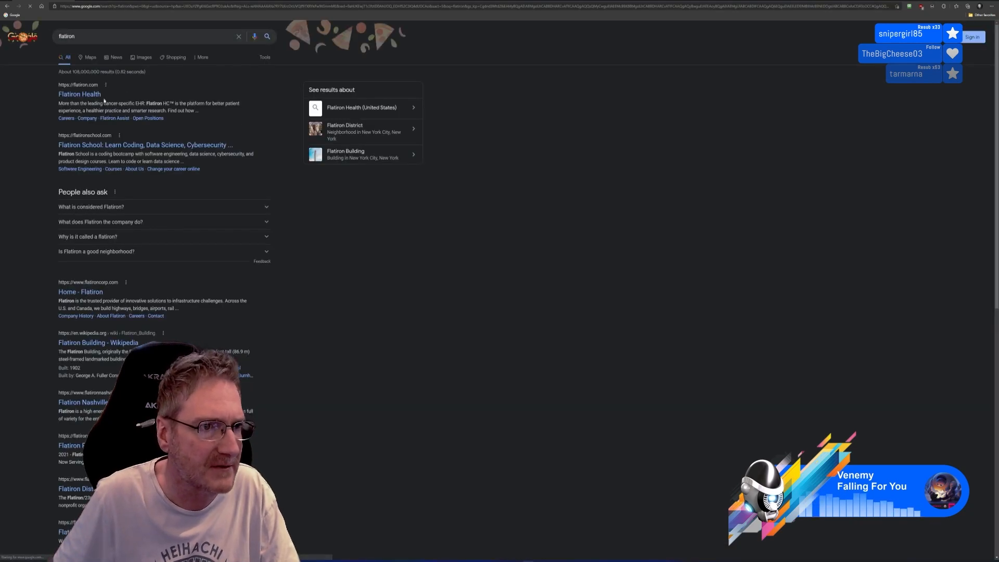
left_click(97, 37)
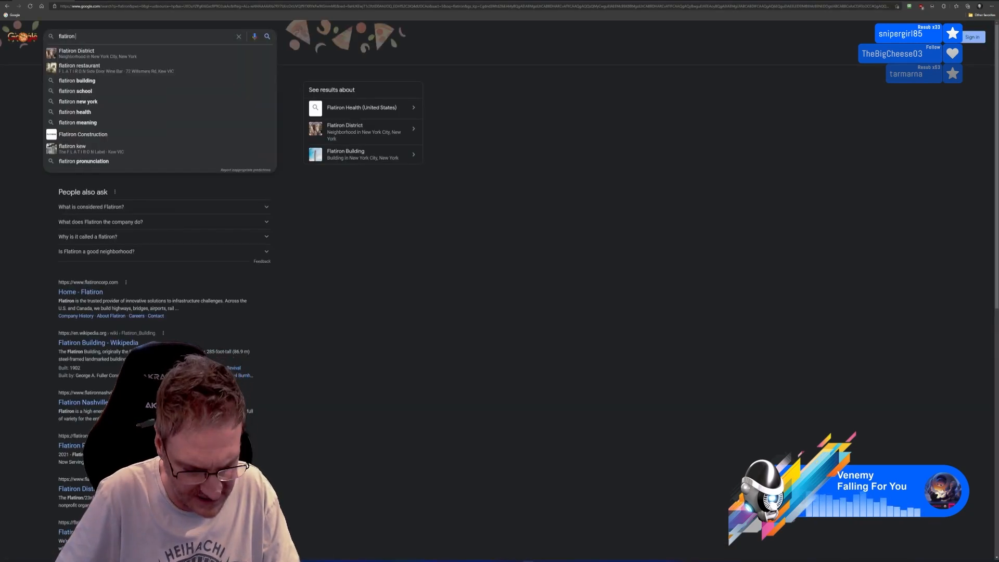
type("3ds max")
key("Return")
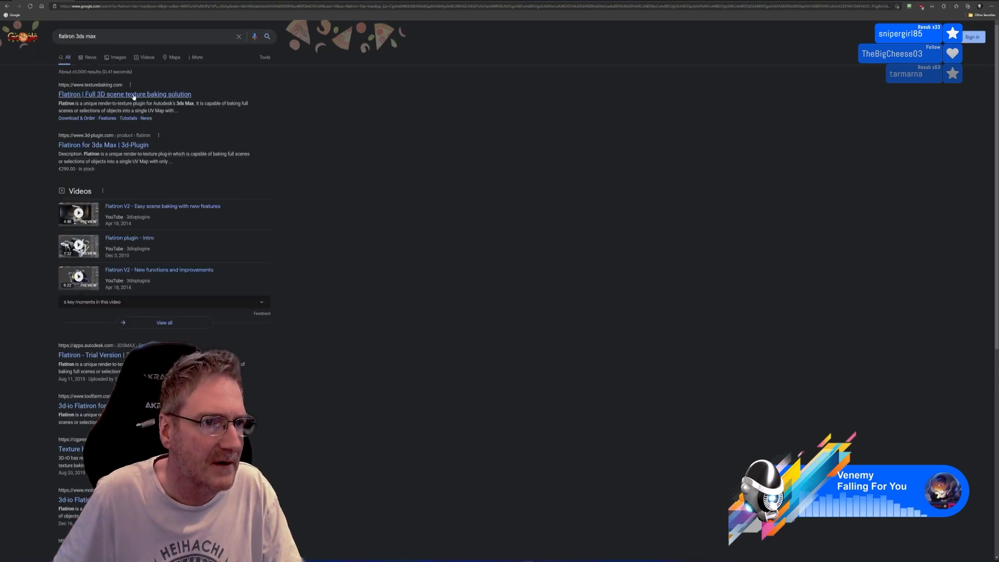
Step: View the Flatiron texture baking site and the 3d-plugin product page for Flatiron, returning to the search results after each
left_click(133, 97)
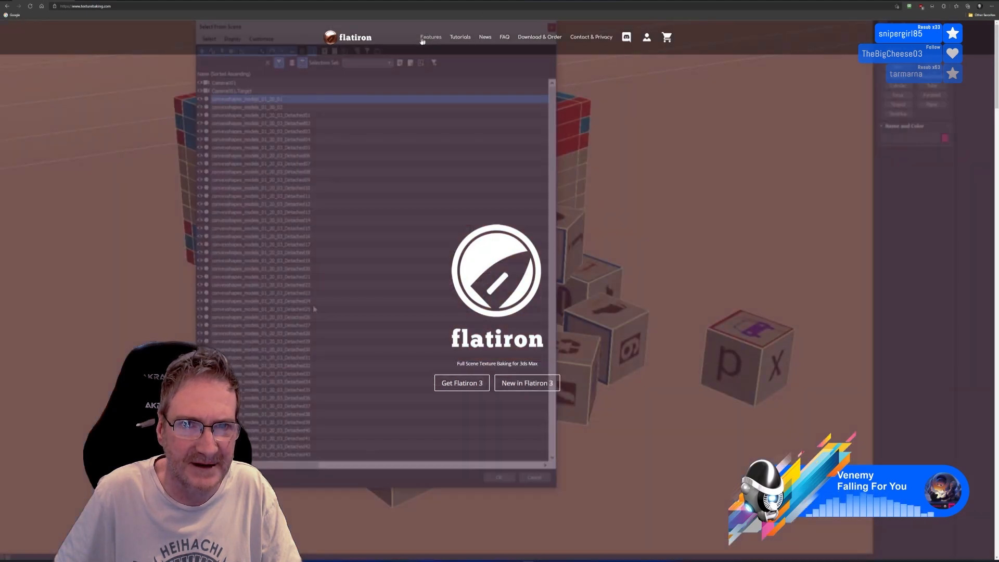
left_click(8, 7)
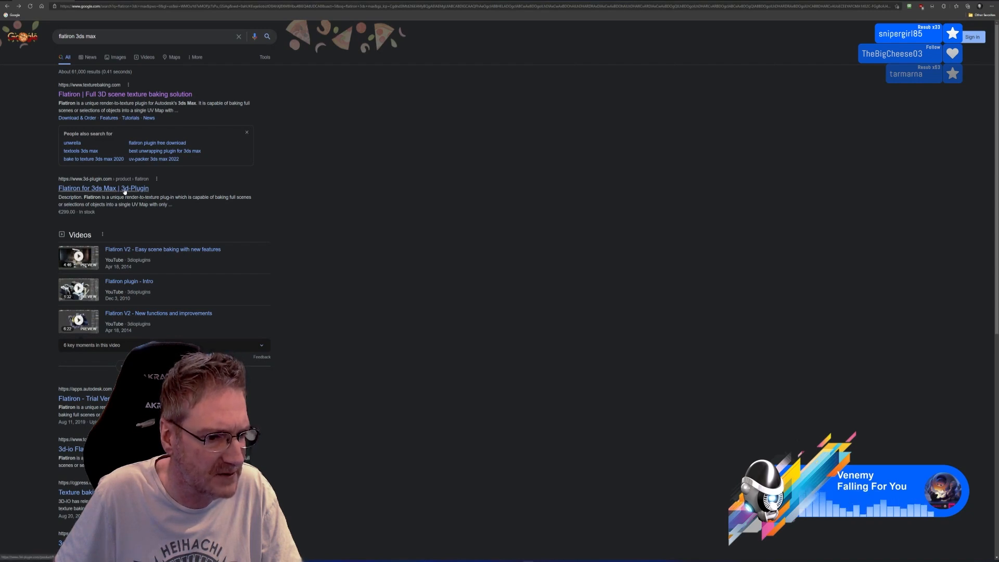
left_click(125, 190)
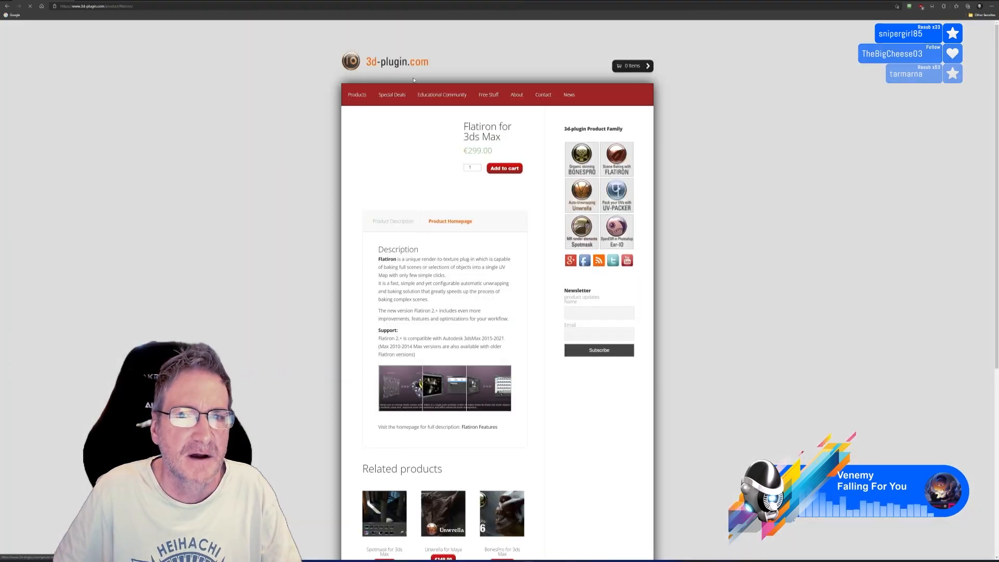
left_click(7, 6)
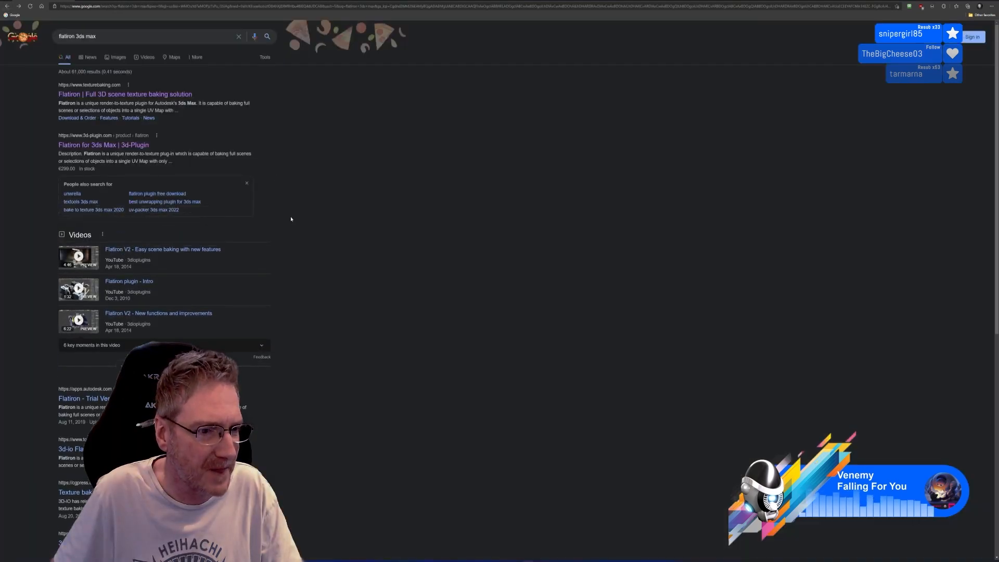
Step: Extend the search to "flatiron 3ds max 3d-io" and open the "3d-io | Flatiron" result in a new tab
left_click(121, 37)
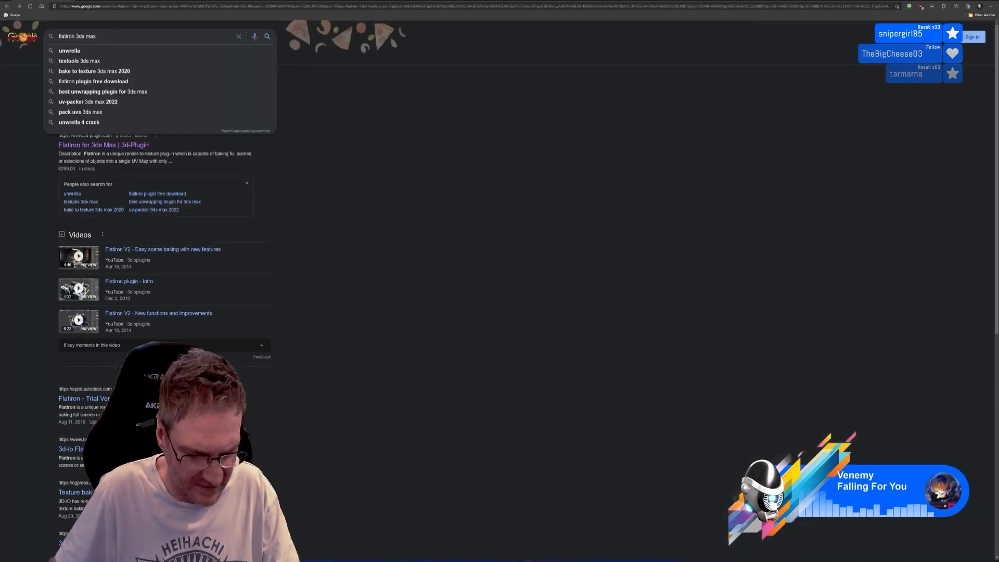
type("3d-io")
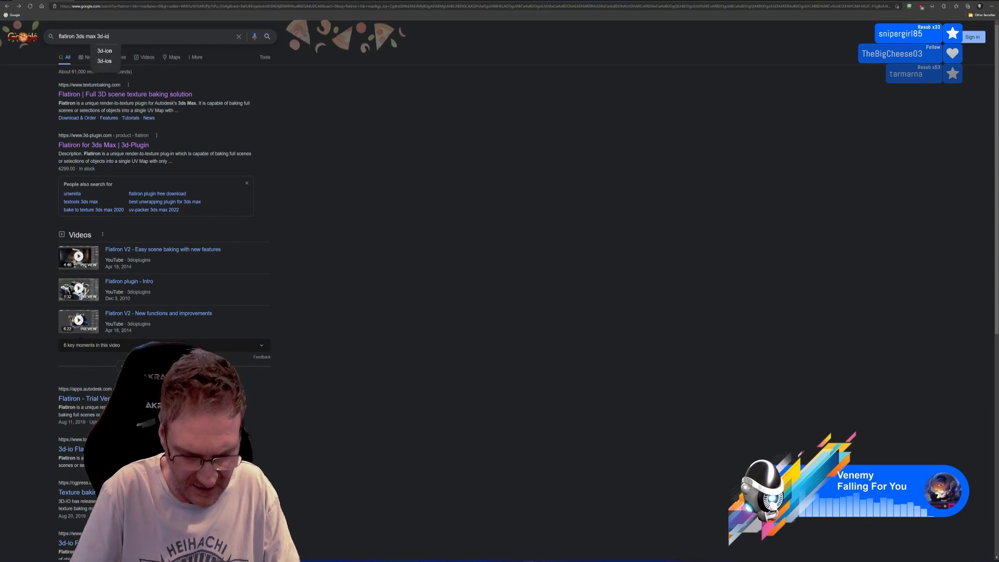
key("Return")
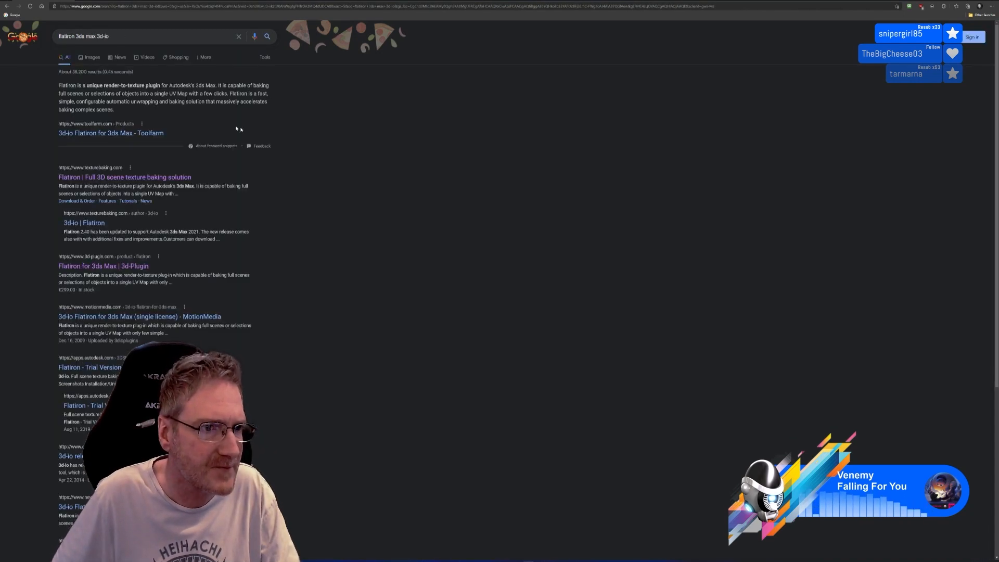
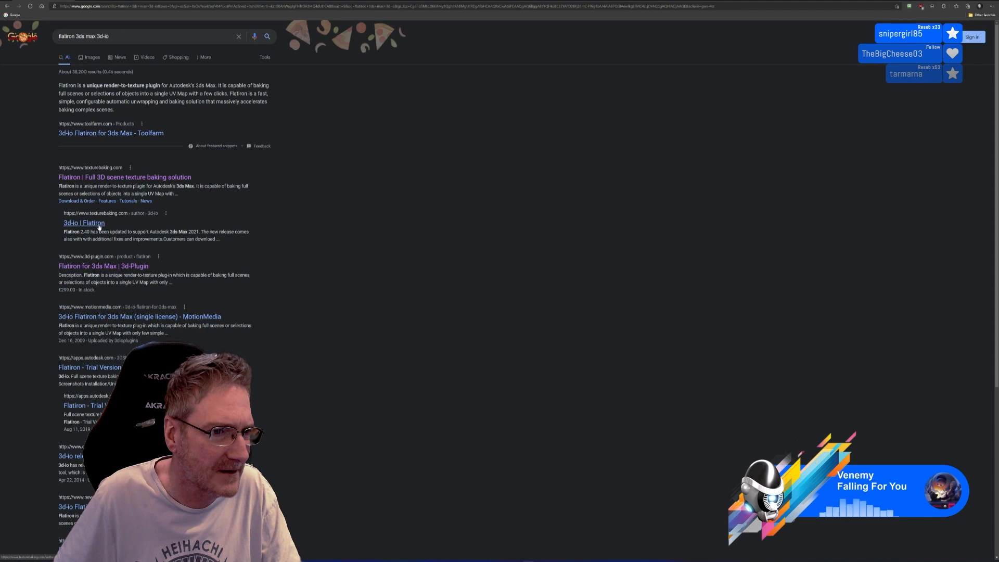
right_click(99, 227)
left_click(109, 228)
scroll(109, 228, "down", 2)
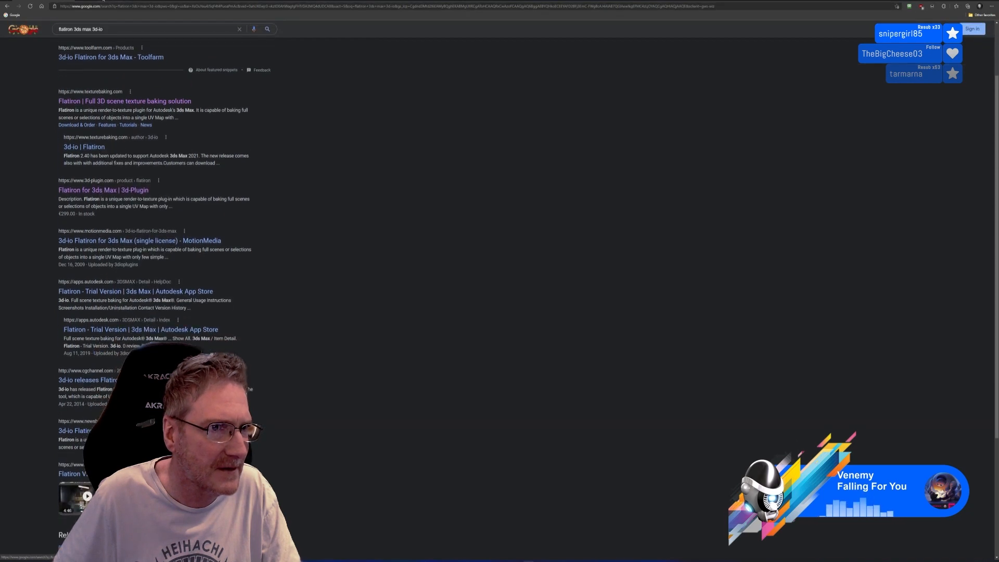
left_click(105, 1)
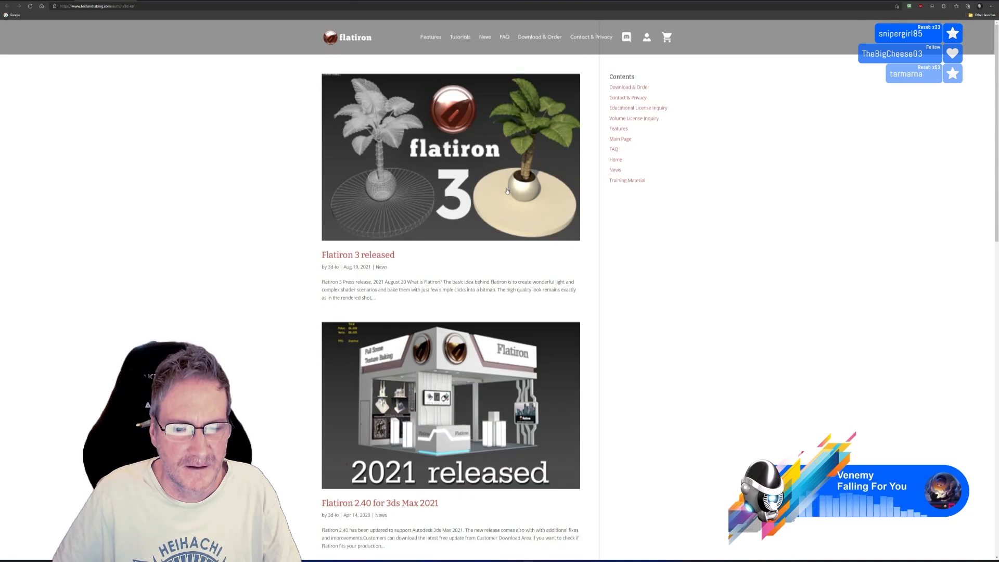
Step: Look over the Flatiron release posts and go to the site's home page
scroll(505, 197, "down", 3)
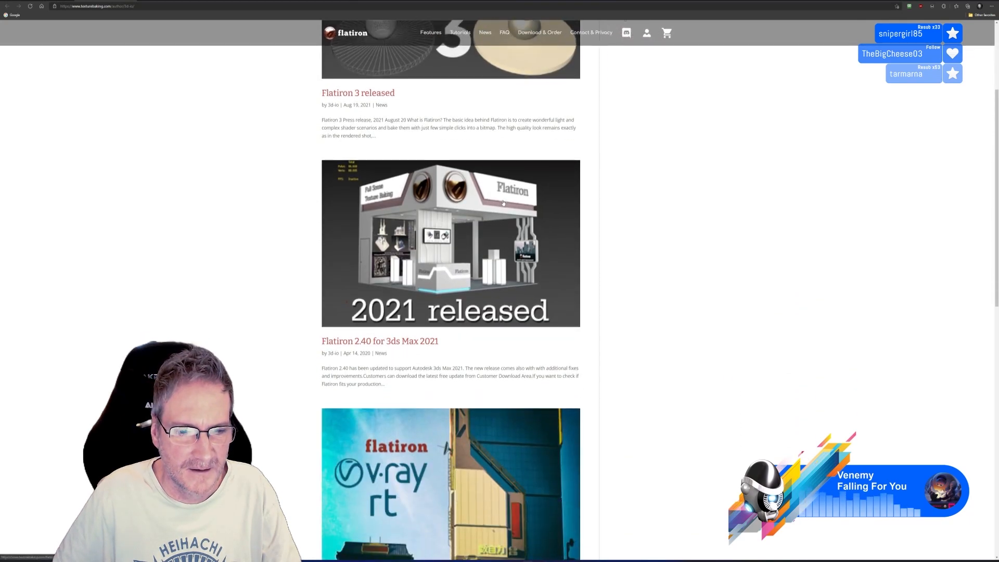
scroll(500, 201, "up", 3)
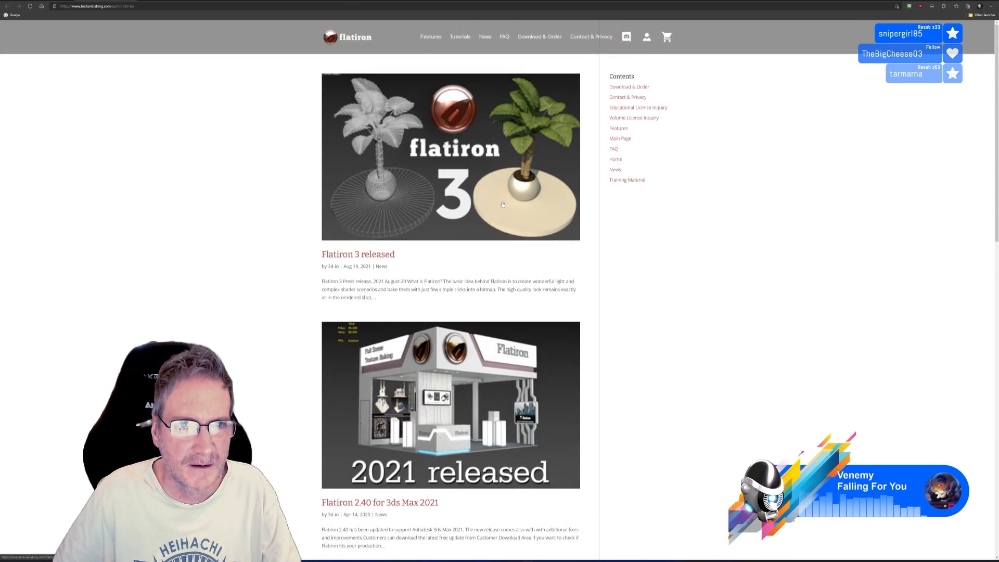
left_click(331, 41)
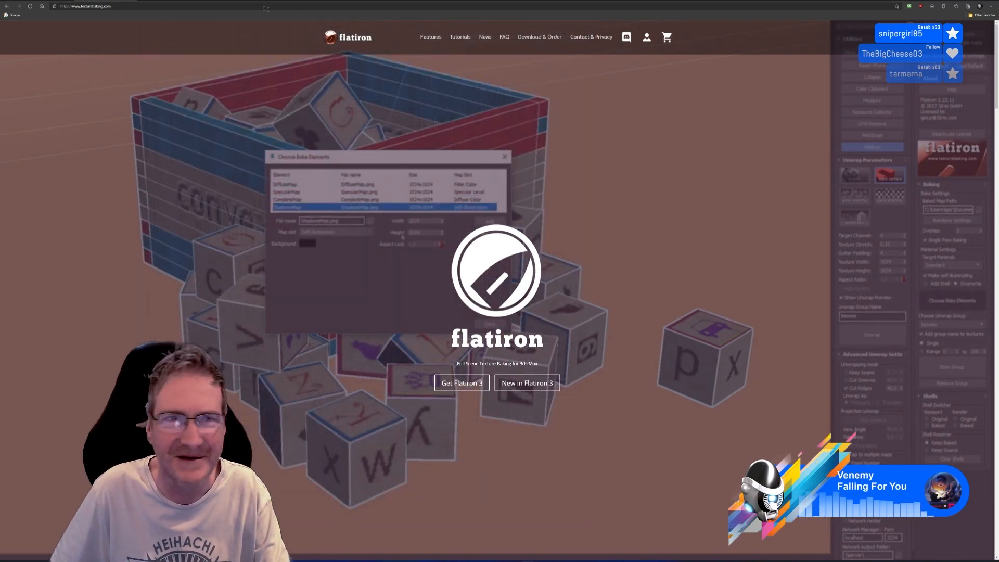
Step: Return to the Google results, search for "uv packer 3ds max 3d-io" and open the "3d-io | UV-Packer" result in a new tab
left_click(135, 2)
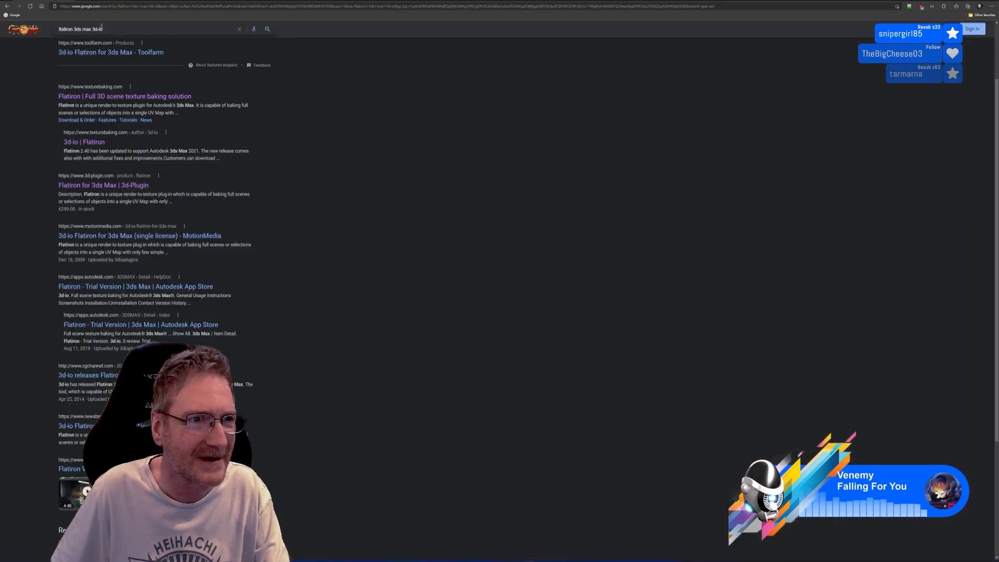
left_click_drag(73, 30, 44, 34)
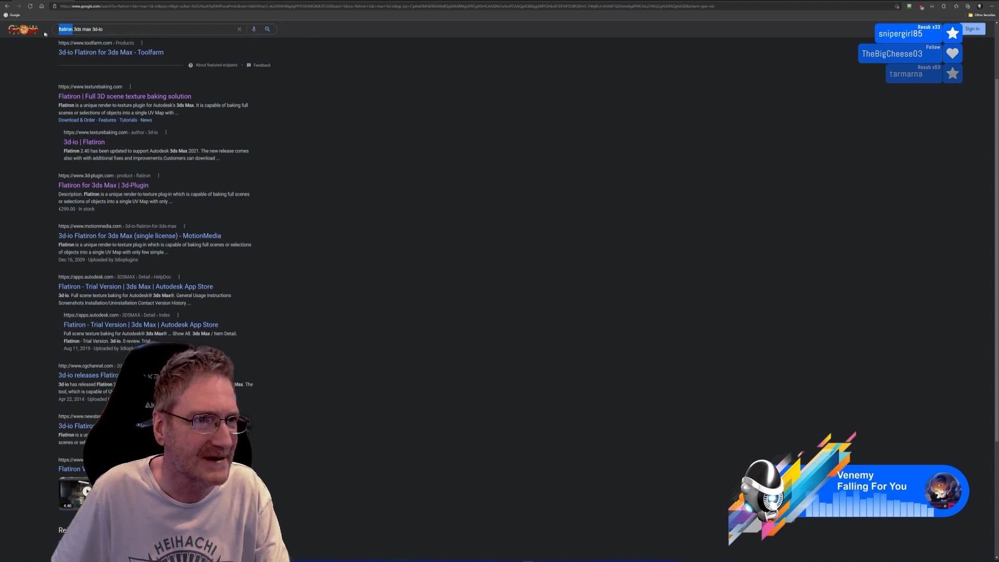
type("uv")
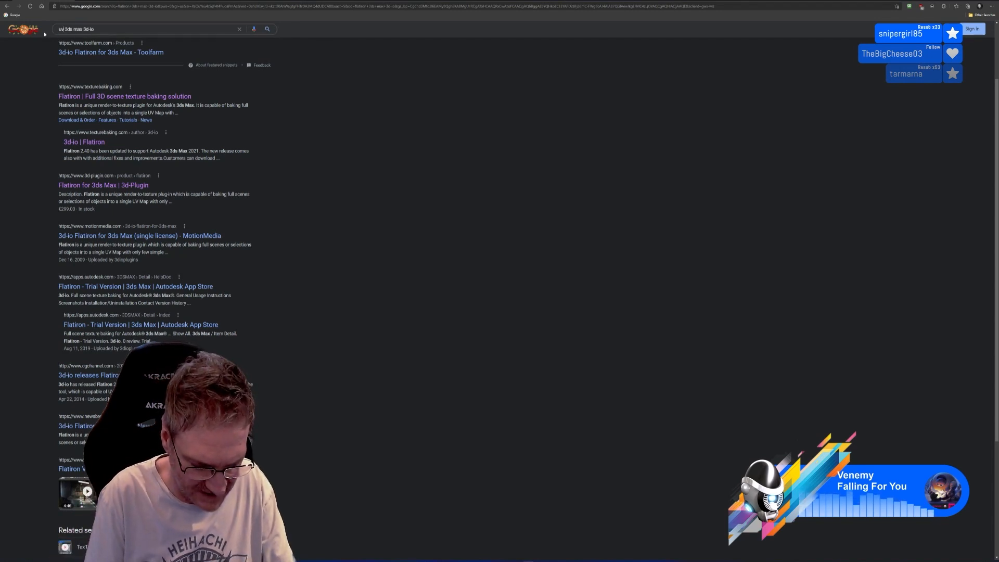
type(" pad")
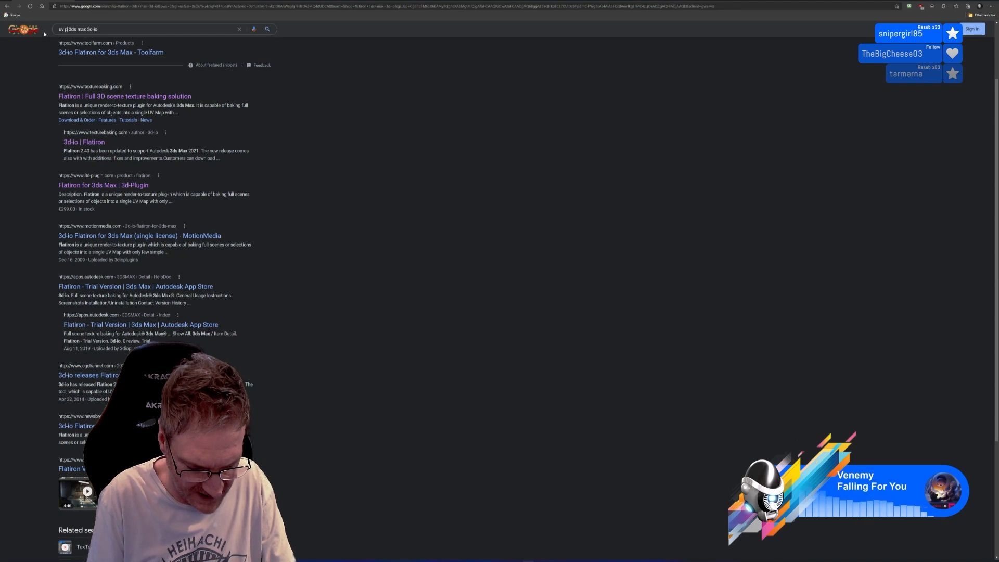
type("ker")
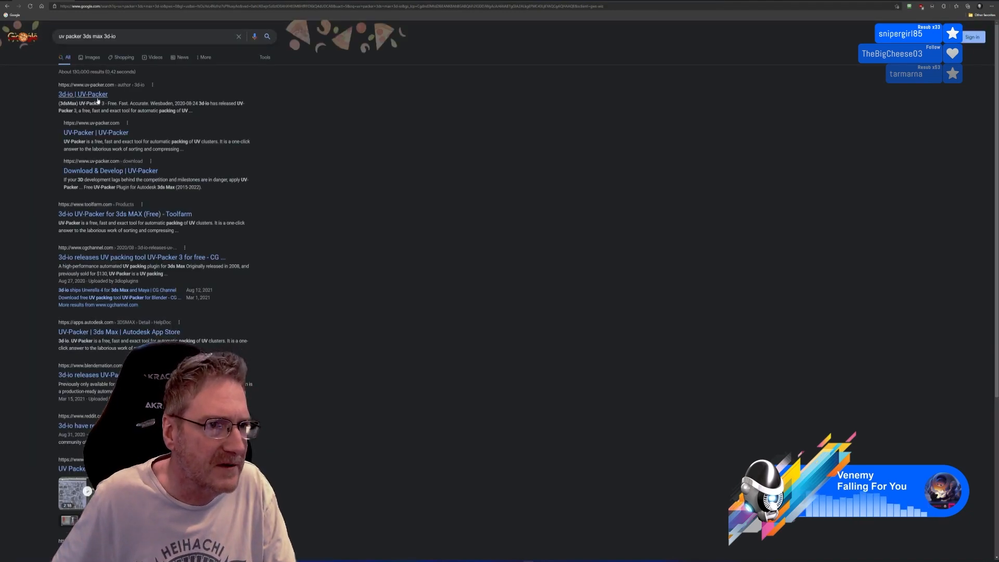
right_click(97, 100)
left_click(119, 100)
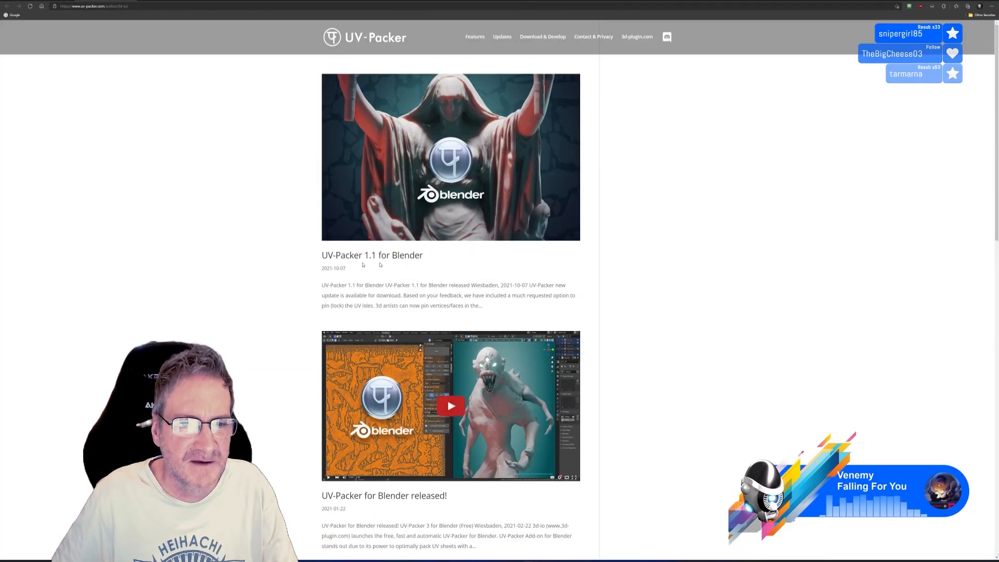
Step: Find the "UV-Packer 3 Released! (3dsMax)" post among the UV-Packer news, open it and read through the plugin's highlights
scroll(626, 280, "down", 6)
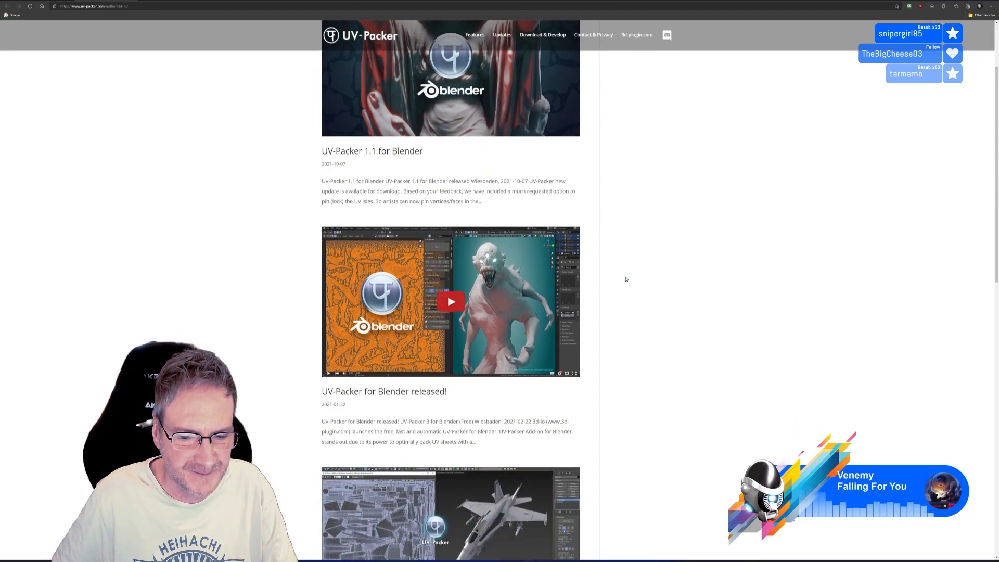
scroll(626, 278, "down", 2)
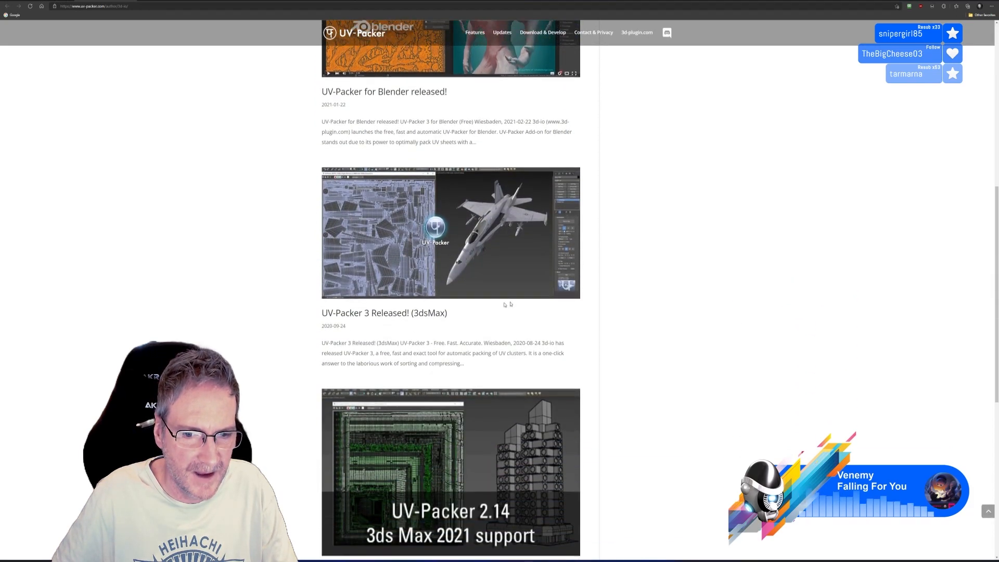
scroll(400, 317, "down", 3)
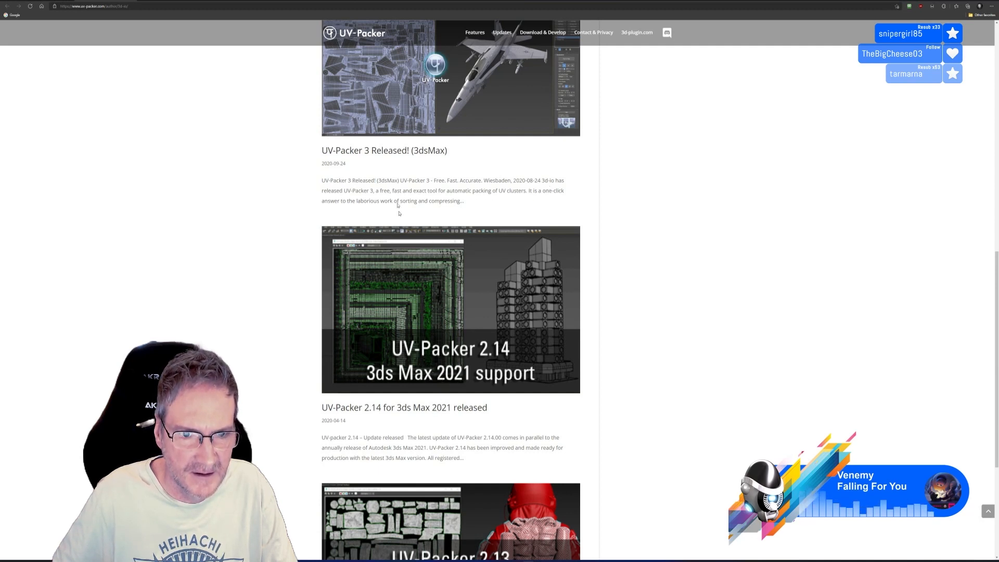
left_click(406, 155)
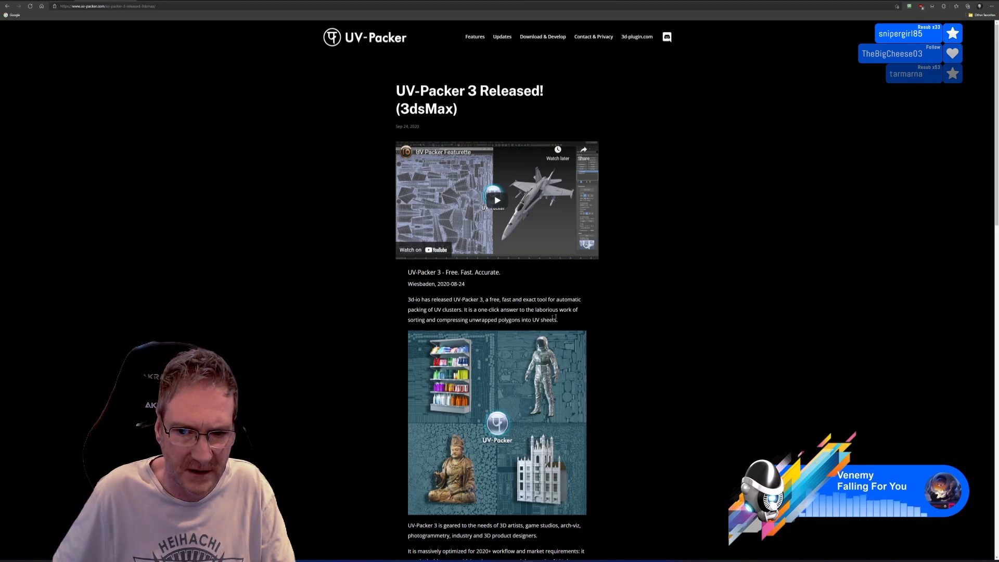
scroll(552, 338, "down", 3)
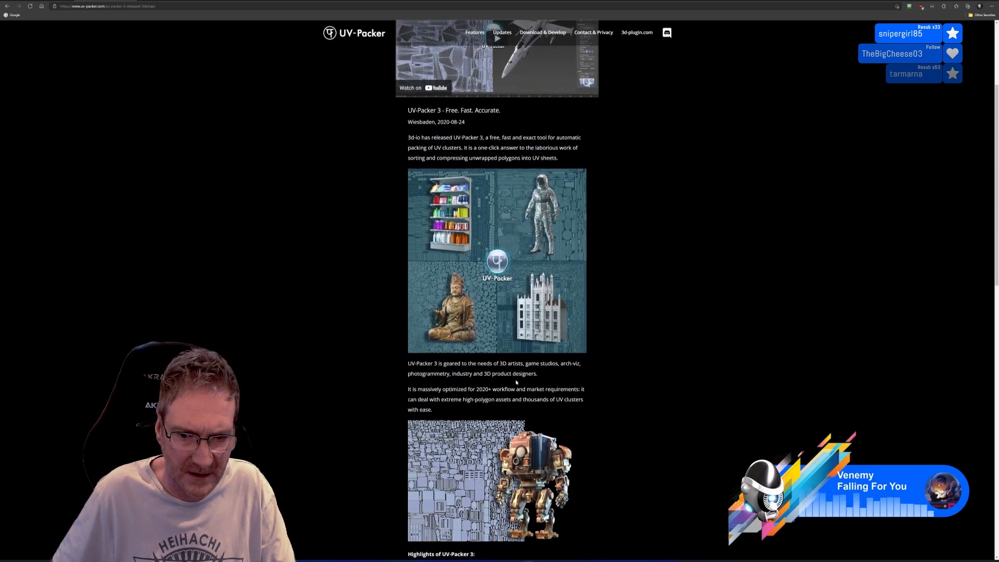
scroll(550, 391, "down", 5)
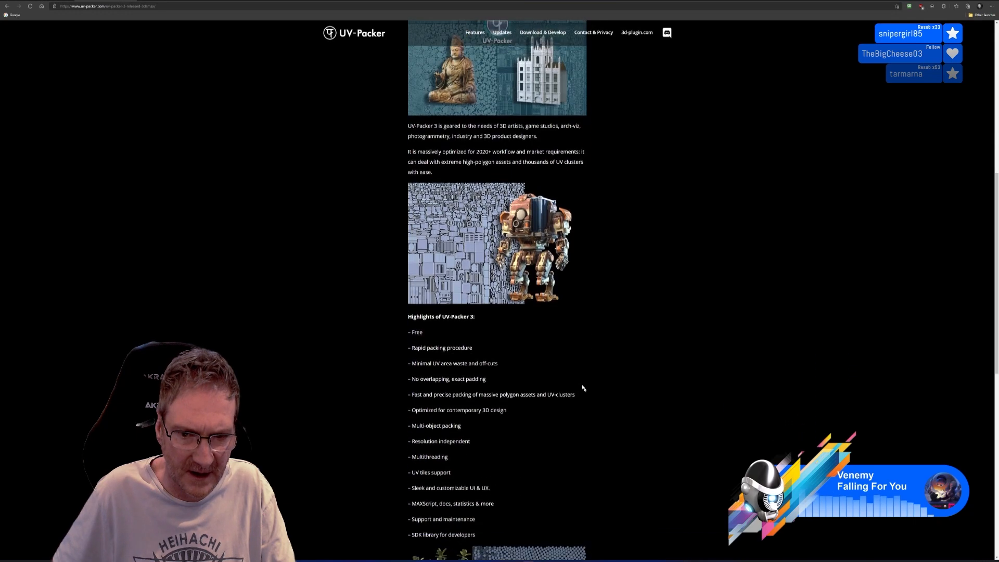
scroll(496, 314, "down", 7)
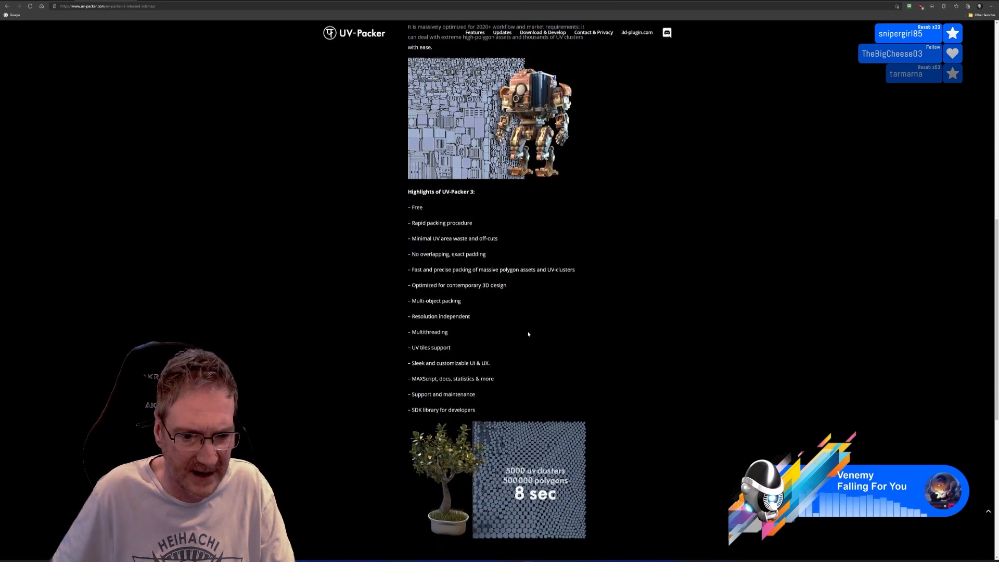
scroll(620, 321, "down", 2)
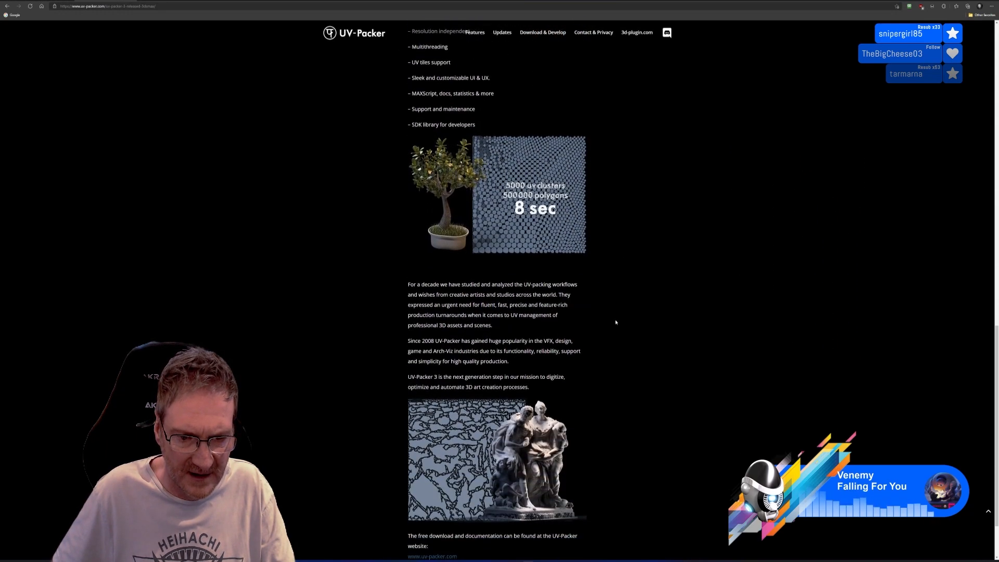
scroll(625, 321, "down", 2)
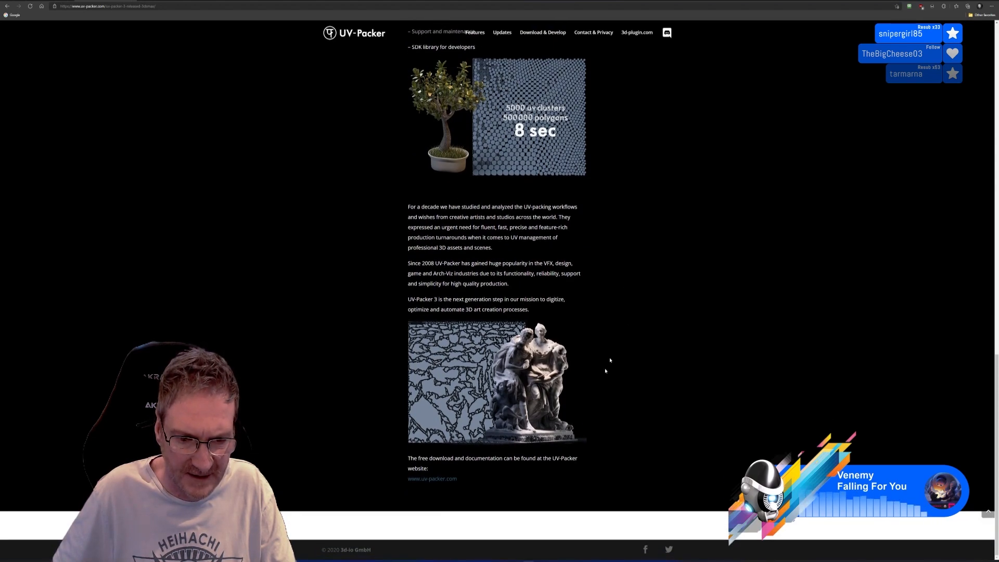
right_click(448, 480)
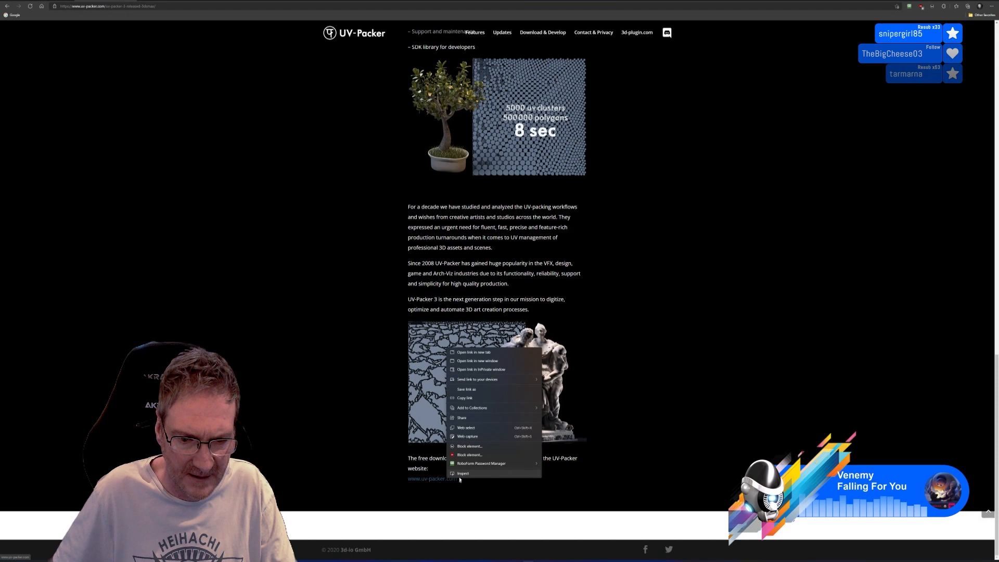
left_click(459, 355)
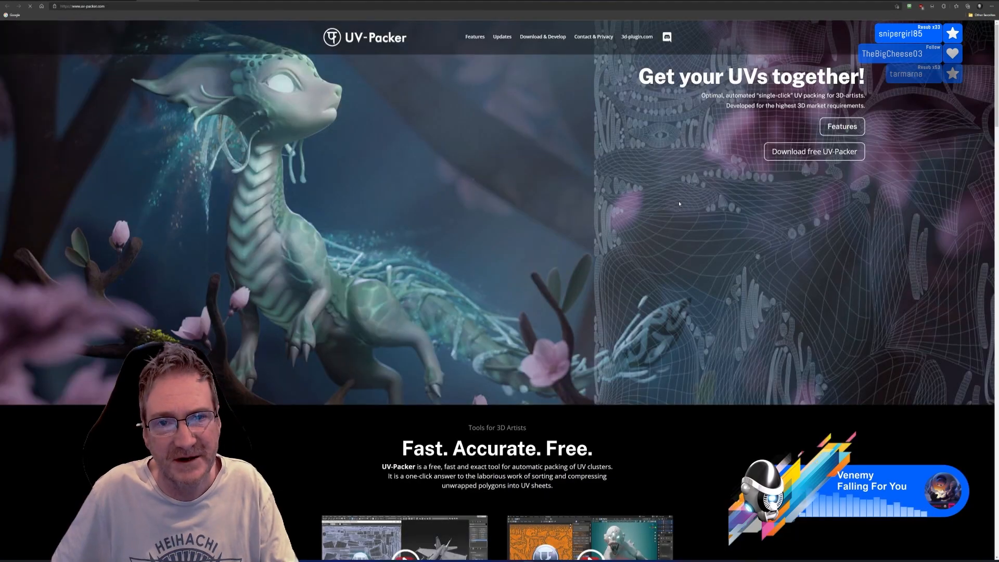
Step: Look through the UV-Packer home page, covering the automated workflow, performance, main advantages and other 3d-Plugins sections
scroll(670, 231, "down", 1)
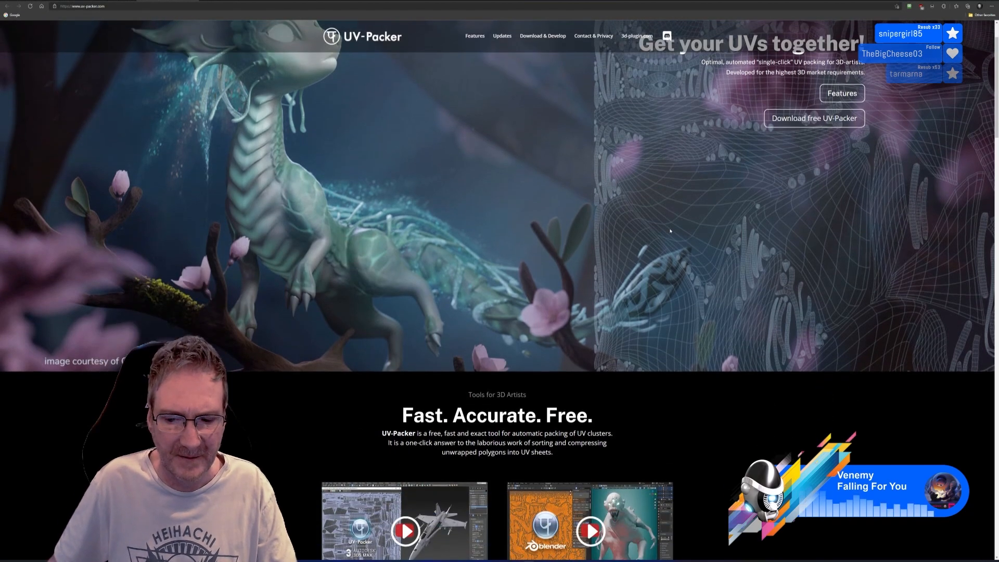
scroll(670, 231, "down", 2)
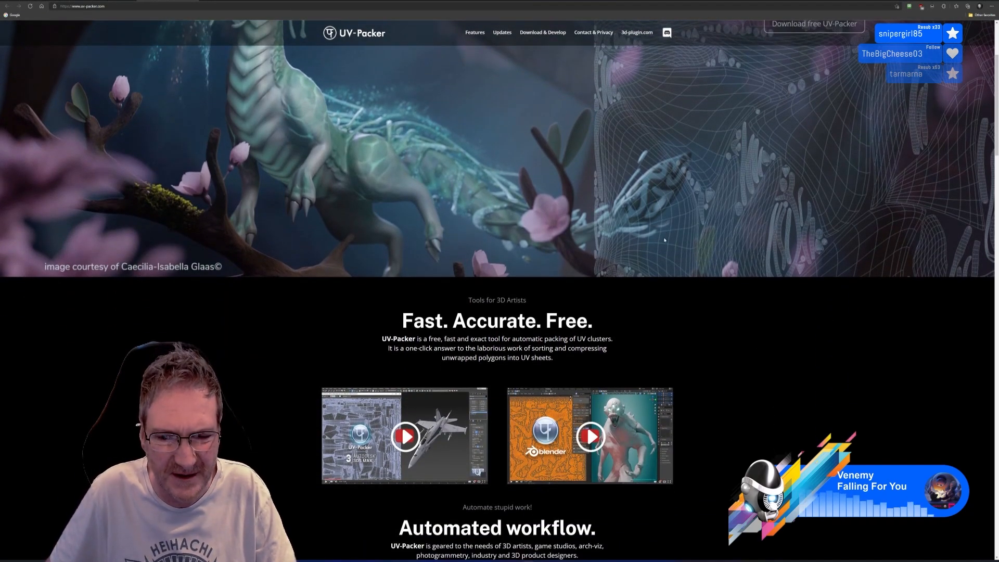
scroll(665, 240, "up", 3)
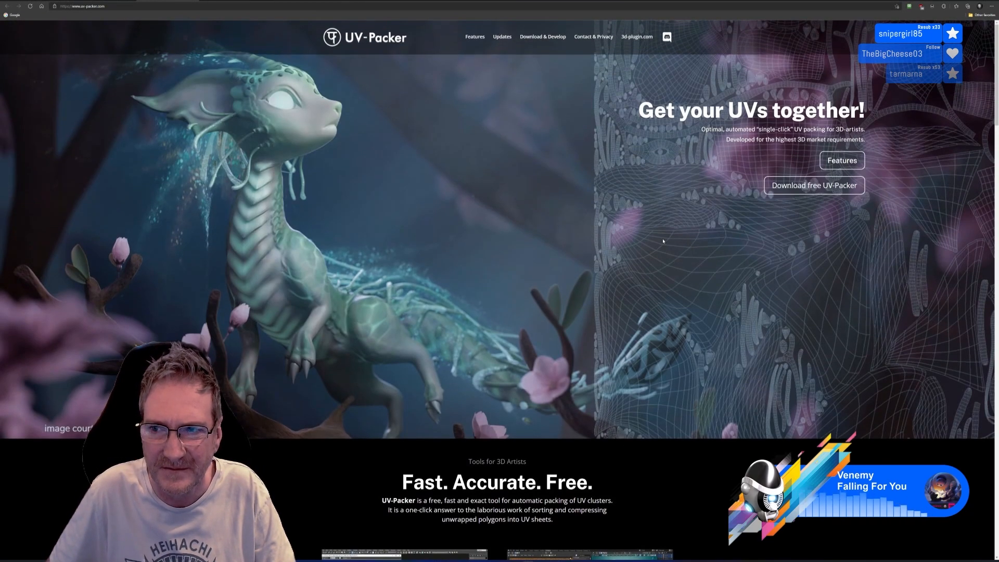
scroll(663, 241, "down", 3)
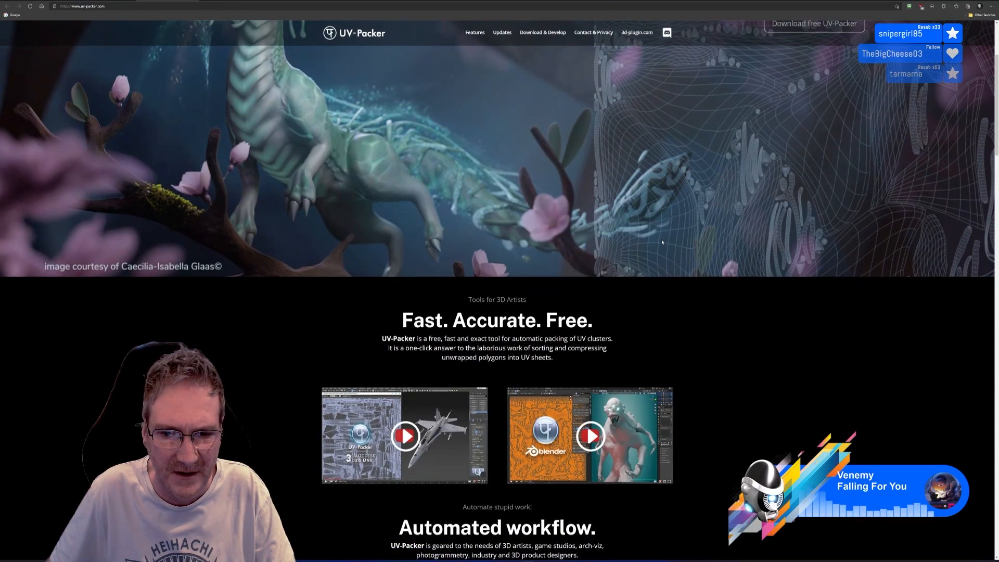
scroll(663, 242, "down", 13)
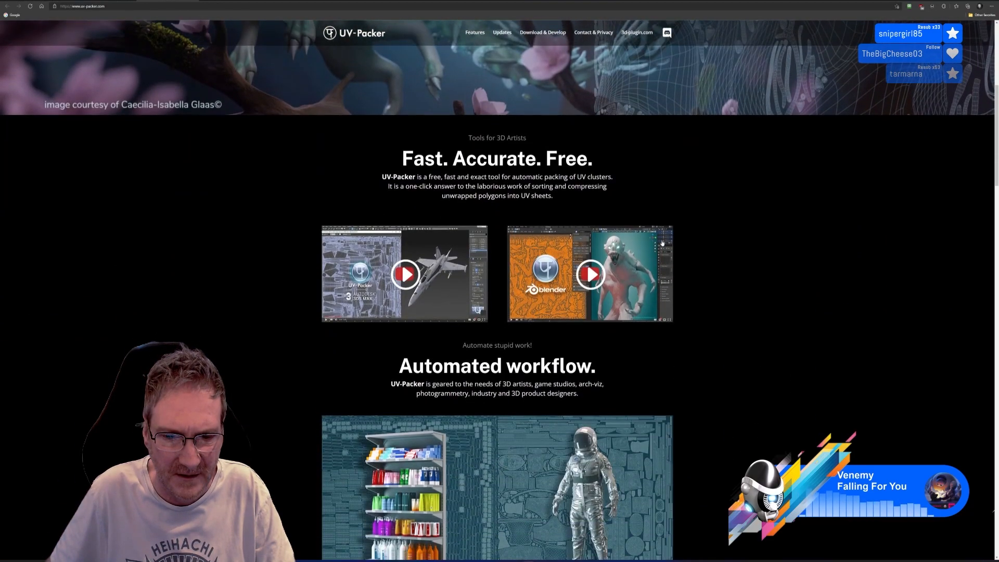
scroll(662, 245, "down", 19)
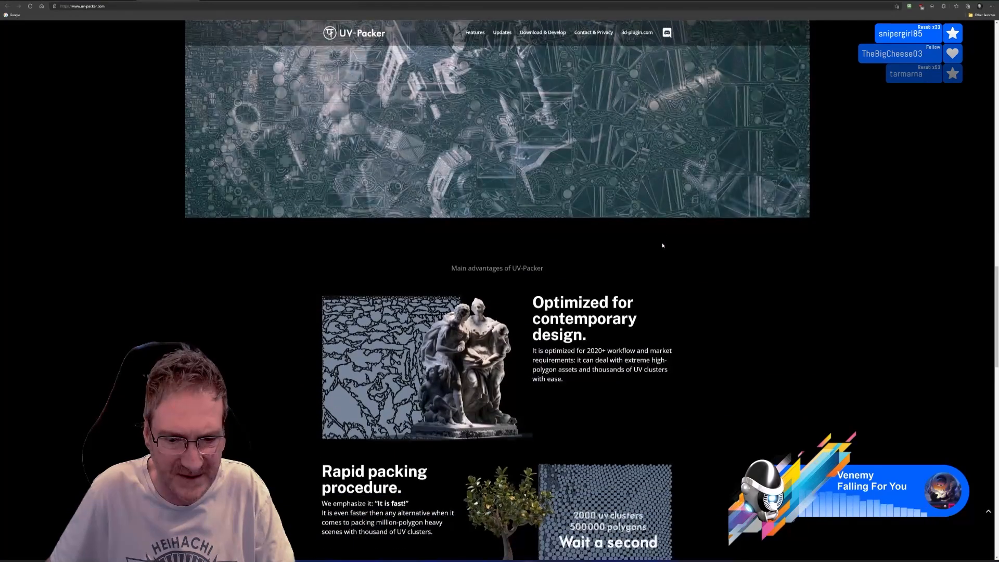
scroll(663, 247, "down", 10)
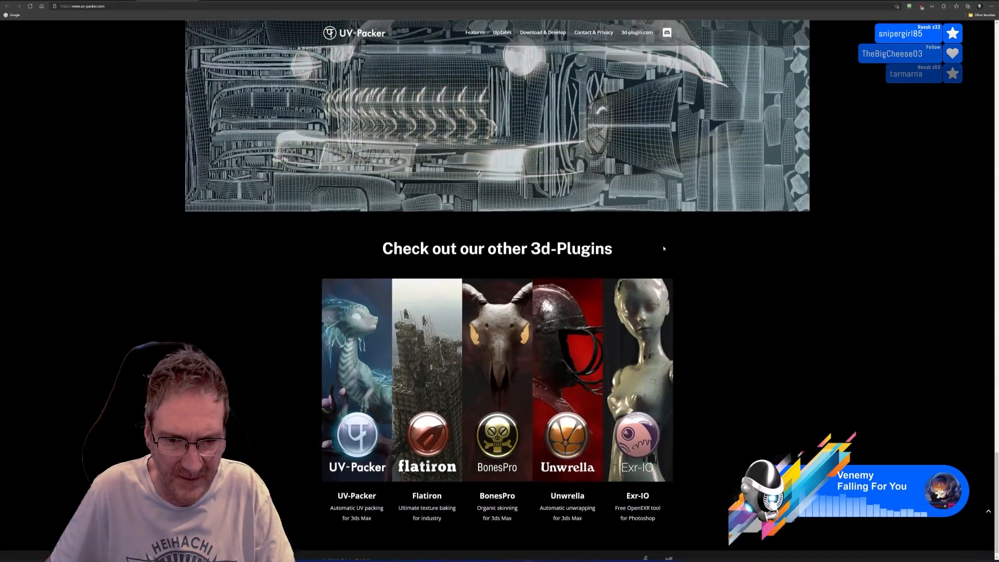
scroll(664, 249, "down", 1)
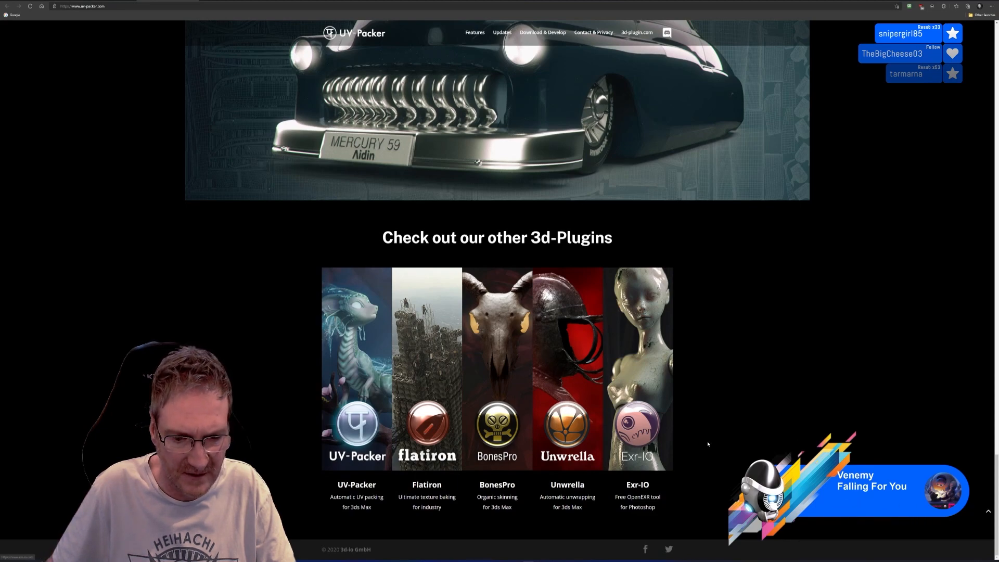
scroll(709, 440, "up", 7)
scroll(732, 435, "up", 10)
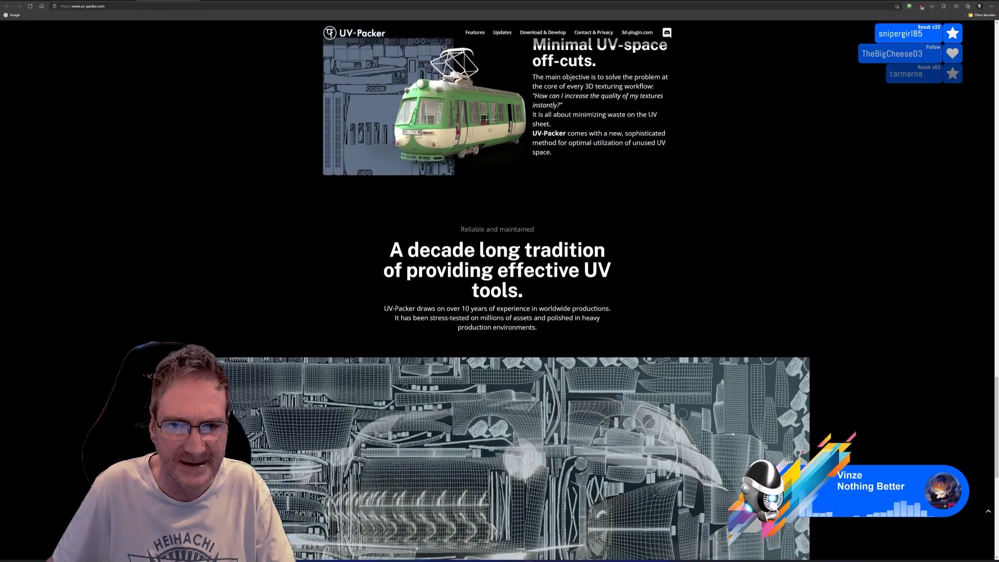
scroll(733, 433, "up", 15)
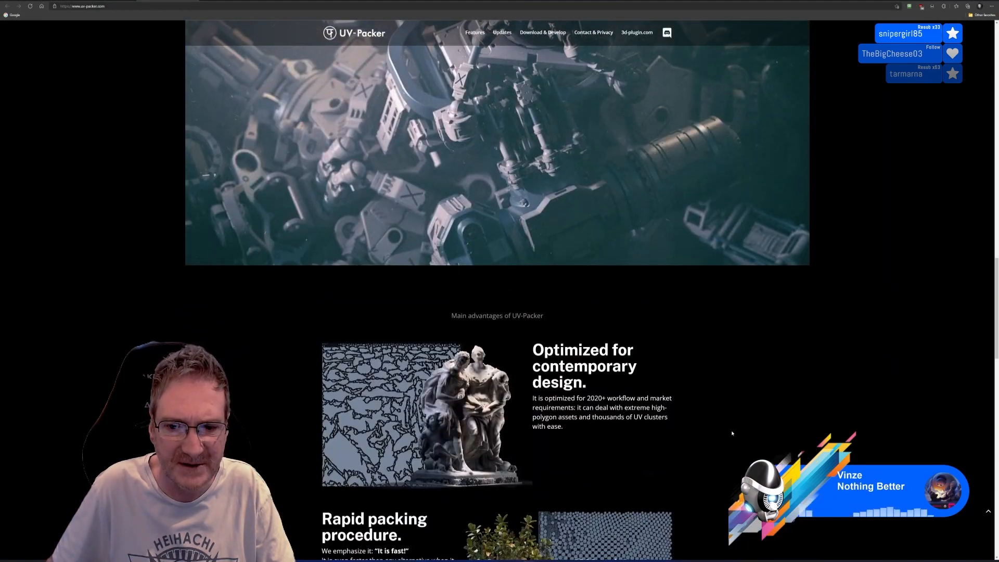
scroll(730, 432, "up", 3)
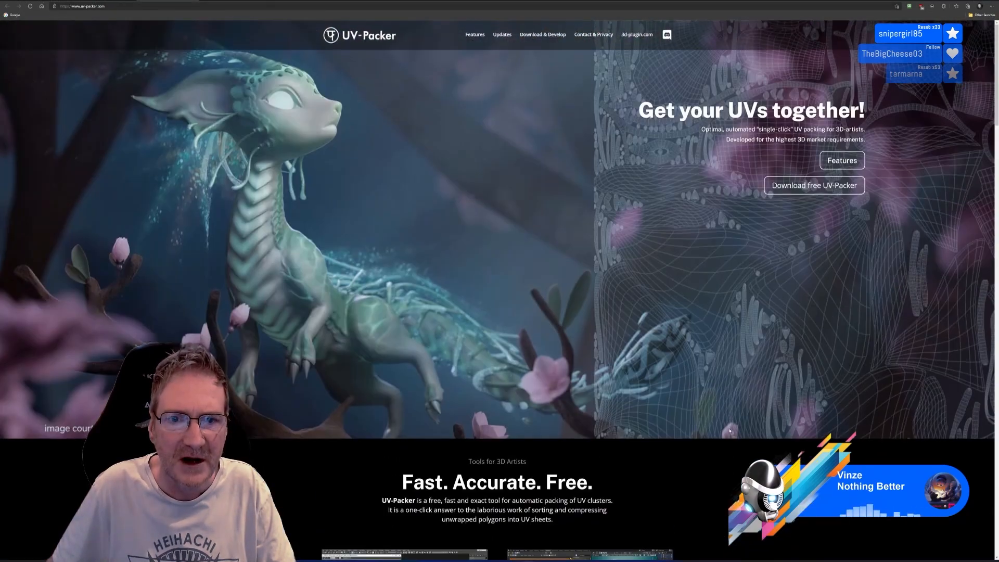
scroll(730, 432, "down", 3)
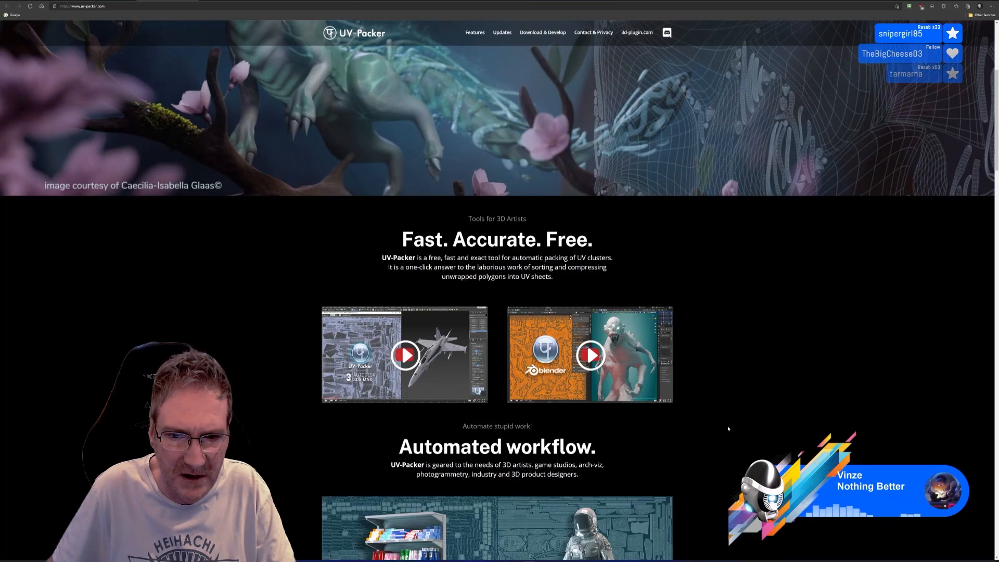
scroll(728, 429, "down", 9)
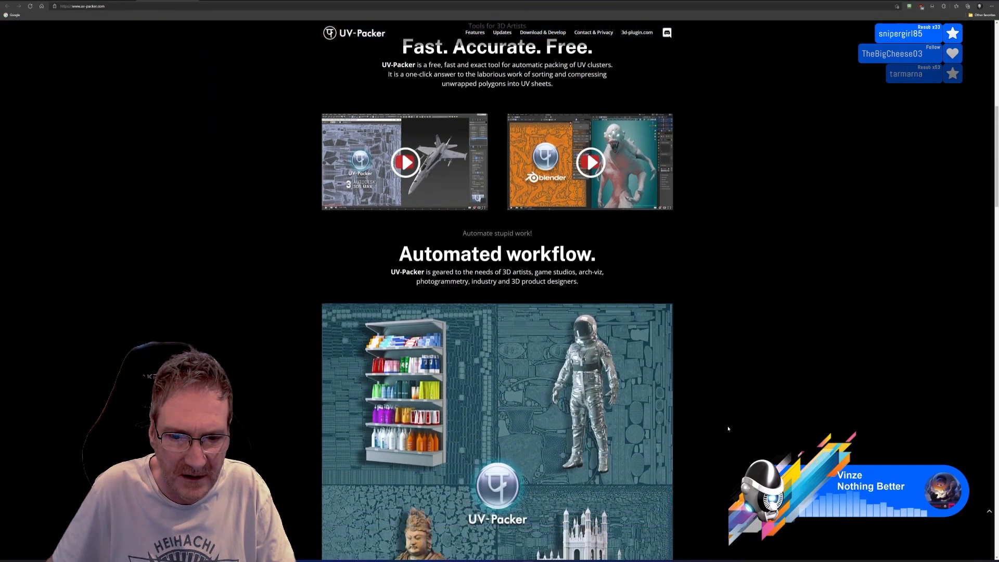
scroll(728, 428, "down", 9)
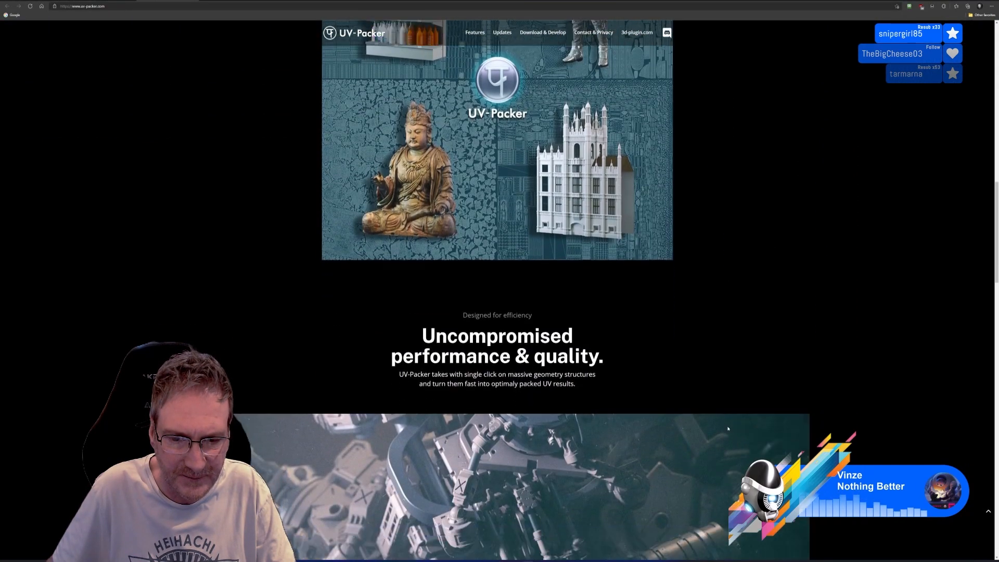
scroll(728, 428, "down", 5)
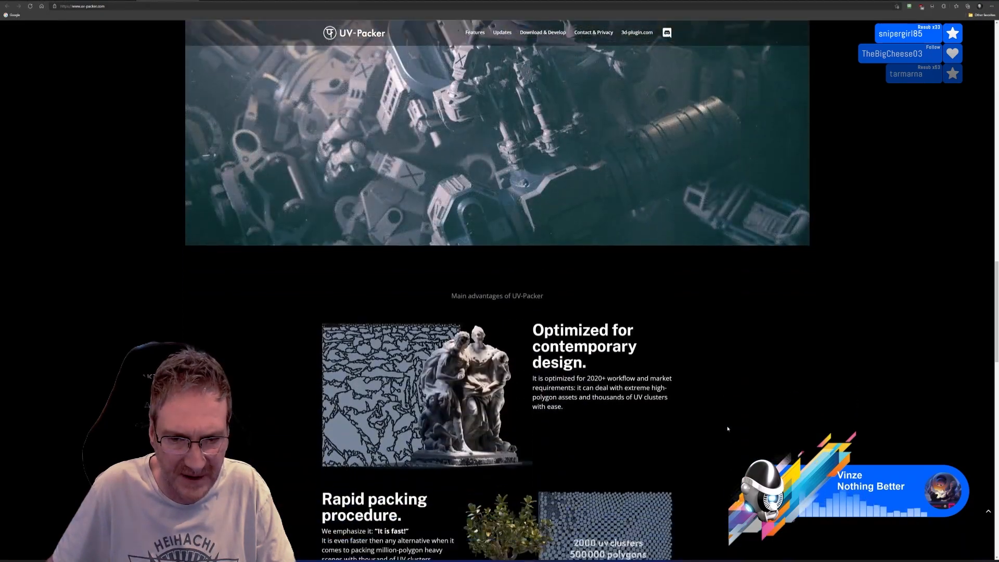
scroll(727, 428, "down", 7)
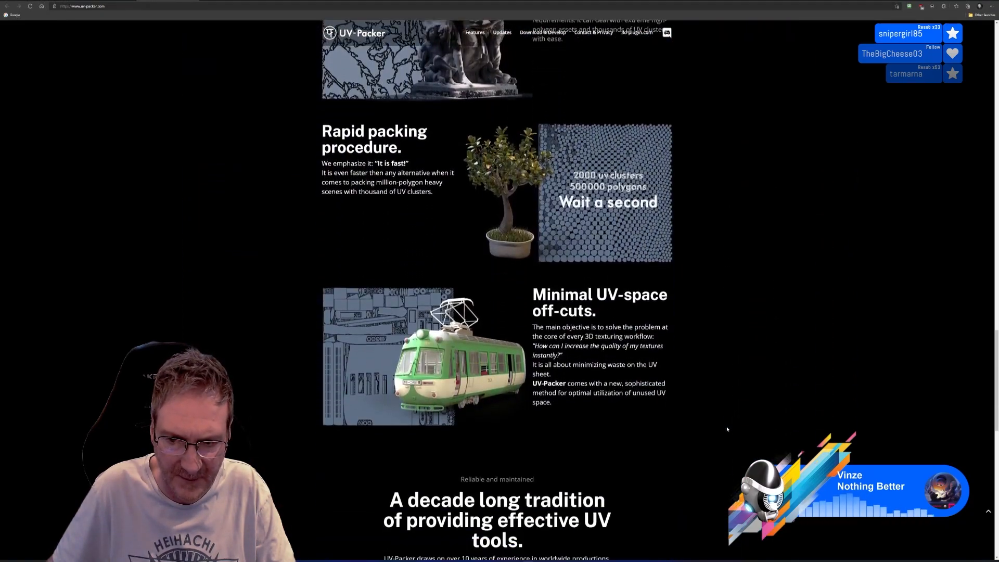
scroll(727, 430, "down", 10)
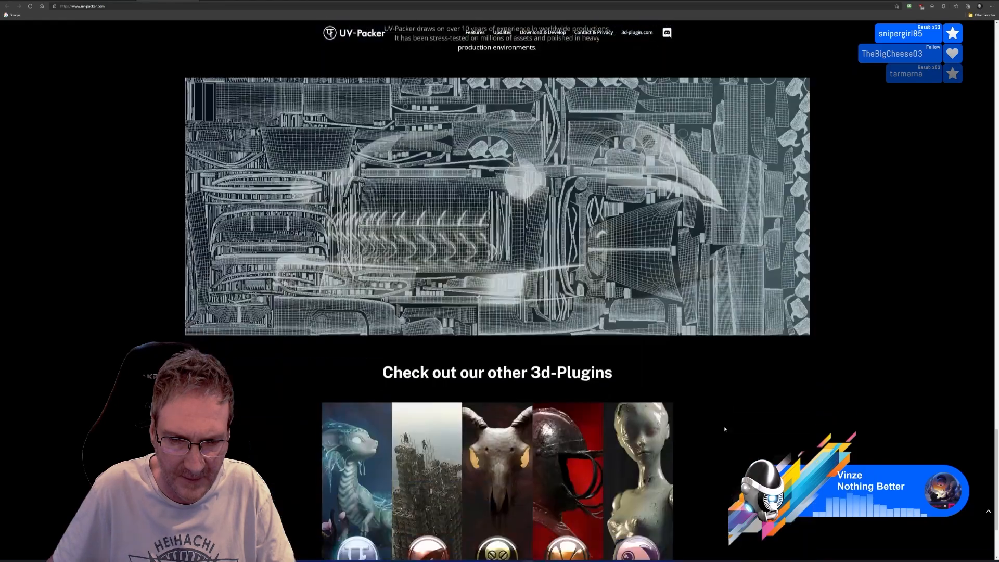
Step: Go to the Download & Develop page and download the free UV-Packer plugin for Autodesk 3ds Max
scroll(725, 429, "up", 20)
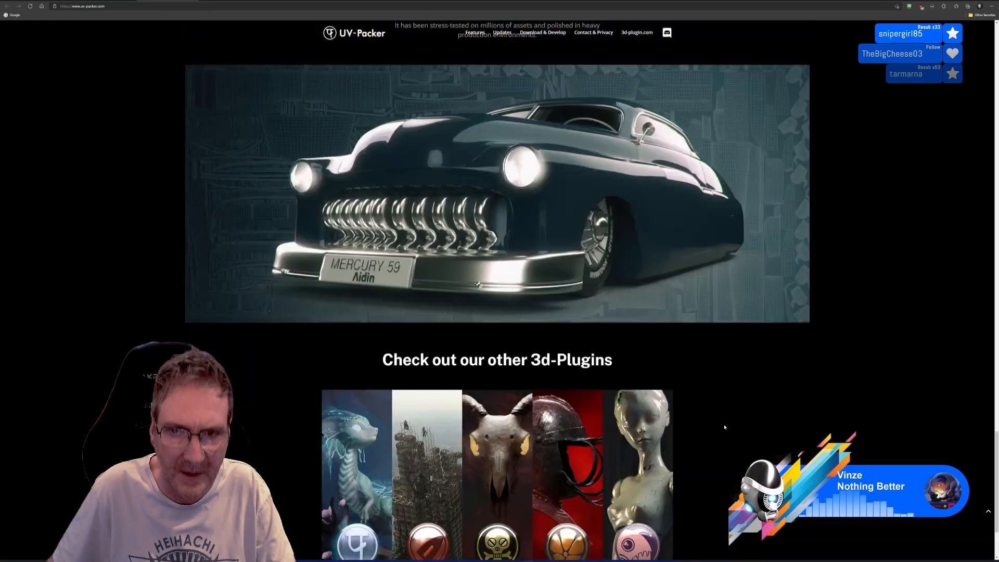
scroll(716, 400, "up", 10)
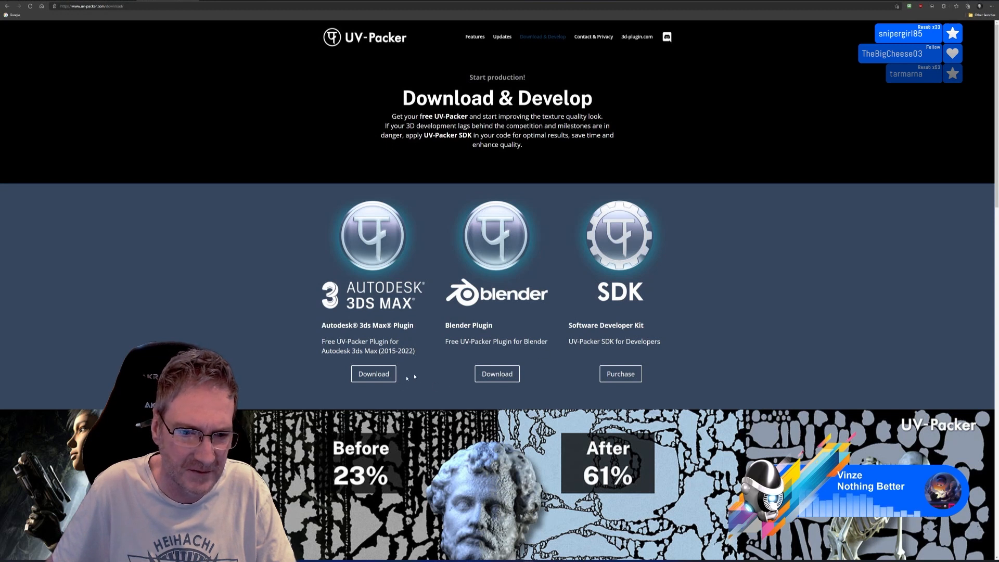
left_click(382, 382)
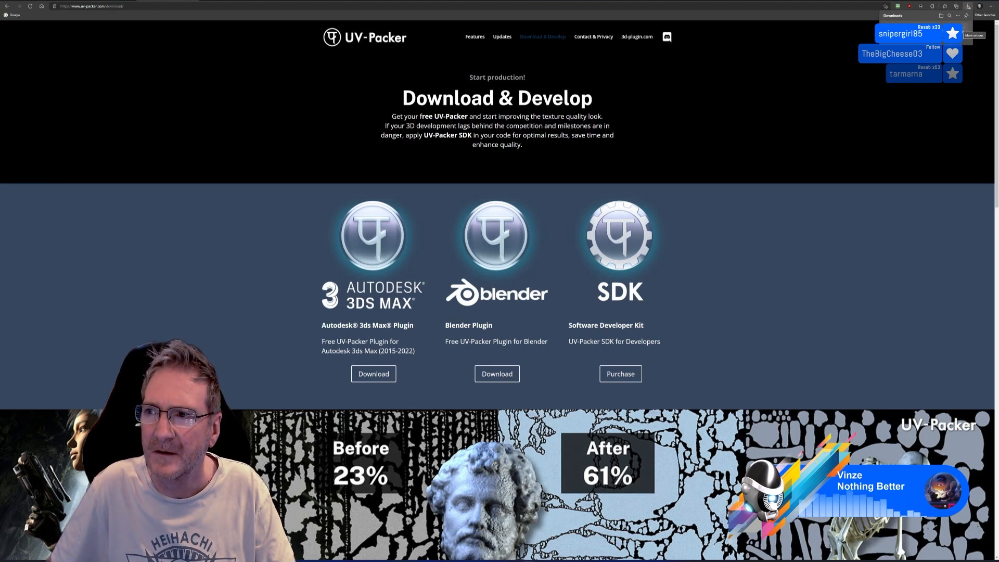
left_click(963, 29)
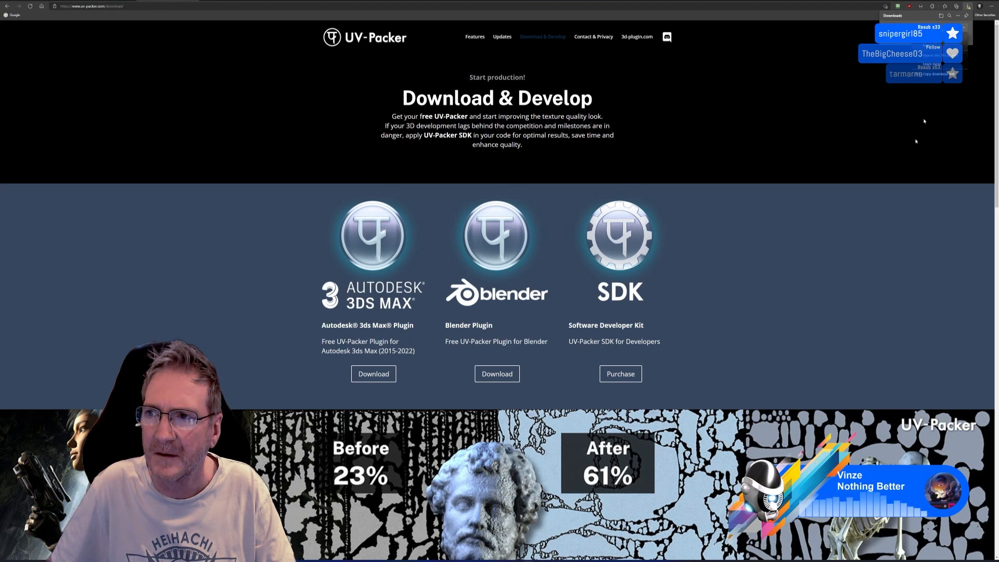
left_click(895, 216)
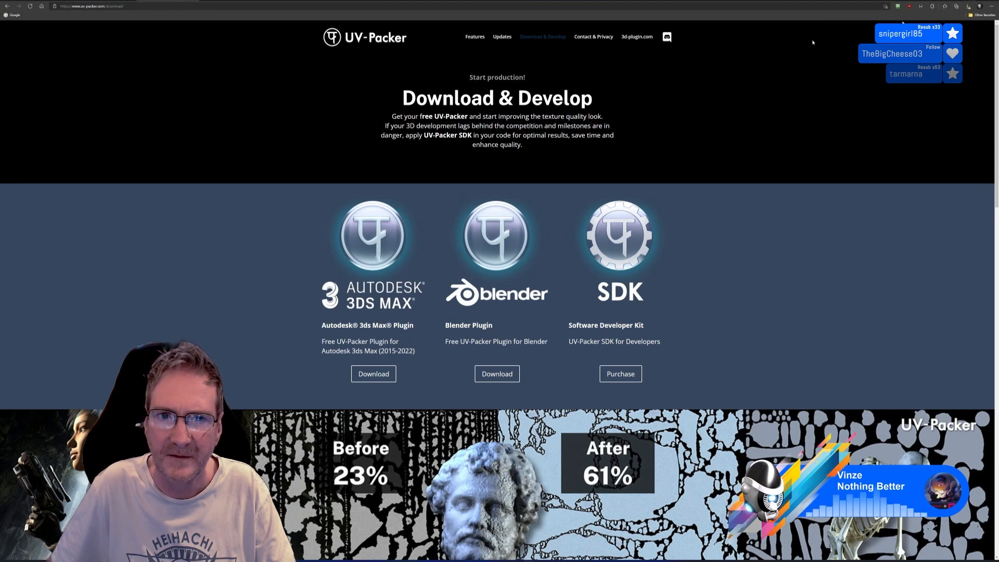
left_click(153, 6)
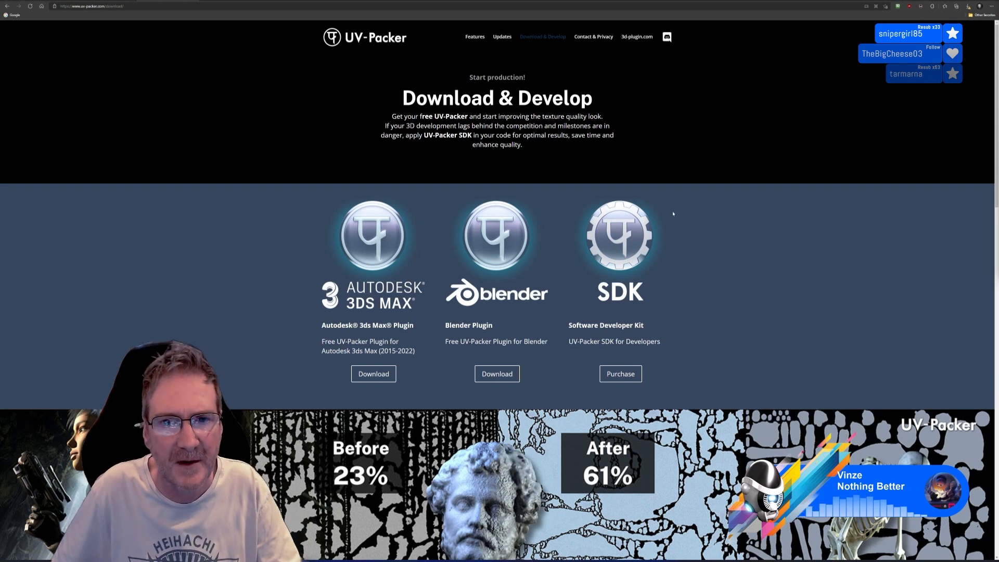
Step: Switch to 3ds Max, close the floating bridge dialog and save the scene
key("alt+Tab")
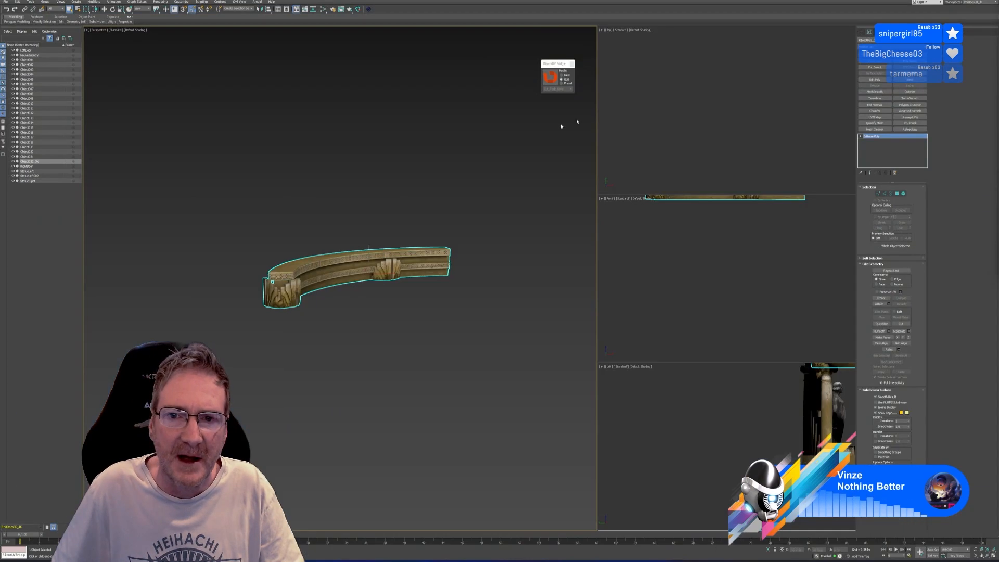
left_click(572, 64)
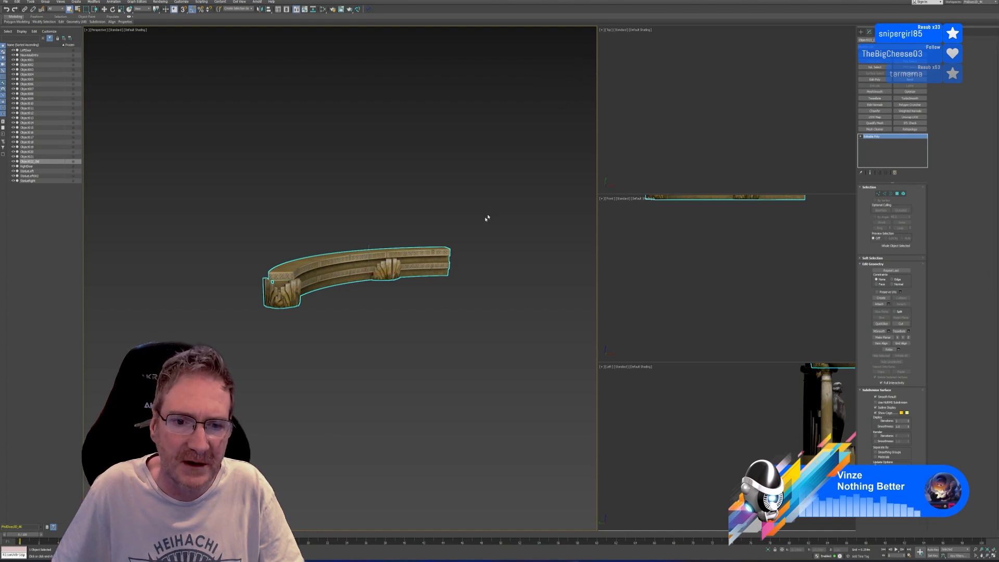
scroll(482, 225, "down", 5)
middle_click_drag(492, 237, 312, 238)
scroll(419, 240, "up", 3)
left_click(7, 2)
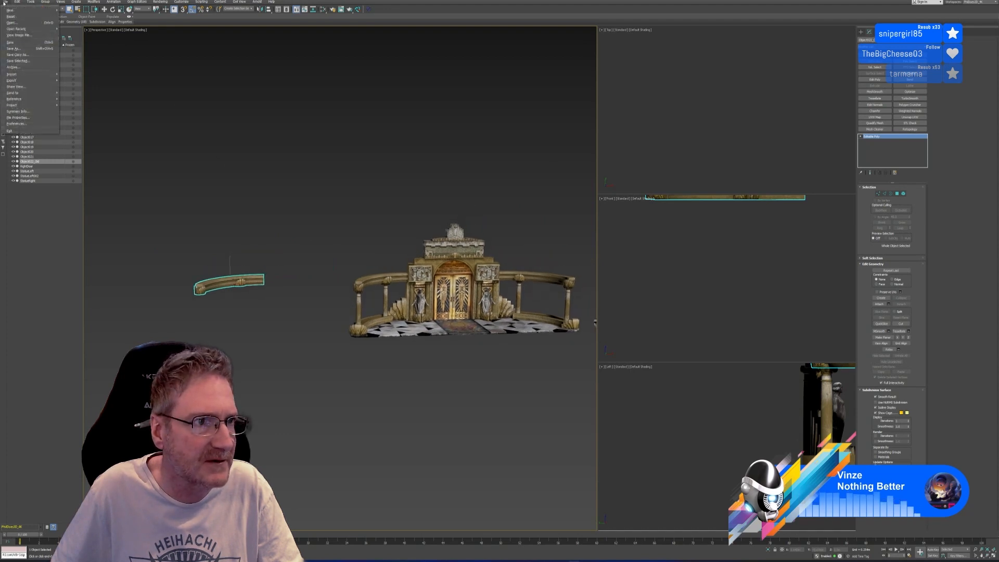
left_click(21, 43)
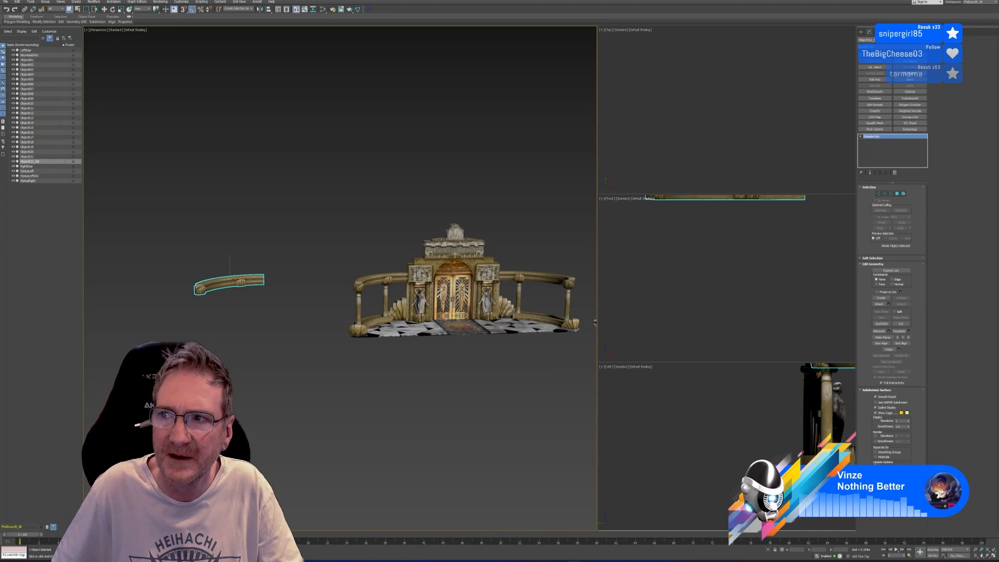
left_click(765, 98)
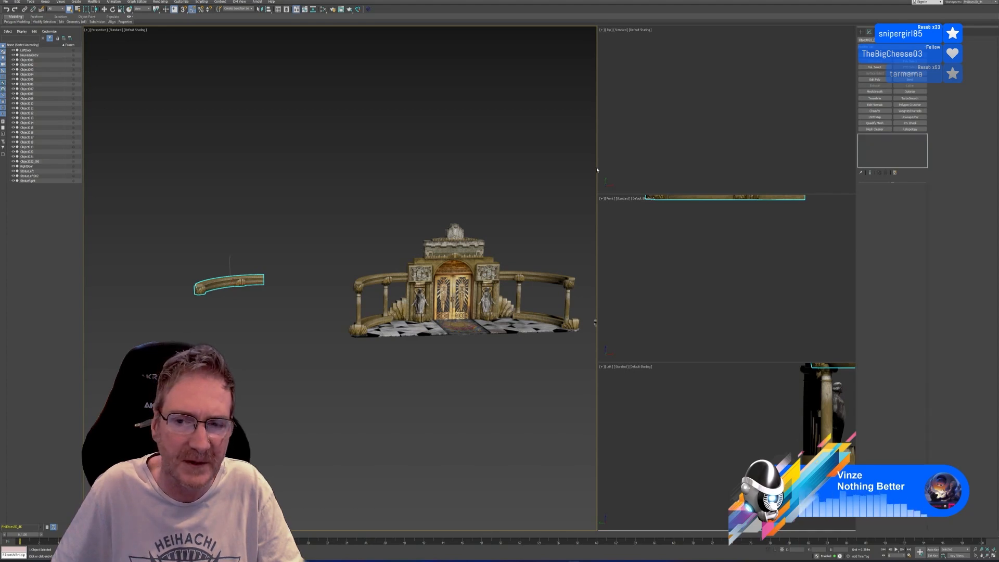
Step: Look in the Downloads folder for the UV-Packer installer and close the file windows again
key("super+d")
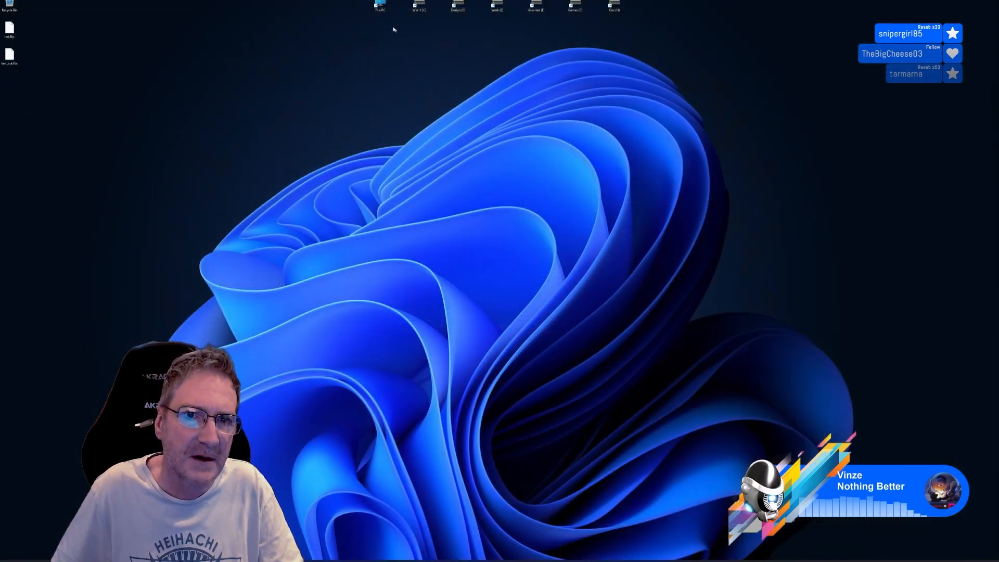
double_click(380, 6)
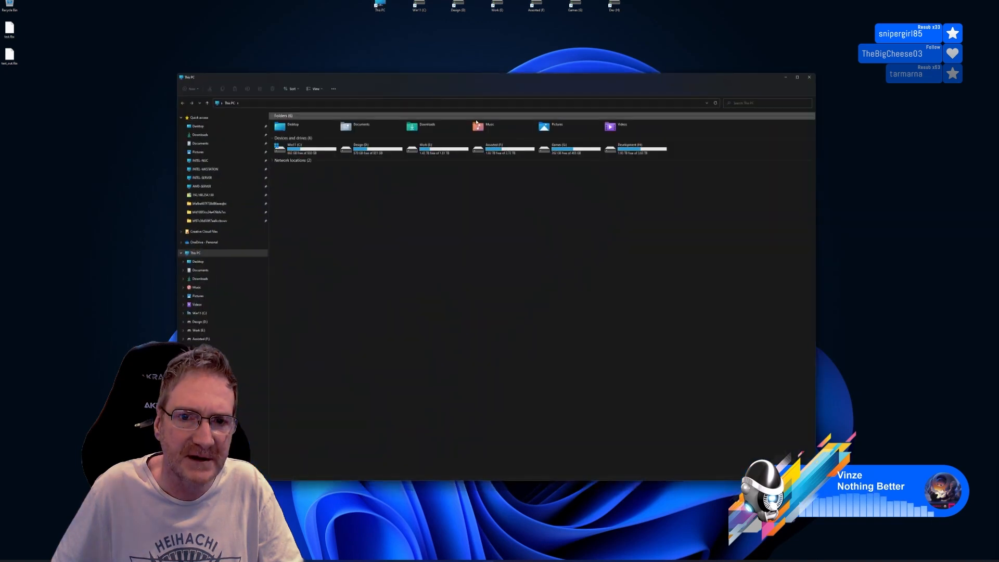
double_click(421, 125)
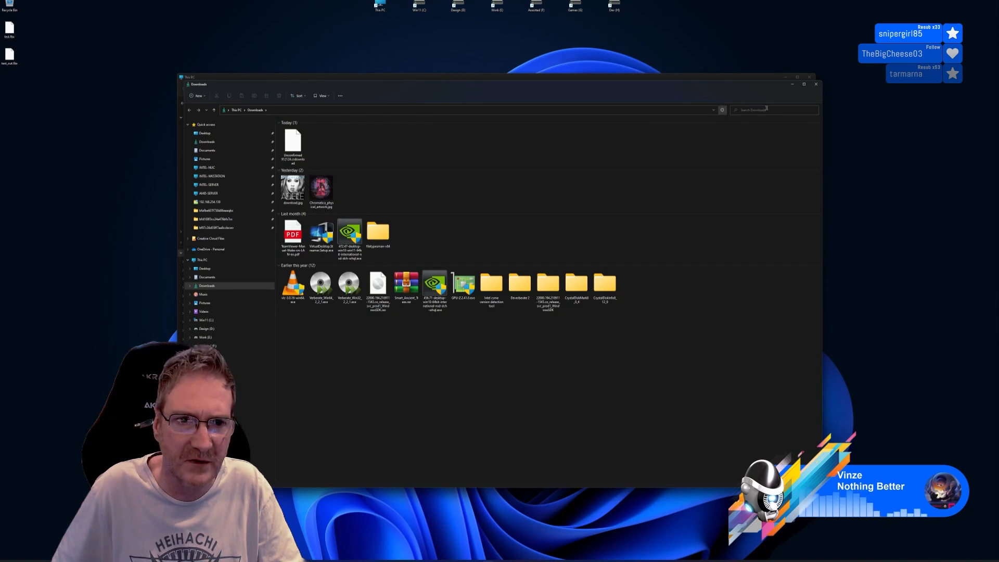
left_click(816, 84)
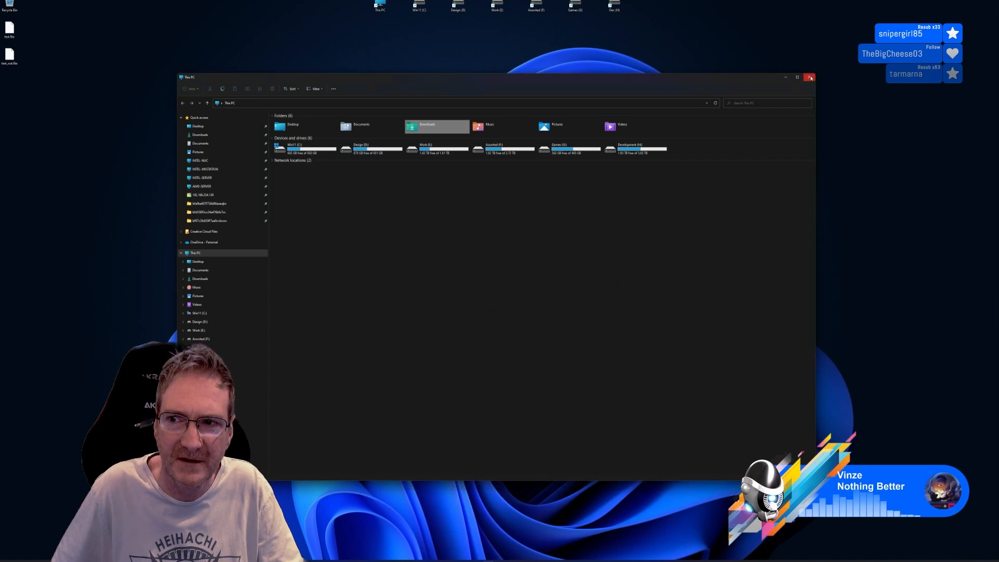
left_click(809, 76)
Step: Switch to the browser, keep the flagged UV-Packer download despite the trust warning, and open its download folder
left_click(508, 560)
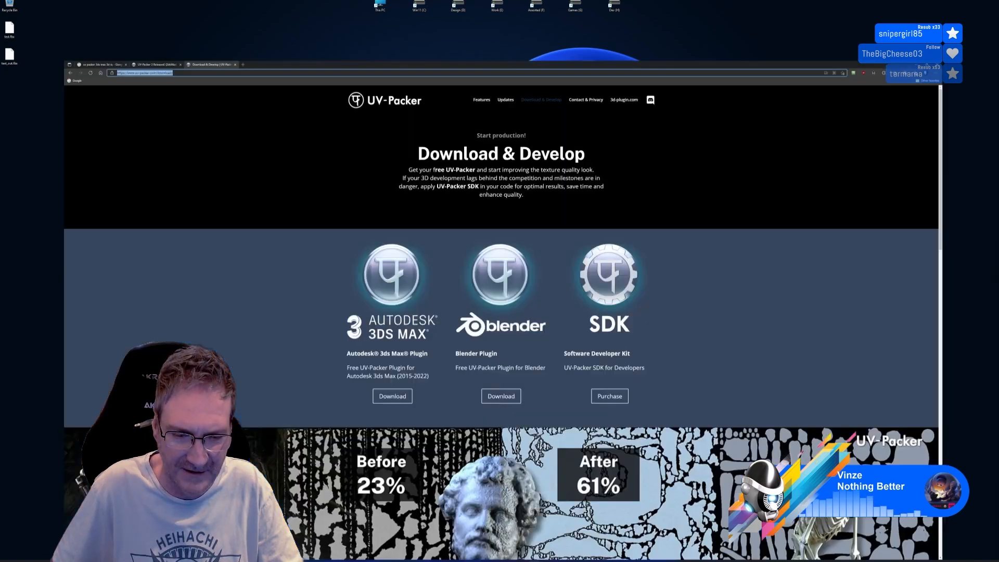
left_click(969, 7)
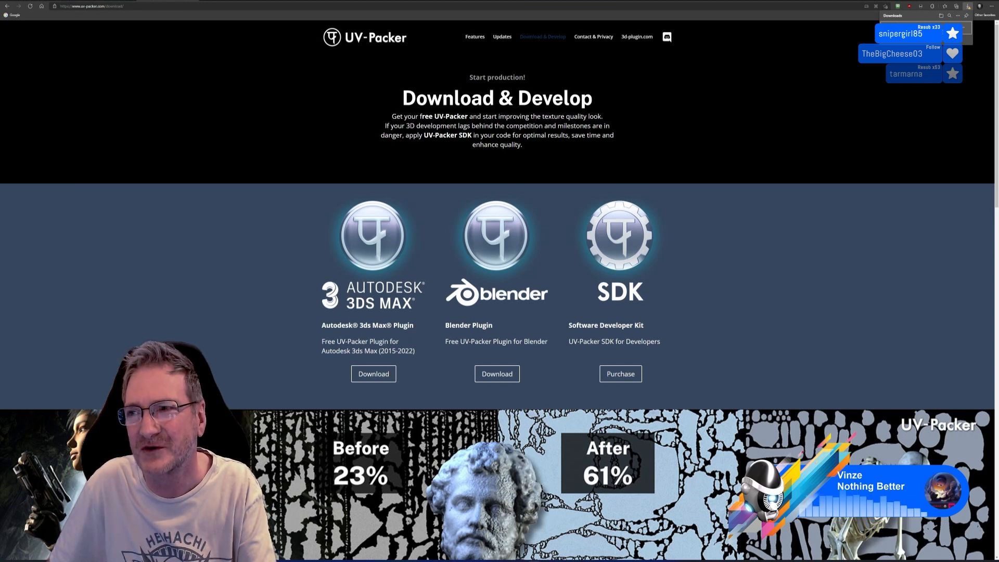
left_click(964, 29)
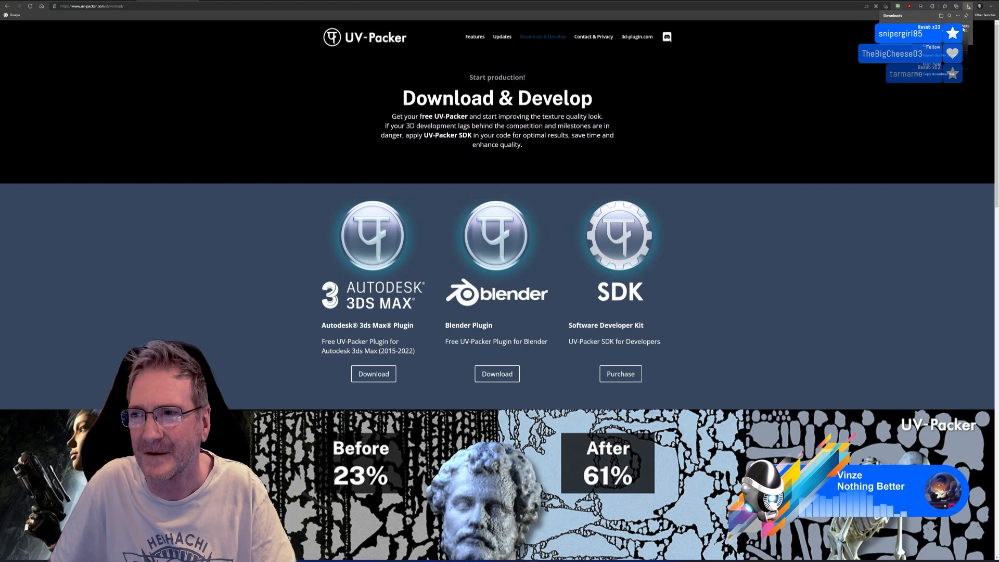
left_click(942, 46)
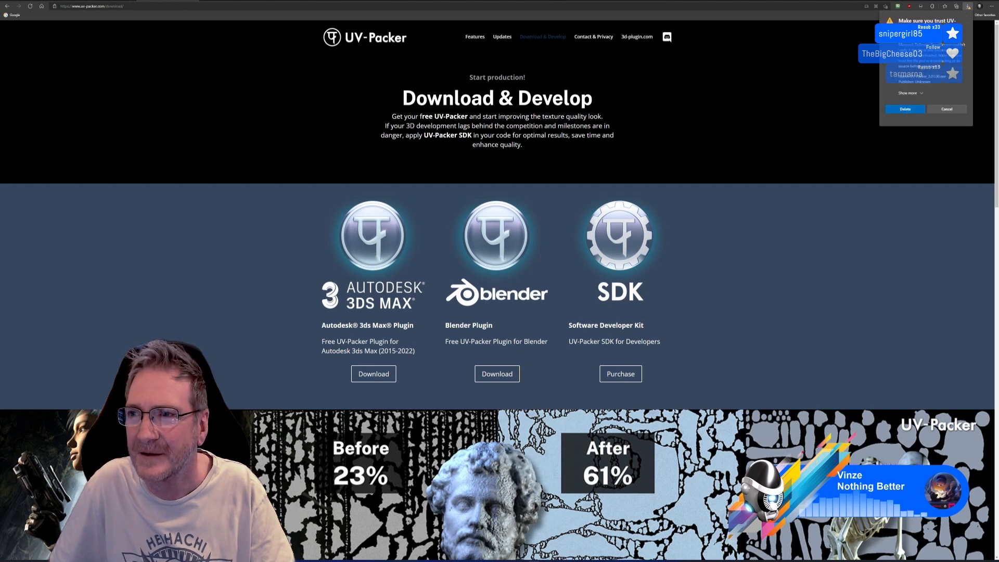
left_click(921, 94)
left_click(916, 105)
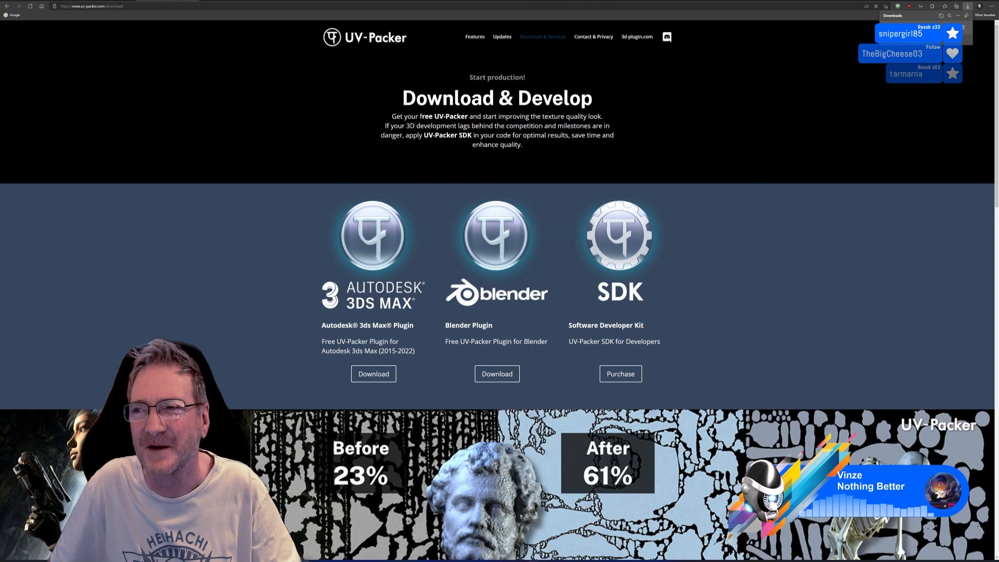
left_click(941, 16)
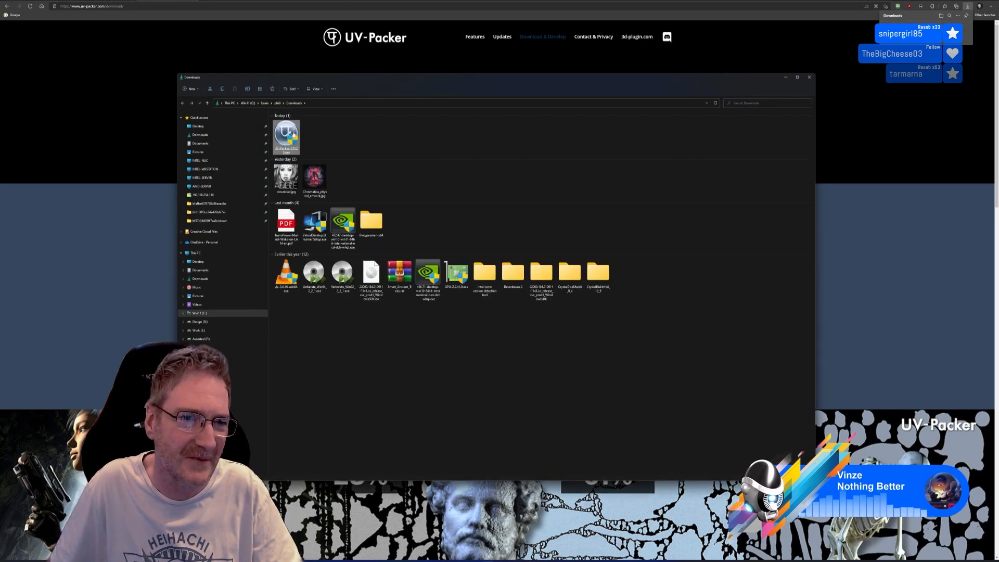
Step: Transfer the UV-Packer installer from the Downloads folder to the desktop and place it in an empty area
right_click(291, 134)
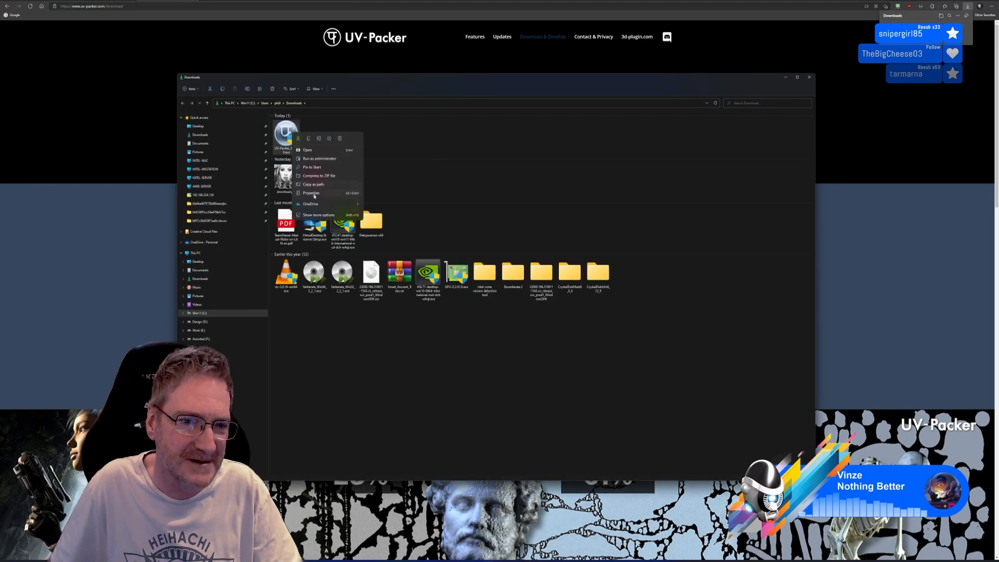
left_click(318, 159)
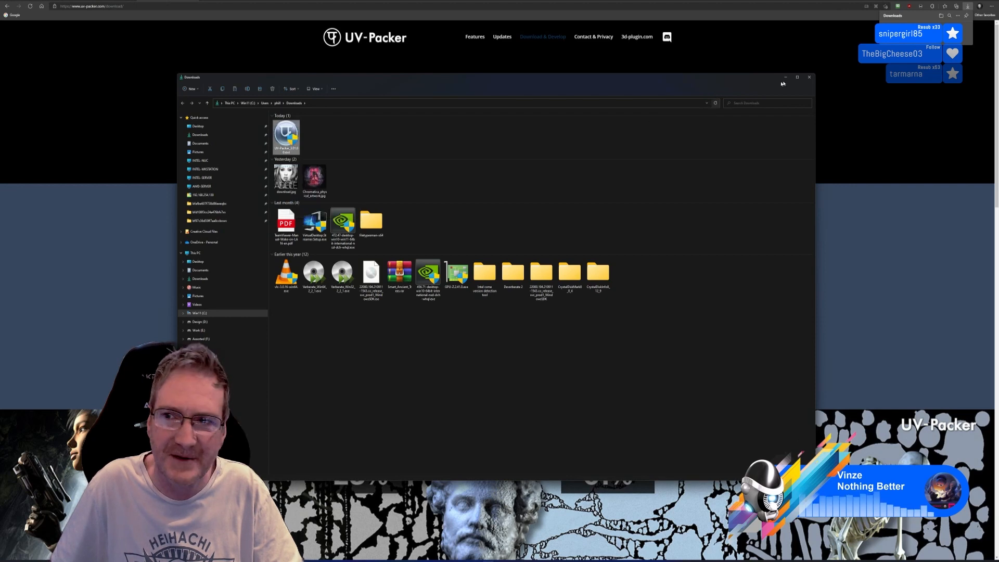
left_click(809, 77)
key("super+d")
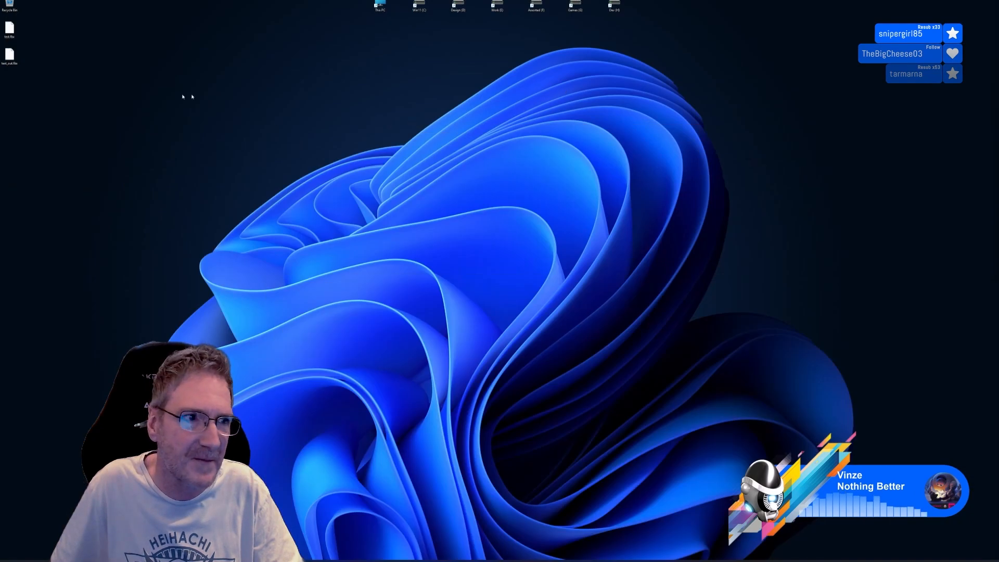
right_click(163, 95)
left_click(170, 98)
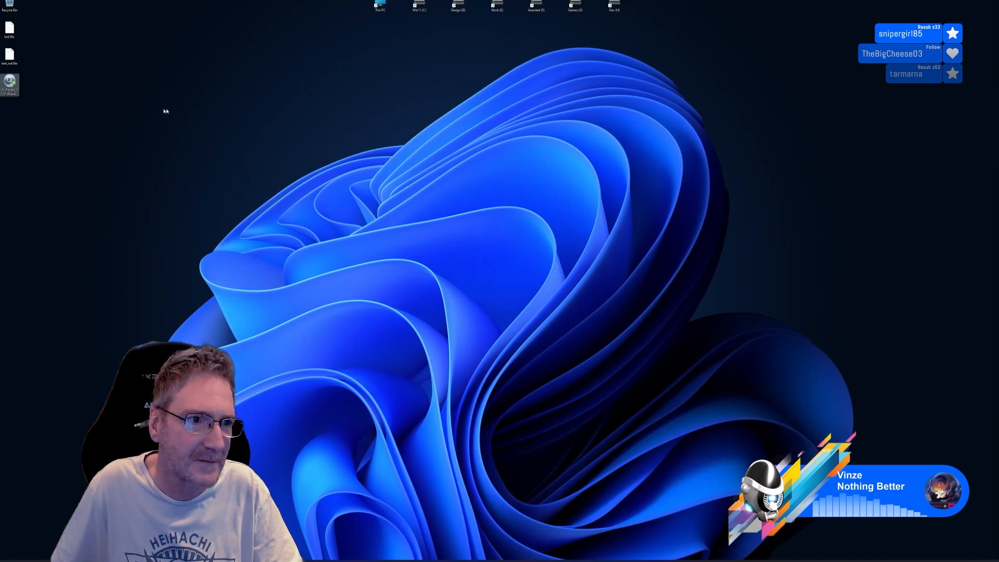
left_click_drag(20, 86, 279, 95)
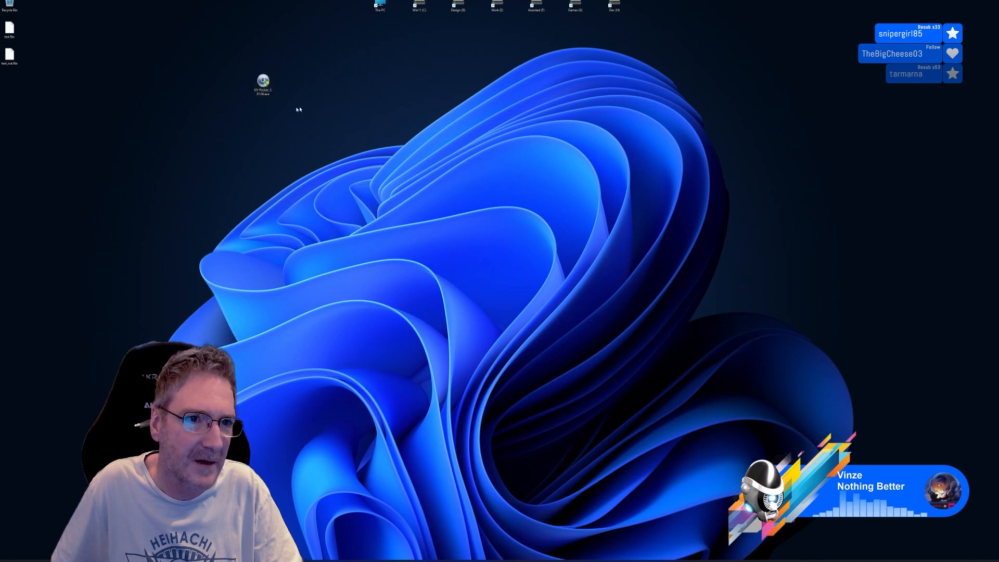
Step: Run the UV-Packer 3.01.00 installer from the desktop and complete the setup with the preset 3ds Max component selection
double_click(264, 83)
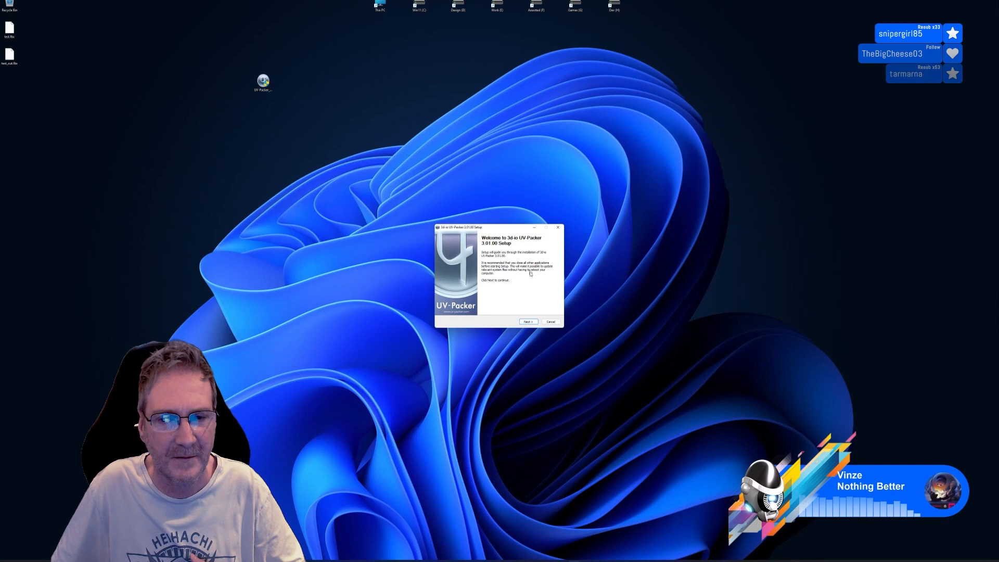
left_click(528, 322)
left_click(528, 322)
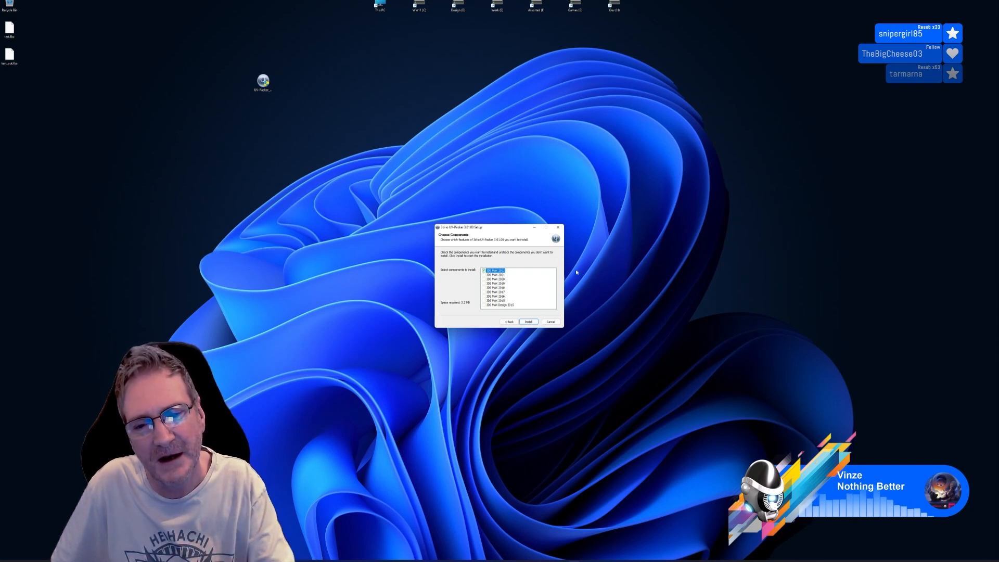
left_click(529, 323)
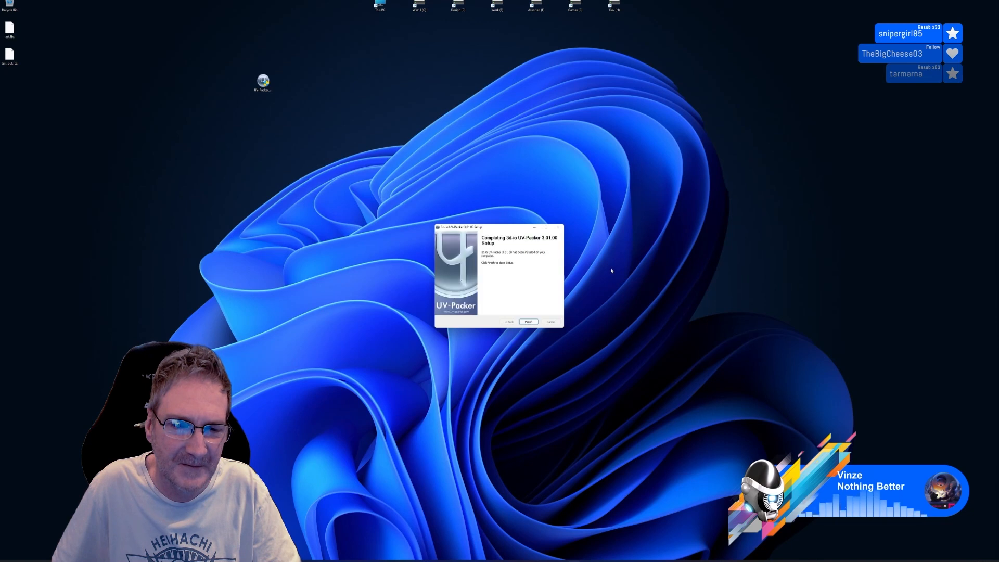
left_click(529, 322)
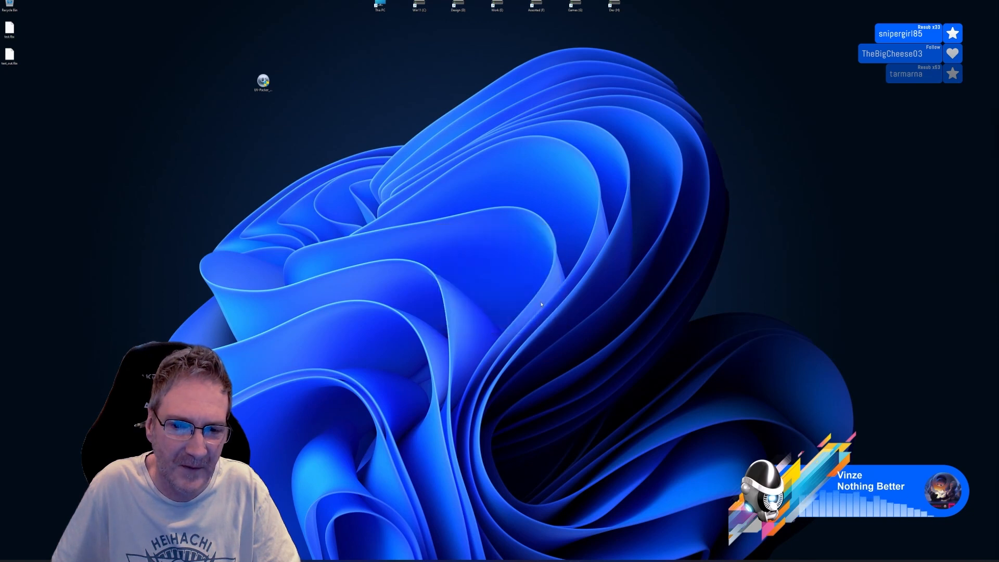
Step: Start 3ds Max again and reopen the most recent entrance scene from the recent files
key("super")
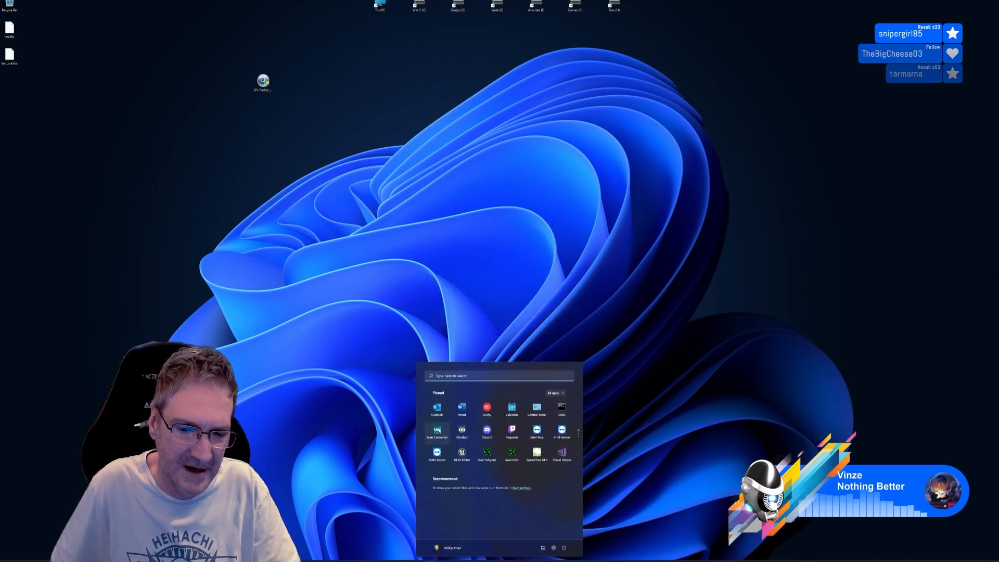
left_click(437, 409)
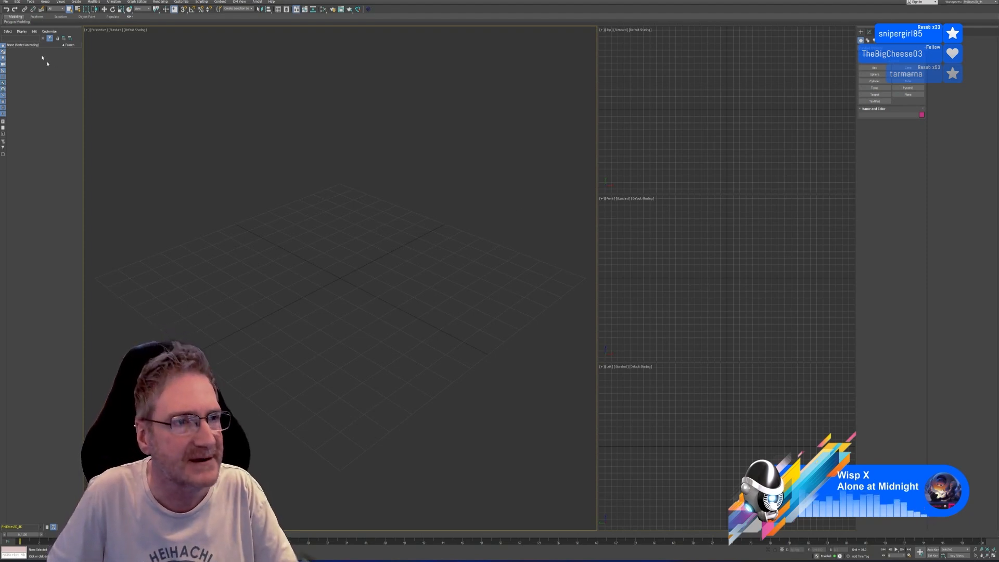
left_click(5, 1)
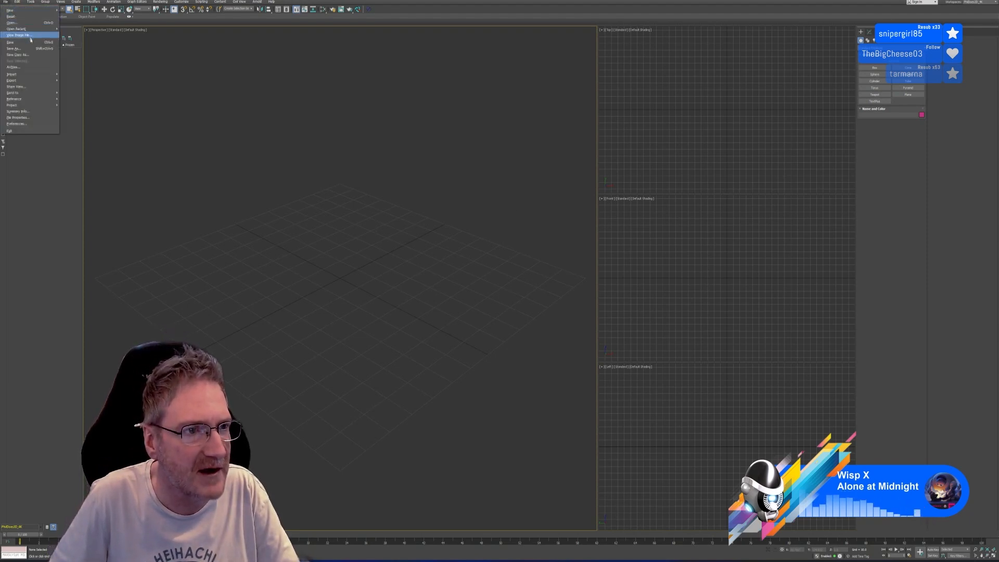
mouse_move(48, 82)
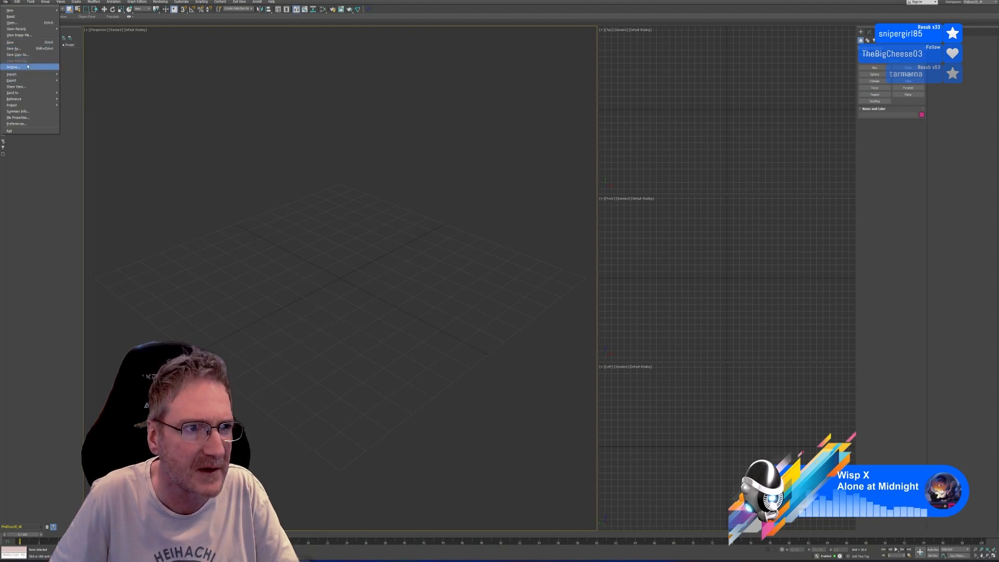
mouse_move(54, 30)
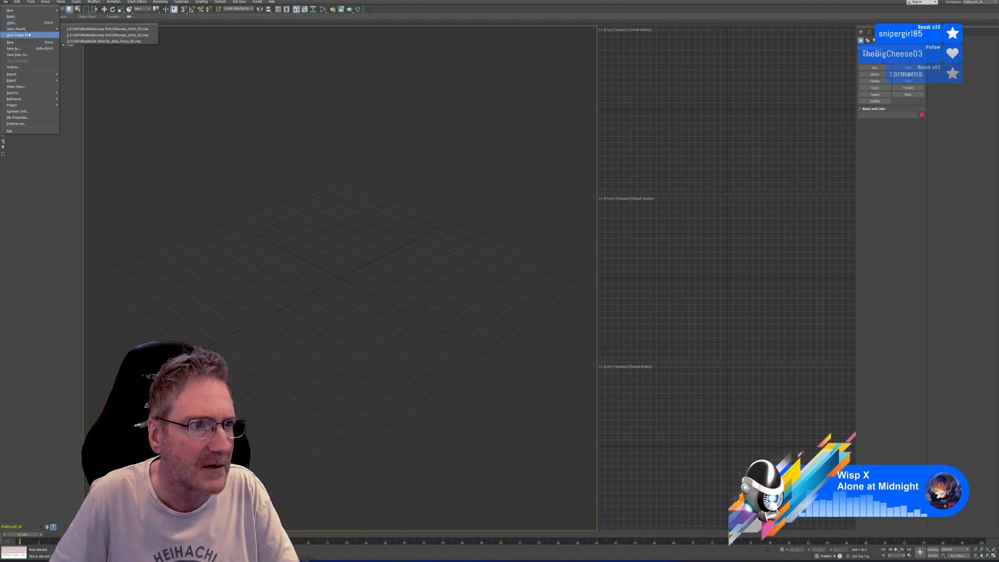
left_click(100, 32)
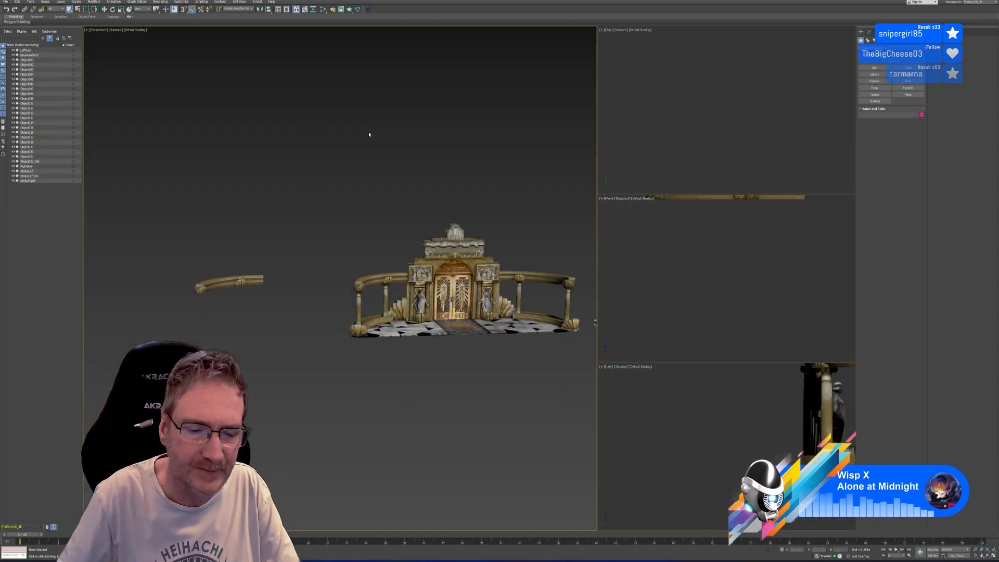
Step: Select the detached curved beam beside the entrance and add the UV-Packer modifier to it
middle_click_drag(307, 253, 364, 237)
scroll(304, 260, "up", 5)
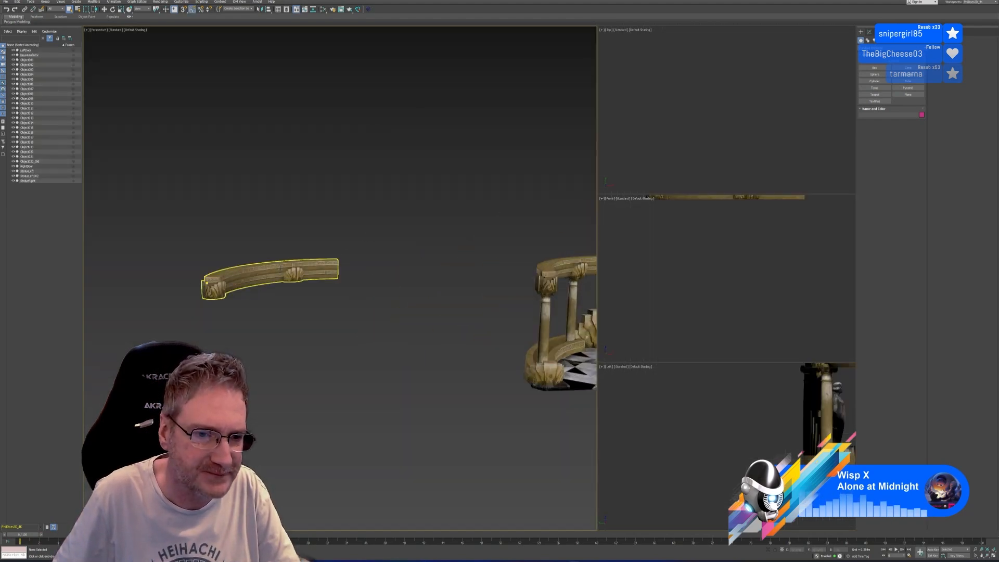
left_click(297, 270)
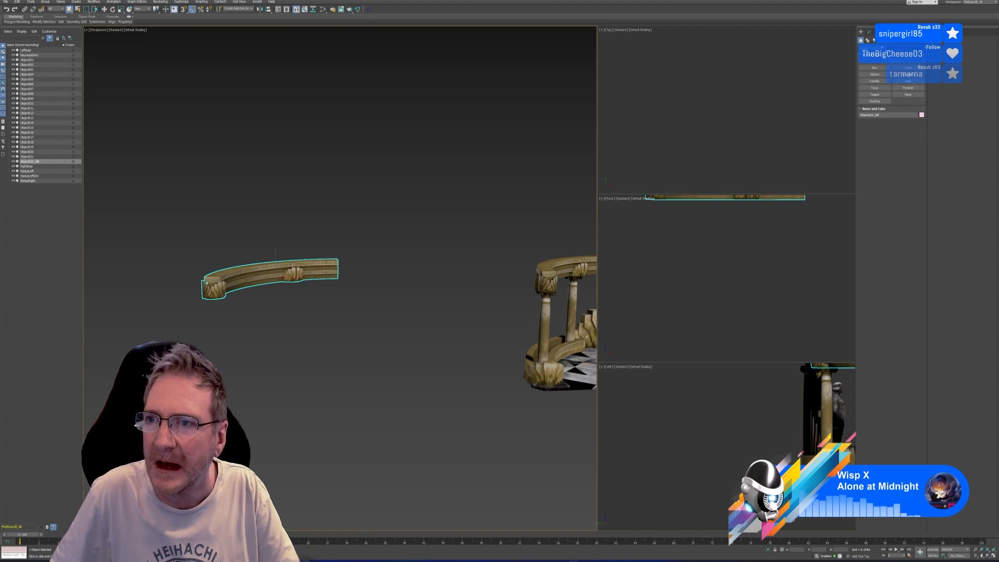
left_click(869, 32)
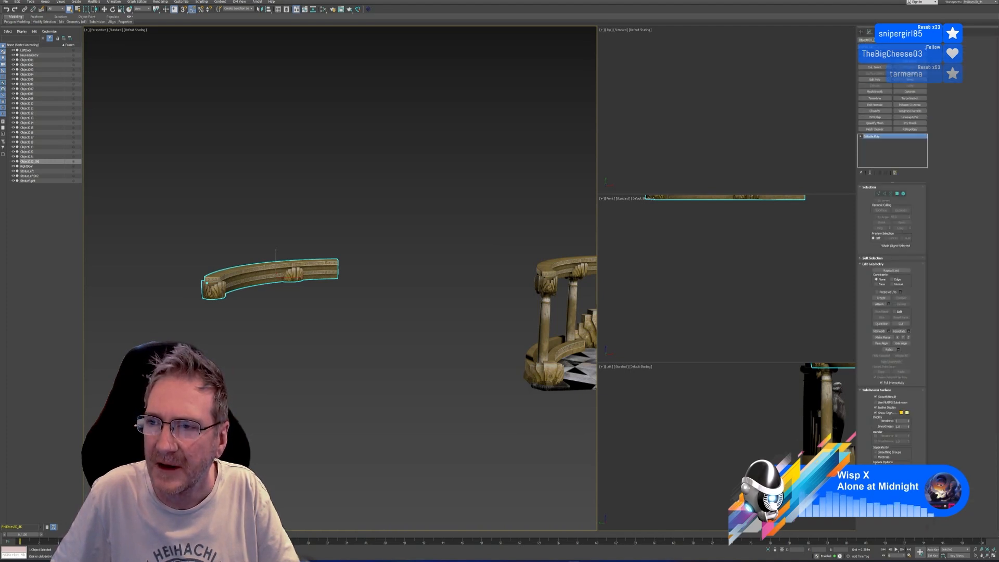
left_click(884, 47)
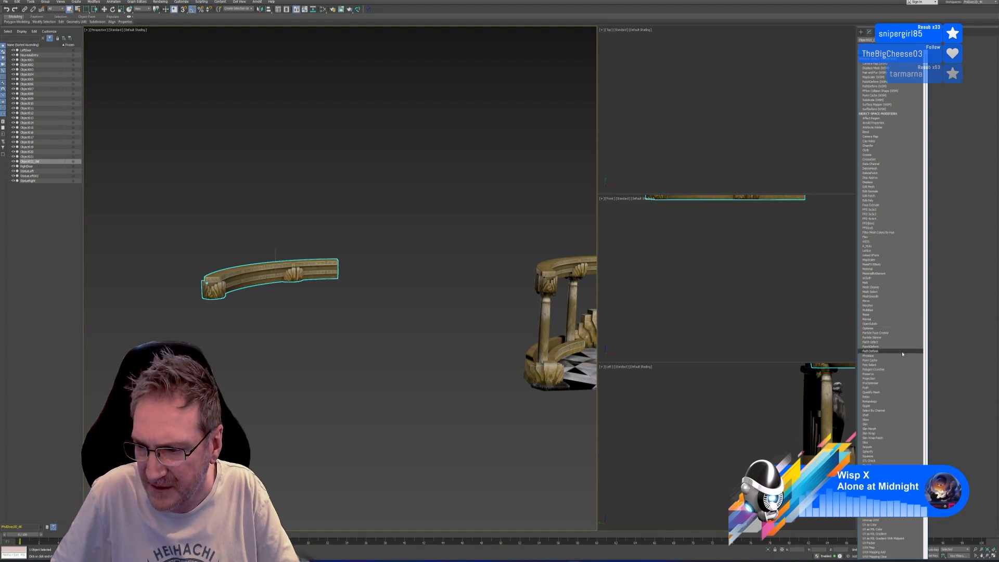
scroll(887, 392, "down", 3)
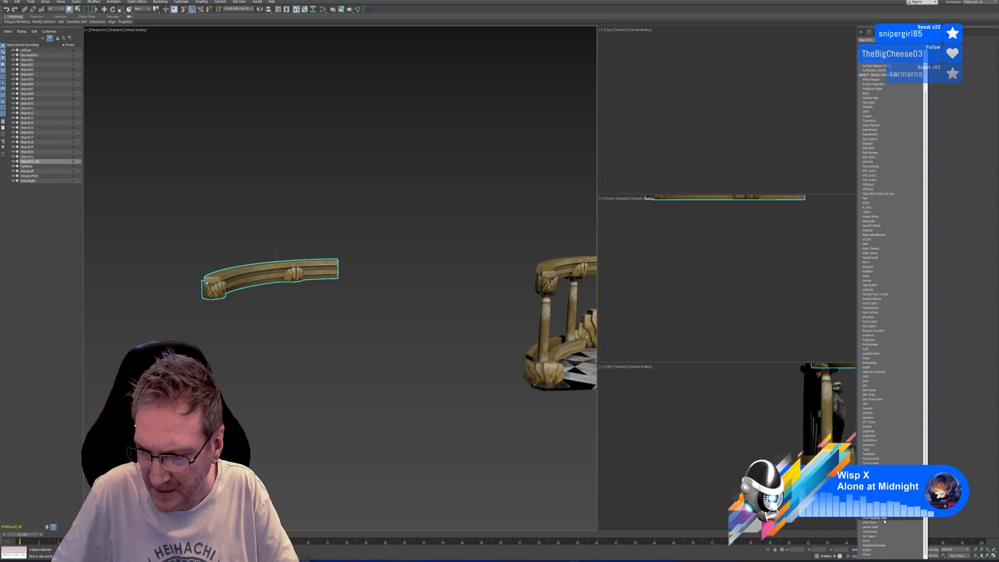
left_click(875, 504)
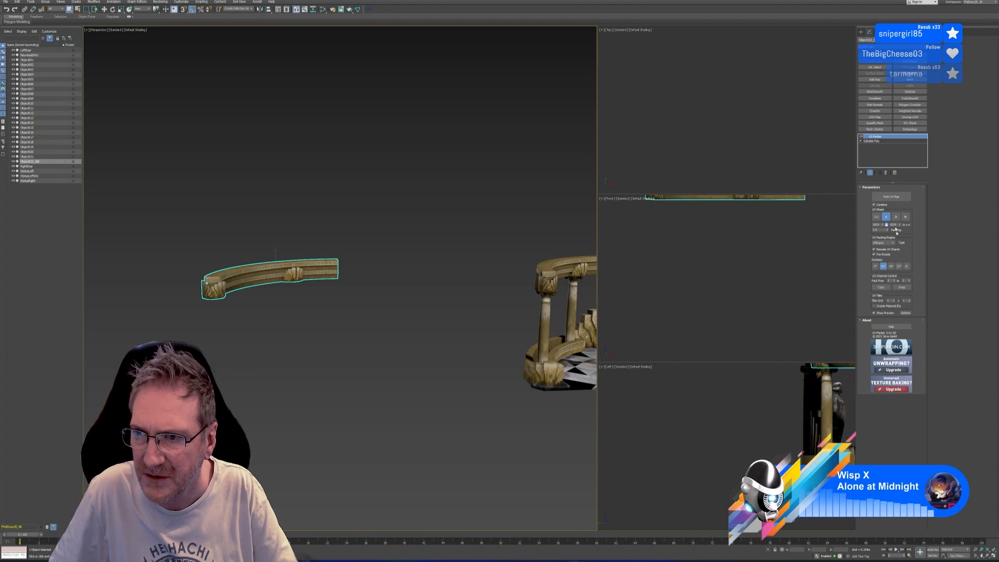
Step: Pack the curved beam's UV map with the current UV-Packer settings, review the UV preview and close it
left_click(890, 198)
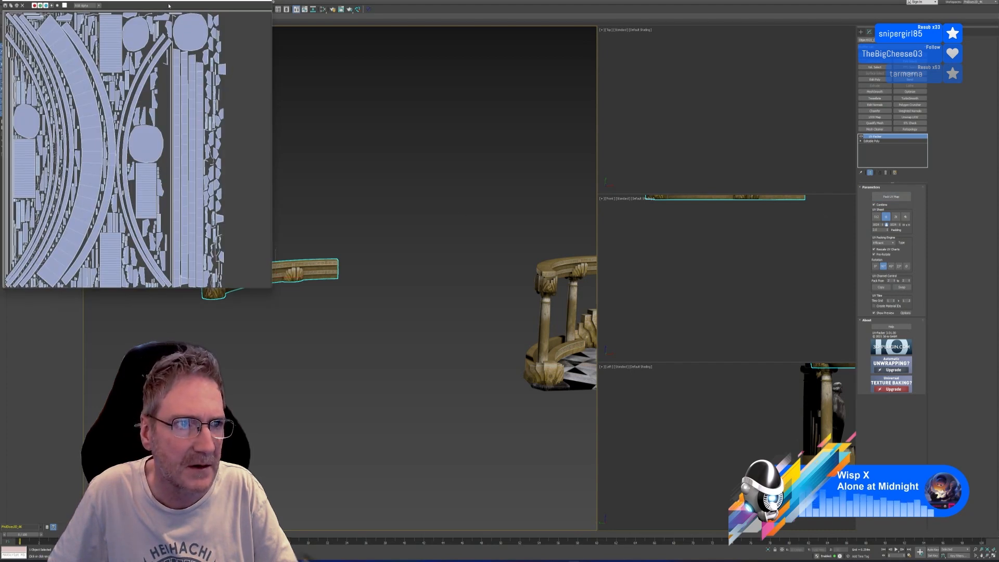
left_click_drag(179, 1, 507, 106)
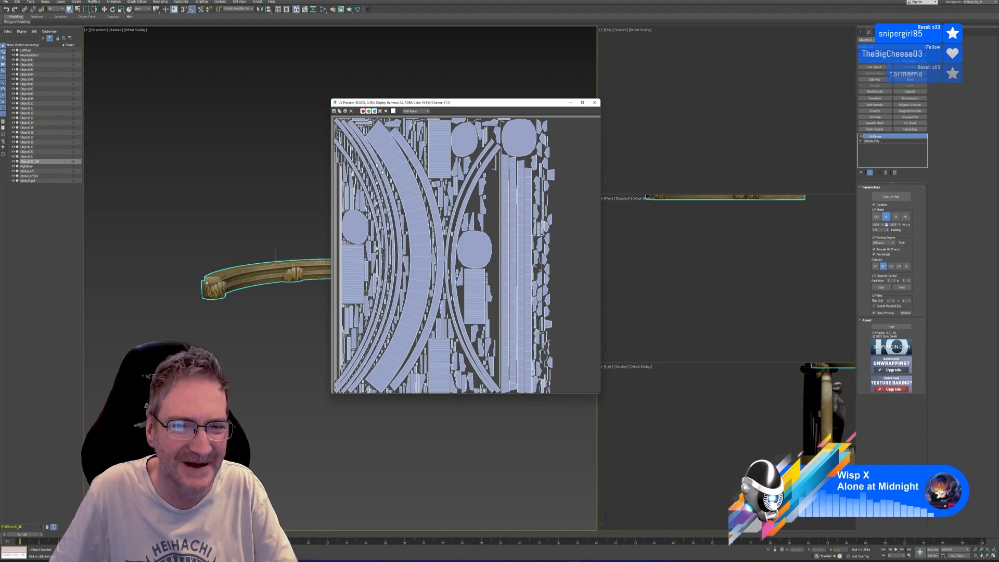
left_click(594, 103)
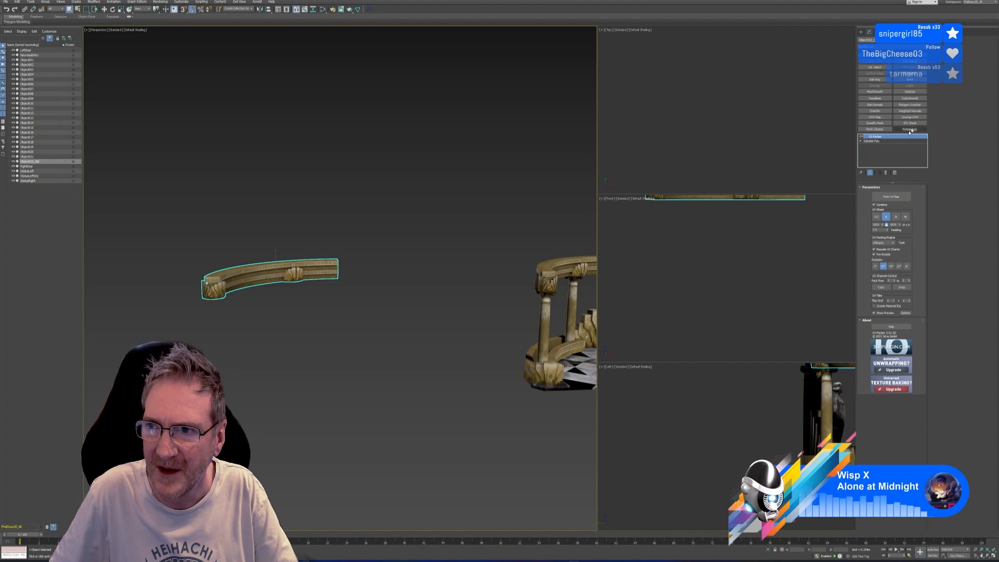
Step: Collapse all modifiers on the curved beam into its editable poly and continue past the warning
right_click(879, 137)
left_click(896, 193)
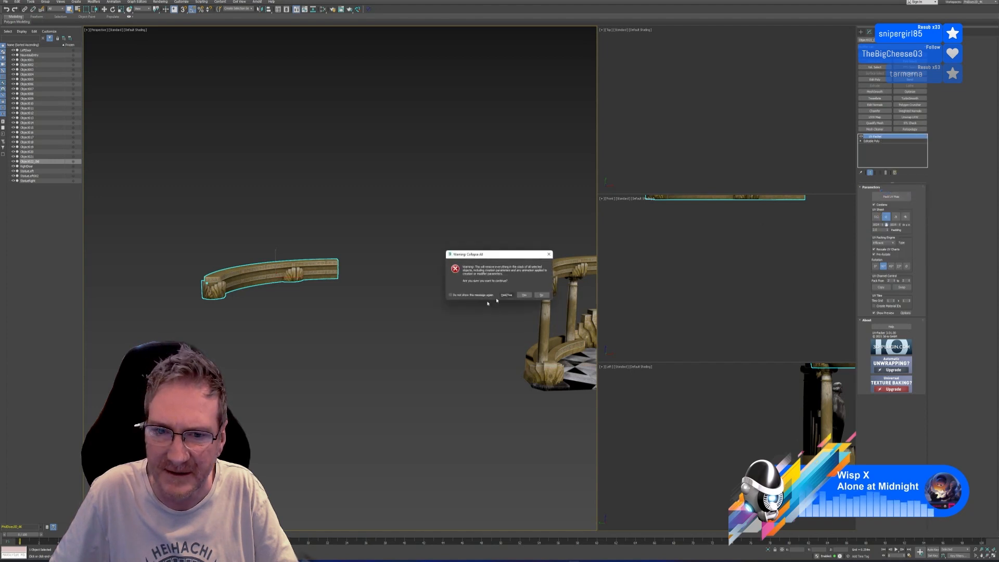
left_click(505, 295)
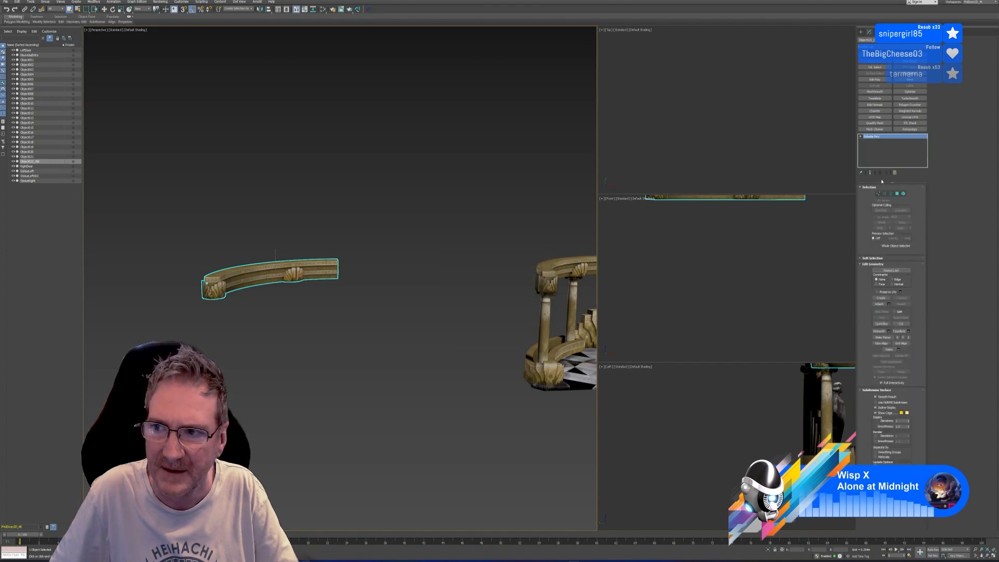
Step: Add an Unwrap UVW modifier to the curved beam, move its UVs to another map channel, and inspect the layout in the UV editor
left_click(909, 118)
left_click(913, 355)
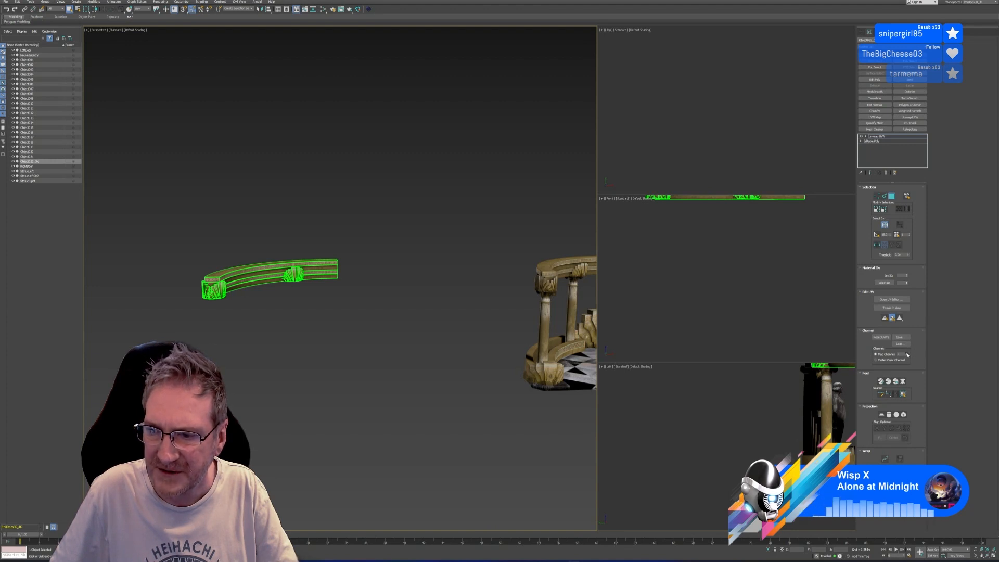
left_click(471, 285)
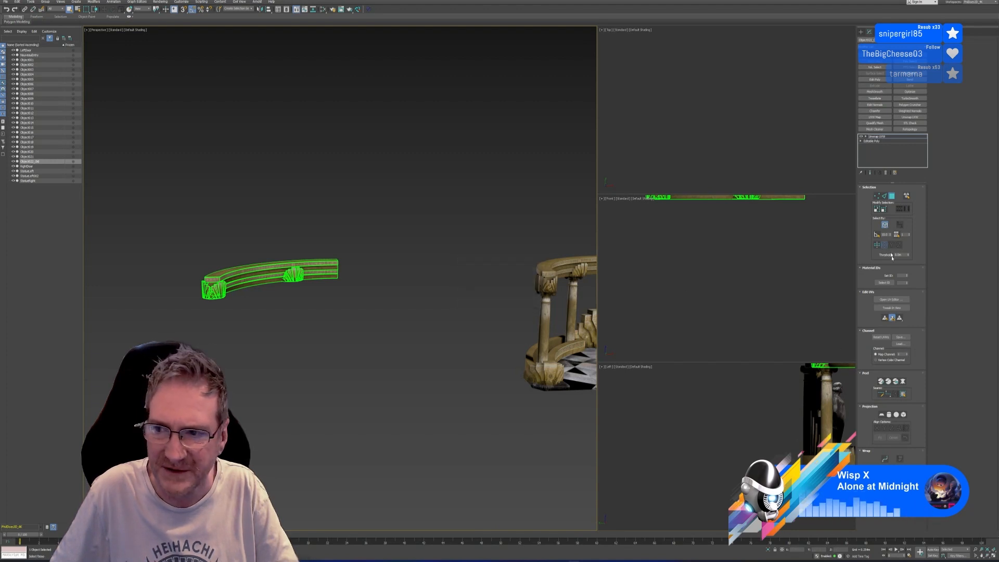
left_click(890, 300)
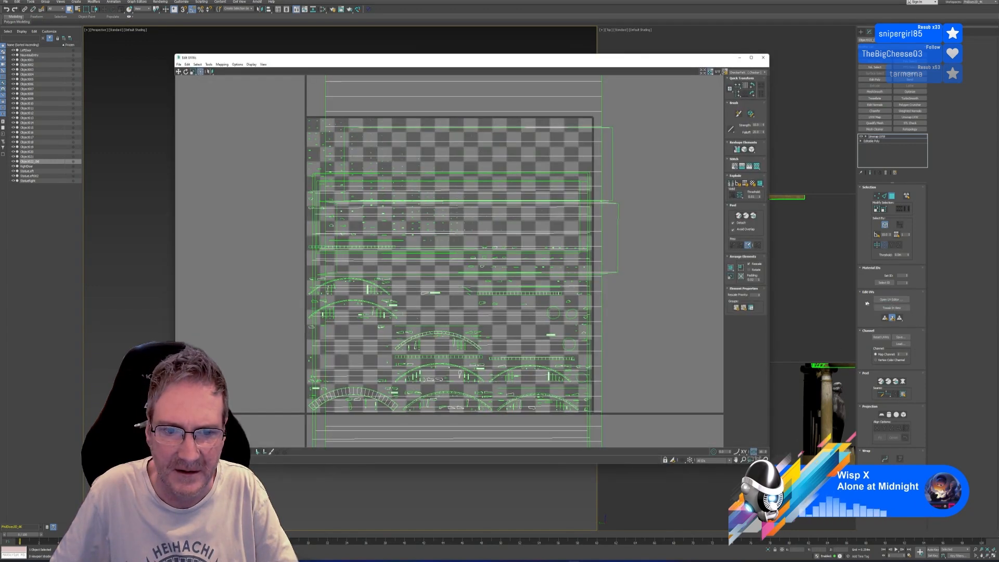
scroll(663, 304, "down", 5)
middle_click_drag(665, 301, 563, 200)
scroll(563, 208, "down", 3)
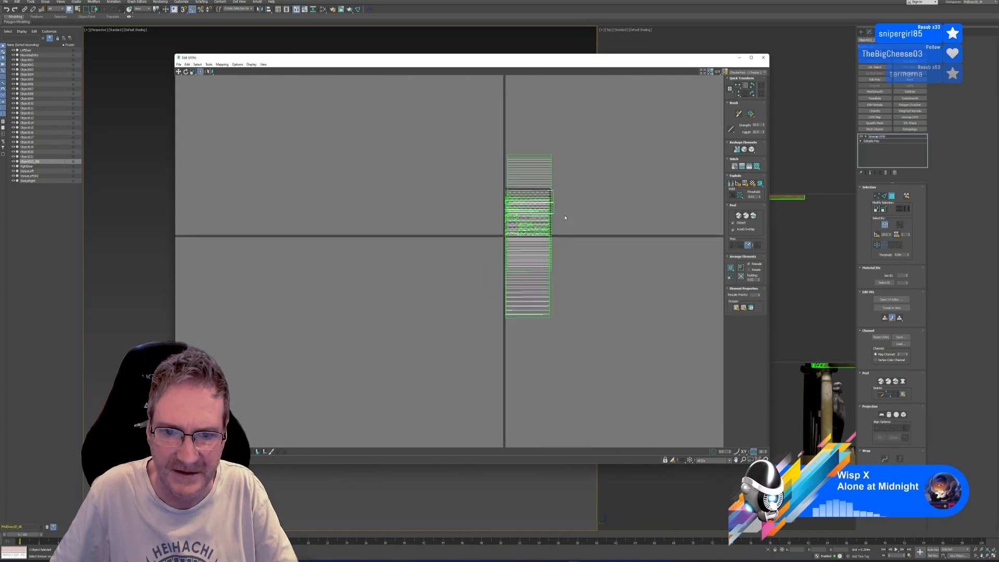
scroll(565, 216, "up", 2)
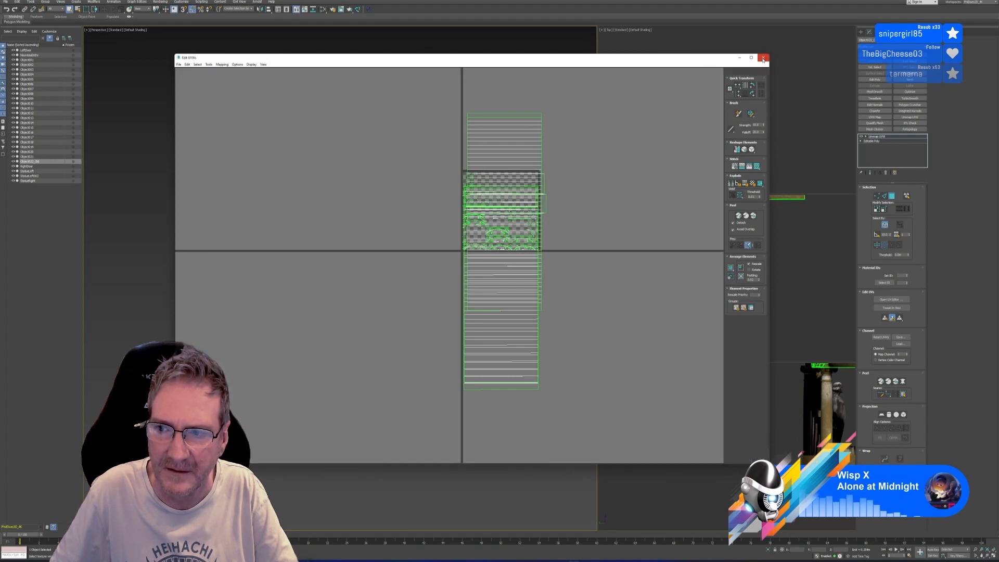
left_click(763, 58)
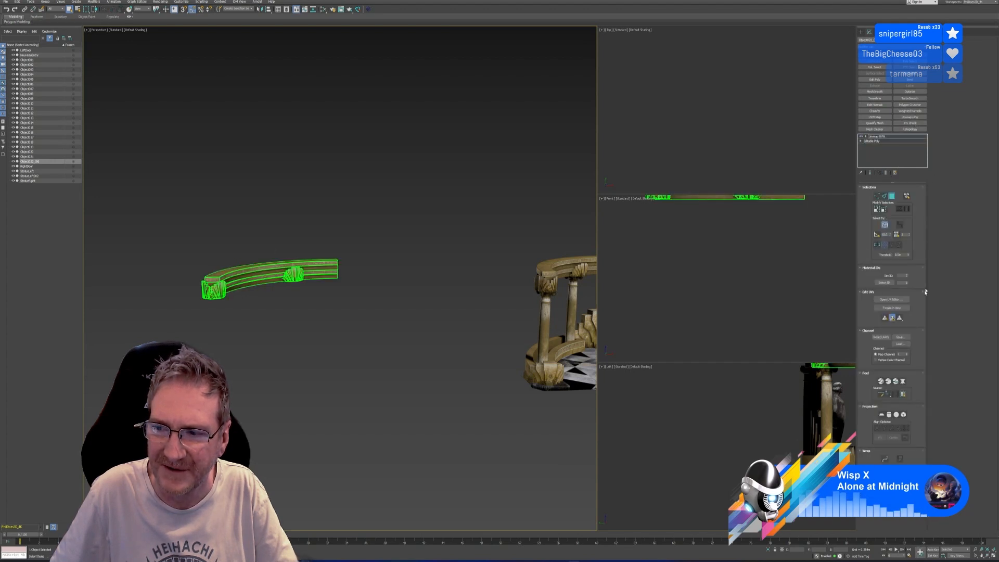
Step: Change the Unwrap UVW map channel again, abandoning the modifier's changes, and inspect the packed layout in the UV editor
left_click(907, 354)
left_click(472, 297)
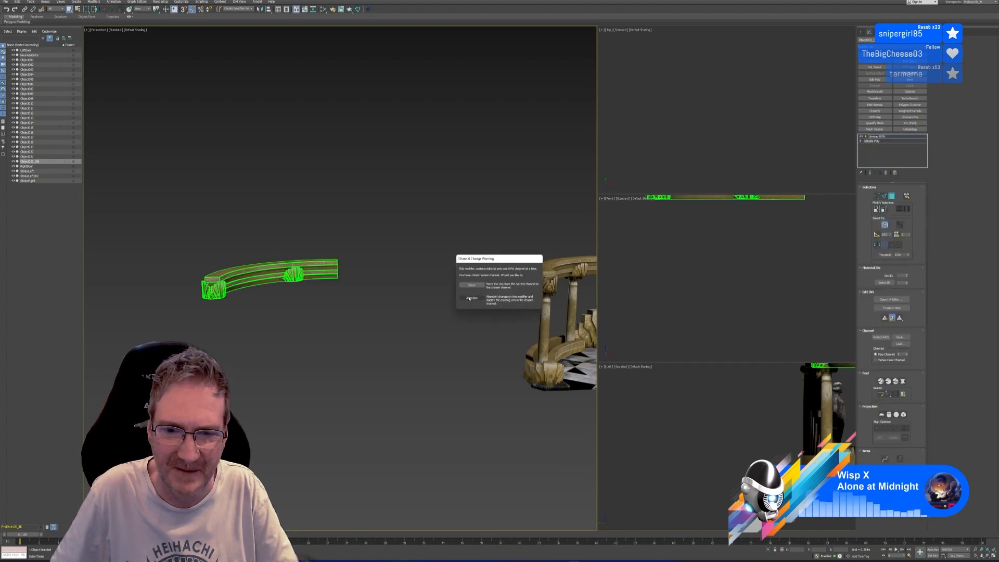
left_click(890, 300)
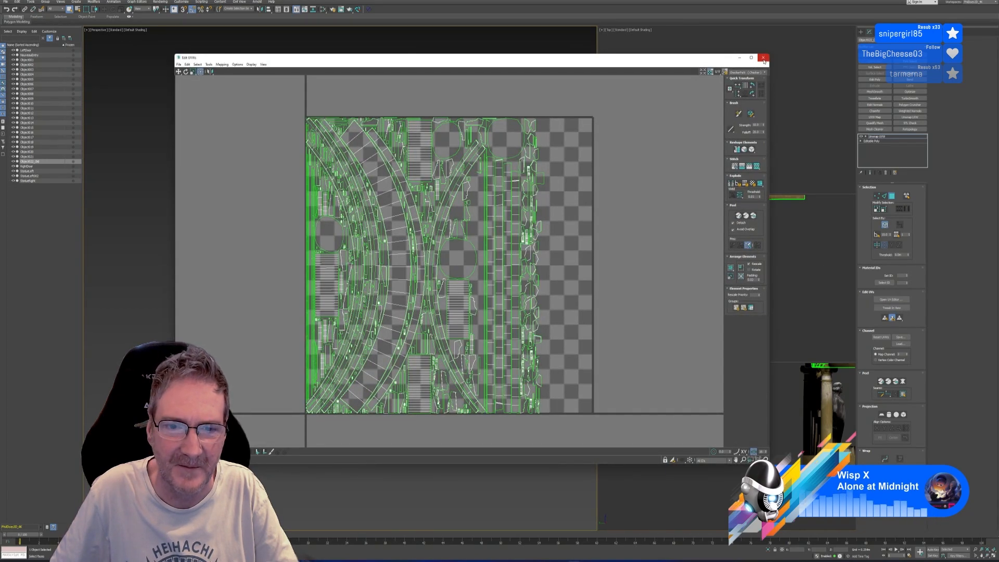
left_click(764, 58)
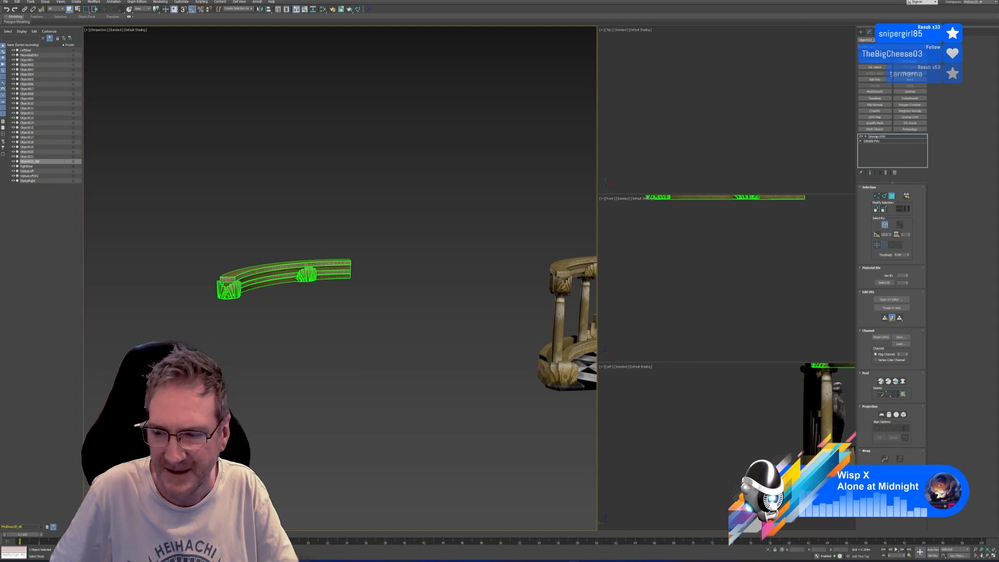
Step: Deselect the beam's polygons, leave polygon selection, and examine the carved patterns and texture quality along the beam
left_click(357, 207)
middle_click_drag(350, 294, 368, 296)
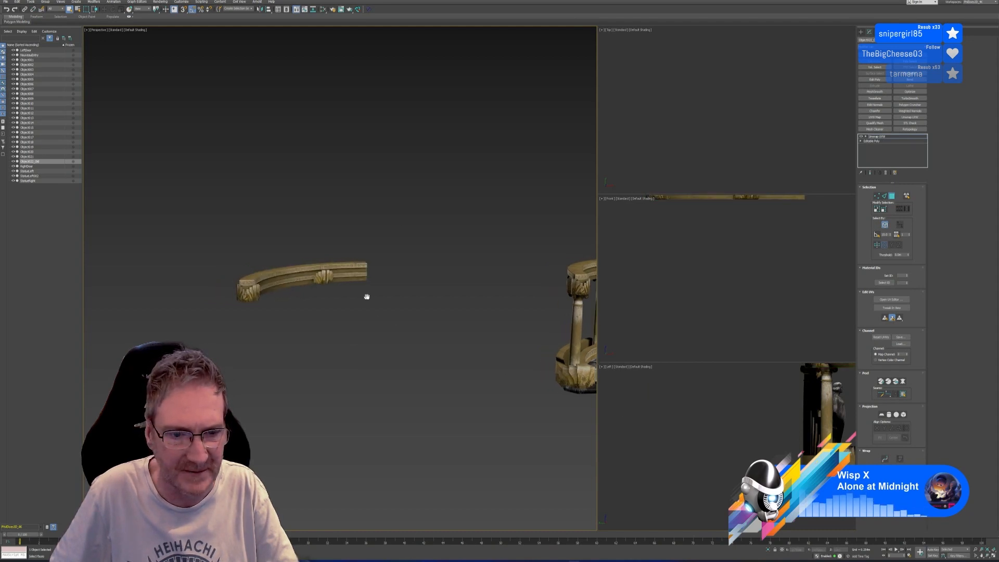
scroll(348, 276, "up", 5)
middle_click_drag(339, 249, 313, 211)
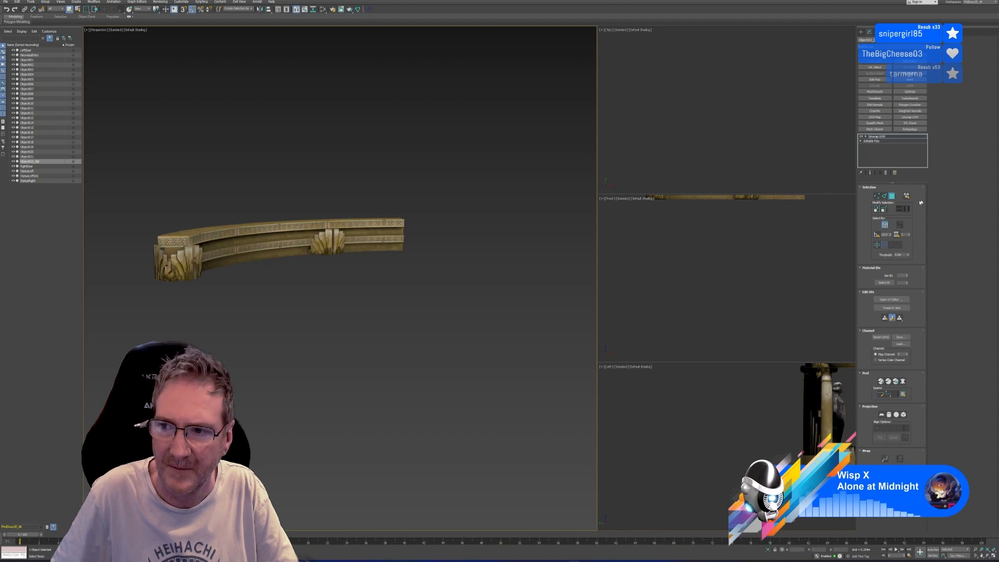
left_click(893, 197)
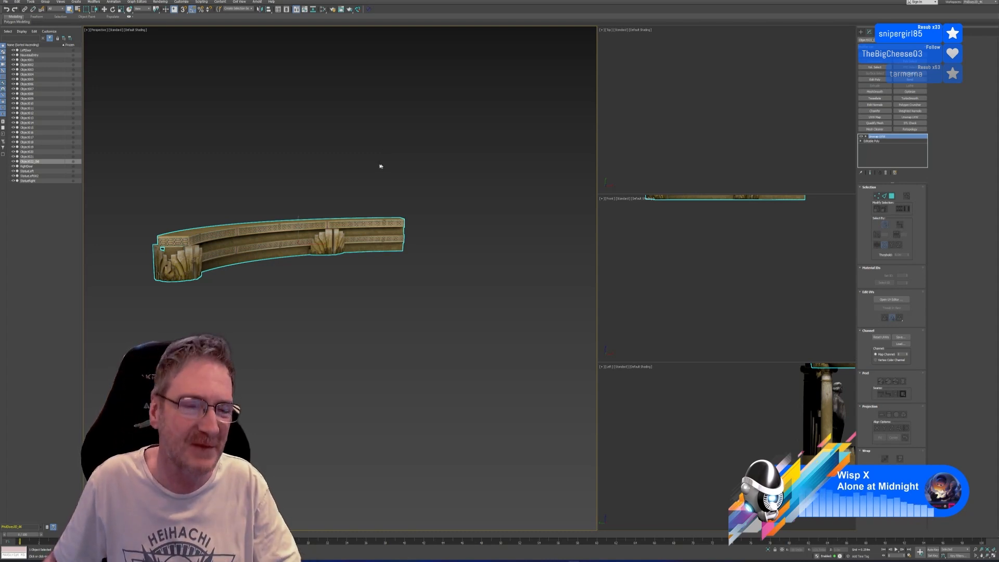
scroll(260, 216, "up", 5)
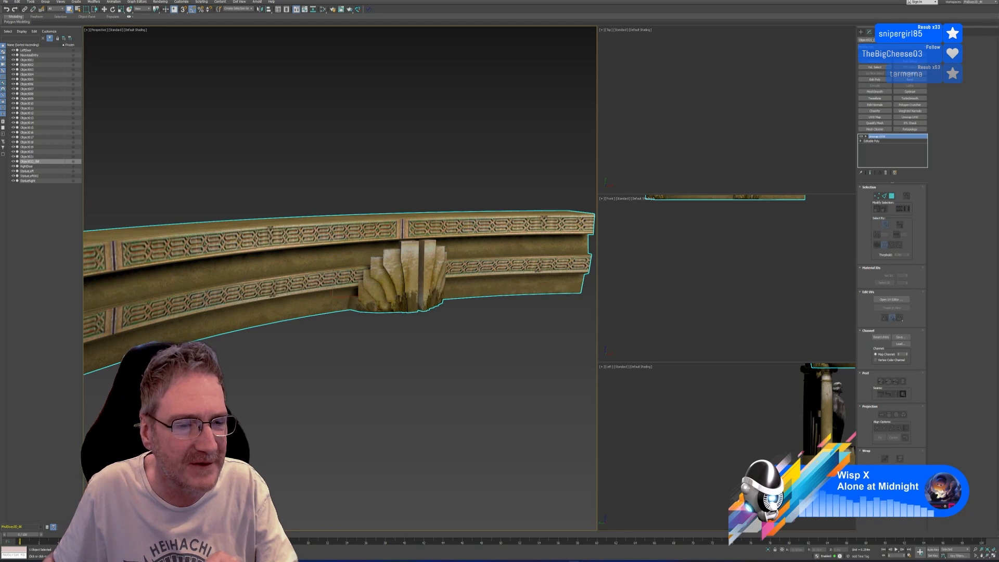
scroll(327, 244, "down", 4)
middle_click_drag(327, 185, 334, 168)
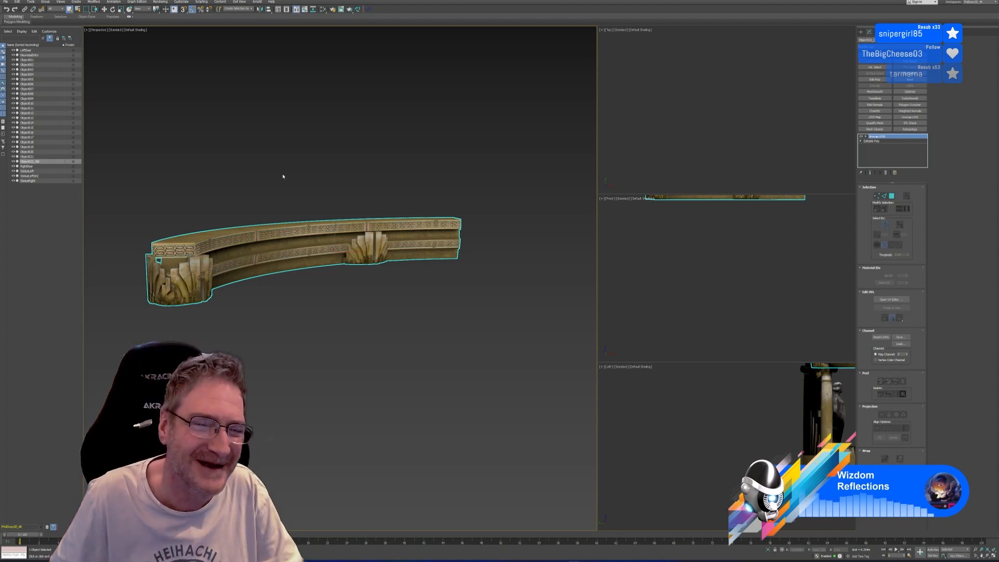
middle_click_drag(295, 170, 301, 171)
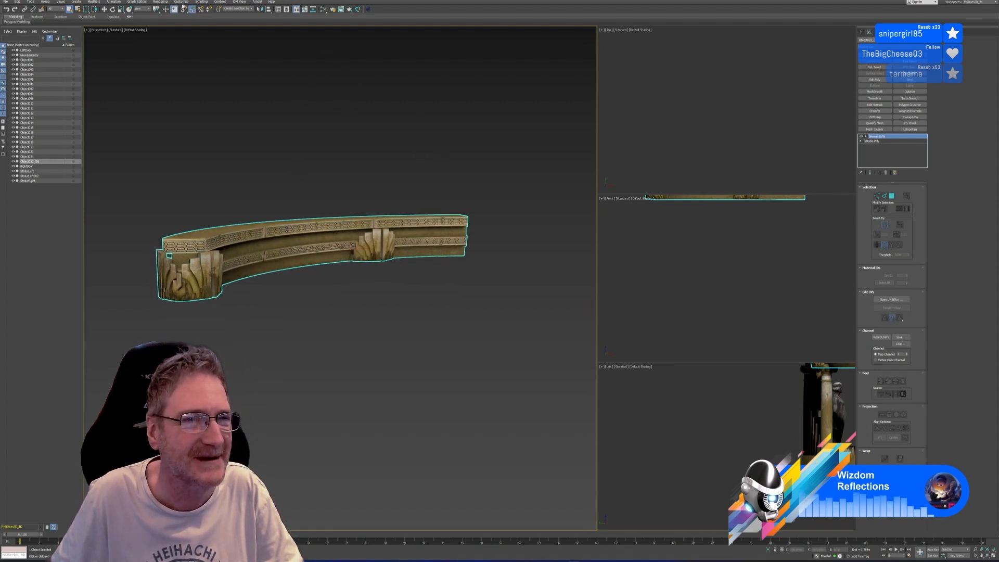
Step: Open Bake to Texture, remove the old map from the queue, and add the Scanline Renderer Diffuse map for the selected beam
left_click(160, 2)
left_click(182, 114)
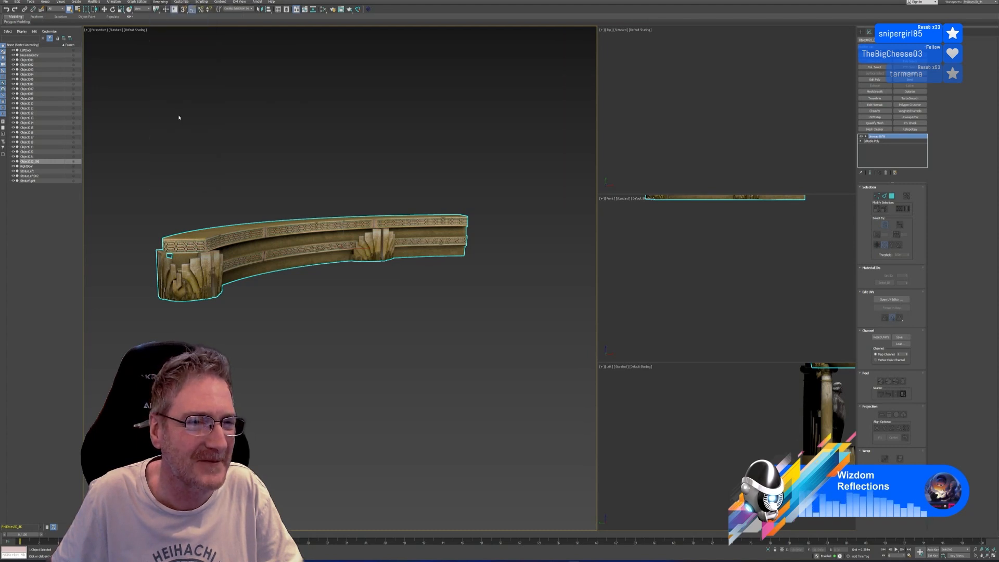
left_click(439, 244)
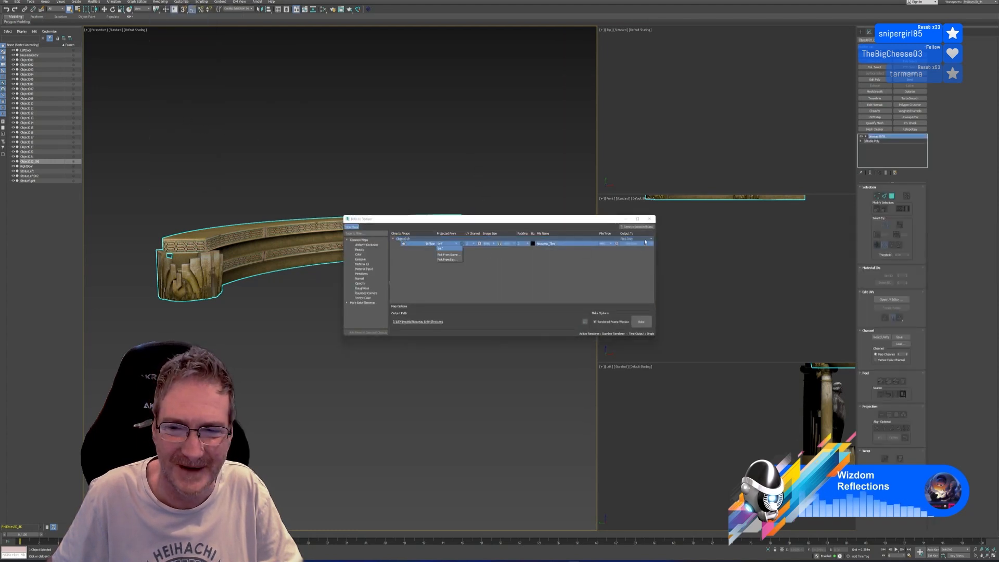
left_click(637, 227)
left_click(347, 302)
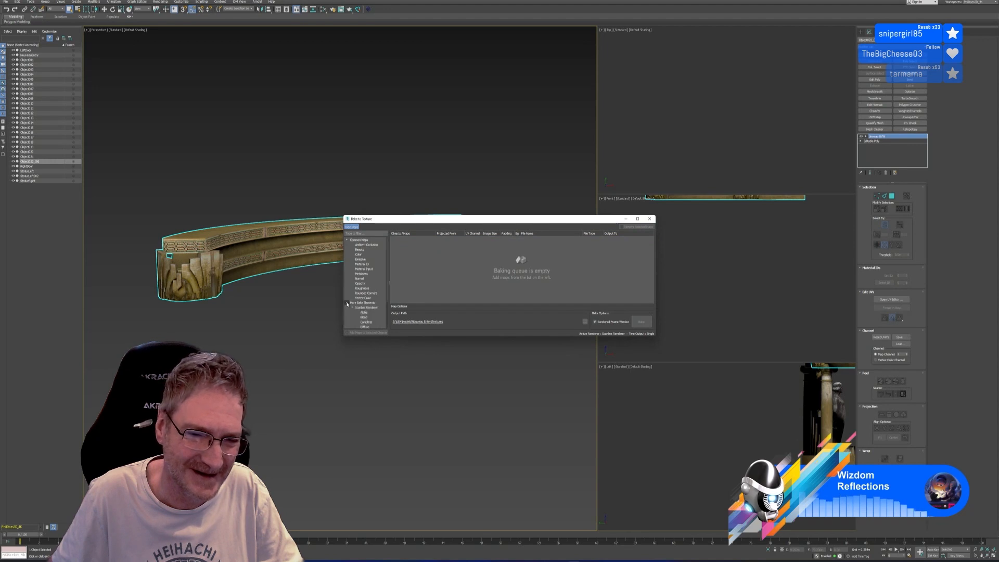
left_click(353, 308)
left_click(371, 331)
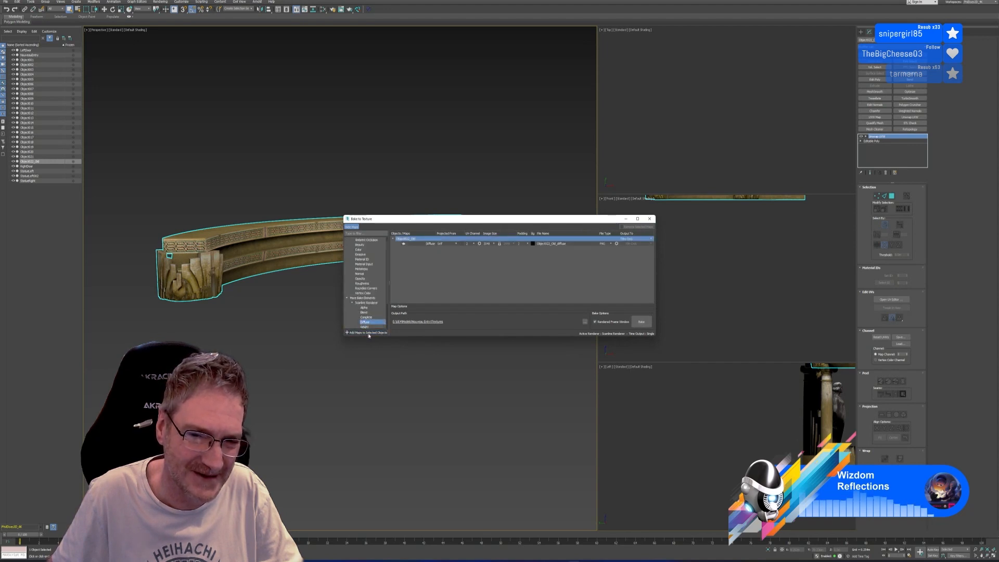
Step: Choose the diffuse map's image size and name its output file Nouveau_Top_Border_BS
left_click(488, 243)
left_click(492, 263)
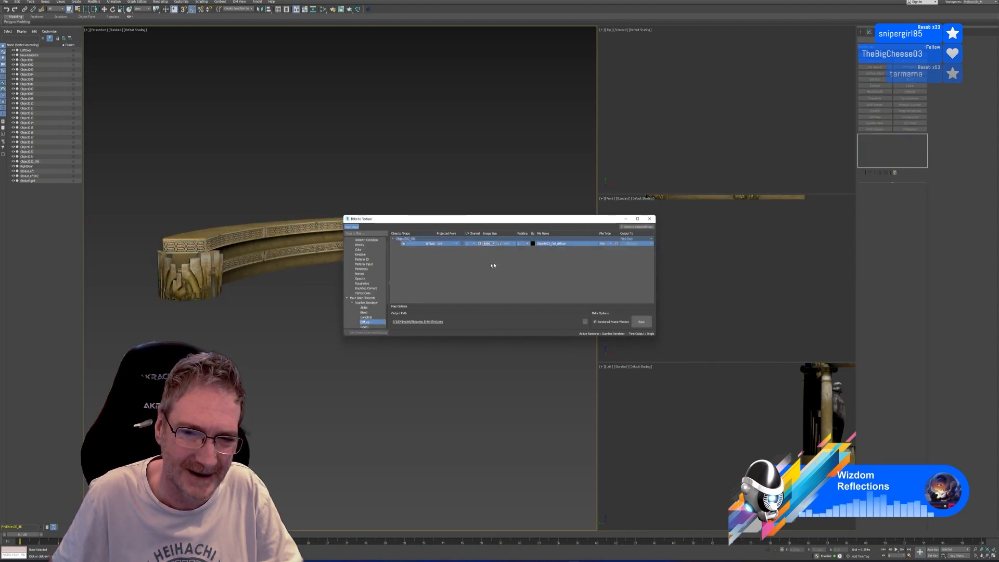
left_click(536, 243)
double_click(568, 244)
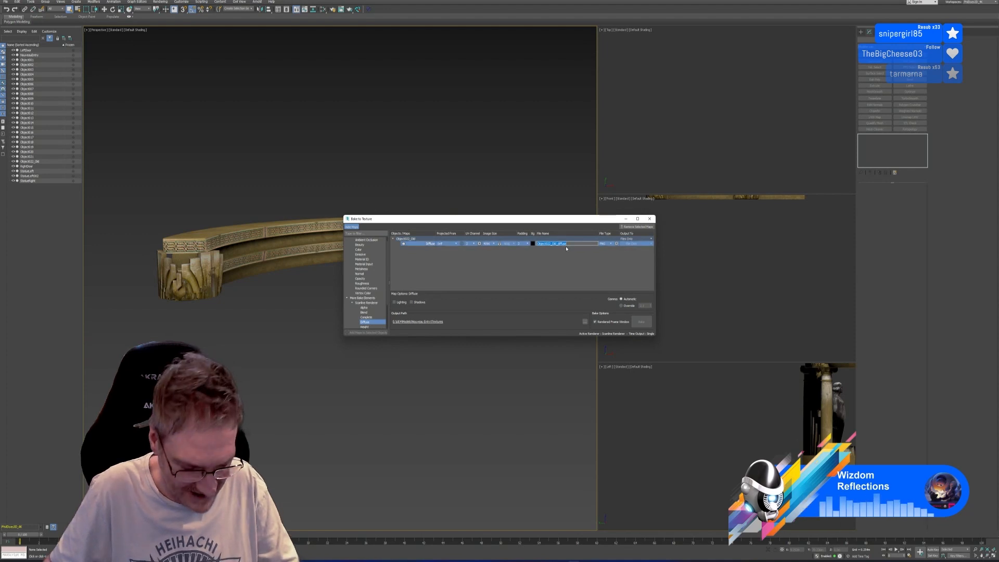
type("Nouve")
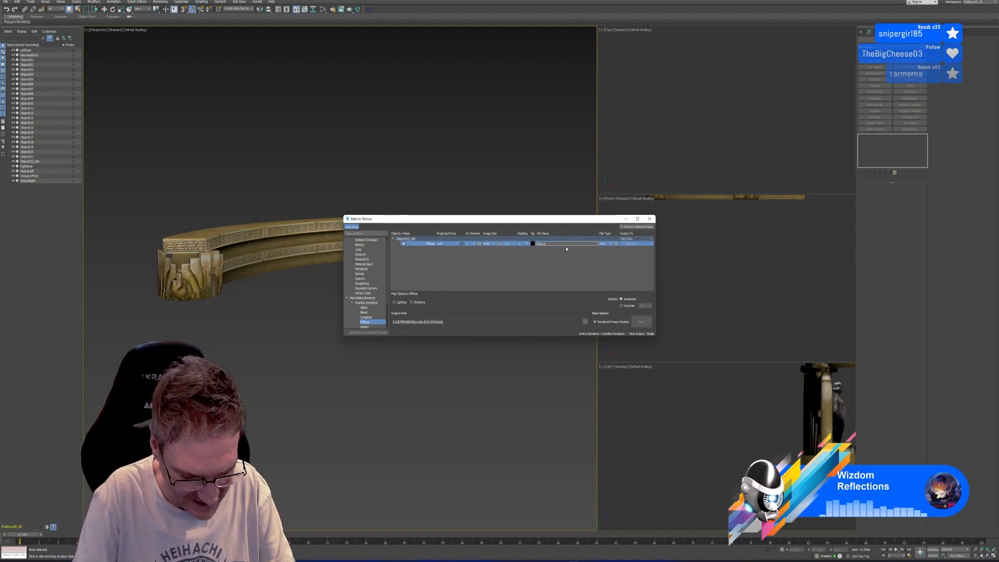
type("au_T")
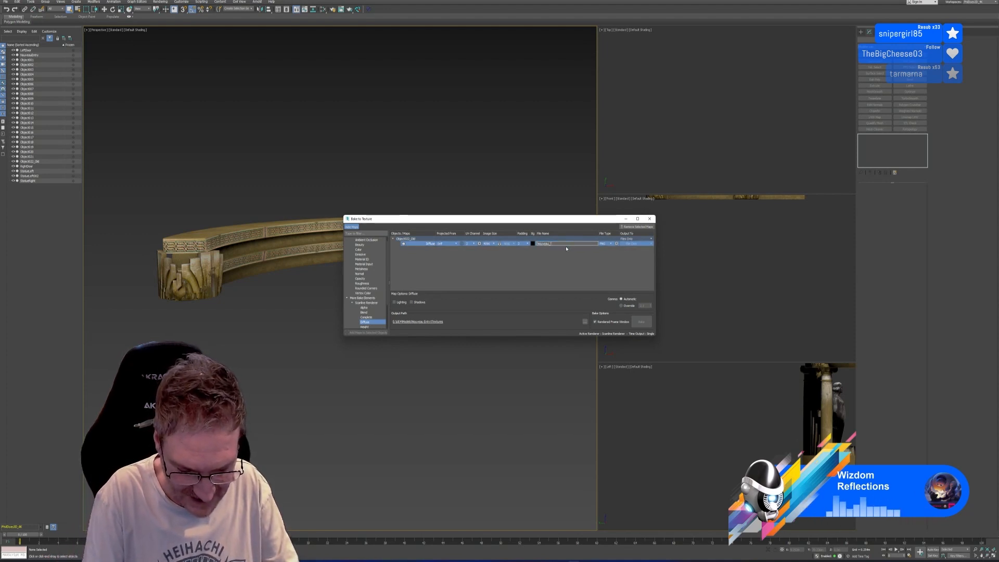
type("op_Dor")
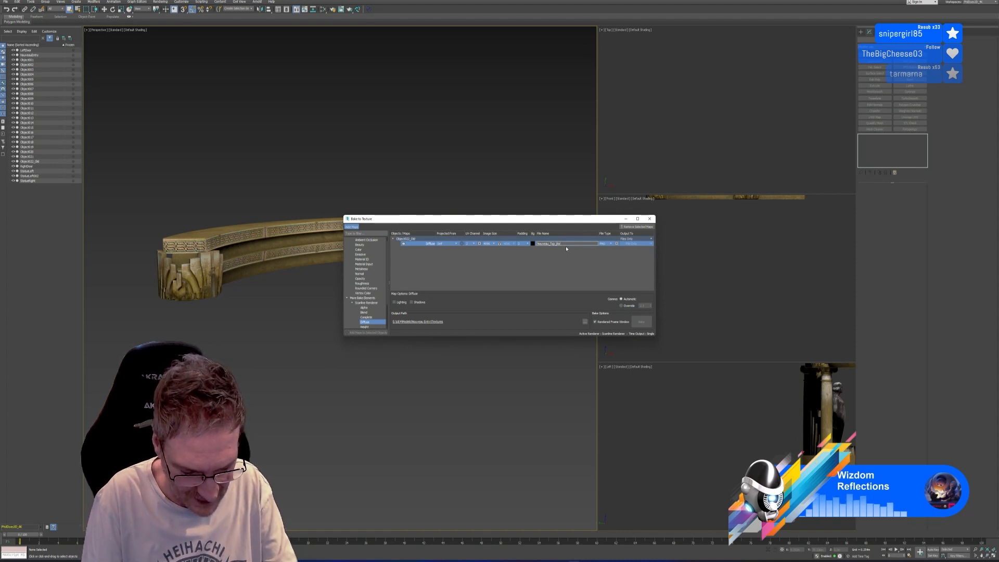
type("der_BS")
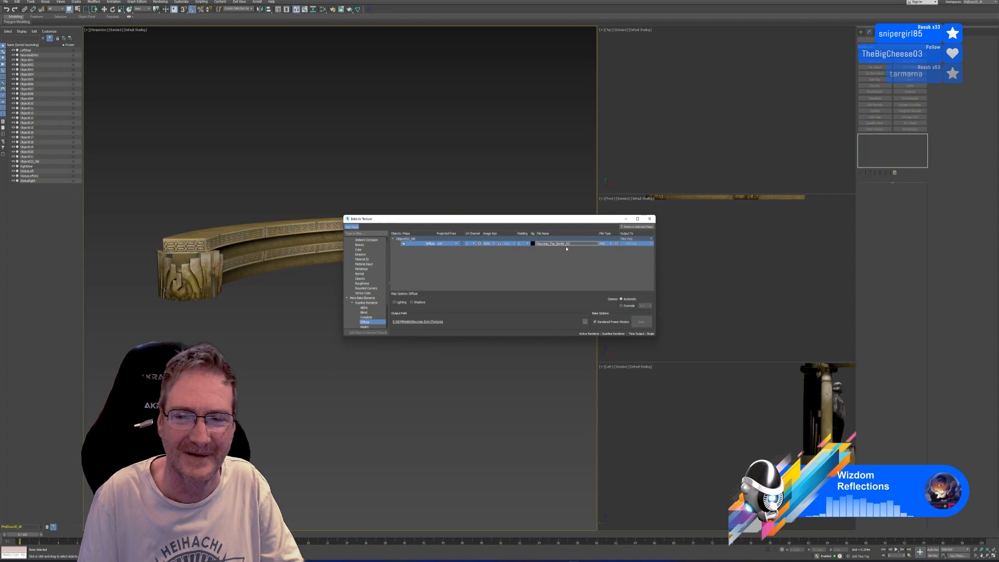
key("Return")
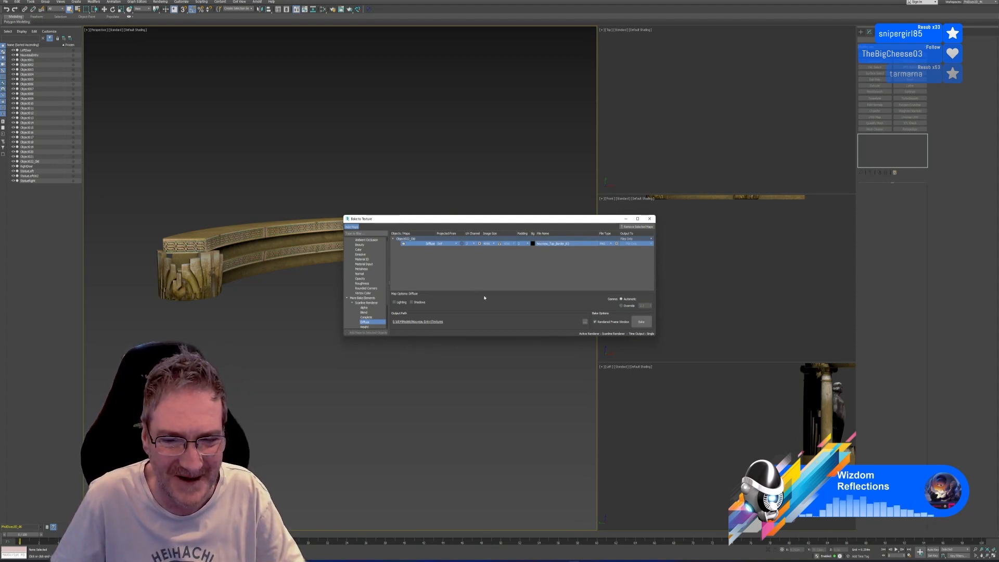
Step: Bake the beam's diffuse map to file and close the bake progress and Bake to Texture dialogs
left_click(641, 322)
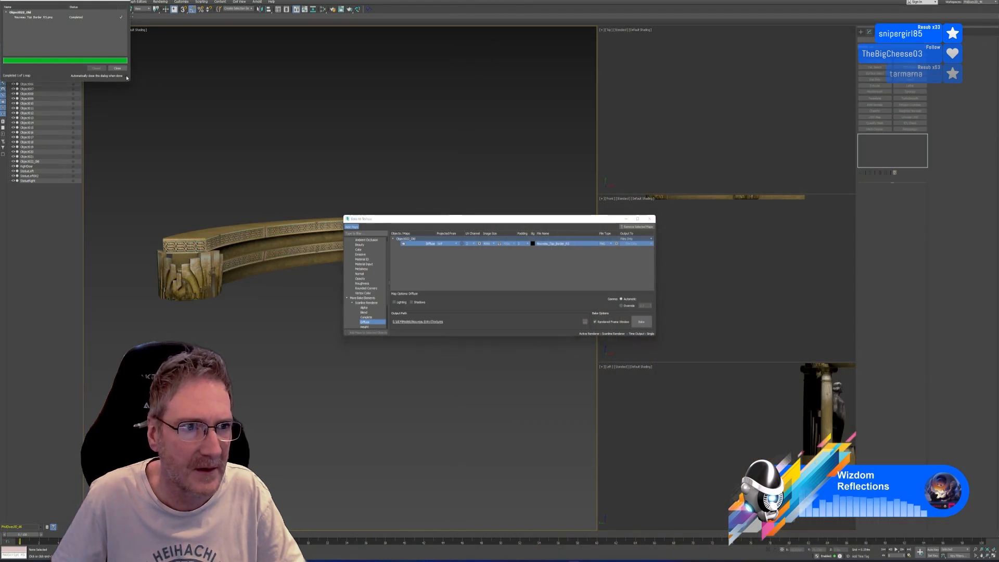
left_click(119, 68)
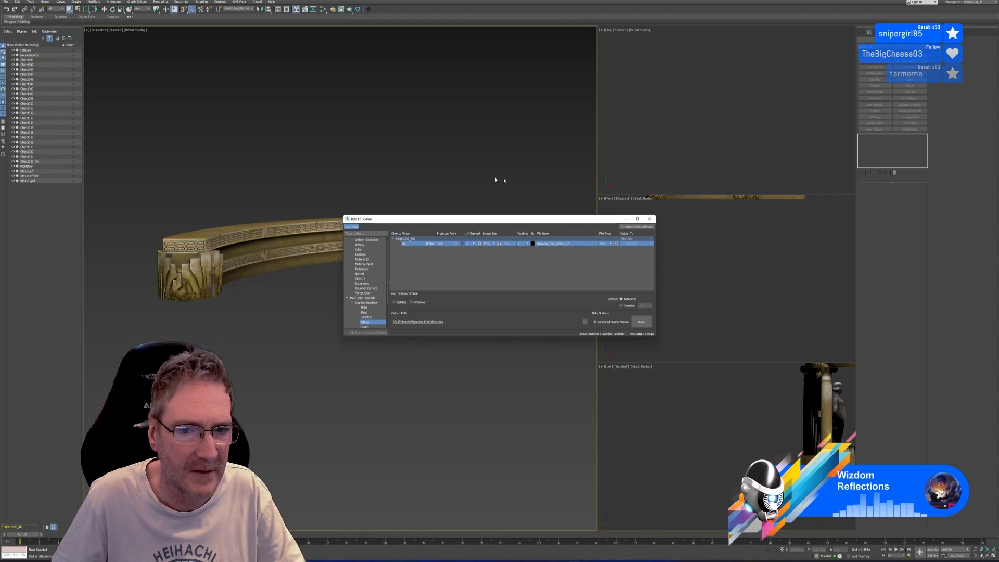
left_click(649, 219)
Step: Load a border texture image into the Map #27 bitmap and assign its material to the selected curved beam
left_click(323, 10)
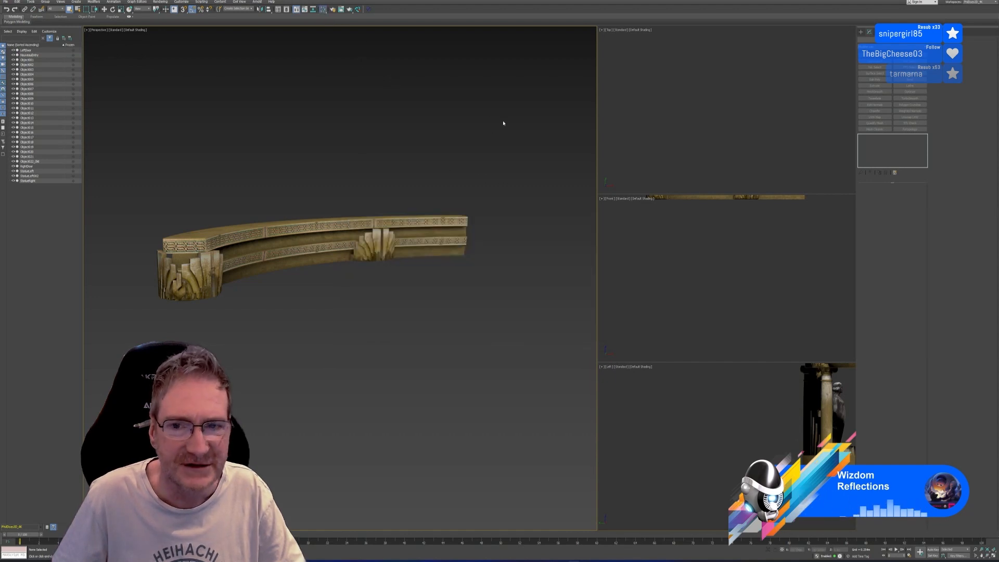
double_click(595, 173)
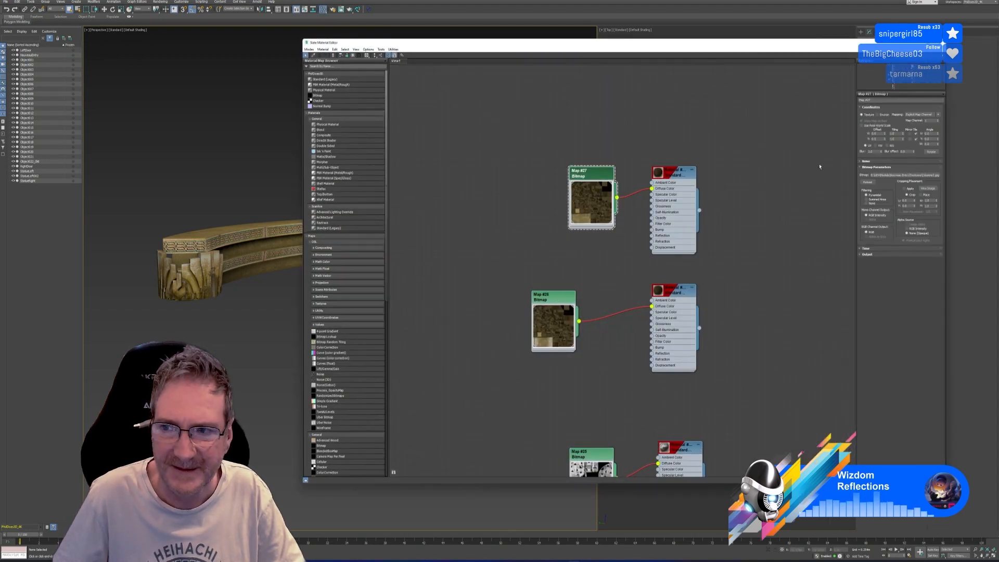
left_click(903, 175)
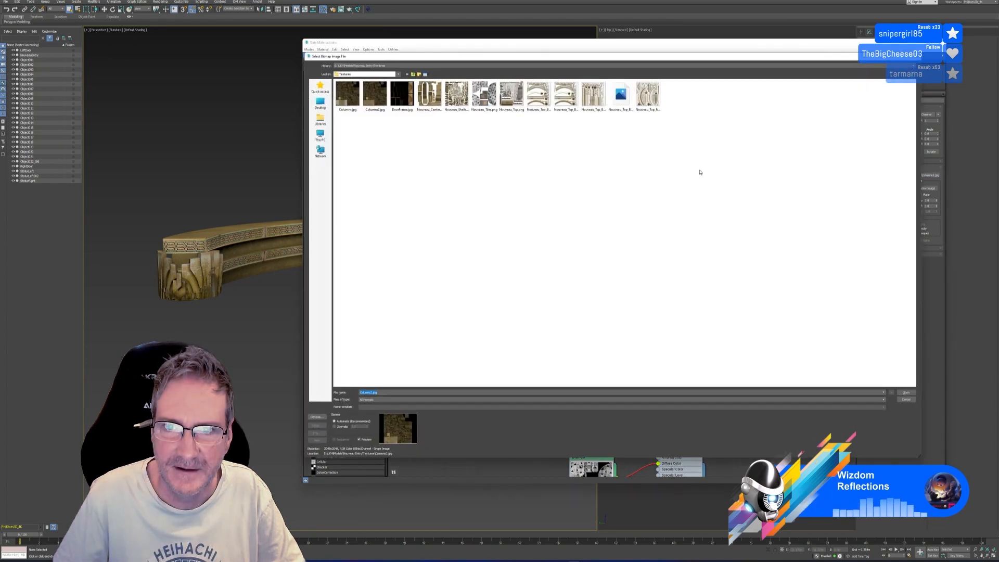
left_click(645, 95)
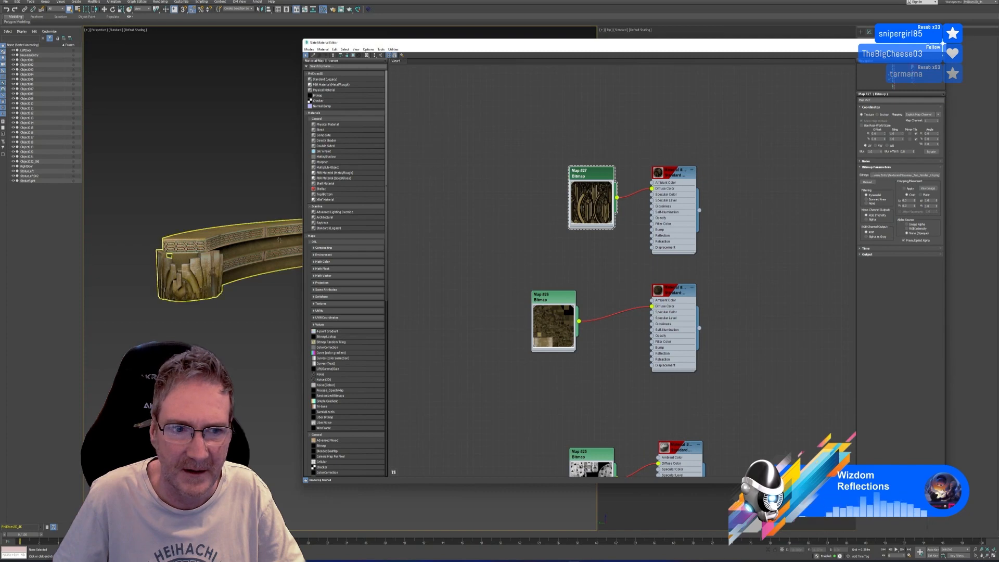
right_click(678, 175)
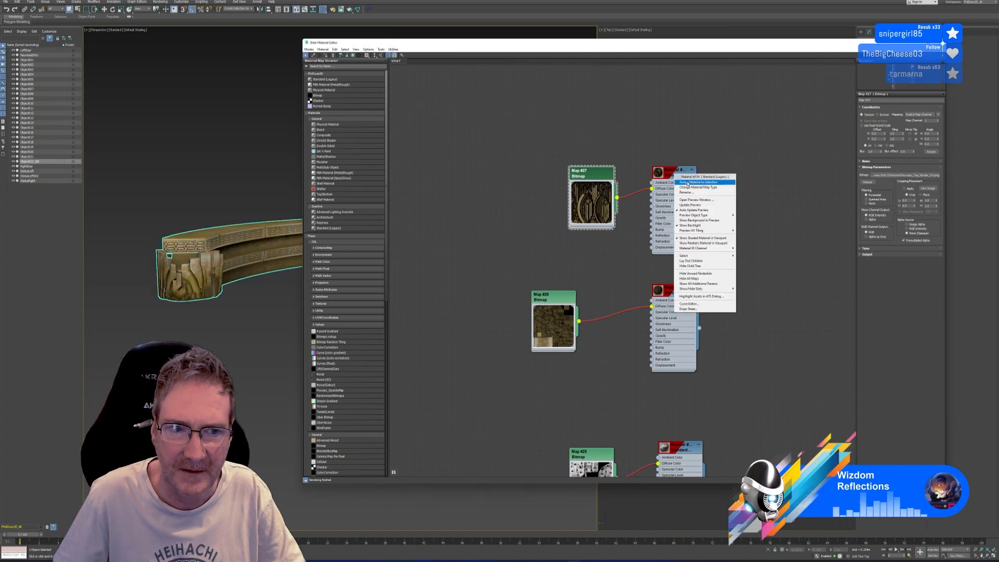
left_click(682, 181)
left_click(939, 42)
left_click(902, 31)
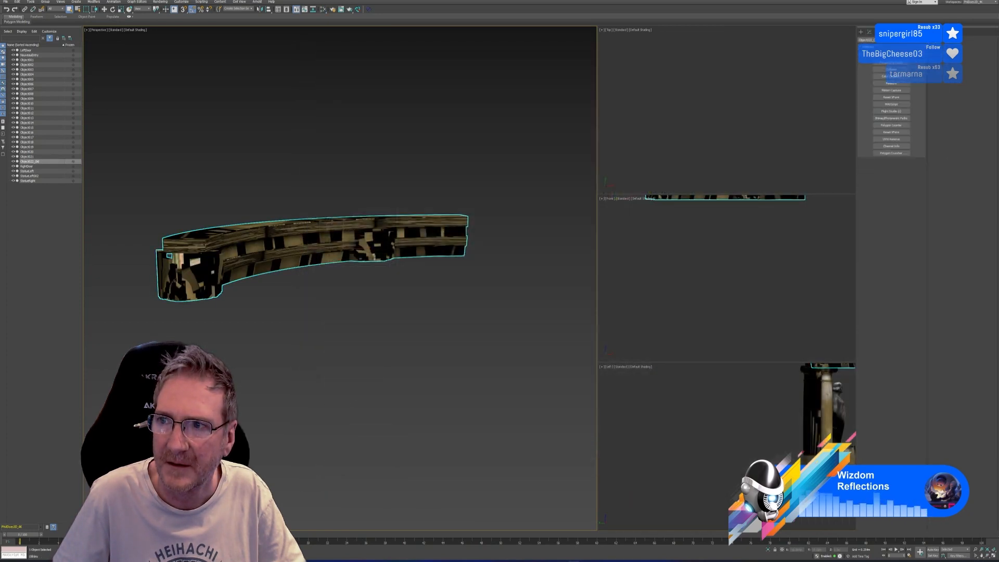
Step: Try pasting the beam's packed UV channel over map channel 1 with Channel Info, and undo back to the original material
left_click(891, 153)
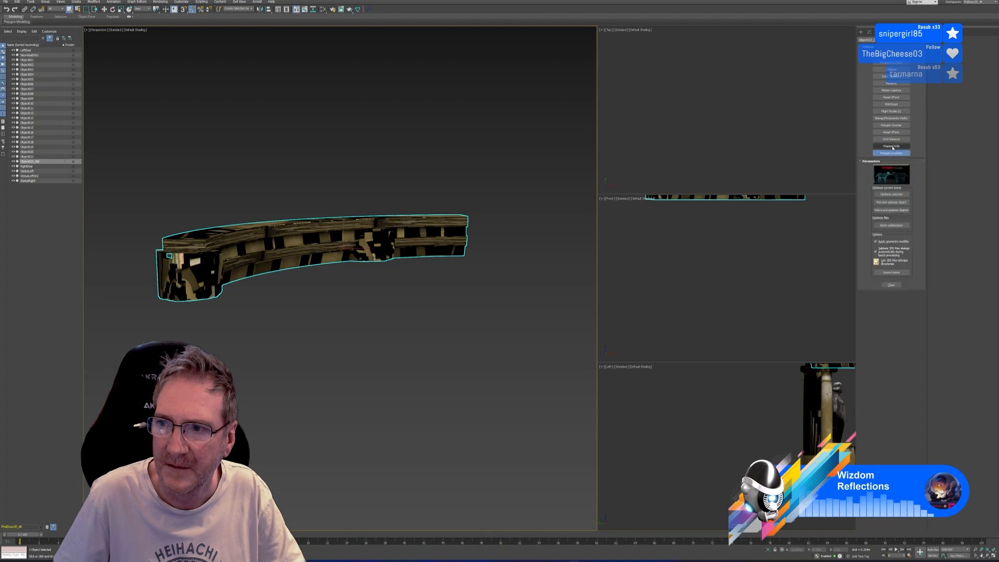
left_click(893, 146)
left_click(890, 170)
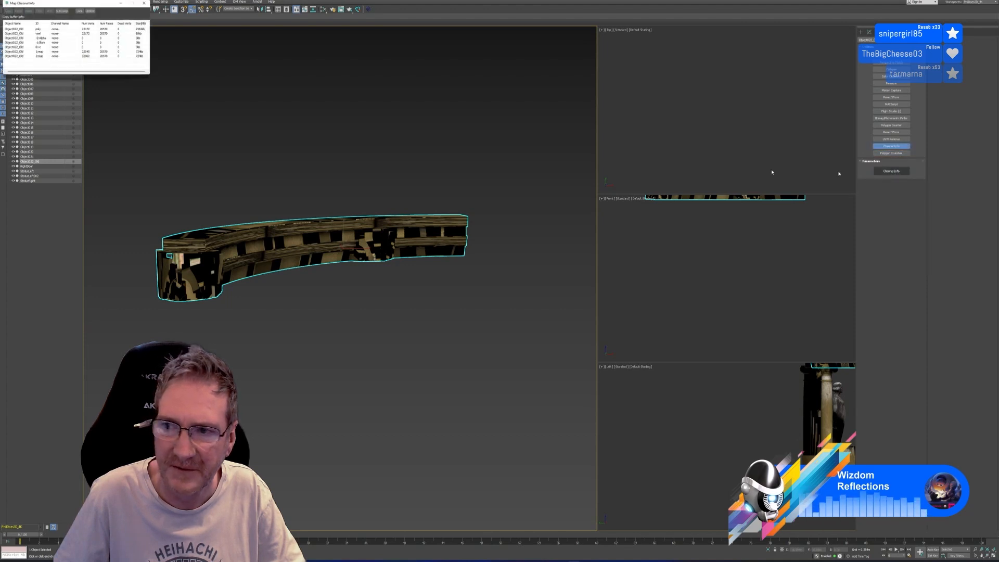
left_click(47, 56)
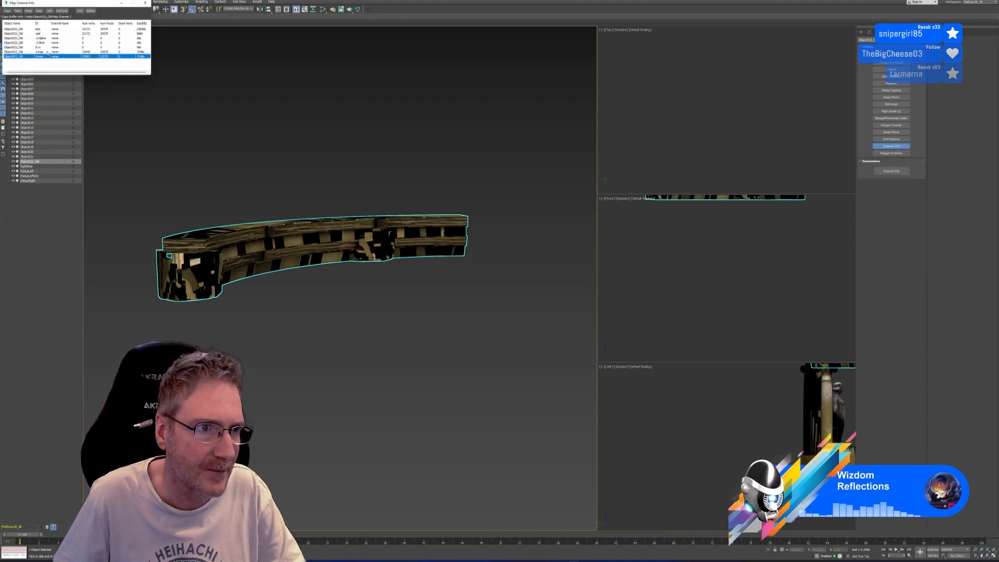
right_click(48, 53)
left_click(58, 60)
left_click(64, 23)
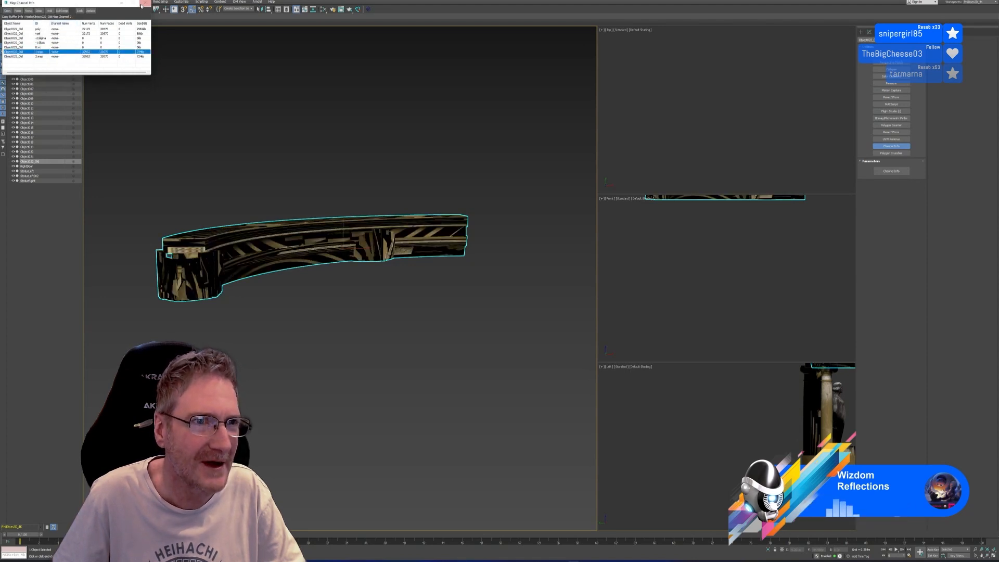
key("ctrl+z")
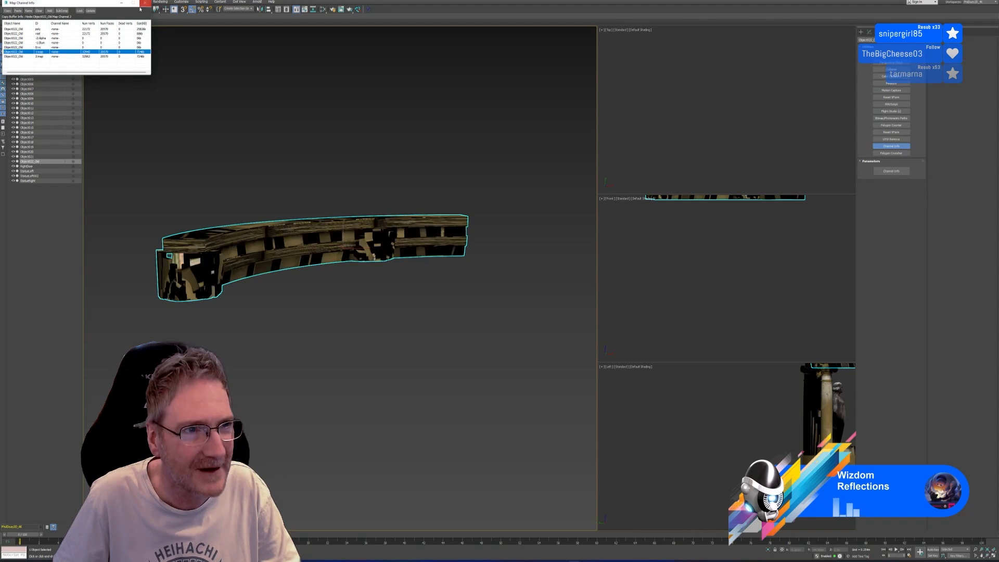
left_click(144, 3)
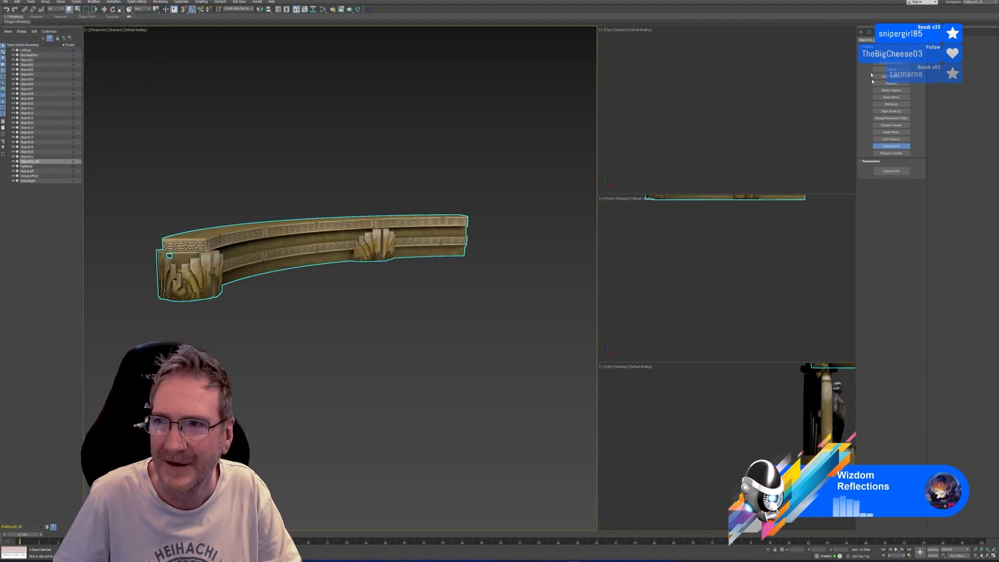
Step: Examine the beam's packed UV layout in the UV editor and close it
left_click(869, 32)
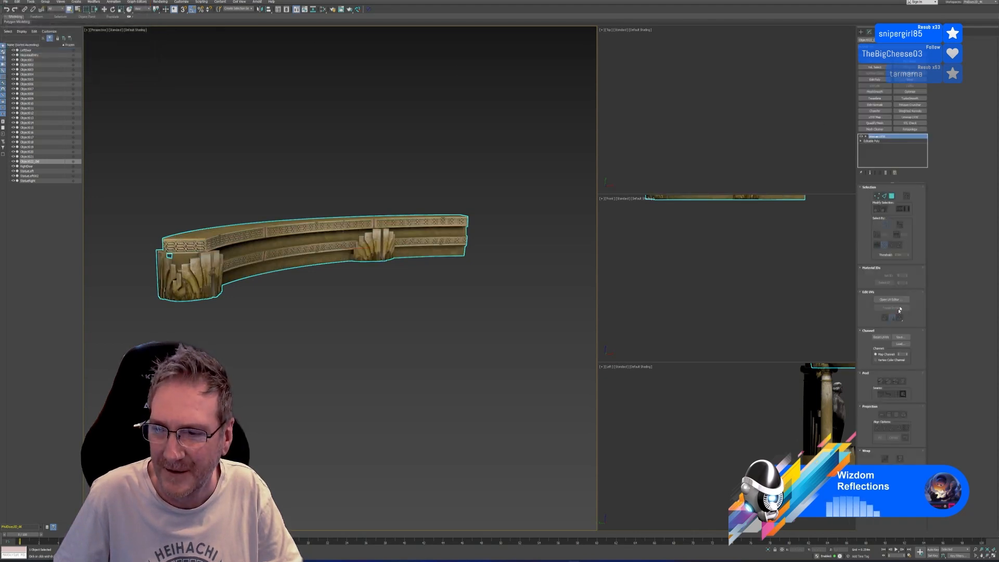
middle_click_drag(439, 173, 447, 154)
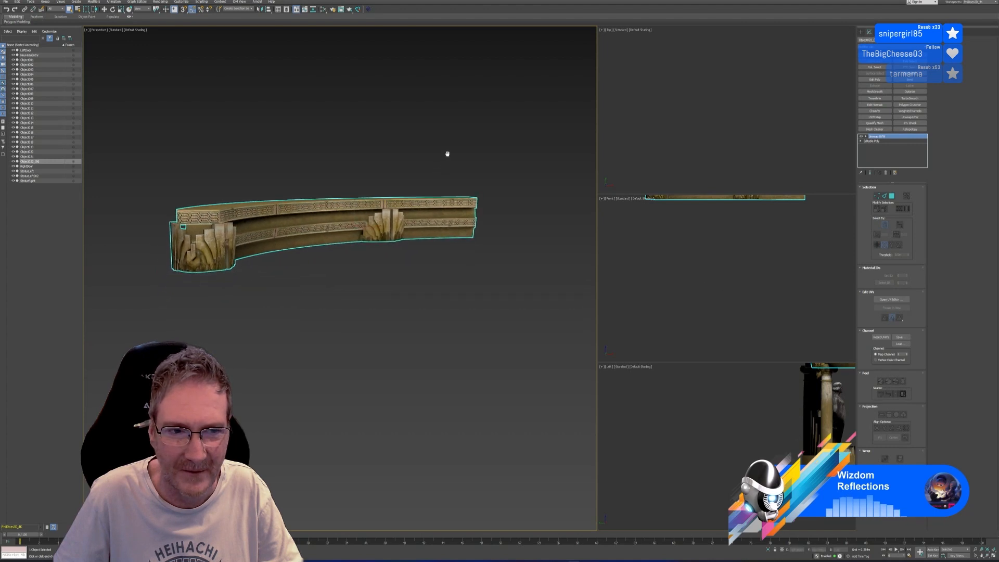
left_click(891, 300)
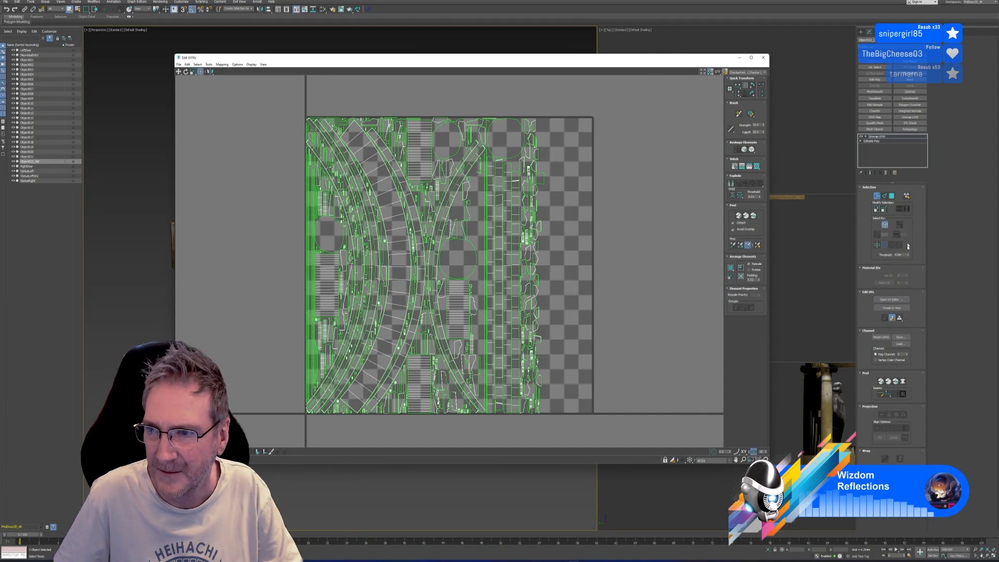
left_click(764, 58)
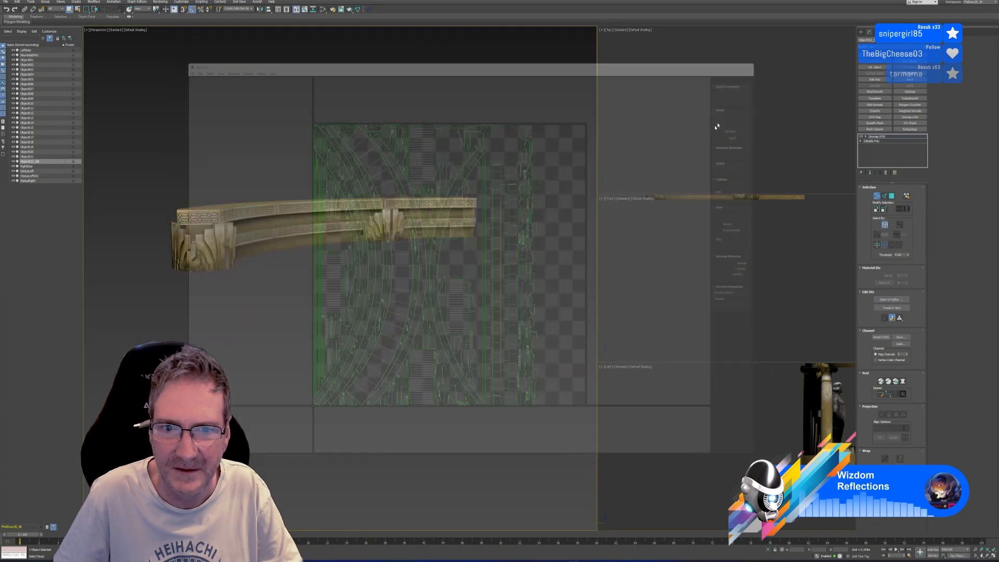
left_click(877, 196)
middle_click_drag(390, 149, 391, 156)
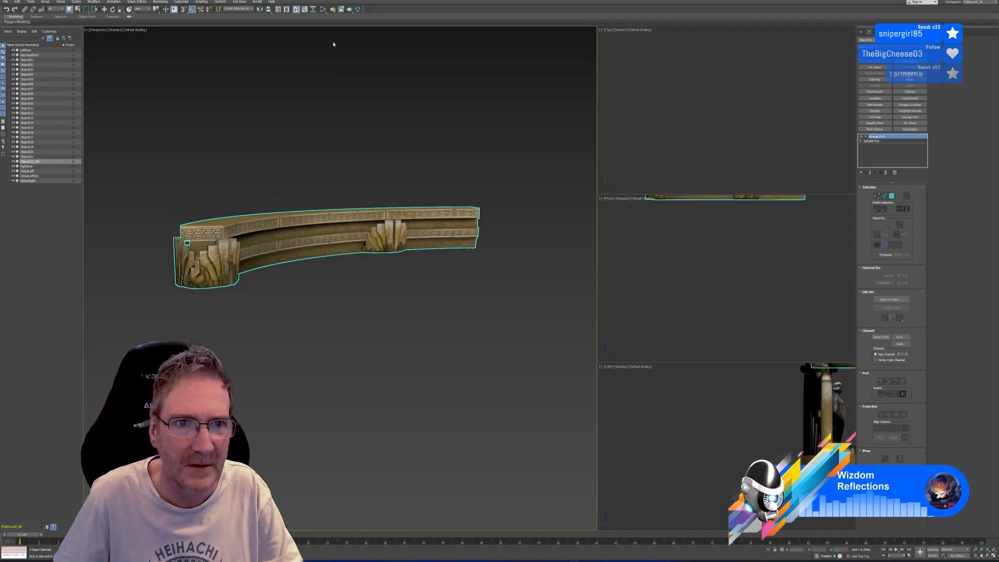
Step: Replace the Map #27 bitmap with the newly baked Nouveau_Top_Border_BS image
left_click(323, 10)
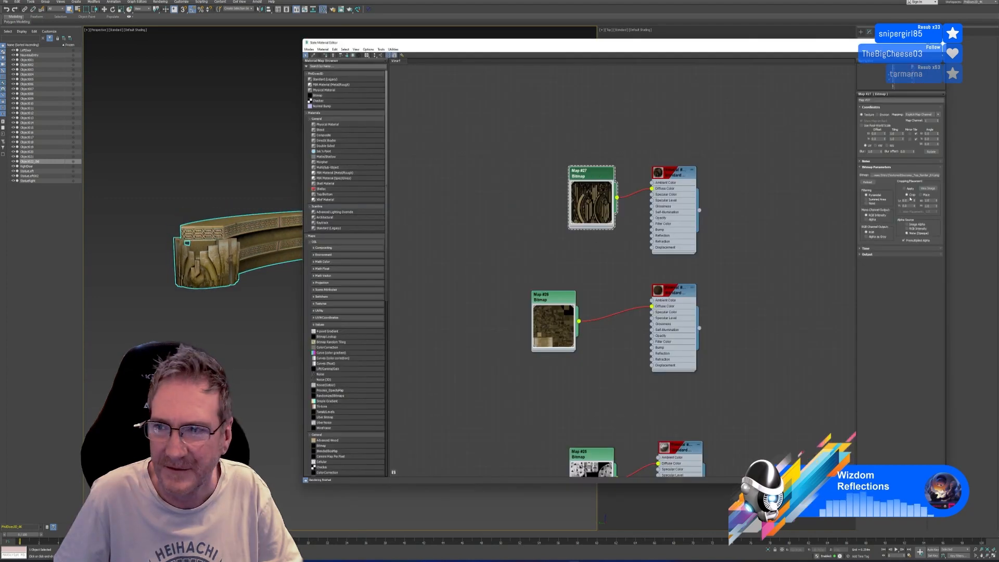
left_click(905, 176)
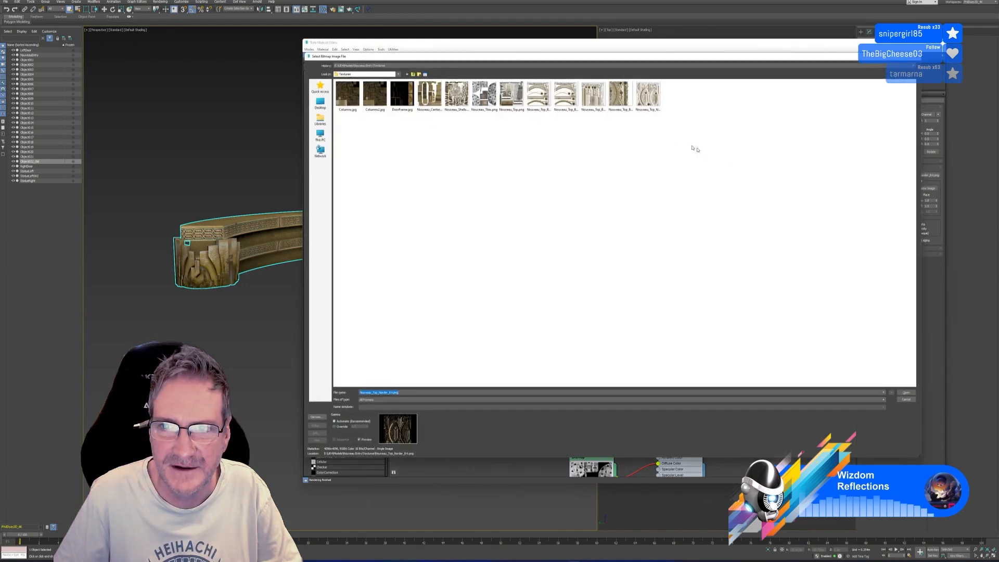
left_click(645, 107)
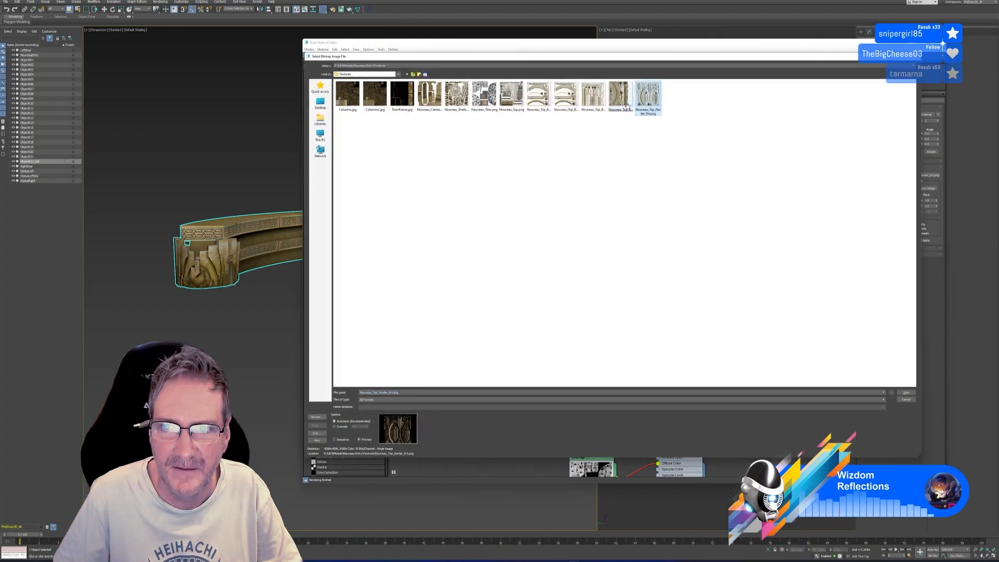
left_click(626, 103)
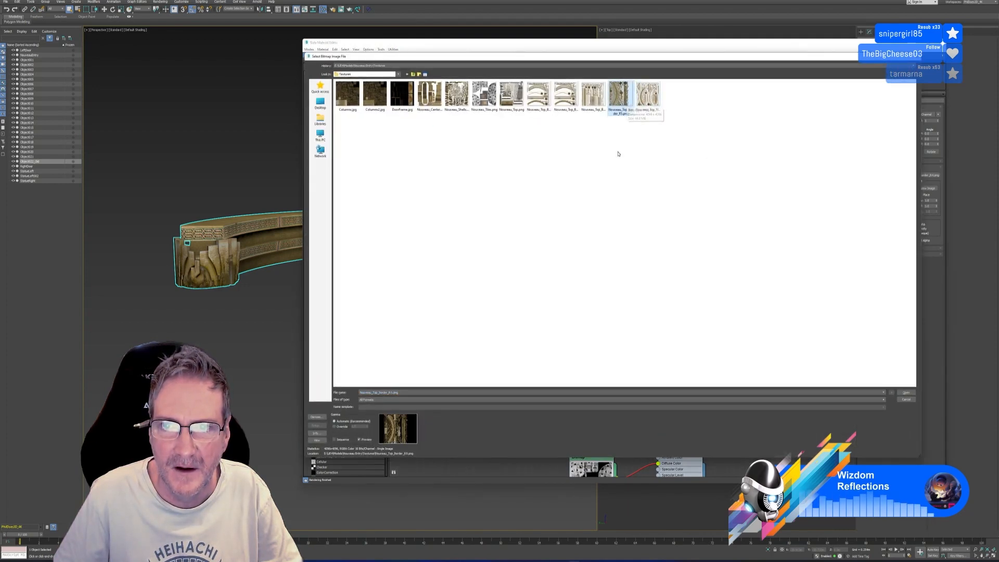
key("Return")
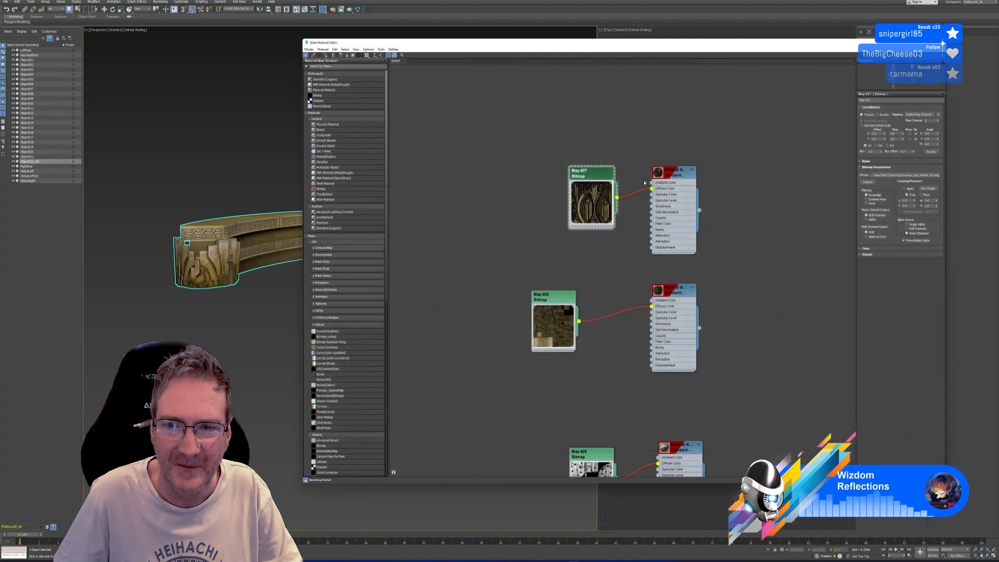
Step: Assign the Map #27 material to the selected beam and close the Slate Material Editor
double_click(671, 172)
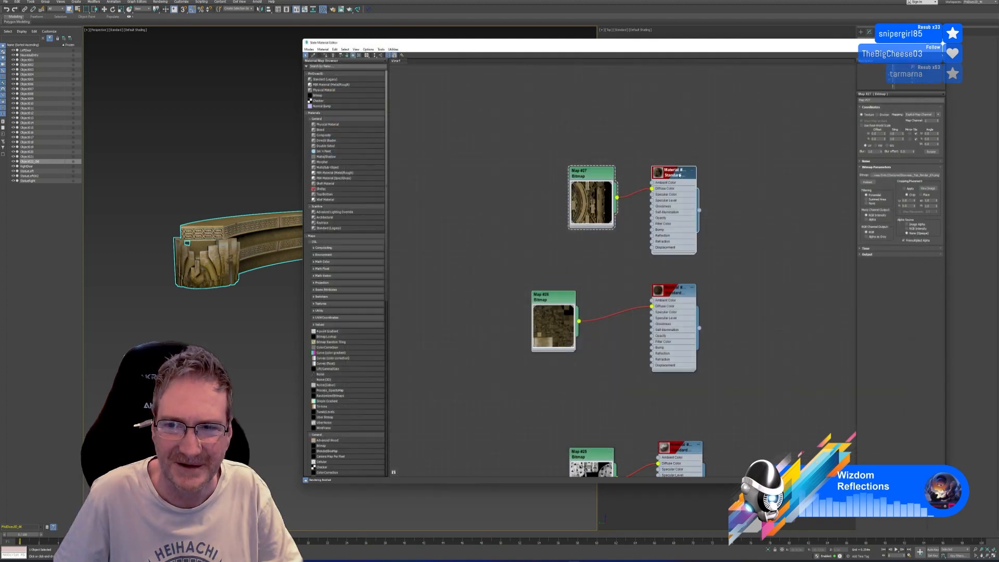
right_click(674, 174)
left_click(686, 182)
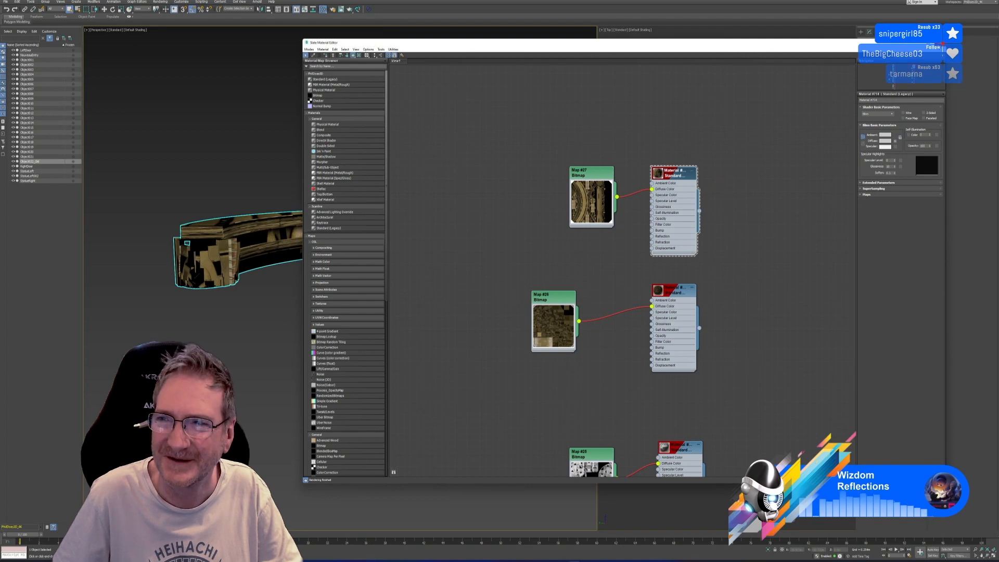
left_click(940, 44)
Step: Copy the beam's packed UV channel onto map channel 1 with Channel Info, check the carved bands up close, and close the channel list
left_click(903, 32)
left_click(891, 145)
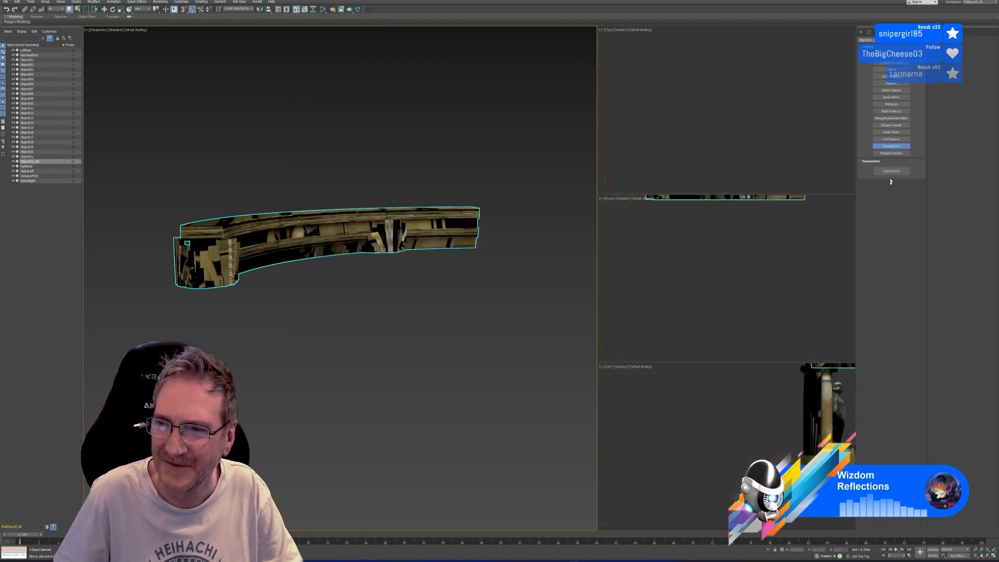
left_click(891, 171)
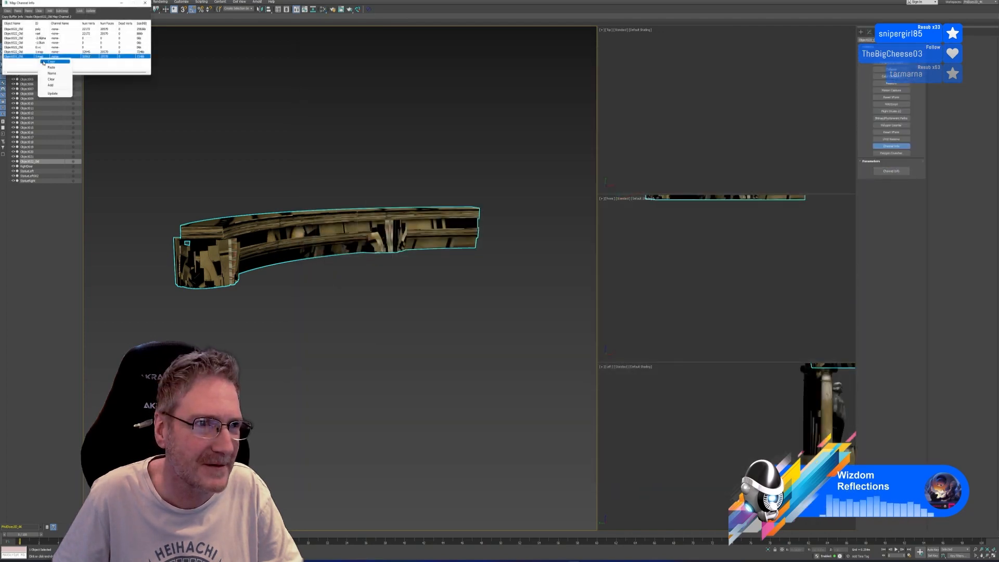
left_click(42, 52)
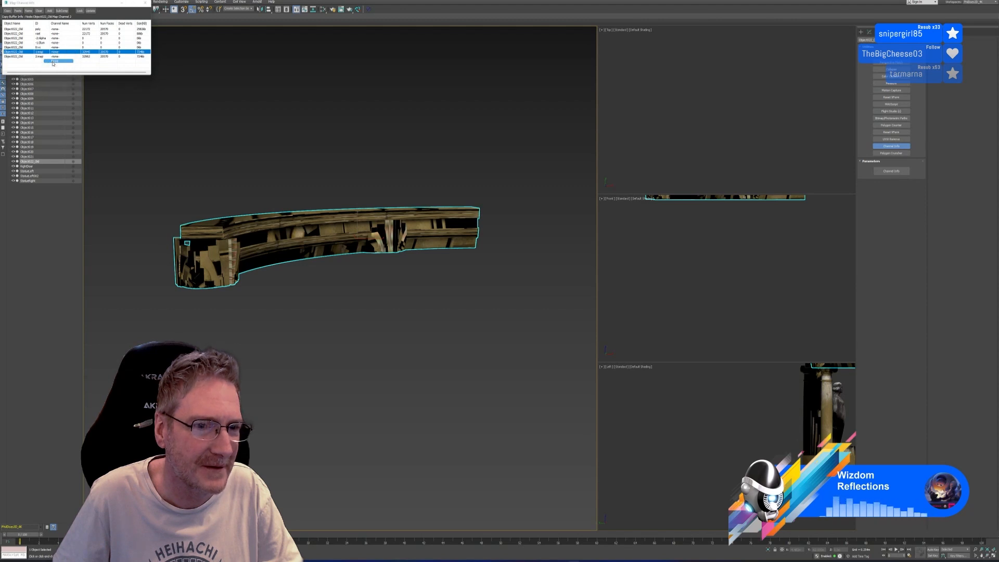
left_click(28, 11)
left_click(64, 26)
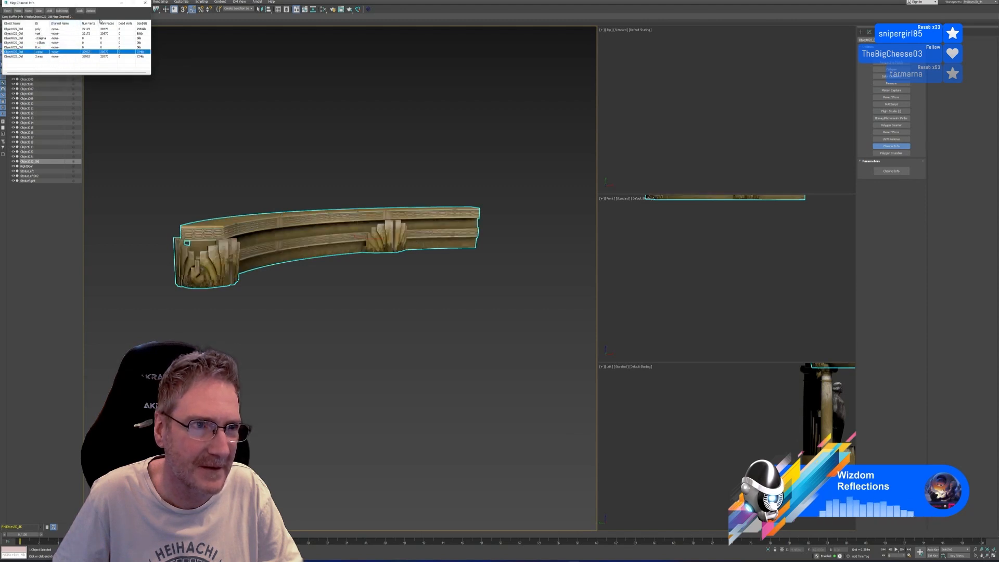
scroll(331, 234, "up", 5)
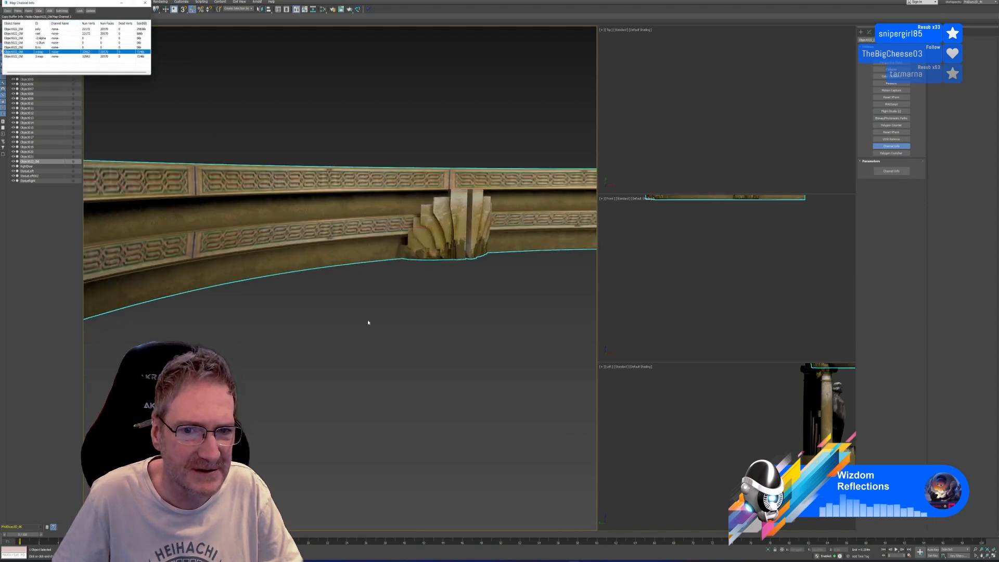
middle_click_drag(359, 370, 332, 352, "alt")
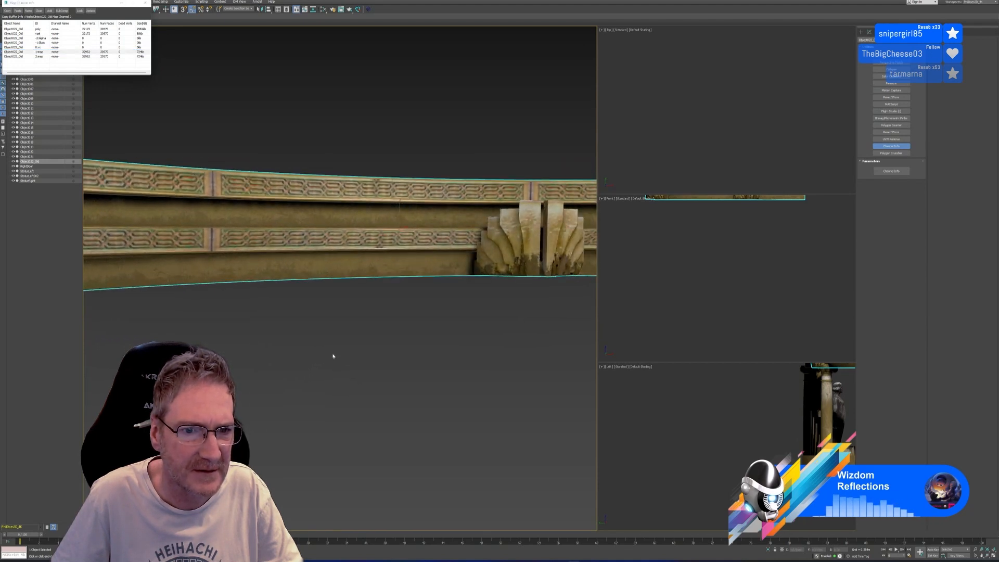
left_click(145, 4)
Step: Move the beam along X until it sits beside the building's curved colonnade, and compare the two beams' textures up close
key("z")
middle_click_drag(377, 357, 369, 357, "alt")
scroll(453, 305, "down", 6)
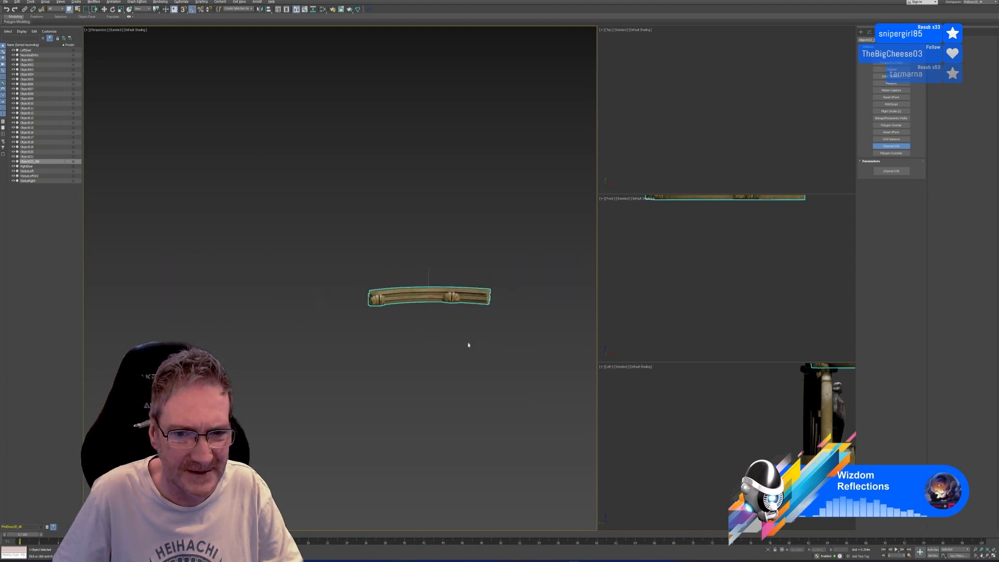
scroll(468, 343, "down", 3)
middle_click_drag(478, 339, 407, 330)
left_click(105, 9)
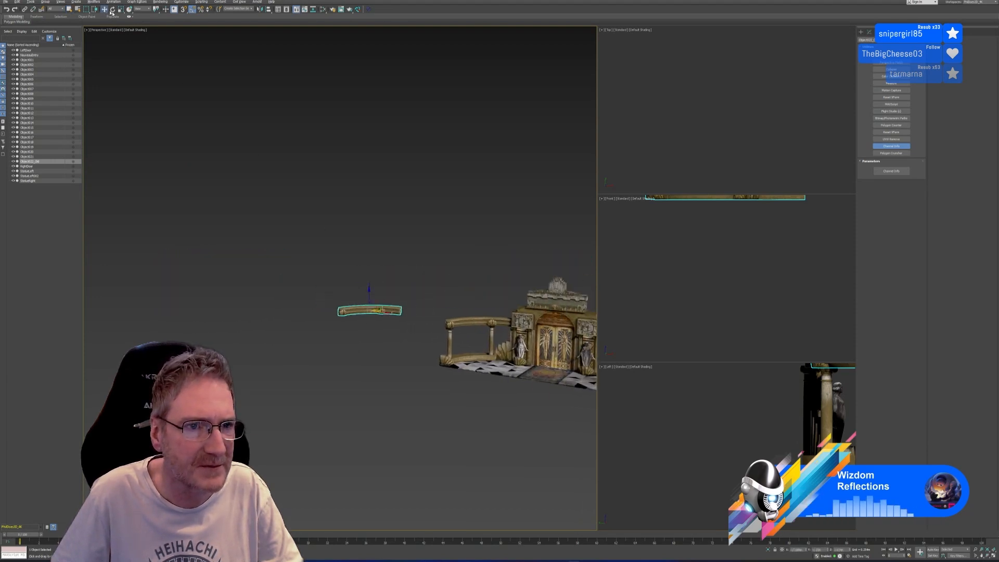
scroll(717, 120, "down", 7)
middle_click_drag(744, 112, 677, 99)
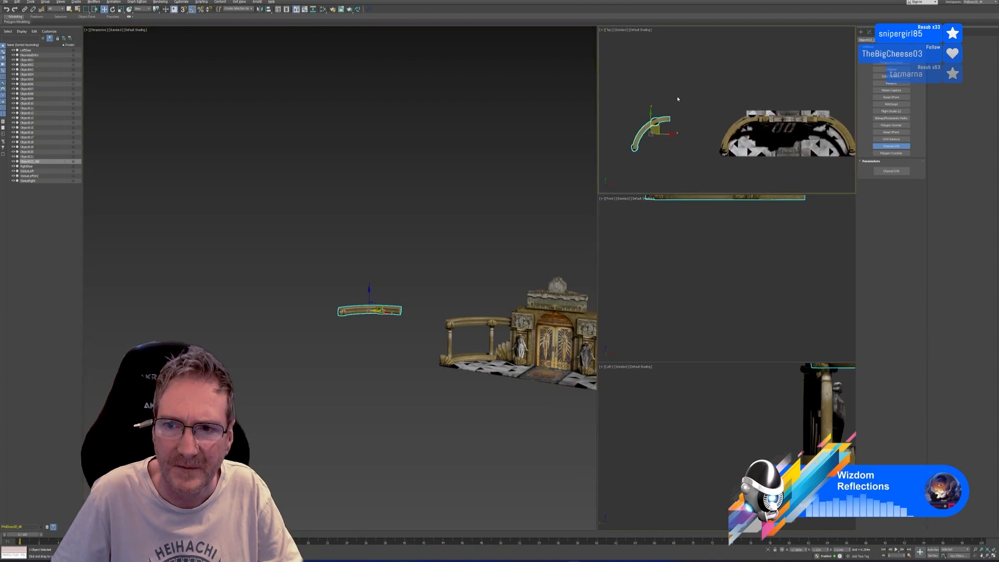
left_click_drag(668, 134, 738, 133)
scroll(544, 316, "up", 10)
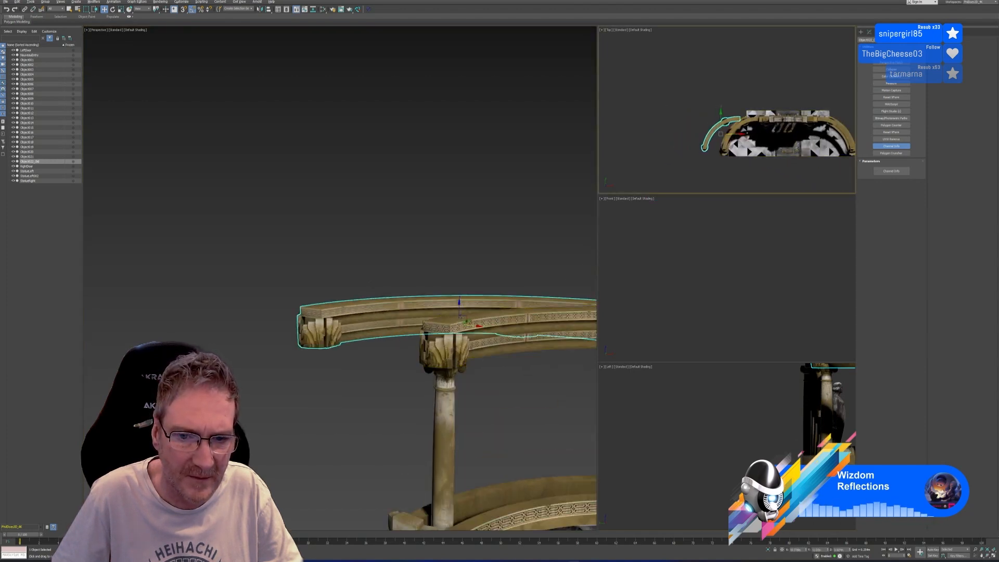
scroll(458, 316, "up", 4)
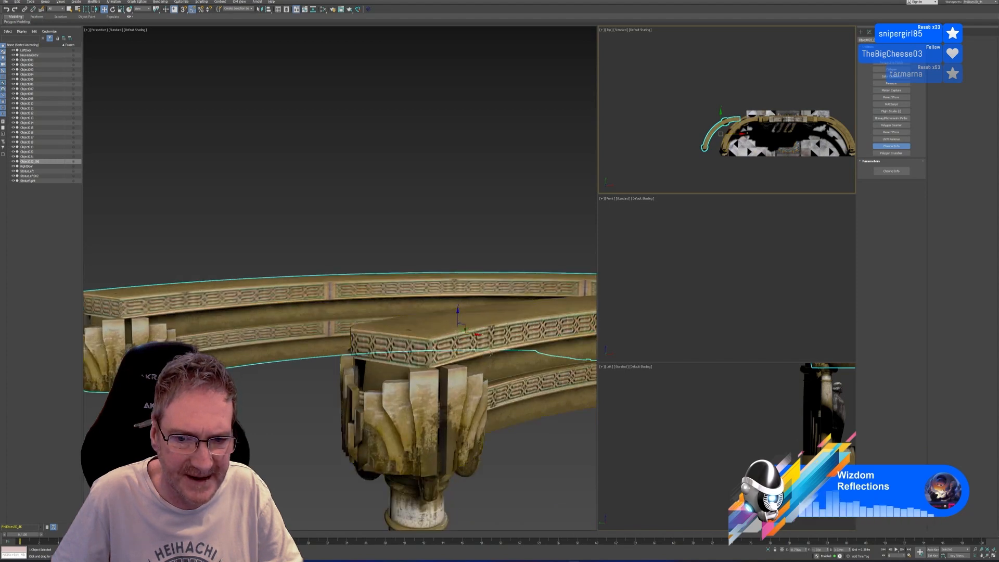
Step: Compare the carved bands of the curved beam and the colonnade's own beam, up close and from a distance
middle_click_drag(491, 354, 397, 368, "alt")
scroll(388, 351, "up", 7)
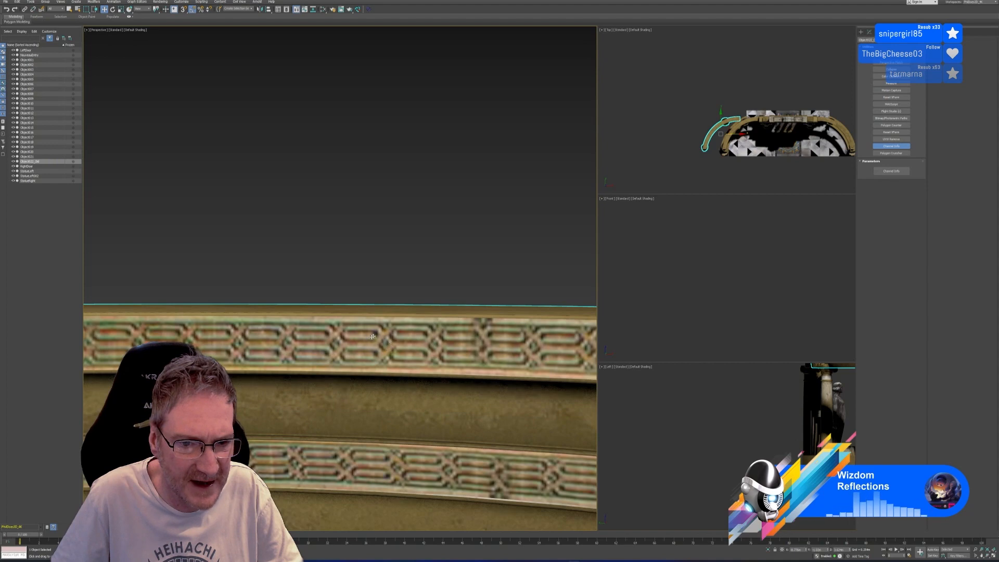
scroll(321, 337, "down", 8)
middle_click_drag(345, 388, 307, 294, "alt")
scroll(316, 275, "up", 4)
scroll(317, 274, "up", 2)
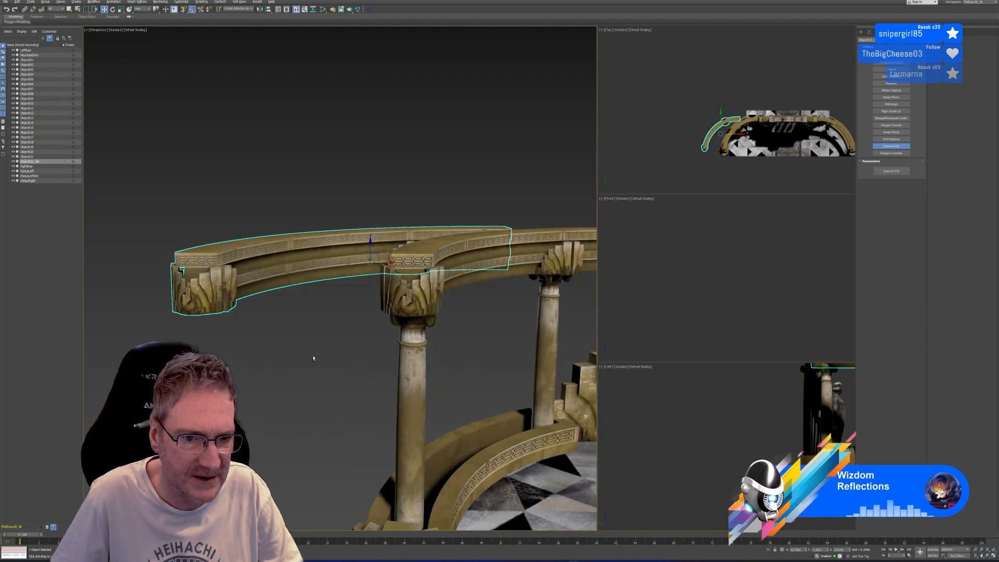
scroll(313, 358, "down", 5)
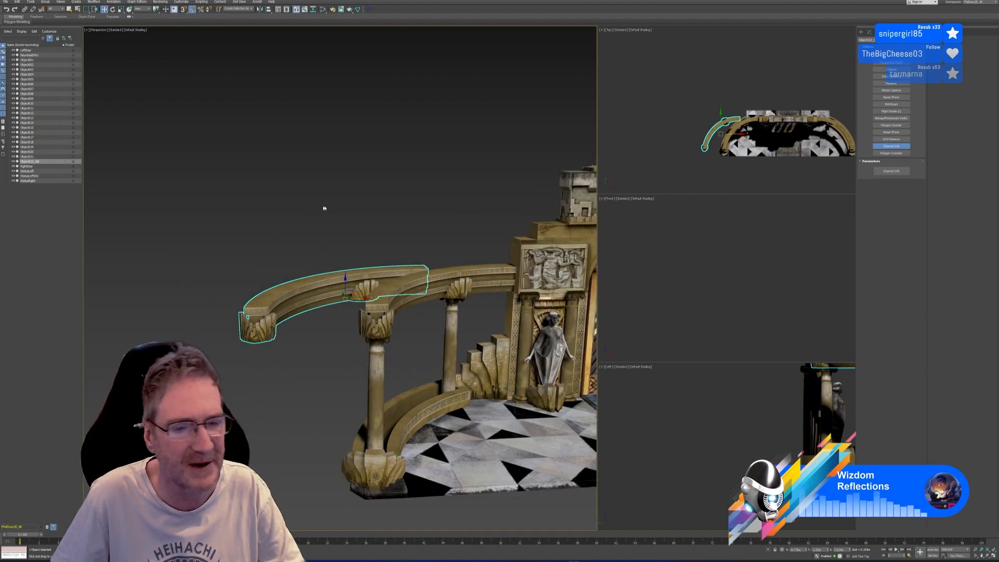
Step: Undo the curved beam's recent changes, including its moves near the colonnade, and inspect the beam on its own
left_click_drag(363, 292, 250, 291)
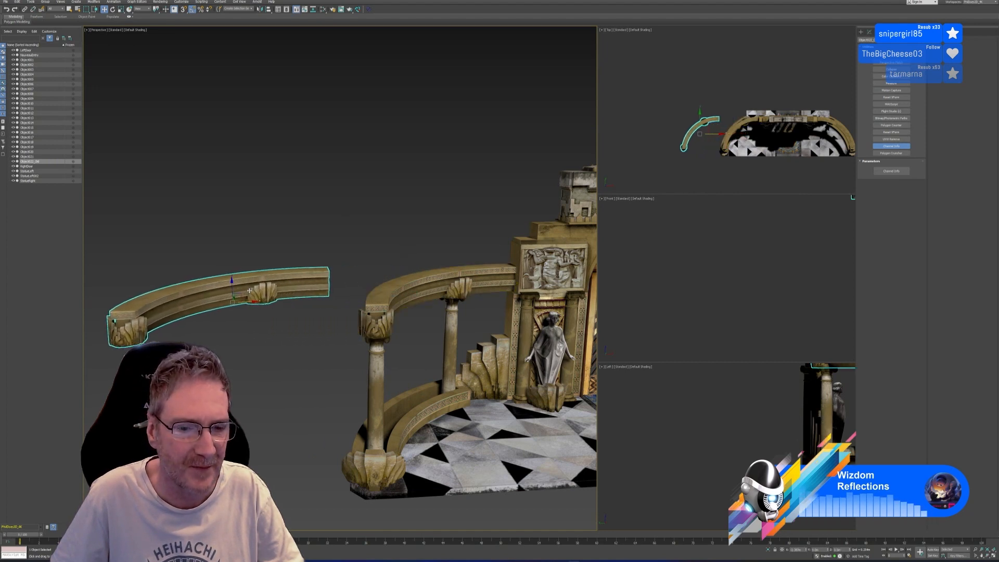
middle_click_drag(250, 291, 406, 205)
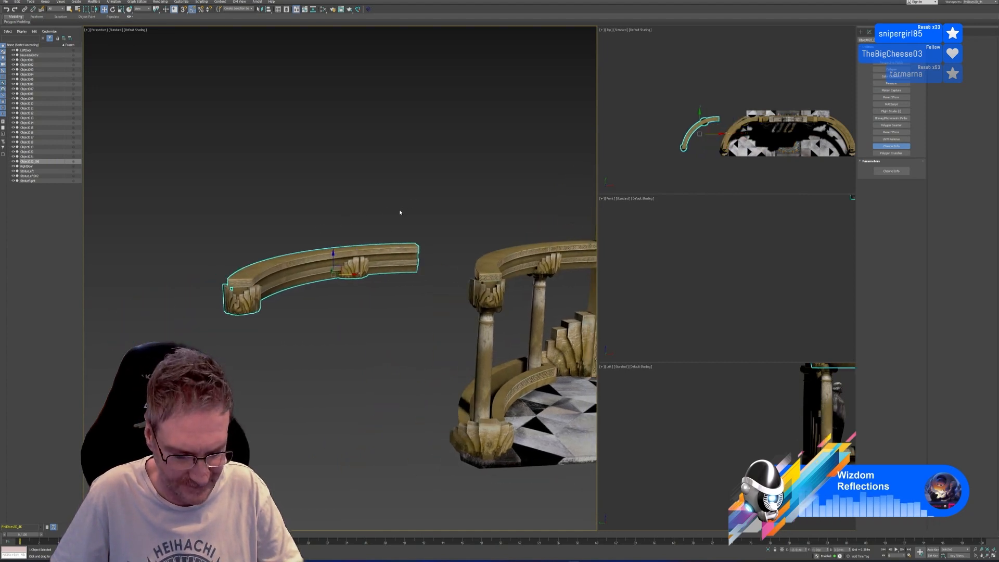
key("ctrl+z")
key("ctrl+z")
key("ctrl+z")
key("ctrl+z")
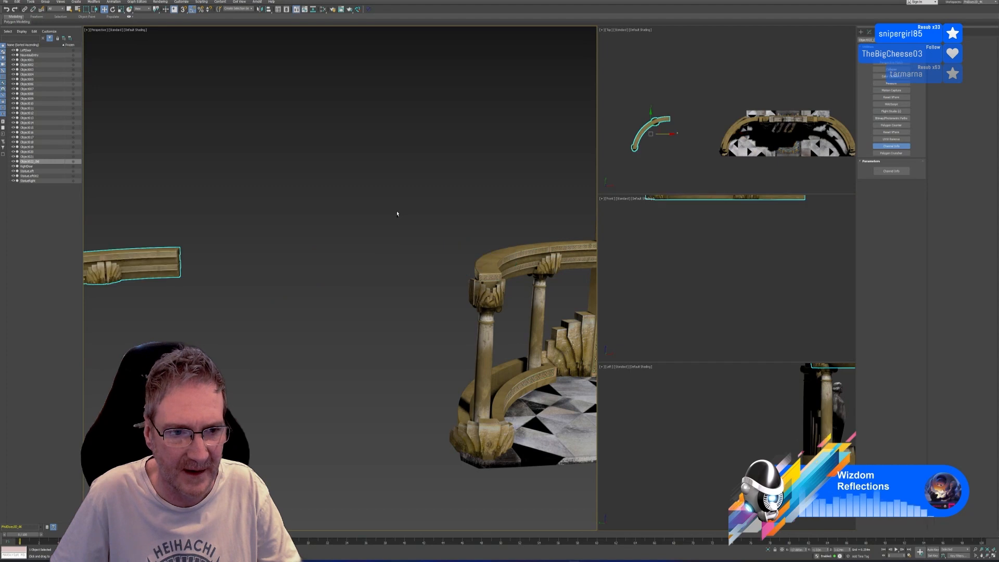
middle_click_drag(225, 241, 411, 232)
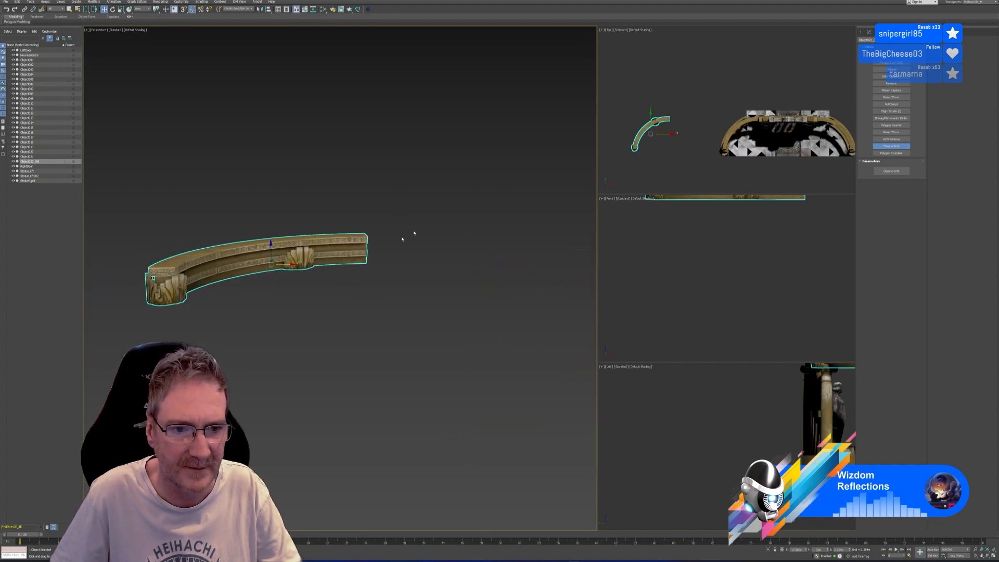
scroll(262, 259, "up", 4)
scroll(262, 259, "down", 4)
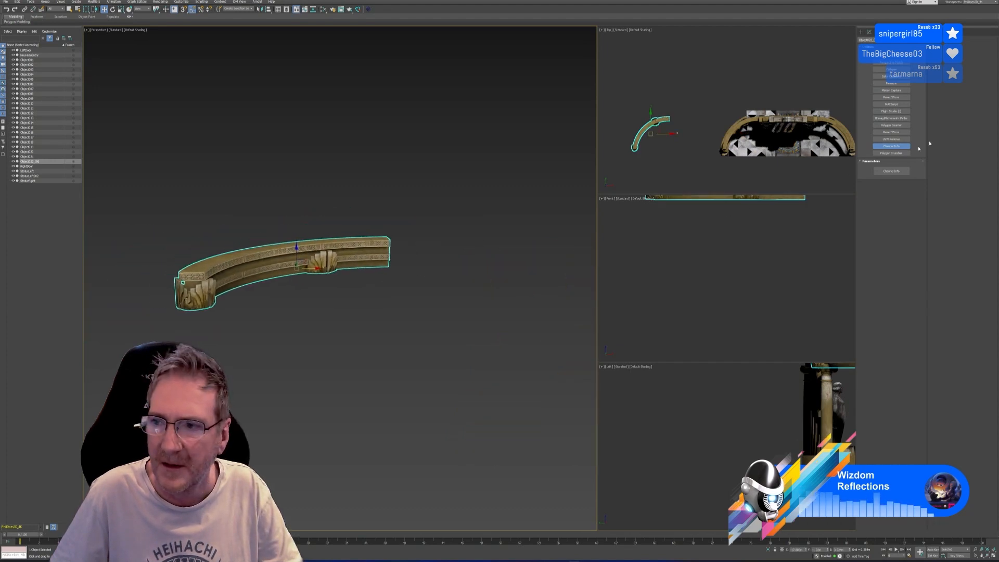
Step: Collapse the curved beam's whole modifier stack into an Editable Poly
left_click(869, 33)
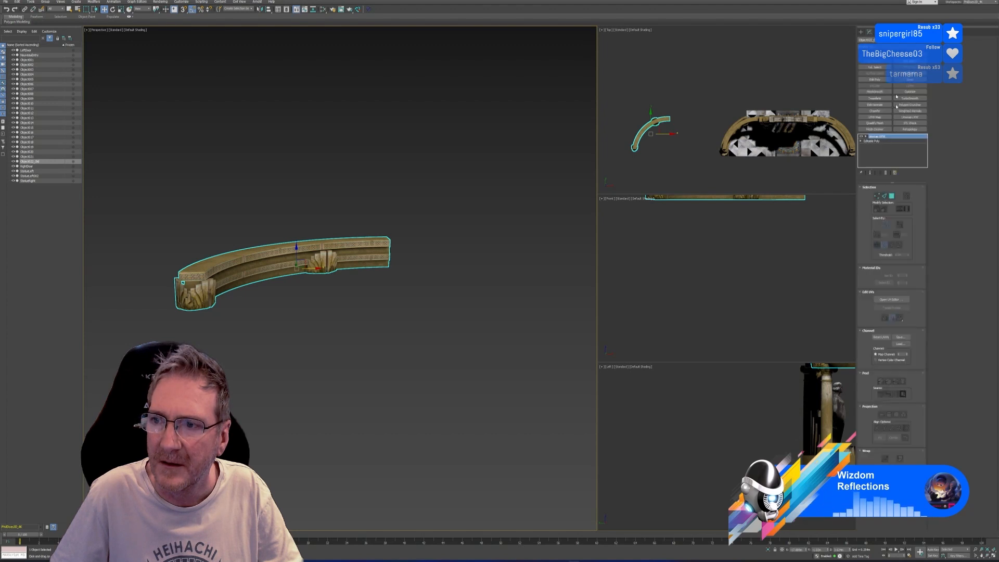
right_click(881, 138)
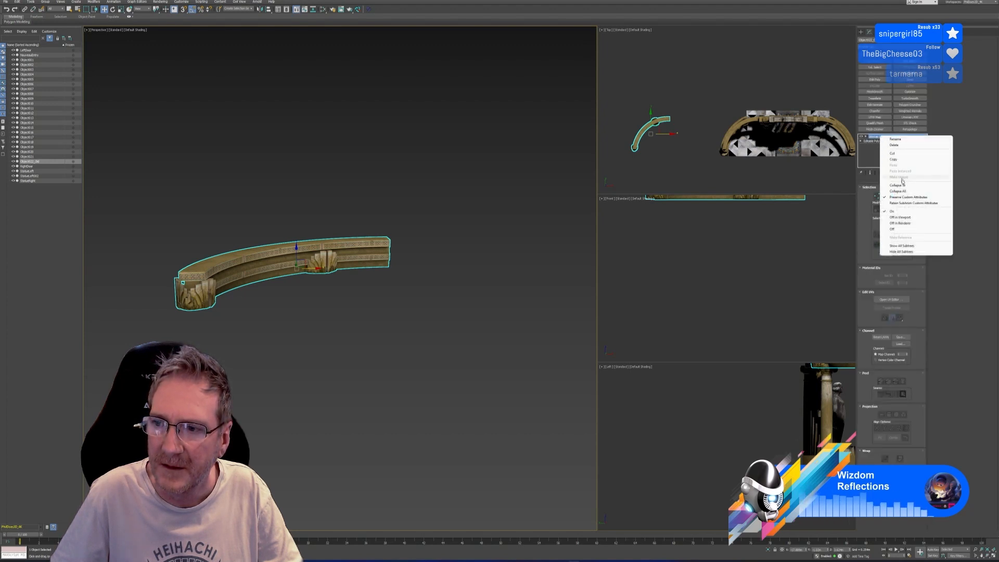
left_click(895, 193)
left_click(525, 294)
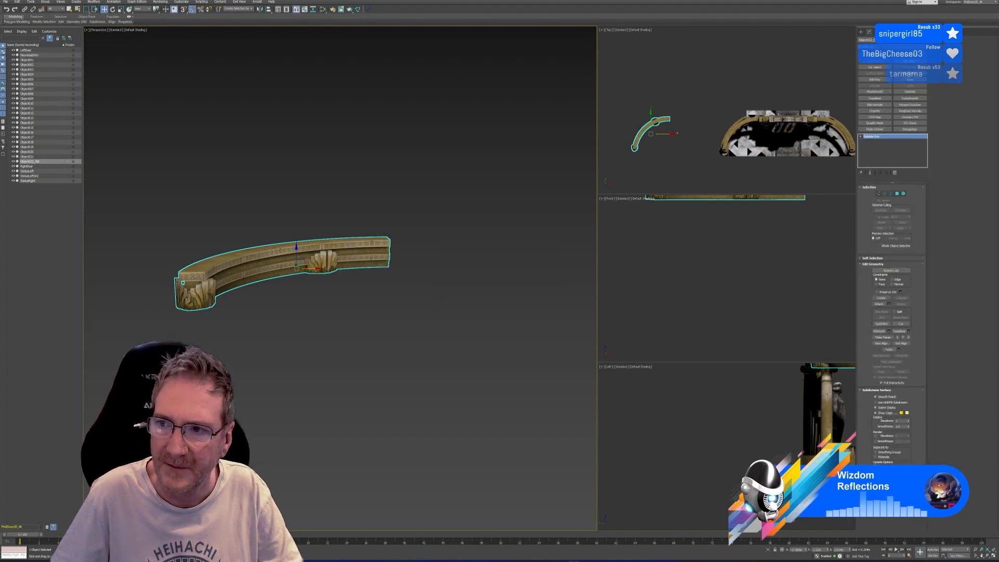
Step: Detach the curved beam element from its carved shell capitals as a separate object
left_click(903, 194)
left_click(264, 255)
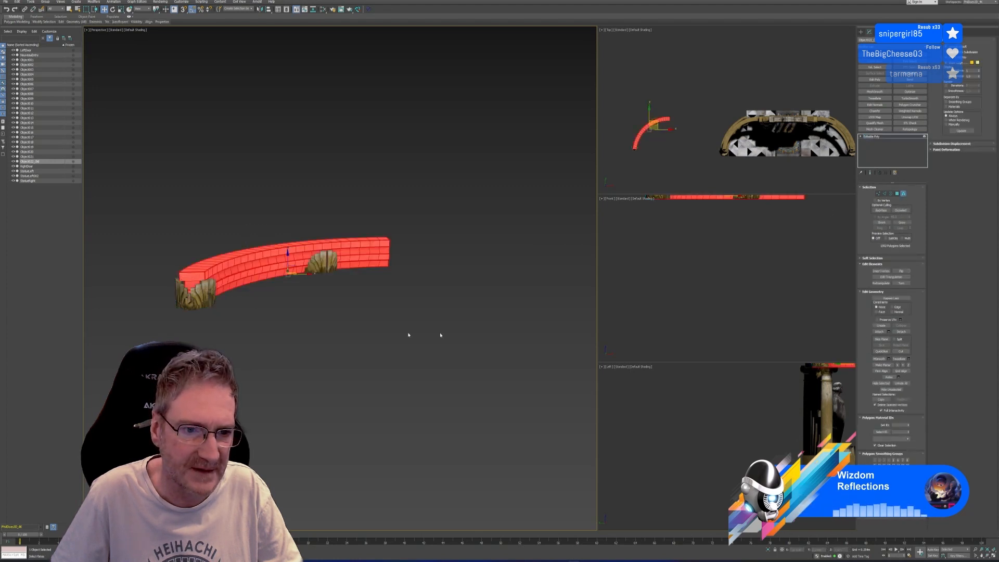
left_click(901, 332)
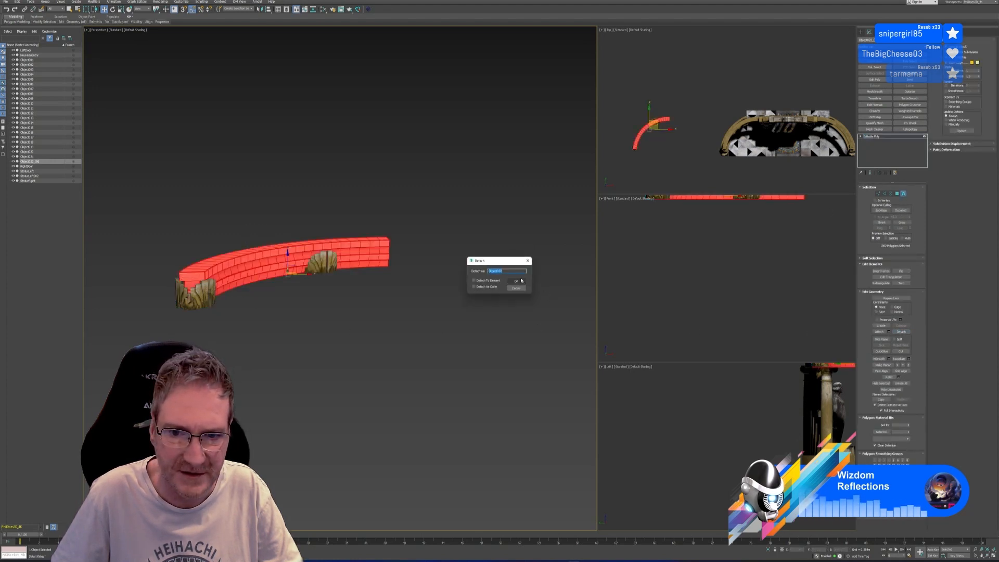
key("Return")
left_click(903, 194)
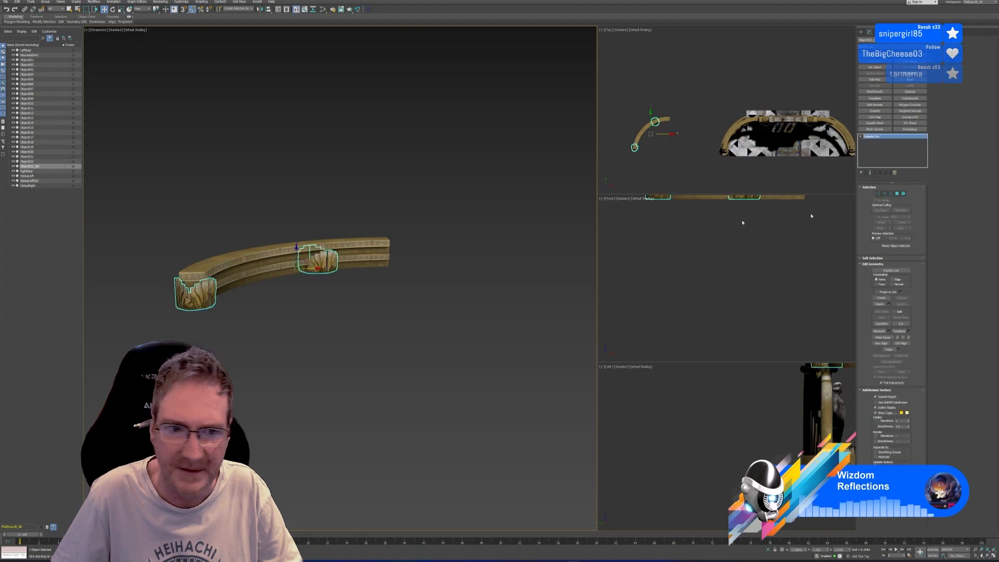
Step: Send the detached curved beam to RizomUV through the bridge and auto-unwrap and pack it with the box seam method
left_click(291, 258)
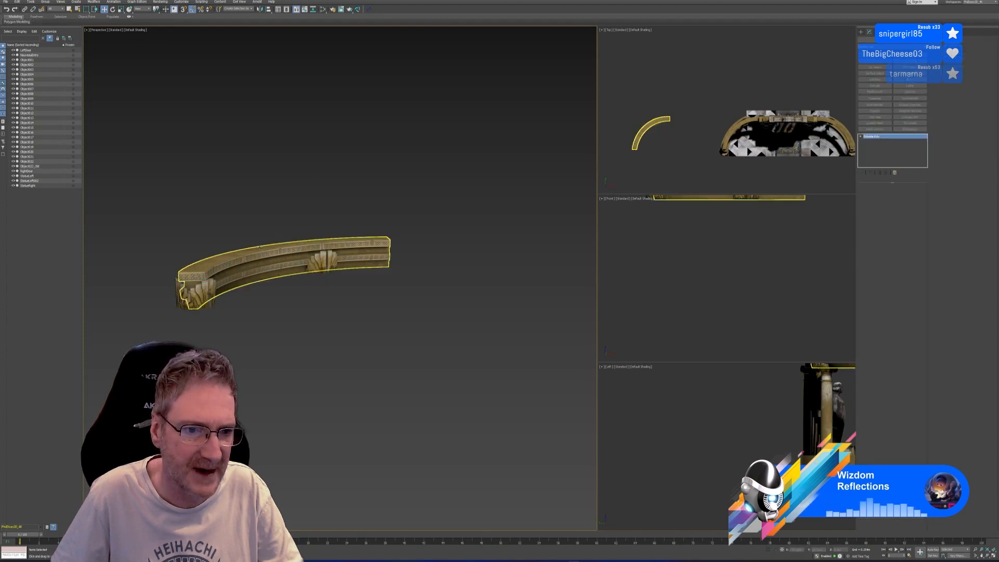
left_click(358, 10)
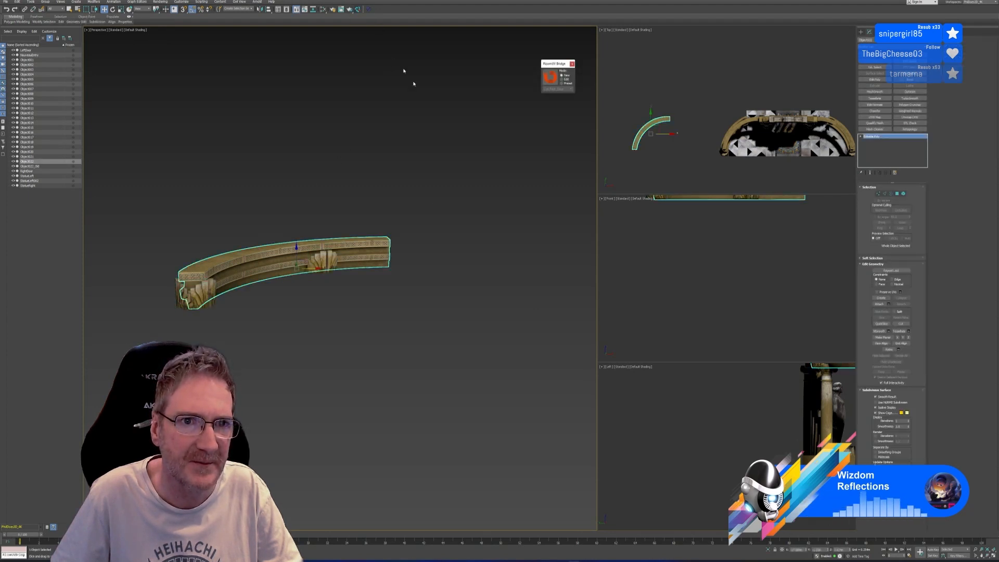
left_click(567, 90)
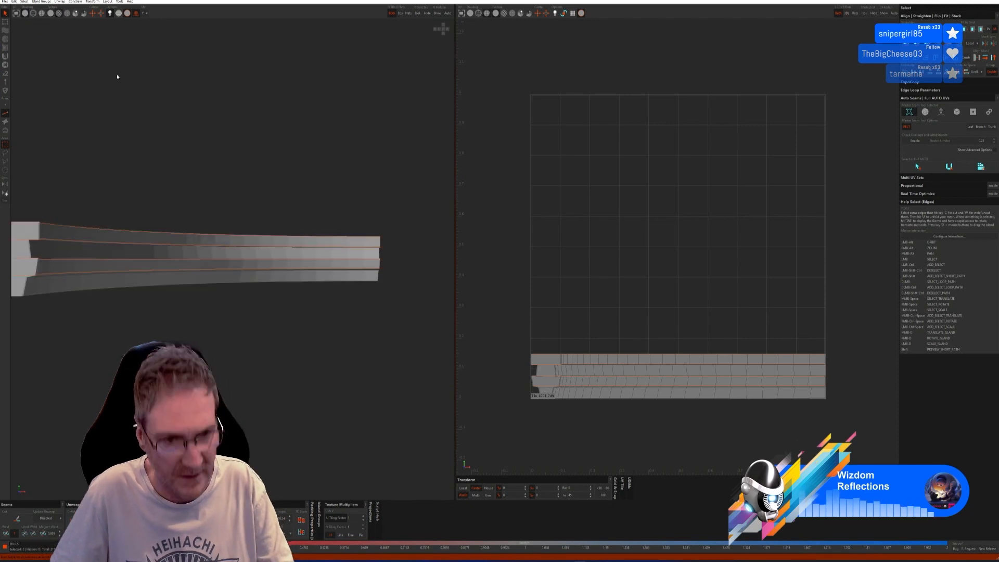
left_click(957, 112)
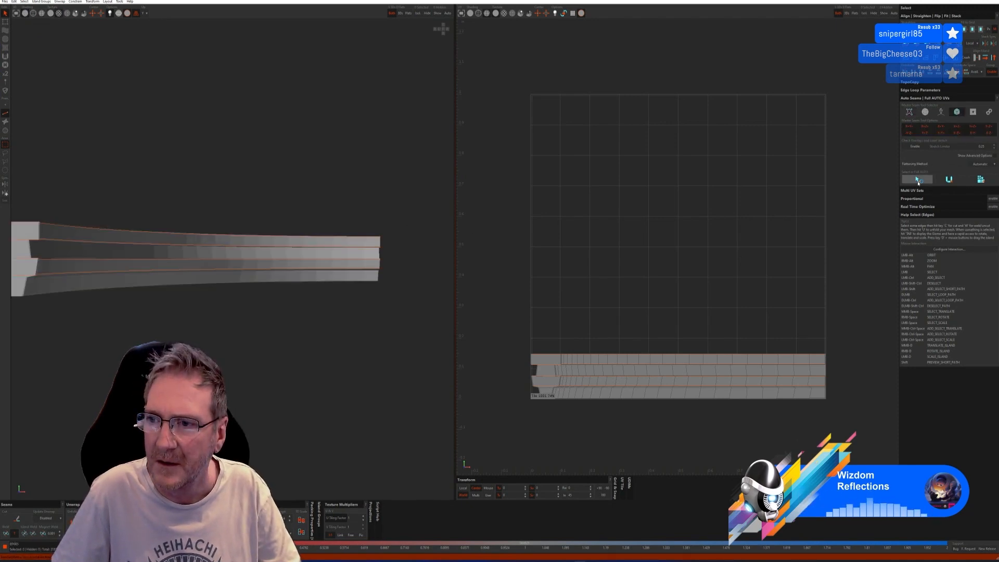
left_click(981, 180)
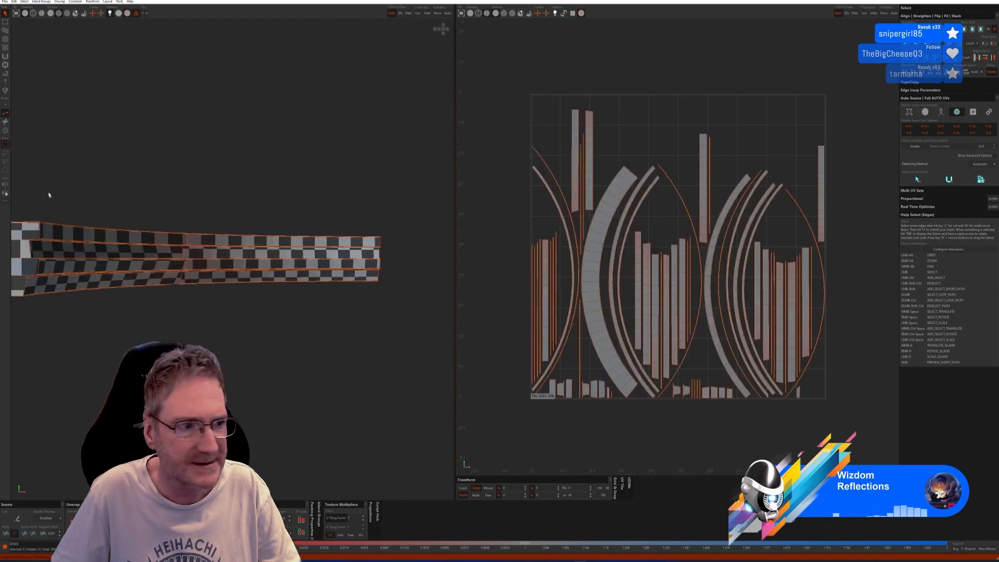
Step: Straighten the widest curved UV island and the thin curved islands near the layout's left edge
left_click(6, 131)
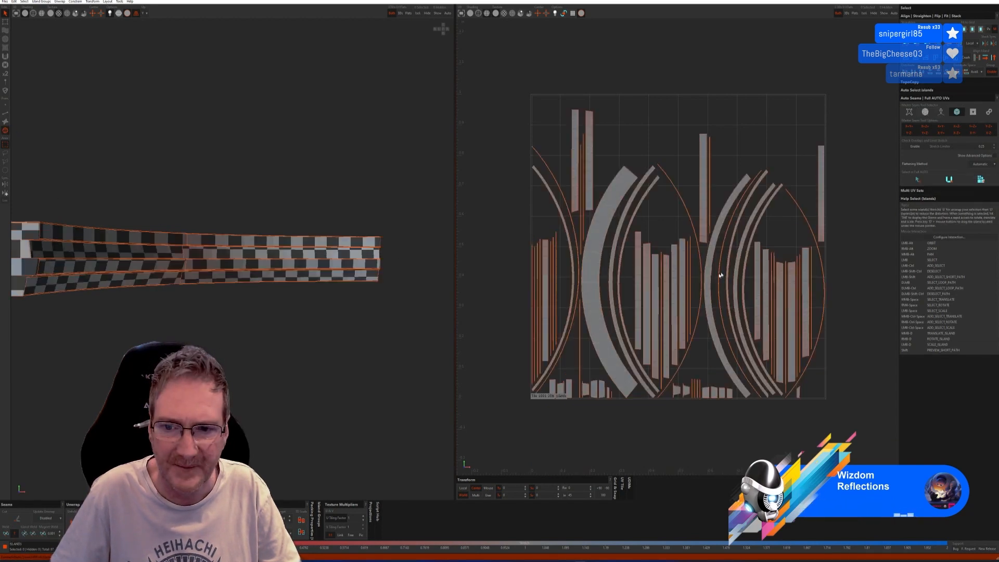
left_click(599, 251)
left_click(942, 42)
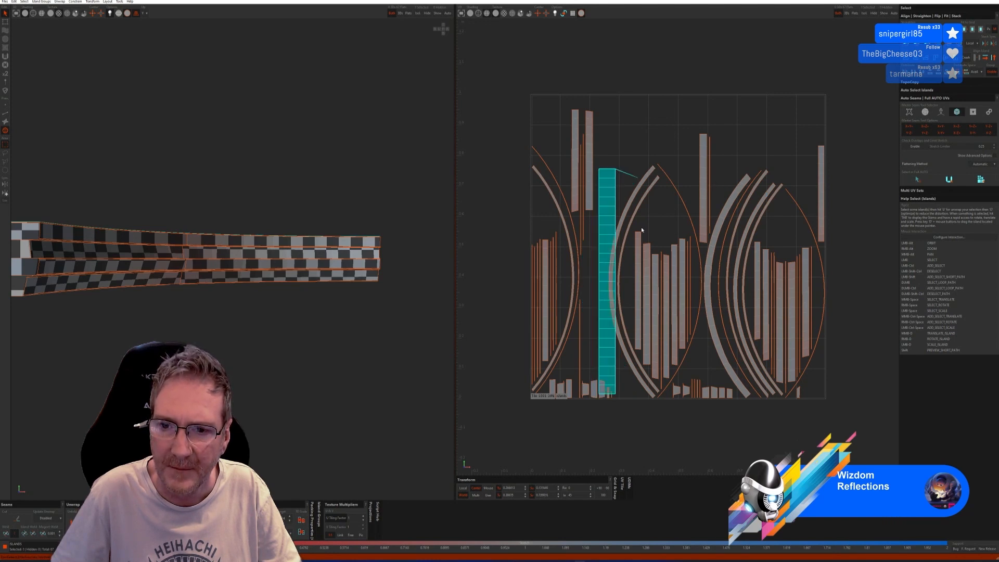
left_click_drag(554, 185, 561, 176)
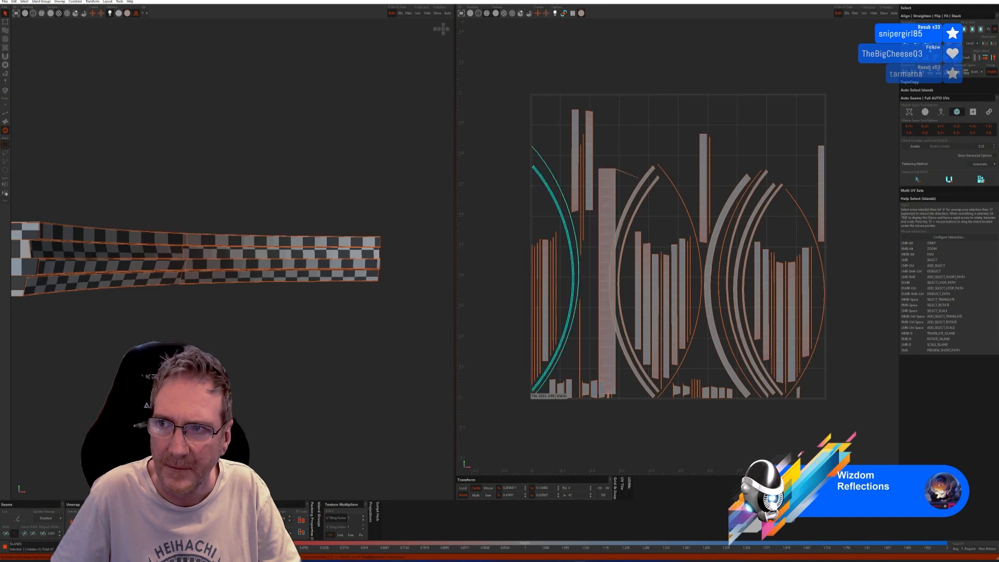
left_click(941, 42)
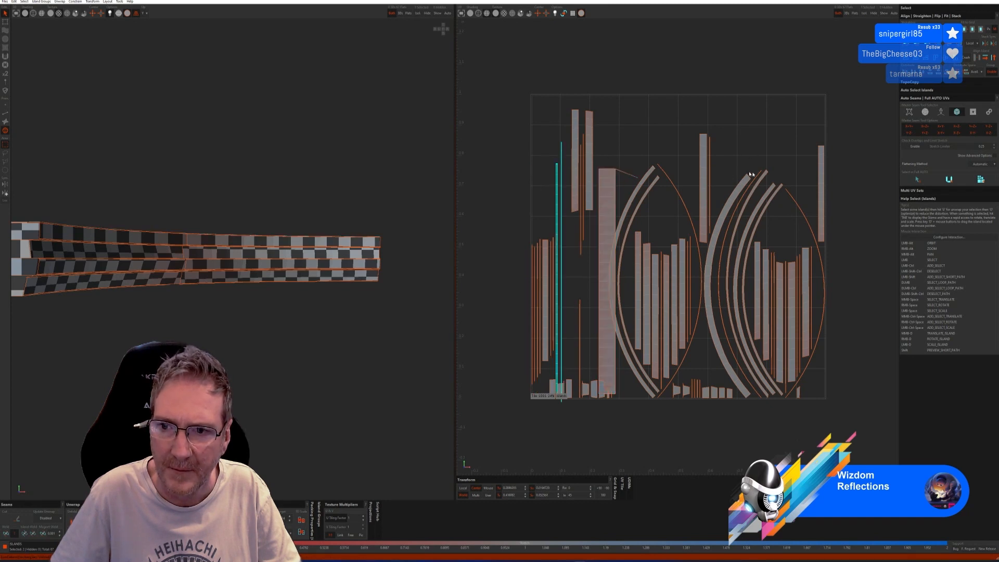
Step: Straighten the remaining curved UV islands in the middle and right parts of the layout
left_click_drag(751, 175, 772, 207)
left_click(937, 32)
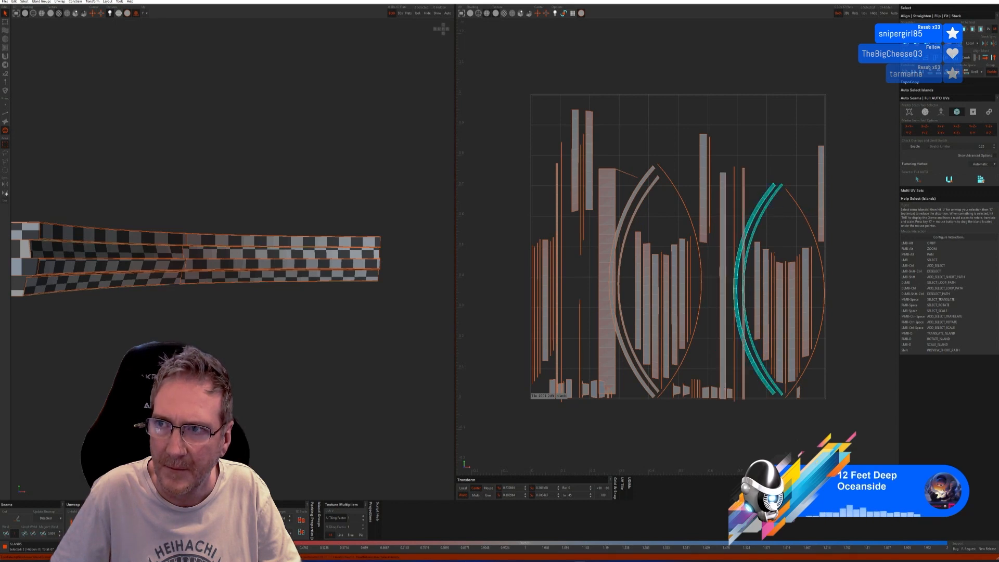
left_click(935, 31)
left_click(785, 186)
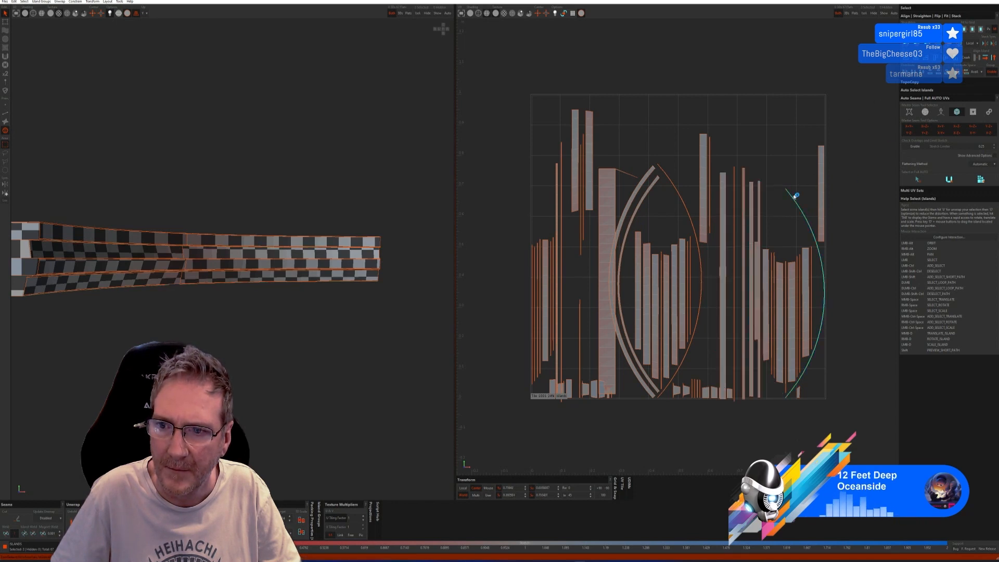
left_click(935, 31)
left_click_drag(654, 184, 653, 184)
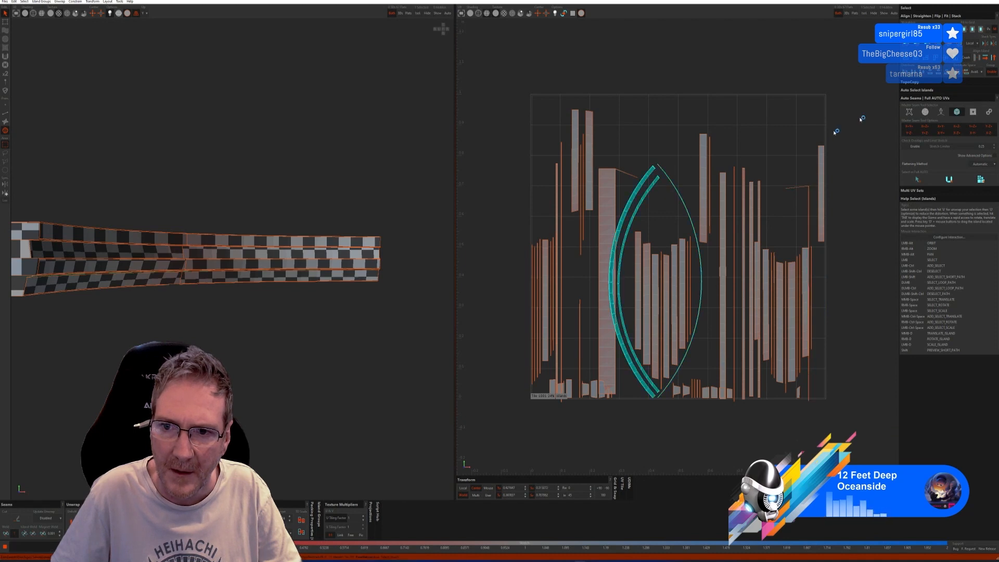
left_click(935, 31)
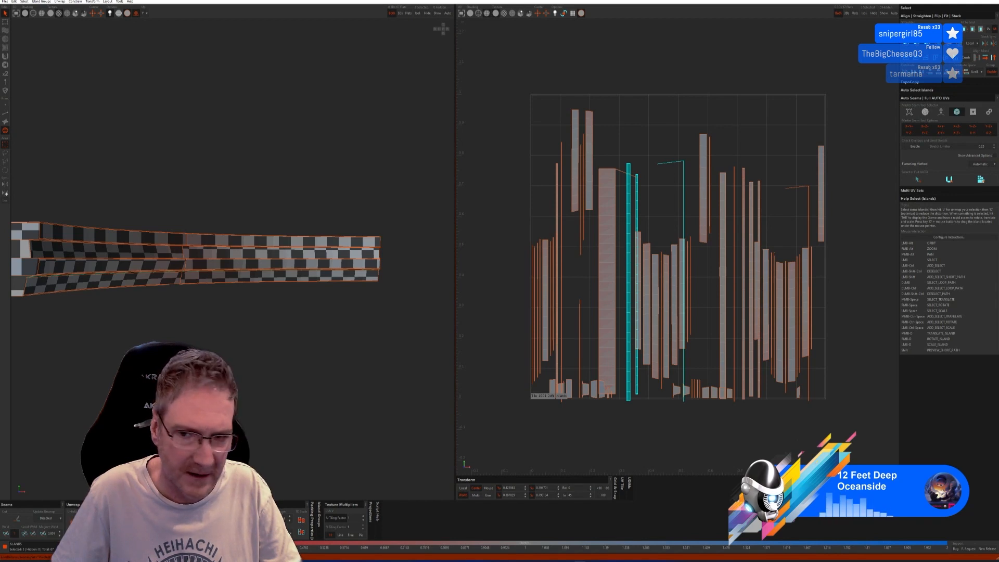
Step: Select all the beam's UV islands and repack them within the UV tile
key("p")
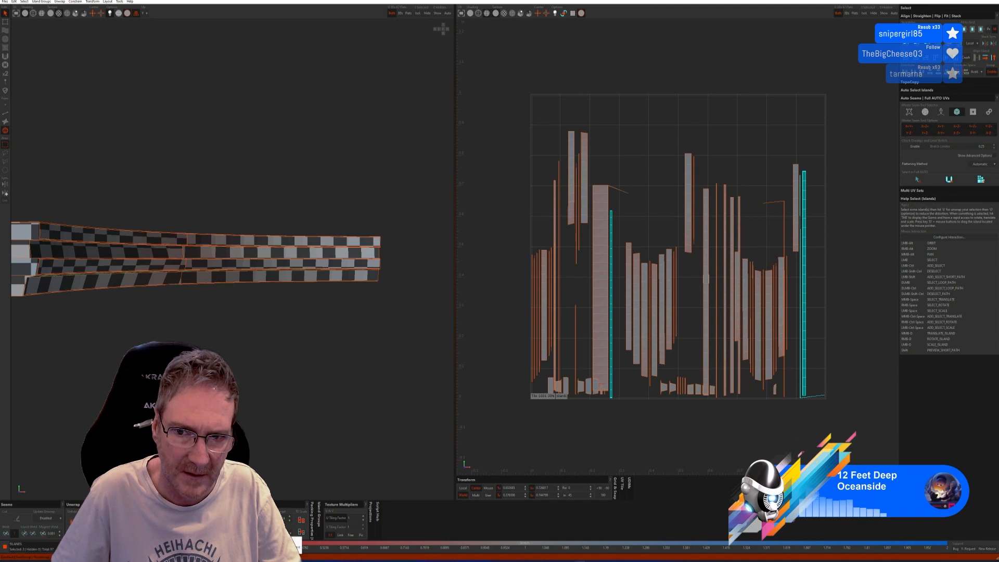
key("u")
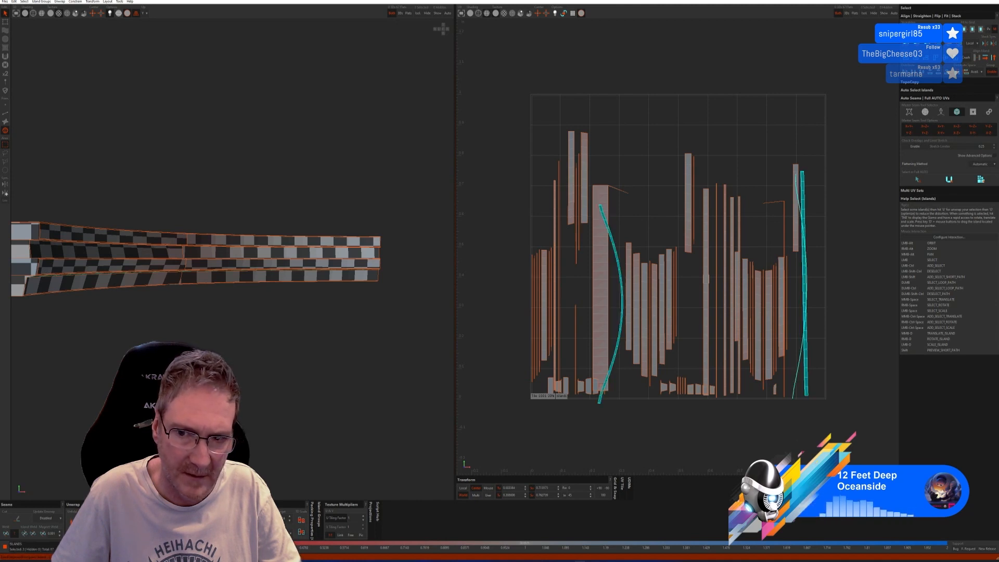
key("ctrl+z")
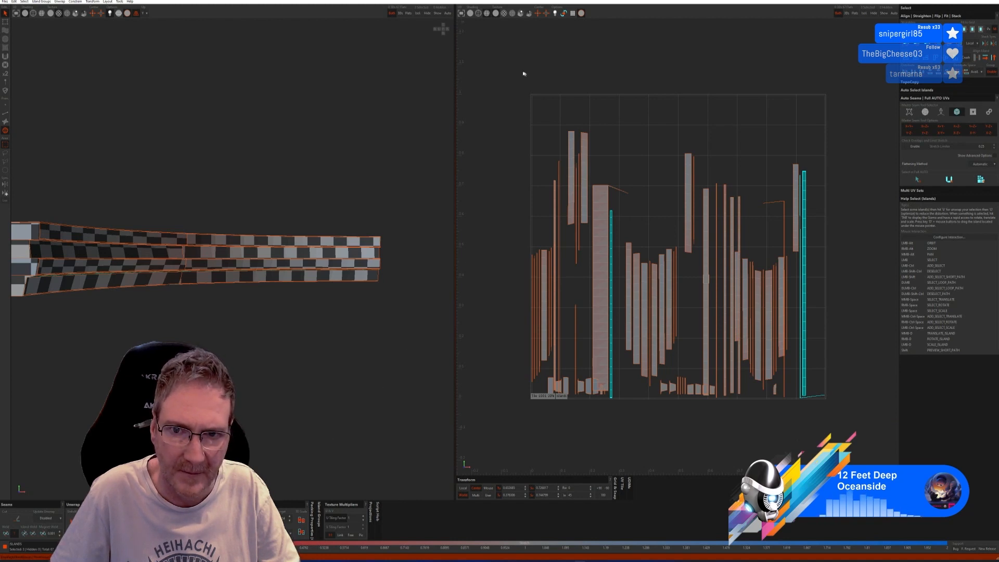
left_click_drag(526, 71, 846, 450)
key("p")
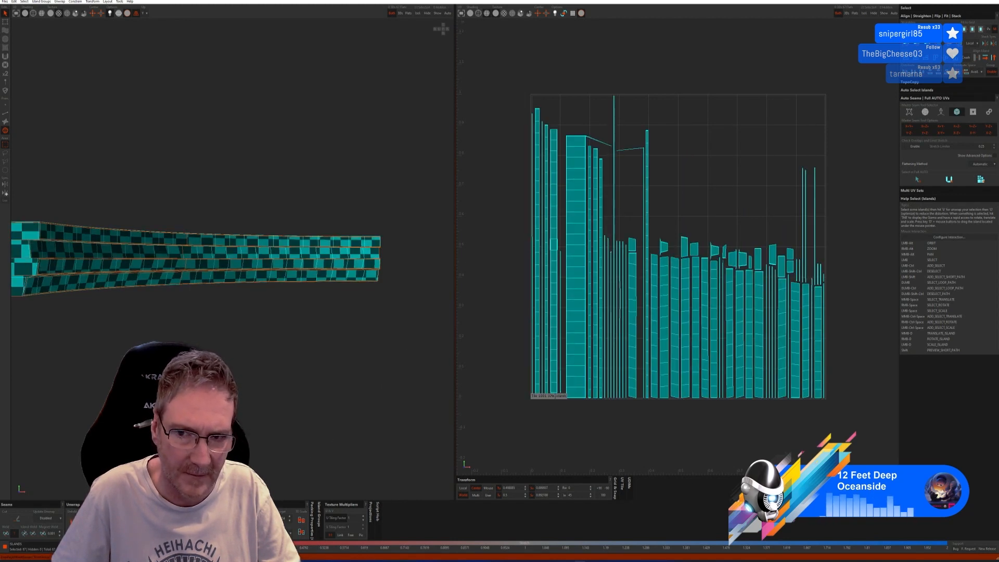
left_click(465, 361)
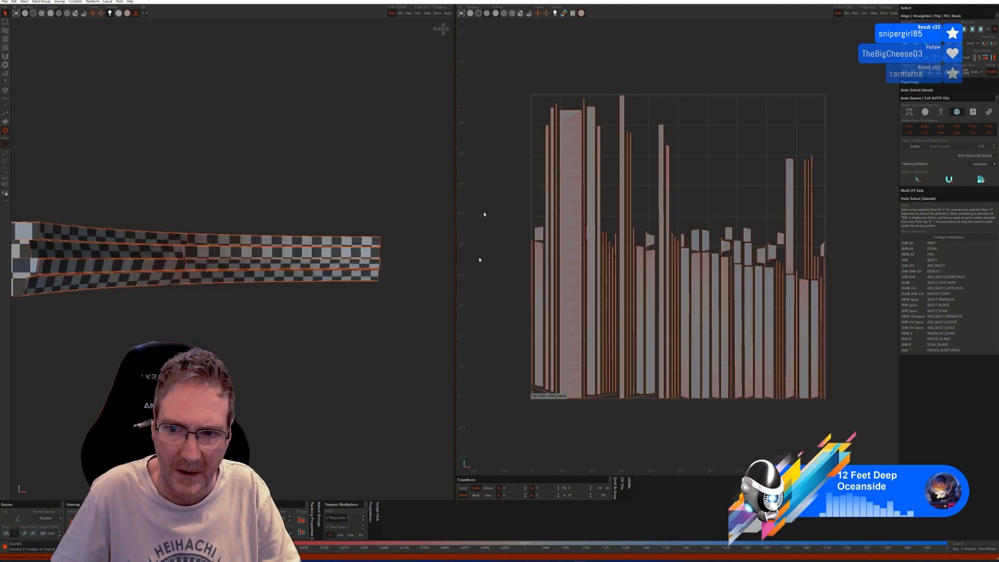
Step: Save the unwrapped beam in RizomUV and switch back to 3ds Max to bring its new UVs onto the beam
left_click(5, 2)
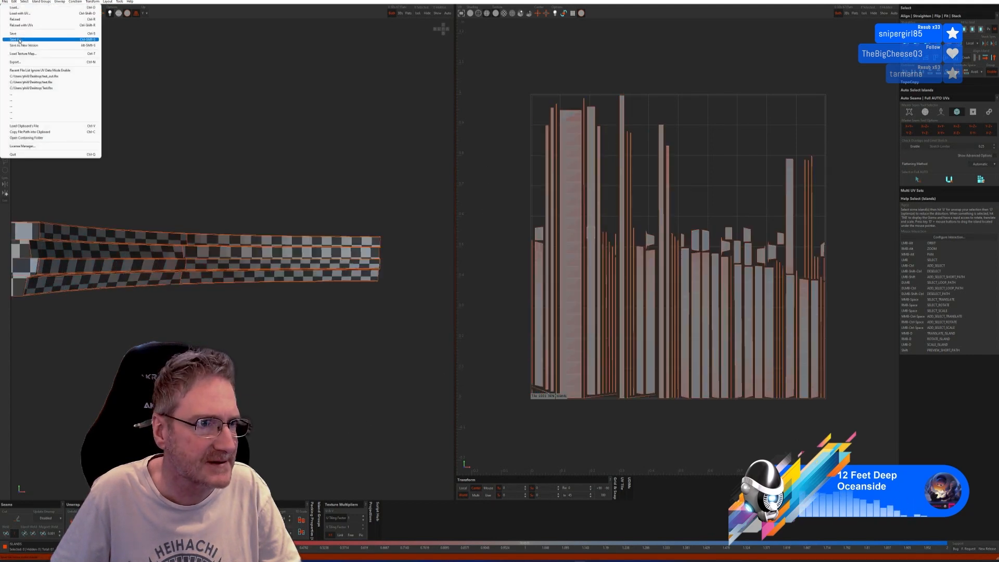
left_click(16, 37)
key("alt+Tab")
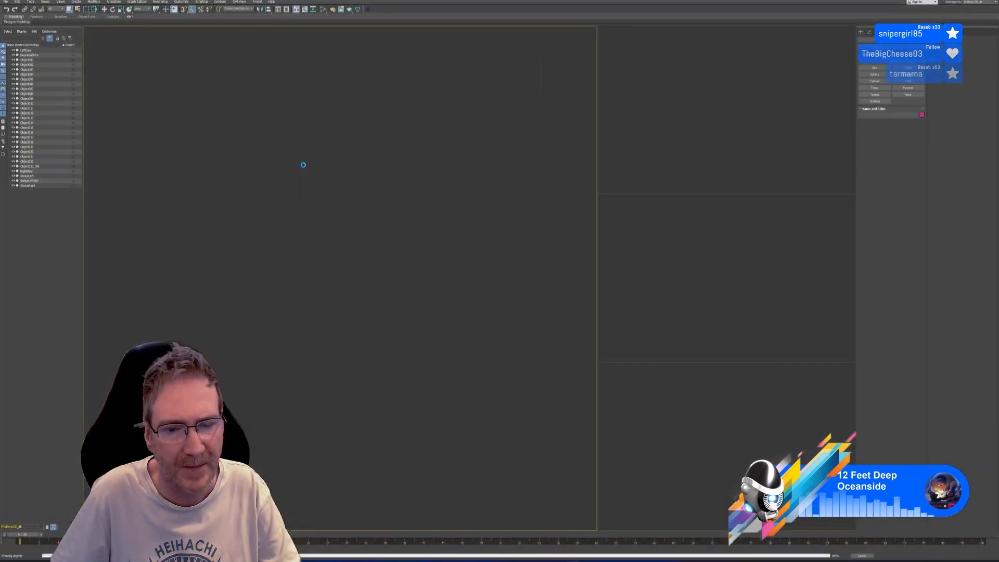
scroll(313, 312, "down", 8)
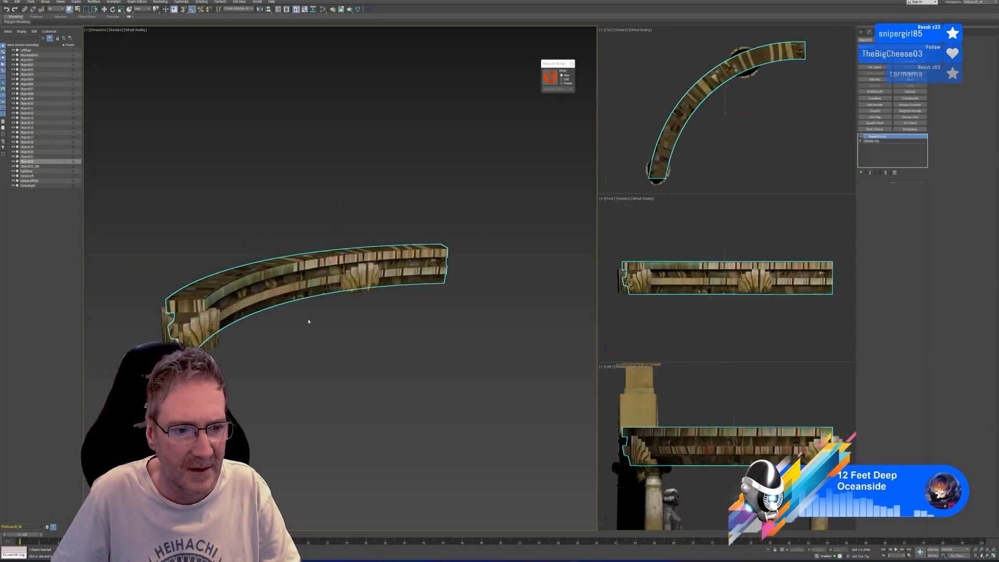
Step: Clone the balustrade's curved beam with its capitals as a copy placed between the unwrapped beam and the balustrade
middle_click_drag(357, 341, 288, 319)
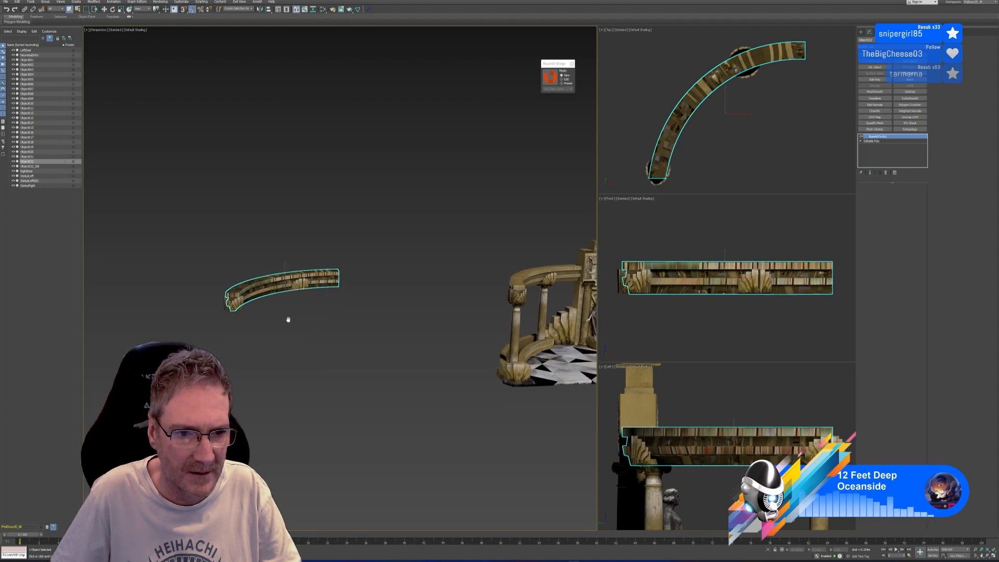
left_click(424, 319)
left_click(529, 268)
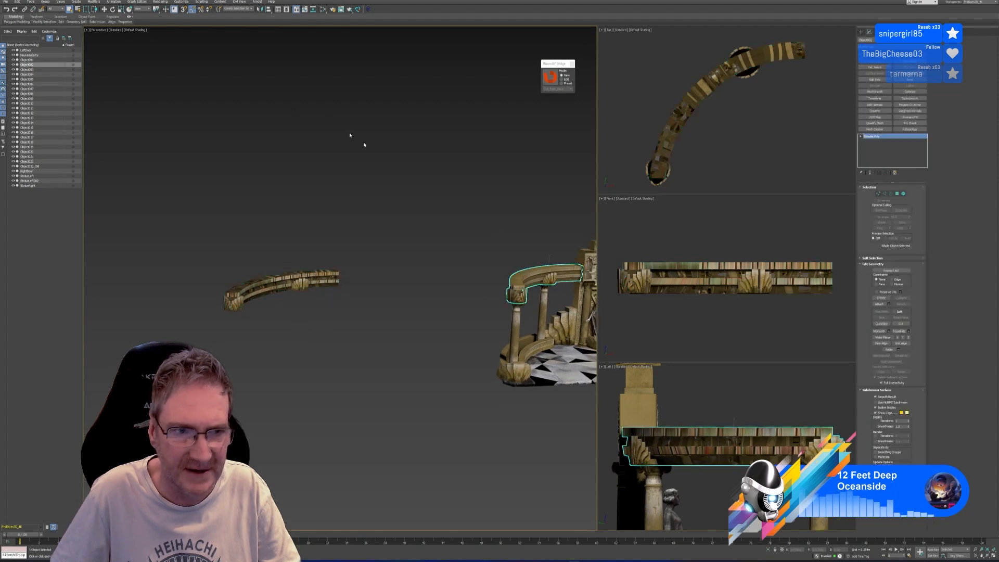
left_click(106, 10)
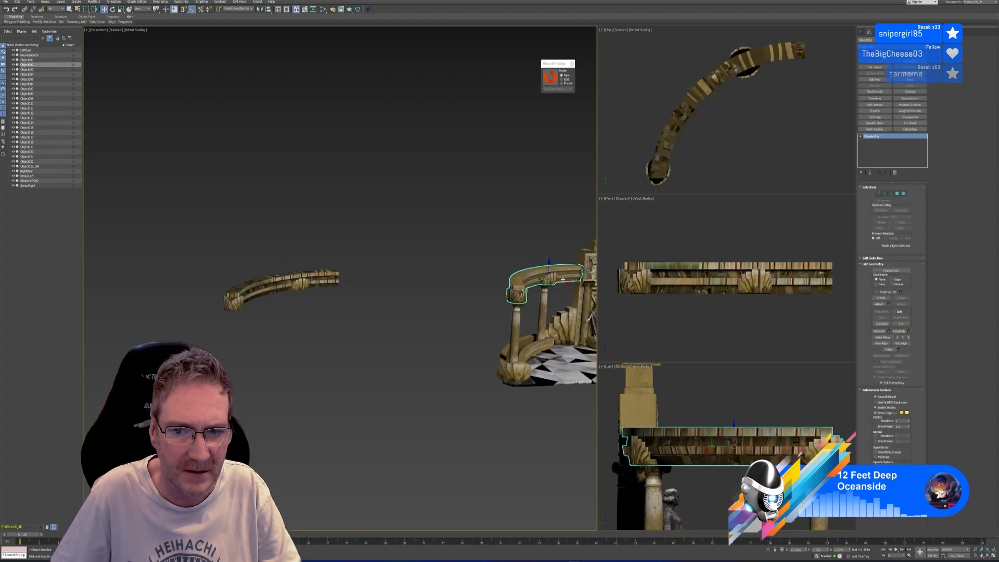
left_click_drag(564, 282, 421, 284, "shift")
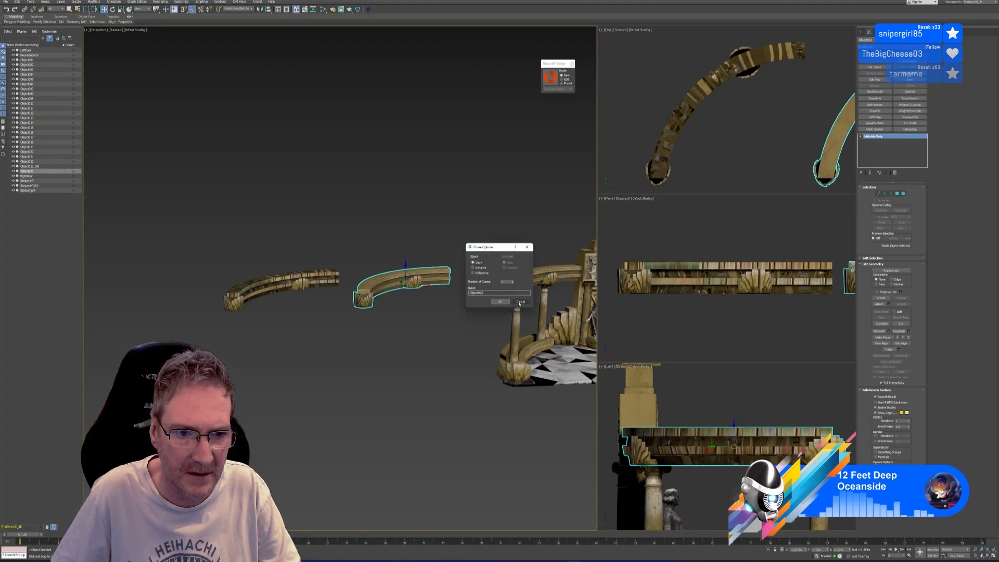
left_click(499, 302)
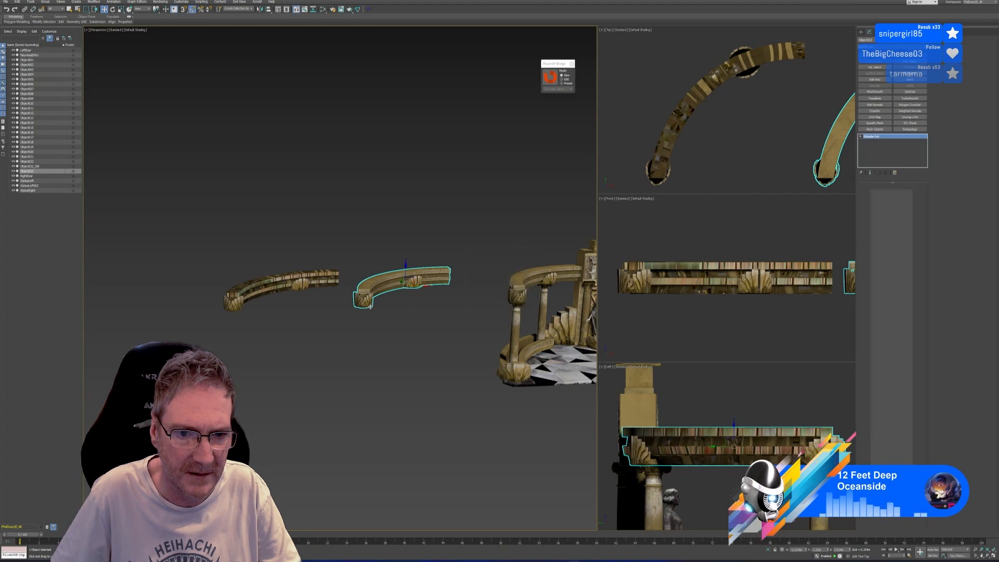
Step: Detach the curved beam elements of the new copy from its capitals as a separate object
scroll(375, 292, "up", 3)
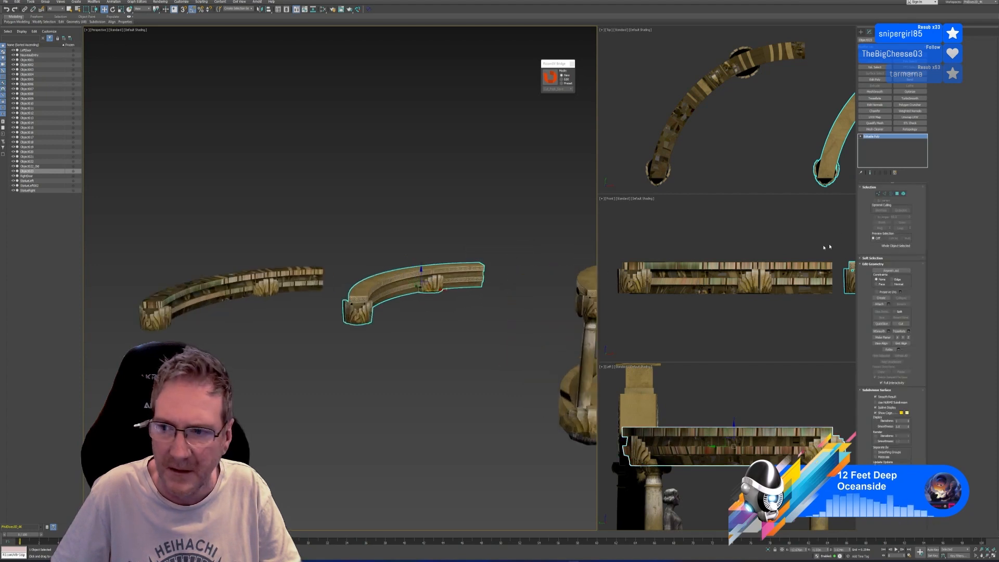
left_click(903, 193)
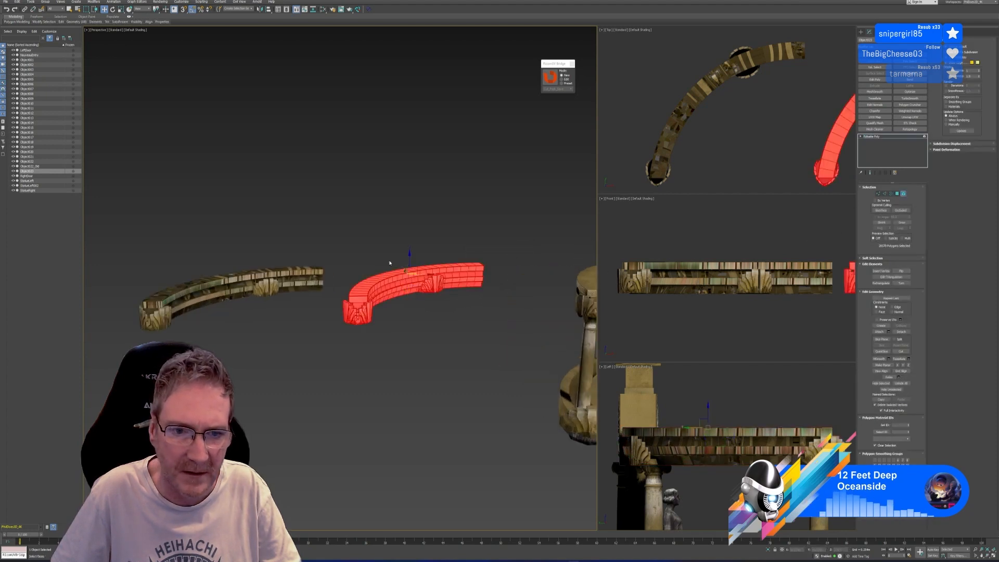
left_click(902, 332)
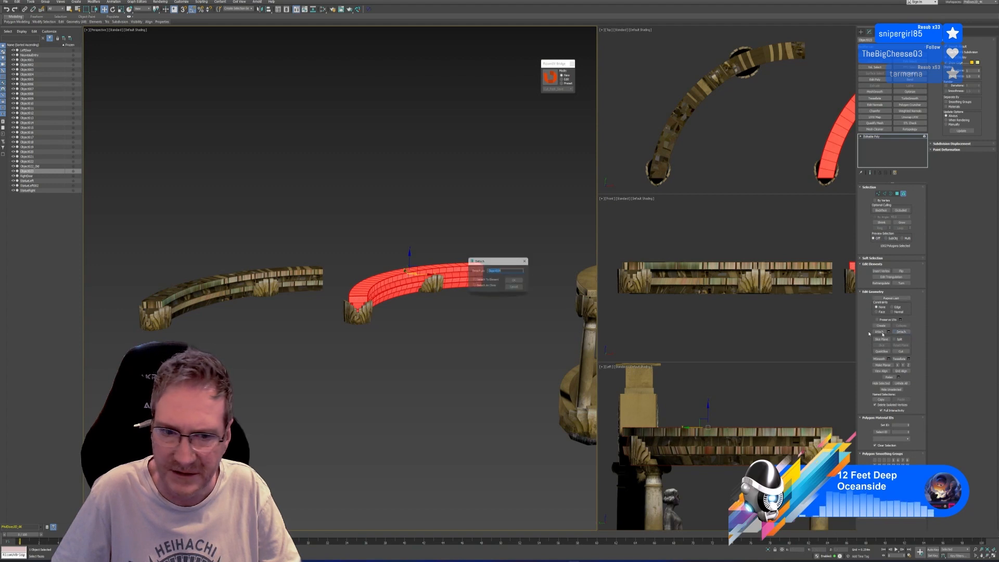
left_click(516, 282)
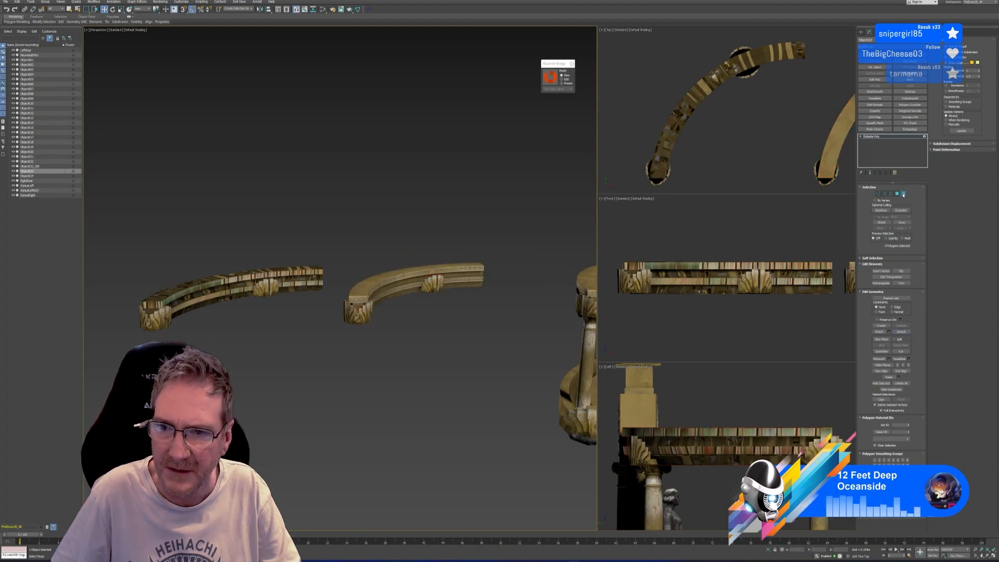
Step: Collapse the whole modifier stack of the unwrapped beam
left_click(234, 296)
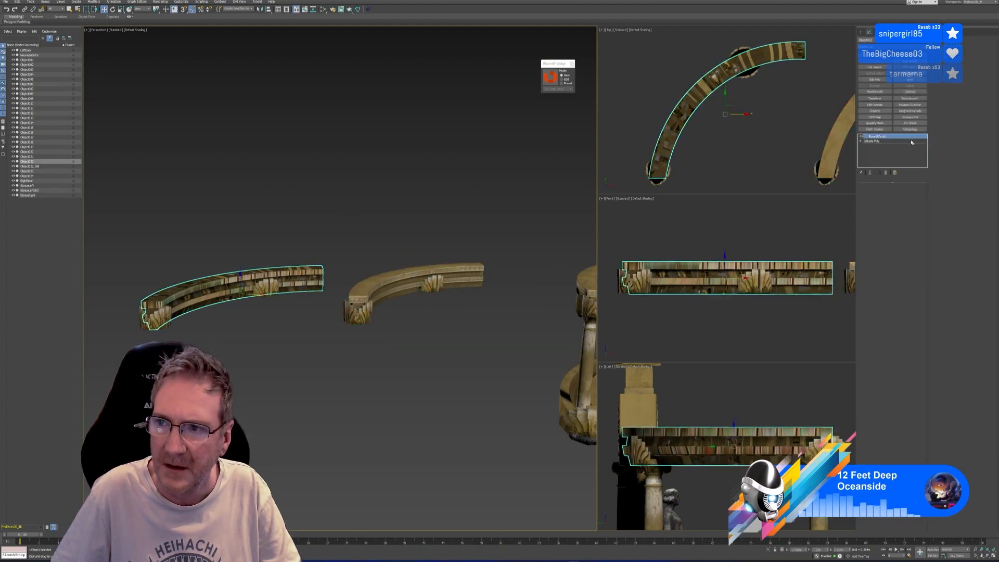
right_click(902, 136)
left_click(916, 193)
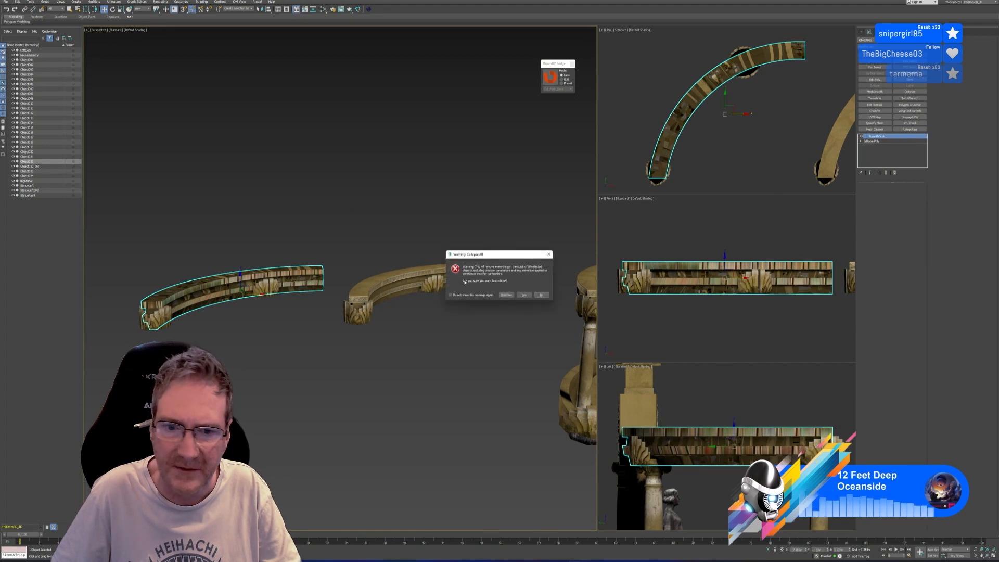
left_click(523, 294)
Step: Apply Unwrap UVW to the unwrapped beam, move its UVs to another map channel and copy the modifier
left_click(910, 117)
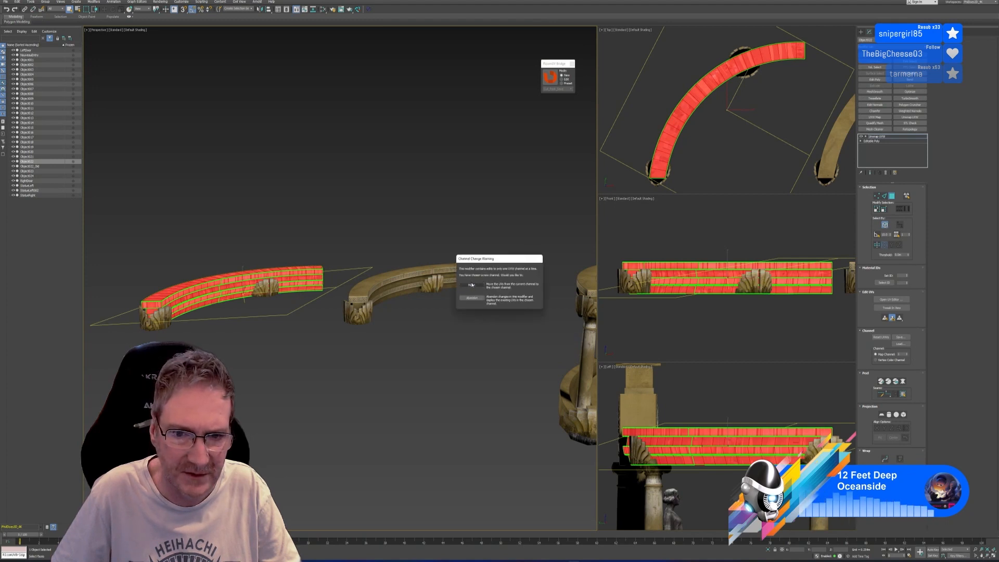
left_click(882, 138)
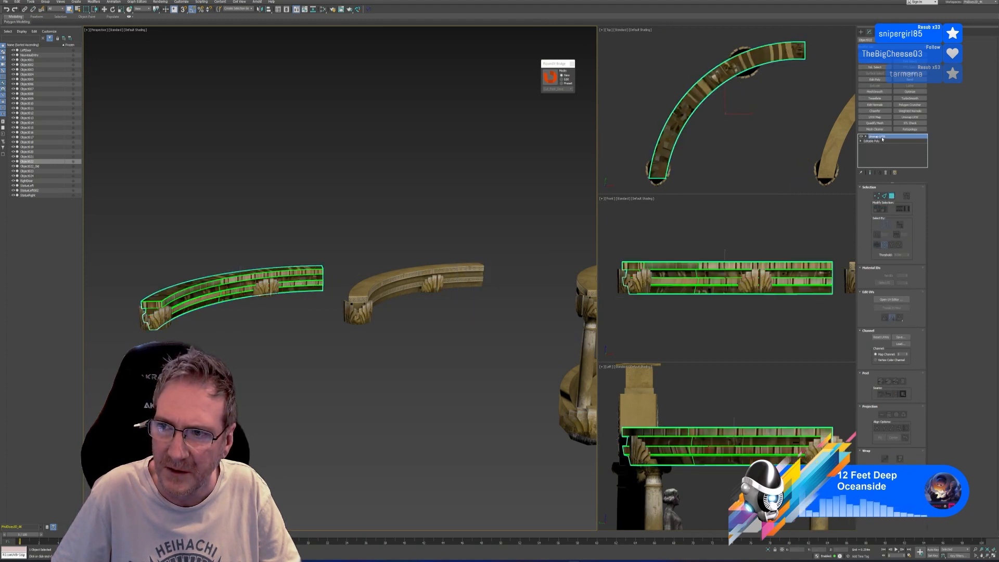
right_click(883, 139)
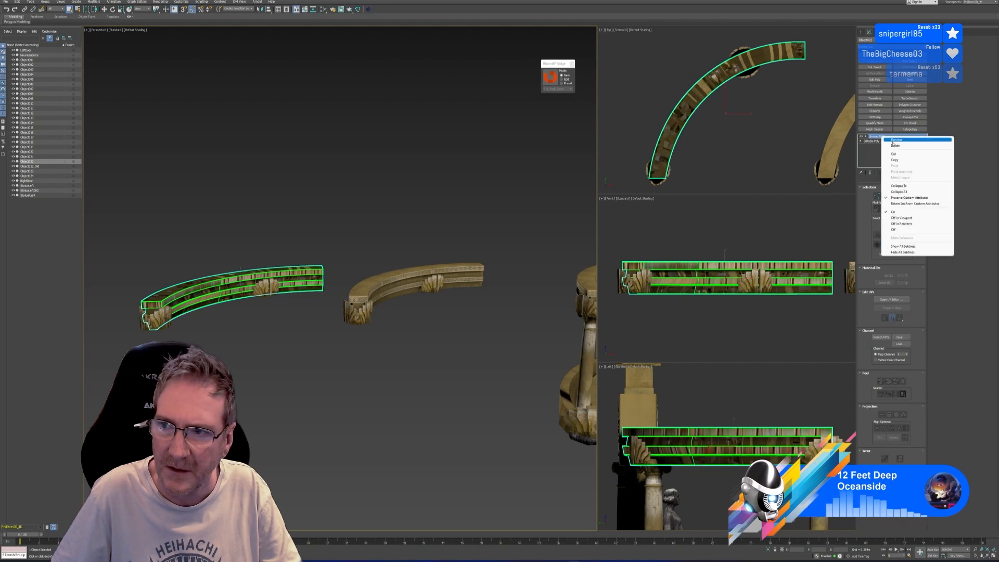
left_click(895, 159)
Step: Paste the copied Unwrap UVW modifier onto the detached beam copy and check its straightened islands in the UV editor
left_click(409, 263)
left_click(409, 263)
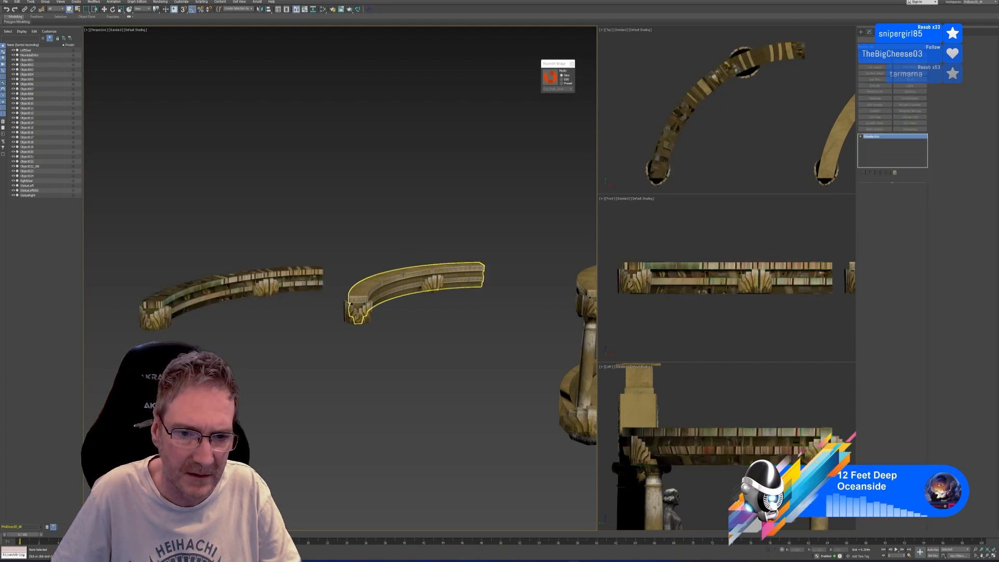
right_click(890, 140)
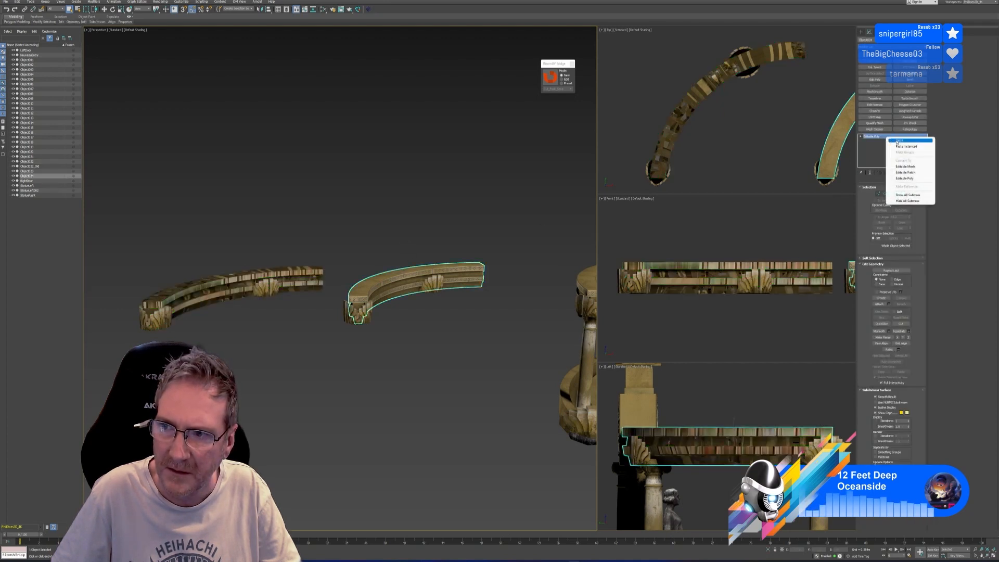
left_click(898, 165)
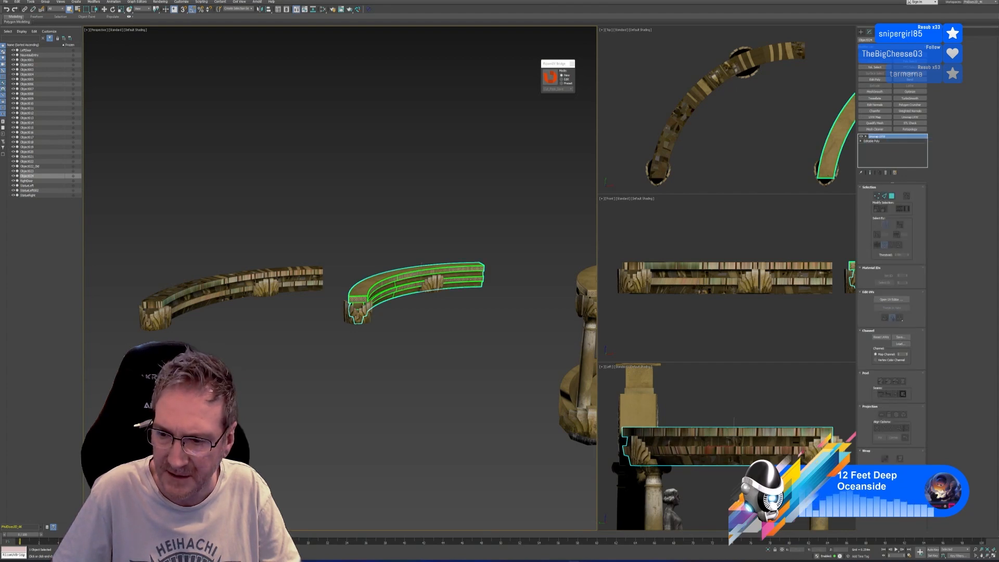
left_click(880, 337)
left_click(894, 300)
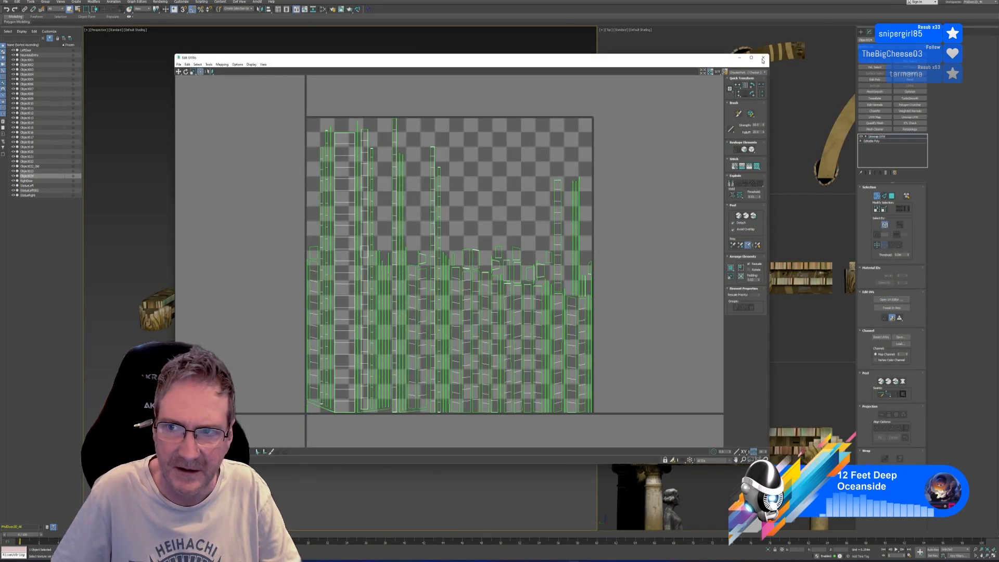
left_click(763, 58)
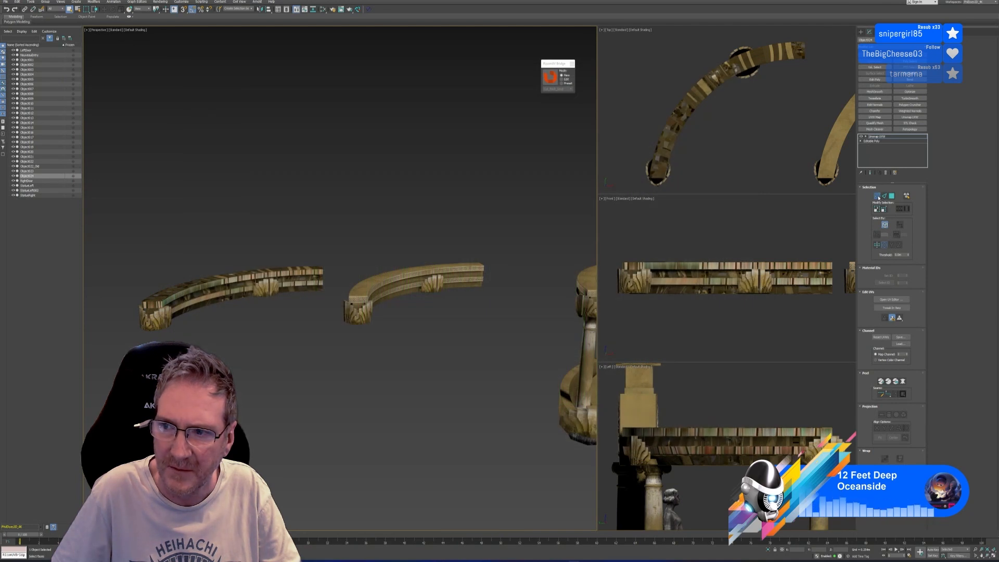
left_click(436, 209)
Step: Apply Unwrap UVW to the copy's capitals, change its map channel and check all their UVs in the UV editor
middle_click_drag(354, 234, 330, 209)
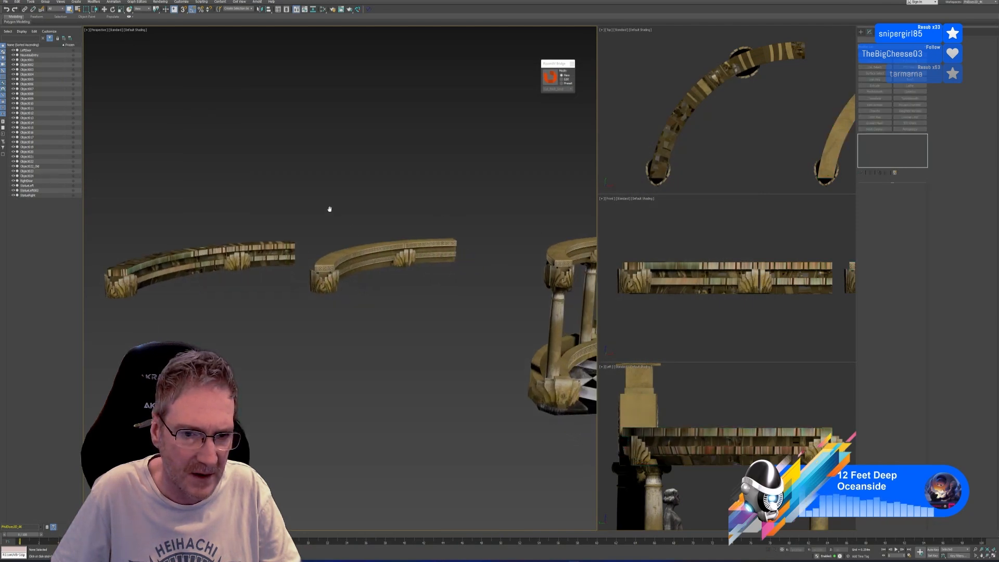
left_click(325, 280)
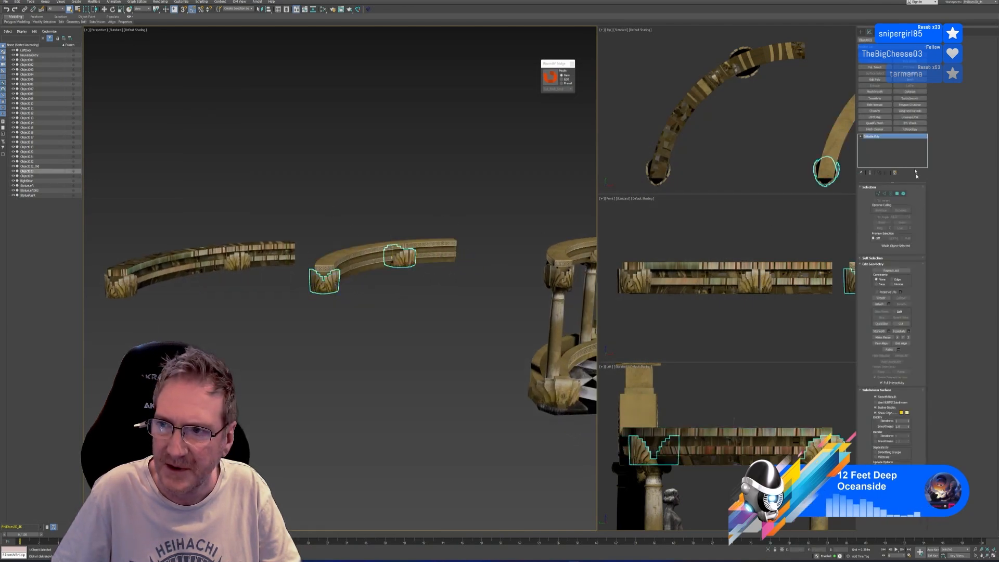
left_click(912, 119)
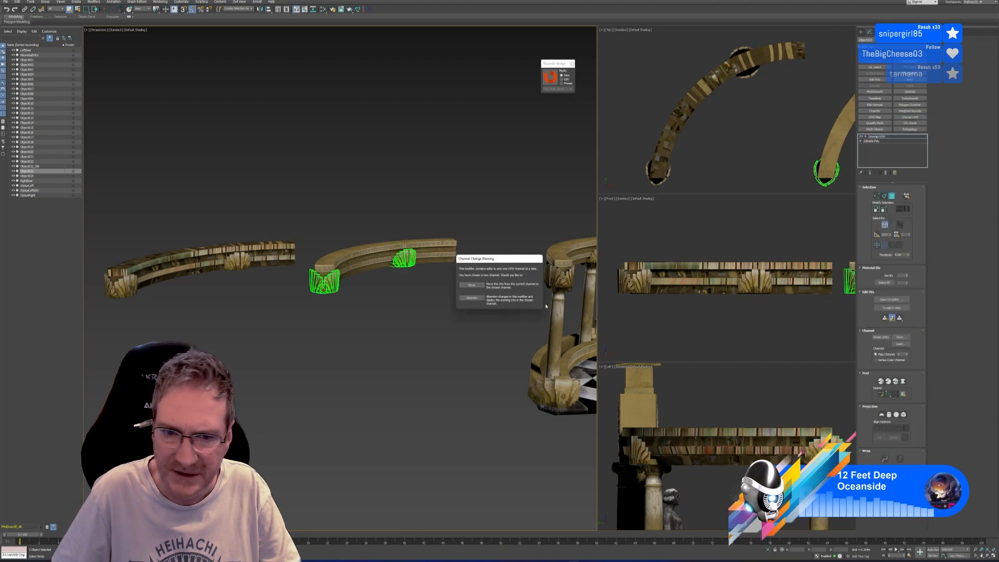
left_click(889, 299)
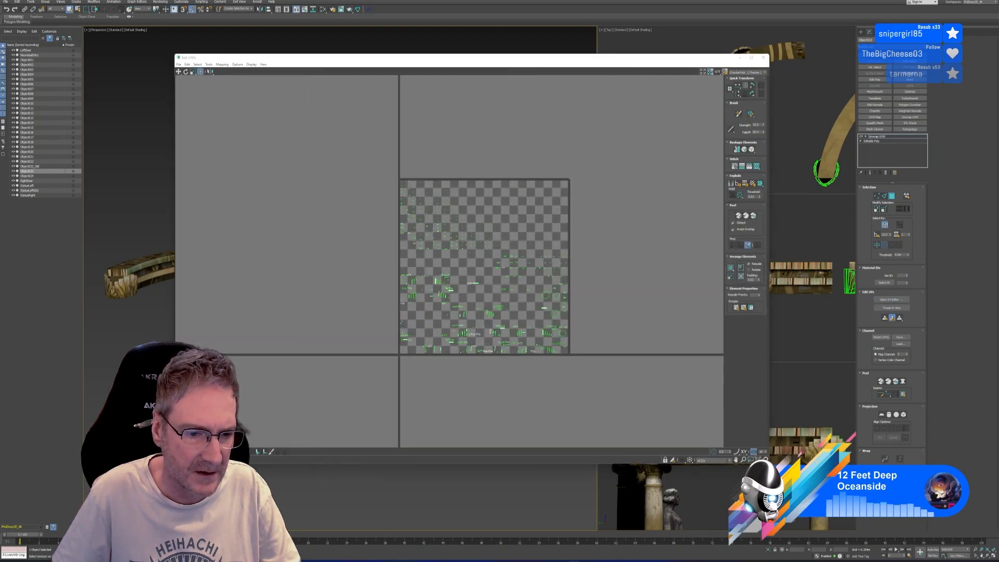
left_click_drag(350, 149, 627, 422)
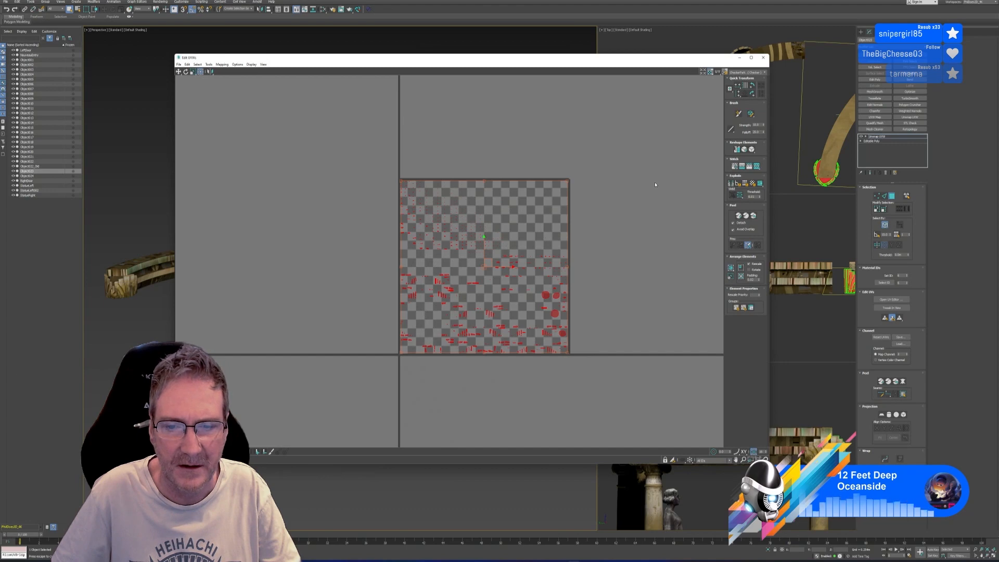
left_click(763, 57)
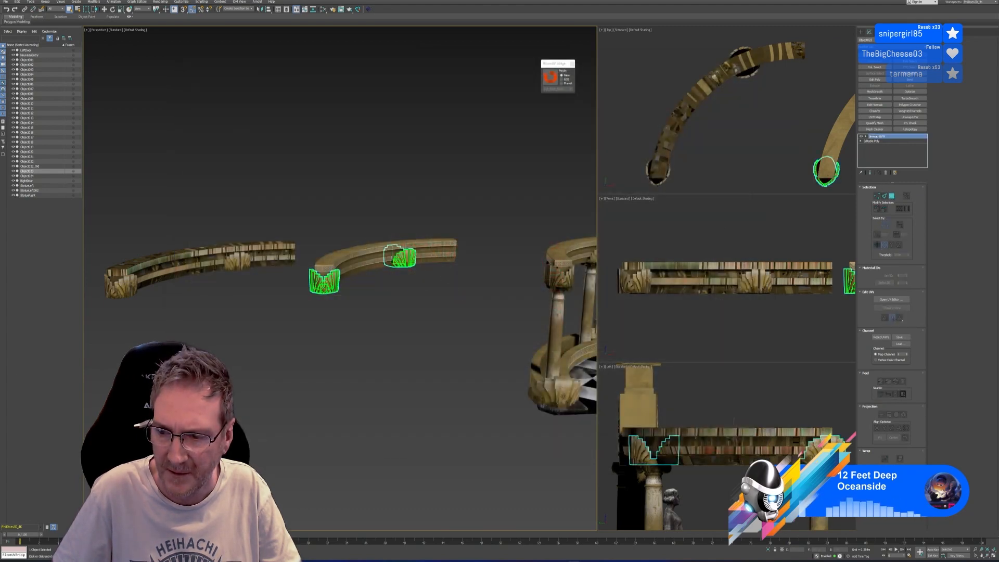
left_click(439, 190)
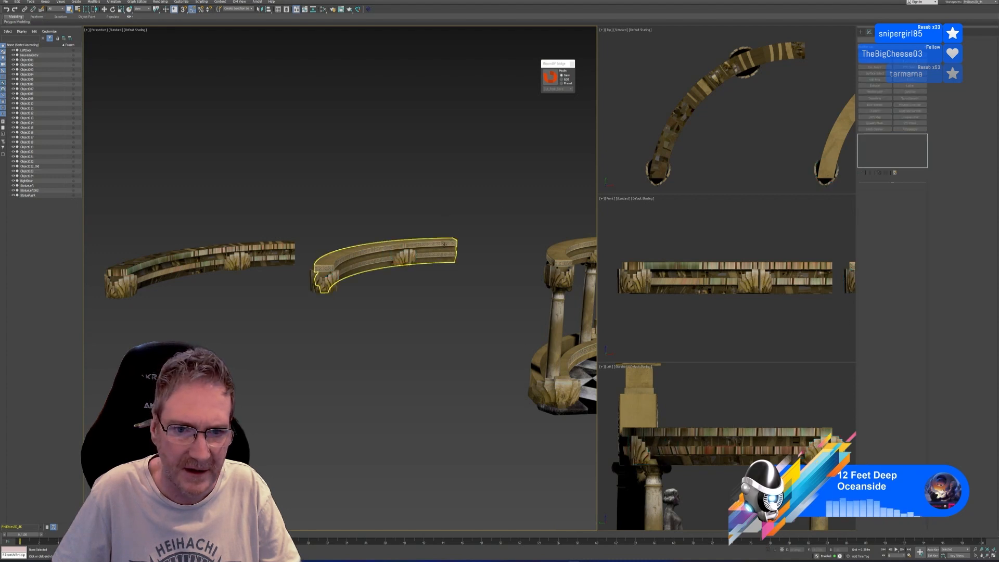
Step: Collapse the beam copy's modifier stack and attach its capitals back to it
left_click(443, 244)
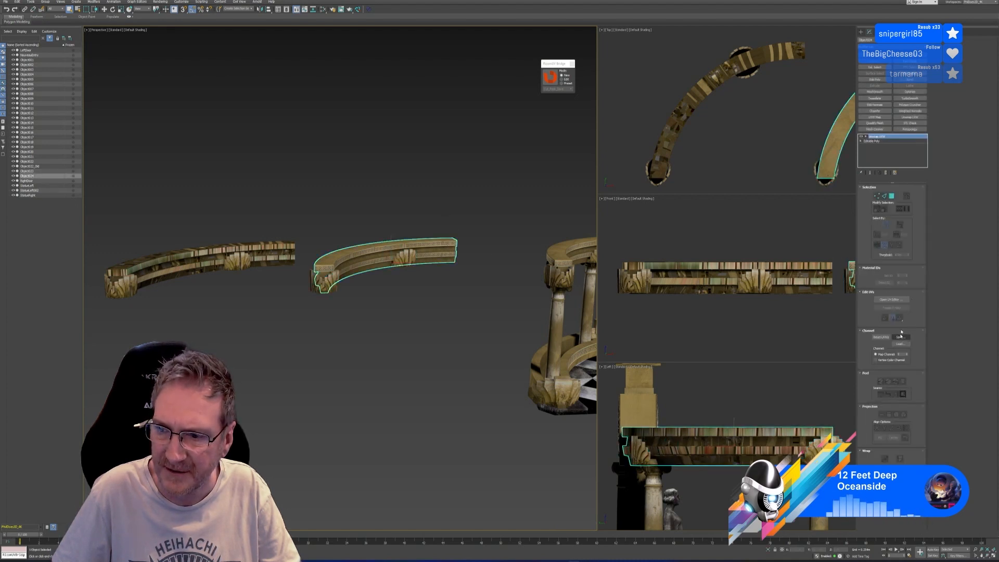
right_click(885, 137)
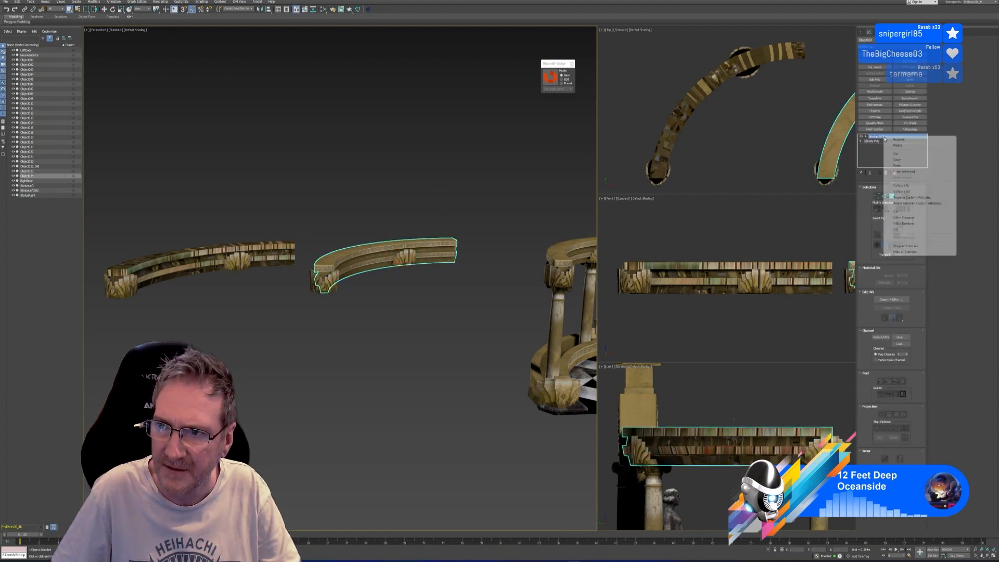
left_click(910, 192)
key("Return")
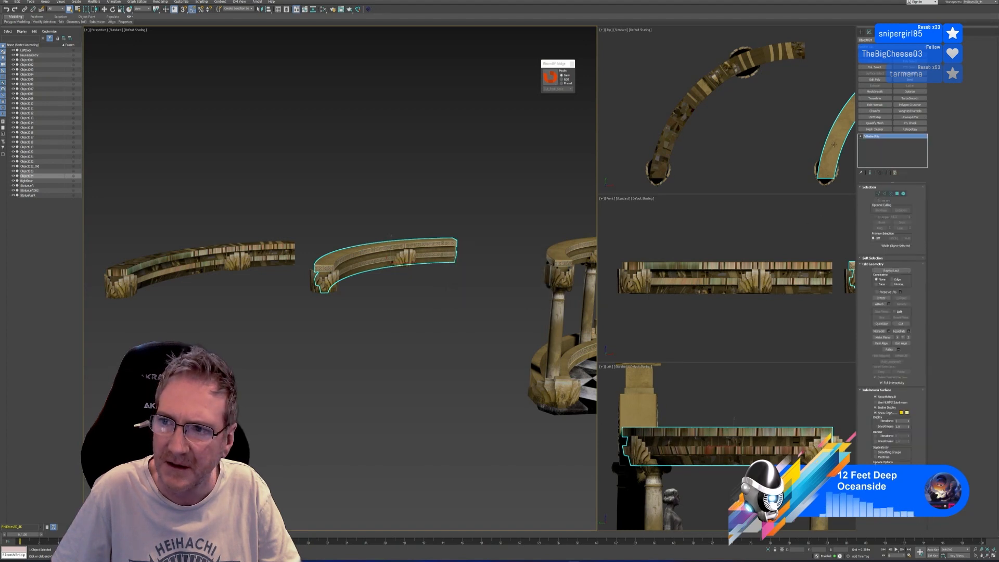
left_click(880, 304)
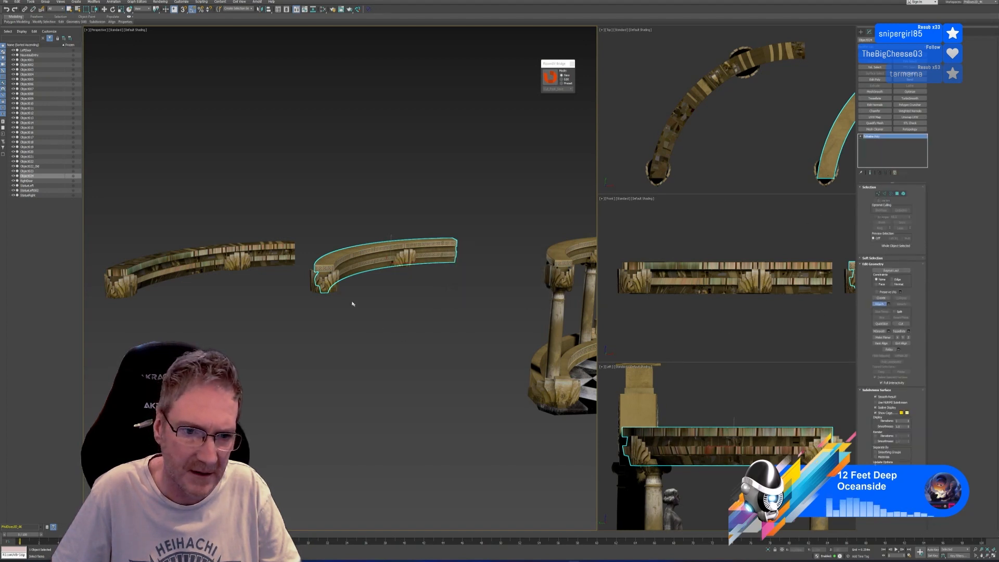
left_click(325, 283)
left_click(879, 305)
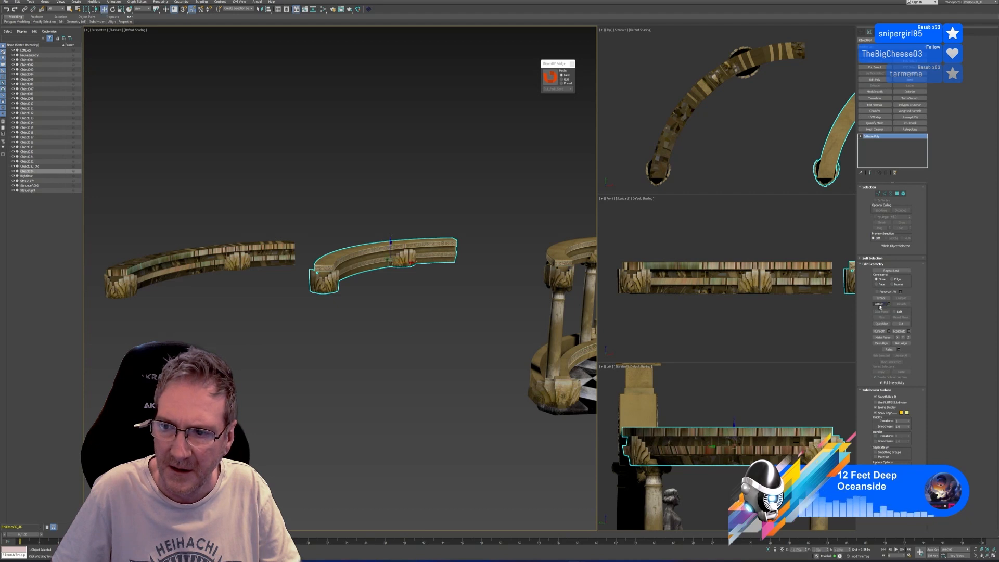
Step: Apply Unwrap UVW to the rejoined beam, move its UVs to another map channel and show them in the UV editor
left_click(910, 117)
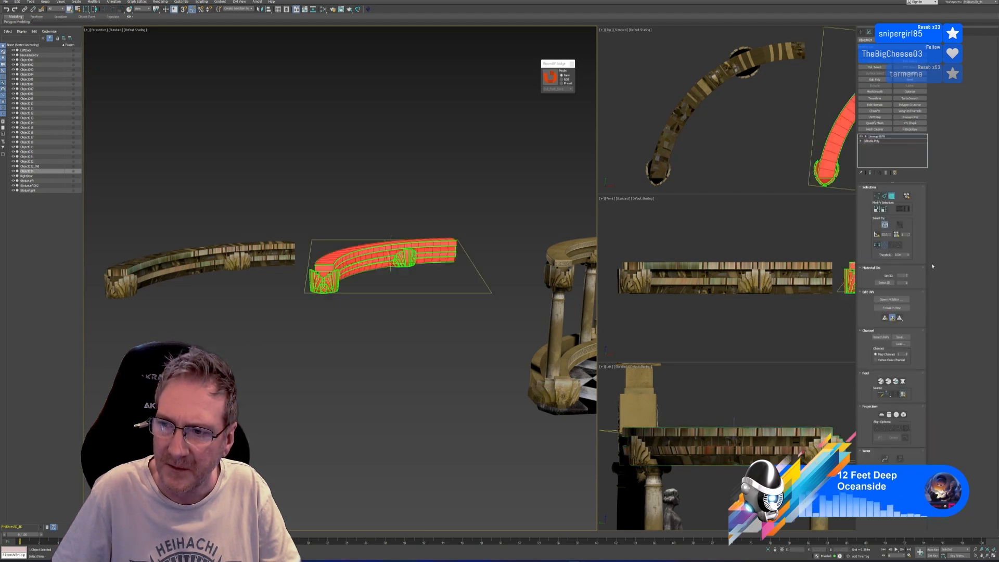
left_click(908, 354)
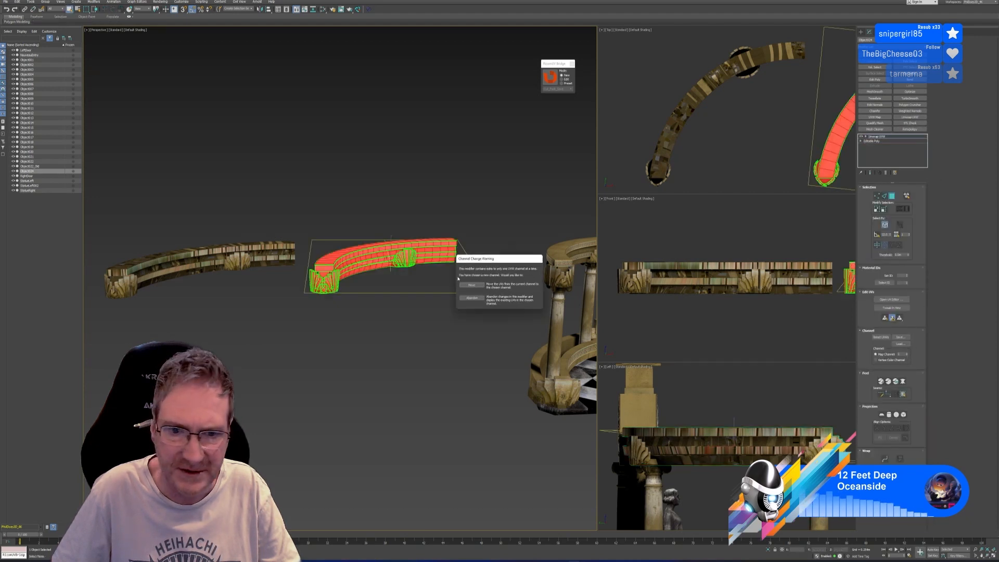
left_click(470, 285)
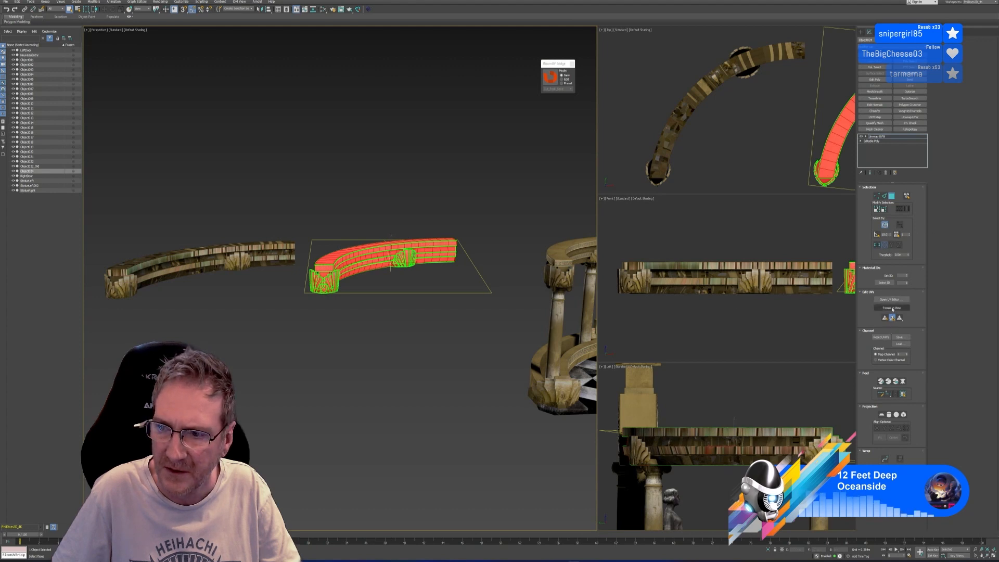
left_click(892, 299)
scroll(551, 289, "down", 5)
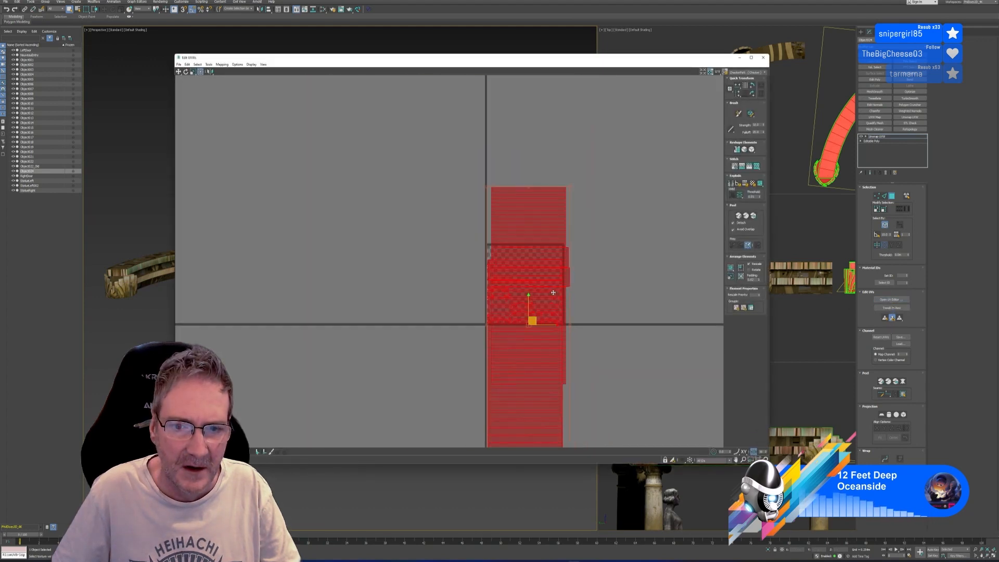
Step: Check the rejoined beam's UV layout relative to the UV tile, and close the UV editor
scroll(583, 282, "down", 4)
middle_click_drag(599, 279, 546, 237)
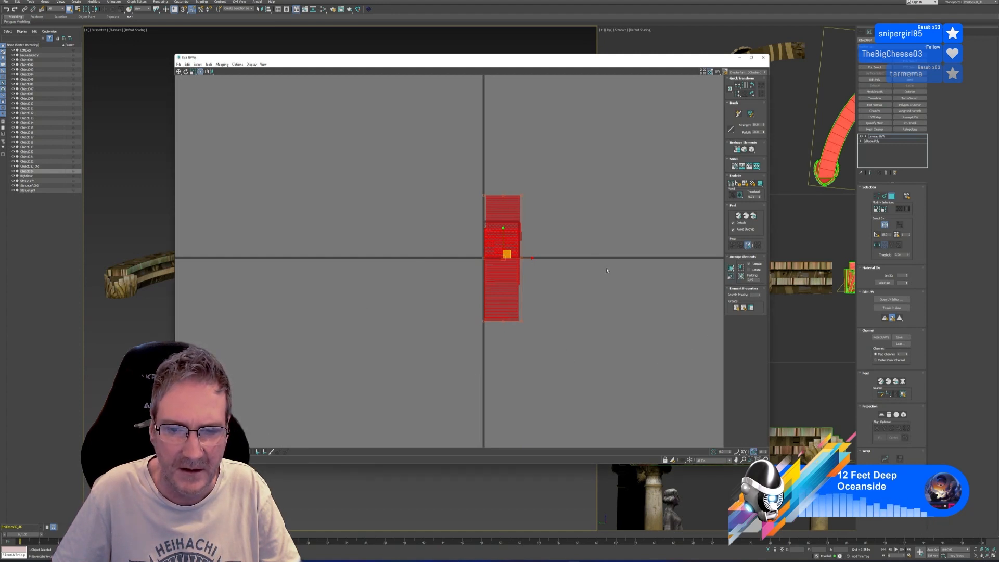
scroll(499, 249, "up", 4)
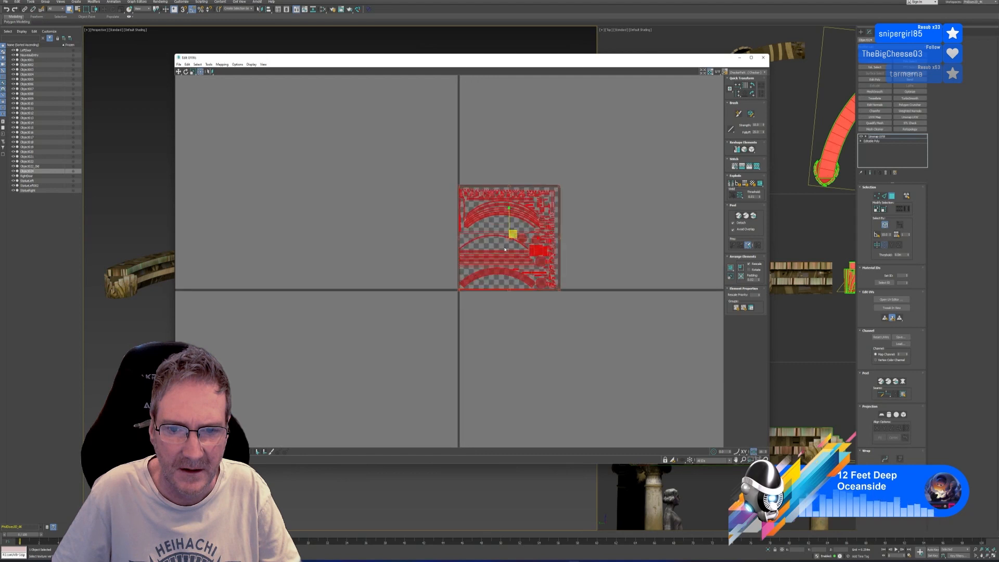
left_click(763, 58)
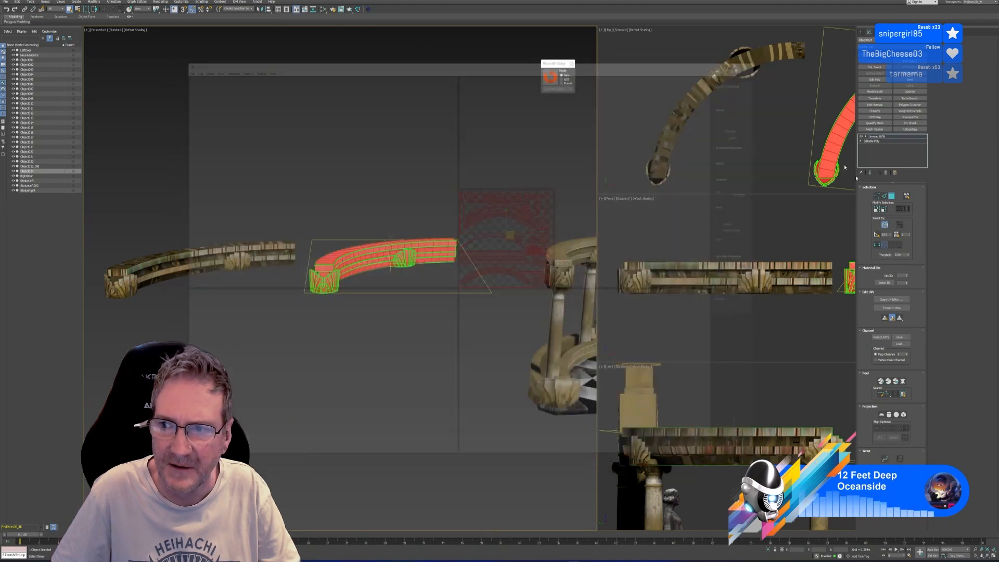
Step: Try repacking the beam's UVs with a UV-Packer modifier, inspect the packed preview, and remove the modifier
left_click(892, 137)
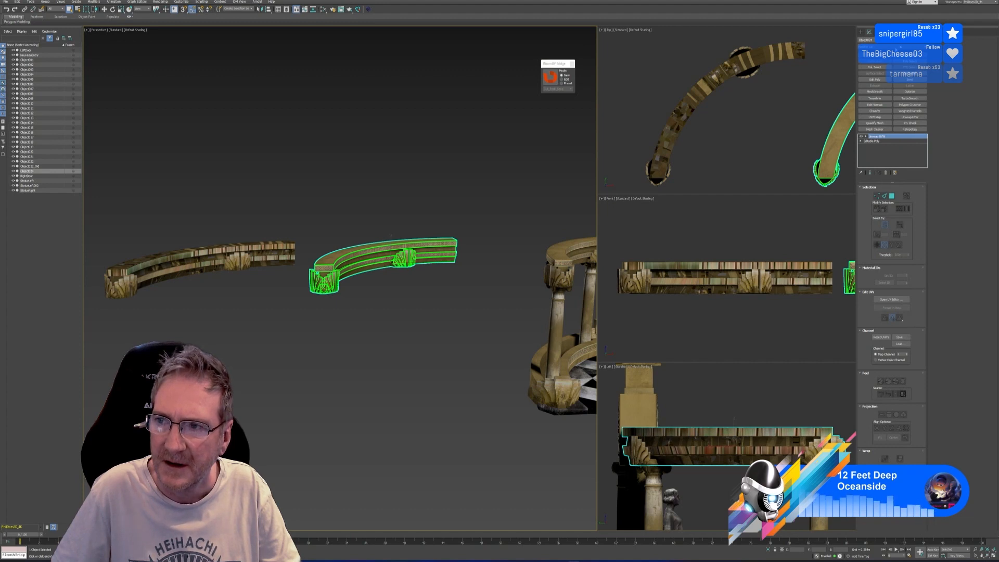
left_click(896, 48)
scroll(886, 442, "down", 3)
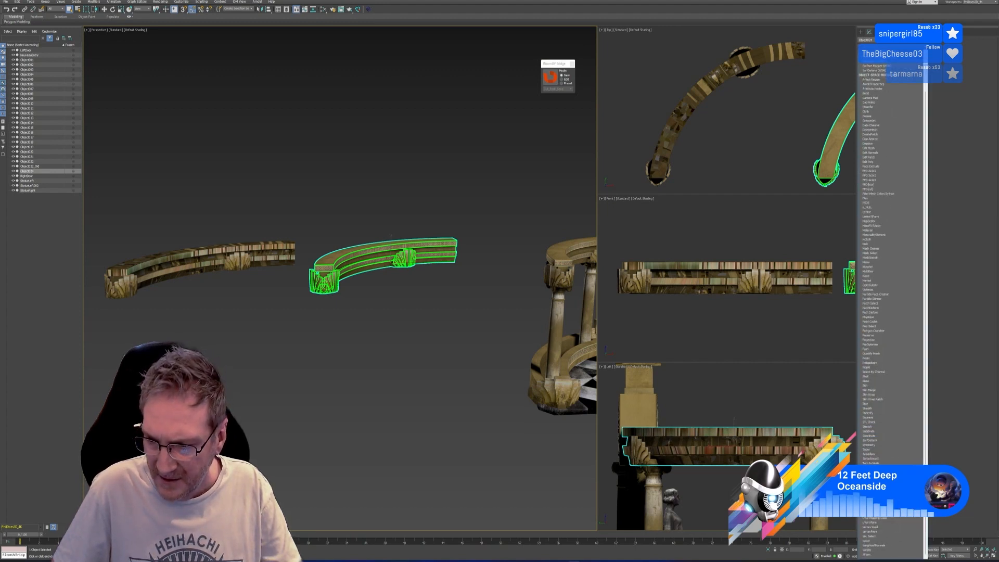
left_click(874, 504)
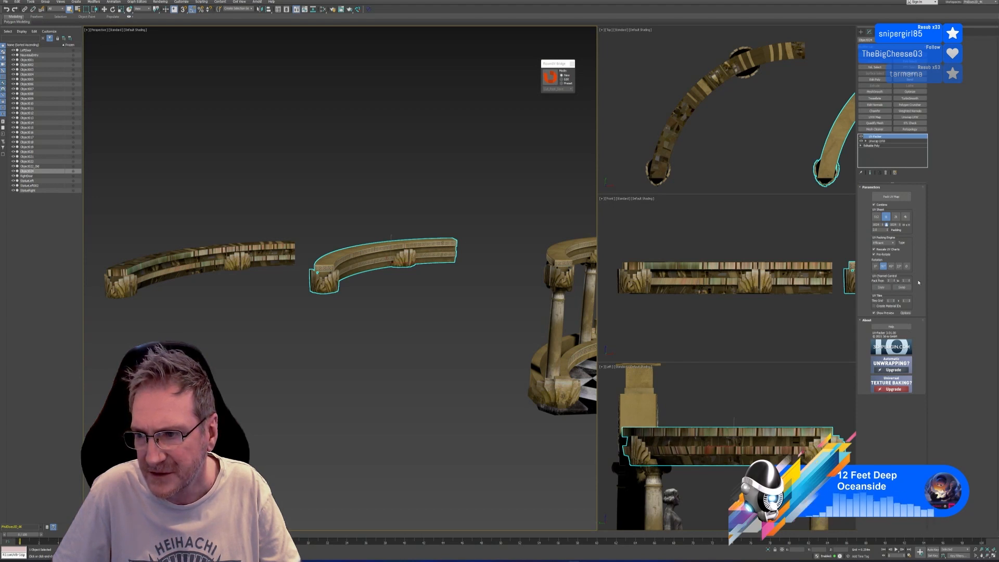
left_click(891, 196)
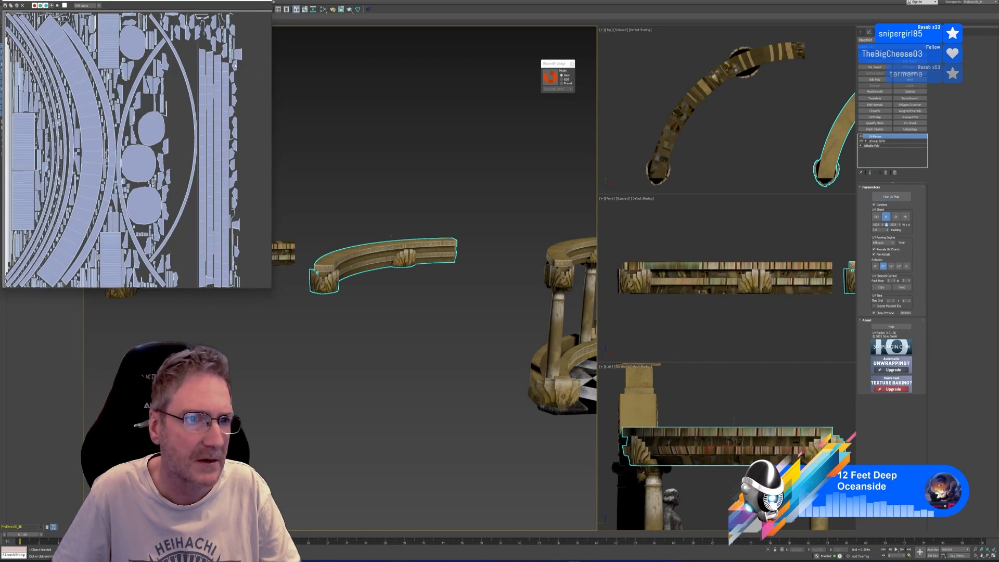
left_click_drag(193, 1, 456, 95)
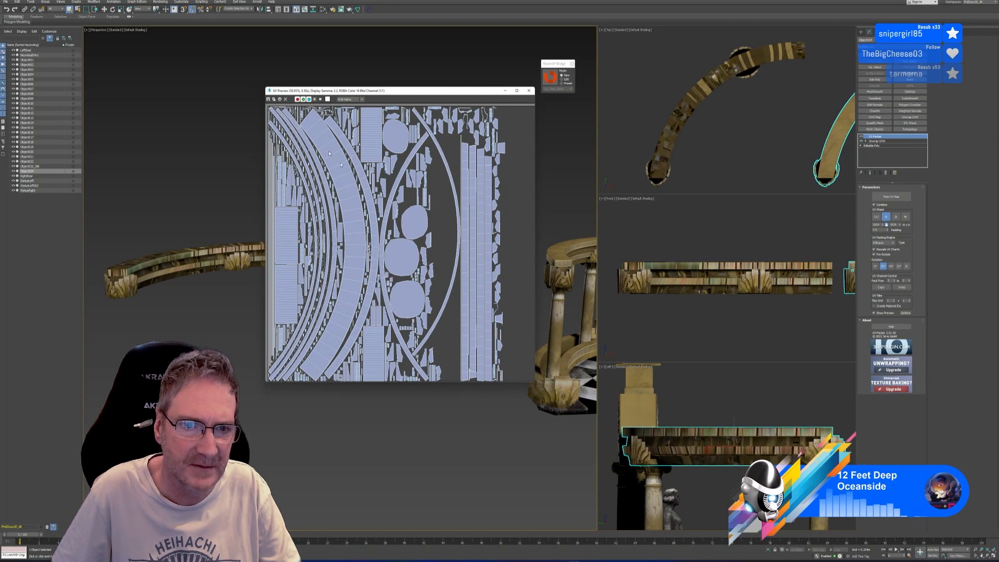
left_click(528, 90)
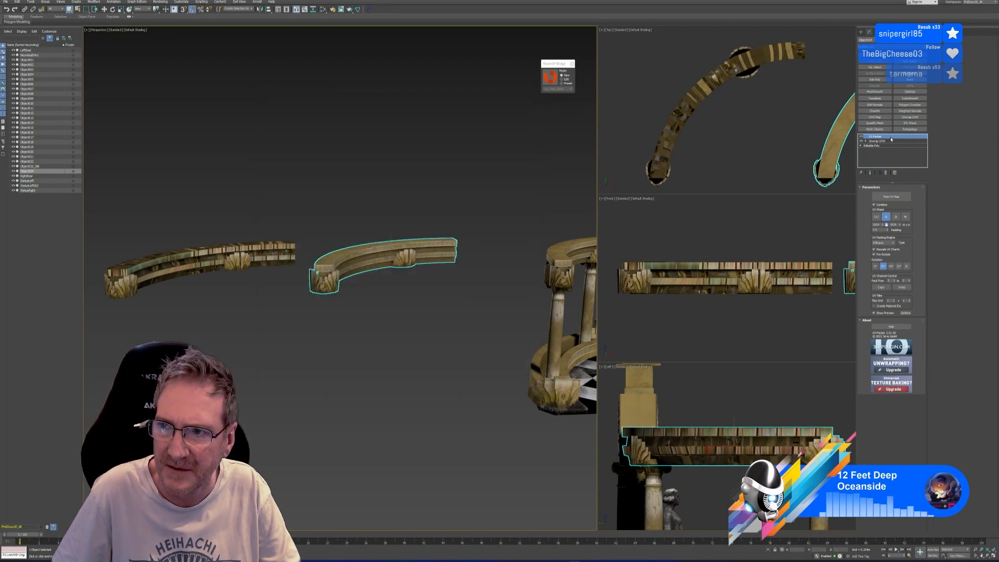
left_click(886, 173)
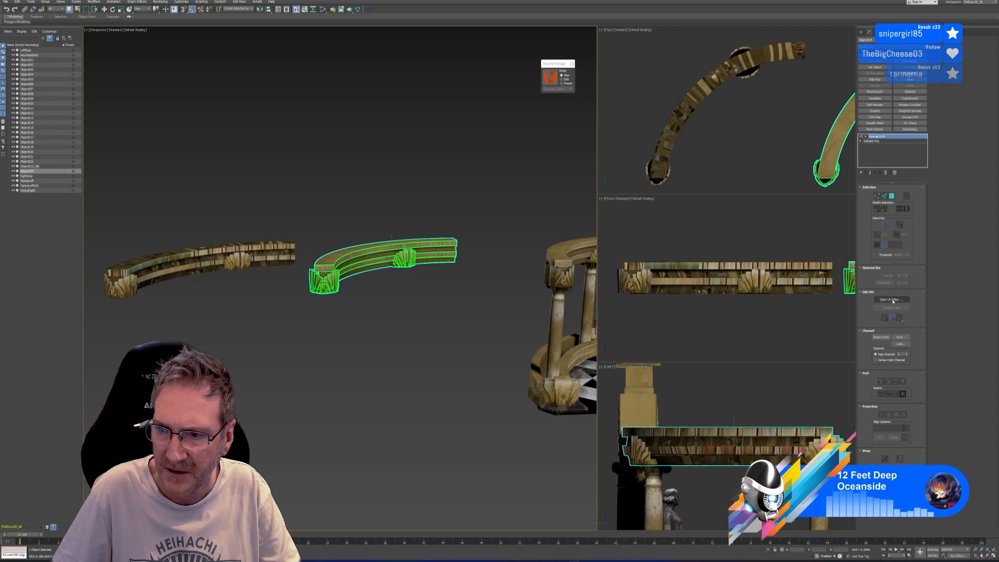
Step: Open the rejoined beam's UVs in the UV editor
left_click(892, 300)
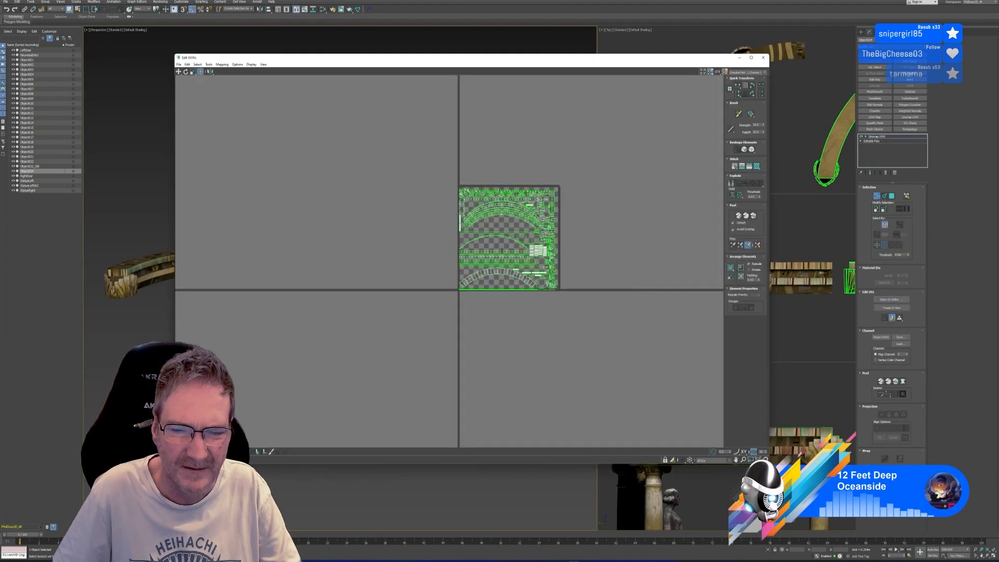
Step: Inspect the plain stone arch's UV layout, close the UV editor and delete the arch's Unwrap UVW modifier
scroll(501, 250, "up", 5)
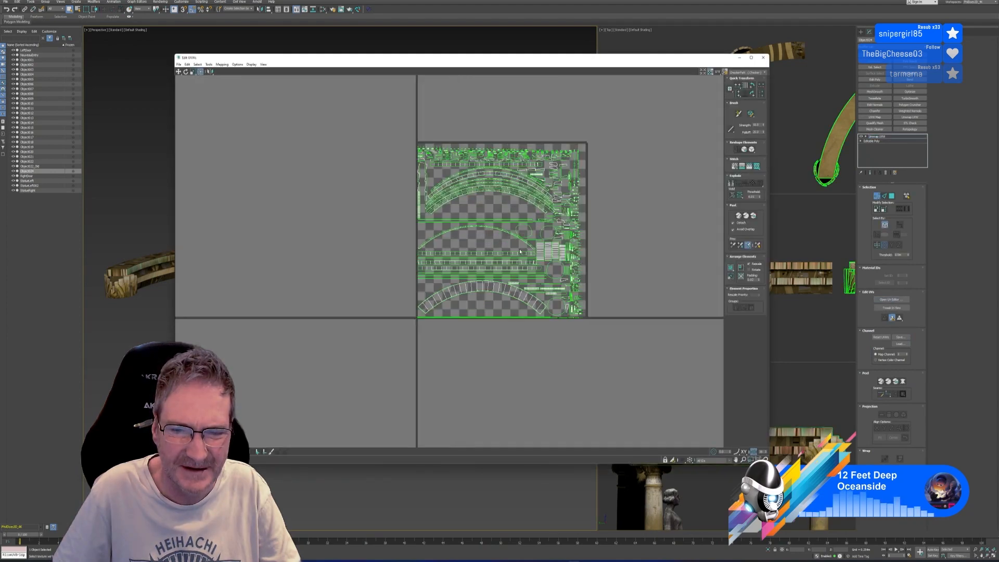
left_click(763, 57)
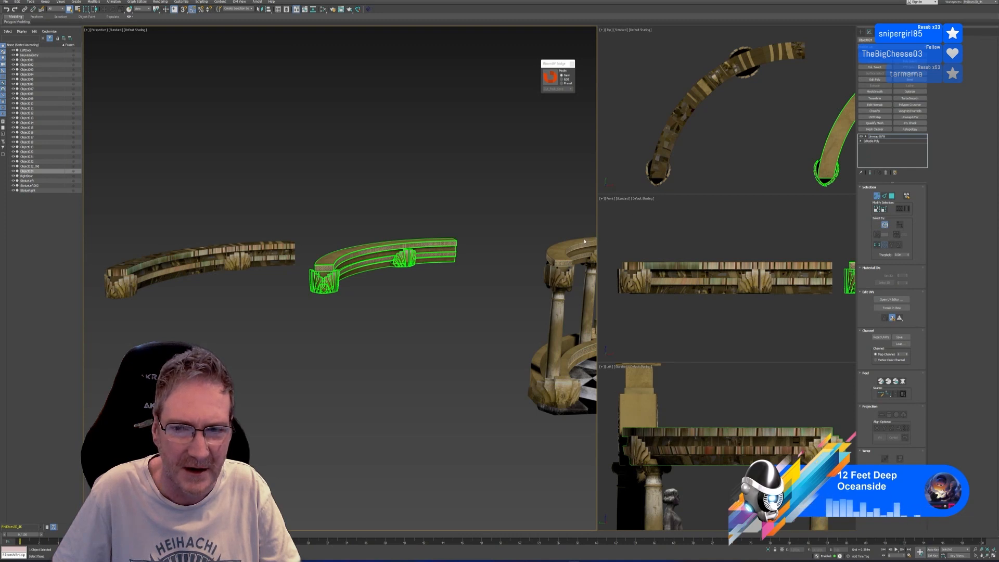
left_click(878, 196)
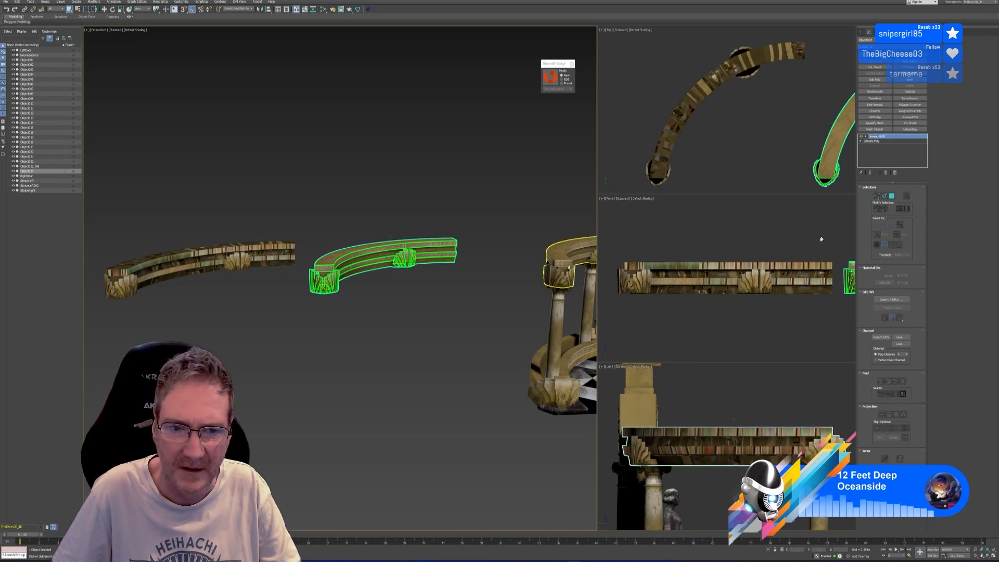
left_click(886, 174)
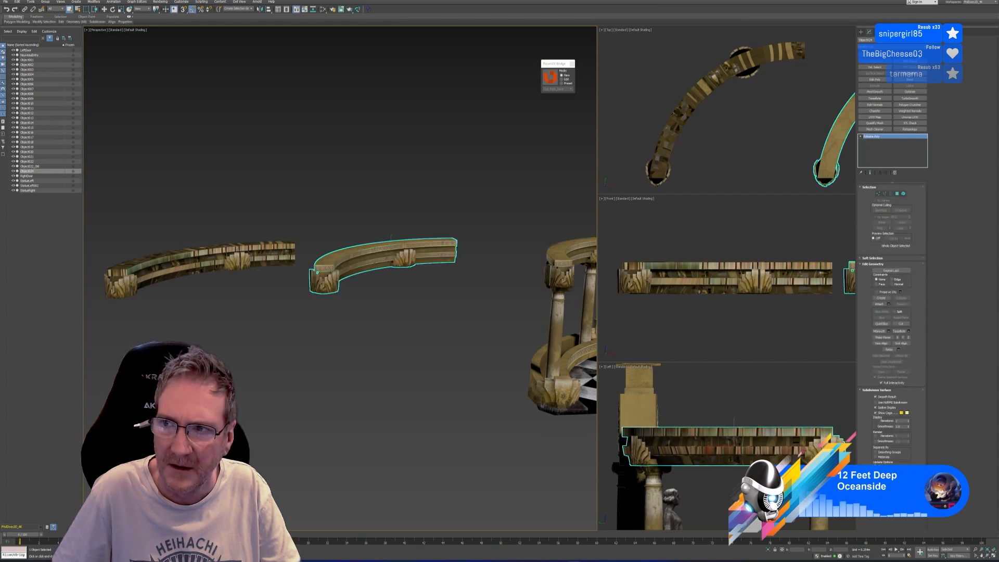
Step: Try packing the plain stone arch's UVs with the UV-Packer modifier
left_click(899, 46)
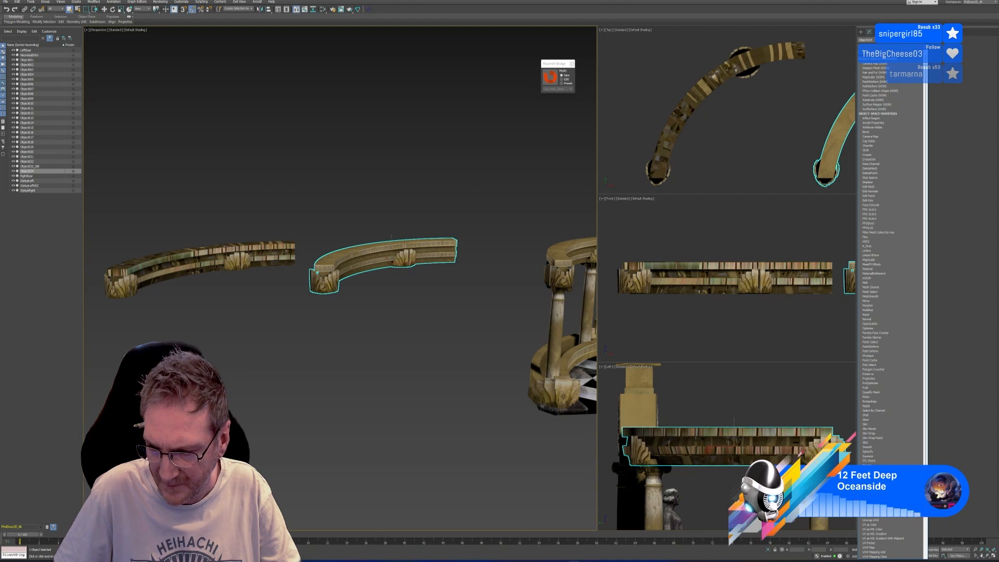
left_click(878, 539)
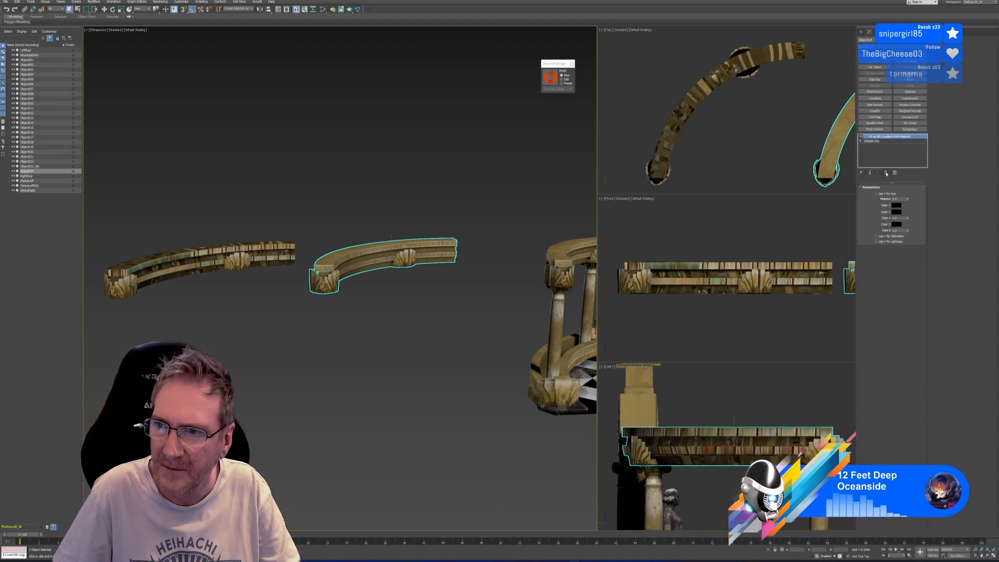
left_click(887, 174)
left_click(899, 47)
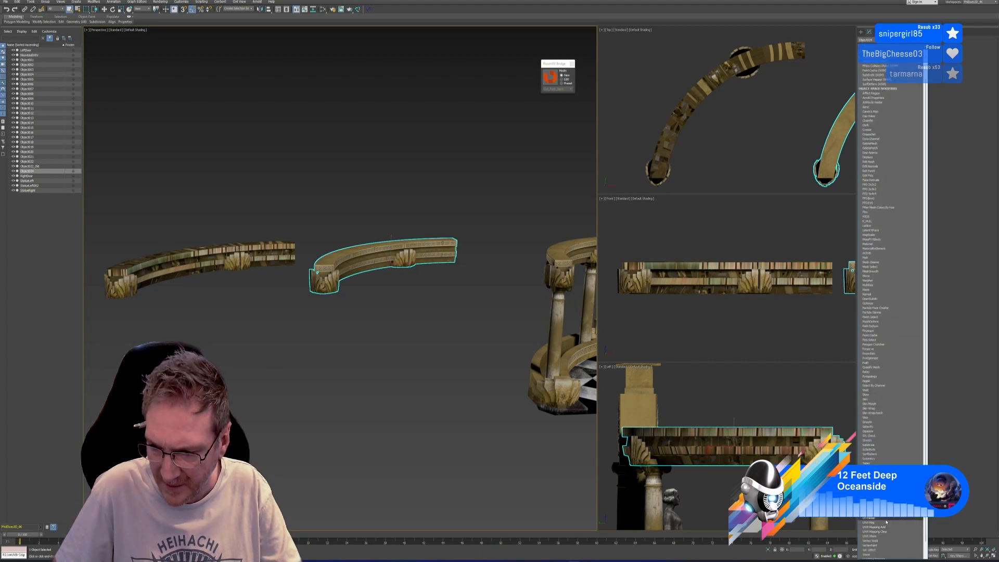
left_click(881, 519)
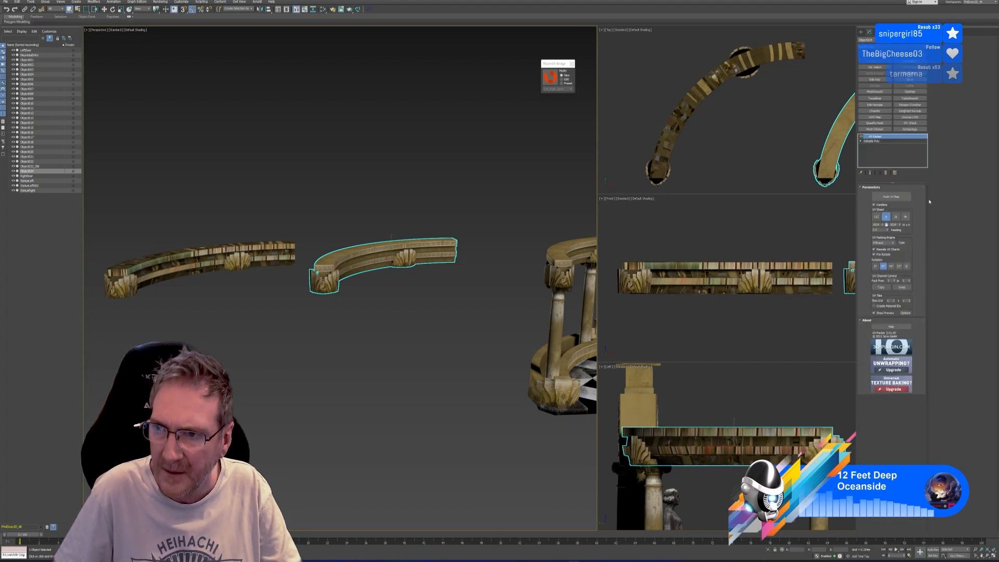
left_click(894, 197)
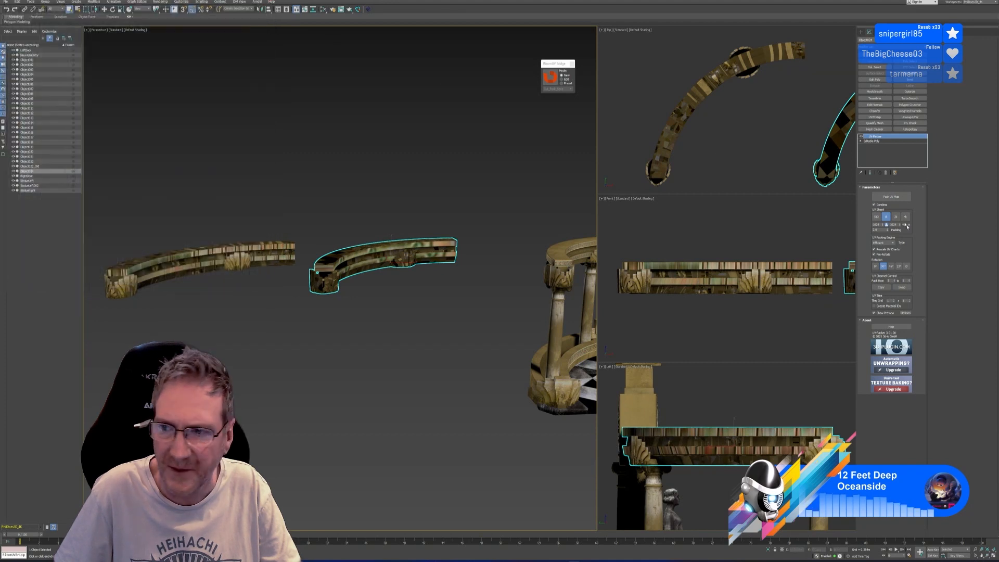
left_click(886, 172)
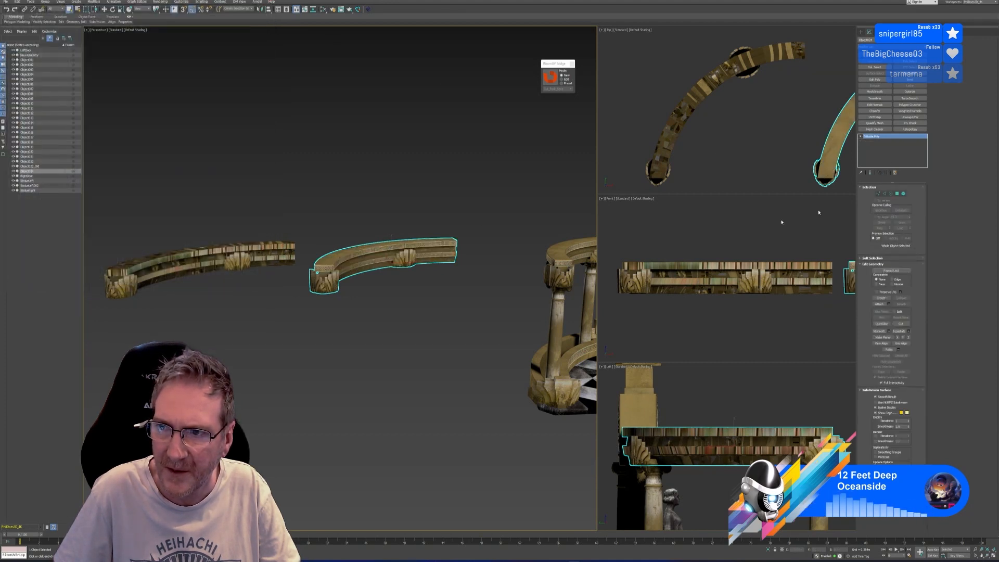
Step: Inspect the UV layout of the striped arch body in the UV editor
middle_click_drag(298, 171, 338, 173, "alt")
left_click(280, 241)
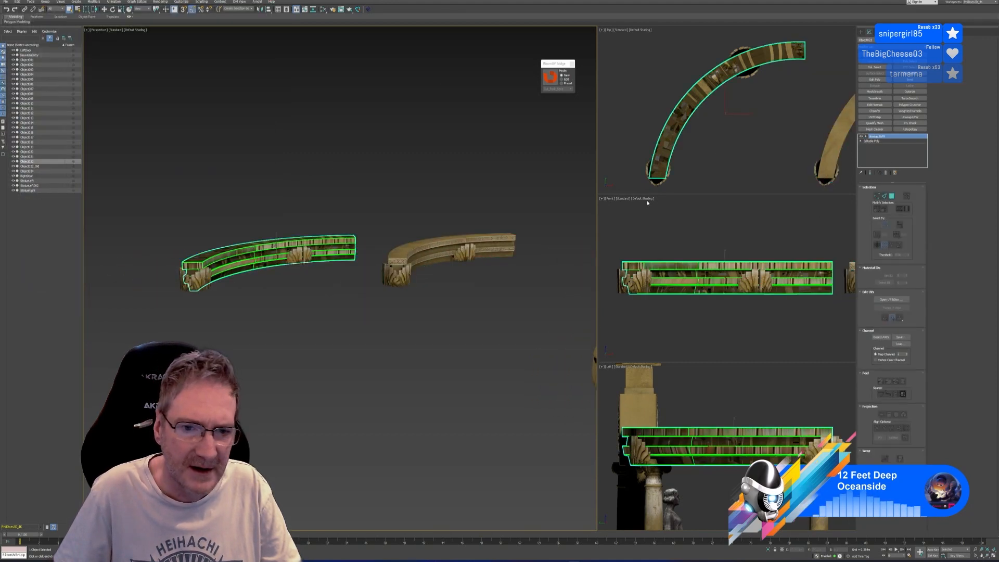
left_click(889, 300)
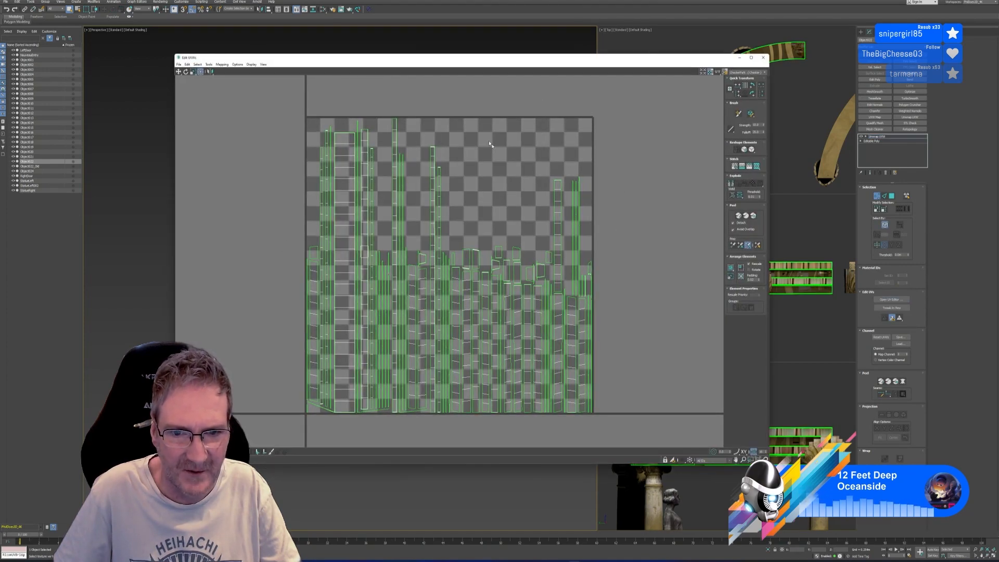
left_click(763, 57)
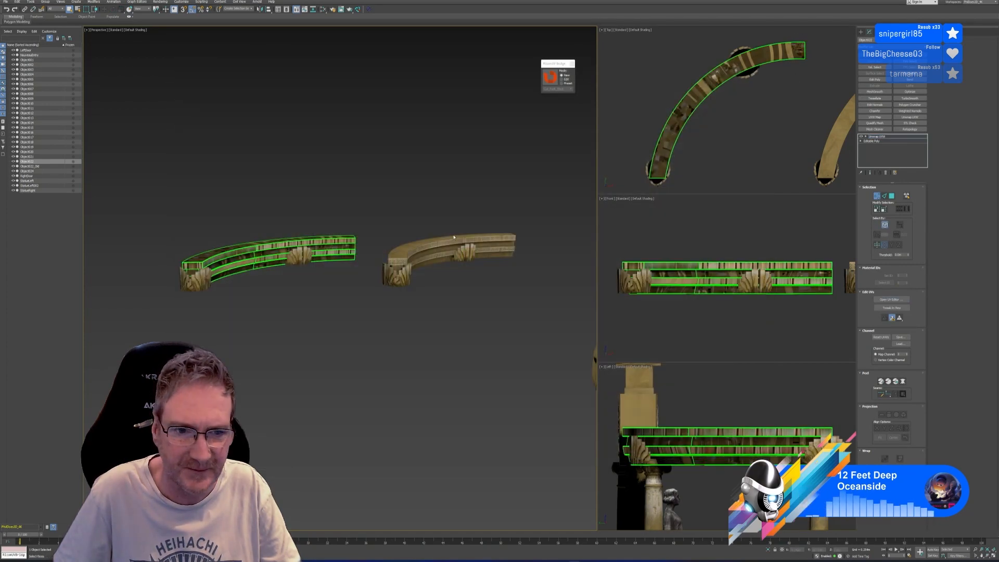
middle_click_drag(412, 188, 395, 168)
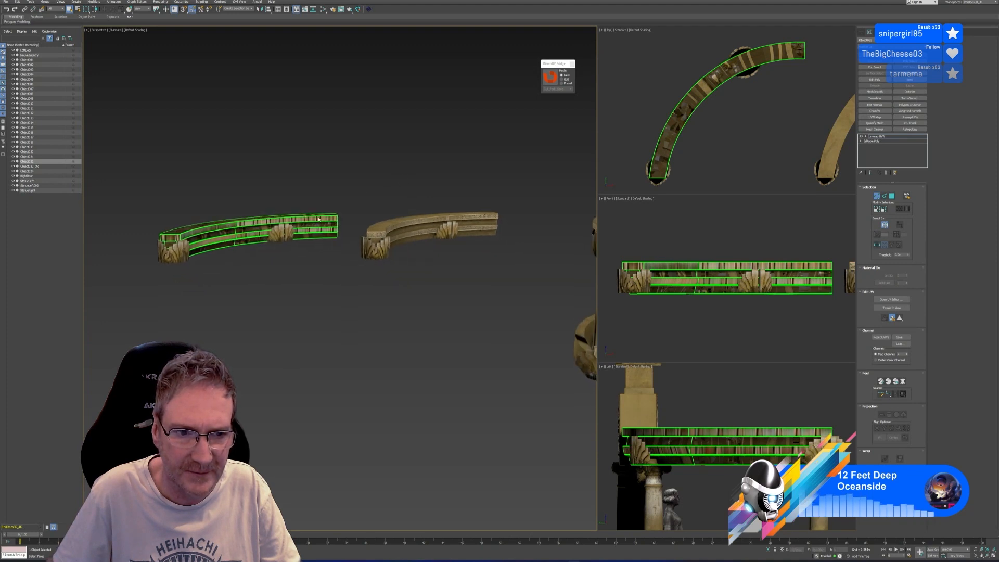
left_click(877, 196)
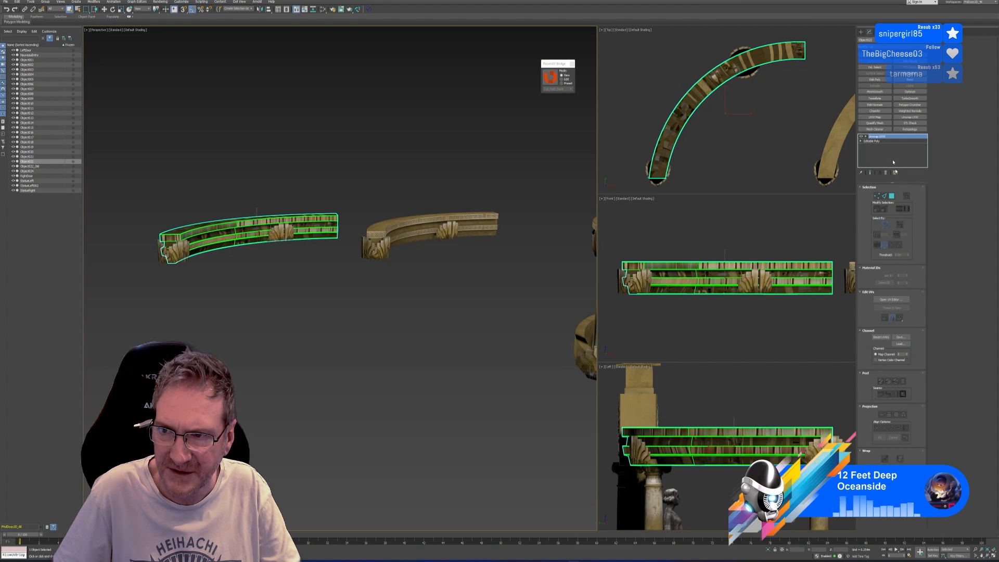
Step: Detach the plain arch's curved body elements from its shell ornaments as a separate object
left_click(458, 245)
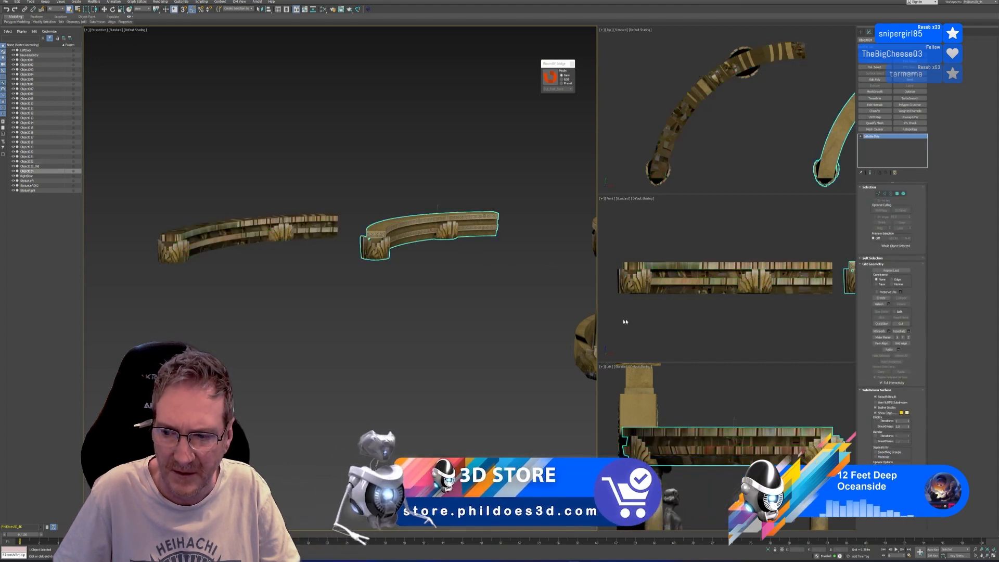
left_click(903, 194)
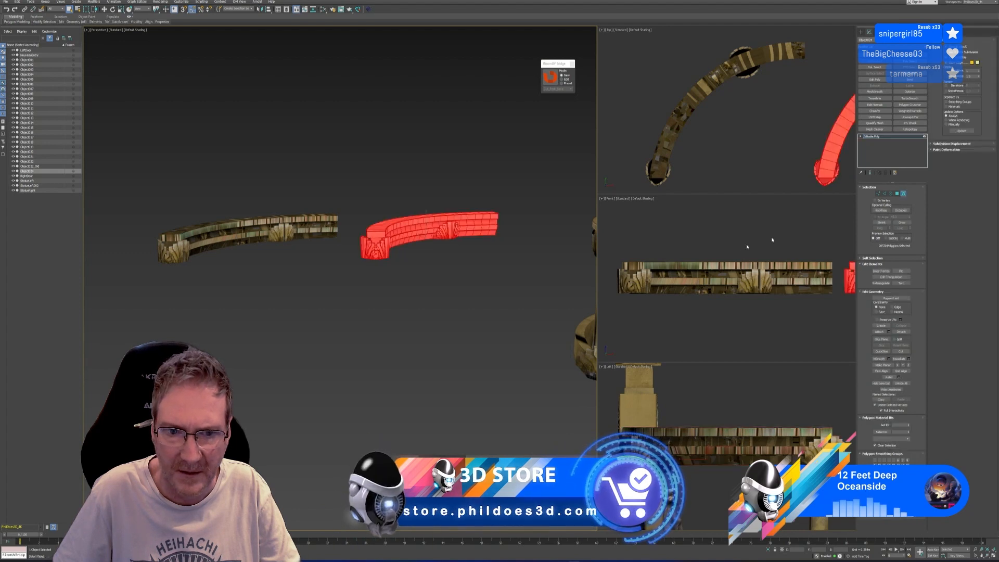
left_click(429, 221)
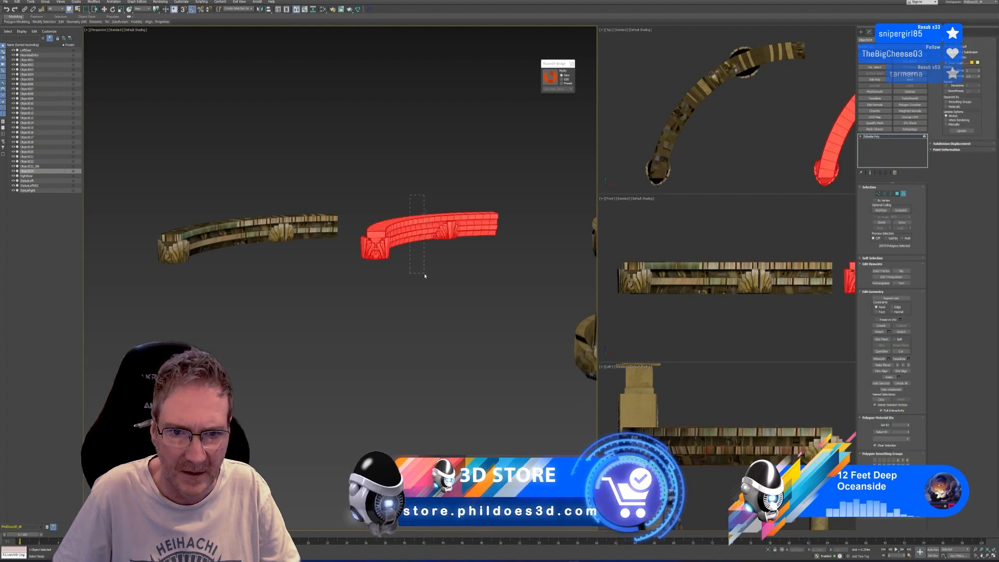
left_click(902, 331)
key("Return")
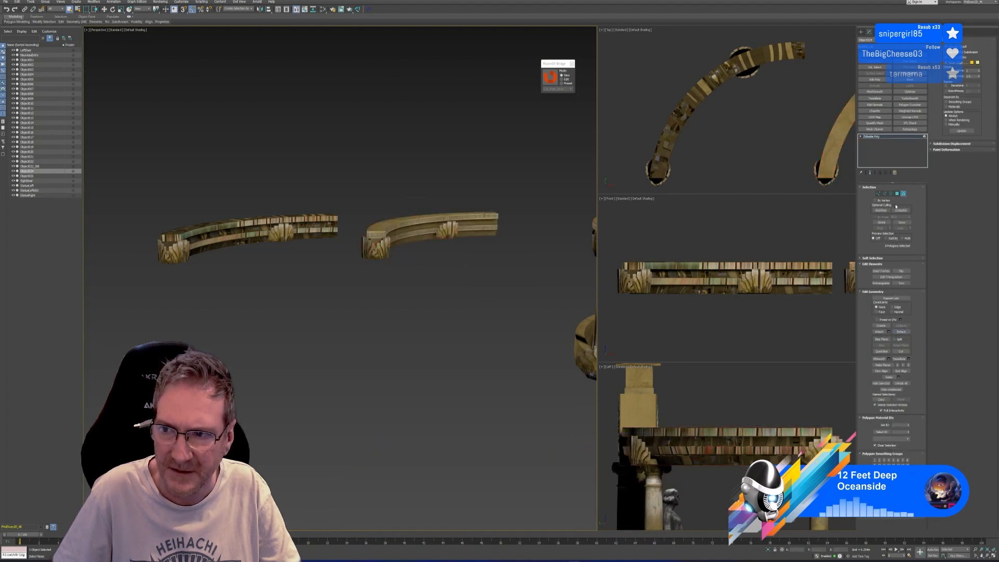
left_click(898, 195)
left_click(453, 318)
left_click(417, 229)
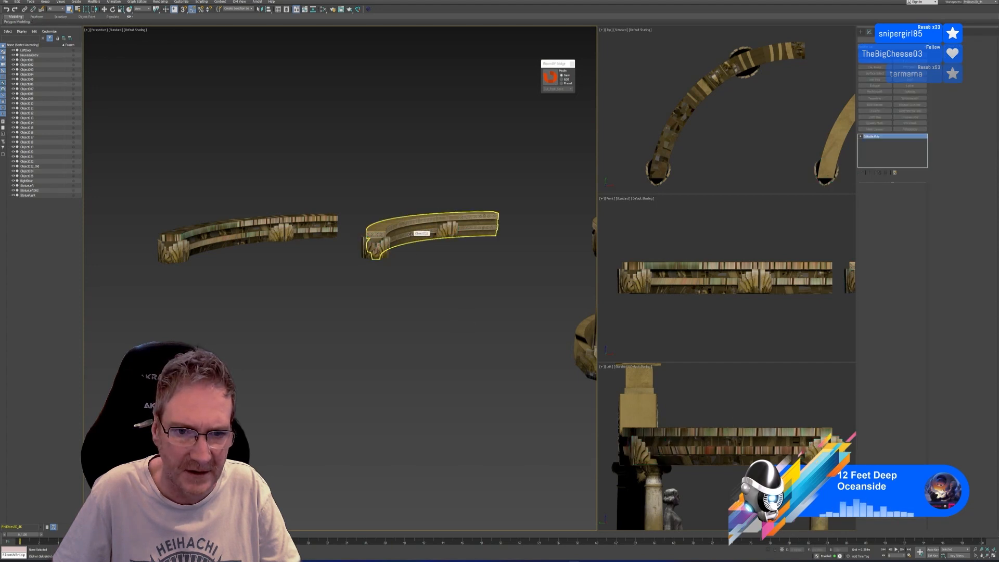
Step: Copy the Unwrap UVW modifier from the striped arch body and paste it onto the detached plain arch body
left_click(250, 231)
left_click(910, 117)
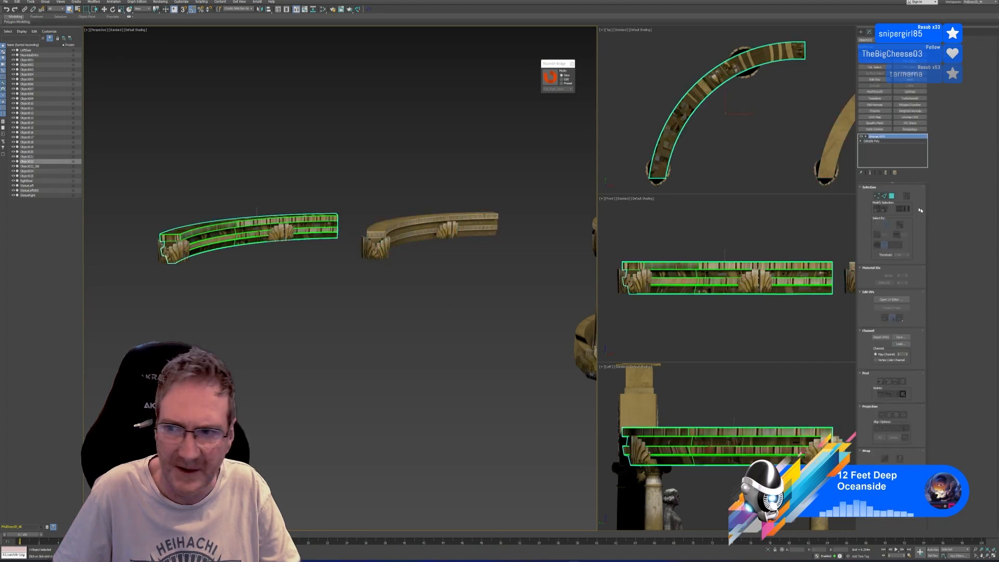
right_click(891, 149)
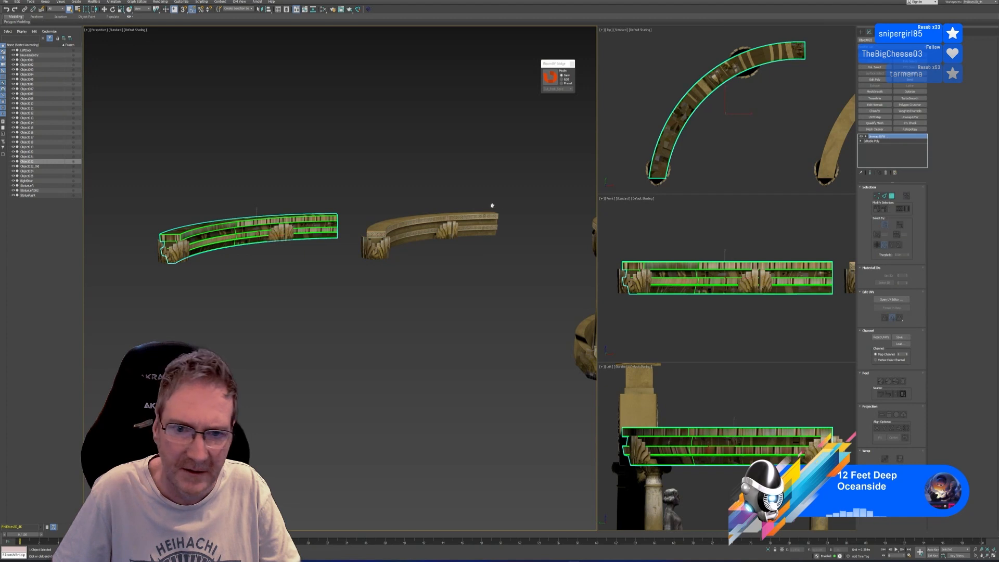
left_click(457, 224)
right_click(888, 137)
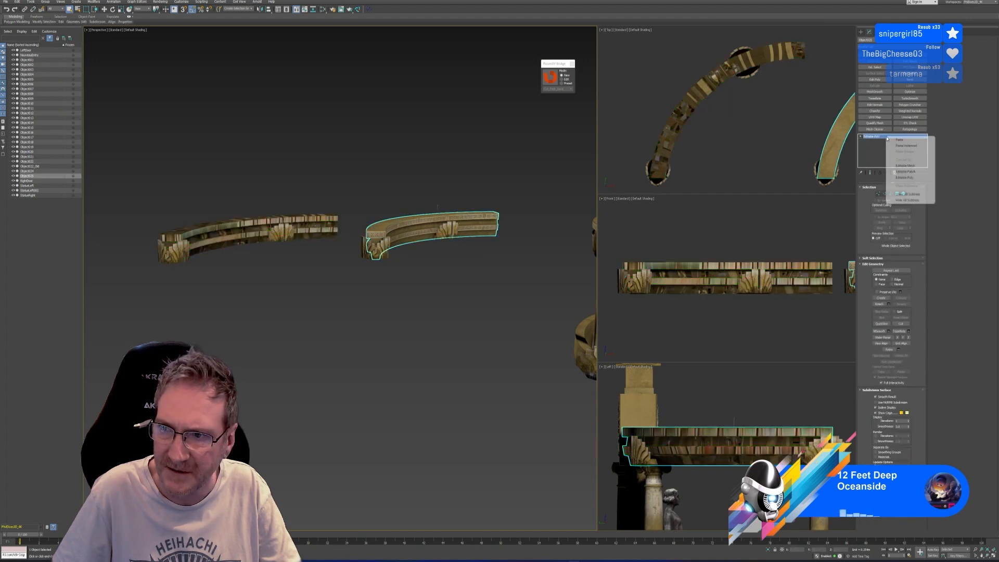
left_click(900, 140)
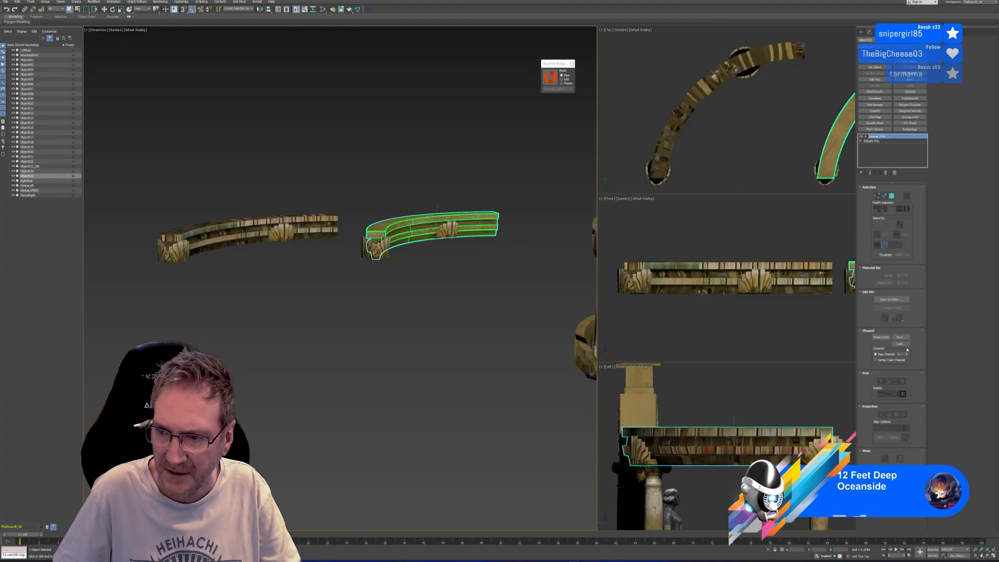
Step: Check the pasted UV layout of the plain arch body in the UV editor
left_click(891, 299)
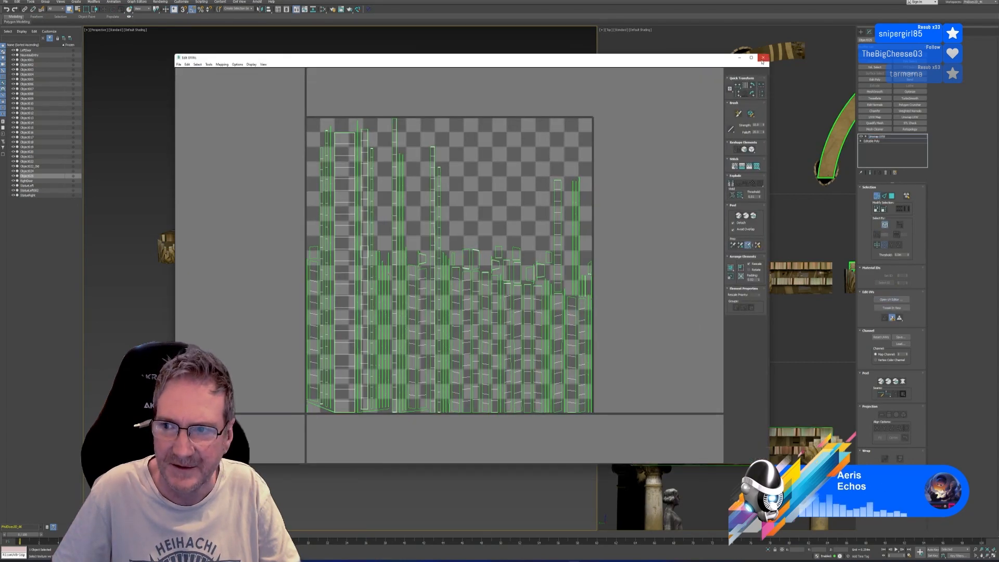
left_click(763, 58)
left_click(439, 138)
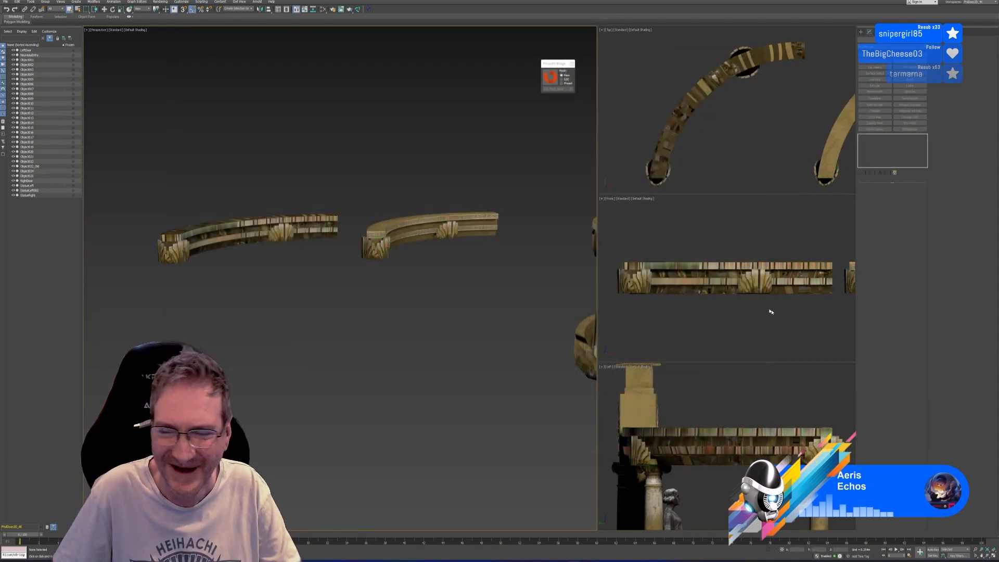
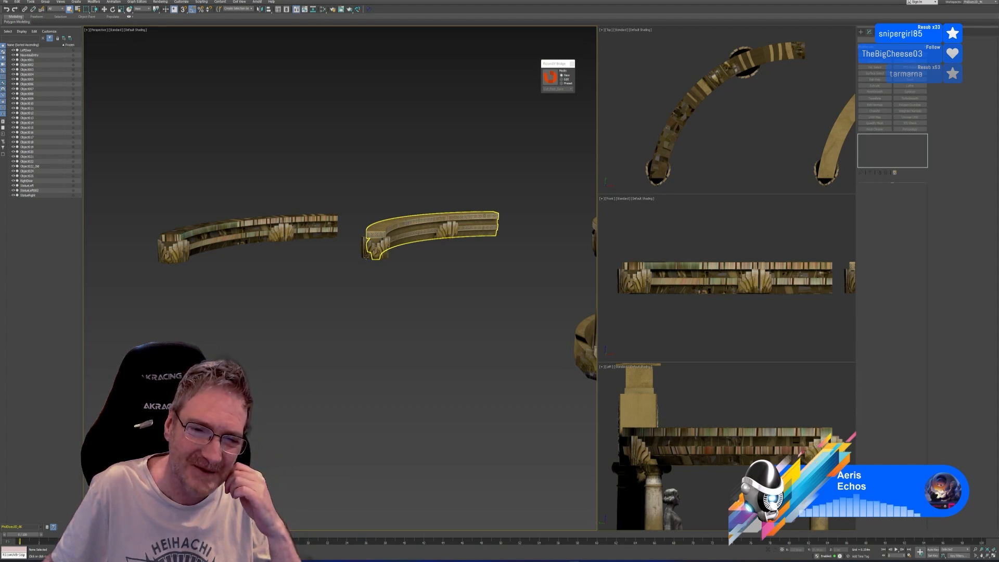
Step: Apply an Unwrap UVW modifier to the plain arch's shell ornaments and move their UVs to another map channel
left_click(367, 253)
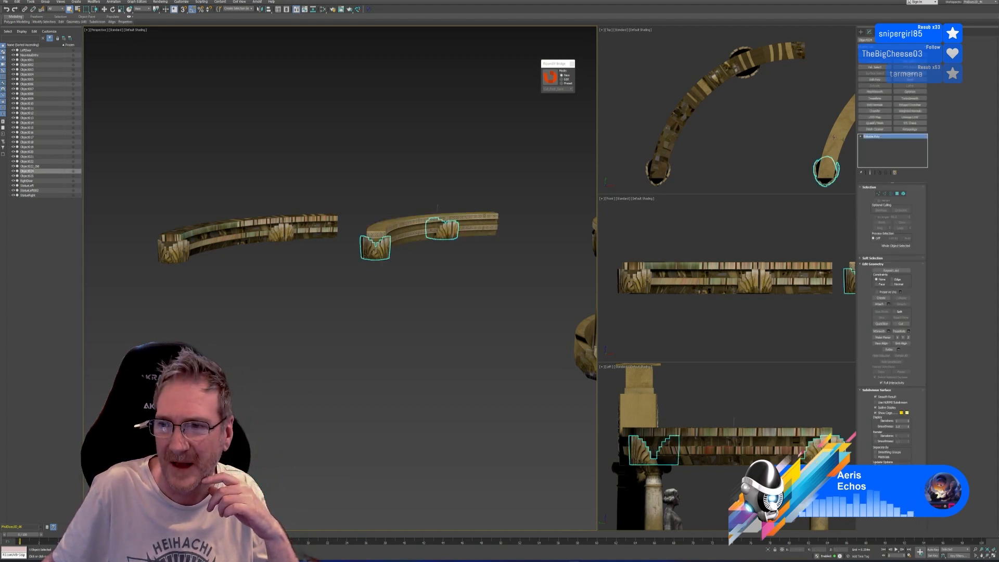
left_click(909, 118)
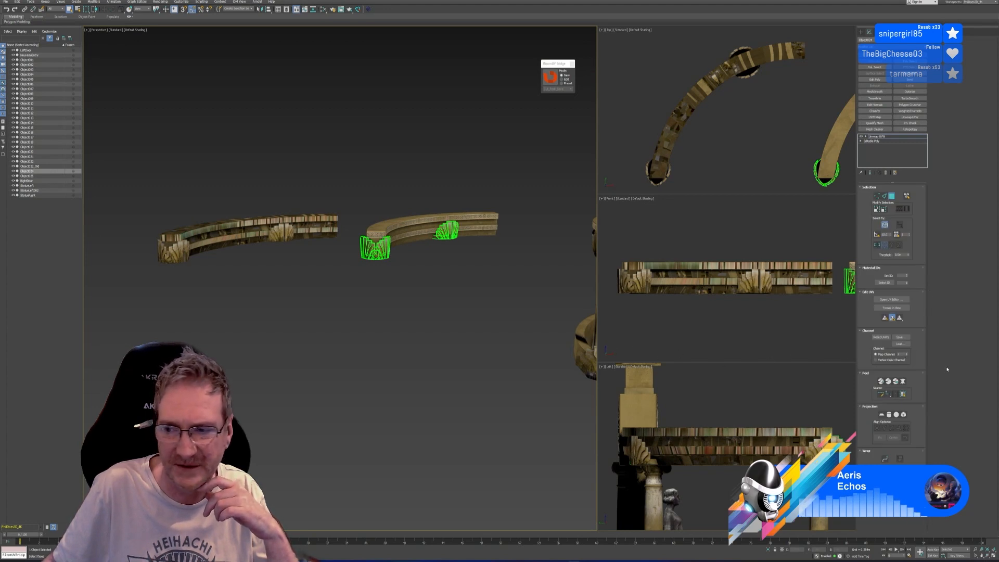
left_click(907, 354)
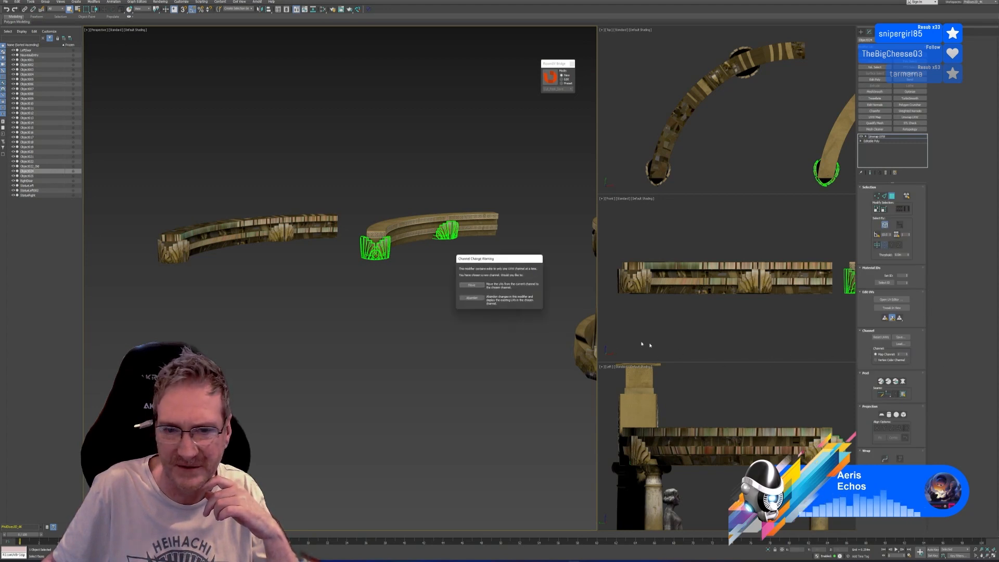
left_click(471, 286)
Step: Inspect the shell ornaments' UV layout in the UV editor, then clear the object selection
left_click(891, 300)
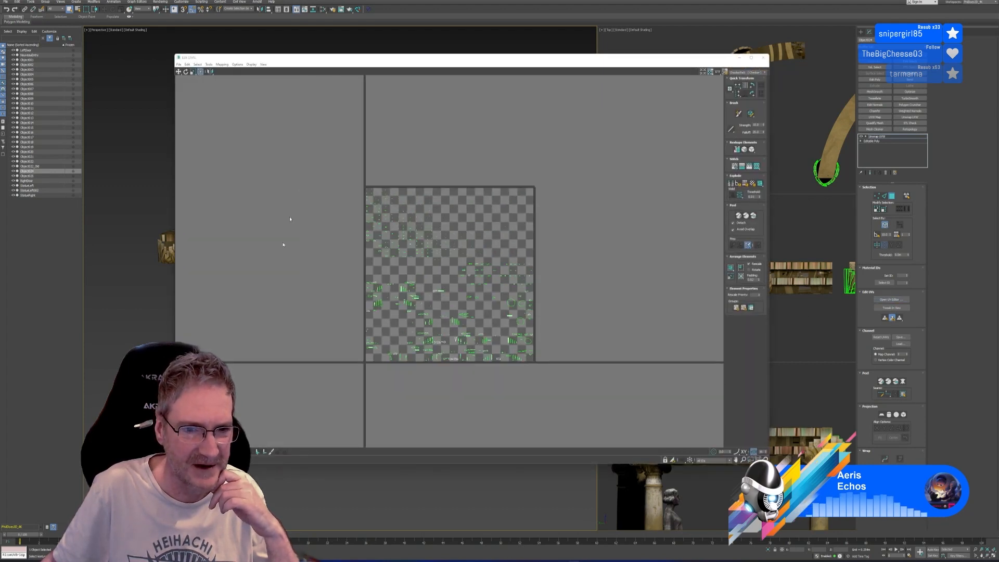
left_click_drag(311, 157, 579, 395)
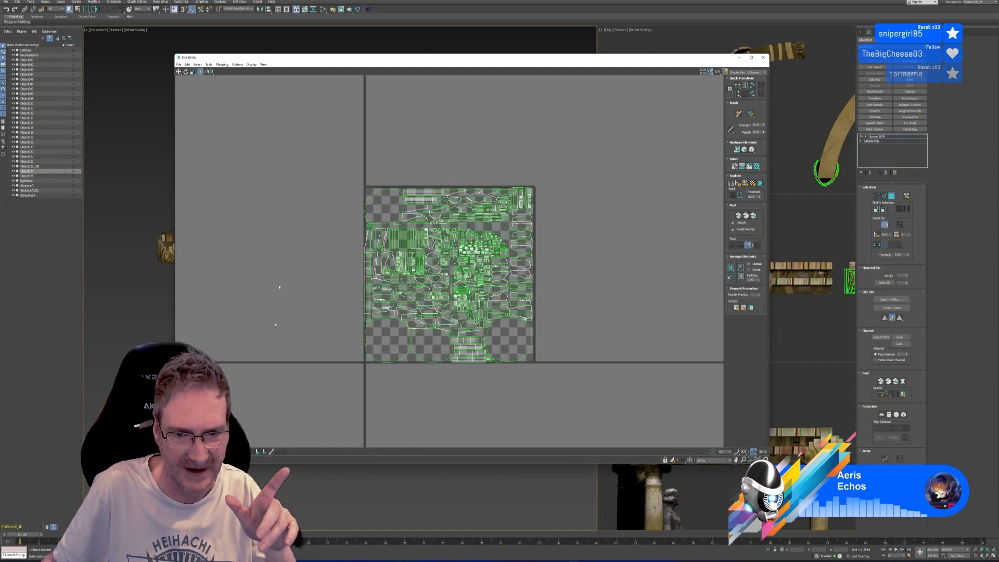
left_click(763, 57)
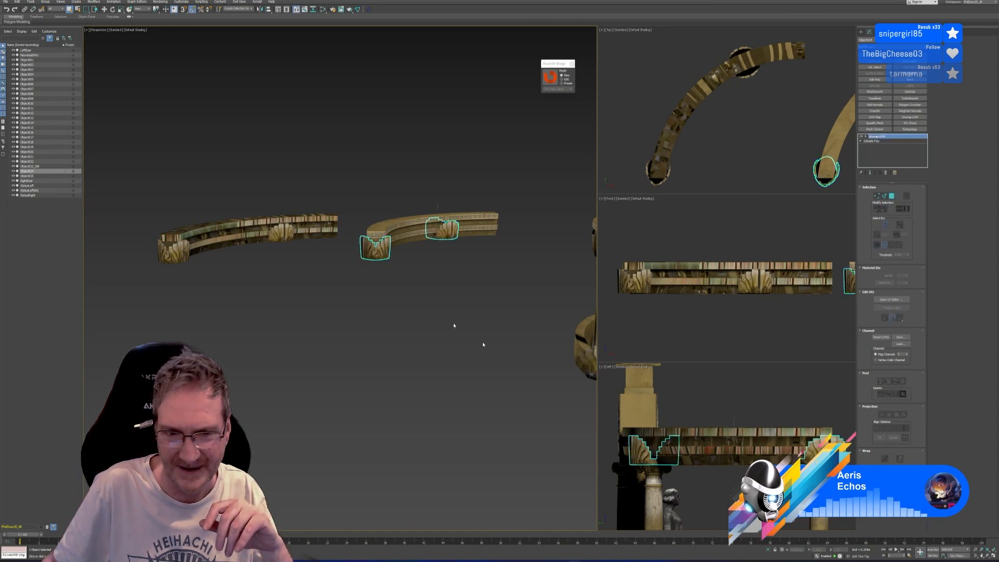
left_click(478, 229)
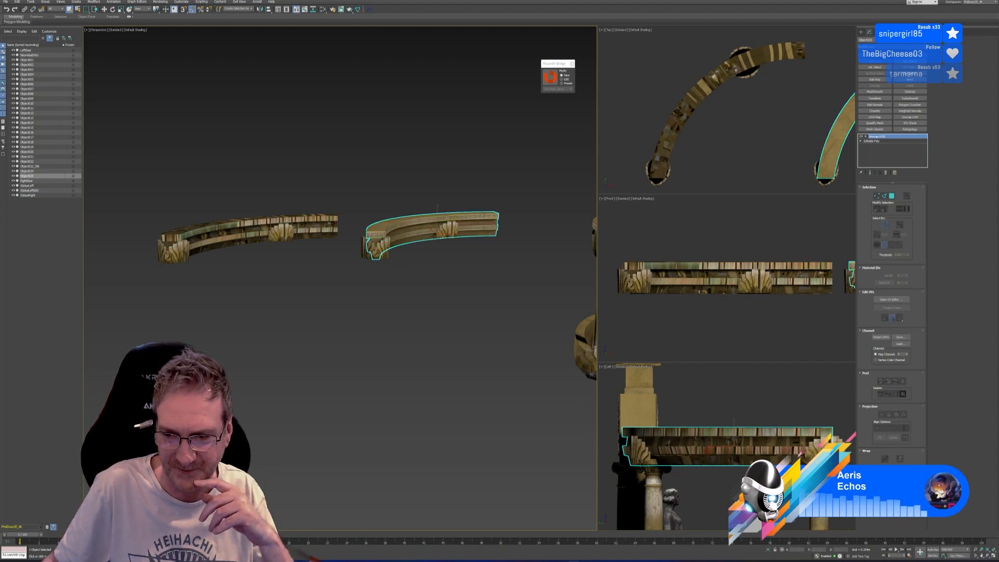
left_click(461, 295)
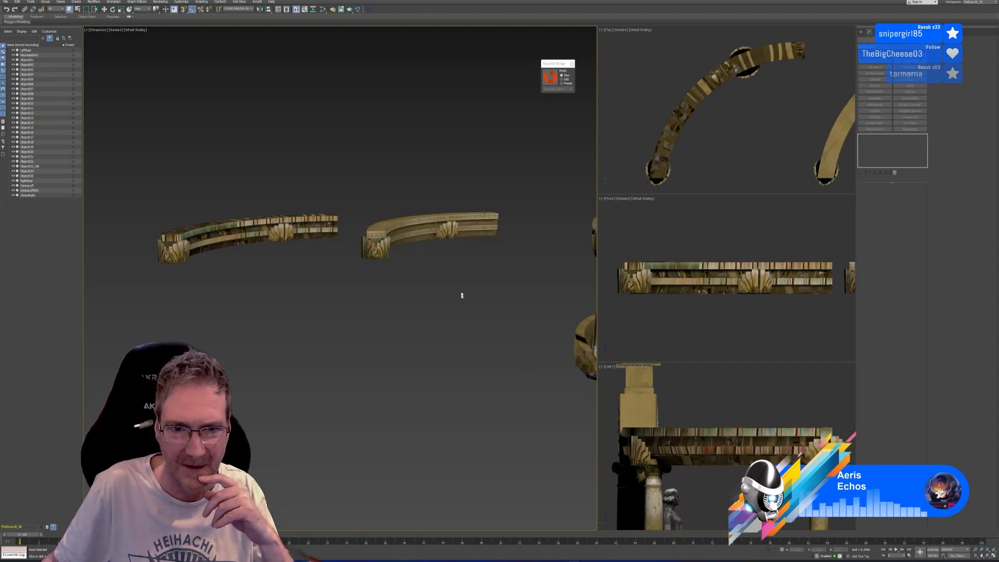
Step: Save the scene and collapse the plain arch body's whole modifier stack into an Editable Poly
middle_click_drag(464, 278, 449, 286)
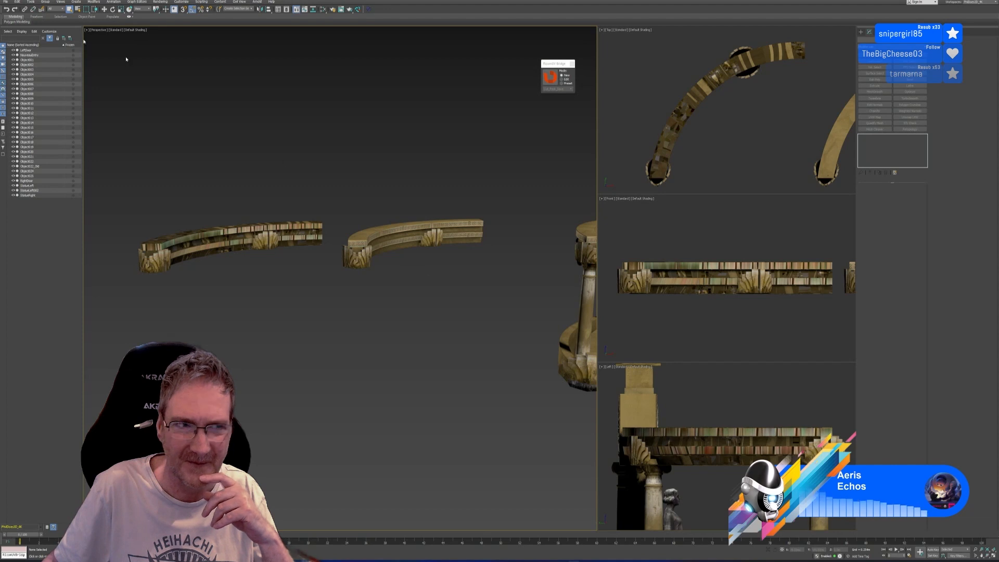
key("ctrl+s")
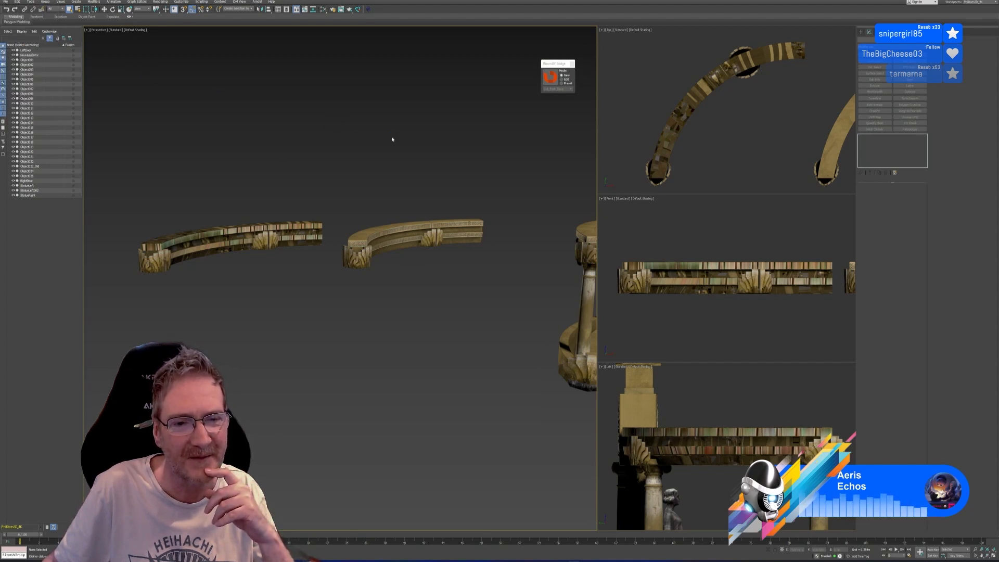
left_click(393, 229)
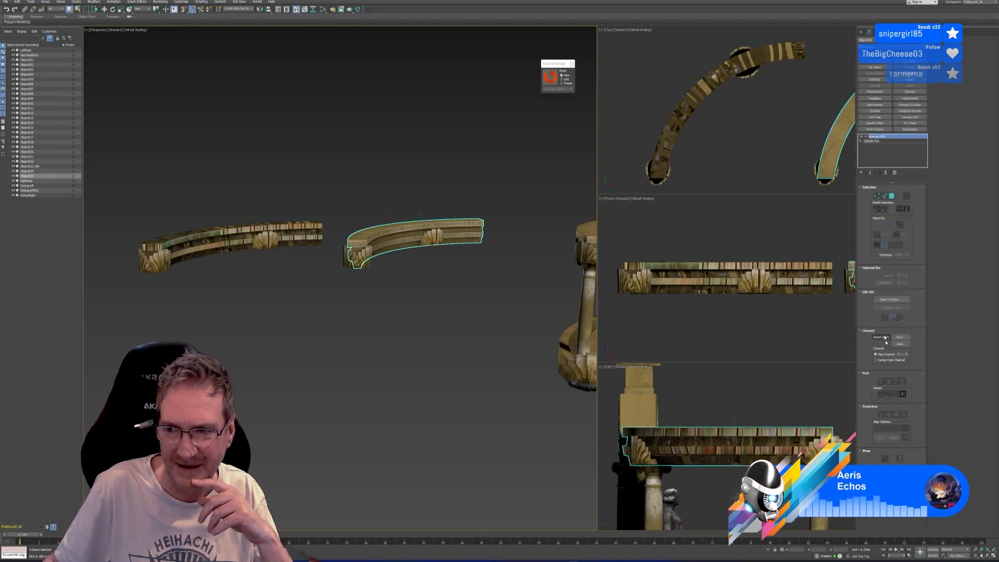
right_click(882, 138)
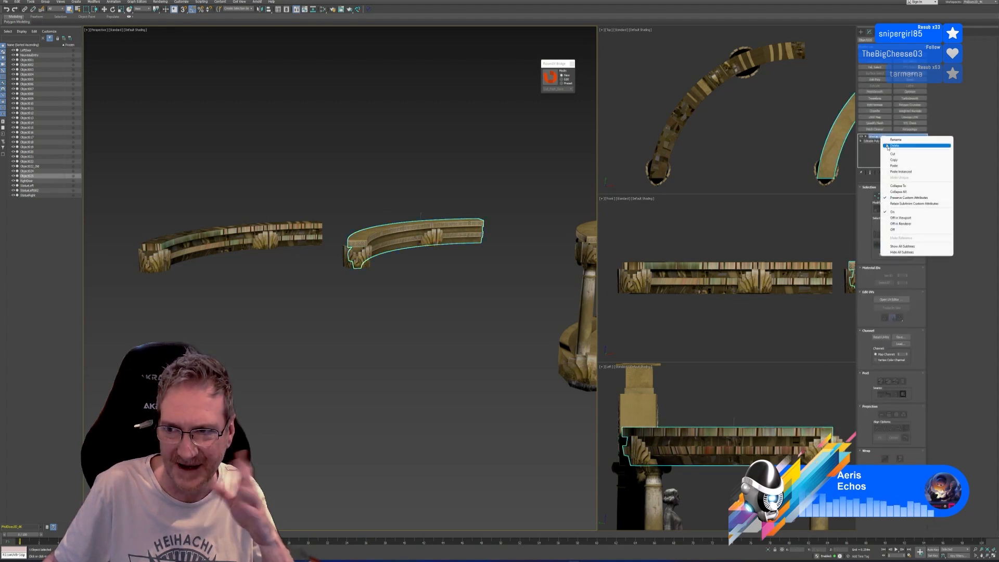
left_click(887, 190)
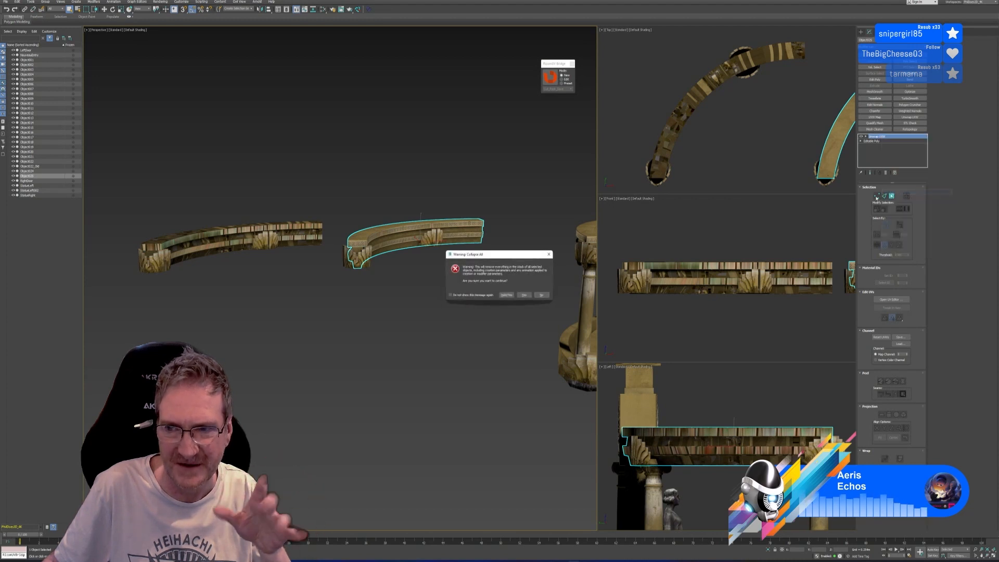
left_click(524, 295)
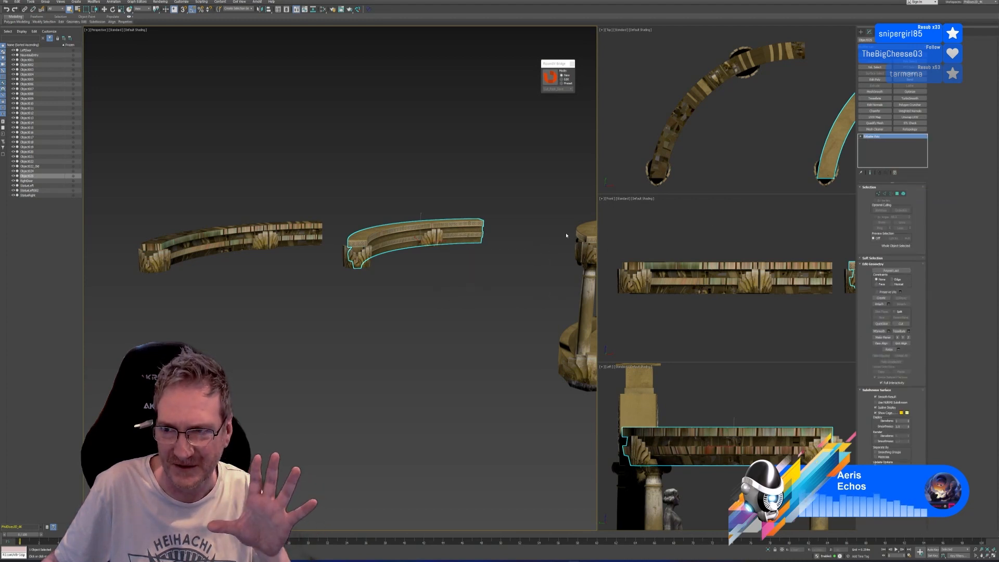
Step: Attach the shell ornaments to the plain arch body
left_click(879, 304)
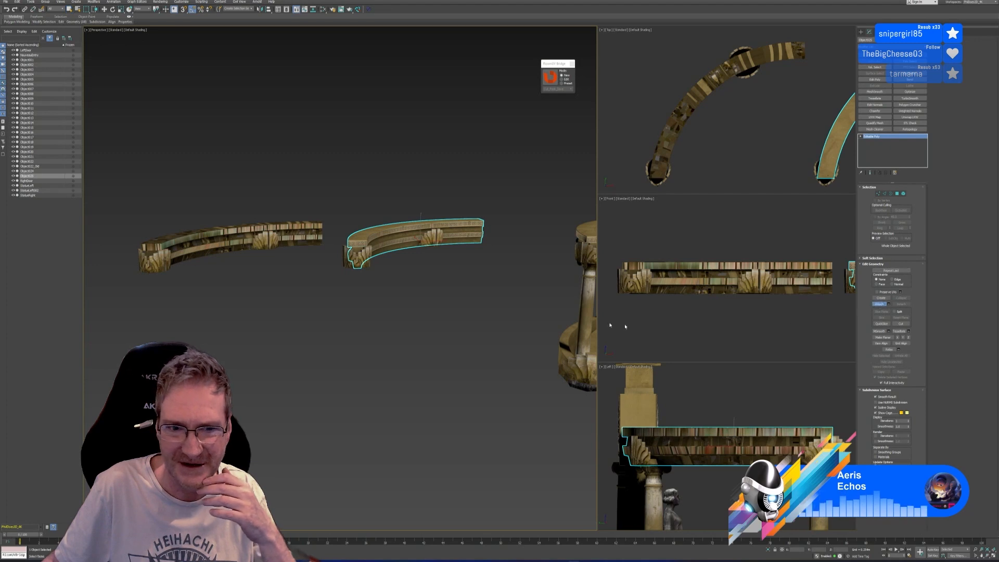
left_click(369, 263)
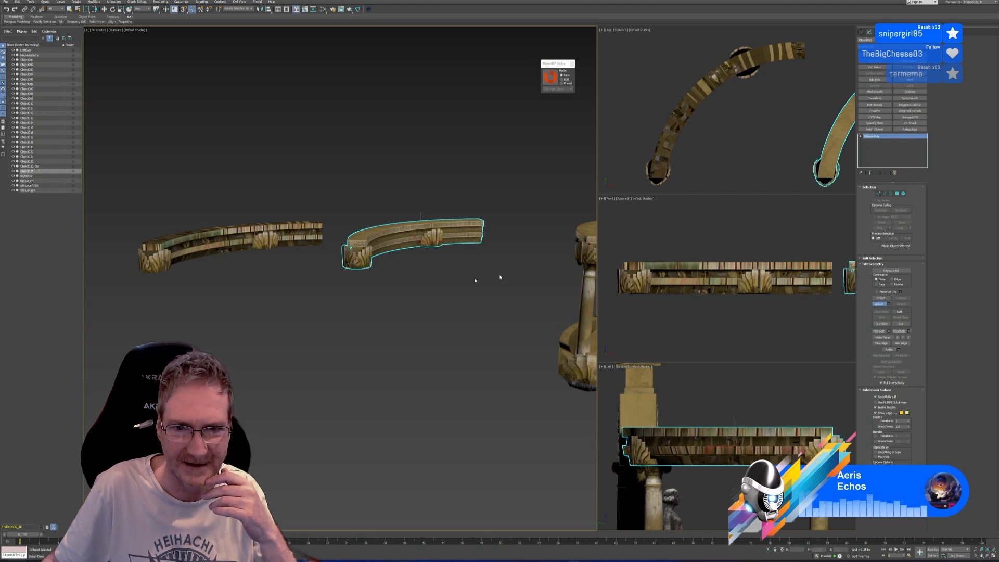
key("w")
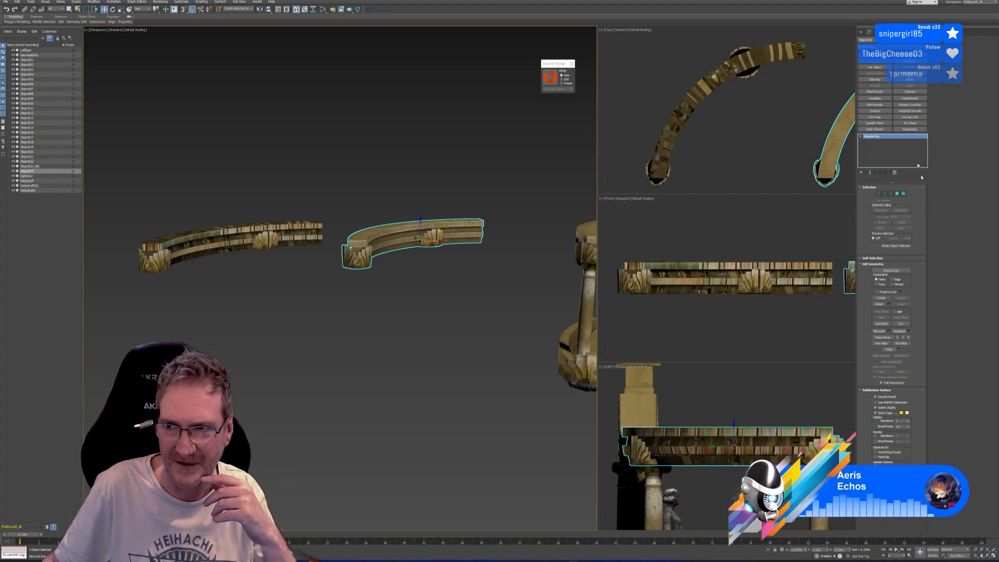
left_click(910, 117)
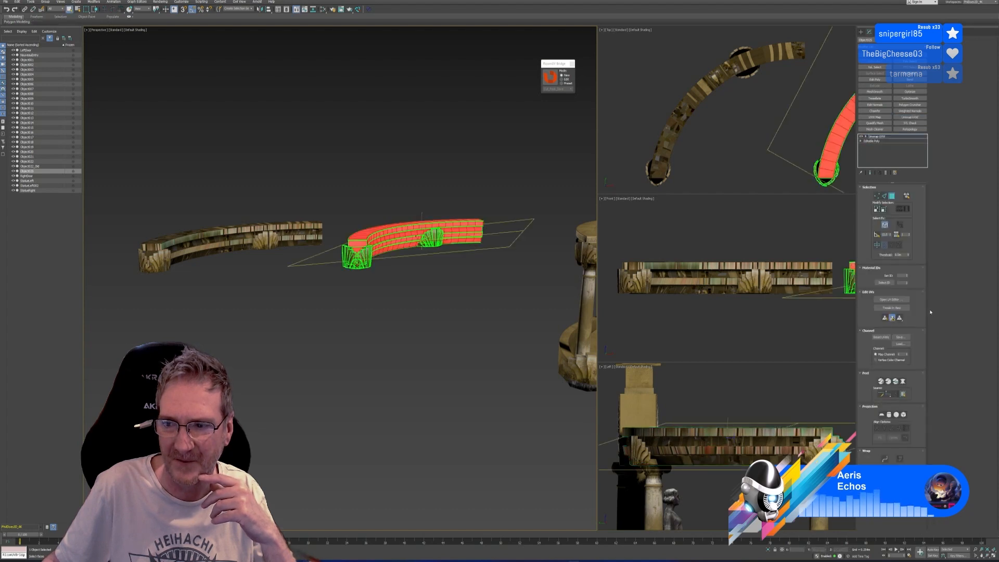
left_click(908, 354)
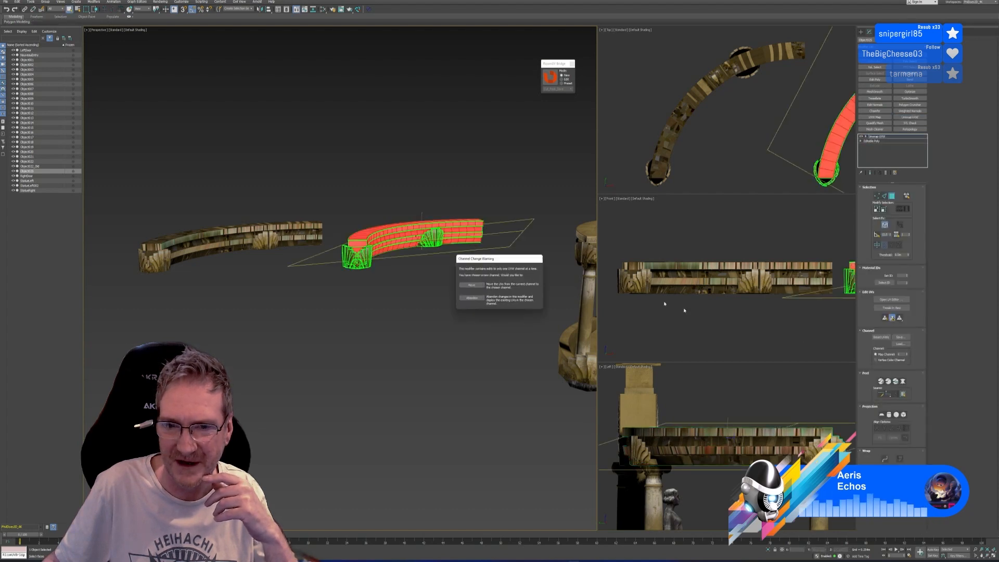
left_click(472, 286)
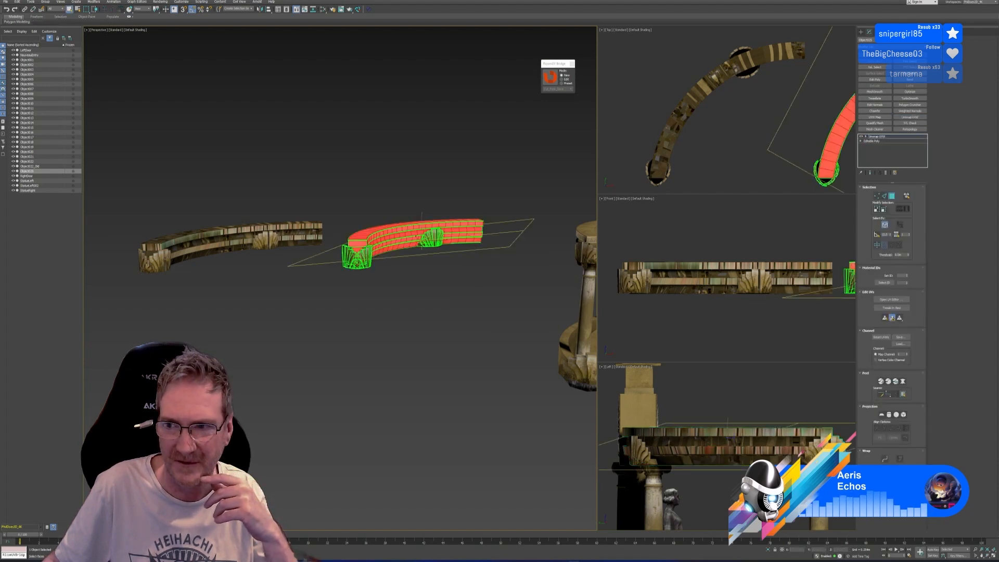
left_click(891, 196)
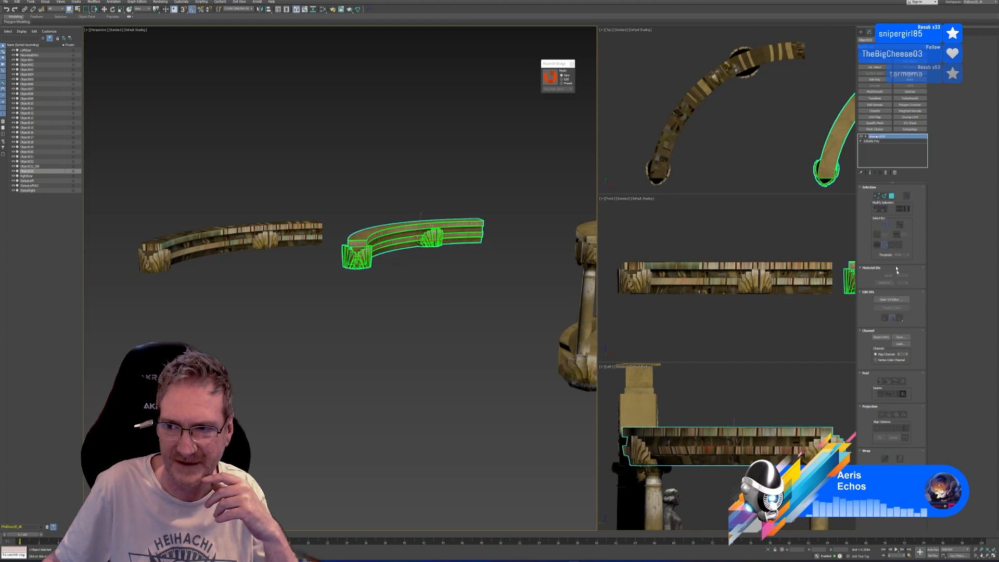
left_click(886, 173)
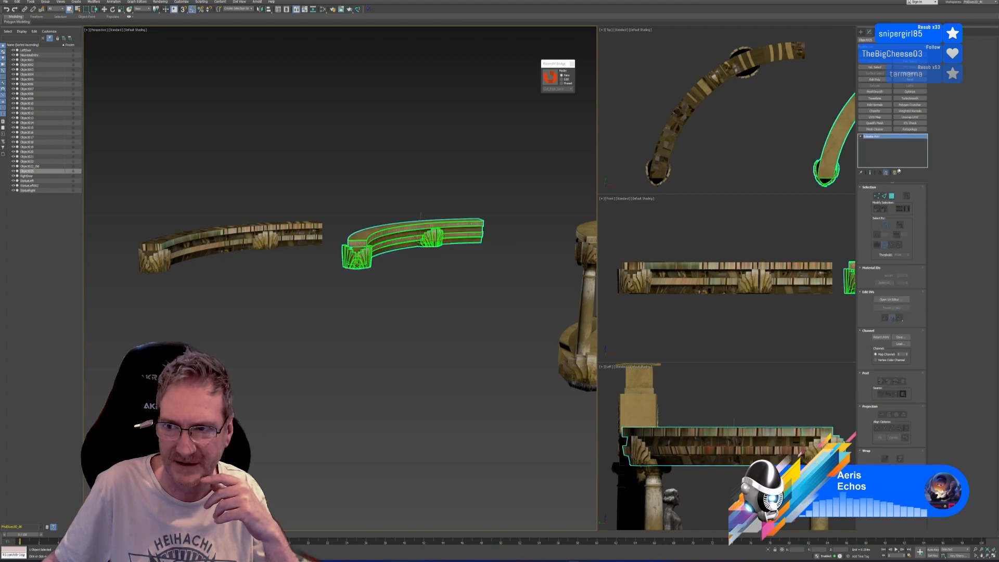
Step: Apply an Unwrap UVW modifier to the combined arch and shells and move the UVs to another map channel
left_click(915, 117)
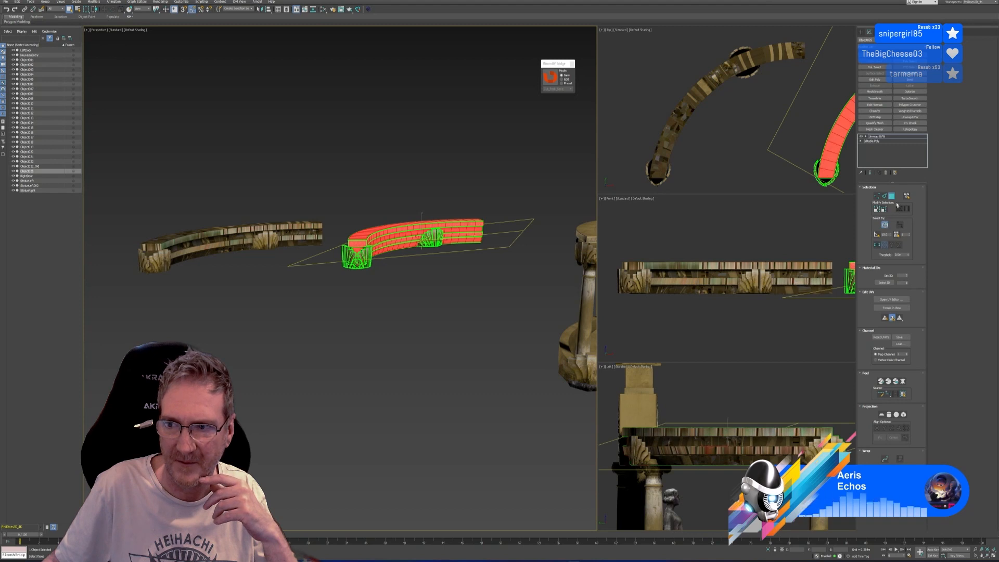
left_click(892, 196)
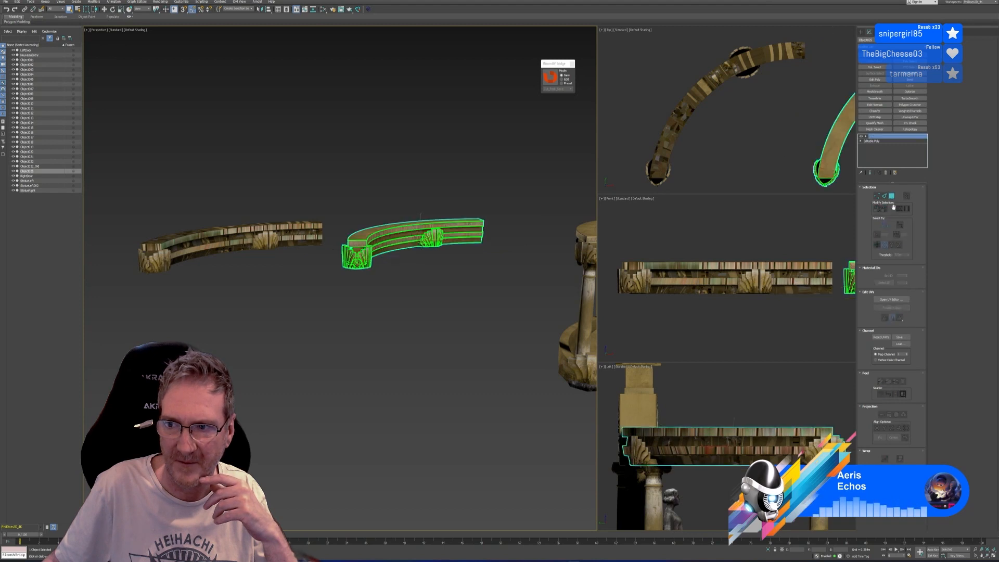
left_click(907, 355)
left_click(472, 287)
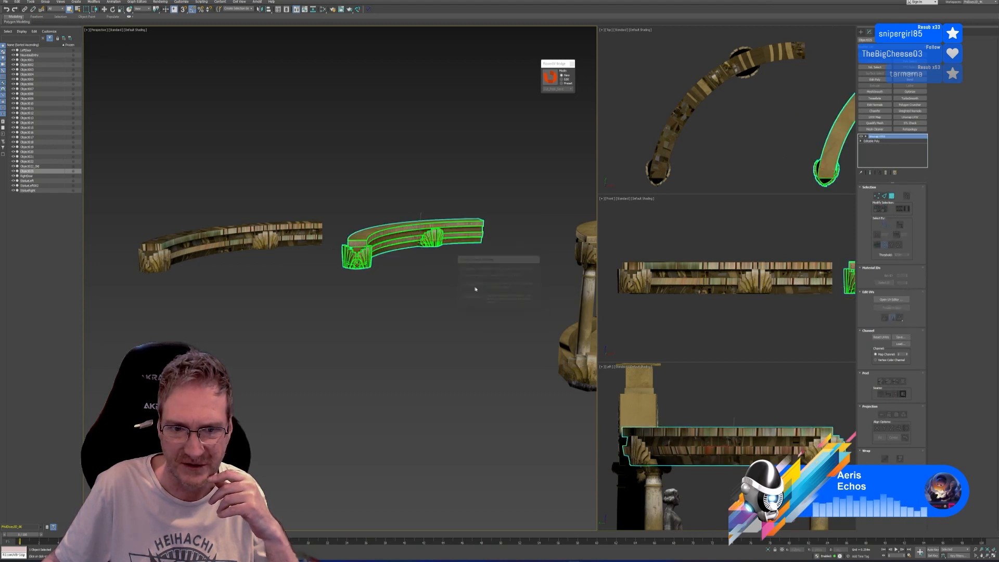
Step: Inspect the combined arch and shells' UV layout in the UV editor, then close it
left_click(891, 299)
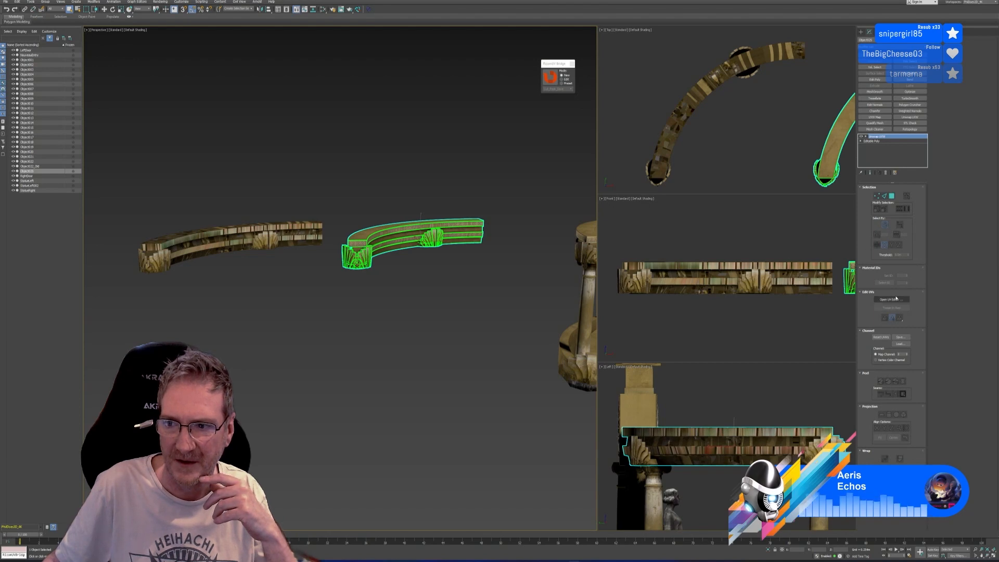
scroll(476, 317, "down", 4)
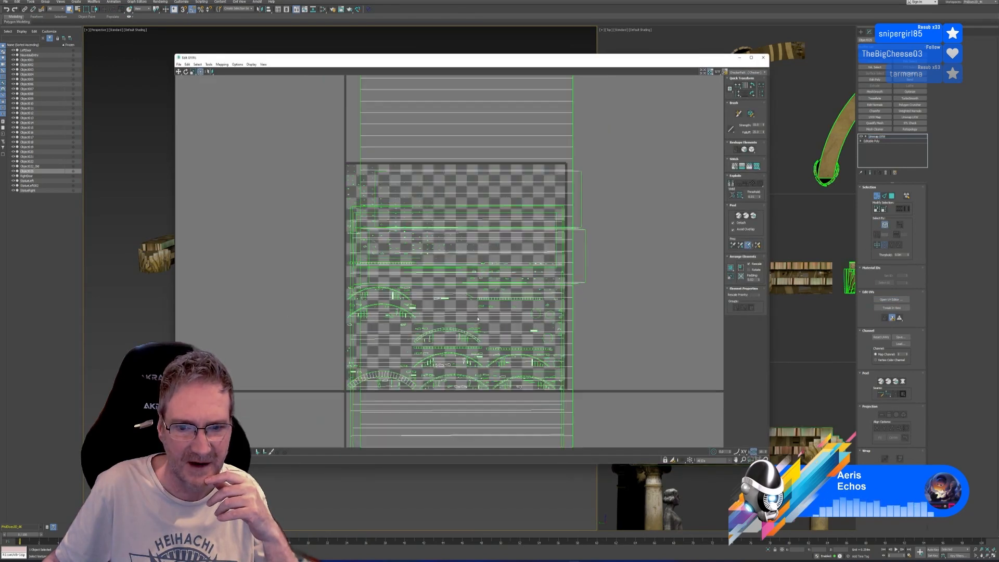
scroll(473, 323, "up", 6)
scroll(471, 323, "down", 6)
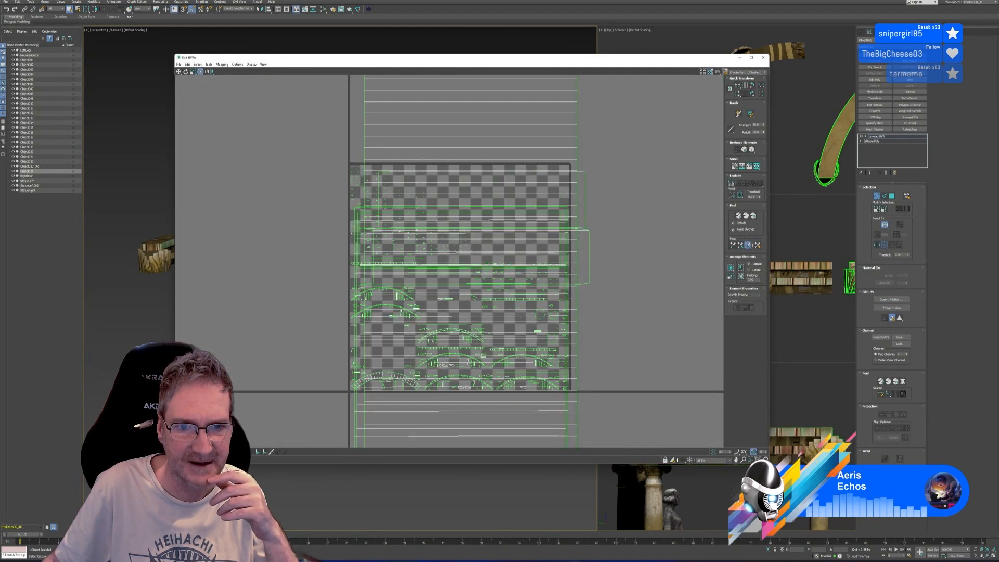
middle_click_drag(612, 330, 614, 296)
left_click(762, 60)
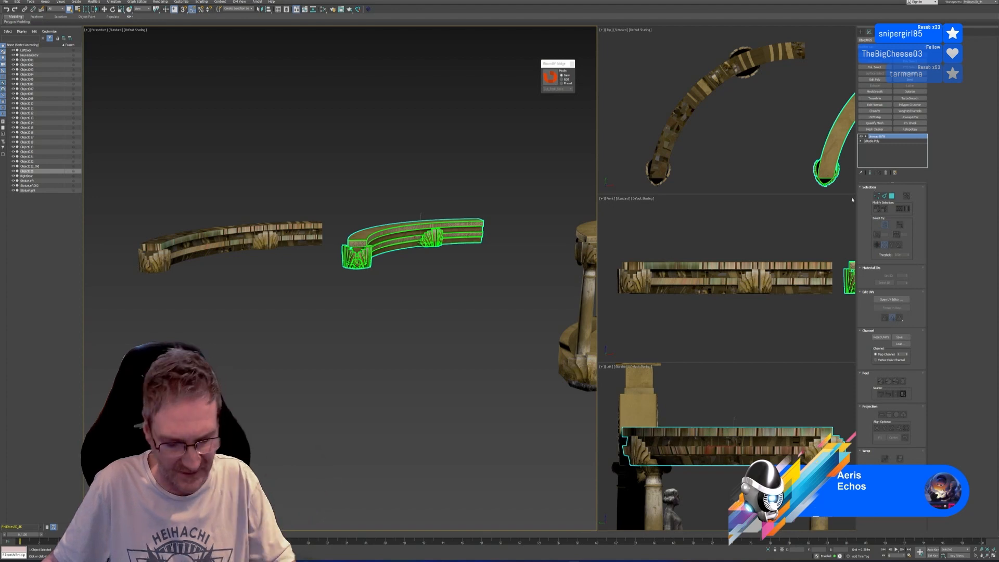
Step: Undo the combined object's unwrap and the shell attachment, then clear the object selection
key("ctrl+e")
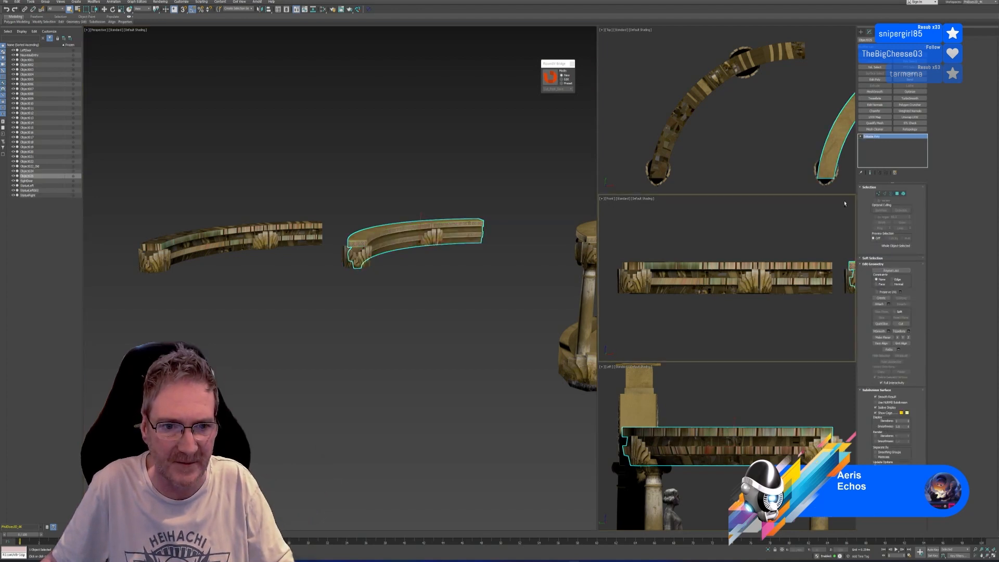
left_click(461, 290)
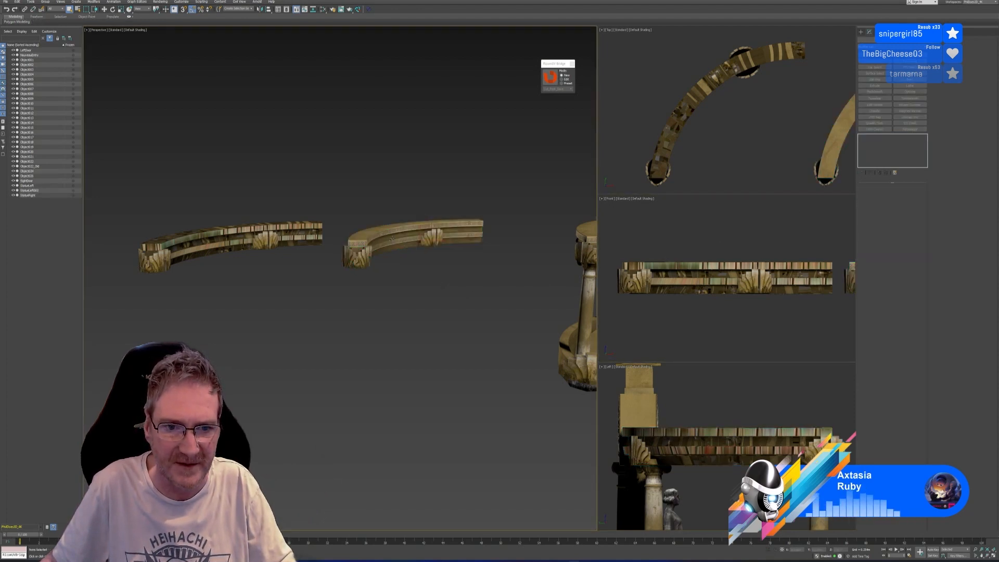
Step: Apply an Unwrap UVW modifier to the plain arch body and switch it to another map channel, abandoning the current channel's UVs
left_click(394, 236)
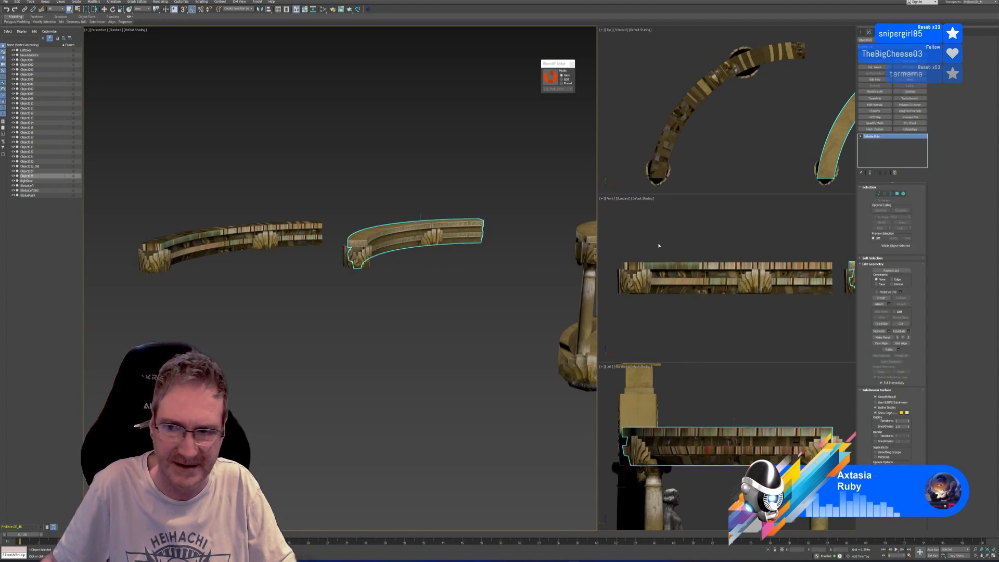
left_click(909, 117)
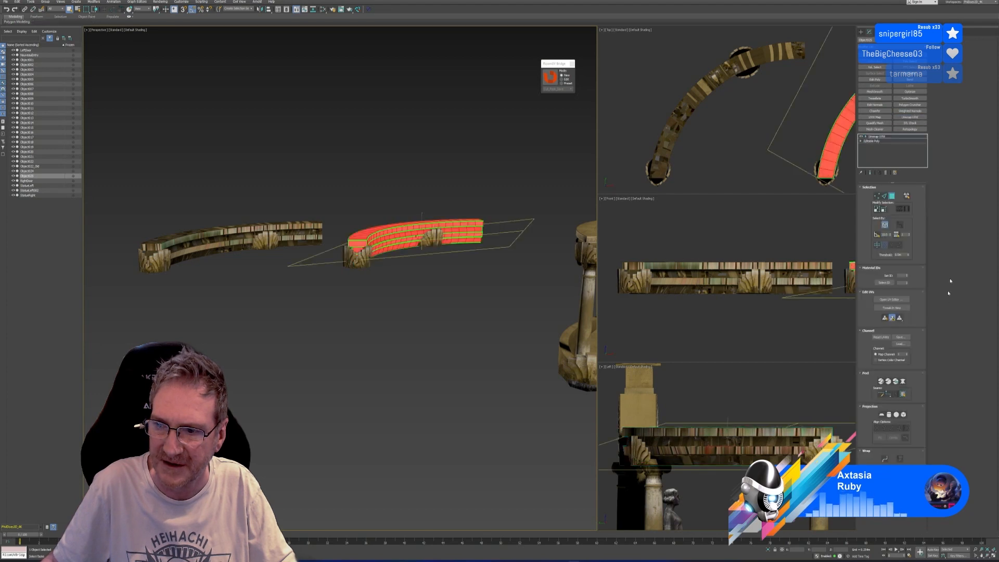
left_click(907, 353)
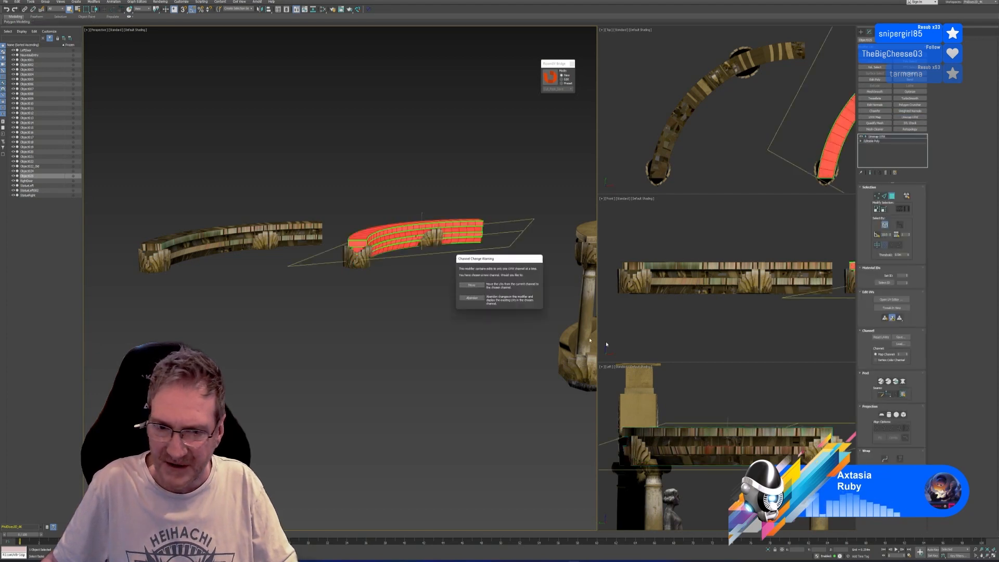
left_click(472, 298)
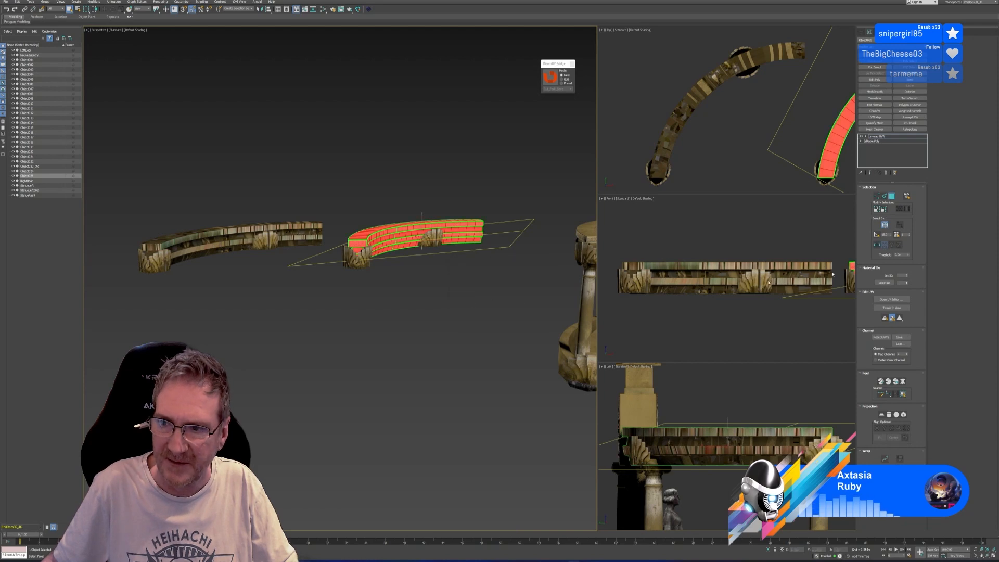
Step: Check the plain arch body's UV layout in the UV editor, then leave polygon editing and deselect the arch
left_click(890, 299)
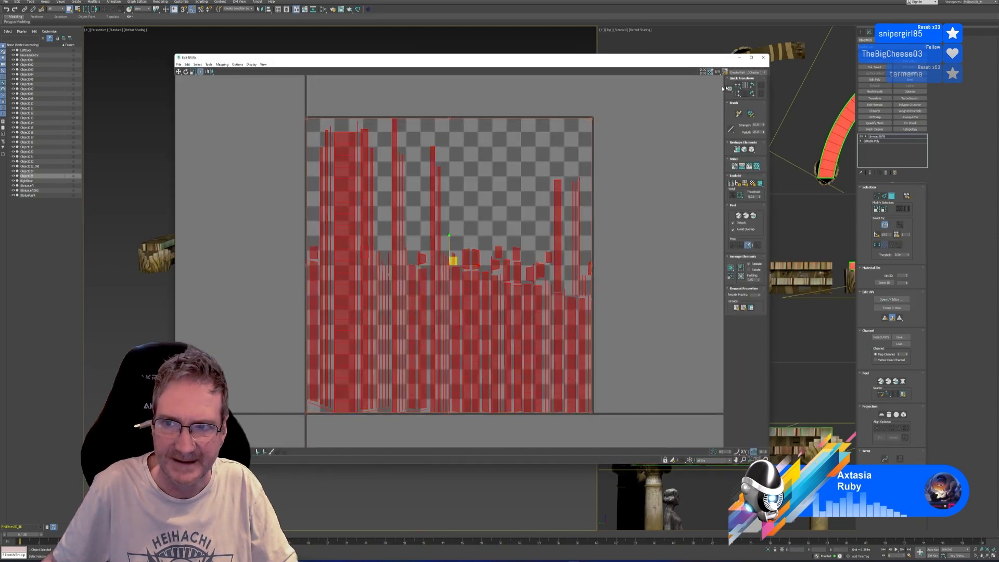
left_click(763, 57)
left_click(894, 198)
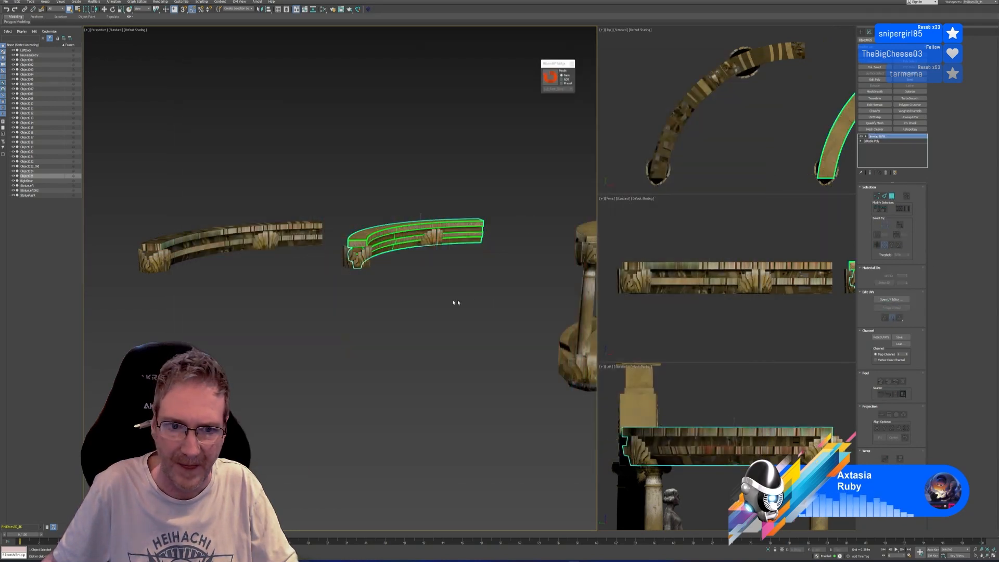
left_click(457, 300)
Step: Check the shell ornaments' UV layout in the UV editor, then reselect the shells and the plain arch body in turn
left_click(384, 265)
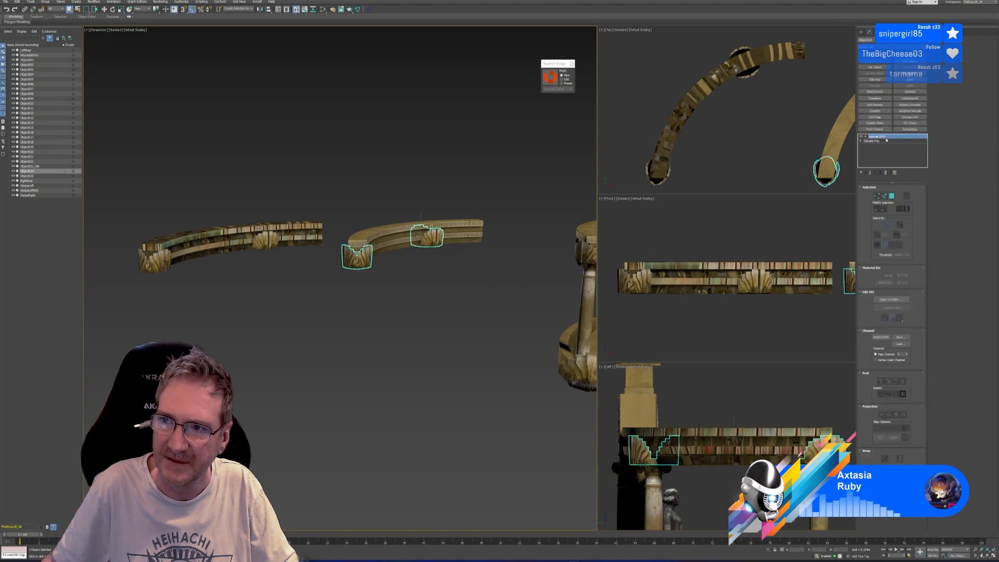
left_click(894, 300)
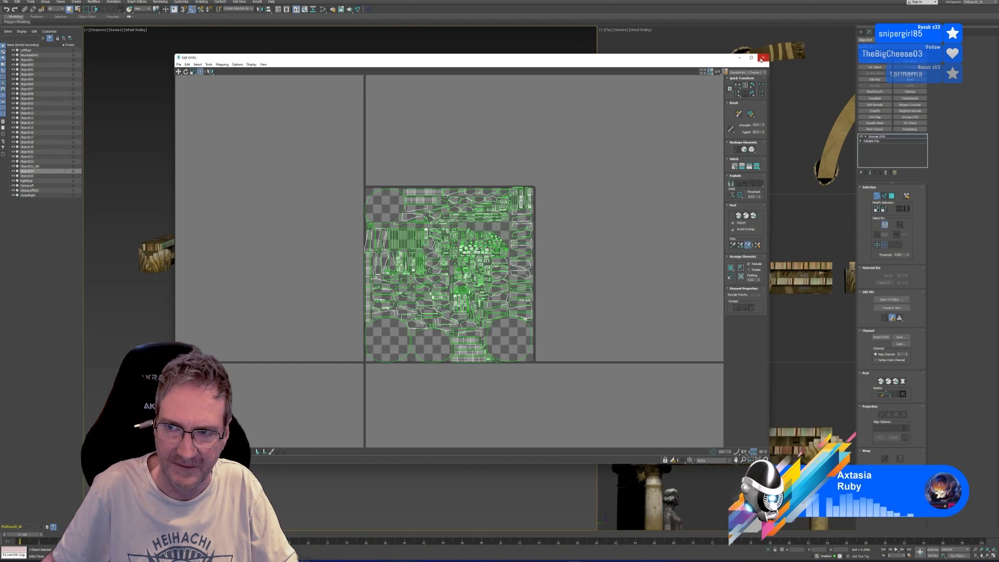
left_click(762, 57)
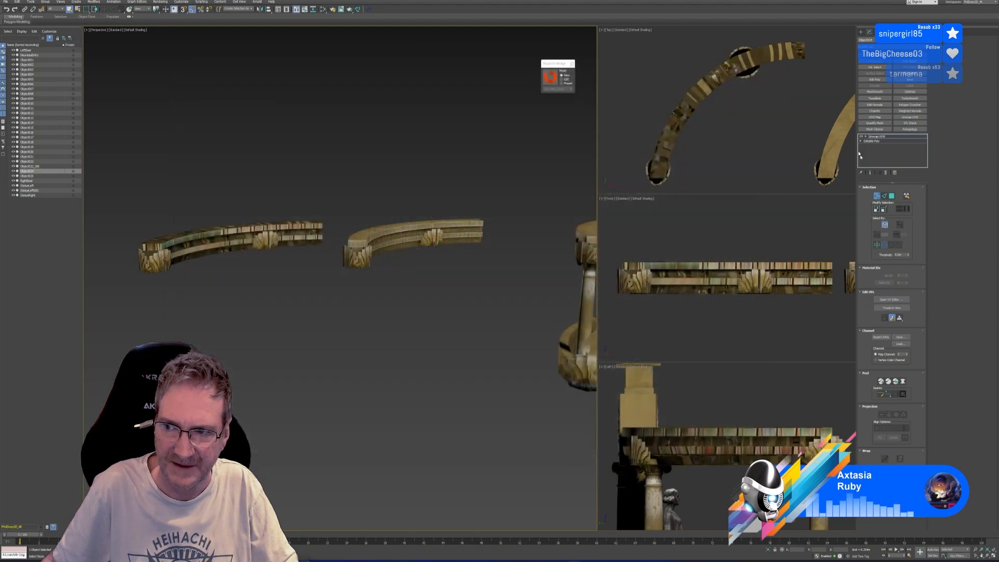
left_click(450, 283)
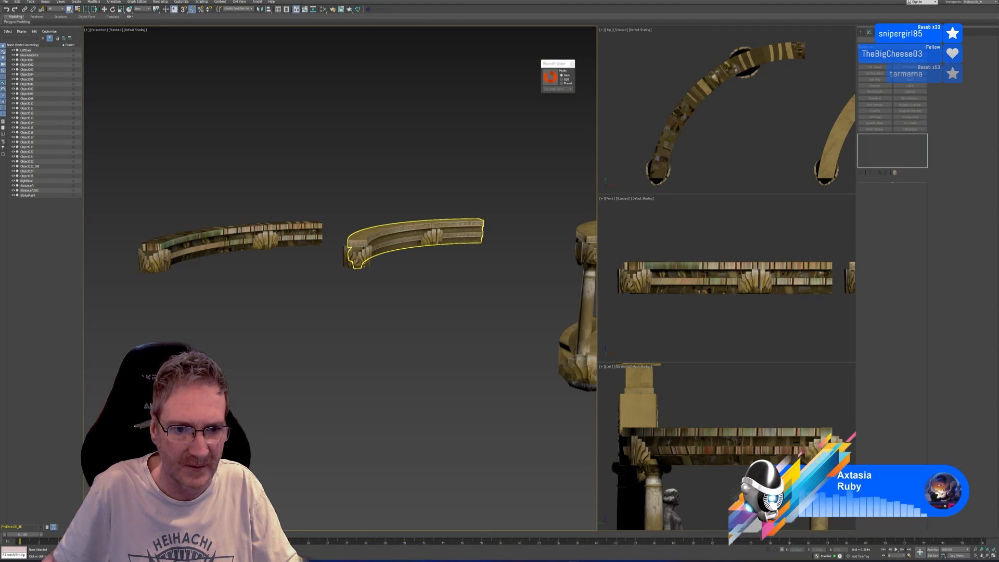
left_click(360, 266)
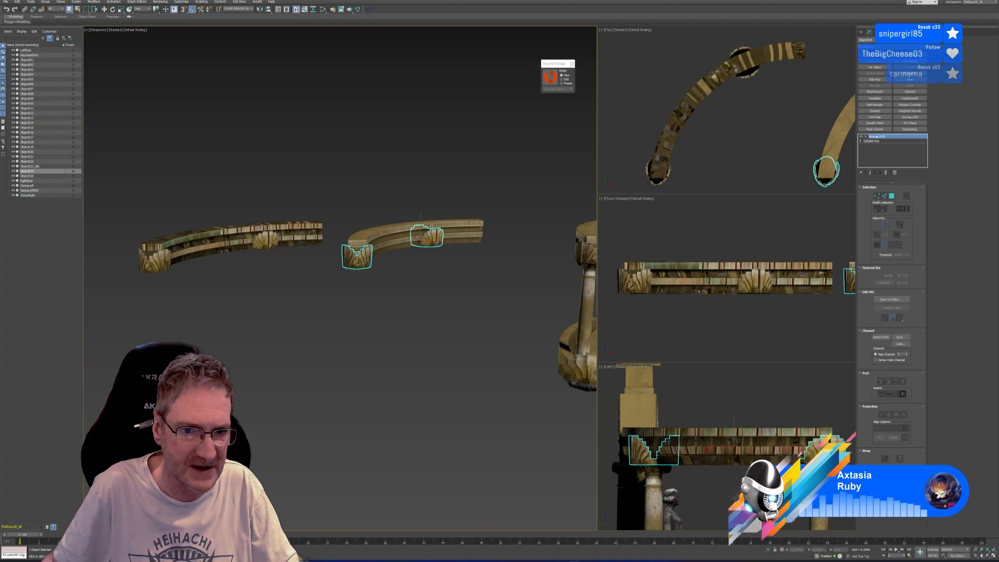
left_click(397, 260)
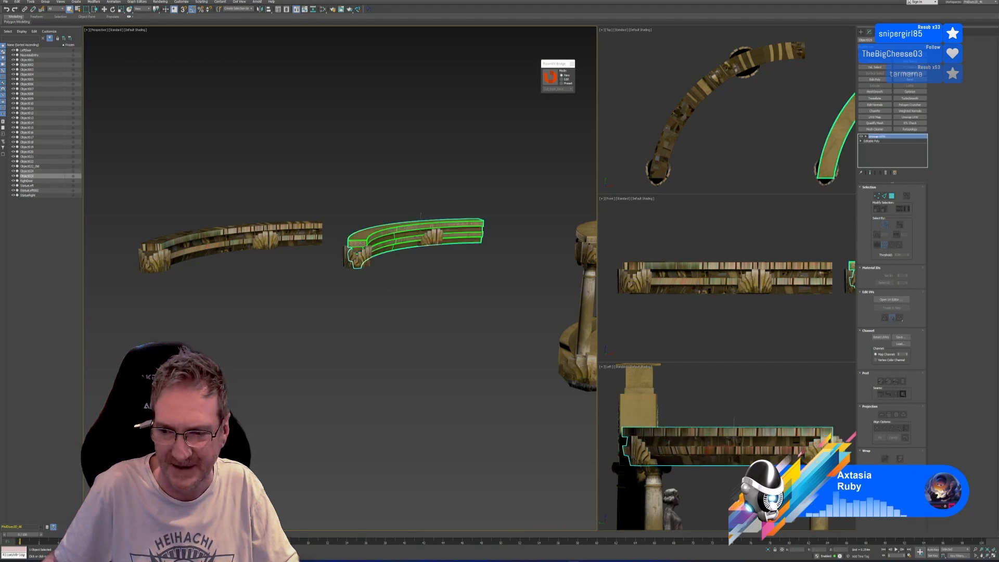
Step: Select the shell ornaments on the plain arch and collapse their whole modifier stack to Editable Poly
left_click(466, 373)
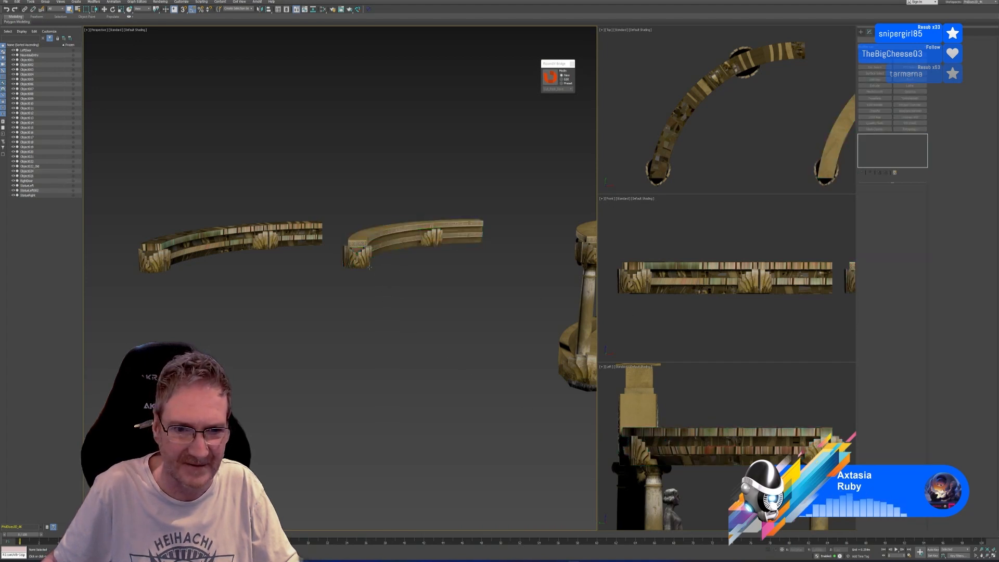
left_click(359, 262)
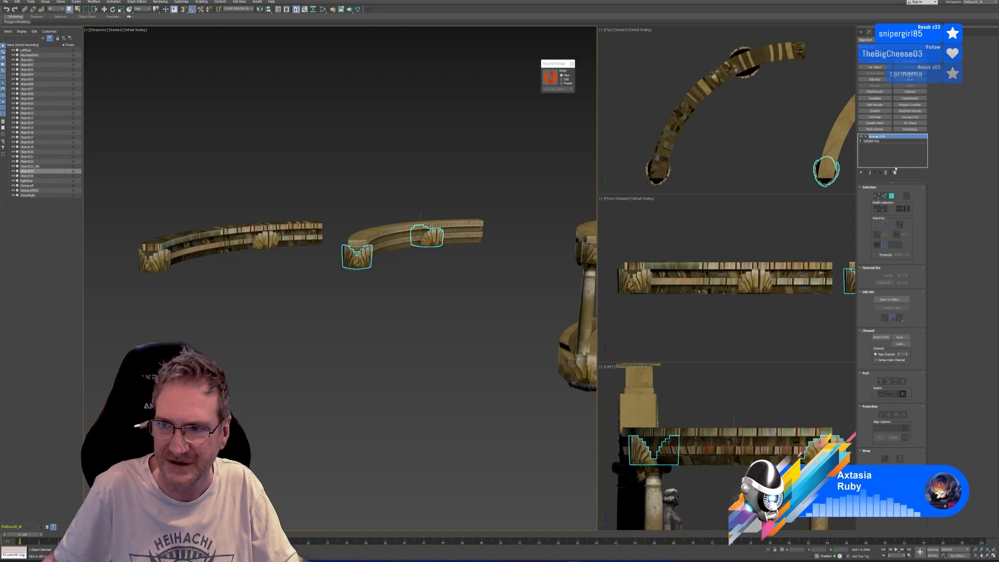
right_click(885, 141)
left_click(896, 192)
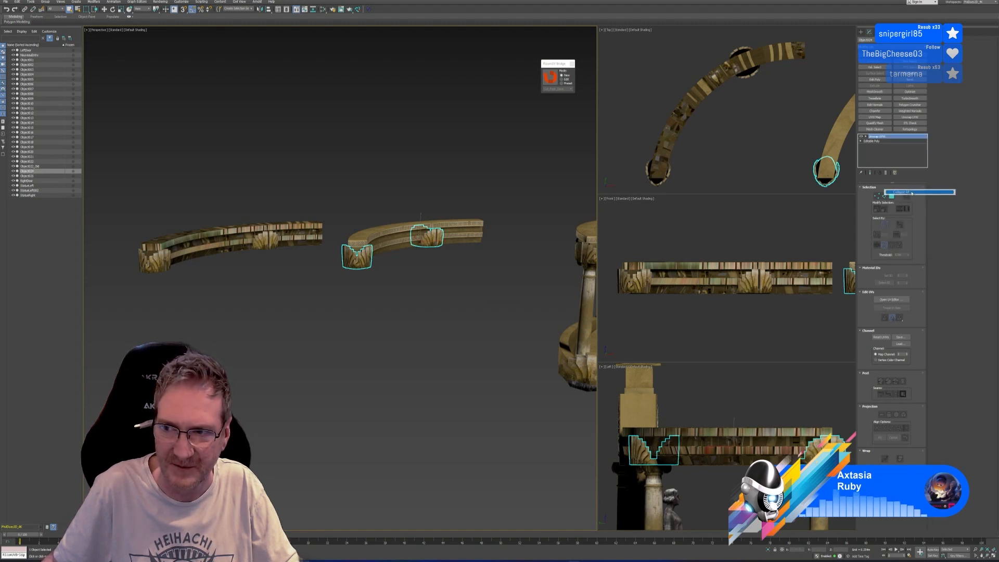
left_click(524, 295)
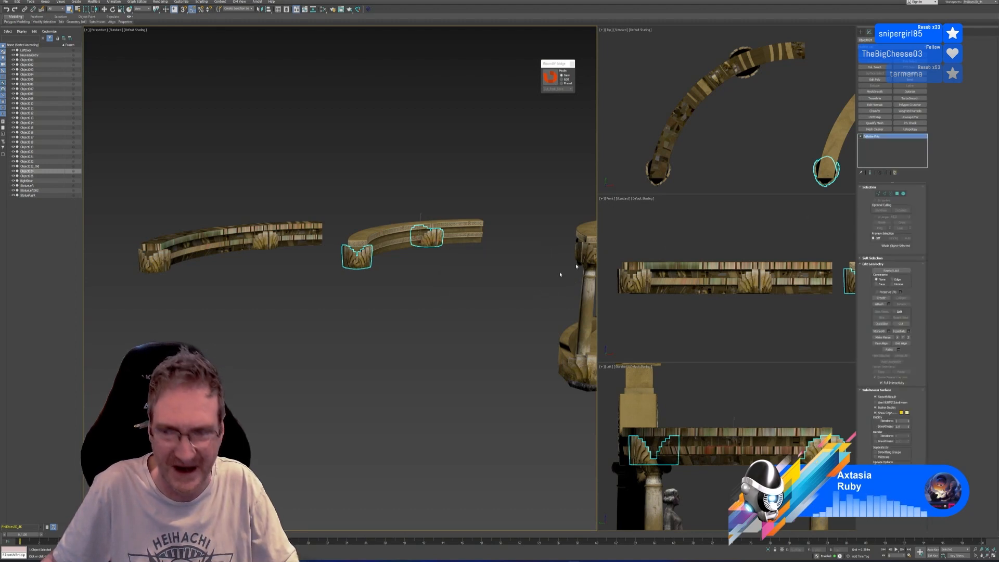
Step: Inspect the shell ornaments' map channels with the Channel Info utility
left_click(903, 32)
left_click(891, 171)
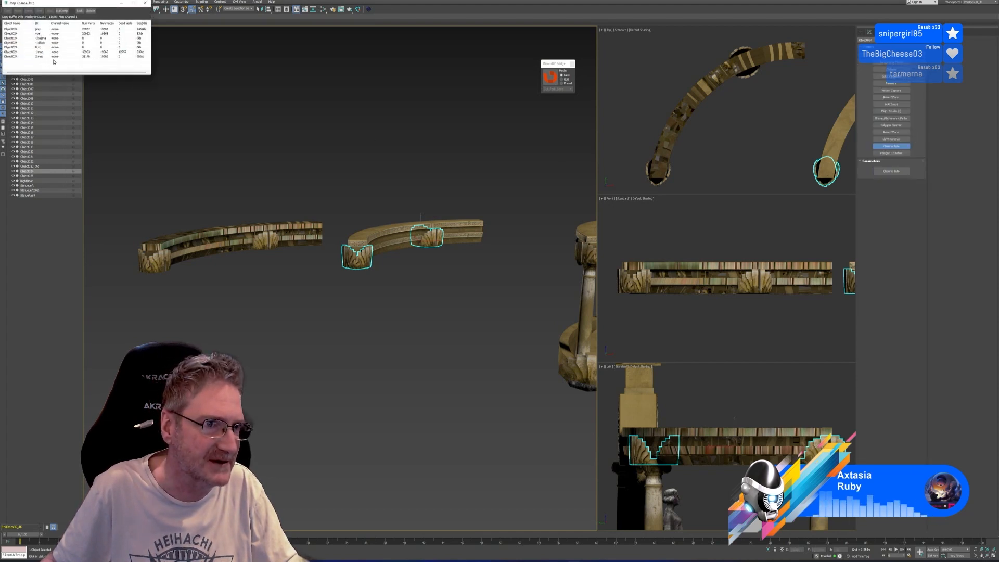
left_click(145, 4)
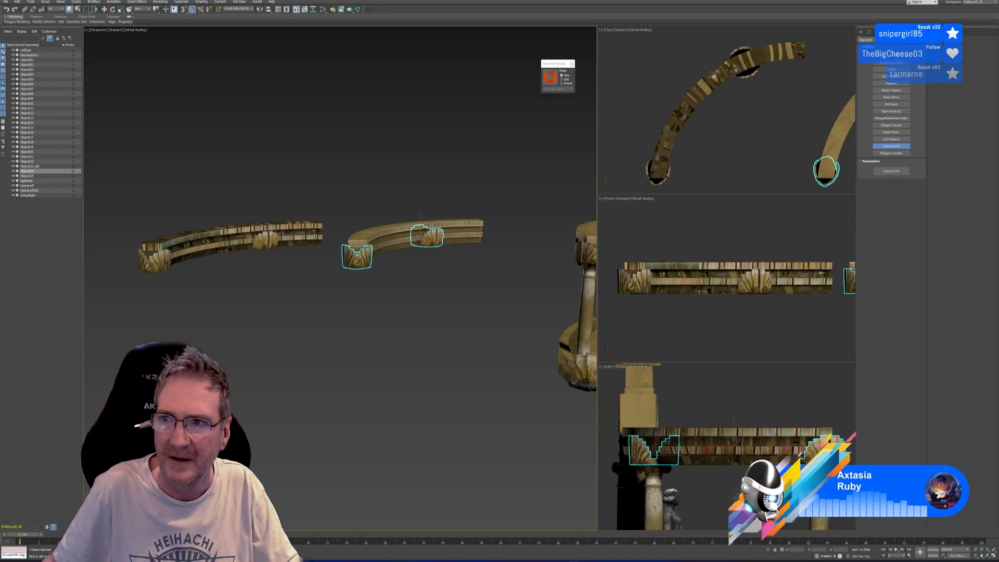
Step: Attach the plain arch body to the shell ornaments as one editable poly object, then leave the Attach command
left_click(869, 32)
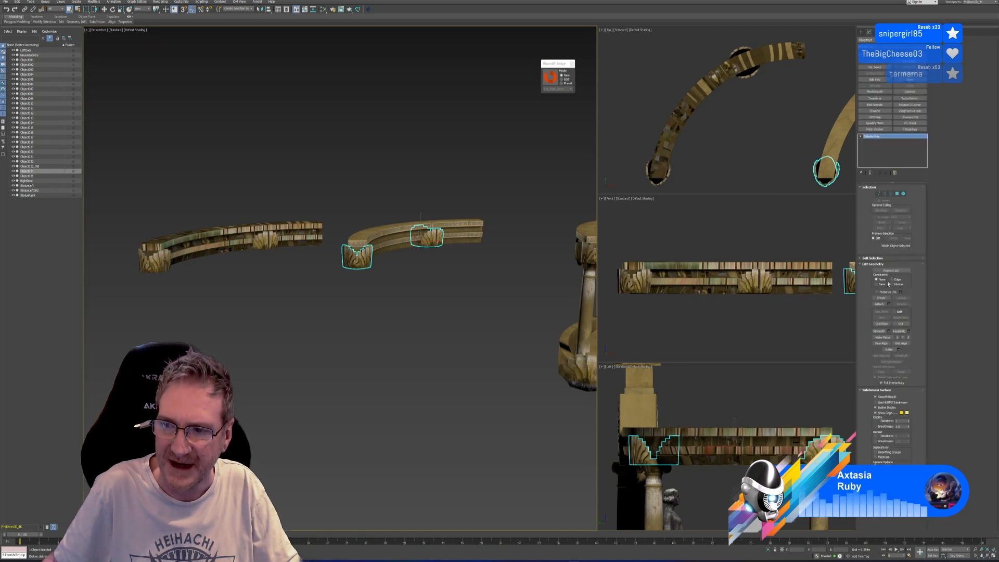
left_click(878, 304)
left_click(411, 253)
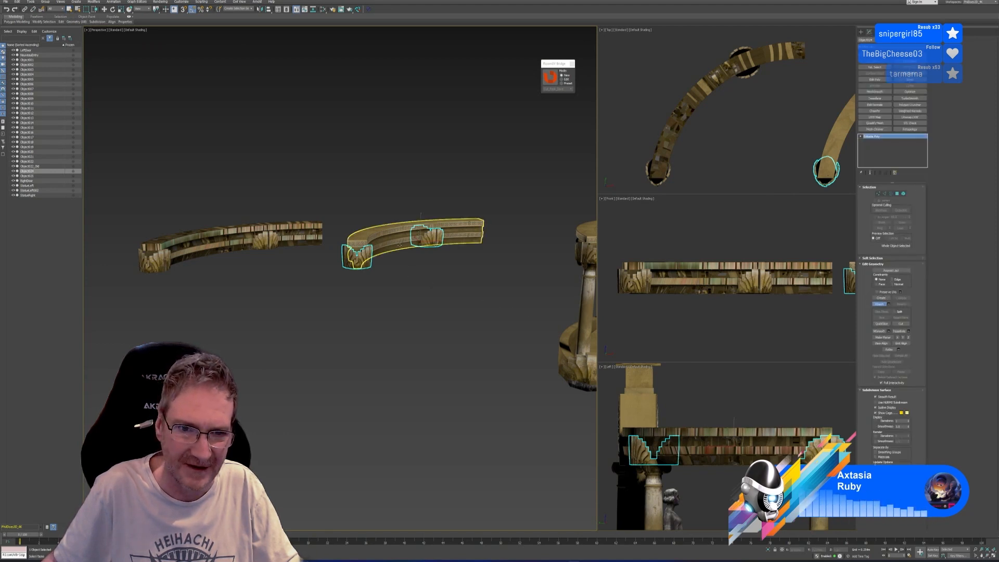
left_click(879, 304)
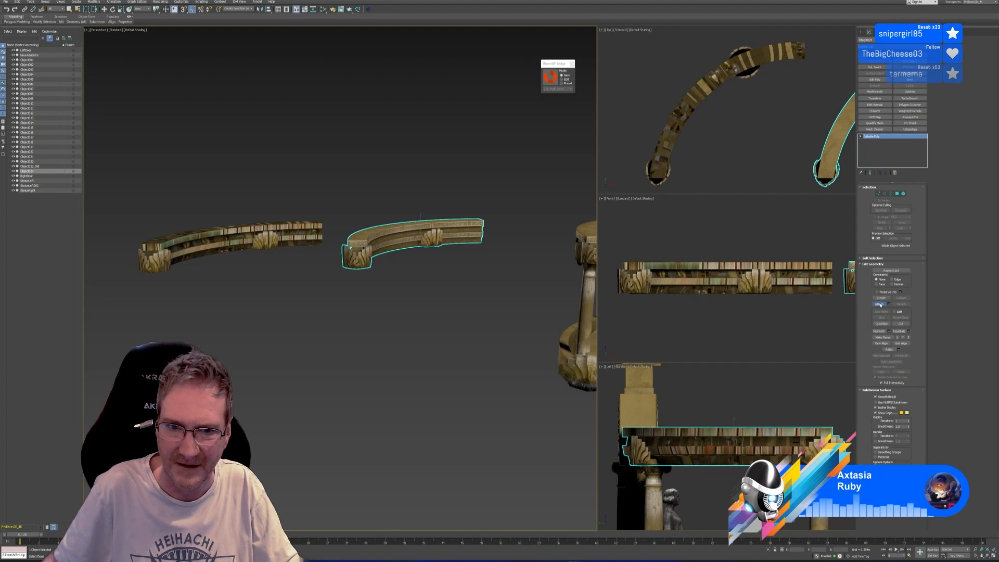
key("w")
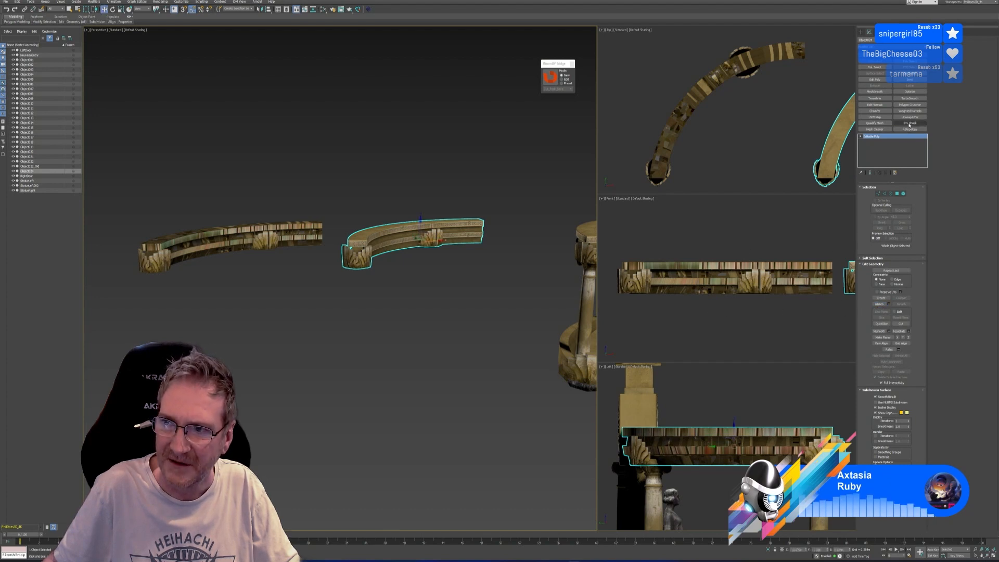
Step: Apply an Unwrap UVW modifier to the combined arch and switch its map channel, abandoning the current channel's UVs
left_click(910, 117)
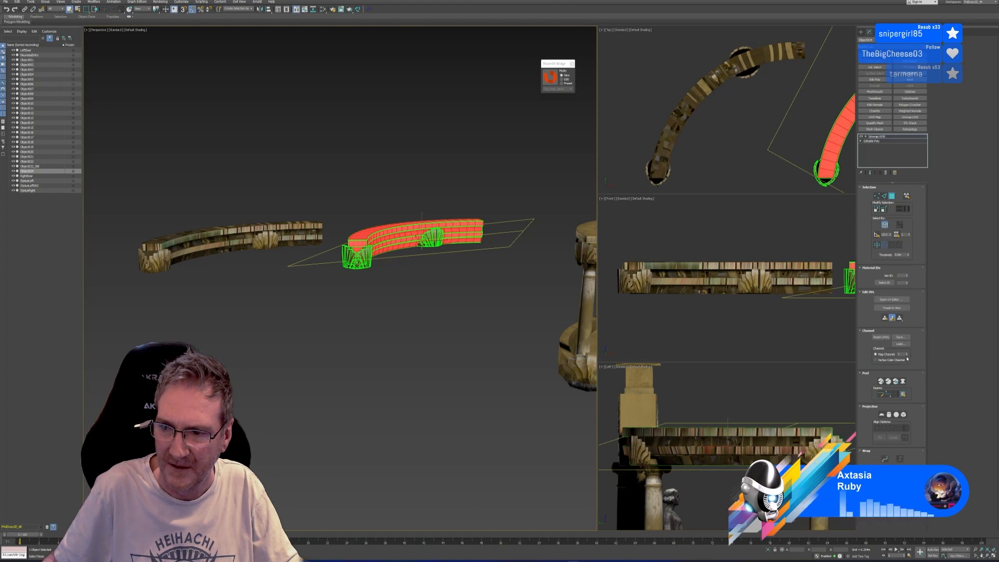
left_click(908, 354)
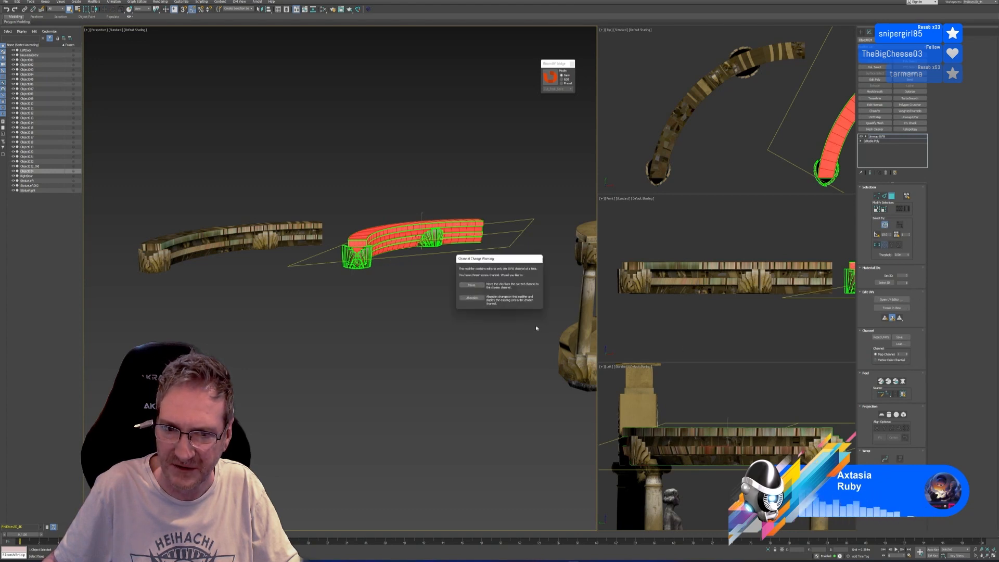
left_click(471, 299)
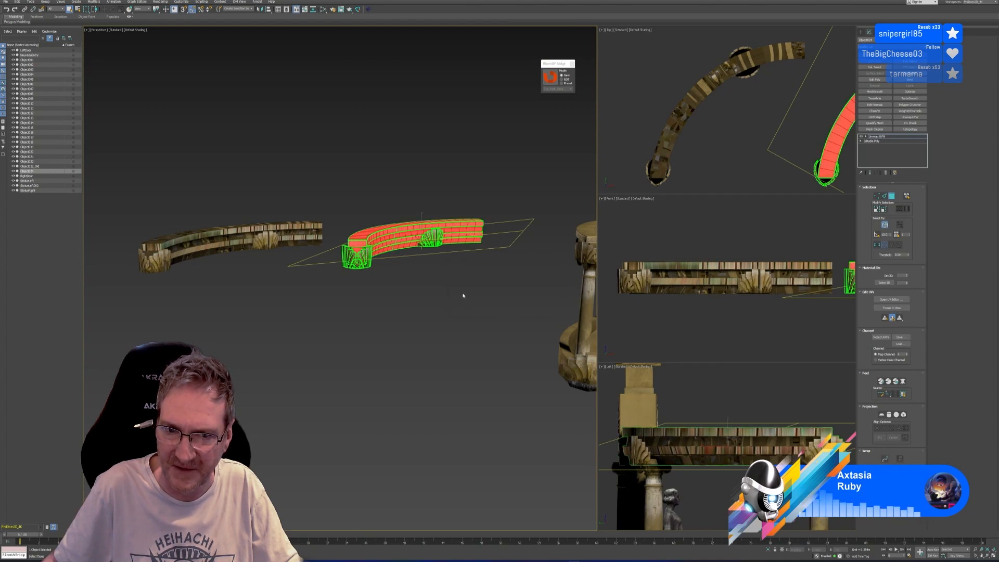
Step: Select all of the combined arch's UVs in the UV editor and pack them into the UV square, then leave polygon editing
left_click(891, 299)
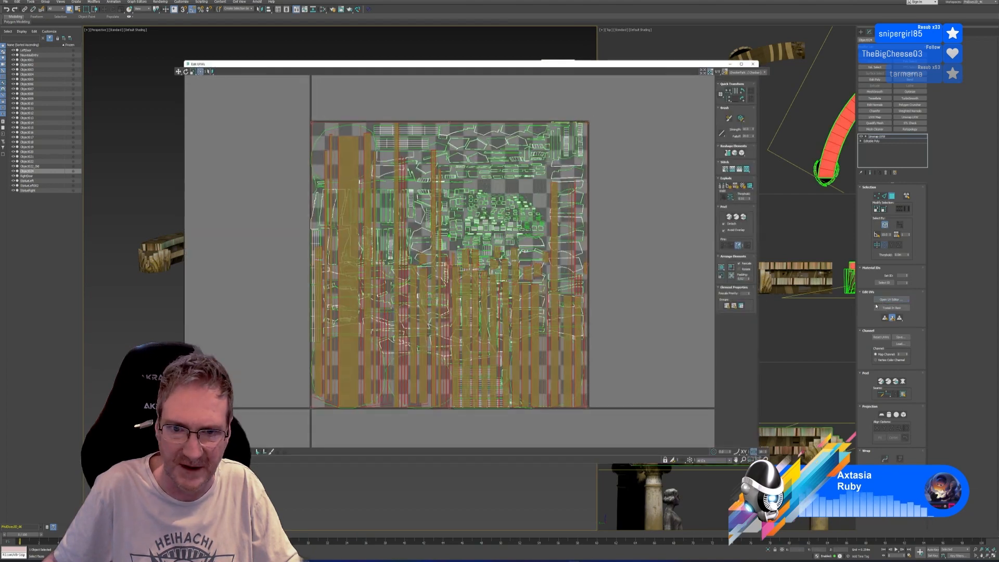
scroll(616, 255, "down", 3)
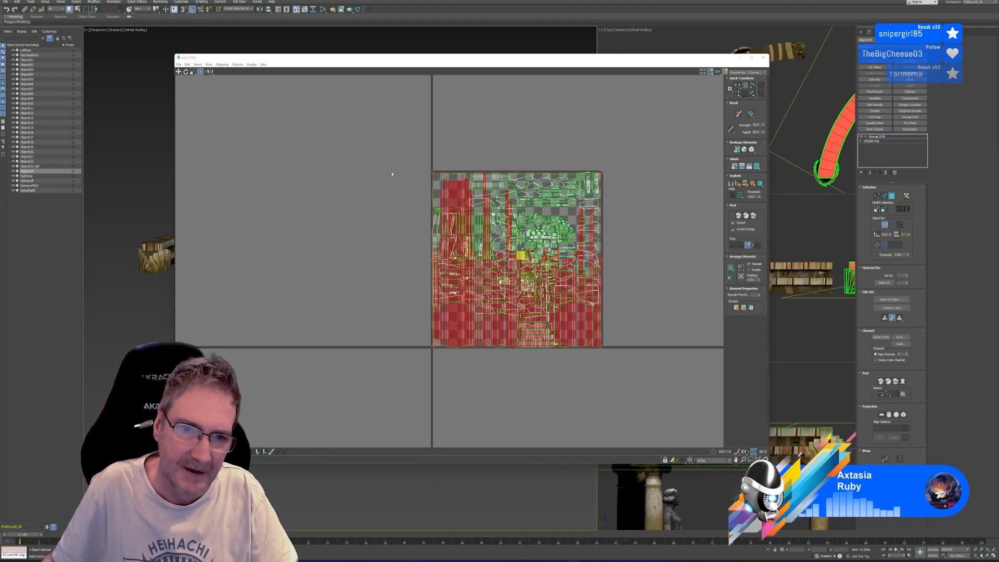
left_click_drag(399, 150, 658, 409)
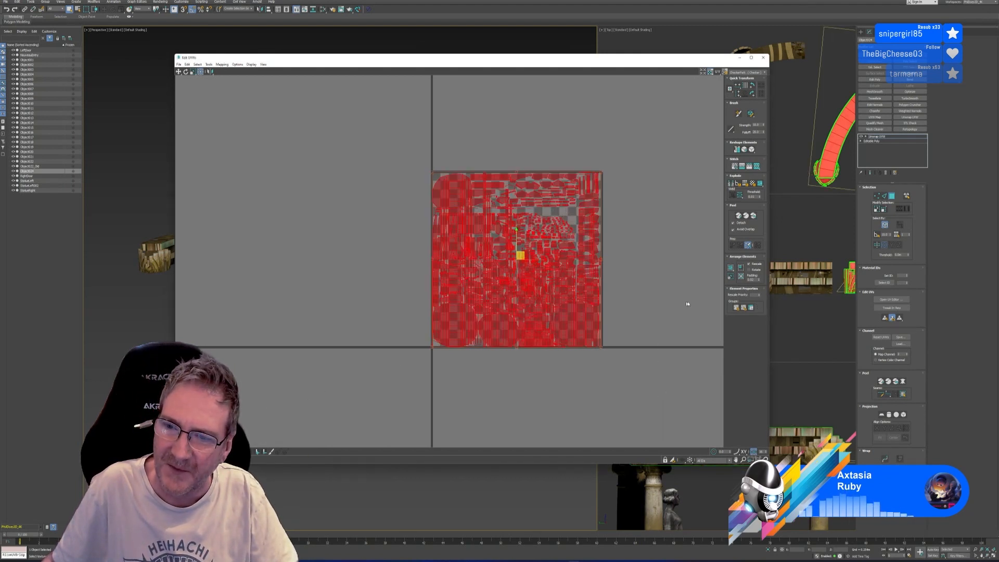
left_click(731, 269)
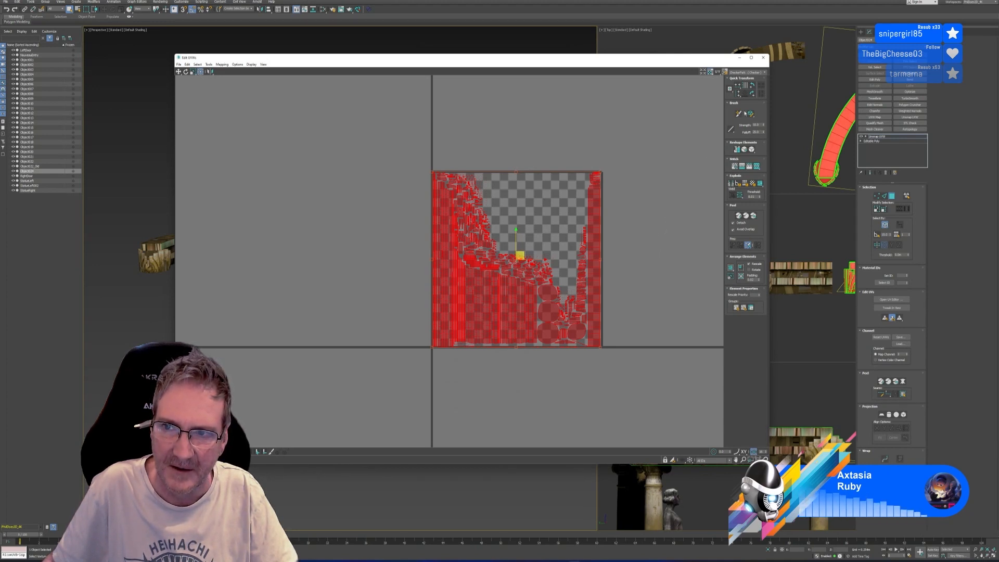
left_click(762, 58)
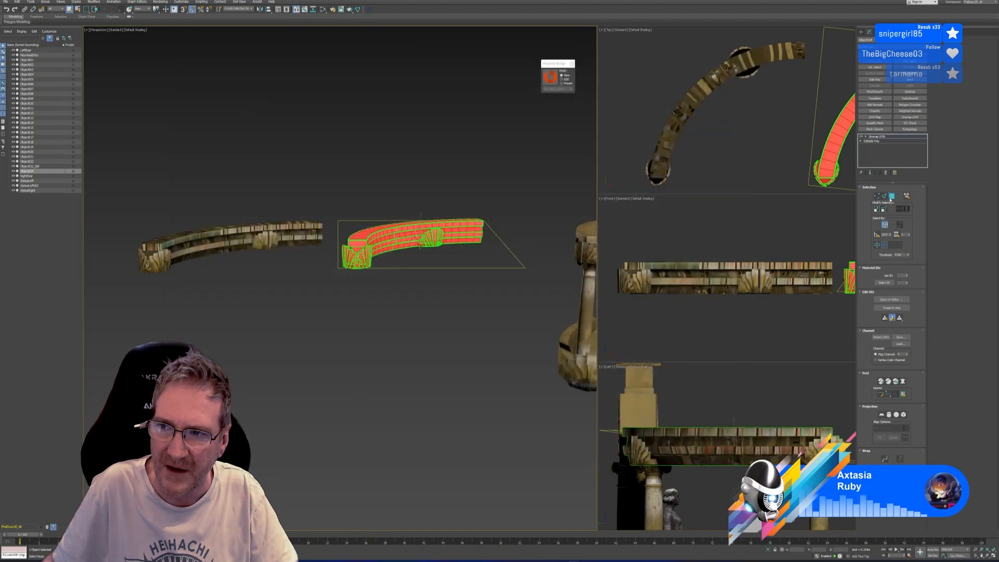
left_click(891, 196)
Step: Add a UV-Packer modifier to the combined arch and pack its UV map, then close the packing preview
left_click(892, 47)
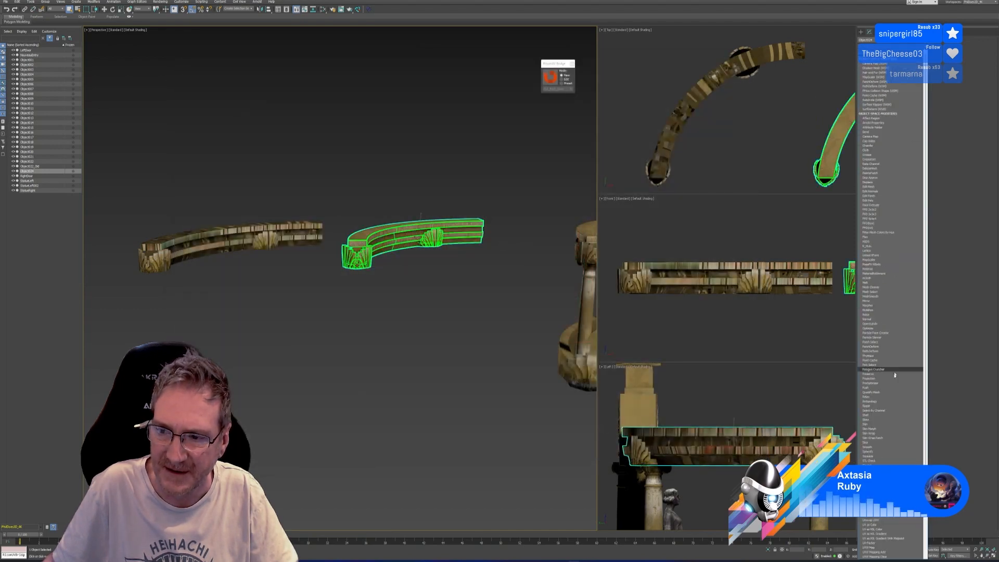
left_click(879, 544)
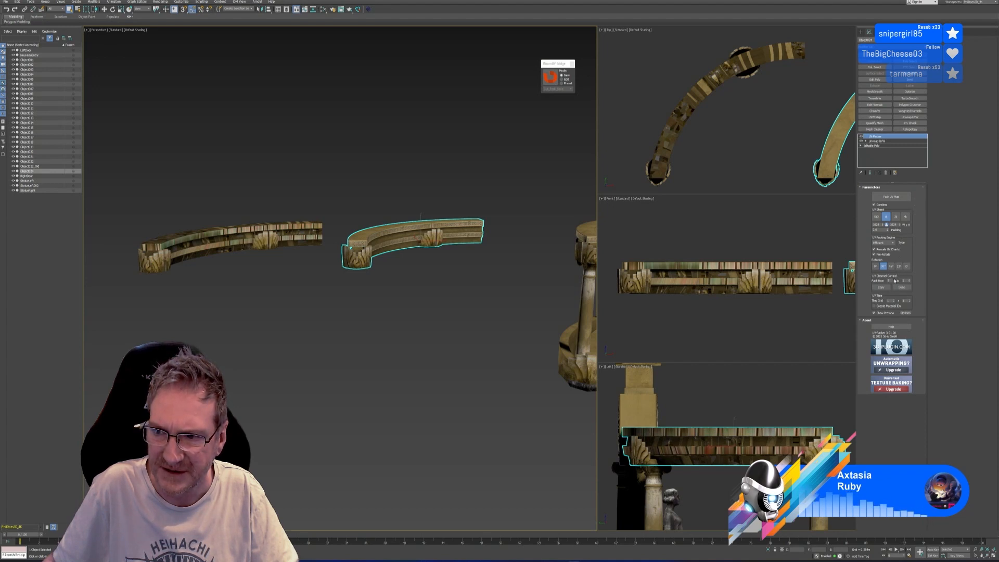
left_click(891, 196)
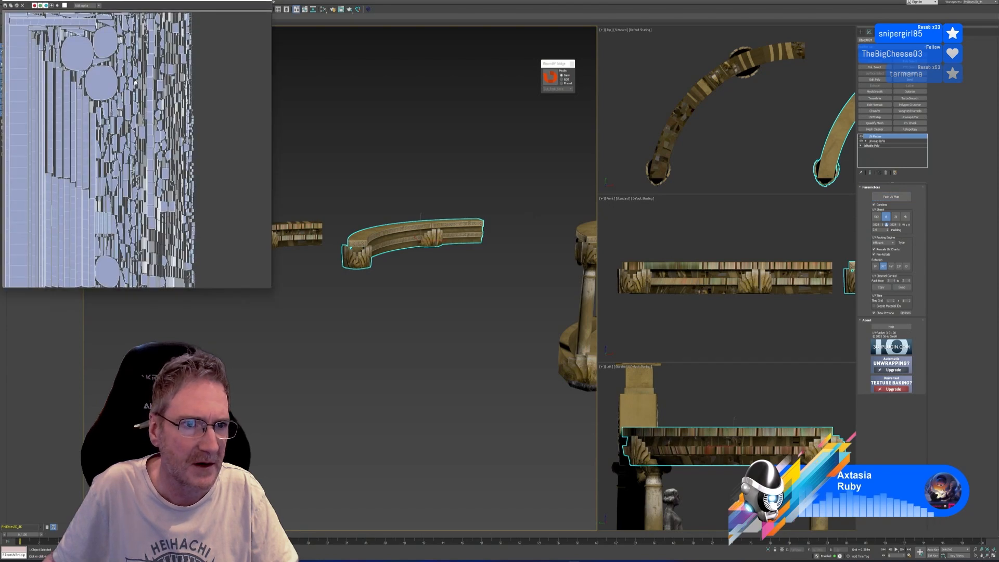
left_click_drag(174, 1, 462, 81)
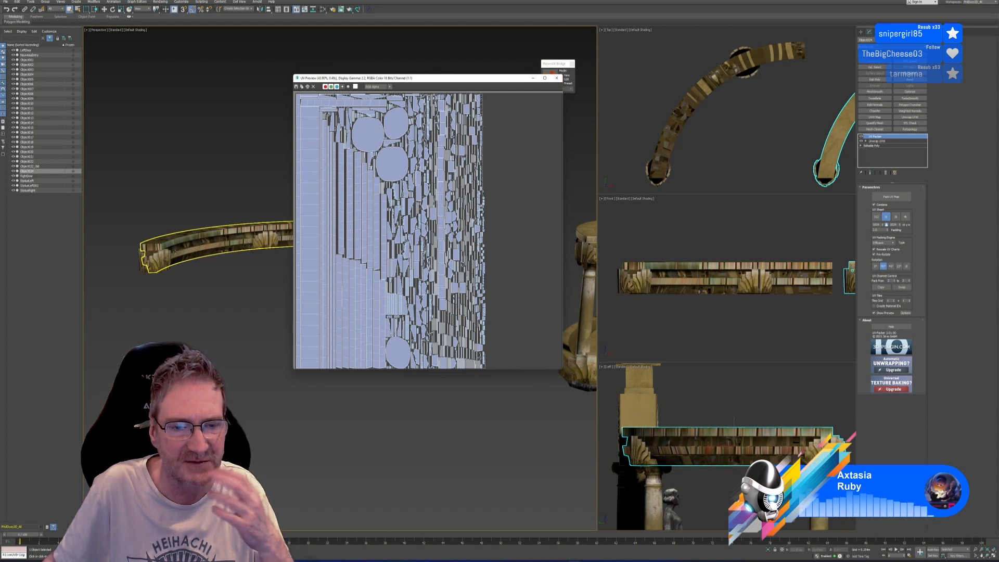
left_click(556, 78)
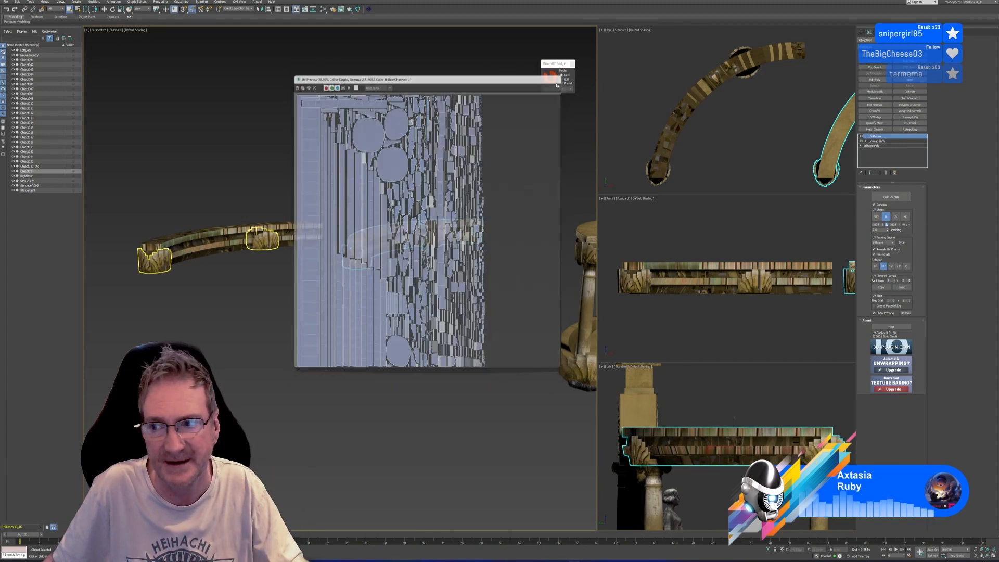
Step: Collapse the combined arch's UV-Packer and Unwrap UVW modifiers into the editable poly
right_click(883, 139)
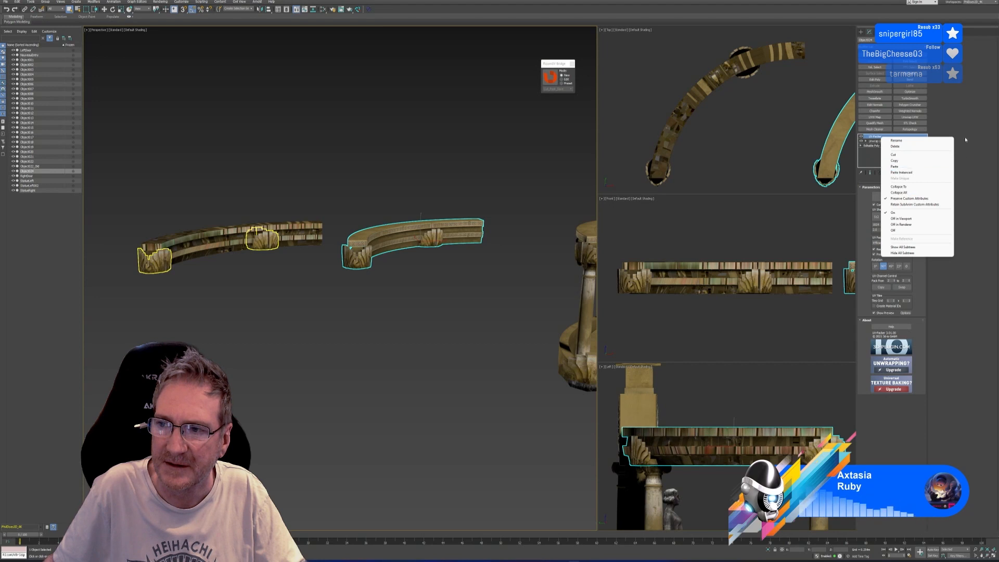
left_click(911, 138)
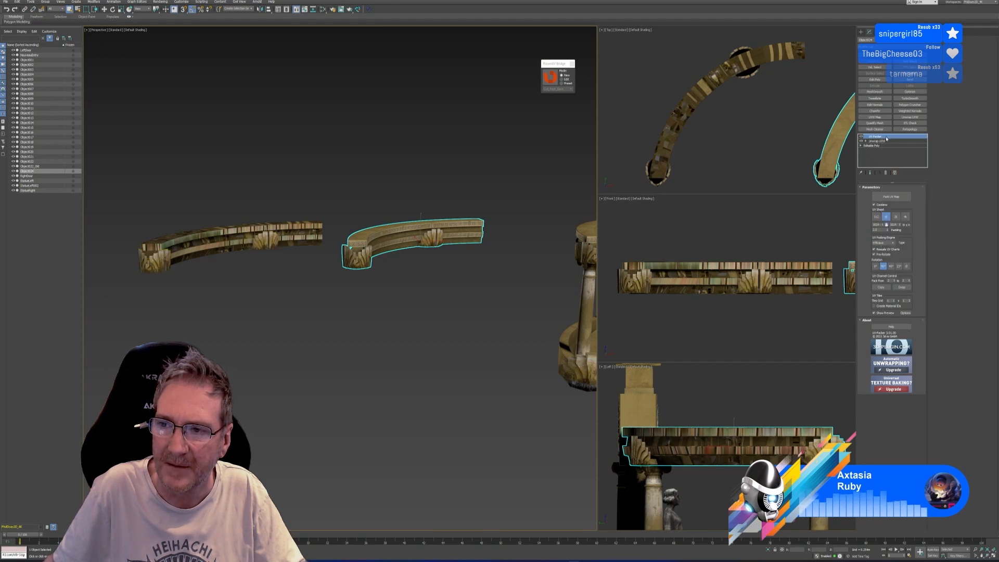
right_click(886, 139)
left_click(905, 192)
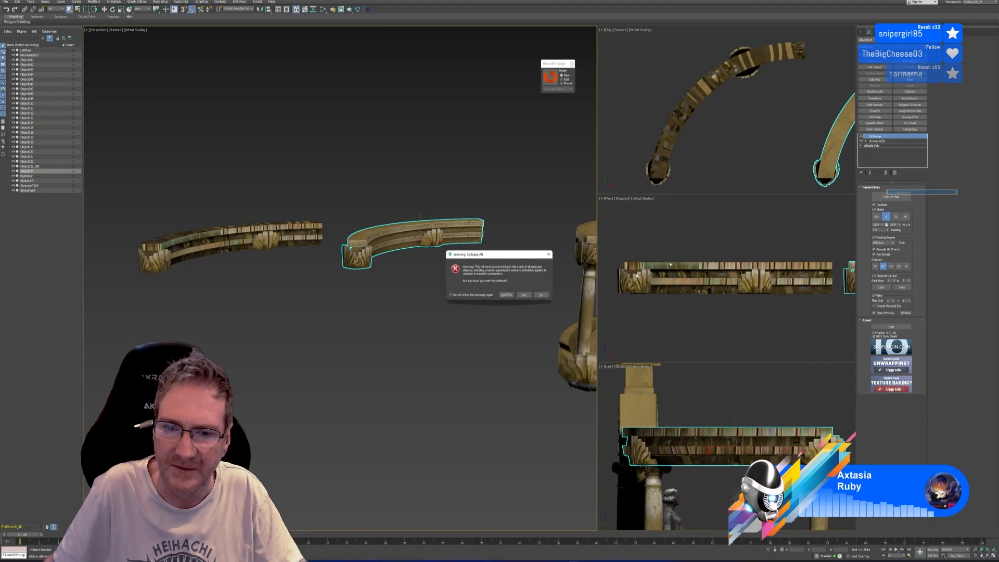
left_click(524, 295)
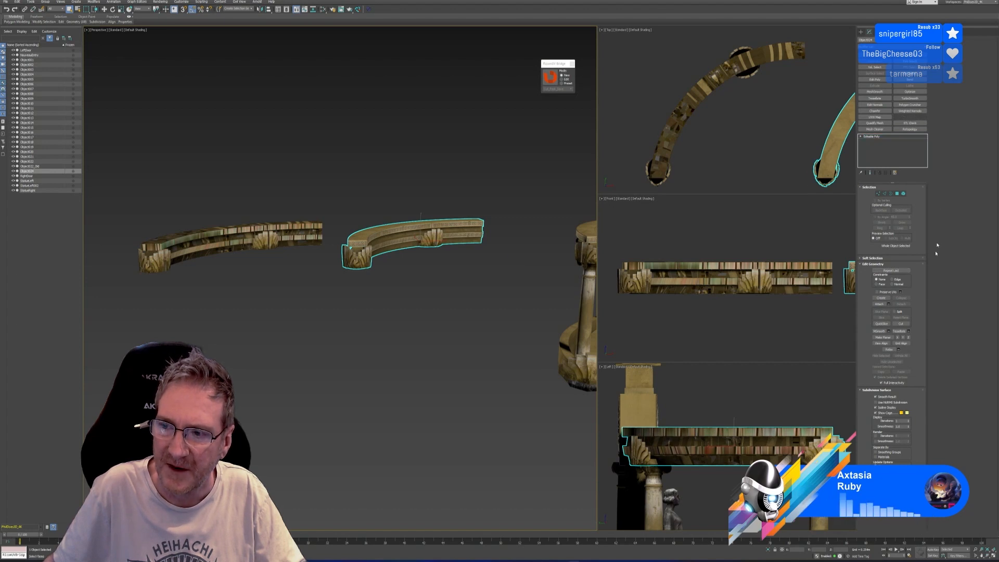
Step: Unwrap the collapsed arch again on the other map channel, abandoning the current UVs, and check its packed layout in the UV editor
left_click(908, 354)
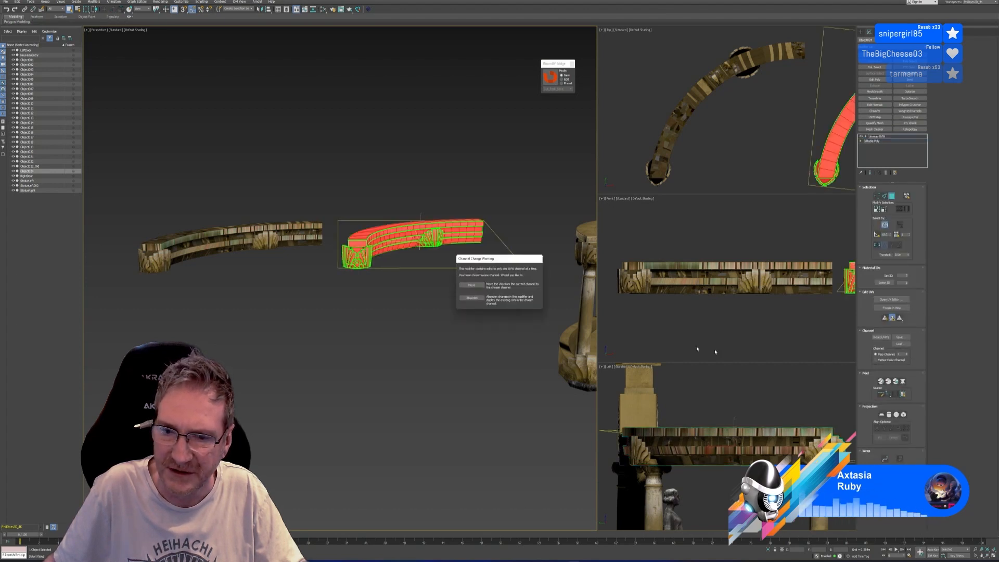
left_click(472, 298)
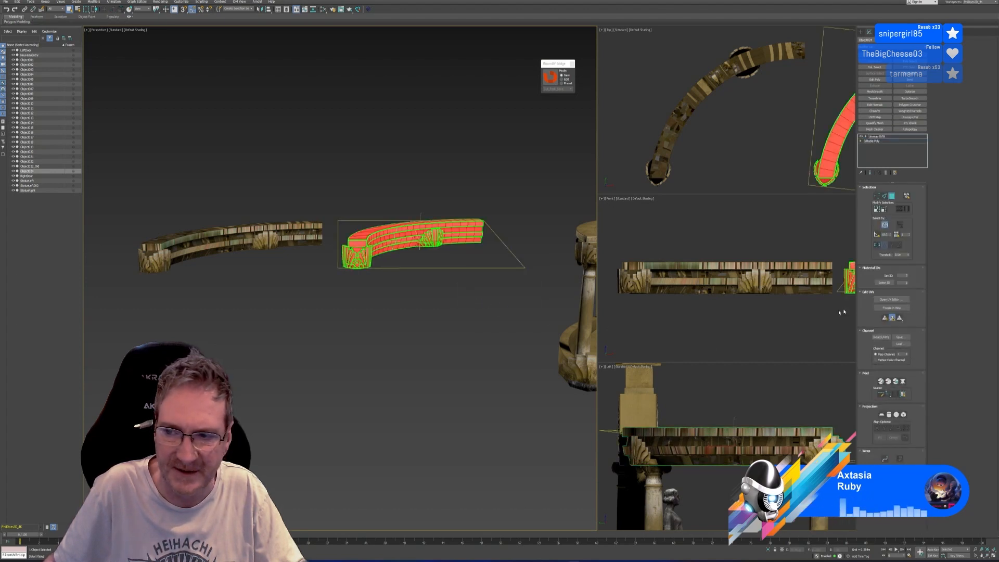
left_click(891, 299)
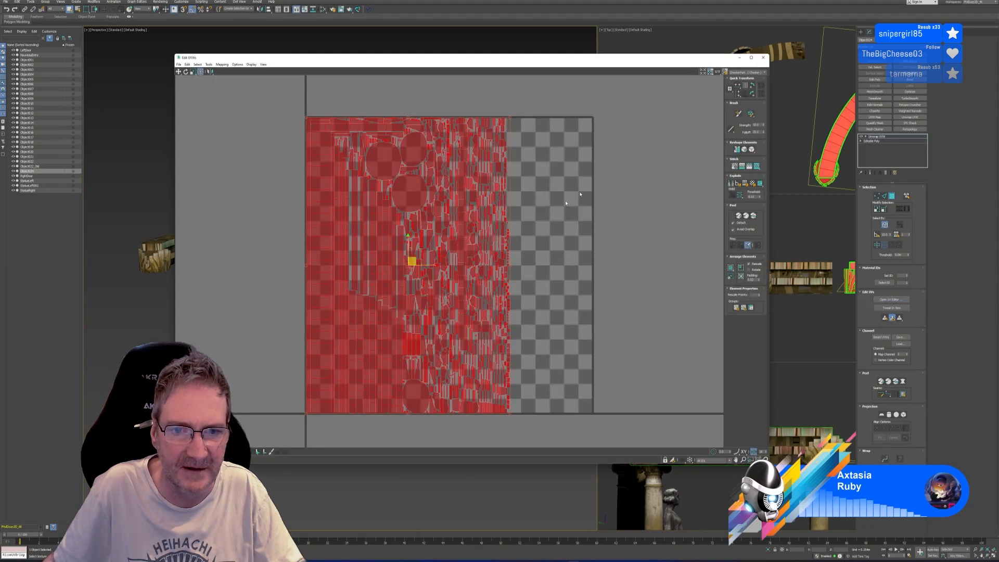
left_click(762, 59)
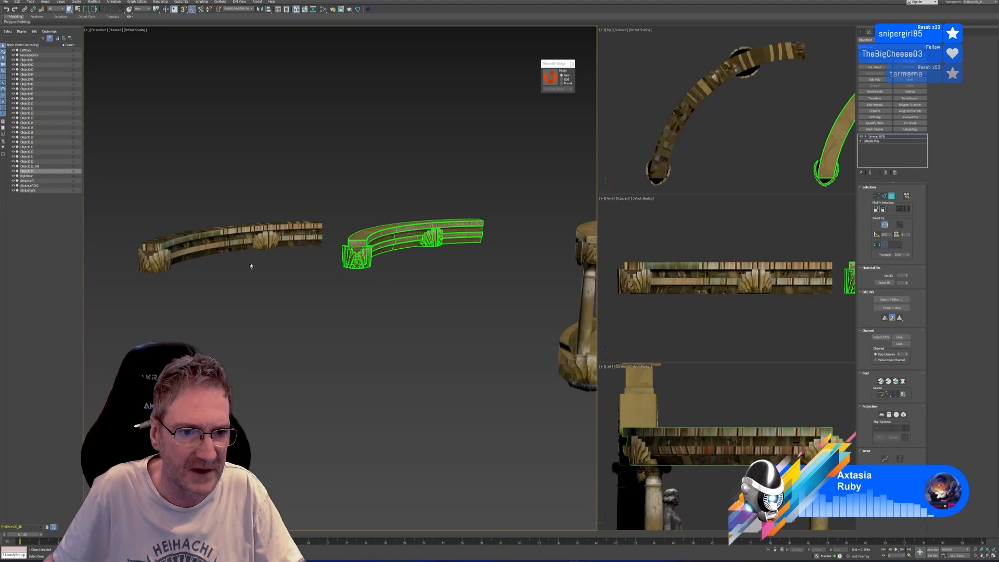
Step: Select carved-pattern faces on the unwrapped arch's end caps and along both of its inner trim bands
scroll(399, 256, "up", 8)
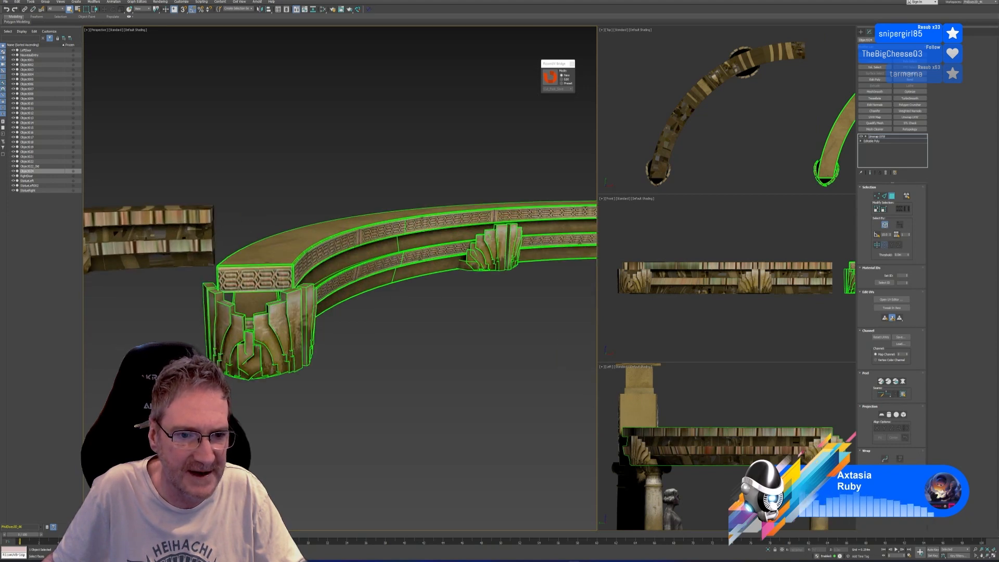
left_click(261, 275)
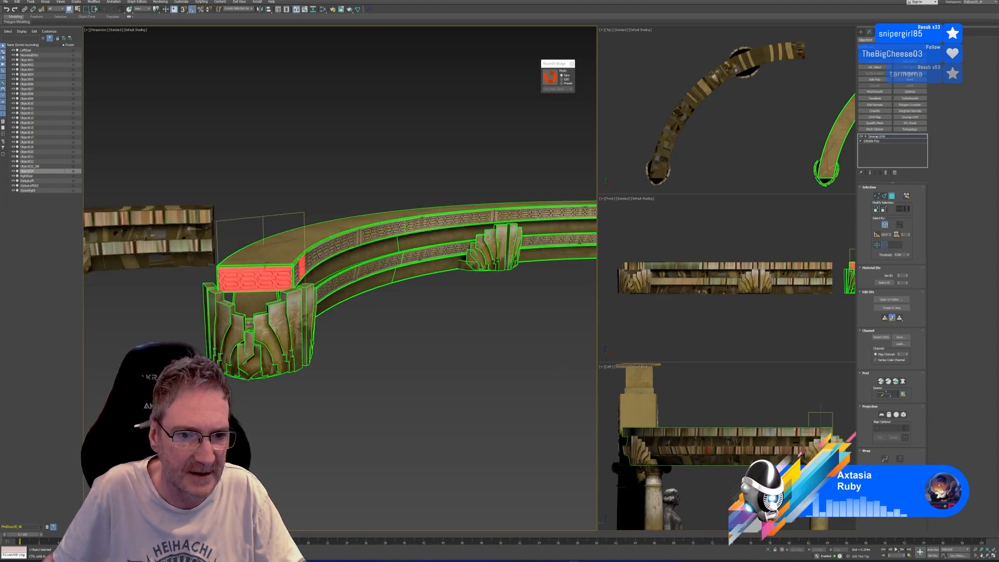
left_click(317, 254, "ctrl")
left_click(371, 233, "ctrl")
left_click(441, 222, "ctrl")
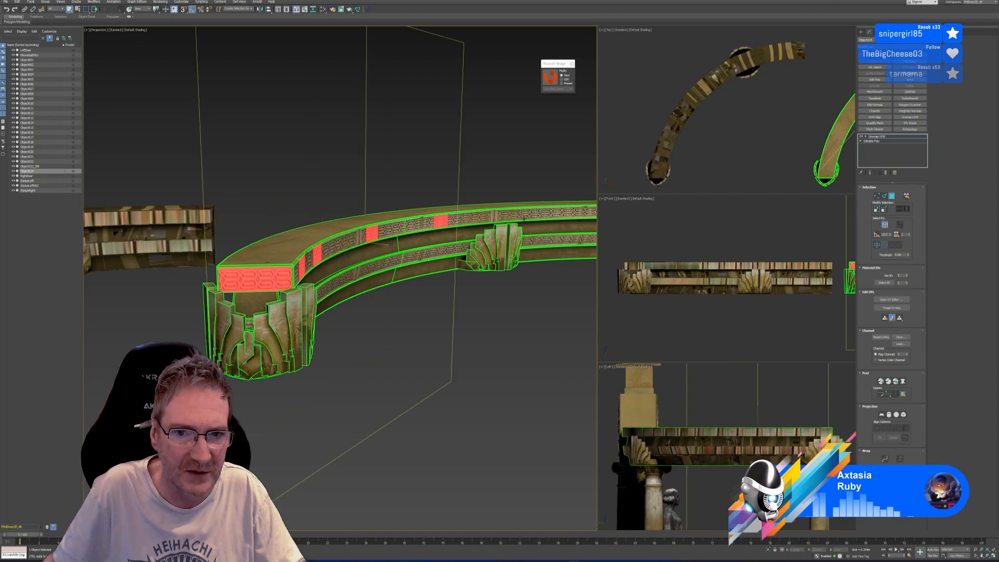
left_click(519, 214, "ctrl")
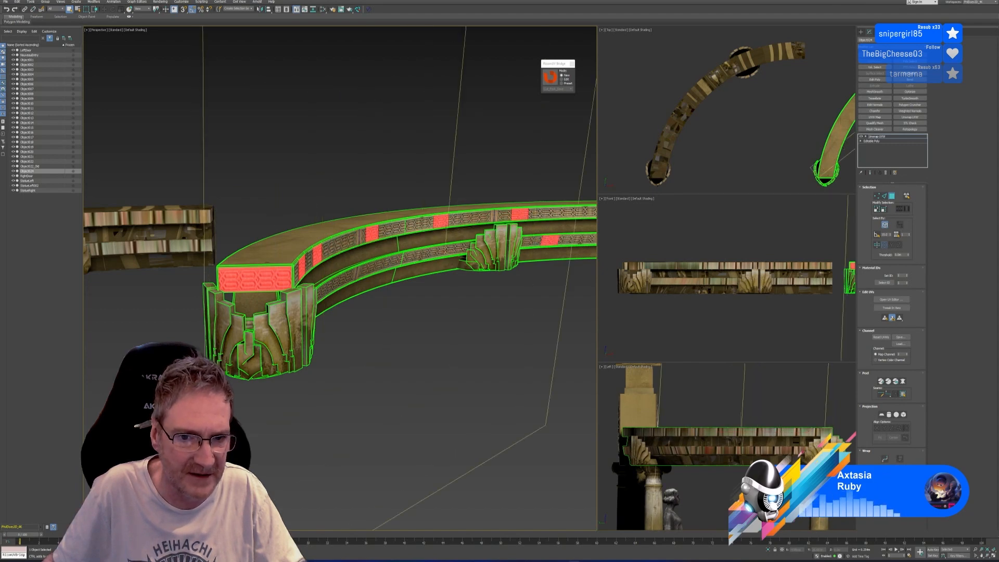
middle_click_drag(501, 374, 506, 328, "alt")
scroll(507, 328, "up", 3)
left_click(449, 305, "ctrl")
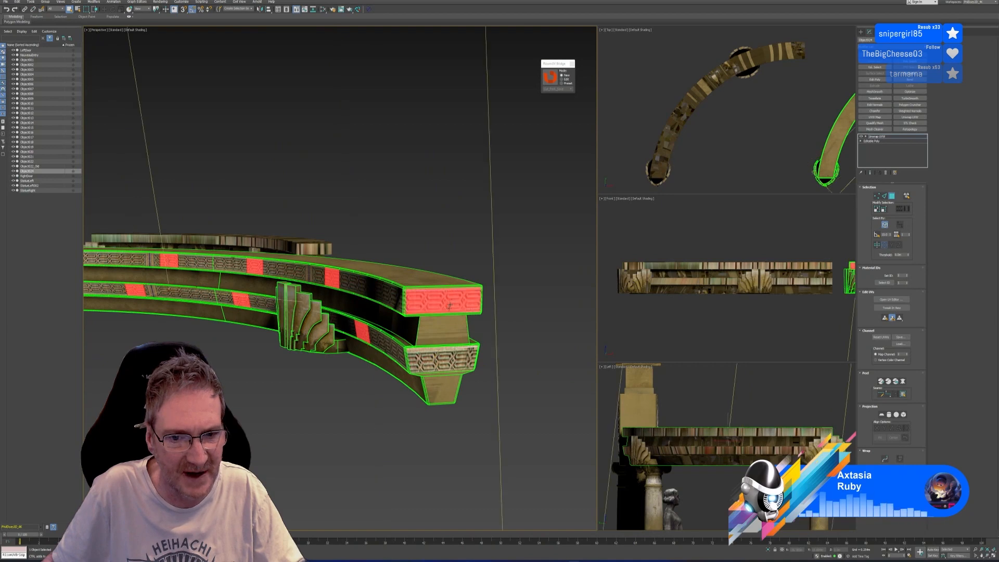
Step: Add carved-pattern faces from the upper and lower trim bands on the arch's outer side to the selection
scroll(476, 386, "down", 3)
middle_click_drag(475, 386, 443, 387, "alt")
left_click(263, 353, "ctrl")
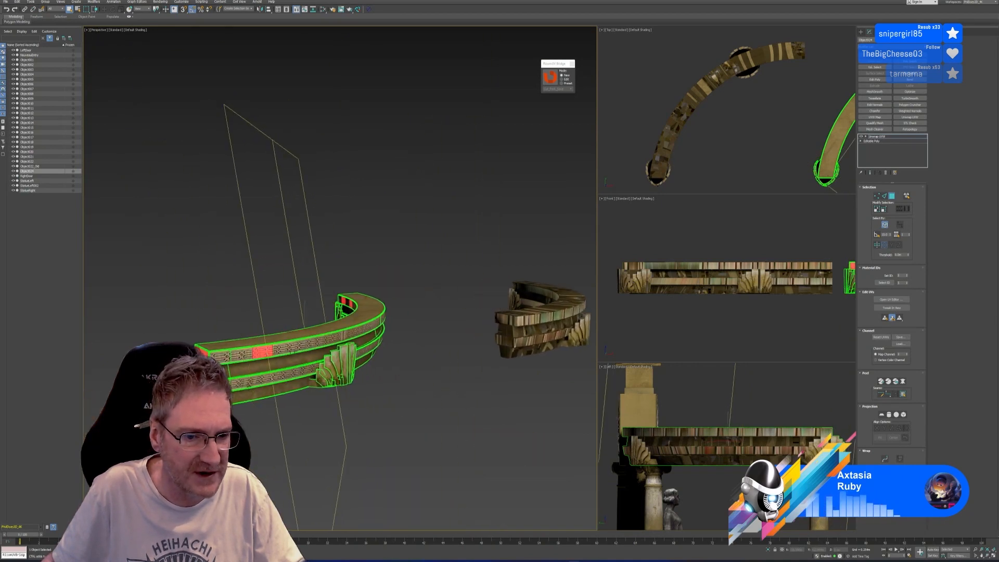
middle_click_drag(437, 393, 364, 364, "alt")
left_click(364, 352, "ctrl")
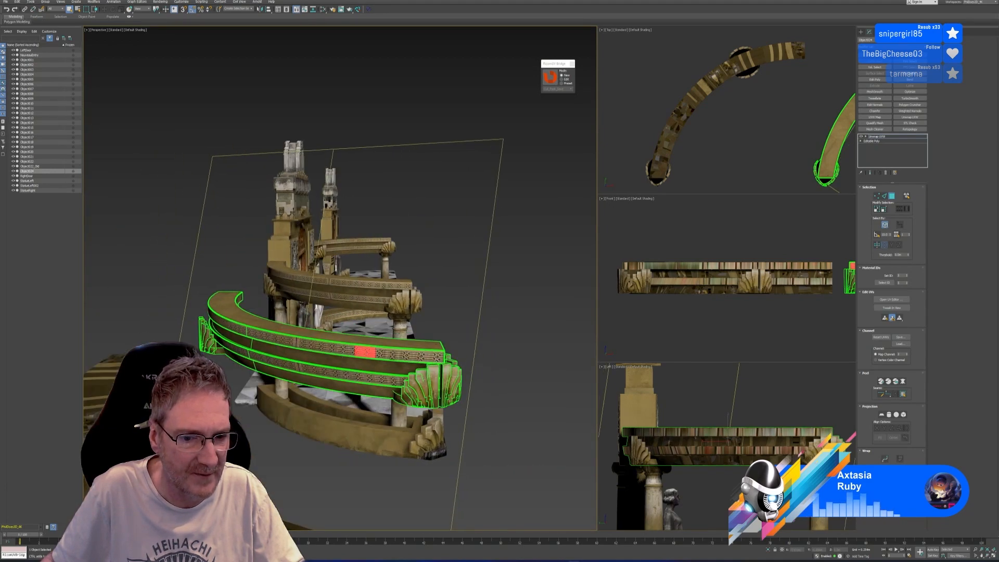
left_click(271, 348, "ctrl")
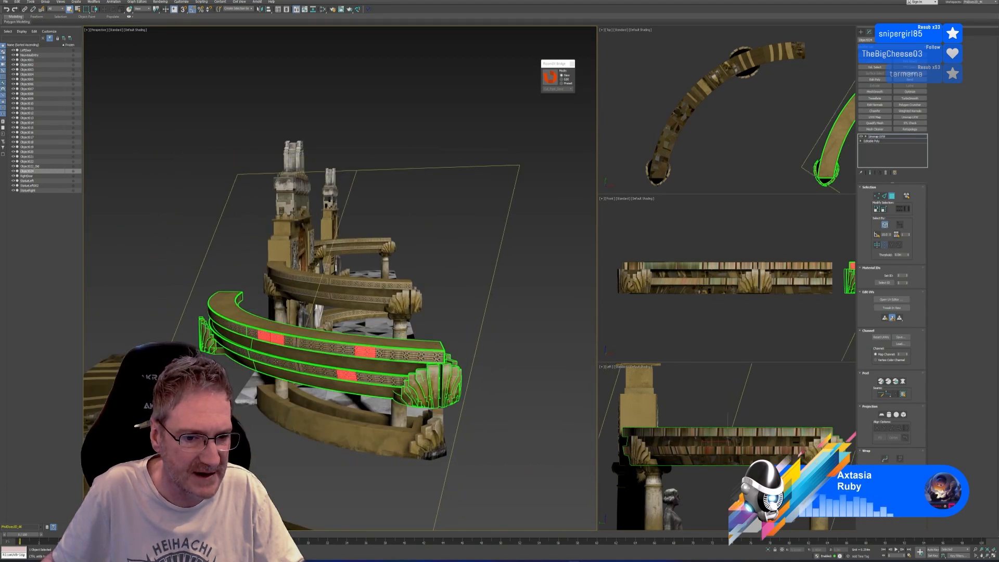
left_click(279, 363, "ctrl")
middle_click_drag(503, 402, 410, 415, "alt")
key("z")
Step: Extend the carved-face selection to the full trim strips in the UV editor
left_click(890, 300)
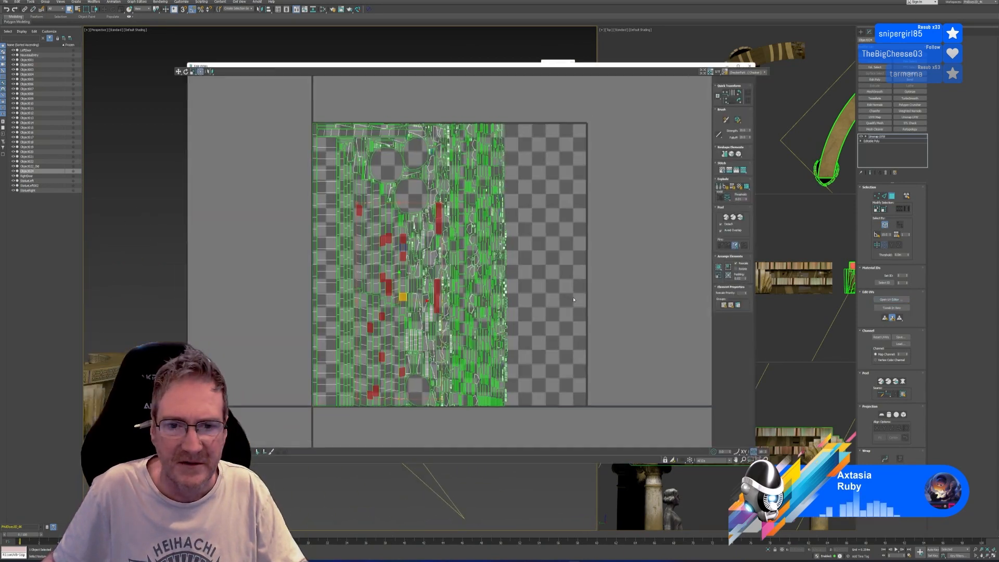
middle_click_drag(605, 267, 638, 249)
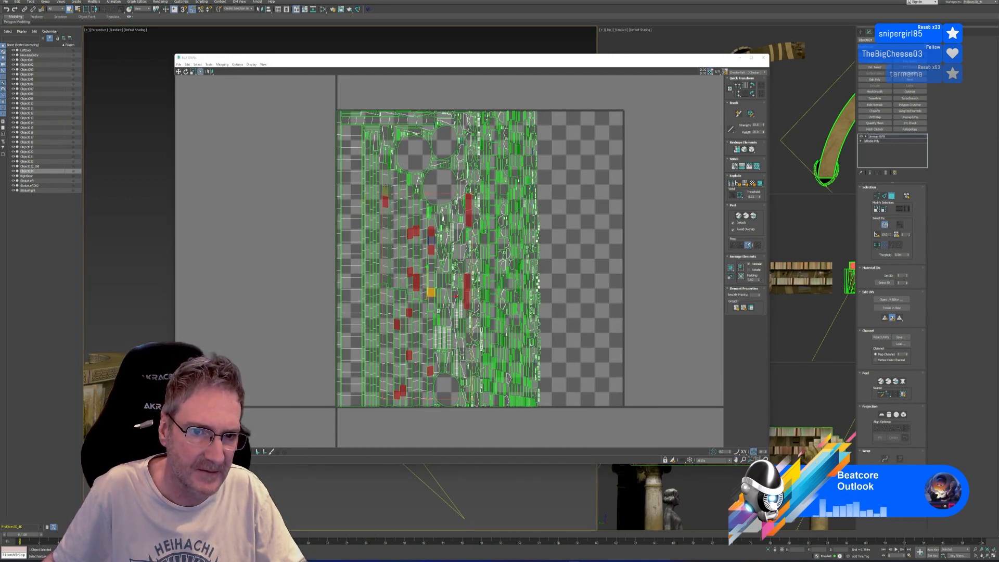
scroll(384, 218, "up", 2)
left_click(388, 206, "shift")
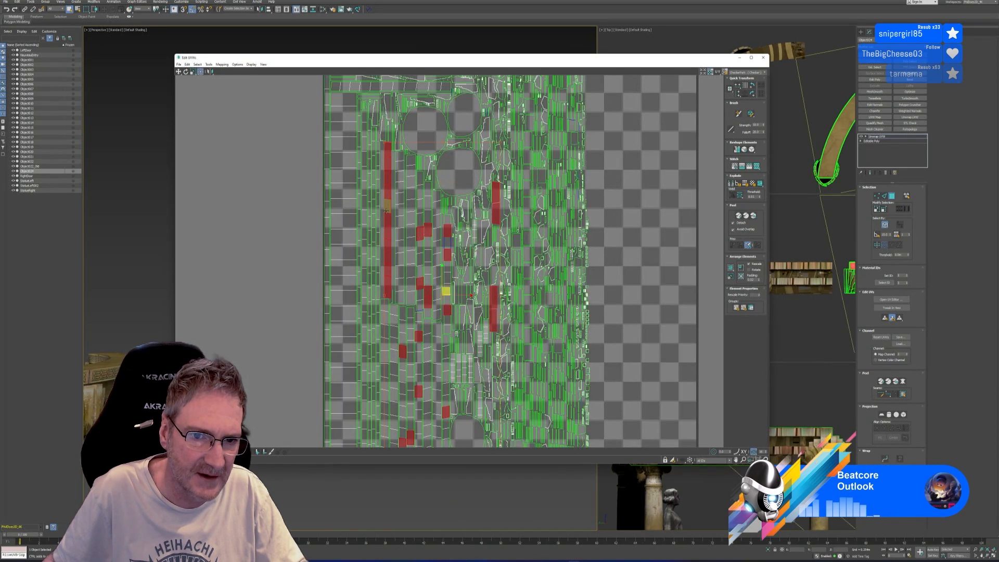
left_click(403, 341, "shift")
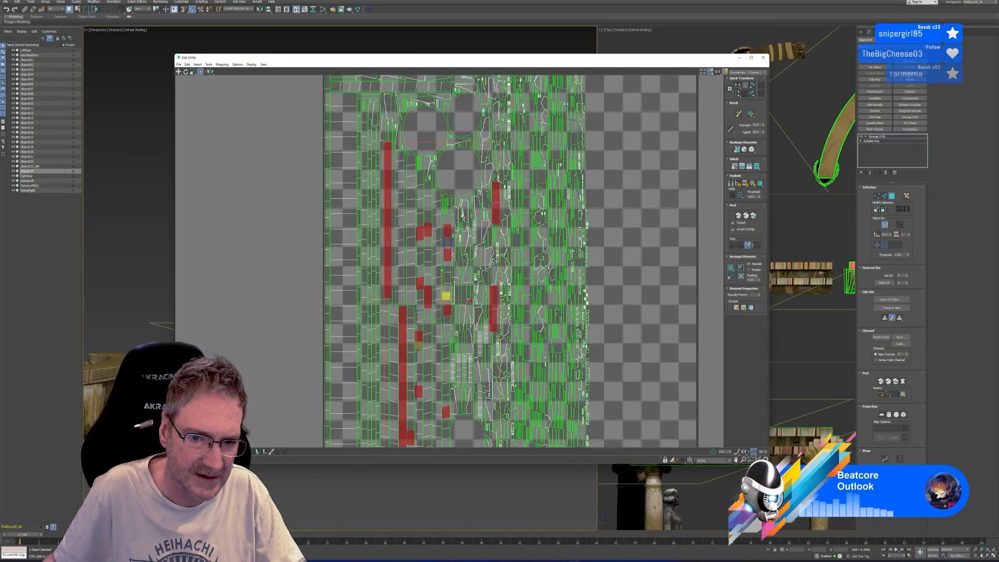
left_click(419, 356, "shift")
double_click(420, 269, "ctrl")
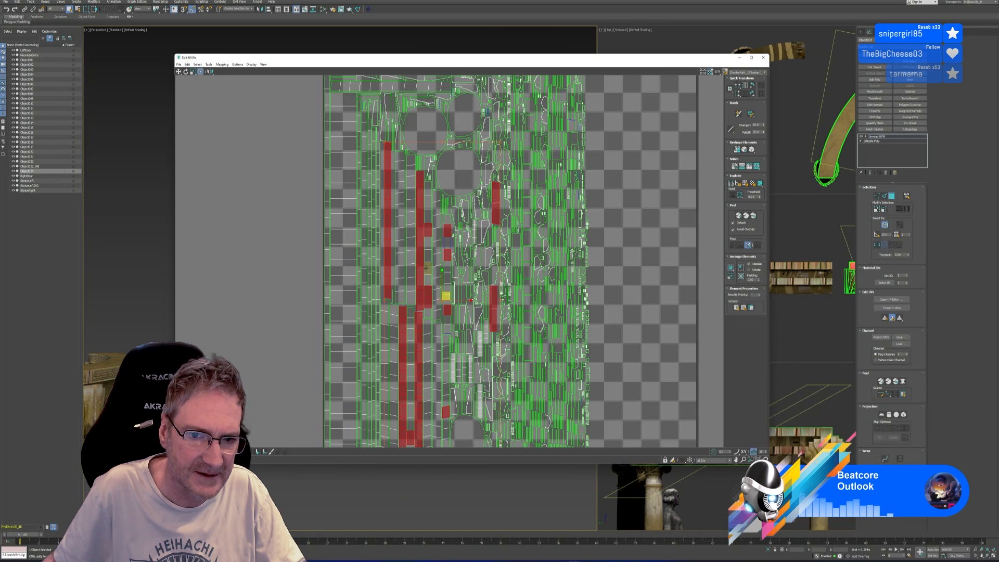
double_click(428, 266, "ctrl")
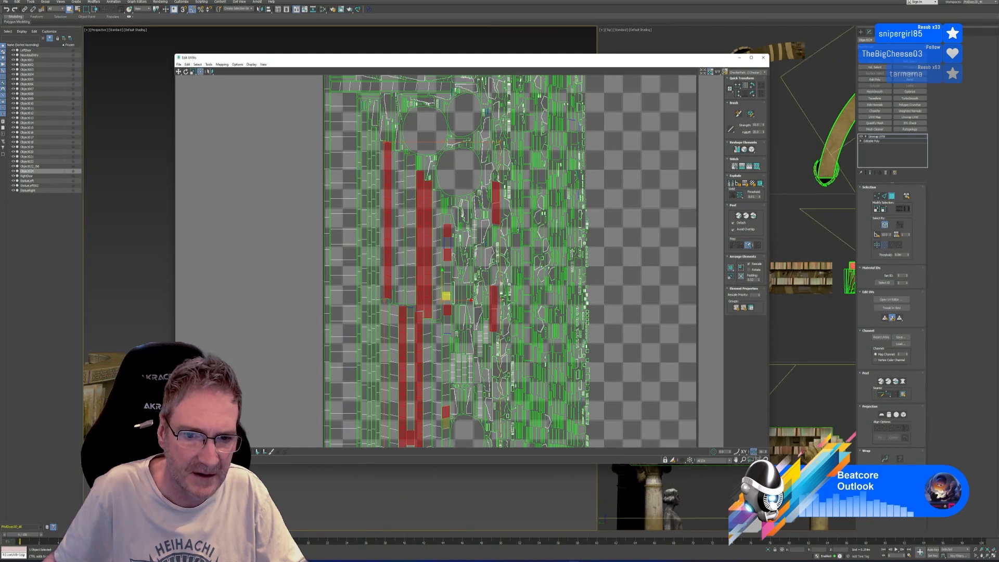
double_click(448, 321, "ctrl")
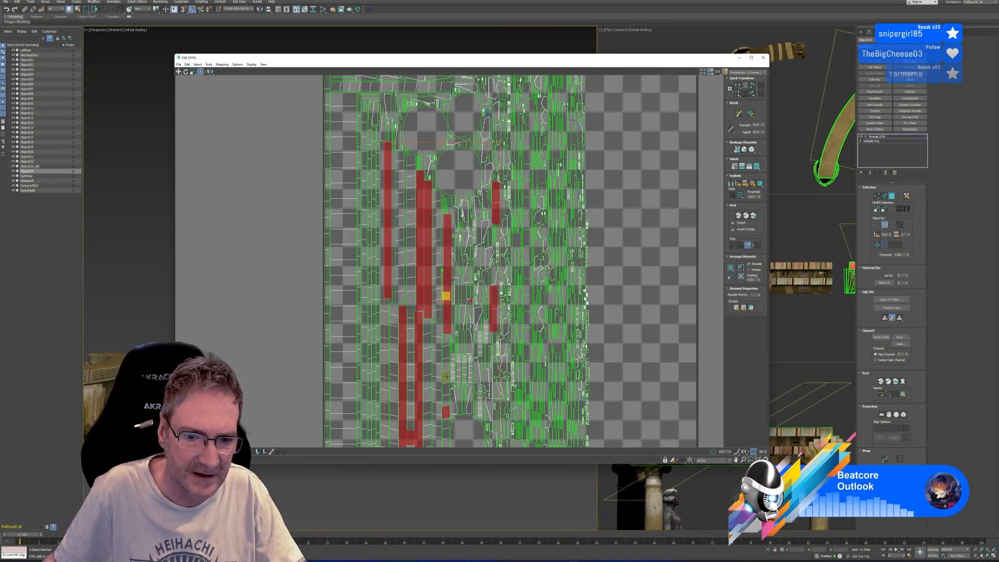
double_click(448, 378, "ctrl")
scroll(578, 334, "down", 5)
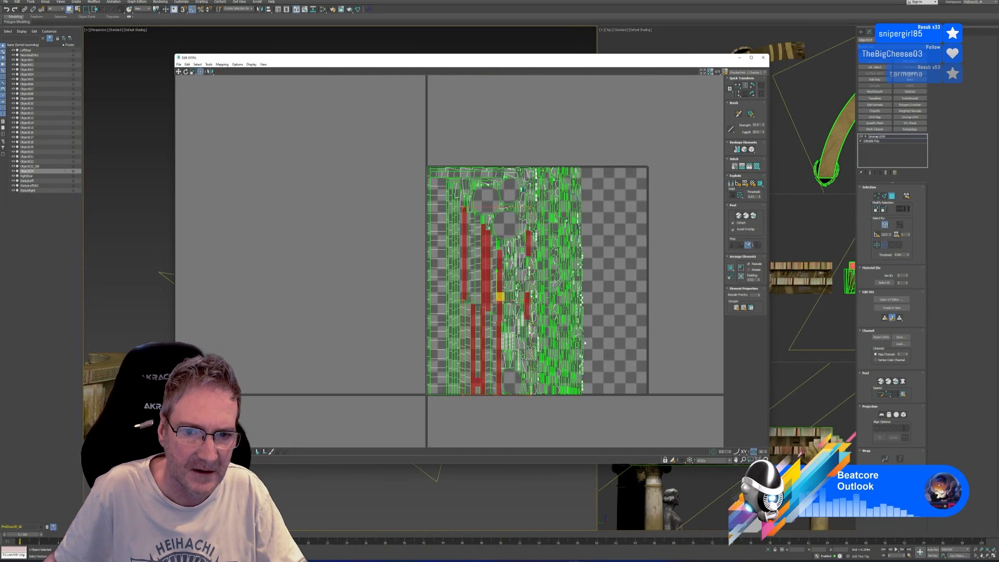
Step: Close the UV editor and add the missed upper trim faces above the middle shell to the selection
left_click(764, 57)
middle_click_drag(399, 412, 378, 411, "alt")
left_click(330, 359, "ctrl")
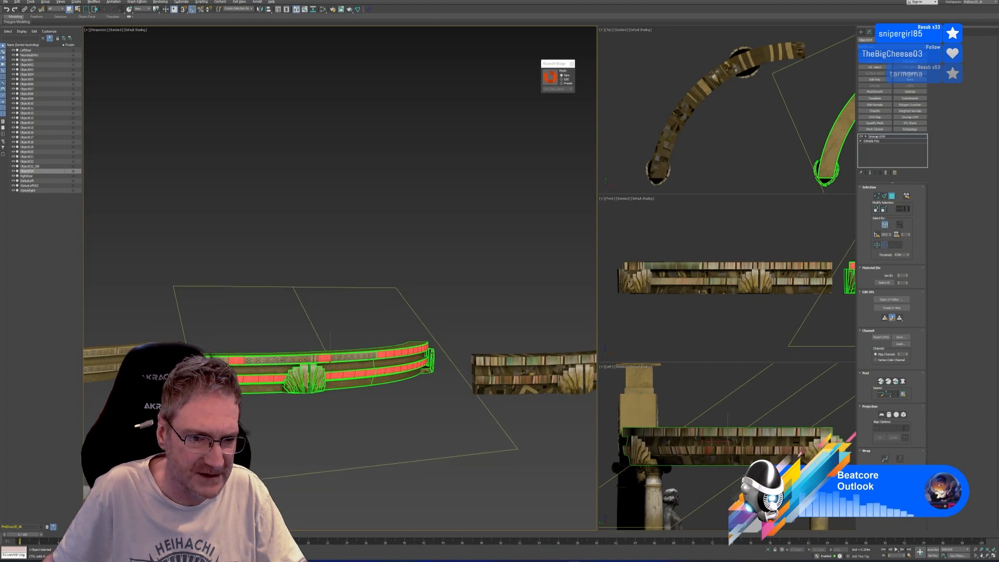
left_click(280, 361, "ctrl")
left_click(190, 360, "ctrl")
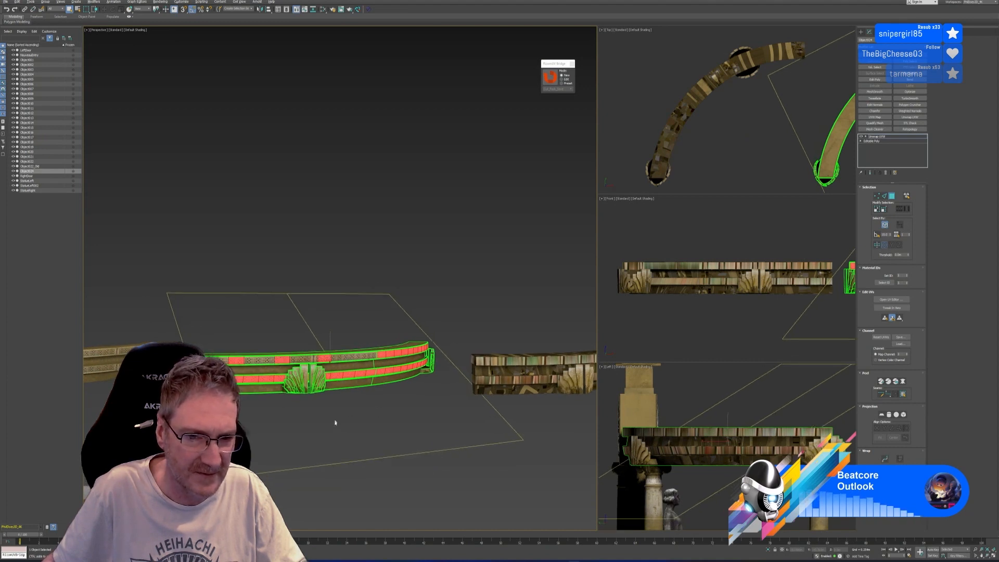
middle_click_drag(335, 422, 388, 421, "alt")
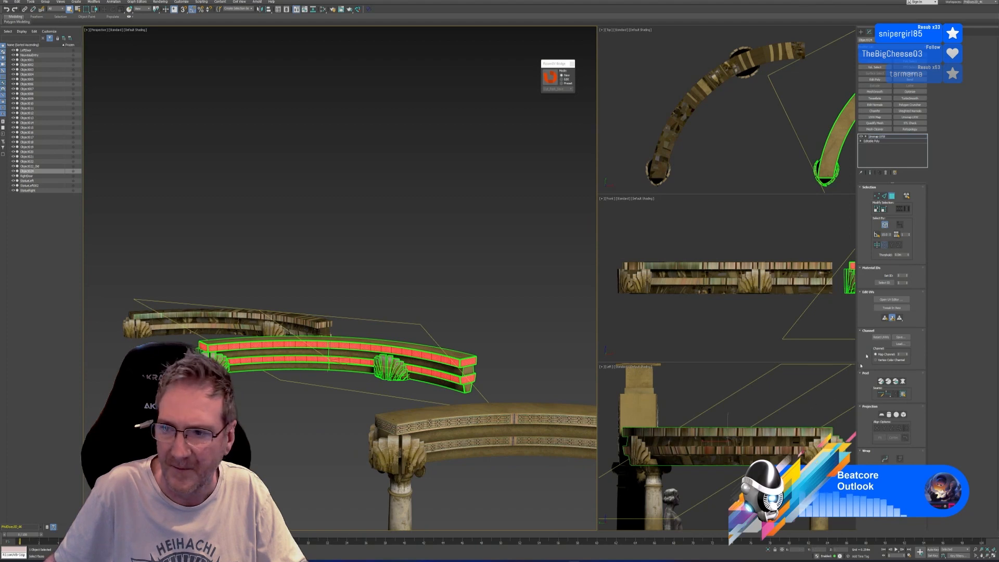
Step: Reopen the UV editor, add the remaining faces between the selected trim strips, and close it again
left_click(890, 299)
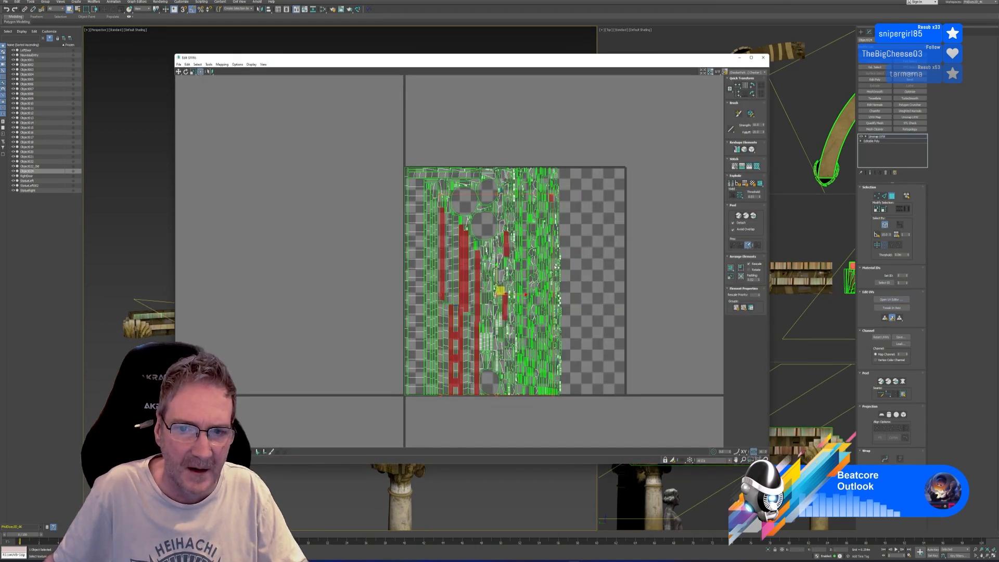
scroll(558, 220, "up", 5)
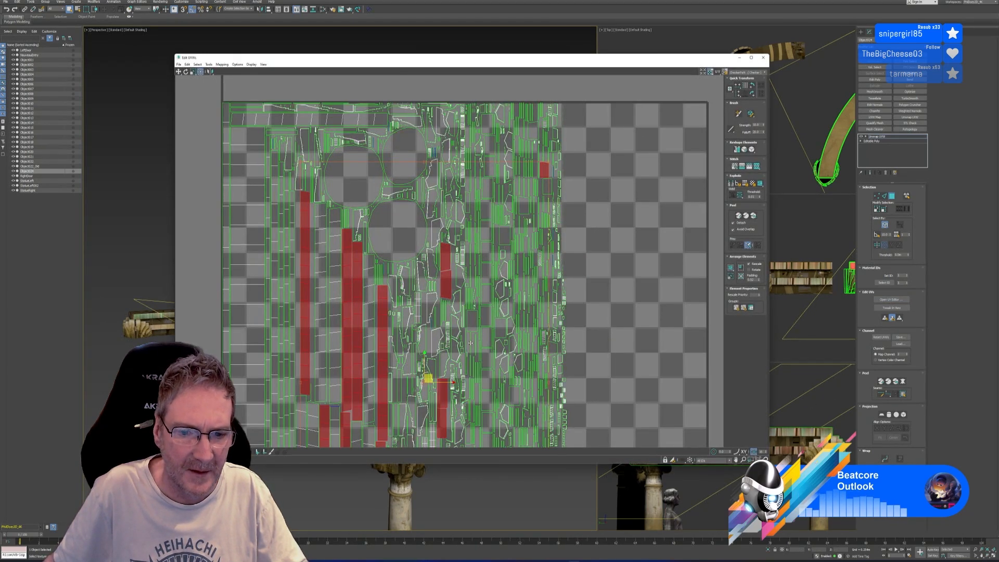
middle_click_drag(471, 342, 491, 338)
scroll(490, 339, "down", 6)
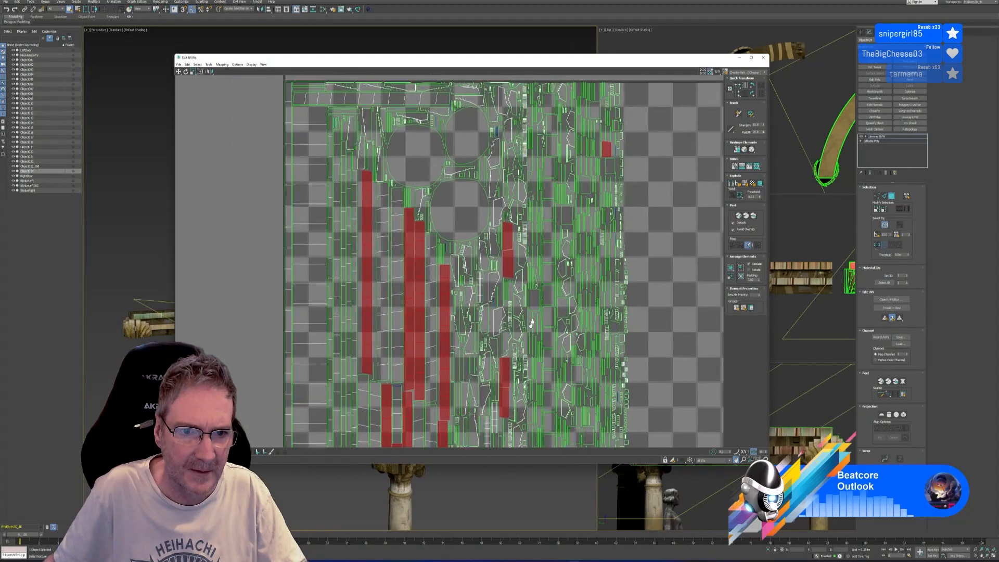
scroll(451, 345, "up", 2)
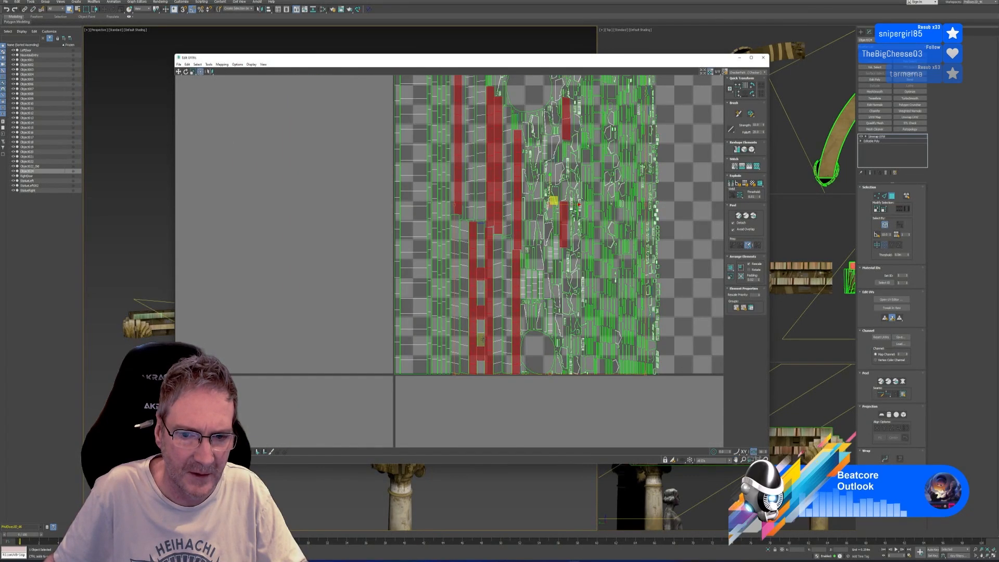
left_click(481, 333, "ctrl")
scroll(568, 305, "down", 2)
middle_click_drag(586, 295, 349, 432)
left_click(763, 57)
Step: Check the carved bands up close and add the narrow corner bevel faces at the arch's ends to the selection
scroll(246, 360, "up", 5)
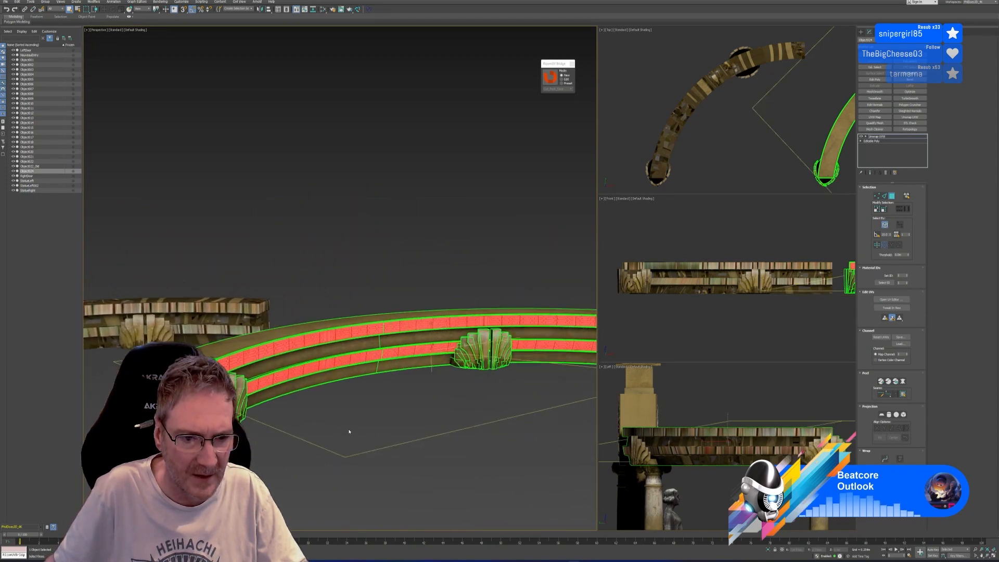
scroll(343, 385, "up", 4)
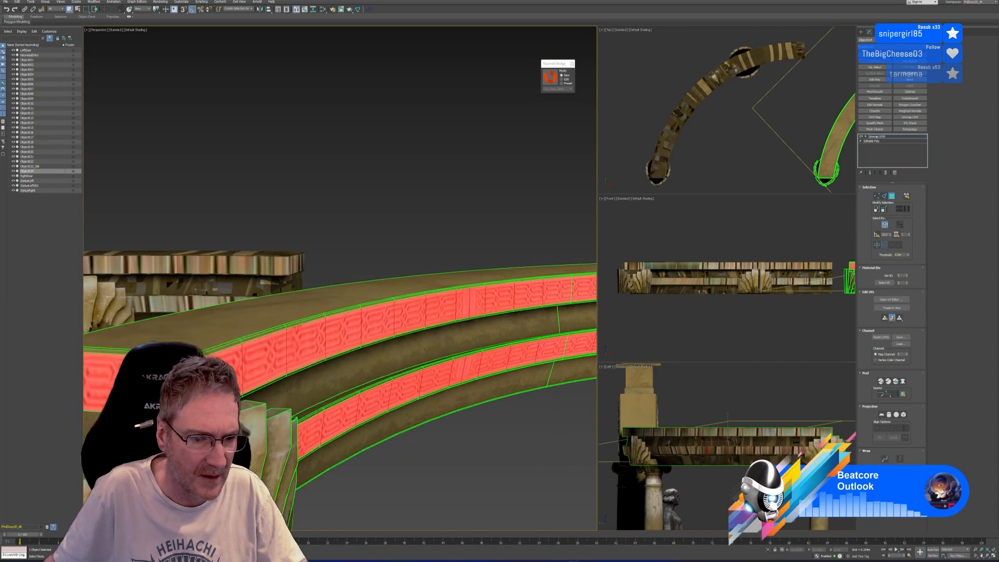
scroll(344, 385, "up", 2)
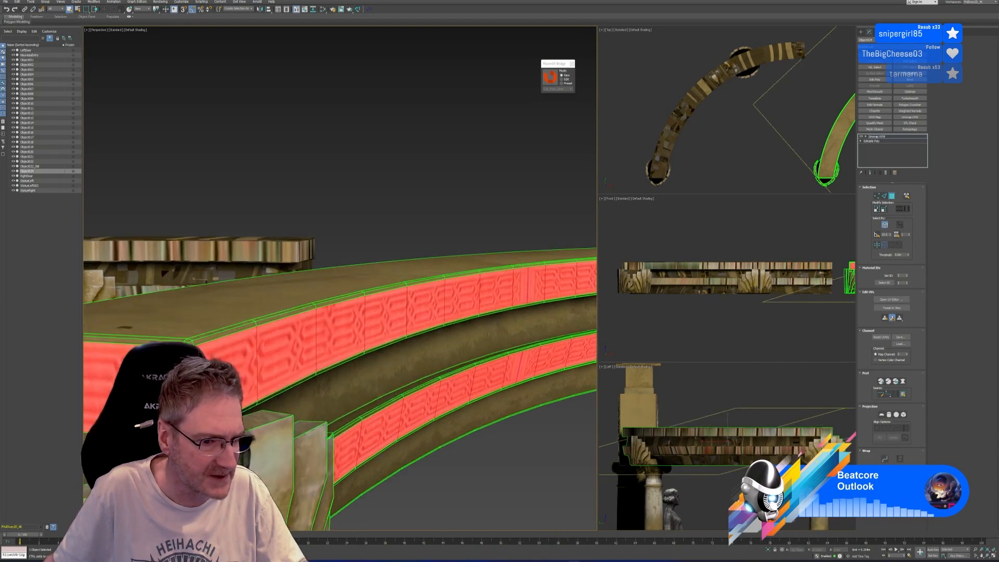
scroll(344, 385, "down", 3)
middle_click_drag(343, 385, 182, 415, "alt")
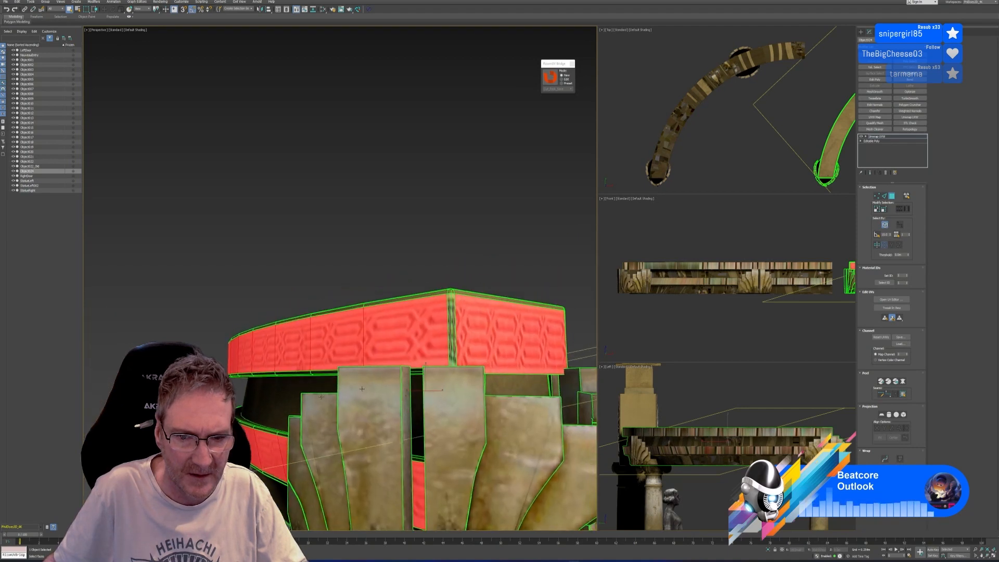
left_click(455, 326, "ctrl")
middle_click_drag(454, 333, 444, 401, "alt")
scroll(446, 373, "down", 3)
scroll(306, 437, "up", 4)
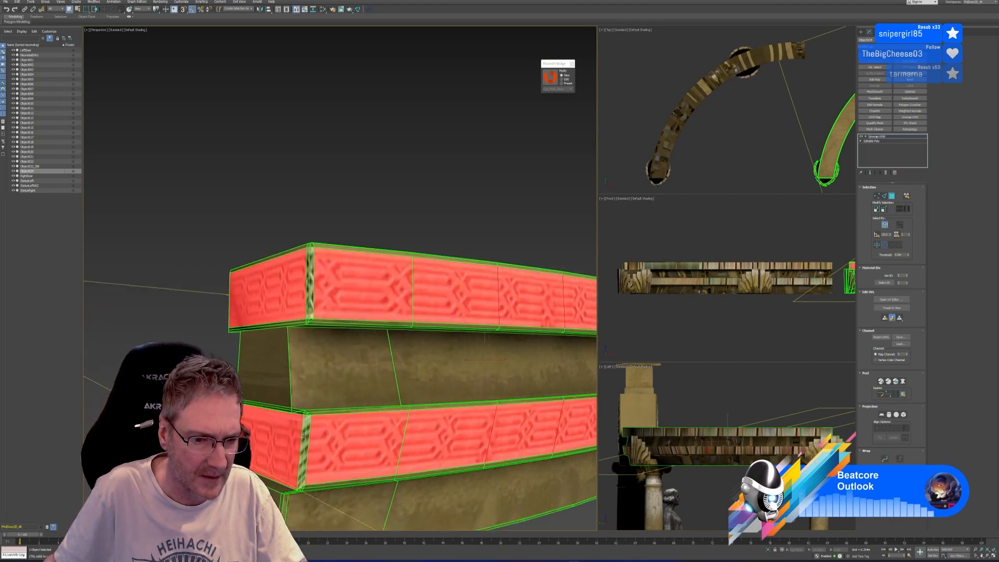
middle_click_drag(306, 437, 309, 431, "alt")
middle_click_drag(311, 307, 326, 422, "alt")
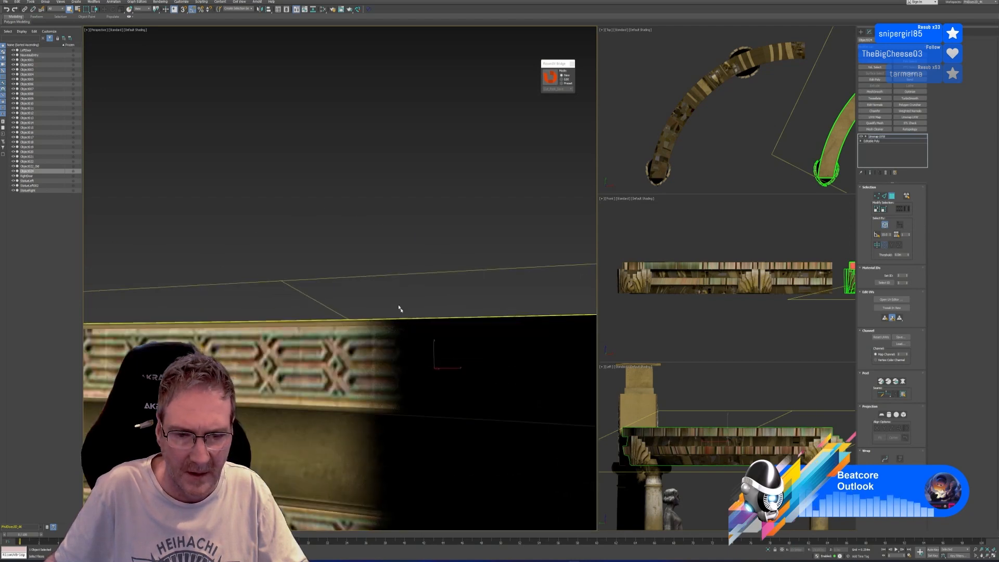
Step: Add the narrow bevel face at the upper band's inner corner on the arch's plain end
scroll(403, 345, "down", 5)
middle_click_drag(403, 345, 398, 308, "alt")
scroll(458, 365, "up", 4)
scroll(398, 308, "down", 1)
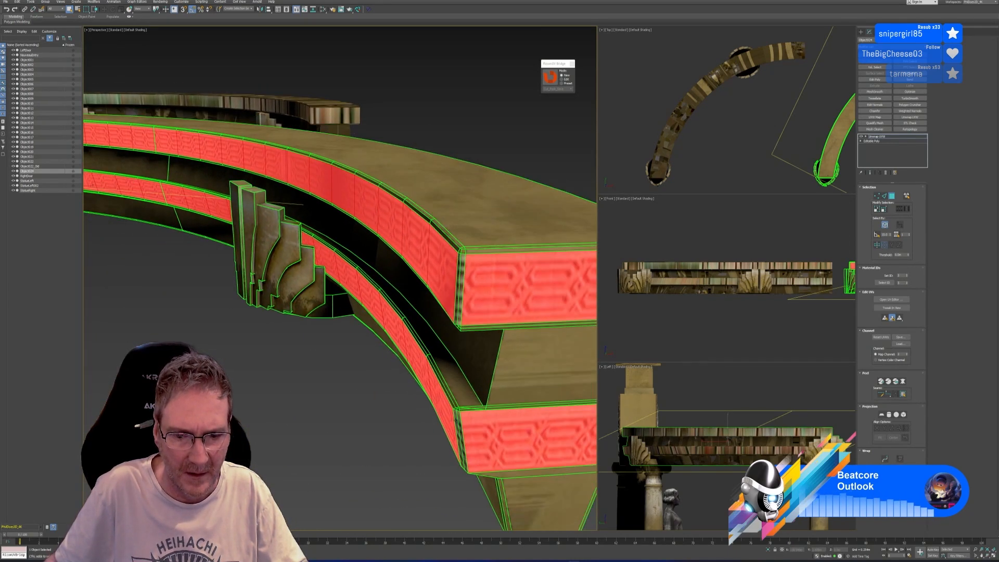
left_click(452, 309, "ctrl")
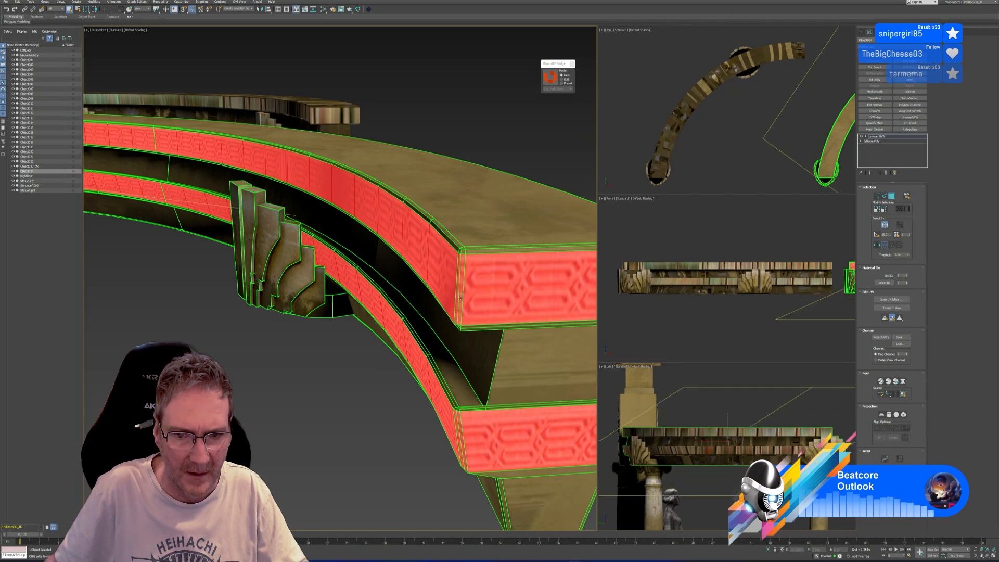
Step: Break the selected carved trim faces away from the rest of the arch's UVs in the UV editor
scroll(326, 387, "down", 6)
middle_click_drag(326, 387, 520, 370, "alt")
left_click(890, 299)
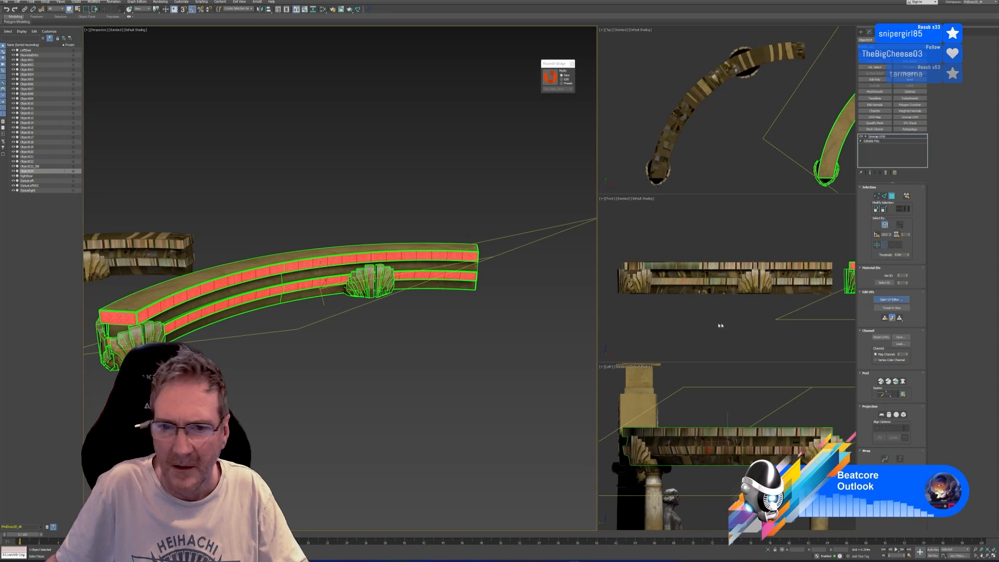
middle_click_drag(695, 249, 649, 243)
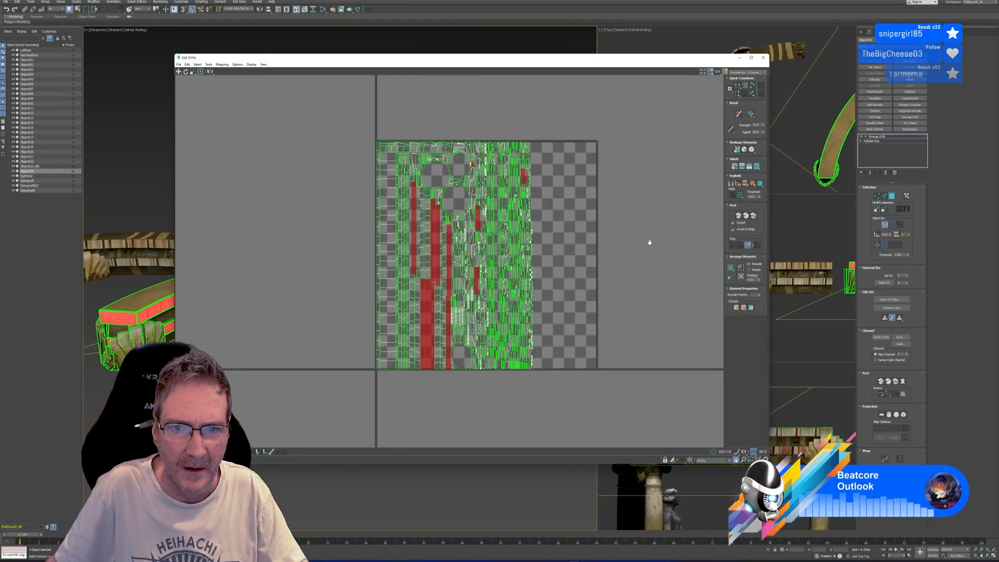
left_click(209, 65)
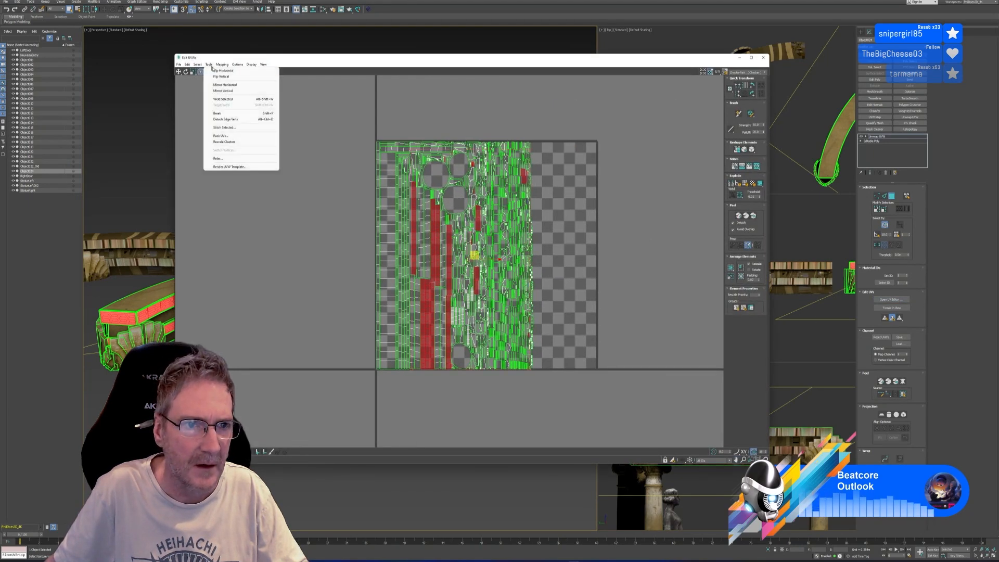
left_click(239, 113)
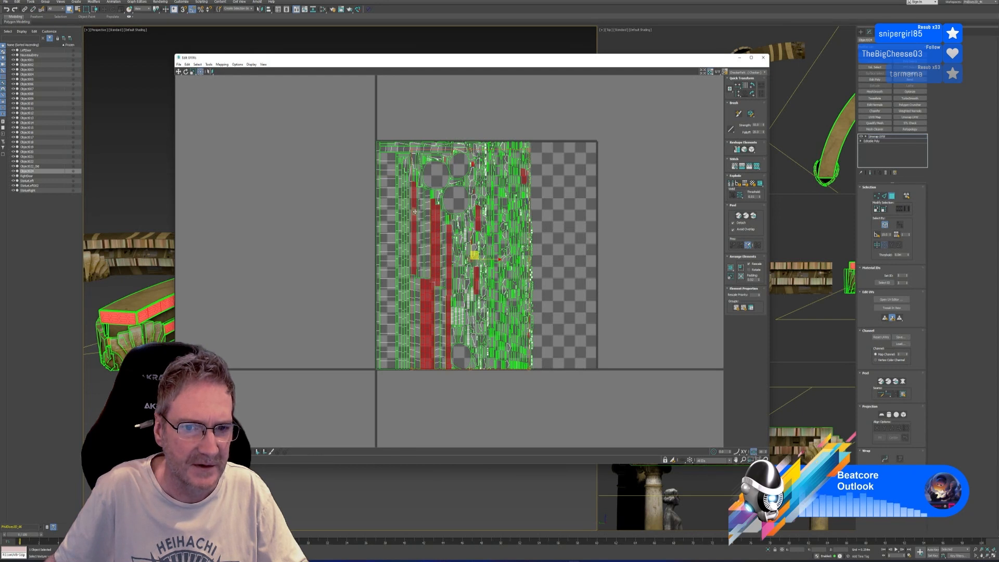
Step: Move the detached carved trim UVs outside the tile and scale them up for more texture space
left_click_drag(415, 212, 221, 209)
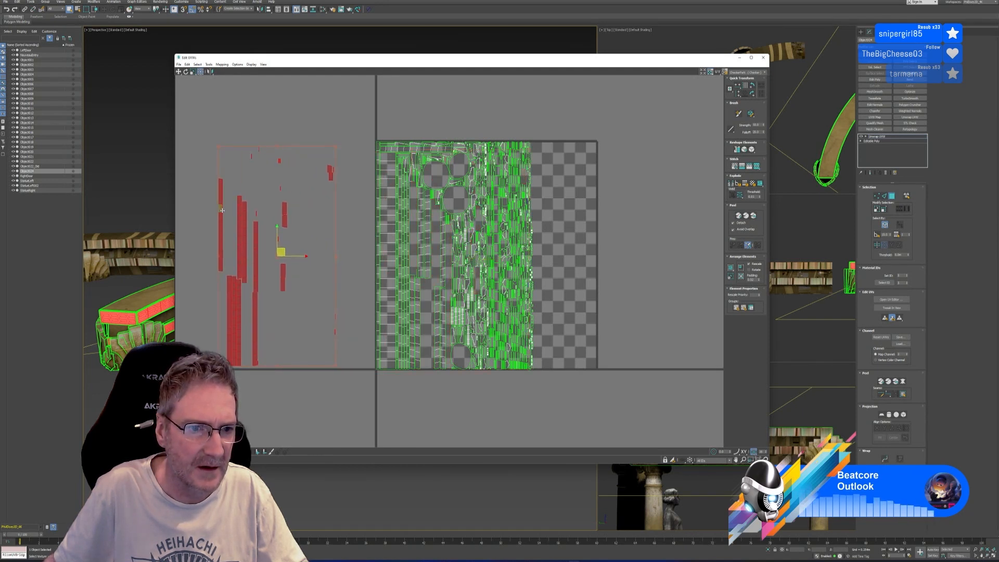
left_click(193, 72)
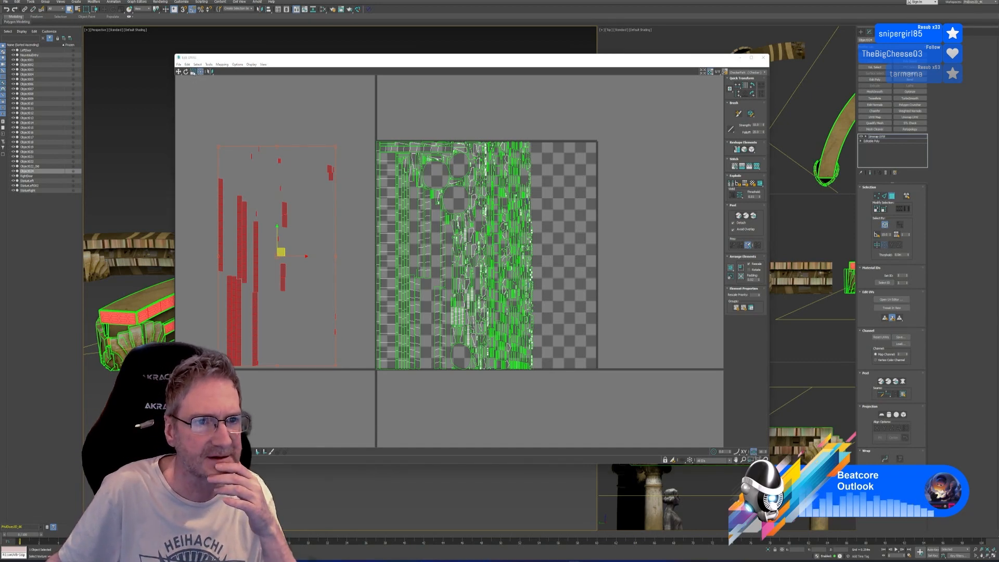
left_click_drag(242, 240, 244, 219)
scroll(265, 191, "down", 4)
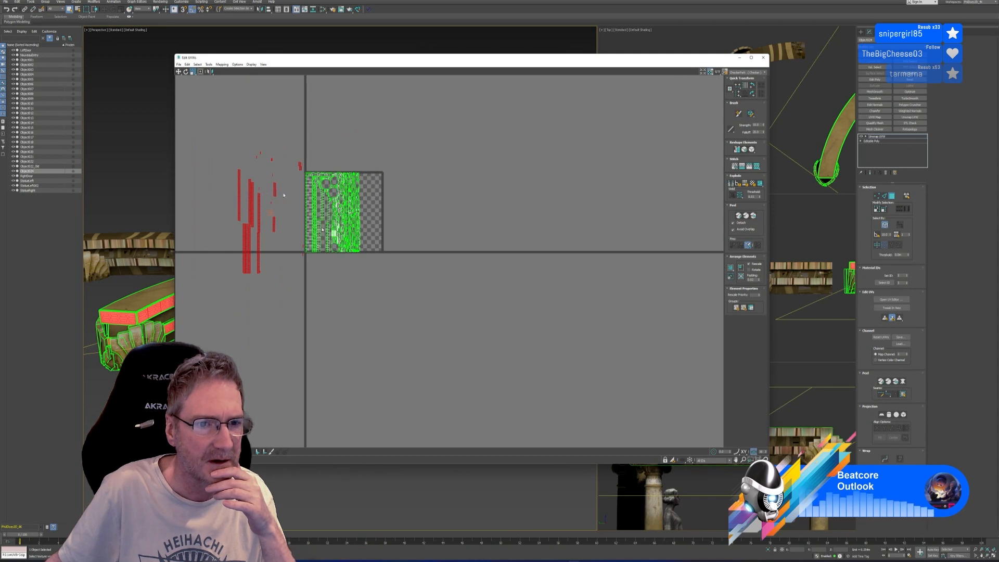
Step: Pack all of the arch's UVs into the tile with normalized, rotated clusters and filled holes, and clear the selection
key("ctrl+a")
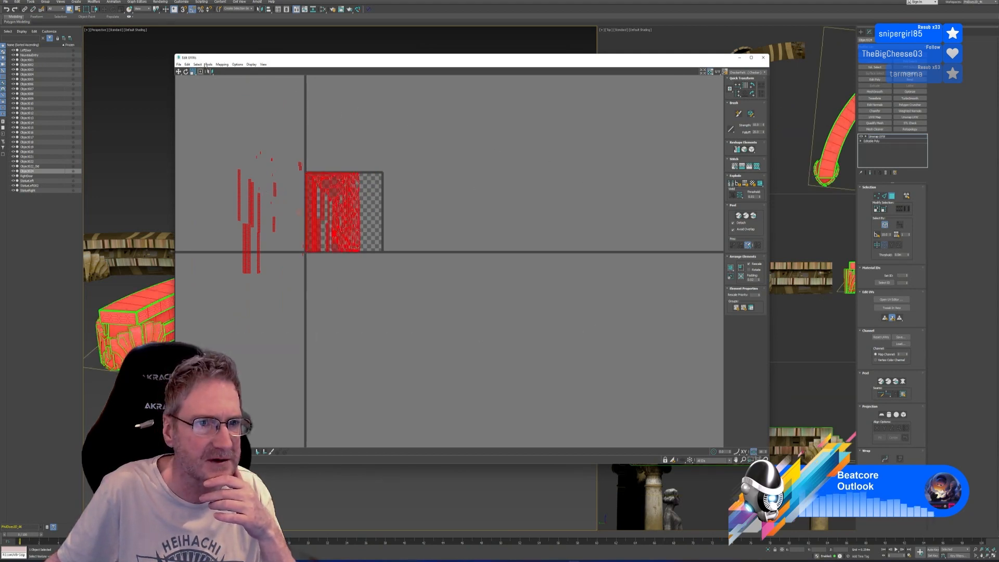
left_click(208, 65)
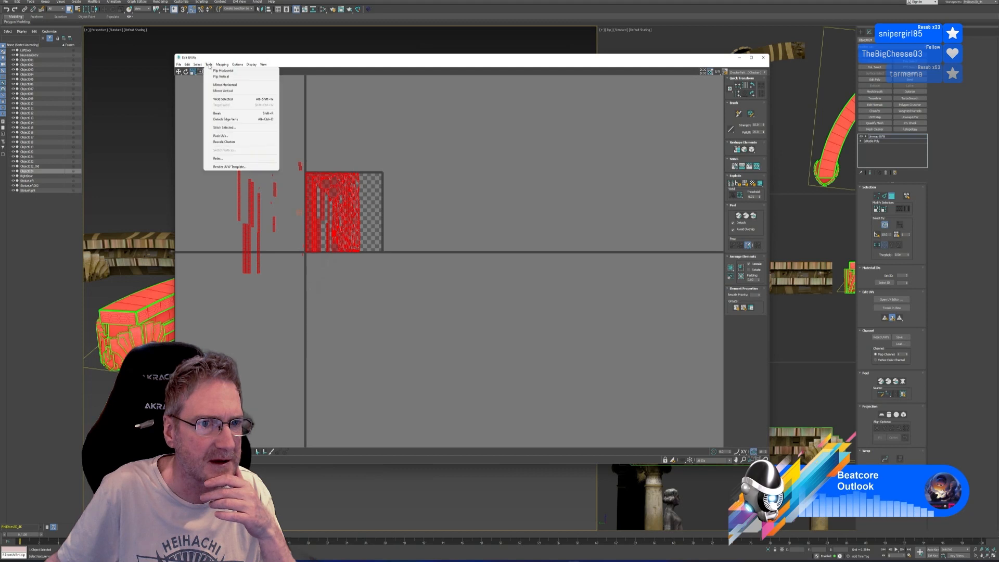
left_click(231, 135)
left_click_drag(252, 72, 620, 128)
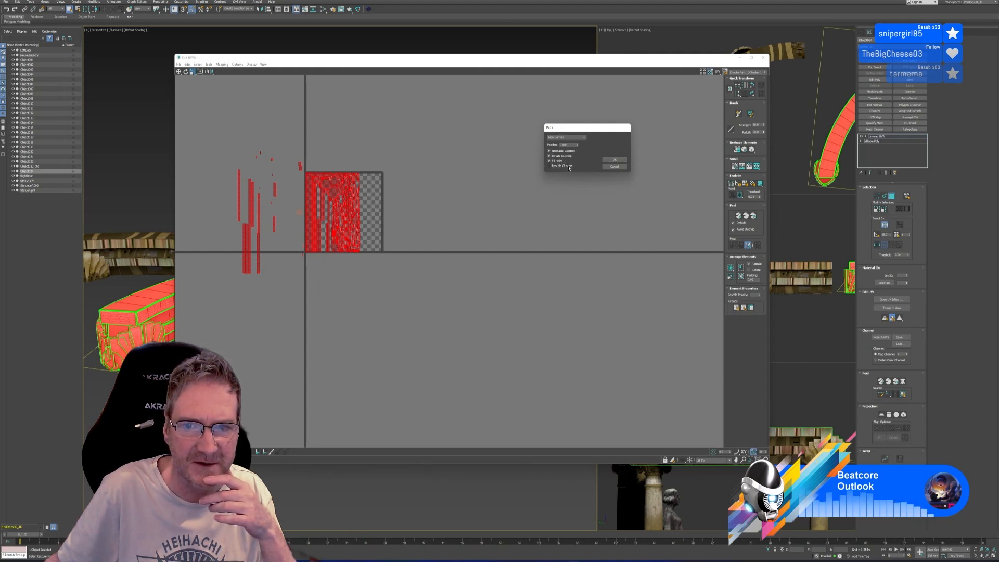
left_click(614, 160)
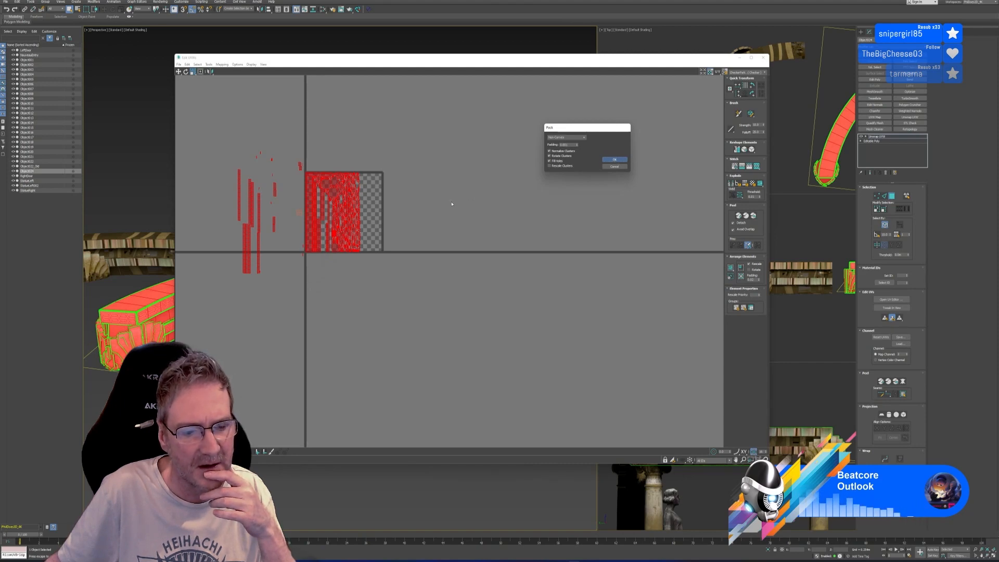
scroll(328, 217, "up", 4)
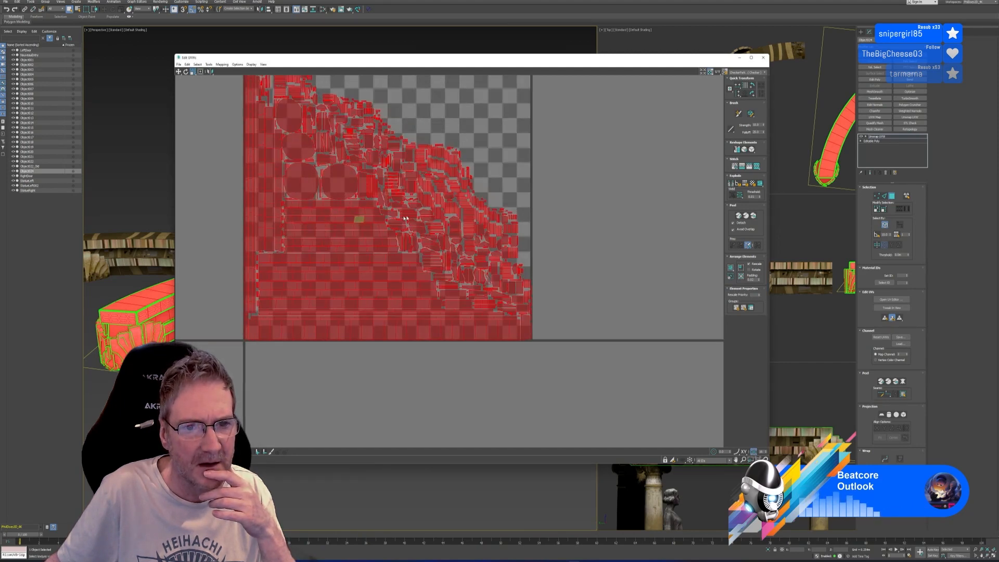
scroll(442, 239, "down", 1)
left_click(506, 242)
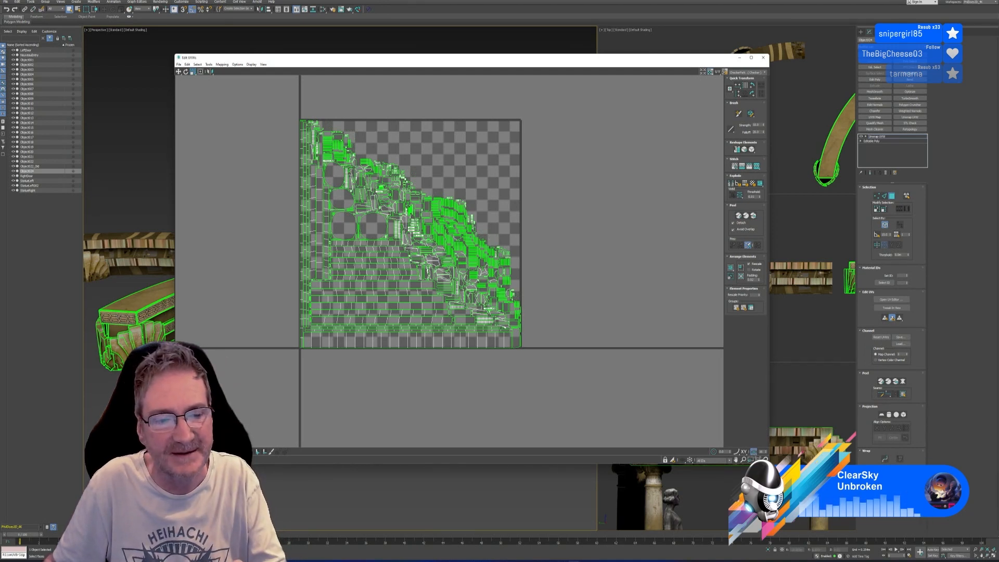
Step: Examine the carved bands on the arch and the packed UV layout up close, and close the UV editor
scroll(145, 311, "up", 3)
scroll(129, 291, "up", 4)
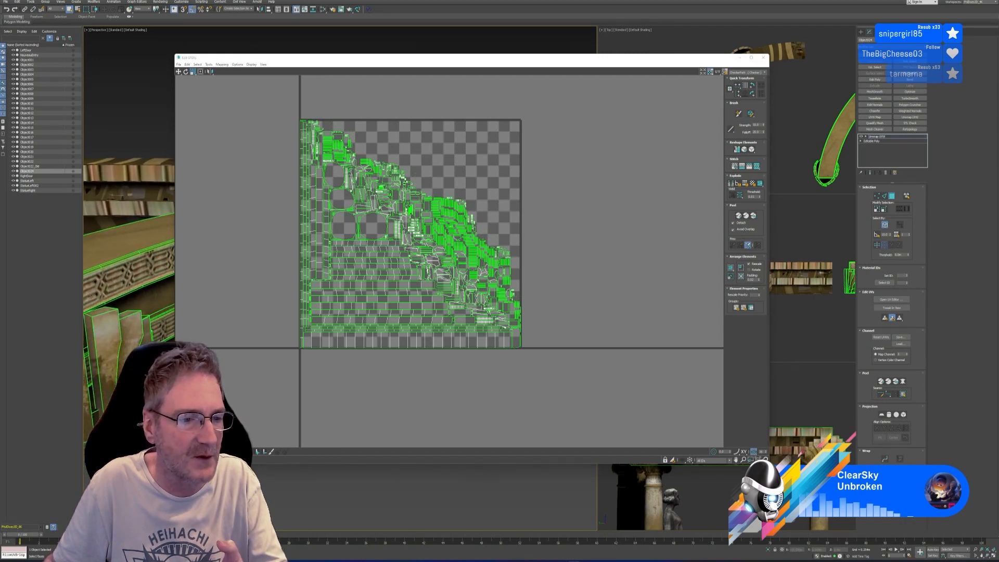
scroll(139, 264, "up", 3)
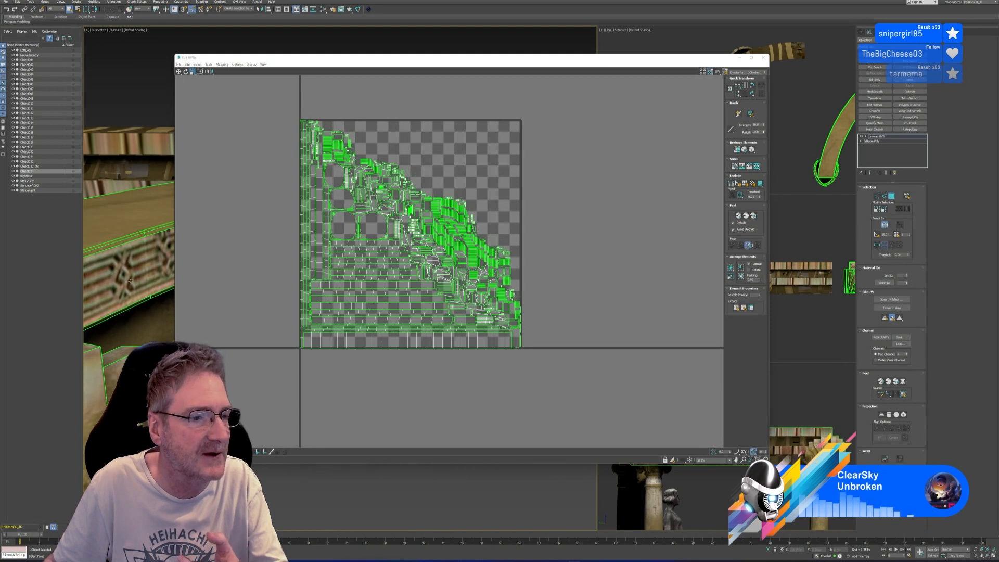
scroll(130, 280, "down", 5)
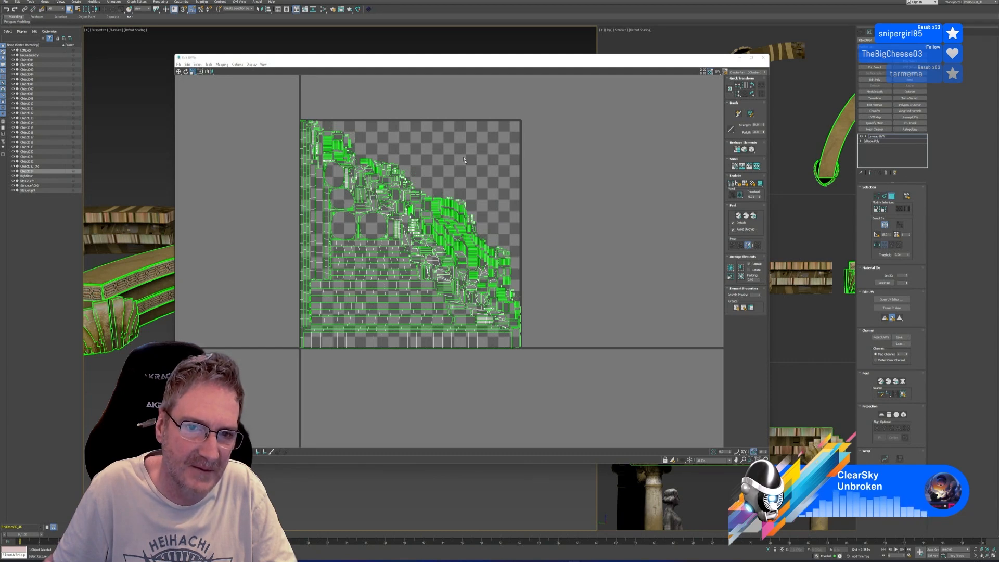
scroll(464, 160, "up", 4)
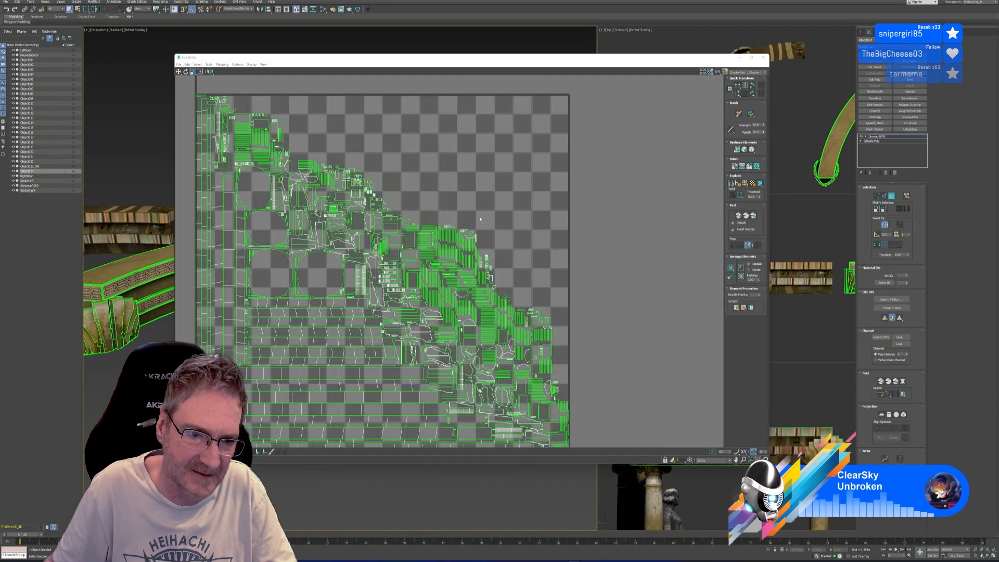
scroll(480, 219, "down", 3)
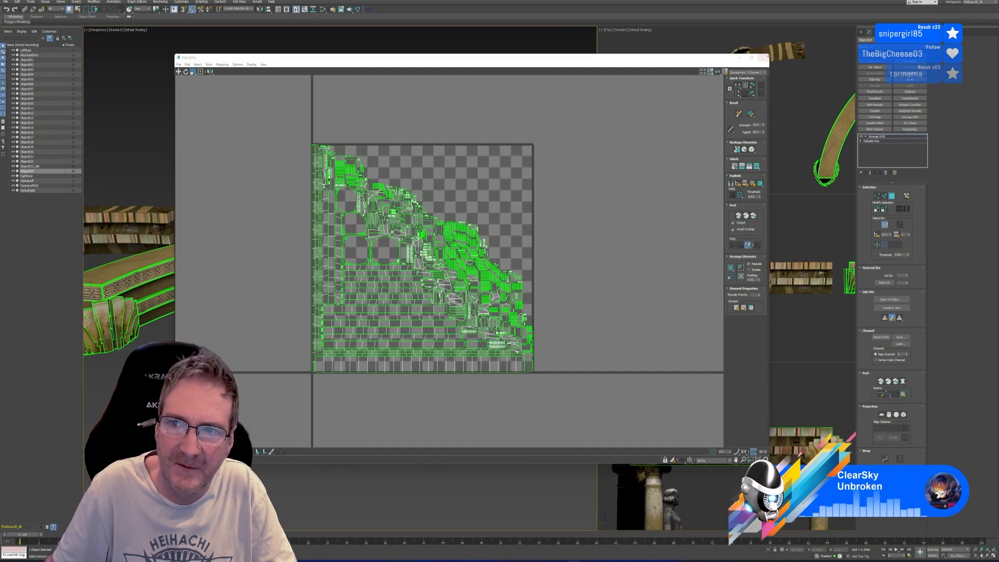
left_click(763, 58)
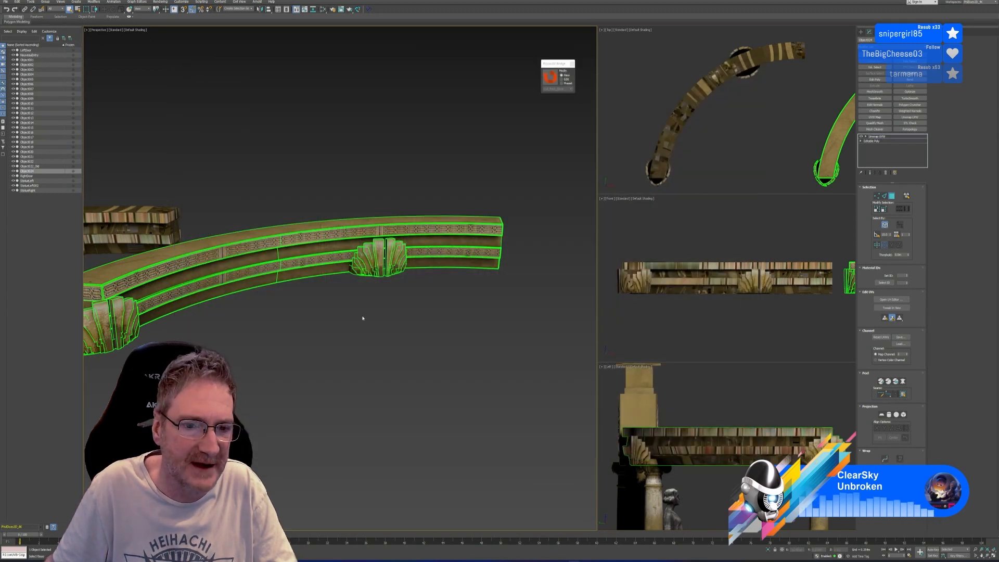
middle_click_drag(363, 316, 368, 316)
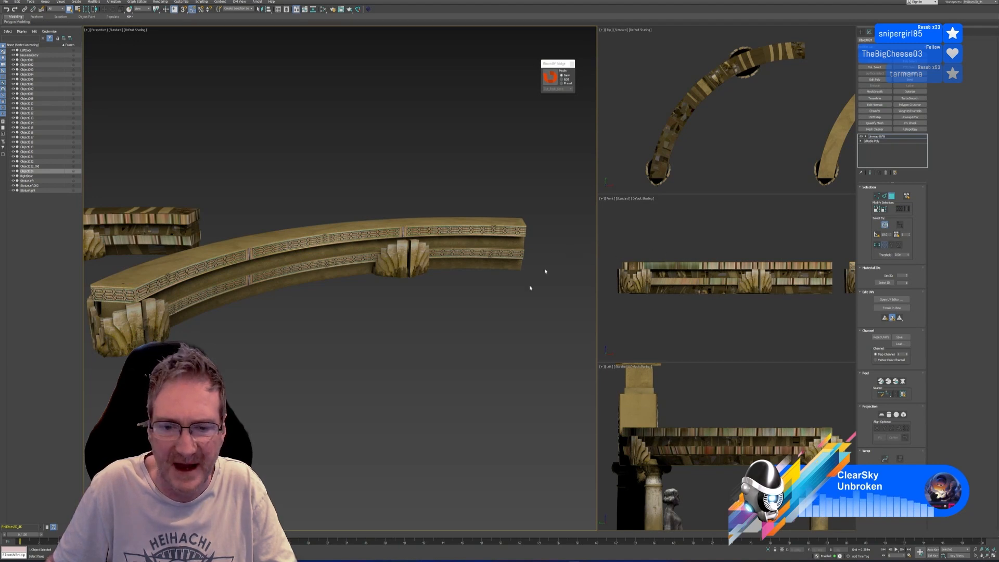
Step: Switch to File Explorer and open the Textures folder under UE4, Models, Nouveau Entry on the Work (E:) drive
key("super+e")
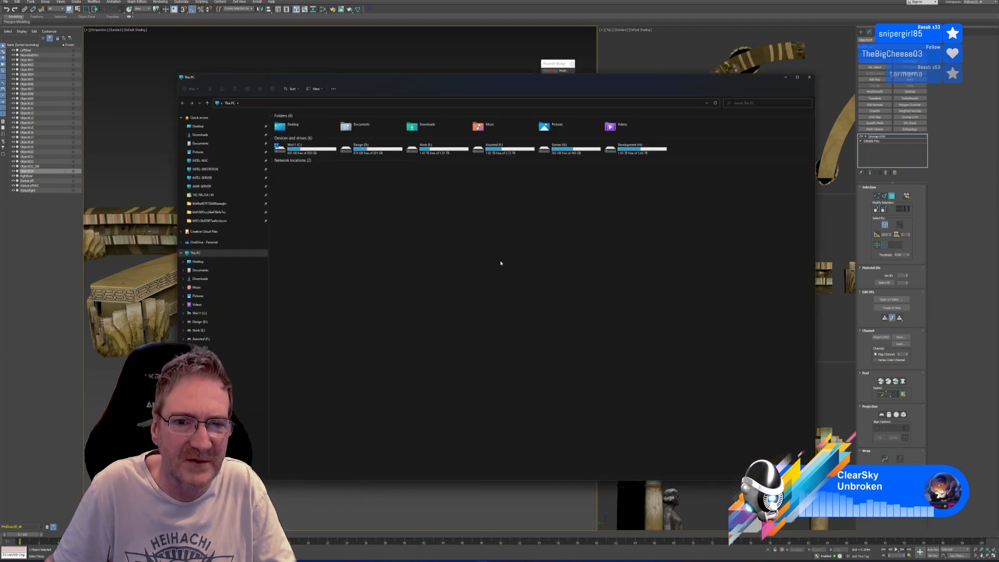
double_click(446, 154)
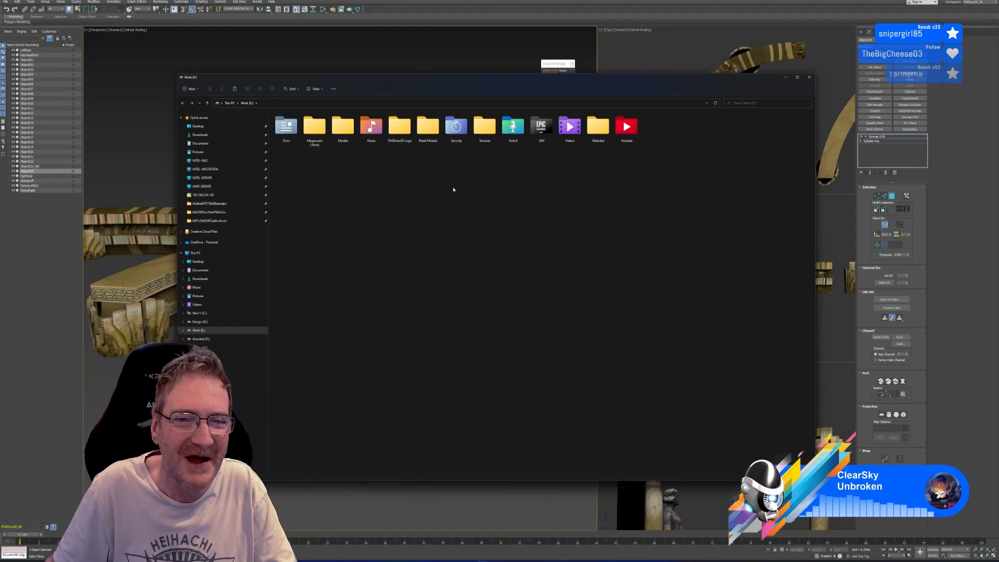
double_click(541, 127)
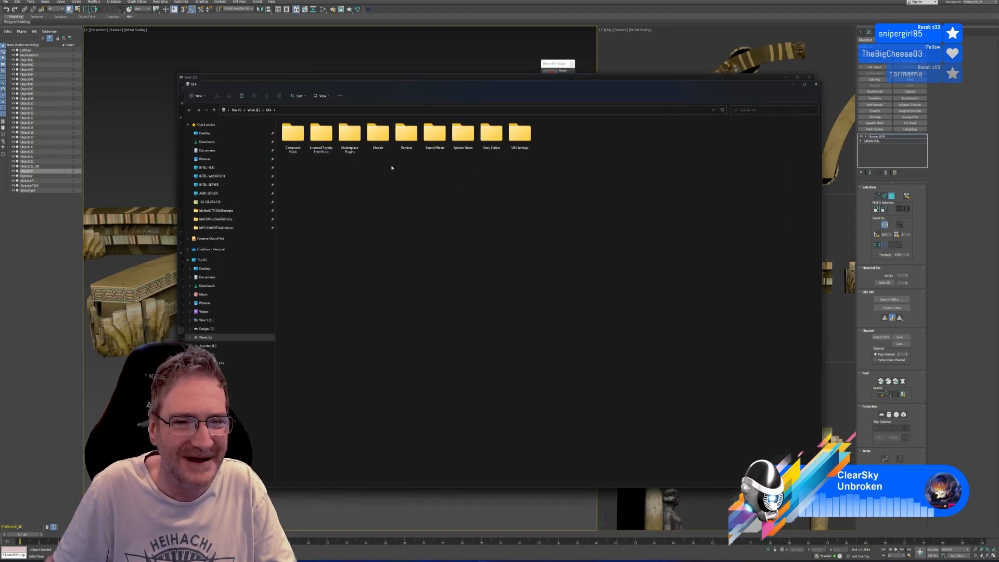
double_click(379, 142)
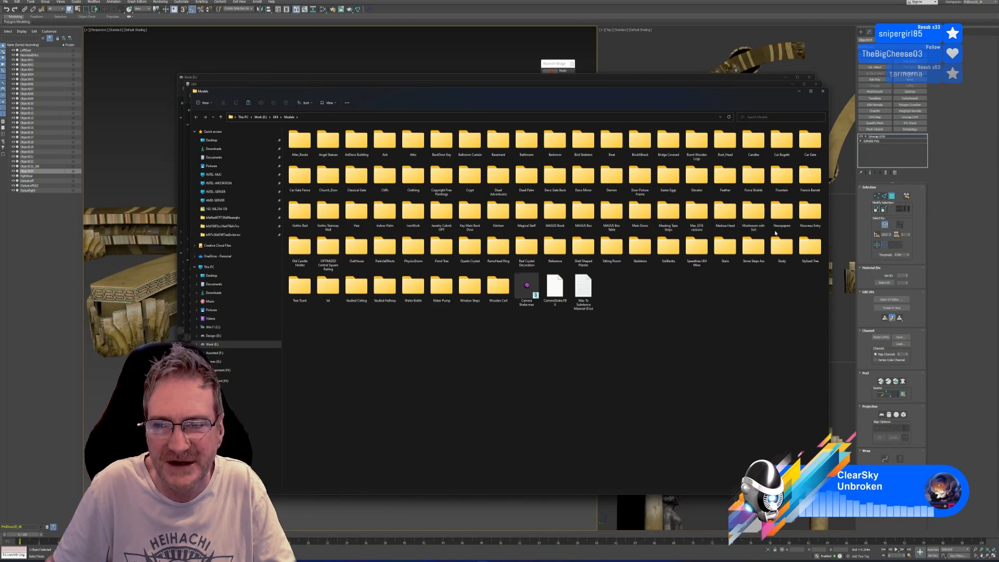
double_click(807, 225)
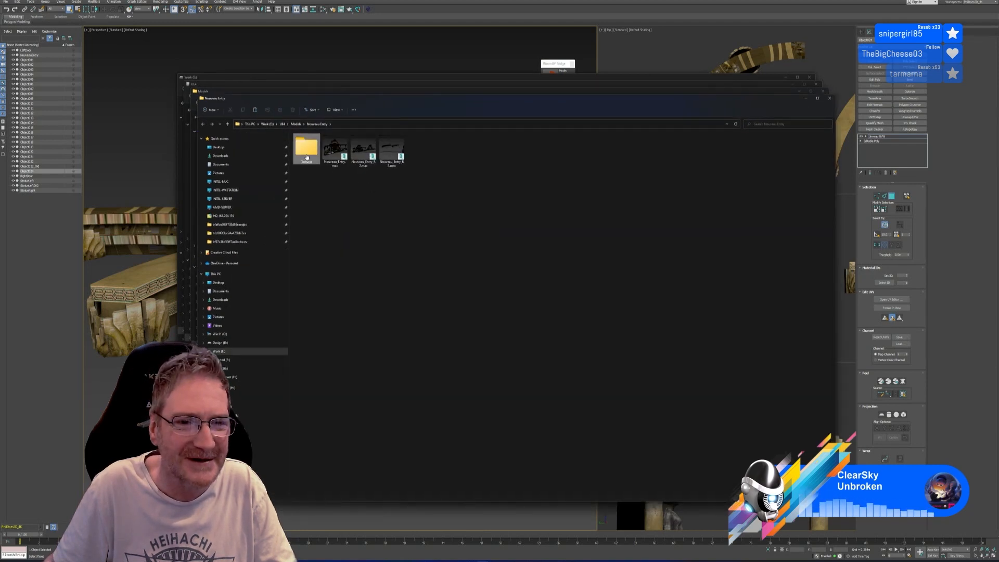
double_click(307, 148)
Step: Close the surplus parent folder windows, keeping the Textures folder open
left_click(834, 105)
left_click(829, 98)
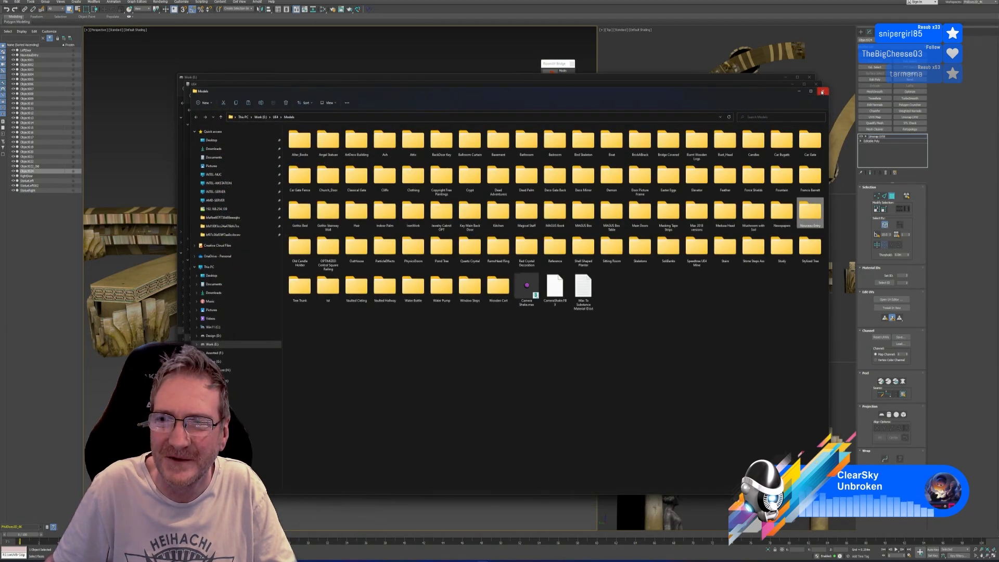
left_click(823, 91)
left_click(816, 84)
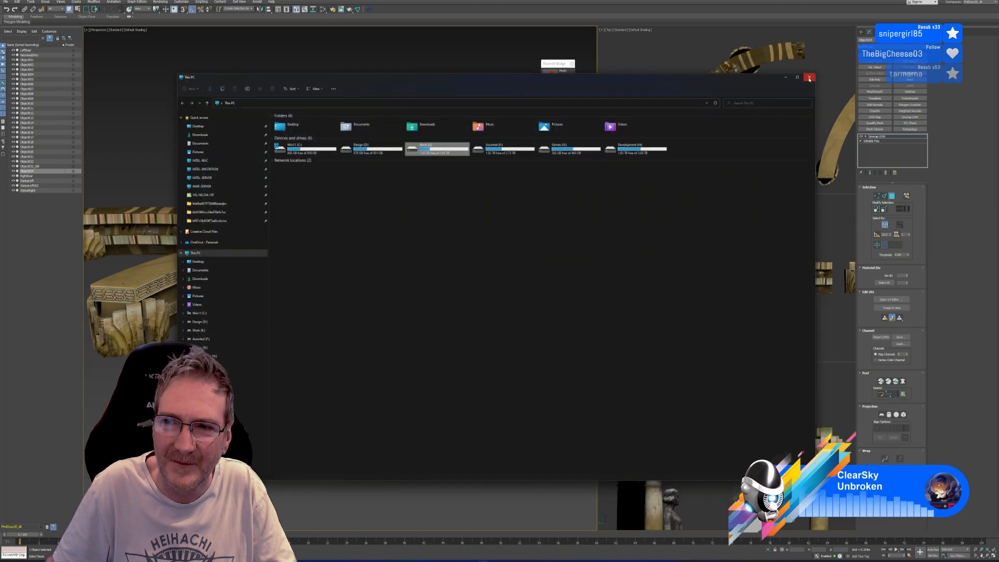
left_click(809, 78)
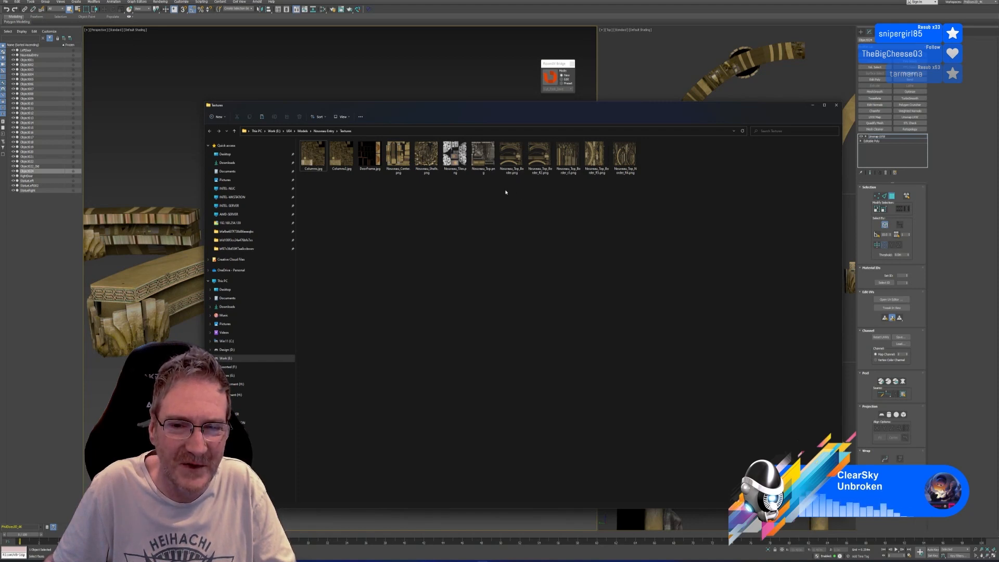
Step: Delete the five Nouveau_Top_Border texture images from the Textures folder and minimize its window
left_click(510, 162)
left_click(543, 170, "ctrl")
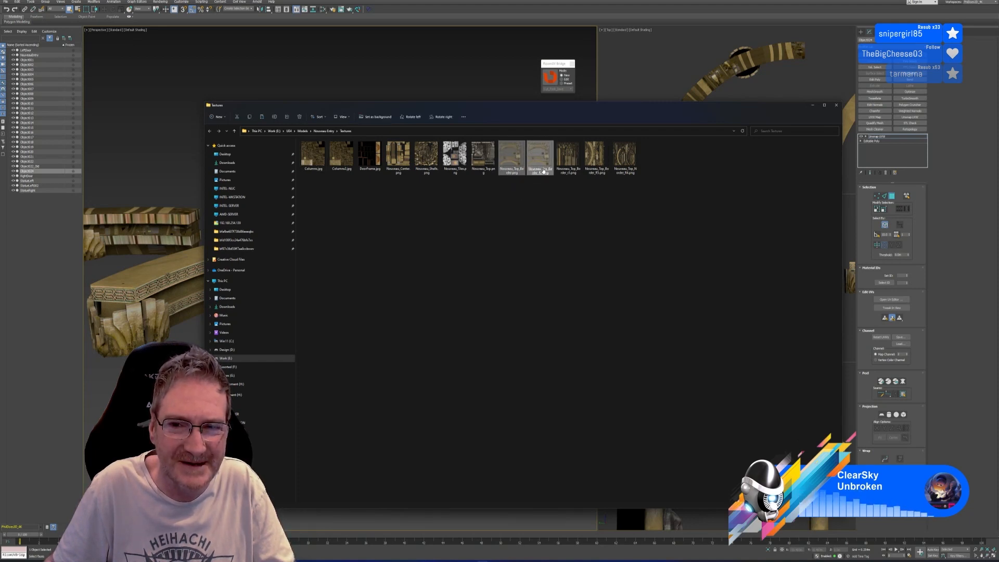
left_click(568, 170, "ctrl")
left_click(597, 172, "ctrl")
left_click(630, 171, "ctrl")
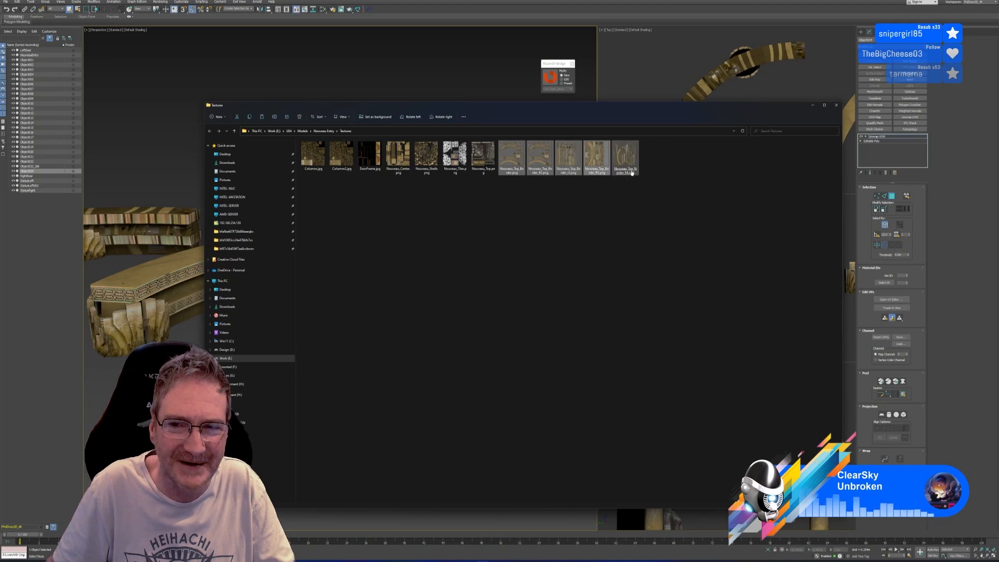
key("Delete")
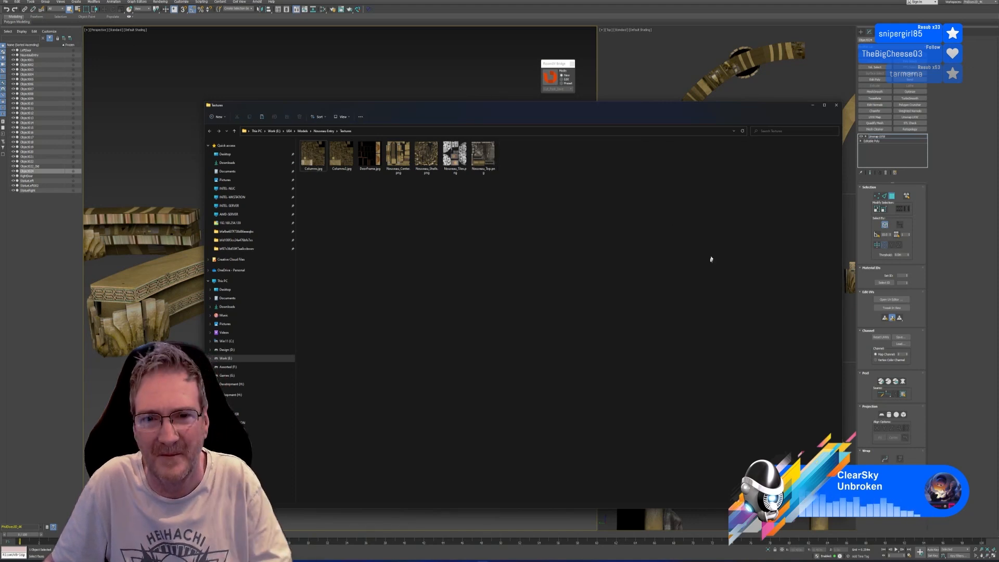
left_click(813, 105)
Step: Leave face editing on the unwrapped arch and clear the existing diffuse map from the Bake to Texture queue
middle_click_drag(325, 325, 336, 326)
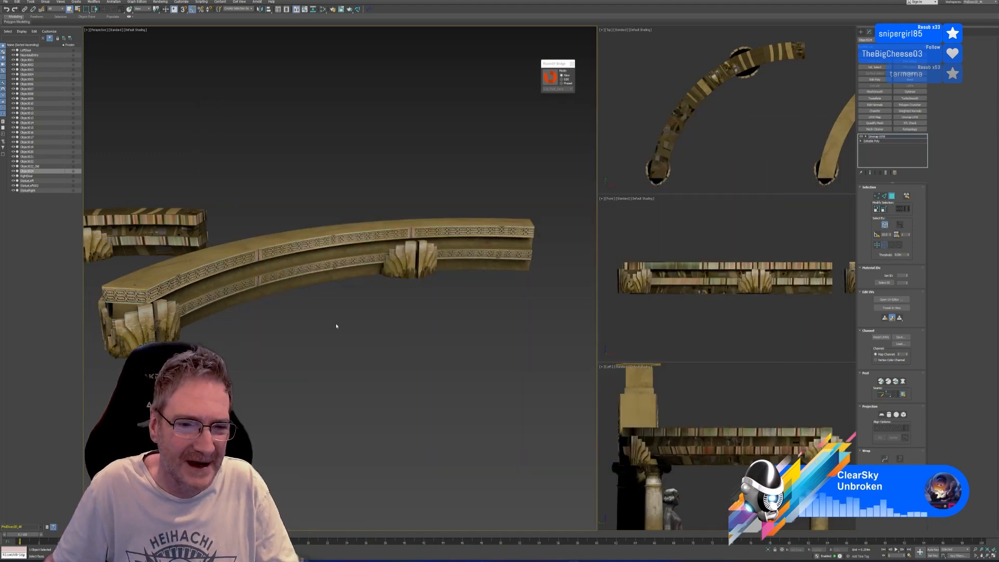
left_click(571, 64)
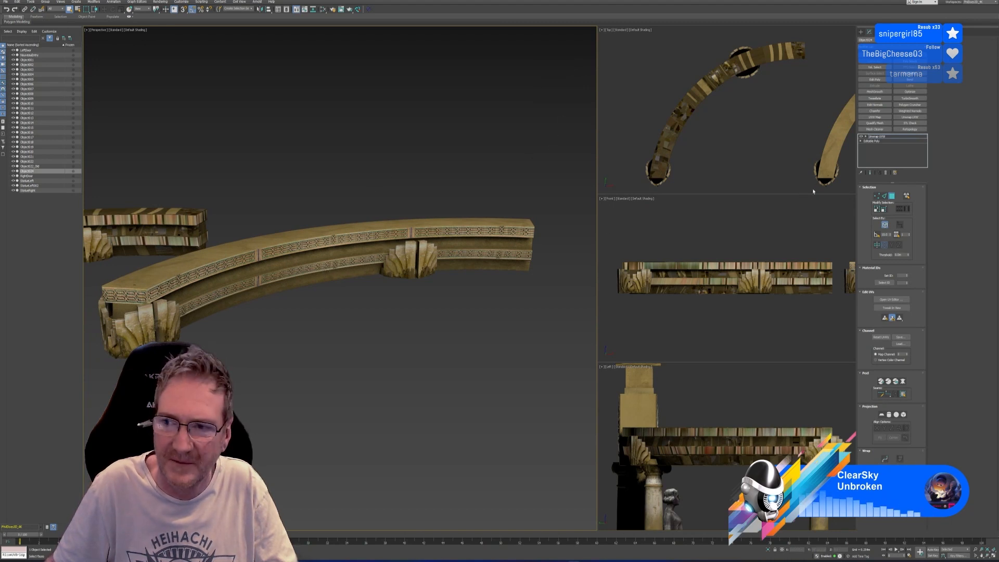
left_click(892, 196)
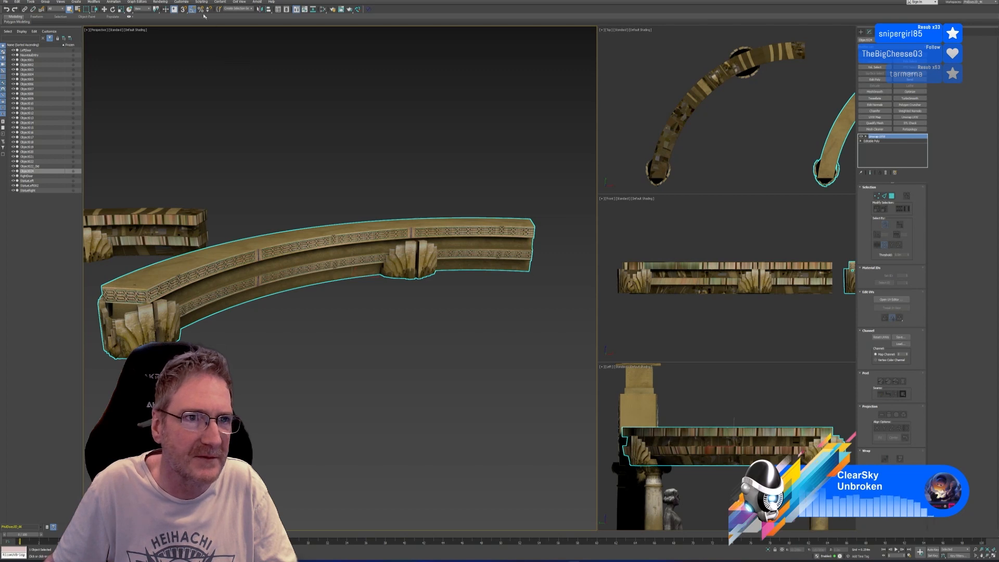
left_click(160, 2)
left_click(180, 115)
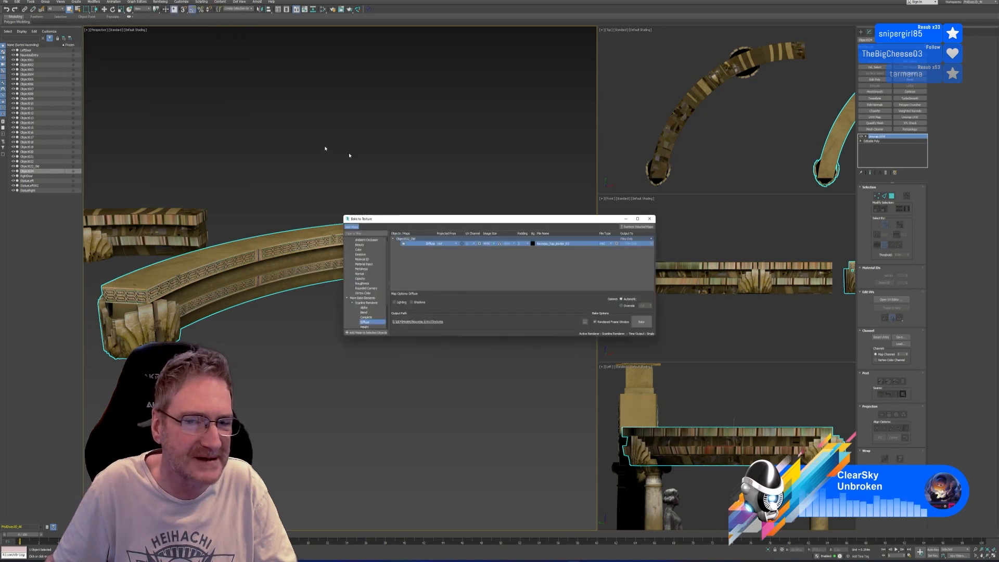
left_click(637, 228)
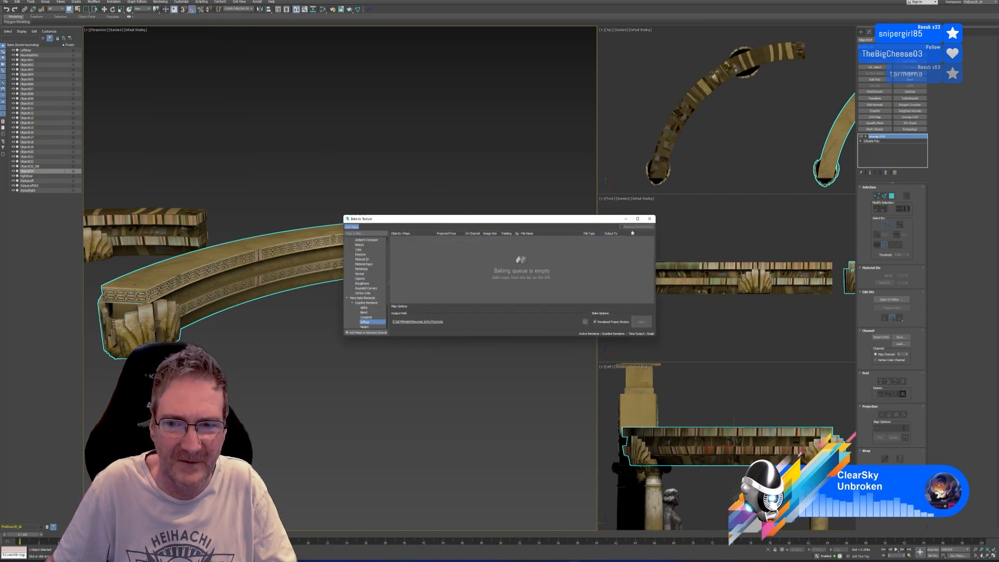
Step: Add a diffuse map for the selected arch to the bake queue and set its image size to 4096
left_click(363, 334)
left_click(486, 243)
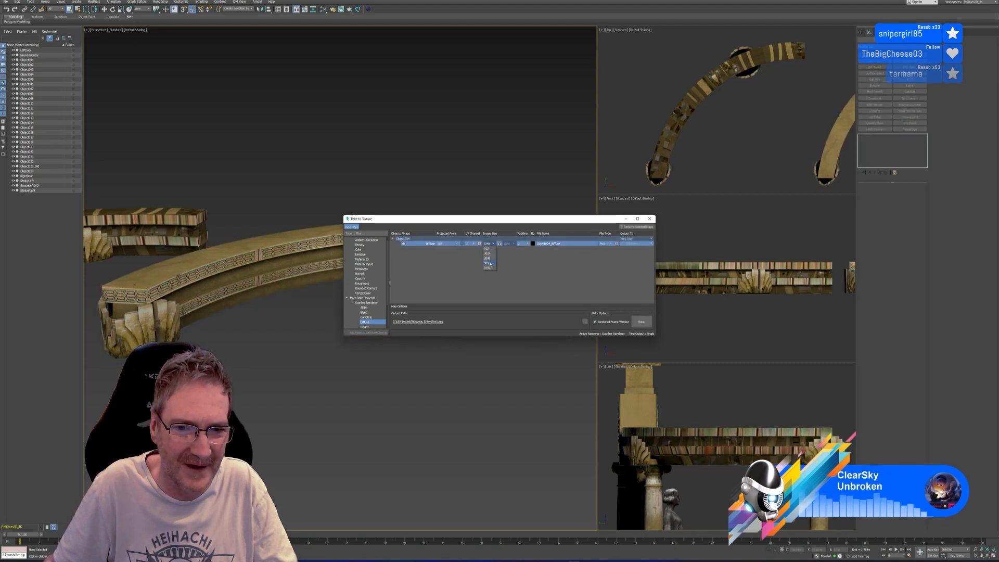
left_click(489, 263)
Step: Set the queued diffuse map's file name to Nouveau_Top_Border
double_click(569, 244)
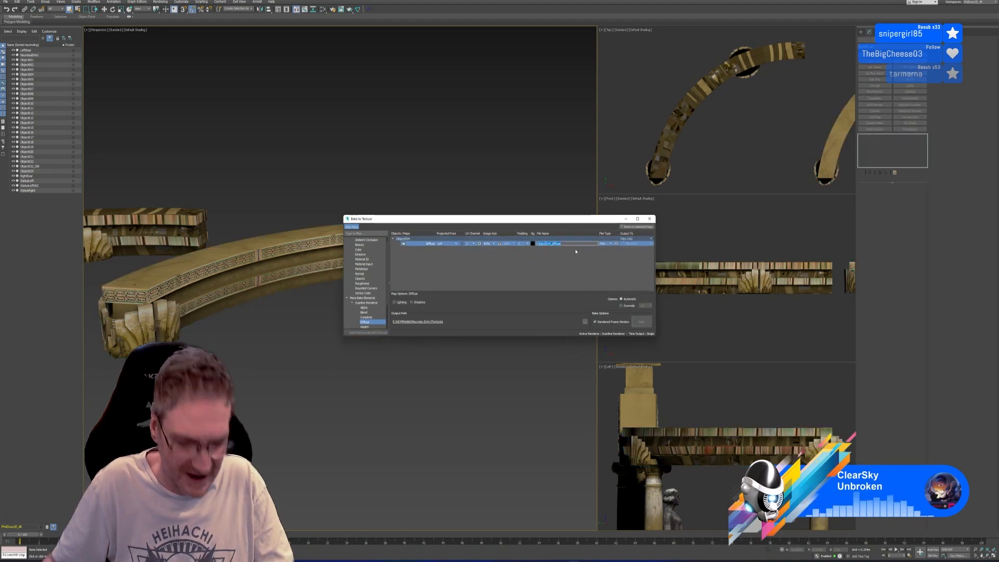
type("Nouve")
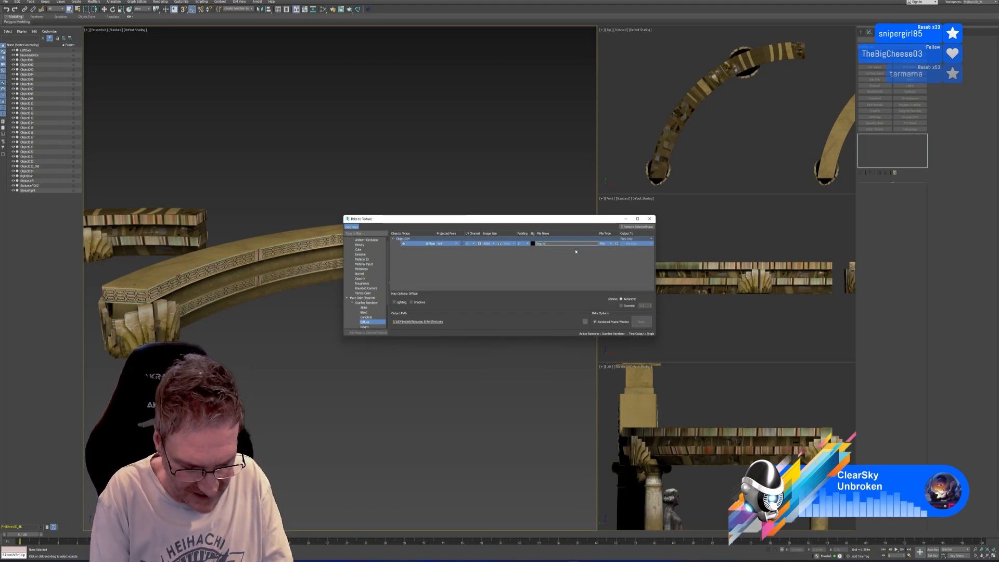
type("au_Tu")
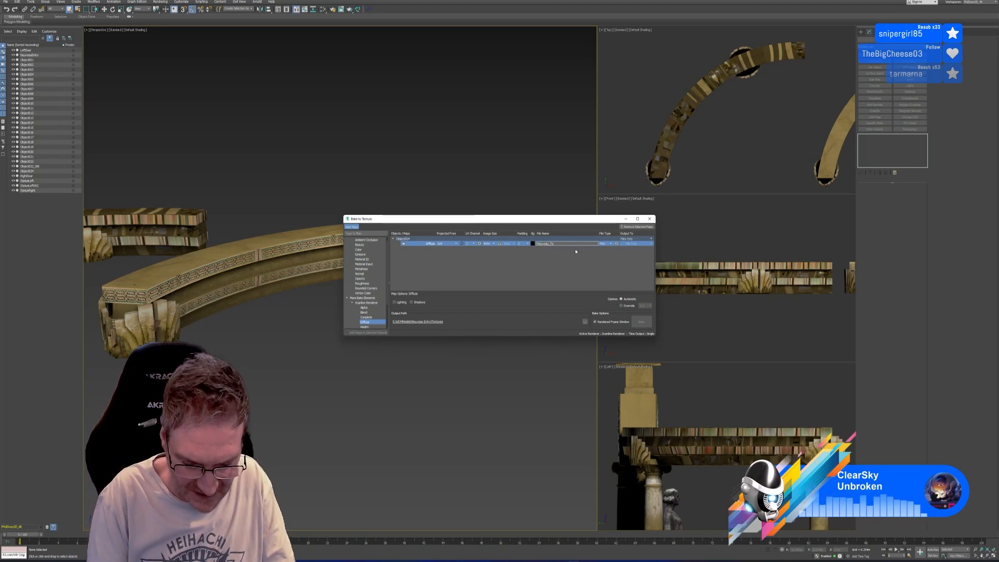
type("p_Bor")
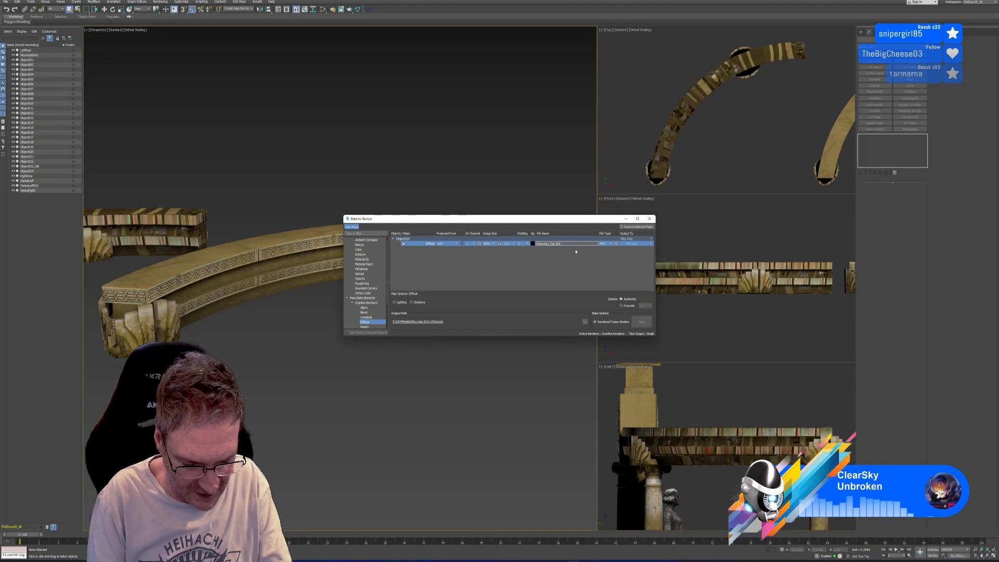
type("der")
left_click(559, 259)
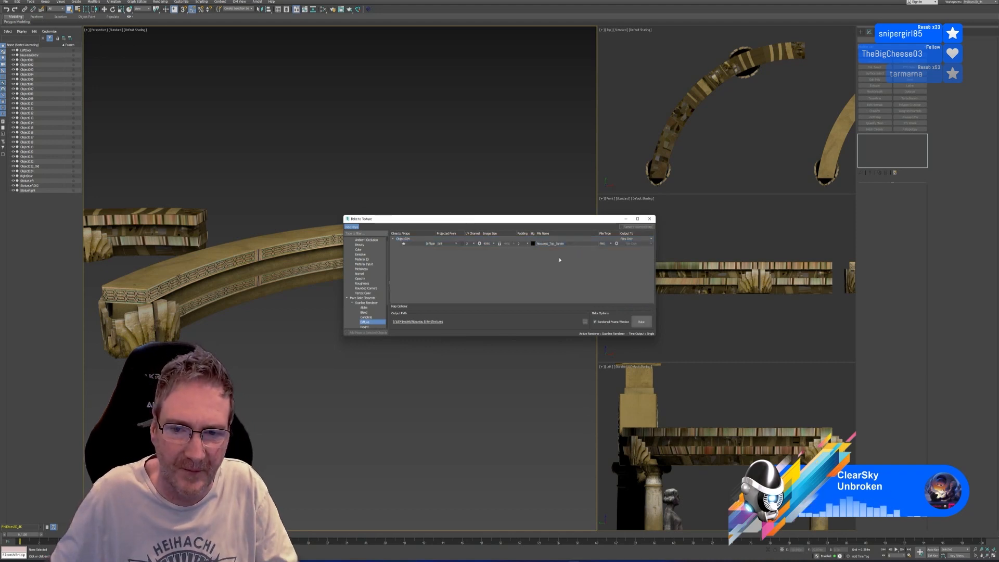
Step: Bake the diffuse map, continuing past the missing map file, and close Bake to Texture
left_click(641, 322)
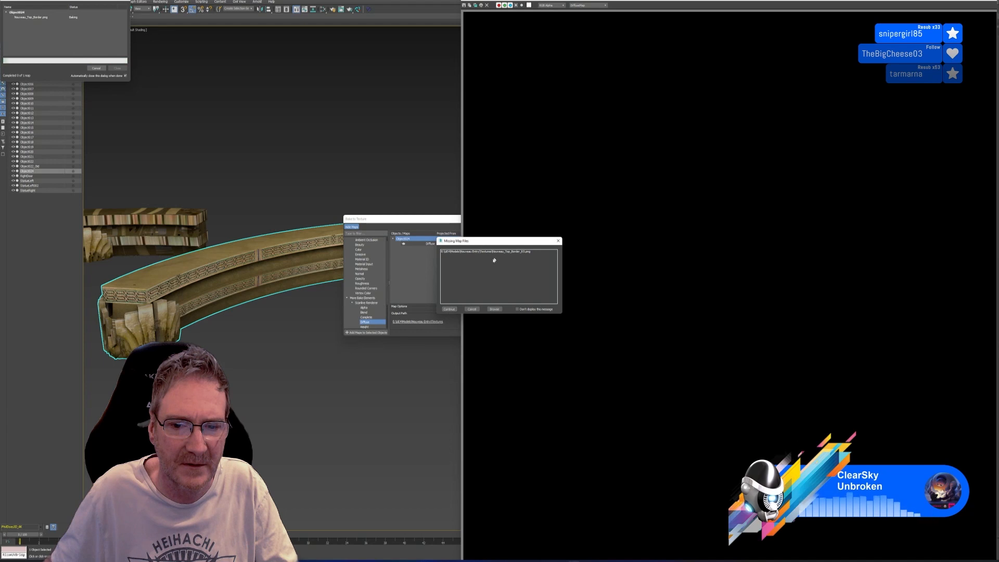
left_click(449, 309)
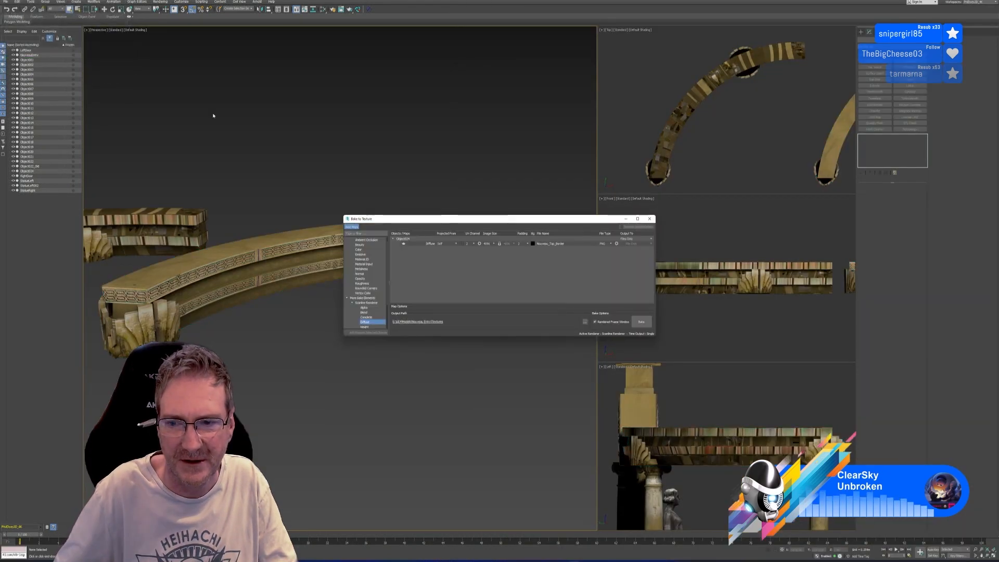
left_click(649, 218)
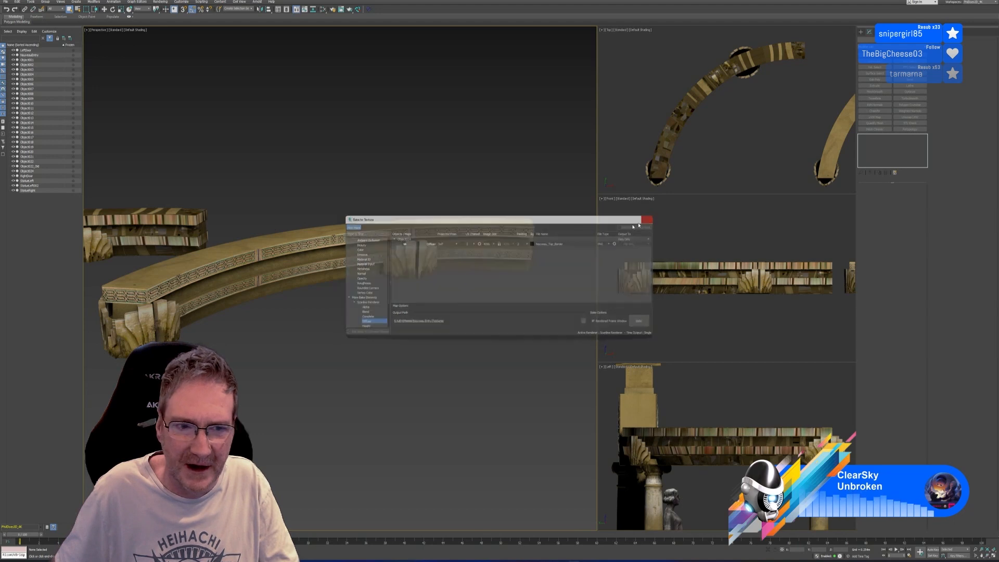
Step: Load the newly baked Nouveau_Top_Border image into the uppermost bitmap node in the Slate Material Editor
scroll(364, 302, "down", 2)
scroll(367, 306, "down", 2)
middle_click_drag(367, 271, 343, 201)
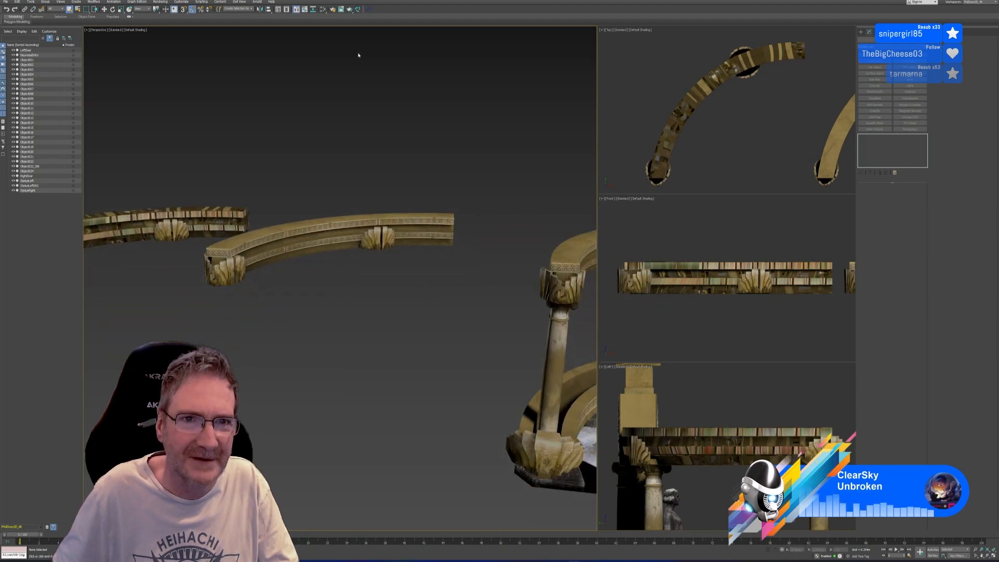
left_click(323, 10)
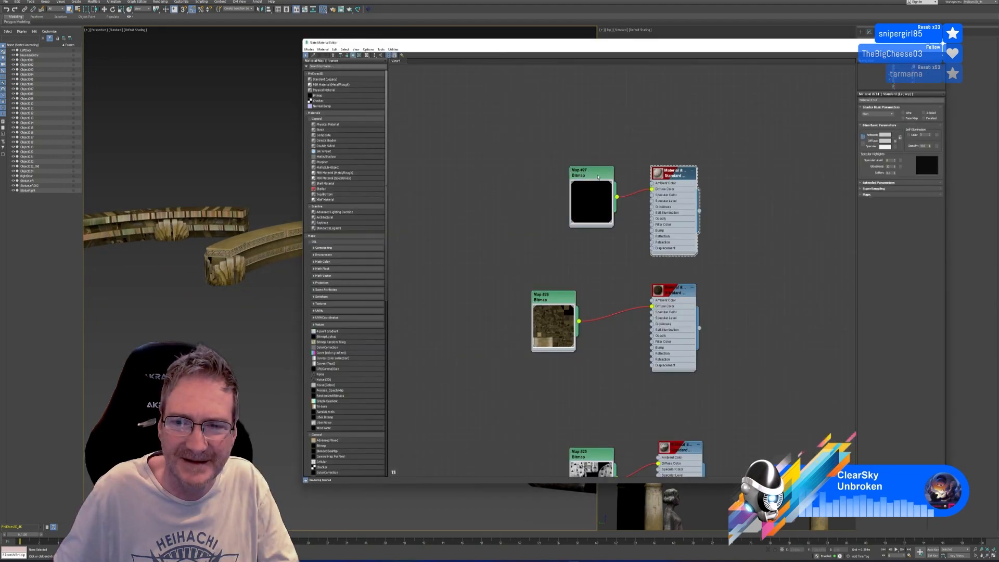
left_click(900, 175)
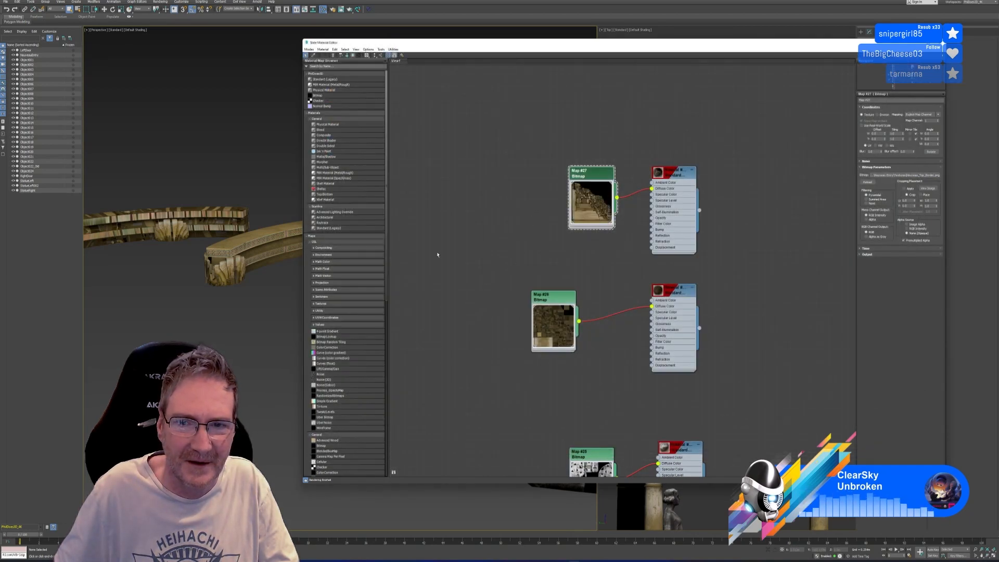
Step: Assign the material fed by the newly baked bitmap to the carved arch and close the Slate Material Editor
middle_click_drag(276, 286, 260, 267, "alt")
left_click(257, 249)
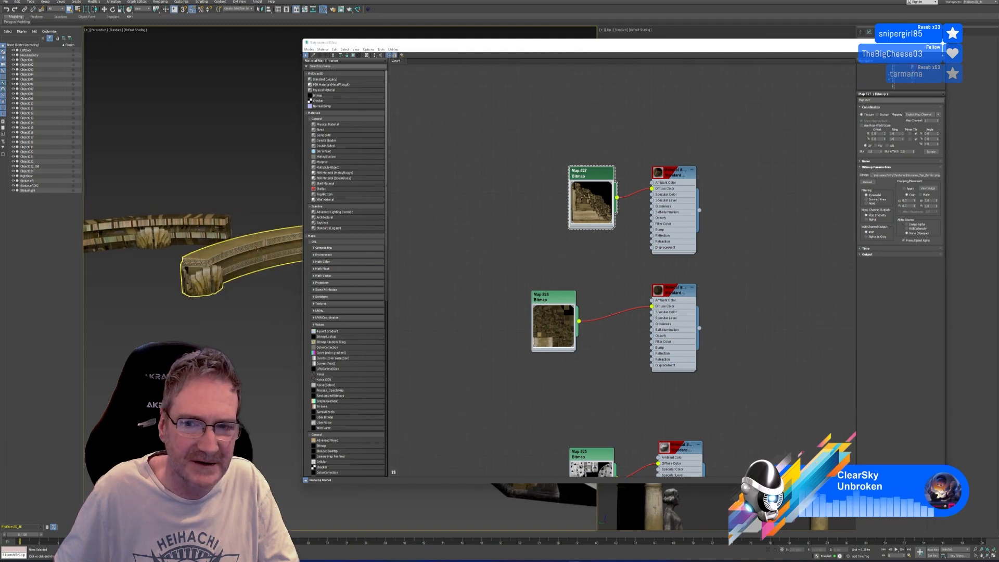
left_click(676, 176)
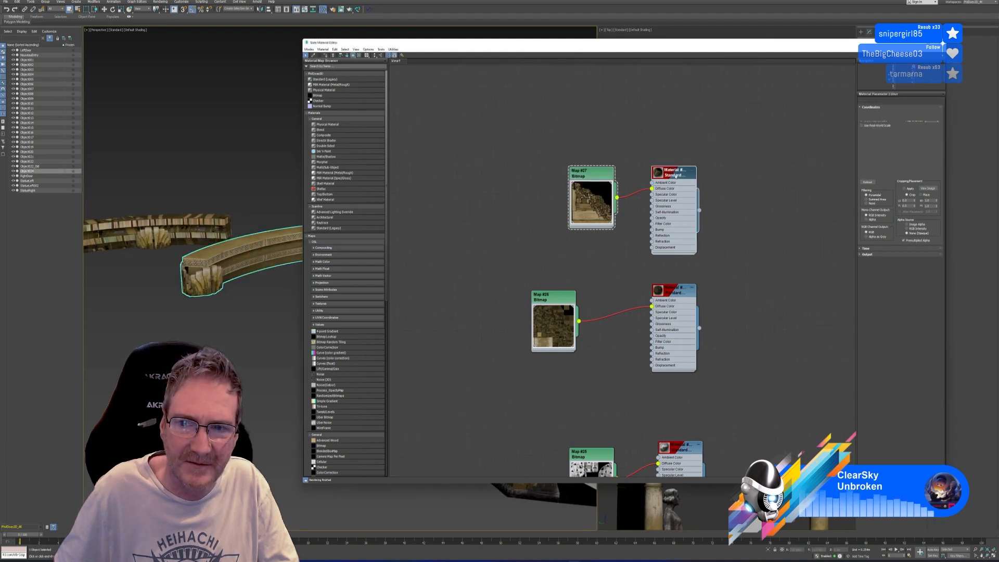
right_click(676, 176)
left_click(690, 182)
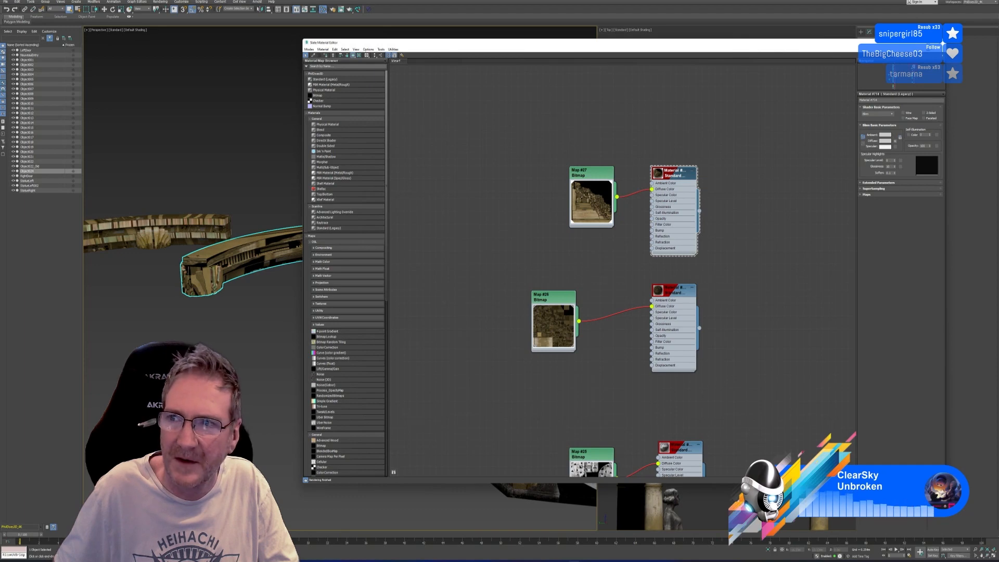
left_click(940, 43)
Step: Copy the arch's baked UV channel over map channel 1 in Map Channel Info and close the window
left_click(902, 32)
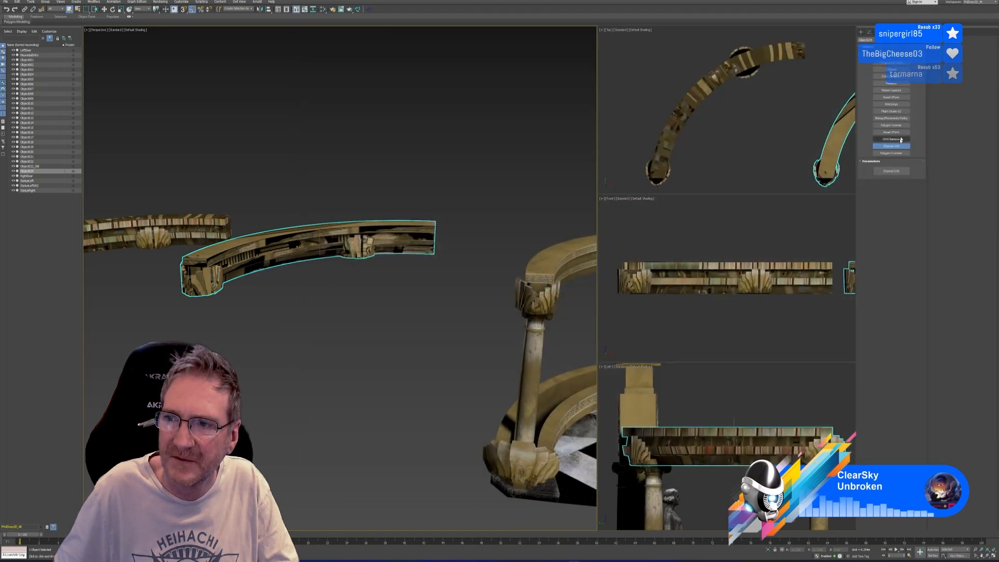
left_click(892, 171)
right_click(44, 57)
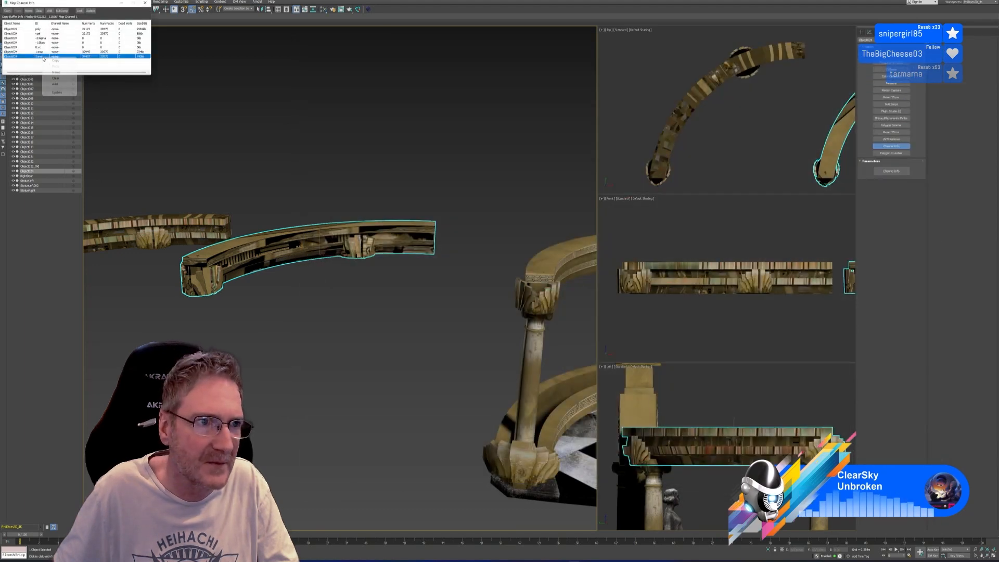
left_click(54, 61)
right_click(44, 52)
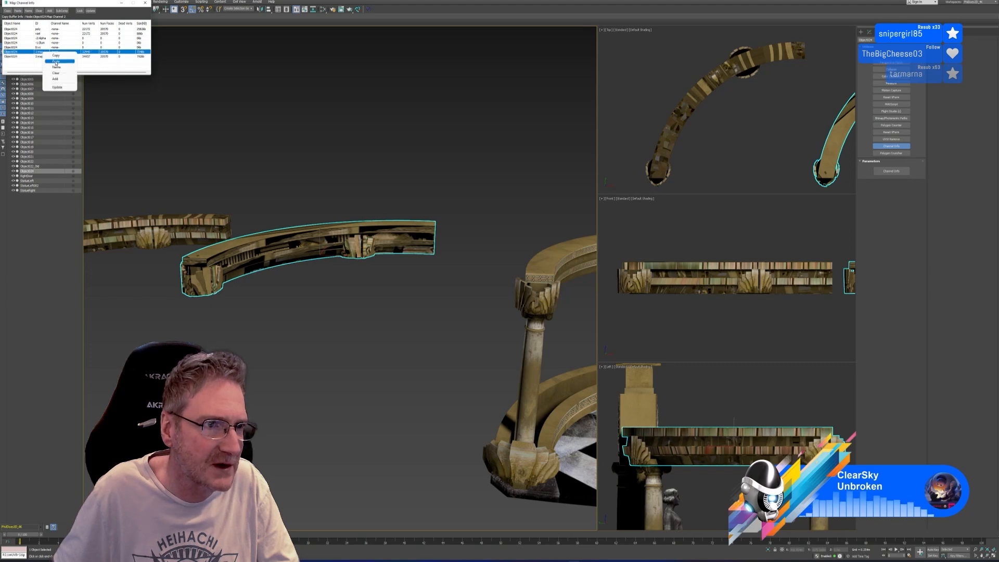
left_click(55, 61)
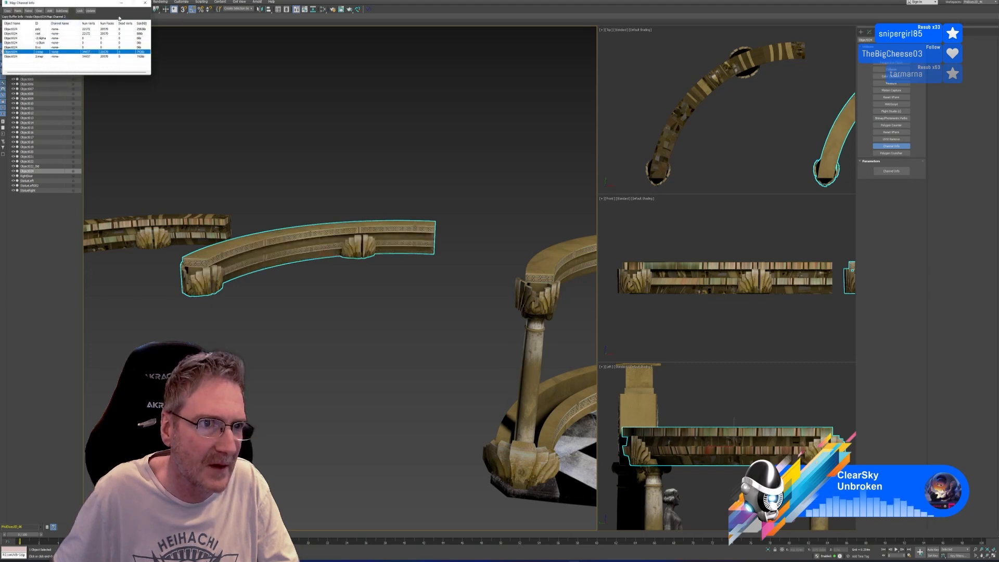
left_click(145, 3)
Step: Examine the retextured arch's carved trim, seams and shell ornaments, comparing them with the original entryway's arches
scroll(298, 266, "up", 5)
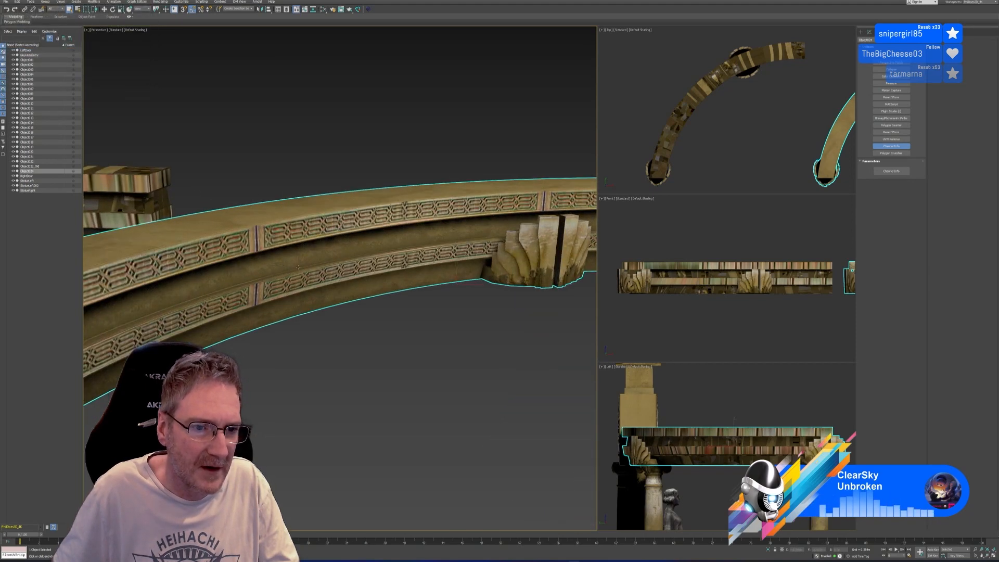
middle_click_drag(298, 267, 317, 307, "alt")
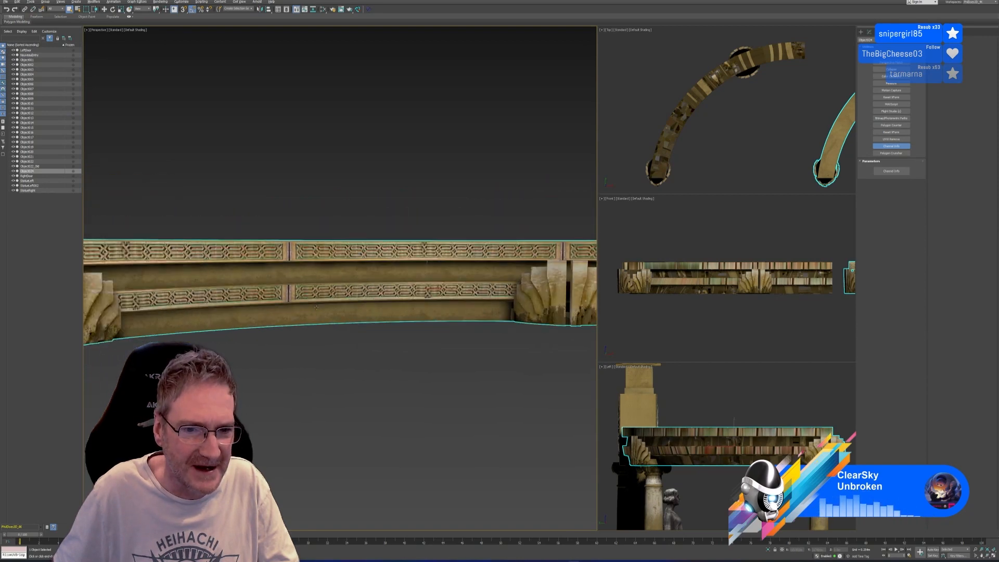
scroll(316, 308, "down", 3)
middle_click_drag(388, 326, 237, 266)
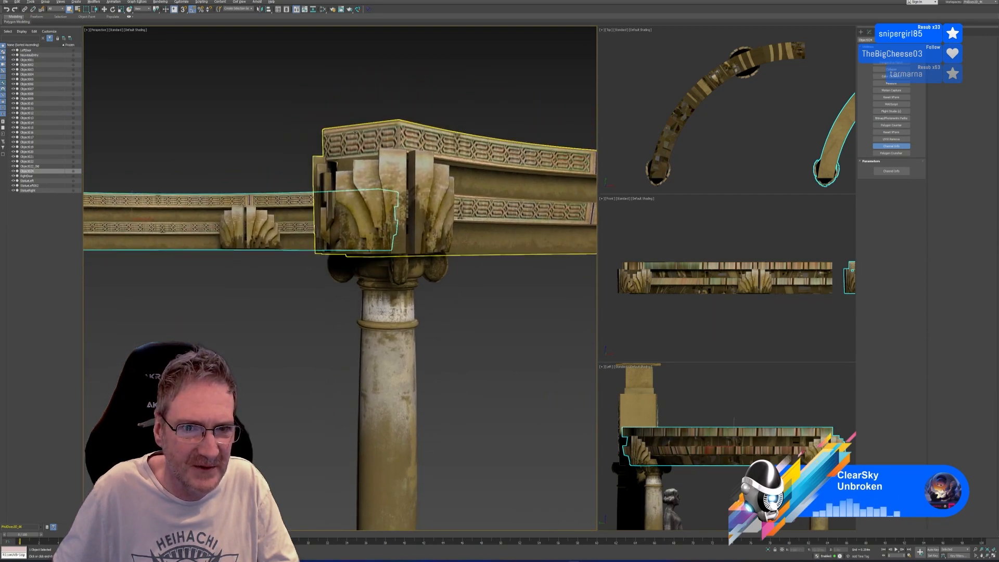
scroll(219, 199, "up", 5)
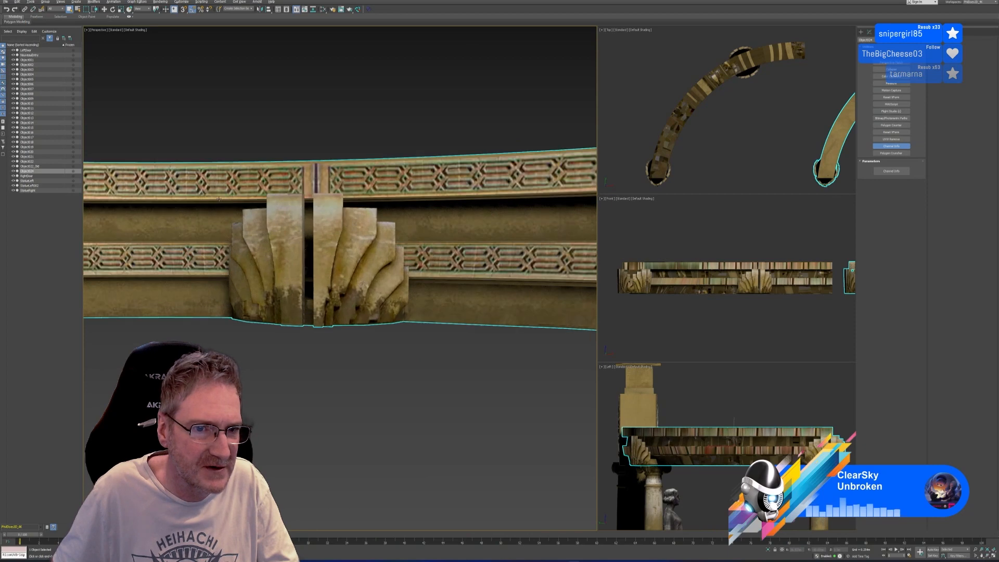
scroll(218, 200, "down", 4)
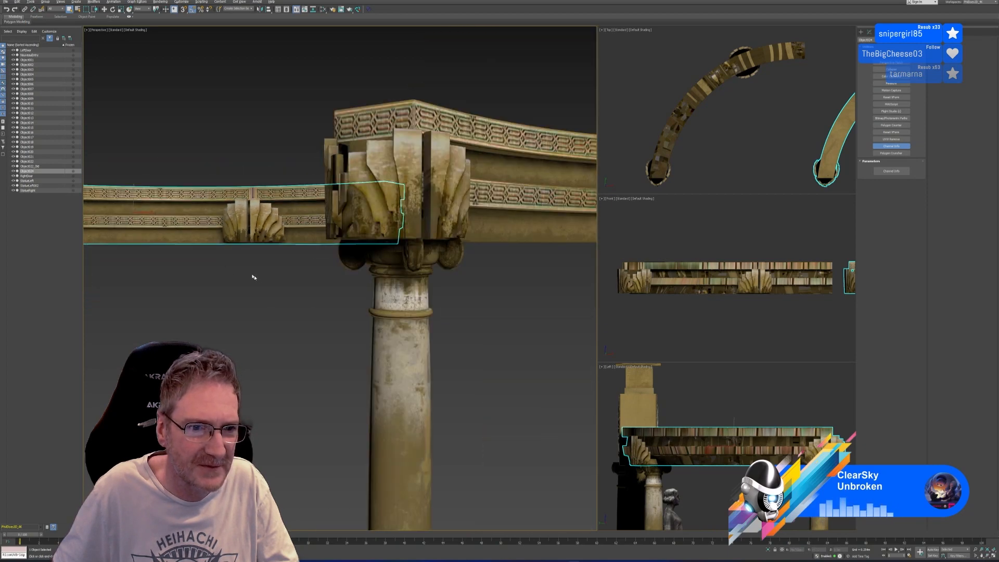
key("z")
scroll(245, 233, "down", 5)
middle_click_drag(228, 281, 427, 282, "alt")
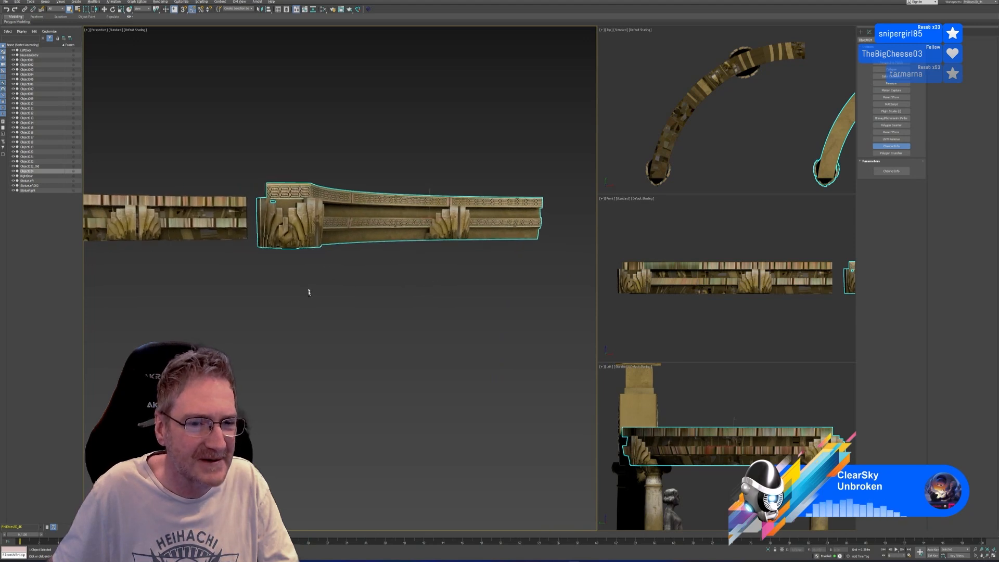
scroll(308, 290, "up", 3)
middle_click_drag(299, 296, 351, 338, "alt")
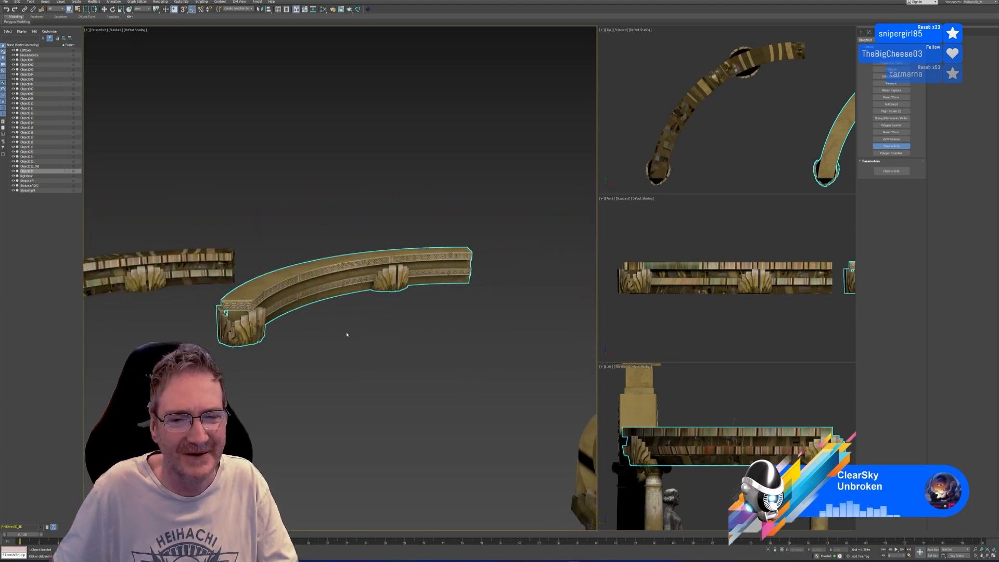
scroll(347, 335, "down", 3)
middle_click_drag(397, 201, 328, 167, "alt")
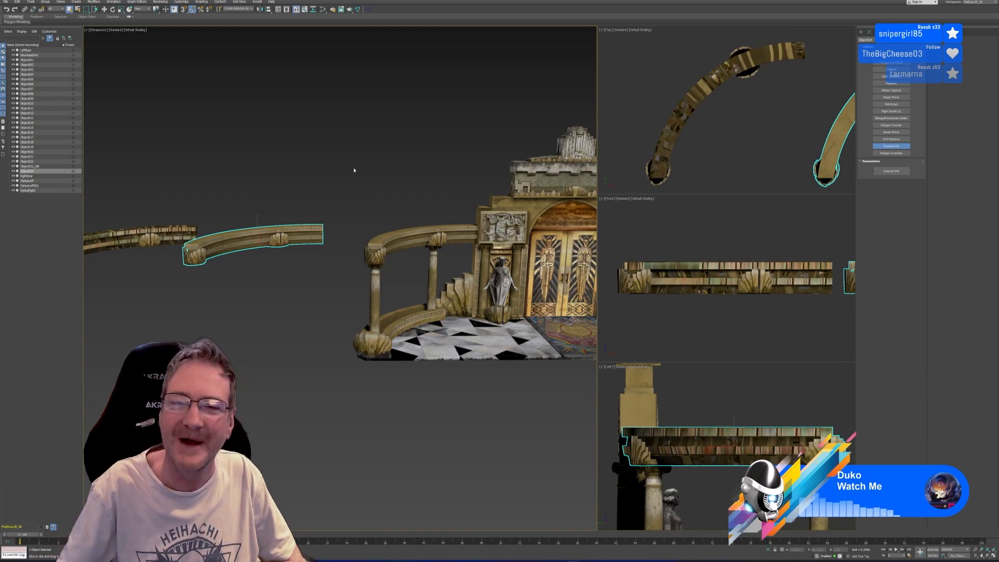
scroll(295, 238, "up", 10)
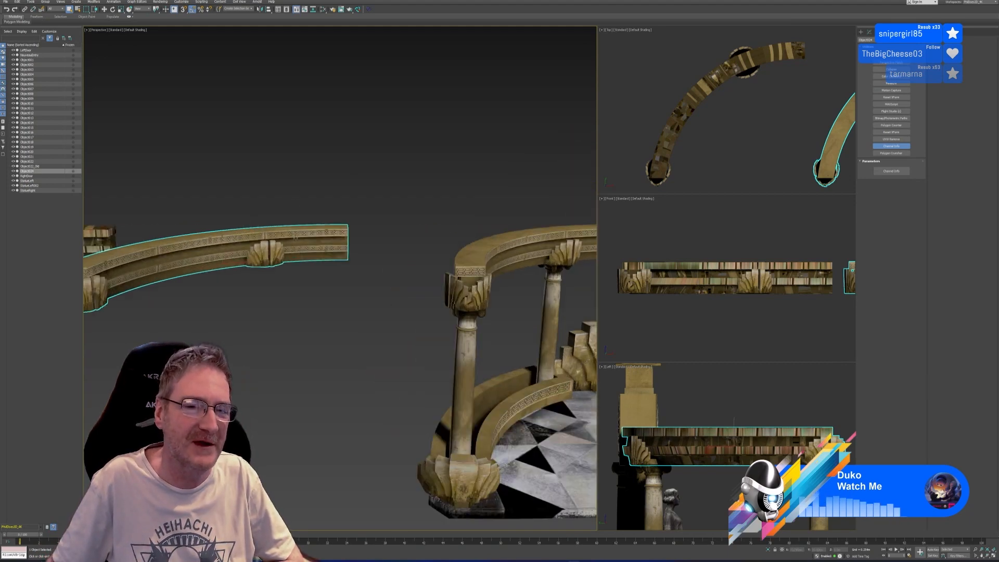
scroll(295, 237, "down", 8)
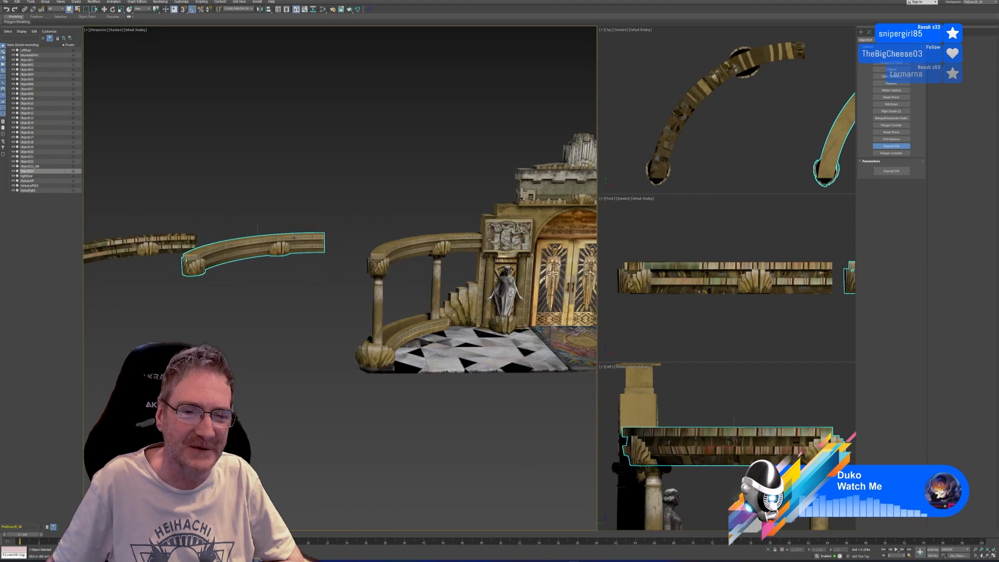
scroll(395, 334, "up", 6)
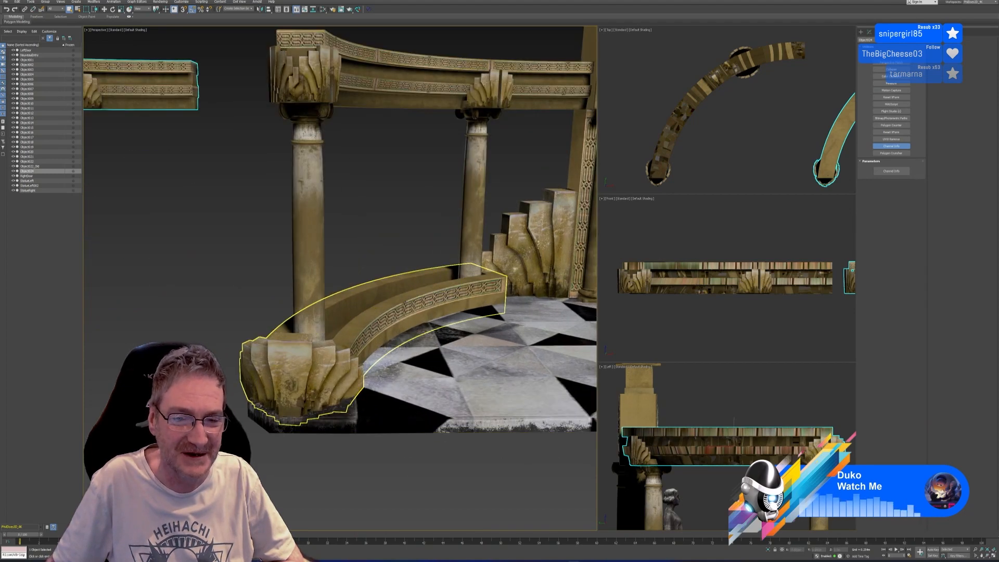
scroll(396, 325, "up", 3)
scroll(394, 325, "down", 10)
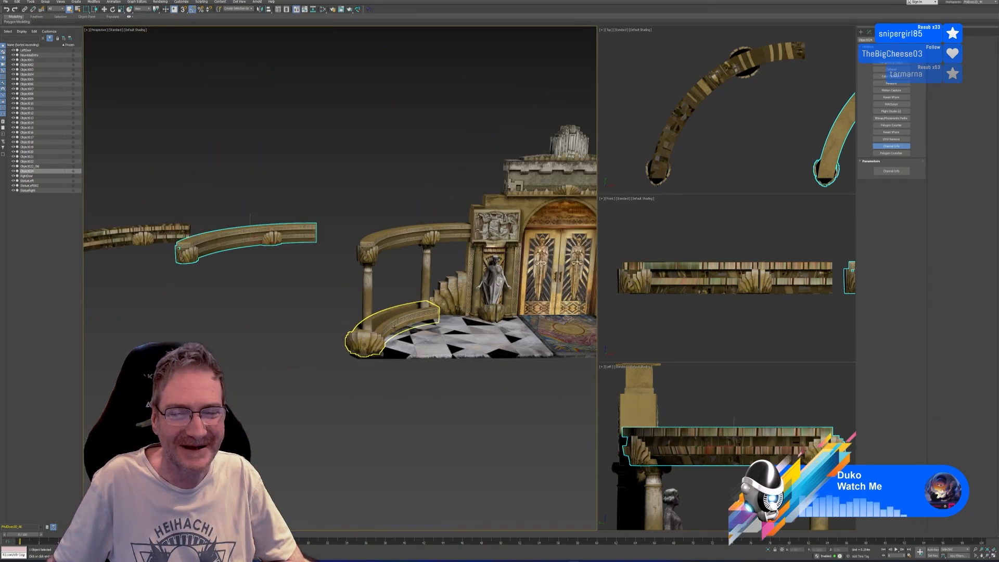
scroll(273, 202, "down", 2)
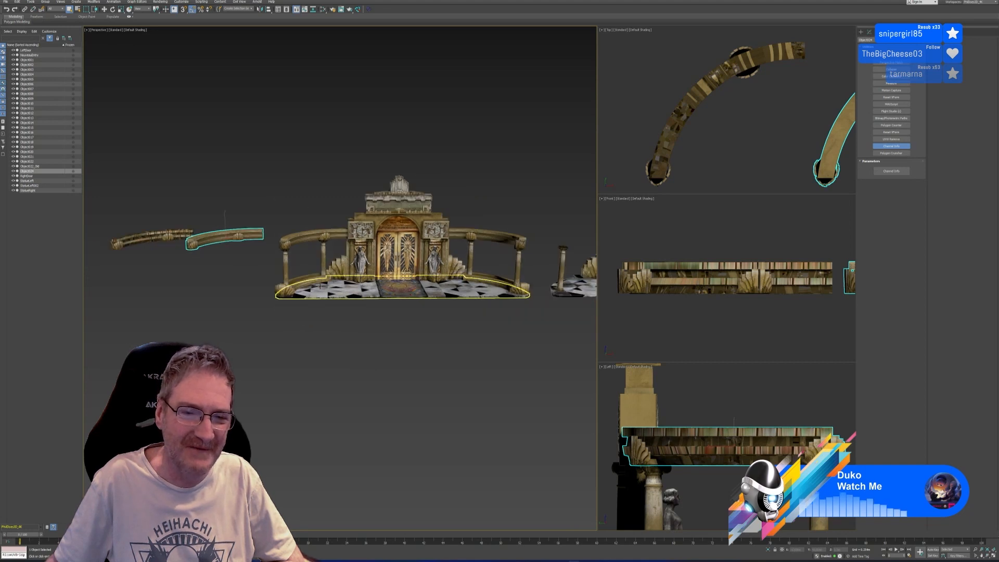
Step: Move the retextured arch sideways onto the columns beside the second entryway copy
middle_click_drag(263, 188, 248, 189)
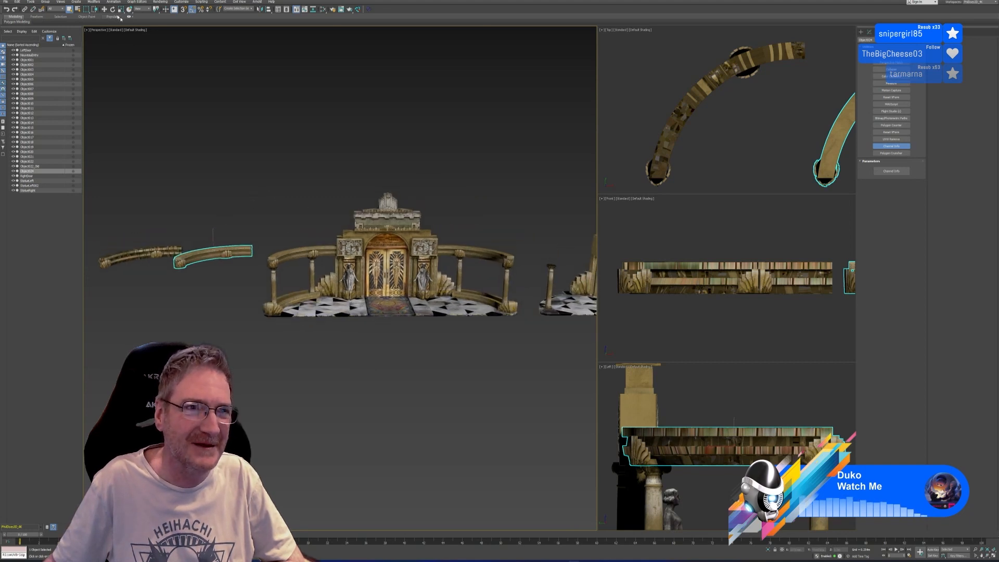
key("w")
scroll(450, 184, "down", 2)
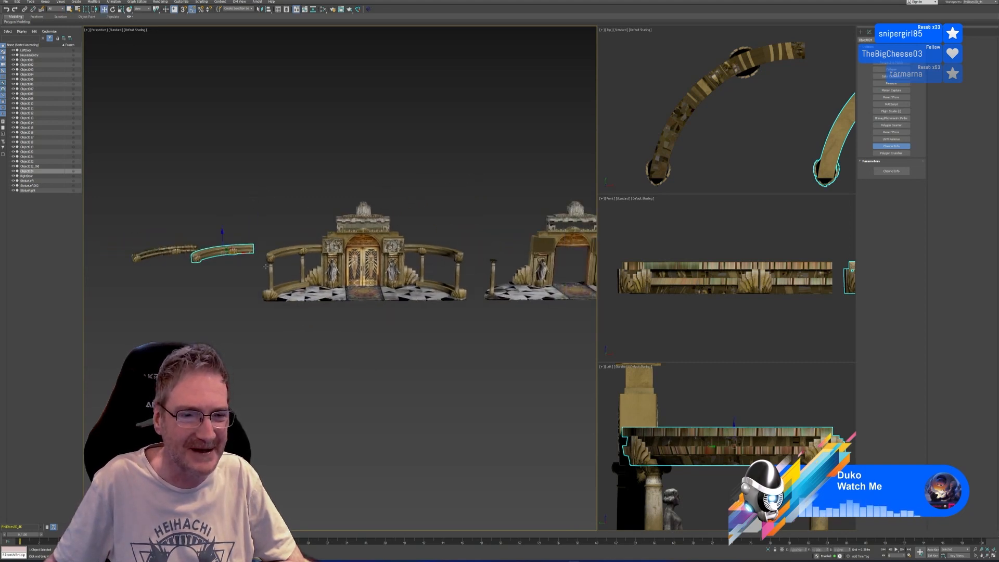
left_click_drag(240, 253, 522, 253)
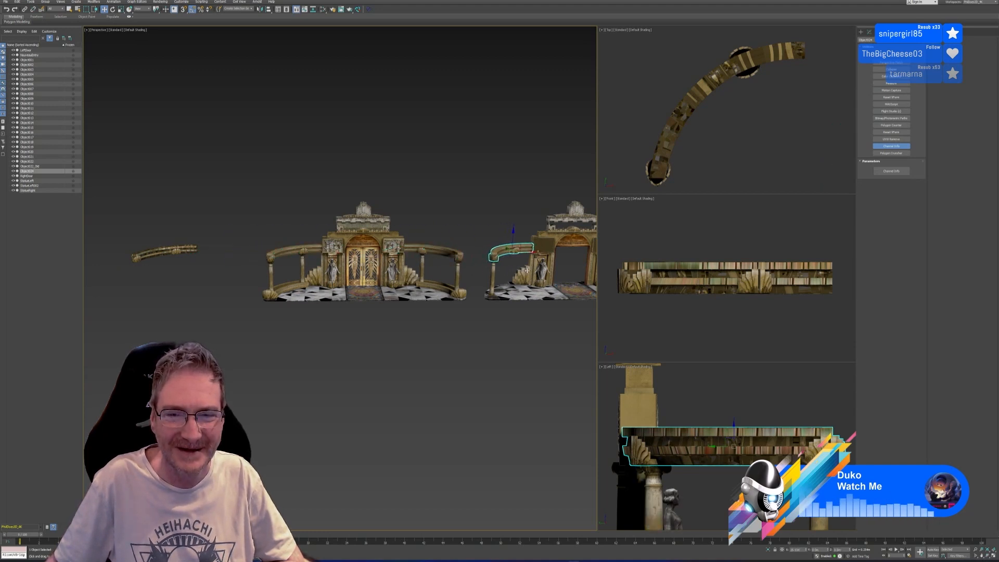
Step: Nudge the retextured arch slightly sideways so it lines up with the column of the rebuilt entryway, and deselect it
scroll(474, 255, "up", 6)
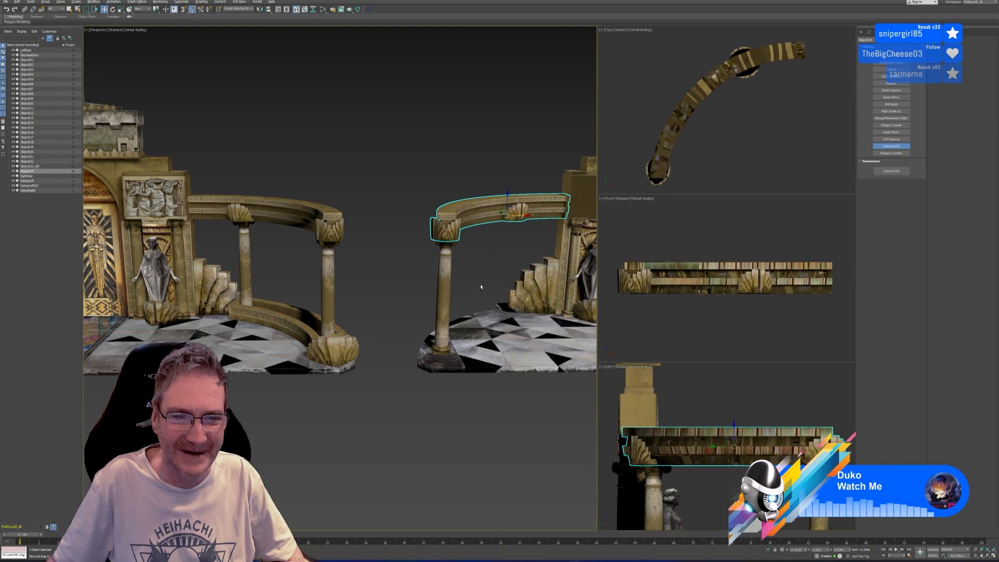
scroll(478, 270, "up", 1)
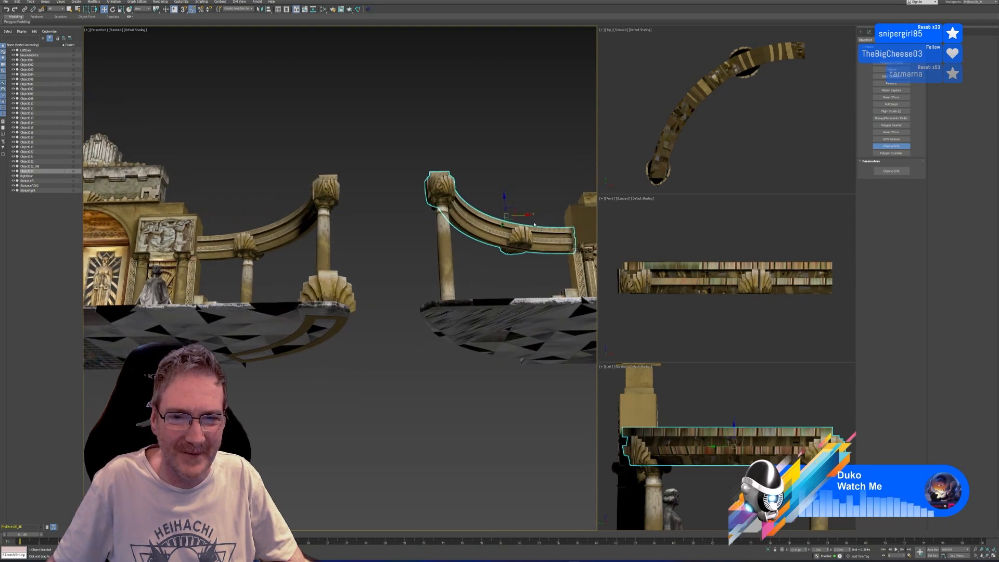
left_click_drag(521, 214, 523, 214)
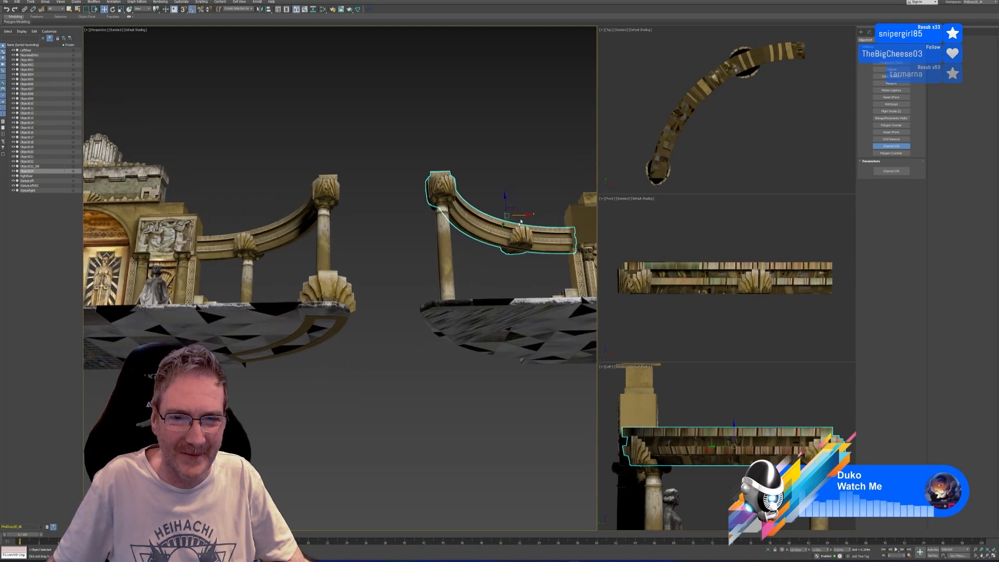
middle_click_drag(473, 278, 466, 306, "alt")
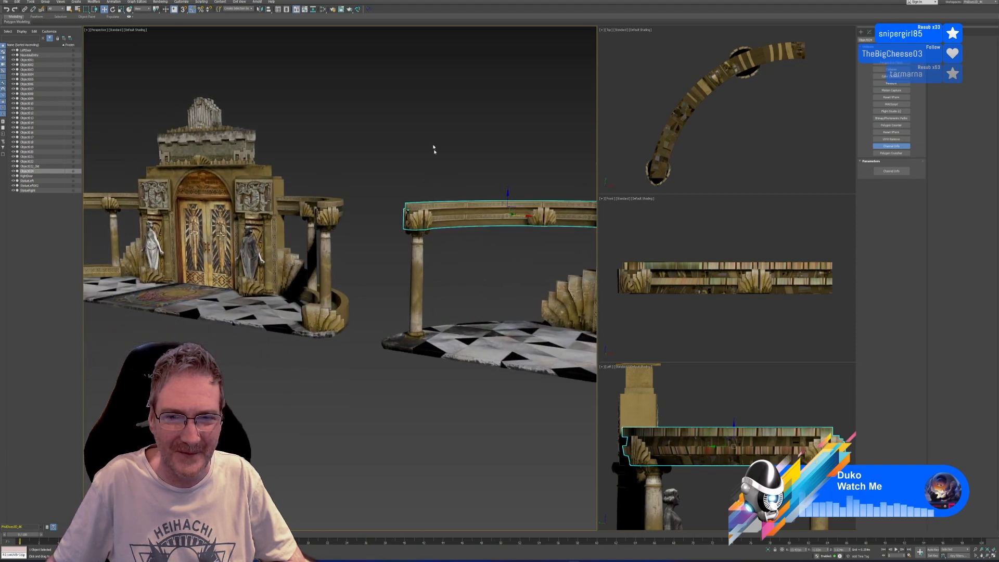
middle_click_drag(432, 149, 317, 148)
left_click(384, 285)
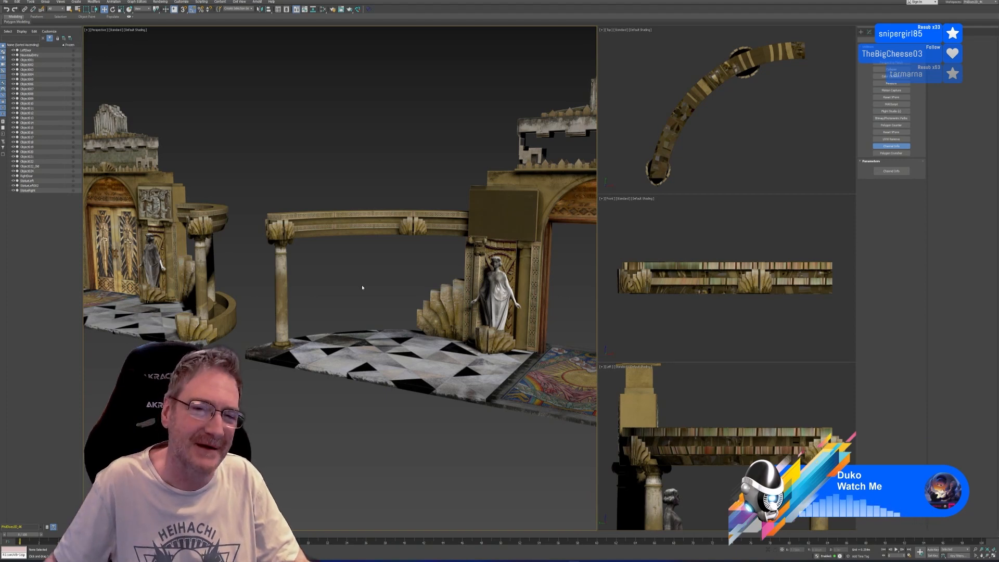
Step: Delete the spare arch standing apart from the two entryways and save the scene
scroll(362, 287, "down", 6)
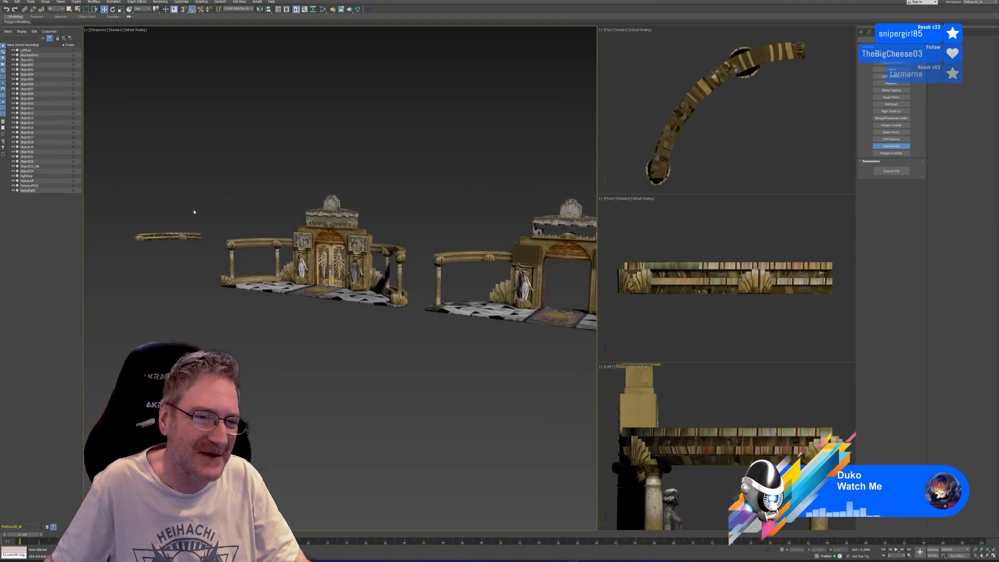
left_click_drag(194, 212, 166, 263)
key("Delete")
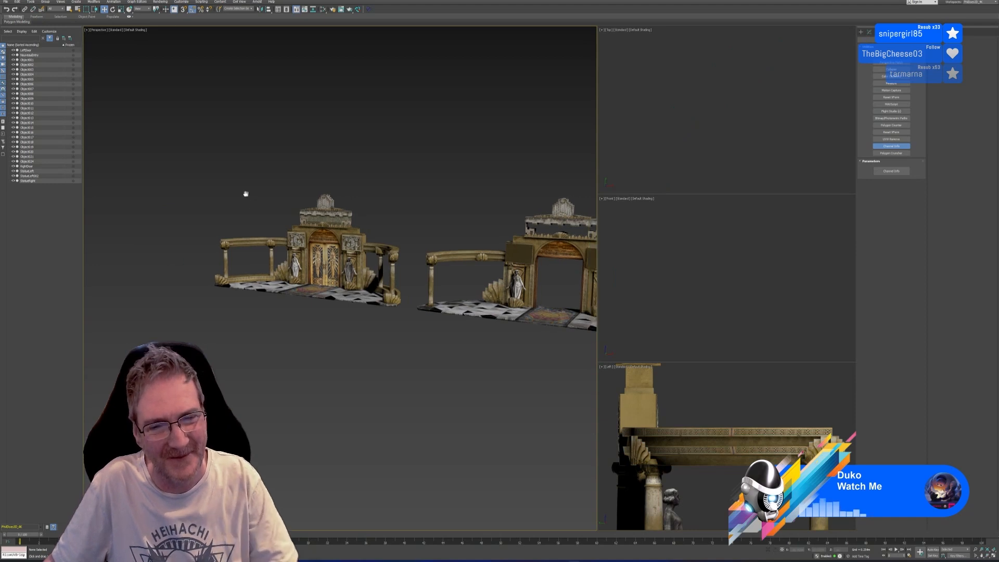
key("z")
left_click(5, 1)
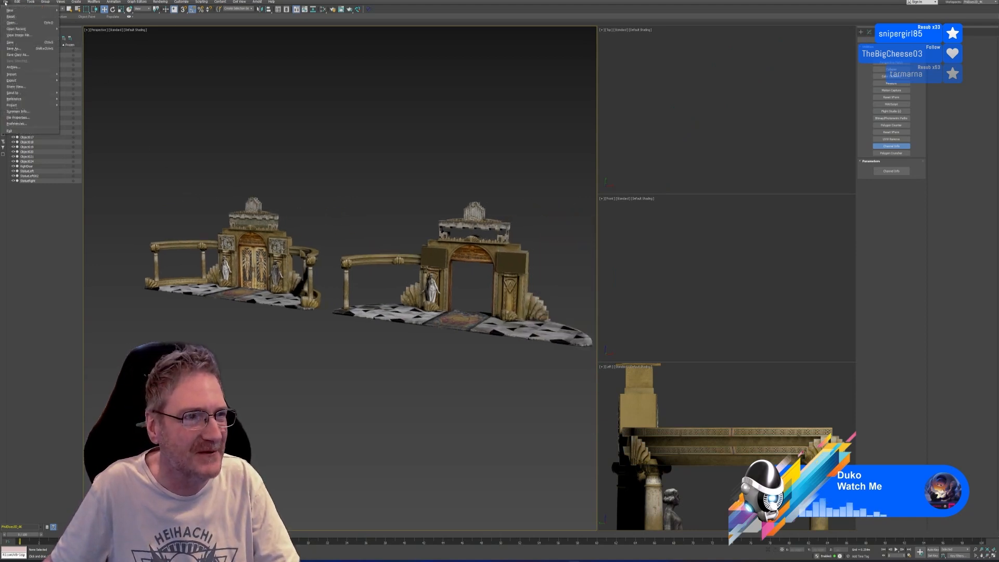
left_click(15, 44)
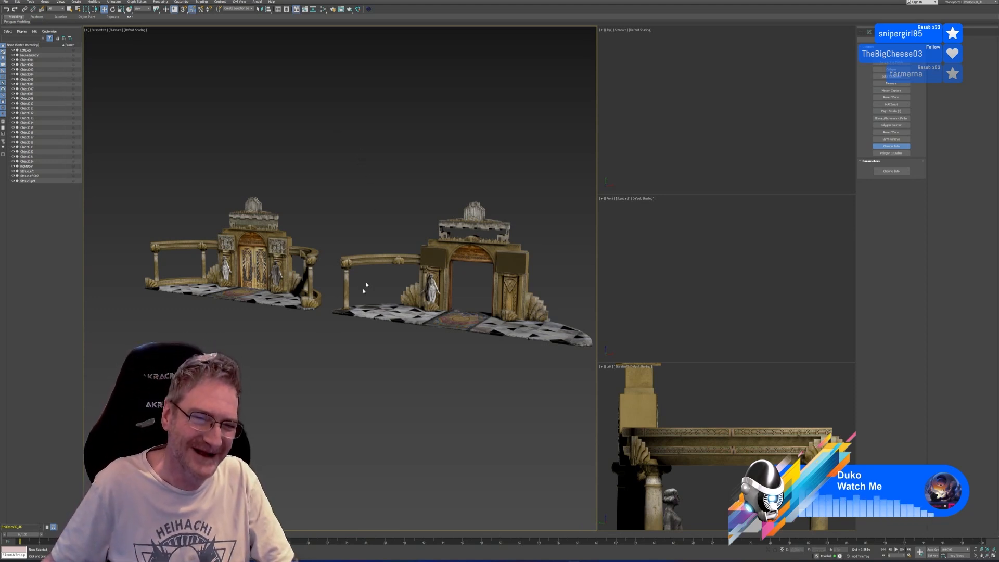
Step: Examine the original entryway from the front, including its doors, statues, relief panels and mosaic floor
middle_click_drag(295, 364, 307, 357, "alt")
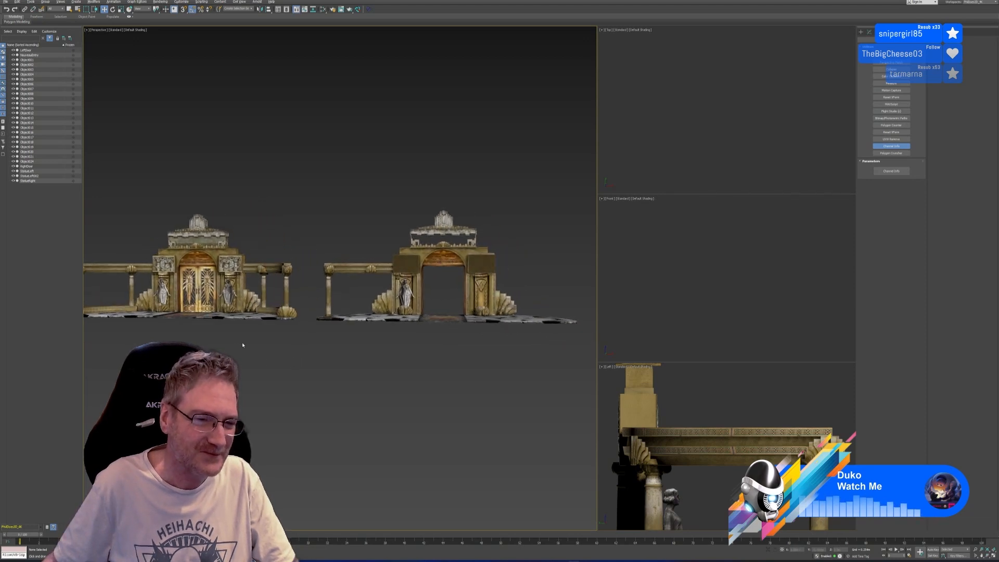
middle_click_drag(243, 345, 339, 351)
scroll(206, 316, "up", 4)
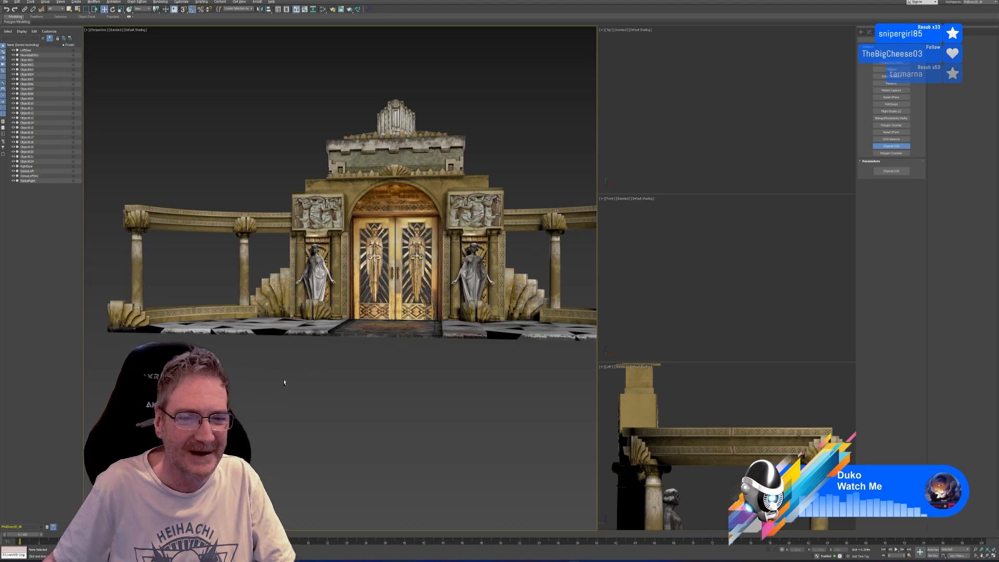
scroll(289, 383, "up", 2)
middle_click_drag(306, 349, 263, 404)
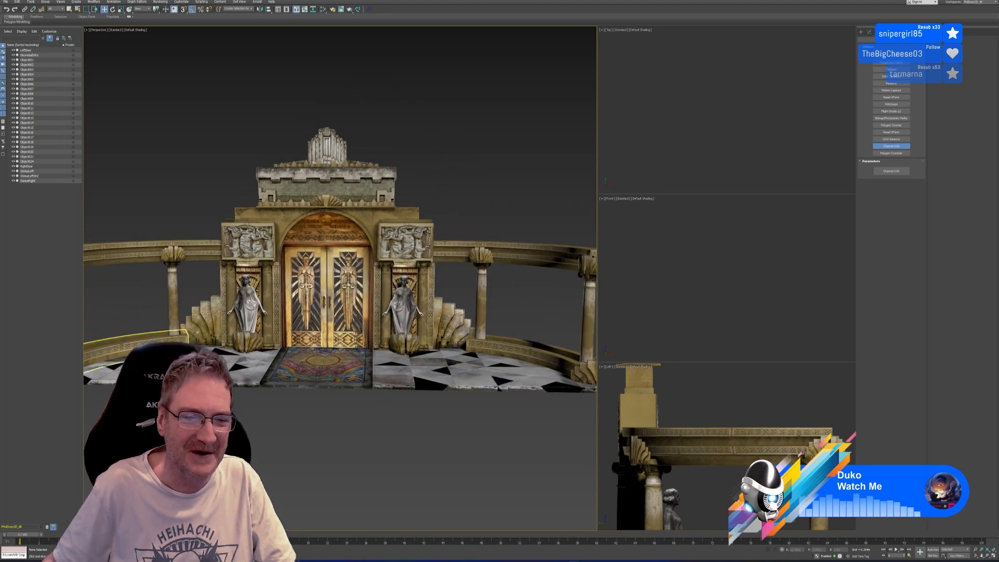
left_click(312, 278)
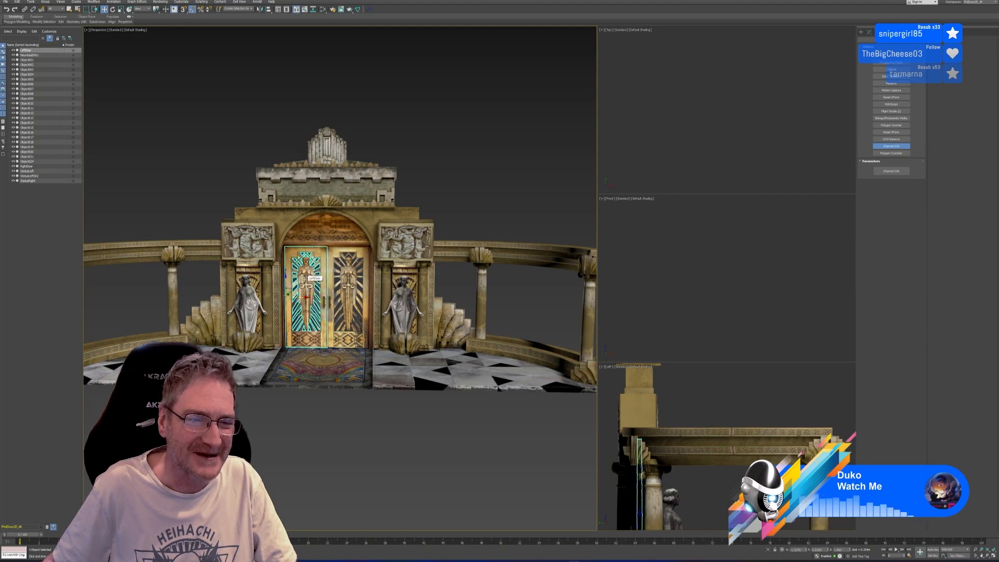
middle_click_drag(312, 424, 389, 307, "alt")
scroll(325, 424, "up", 5)
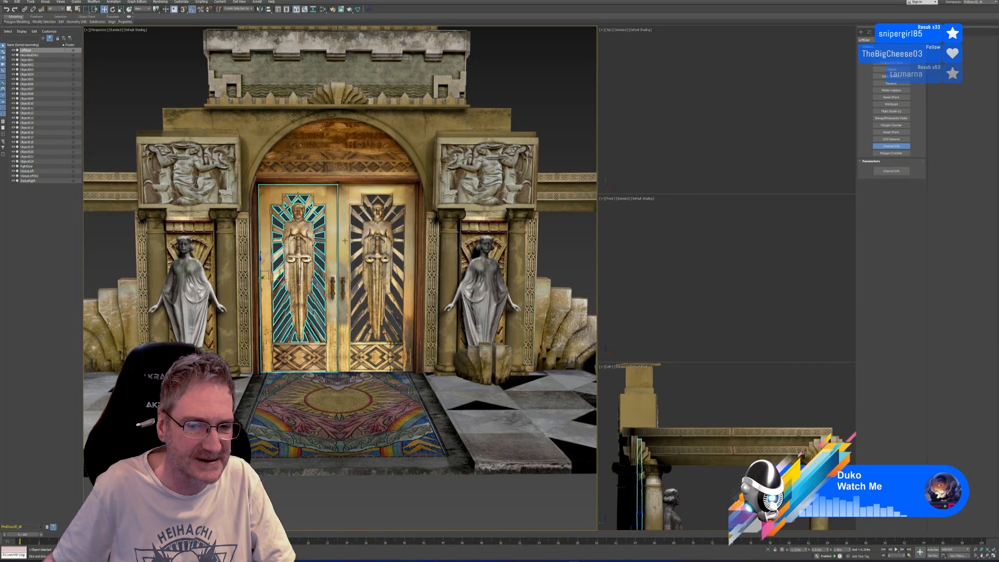
left_click(526, 80)
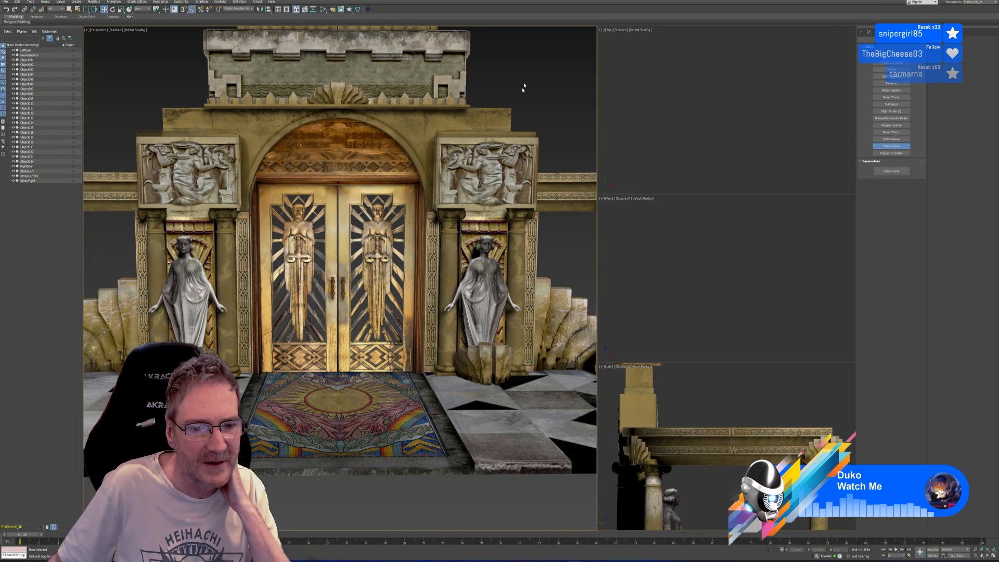
Step: Inspect the original entryway's gold double doors up close, checking the handles, openwork rays and sword-bearing figures
scroll(383, 380, "up", 2)
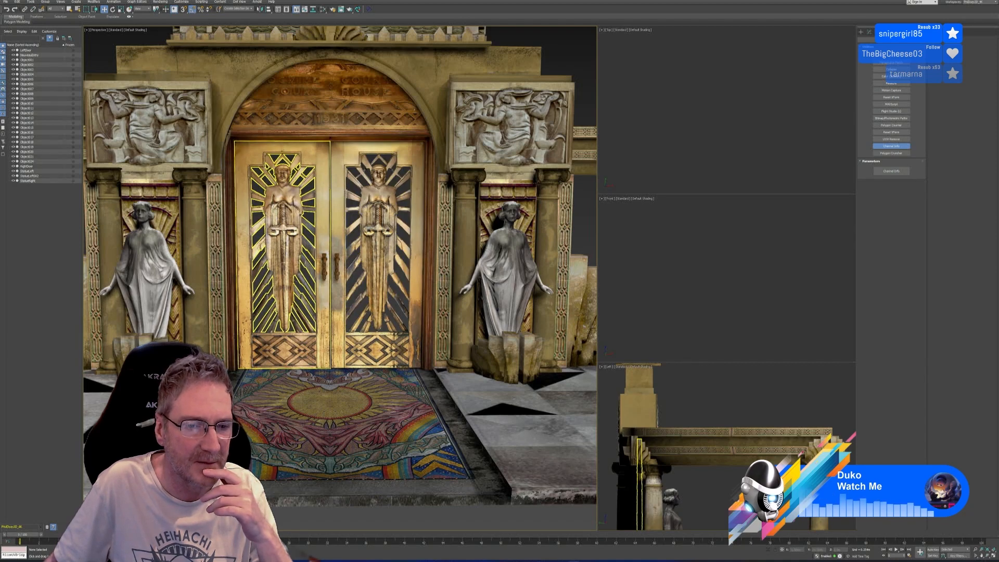
scroll(316, 270, "up", 3)
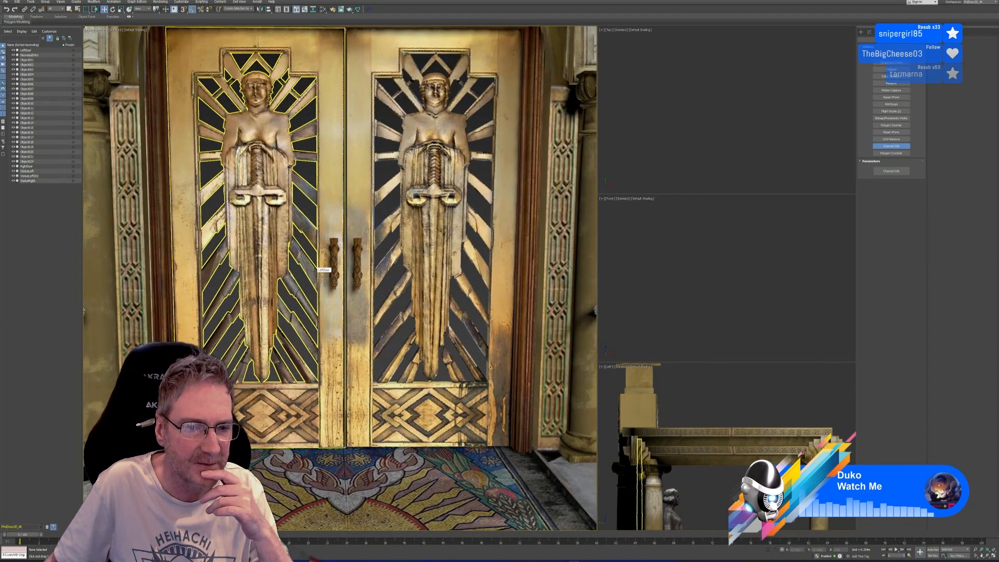
scroll(317, 270, "up", 5)
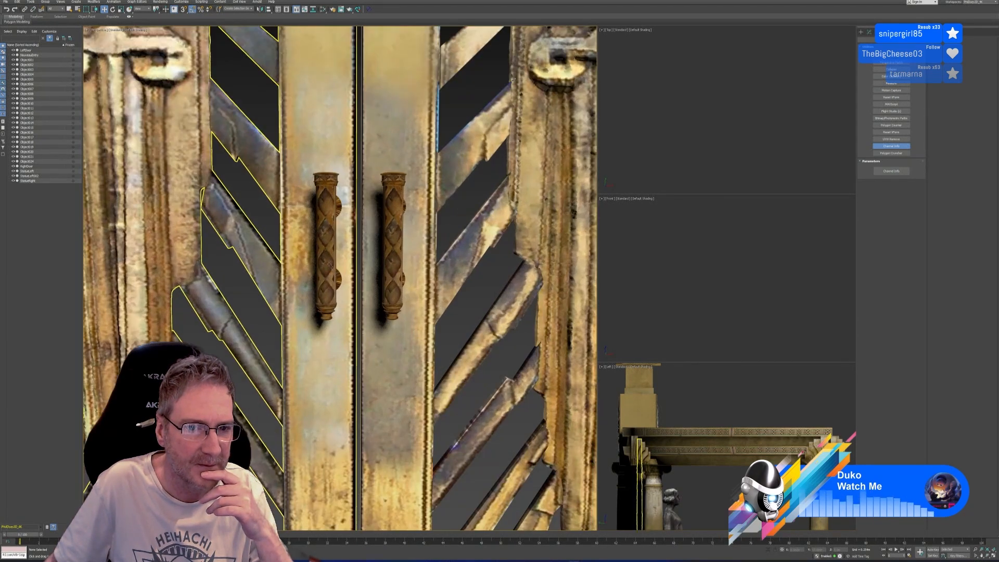
scroll(327, 288, "down", 7)
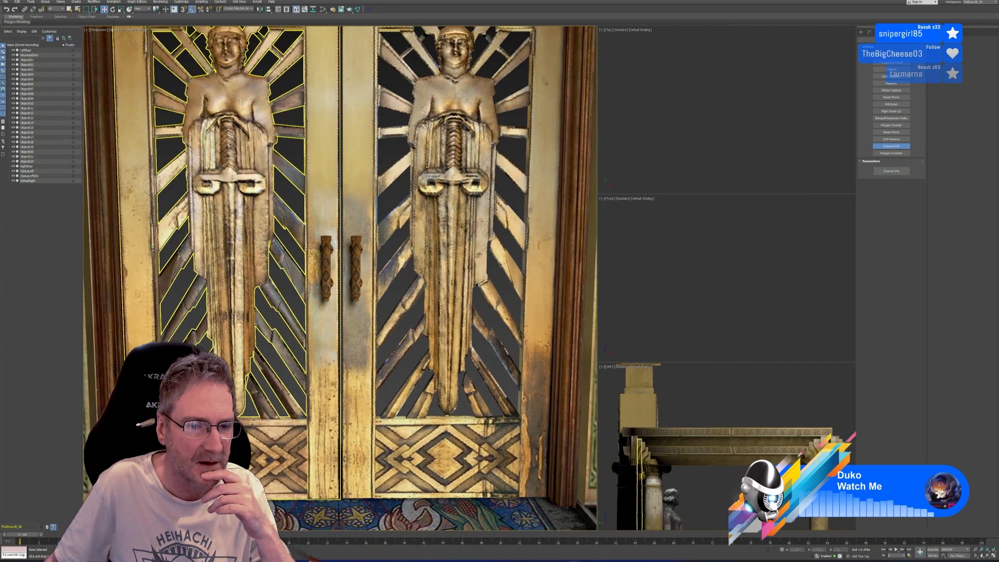
scroll(327, 286, "down", 4)
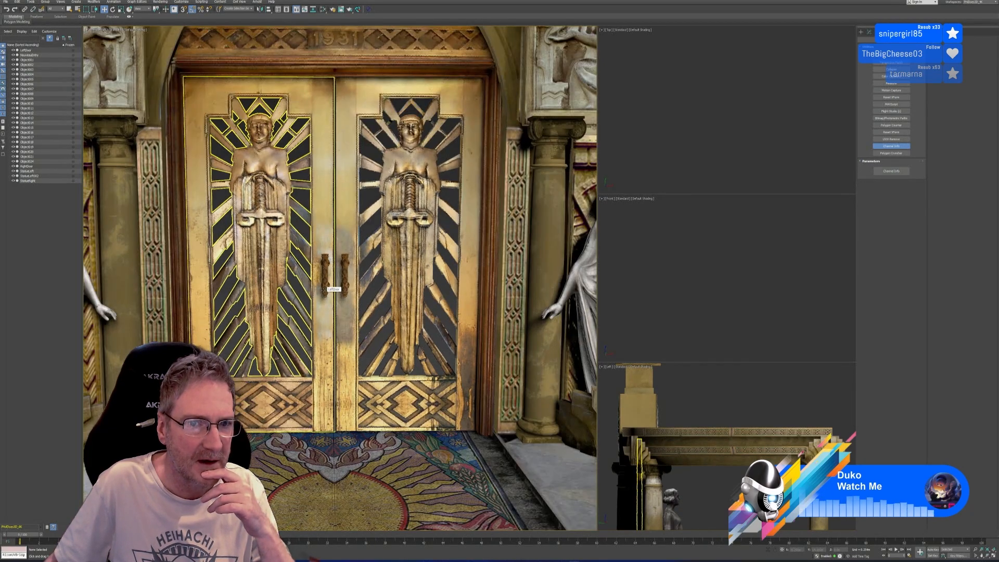
scroll(326, 286, "up", 3)
scroll(308, 282, "down", 4)
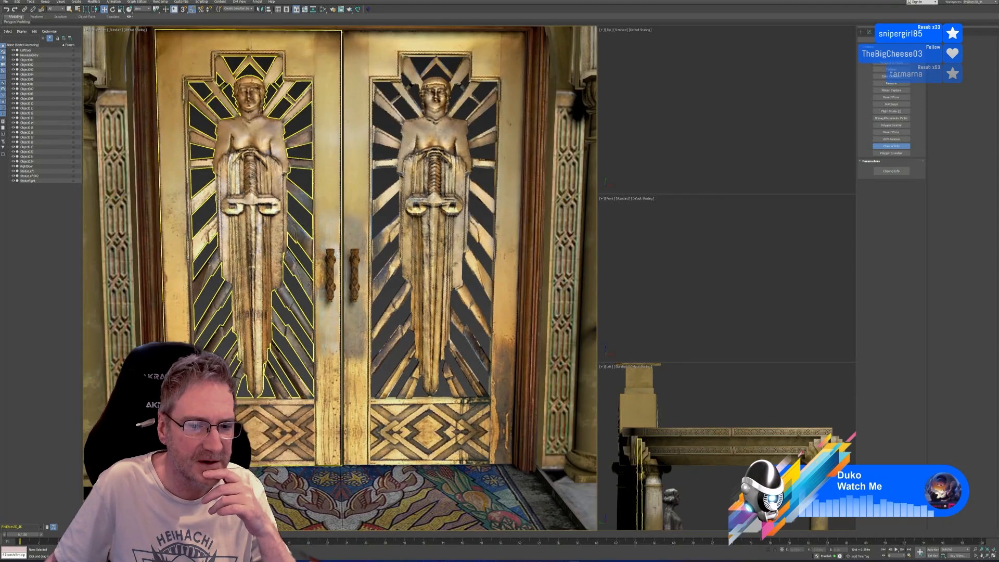
scroll(312, 285, "up", 3)
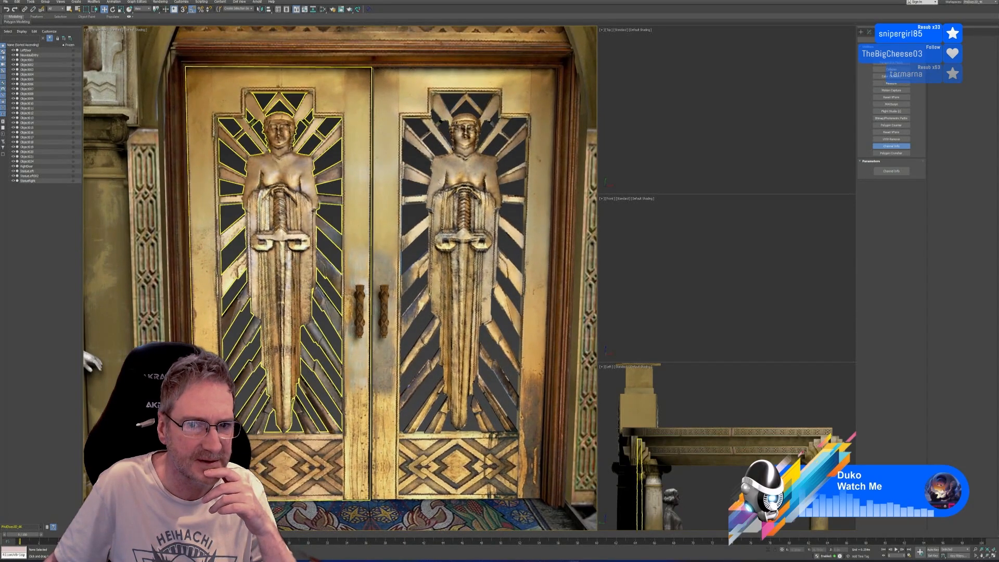
scroll(297, 264, "down", 3)
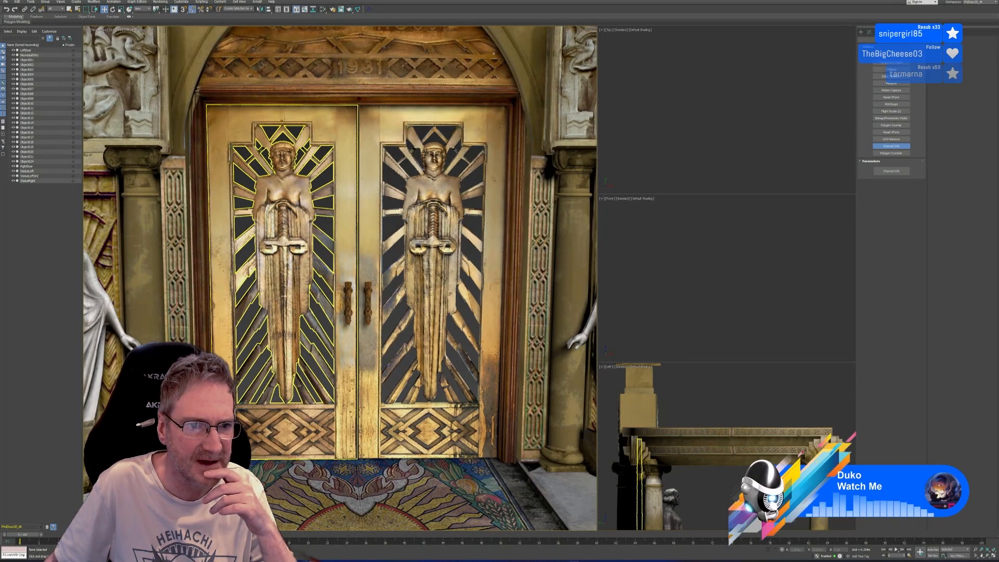
scroll(302, 267, "up", 1)
middle_click_drag(303, 267, 284, 261)
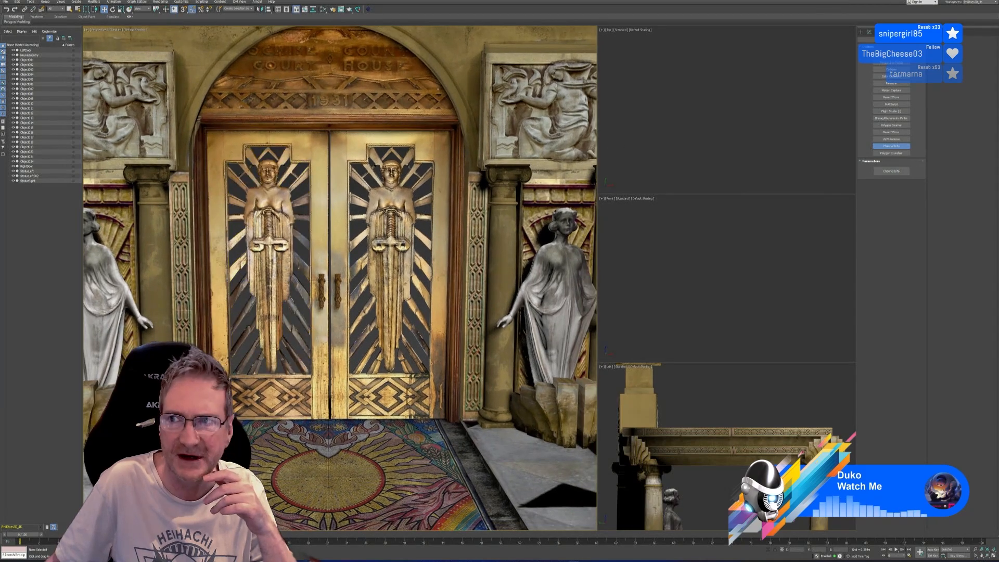
Step: Switch to File Explorer and open the Nouveau_Entry folder under Retail Models on the Work (E:) drive
left_click(962, 1)
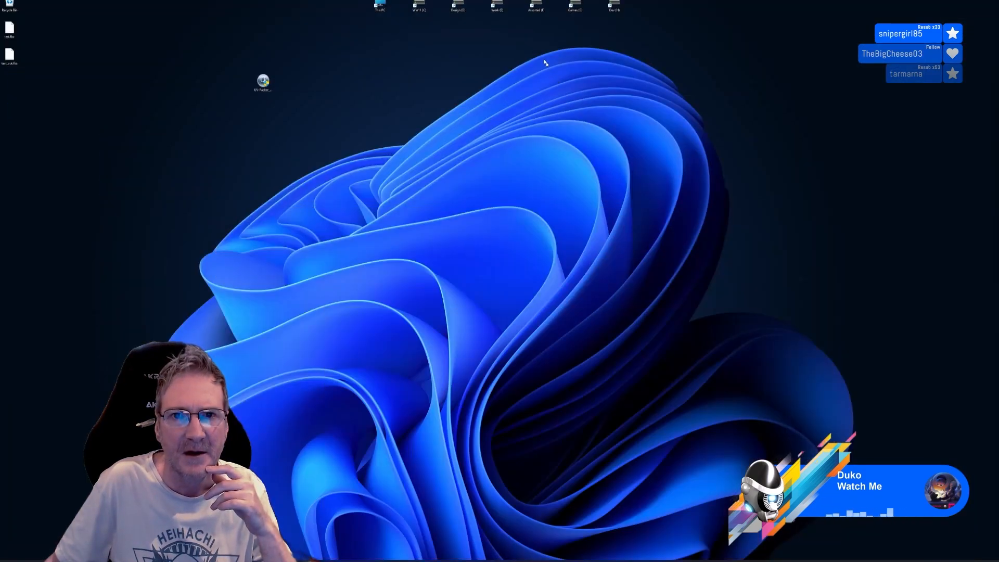
double_click(499, 6)
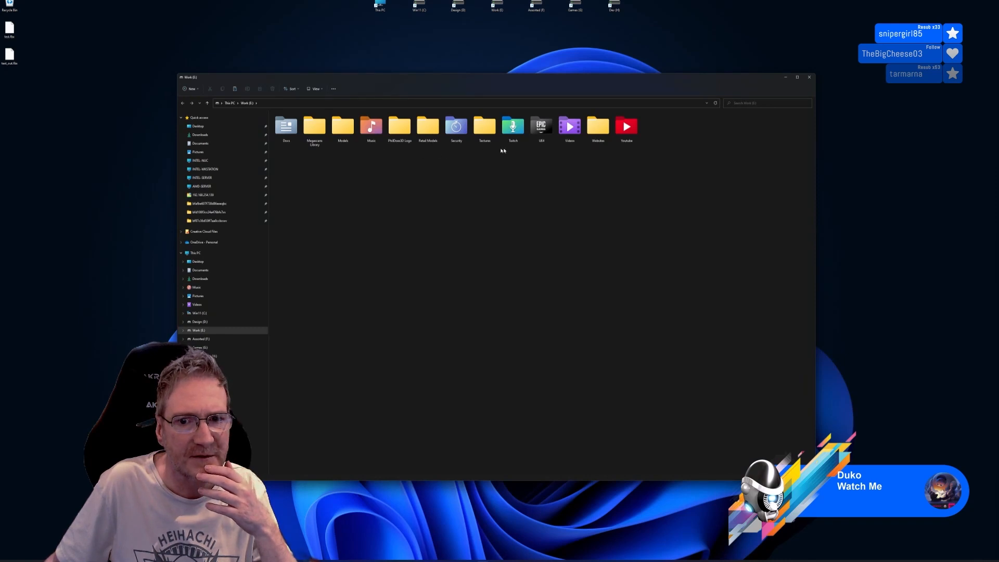
double_click(424, 128)
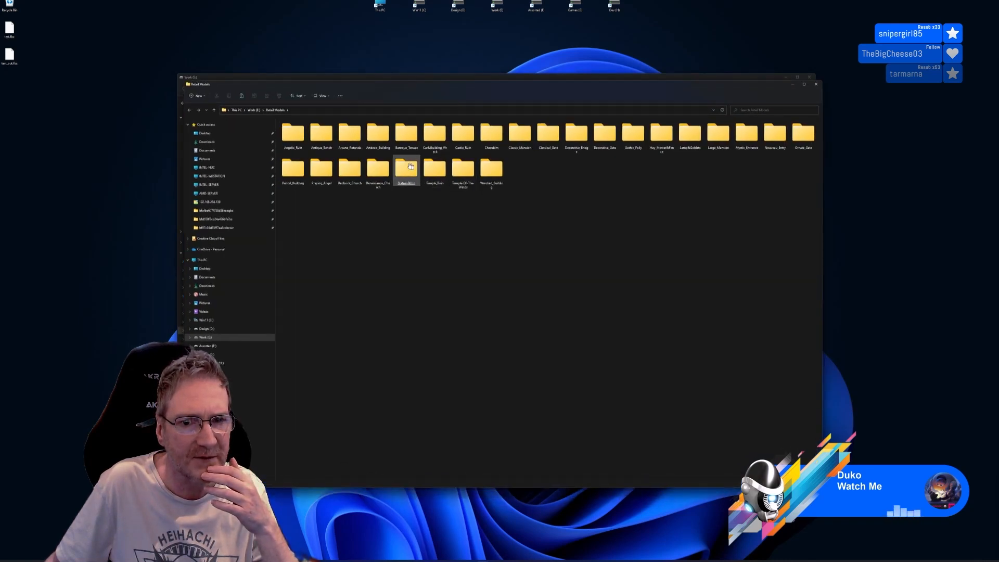
double_click(774, 133)
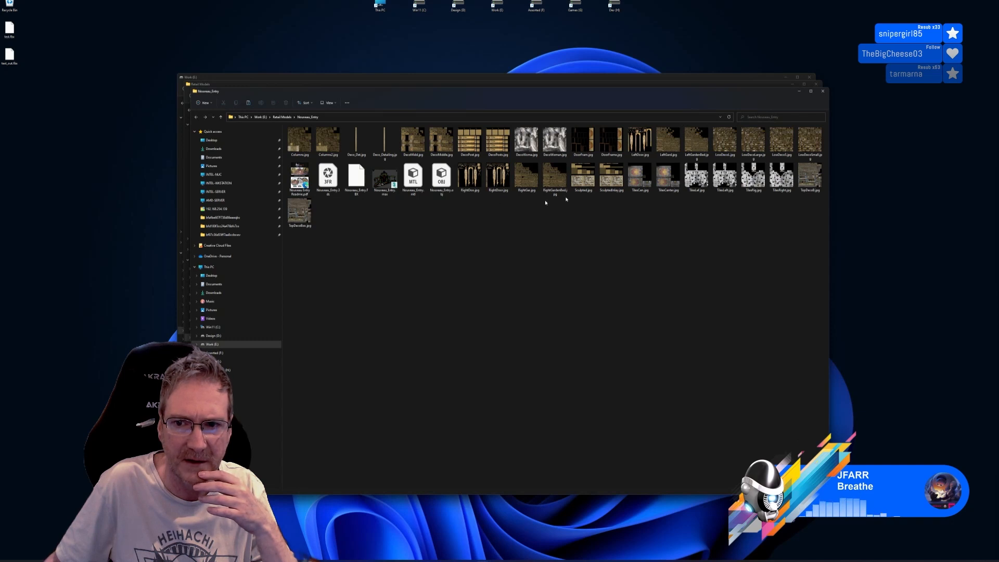
Step: Check the left and right door texture files, view the right door's texture image, and close the viewer and folder windows
left_click(497, 185)
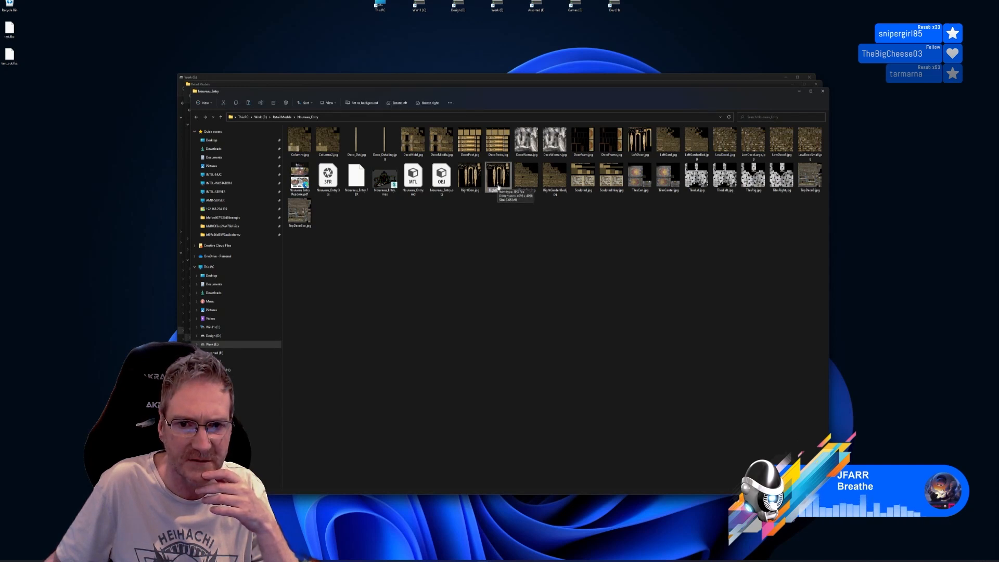
left_click(472, 186)
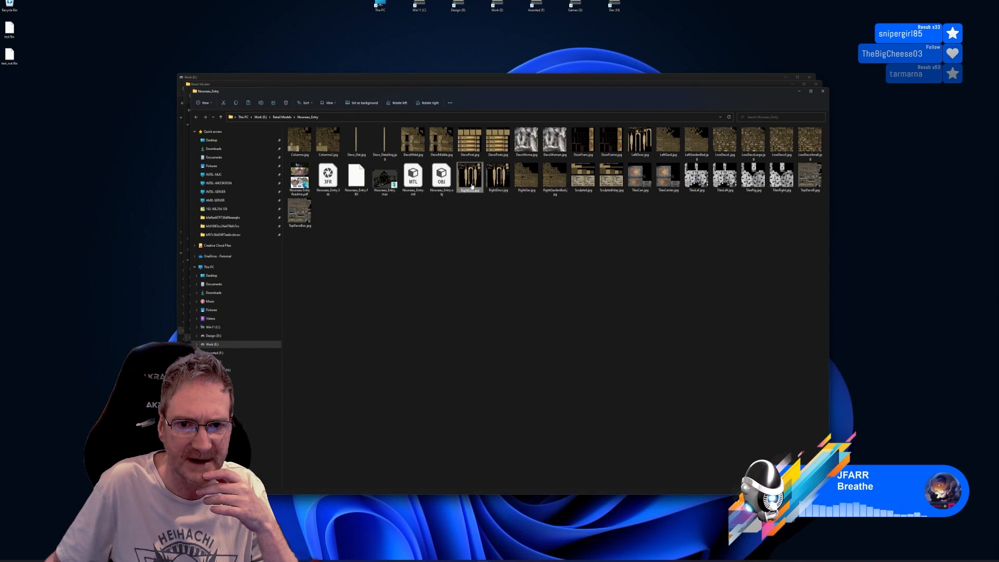
left_click(633, 149)
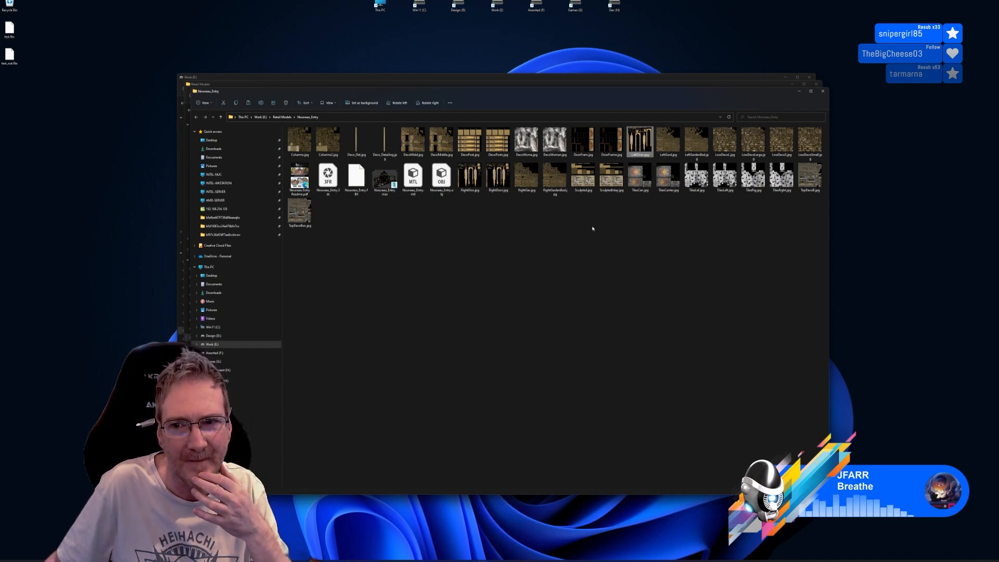
double_click(499, 181)
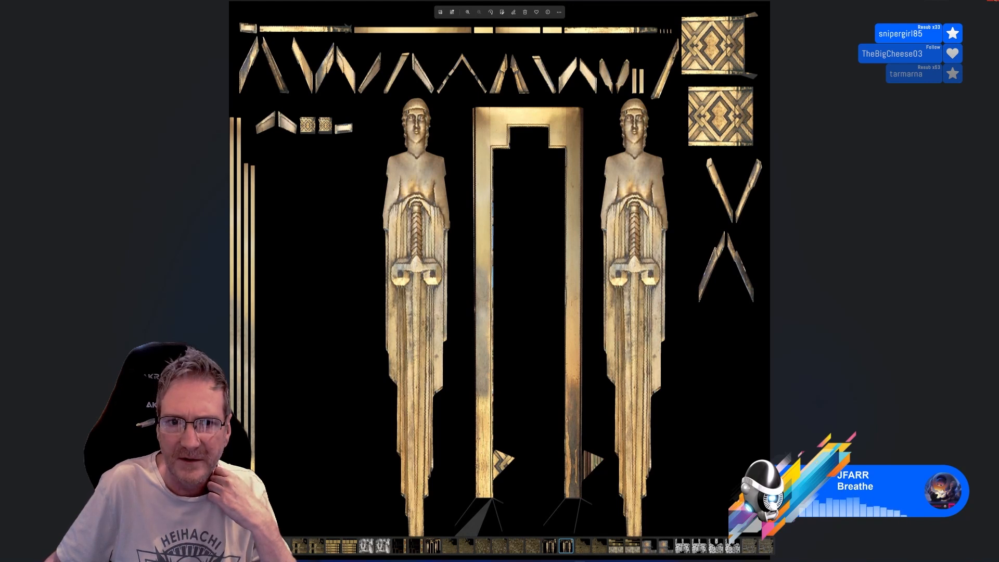
left_click(995, 2)
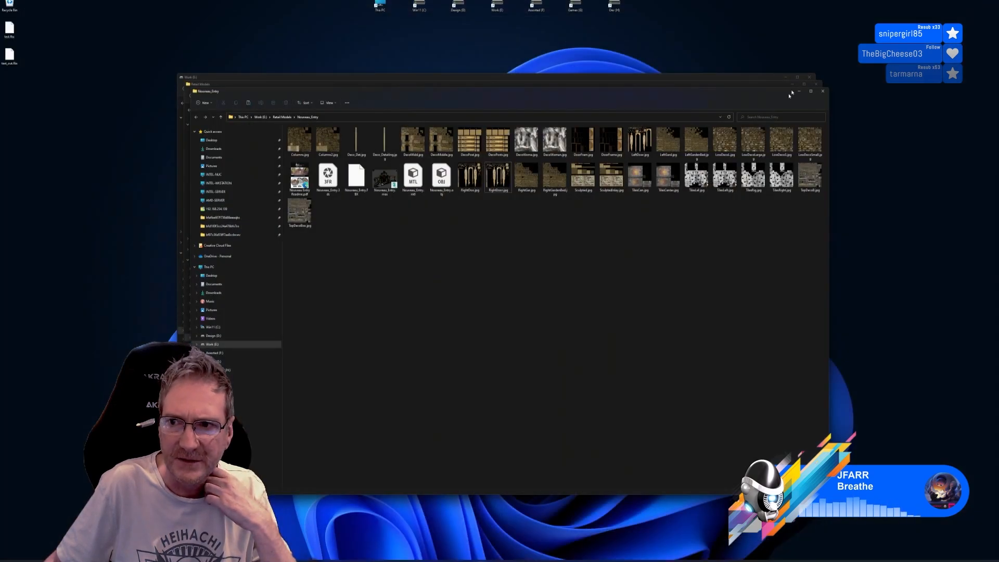
left_click(822, 91)
left_click(815, 84)
left_click(809, 78)
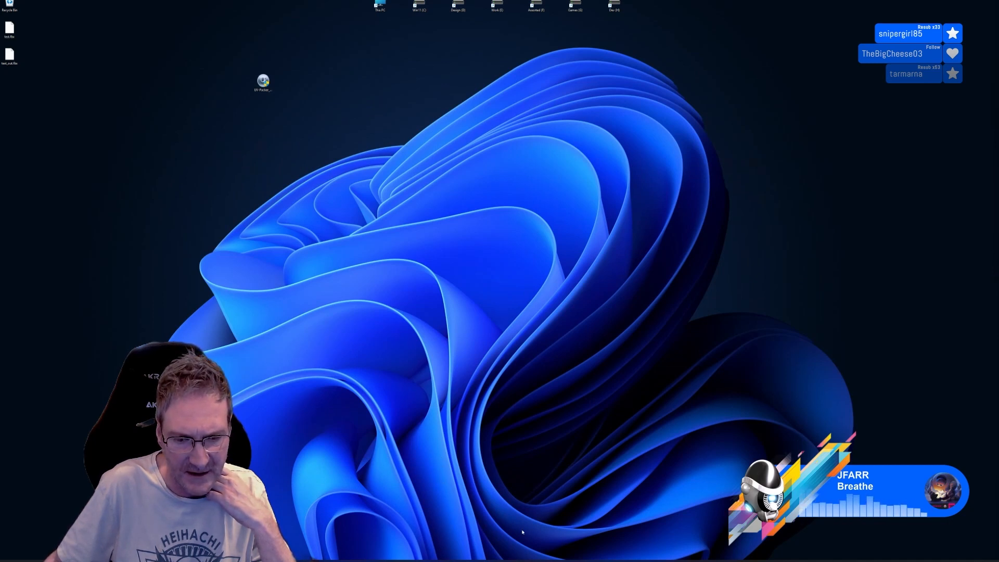
Step: Switch to Gigapixel AI and load LeftDoor.jpg from the Nouveau_Entry folder under Retail Models on the Work (E:) drive
key("super")
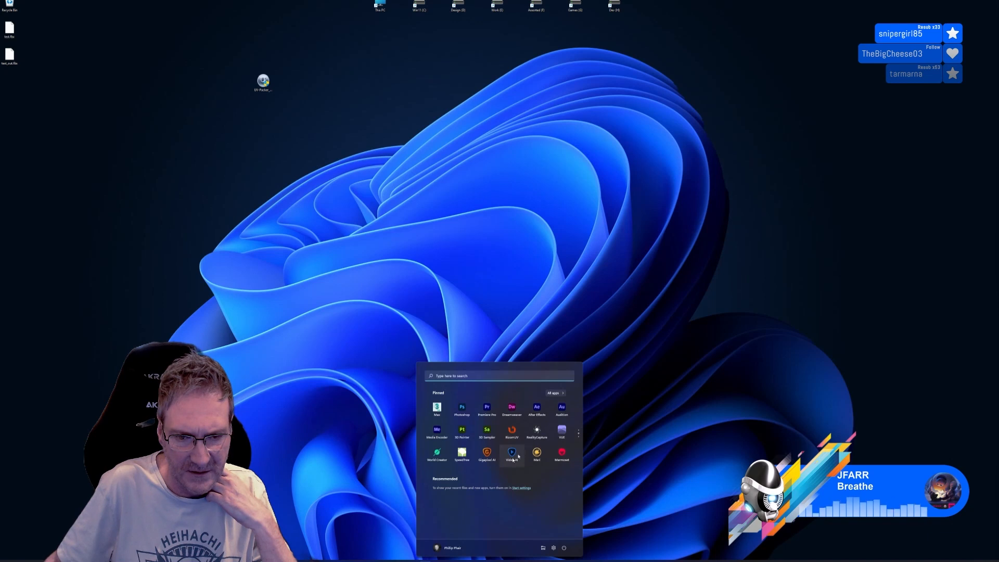
left_click(492, 456)
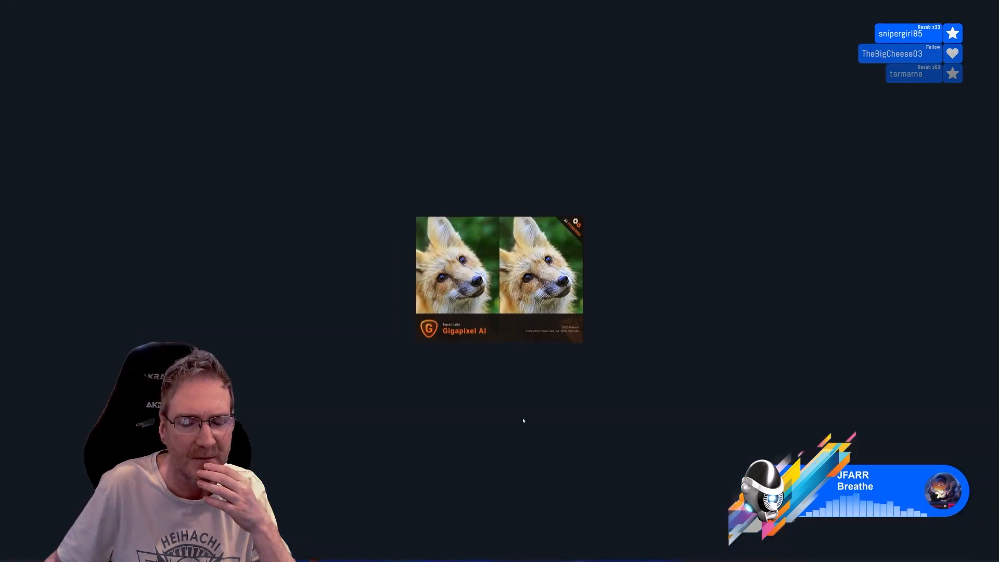
left_click(460, 267)
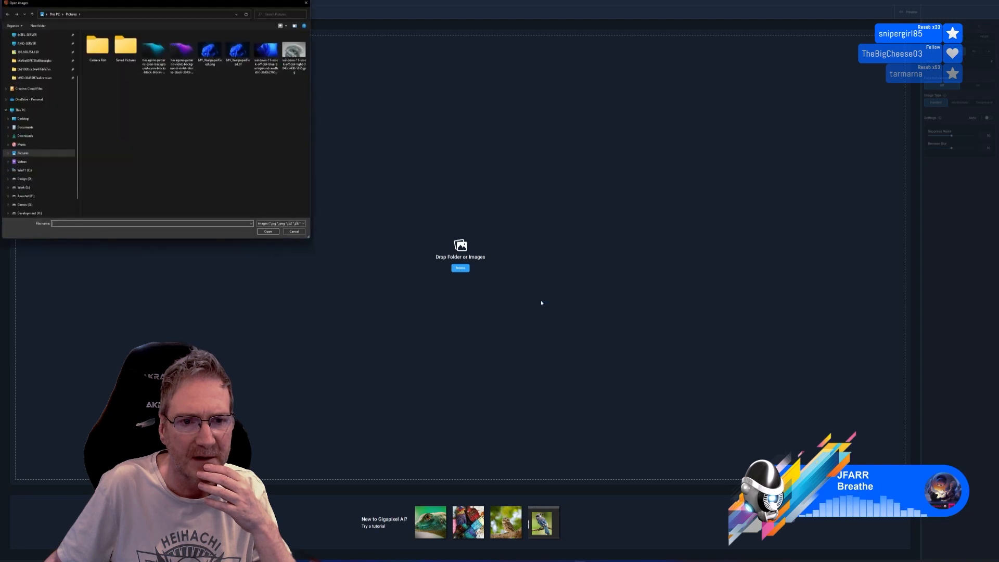
left_click_drag(234, 7, 467, 80)
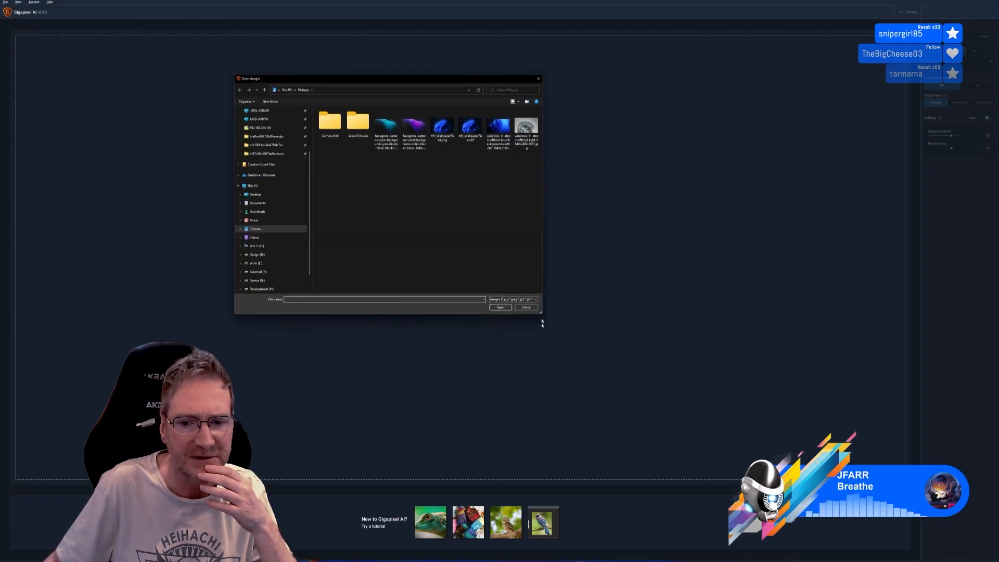
left_click_drag(542, 318, 843, 449)
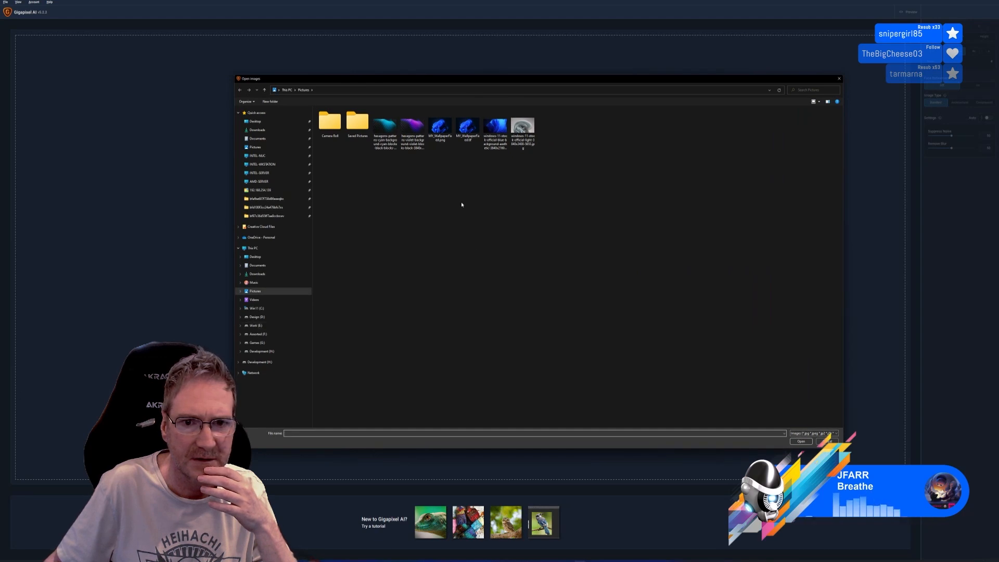
left_click(256, 325)
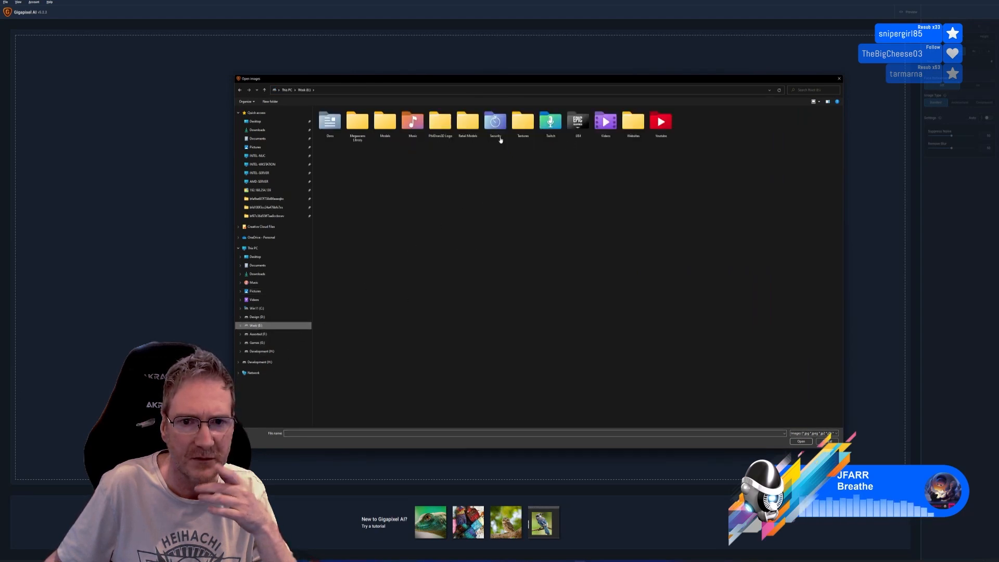
double_click(467, 123)
double_click(797, 127)
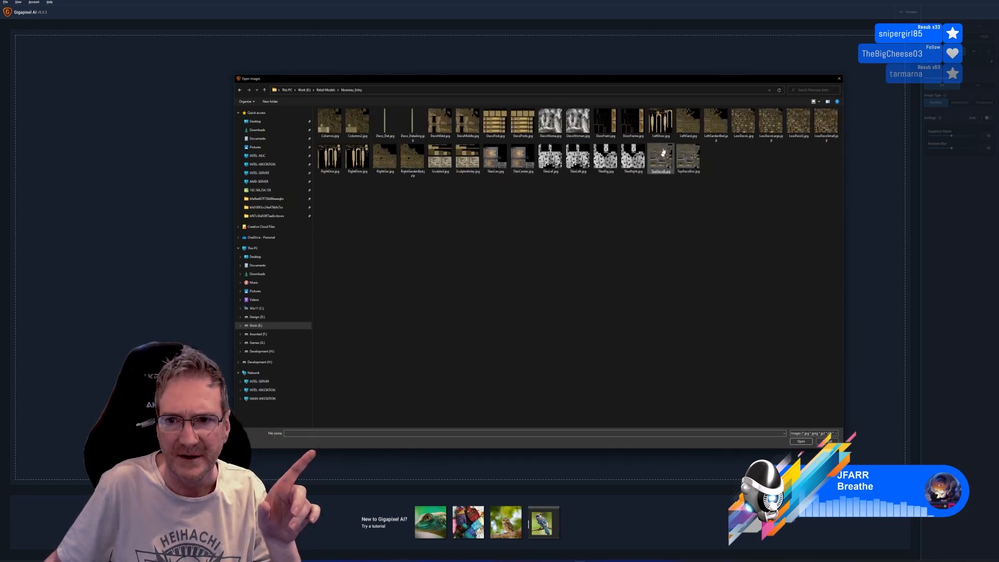
double_click(661, 123)
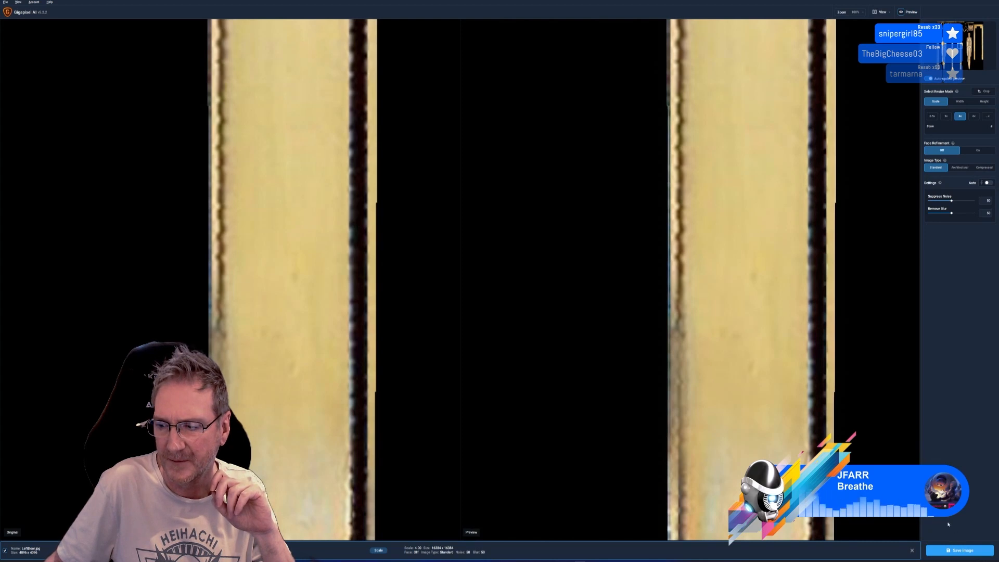
Step: Save the left door texture upscaled 4x in its source directory with the scaling mode in the filename, and close Gigapixel AI
left_click(959, 550)
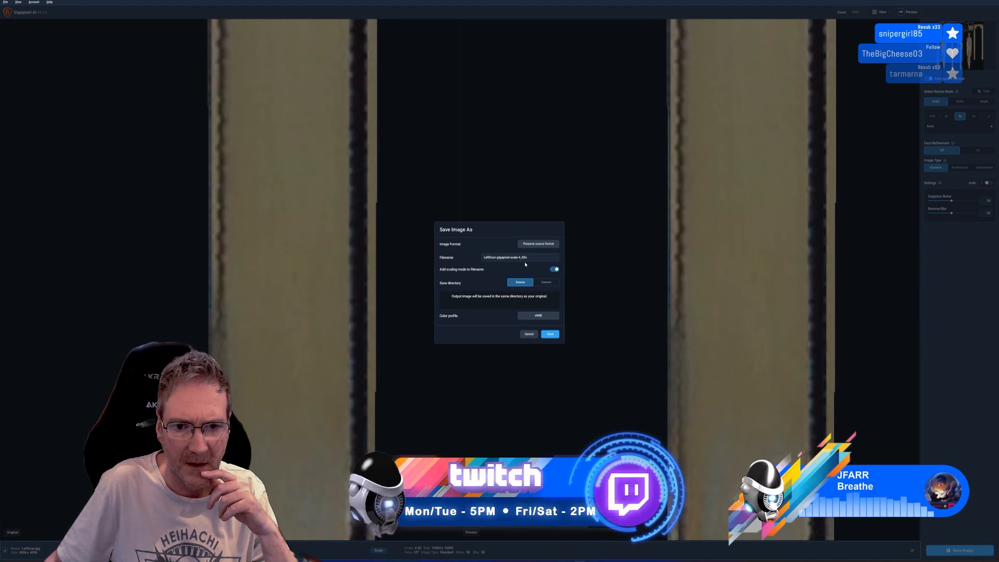
left_click(554, 334)
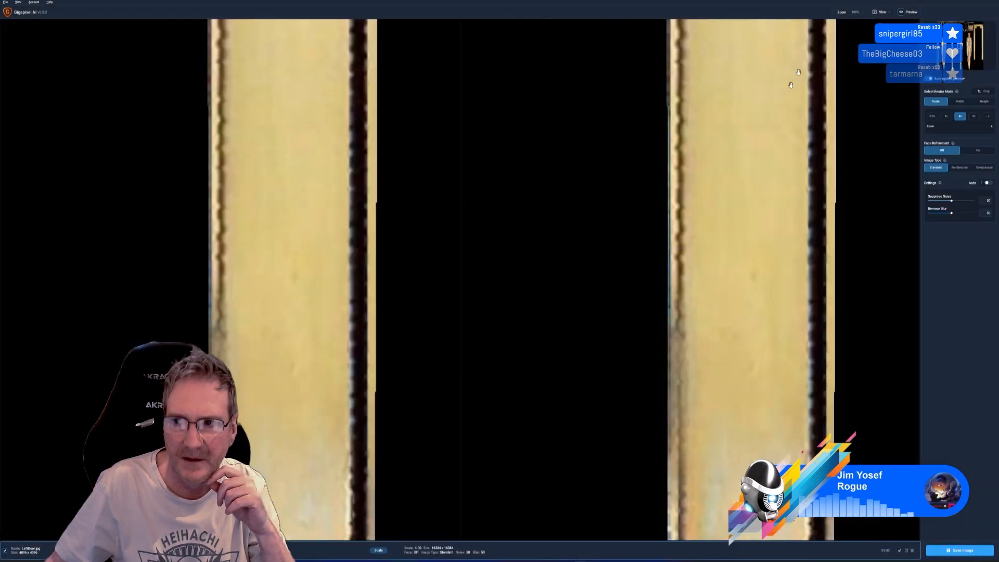
left_click(993, 1)
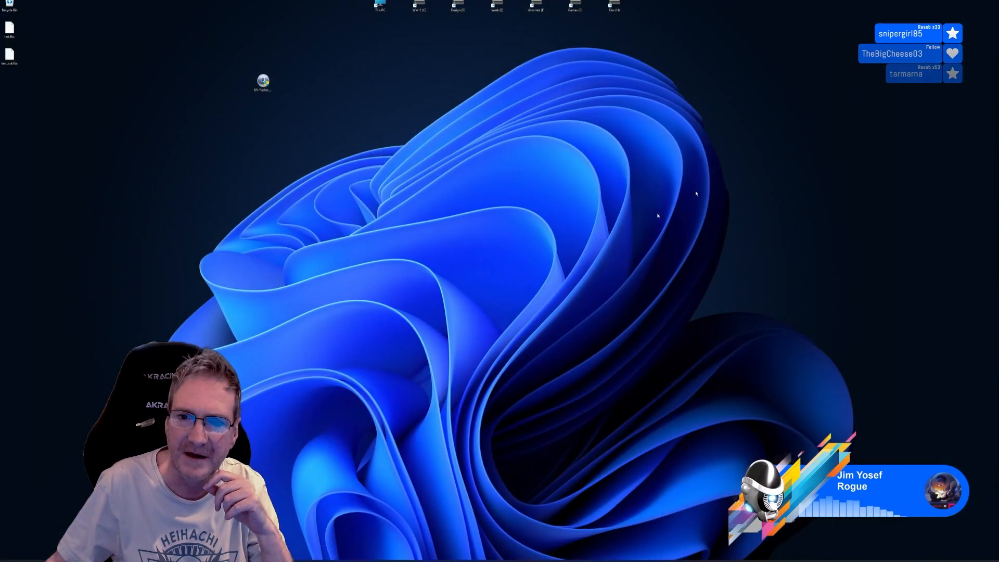
Step: Switch to Photoshop and open the upscaled left door texture from the Nouveau_Entry folder under Retail Models on the Work (E:) drive
key("super")
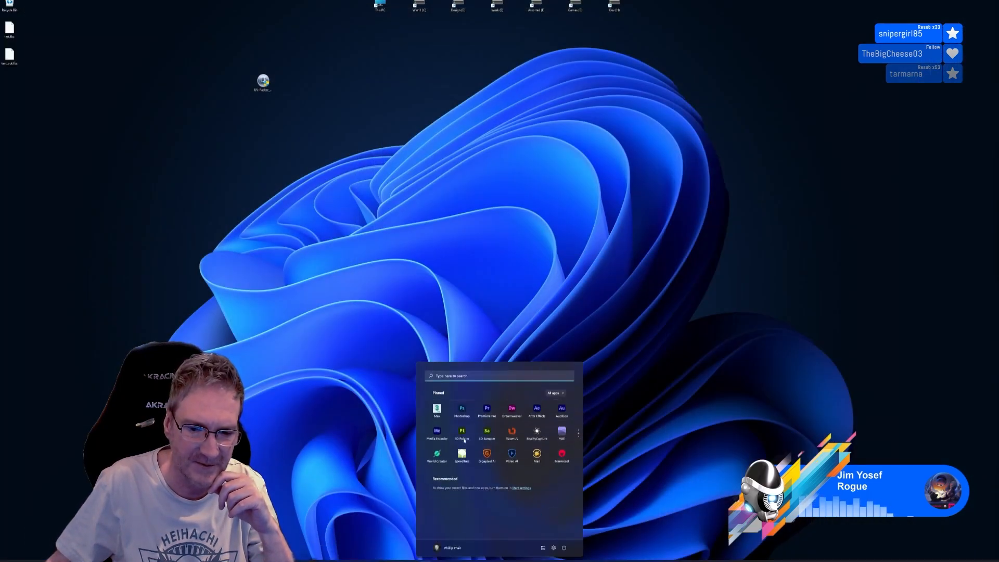
left_click(461, 411)
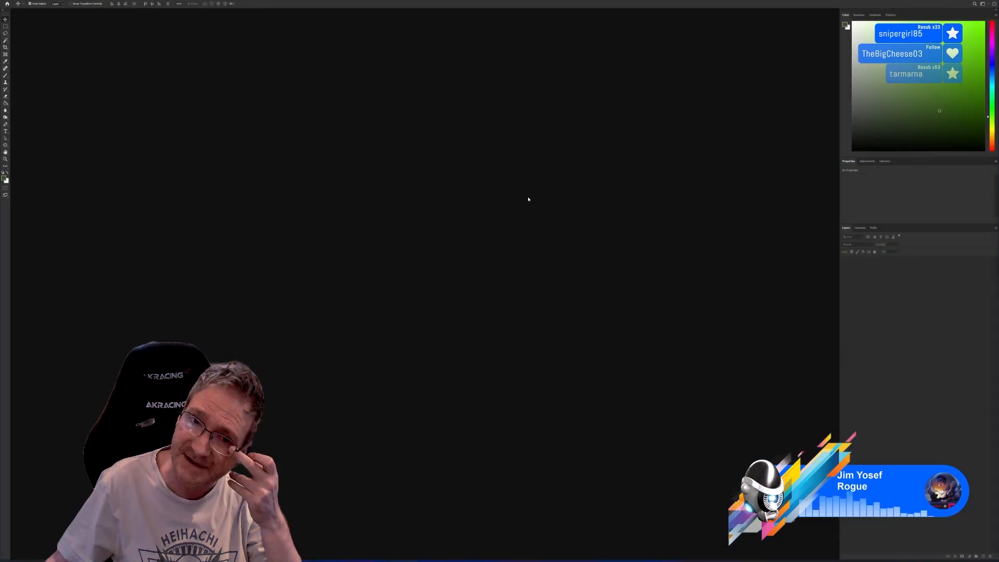
left_click(10, 1)
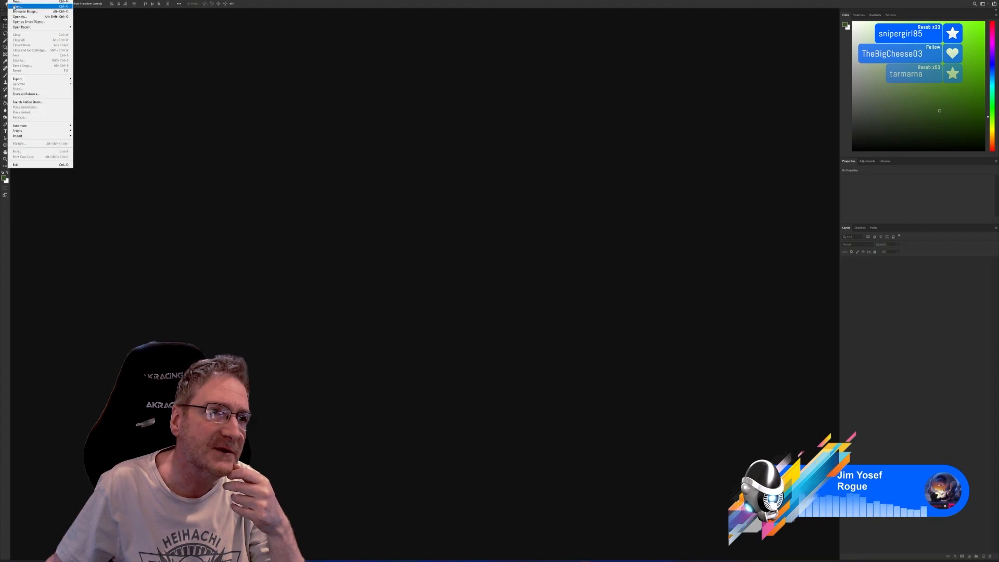
left_click(31, 6)
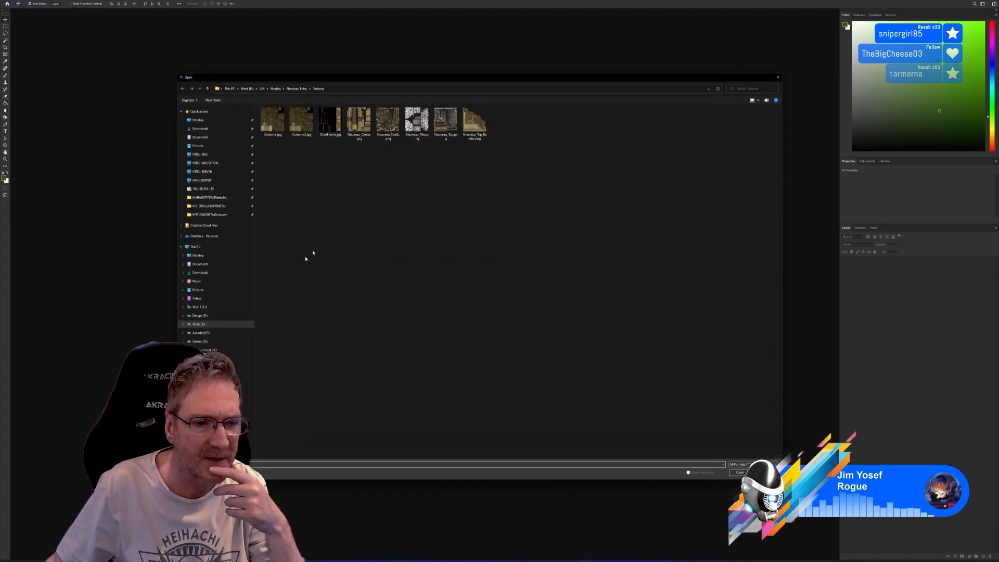
left_click(199, 323)
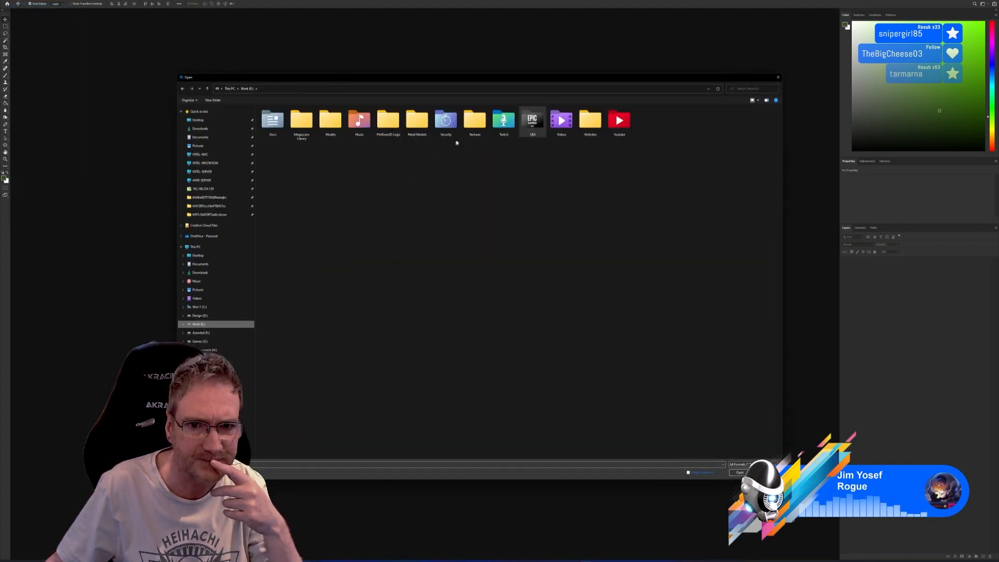
double_click(417, 120)
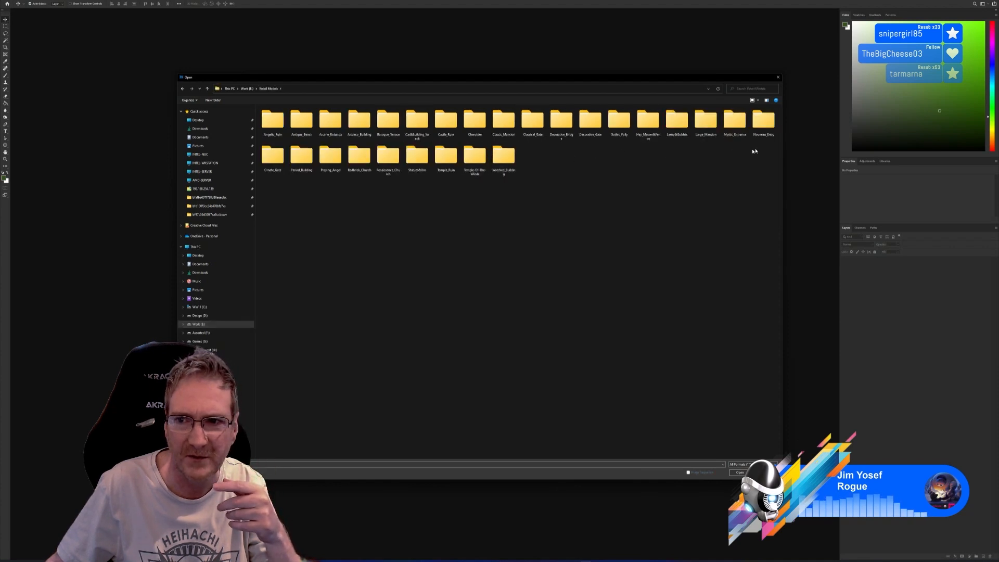
double_click(763, 121)
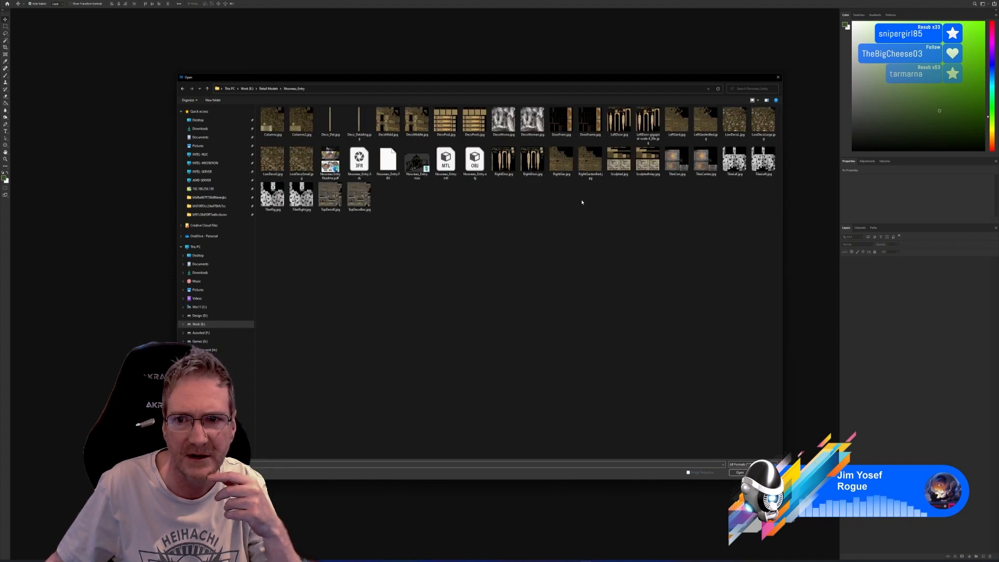
double_click(648, 123)
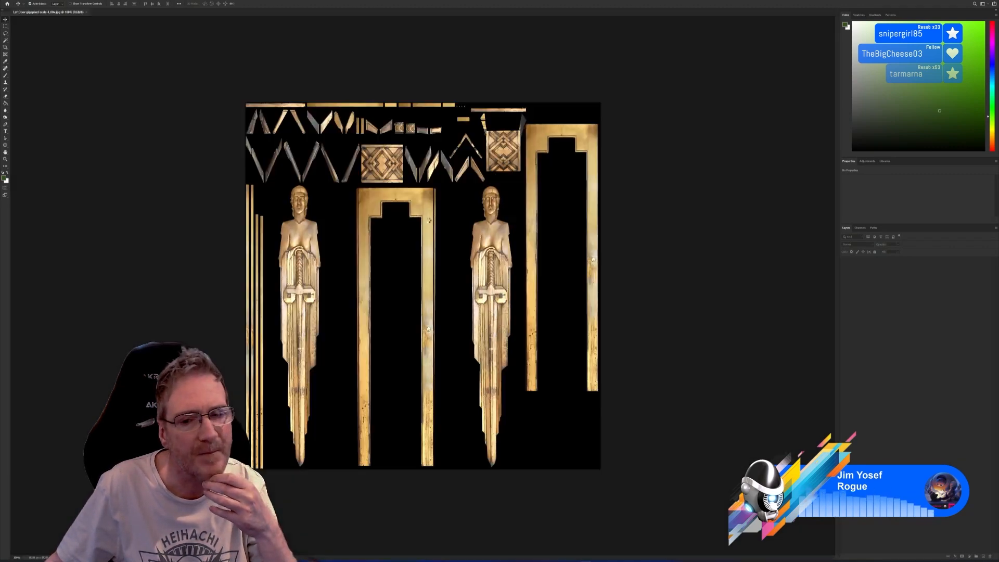
Step: Resize the door texture image to 4096 x 4096 pixels
left_click(29, 1)
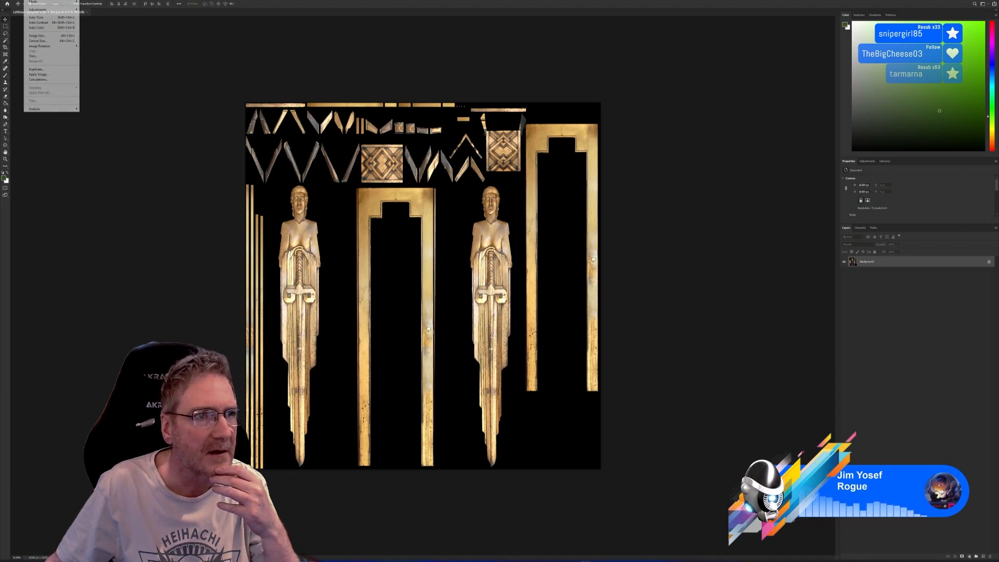
left_click(37, 36)
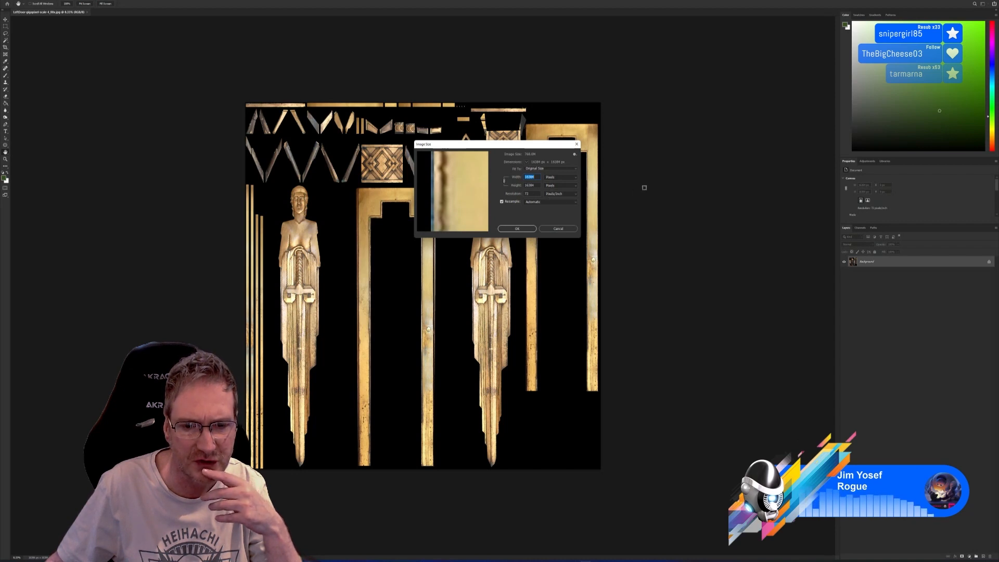
type("4096")
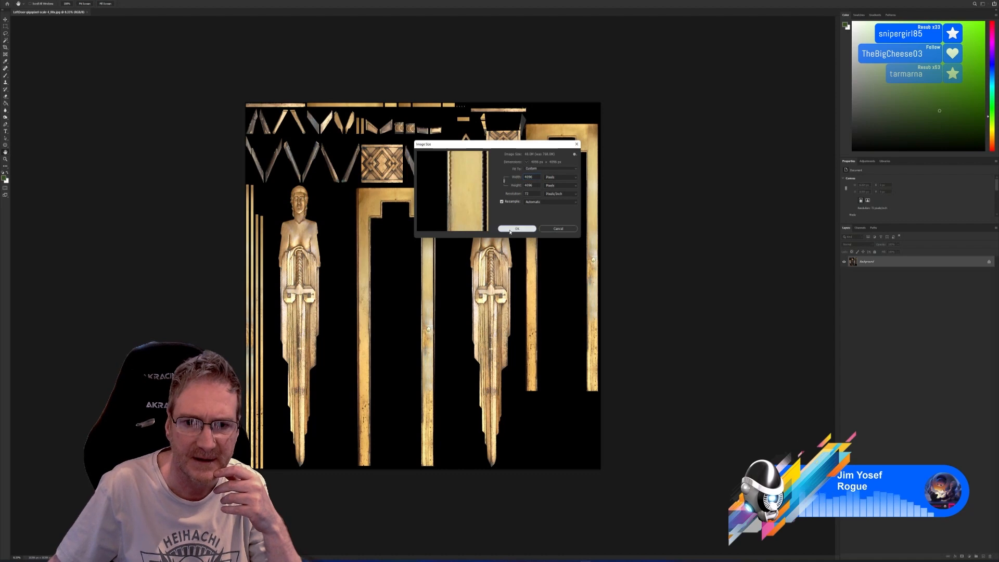
left_click(555, 228)
scroll(346, 207, "up", 3)
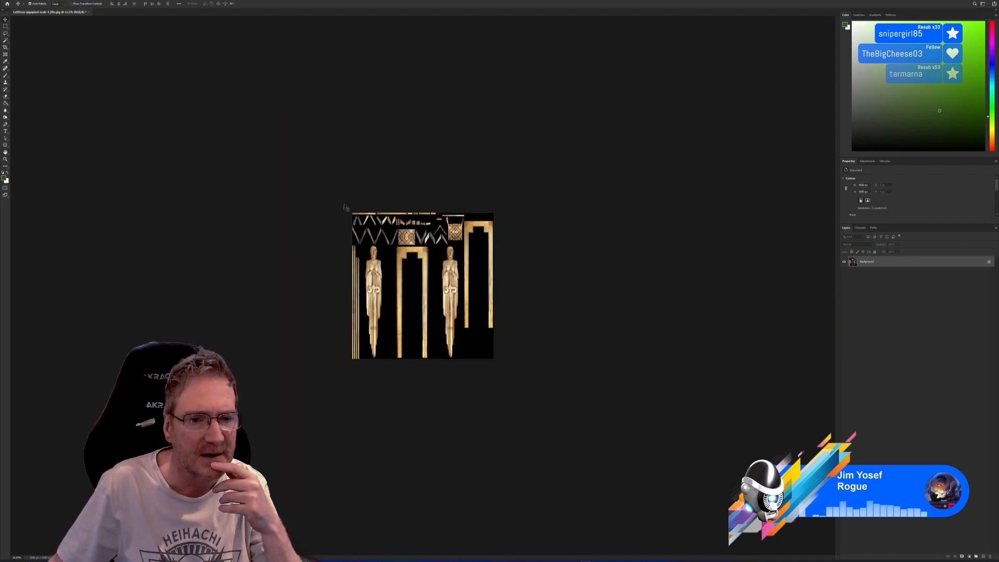
Step: Start saving the resized door texture under a new name, choosing the Nouveau Entry Textures folder within the UE4 Models folder as destination
left_click(13, 1)
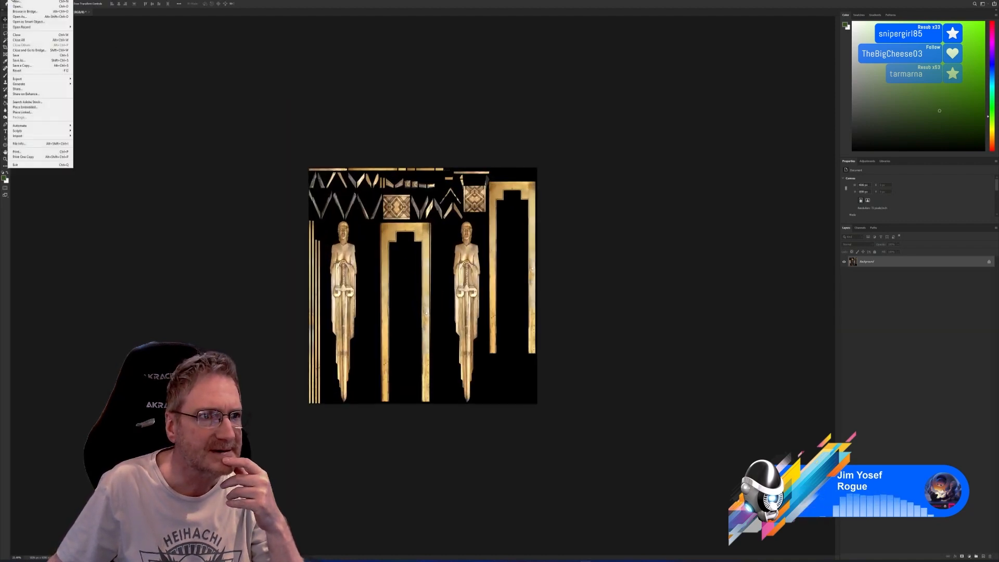
left_click(28, 62)
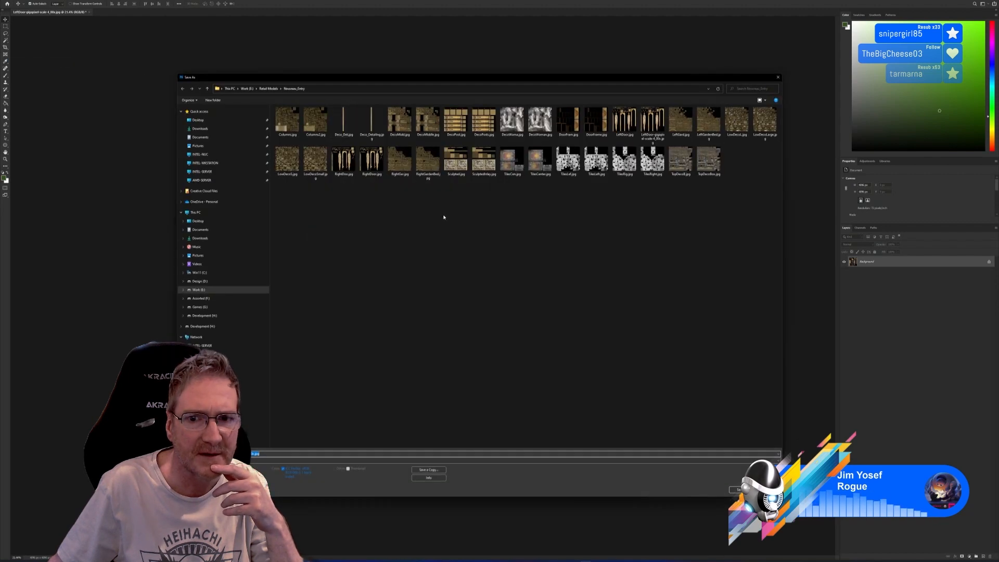
left_click(199, 290)
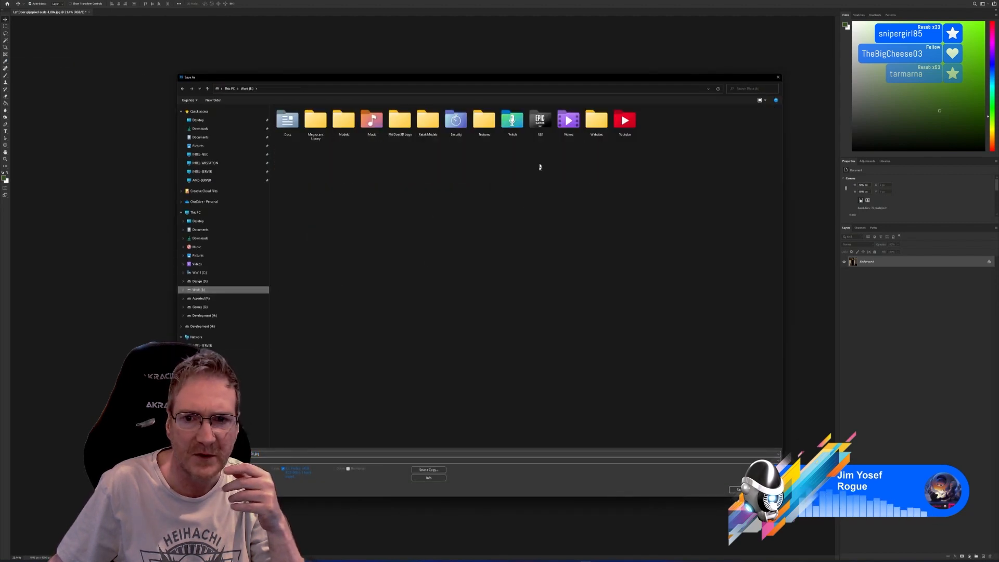
double_click(372, 121)
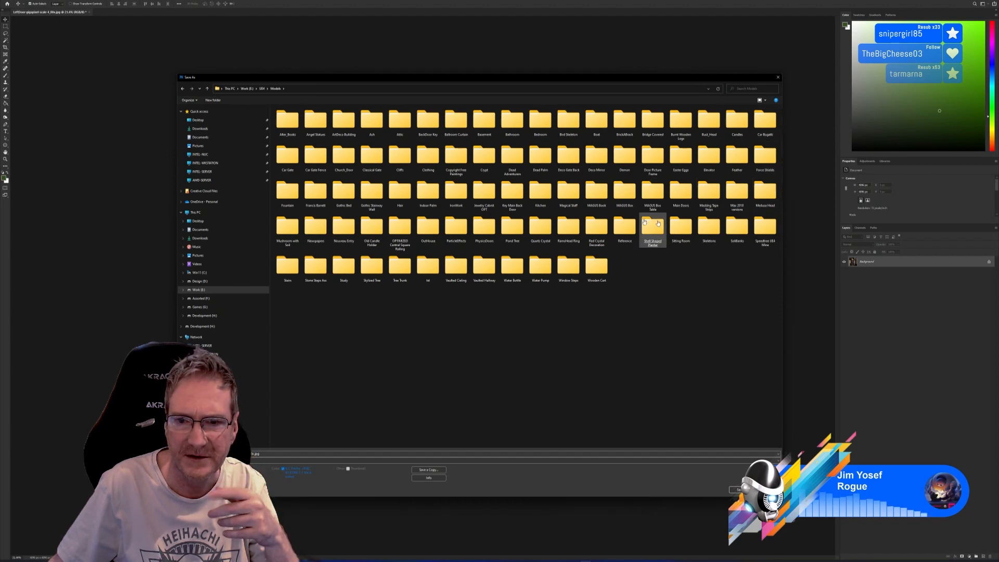
double_click(344, 227)
double_click(288, 121)
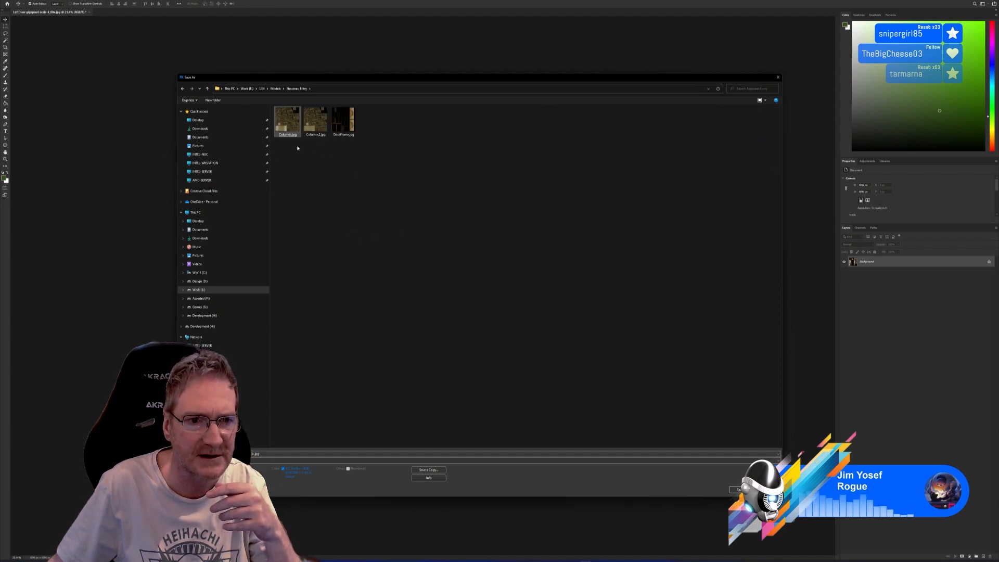
Step: Name the door texture Nouveau_Doors, set its format to PNG, and save it with the default PNG options
left_click(271, 454)
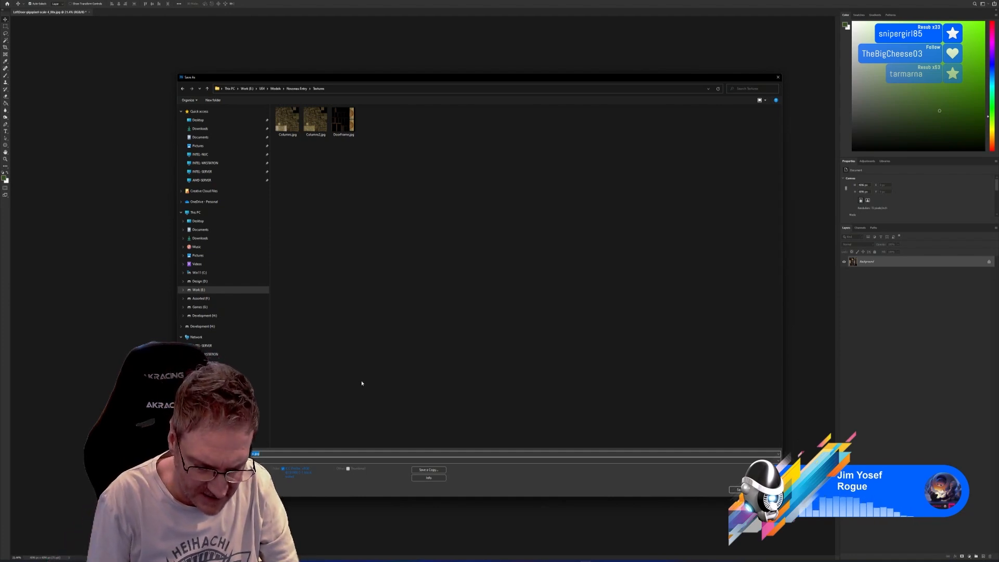
type("L")
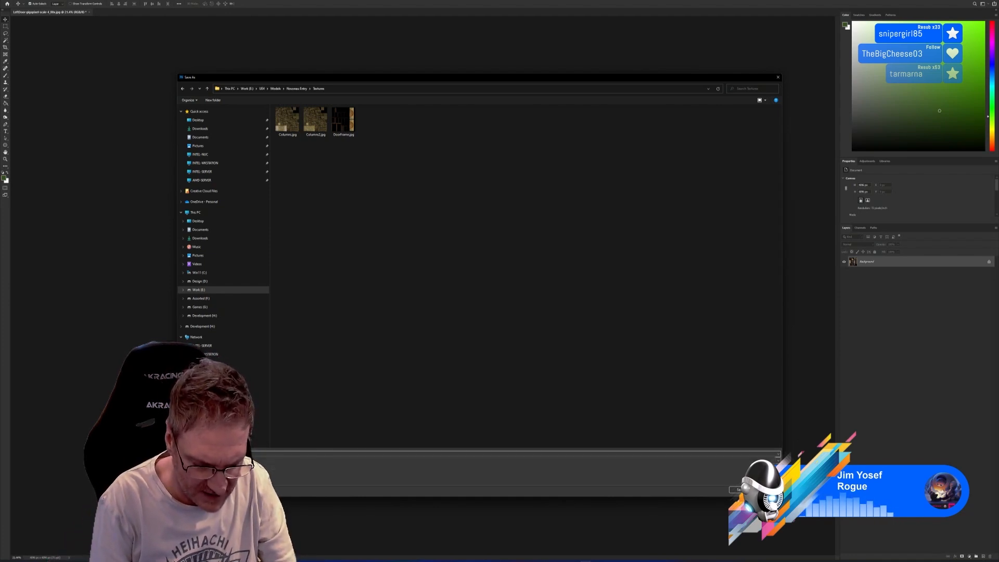
key("Return")
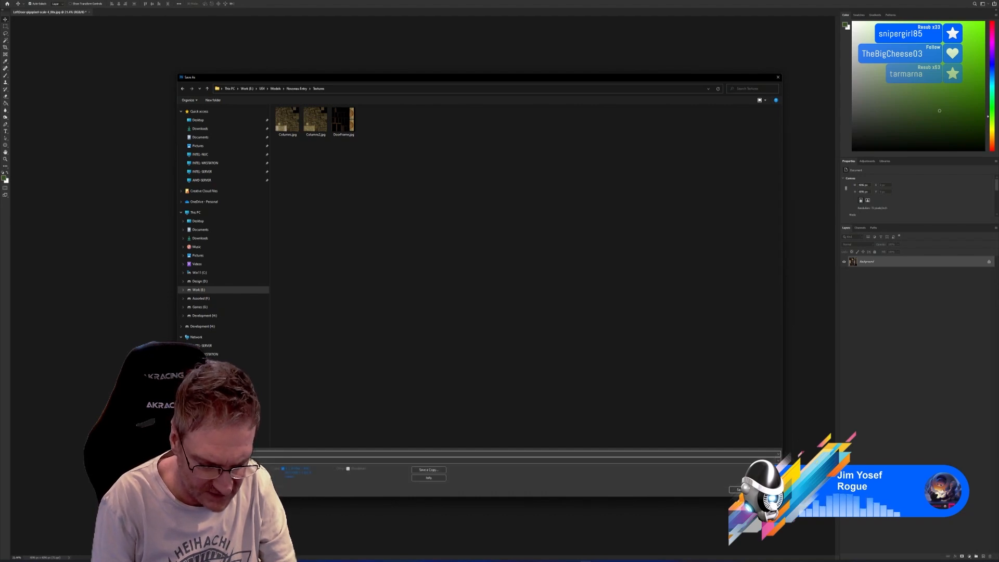
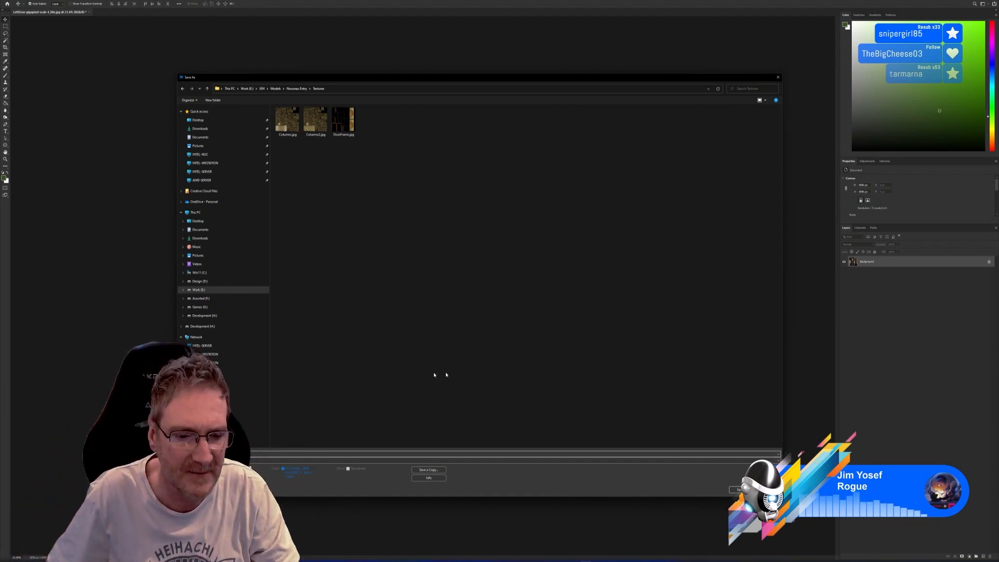
left_click(258, 461)
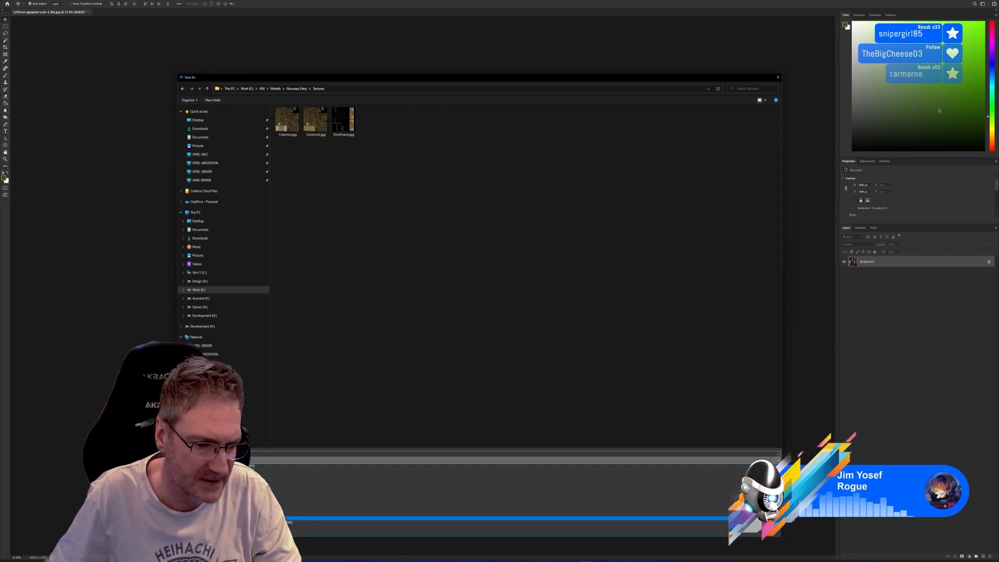
left_click(266, 518)
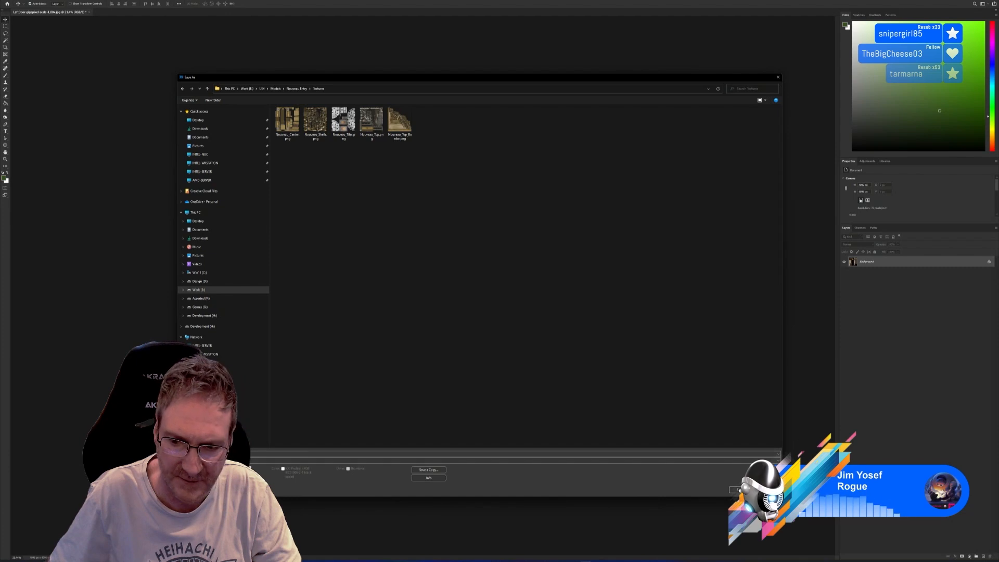
left_click(739, 490)
left_click(529, 174)
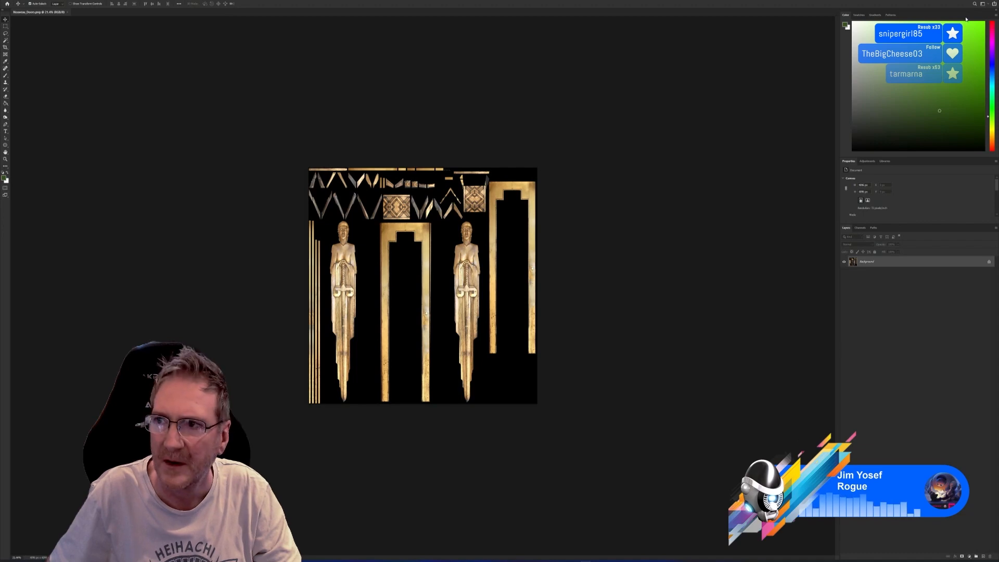
Step: Switch from Photoshop back to the Nouveau entryway scene in 3ds Max
left_click(979, 5)
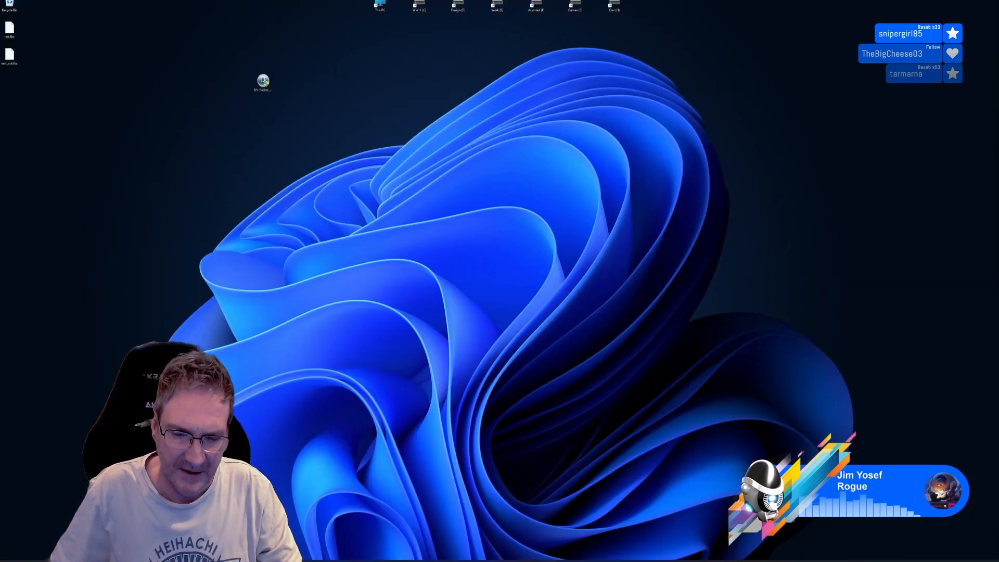
key("alt+Tab")
scroll(413, 342, "down", 6)
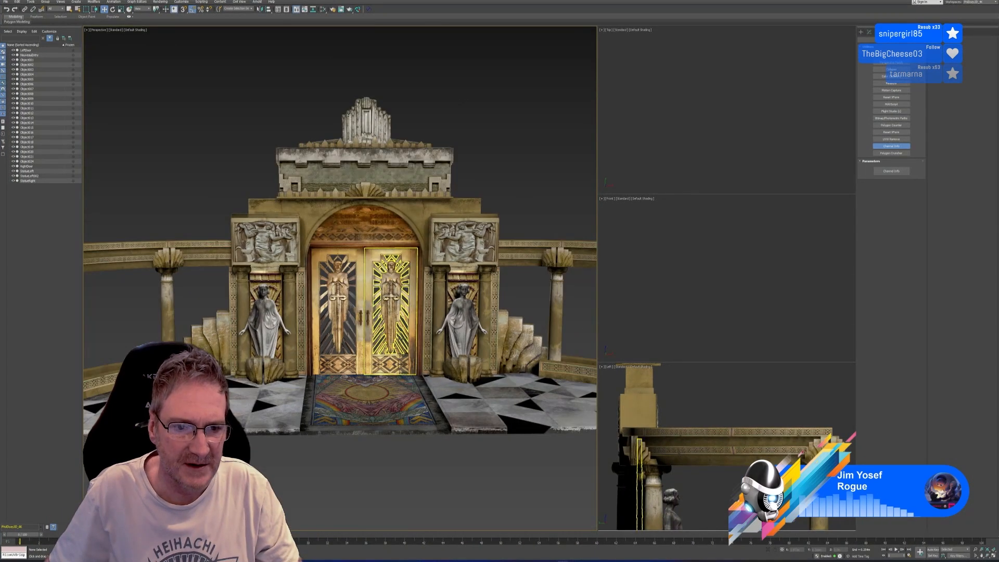
middle_click_drag(414, 342, 372, 289)
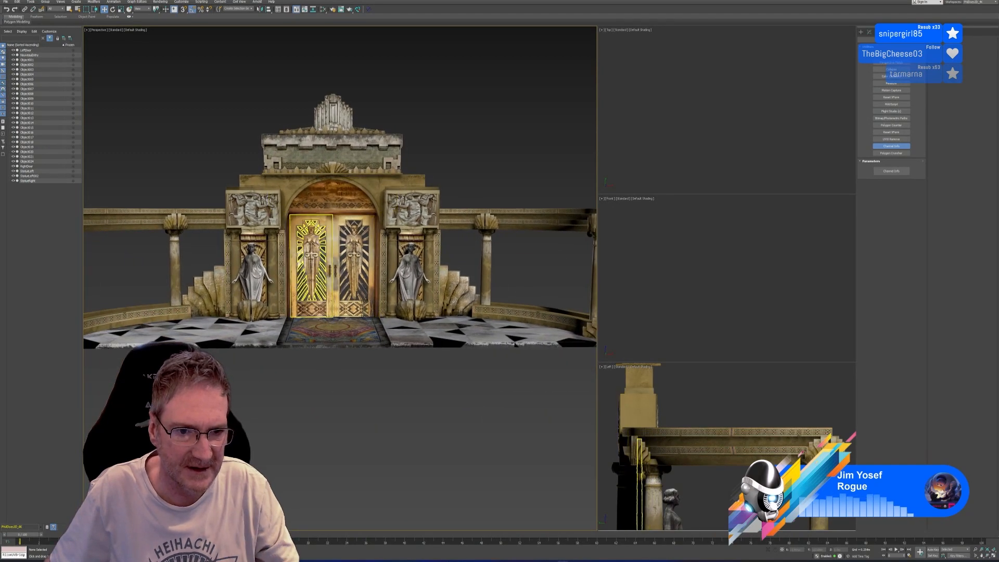
Step: Copy the original entryway's left door and place the copy in the left half of the rebuilt entryway's empty doorway
left_click(325, 301)
scroll(368, 361, "down", 2)
middle_click_drag(368, 361, 281, 385, "alt")
left_click_drag(248, 292, 509, 308)
left_click(500, 302)
middle_click_drag(486, 234, 291, 256, "alt")
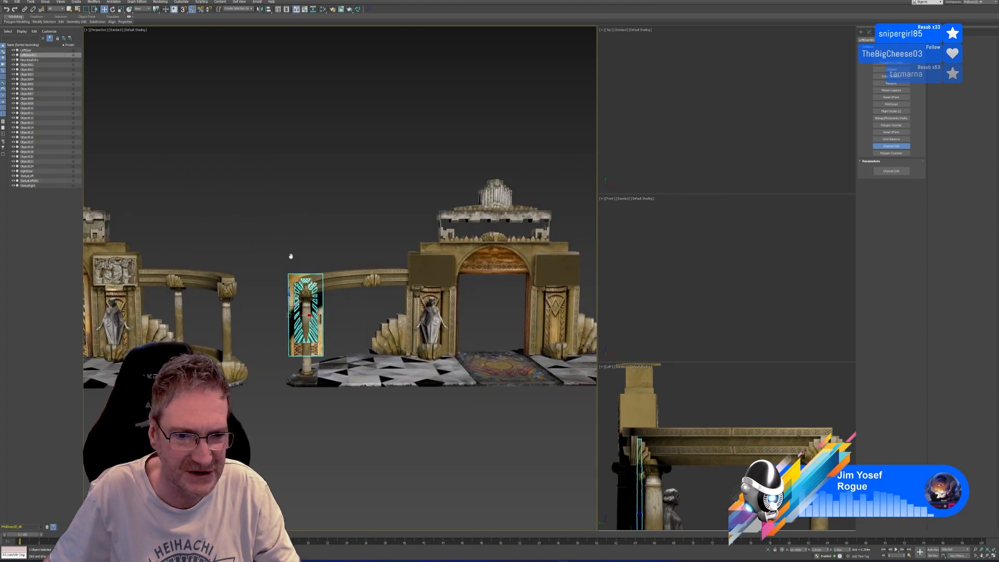
left_click_drag(310, 312, 482, 314)
scroll(482, 313, "up", 6)
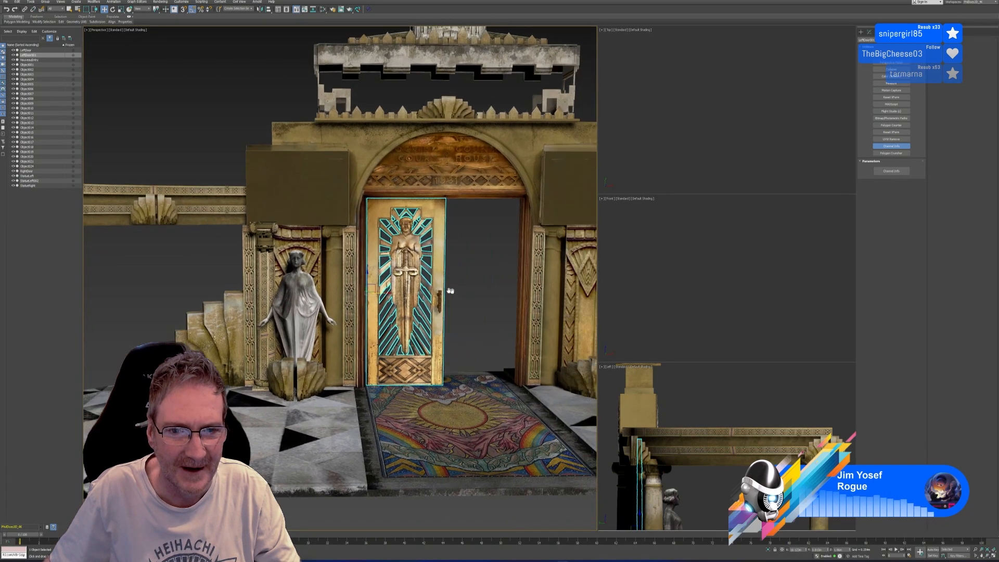
Step: Add a Standard (Legacy) material and a Bitmap map in the Slate Material Editor
left_click(323, 9)
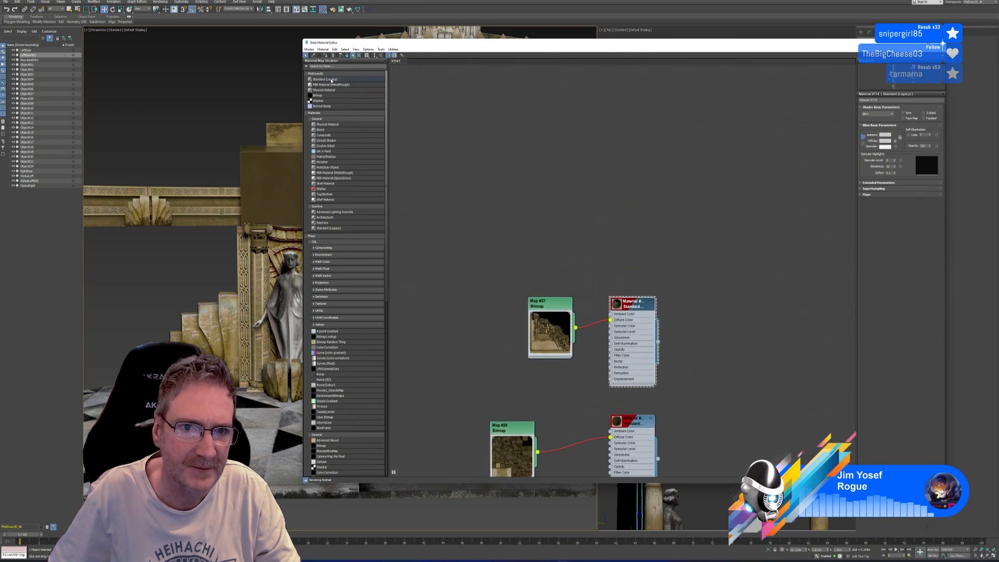
left_click_drag(332, 81, 661, 190)
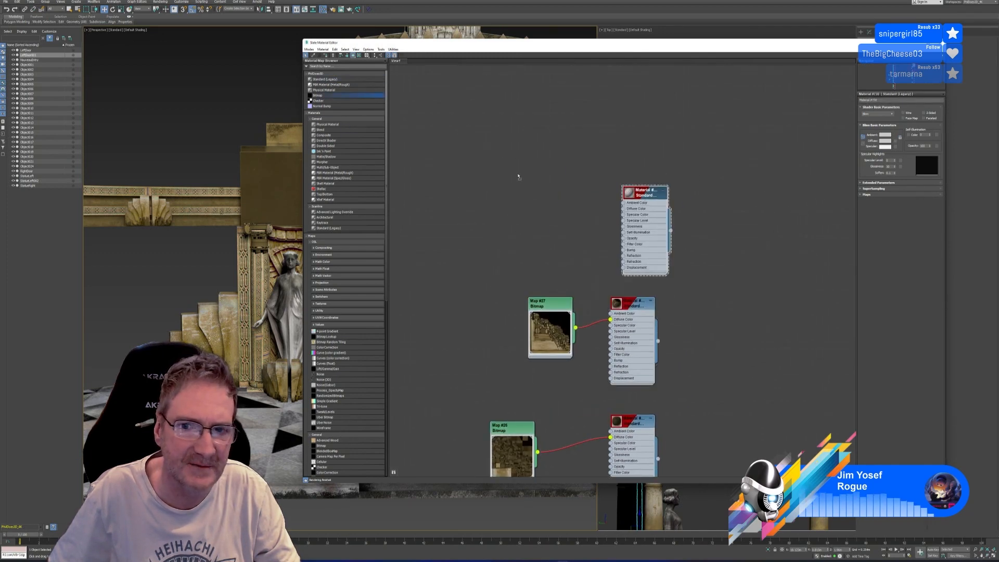
left_click_drag(519, 177, 551, 186)
left_click_drag(334, 4, 605, 70)
Step: Load the Nouveau_Doors texture into the bitmap from the Nouveau Entry Textures folder within the UE4 Models folder on the Work (E:) drive
left_click(293, 149)
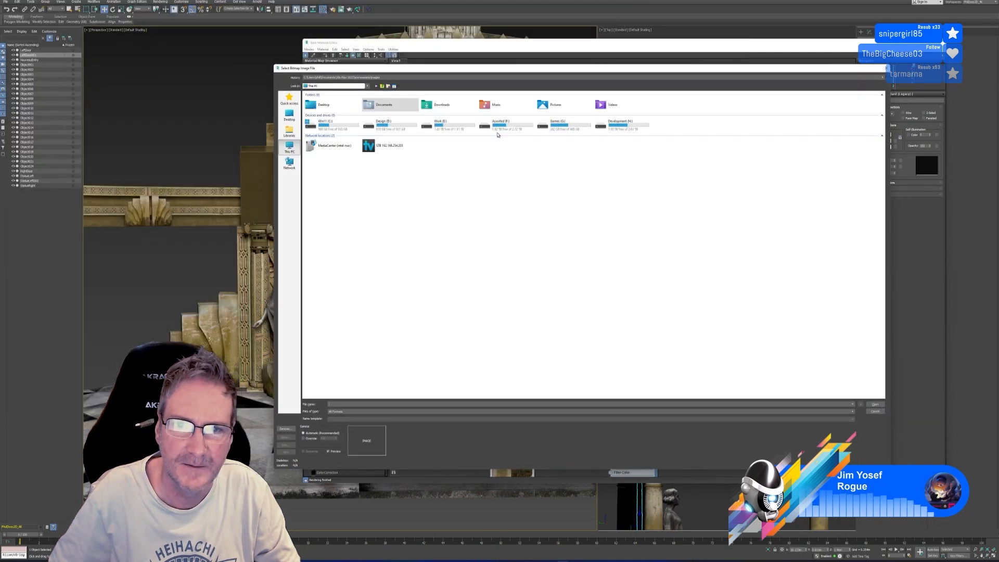
double_click(440, 125)
double_click(562, 112)
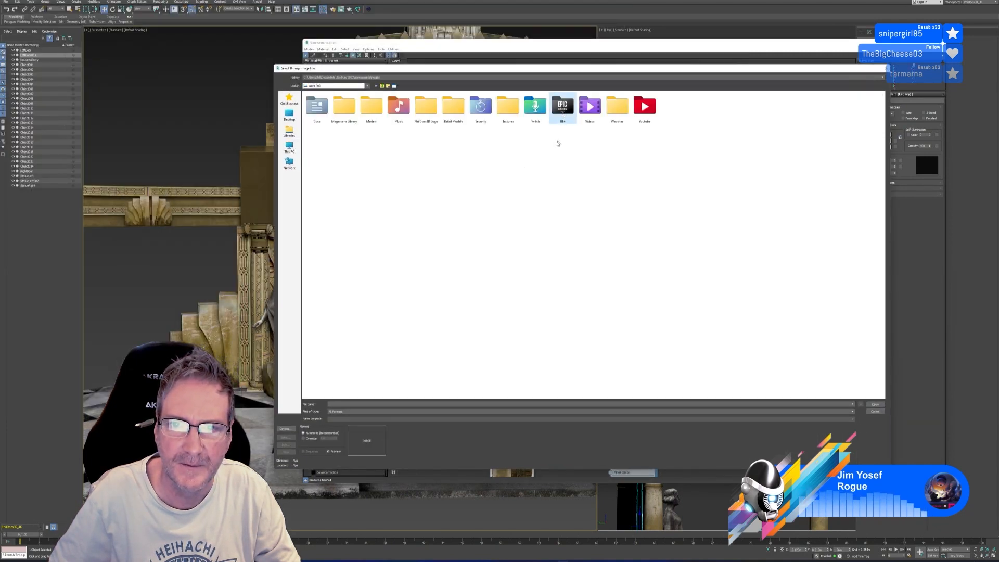
left_click(399, 109)
key("Return")
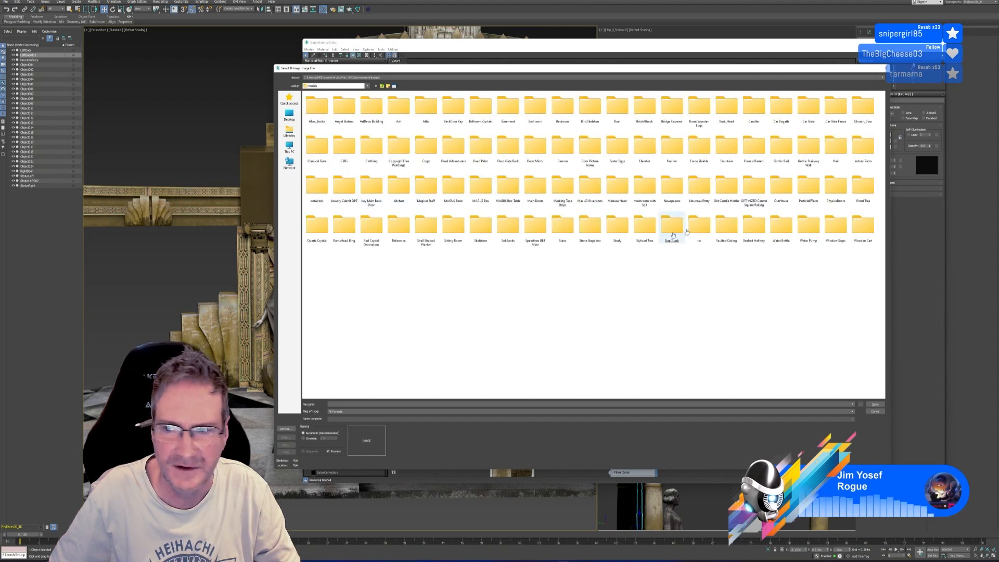
left_click(699, 188)
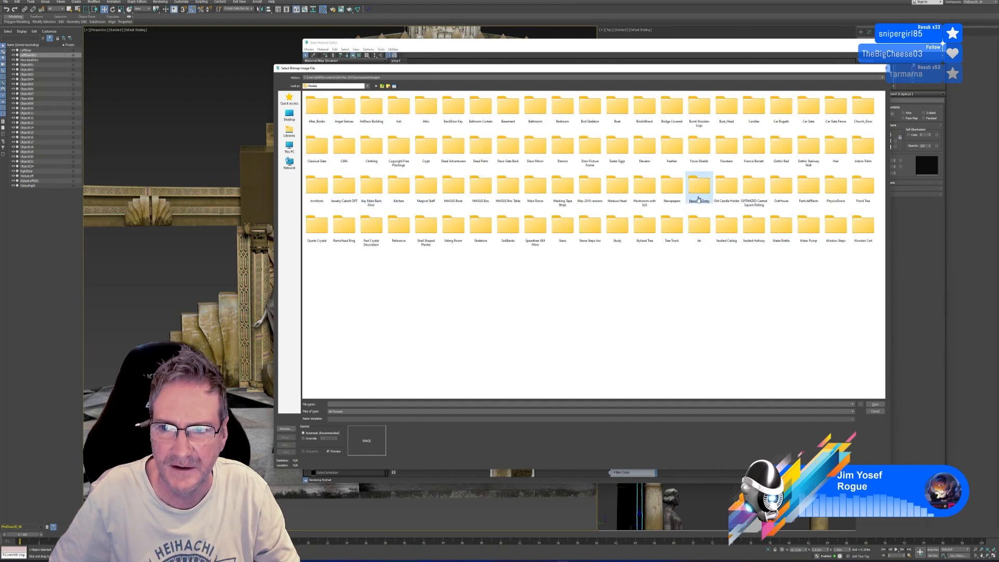
key("Return")
key("Return")
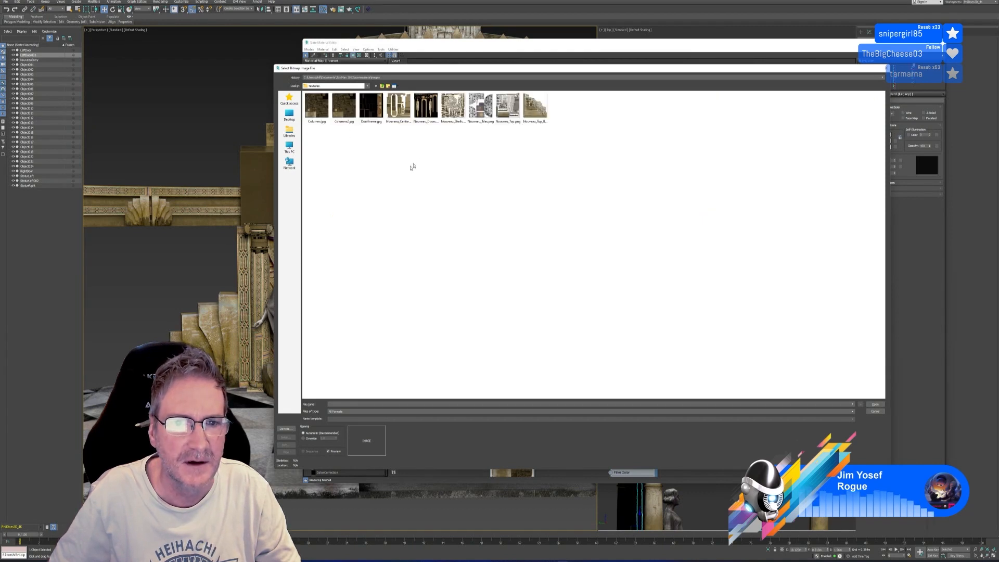
left_click(422, 106)
key("Return")
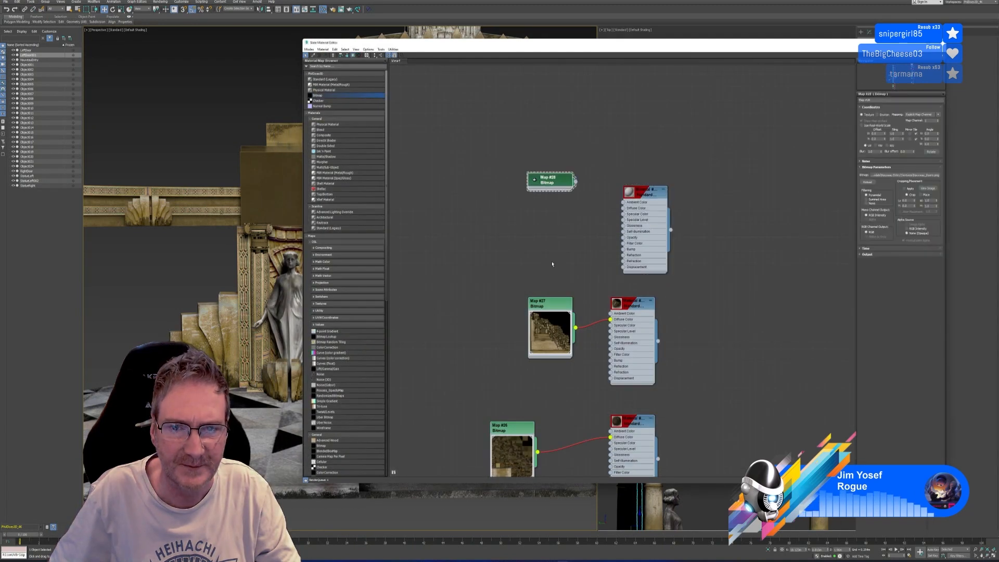
Step: Connect the door bitmap to the new material's Diffuse Color, assign the material to the copied door, and close the material editor
double_click(533, 180)
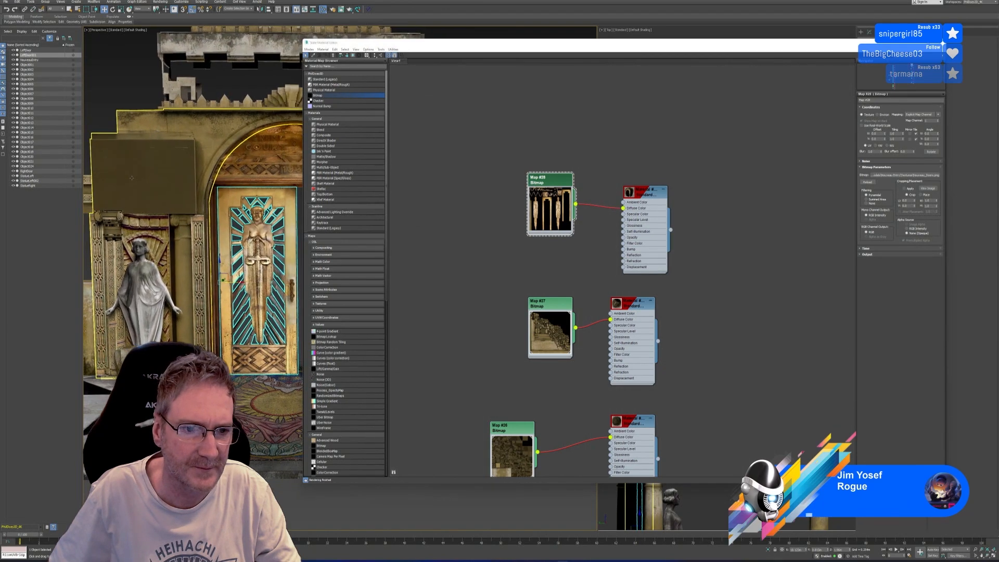
left_click(652, 195)
right_click(653, 195)
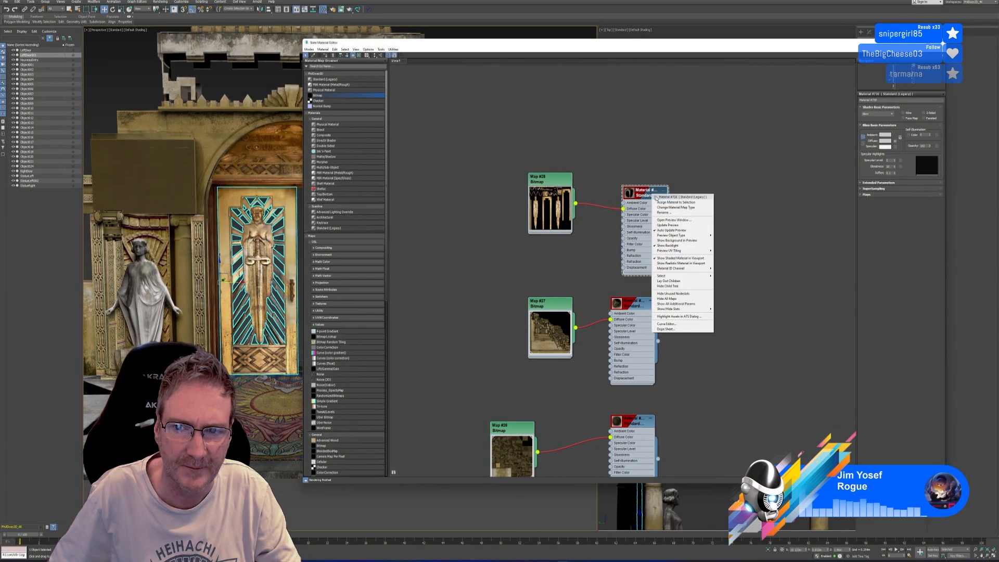
left_click(666, 204)
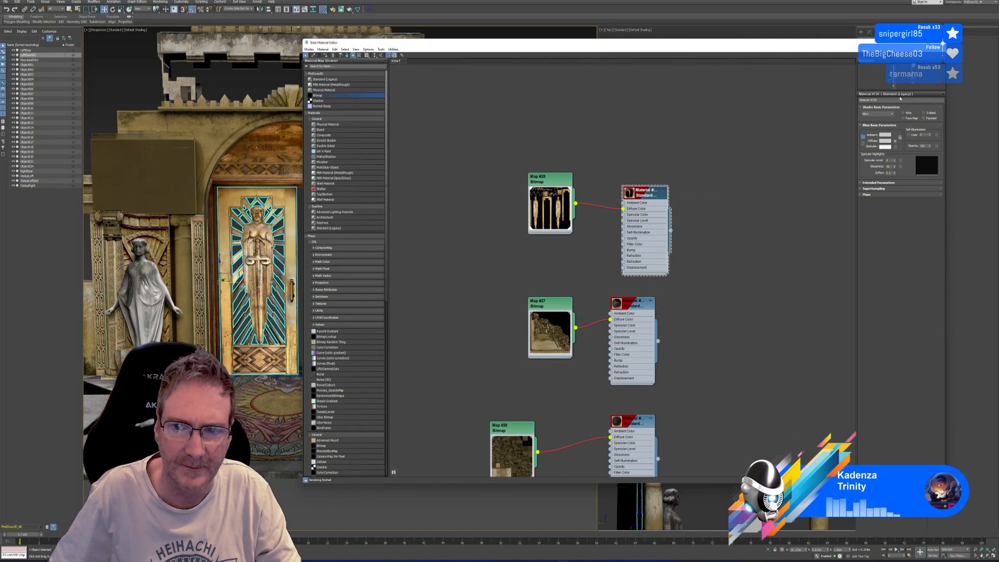
left_click(938, 43)
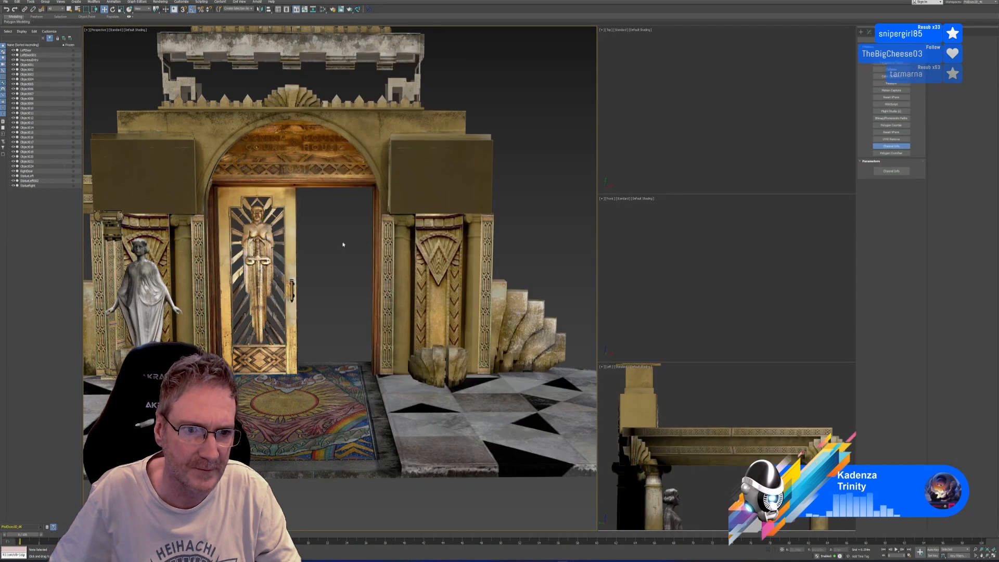
Step: Examine the copied door's cleaned-up texture and handle at close range and compare them with the original double doors
middle_click_drag(314, 290, 352, 307)
scroll(352, 285, "up", 3)
scroll(394, 300, "down", 3)
left_click(303, 282)
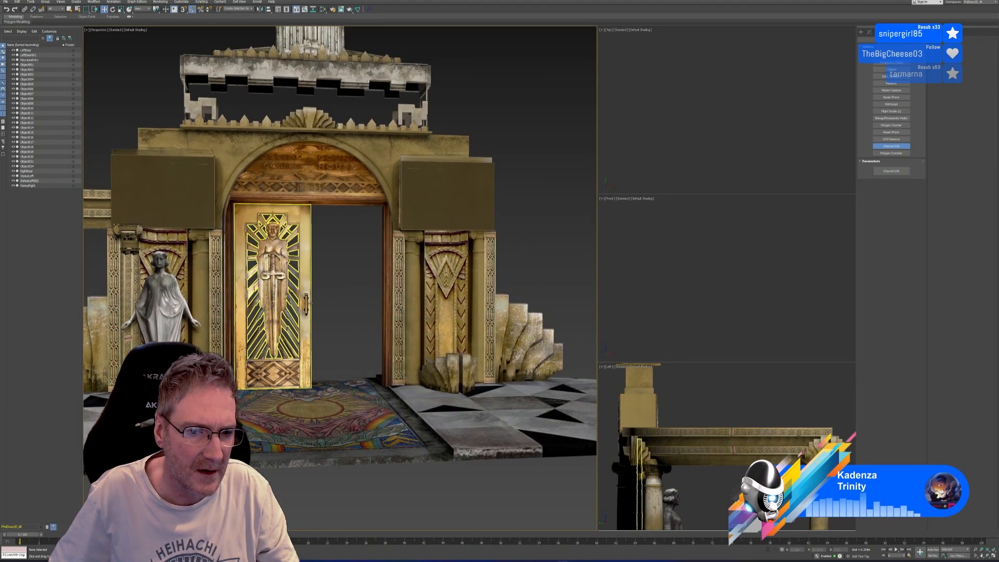
scroll(302, 282, "up", 3)
scroll(317, 316, "up", 3)
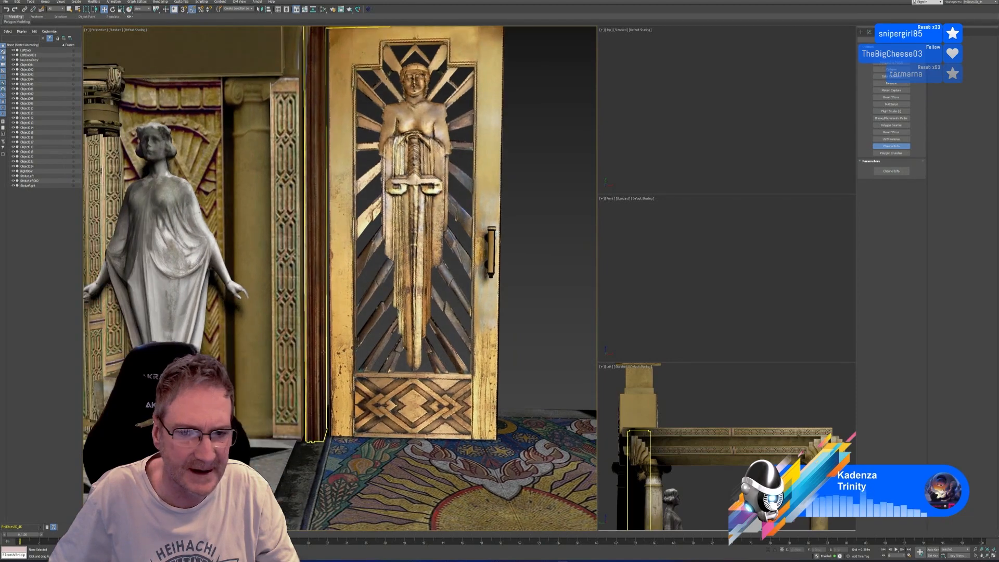
middle_click_drag(492, 250, 258, 289)
scroll(260, 285, "up", 5)
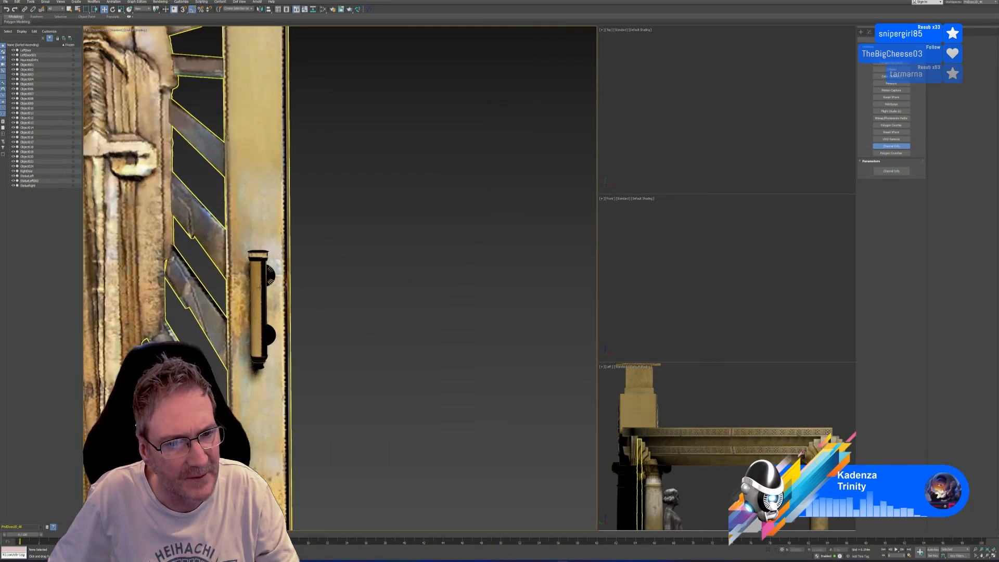
scroll(261, 285, "down", 8)
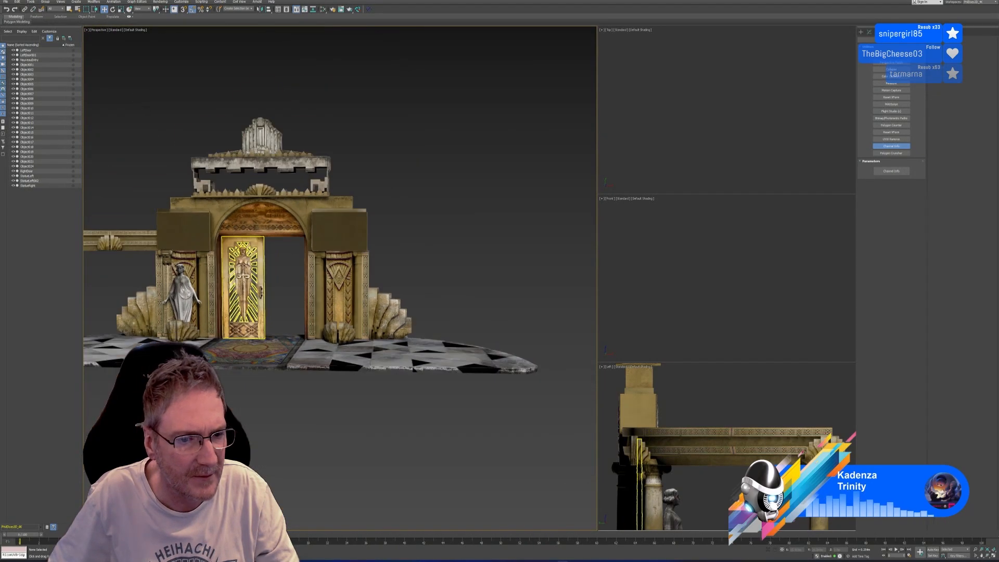
mouse_move(88, 288)
middle_mouse_down()
mouse_move(349, 292)
mouse_move(88, 290)
middle_mouse_up()
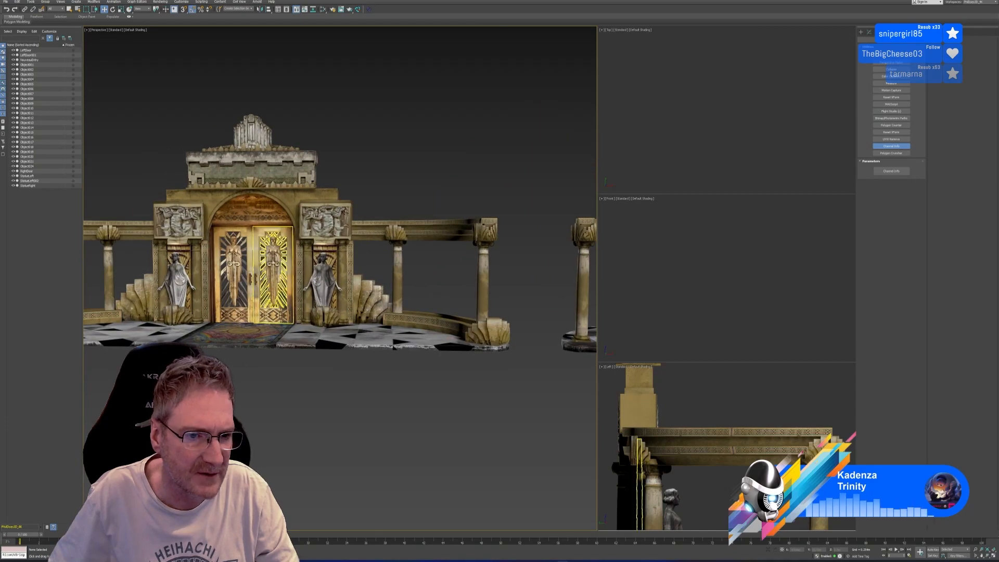
scroll(260, 285, "up", 6)
left_click(260, 286)
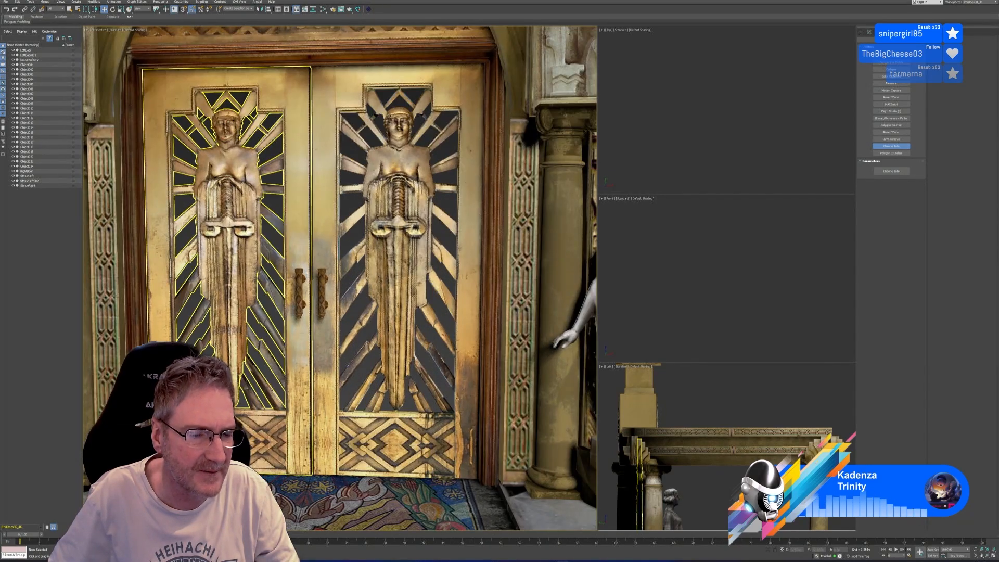
scroll(260, 285, "down", 8)
scroll(561, 234, "down", 3)
scroll(384, 258, "up", 12)
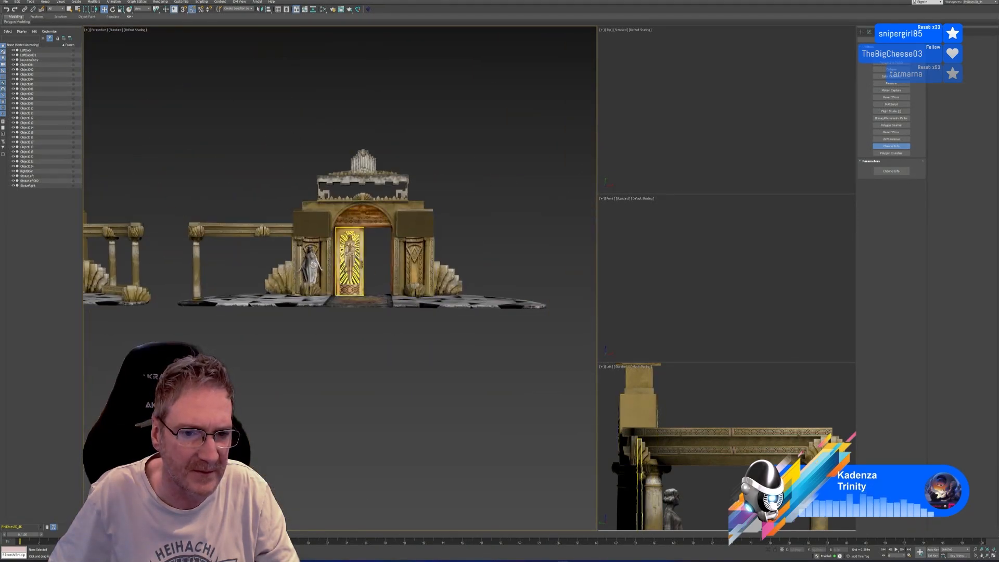
scroll(383, 257, "down", 10)
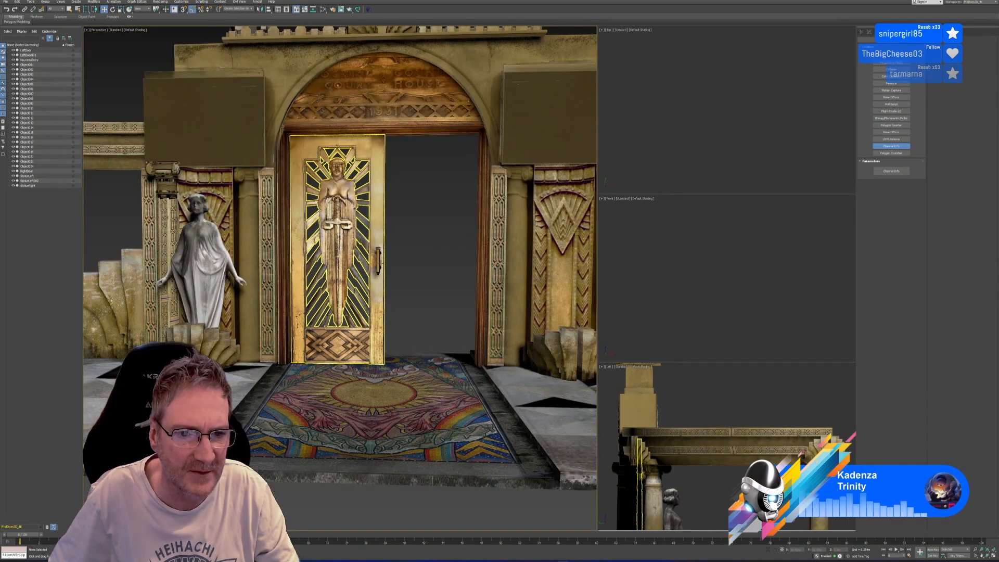
Step: Delete the copied door from the rebuilt entryway
left_click(377, 235)
key("Delete")
scroll(368, 241, "down", 10)
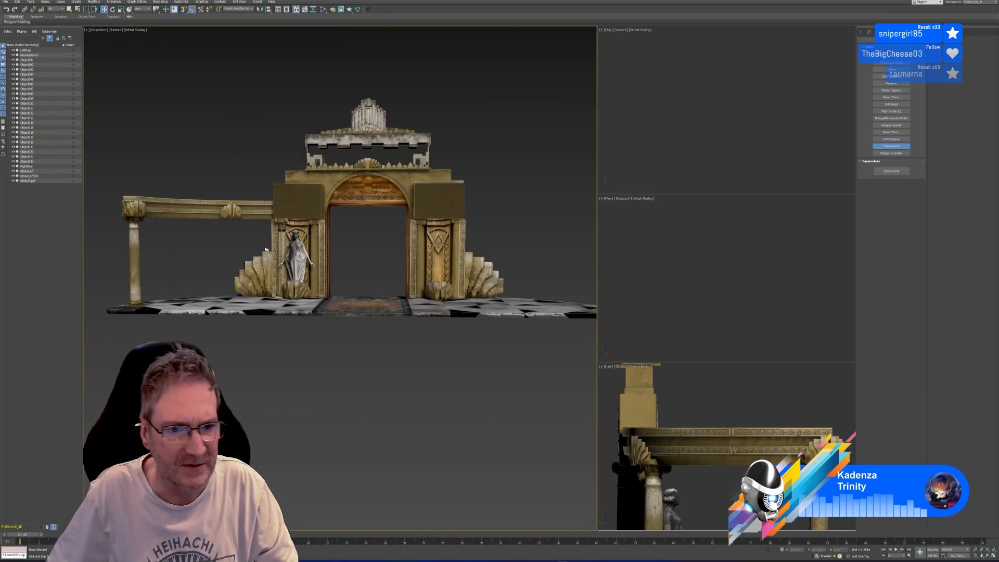
Step: Select the original left door and open the material editor, positioned so the door stays in view
scroll(360, 236, "up", 10)
left_click(360, 236)
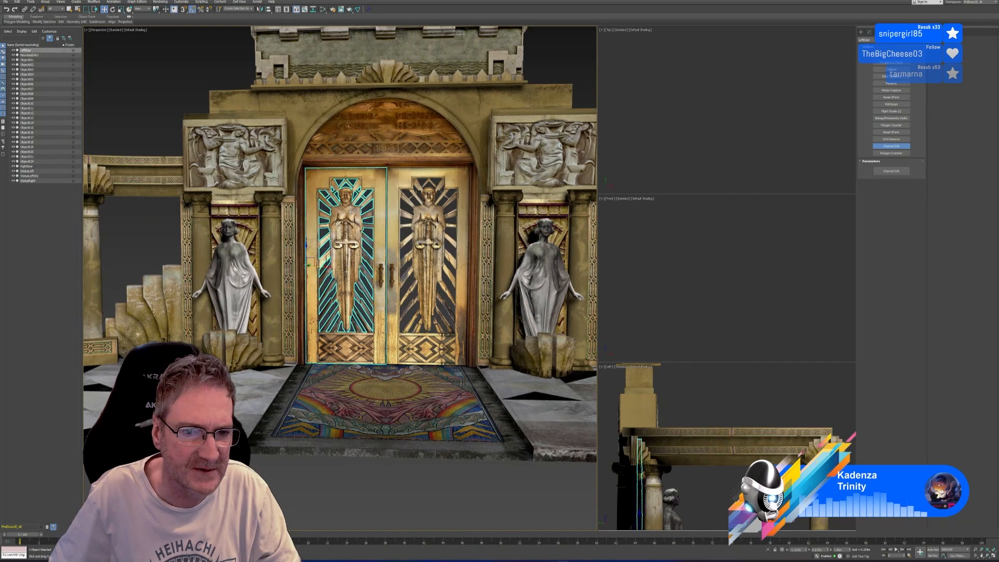
key("m")
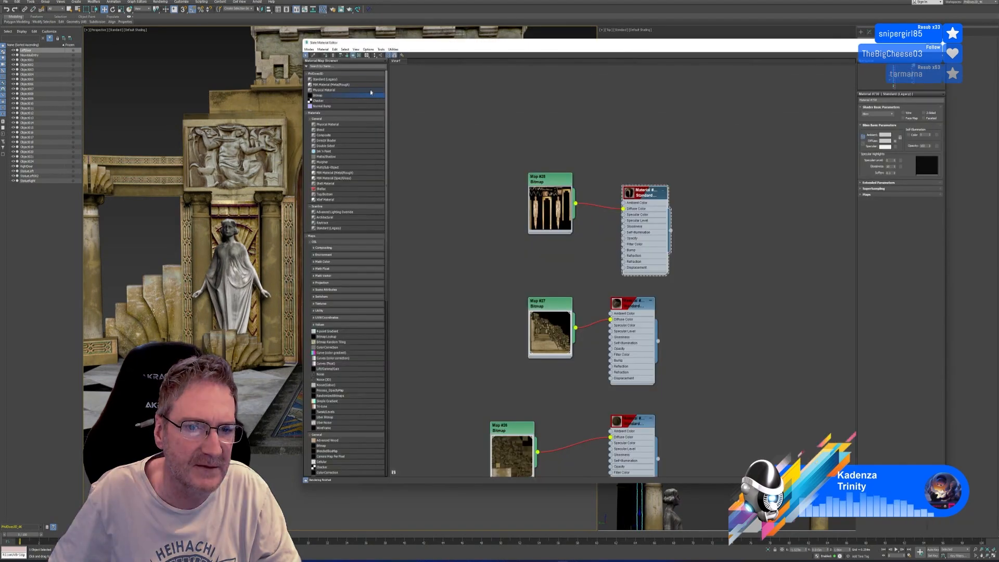
left_click_drag(405, 43, 510, 75)
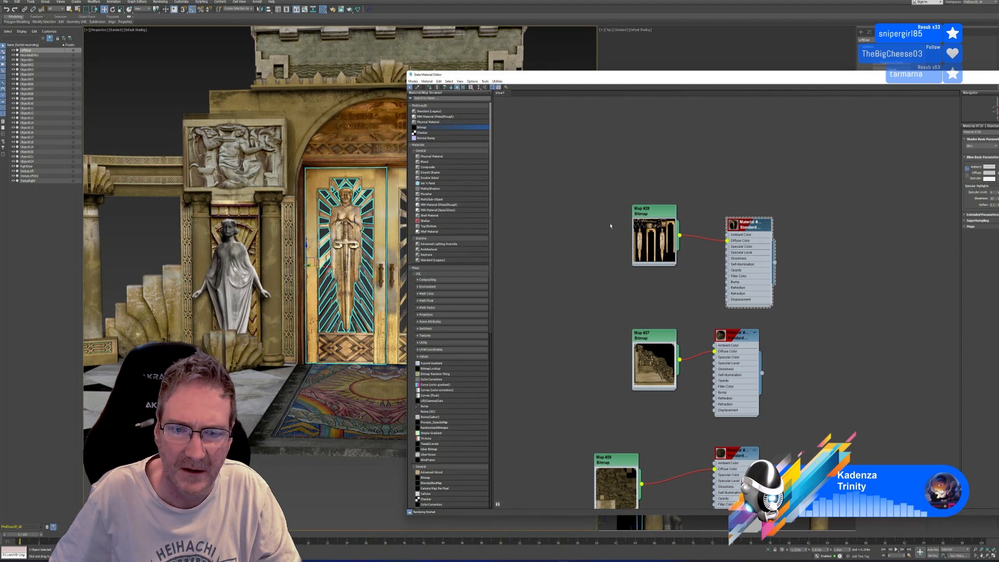
Step: Search the existing material nodes for the material and bitmap used by the original left door
scroll(553, 233, "down", 6)
middle_click_drag(555, 233, 807, 335)
middle_click_drag(608, 356, 675, 227)
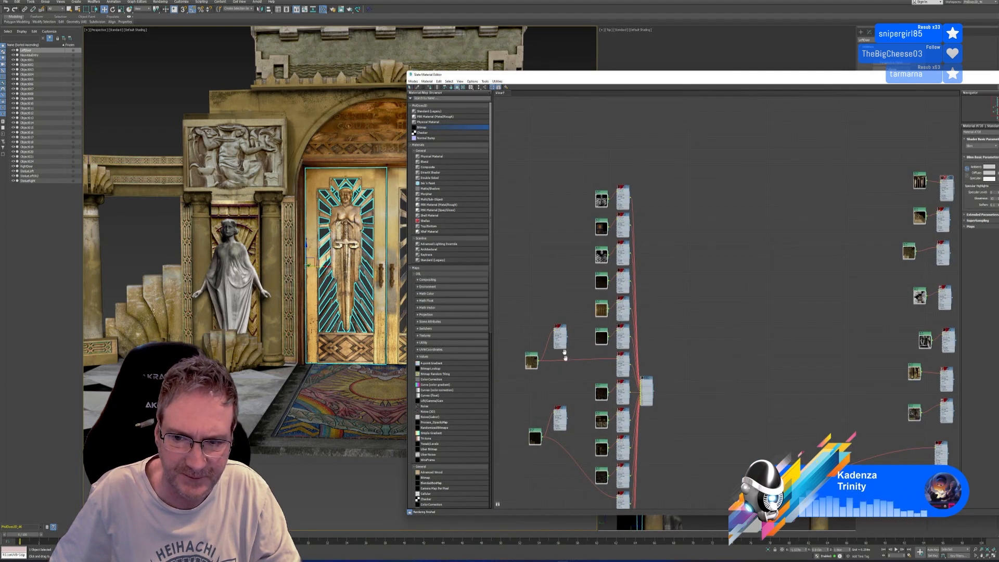
middle_click_drag(565, 356, 569, 245)
scroll(604, 403, "up", 8)
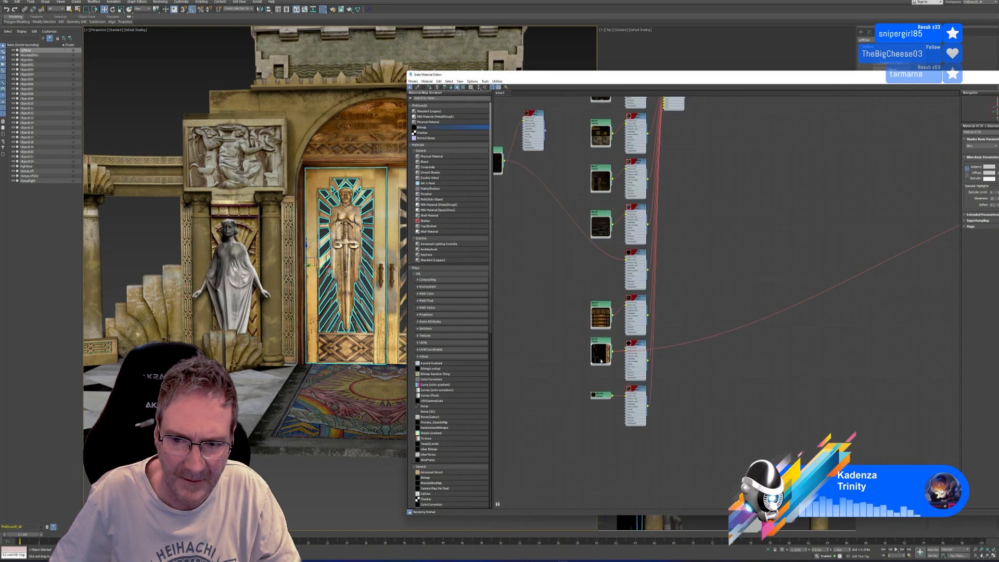
double_click(580, 452)
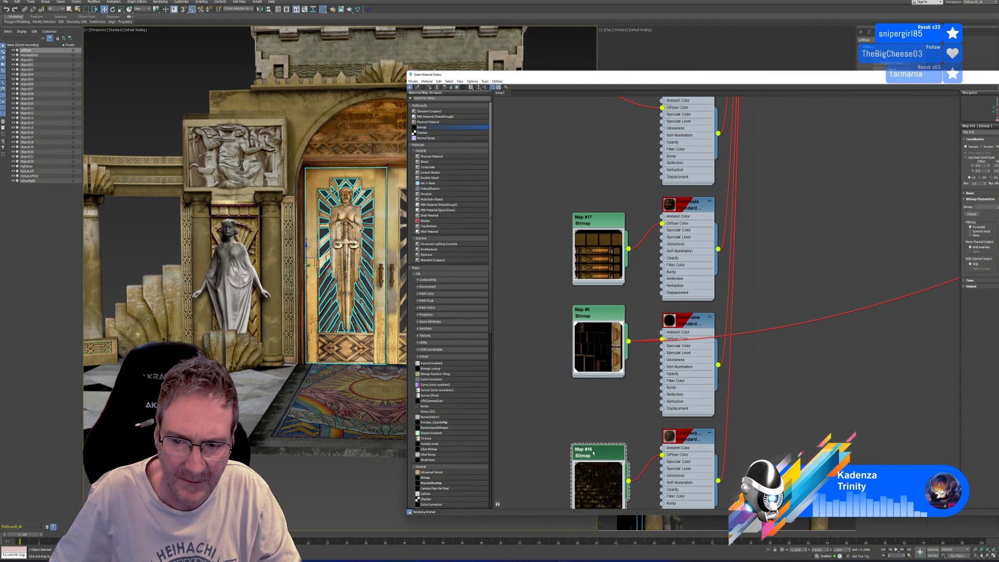
middle_click_drag(601, 435, 622, 435)
middle_click_drag(613, 236, 696, 411)
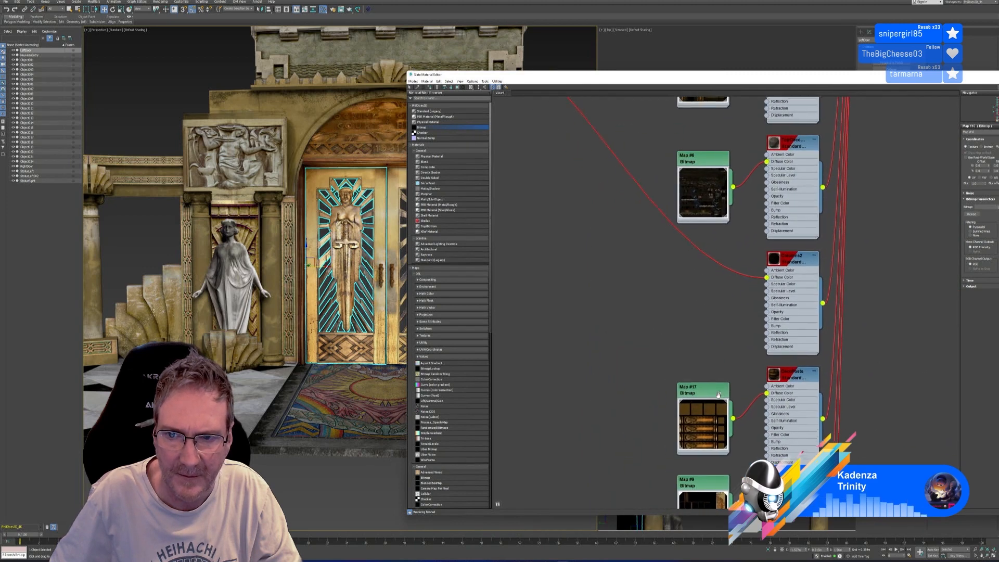
scroll(675, 385, "down", 3)
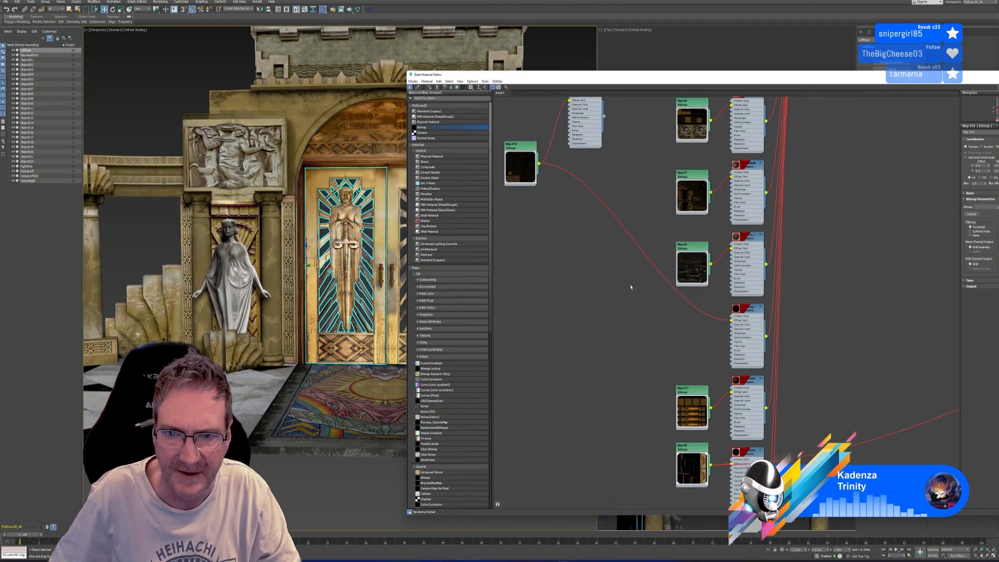
middle_click_drag(631, 284, 586, 321)
mouse_move(628, 238)
middle_mouse_down()
mouse_move(591, 342)
mouse_move(588, 406)
middle_mouse_up()
middle_click_drag(619, 294, 639, 373)
middle_click_drag(605, 214, 625, 334)
mouse_move(619, 248)
middle_mouse_down()
mouse_move(633, 368)
mouse_move(719, 168)
mouse_move(712, 123)
middle_mouse_up()
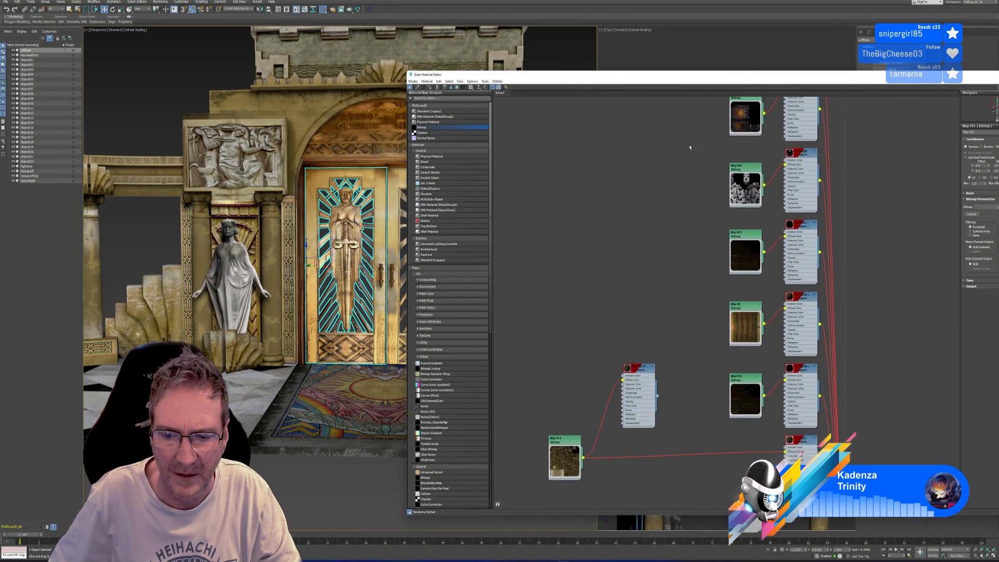
Step: Pick the left door's Multi/Sub-Object material from the model into the node graph and expand its Map #10 door bitmap
left_click(358, 210)
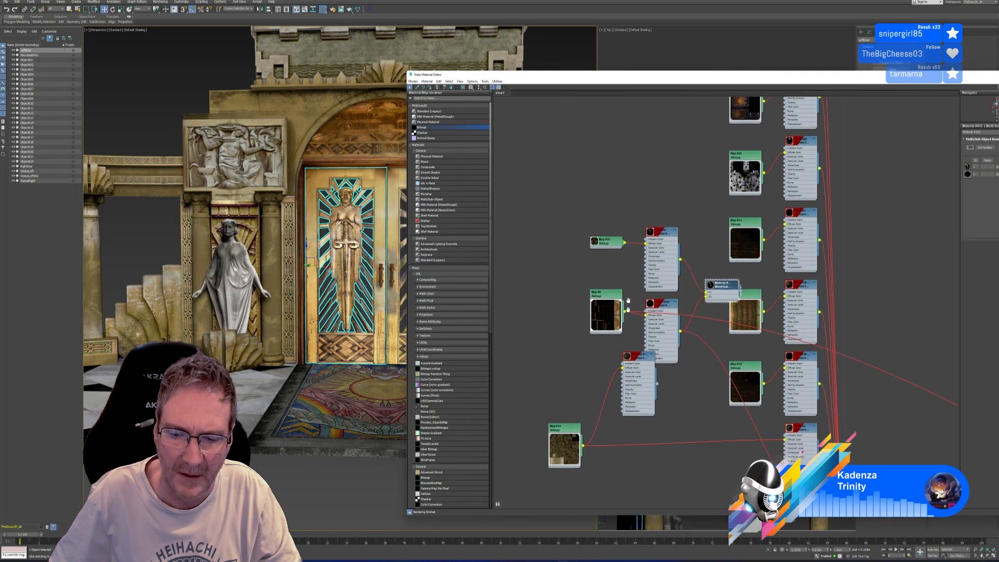
scroll(618, 258, "up", 4)
scroll(618, 259, "down", 4)
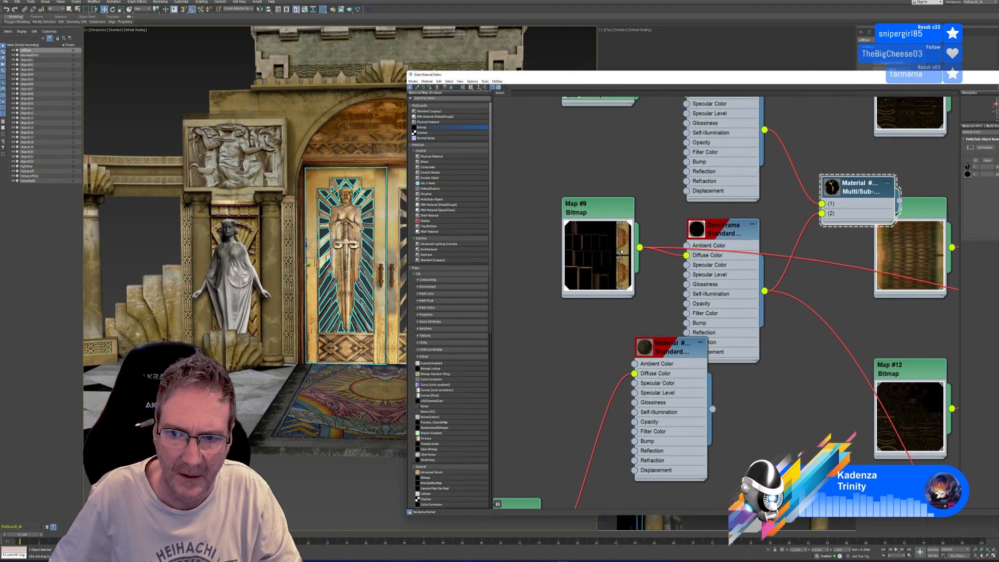
scroll(605, 172, "up", 4)
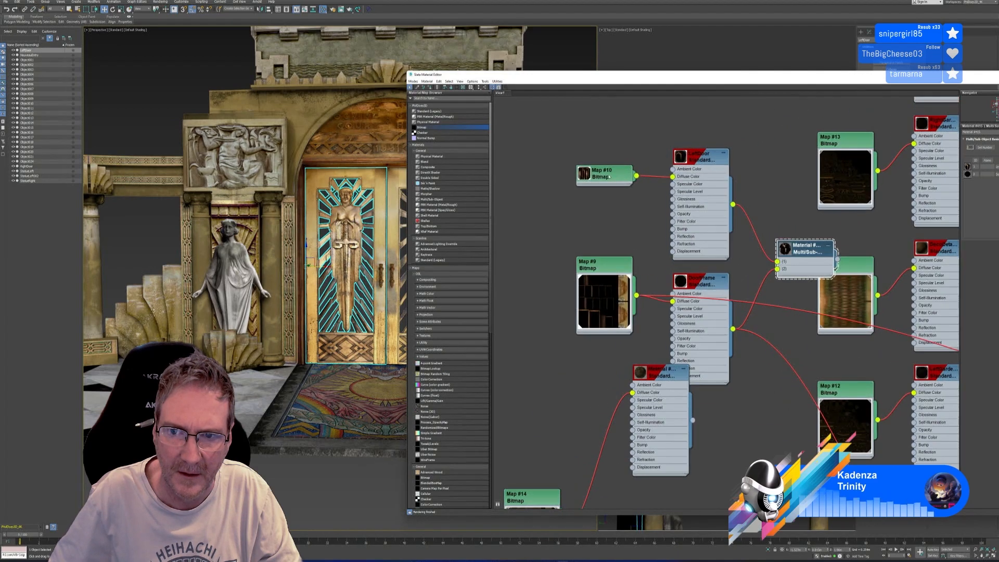
double_click(591, 174)
middle_click_drag(622, 177, 583, 162)
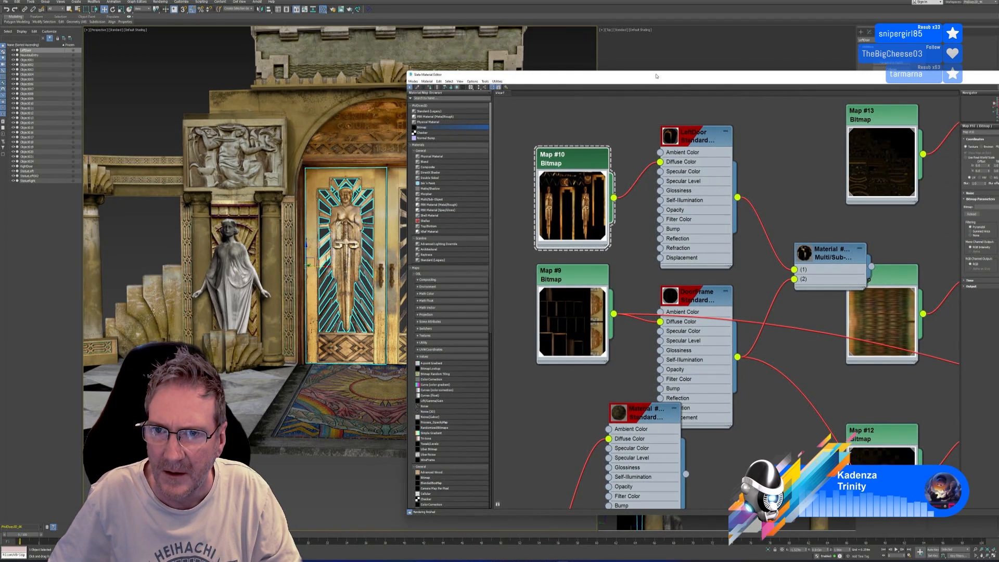
Step: Replace the Map #10 image with the Nouveau_Doors texture from the Nouveau Entry model's Textures folder and close the material editor
left_click_drag(657, 76, 492, 49)
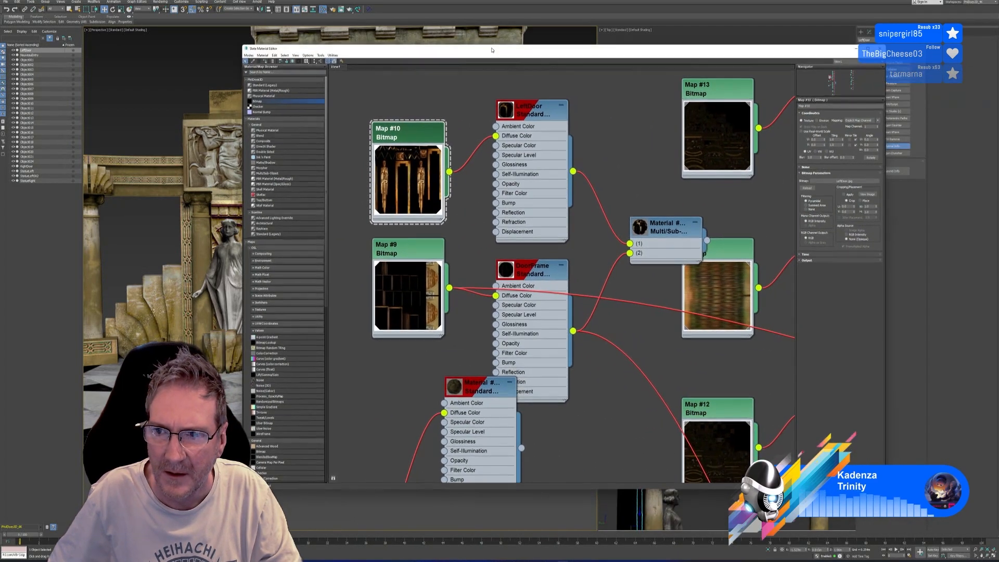
left_click(827, 182)
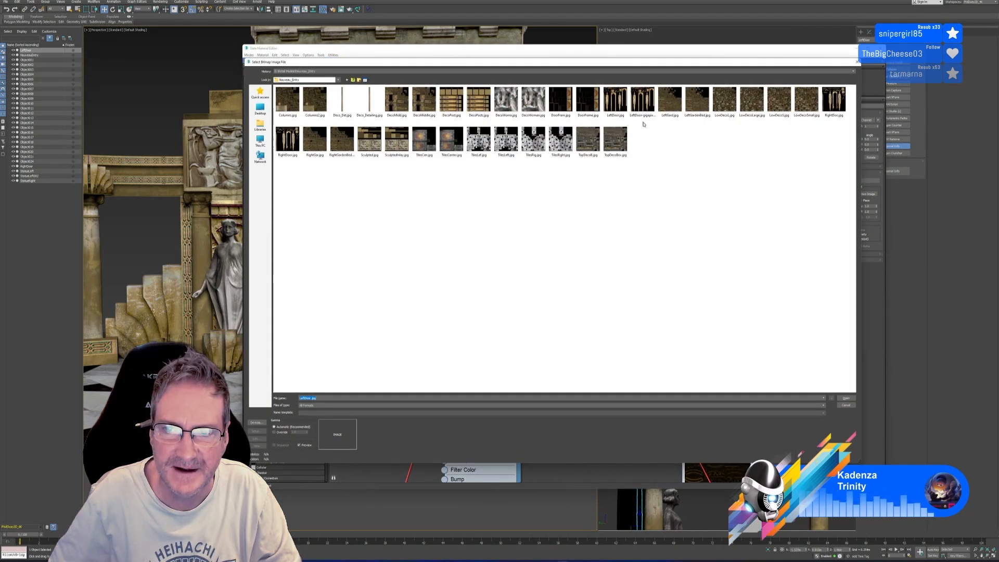
left_click(261, 139)
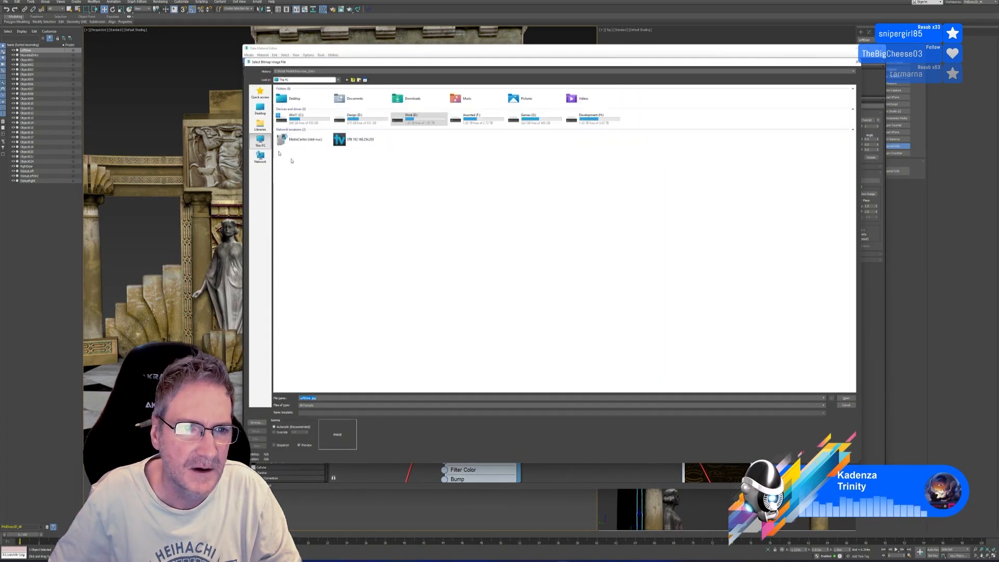
double_click(410, 123)
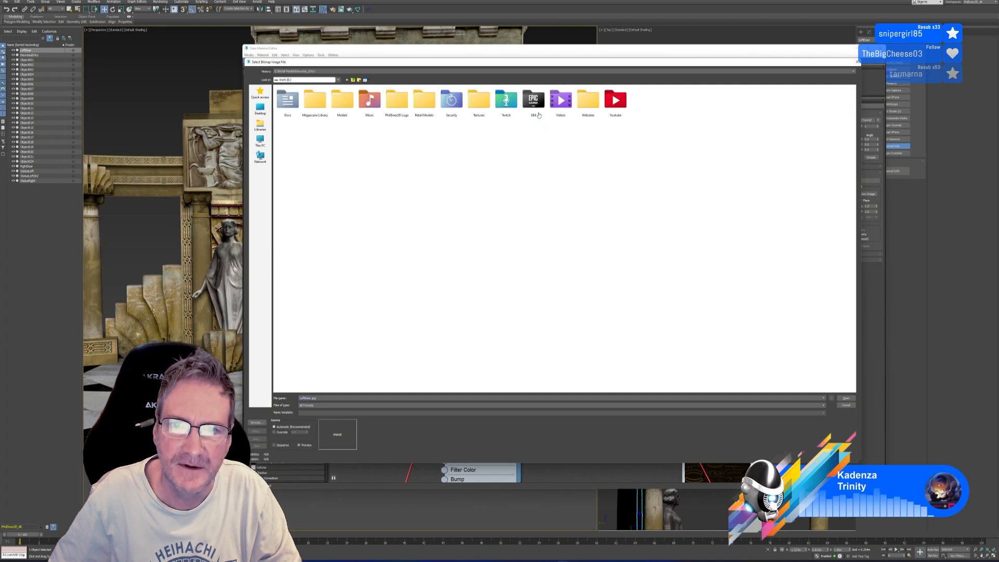
double_click(531, 139)
double_click(369, 103)
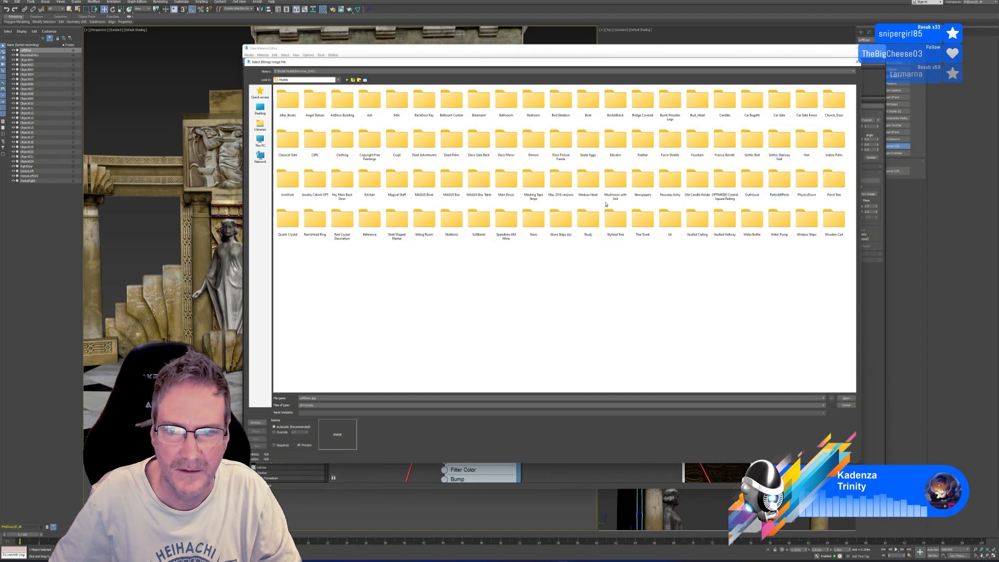
left_click(670, 182)
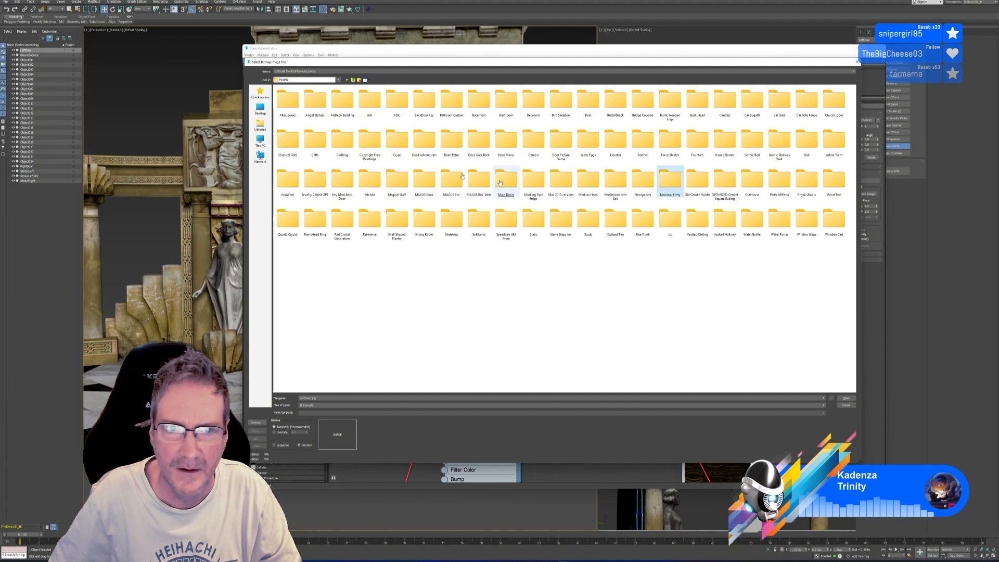
key("Return")
double_click(315, 125)
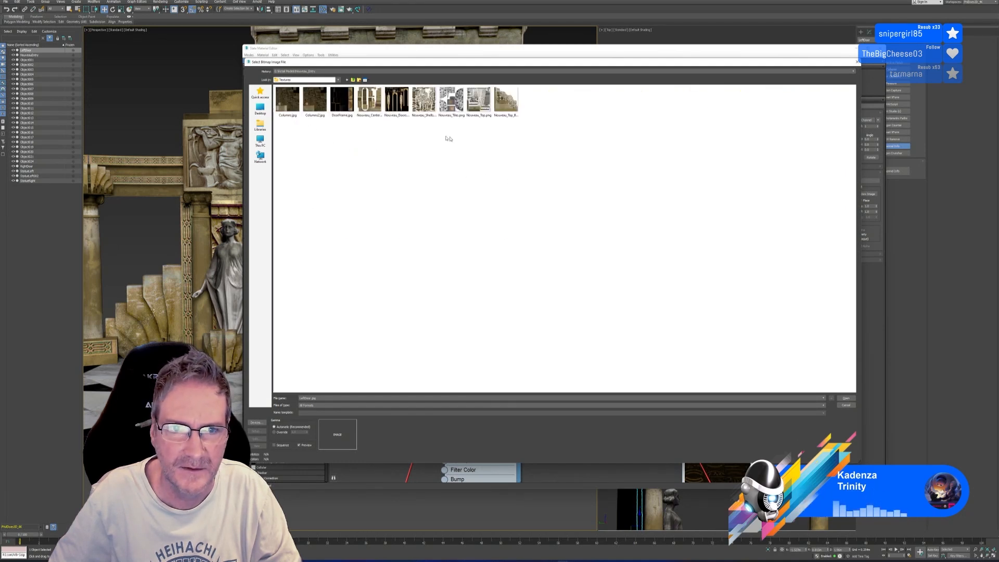
double_click(396, 101)
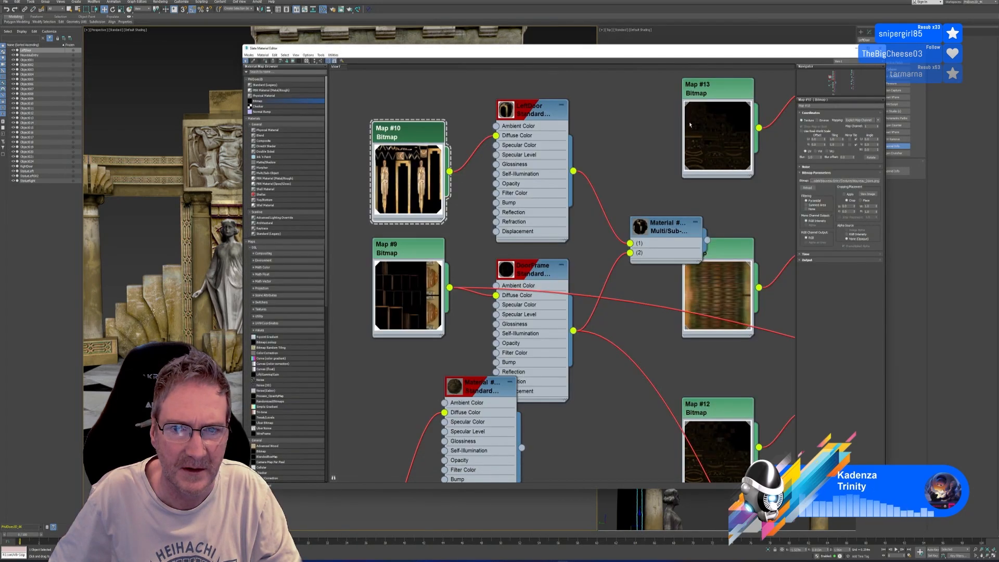
left_click(879, 48)
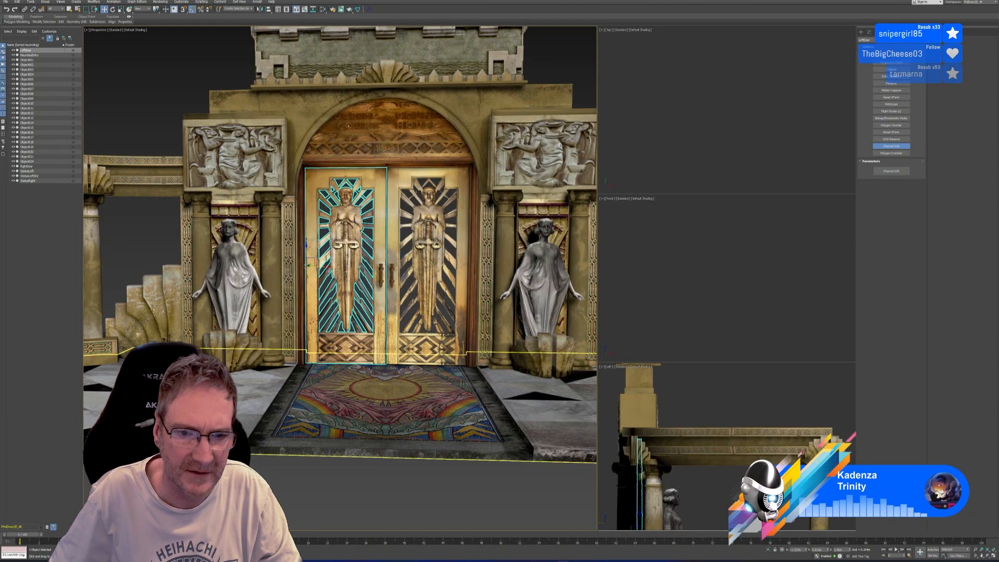
Step: Isolate the left door in the scene and frame the whole door in the perspective view
left_click(767, 549)
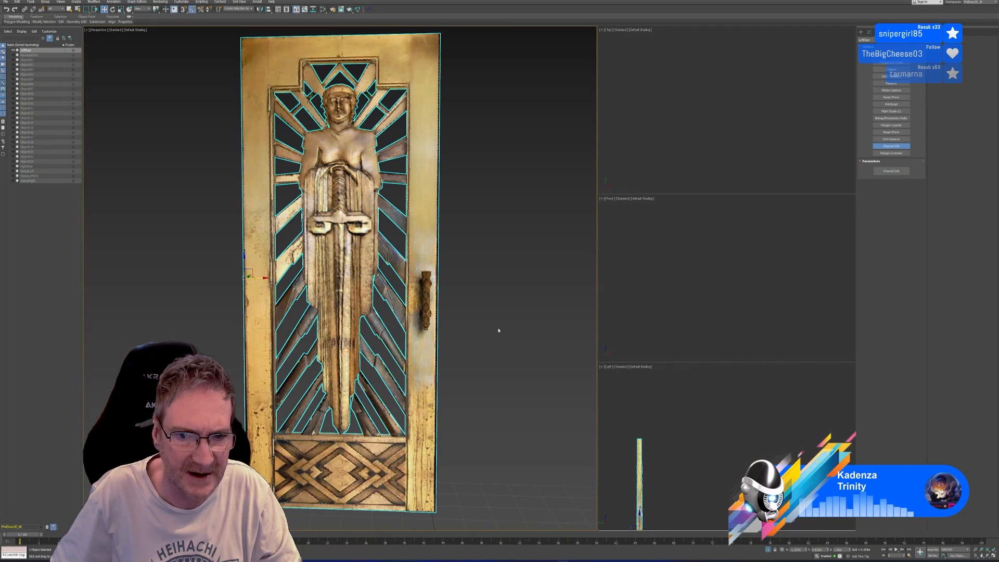
scroll(498, 332, "down", 2)
middle_click_drag(498, 329, 413, 297)
scroll(450, 322, "down", 1)
scroll(401, 298, "down", 1)
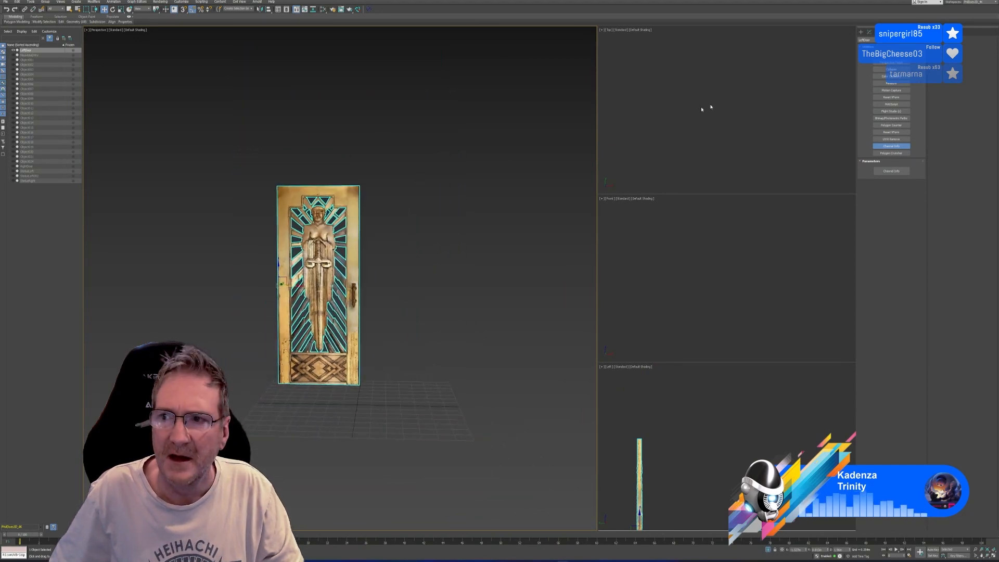
Step: Add an Unwrap UVW modifier to the isolated left door and raise its map channel by one
left_click(869, 32)
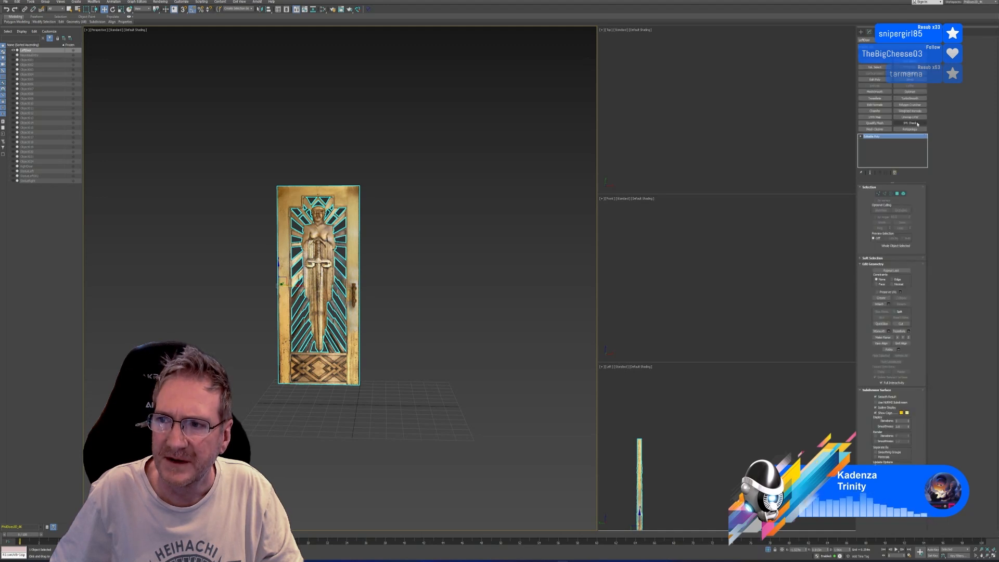
left_click(919, 120)
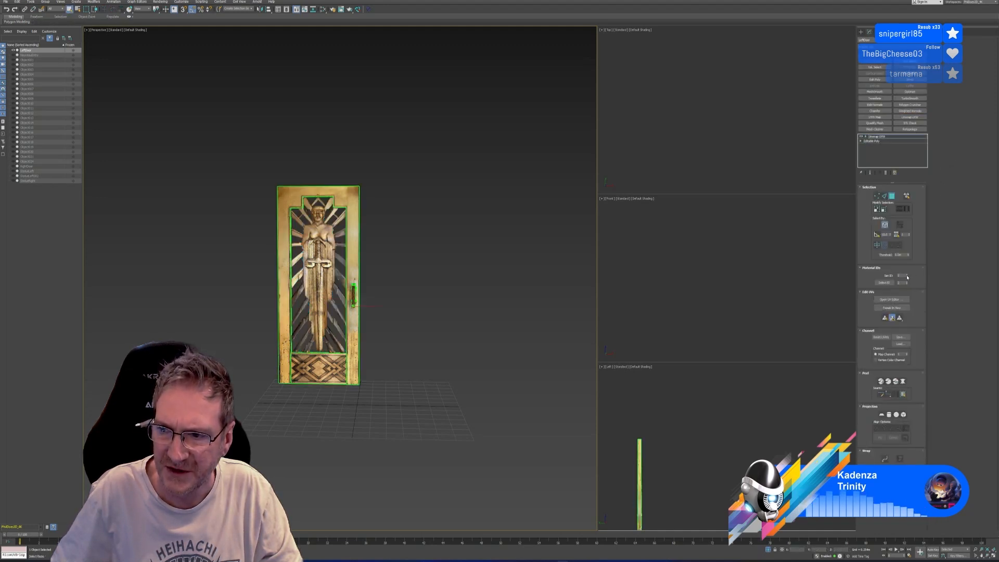
left_click(907, 354)
left_click(473, 287)
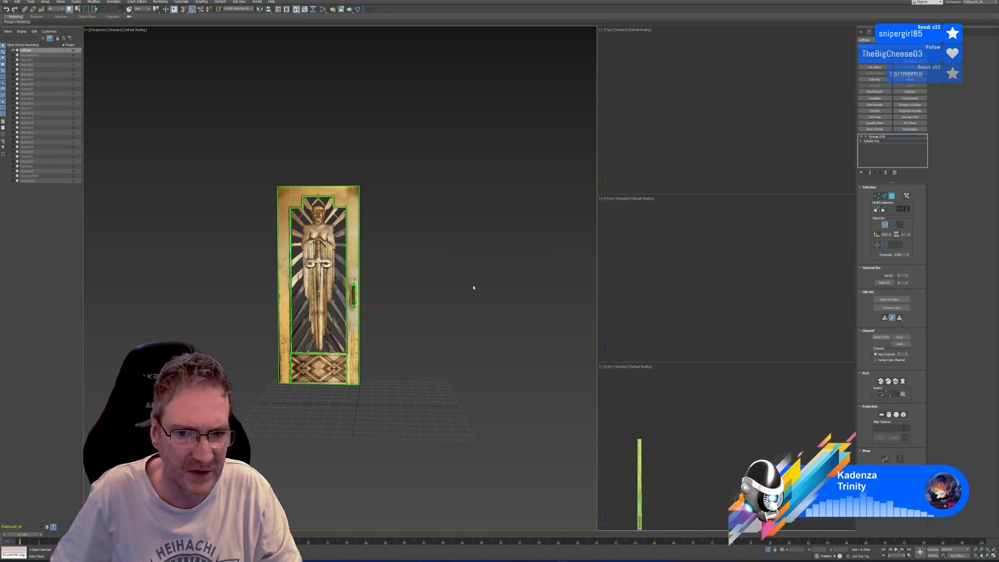
Step: Select all the door's UVs and repack them to fill the UV tile, finishing with the UV editor closed and polygon selection off
left_click(887, 301)
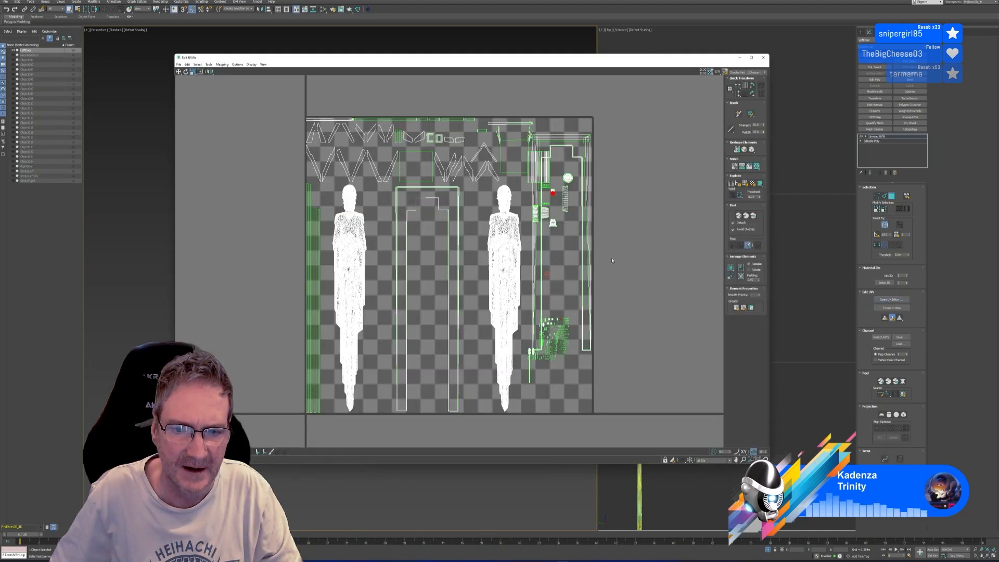
scroll(612, 261, "down", 3)
middle_click_drag(612, 260, 548, 240)
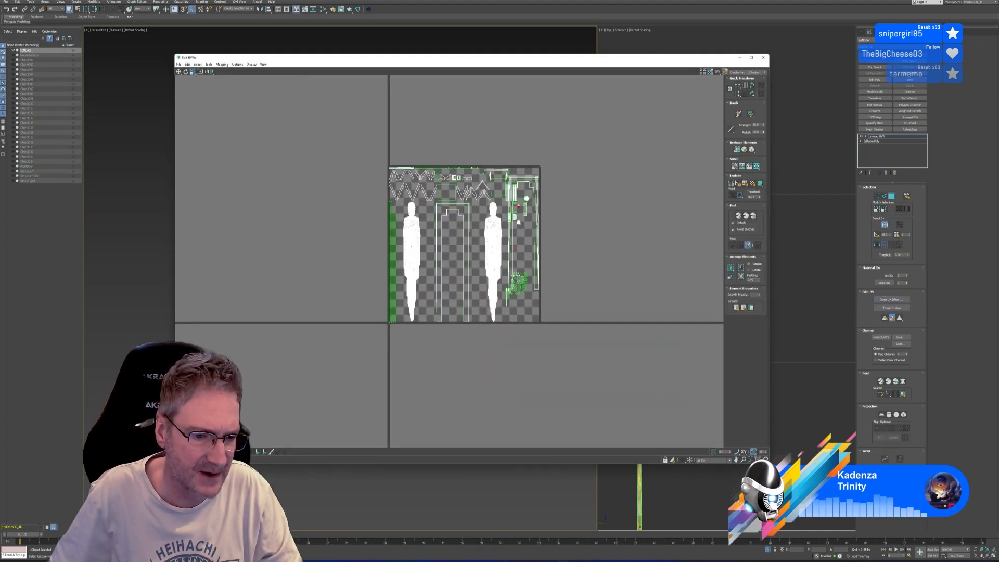
left_click_drag(346, 137, 592, 384)
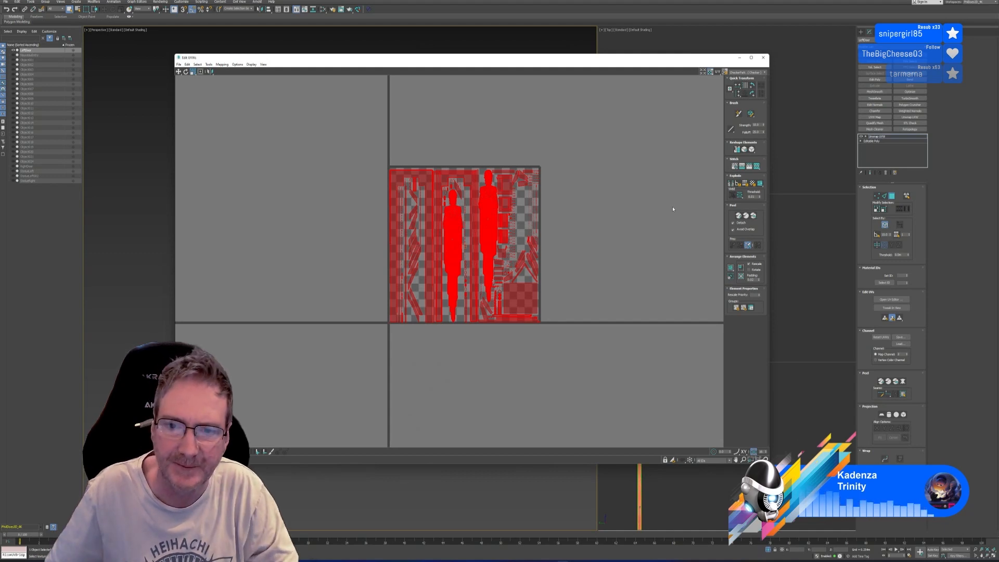
left_click(763, 57)
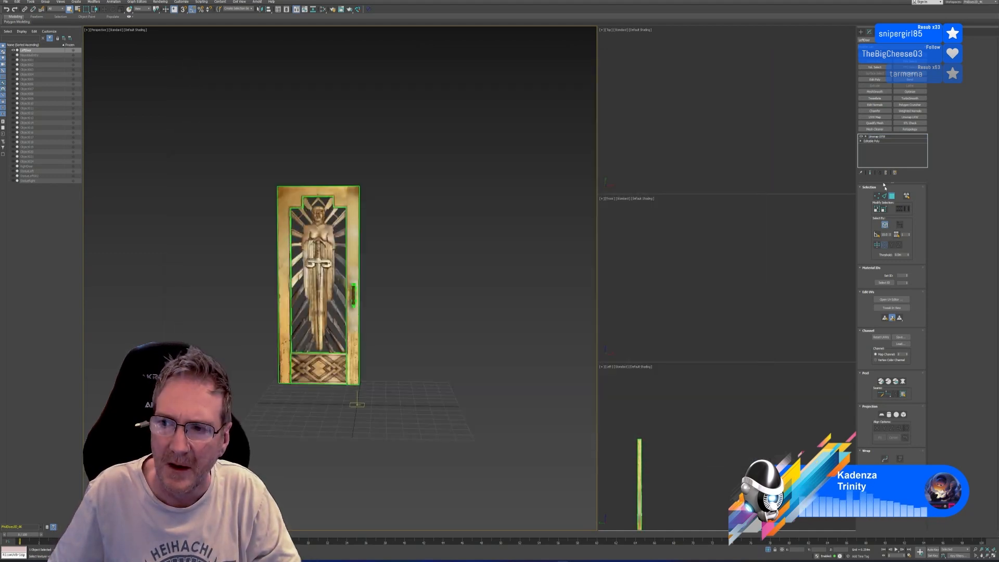
left_click(892, 196)
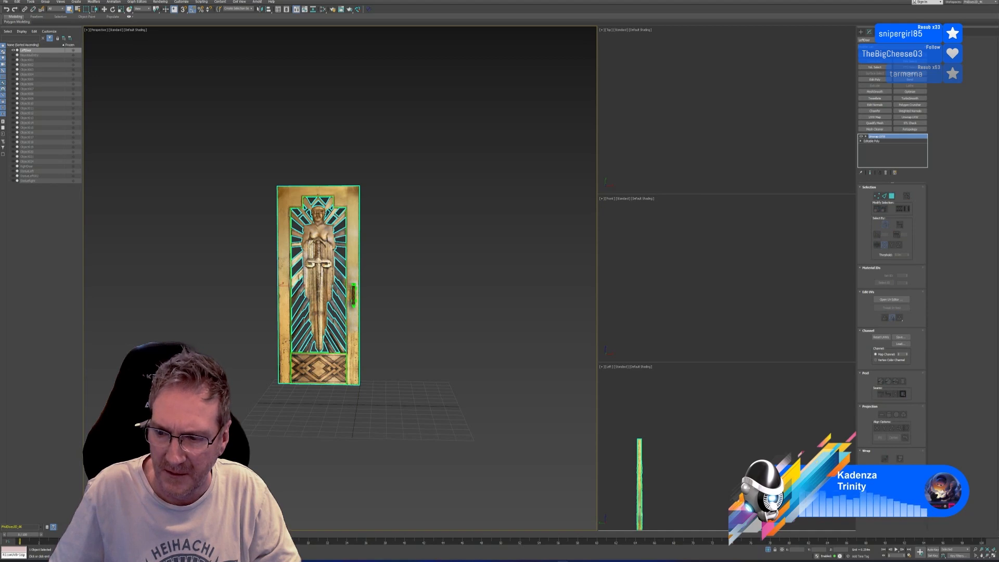
Step: In Bake to Texture, clear the old queue and add a Diffuse map for the left door with image size 4096
middle_click_drag(434, 231, 446, 232)
left_click(160, 2)
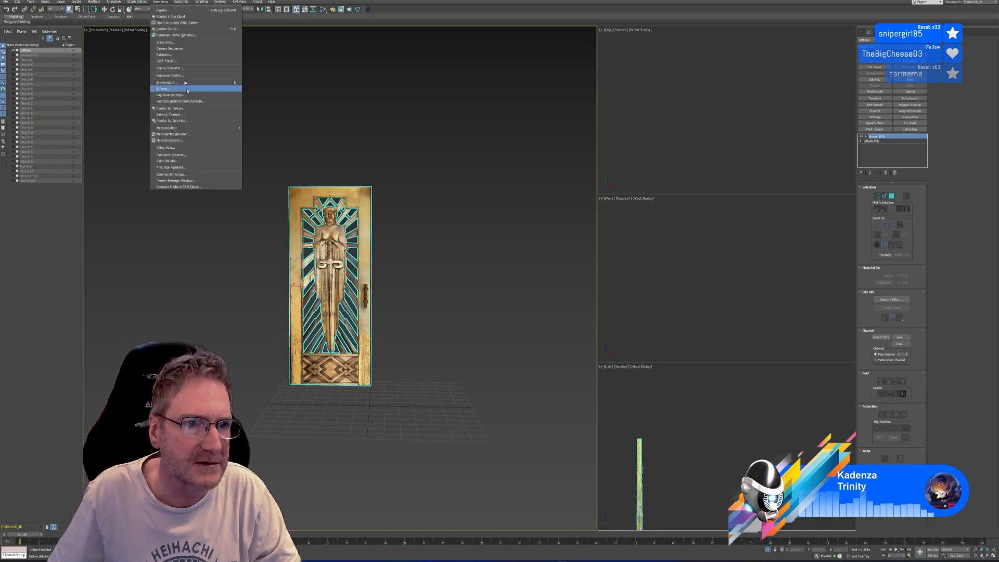
left_click(183, 117)
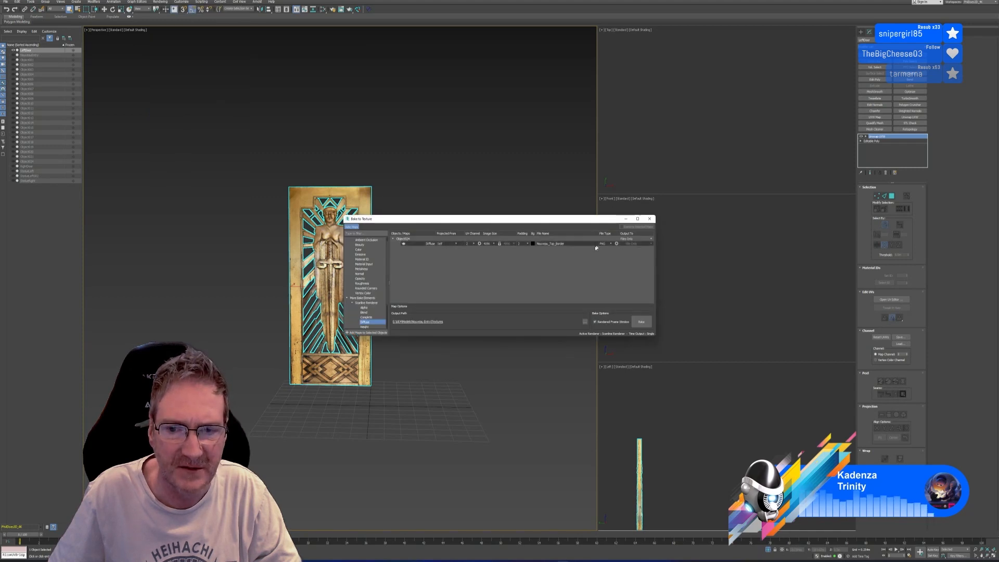
left_click(636, 227)
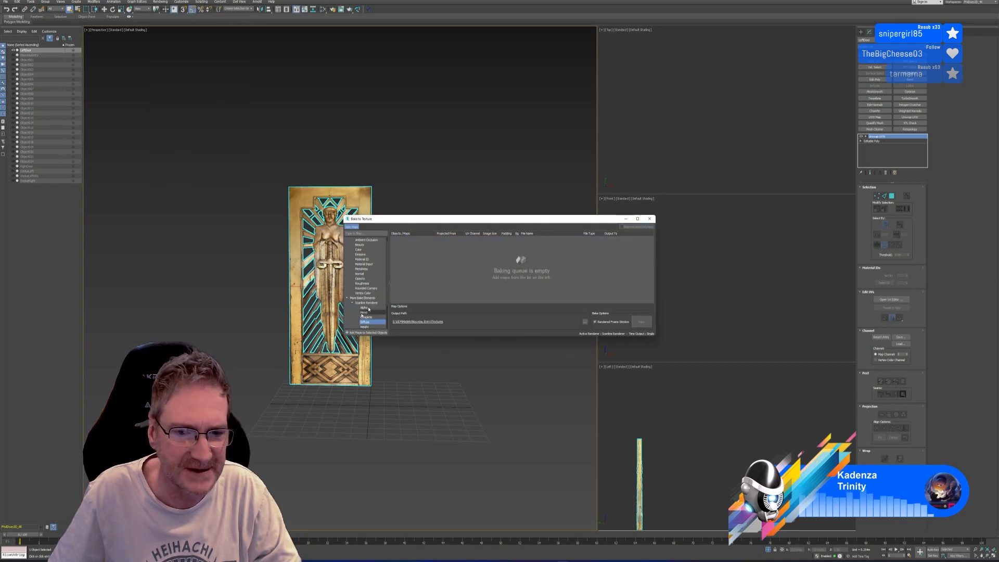
left_click(367, 333)
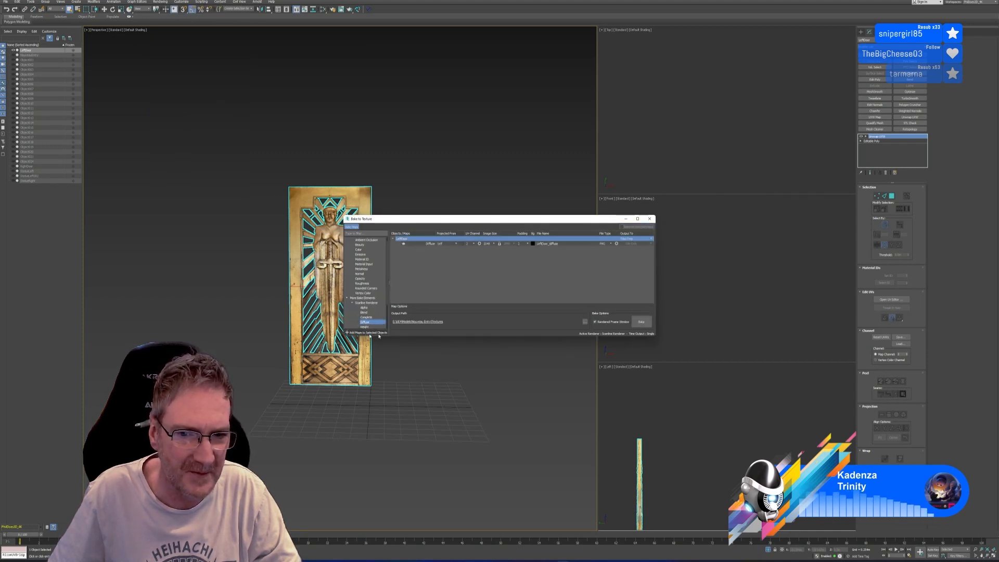
left_click(494, 244)
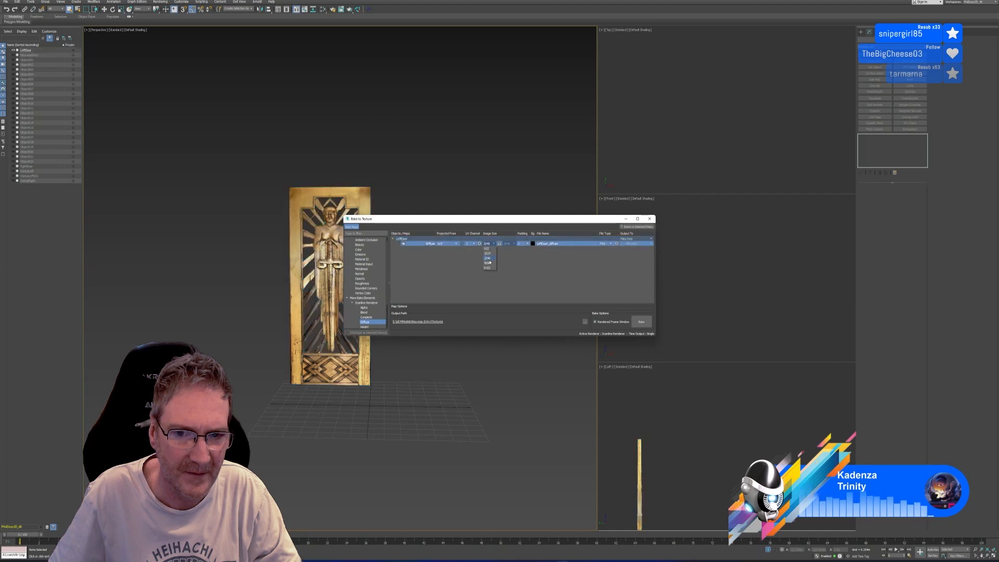
left_click(489, 264)
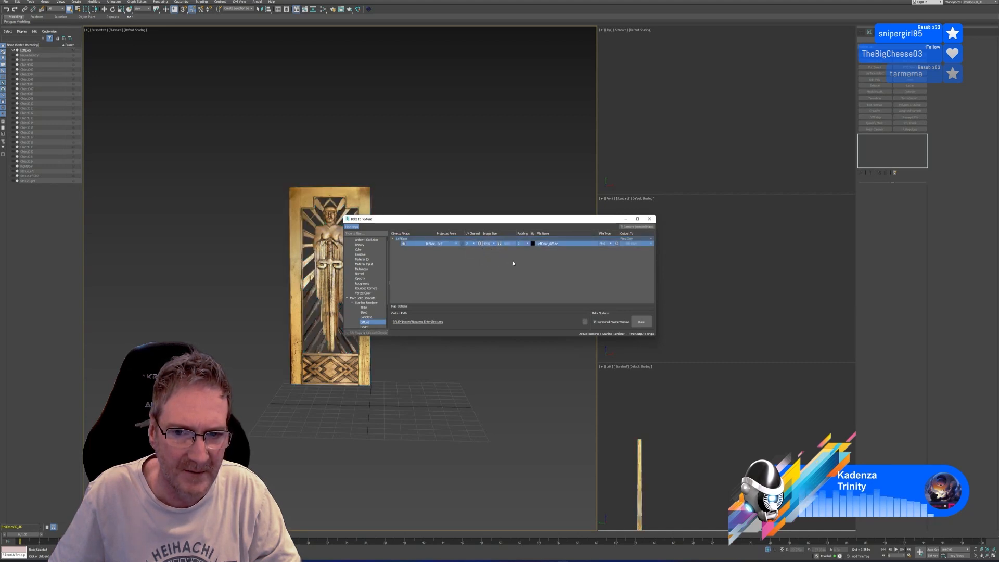
Step: Name the left door's diffuse output file LeftDoor_Bake, bake it, and close Bake to Texture
double_click(548, 244)
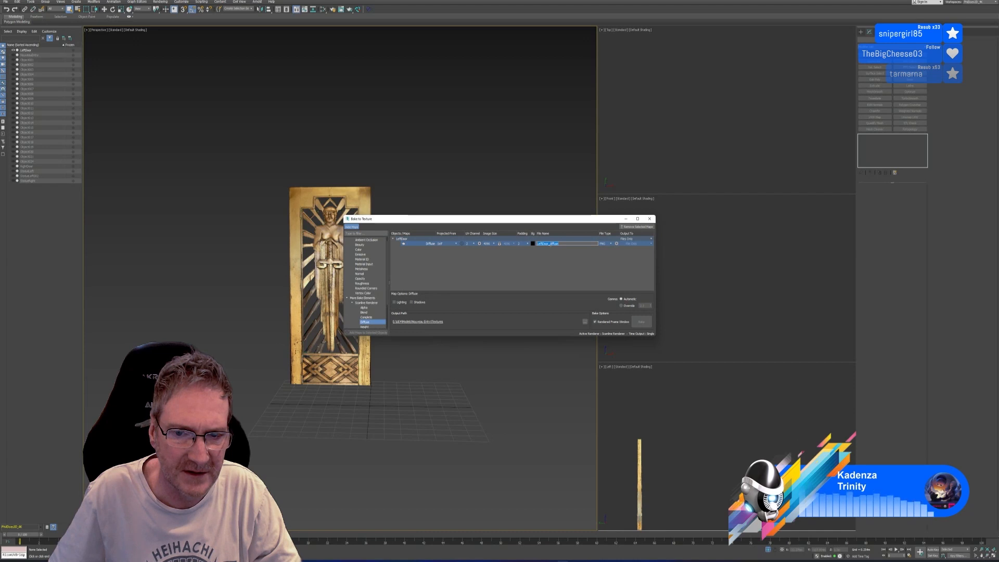
left_click_drag(550, 243, 586, 254)
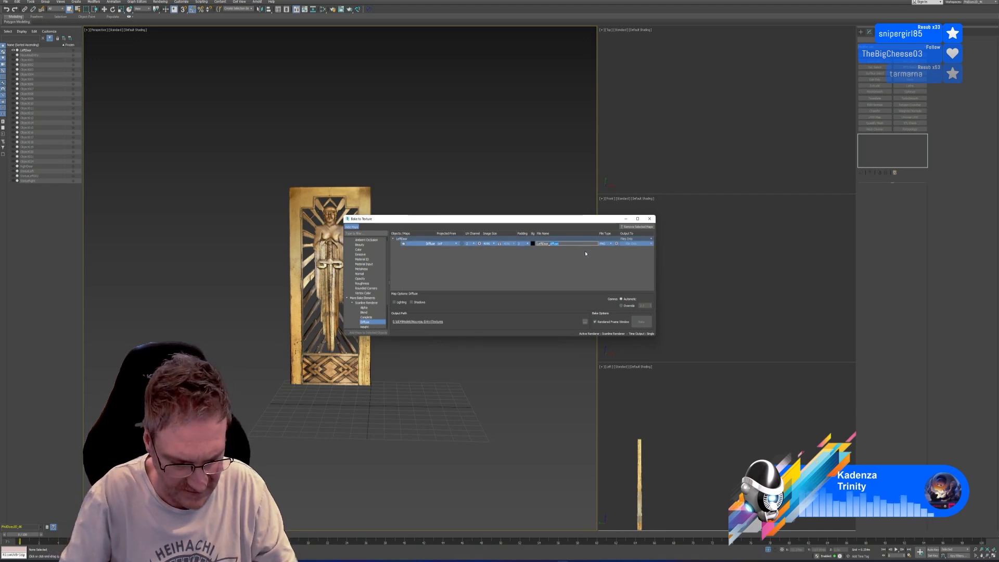
type("bc")
type("ke")
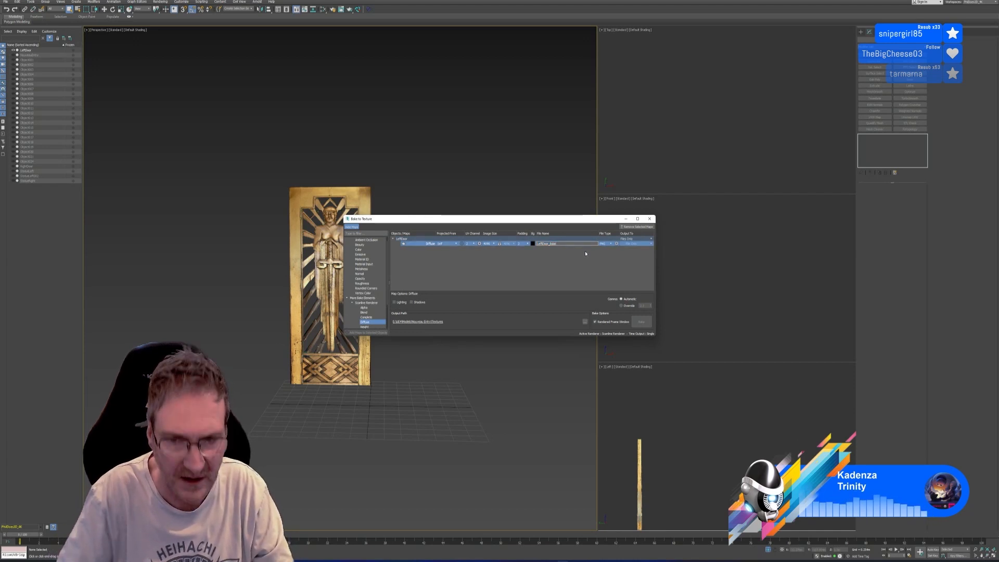
left_click(518, 280)
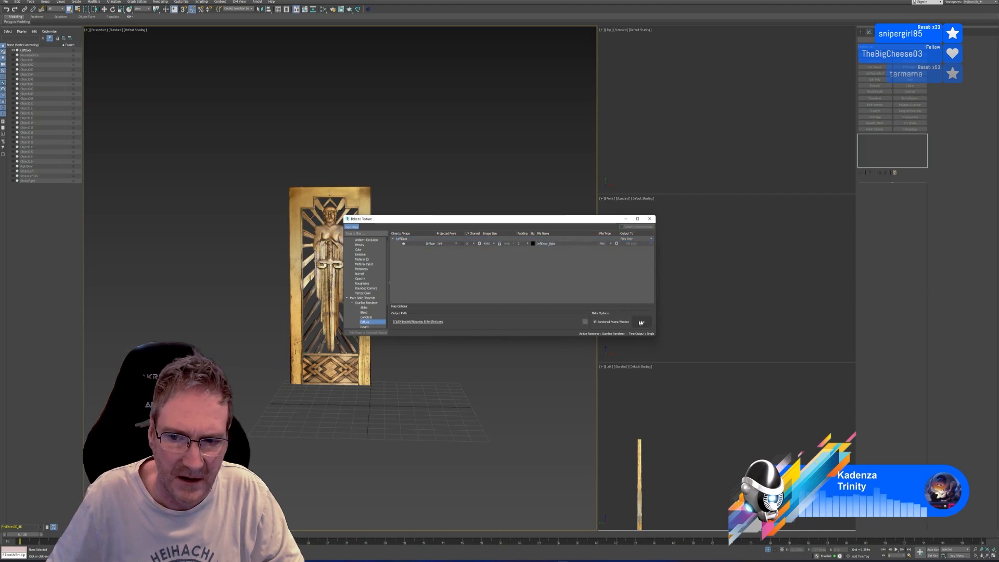
left_click(641, 321)
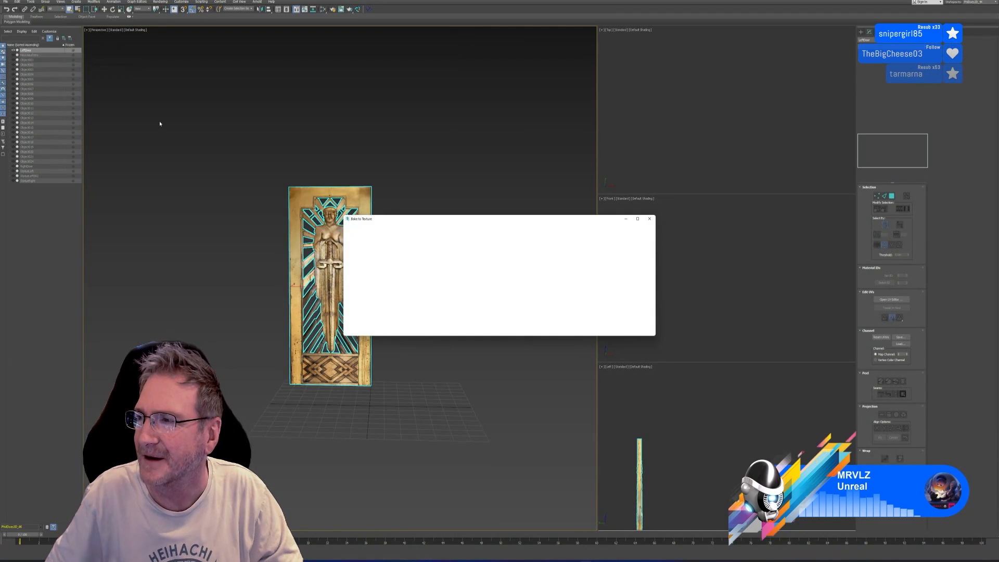
left_click(650, 218)
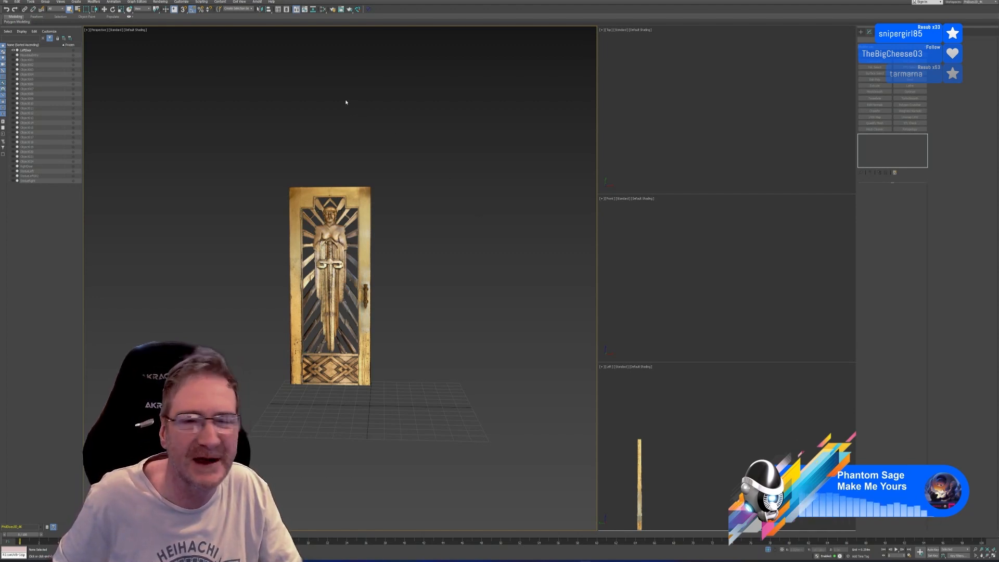
Step: Select the left door and check its diffuse map entry in Bake to Texture
middle_click_drag(338, 123, 345, 114)
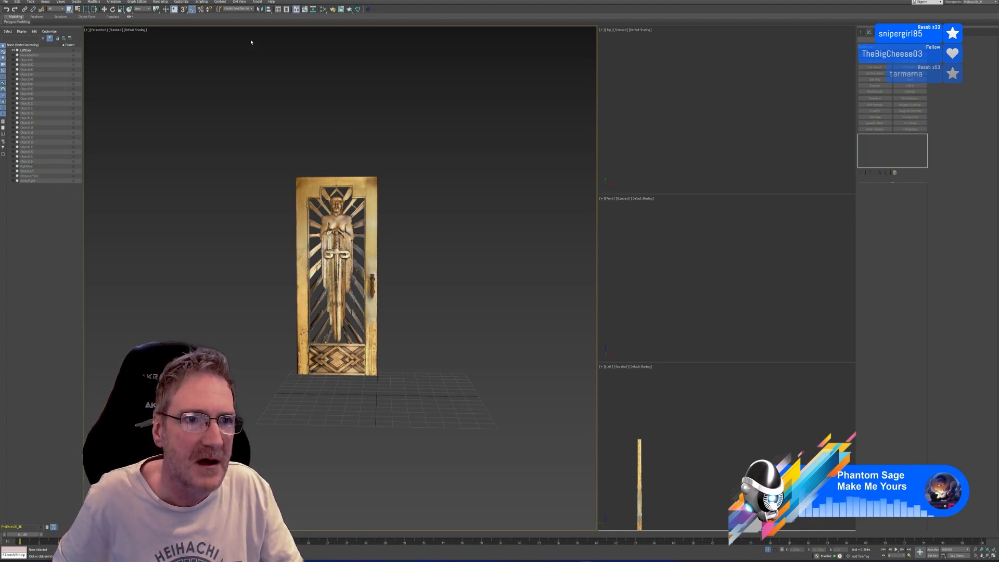
left_click(314, 180)
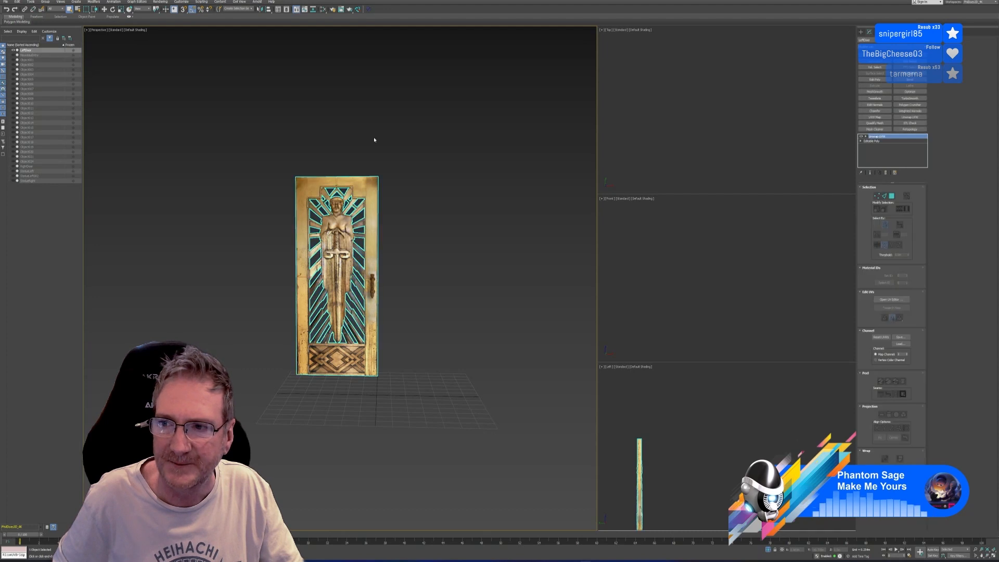
left_click(160, 3)
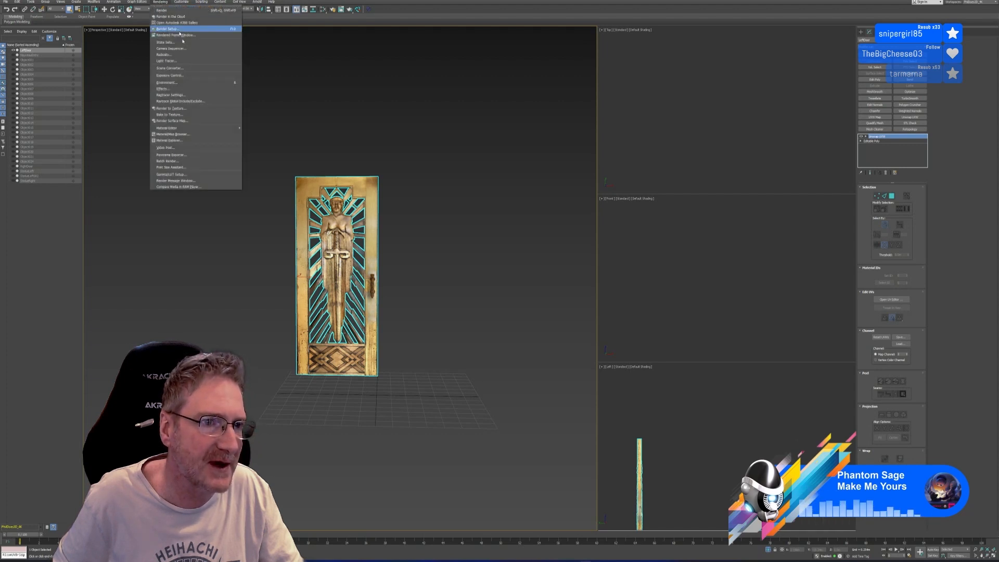
left_click(198, 110)
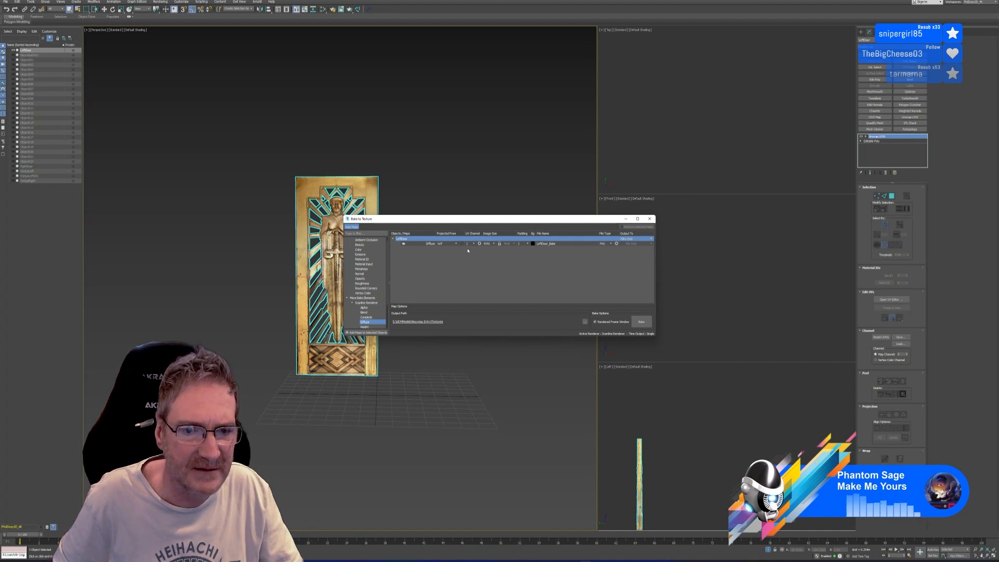
left_click(650, 219)
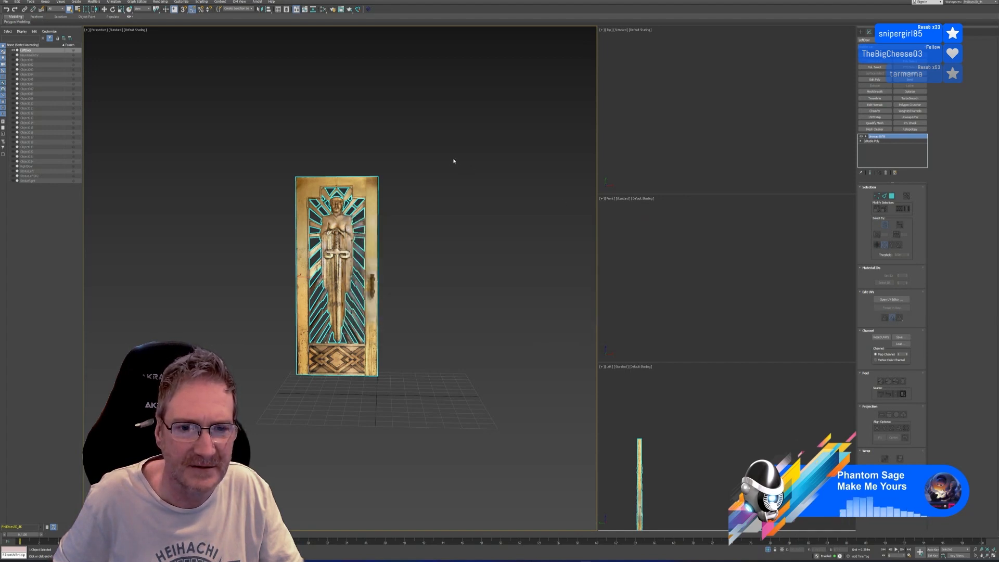
Step: In the Slate Material Editor, replace the Map #28 bitmap feeding the door's Standard material with LeftDoor_Bake.png
middle_click_drag(455, 159, 448, 162)
left_click(314, 10)
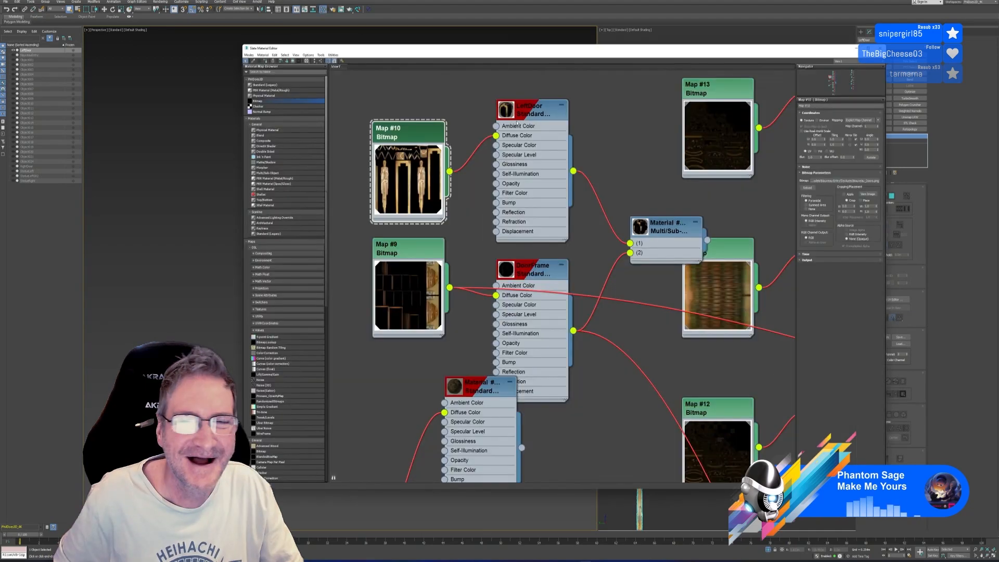
scroll(580, 179, "down", 2)
scroll(580, 179, "down", 6)
middle_click_drag(697, 140, 536, 228)
scroll(550, 217, "up", 5)
scroll(560, 253, "up", 1)
middle_click_drag(560, 264, 546, 177)
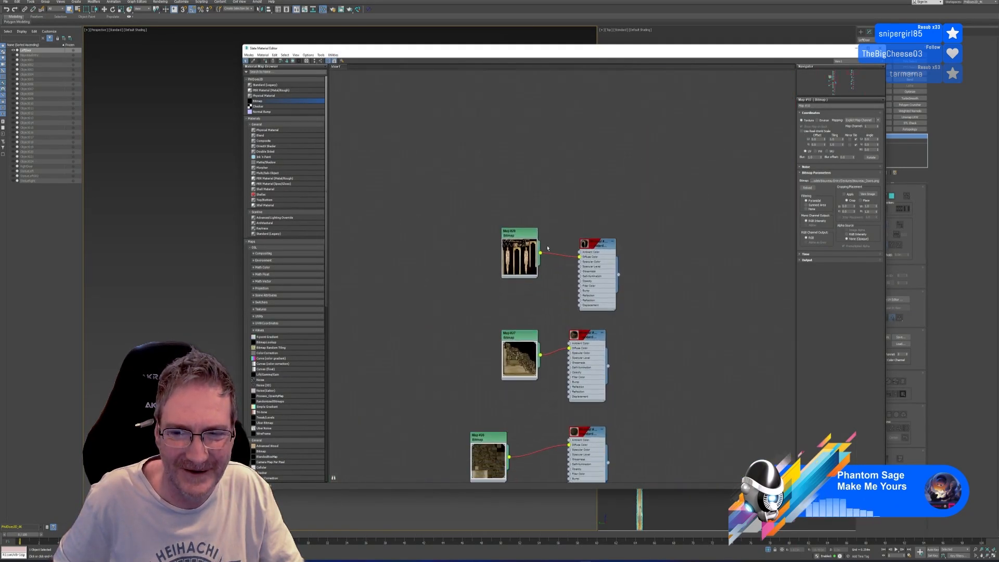
scroll(547, 248, "up", 2)
double_click(519, 234)
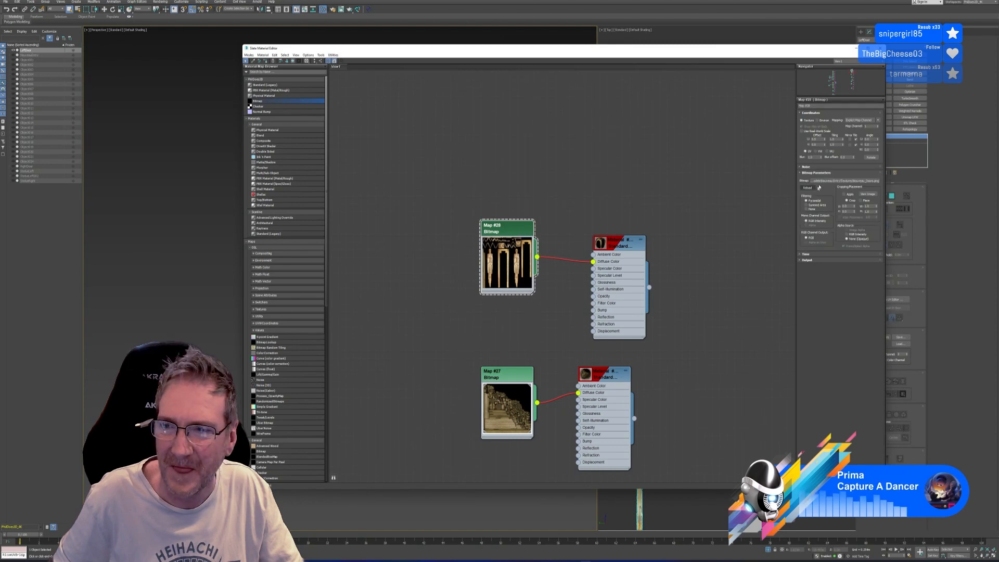
left_click(844, 180)
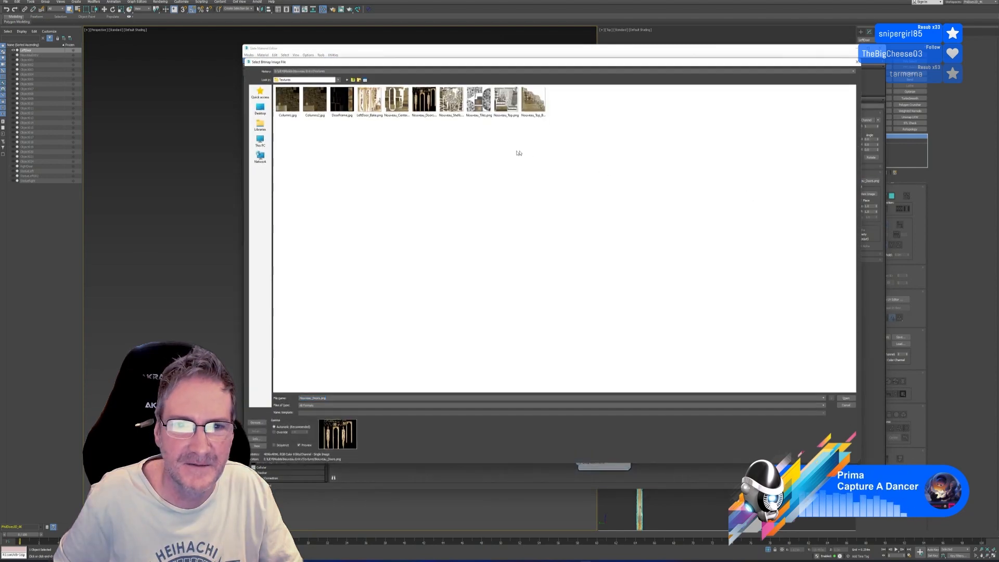
left_click(375, 104)
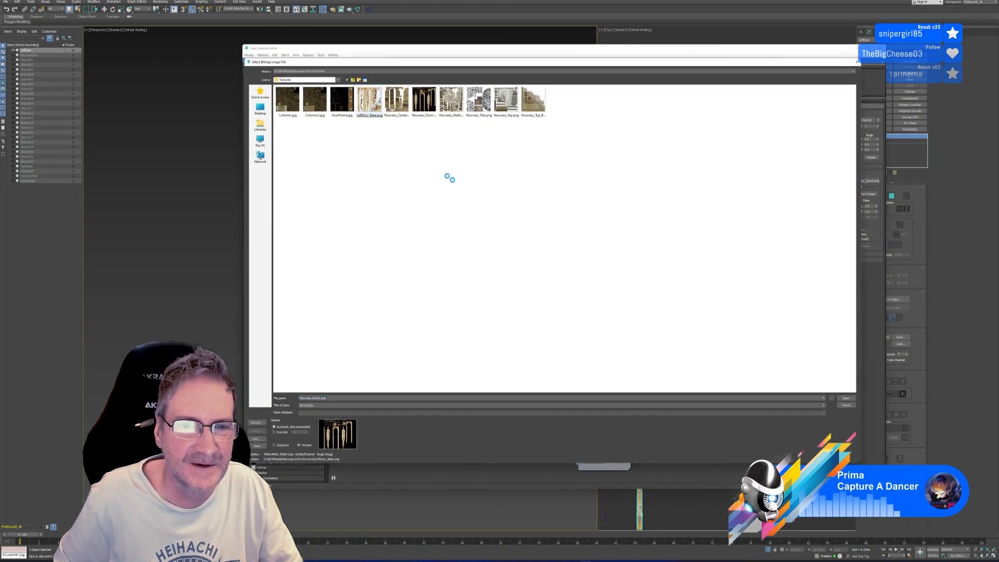
key("Return")
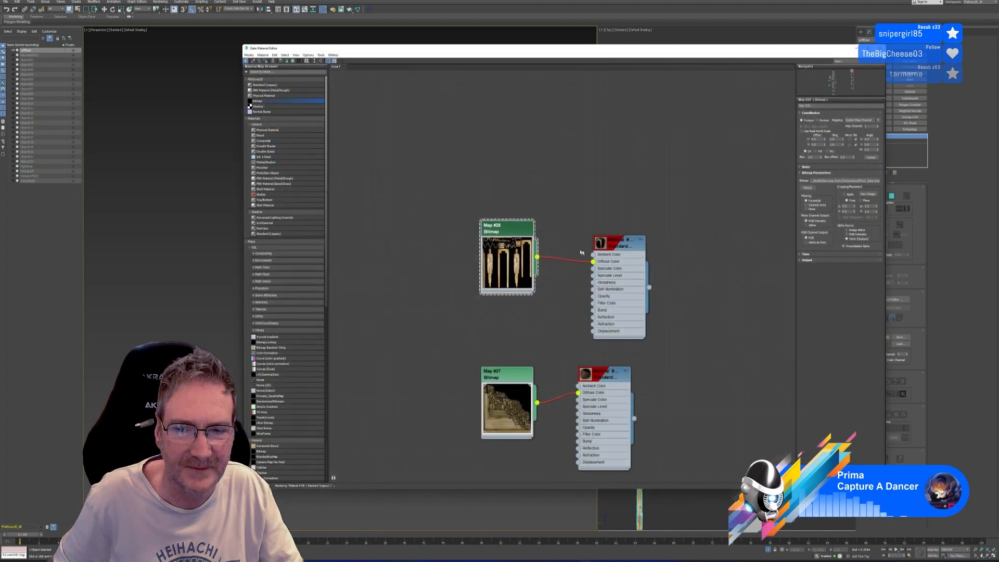
Step: Assign the Standard material fed by the baked bitmap to the selected left door and close the material editor
left_click_drag(468, 54, 646, 57)
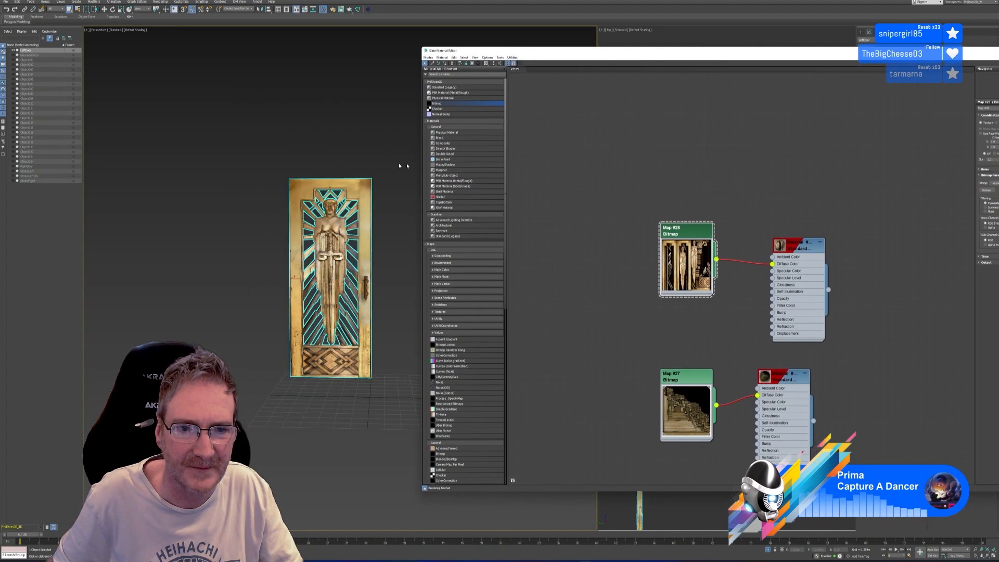
middle_click_drag(401, 163, 357, 147)
double_click(796, 252)
right_click(796, 250)
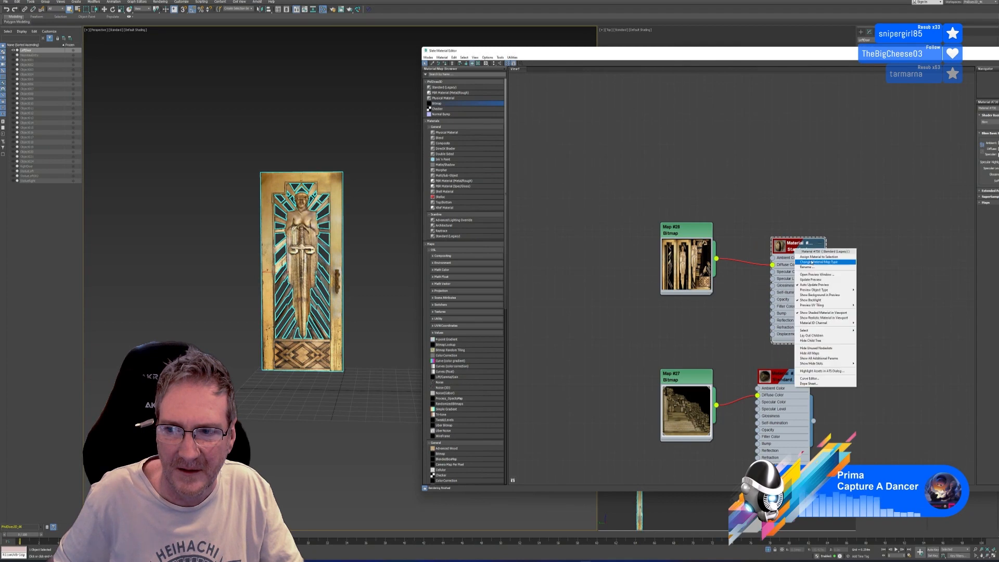
left_click(802, 256)
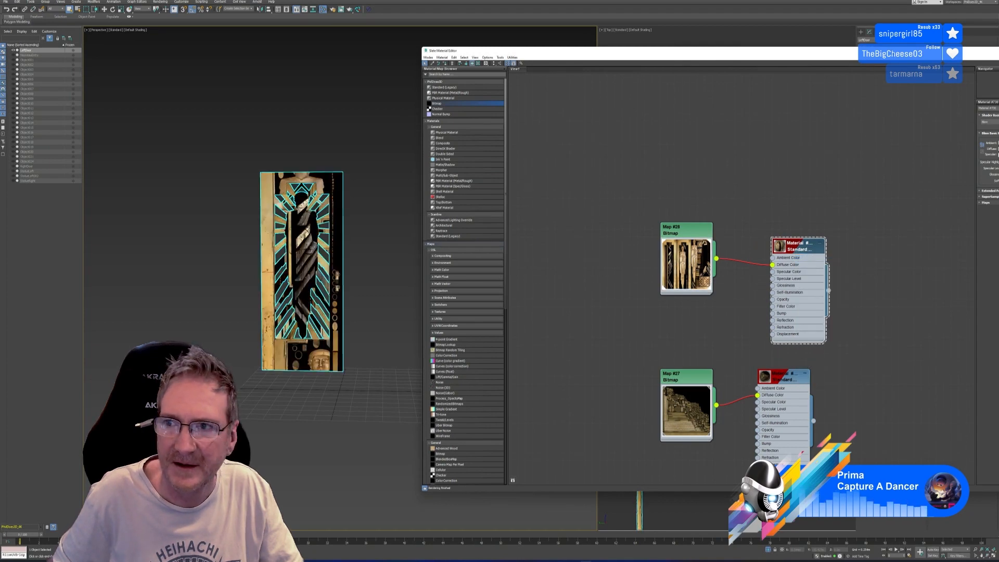
left_click_drag(572, 50, 379, 58)
left_click(864, 58)
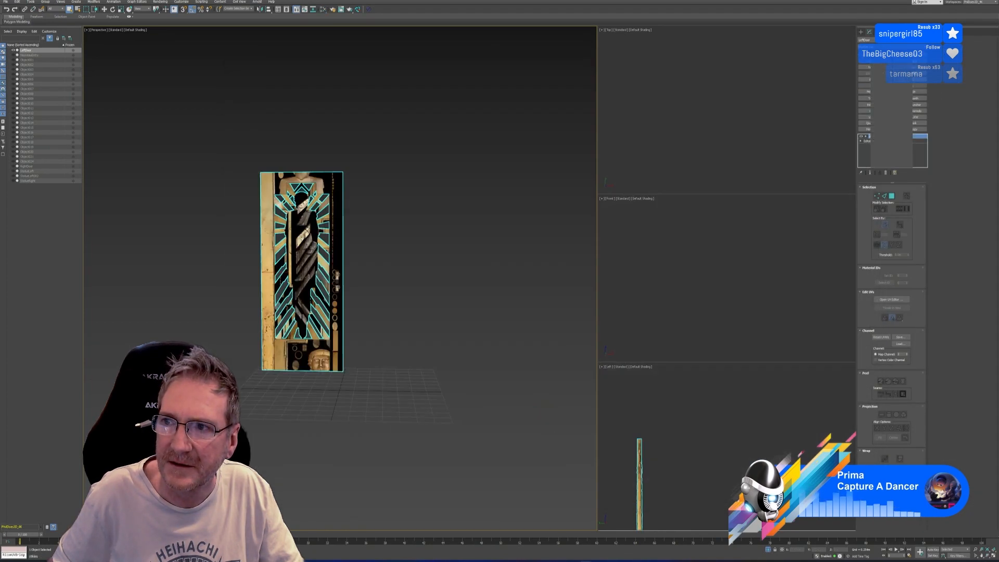
Step: Using Channel Info, copy the left door's map channel 2 onto map channel 1 and check the texture on the door
left_click(902, 33)
left_click(894, 172)
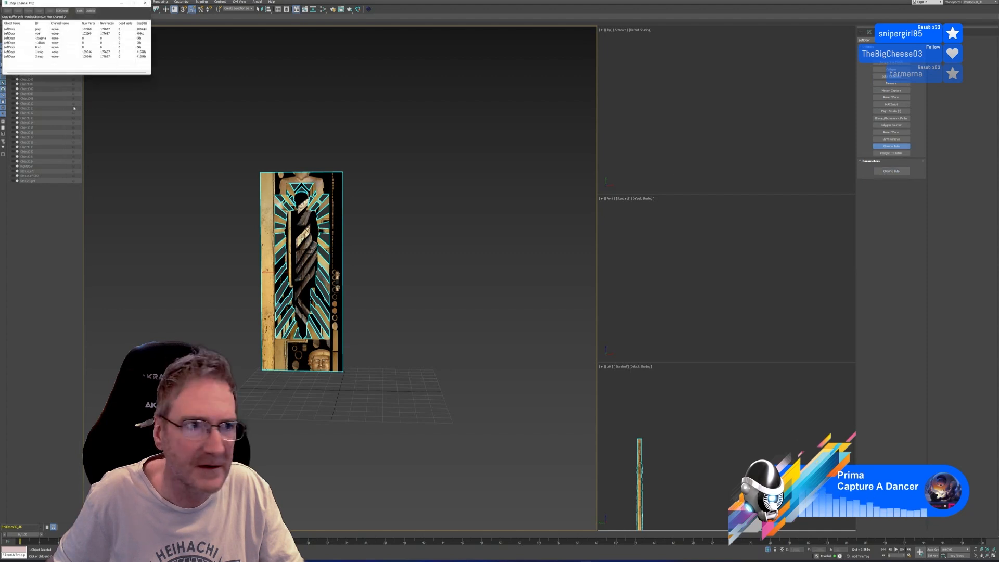
right_click(45, 57)
left_click(57, 59)
left_click(47, 52)
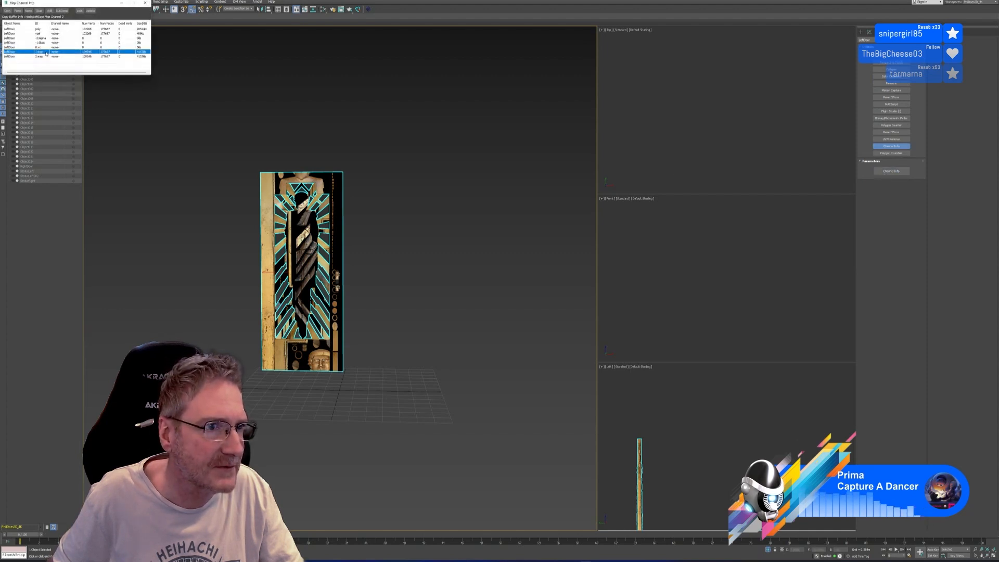
right_click(47, 52)
left_click(58, 62)
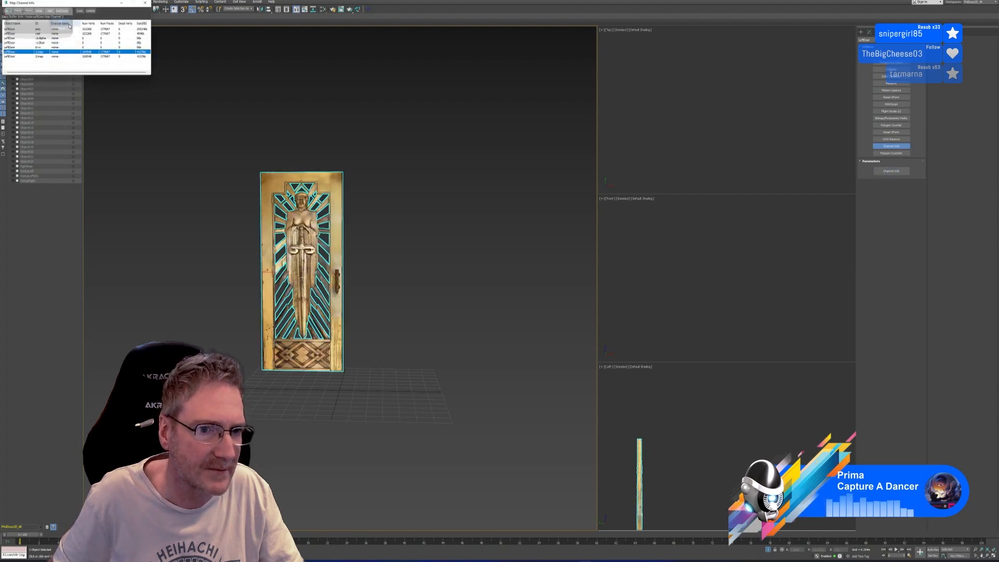
left_click(145, 3)
scroll(335, 244, "up", 5)
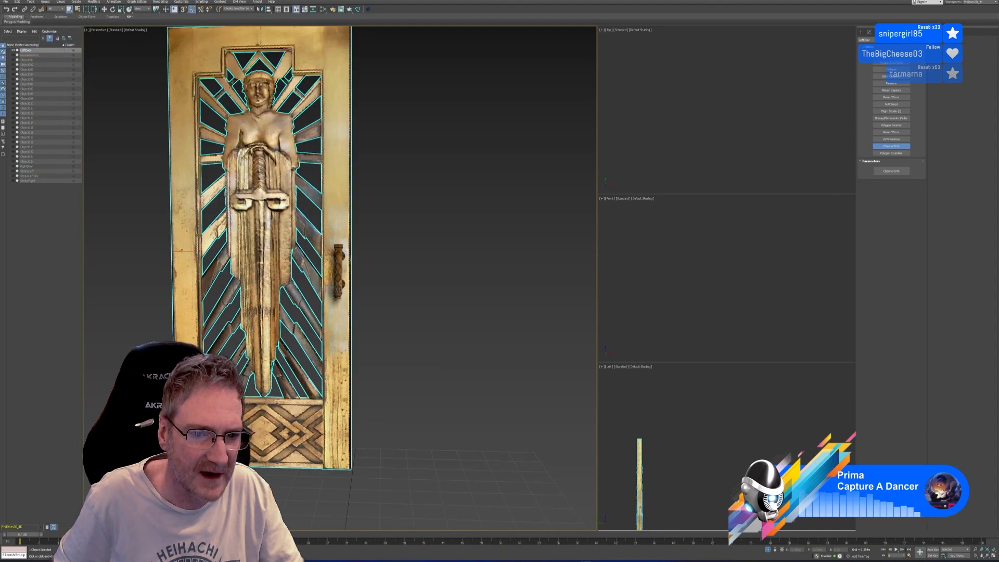
scroll(342, 285, "down", 5)
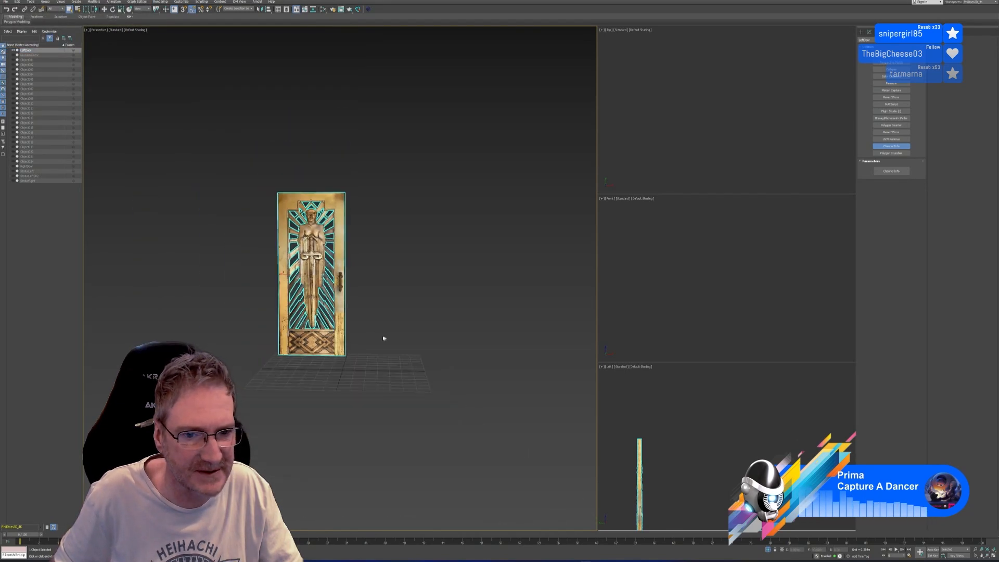
Step: Exit isolation and clone the left door as a copy into the left side of the second entryway's doorway
left_click(768, 550)
scroll(389, 295, "down", 10)
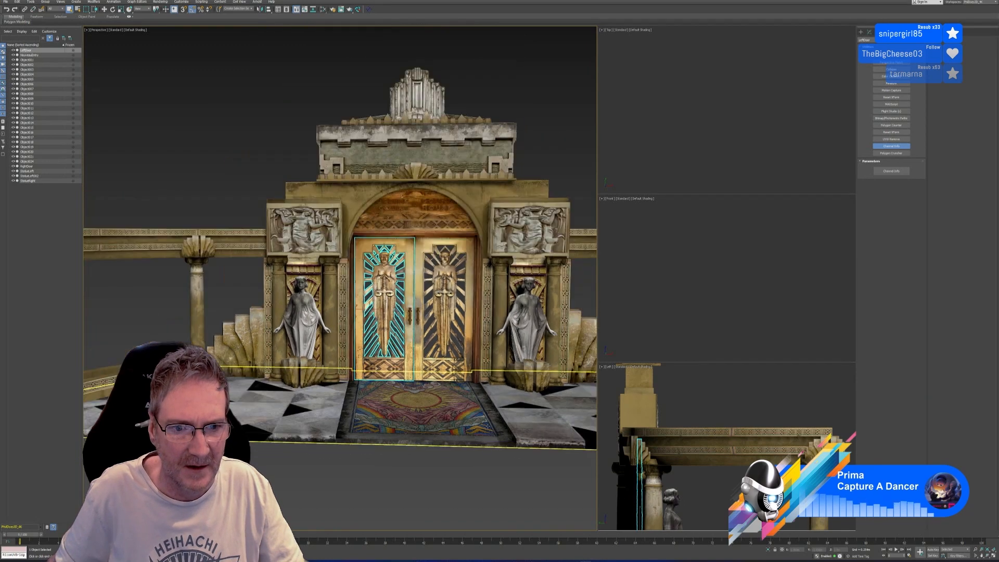
middle_click_drag(389, 295, 243, 256)
left_click(105, 9)
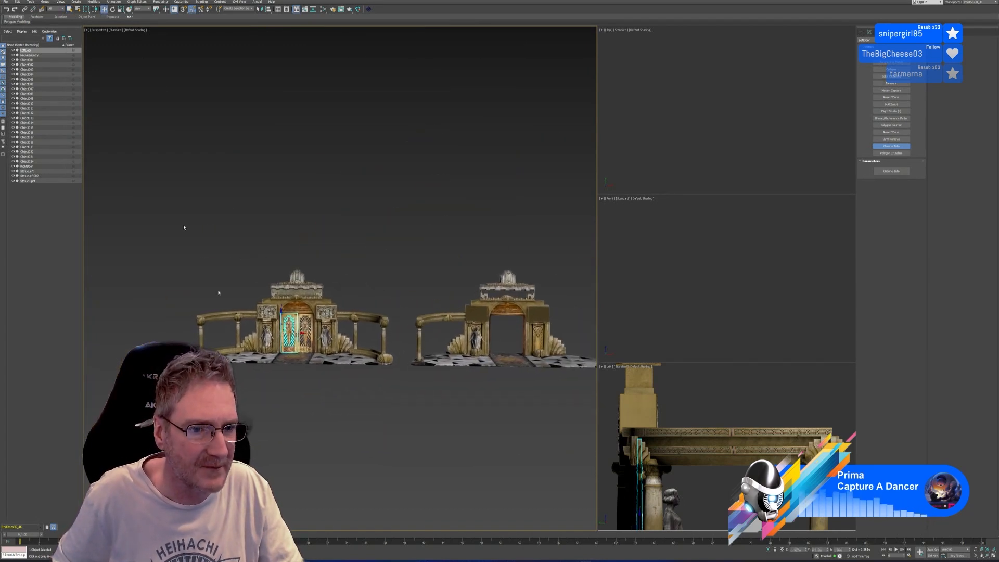
scroll(273, 354, "up", 2)
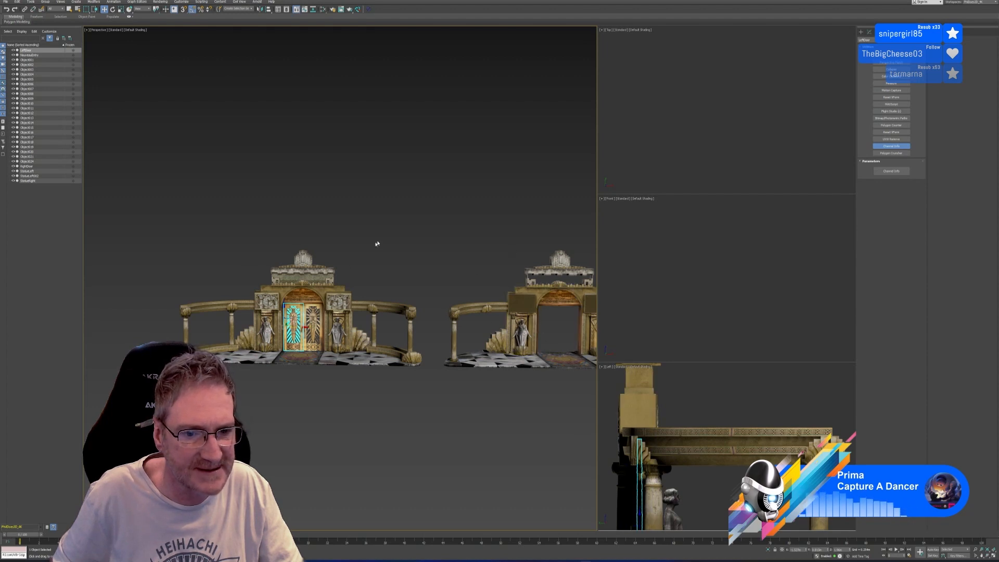
middle_click_drag(375, 241, 328, 223)
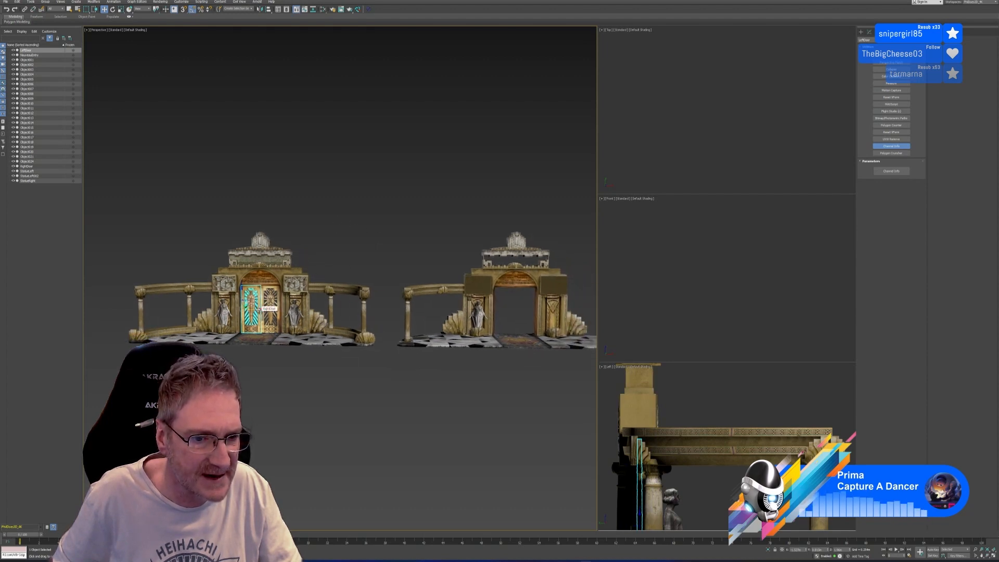
left_click_drag(257, 310, 511, 331)
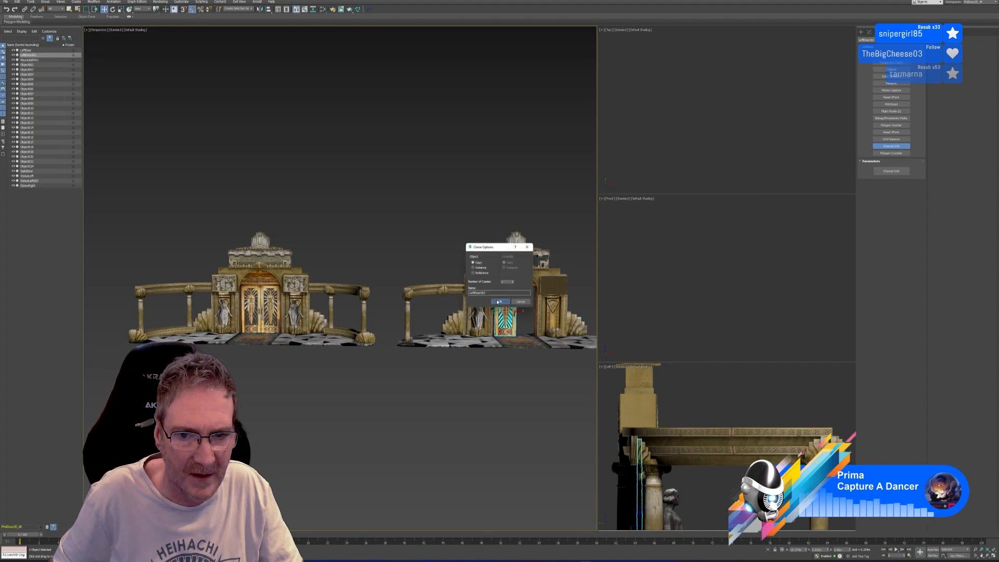
left_click(541, 326)
Step: Using Channel Info, copy the cloned left door's map channel 2 onto map channel 1 in the second entryway
scroll(517, 316, "up", 5)
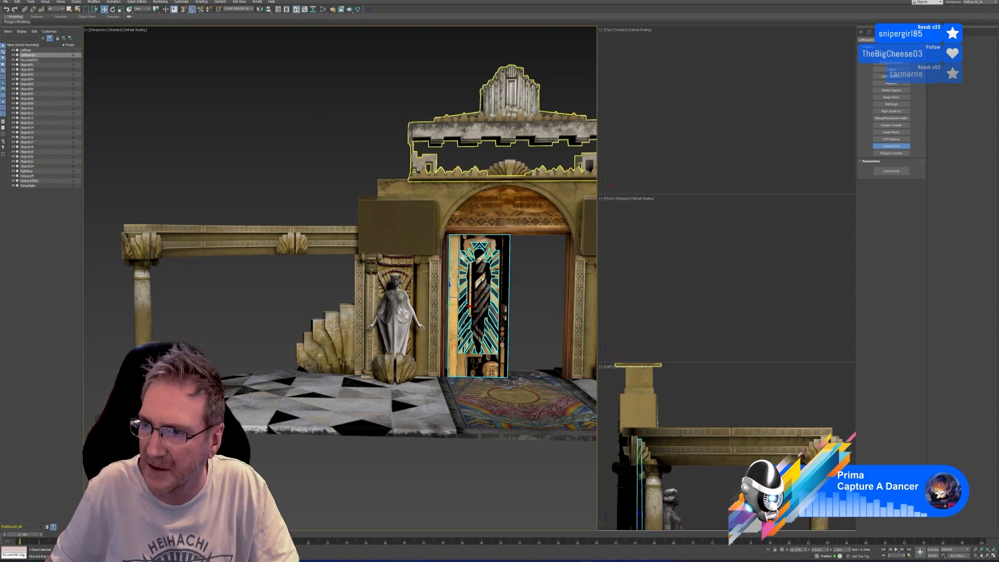
left_click(892, 170)
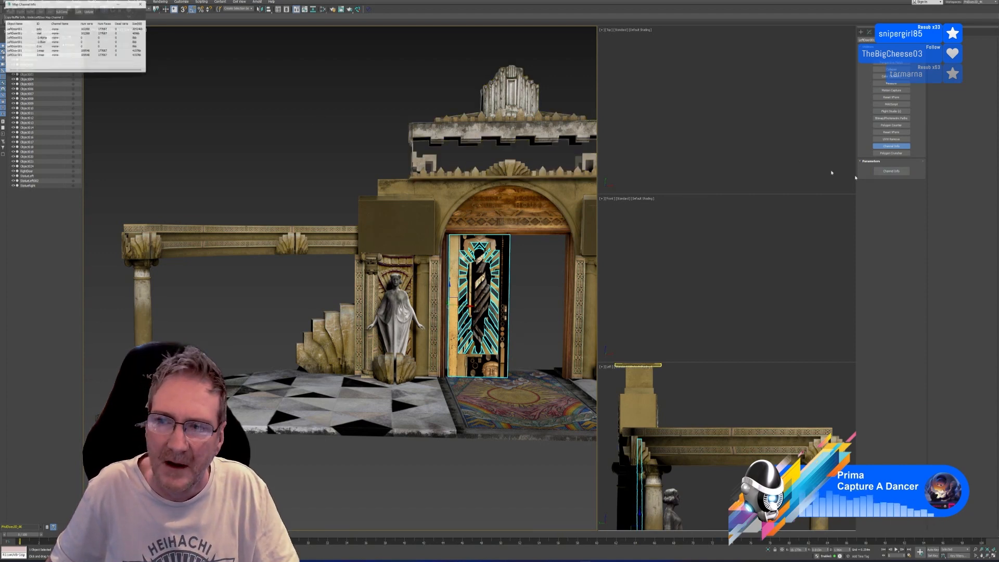
left_click(44, 52)
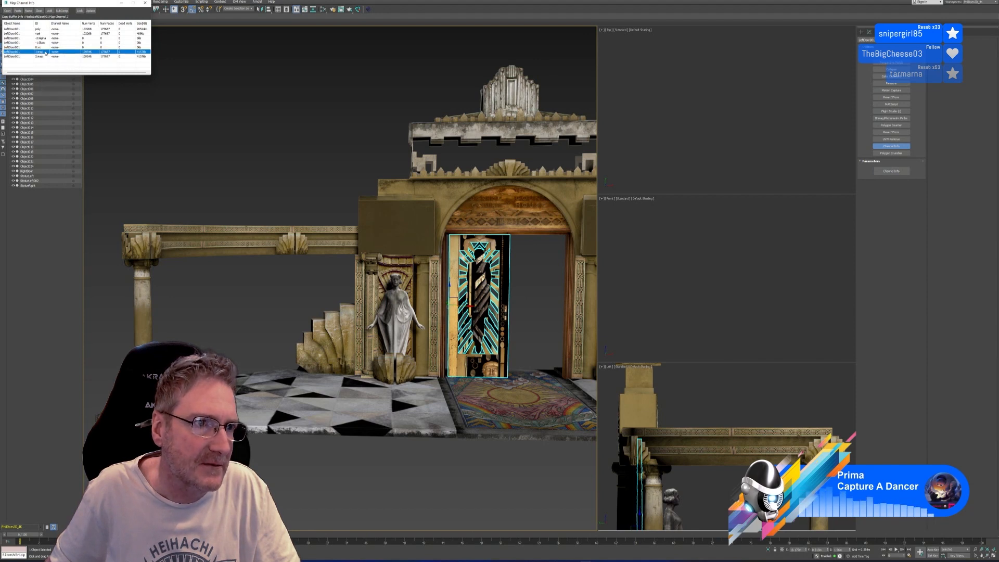
double_click(54, 57)
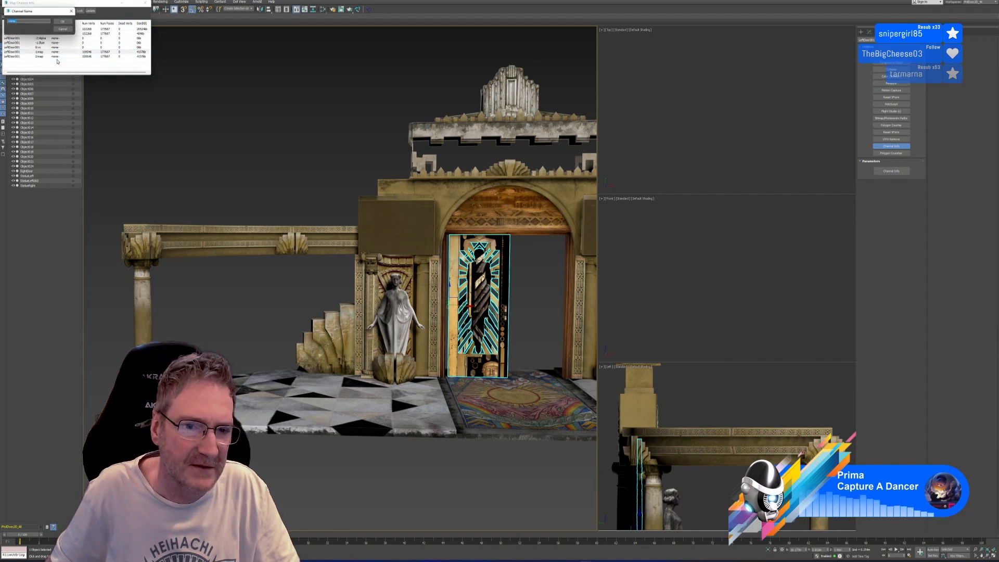
left_click(62, 22)
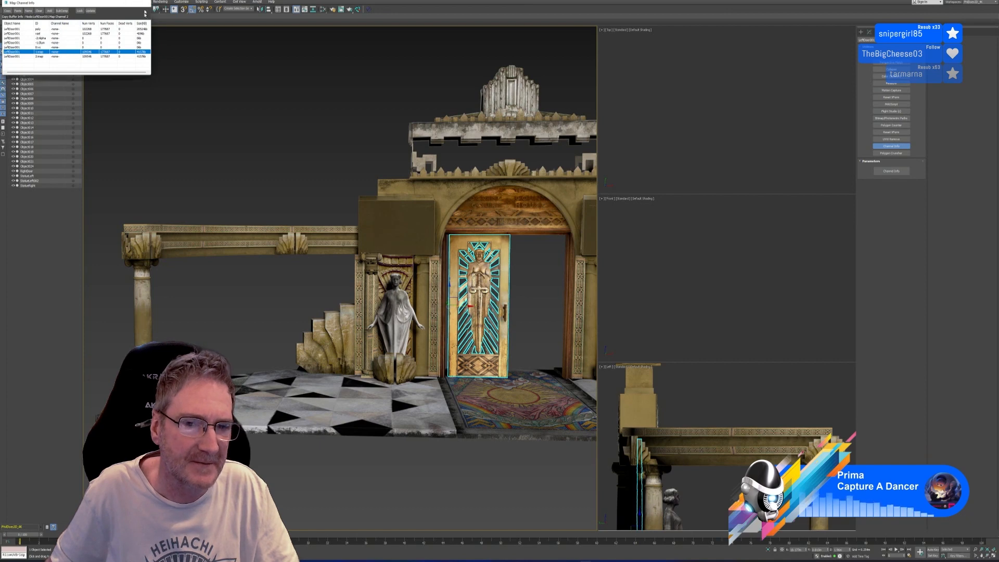
left_click(145, 2)
Step: Shift the cloned left door slightly sideways so its outer edge fits against the left jamb of the doorway
scroll(514, 297, "up", 5)
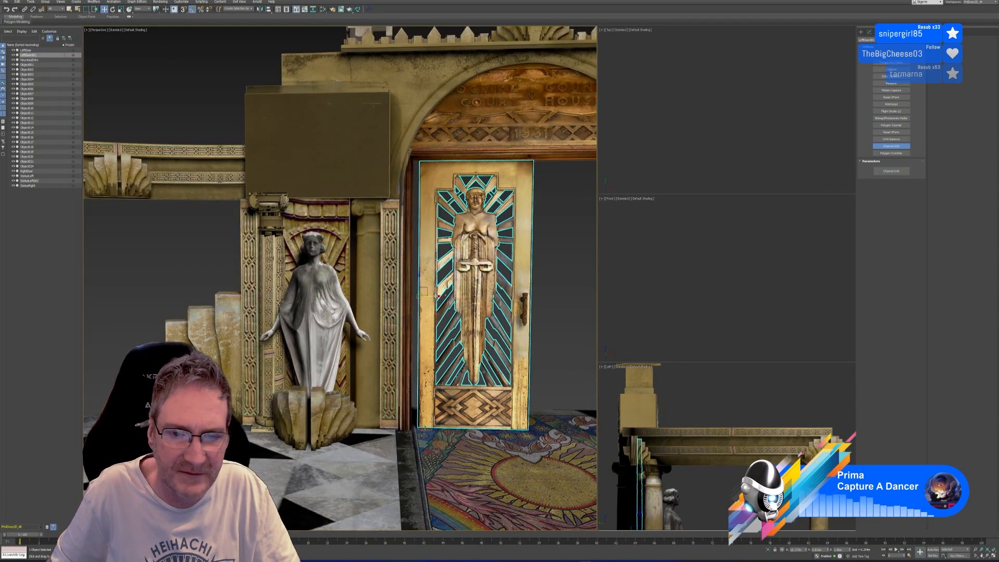
left_click_drag(435, 297, 428, 296)
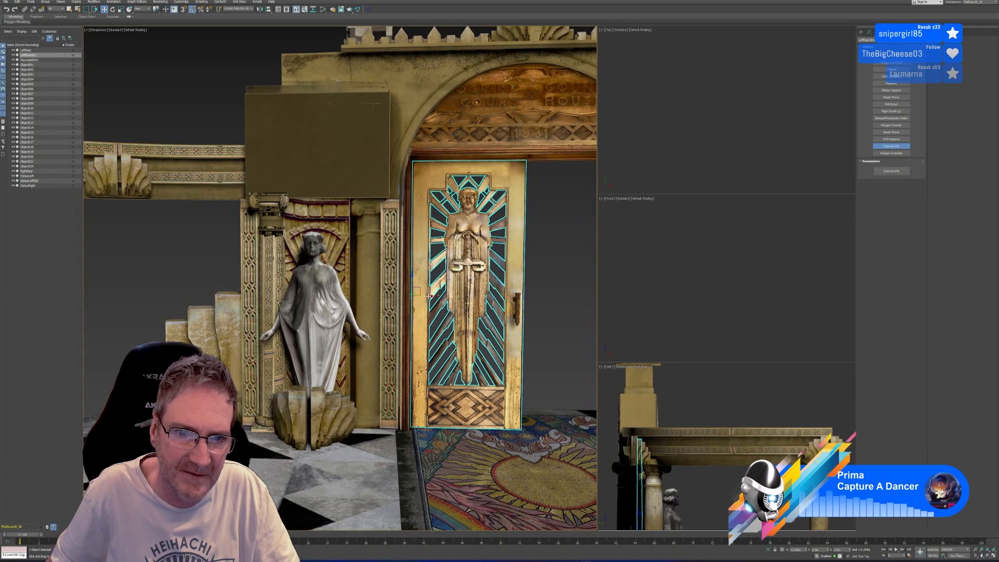
middle_click_drag(532, 296, 531, 295)
middle_click_drag(412, 277, 411, 276)
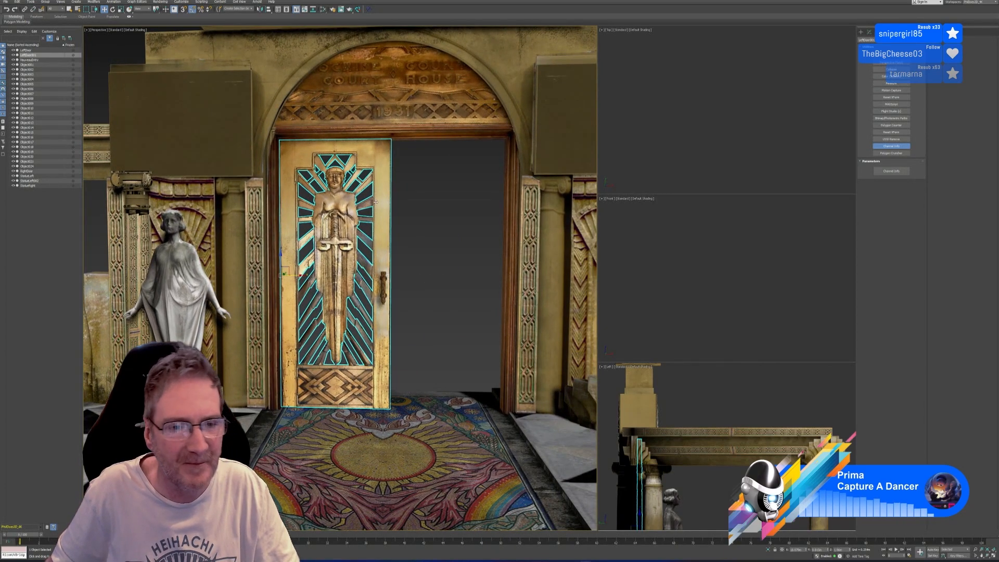
Step: Compare the second entryway with the original, checking the low curved wall and the carved blocks above the statues
scroll(300, 369, "down", 5)
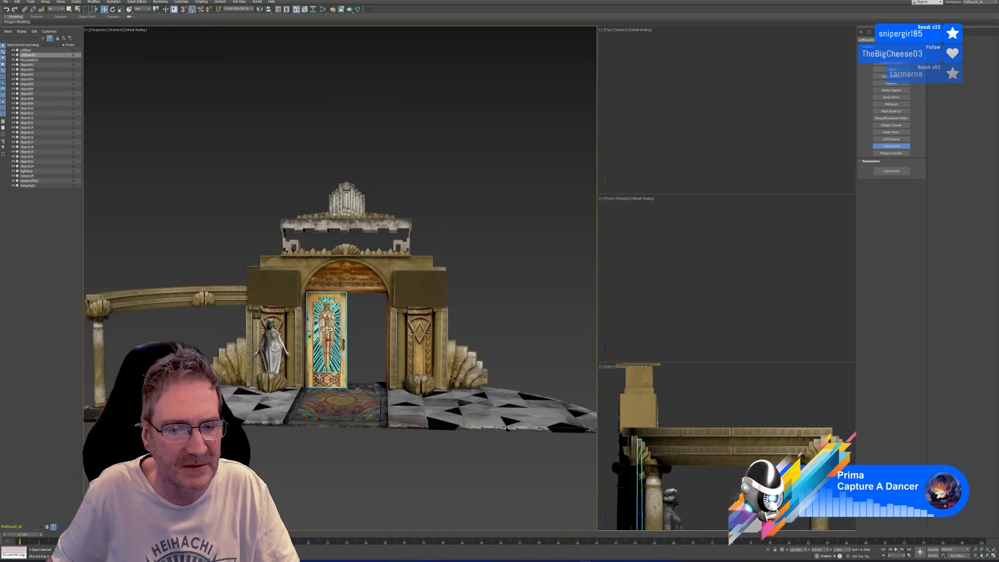
scroll(377, 281, "up", 4)
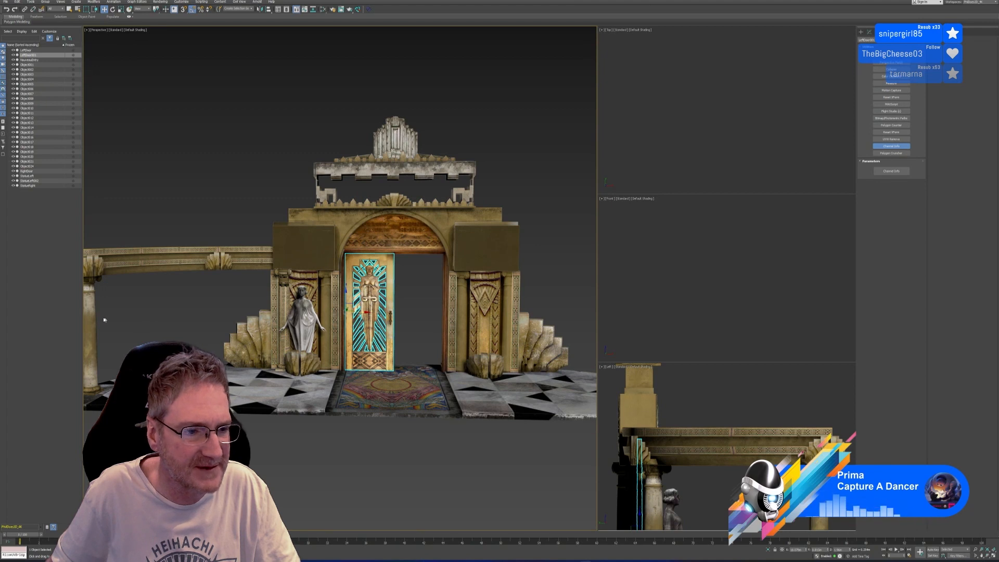
scroll(120, 317, "down", 1)
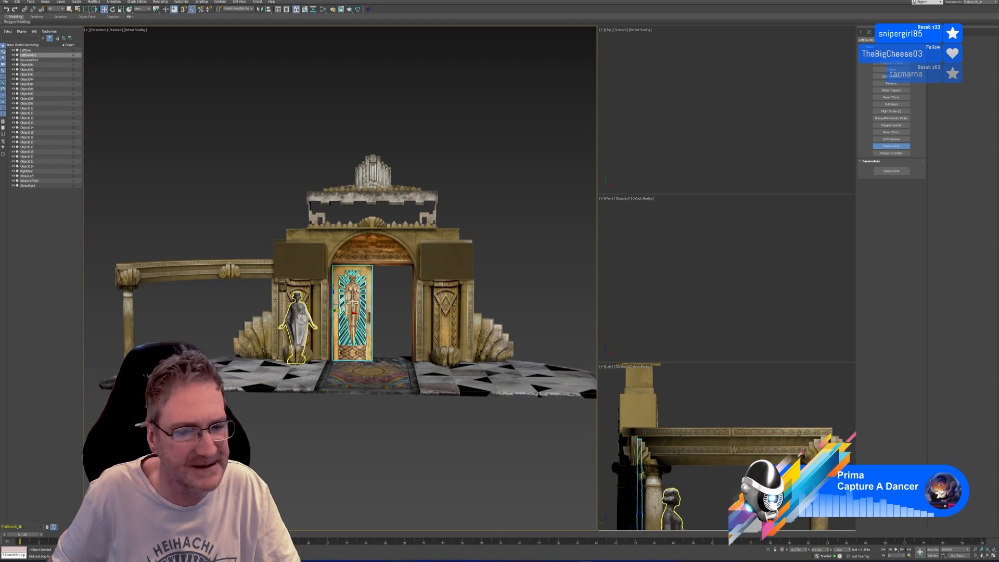
left_click(485, 188)
scroll(485, 188, "down", 3)
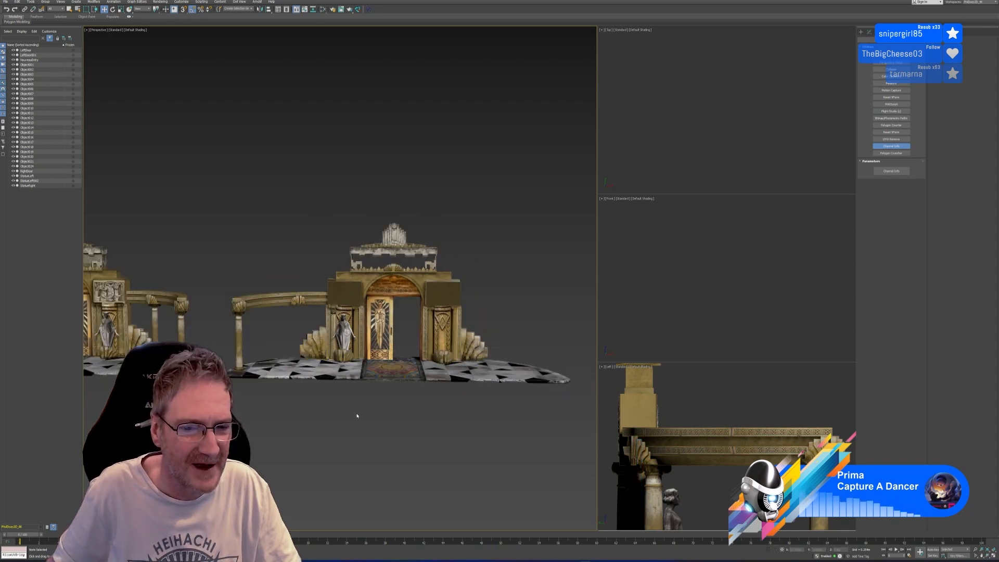
middle_click_drag(357, 415, 418, 368)
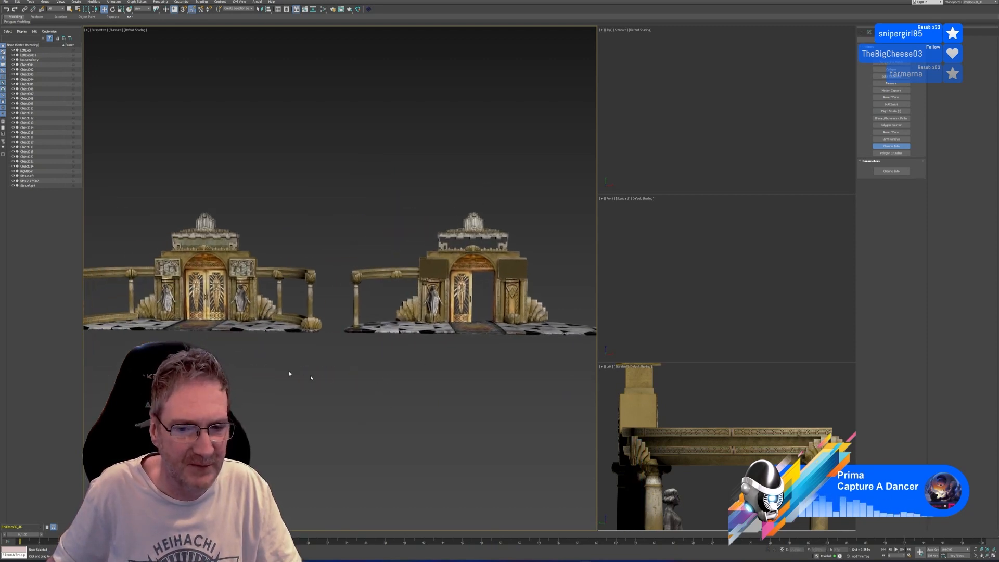
middle_click_drag(332, 372, 361, 376)
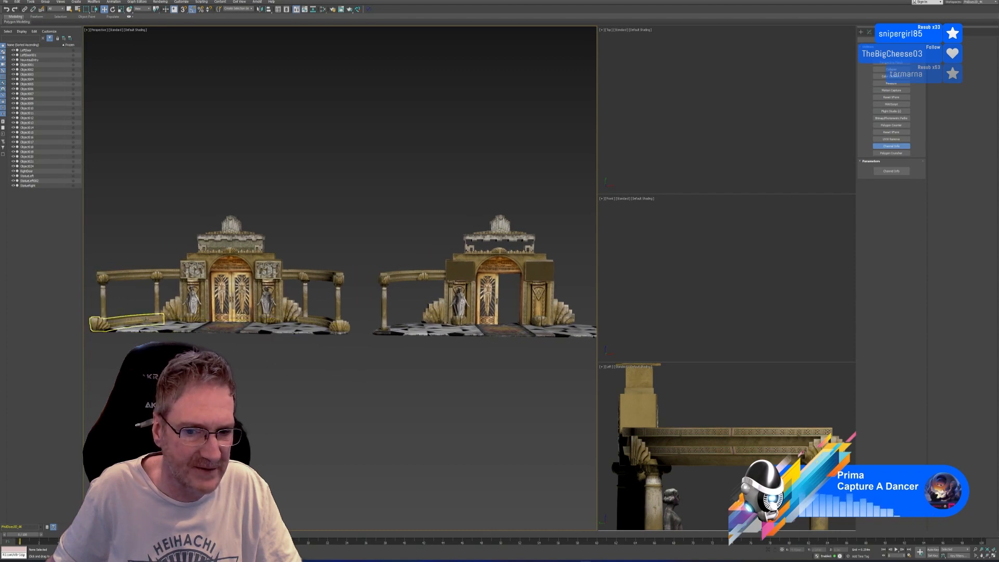
left_click(146, 319)
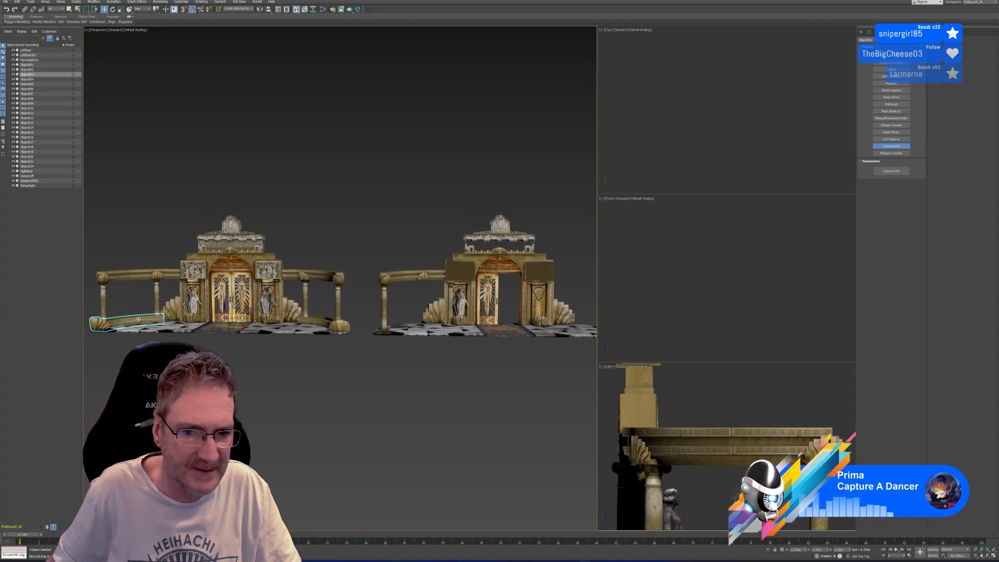
middle_click_drag(371, 380, 350, 379)
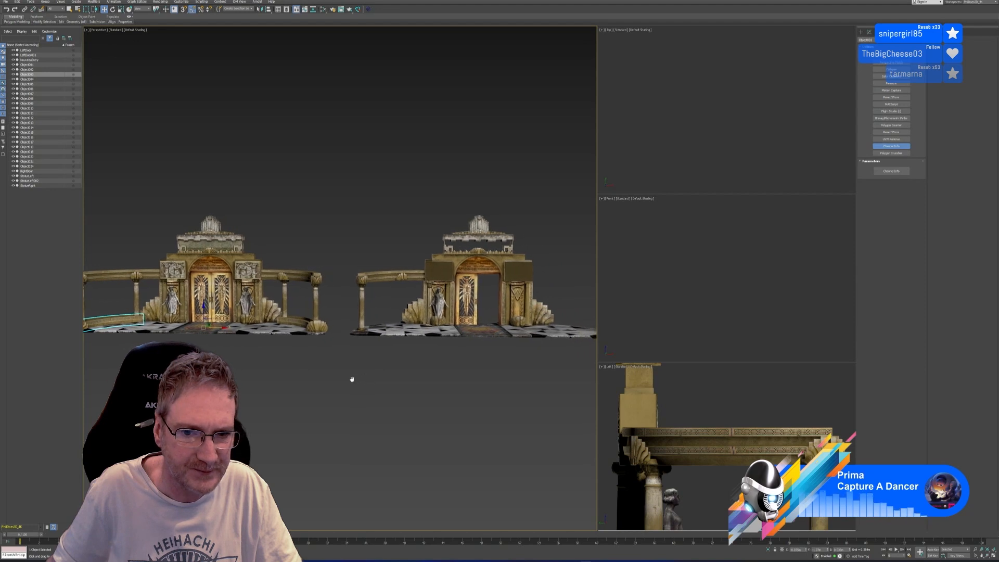
left_click(177, 269)
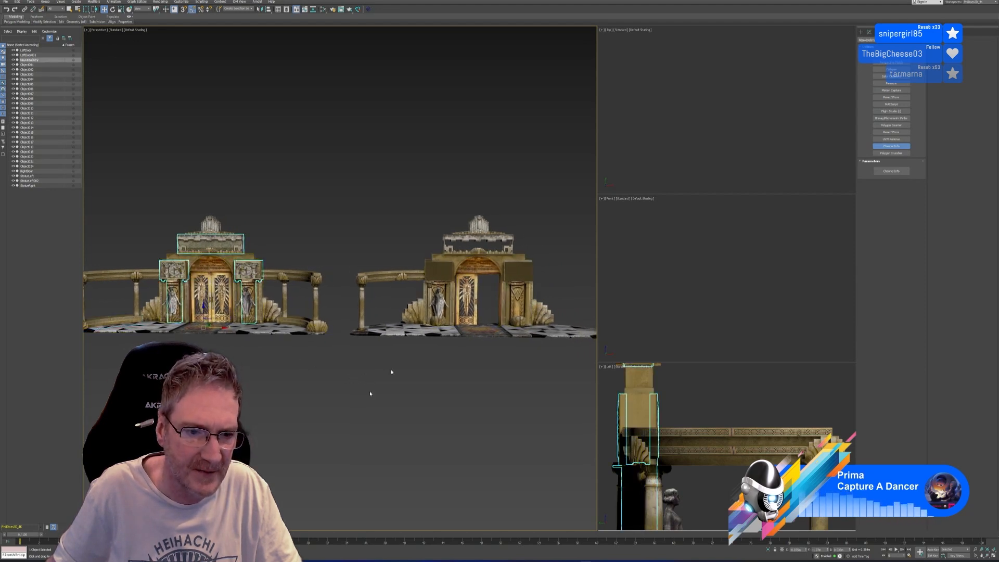
Step: Clear the selection and save the scene
left_click(353, 404)
middle_click_drag(353, 401, 447, 410)
middle_click_drag(690, 104, 572, 112)
middle_click_drag(687, 297, 579, 294)
scroll(714, 408, "down", 5)
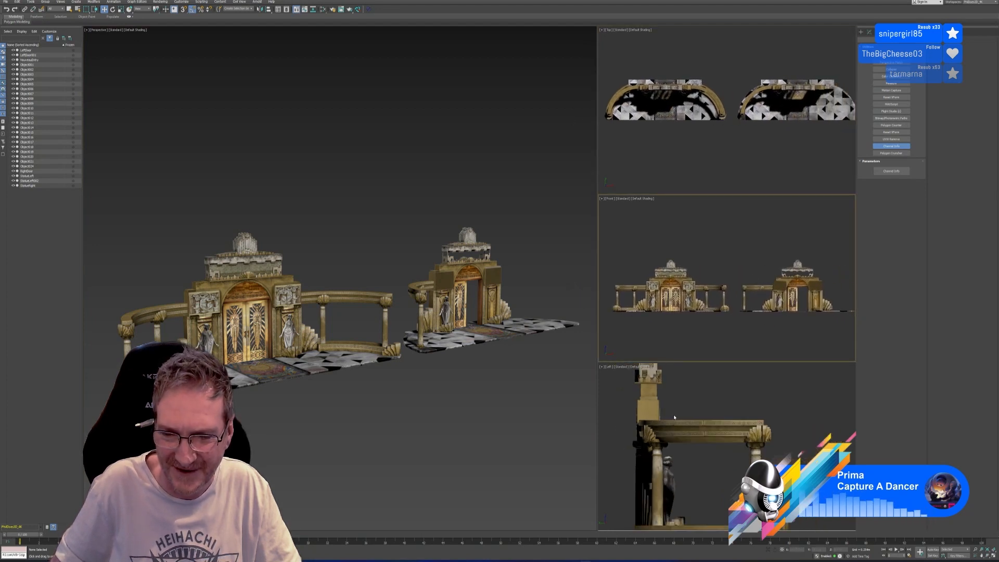
middle_click_drag(714, 408, 747, 422)
scroll(747, 422, "down", 2)
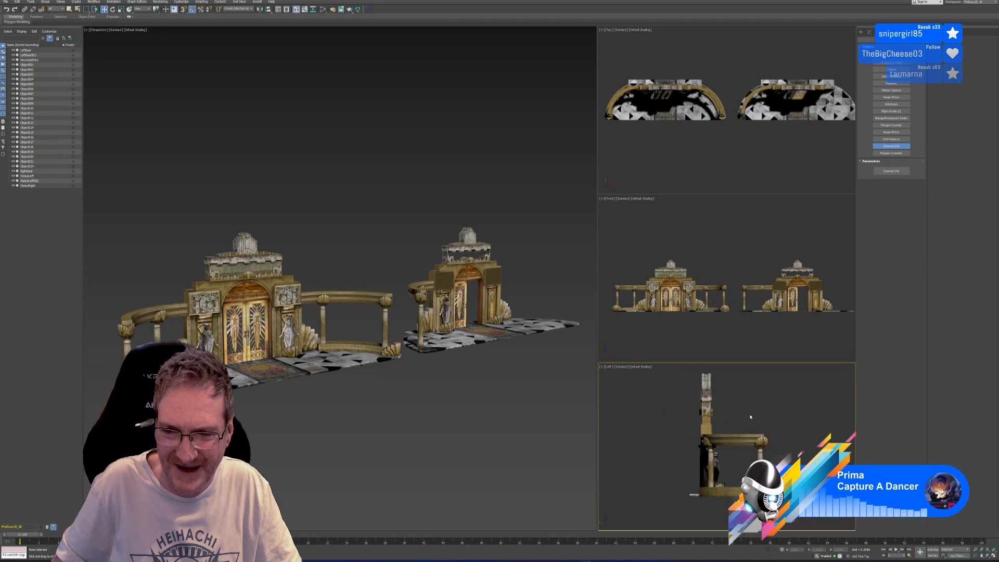
middle_click_drag(366, 174, 371, 172)
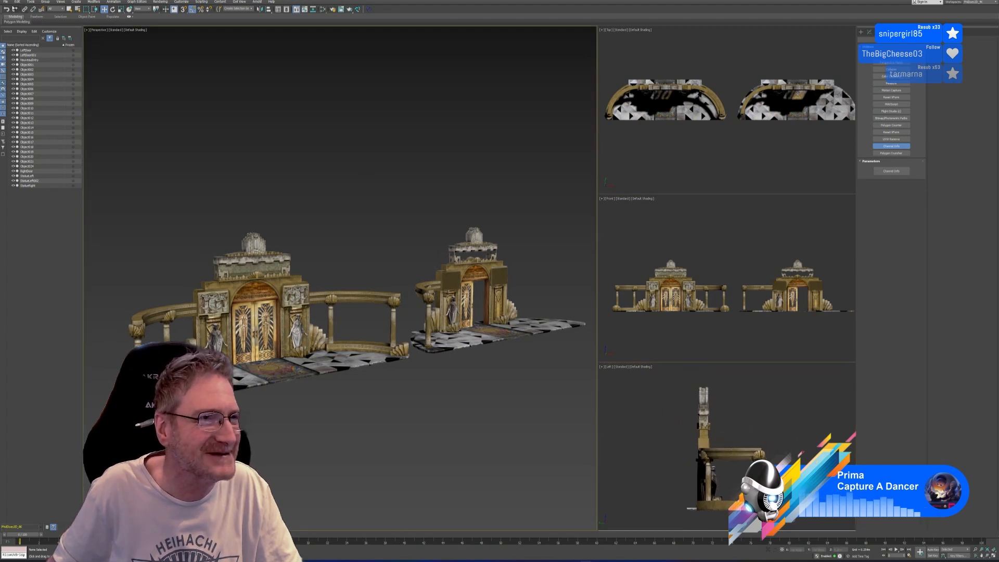
left_click(6, 1)
left_click(15, 41)
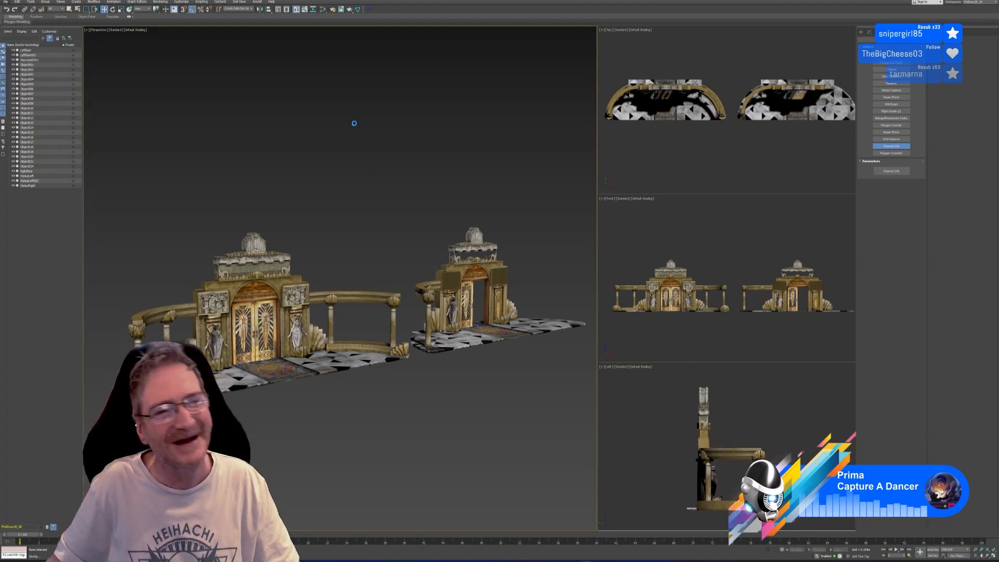